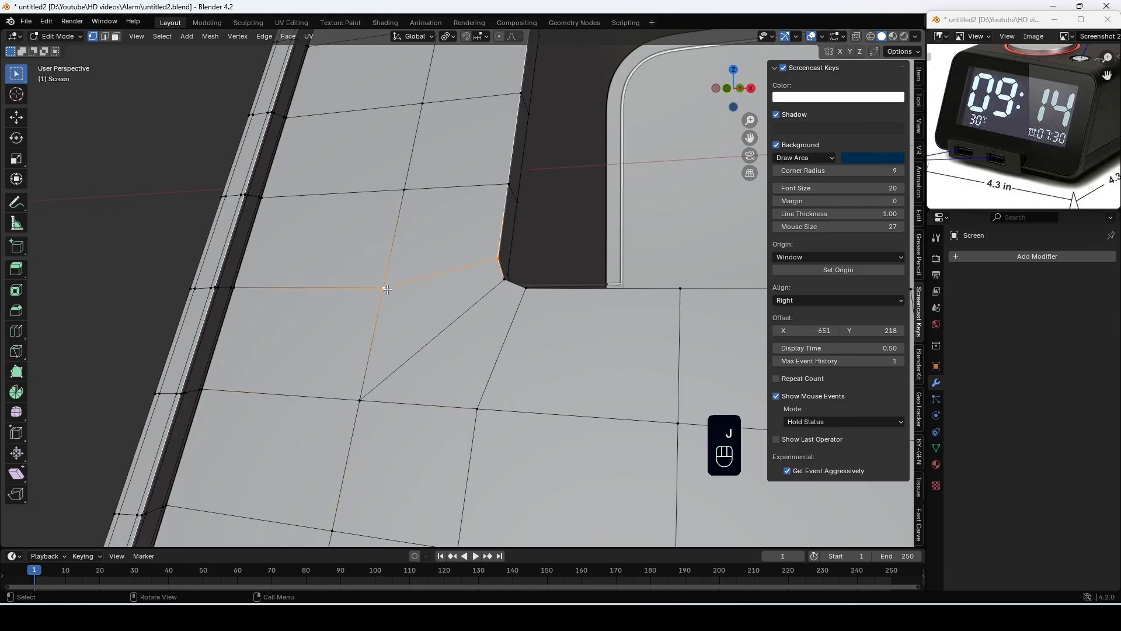
{"action": "key", "text": "KP_Decimal"}
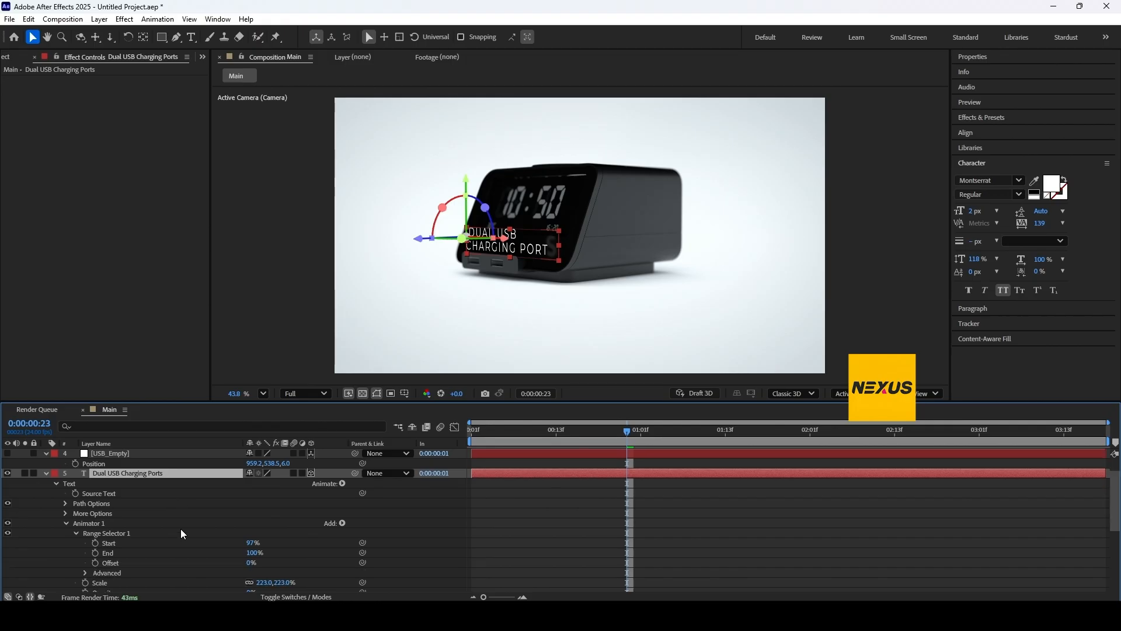
In After Effects, reveal the Dual USB Charging Ports text layer's keyframes and move its Range Selector Start keyframe earlier in time
{"action": "scroll", "coordinate": [117, 529], "scroll_direction": "down", "scroll_amount": 1}
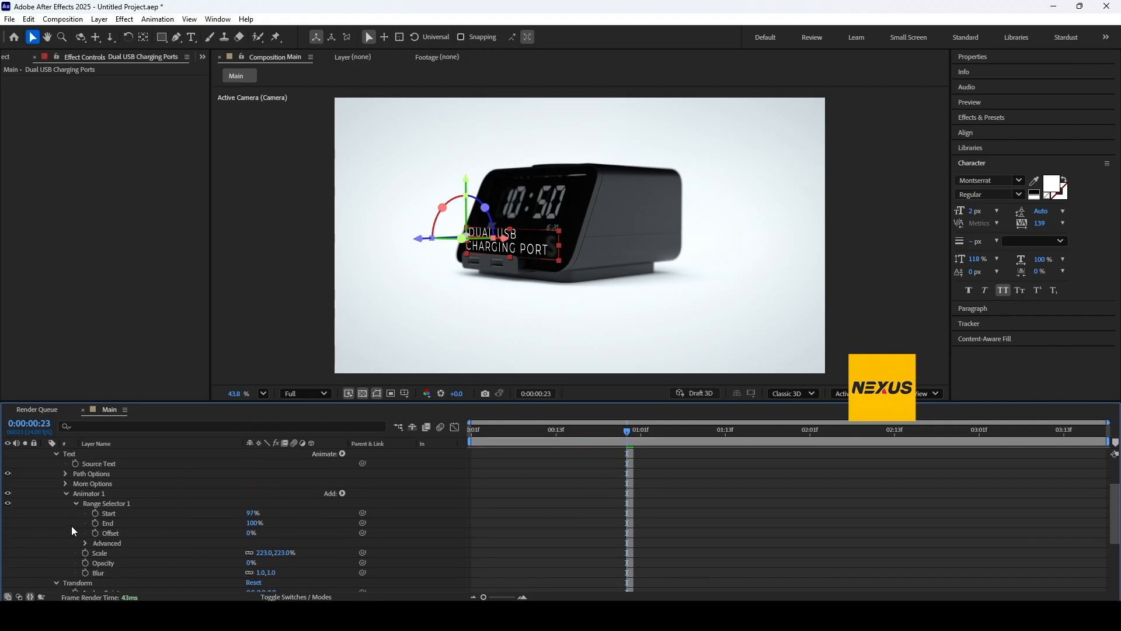
{"action": "scroll", "coordinate": [157, 490], "scroll_direction": "up", "scroll_amount": 2}
{"action": "left_click", "coordinate": [138, 504]}
{"action": "key", "text": "u"}
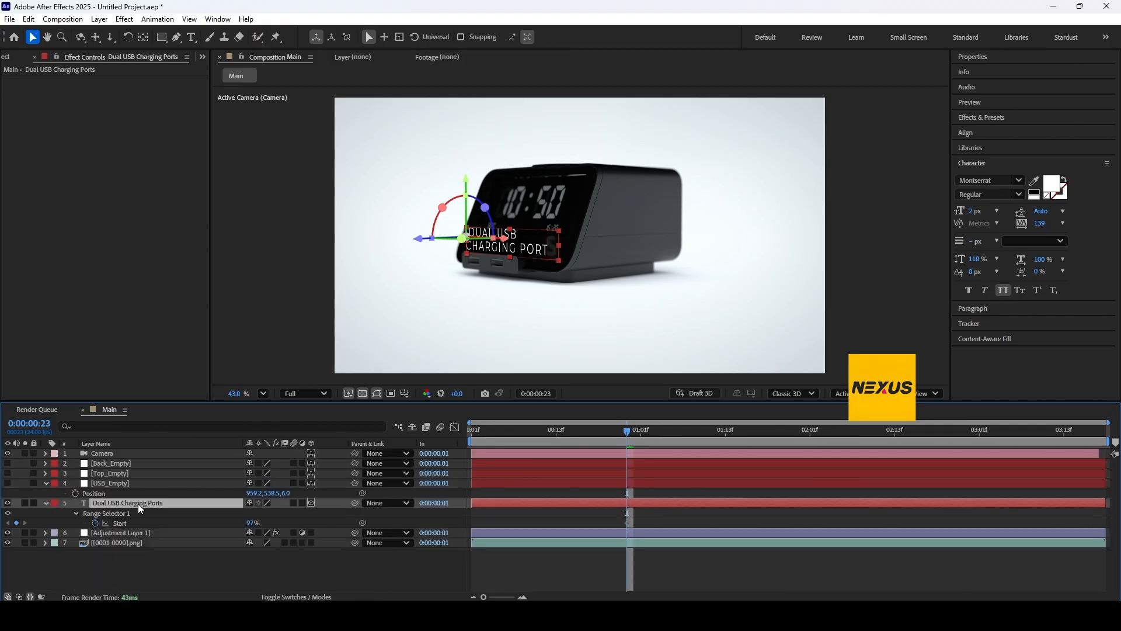
{"action": "left_click_drag", "start_coordinate": [627, 431], "coordinate": [592, 439]}
{"action": "left_click_drag", "start_coordinate": [628, 523], "coordinate": [593, 523]}
{"action": "left_click_drag", "start_coordinate": [593, 436], "coordinate": [726, 447]}
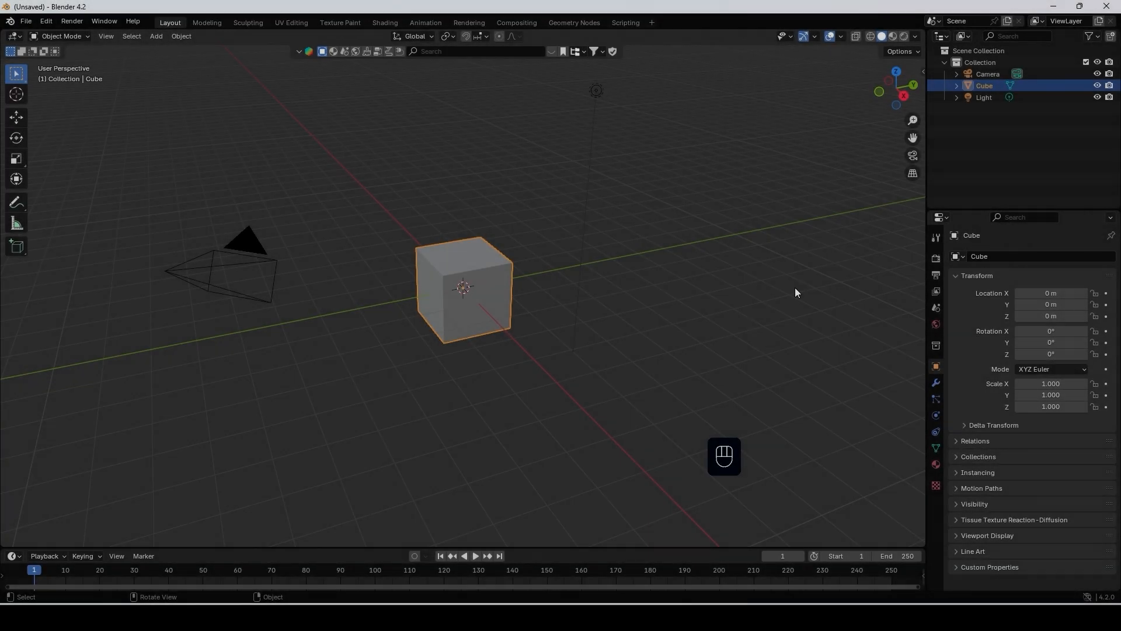
In Blender, delete the default light and camera from the scene, keeping only the cube
{"action": "left_click", "coordinate": [982, 97]}
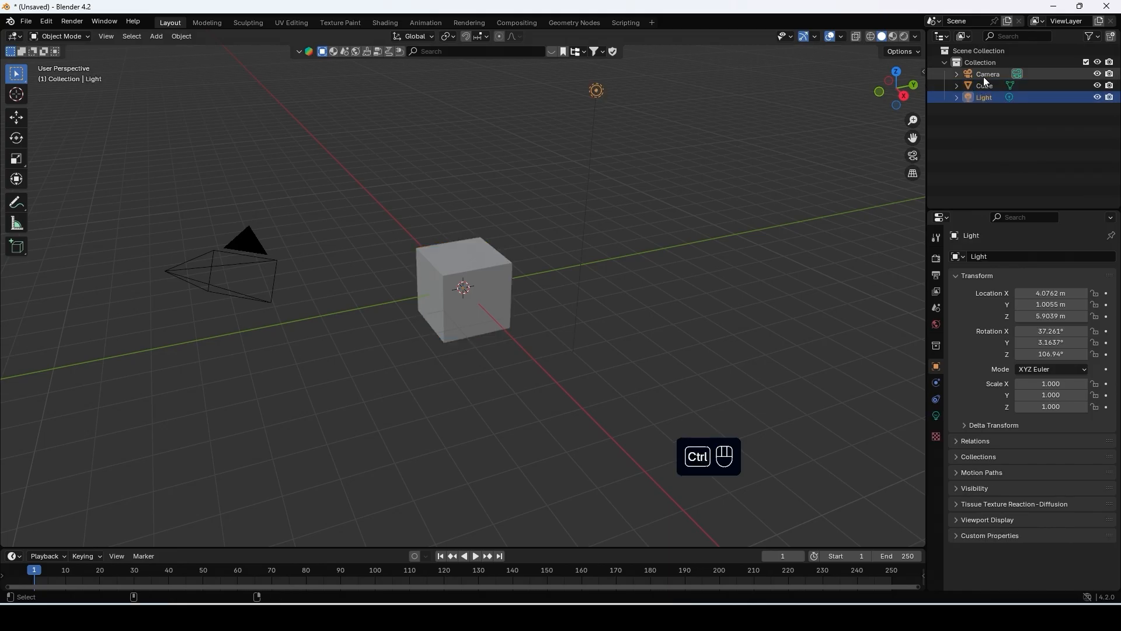
{"action": "left_click", "coordinate": [985, 75], "text": "ctrl"}
{"action": "key", "text": "Delete"}
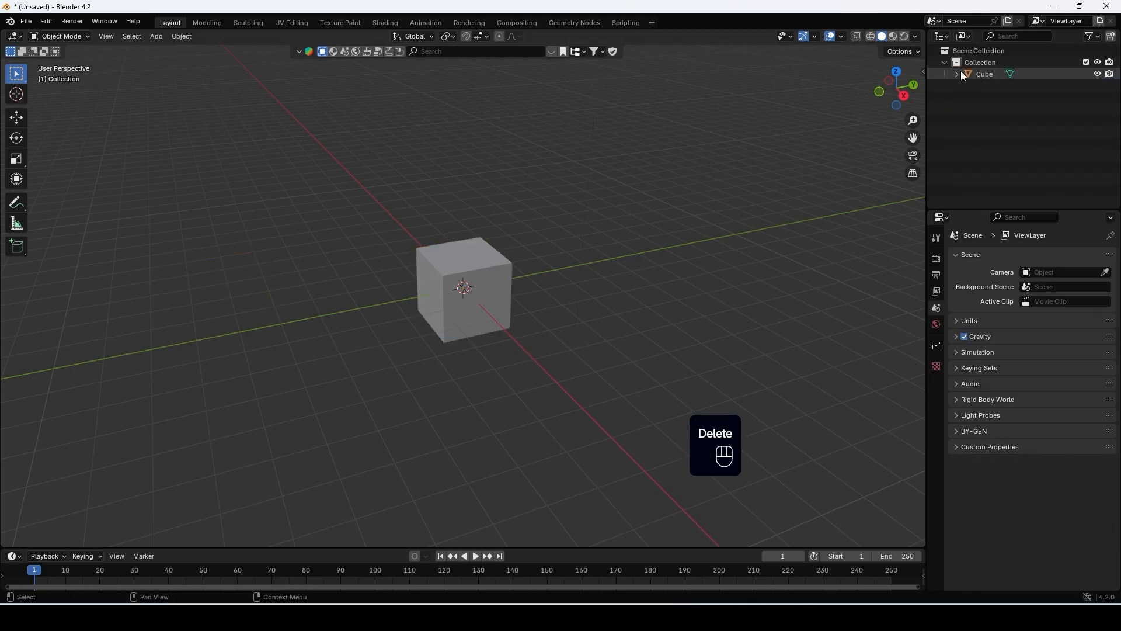
Detach a copy of the Outliner area as a separate window and change it to an Image Editor
{"action": "left_click_drag", "start_coordinate": [932, 33], "coordinate": [937, 38], "text": "shift"}
{"action": "left_click", "coordinate": [942, 37]}
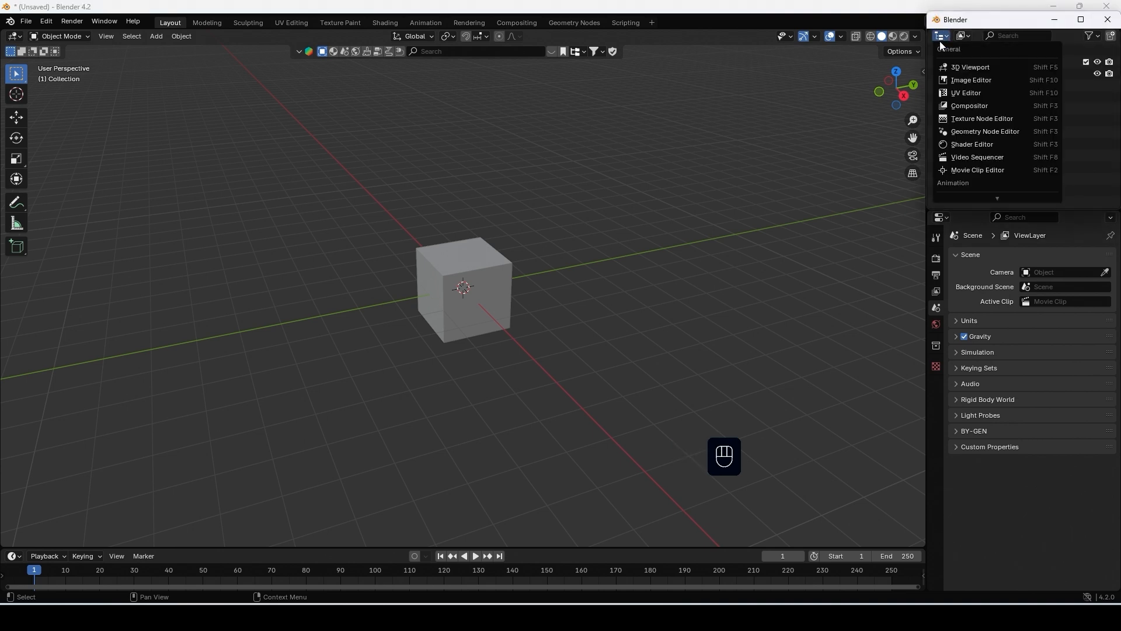
{"action": "left_click", "coordinate": [951, 80]}
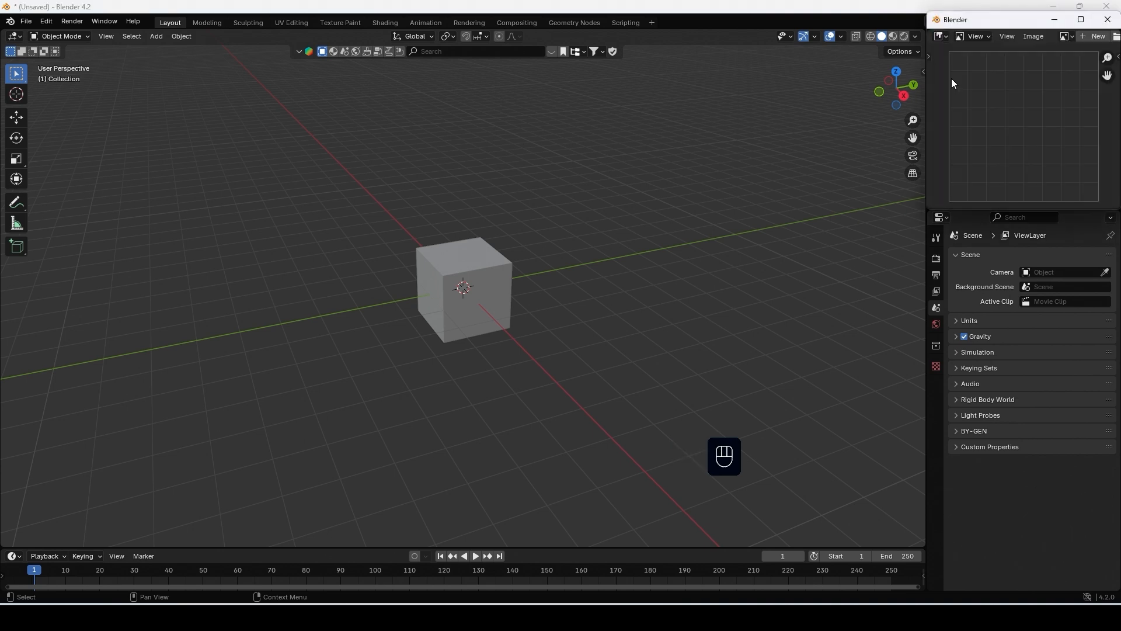
Open the alarm clock reference screenshot from the Alarm folder in the separate Image Editor window
{"action": "left_click", "coordinate": [1035, 37]}
{"action": "left_click", "coordinate": [1038, 62]}
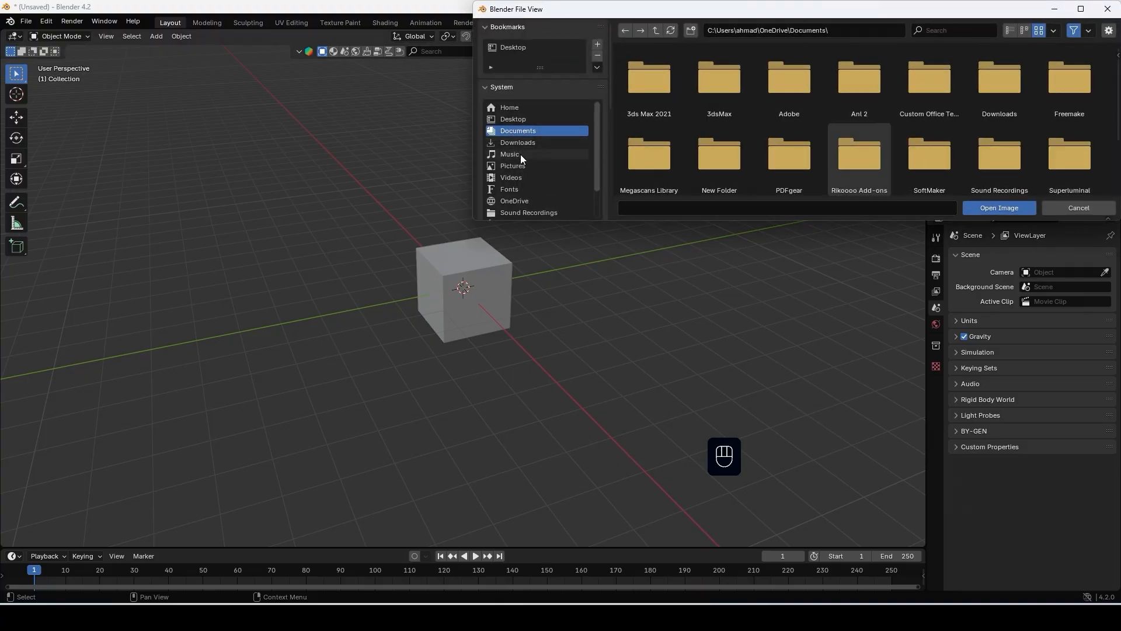
{"action": "scroll", "coordinate": [520, 195], "scroll_direction": "down", "scroll_amount": 2}
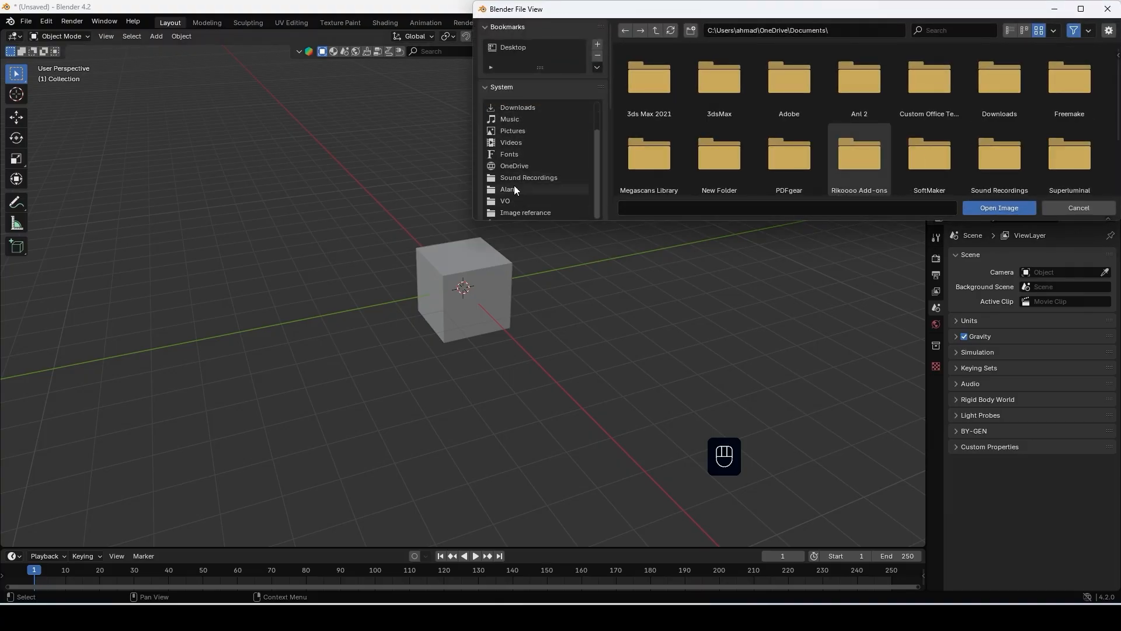
{"action": "left_click", "coordinate": [514, 188]}
{"action": "double_click", "coordinate": [648, 150]}
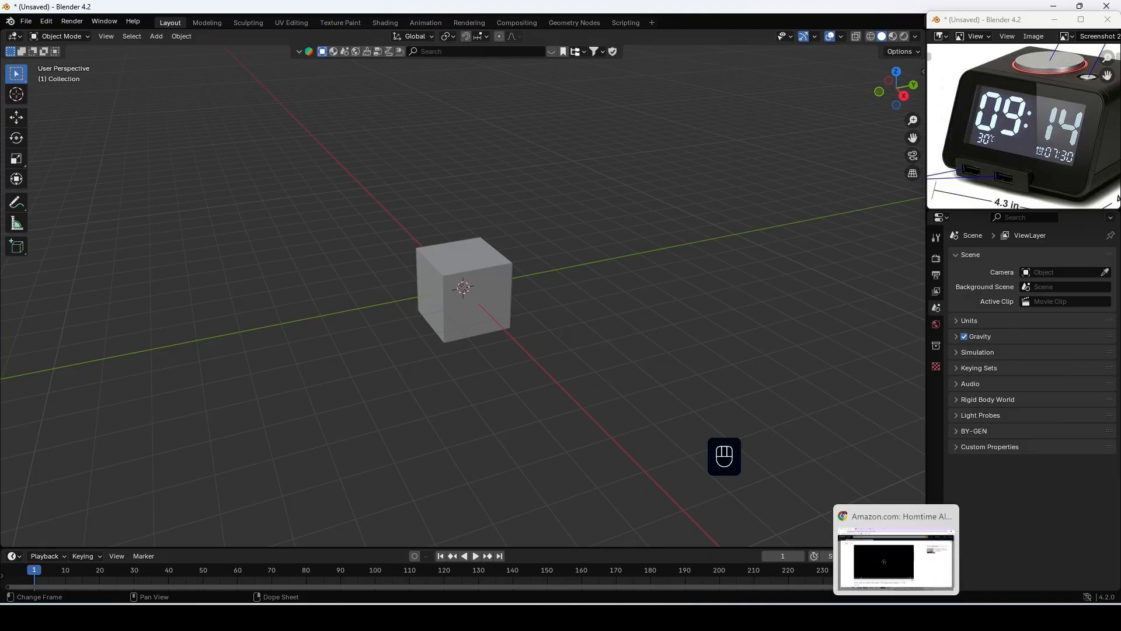
Switch to the Amazon product page in Chrome and watch part of the Homtime alarm clock video for design details
{"action": "left_click", "coordinate": [897, 618]}
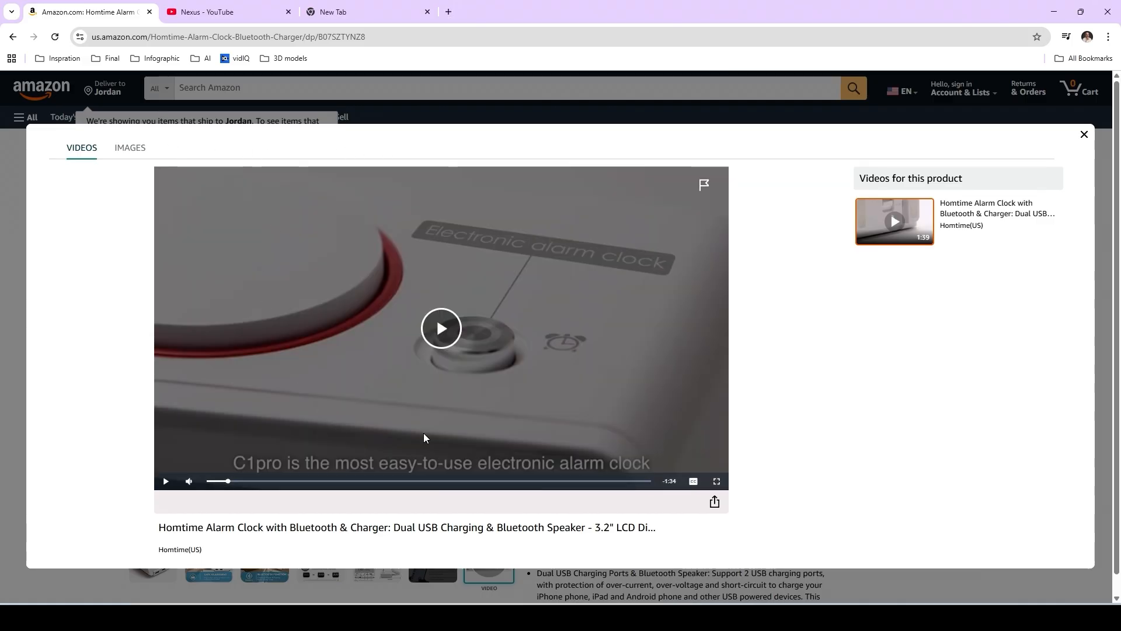
{"action": "left_click", "coordinate": [441, 328]}
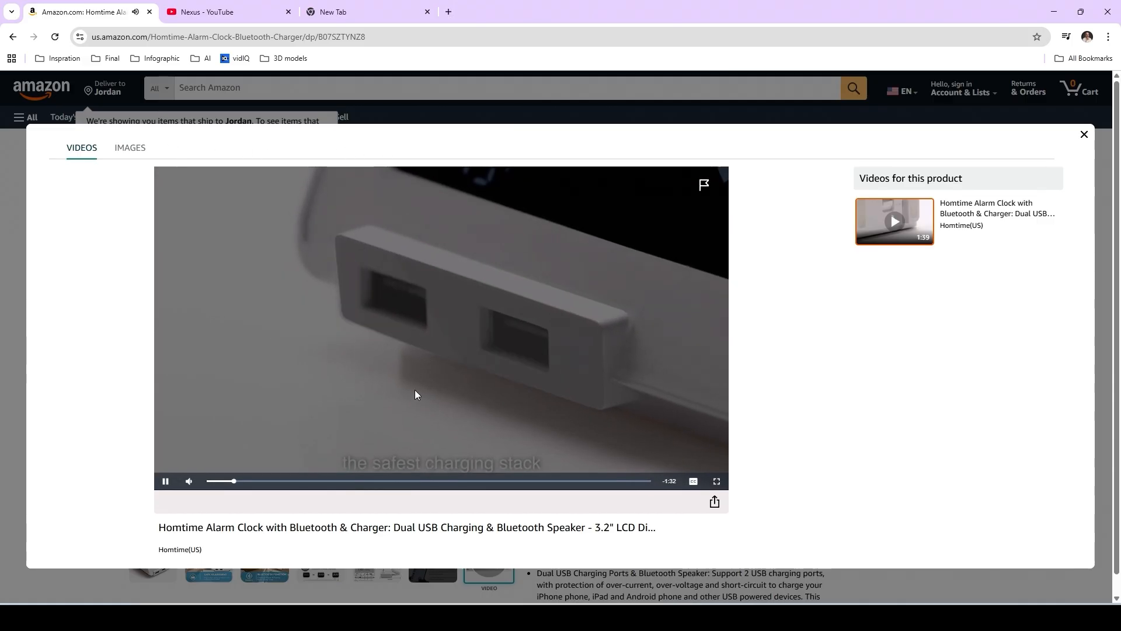
{"action": "left_click", "coordinate": [437, 351]}
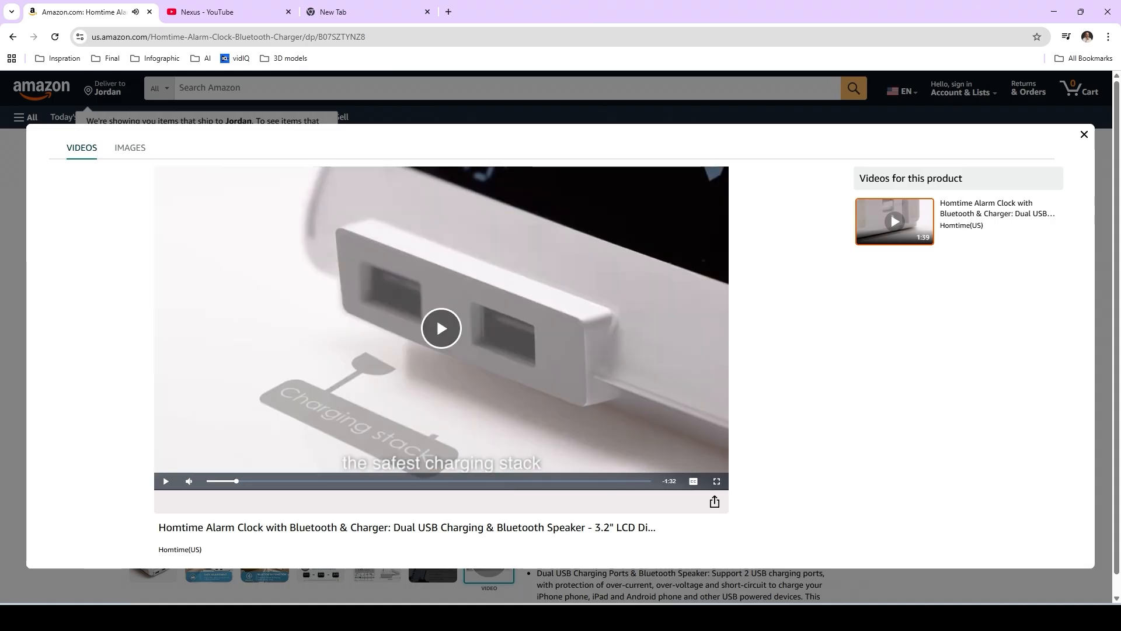
{"action": "left_click", "coordinate": [526, 528]}
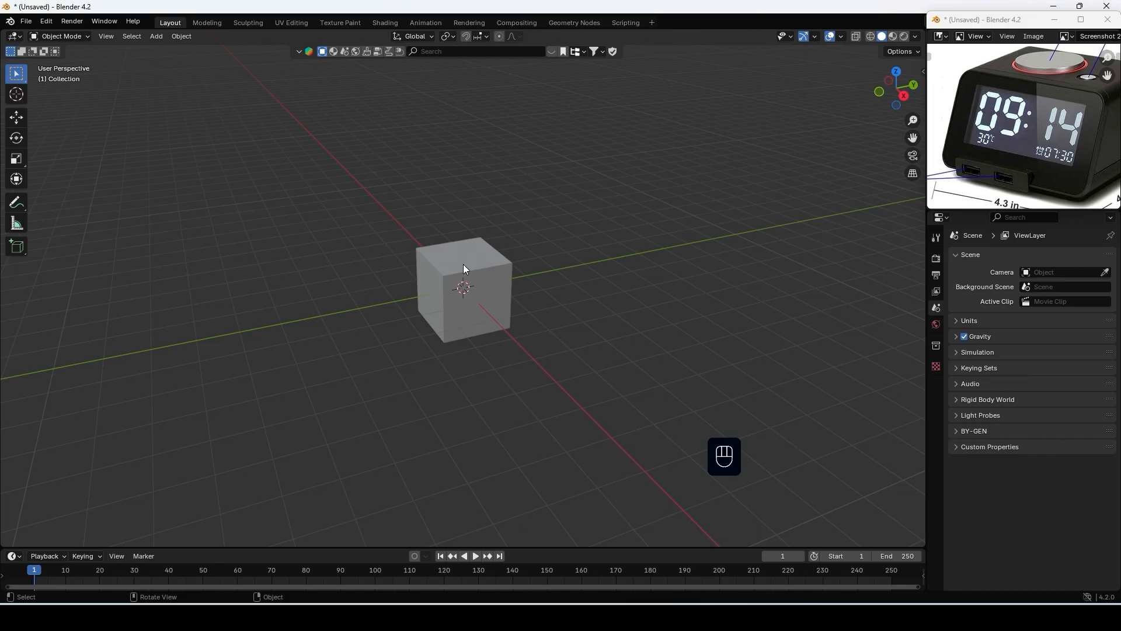
Show the cube's transform properties and set its X dimension to 4.3 in, following the reference image
{"action": "left_click", "coordinate": [473, 278]}
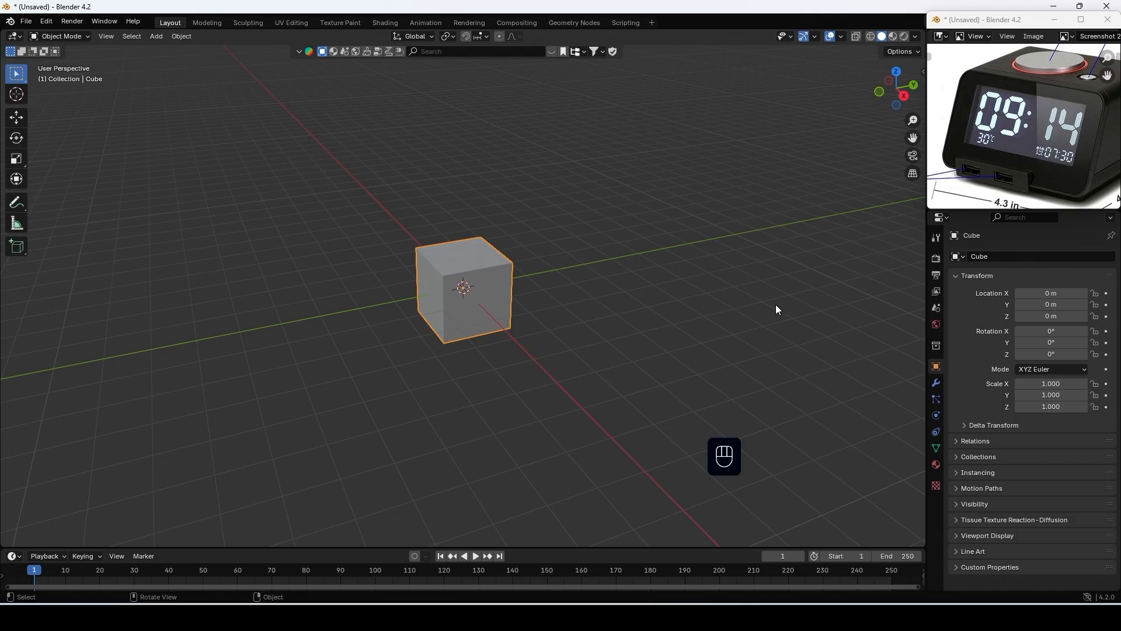
{"action": "key", "text": "n"}
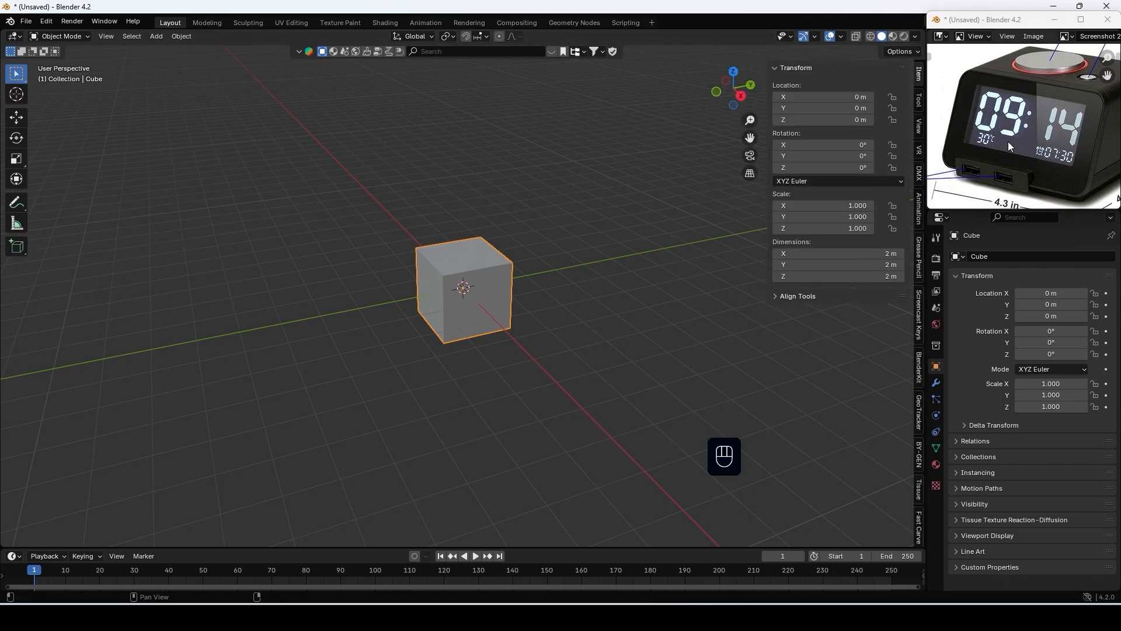
{"action": "scroll", "coordinate": [1011, 149], "scroll_direction": "down", "scroll_amount": 2}
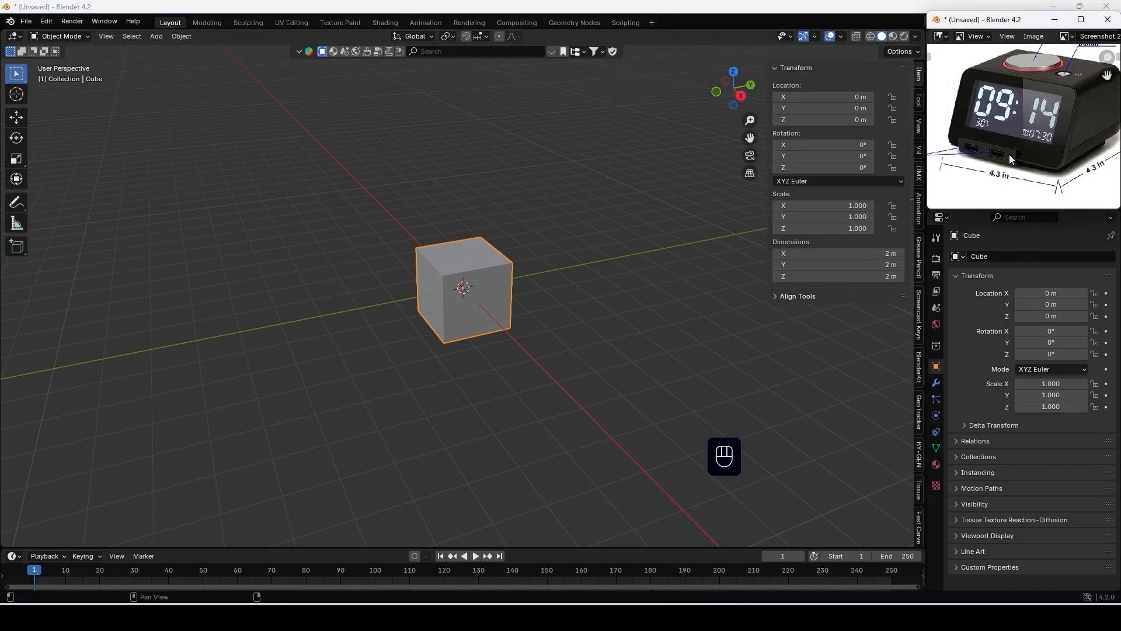
{"action": "left_click", "coordinate": [841, 254]}
{"action": "type", "text": "4.3in"}
{"action": "key", "text": "Return"}
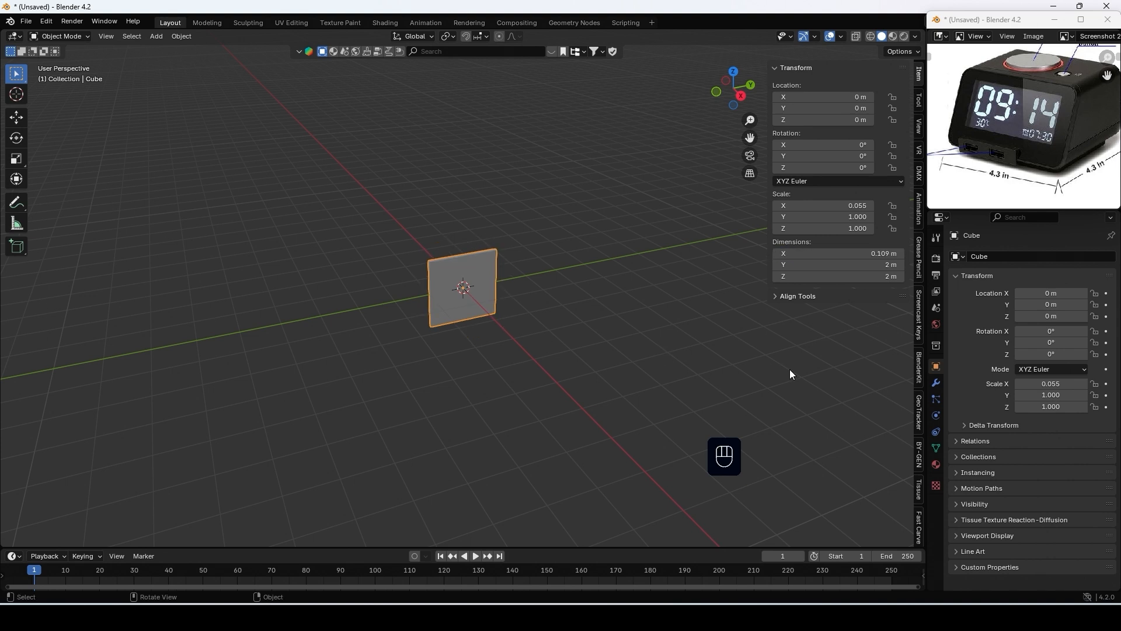
Set the cube's Y dimension to 4.3 in and its Z dimension to 2.5 in
{"action": "left_click", "coordinate": [867, 266]}
{"action": "type", "text": "4"}
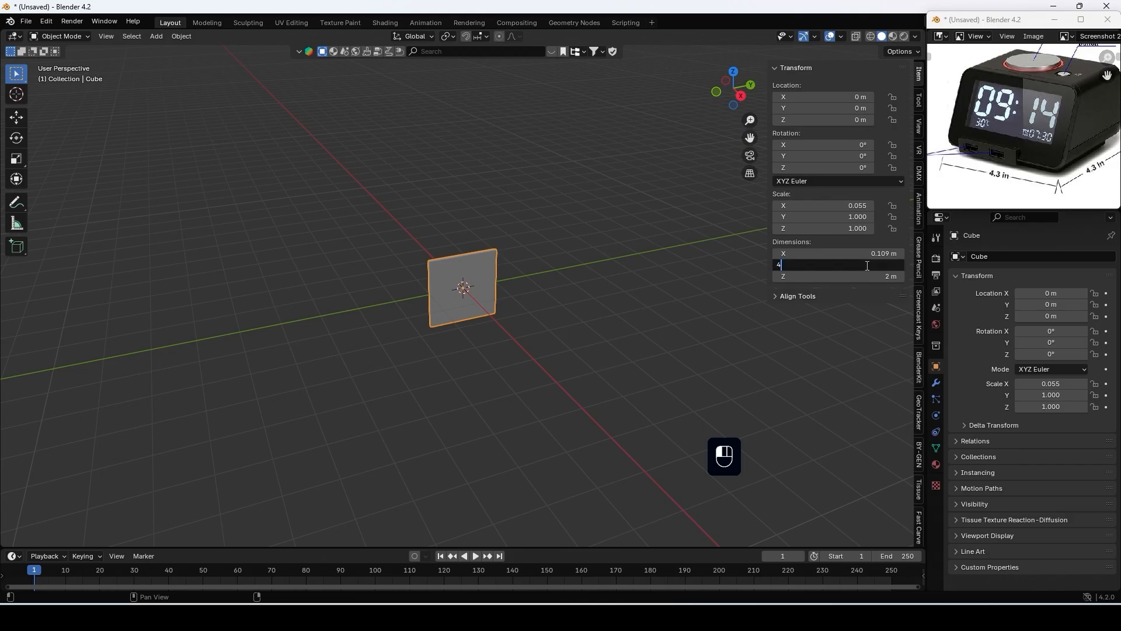
{"action": "type", "text": ".3in"}
{"action": "key", "text": "Return"}
{"action": "left_click", "coordinate": [865, 278]}
{"action": "type", "text": "2.5in"}
{"action": "key", "text": "Return"}
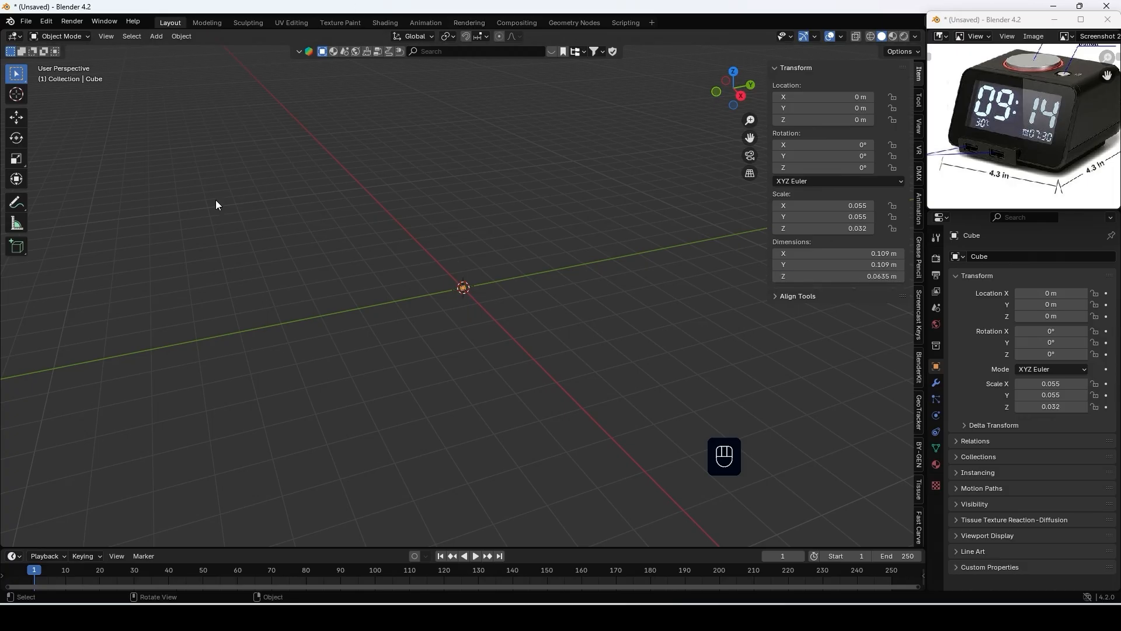
Apply the cube's scale and frame the resized cube in the viewport
{"action": "key", "text": "ctrl+a"}
{"action": "left_click", "coordinate": [384, 322]}
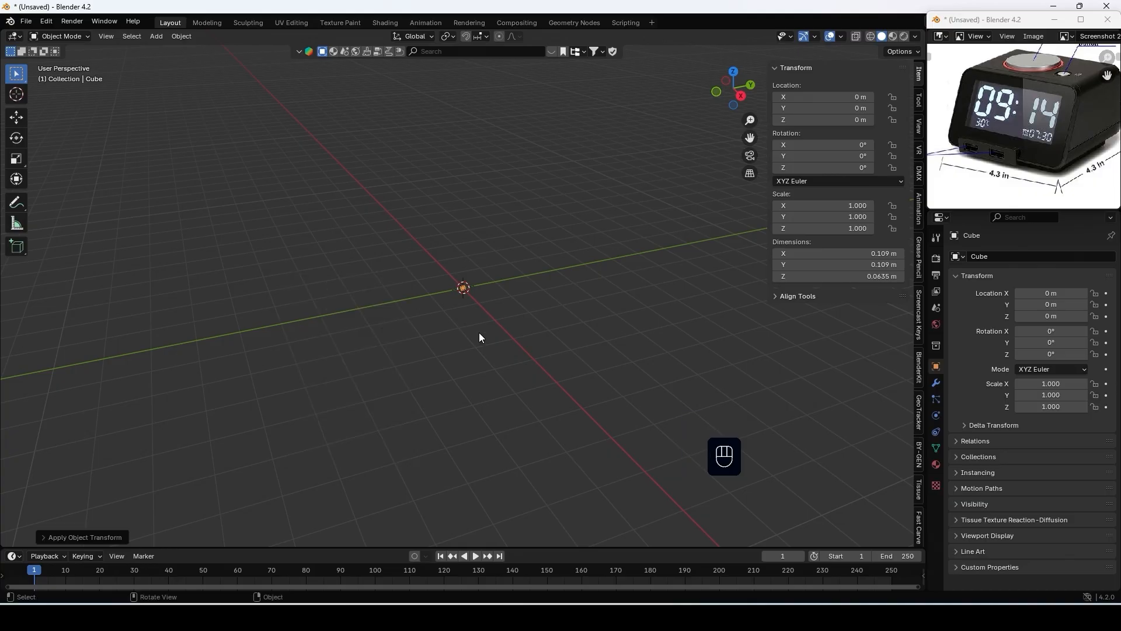
{"action": "key", "text": "KP_Decimal"}
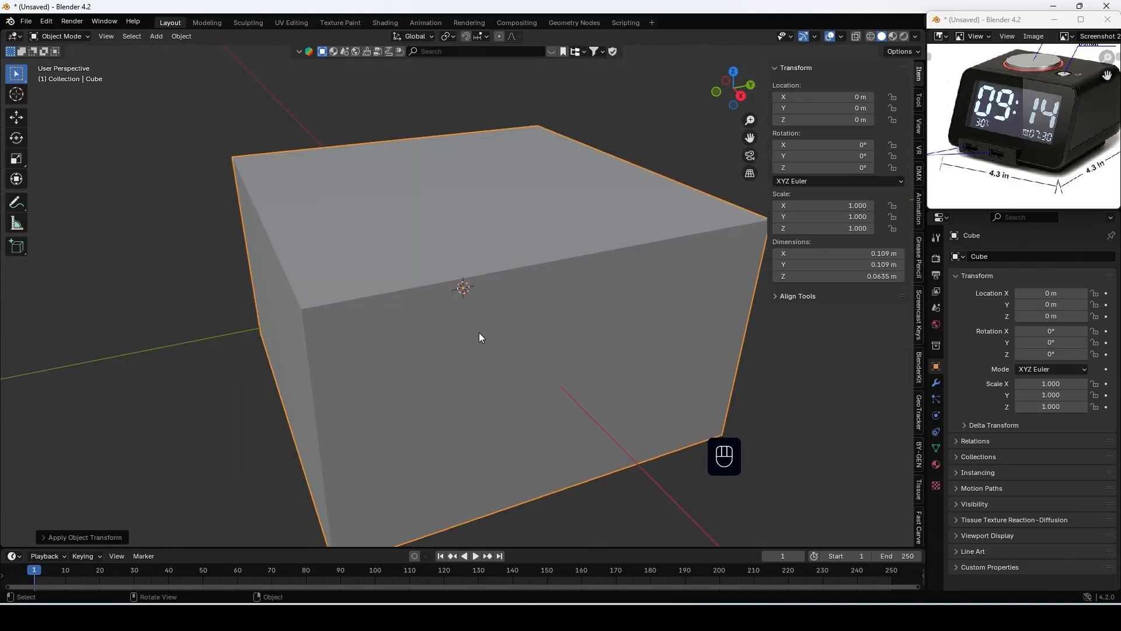
{"action": "scroll", "coordinate": [552, 411], "scroll_direction": "down", "scroll_amount": 5}
{"action": "middle_click_drag", "start_coordinate": [556, 400], "coordinate": [570, 402]}
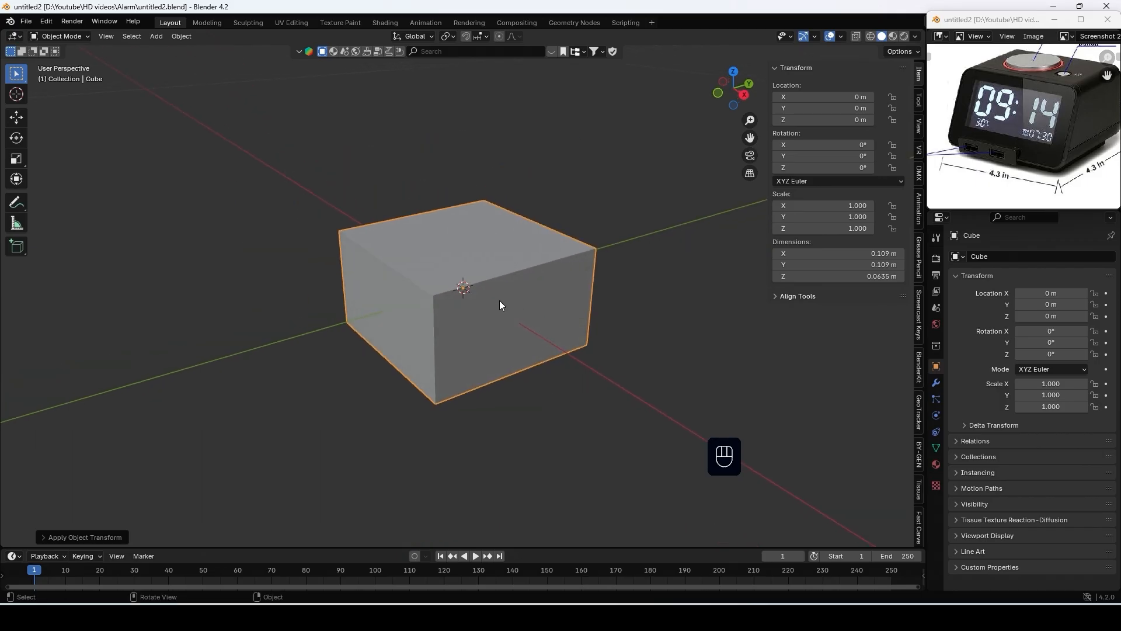
In Edit Mode, snap the 3D cursor to the middle of the cube's bottom front edge
{"action": "key", "text": "Tab"}
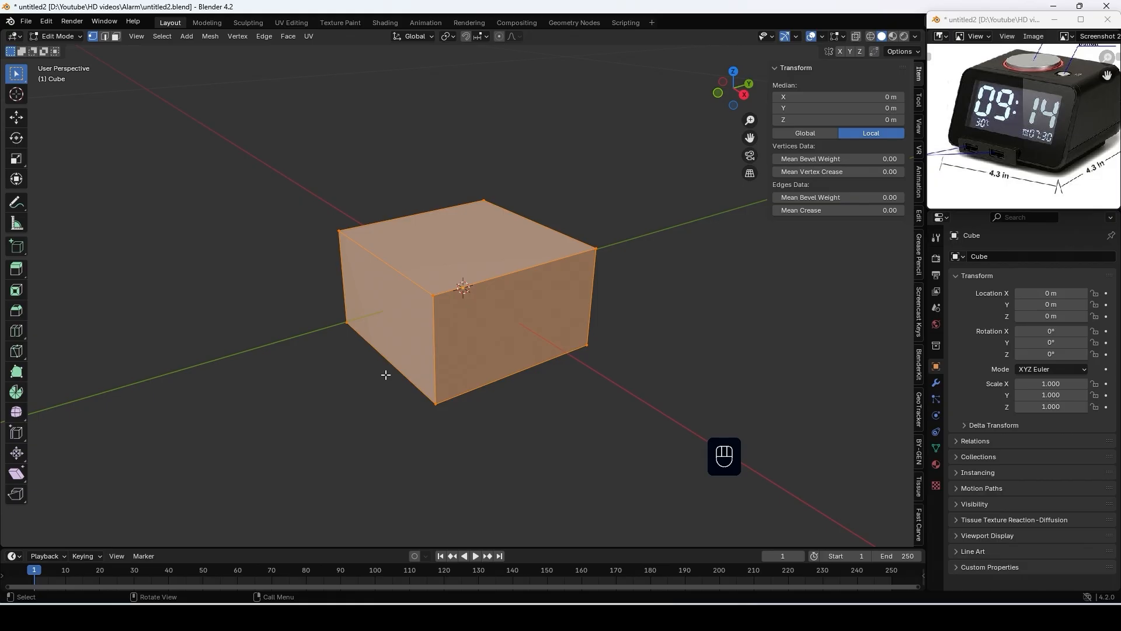
{"action": "key", "text": "2"}
{"action": "left_click", "coordinate": [389, 361]}
{"action": "key", "text": "shift+s"}
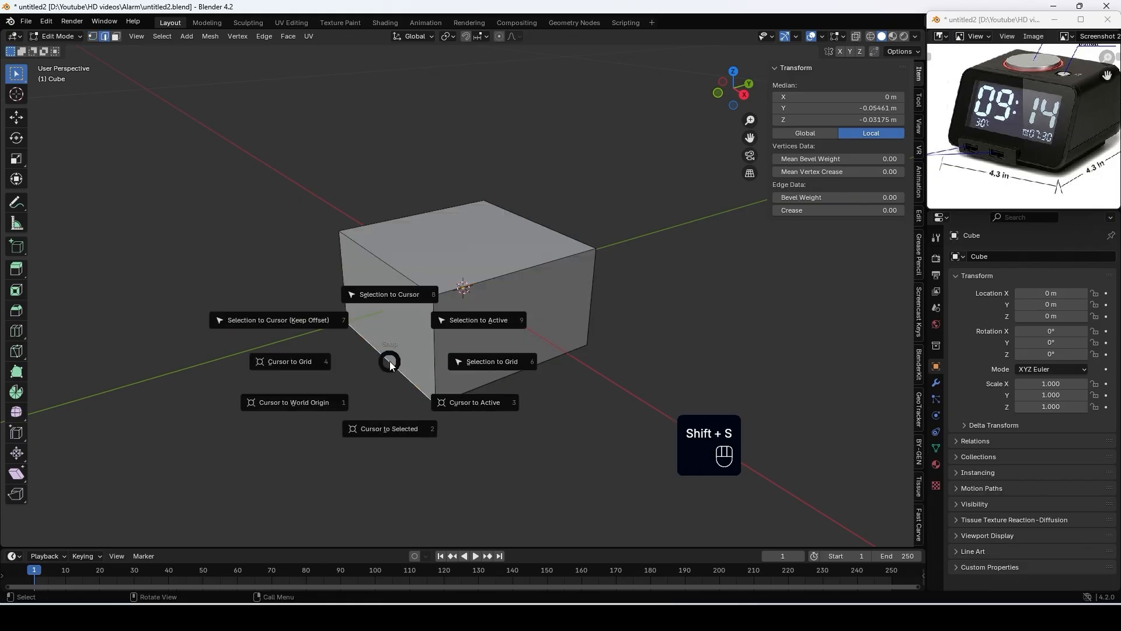
{"action": "left_click", "coordinate": [390, 429]}
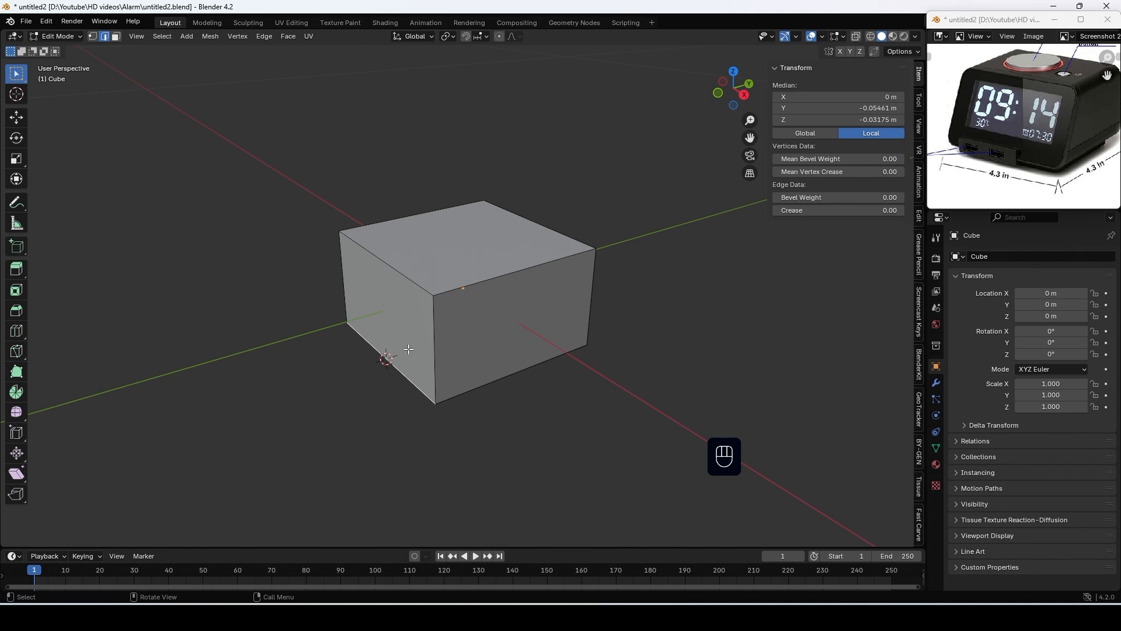
Duplicate the cube's front face in place, separate the copy into its own object and return to Object Mode
{"action": "key", "text": "3"}
{"action": "left_click", "coordinate": [394, 311]}
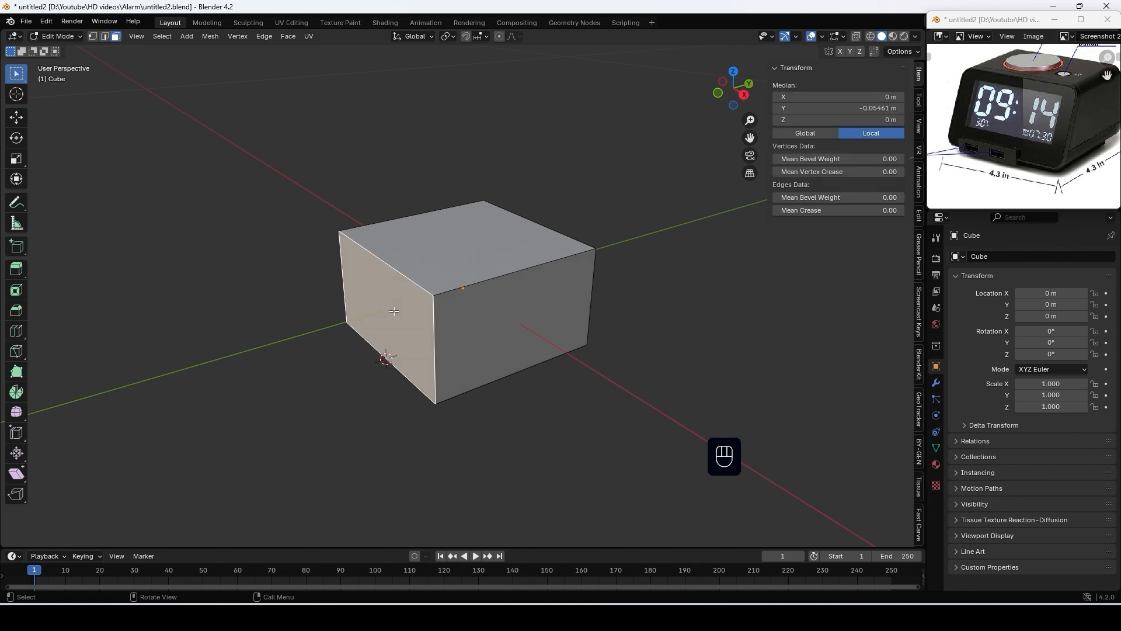
{"action": "key", "text": "shift+d"}
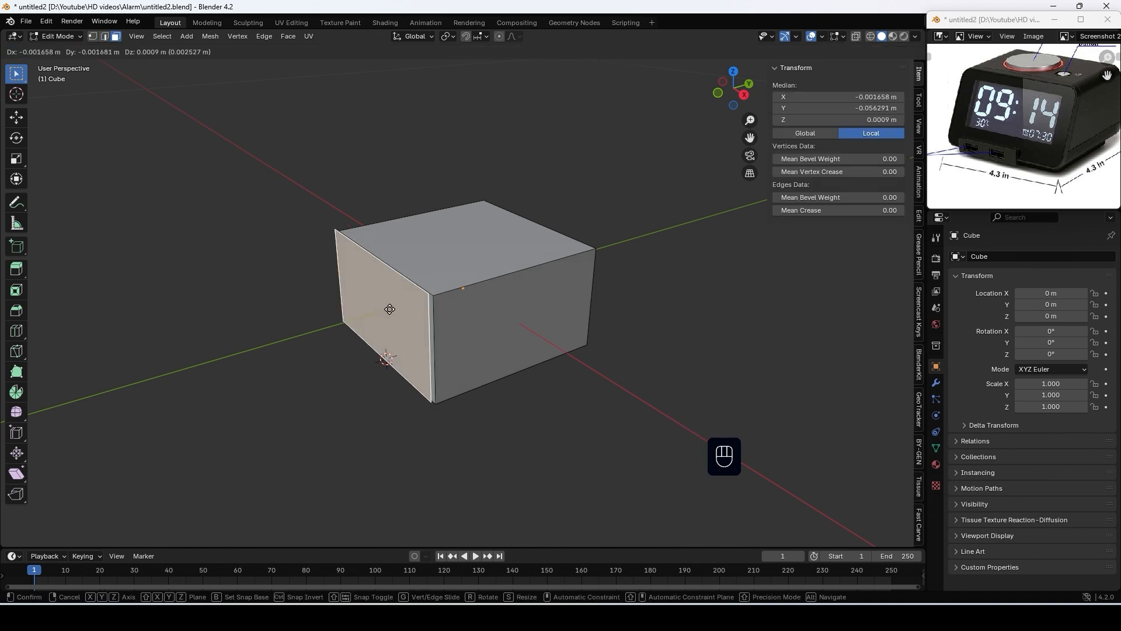
{"action": "key", "text": "Escape"}
{"action": "key", "text": "p"}
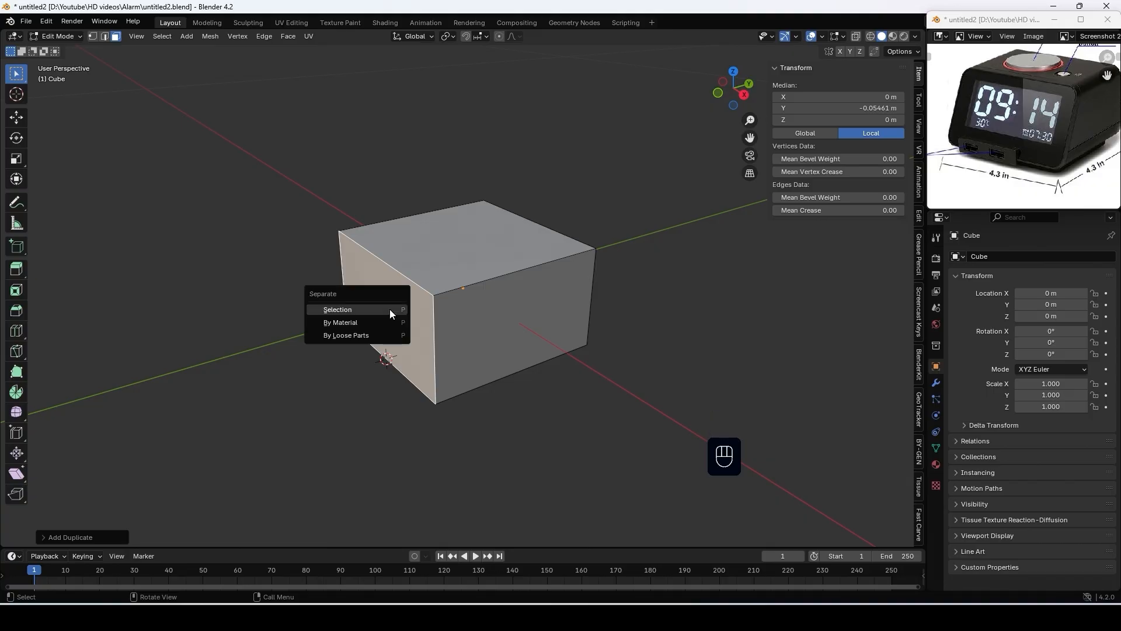
{"action": "left_click", "coordinate": [390, 310]}
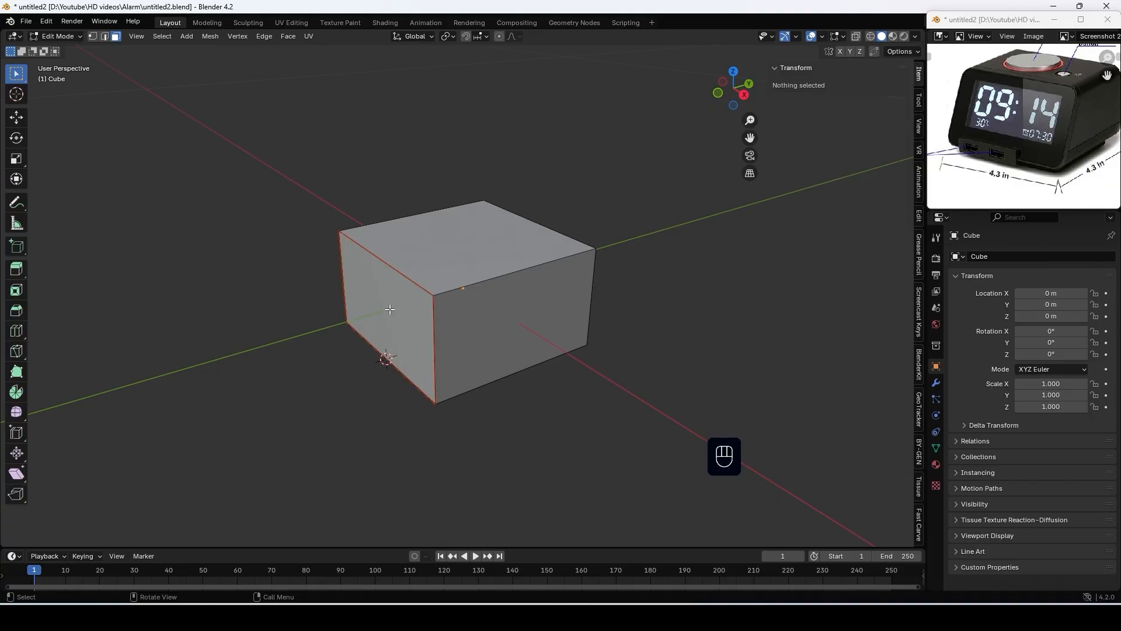
{"action": "key", "text": "Tab"}
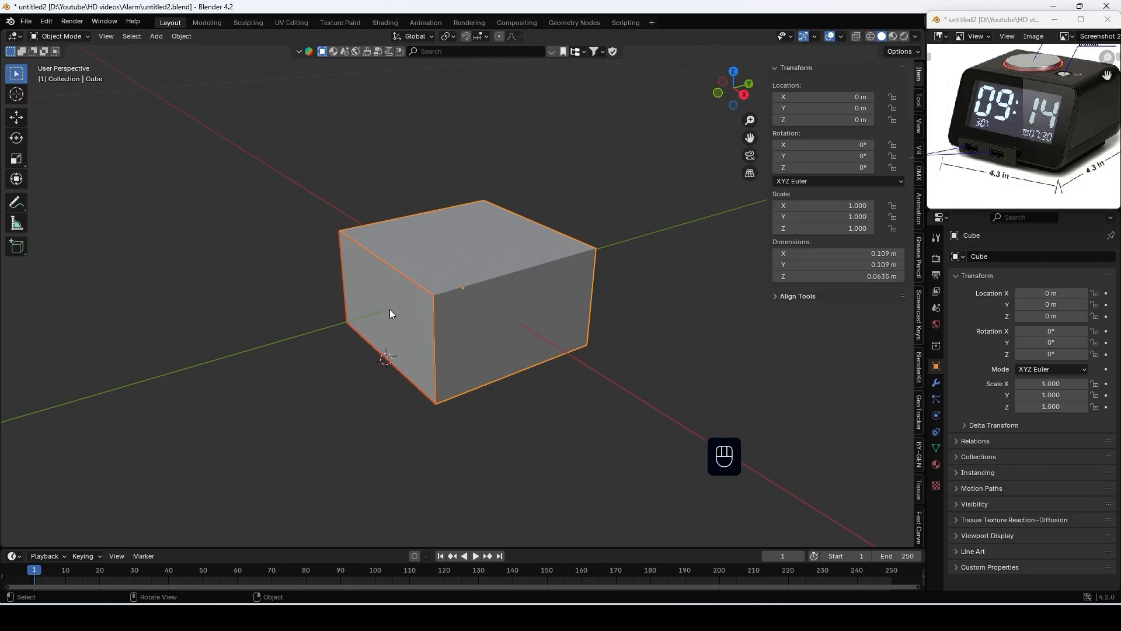
Select the separated front face object and set the transform pivot point to the 3D Cursor
{"action": "left_click", "coordinate": [391, 310]}
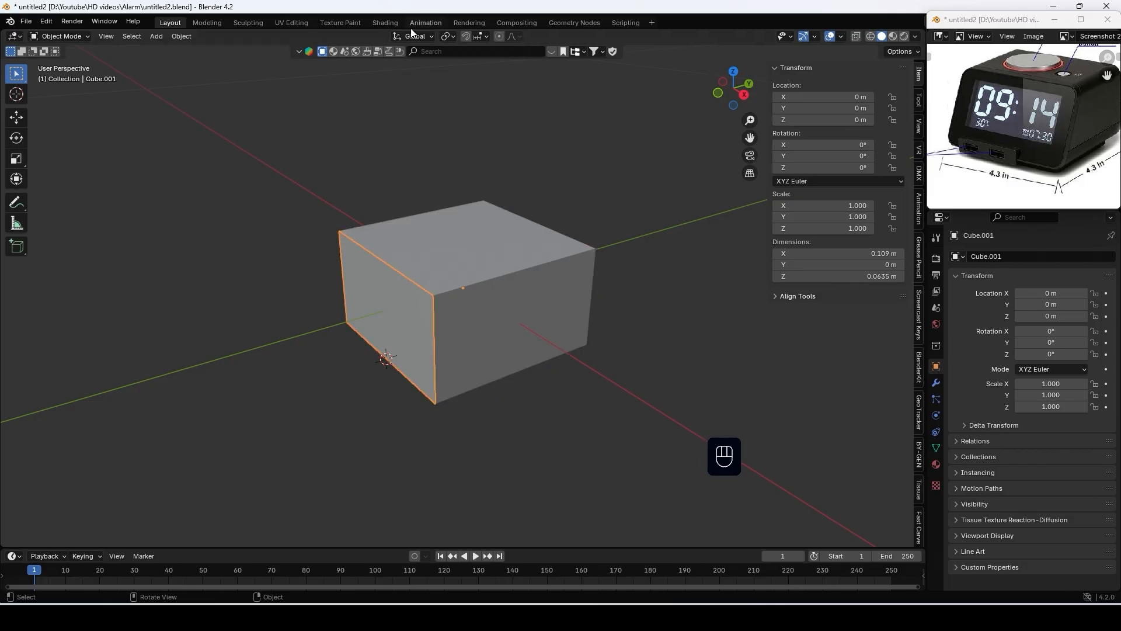
{"action": "left_click", "coordinate": [454, 36]}
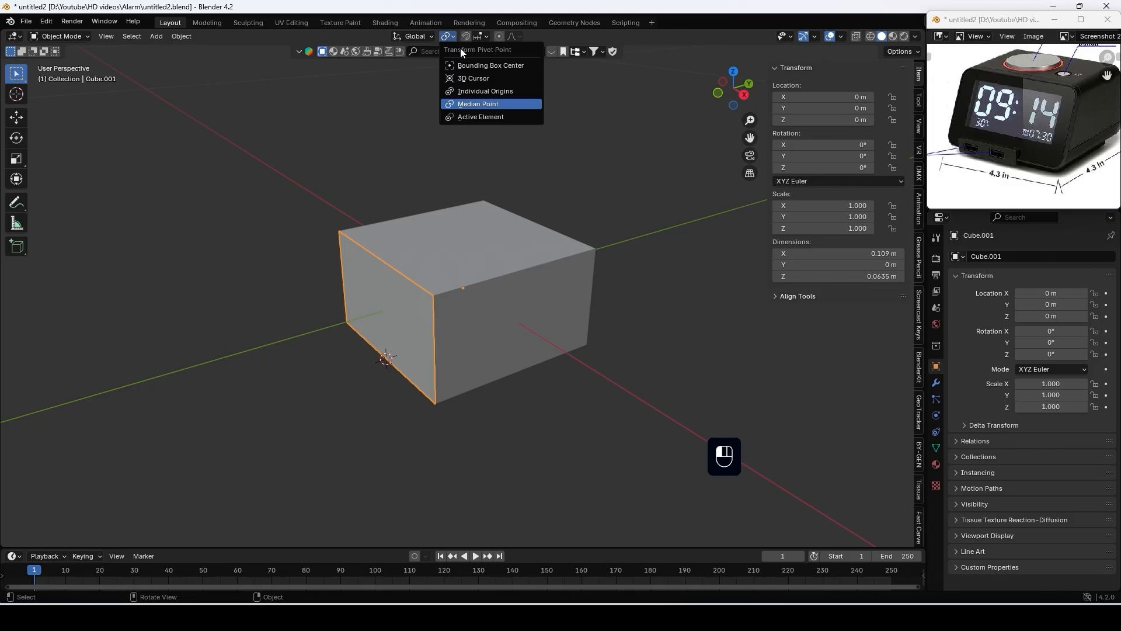
{"action": "left_click", "coordinate": [472, 79]}
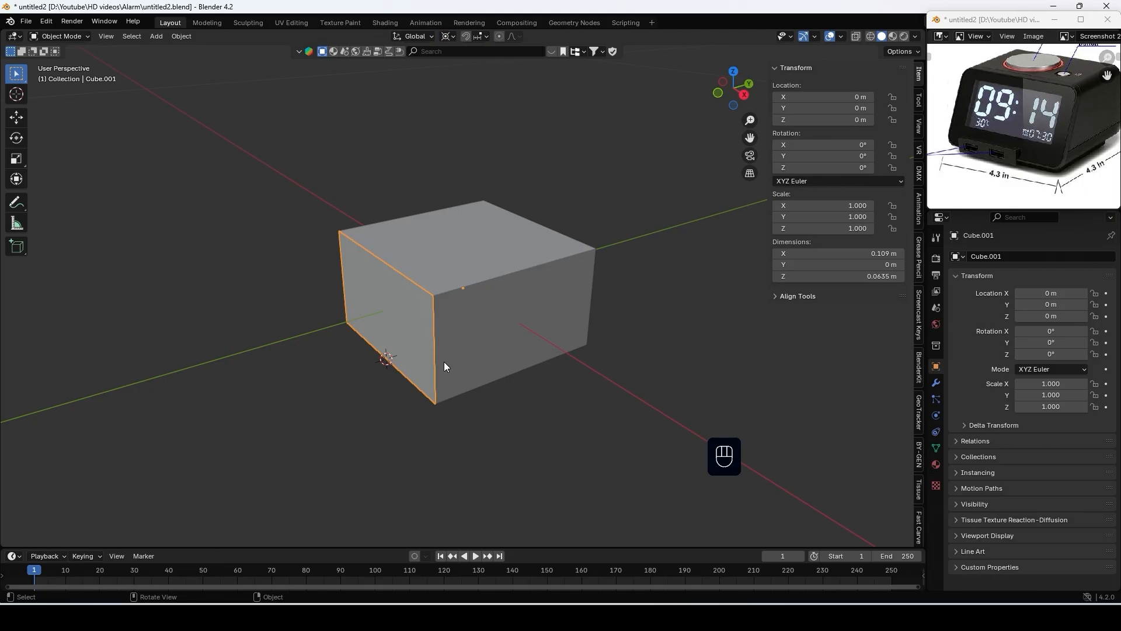
Scale the separated front face to about 2.4 times its size and rotate it -25° about the X axis
{"action": "key", "text": "s"}
{"action": "left_click", "coordinate": [533, 333]}
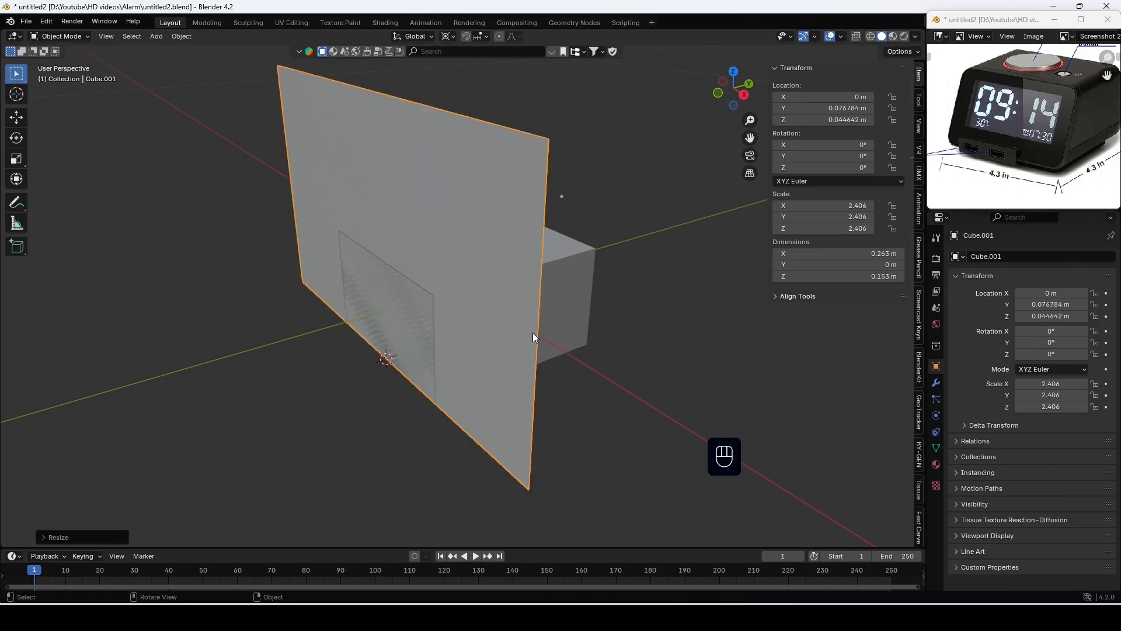
{"action": "key", "text": "r"}
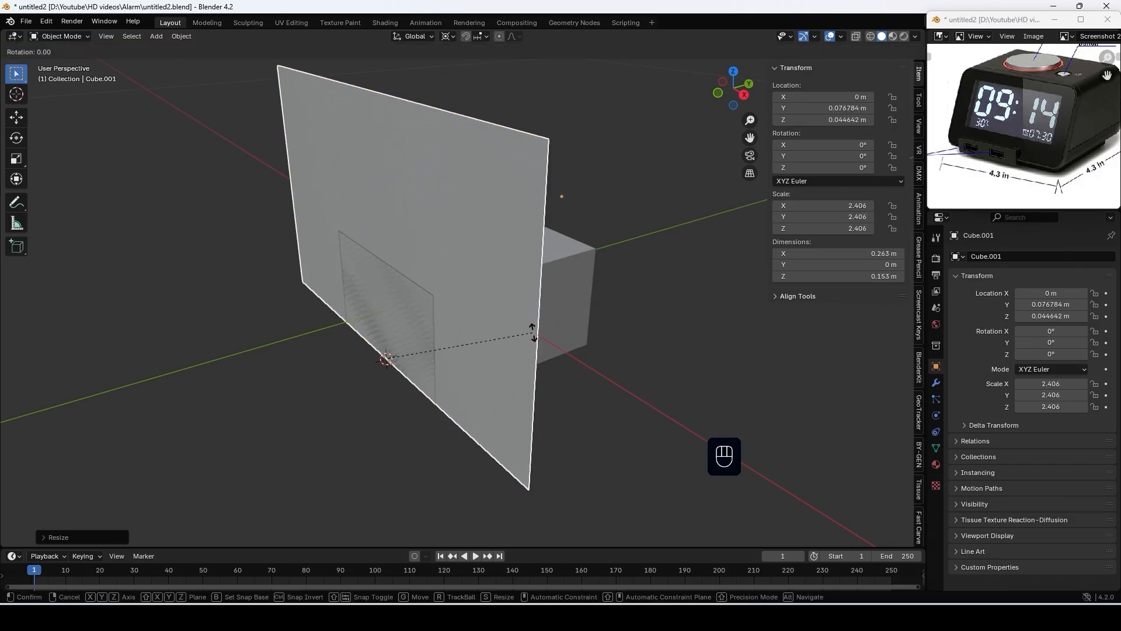
{"action": "key", "text": "x"}
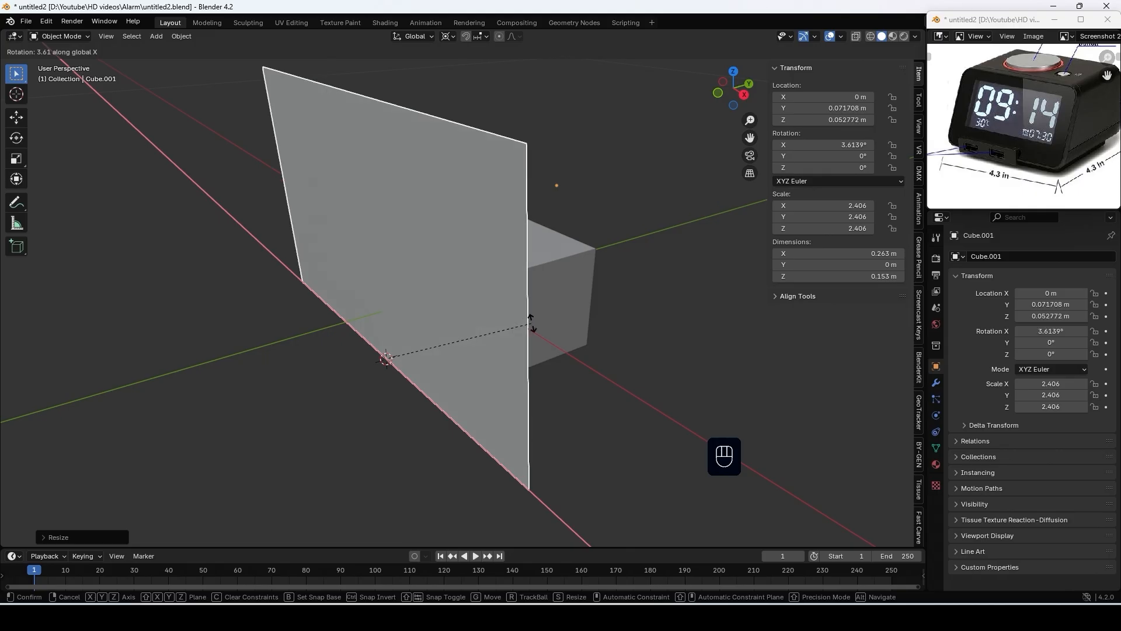
{"action": "key", "text": "KP_Subtract"}
{"action": "key", "text": "KP_2"}
{"action": "key", "text": "KP_5"}
{"action": "key", "text": "KP_Enter"}
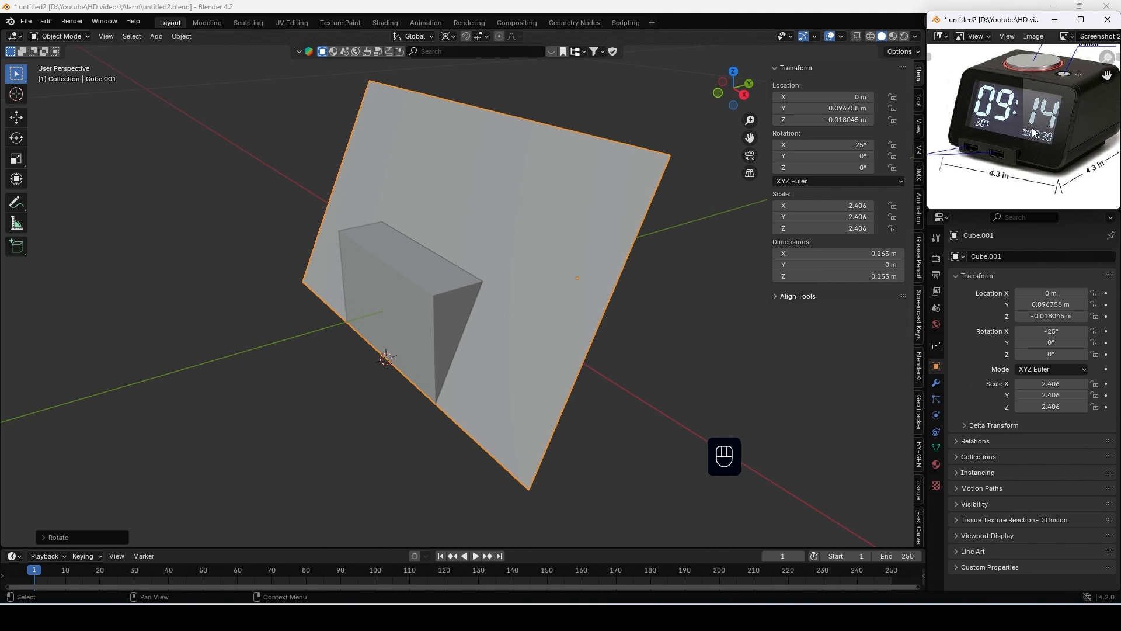
In Edit Mode, slide the cube's top front edge back until the front face lies flush with the tilted guide plane
{"action": "left_click", "coordinate": [425, 276]}
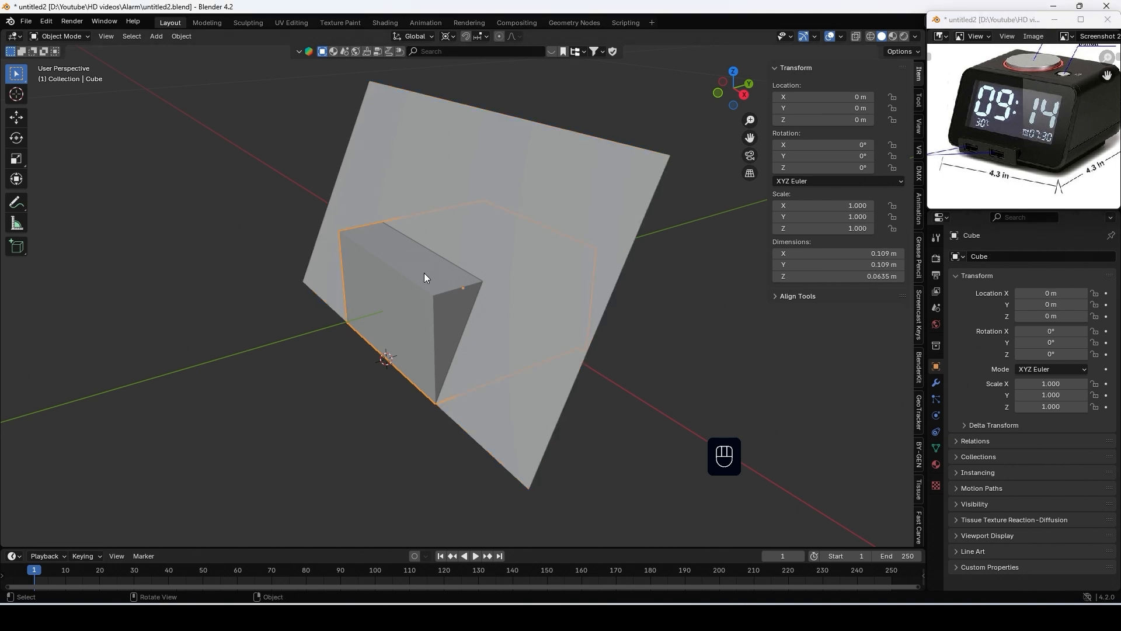
{"action": "key", "text": "Tab"}
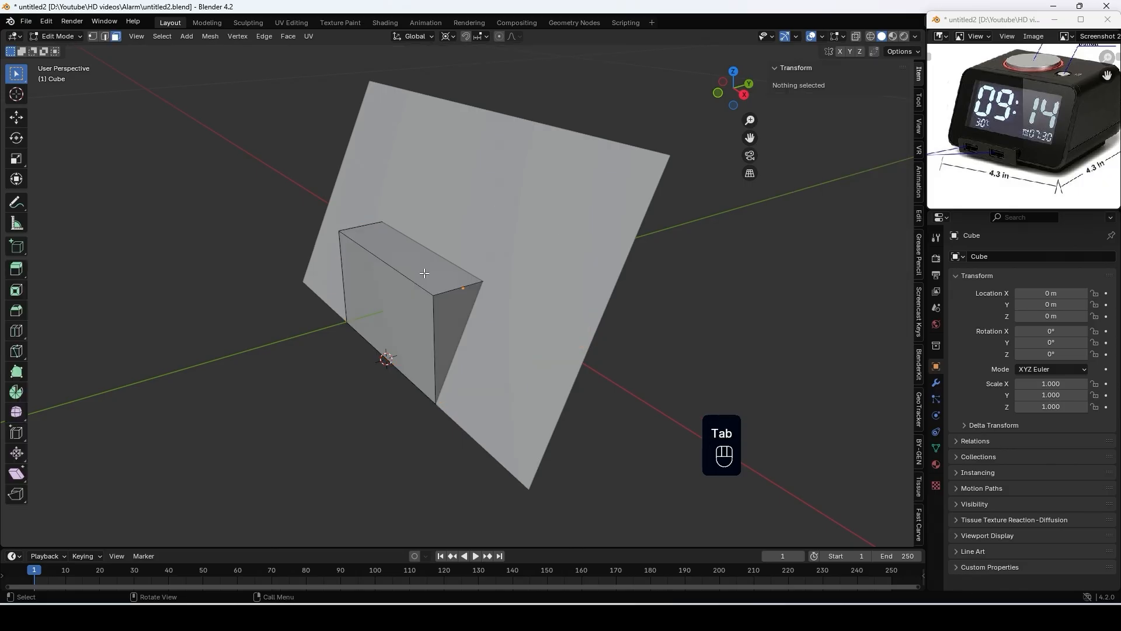
{"action": "key", "text": "2"}
{"action": "left_click", "coordinate": [422, 283]}
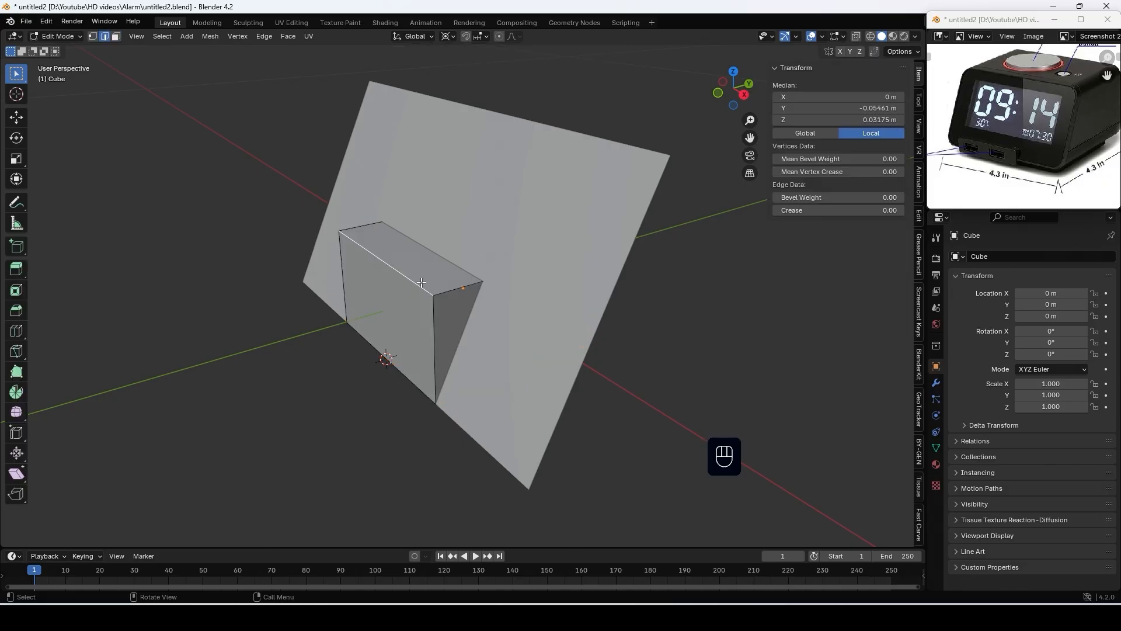
{"action": "key", "text": "g"}
{"action": "key", "text": "g"}
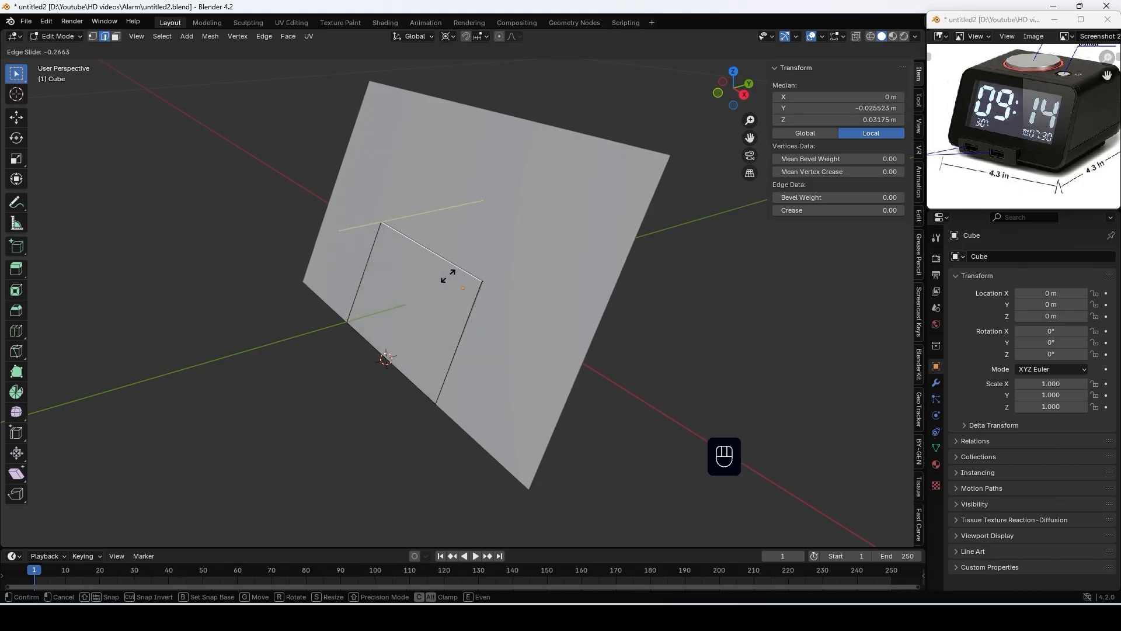
{"action": "left_click", "coordinate": [448, 276]}
Return to Object Mode, delete the tilted guide plane and save the file
{"action": "key", "text": "Tab"}
{"action": "left_click", "coordinate": [530, 217]}
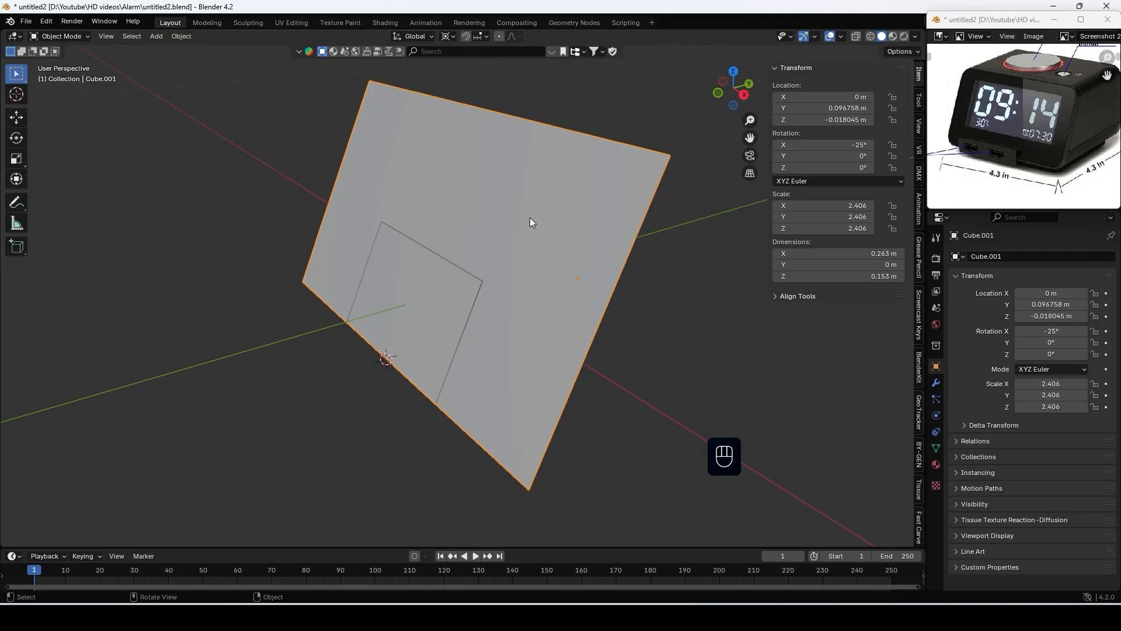
{"action": "key", "text": "Delete"}
{"action": "key", "text": "ctrl+s"}
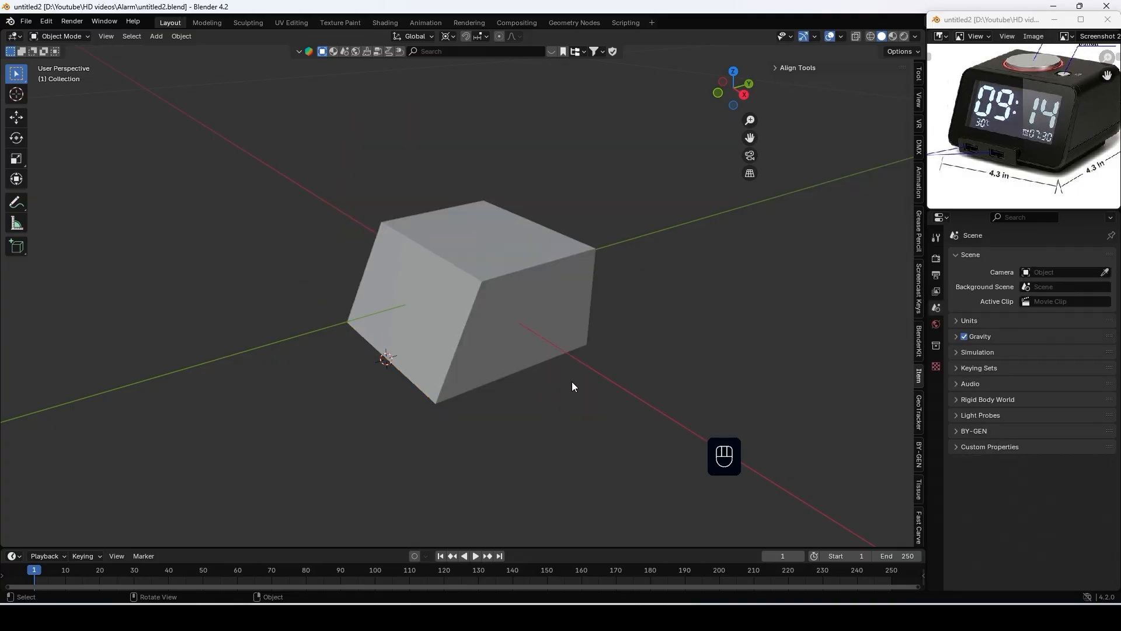
Bevel the body's four front-to-back edges with an offset of about 0.01 m and 4 segments
{"action": "left_click", "coordinate": [543, 303]}
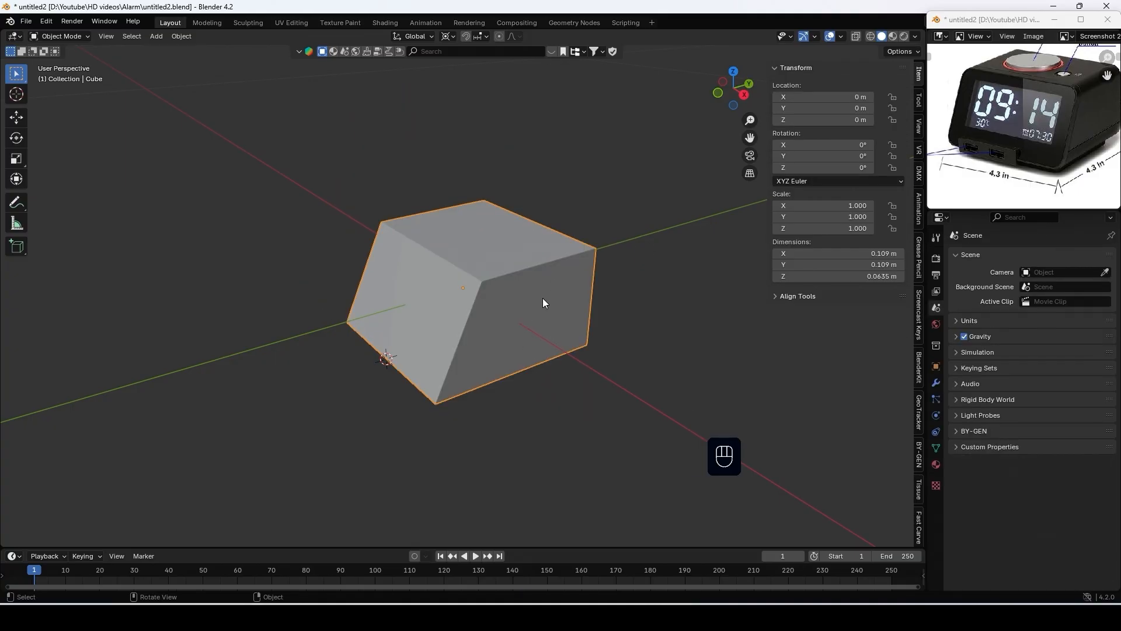
{"action": "key", "text": "Tab"}
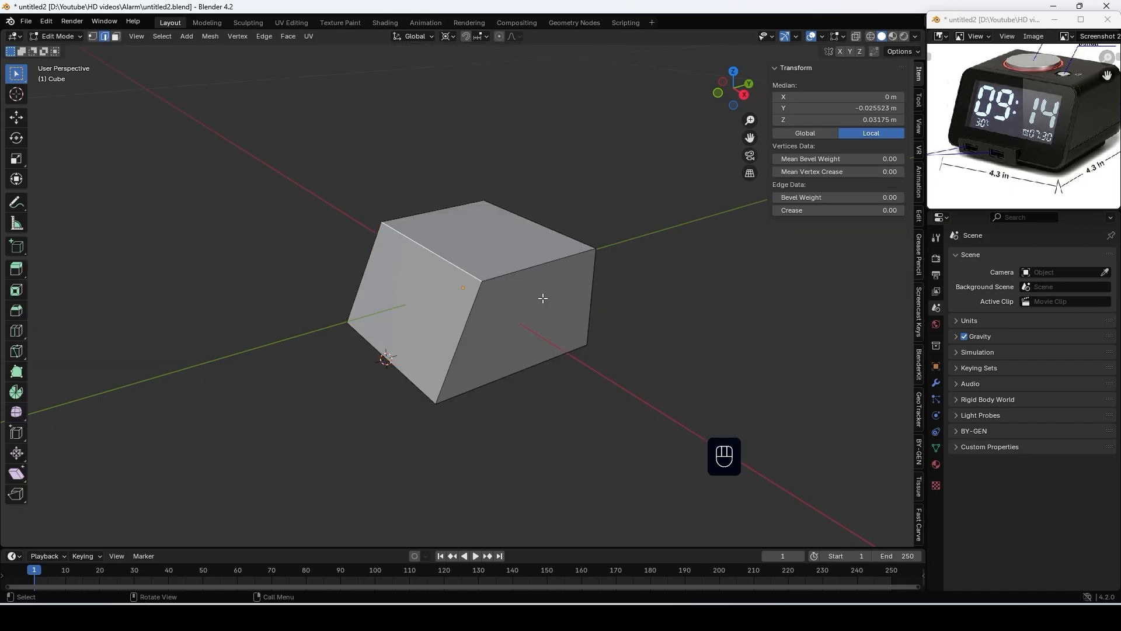
{"action": "key", "text": "ctrl"}
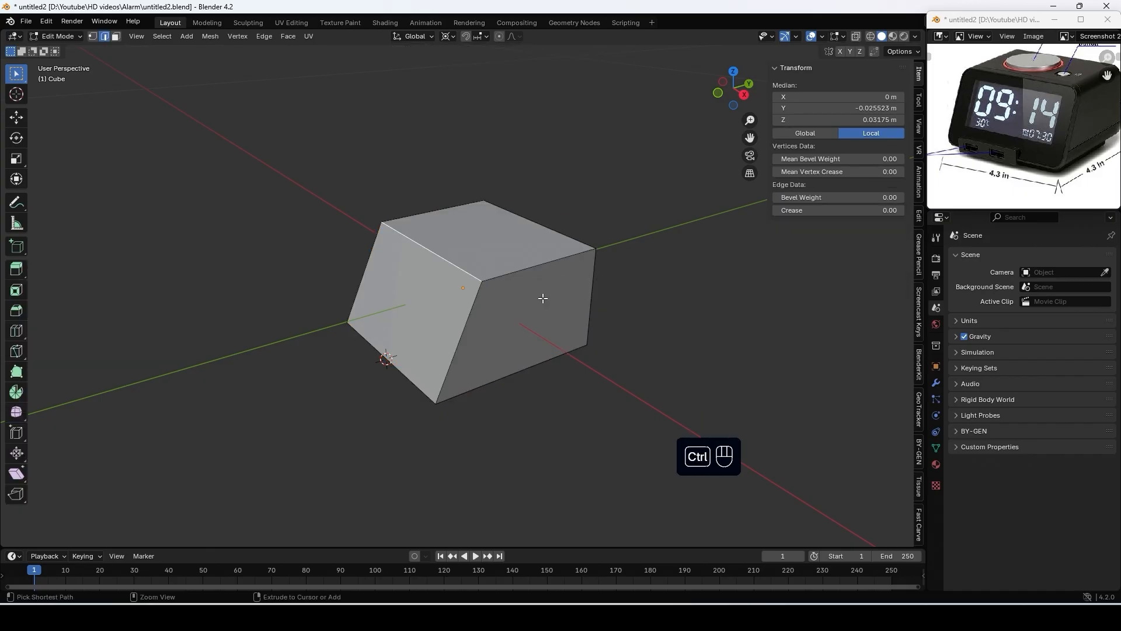
{"action": "left_click", "coordinate": [532, 269], "text": "ctrl+alt"}
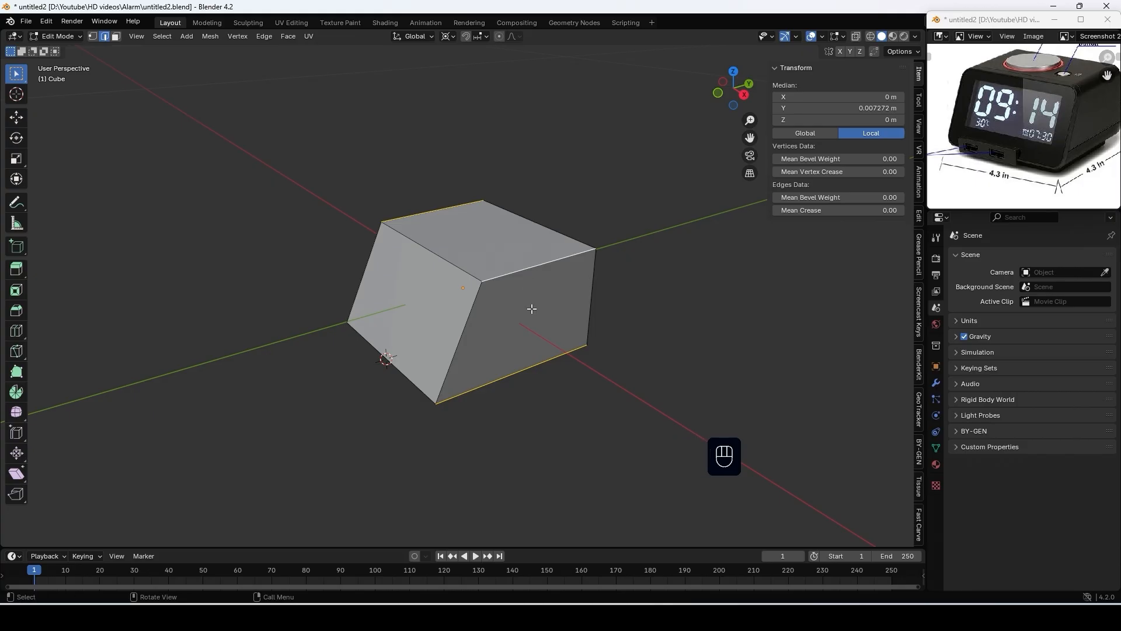
{"action": "key", "text": "ctrl"}
{"action": "key", "text": "ctrl+b"}
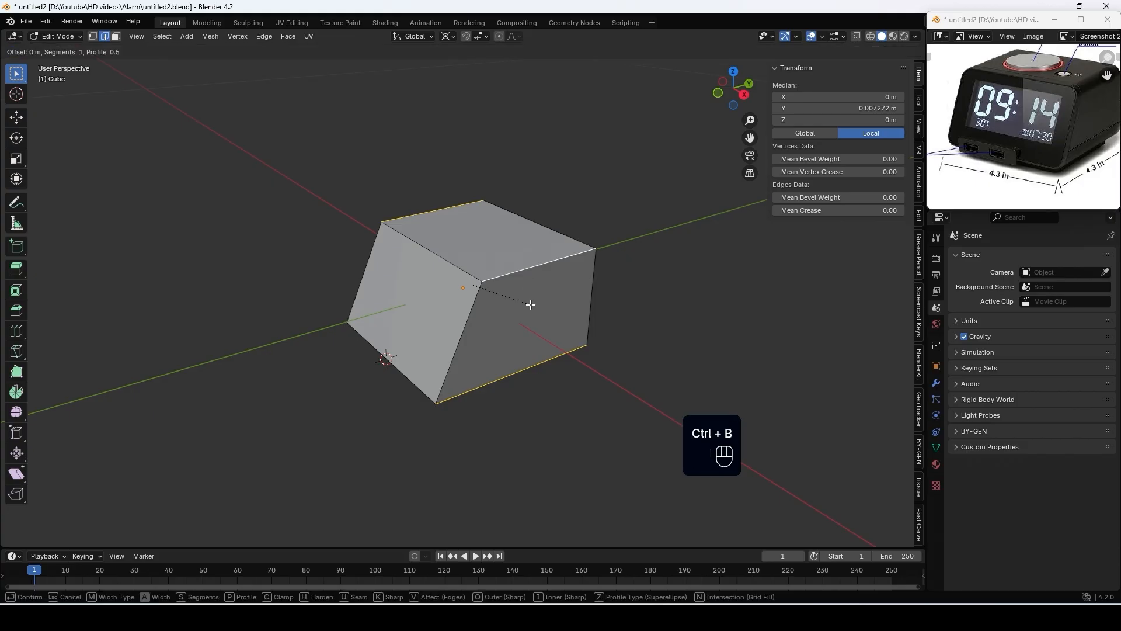
{"action": "scroll", "coordinate": [550, 320], "scroll_direction": "up", "scroll_amount": 3}
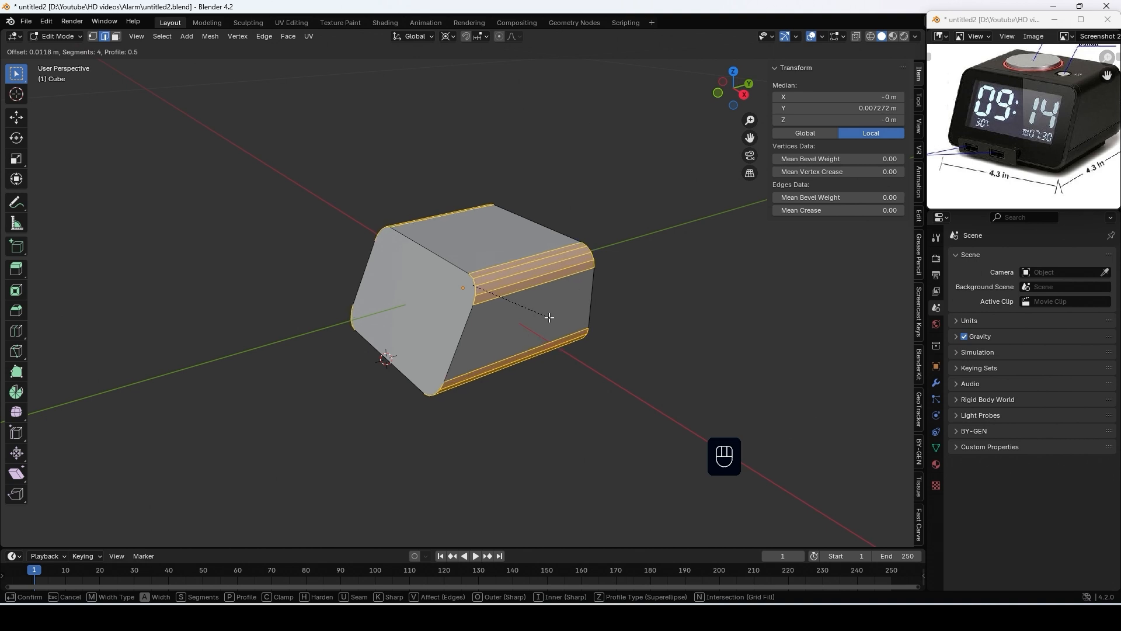
{"action": "left_click", "coordinate": [520, 324]}
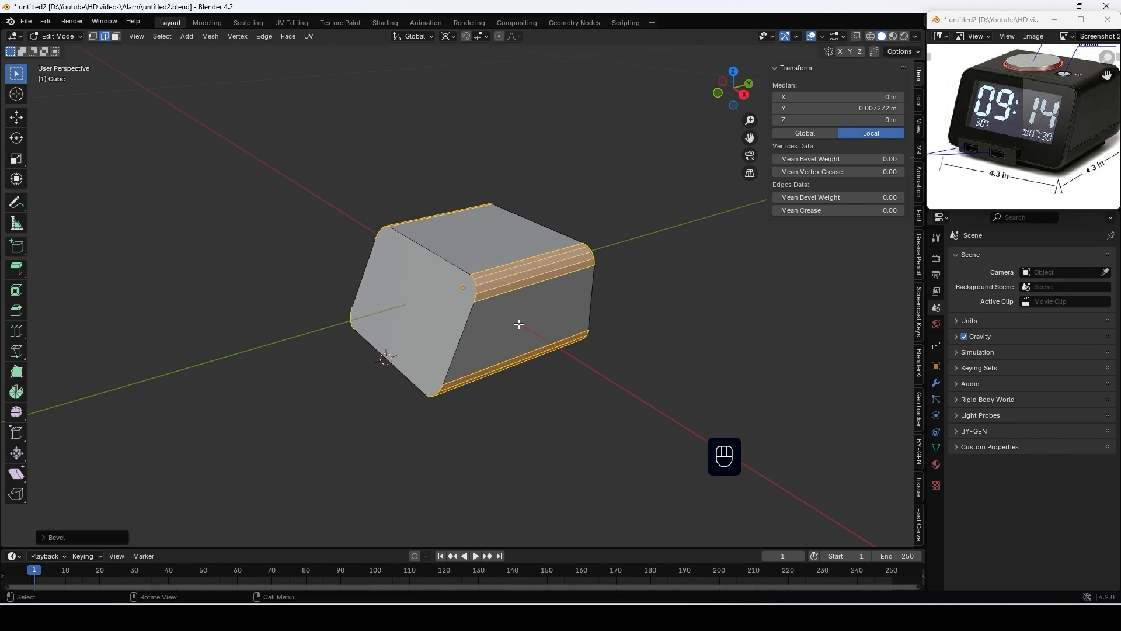
Inset the slanted front face by a very thin margin and extrude it about 0.0009 m inward along Y
{"action": "key", "text": "3"}
{"action": "left_click", "coordinate": [439, 322]}
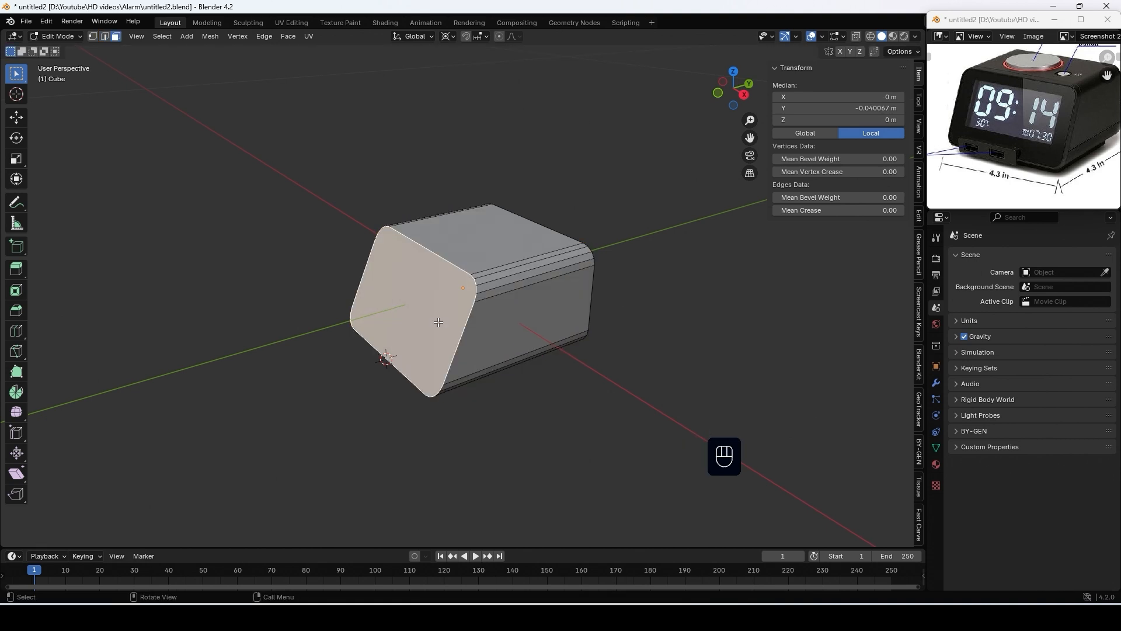
{"action": "key", "text": "i"}
{"action": "key", "text": "shift"}
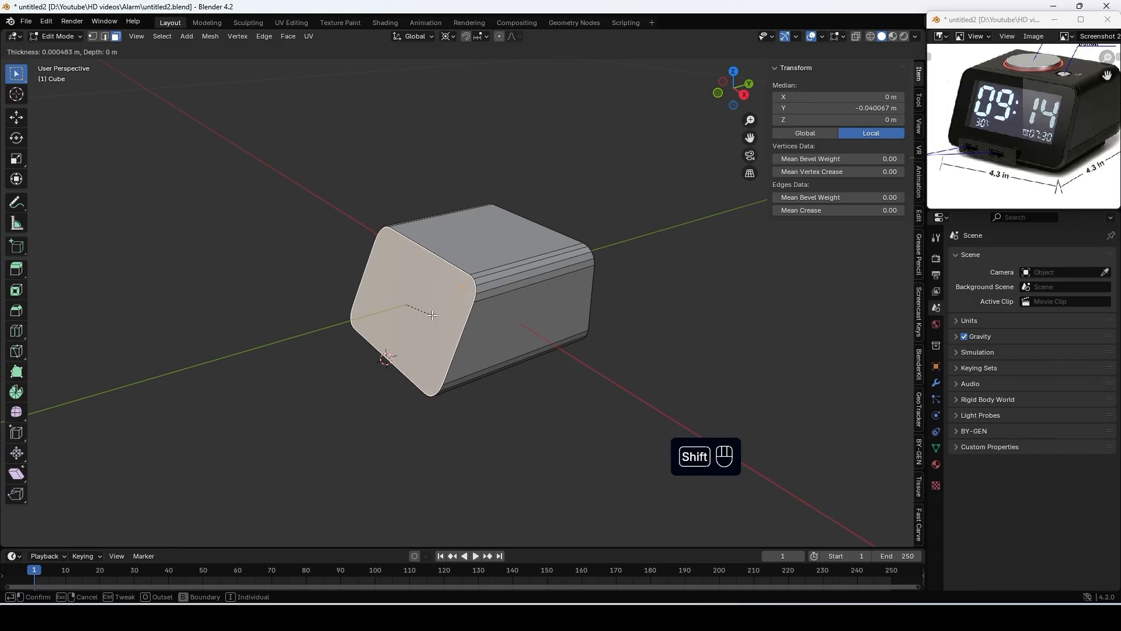
{"action": "left_click", "coordinate": [424, 312]}
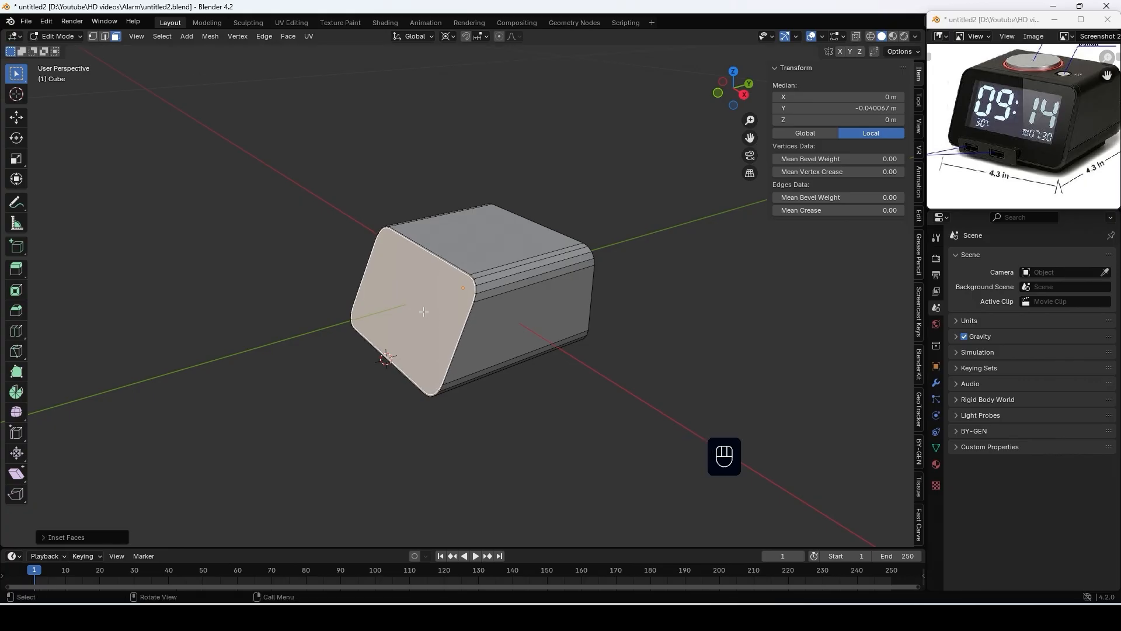
{"action": "key", "text": "e"}
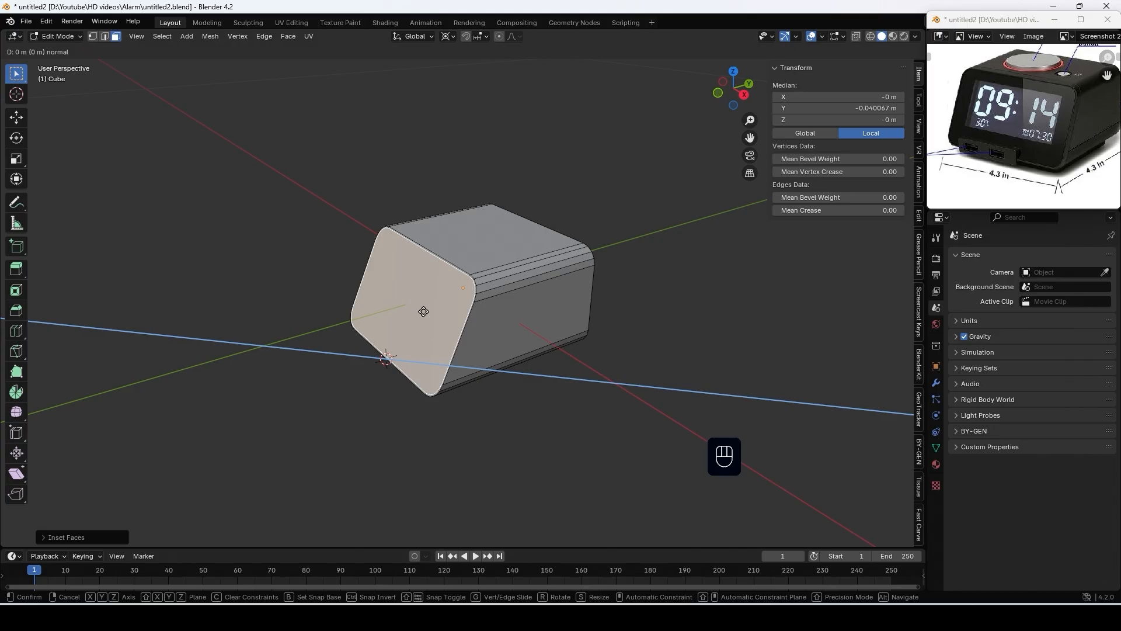
{"action": "key", "text": "y"}
{"action": "key", "text": "Escape"}
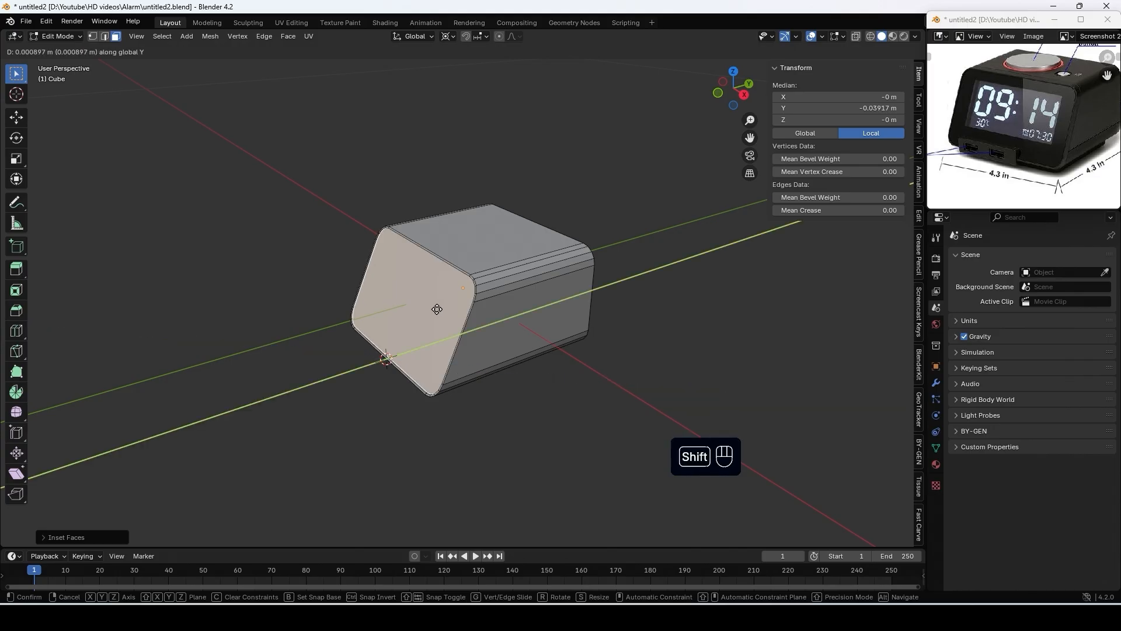
Inset the body's rear face twice, first with a narrow border and again by a very thin margin
{"action": "scroll", "coordinate": [411, 285], "scroll_direction": "up", "scroll_amount": 3}
{"action": "scroll", "coordinate": [411, 285], "scroll_direction": "up", "scroll_amount": 1}
{"action": "middle_click_drag", "start_coordinate": [409, 283], "coordinate": [502, 282]}
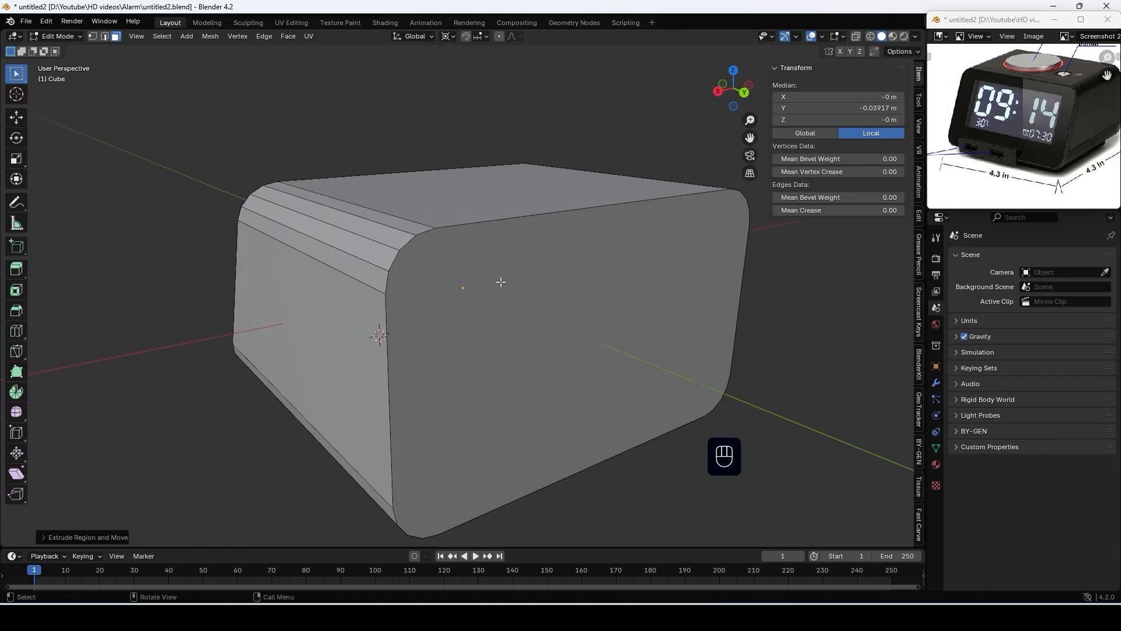
{"action": "left_click", "coordinate": [501, 282]}
{"action": "key", "text": "i"}
{"action": "left_click", "coordinate": [513, 294], "text": "shift"}
{"action": "key", "text": "i"}
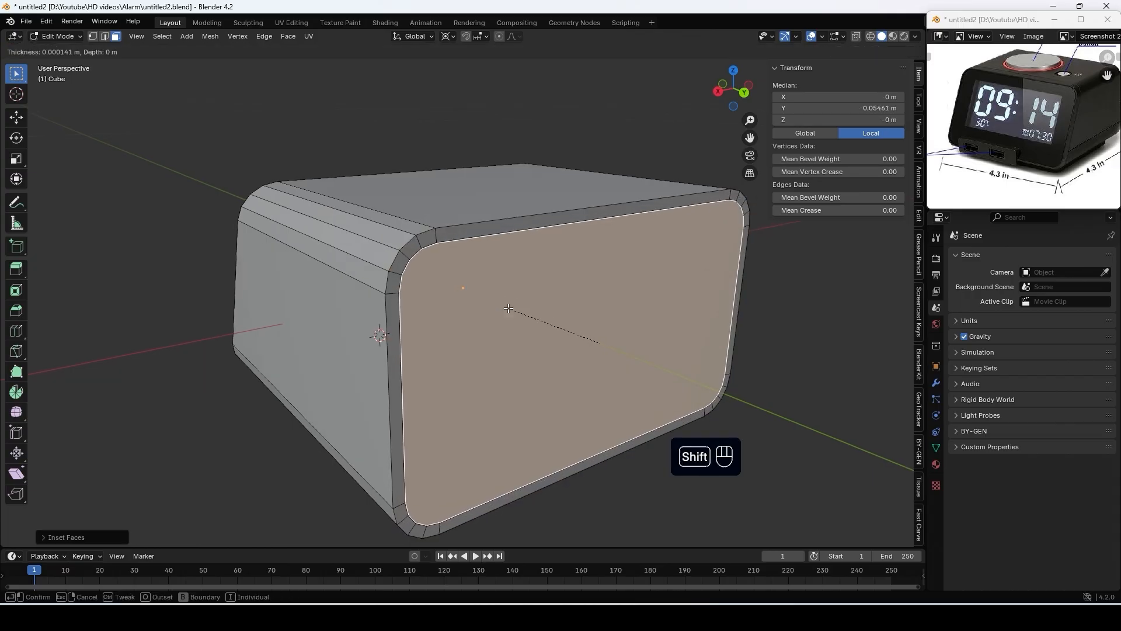
{"action": "left_click", "coordinate": [512, 316]}
Add a loop cut around the body, slide it close to the slanted front edge, and save the file
{"action": "middle_click_drag", "start_coordinate": [512, 316], "coordinate": [796, 315]}
{"action": "key", "text": "2"}
{"action": "left_click", "coordinate": [796, 315]}
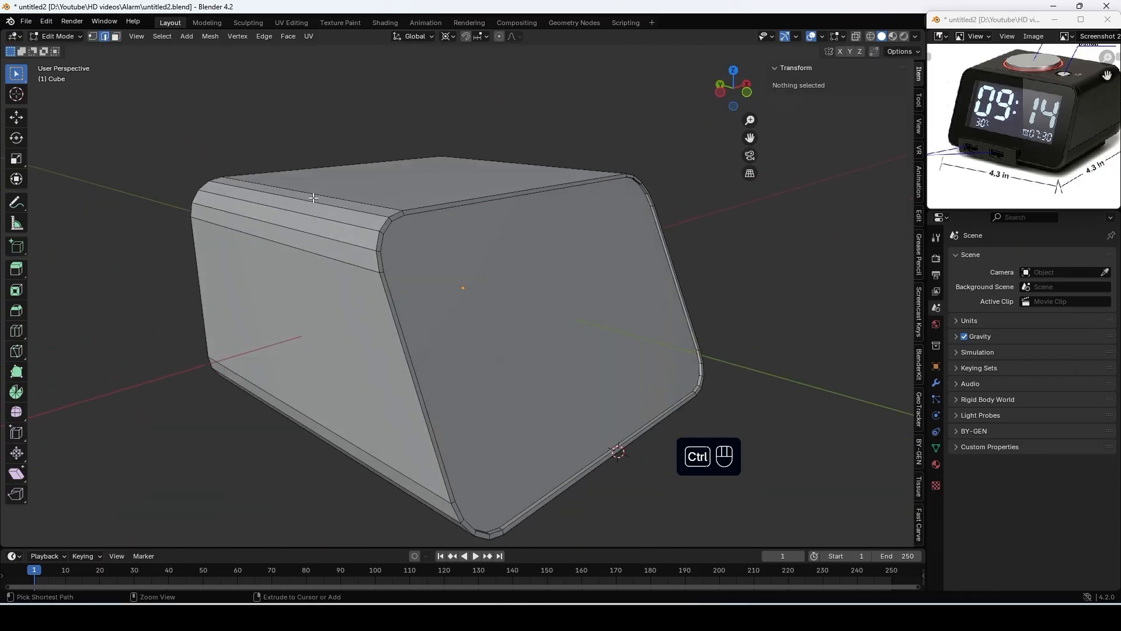
{"action": "key", "text": "ctrl+r"}
{"action": "left_click", "coordinate": [313, 198]}
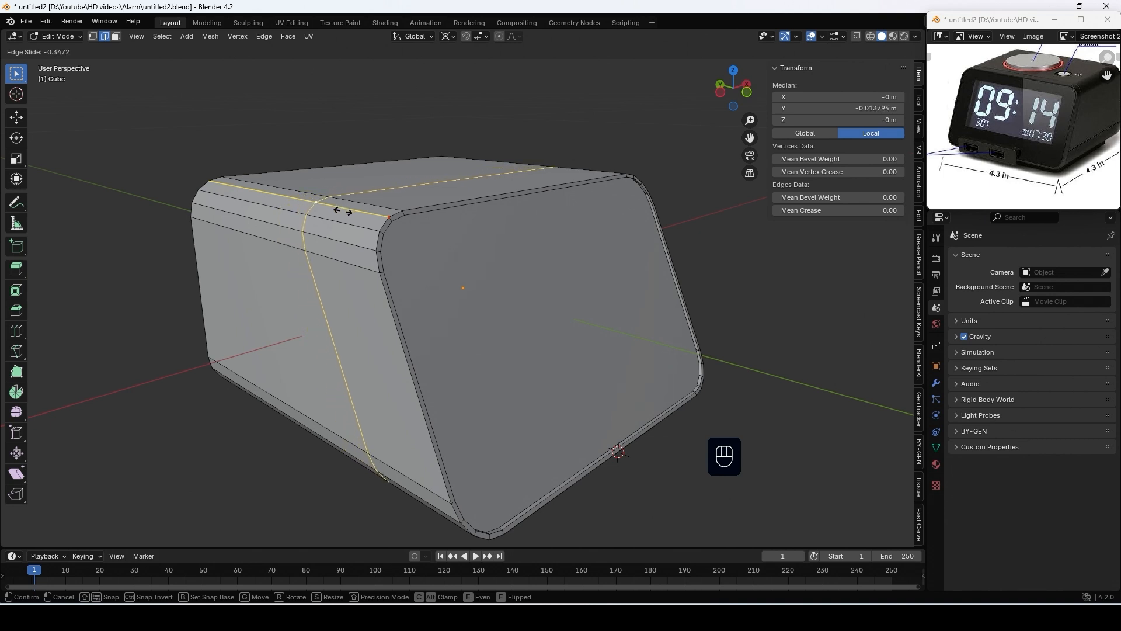
{"action": "left_click", "coordinate": [388, 227]}
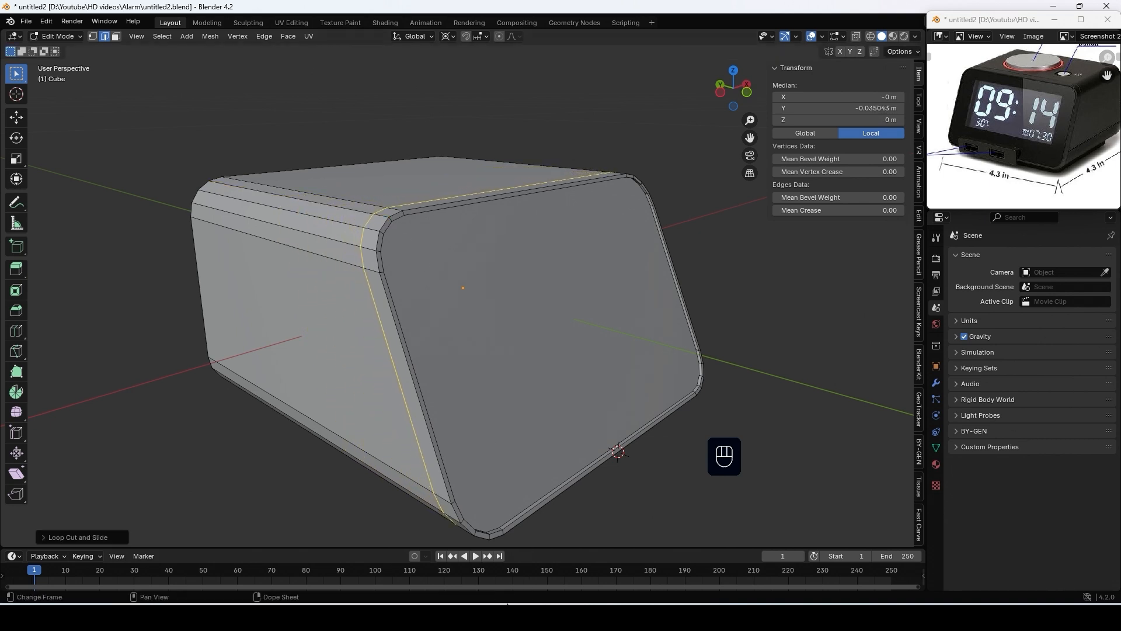
{"action": "key", "text": "ctrl+s"}
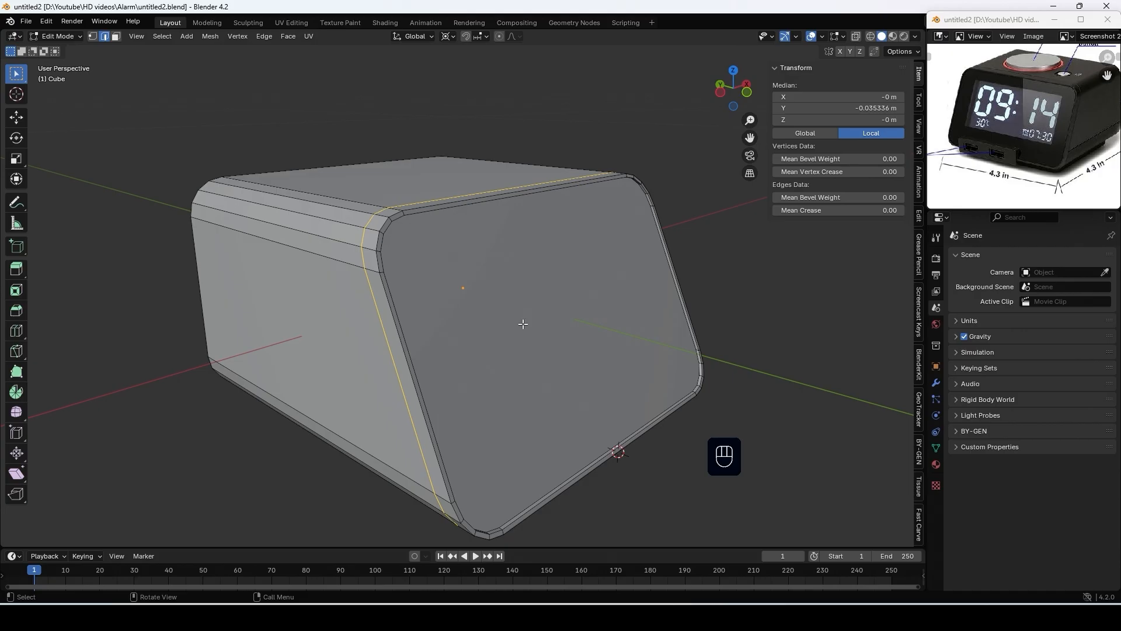
Isolate the recessed front face by selecting it, inverting the selection and hiding all other faces
{"action": "key", "text": "3"}
{"action": "left_click", "coordinate": [523, 323]}
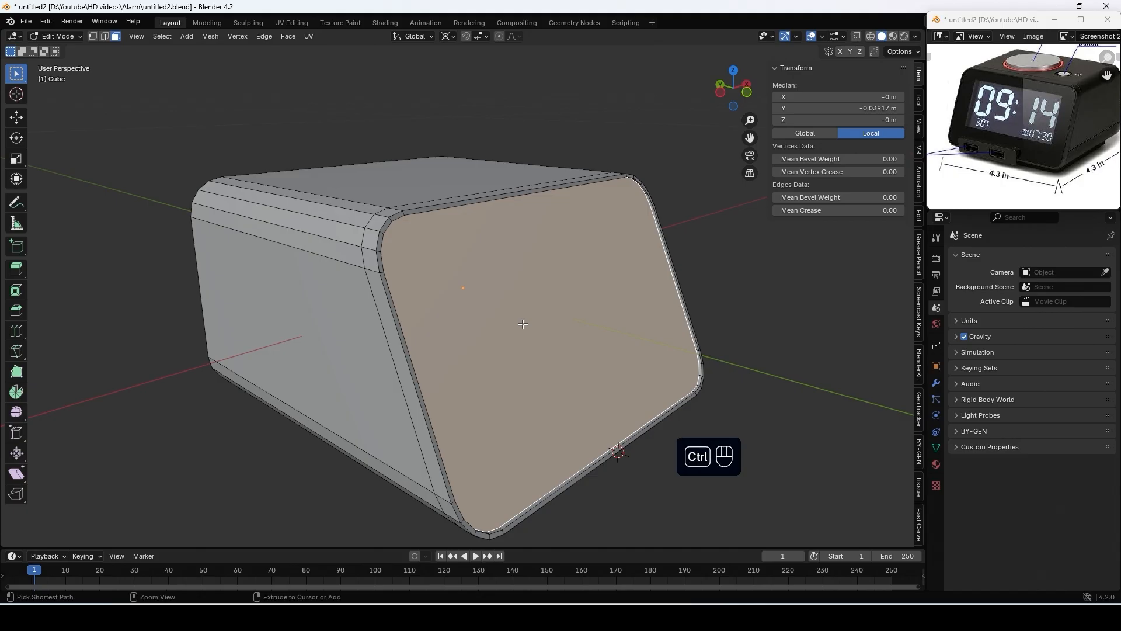
{"action": "key", "text": "ctrl+i"}
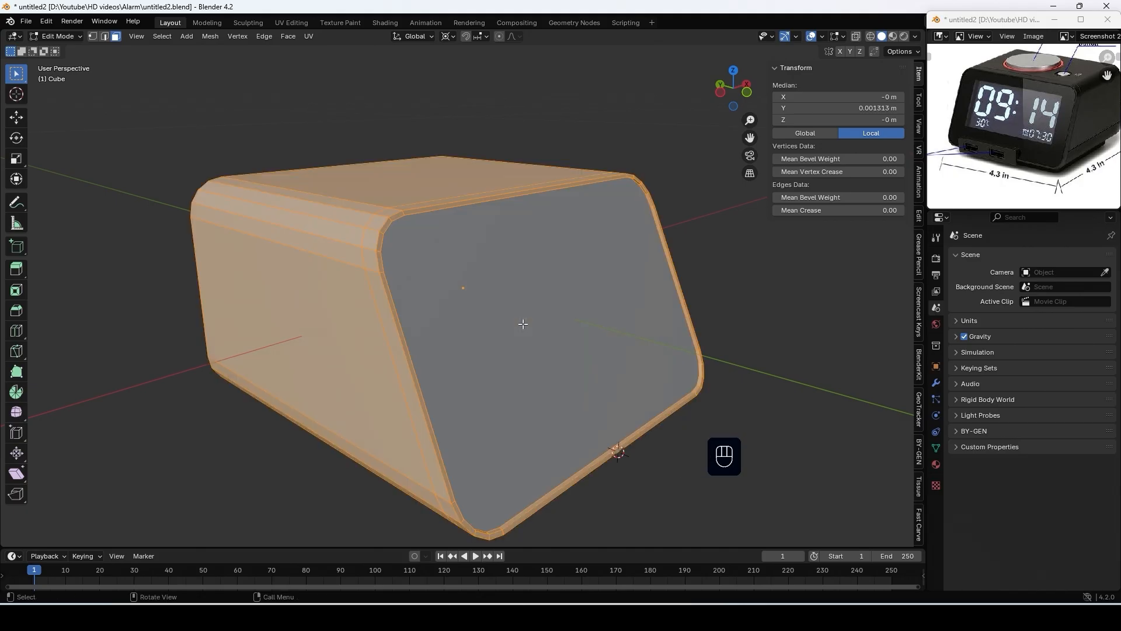
{"action": "key", "text": "h"}
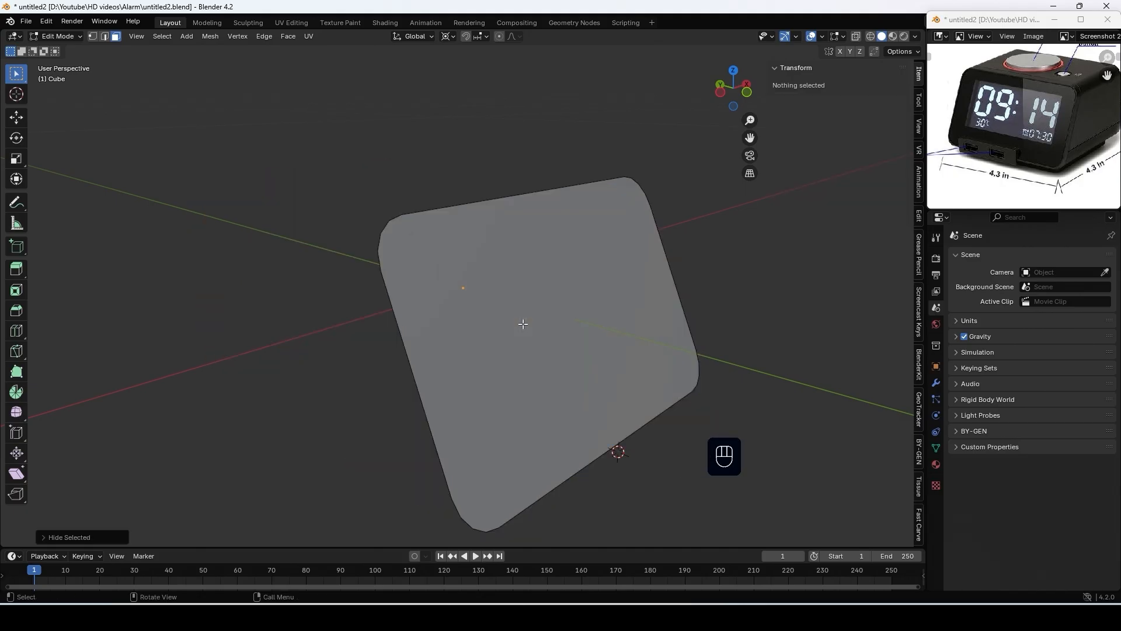
Connect the two lower pairs of opposite vertices on the front face's upper rounded corners with horizontal edges
{"action": "key", "text": "1"}
{"action": "middle_click_drag", "start_coordinate": [406, 293], "coordinate": [383, 294]}
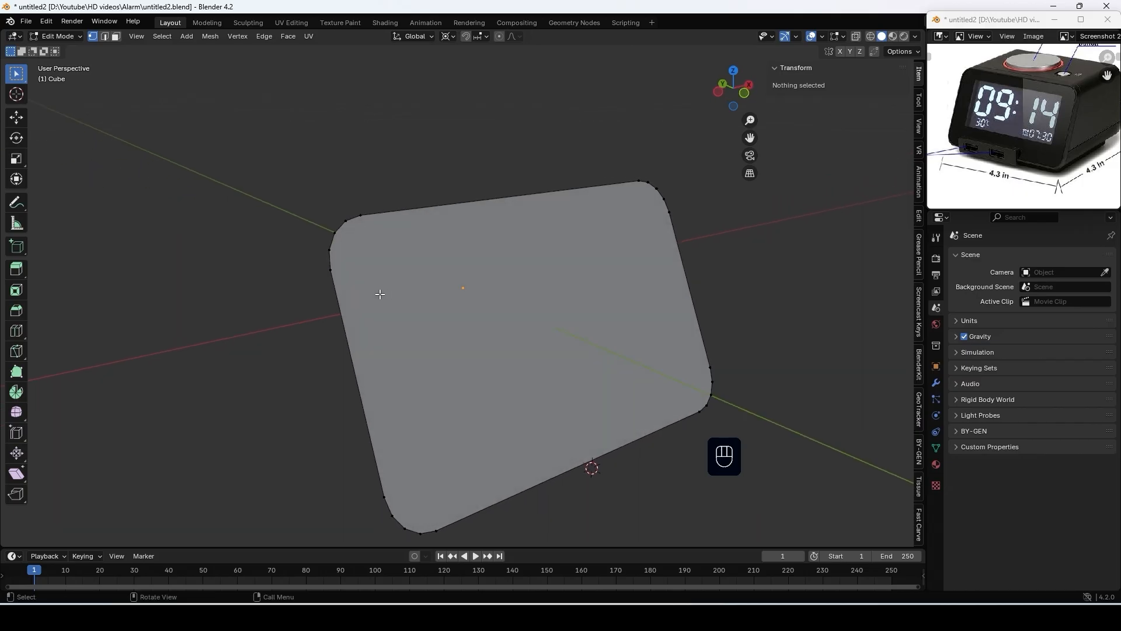
{"action": "left_click", "coordinate": [331, 269]}
{"action": "left_click", "coordinate": [670, 212], "text": "shift"}
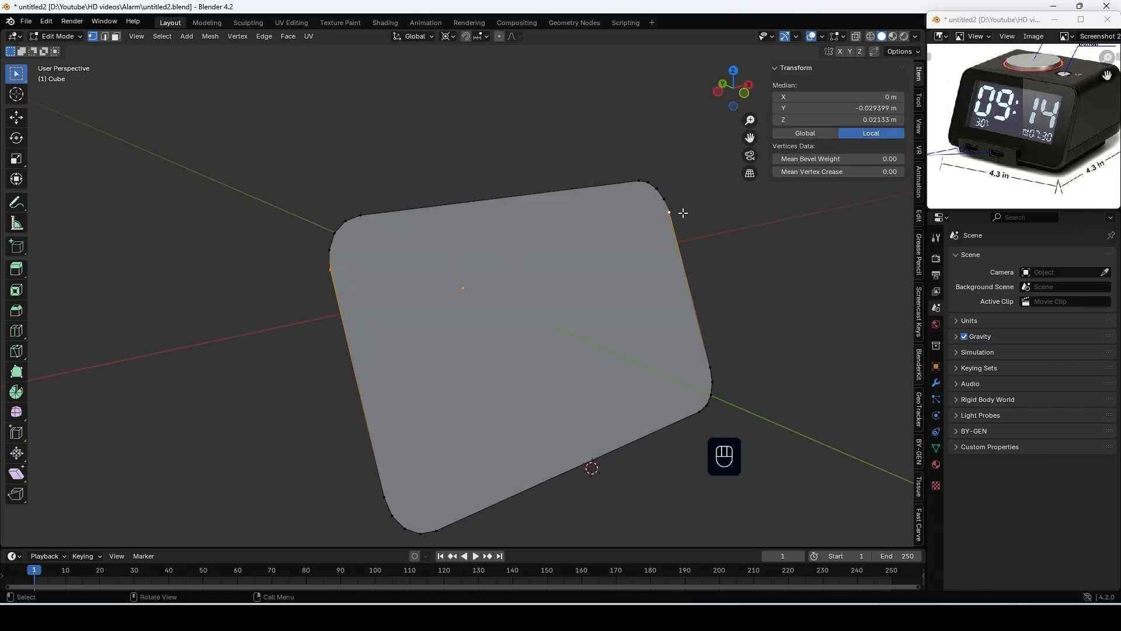
{"action": "left_click", "coordinate": [666, 199], "text": "shift"}
{"action": "key", "text": "j"}
{"action": "key", "text": "j"}
Connect the two leftmost pairs of opposite corner vertices on the front face with two vertical edges
{"action": "left_click", "coordinate": [334, 233]}
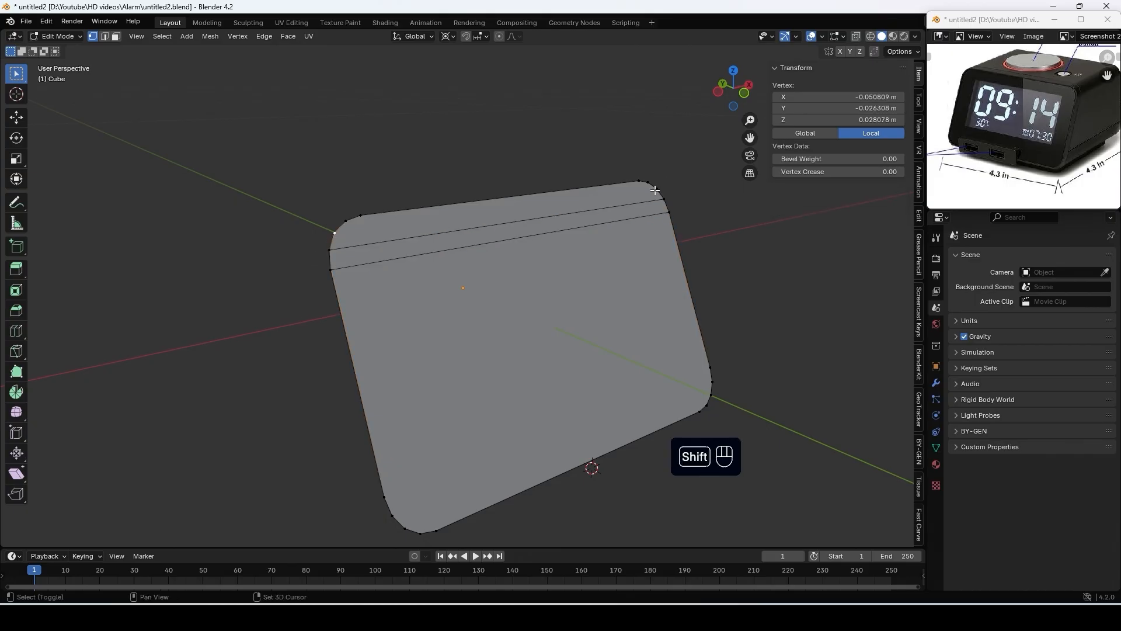
{"action": "left_click", "coordinate": [361, 215]}
{"action": "left_click", "coordinate": [430, 524], "text": "shift"}
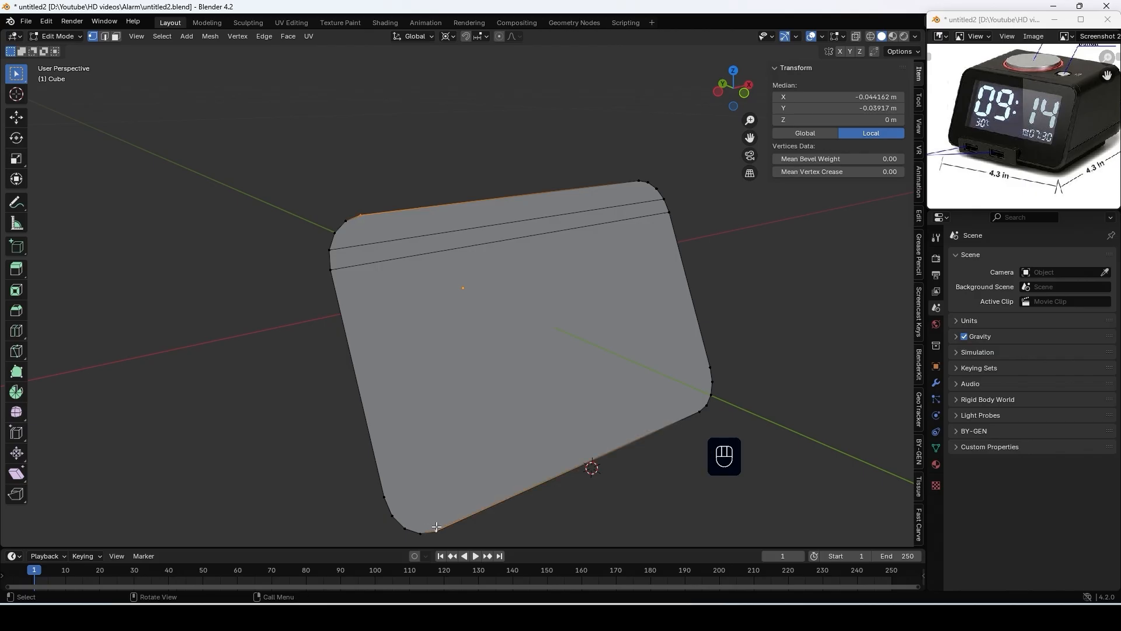
{"action": "key", "text": "j"}
{"action": "left_click", "coordinate": [425, 528], "text": "shift"}
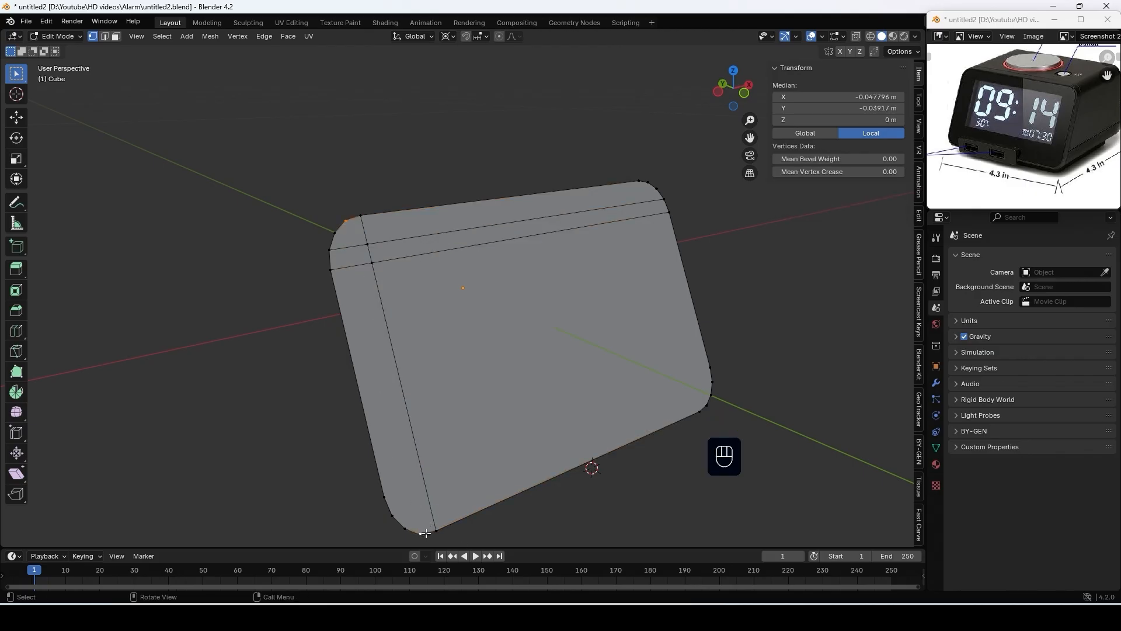
{"action": "key", "text": "j"}
Connect the upper two vertex pairs of the front face's lower rounded corners with two horizontal edges
{"action": "left_click", "coordinate": [708, 361], "text": "alt+shift"}
{"action": "left_click", "coordinate": [711, 370]}
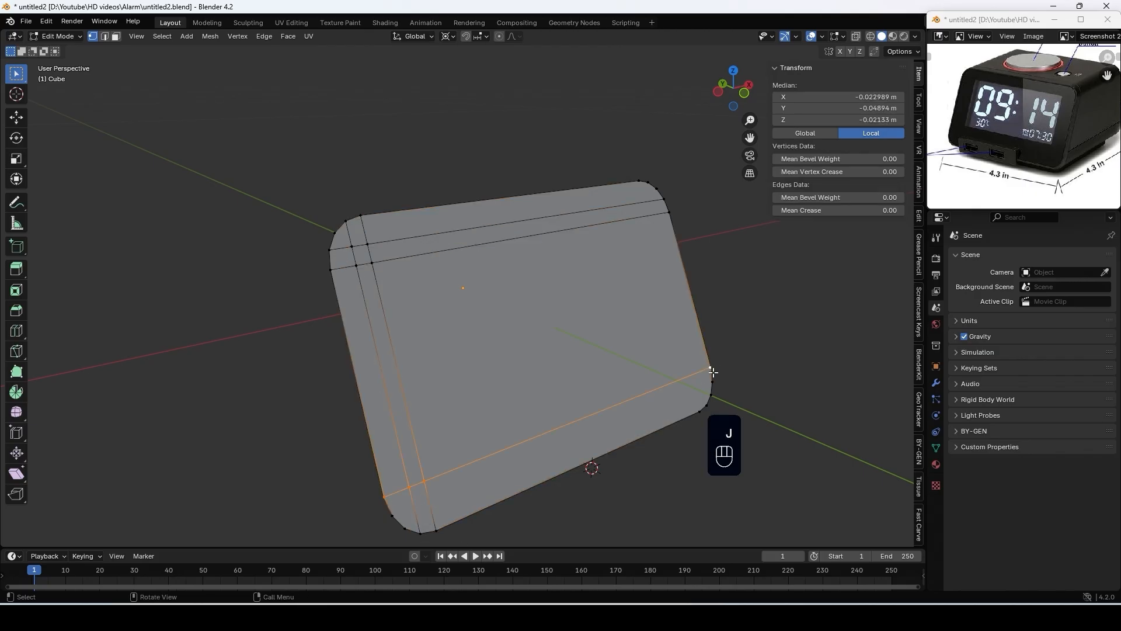
{"action": "left_click", "coordinate": [388, 513], "text": "shift"}
{"action": "left_click", "coordinate": [392, 514], "text": "ctrl"}
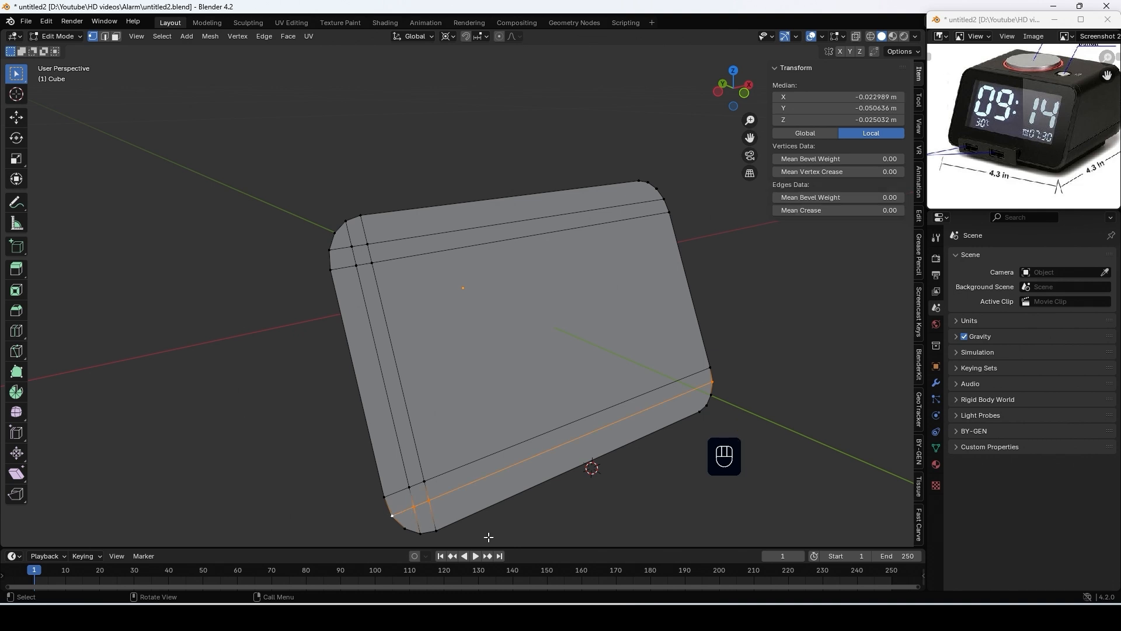
Connect the matching upper and lower corner vertices near the front face's right side with two vertical edges
{"action": "left_click", "coordinate": [638, 180], "text": "ctrl"}
{"action": "left_click", "coordinate": [640, 181], "text": "shift"}
{"action": "key", "text": "j"}
{"action": "left_click", "coordinate": [707, 405], "text": "shift"}
{"action": "left_click", "coordinate": [711, 420], "text": "alt"}
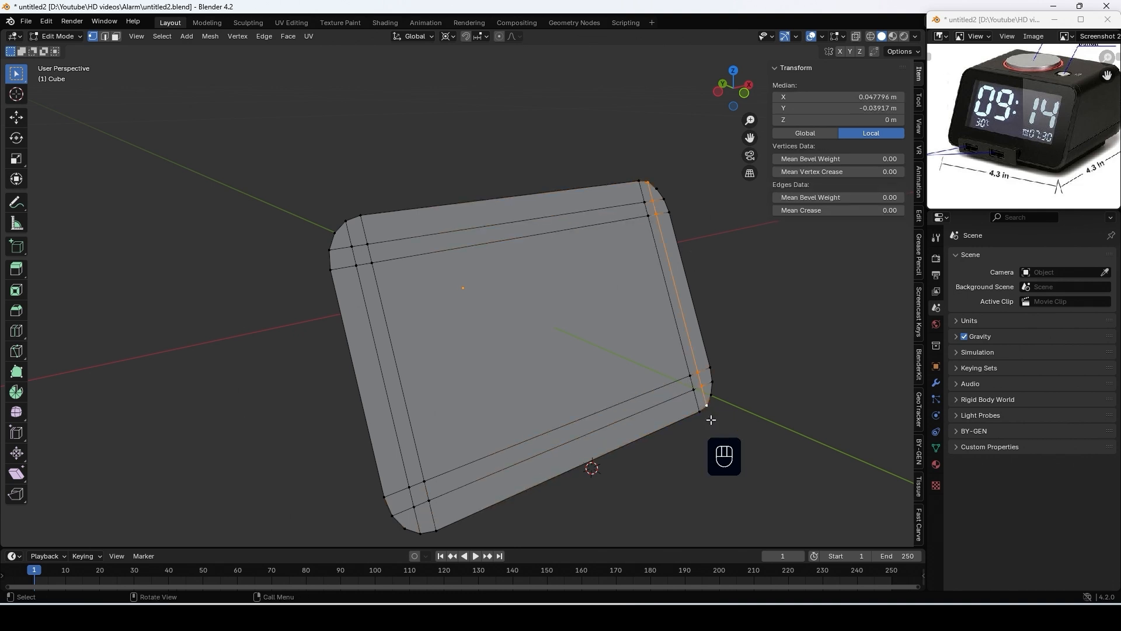
Reveal the hidden body, then isolate its rear inset face by inverting the selection and hiding all other faces
{"action": "key", "text": "alt+h"}
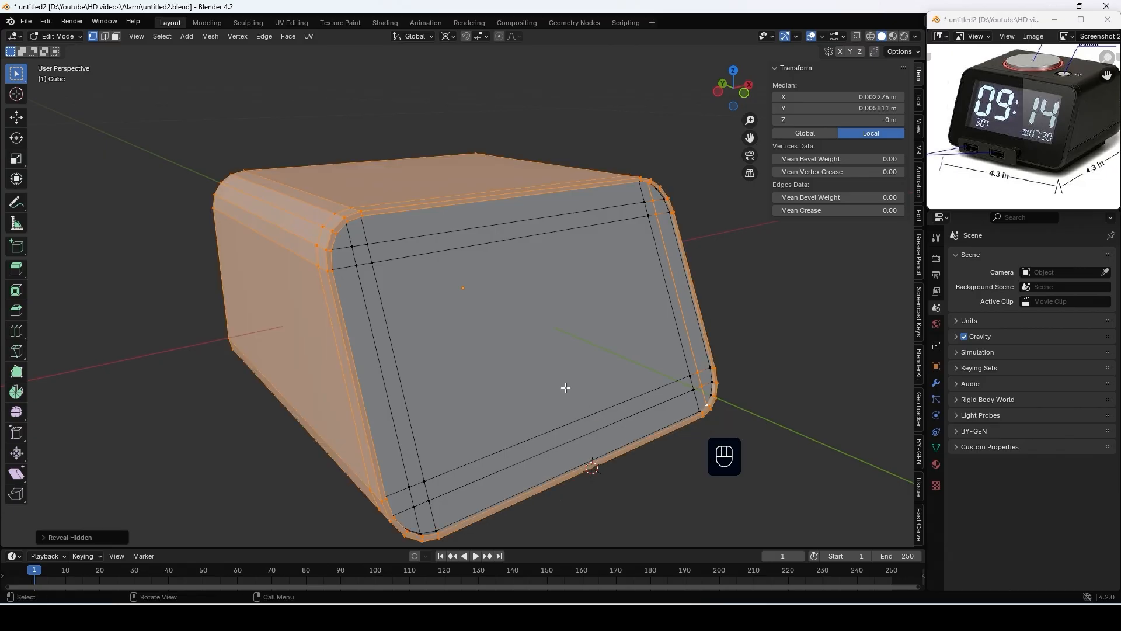
{"action": "scroll", "coordinate": [584, 402], "scroll_direction": "down", "scroll_amount": 3}
{"action": "middle_click_drag", "start_coordinate": [504, 369], "coordinate": [742, 368]}
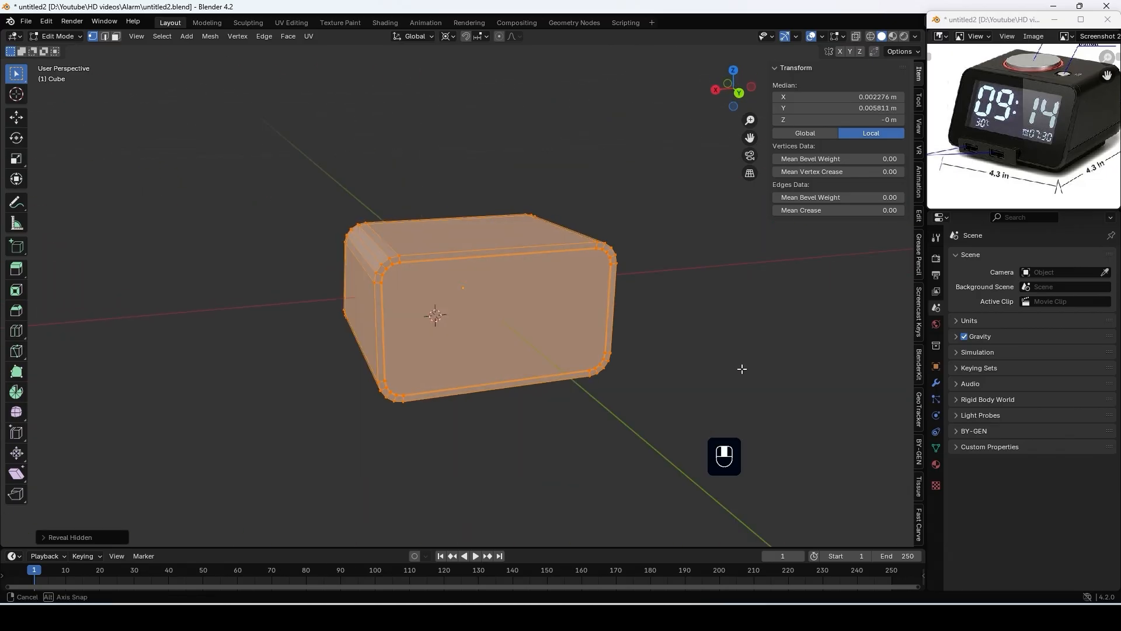
{"action": "scroll", "coordinate": [520, 336], "scroll_direction": "up", "scroll_amount": 4}
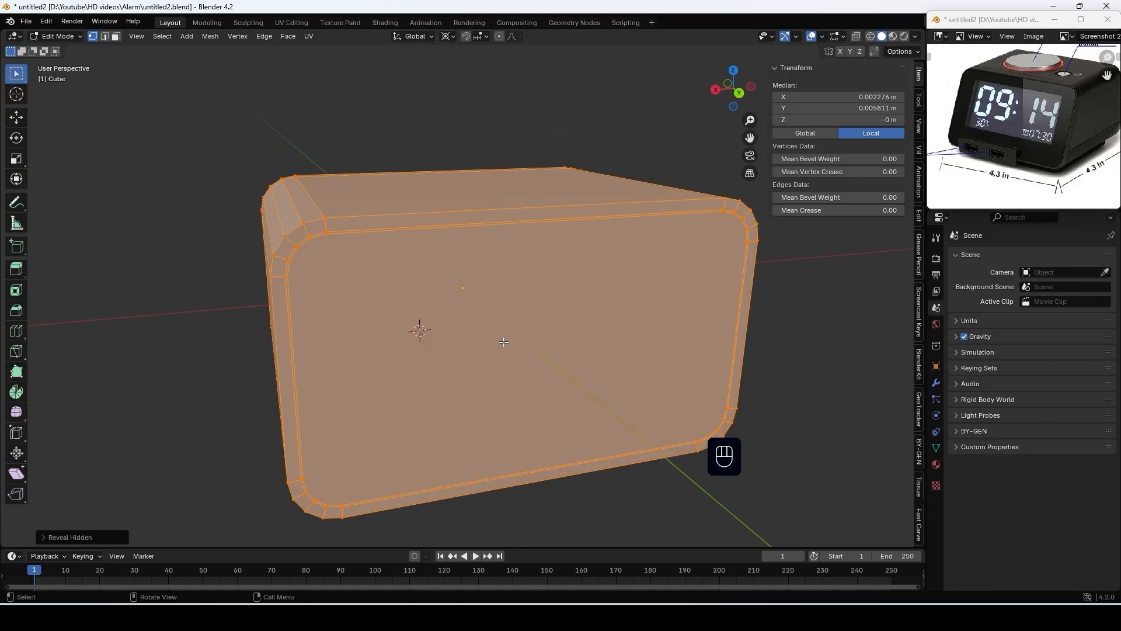
{"action": "middle_click_drag", "start_coordinate": [504, 342], "coordinate": [519, 302], "text": "shift"}
{"action": "key", "text": "3"}
{"action": "left_click", "coordinate": [522, 301]}
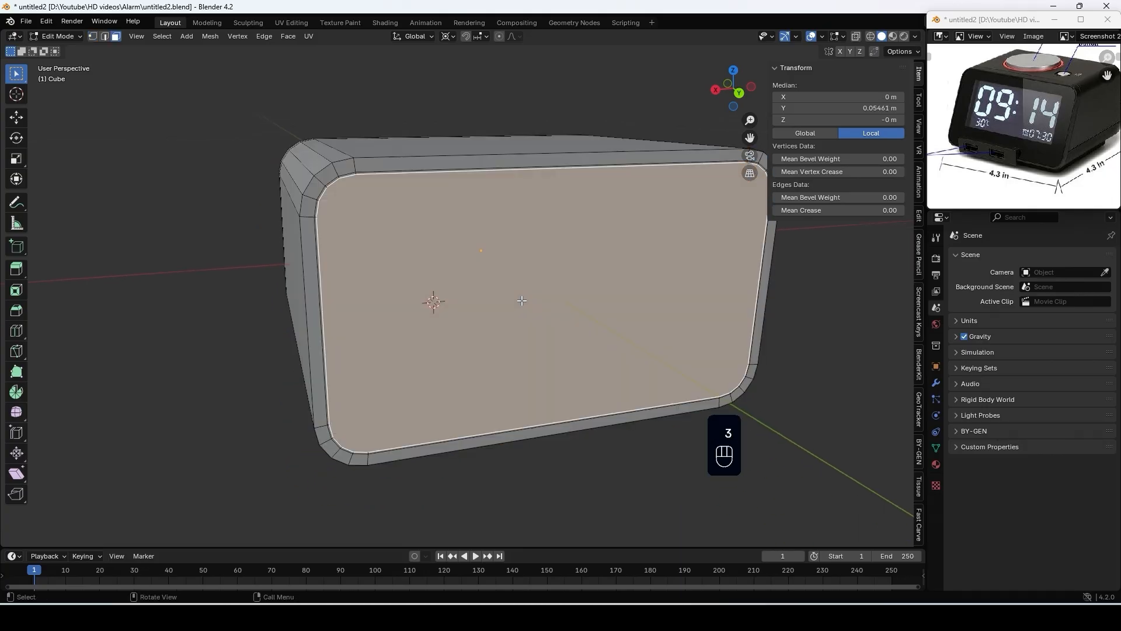
{"action": "key", "text": "ctrl+i"}
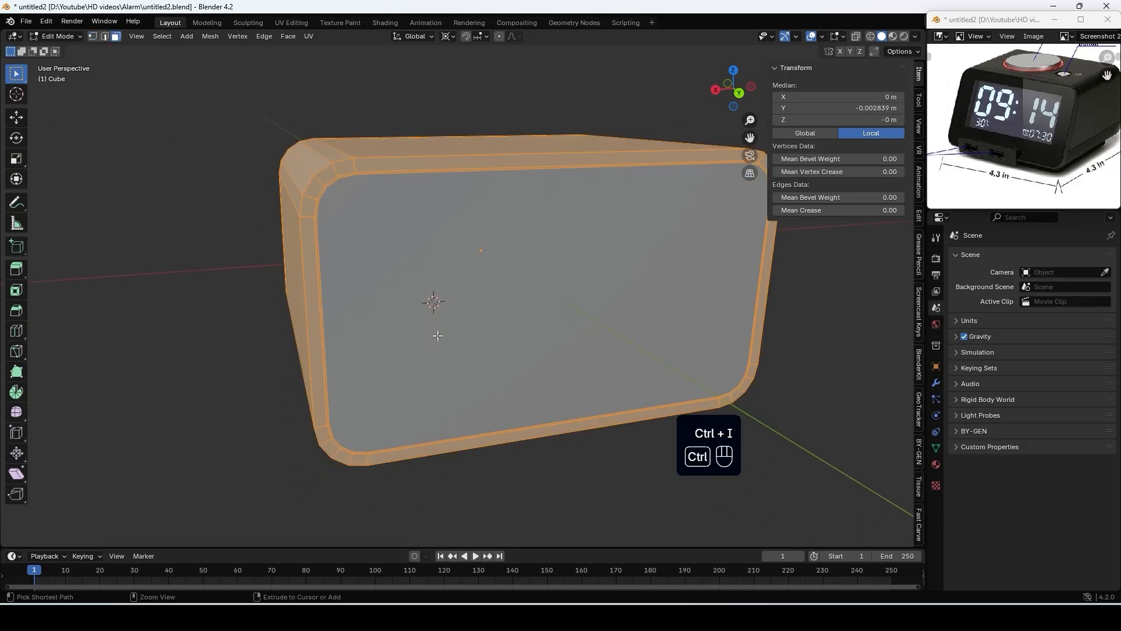
{"action": "key", "text": "h"}
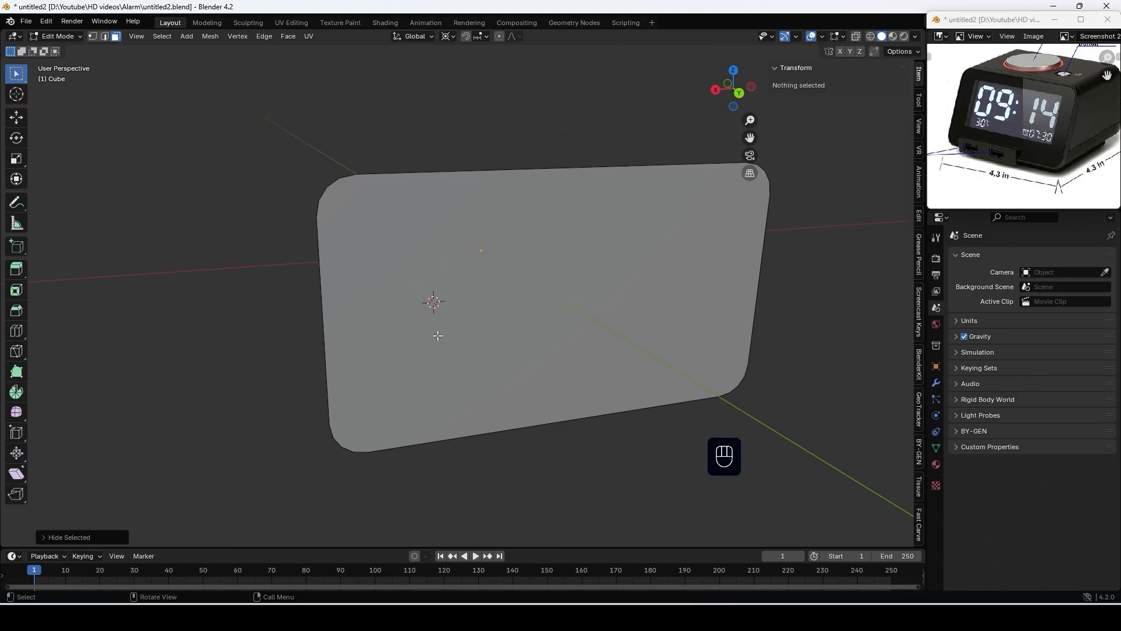
{"action": "key", "text": "1"}
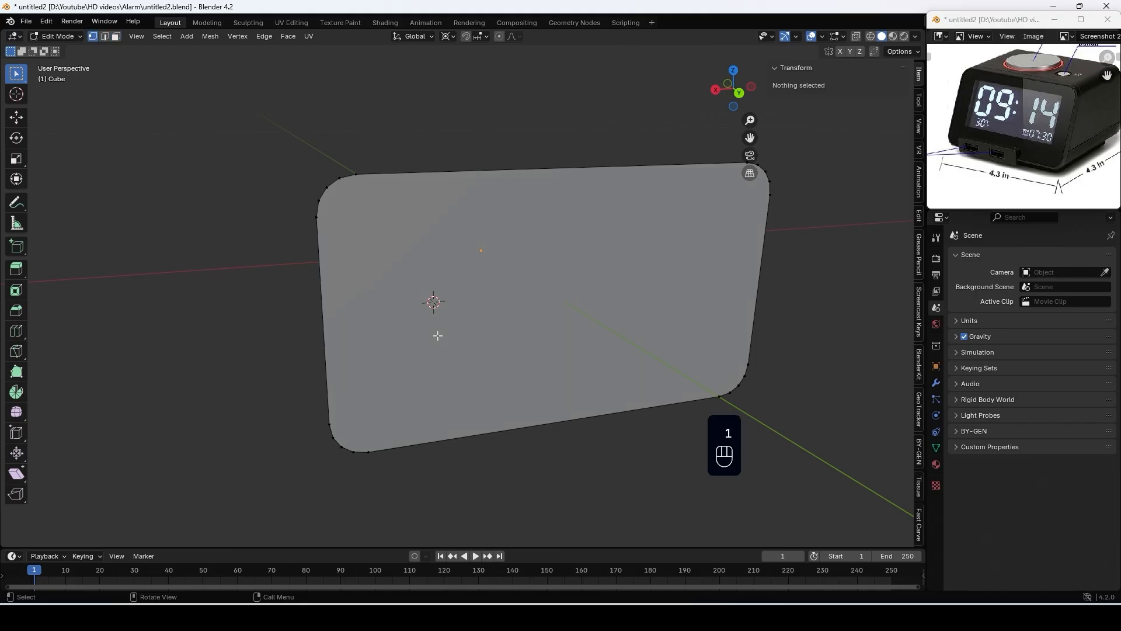
Connect the two lower pairs of opposite vertices on the rear face's upper rounded corners with horizontal edges
{"action": "left_click", "coordinate": [320, 217]}
{"action": "left_click", "coordinate": [767, 196], "text": "shift"}
{"action": "middle_click_drag", "start_coordinate": [632, 198], "coordinate": [654, 257]}
{"action": "left_click", "coordinate": [705, 250], "text": "shift"}
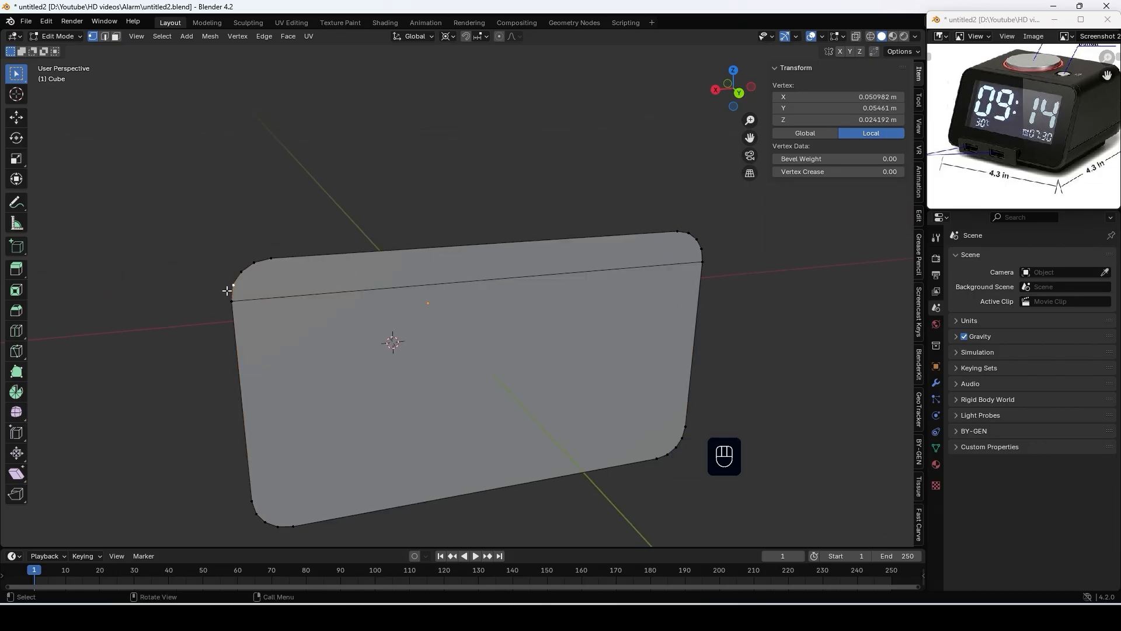
{"action": "key", "text": "j"}
{"action": "left_click", "coordinate": [700, 238]}
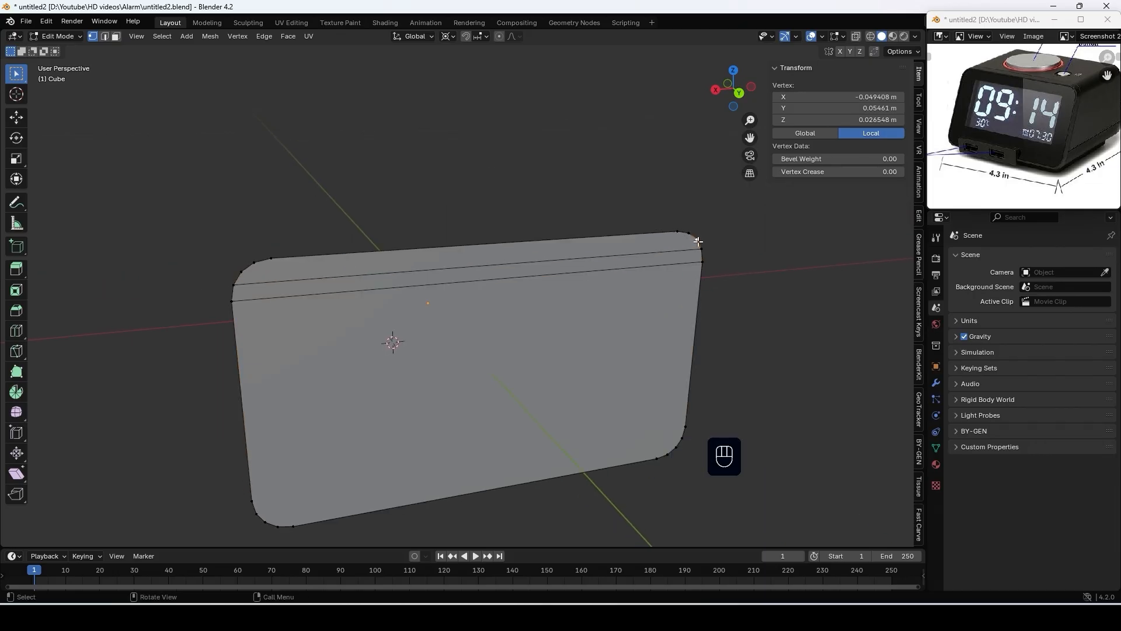
Connect the upper and lower corner vertices at the right side of the rear face with two vertical edges
{"action": "left_click", "coordinate": [673, 236]}
{"action": "left_click", "coordinate": [649, 481], "text": "shift"}
{"action": "key", "text": "j"}
{"action": "left_click", "coordinate": [688, 238]}
{"action": "left_click", "coordinate": [668, 454], "text": "shift"}
{"action": "key", "text": "j"}
Connect the opposite vertices of the rear face's lower rounded corners with two horizontal edges
{"action": "left_click", "coordinate": [685, 427]}
{"action": "left_click", "coordinate": [256, 496], "text": "shift"}
{"action": "key", "text": "j"}
{"action": "left_click", "coordinate": [256, 513]}
{"action": "left_click", "coordinate": [685, 435], "text": "shift"}
{"action": "key", "text": "j"}
{"action": "left_click", "coordinate": [733, 377]}
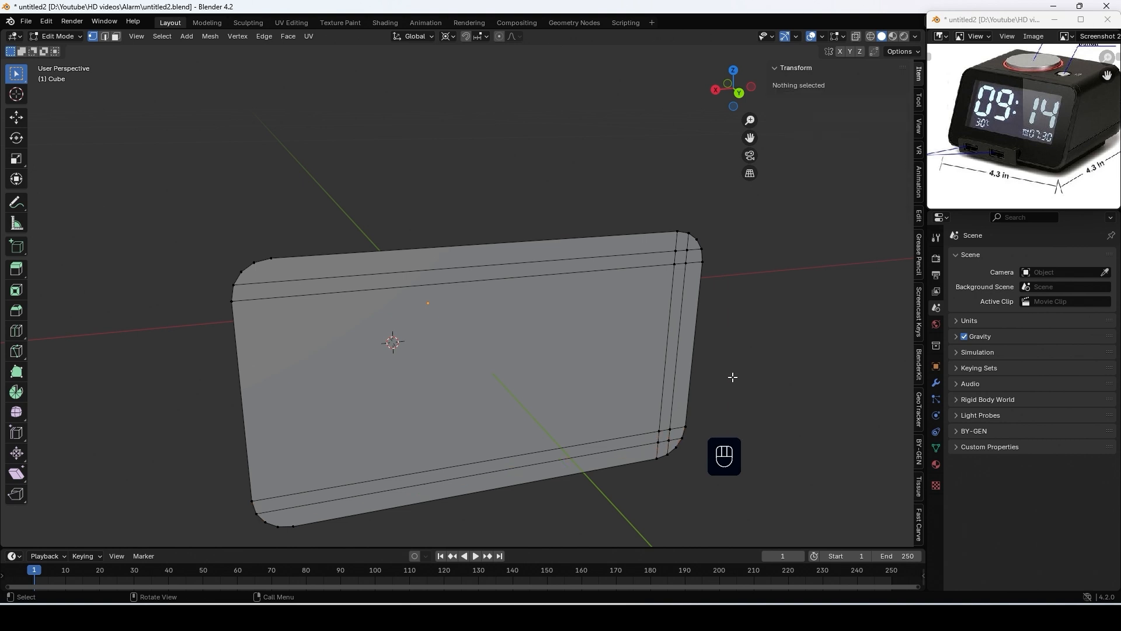
Connect the lower and upper corner vertices at the left side of the rear face with two vertical edges
{"action": "left_click", "coordinate": [293, 525]}
{"action": "left_click", "coordinate": [273, 260], "text": "shift"}
{"action": "key", "text": "j"}
{"action": "left_click", "coordinate": [255, 264]}
{"action": "left_click", "coordinate": [278, 526], "text": "shift"}
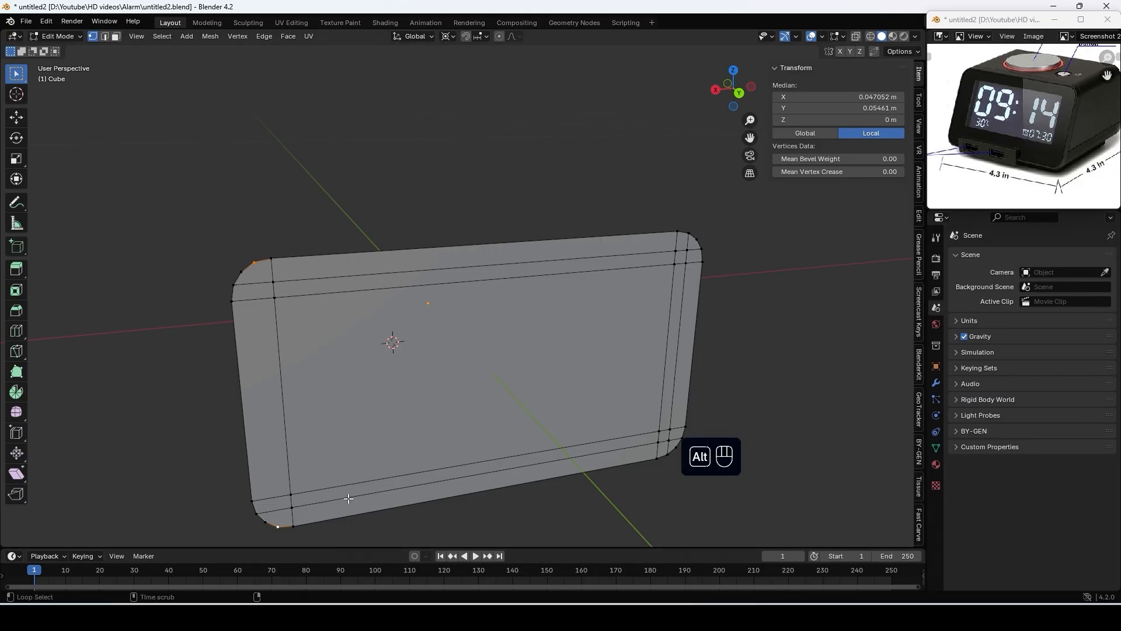
{"action": "key", "text": "j"}
{"action": "left_click", "coordinate": [232, 203]}
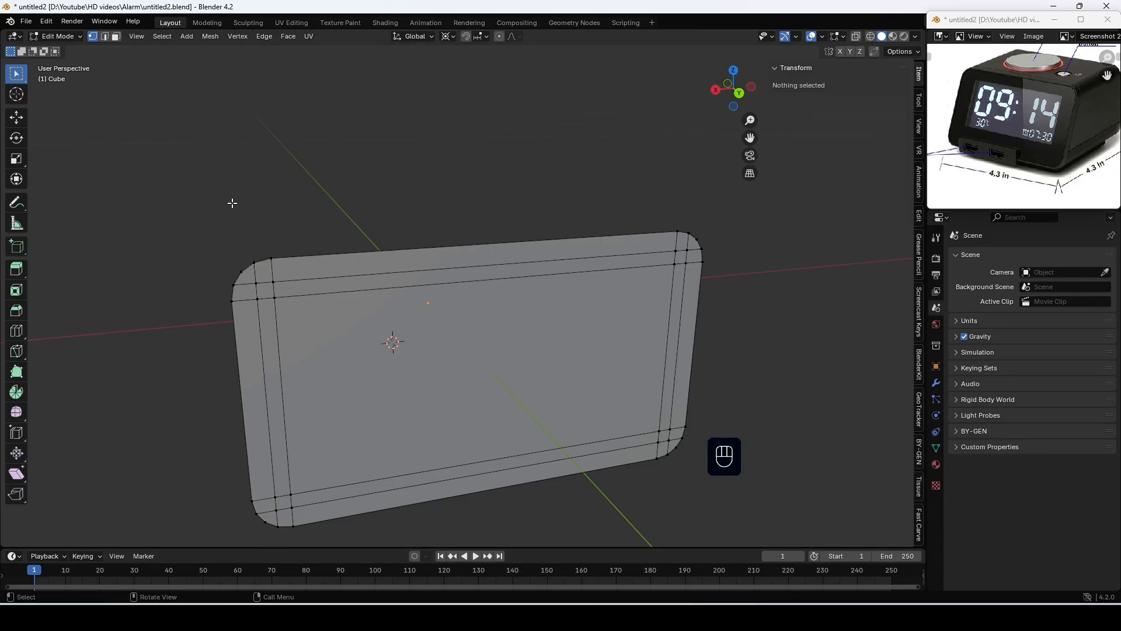
{"action": "key", "text": "Escape"}
Reveal the whole body and add 15 evenly spaced loop cuts across its width
{"action": "key", "text": "alt+h"}
{"action": "scroll", "coordinate": [217, 267], "scroll_direction": "down", "scroll_amount": 4}
{"action": "middle_click_drag", "start_coordinate": [217, 267], "coordinate": [490, 246]}
{"action": "scroll", "coordinate": [503, 245], "scroll_direction": "up", "scroll_amount": 3}
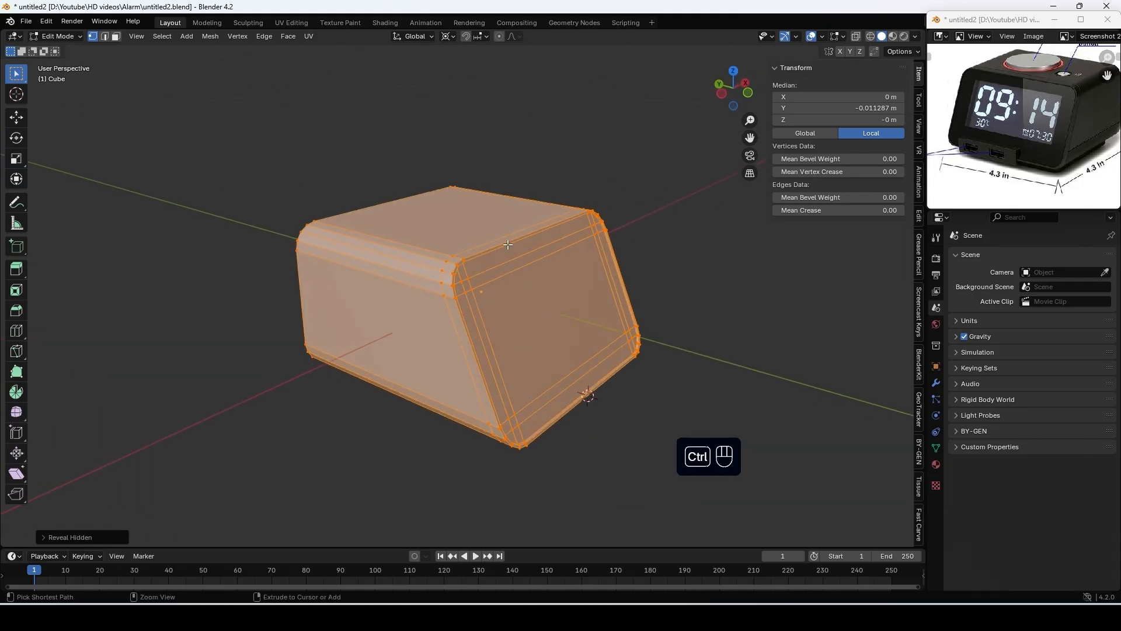
{"action": "key", "text": "ctrl+r"}
{"action": "scroll", "coordinate": [508, 245], "scroll_direction": "up", "scroll_amount": 14}
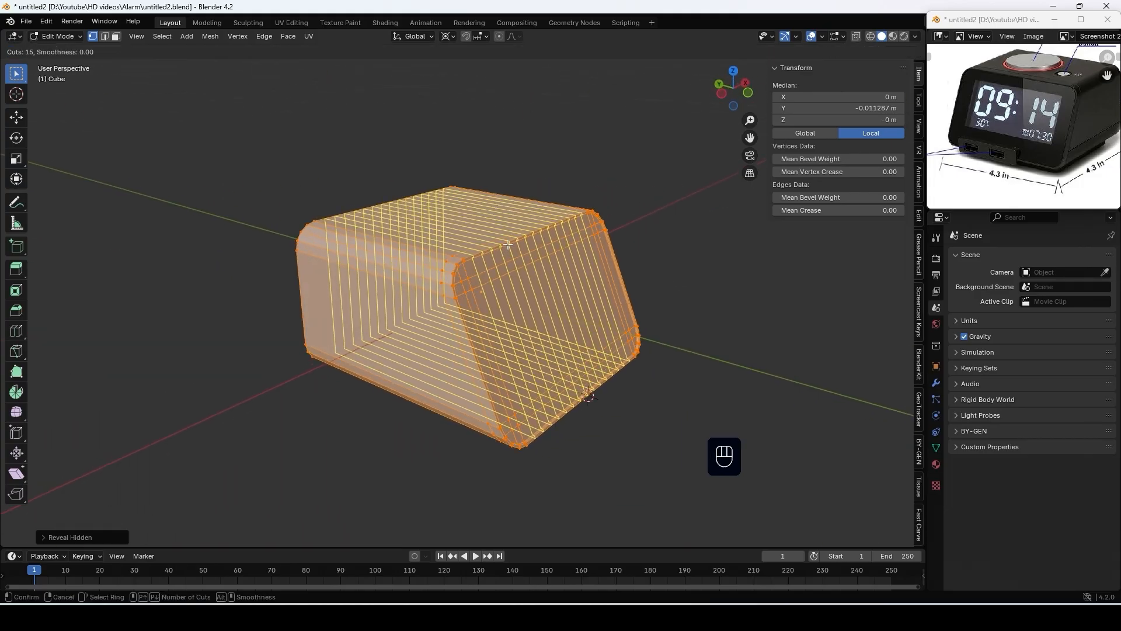
{"action": "left_click", "coordinate": [508, 245]}
Add 10 evenly spaced loop cuts along the body's depth and another set of even cuts through its height
{"action": "key", "text": "ctrl+r"}
{"action": "scroll", "coordinate": [394, 243], "scroll_direction": "down", "scroll_amount": 5}
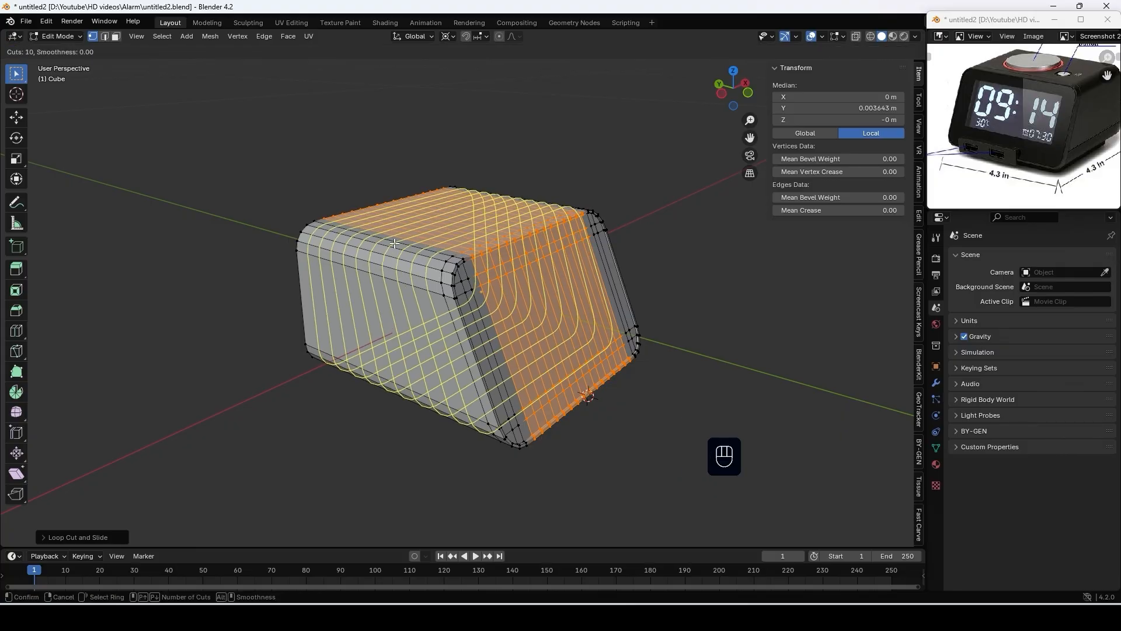
{"action": "left_click", "coordinate": [463, 328]}
{"action": "key", "text": "ctrl+r"}
{"action": "scroll", "coordinate": [463, 328], "scroll_direction": "up", "scroll_amount": 11}
{"action": "left_click", "coordinate": [463, 328]}
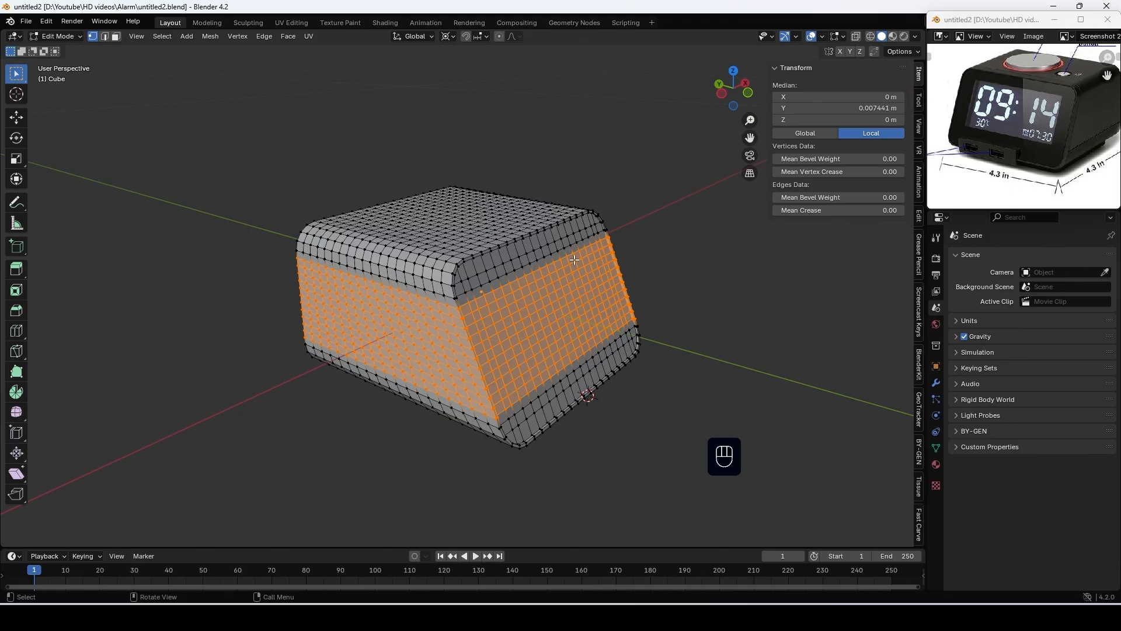
Add one centered vertical loop cut through the middle of the body, working from the front view
{"action": "key", "text": "KP_1"}
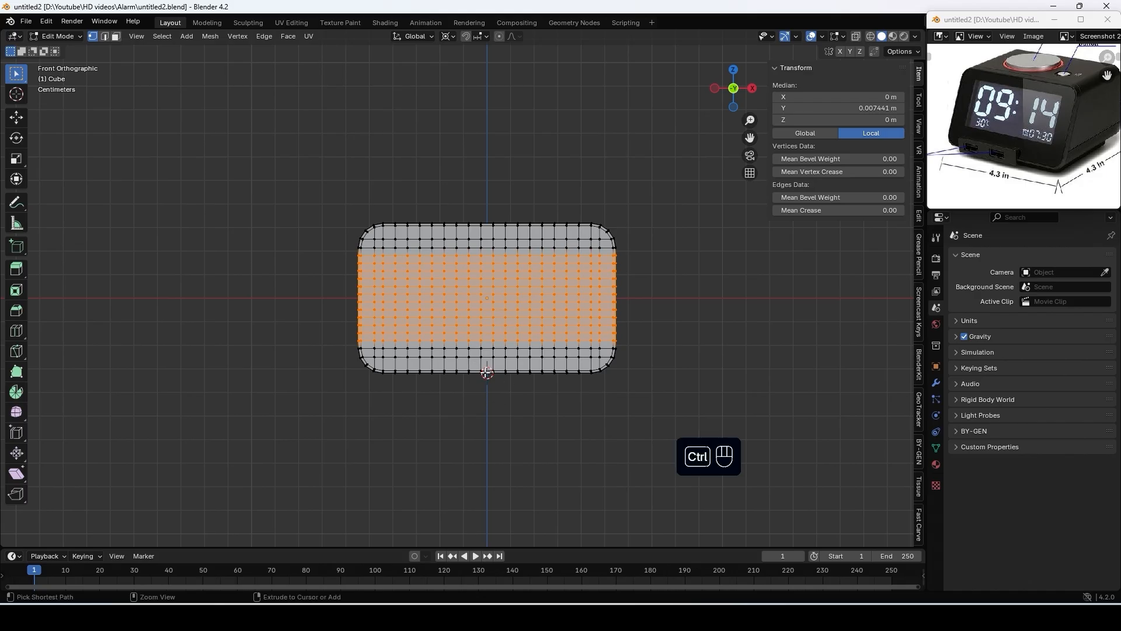
{"action": "key", "text": "ctrl+r"}
{"action": "left_click", "coordinate": [488, 374]}
{"action": "right_click", "coordinate": [487, 374]}
{"action": "middle_click_drag", "start_coordinate": [530, 345], "coordinate": [597, 372]}
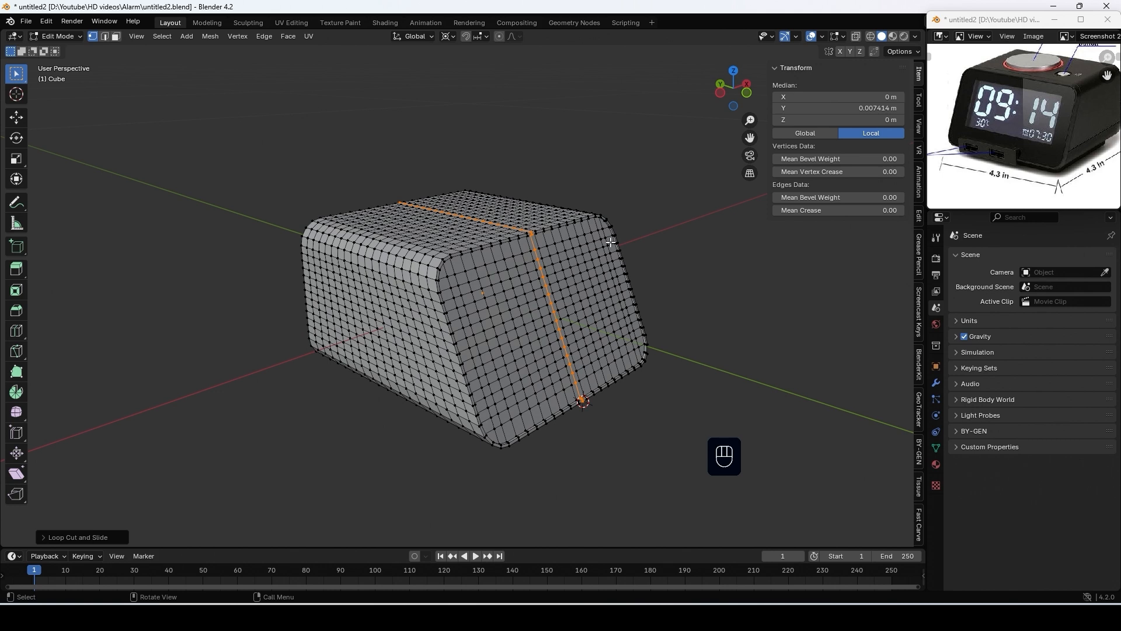
Select all faces of the slanted front panel, grow the selection over its rim, and separate it into its own object
{"action": "key", "text": "3"}
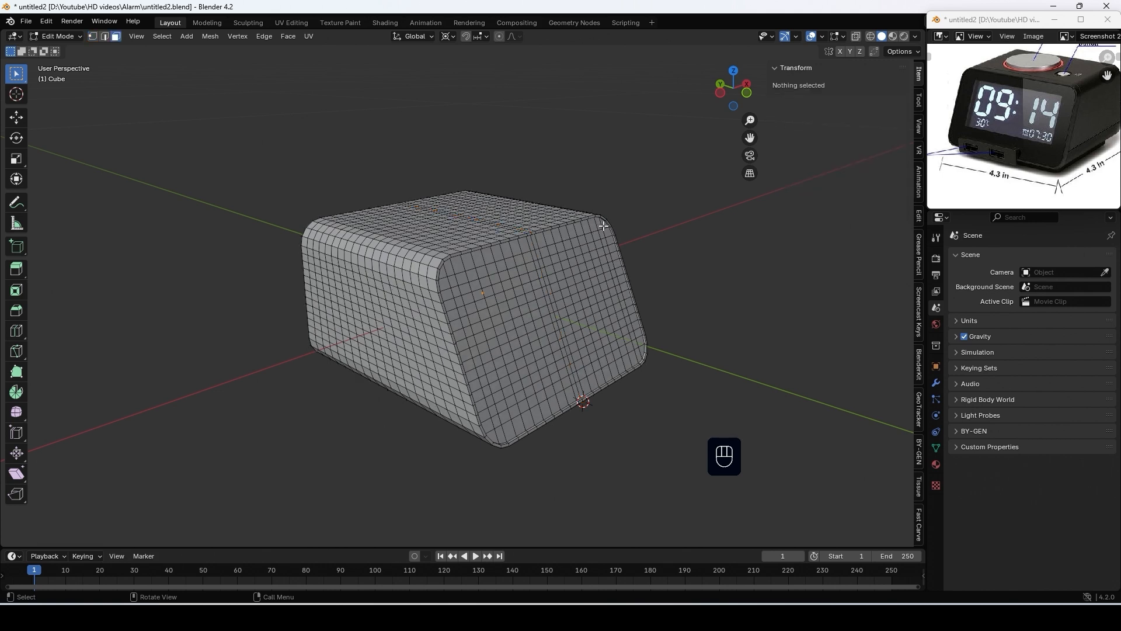
{"action": "left_click", "coordinate": [603, 226]}
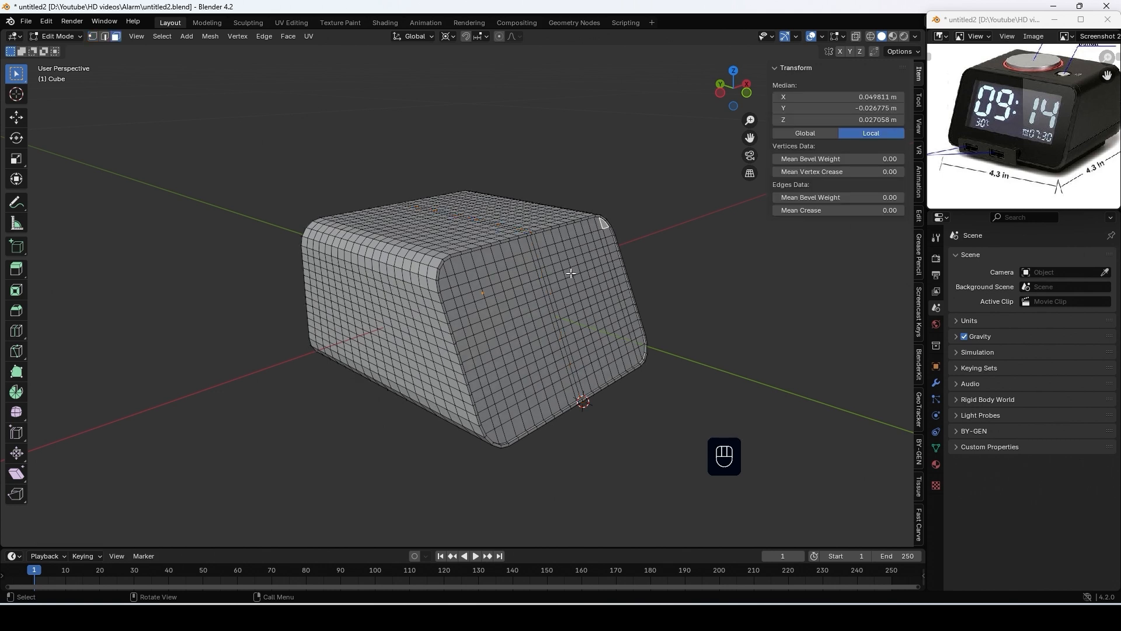
{"action": "left_click", "coordinate": [492, 435], "text": "ctrl+shift"}
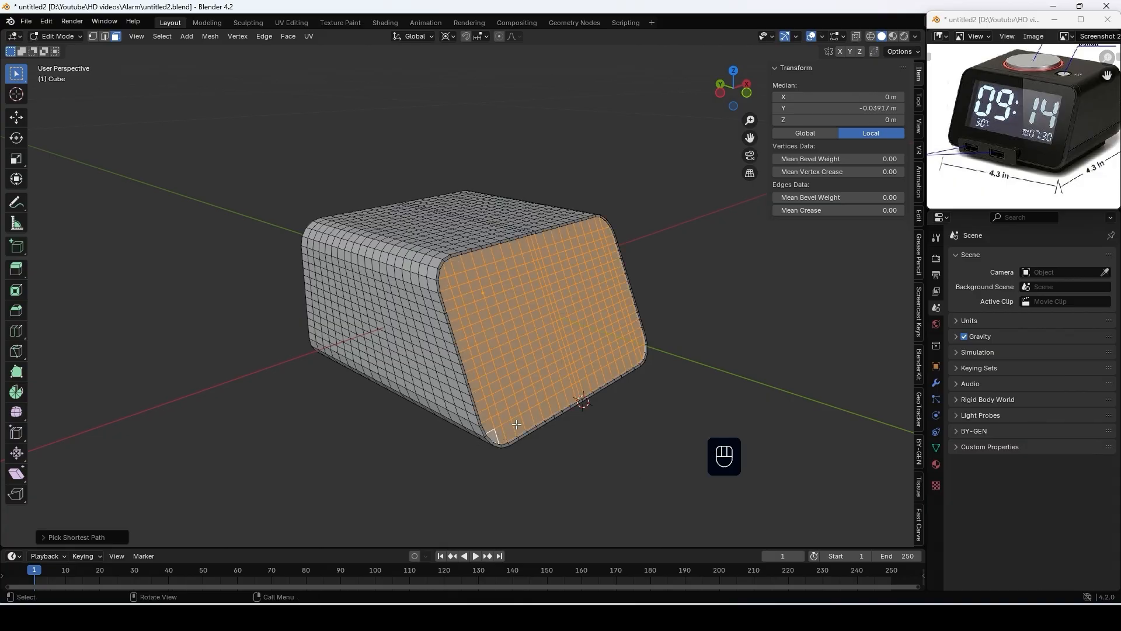
{"action": "key", "text": "ctrl+KP_Add"}
{"action": "key", "text": "ctrl+KP_Add"}
{"action": "key", "text": "ctrl+KP_Add"}
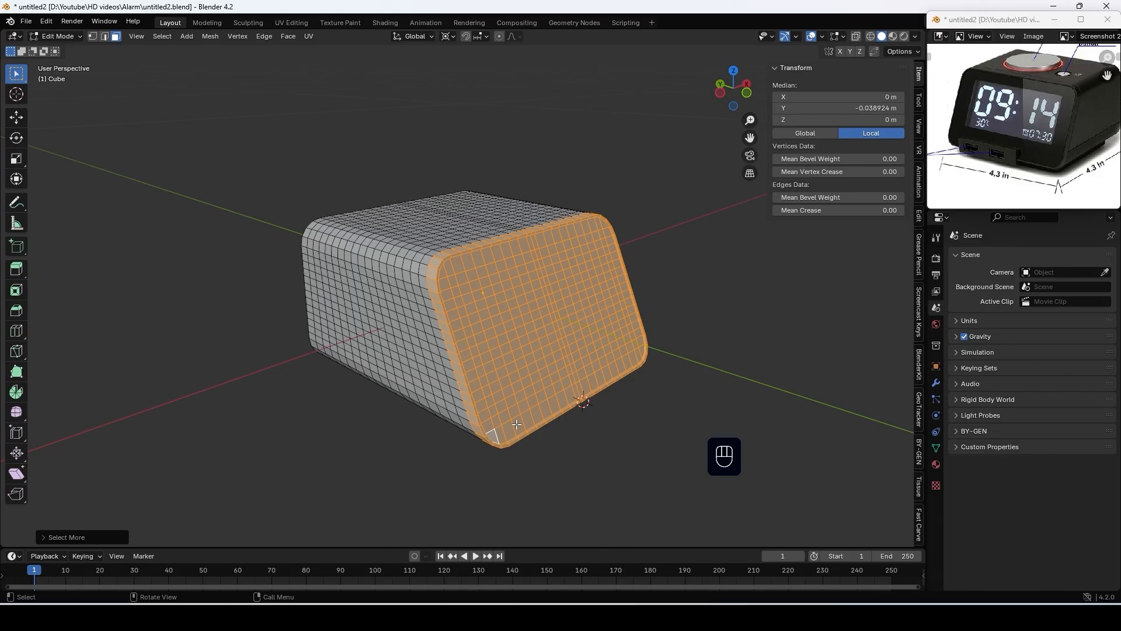
{"action": "key", "text": "p"}
{"action": "left_click", "coordinate": [517, 424]}
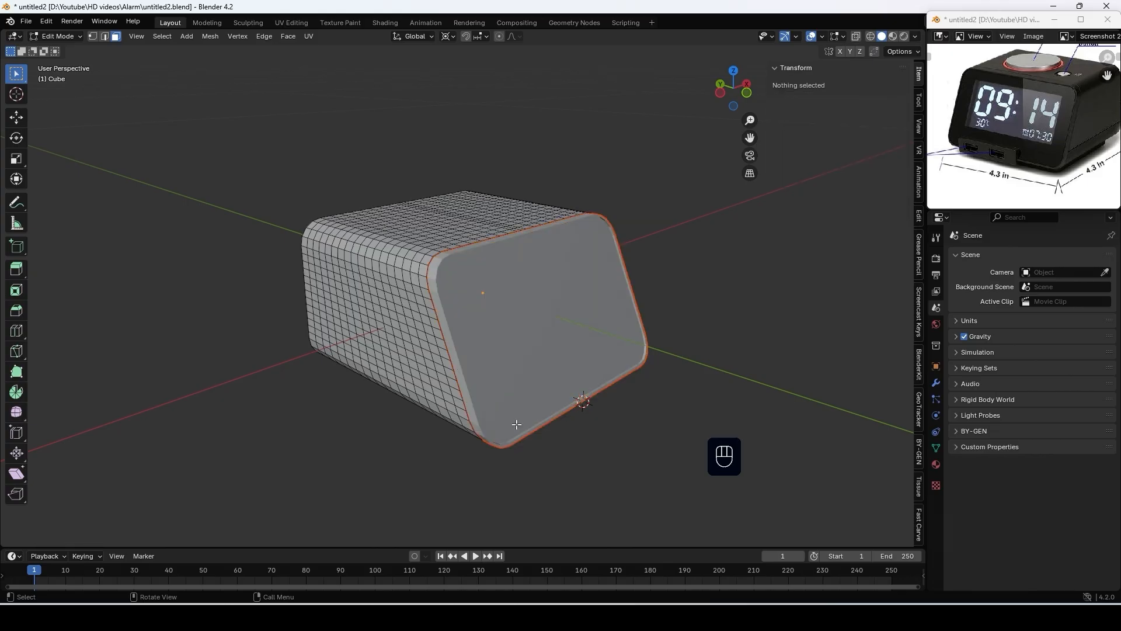
Return to Object Mode and rename the separated front panel as Screen
{"action": "key", "text": "Tab"}
{"action": "left_click", "coordinate": [500, 351]}
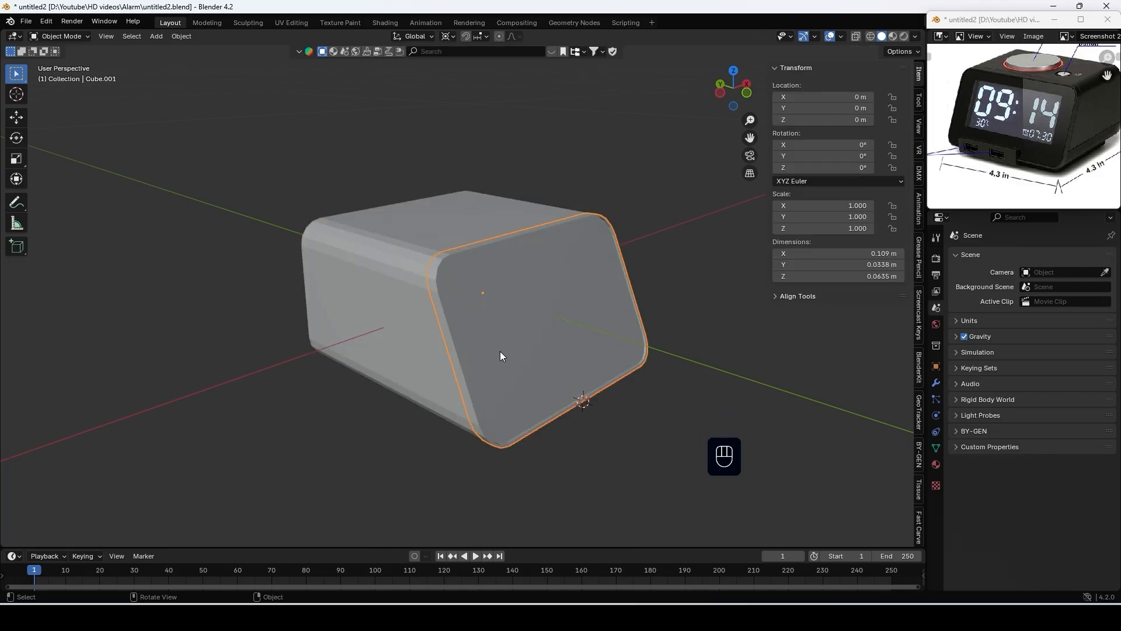
{"action": "key", "text": "F2"}
{"action": "type", "text": "Screen"}
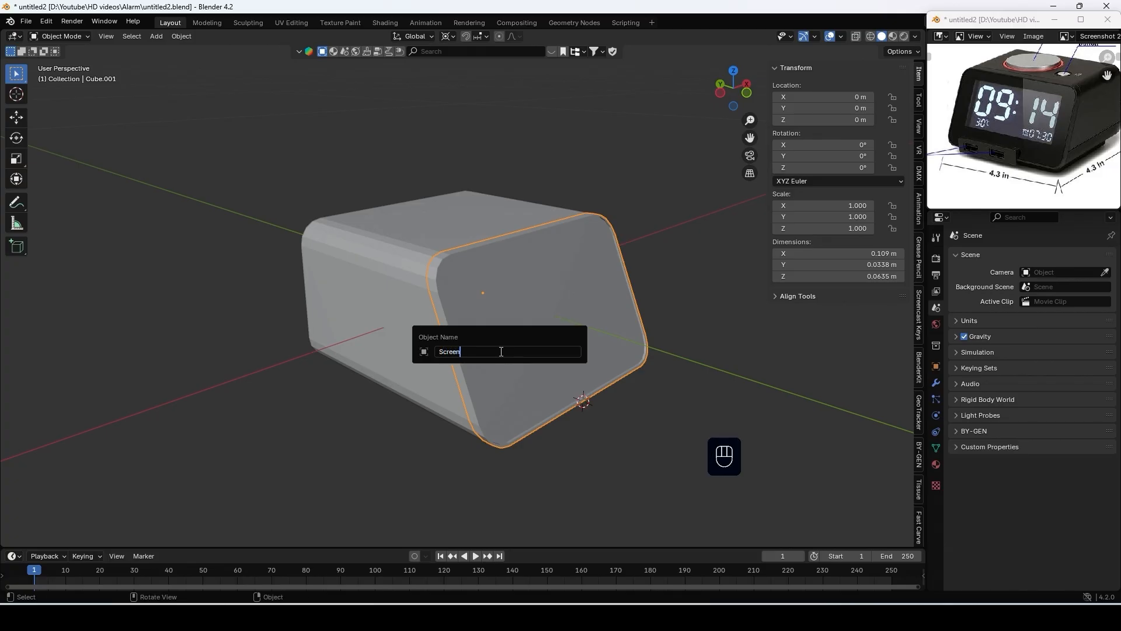
{"action": "key", "text": "Return"}
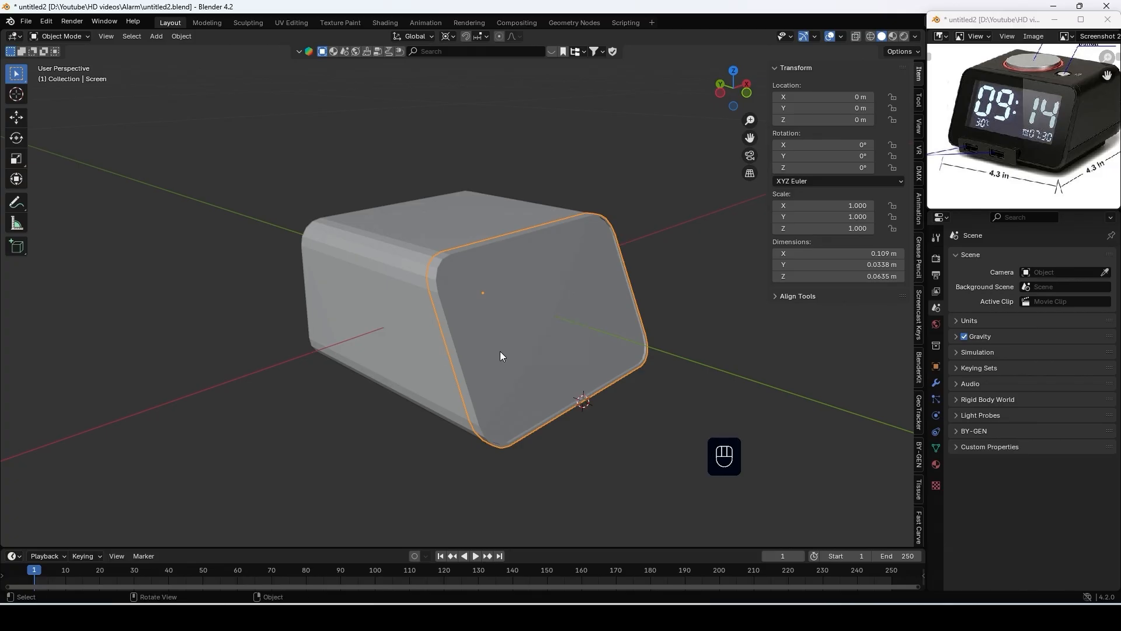
Select the flat rear panel faces of the body, inside the rim, and separate them into their own object
{"action": "middle_click_drag", "start_coordinate": [328, 220], "coordinate": [608, 276]}
{"action": "left_click", "coordinate": [551, 316]}
{"action": "key", "text": "Tab"}
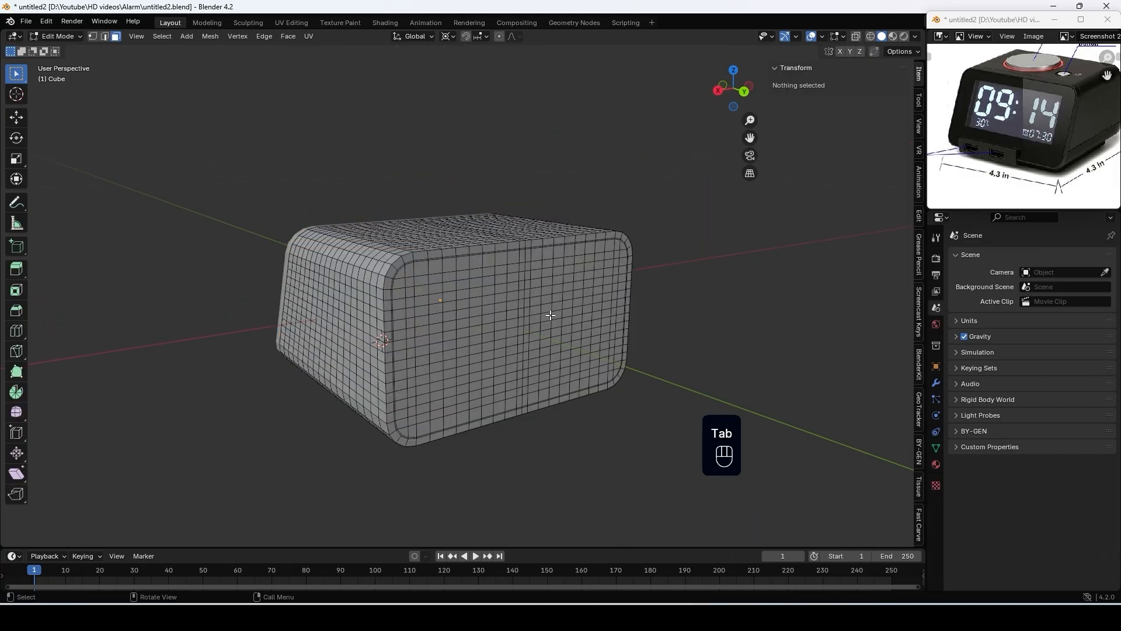
{"action": "left_click", "coordinate": [626, 245]}
{"action": "left_click", "coordinate": [405, 431], "text": "ctrl+shift"}
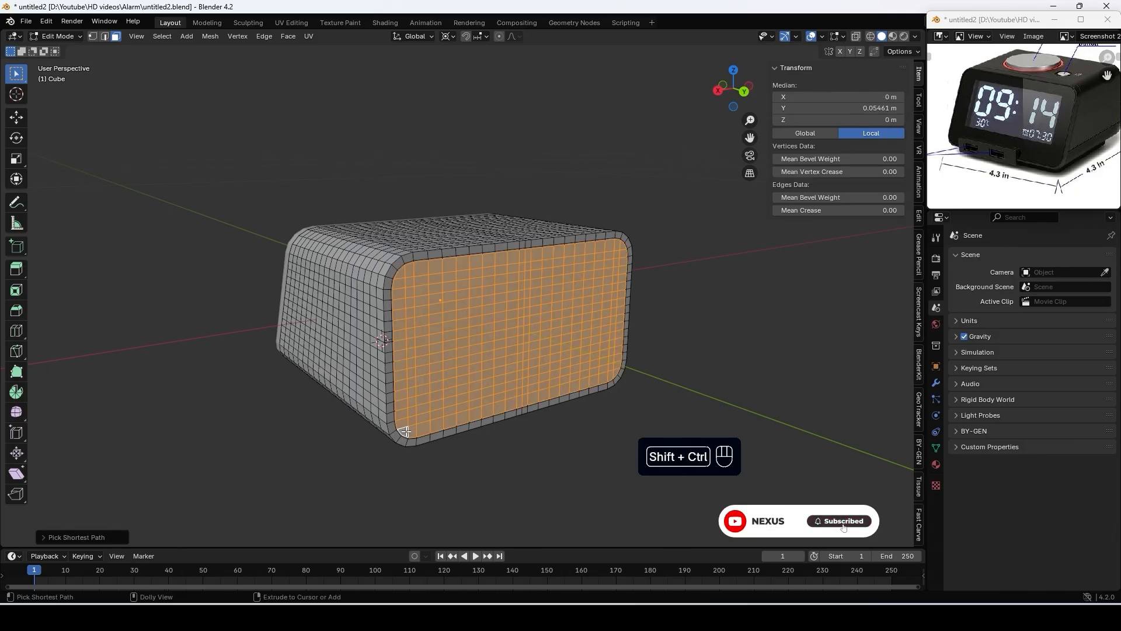
{"action": "key", "text": "p"}
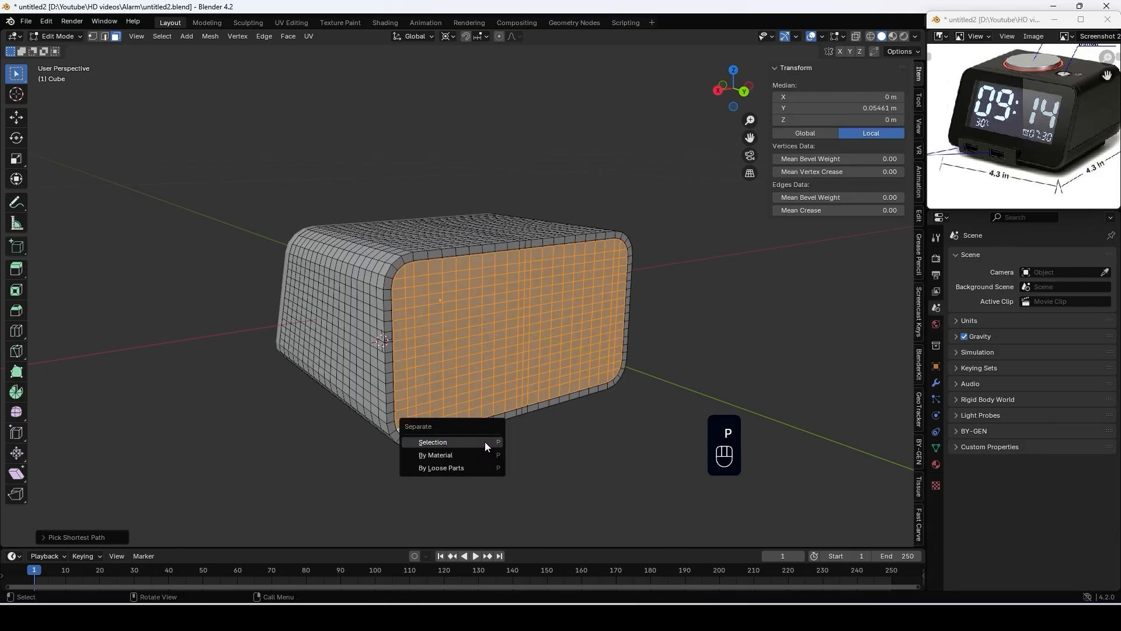
{"action": "left_click", "coordinate": [485, 442]}
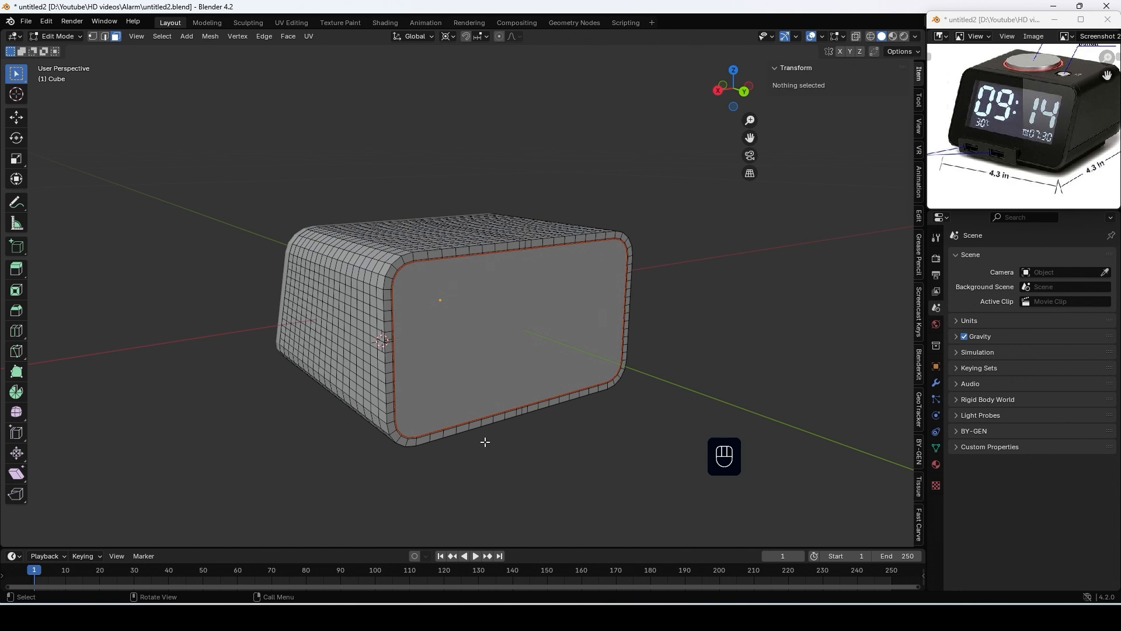
{"action": "key", "text": "Tab"}
Rename the separated rear panel as Back
{"action": "left_click", "coordinate": [500, 337]}
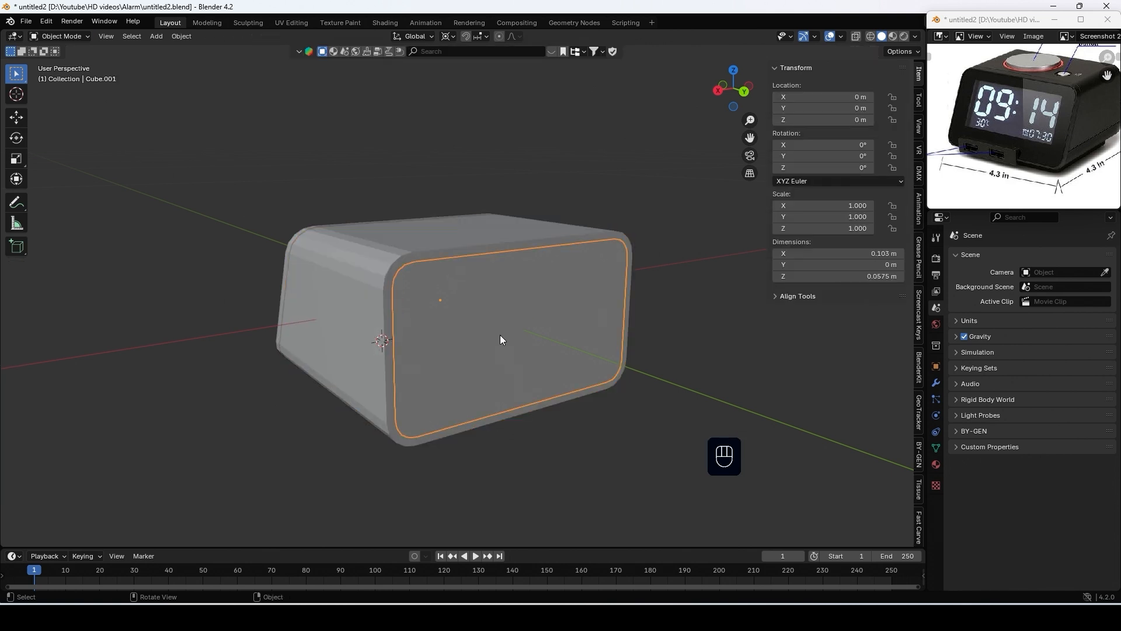
{"action": "key", "text": "F2"}
{"action": "type", "text": "Ba"}
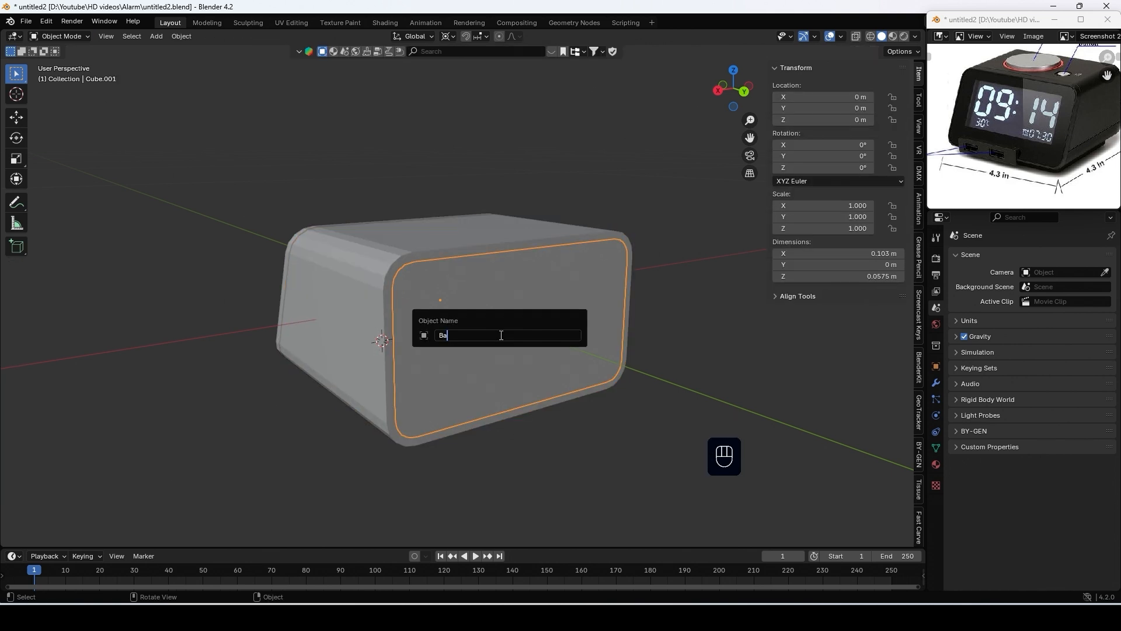
{"action": "type", "text": "ck"}
{"action": "key", "text": "Return"}
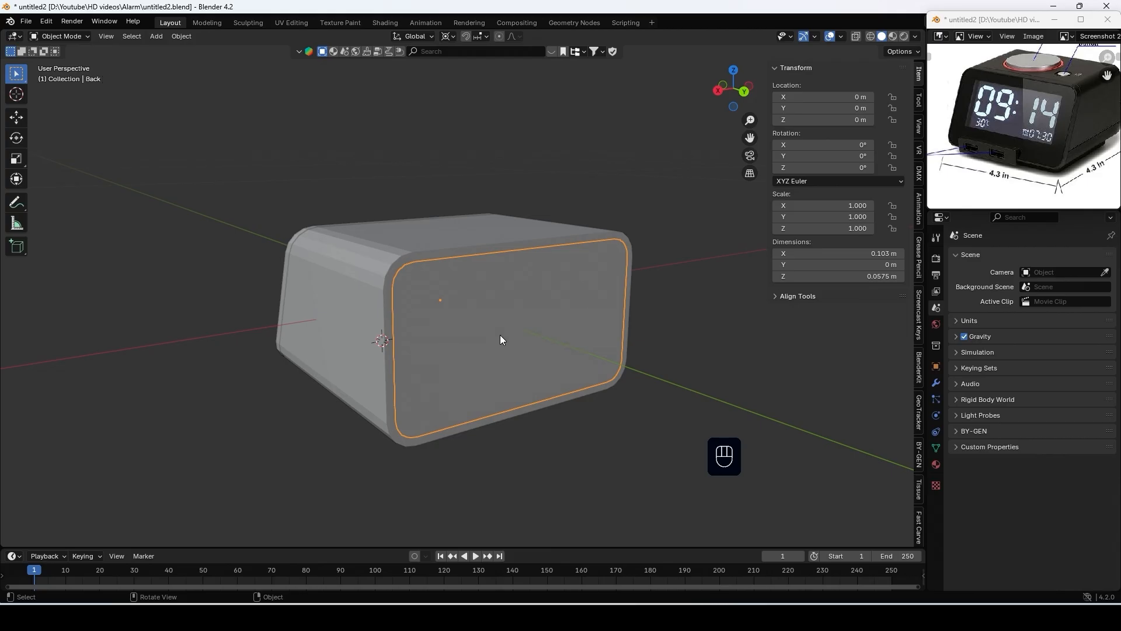
Hide the Back and Screen objects and select the remaining body shell
{"action": "key", "text": "h"}
{"action": "left_click", "coordinate": [496, 246]}
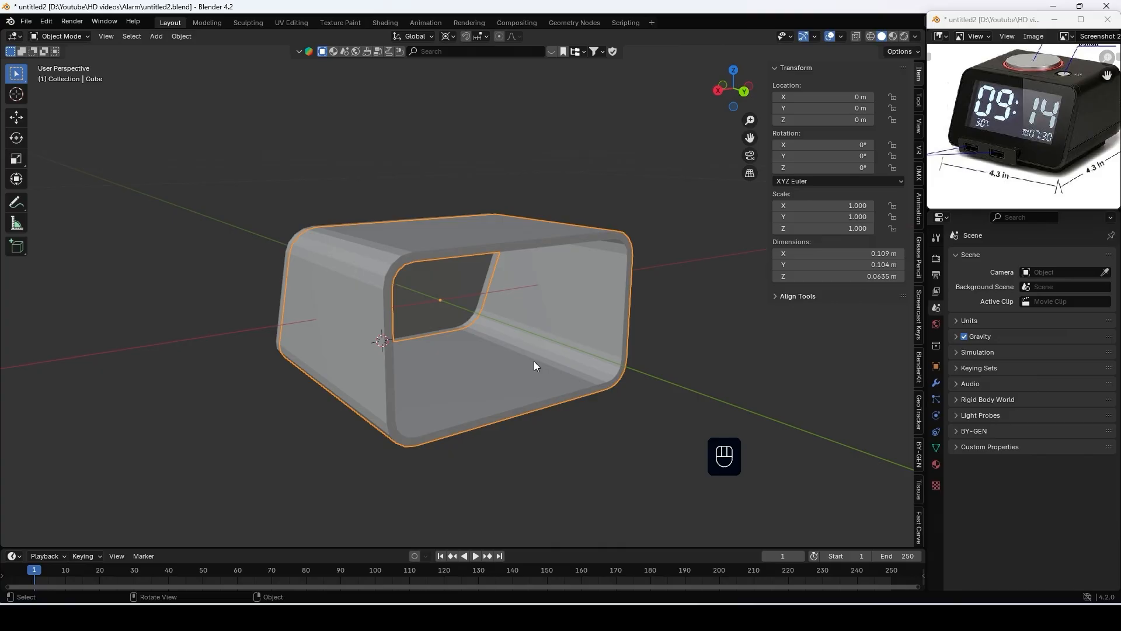
{"action": "key", "text": "KP_1"}
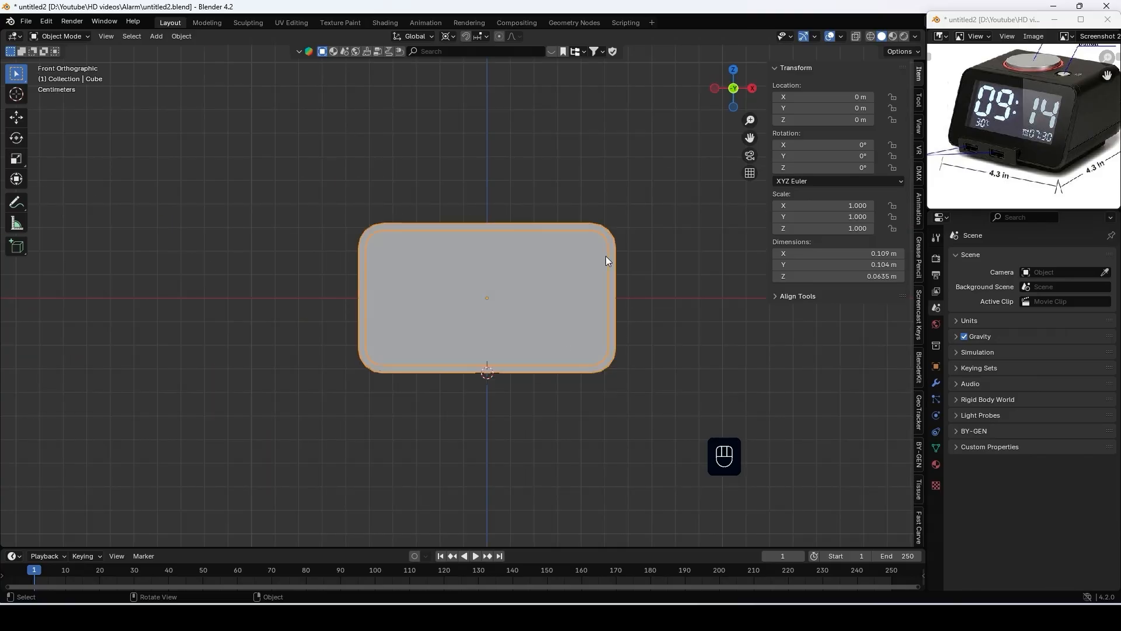
{"action": "middle_click_drag", "start_coordinate": [645, 241], "coordinate": [383, 268]}
{"action": "left_click", "coordinate": [385, 271]}
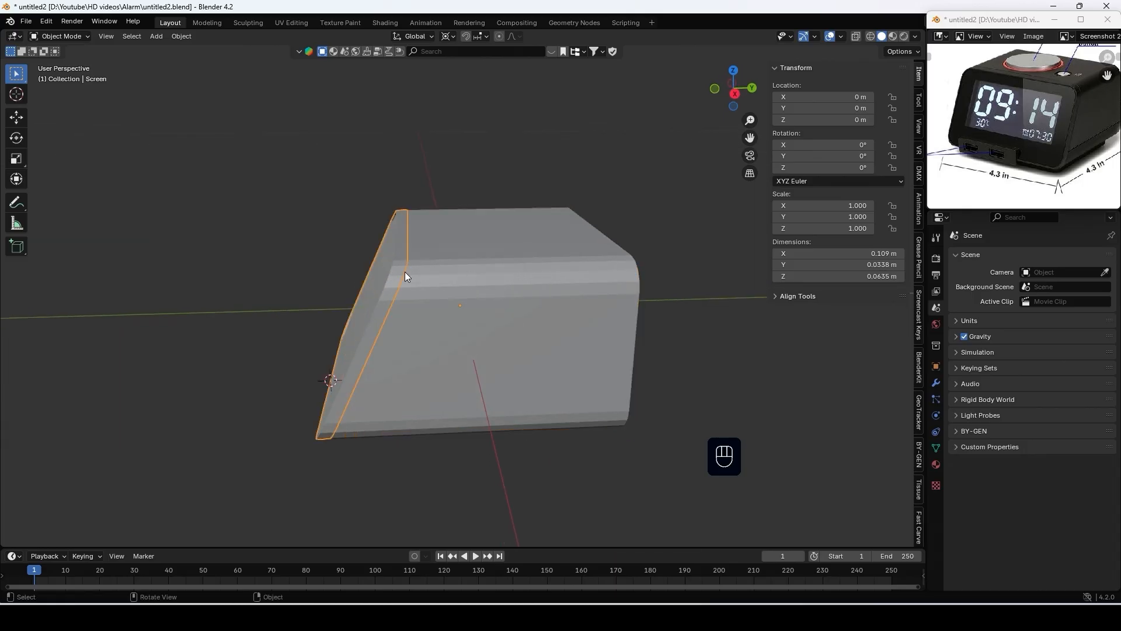
{"action": "key", "text": "h"}
{"action": "left_click", "coordinate": [417, 285]}
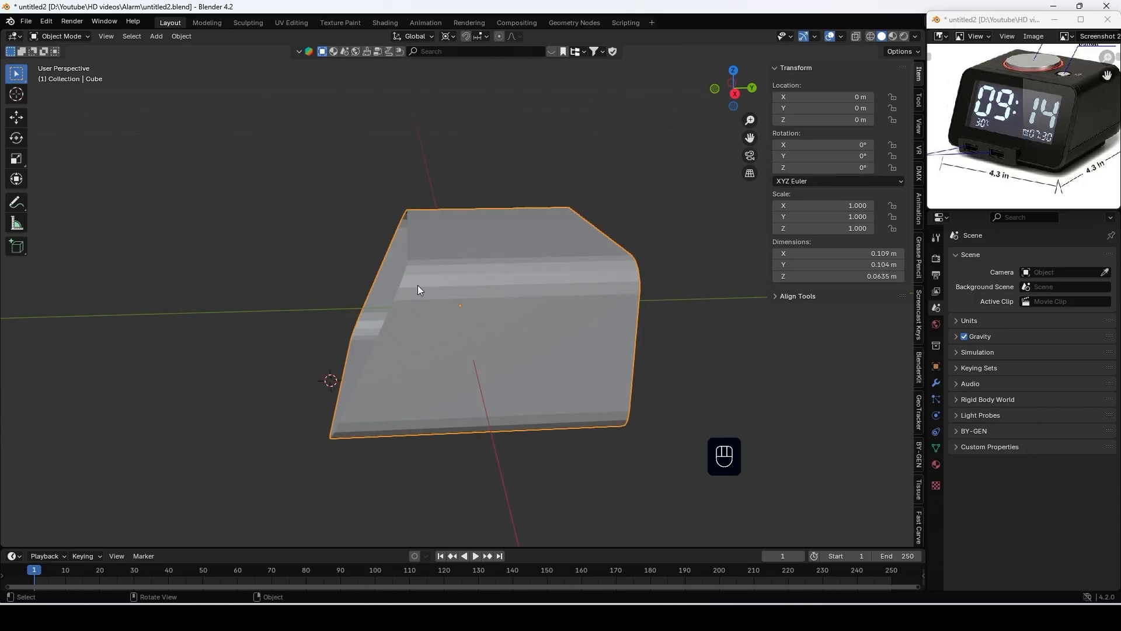
Delete the faces of the body shell's +X half, selecting them through the mesh in front view
{"action": "key", "text": "KP_1"}
{"action": "left_click", "coordinate": [855, 36]}
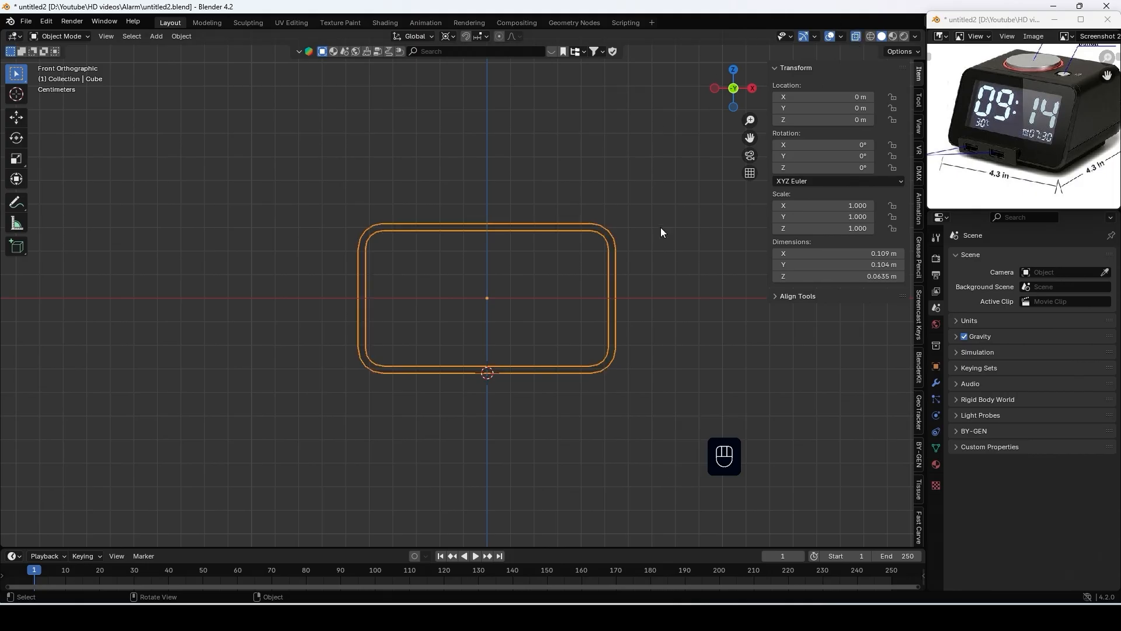
{"action": "key", "text": "Tab"}
{"action": "left_click_drag", "start_coordinate": [657, 201], "coordinate": [485, 413]}
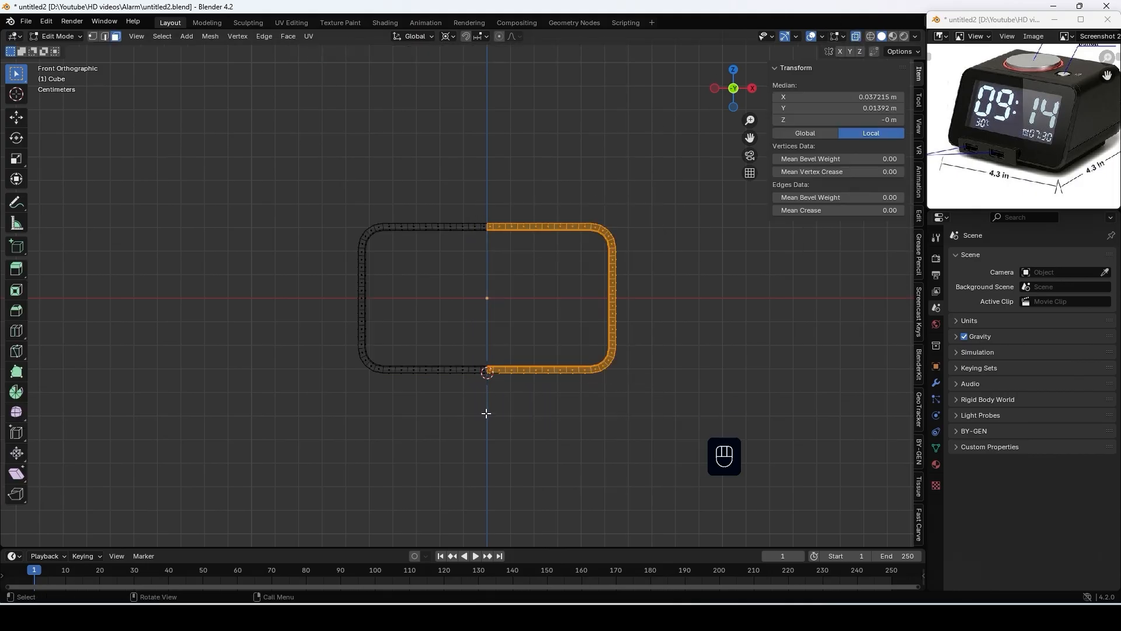
{"action": "key", "text": "Delete"}
{"action": "left_click", "coordinate": [577, 349]}
{"action": "middle_click_drag", "start_coordinate": [559, 331], "coordinate": [606, 346]}
{"action": "scroll", "coordinate": [606, 347], "scroll_direction": "up", "scroll_amount": 1}
{"action": "key", "text": "Tab"}
{"action": "left_click", "coordinate": [855, 37]}
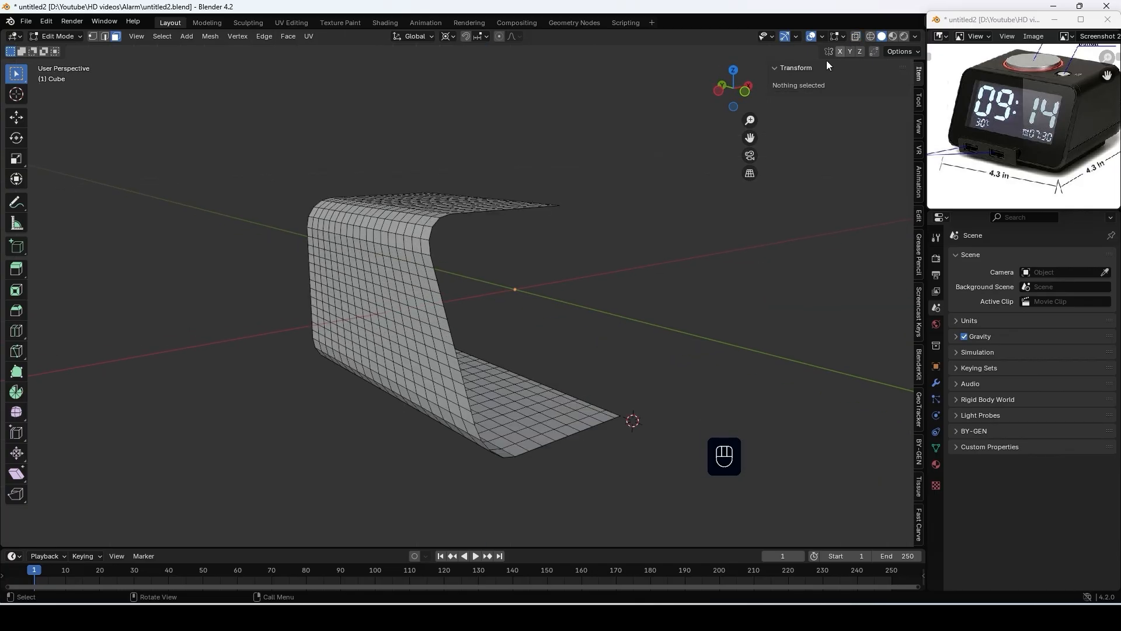
{"action": "key", "text": "Tab"}
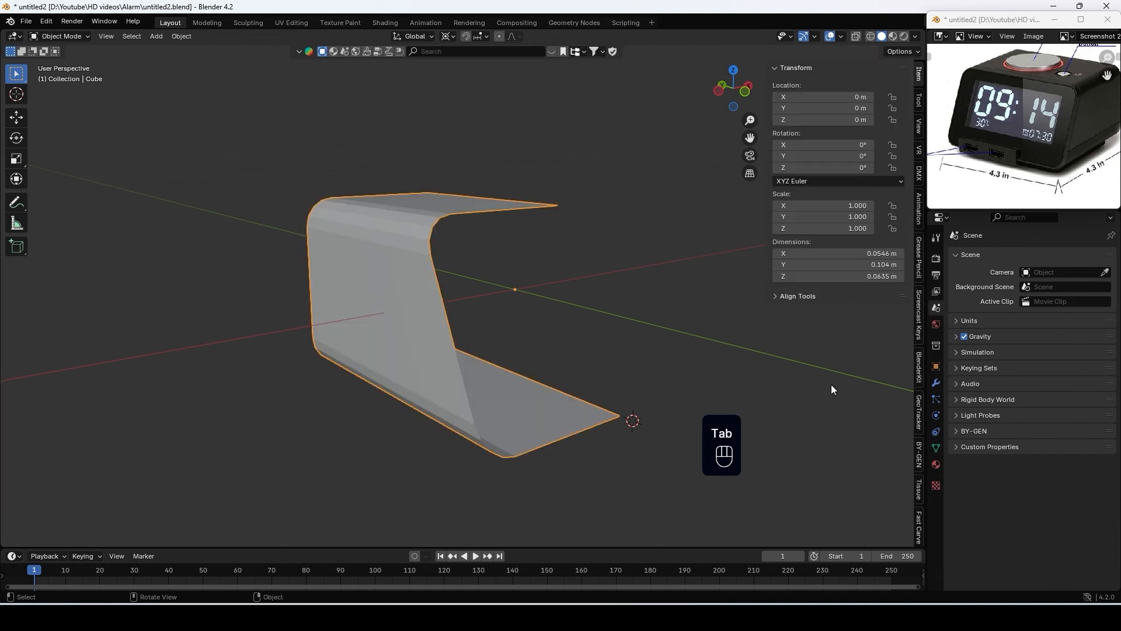
Add a Mirror modifier on the X axis to the half body, with Clipping enabled
{"action": "left_click", "coordinate": [936, 382]}
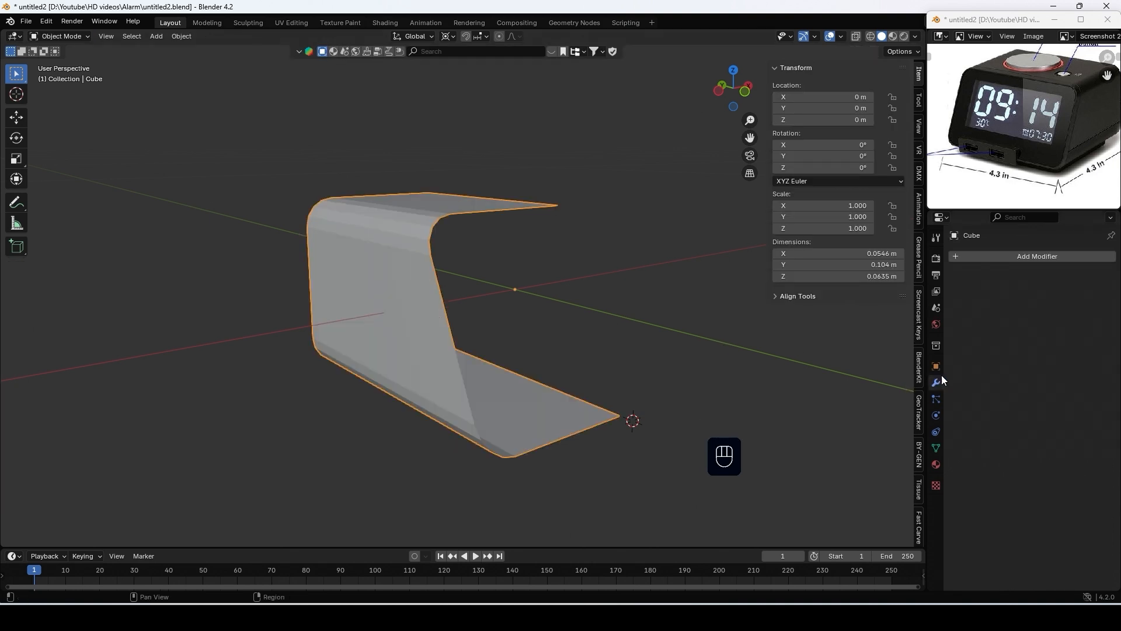
{"action": "left_click", "coordinate": [1016, 256]}
{"action": "left_click", "coordinate": [1009, 255]}
{"action": "left_click", "coordinate": [984, 275]}
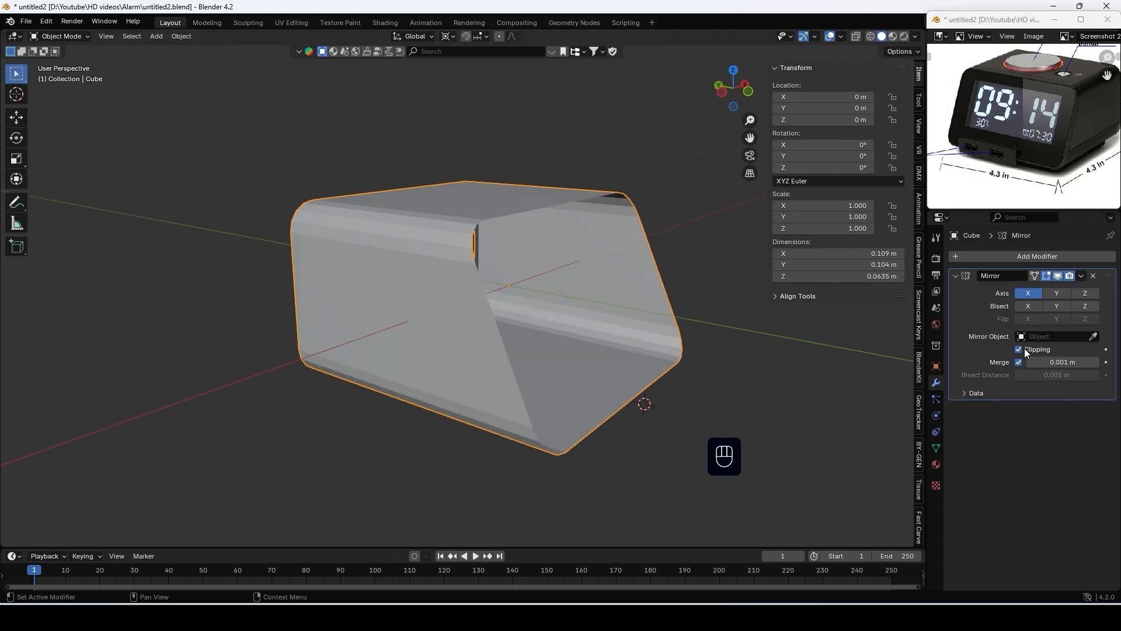
{"action": "middle_click_drag", "start_coordinate": [554, 375], "coordinate": [545, 373]}
Check the side groove in the reference image and bevel the matching horizontal edge loop on the lower side wall
{"action": "key", "text": "Tab"}
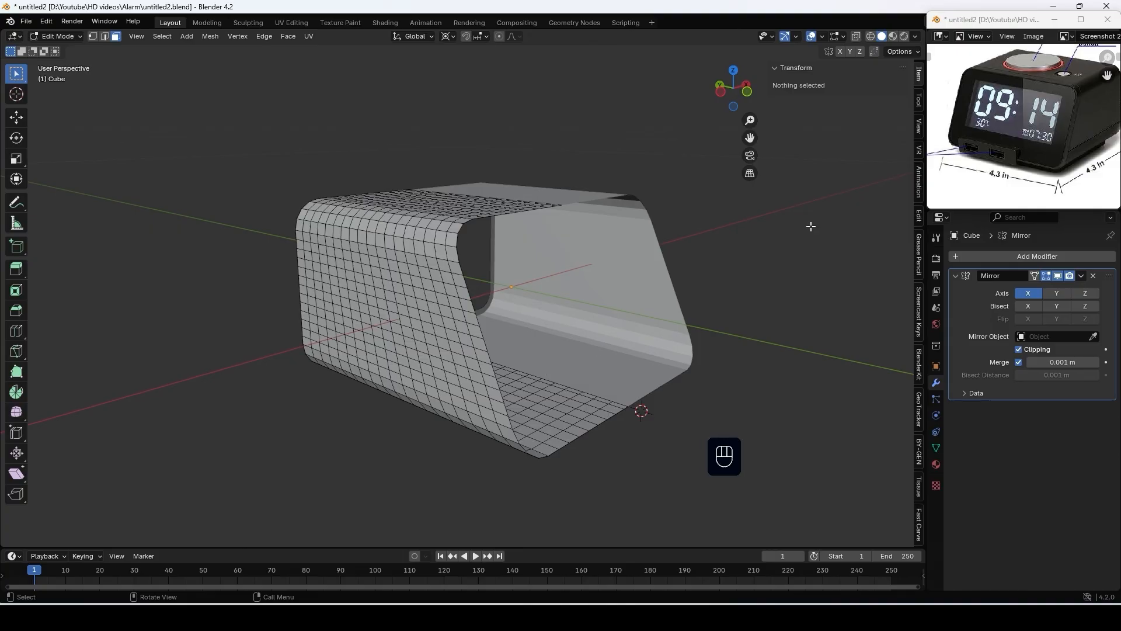
{"action": "scroll", "coordinate": [1077, 158], "scroll_direction": "up", "scroll_amount": 2}
{"action": "middle_click_drag", "start_coordinate": [1081, 159], "coordinate": [991, 157]}
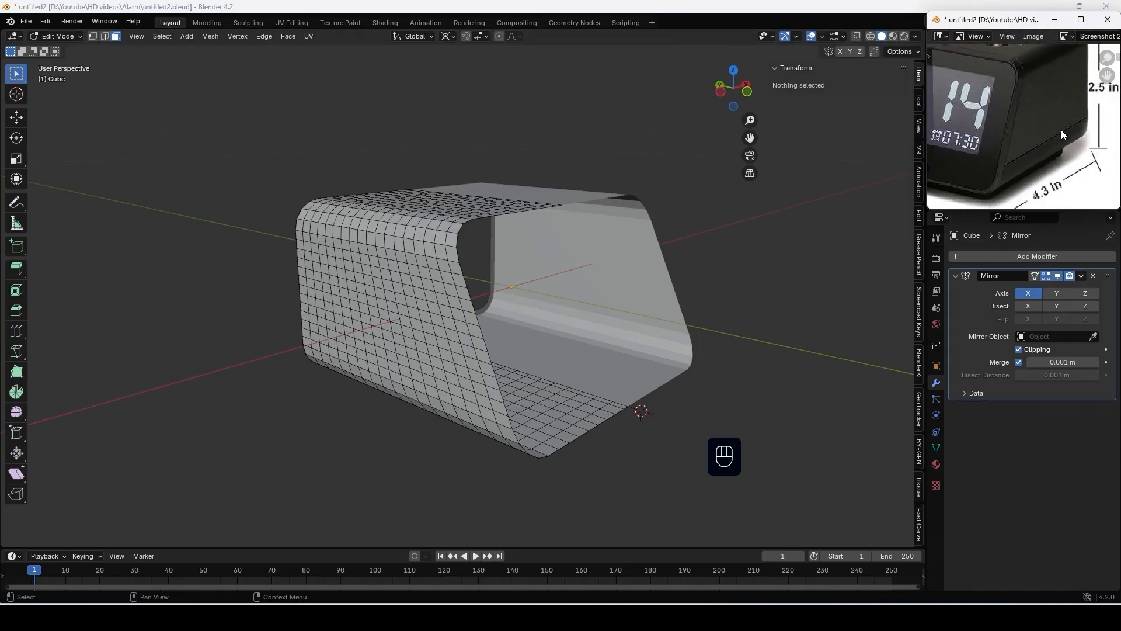
{"action": "left_click", "coordinate": [497, 389], "text": "alt"}
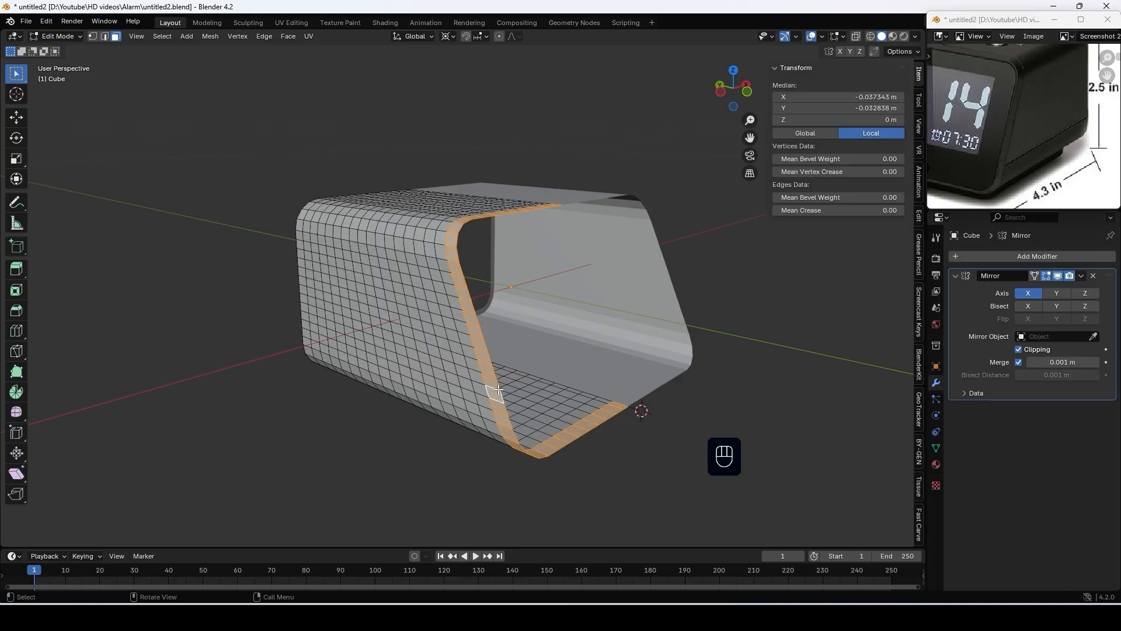
{"action": "key", "text": "2"}
{"action": "left_click", "coordinate": [495, 393], "text": "alt"}
{"action": "middle_click_drag", "start_coordinate": [494, 398], "coordinate": [589, 308]}
{"action": "scroll", "coordinate": [628, 405], "scroll_direction": "up", "scroll_amount": 2}
{"action": "scroll", "coordinate": [588, 309], "scroll_direction": "up", "scroll_amount": 2}
{"action": "scroll", "coordinate": [615, 282], "scroll_direction": "down", "scroll_amount": 5, "text": "ctrl"}
{"action": "key", "text": "ctrl+b"}
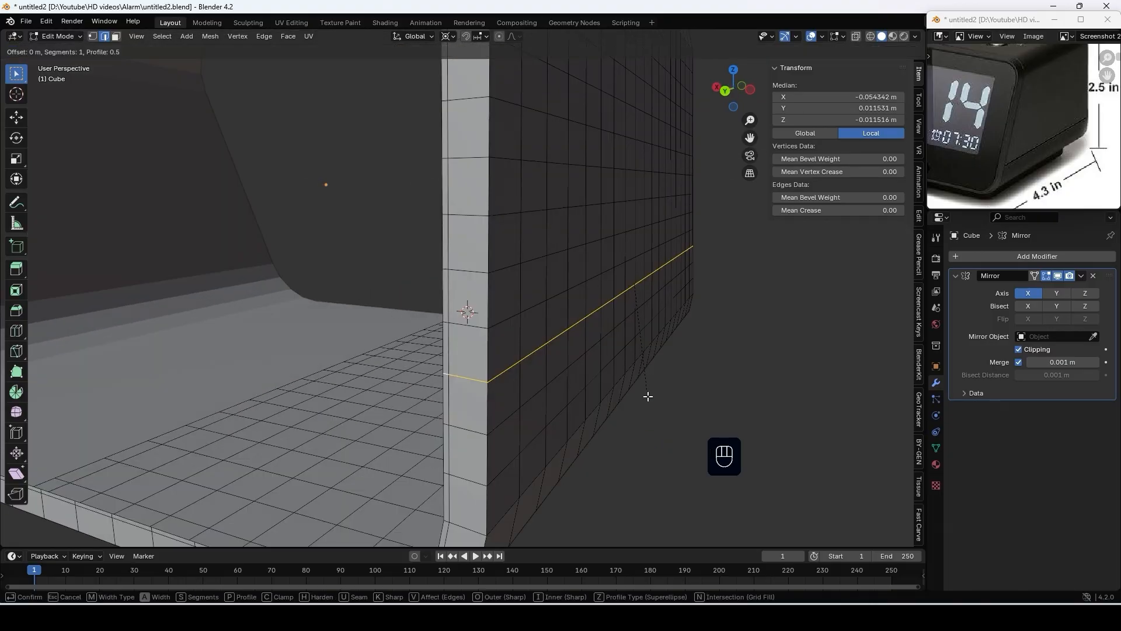
{"action": "left_click", "coordinate": [650, 402]}
Set the edge loop's bevel width to 0.00015 m with one segment
{"action": "left_click", "coordinate": [108, 536]}
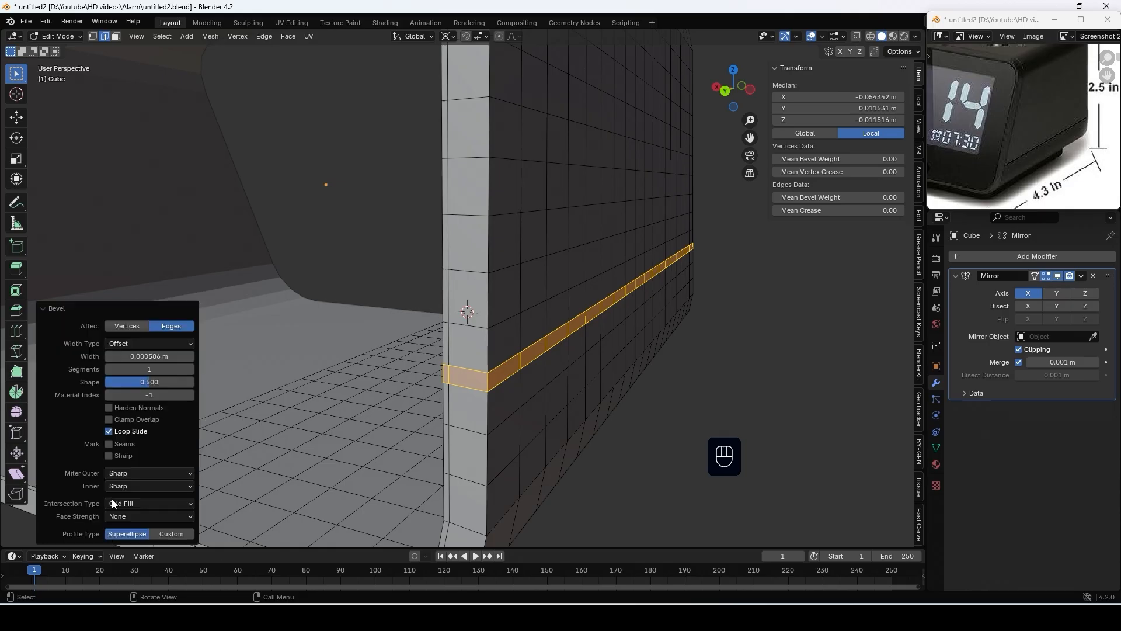
{"action": "left_click", "coordinate": [111, 357]}
{"action": "key", "text": "BackSpace"}
{"action": "type", "text": ".00015"}
{"action": "key", "text": "Return"}
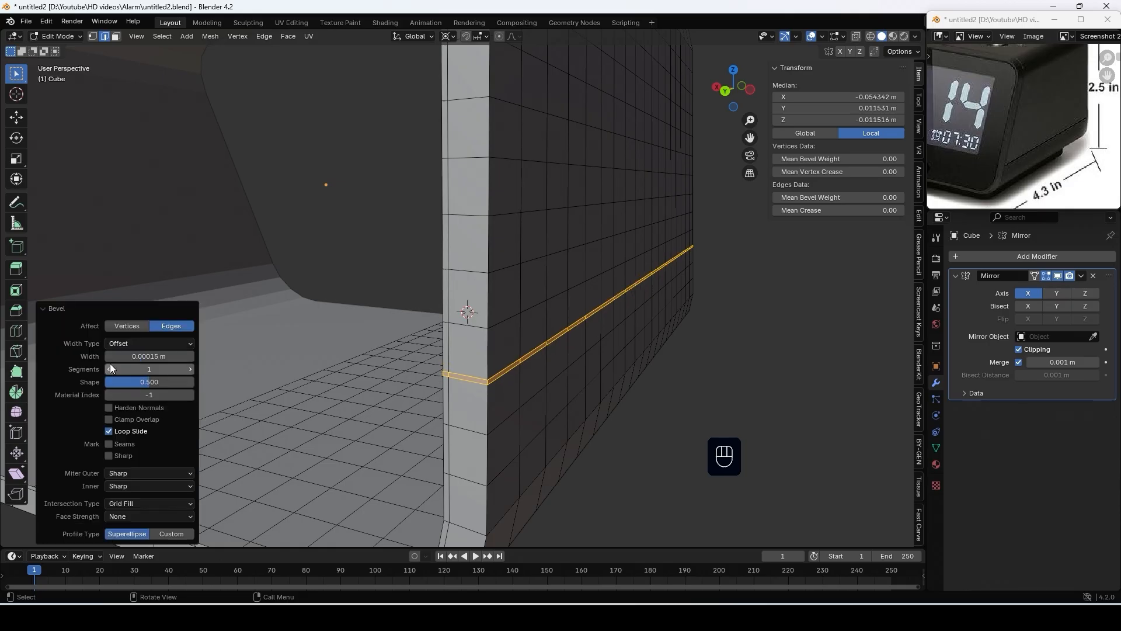
Exclude the strip's end face at the inner rear rim and extrude the other strip faces inward along normals about 0.00035 m
{"action": "left_click", "coordinate": [447, 374]}
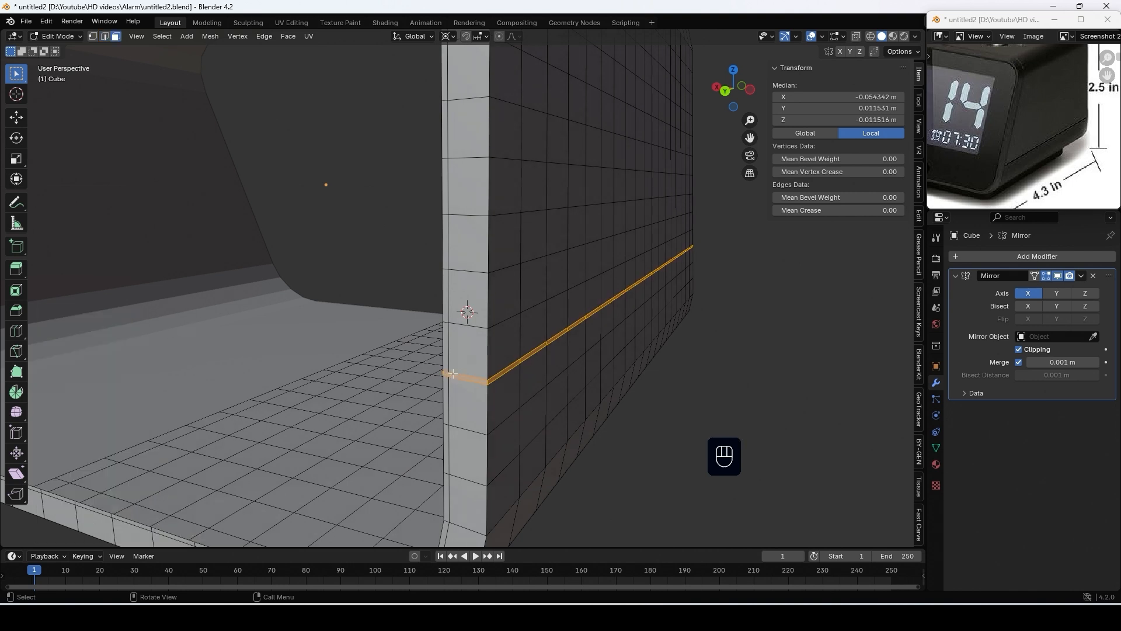
{"action": "left_click", "coordinate": [447, 373], "text": "shift"}
{"action": "key", "text": "alt+e"}
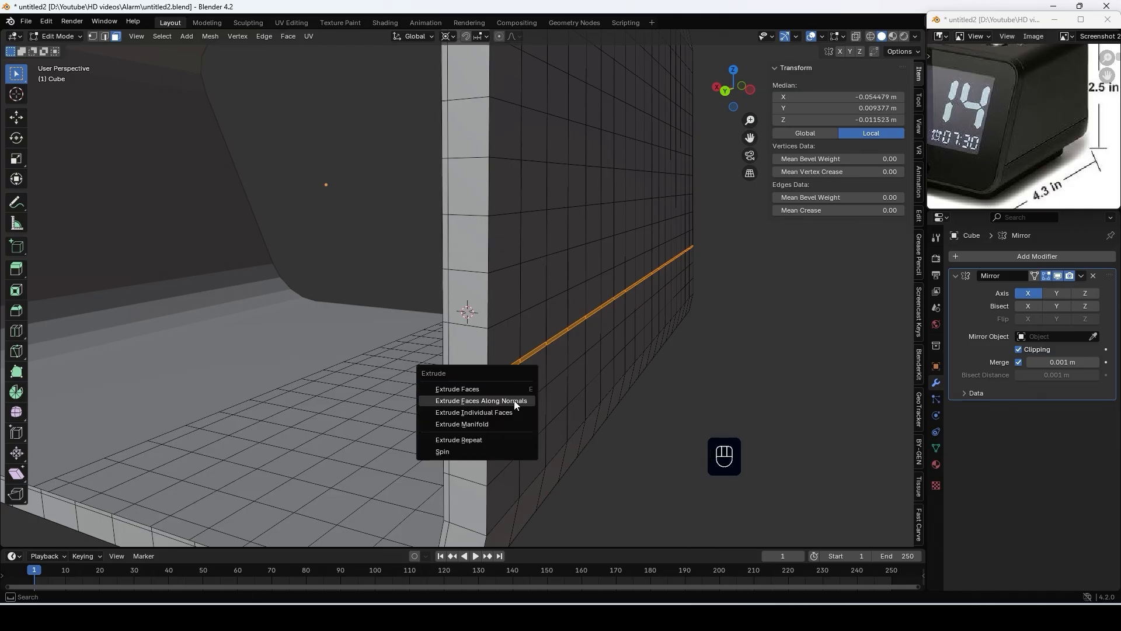
{"action": "left_click", "coordinate": [514, 401]}
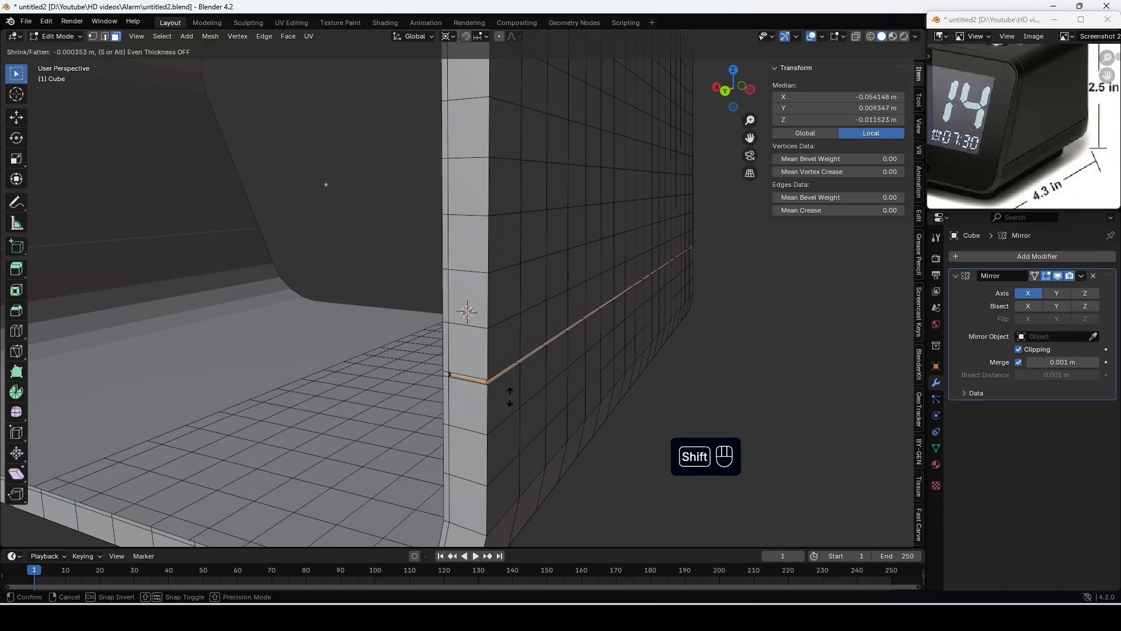
{"action": "left_click", "coordinate": [510, 397]}
Delete the small end face closing the groove at the rear rim
{"action": "scroll", "coordinate": [496, 403], "scroll_direction": "up", "scroll_amount": 3}
{"action": "middle_click_drag", "start_coordinate": [469, 414], "coordinate": [494, 368], "text": "shift"}
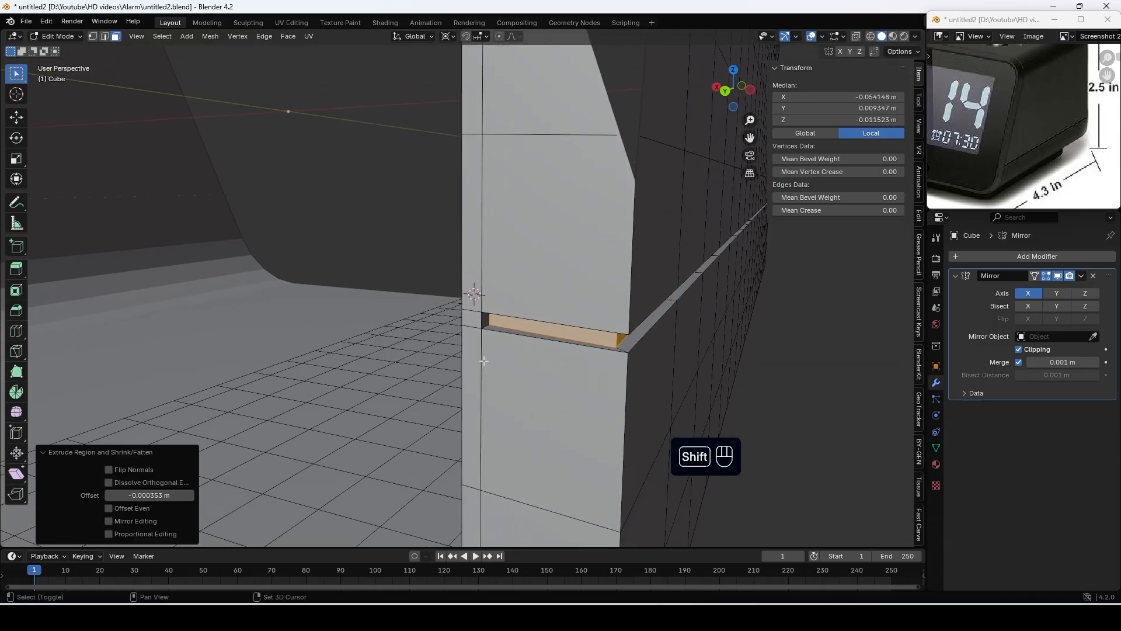
{"action": "left_click", "coordinate": [484, 318]}
{"action": "key", "text": "x"}
{"action": "left_click", "coordinate": [484, 318]}
Zoom in on the groove's front end and set the viewport's clip start to 0.001 m
{"action": "middle_click_drag", "start_coordinate": [564, 375], "coordinate": [517, 348]}
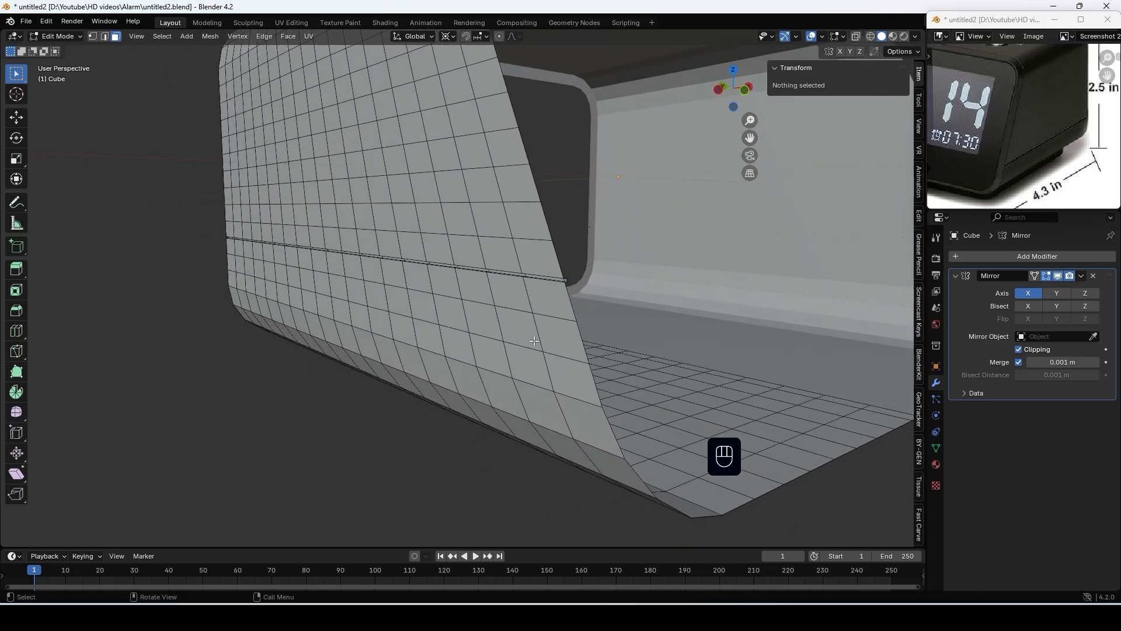
{"action": "scroll", "coordinate": [575, 315], "scroll_direction": "up", "scroll_amount": 2}
{"action": "middle_click_drag", "start_coordinate": [685, 308], "coordinate": [641, 310], "text": "shift"}
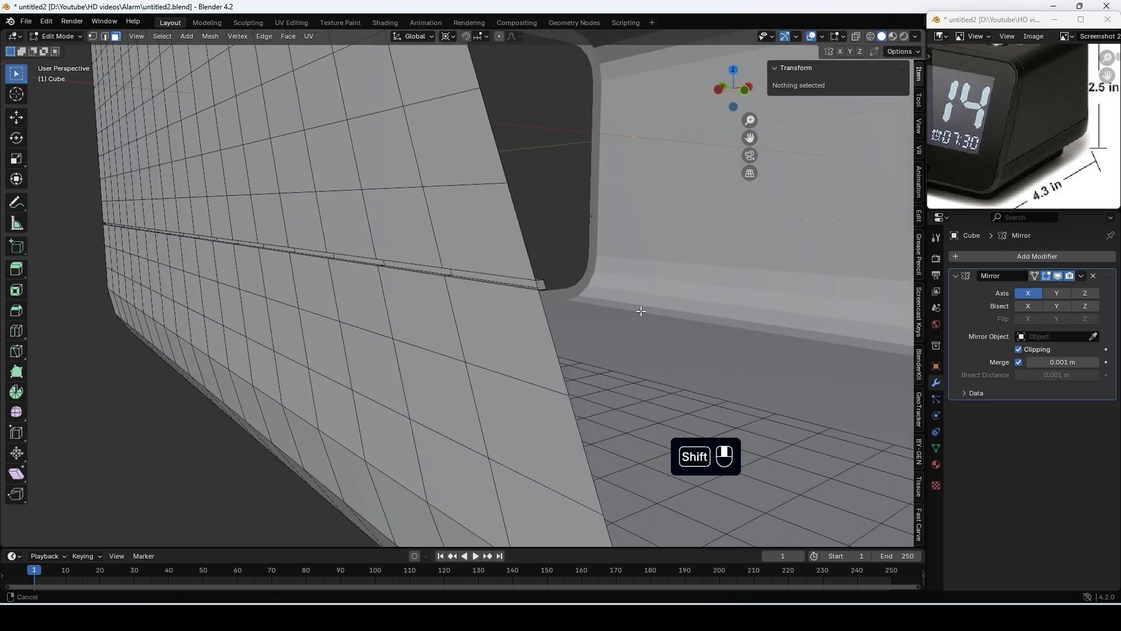
{"action": "scroll", "coordinate": [648, 311], "scroll_direction": "up", "scroll_amount": 1}
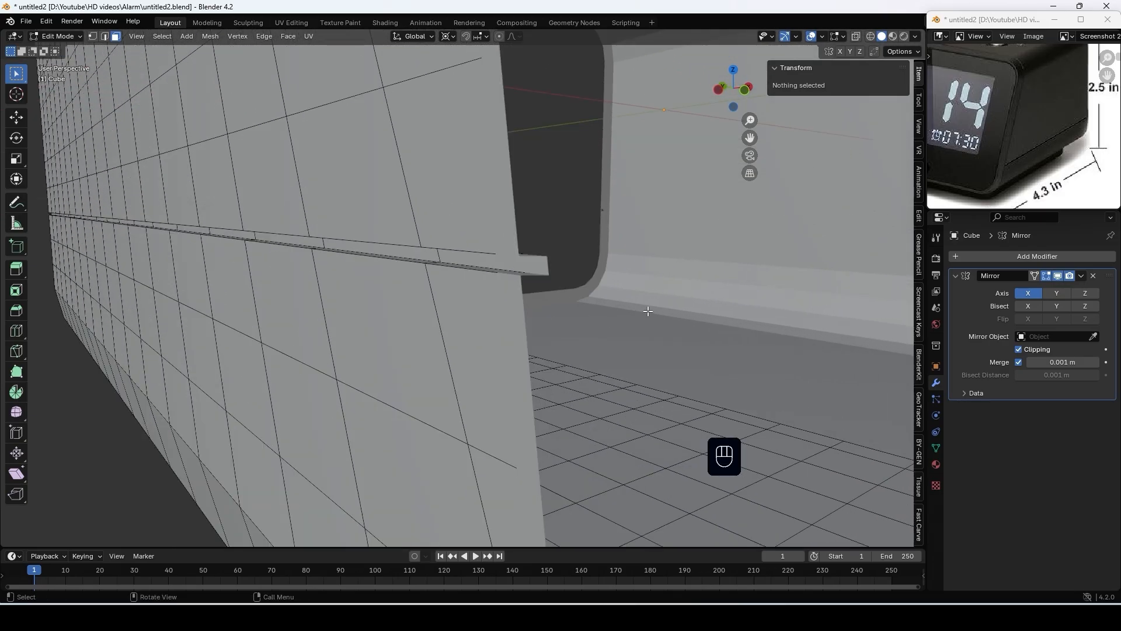
{"action": "left_click", "coordinate": [919, 133]}
{"action": "left_click", "coordinate": [867, 98]}
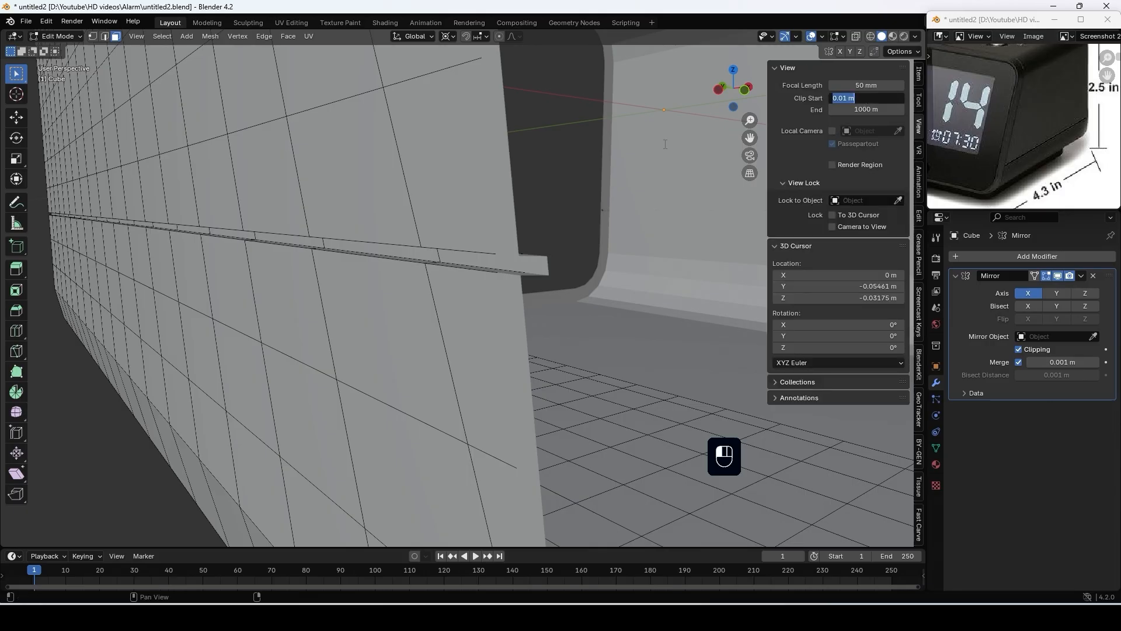
{"action": "type", "text": "0.001"}
{"action": "key", "text": "Return"}
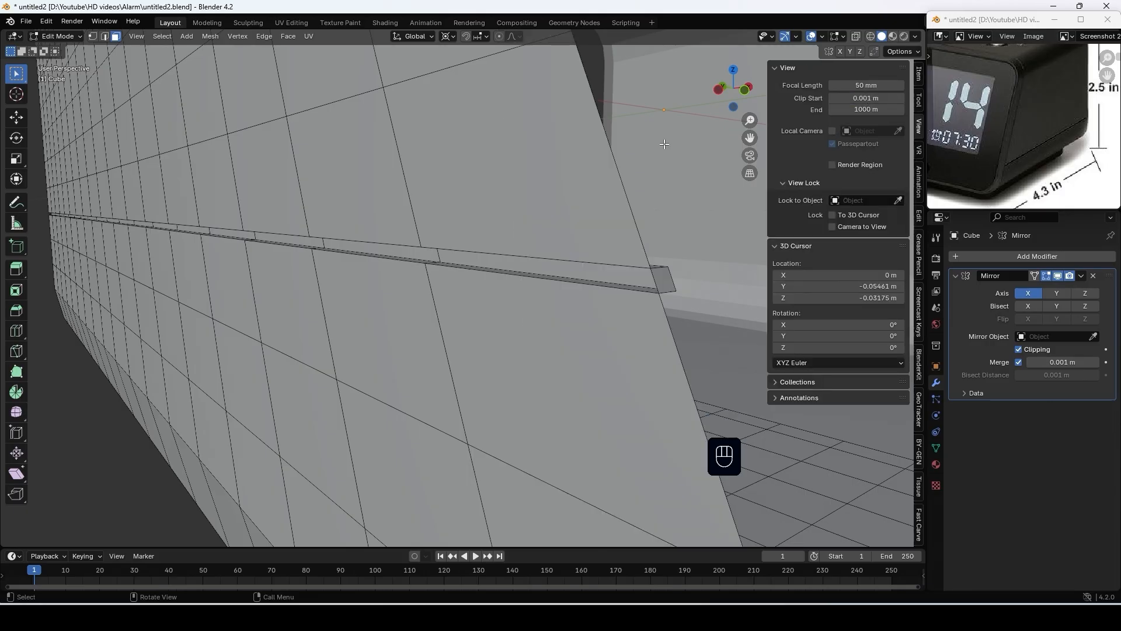
Delete the small end face at the front opening of the side groove
{"action": "left_click", "coordinate": [663, 279]}
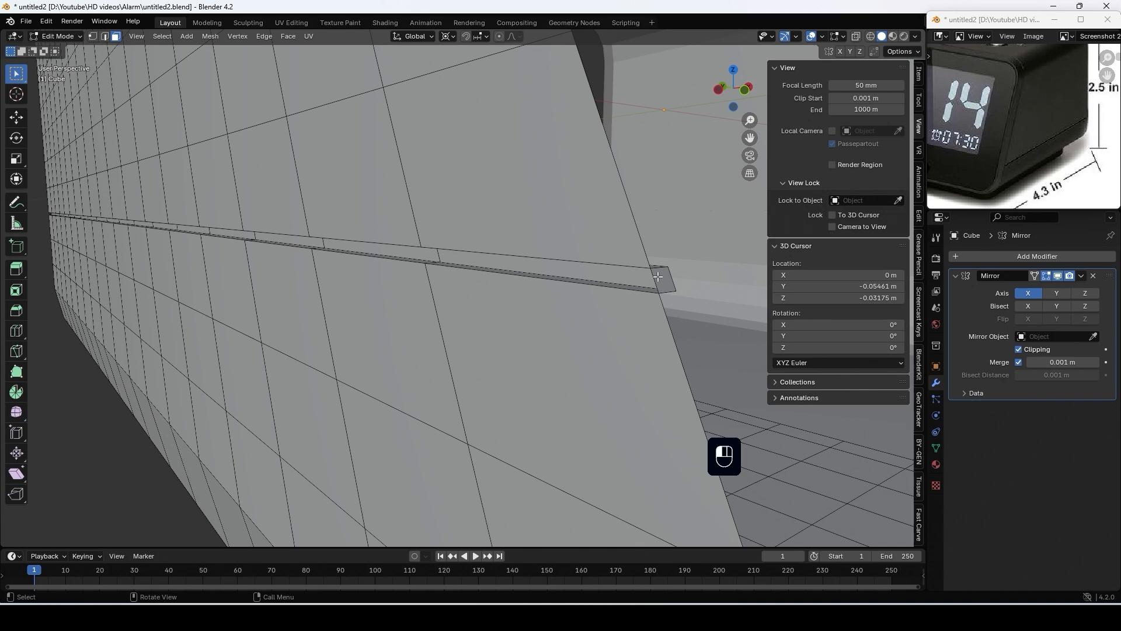
{"action": "key", "text": "Delete"}
{"action": "left_click", "coordinate": [679, 331]}
Add one centered loop cut running lengthwise along the side groove
{"action": "middle_click_drag", "start_coordinate": [624, 326], "coordinate": [409, 306]}
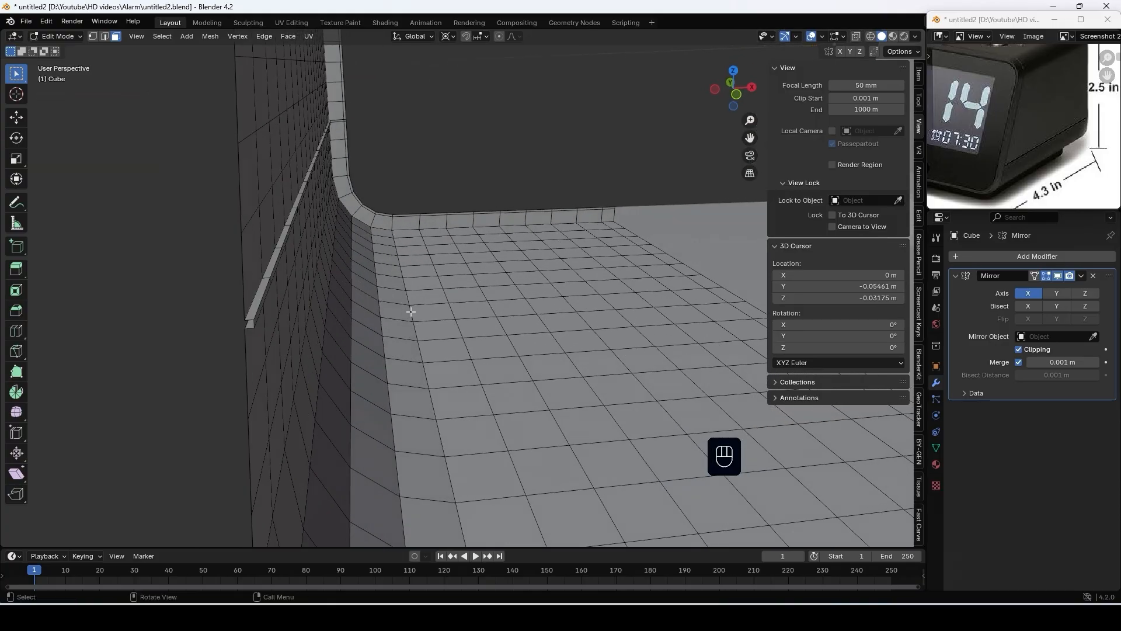
{"action": "middle_click_drag", "start_coordinate": [359, 326], "coordinate": [304, 278], "text": "shift"}
{"action": "key", "text": "ctrl+r"}
{"action": "left_click", "coordinate": [293, 284]}
{"action": "right_click", "coordinate": [293, 285]}
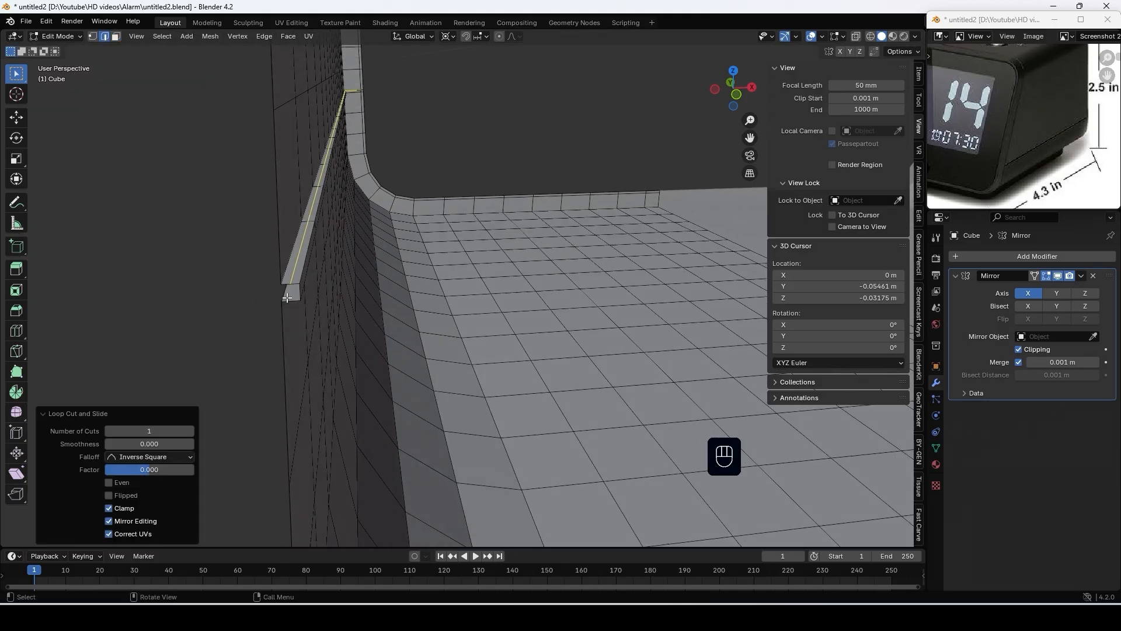
Add a centered loop cut on the side groove's short end section and bevel it with the lengthwise loop by about 0.00014 m
{"action": "key", "text": "ctrl+r"}
{"action": "left_click", "coordinate": [289, 297]}
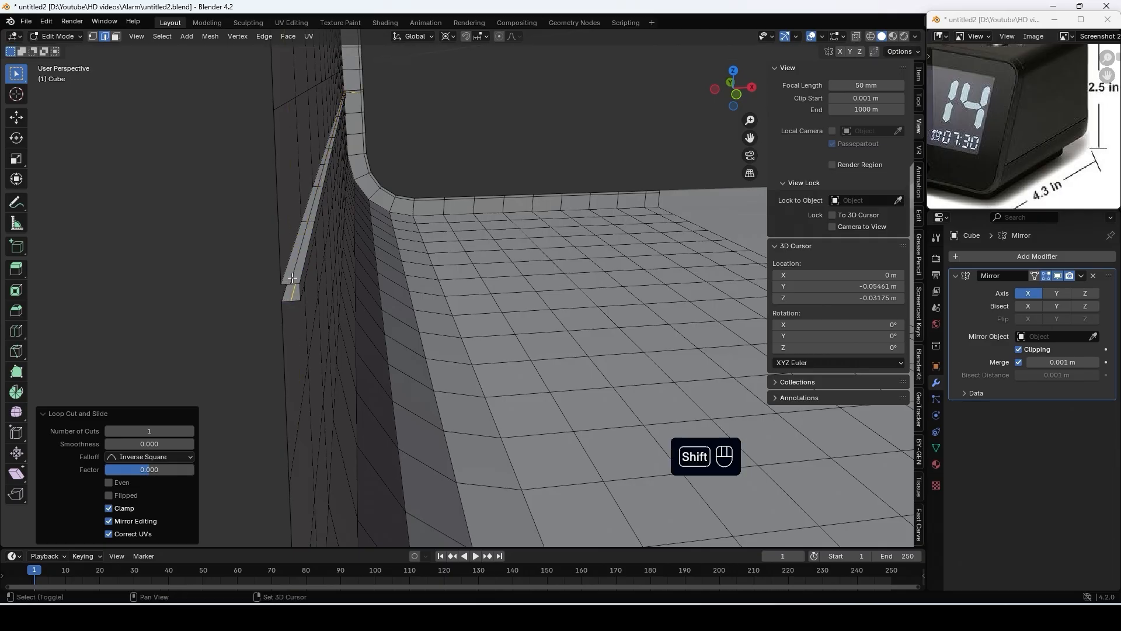
{"action": "left_click", "coordinate": [292, 281], "text": "alt+shift"}
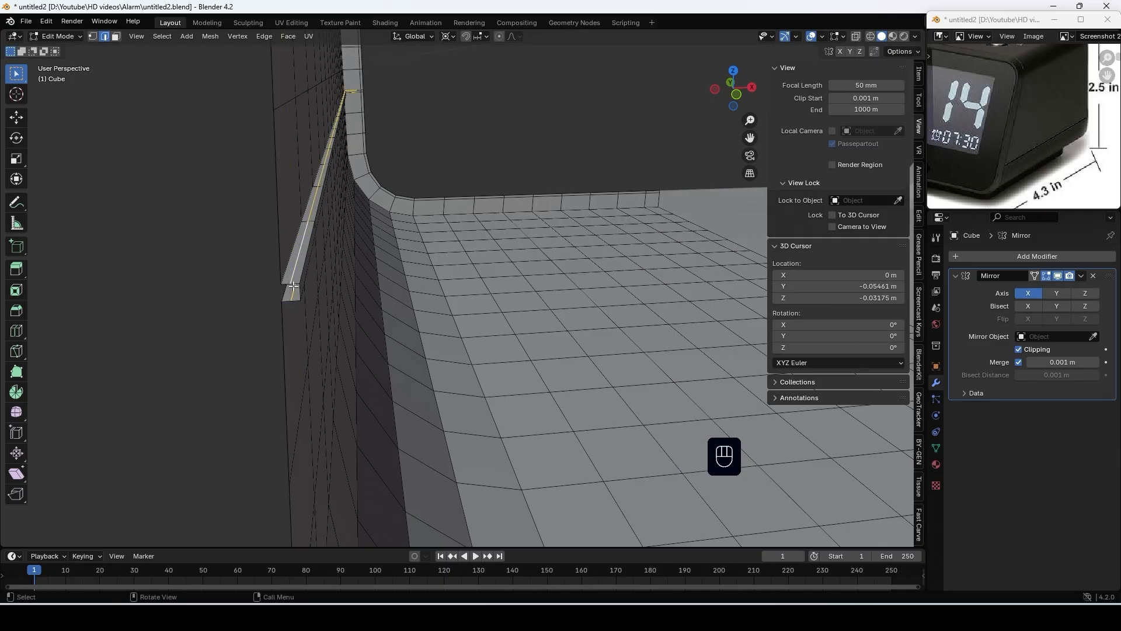
{"action": "key", "text": "ctrl+b"}
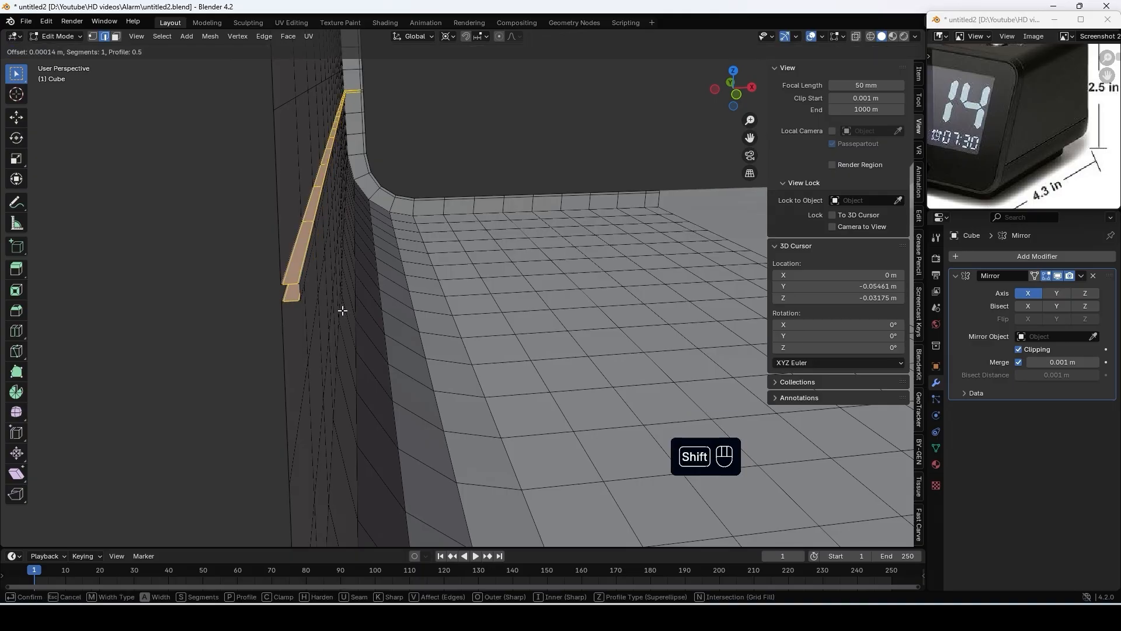
{"action": "left_click", "coordinate": [342, 310], "text": "shift"}
Extrude the narrow face loop along the rear rim's inner edge inward along its normals by about 0.00018 m
{"action": "middle_click_drag", "start_coordinate": [343, 311], "coordinate": [540, 326]}
{"action": "scroll", "coordinate": [486, 310], "scroll_direction": "up", "scroll_amount": 2}
{"action": "middle_click_drag", "start_coordinate": [456, 305], "coordinate": [507, 307], "text": "shift"}
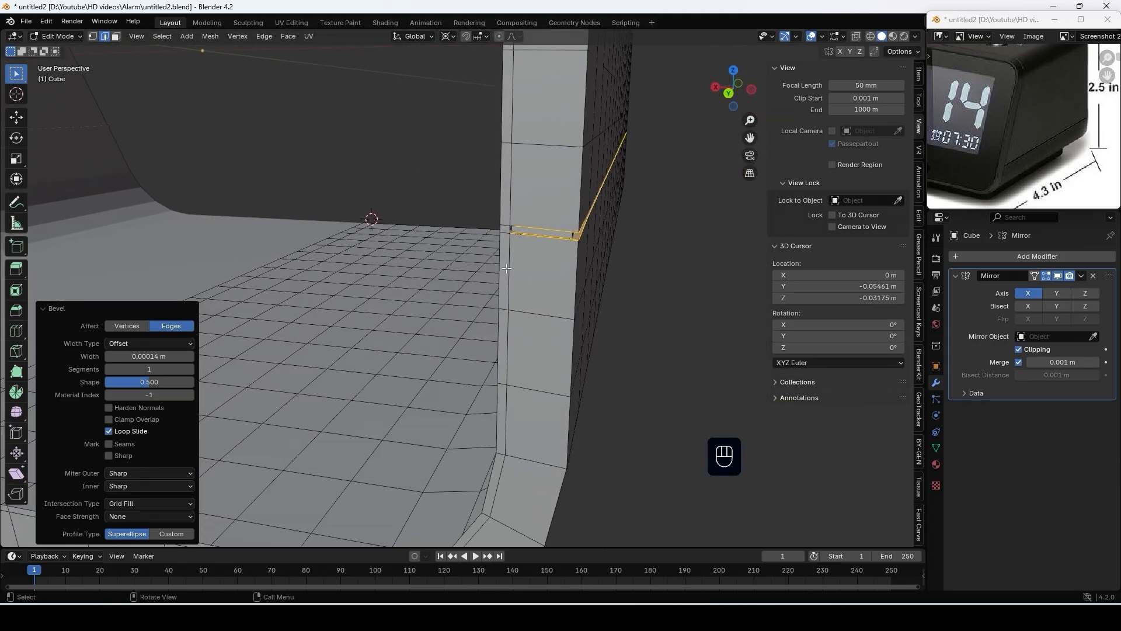
{"action": "left_click", "coordinate": [504, 226], "text": "alt"}
{"action": "key", "text": "3"}
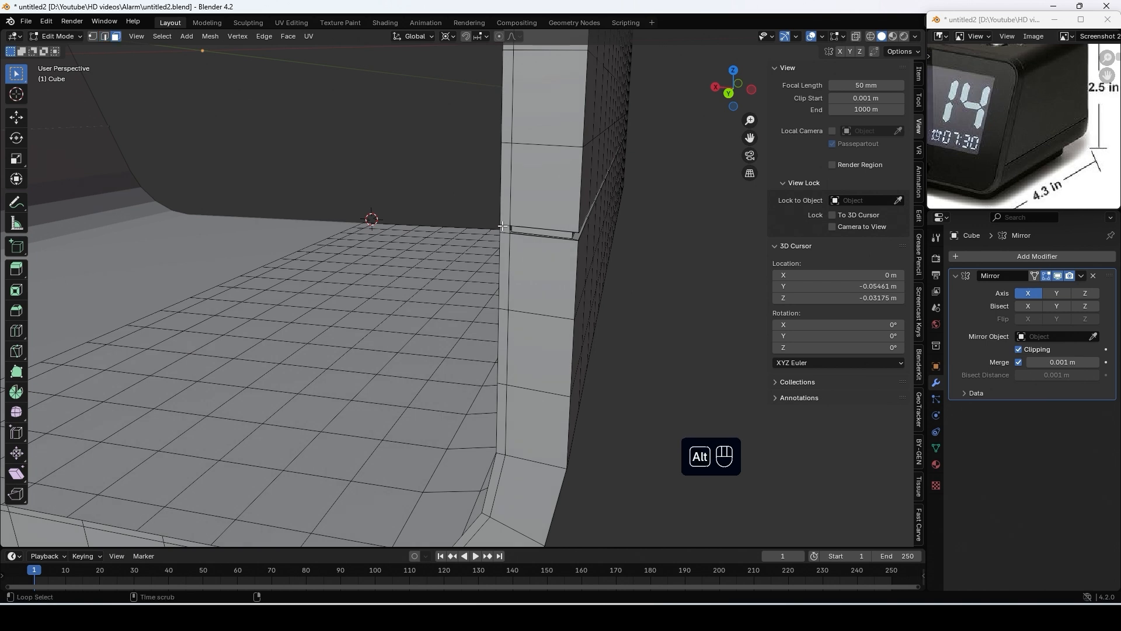
{"action": "left_click", "coordinate": [503, 226], "text": "alt"}
{"action": "key", "text": "alt+e"}
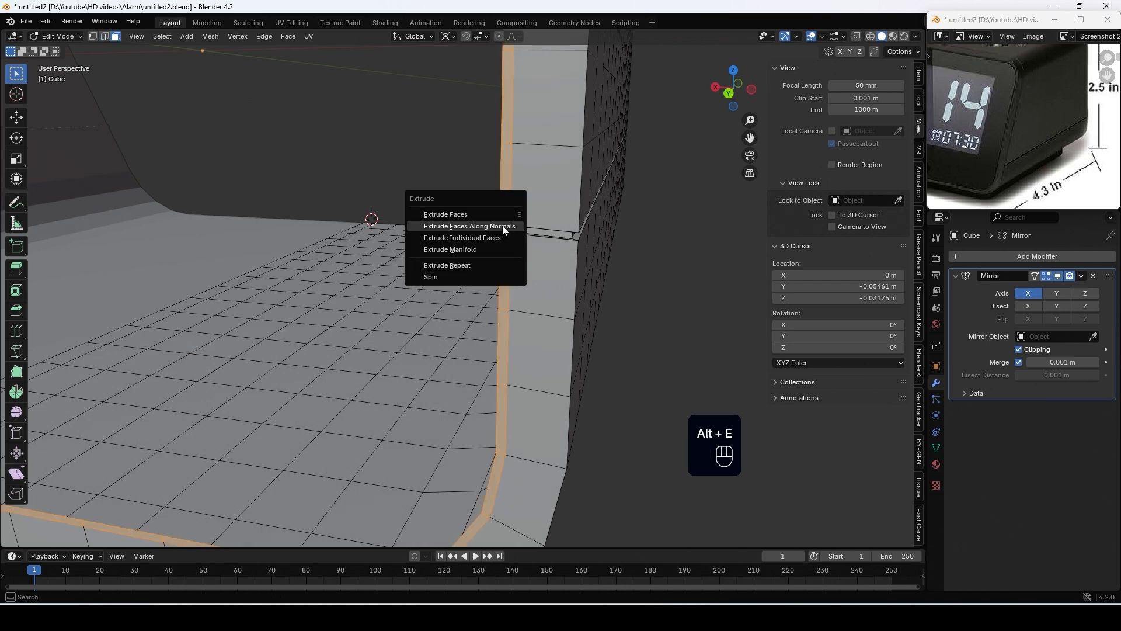
{"action": "left_click", "coordinate": [502, 225]}
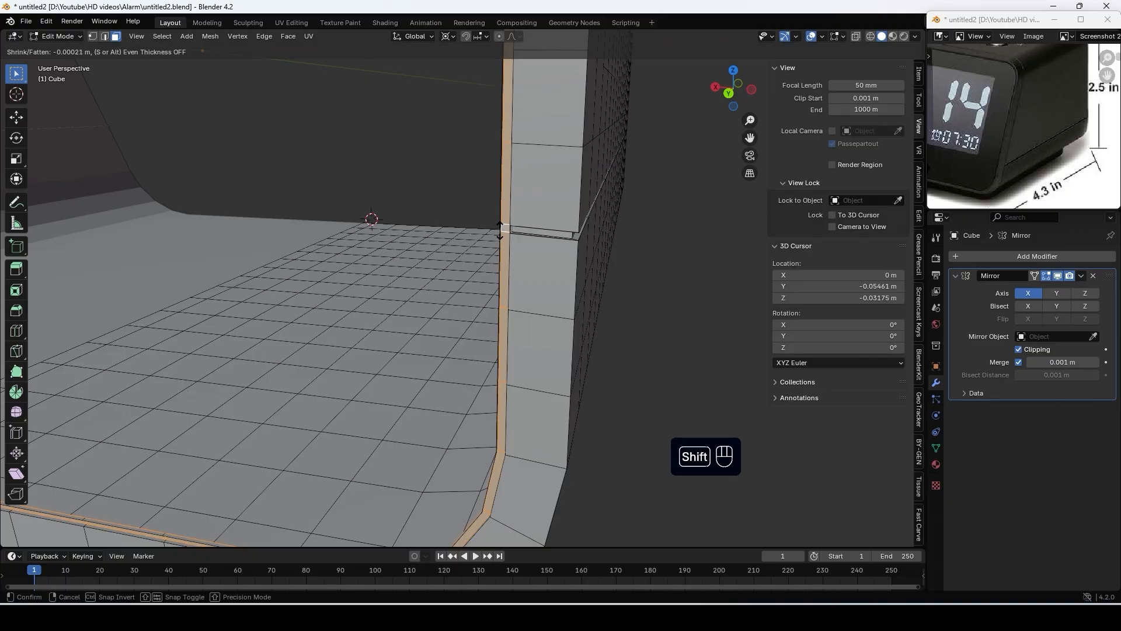
{"action": "left_click", "coordinate": [500, 230]}
Delete the small face blocking the side groove where it meets the recessed channel of the rear rim
{"action": "middle_click_drag", "start_coordinate": [501, 229], "coordinate": [466, 257]}
{"action": "middle_click_drag", "start_coordinate": [540, 282], "coordinate": [483, 246], "text": "shift"}
{"action": "scroll", "coordinate": [501, 250], "scroll_direction": "up", "scroll_amount": 3}
{"action": "middle_click_drag", "start_coordinate": [554, 250], "coordinate": [505, 273], "text": "shift"}
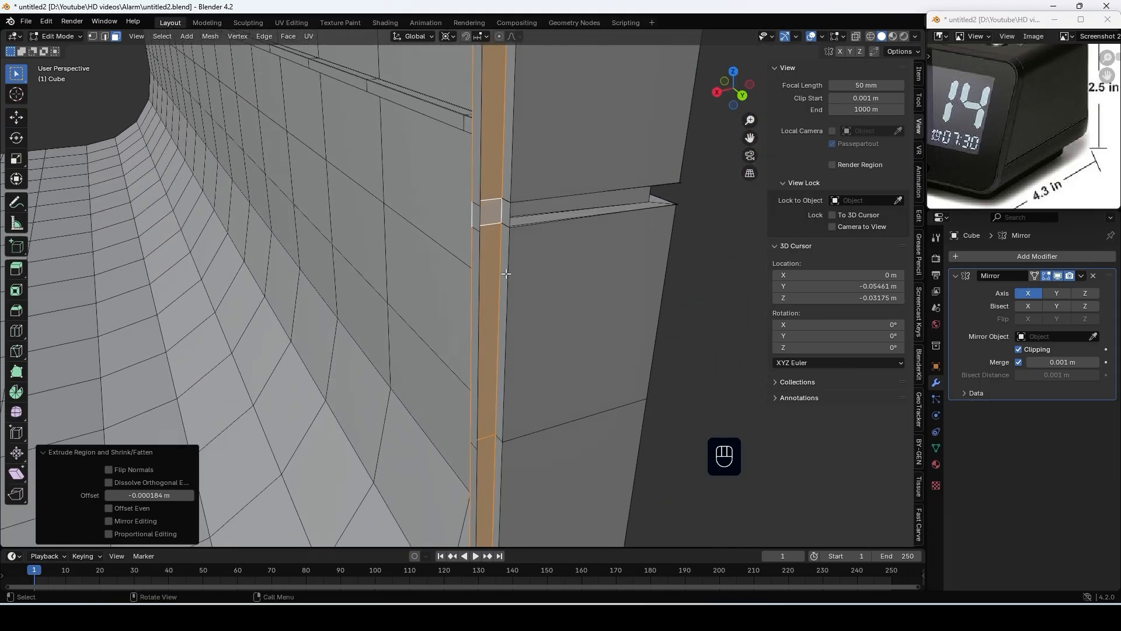
{"action": "left_click", "coordinate": [505, 213]}
{"action": "key", "text": "Delete"}
{"action": "left_click", "coordinate": [504, 214]}
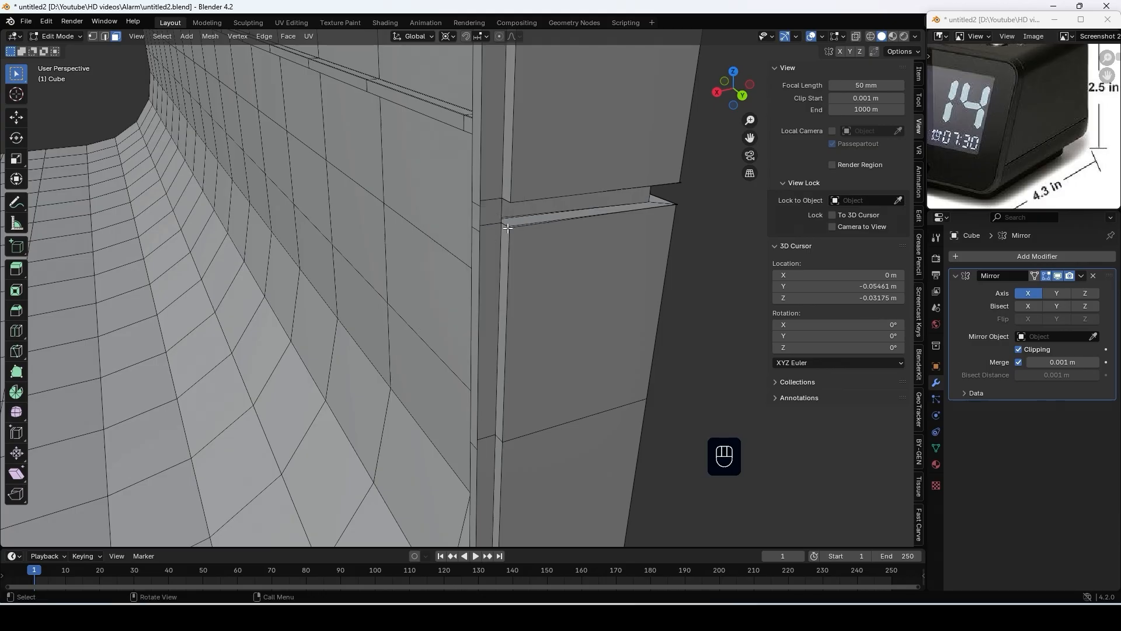
Add a centered loop cut along the narrow channel inside the rear rim, bevel it and adjust the bevel width
{"action": "scroll", "coordinate": [507, 227], "scroll_direction": "down", "scroll_amount": 5}
{"action": "middle_click_drag", "start_coordinate": [466, 259], "coordinate": [626, 291]}
{"action": "scroll", "coordinate": [630, 289], "scroll_direction": "up", "scroll_amount": 2}
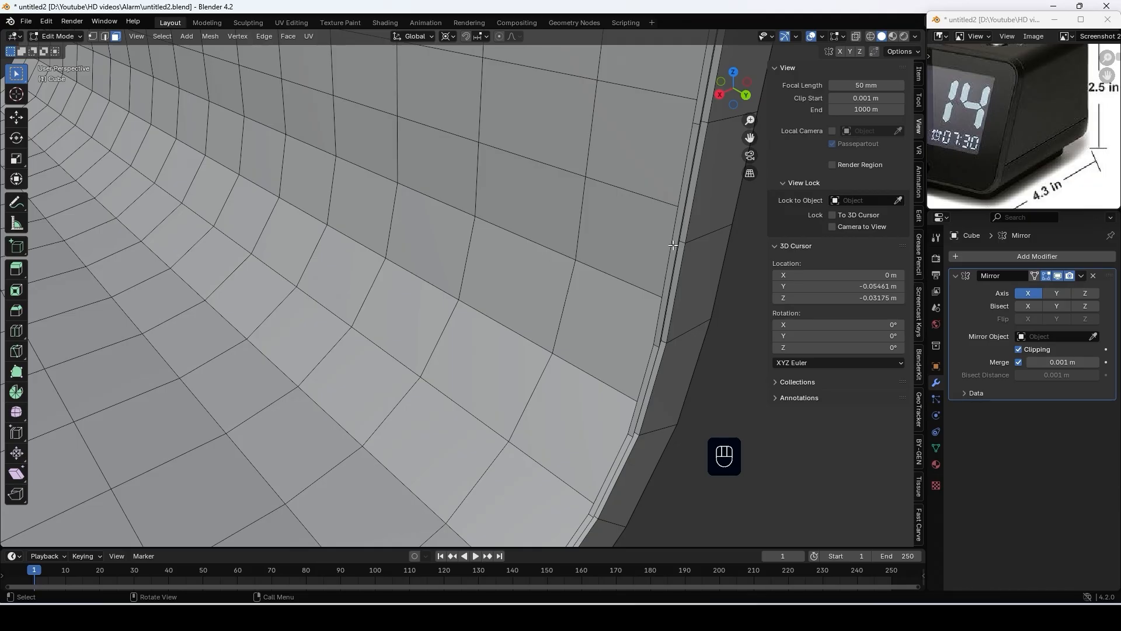
{"action": "key", "text": "ctrl+r"}
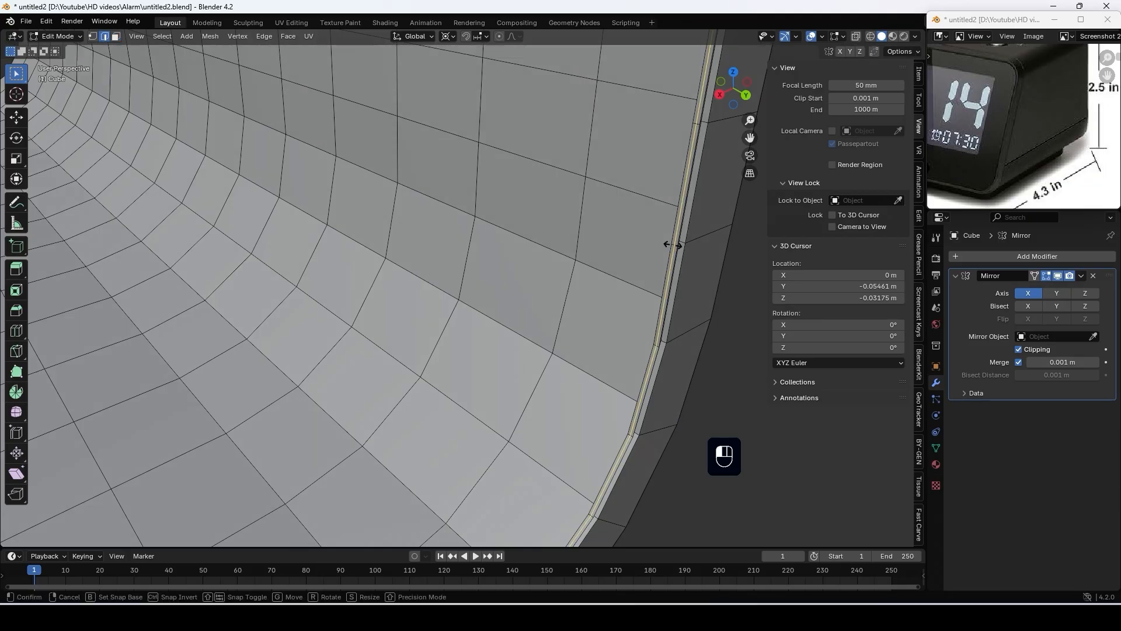
{"action": "left_click", "coordinate": [674, 245]}
{"action": "right_click", "coordinate": [674, 245]}
{"action": "key", "text": "ctrl+b"}
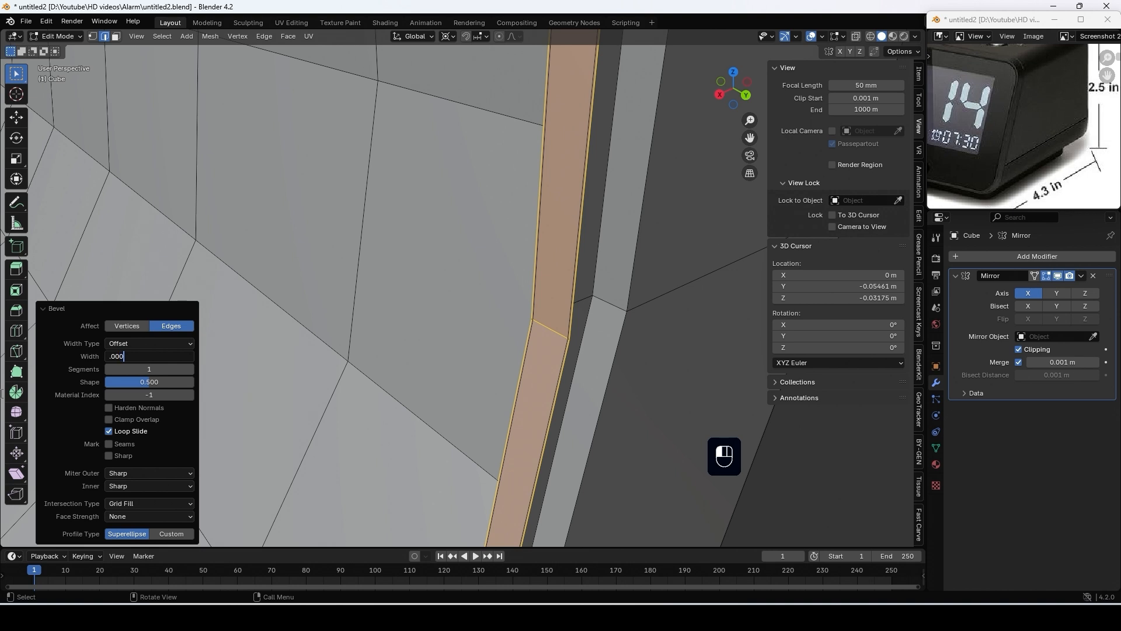
{"action": "key", "text": "Return"}
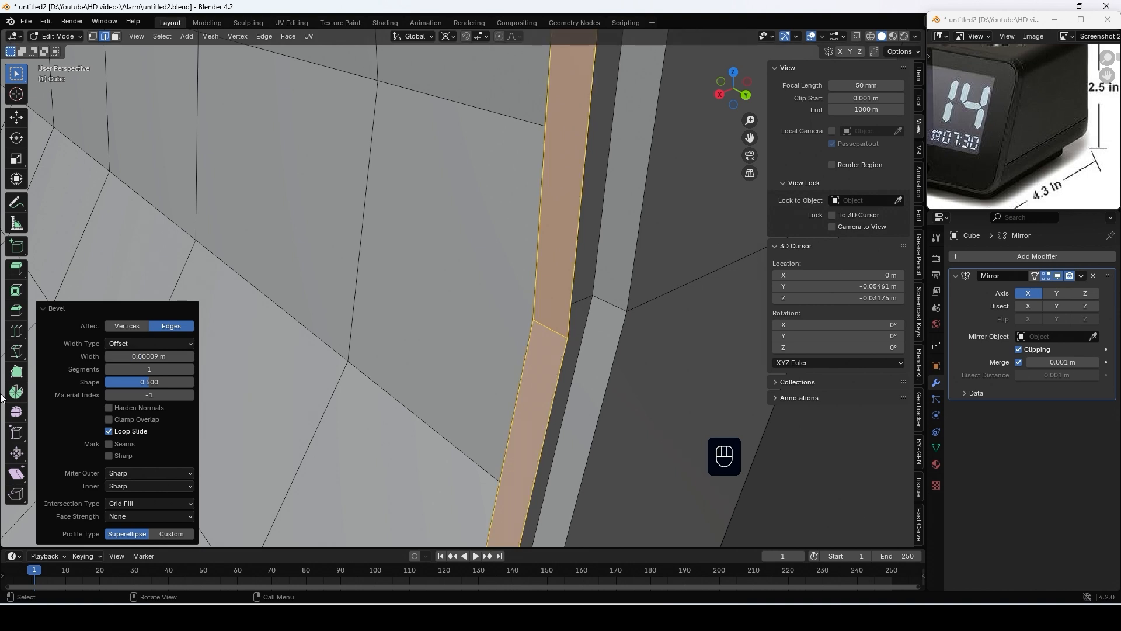
{"action": "left_click", "coordinate": [126, 357]}
{"action": "type", "text": "."}
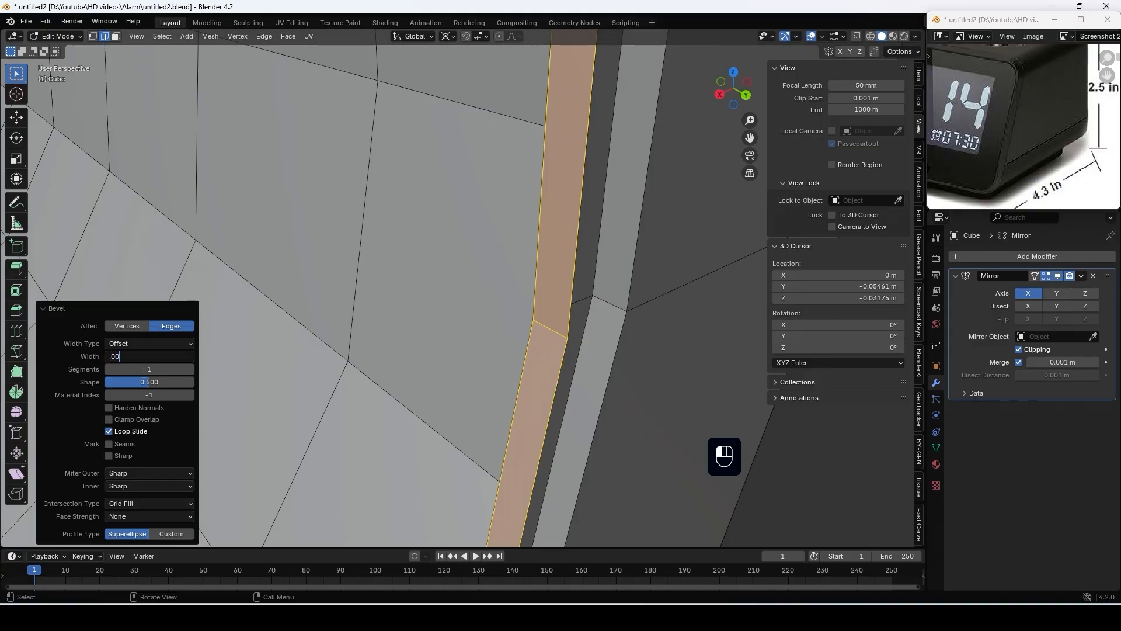
{"action": "key", "text": "Return"}
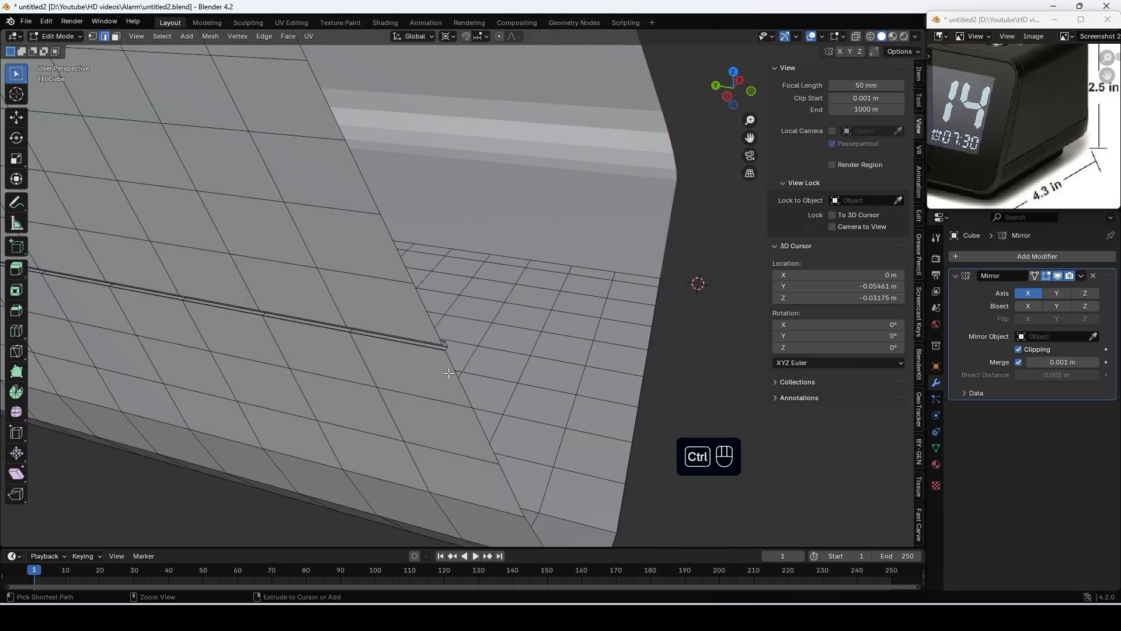
Add support loops just below and above the side groove, slid close to its edges, and finish mesh editing
{"action": "key", "text": "ctrl+r"}
{"action": "left_click_drag", "start_coordinate": [455, 369], "coordinate": [433, 327]}
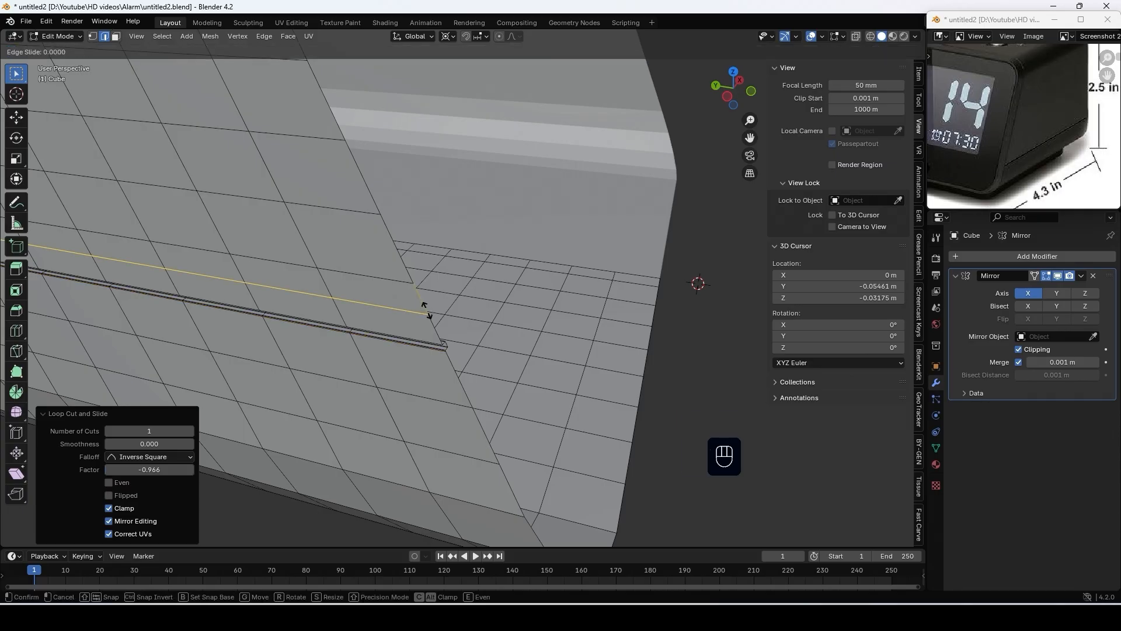
{"action": "key", "text": "Tab"}
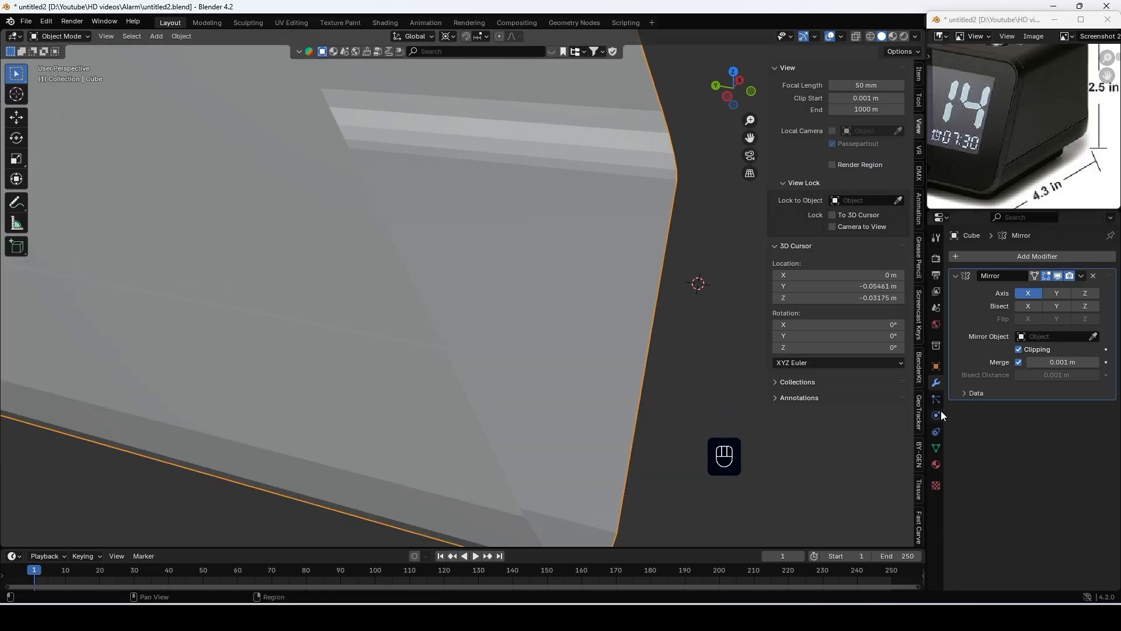
Apply the body's Mirror modifier and add a Subdivision Surface modifier with viewport level 2
{"action": "left_click", "coordinate": [1081, 275]}
{"action": "left_click", "coordinate": [1019, 287]}
{"action": "left_click", "coordinate": [1032, 256]}
{"action": "left_click", "coordinate": [1008, 254]}
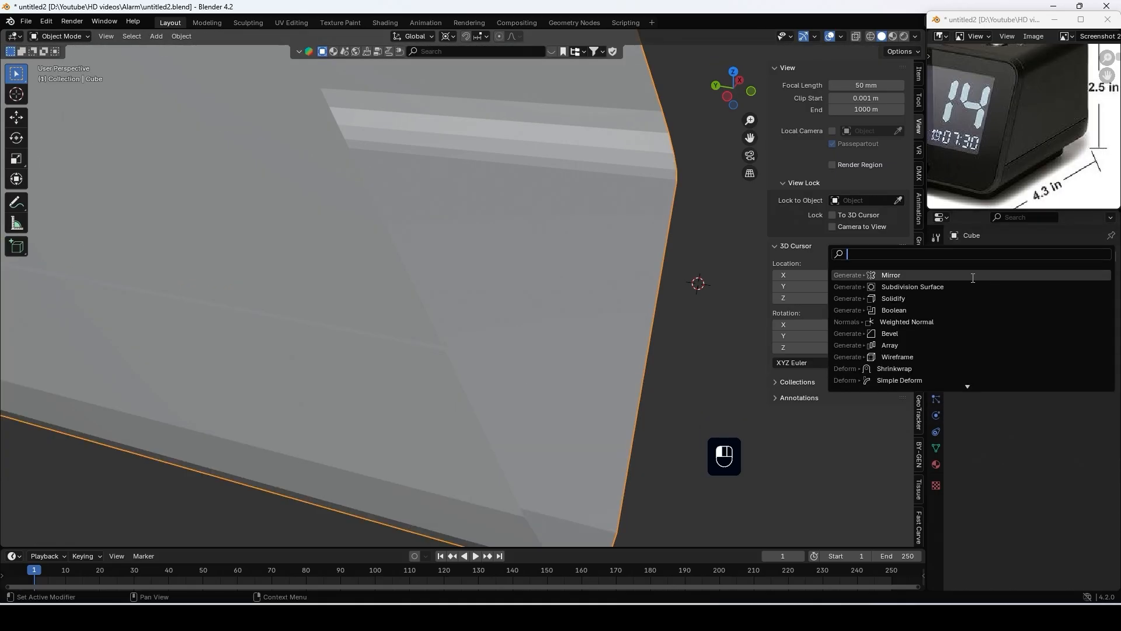
{"action": "left_click", "coordinate": [987, 285]}
{"action": "left_click", "coordinate": [1096, 308]}
Shade the subdivided clock body smooth
{"action": "right_click", "coordinate": [506, 283]}
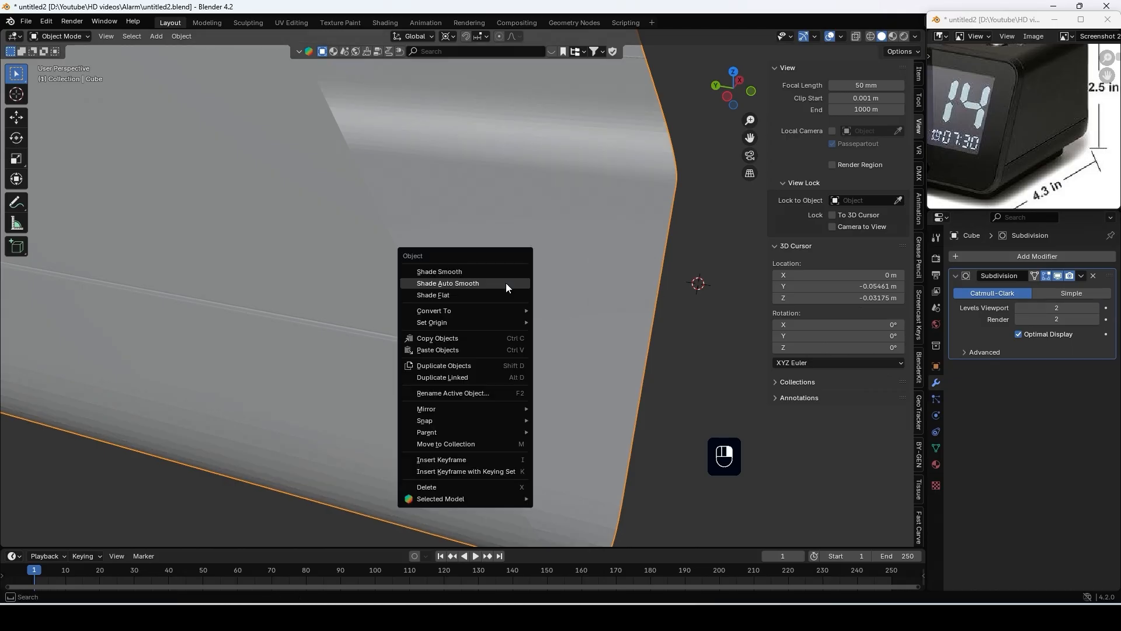
{"action": "left_click", "coordinate": [506, 282]}
{"action": "right_click", "coordinate": [531, 298]}
{"action": "left_click", "coordinate": [526, 283]}
{"action": "scroll", "coordinate": [577, 310], "scroll_direction": "down", "scroll_amount": 6}
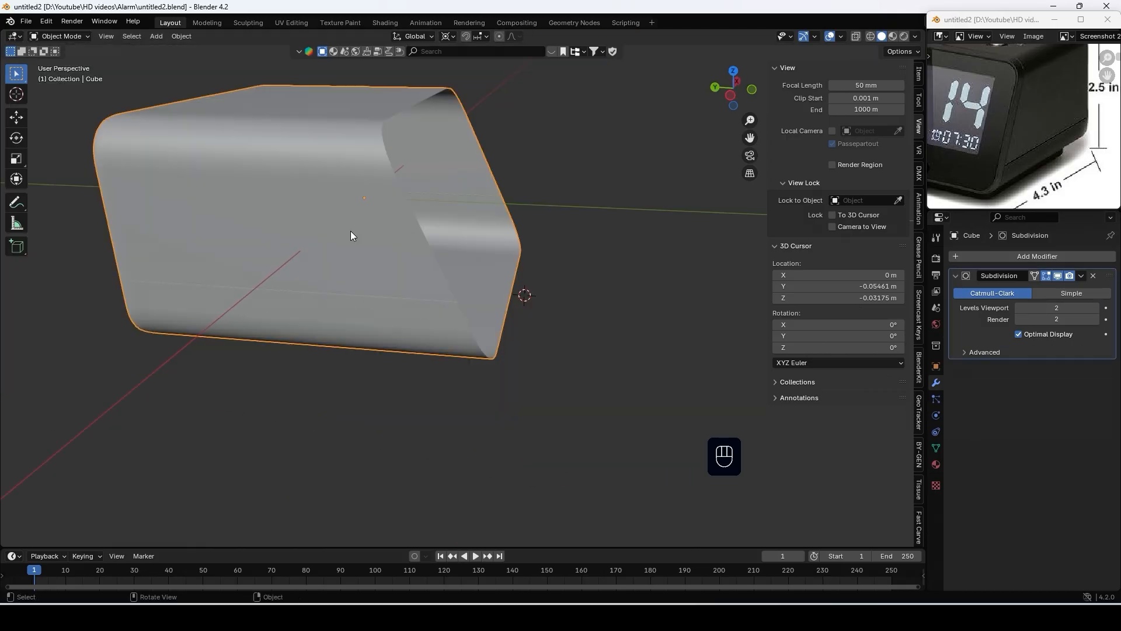
Turn off the Subdivision modifier's viewport display and shade the body flat for further mesh editing
{"action": "middle_click_drag", "start_coordinate": [345, 237], "coordinate": [555, 193]}
{"action": "left_click", "coordinate": [1060, 277]}
{"action": "middle_click_drag", "start_coordinate": [403, 143], "coordinate": [388, 138]}
{"action": "right_click", "coordinate": [388, 138]}
{"action": "left_click", "coordinate": [374, 161]}
{"action": "key", "text": "Tab"}
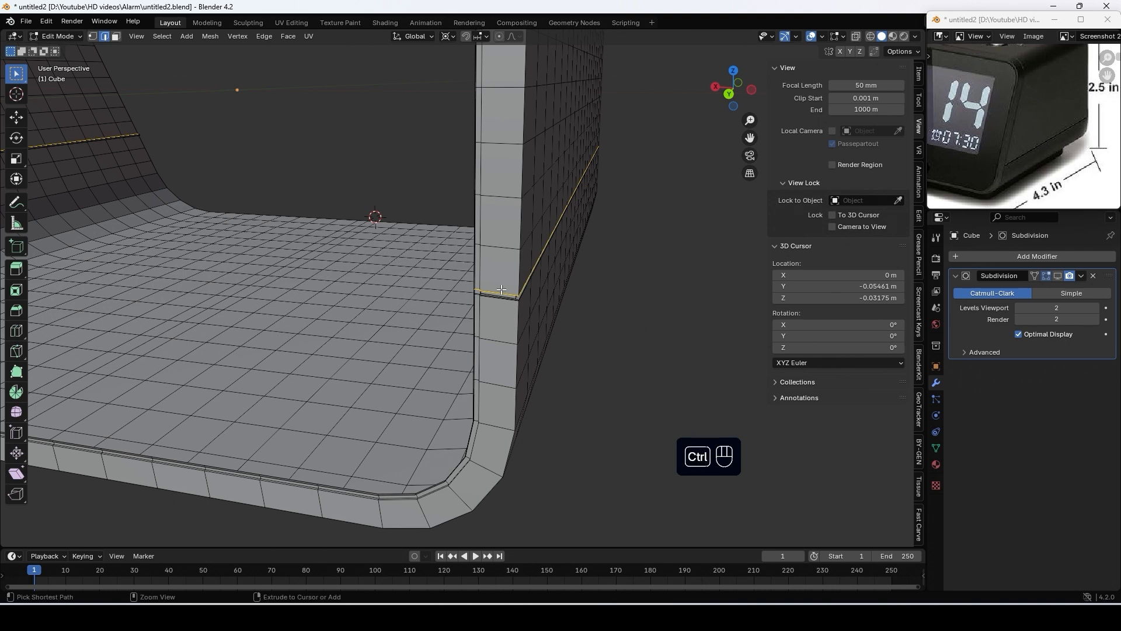
Add two support loops around the rear rim face, one near its outer edge and one near its inner edge
{"action": "key", "text": "ctrl+r"}
{"action": "left_click", "coordinate": [501, 289]}
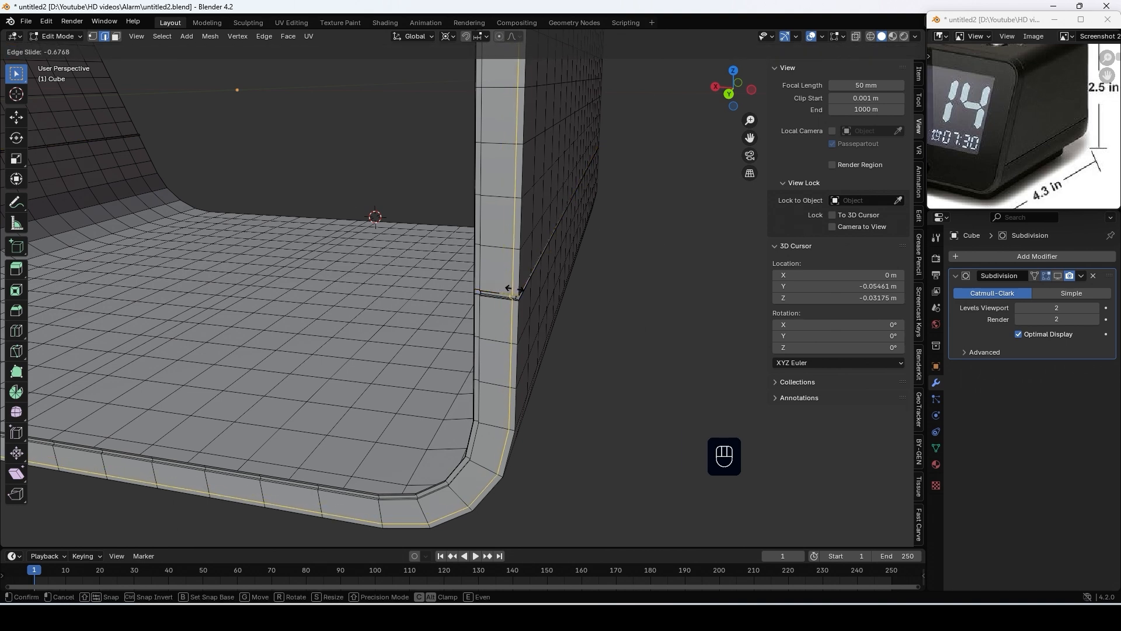
{"action": "left_click", "coordinate": [519, 289]}
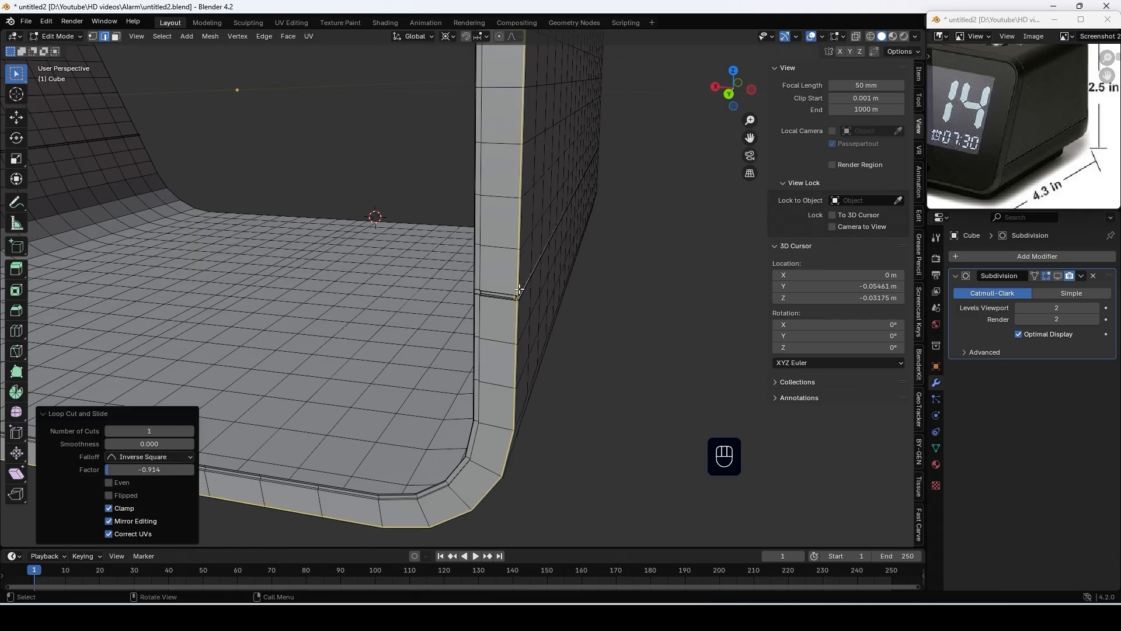
{"action": "key", "text": "ctrl"}
{"action": "key", "text": "ctrl+r"}
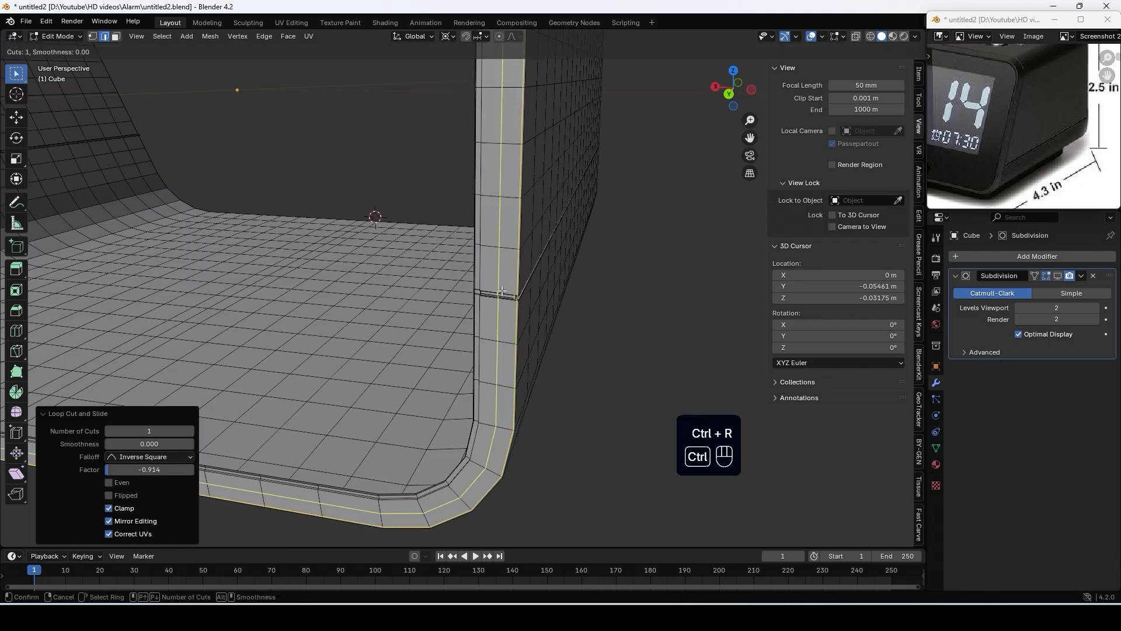
{"action": "left_click", "coordinate": [501, 291]}
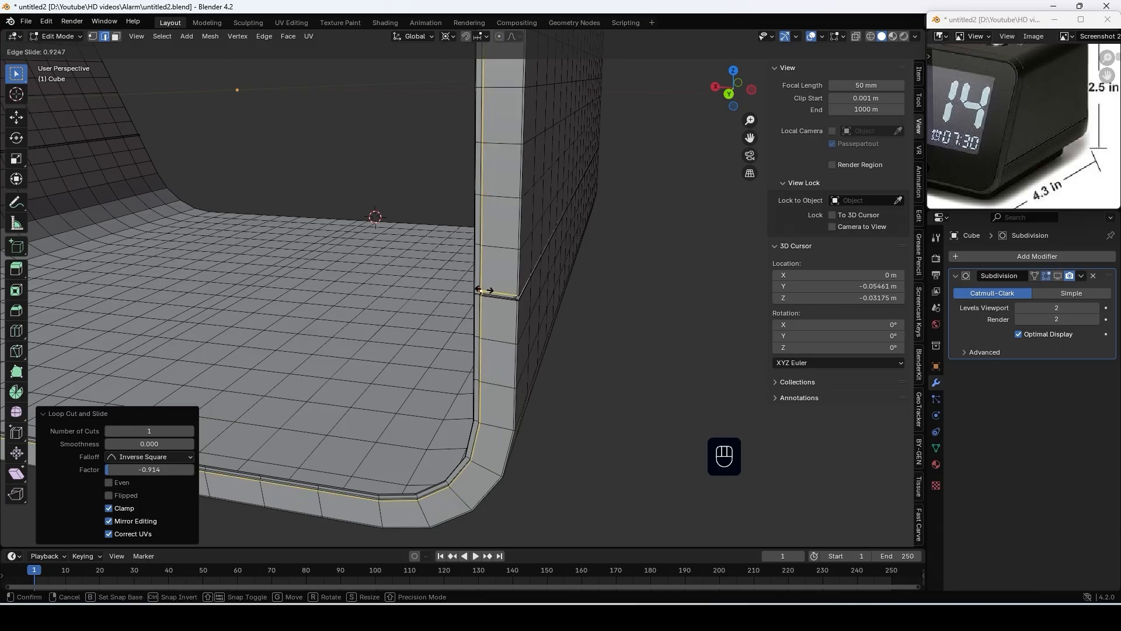
{"action": "left_click", "coordinate": [483, 290]}
Add a support loop around the body's outer side, slid close to the rear rim edge at a factor of about 0.97
{"action": "middle_click_drag", "start_coordinate": [513, 305], "coordinate": [483, 303]}
{"action": "scroll", "coordinate": [412, 311], "scroll_direction": "up", "scroll_amount": 5}
{"action": "scroll", "coordinate": [322, 303], "scroll_direction": "down", "scroll_amount": 4}
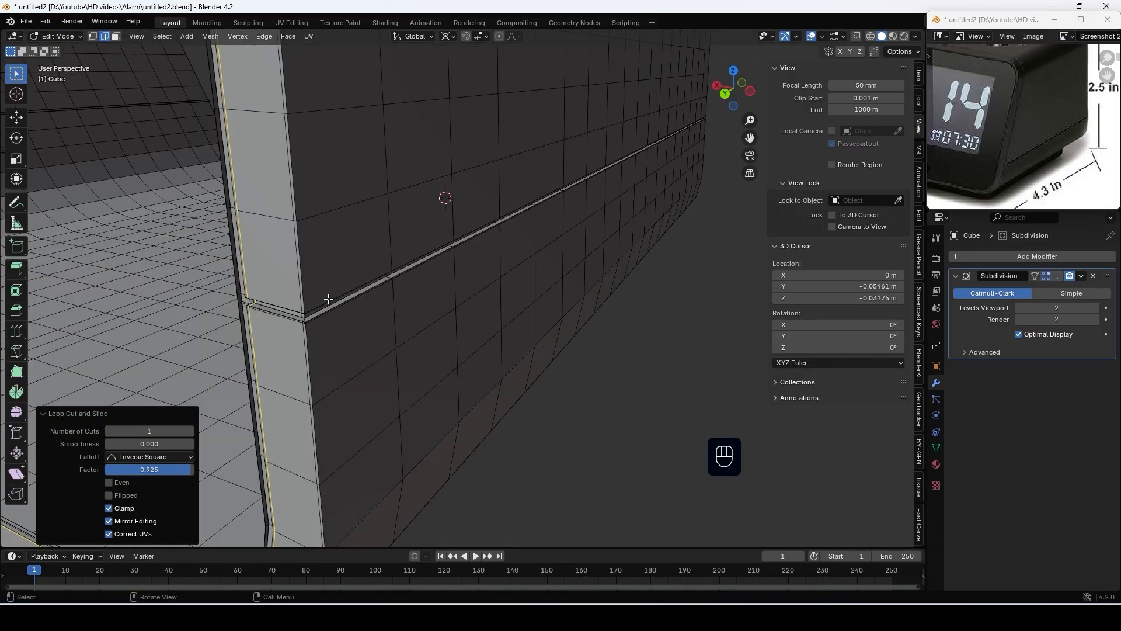
{"action": "key", "text": "ctrl+r"}
{"action": "left_click", "coordinate": [326, 301]}
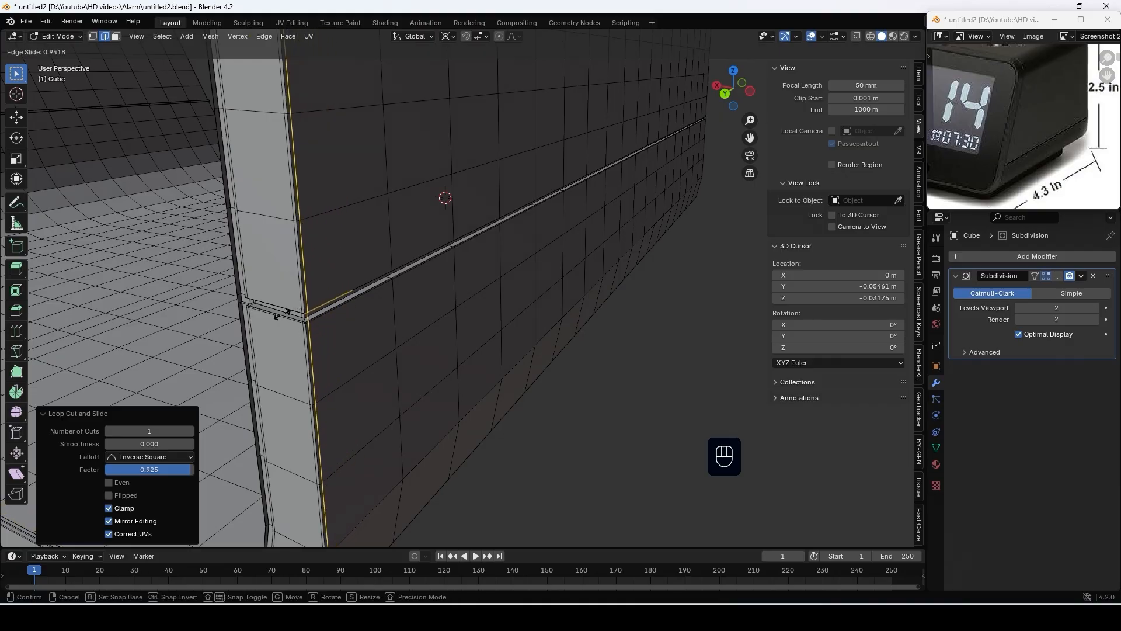
{"action": "key", "text": "shift"}
{"action": "left_click", "coordinate": [284, 314]}
Add a centered loop cut on the thin wall of the rear rim's channel and bevel it by about 0.000077 m
{"action": "middle_click_drag", "start_coordinate": [284, 314], "coordinate": [421, 357]}
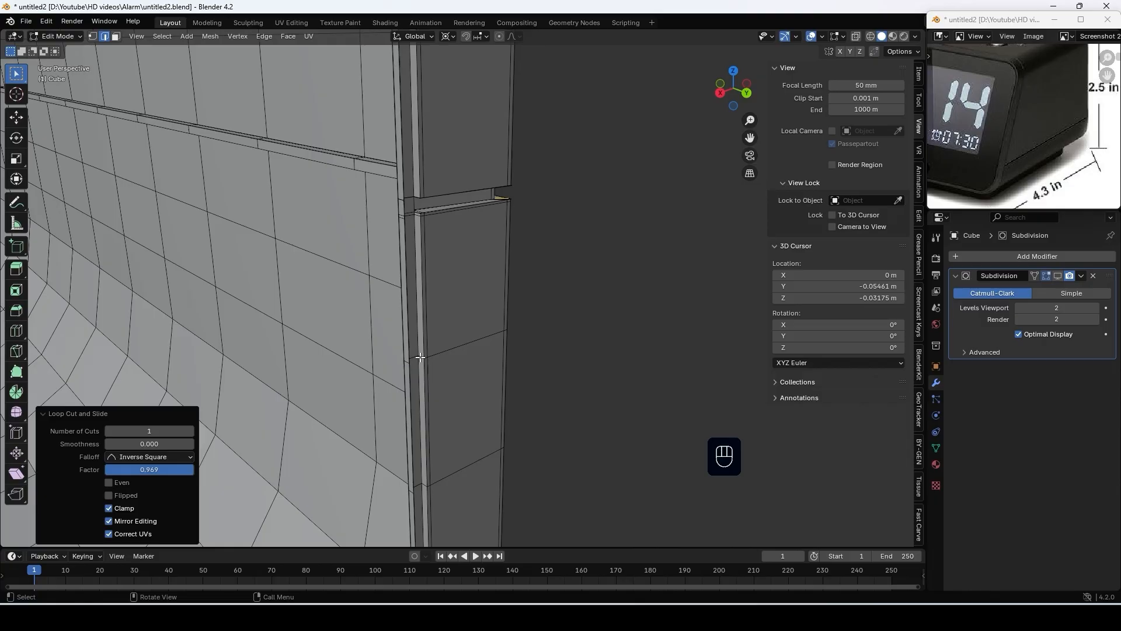
{"action": "key", "text": "ctrl+r"}
{"action": "left_click", "coordinate": [420, 357]}
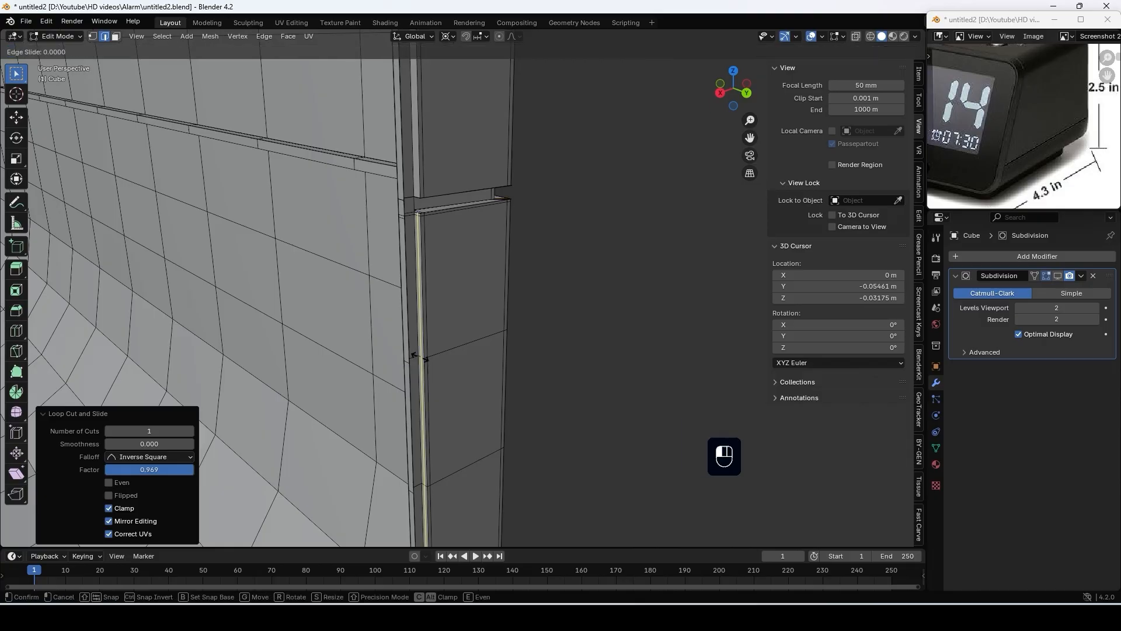
{"action": "left_click", "coordinate": [413, 355]}
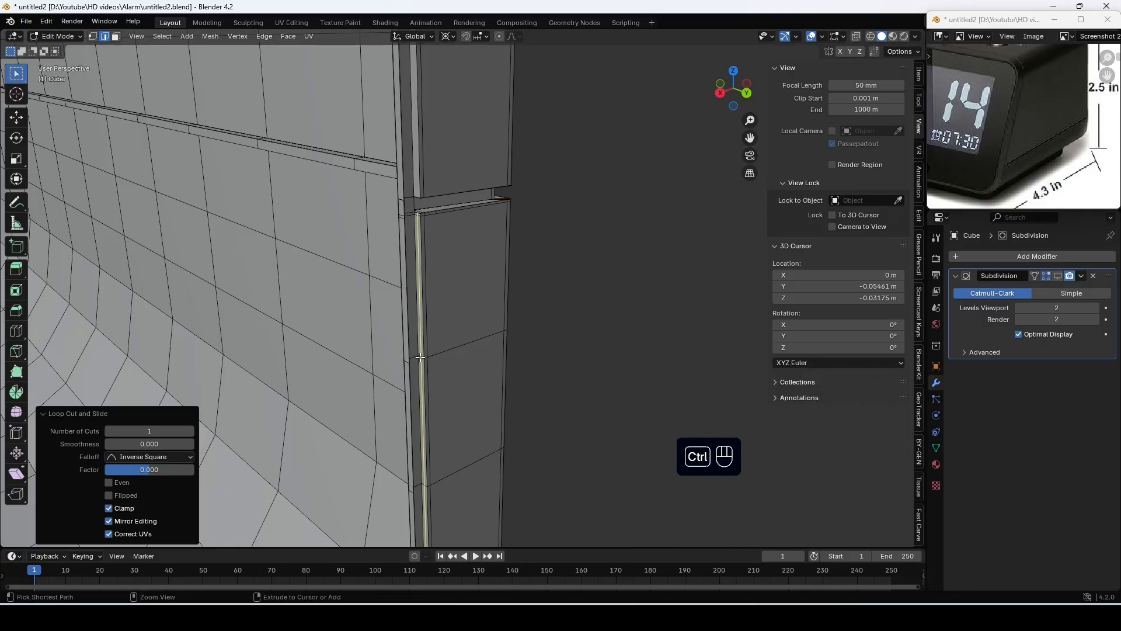
{"action": "key", "text": "ctrl+b"}
{"action": "key", "text": "shift"}
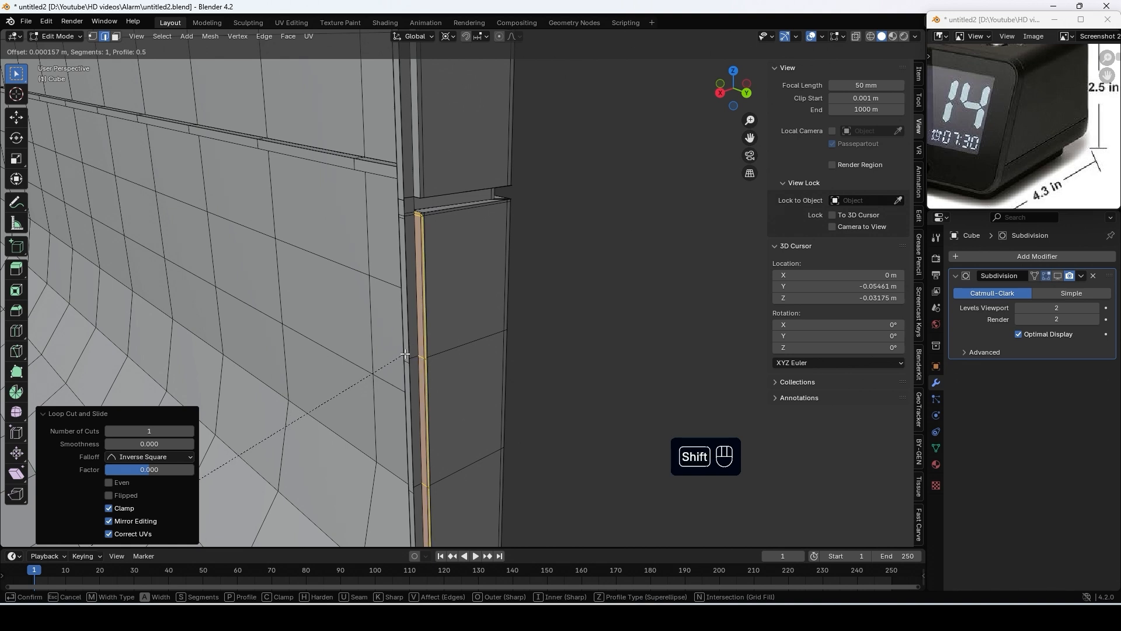
{"action": "left_click", "coordinate": [428, 337]}
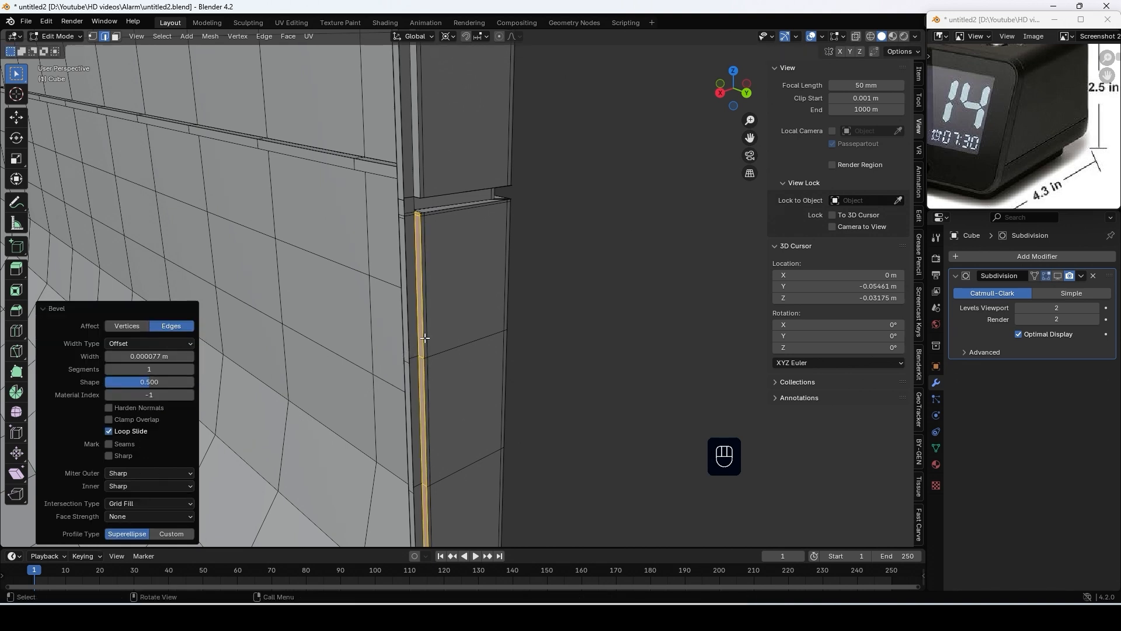
Turn the Subdivision modifier's viewport display back on in Object Mode and shade the body smooth
{"action": "key", "text": "Tab"}
{"action": "middle_click_drag", "start_coordinate": [443, 341], "coordinate": [357, 339]}
{"action": "left_click", "coordinate": [1058, 276]}
{"action": "middle_click_drag", "start_coordinate": [439, 236], "coordinate": [398, 334], "text": "shift"}
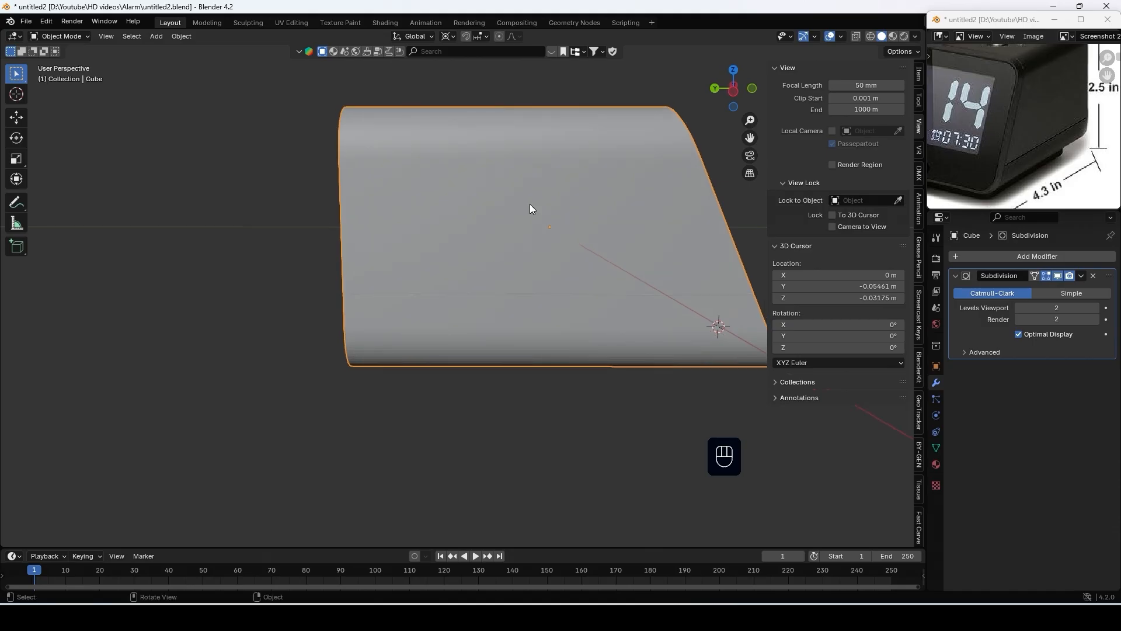
{"action": "right_click", "coordinate": [531, 165]}
{"action": "left_click", "coordinate": [508, 141]}
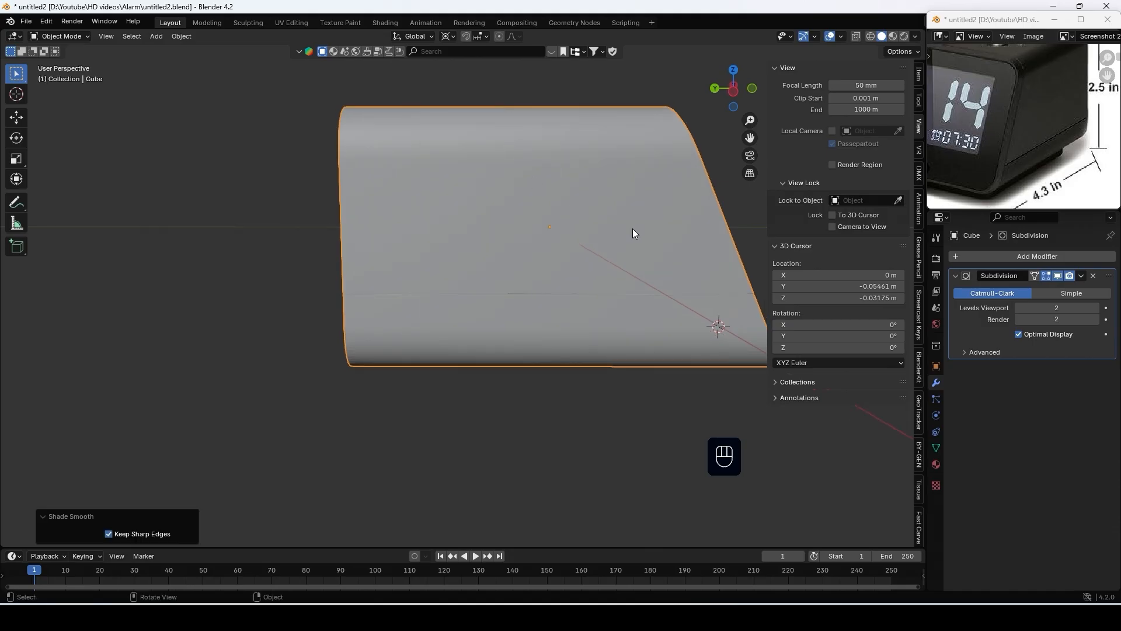
Save the file and bring up the reference image's rotary button area alongside the body's top surface
{"action": "middle_click_drag", "start_coordinate": [623, 245], "coordinate": [396, 308]}
{"action": "key", "text": "ctrl+s"}
{"action": "scroll", "coordinate": [992, 141], "scroll_direction": "down", "scroll_amount": 4}
{"action": "scroll", "coordinate": [1039, 141], "scroll_direction": "up", "scroll_amount": 6}
{"action": "scroll", "coordinate": [1039, 140], "scroll_direction": "up", "scroll_amount": 2}
{"action": "middle_click_drag", "start_coordinate": [553, 131], "coordinate": [485, 285]}
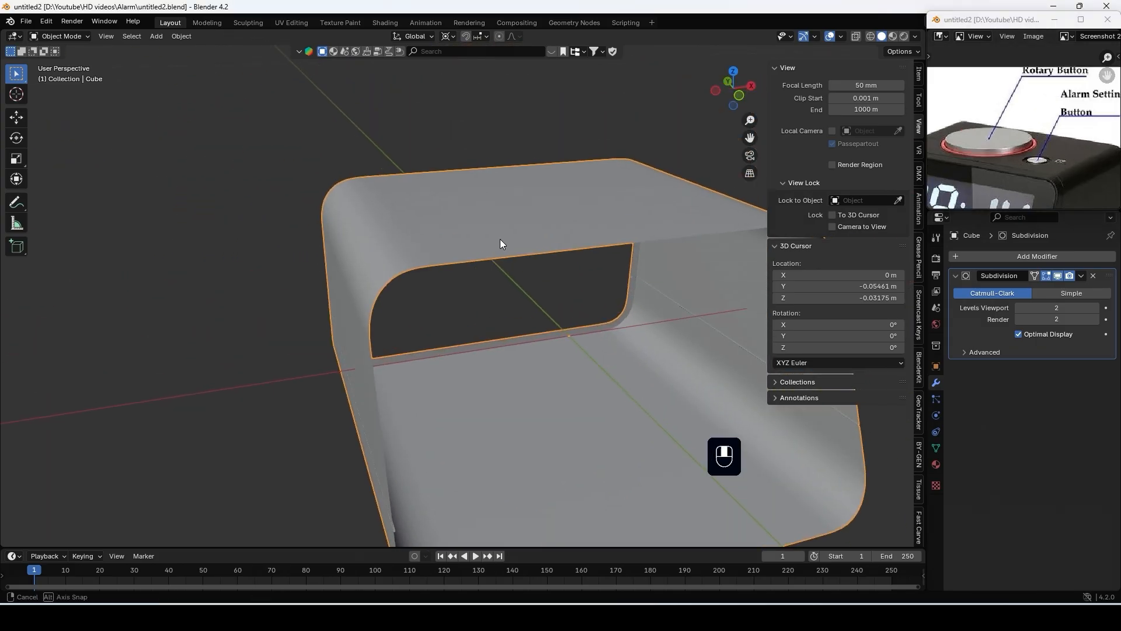
Select a rectangular block of faces in the middle of the body's top surface and reshape it into a circle with LoopTools
{"action": "middle_click_drag", "start_coordinate": [500, 239], "coordinate": [500, 242]}
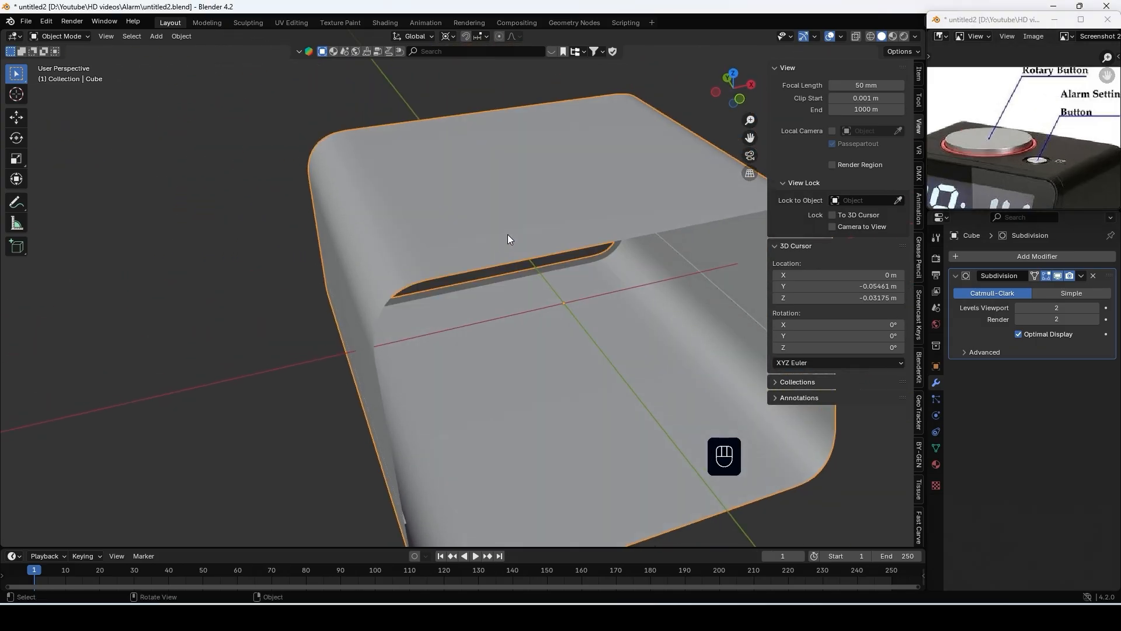
{"action": "key", "text": "Tab"}
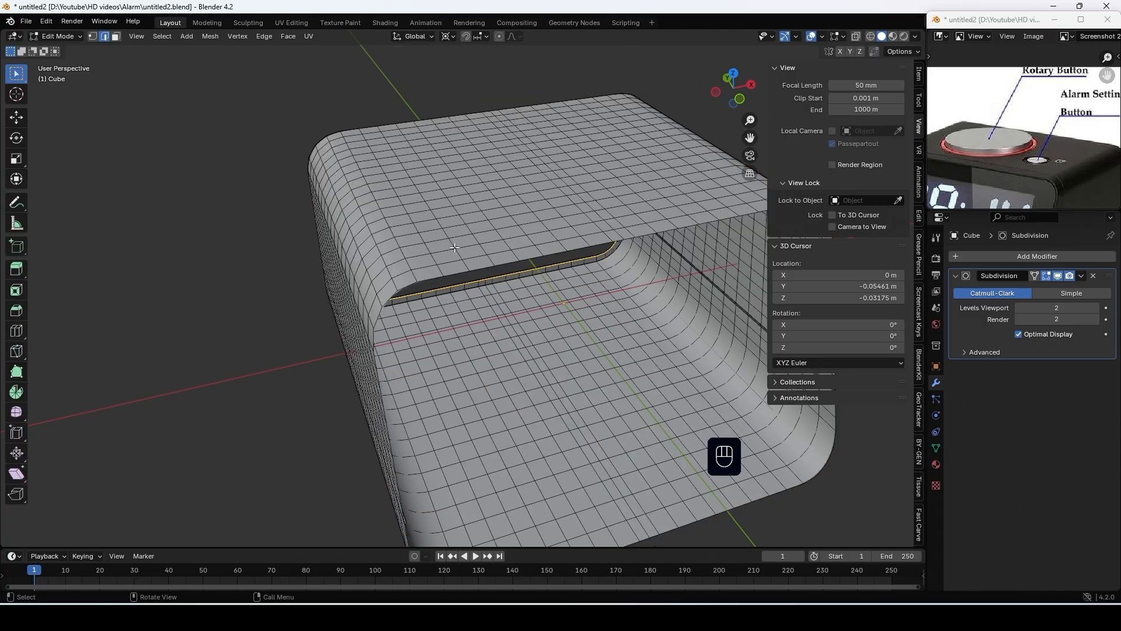
{"action": "key", "text": "3"}
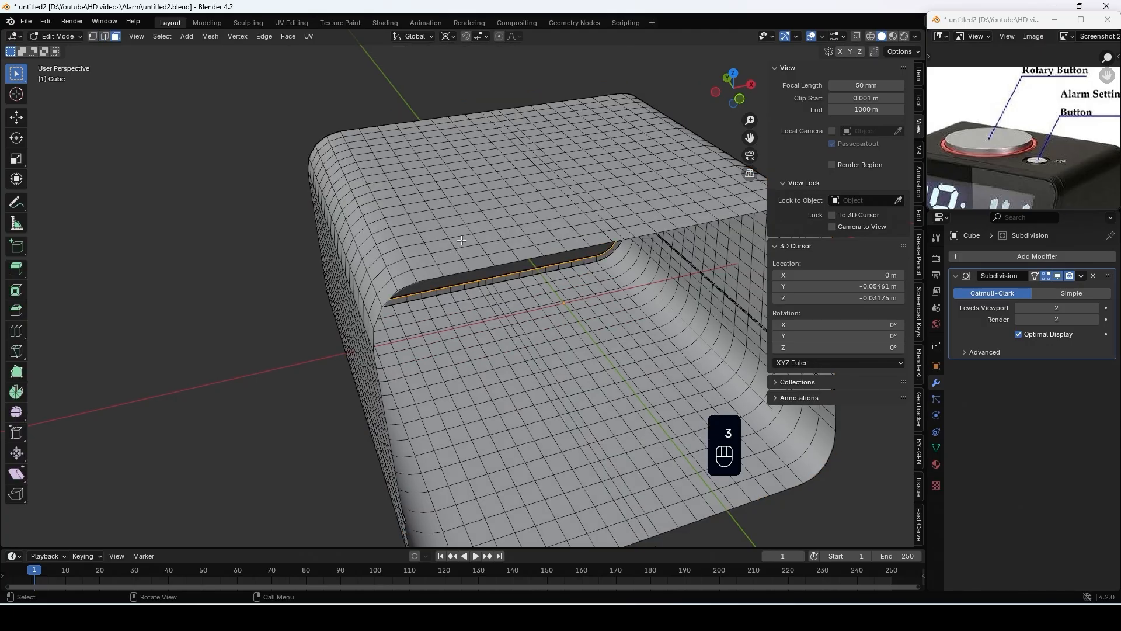
{"action": "left_click", "coordinate": [465, 242]}
{"action": "left_click", "coordinate": [559, 137], "text": "ctrl+shift"}
{"action": "middle_click_drag", "start_coordinate": [538, 160], "coordinate": [358, 297]}
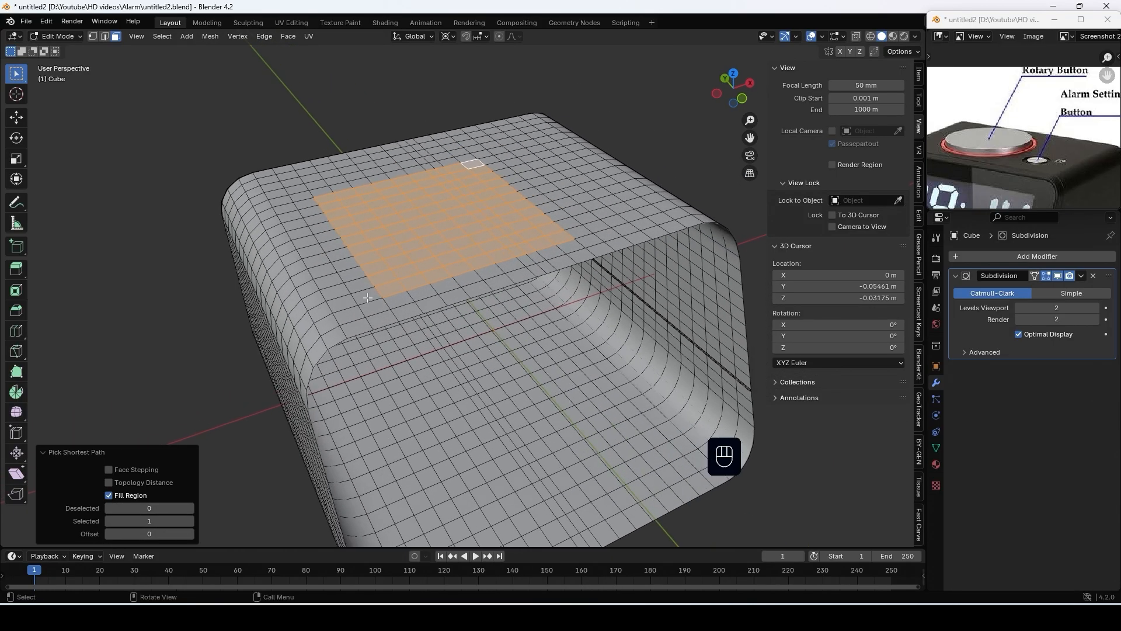
{"action": "left_click", "coordinate": [357, 298]}
{"action": "left_click", "coordinate": [465, 158], "text": "ctrl+shift"}
{"action": "right_click", "coordinate": [433, 184]}
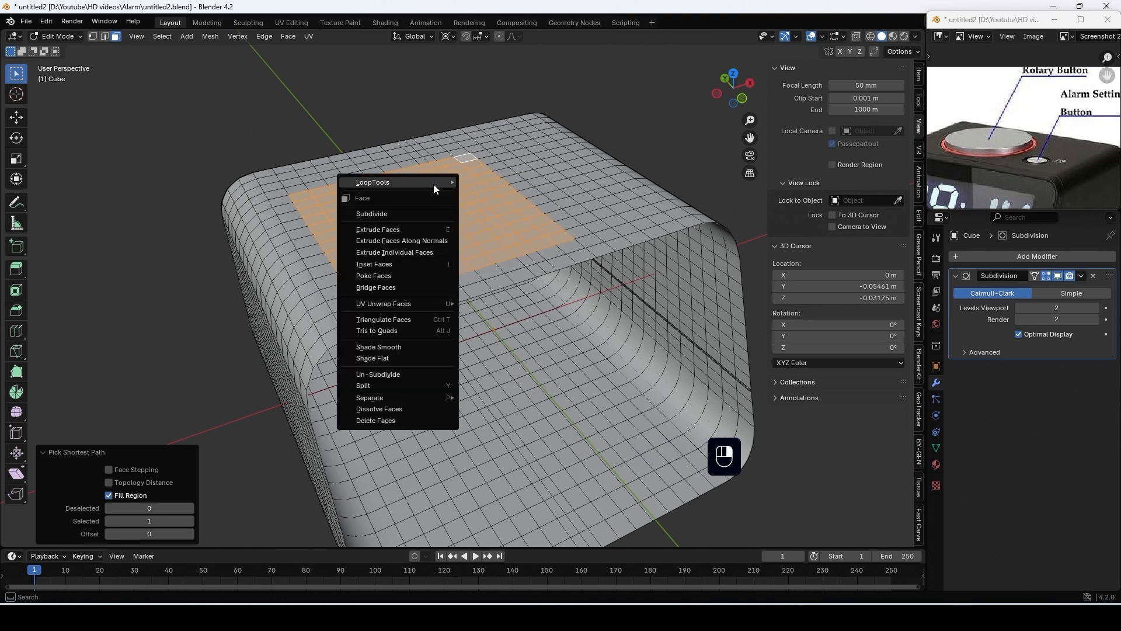
{"action": "mouse_move", "coordinate": [433, 184]}
{"action": "left_click", "coordinate": [500, 193]}
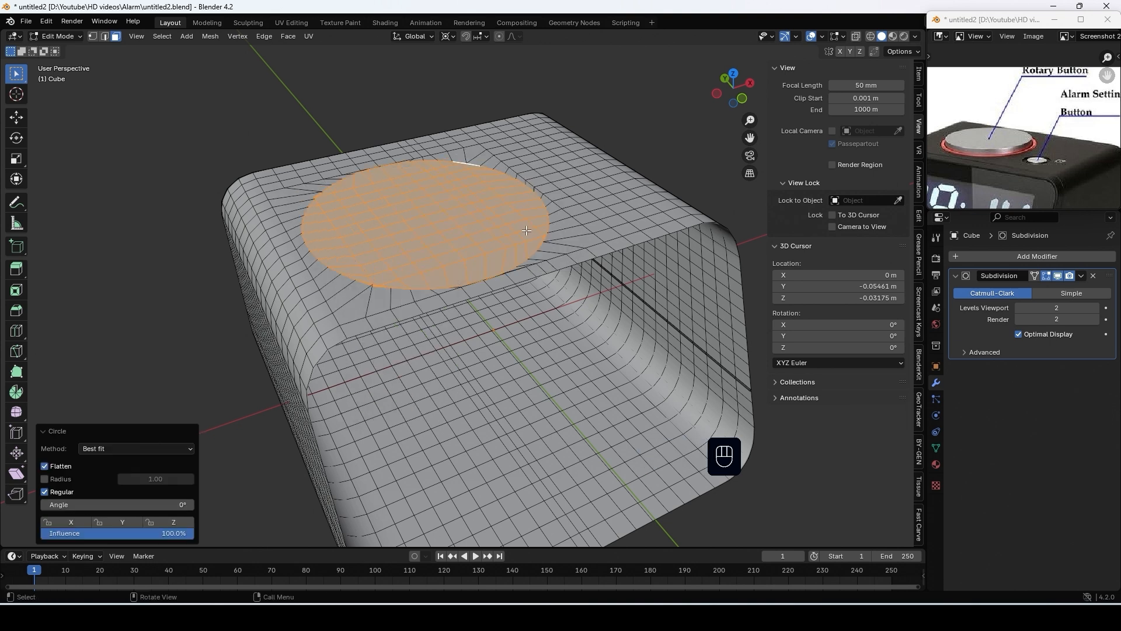
Change the transform pivot so the circular selection scales about its own center, and scale it to about 0.896
{"action": "left_click", "coordinate": [450, 36]}
{"action": "left_click", "coordinate": [474, 104]}
{"action": "key", "text": "s"}
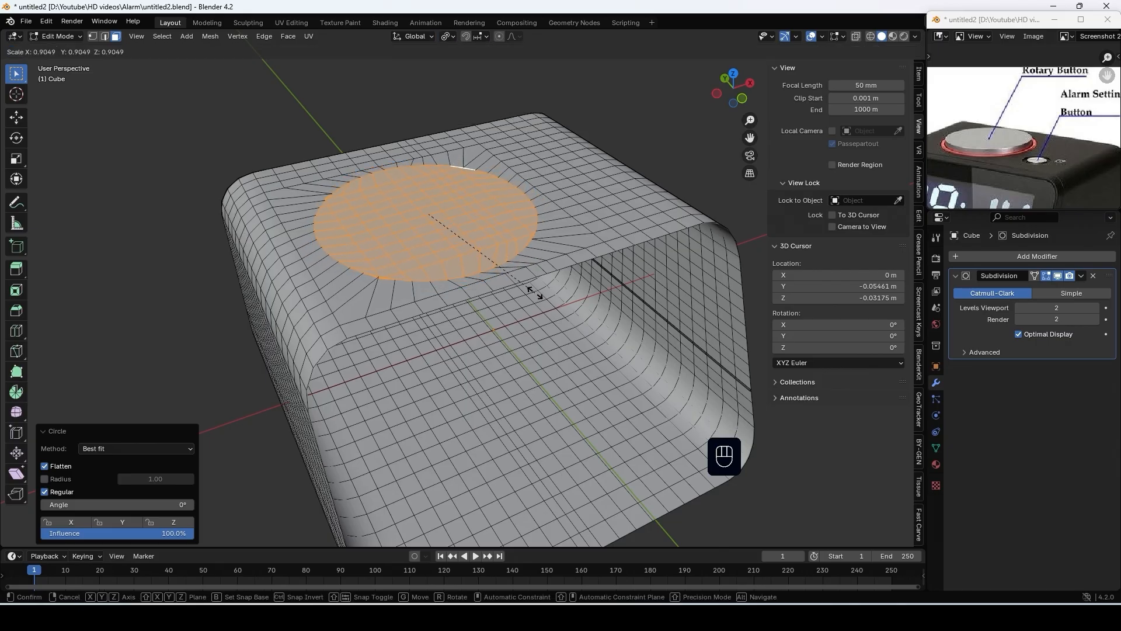
{"action": "left_click", "coordinate": [533, 292]}
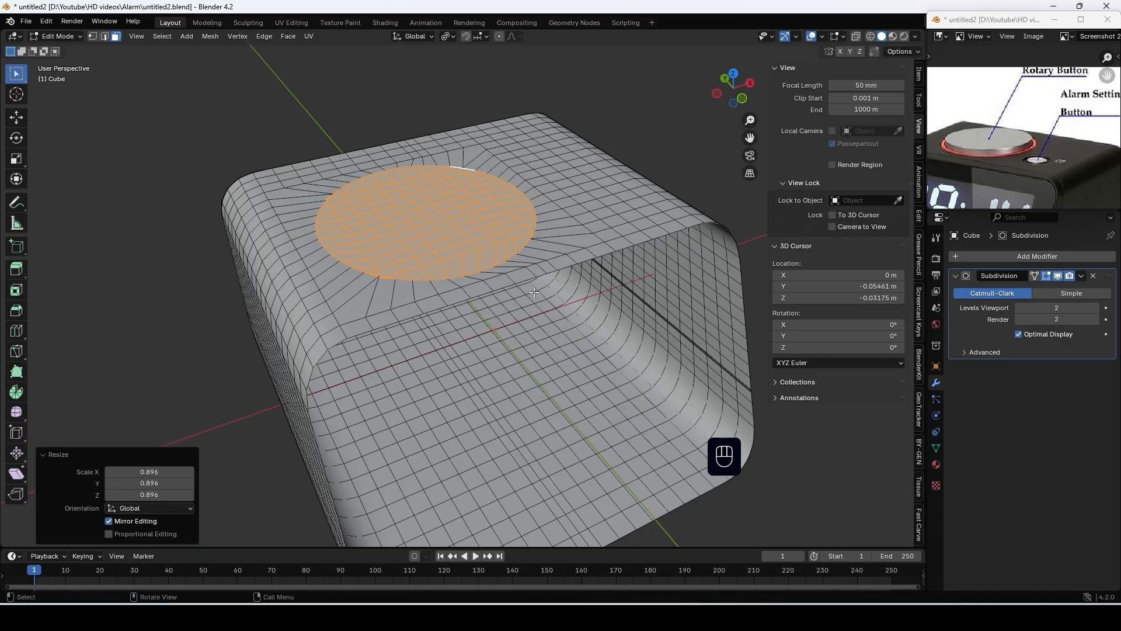
Extrude the circular faces about 0.000617 m down into the body's top surface
{"action": "middle_click_drag", "start_coordinate": [533, 292], "coordinate": [542, 286]}
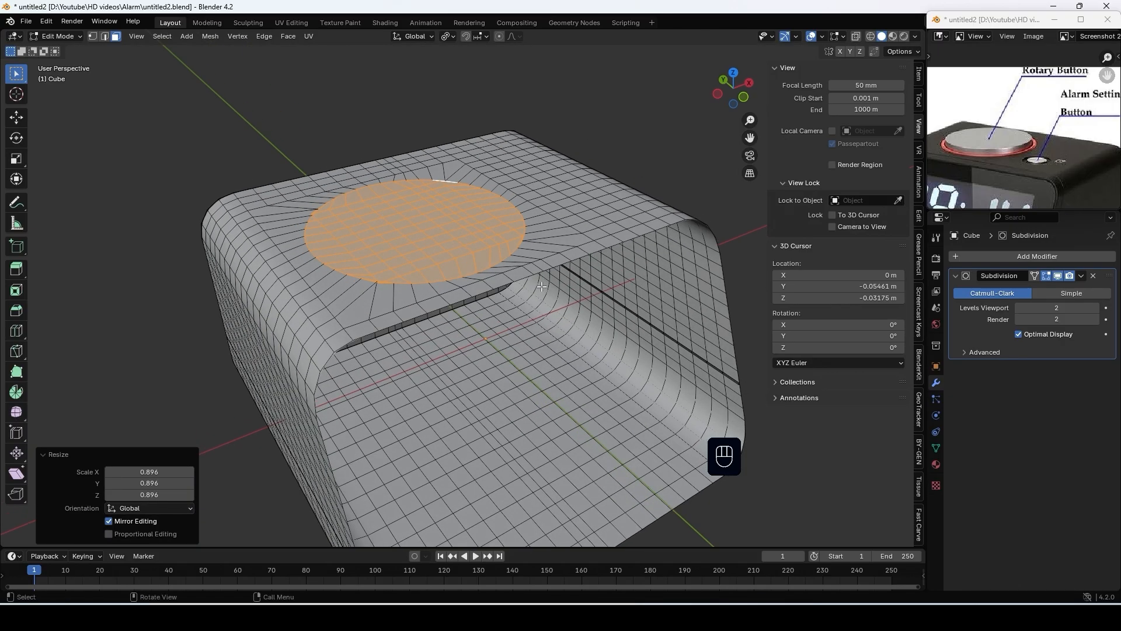
{"action": "key", "text": "e"}
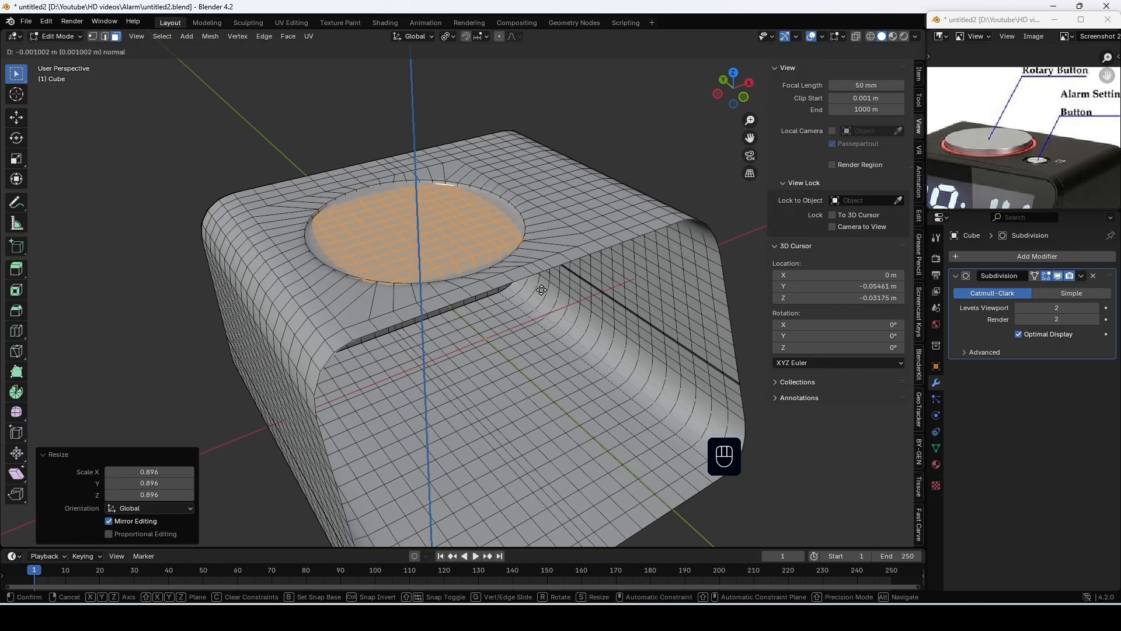
{"action": "key", "text": "shift"}
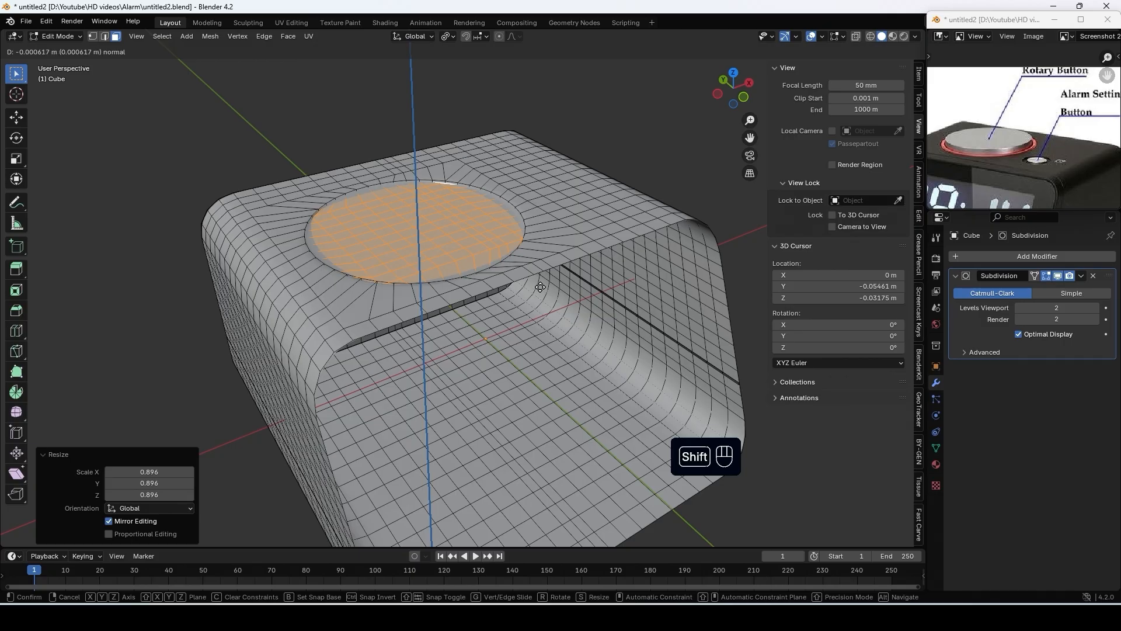
{"action": "left_click", "coordinate": [541, 288]}
Turn off the Subdivision modifier's viewport display, shade the body flat in Object Mode, and return to Edit Mode
{"action": "left_click", "coordinate": [1058, 275]}
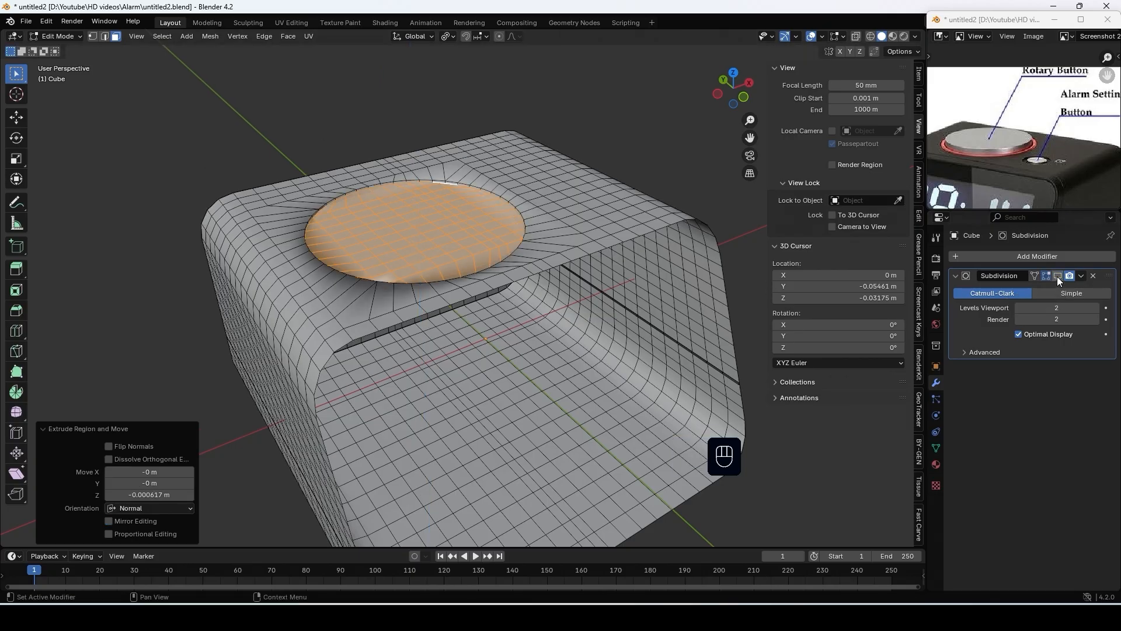
{"action": "key", "text": "Tab"}
{"action": "right_click", "coordinate": [549, 191]}
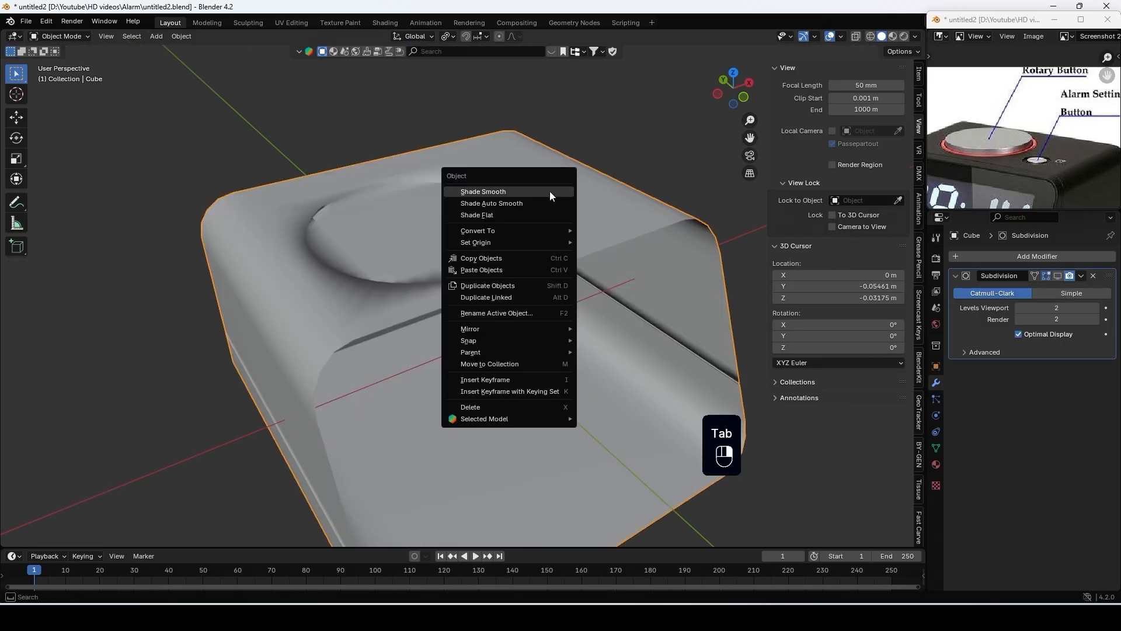
{"action": "left_click", "coordinate": [526, 219]}
{"action": "key", "text": "Tab"}
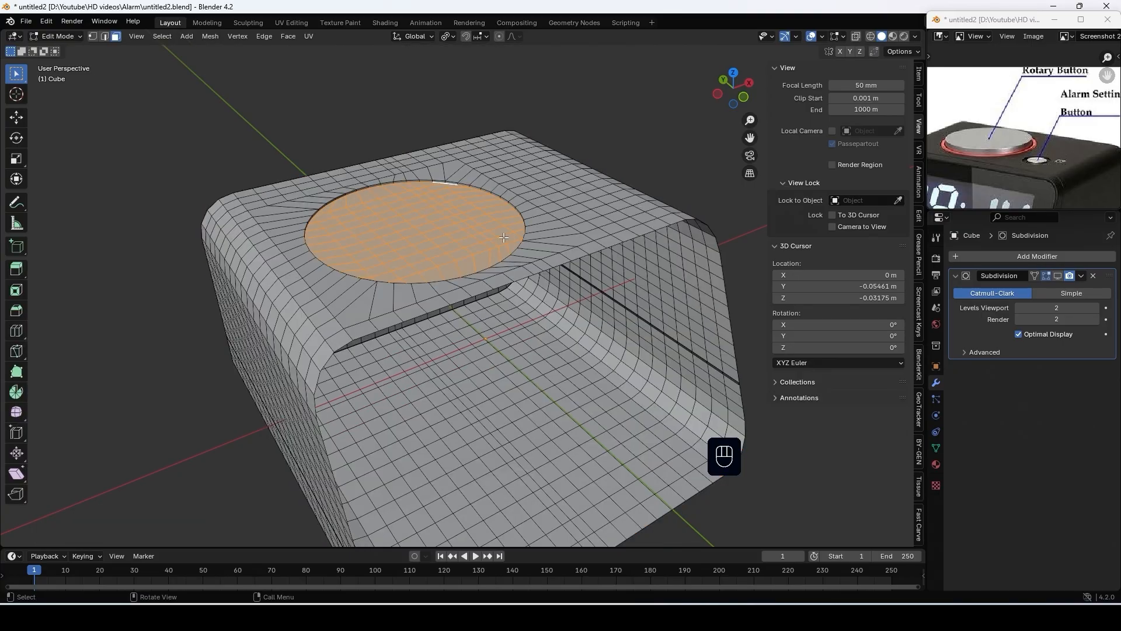
Delete the recessed circular faces and fill the hole's lower edge loop with one single face
{"action": "key", "text": "Delete"}
{"action": "left_click", "coordinate": [503, 237]}
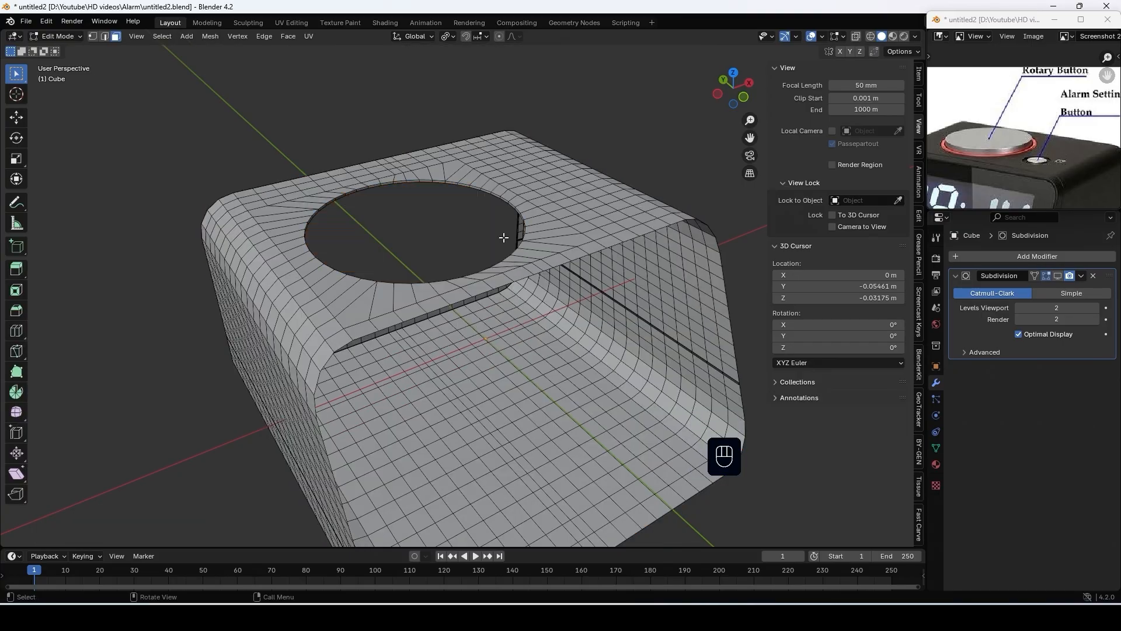
{"action": "key", "text": "2"}
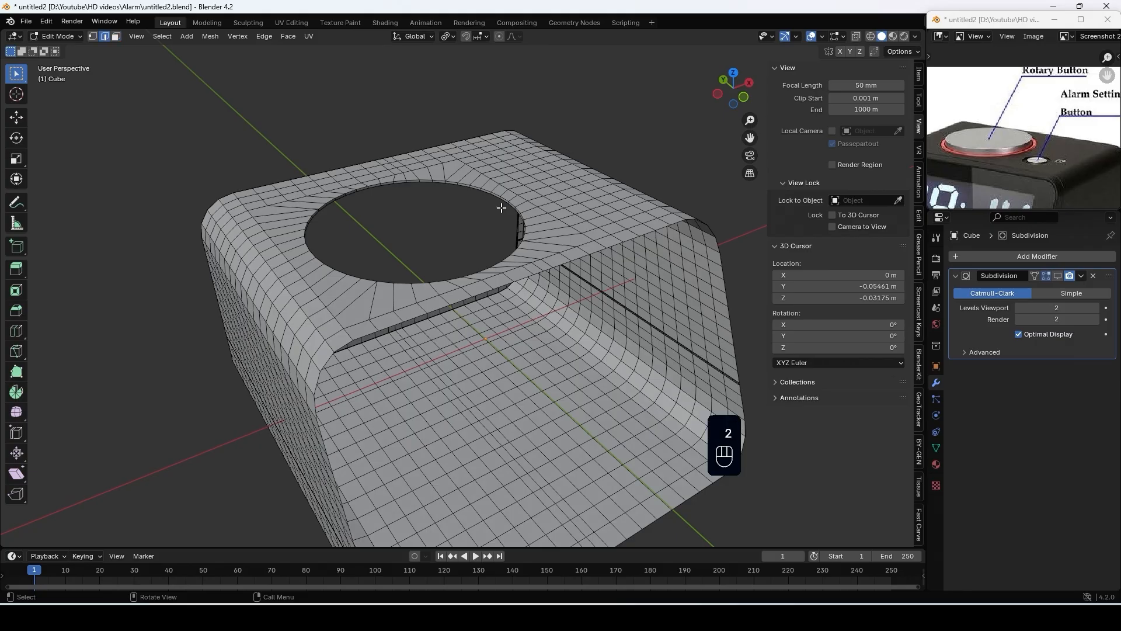
{"action": "left_click", "coordinate": [502, 201], "text": "alt"}
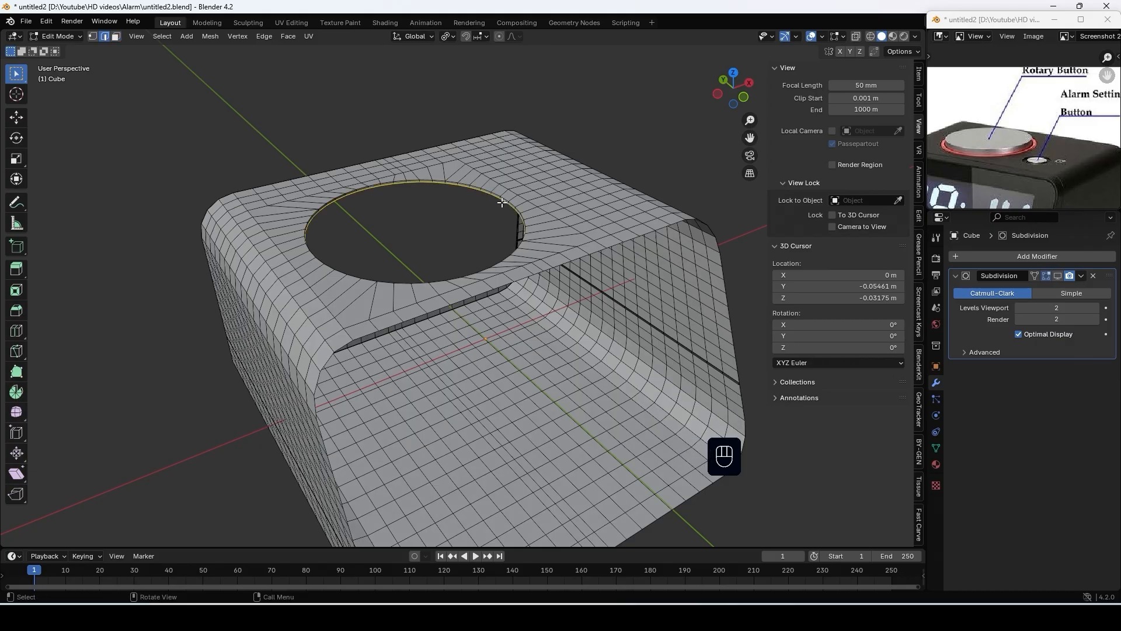
{"action": "key", "text": "f"}
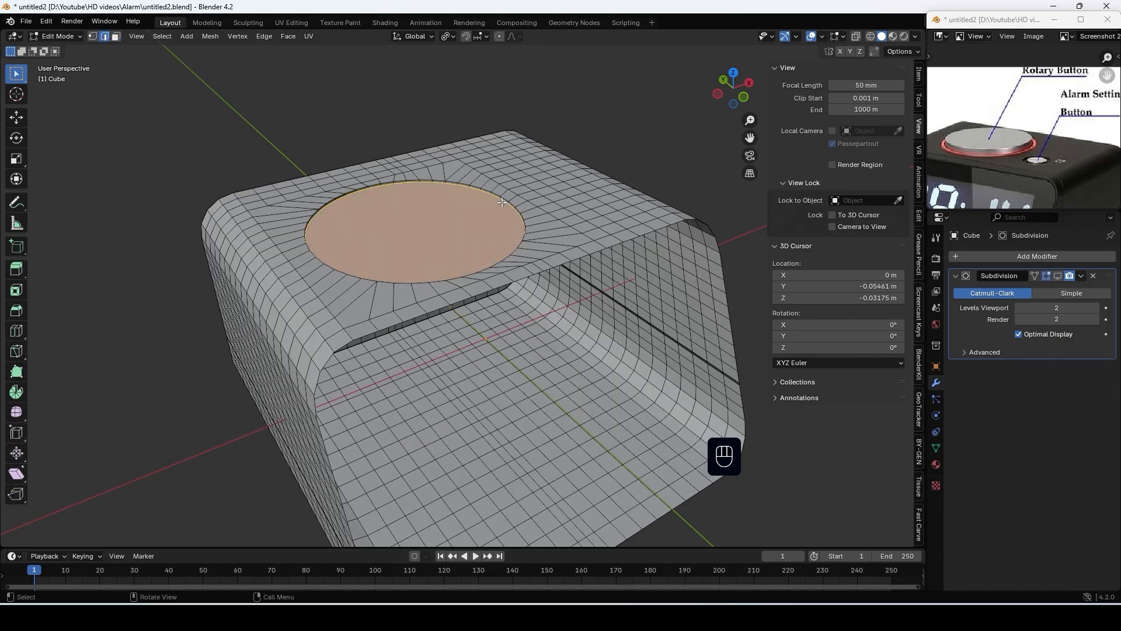
Inset the new circular face by about 0.001338 m and extrude it about 0.004193 m down into the body
{"action": "key", "text": "i"}
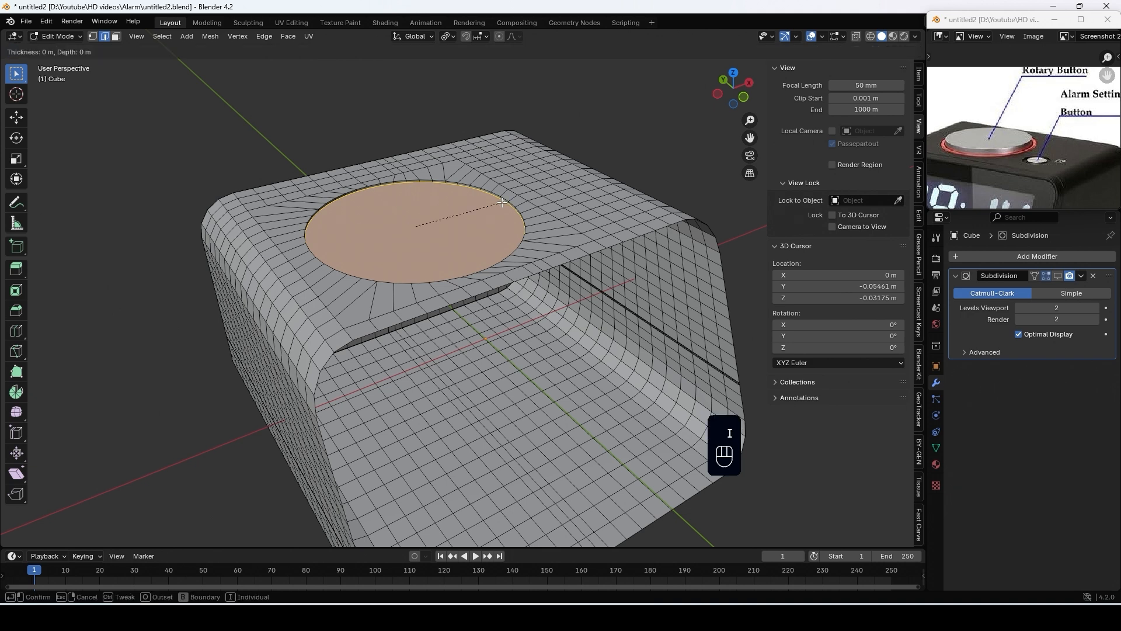
{"action": "left_click", "coordinate": [496, 204]}
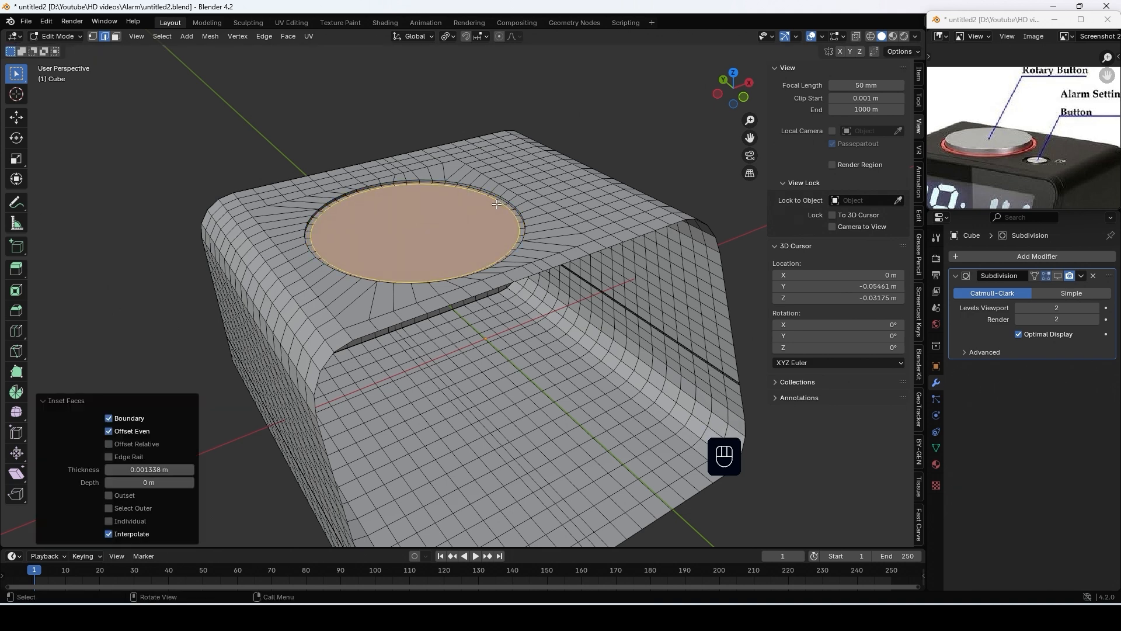
{"action": "key", "text": "e"}
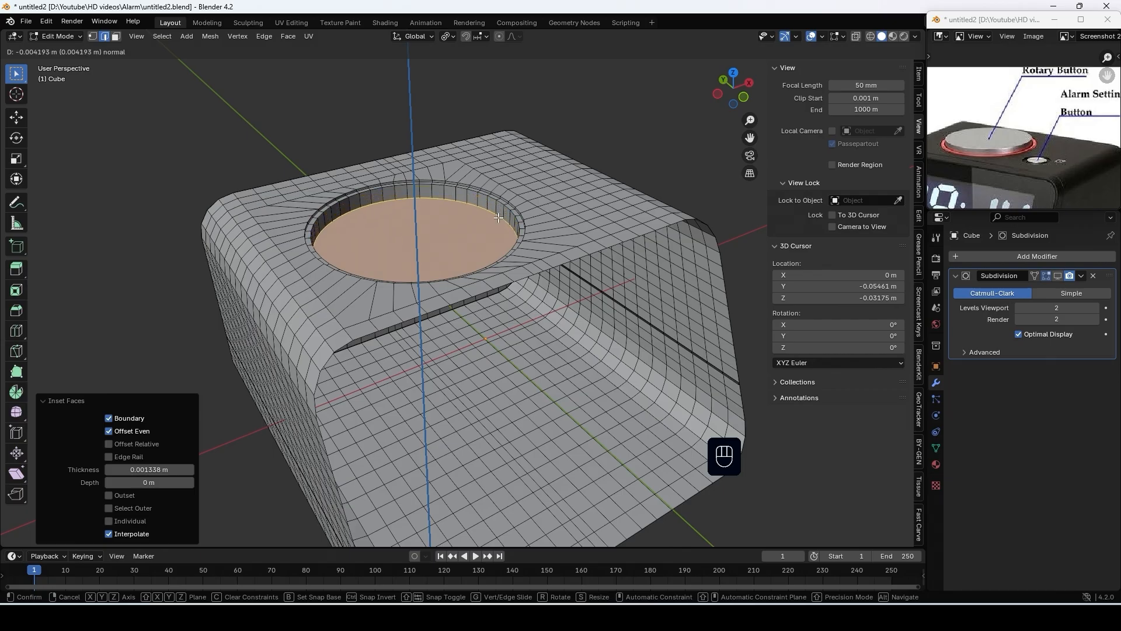
{"action": "left_click", "coordinate": [499, 218]}
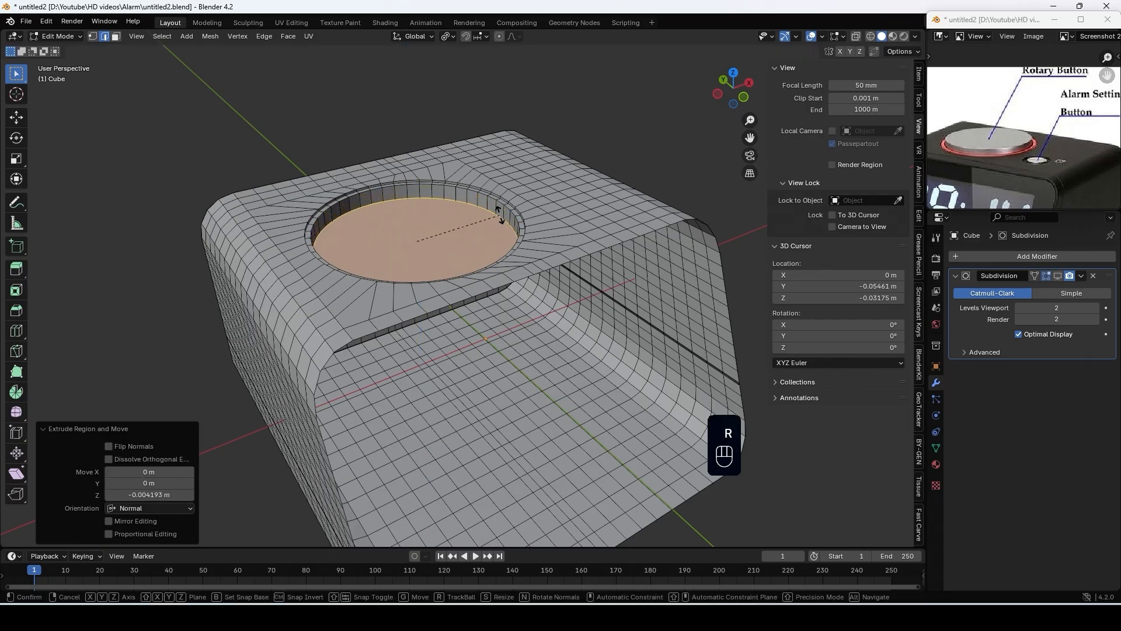
{"action": "key", "text": "Escape"}
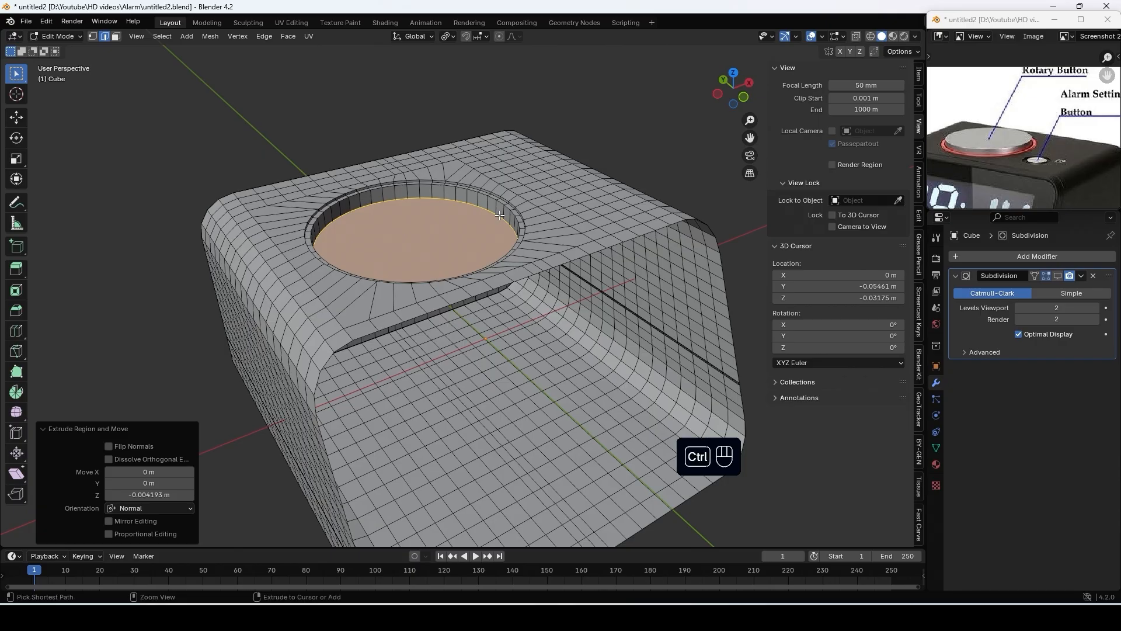
Add a centered loop cut around the deep inner wall of the circular recess and bevel it into two support loops
{"action": "key", "text": "ctrl+r"}
{"action": "left_click", "coordinate": [494, 207]}
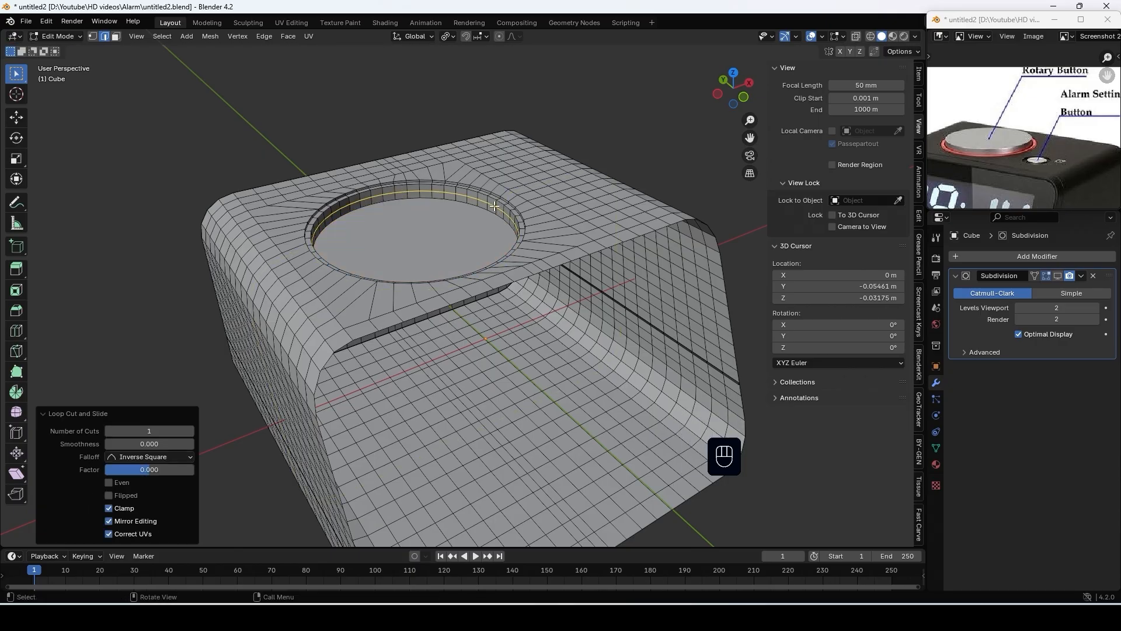
{"action": "key", "text": "ctrl+b"}
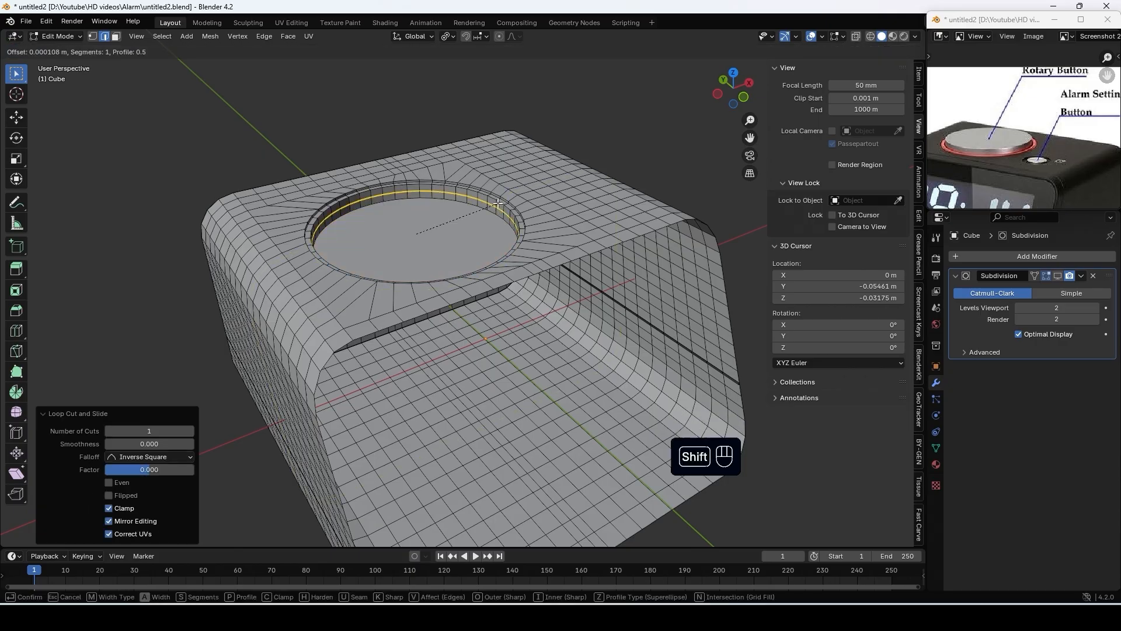
{"action": "left_click", "coordinate": [551, 156]}
Add a centered loop cut on the flat inset ring of the recess and bevel it by about 0.000459 m
{"action": "scroll", "coordinate": [525, 193], "scroll_direction": "up", "scroll_amount": 3}
{"action": "middle_click_drag", "start_coordinate": [526, 192], "coordinate": [524, 213], "text": "shift"}
{"action": "scroll", "coordinate": [524, 214], "scroll_direction": "up", "scroll_amount": 1}
{"action": "key", "text": "ctrl+z"}
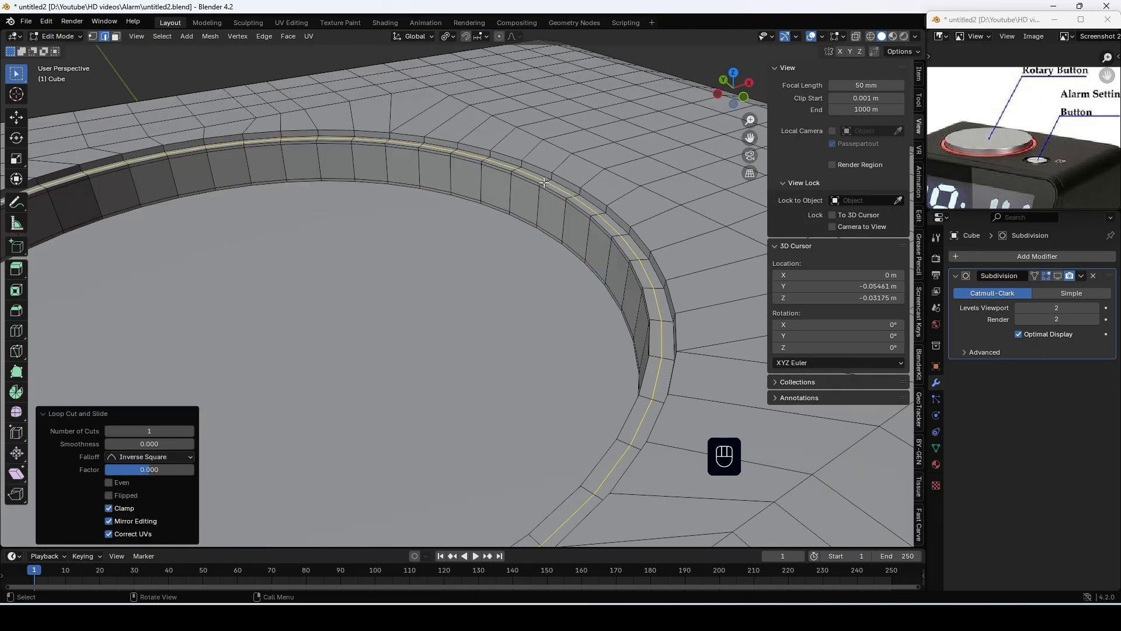
{"action": "key", "text": "ctrl+b"}
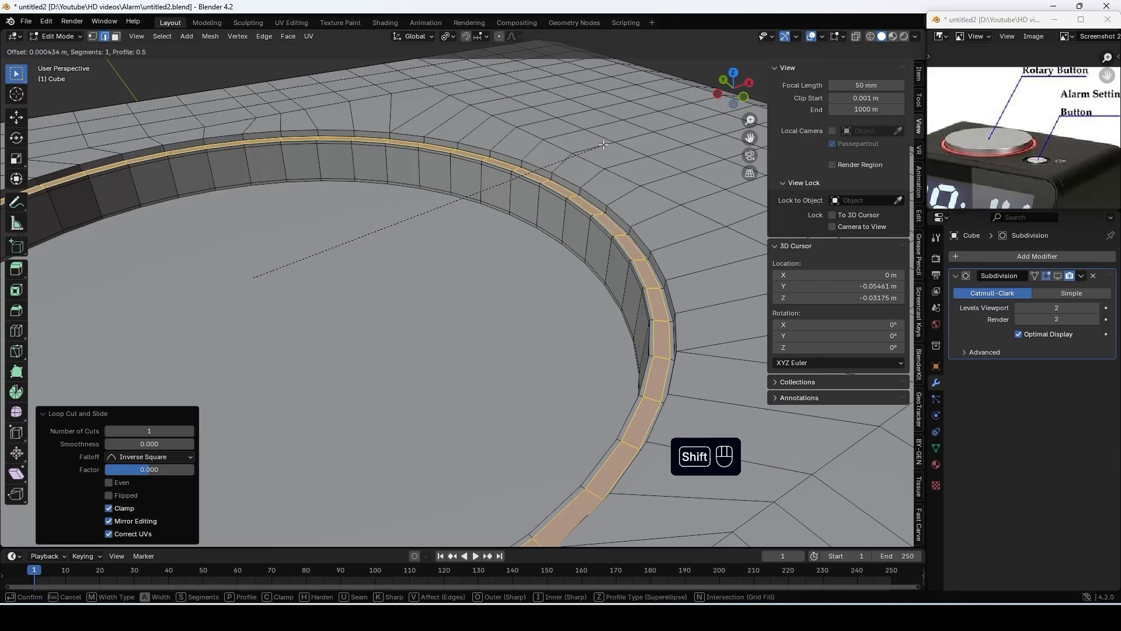
{"action": "left_click", "coordinate": [570, 169]}
Add a centered loop cut on the short outer wall of the recess and bevel it into support loops
{"action": "key", "text": "ctrl+z"}
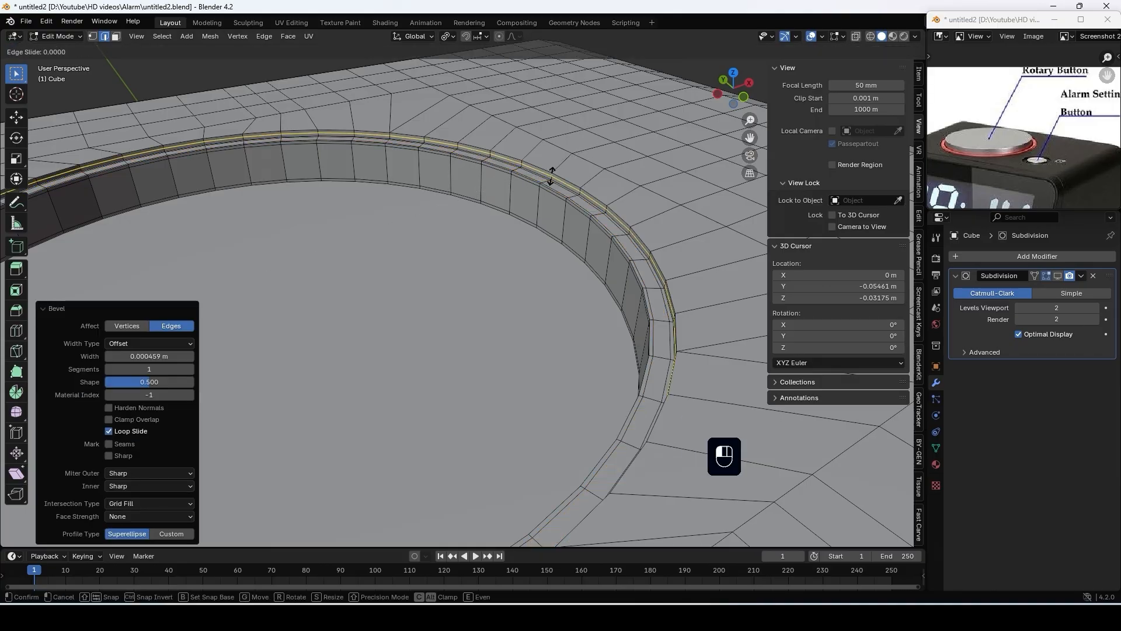
{"action": "key", "text": "ctrl+b"}
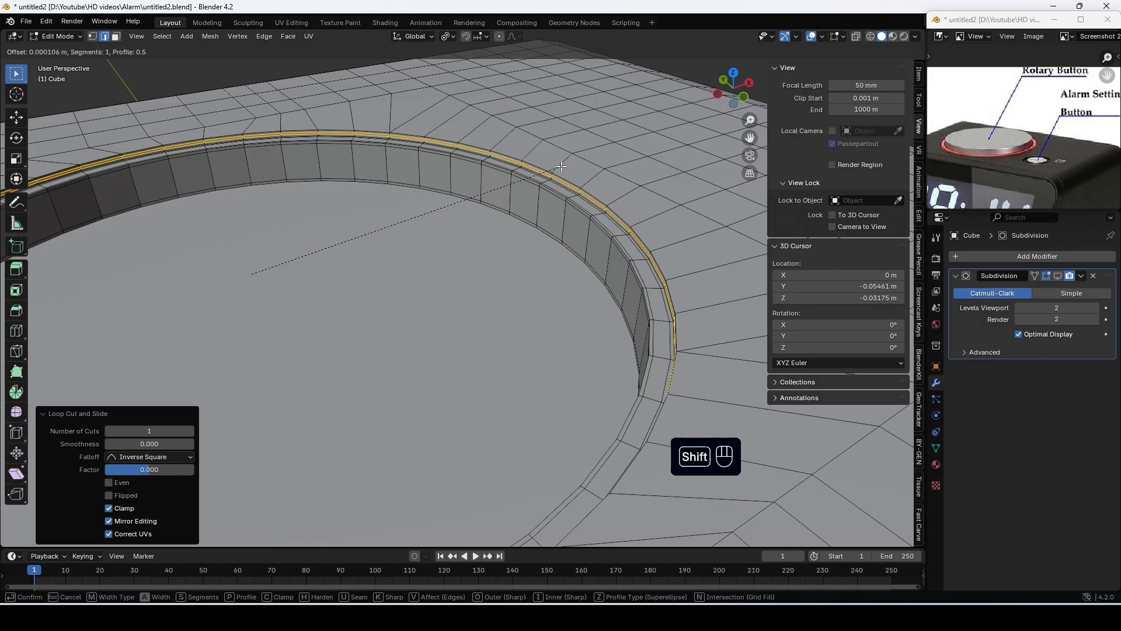
{"action": "left_click", "coordinate": [482, 267]}
Select the circular floor face of the recess and separate it into its own object
{"action": "key", "text": "3"}
{"action": "left_click", "coordinate": [483, 264]}
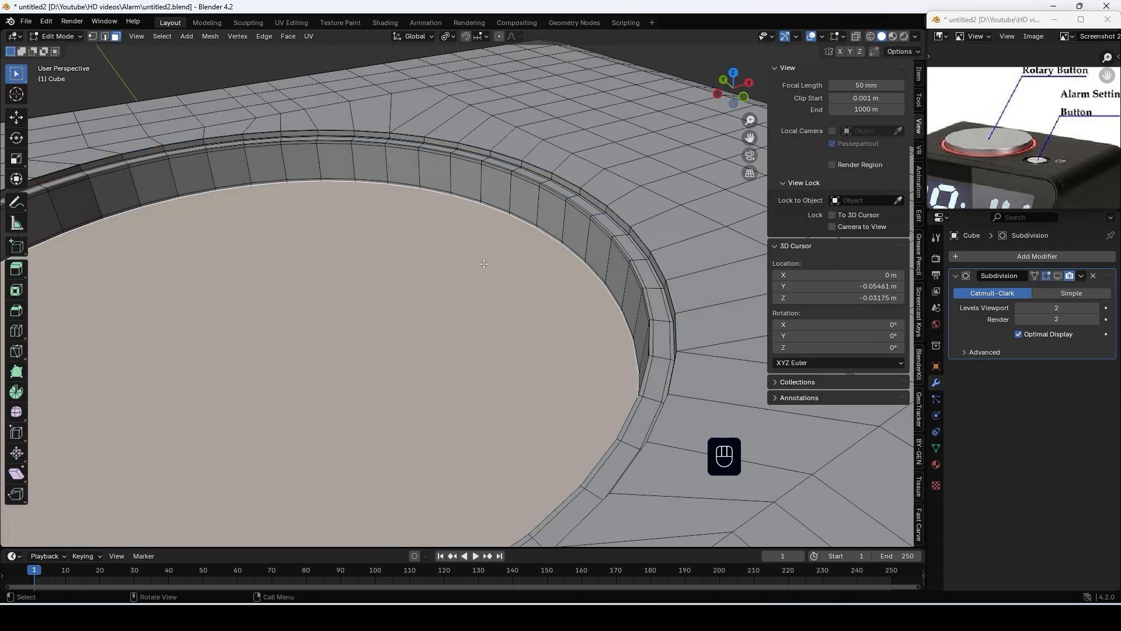
{"action": "key", "text": "p"}
{"action": "left_click", "coordinate": [479, 263]}
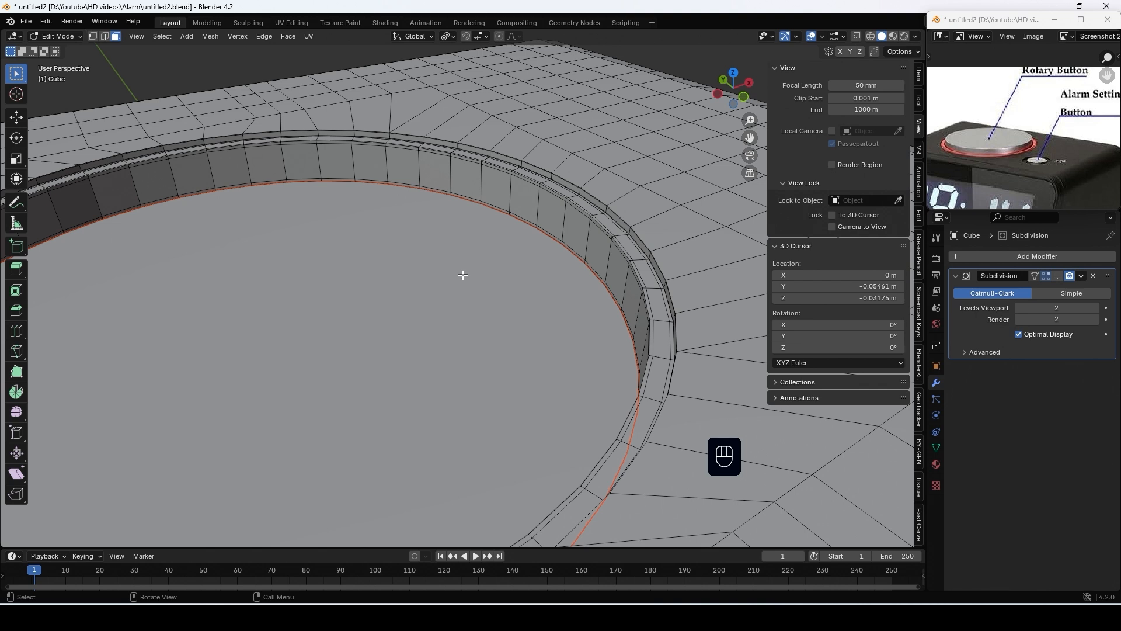
Return to Object Mode and set the separated disc's origin to its geometry
{"action": "key", "text": "Tab"}
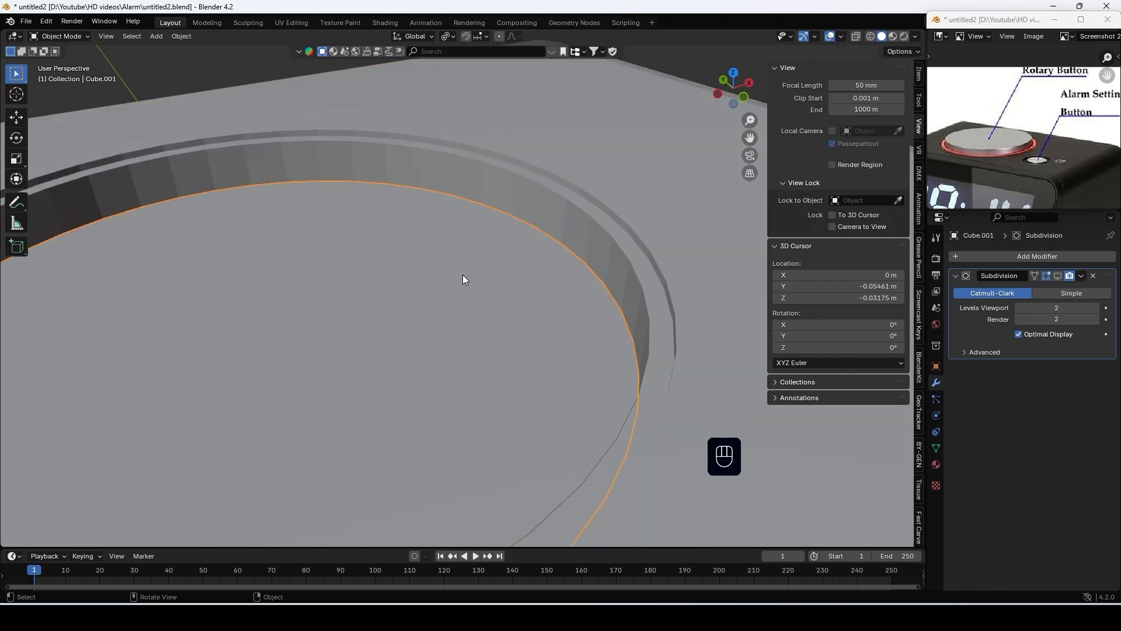
{"action": "left_click", "coordinate": [186, 36]}
{"action": "mouse_move", "coordinate": [201, 59]}
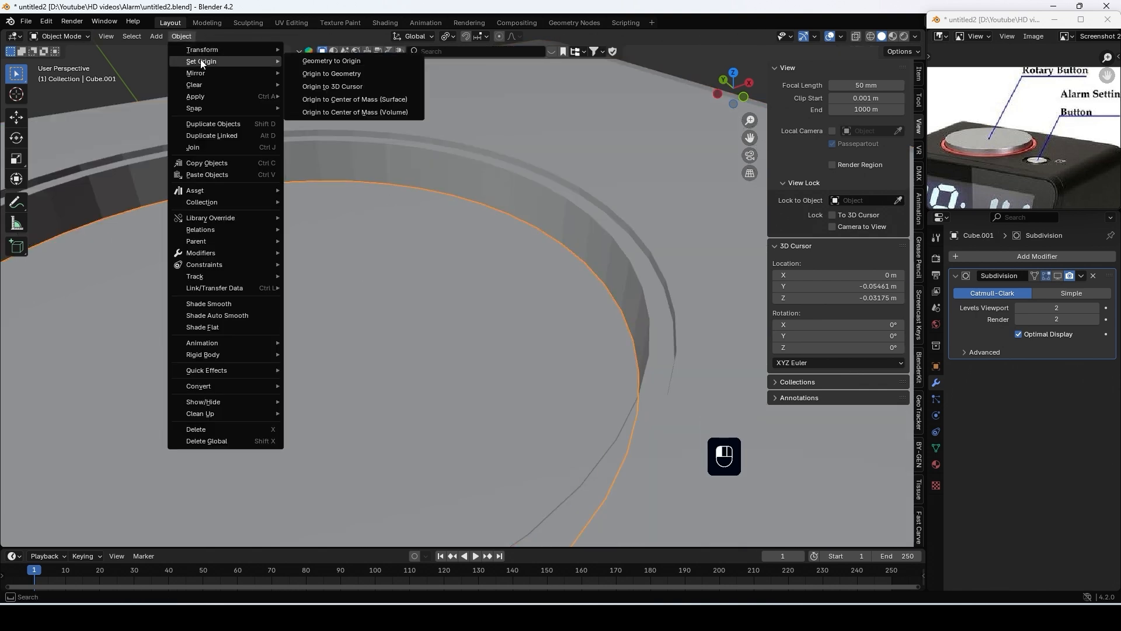
{"action": "left_click", "coordinate": [340, 74]}
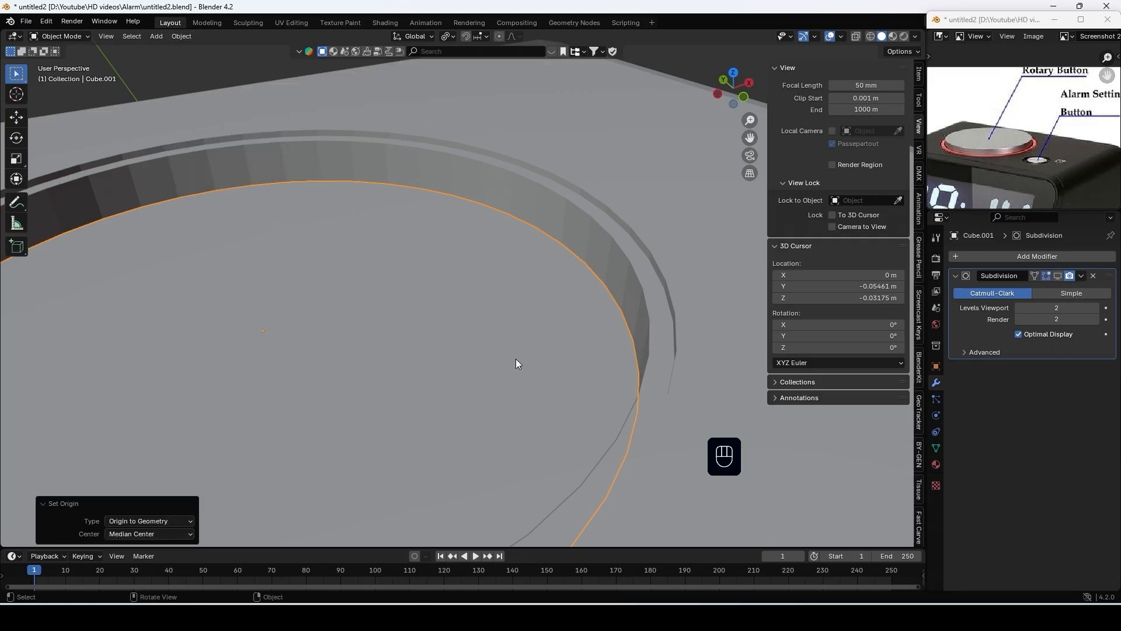
Scale the separated disc down to 0.992 and apply its scale
{"action": "key", "text": "s"}
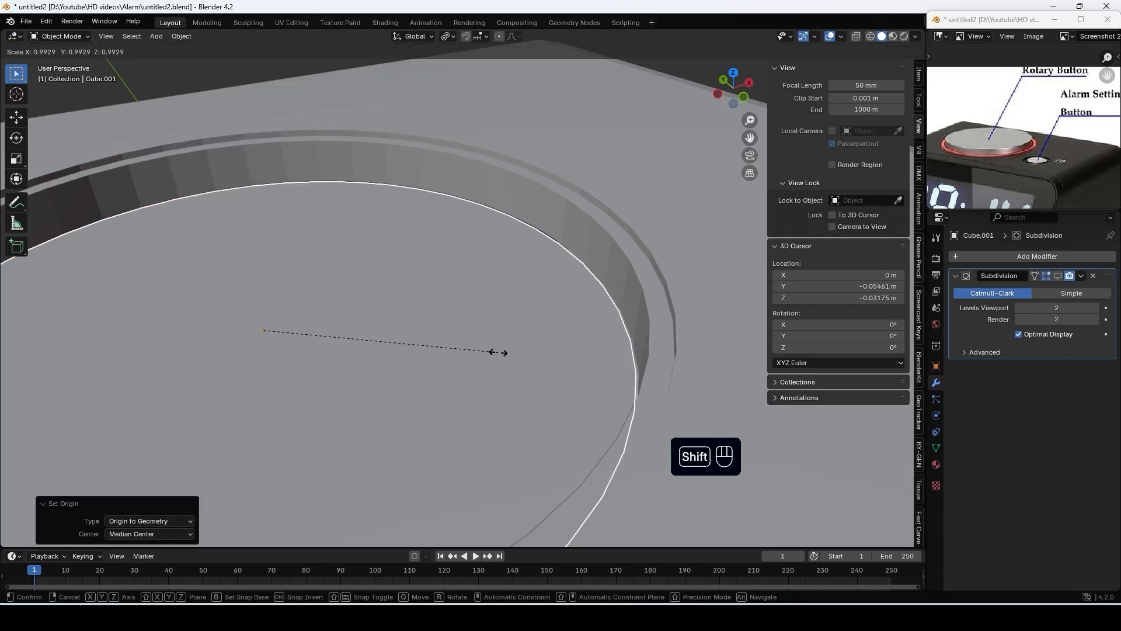
{"action": "left_click", "coordinate": [496, 352]}
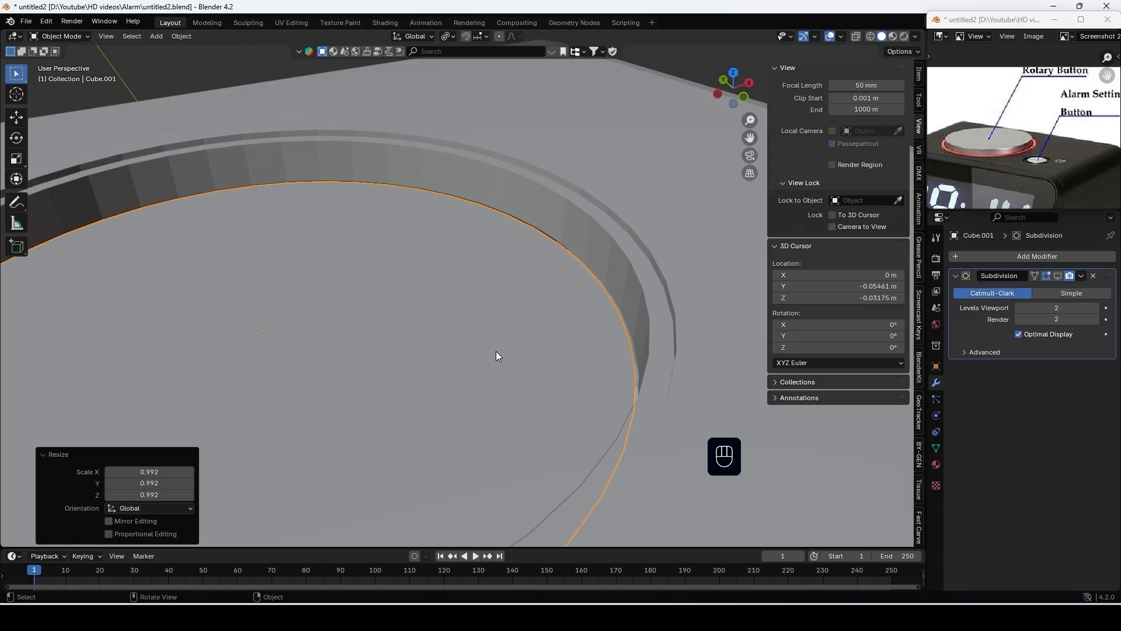
{"action": "key", "text": "ctrl+a"}
{"action": "left_click", "coordinate": [499, 353]}
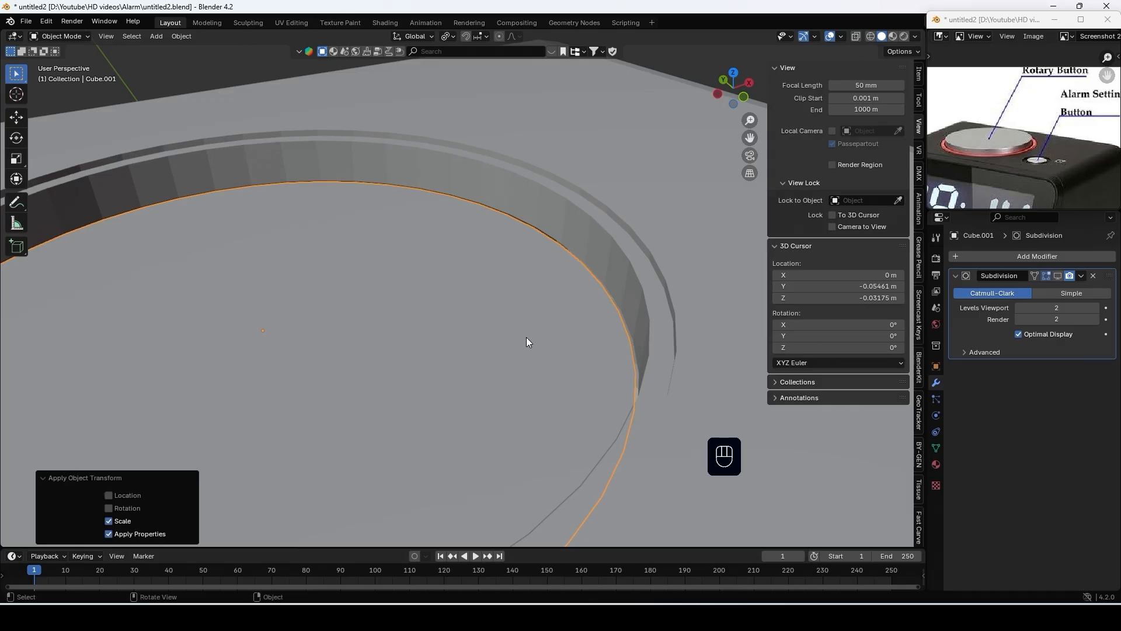
Extrude the disc's whole face upward by about 0.005417 m along the global Z axis
{"action": "key", "text": "Tab"}
{"action": "key", "text": "a"}
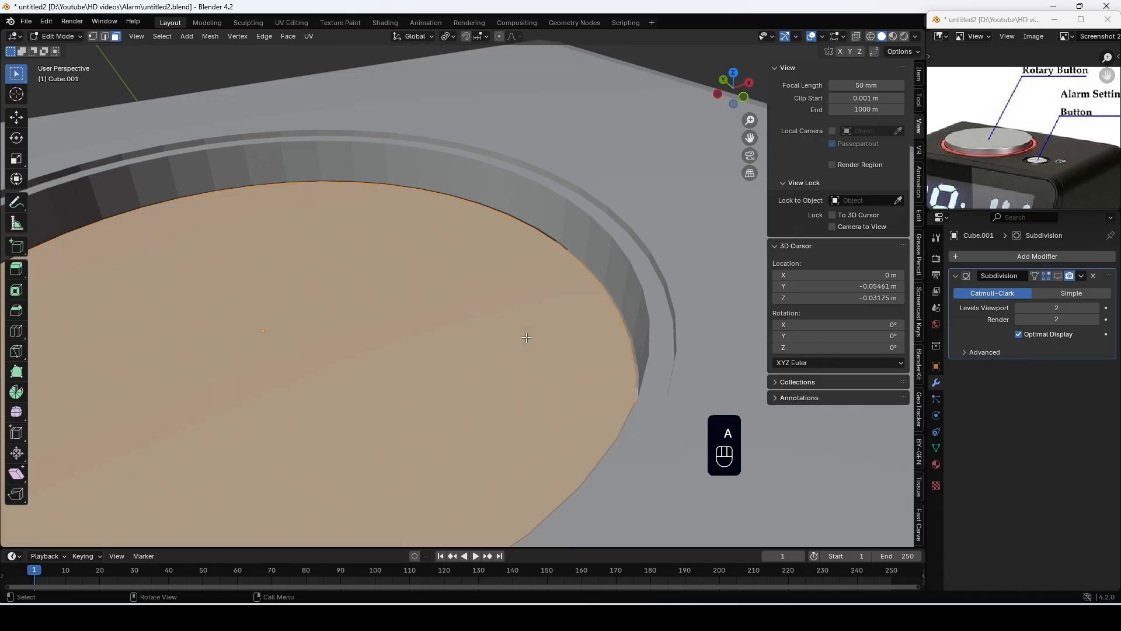
{"action": "key", "text": "e"}
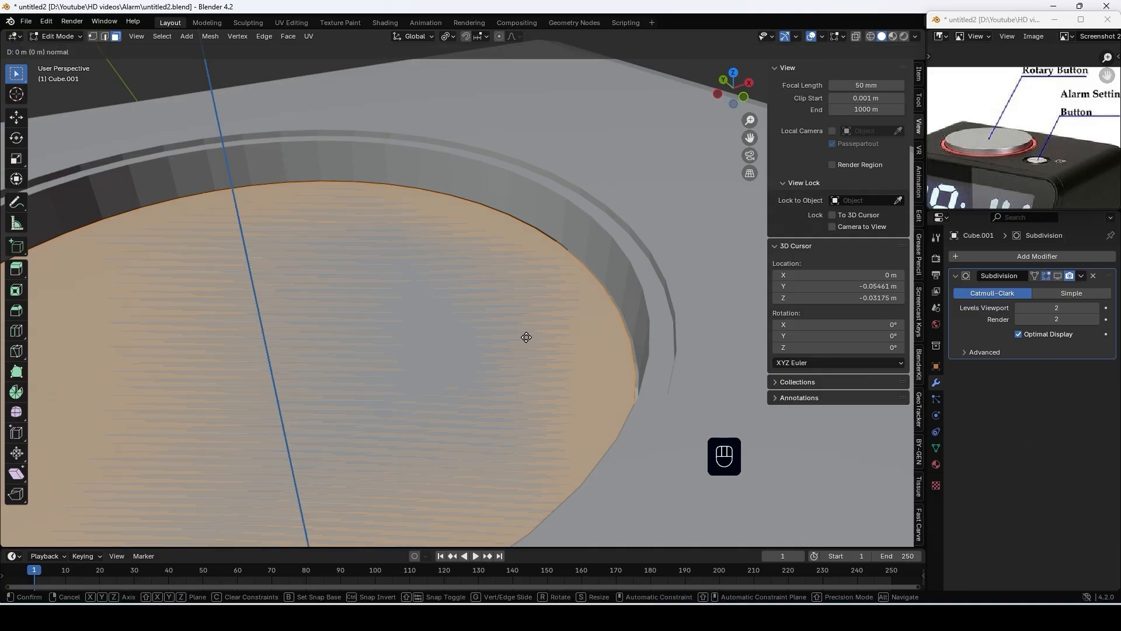
{"action": "key", "text": "z"}
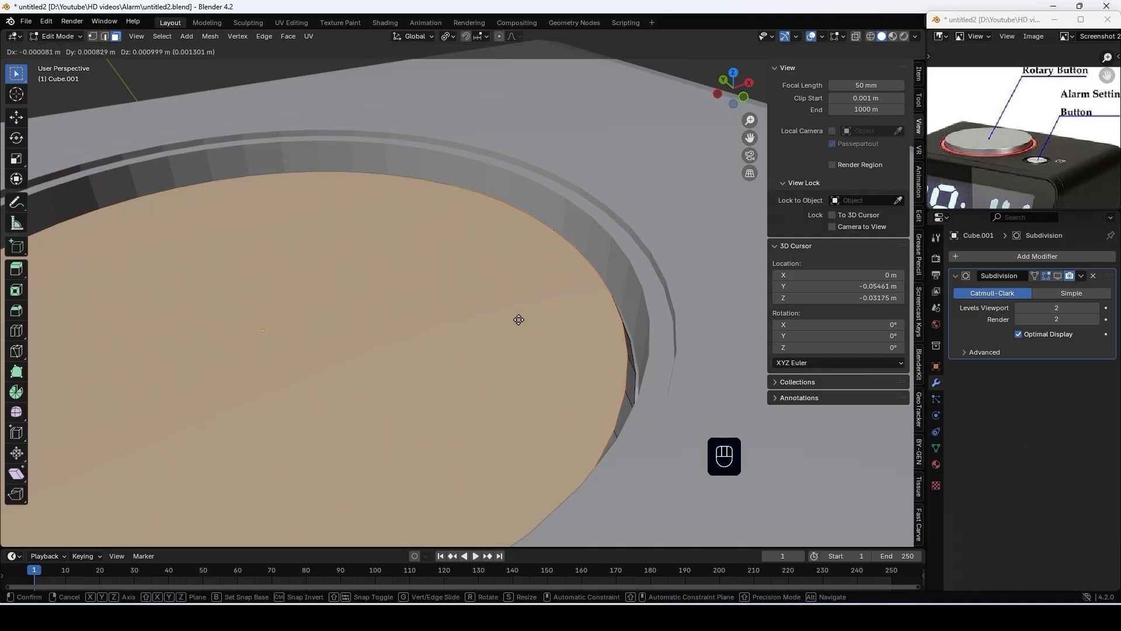
{"action": "key", "text": "z"}
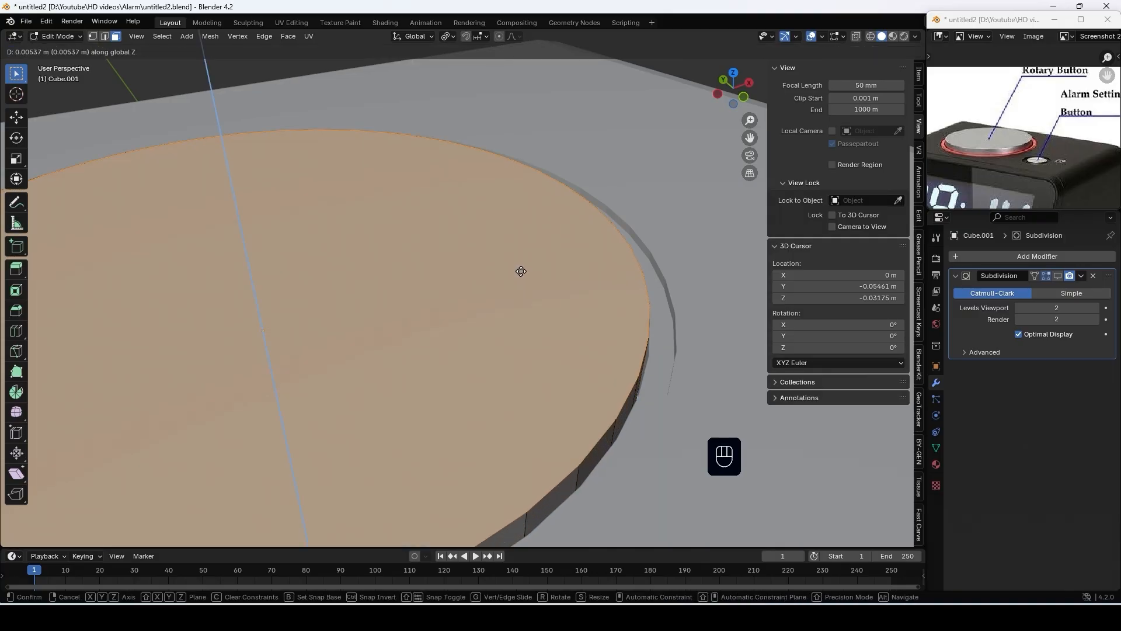
{"action": "left_click", "coordinate": [523, 273]}
Raise the button's top face a further 0.001922 m or so along the Z axis
{"action": "scroll", "coordinate": [593, 378], "scroll_direction": "down", "scroll_amount": 5}
{"action": "middle_click_drag", "start_coordinate": [591, 376], "coordinate": [585, 371]}
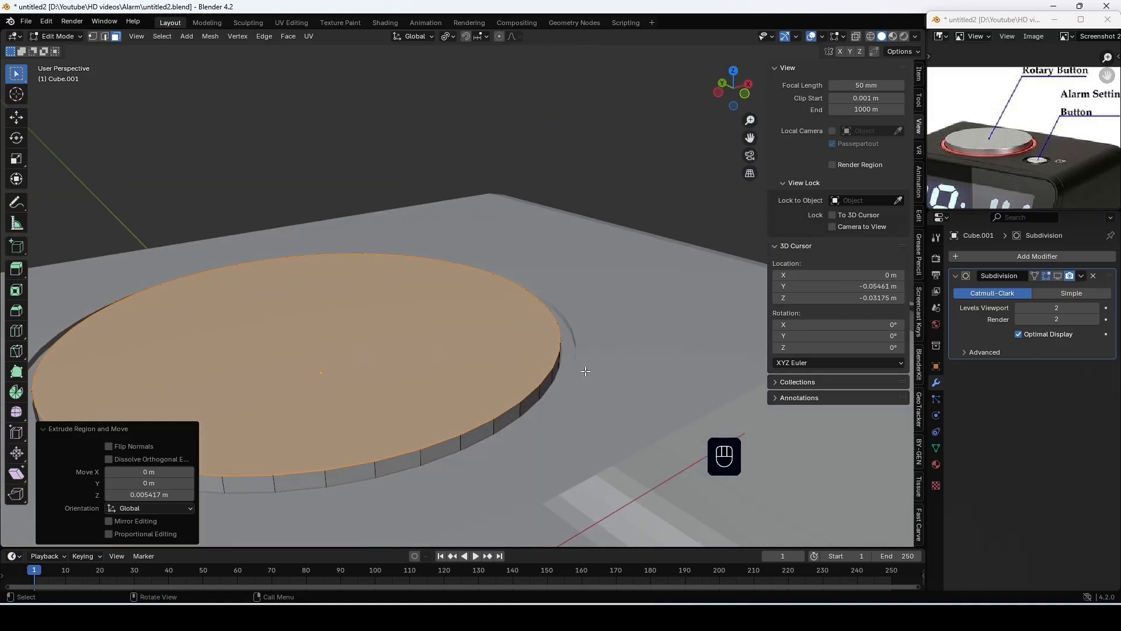
{"action": "key", "text": "g"}
{"action": "key", "text": "z"}
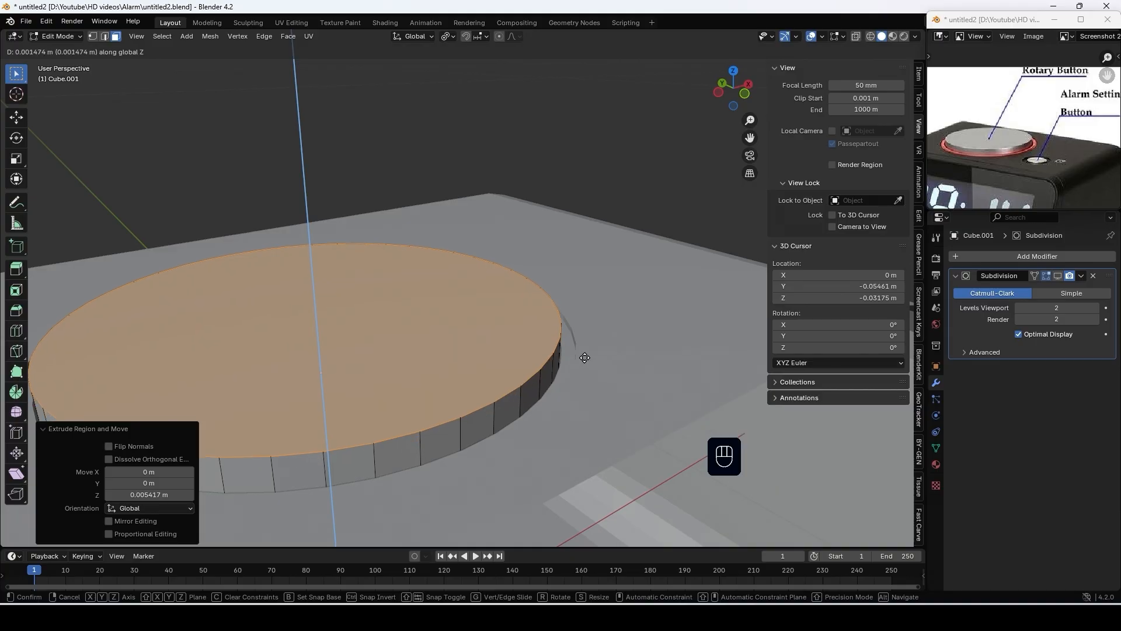
{"action": "left_click", "coordinate": [584, 355]}
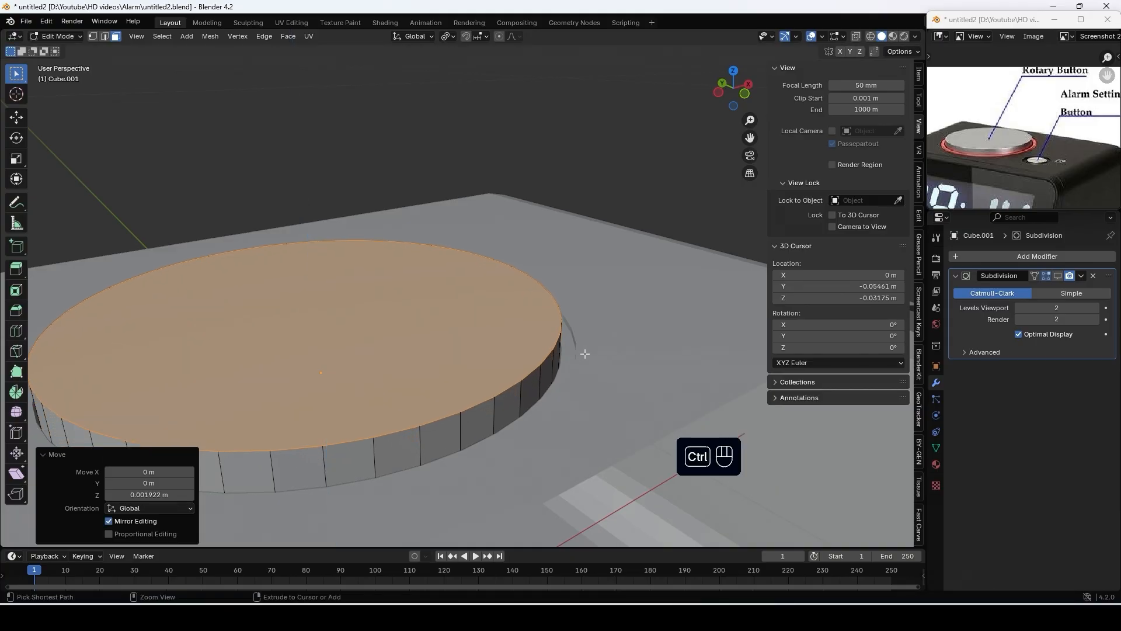
Bevel the button's top rim by about 0.00024 m and inset its top face by about 0.003423 m
{"action": "key", "text": "ctrl+b"}
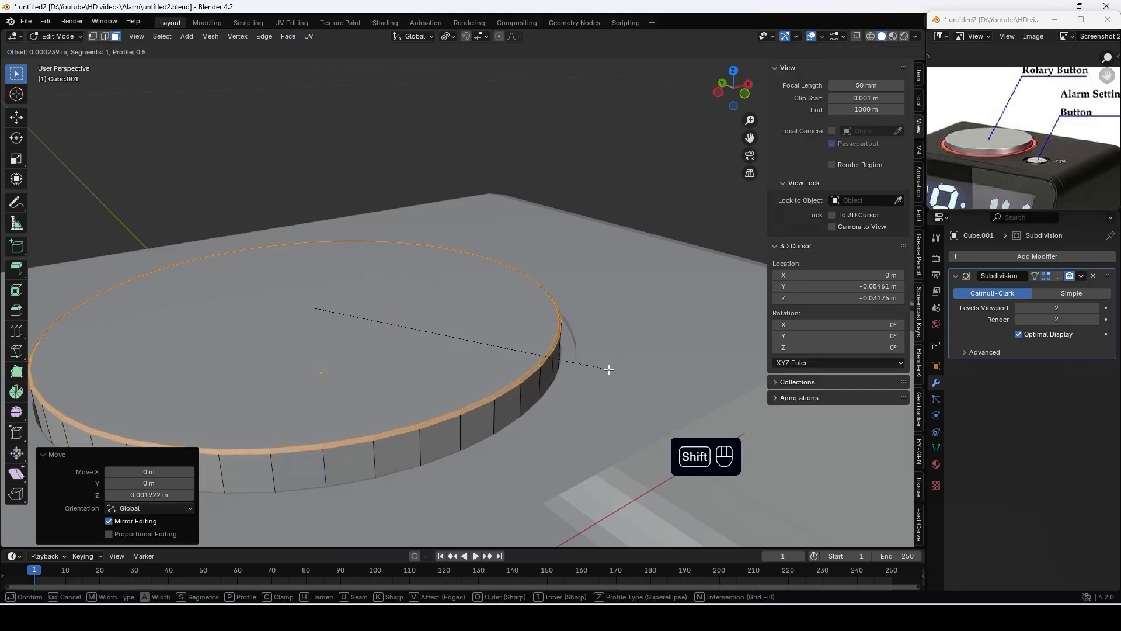
{"action": "left_click", "coordinate": [609, 369]}
{"action": "left_click", "coordinate": [474, 333]}
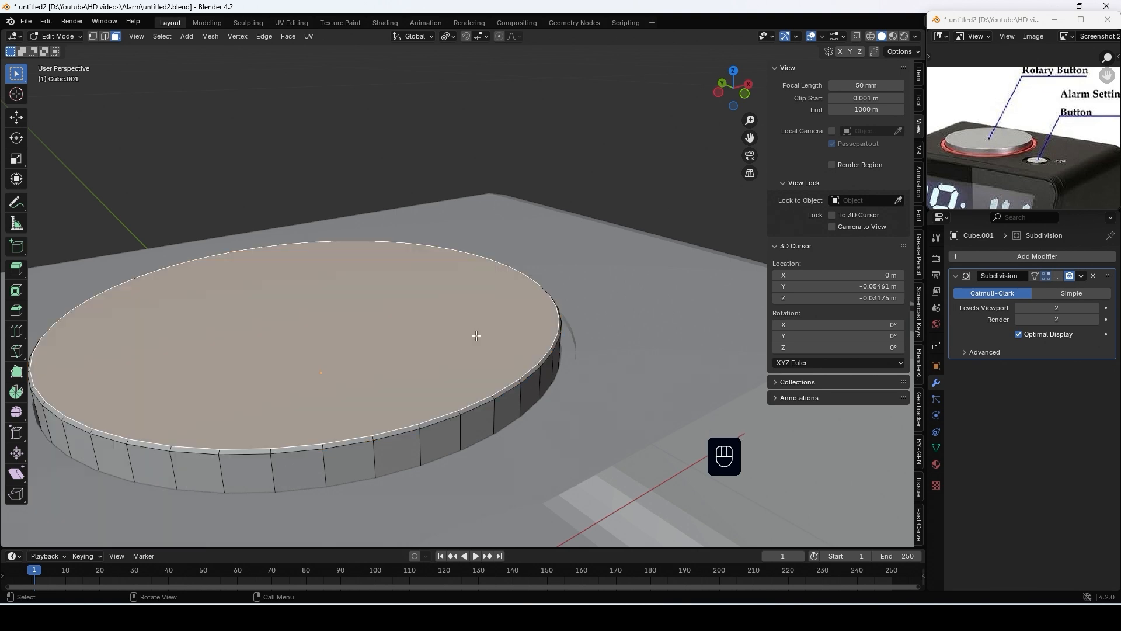
{"action": "key", "text": "i"}
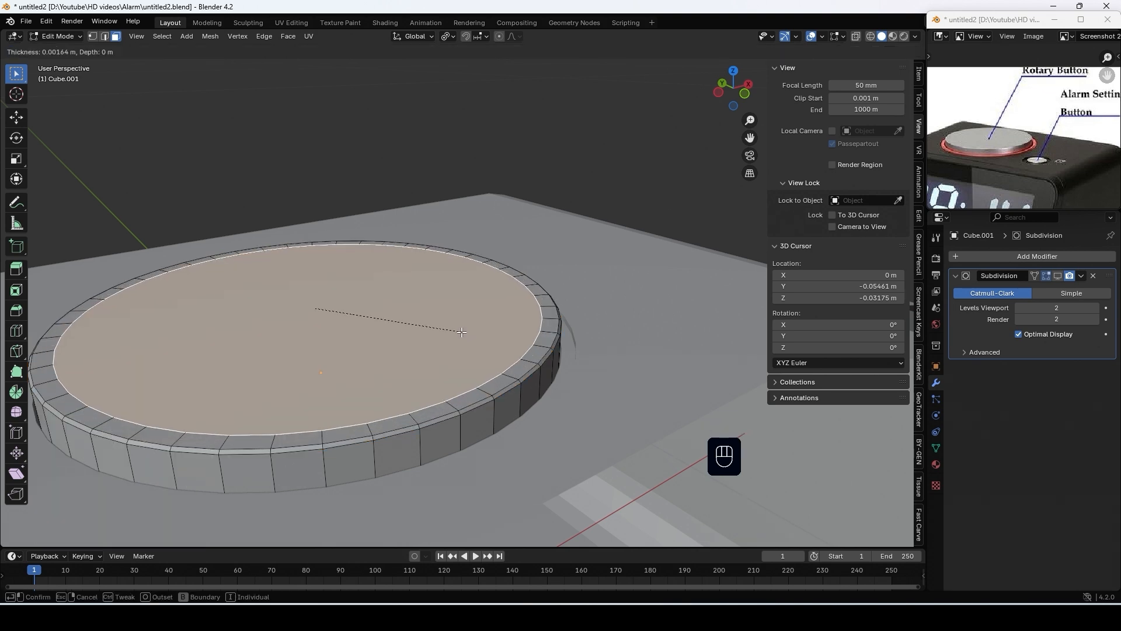
{"action": "left_click", "coordinate": [446, 327]}
Delete the inset top face and close the opening with a Grid Fill
{"action": "key", "text": "Delete"}
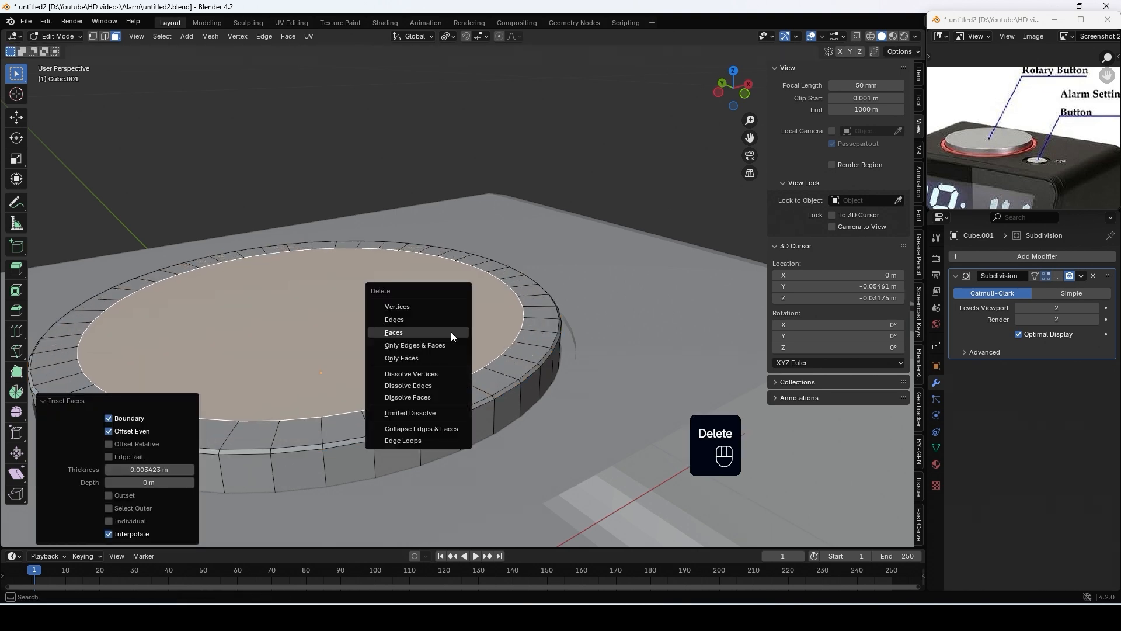
{"action": "left_click", "coordinate": [451, 332]}
{"action": "key", "text": "2"}
{"action": "left_click", "coordinate": [506, 281], "text": "alt"}
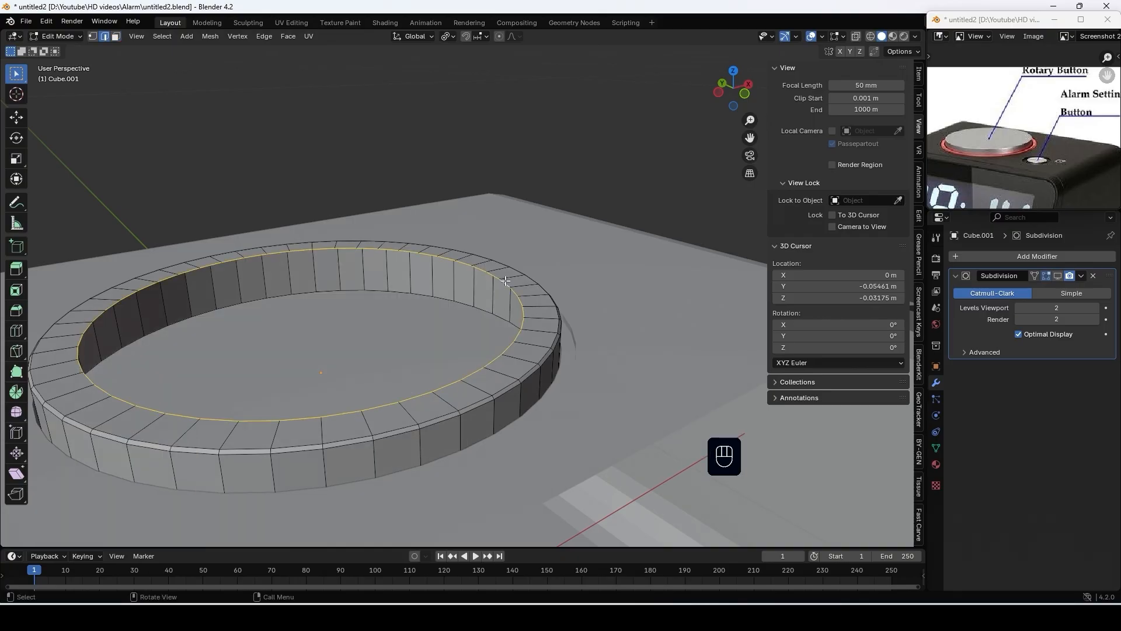
{"action": "key", "text": "ctrl+f"}
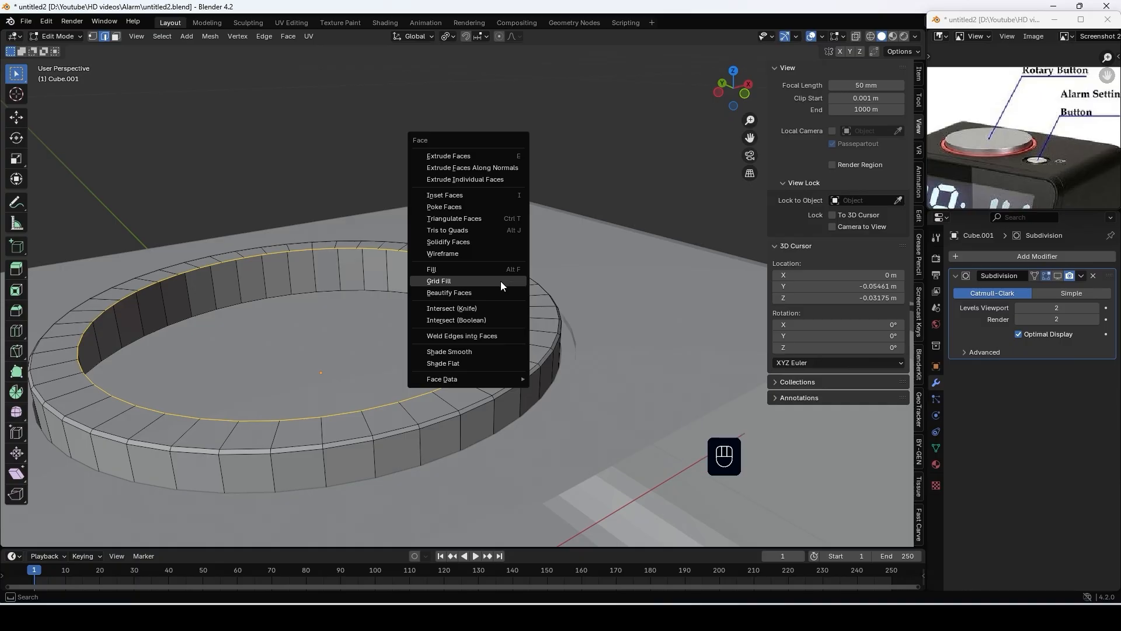
{"action": "left_click", "coordinate": [500, 281]}
Isolate the button in local view, add a centered loop cut around its side wall and bevel it by about 0.00343 m
{"action": "middle_click_drag", "start_coordinate": [500, 284], "coordinate": [480, 331]}
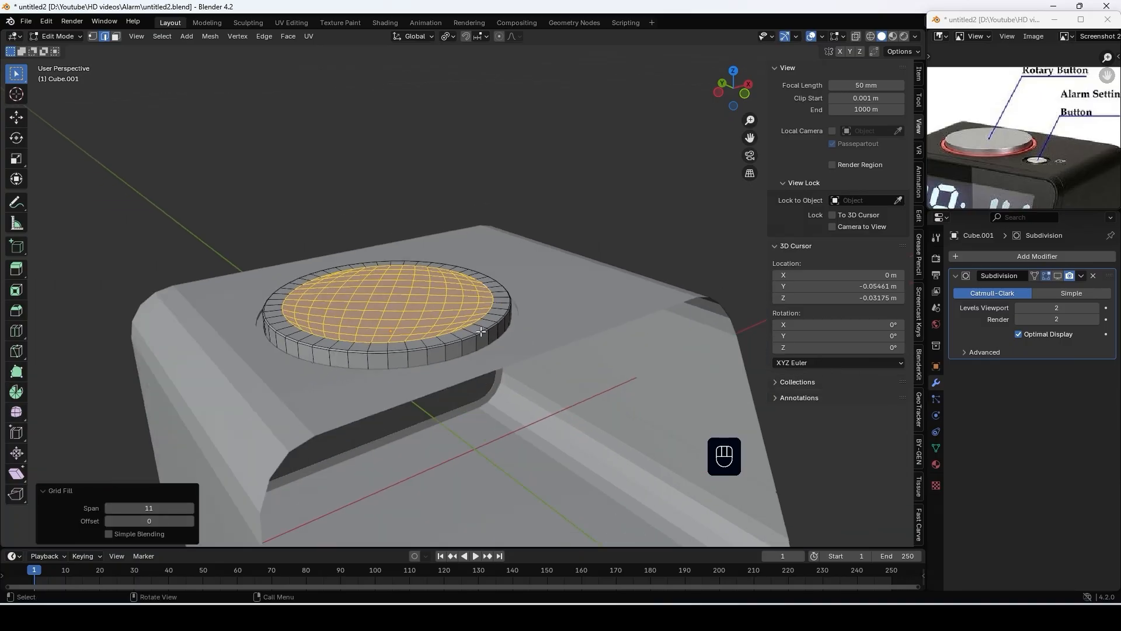
{"action": "scroll", "coordinate": [473, 336], "scroll_direction": "up", "scroll_amount": 2}
{"action": "key", "text": "KP_Divide"}
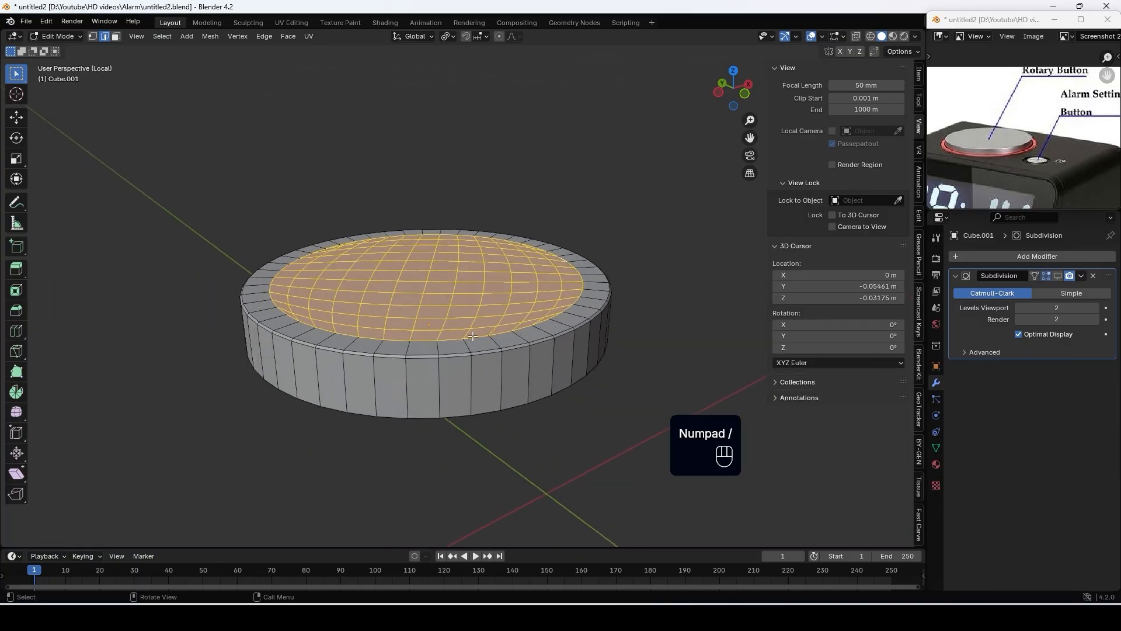
{"action": "key", "text": "ctrl"}
{"action": "key", "text": "ctrl+r"}
{"action": "left_click", "coordinate": [492, 369]}
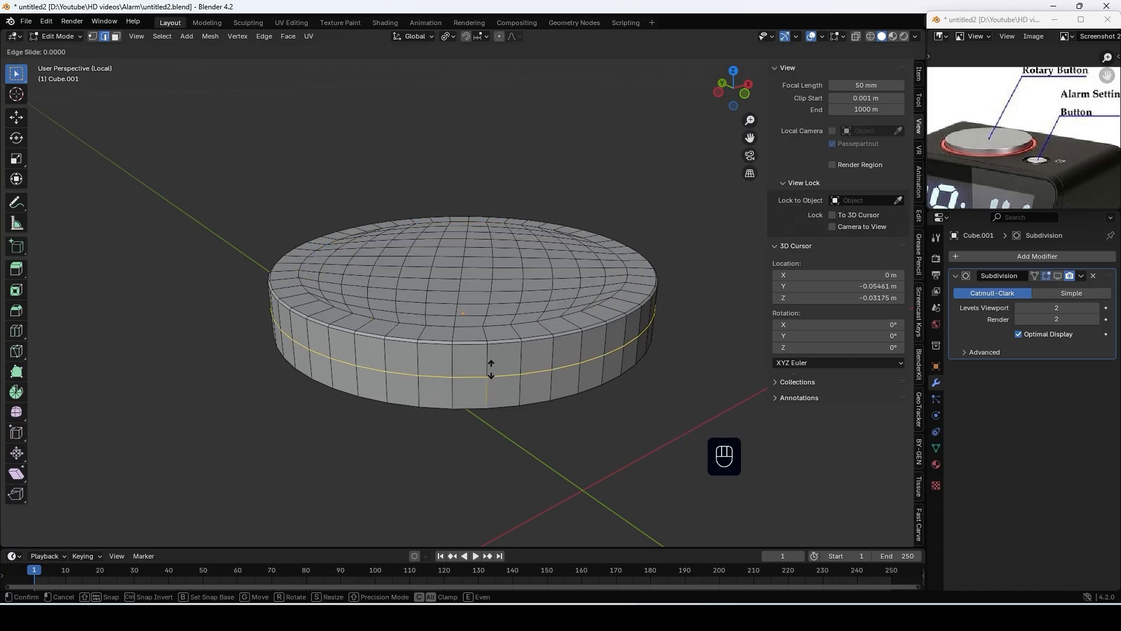
{"action": "right_click", "coordinate": [492, 369]}
{"action": "key", "text": "ctrl+b"}
{"action": "key", "text": "shift"}
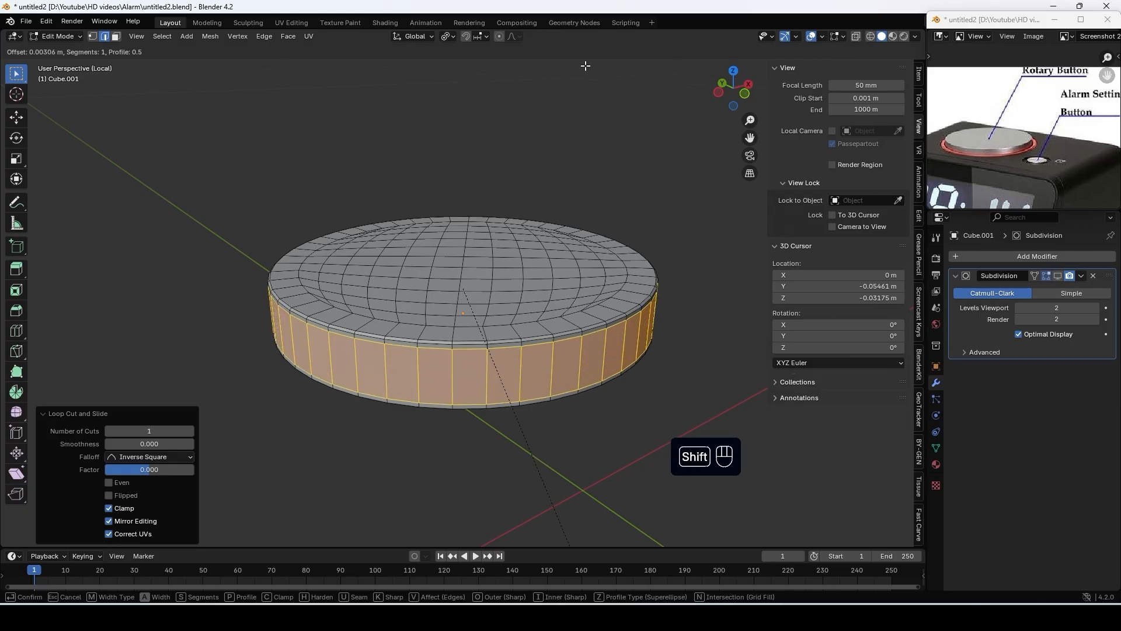
{"action": "left_click", "coordinate": [570, 102]}
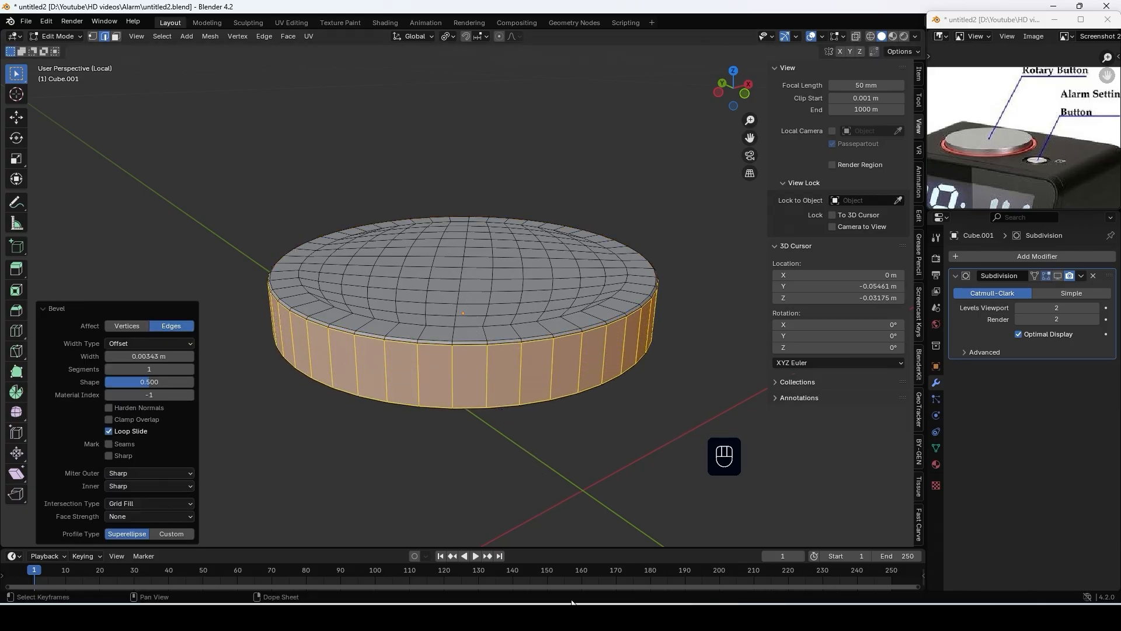
Add a centered loop cut along the narrow bevel at the button's top rim and bevel it by about 0.000149 m
{"action": "scroll", "coordinate": [535, 390], "scroll_direction": "up", "scroll_amount": 5}
{"action": "scroll", "coordinate": [528, 410], "scroll_direction": "down", "scroll_amount": 3}
{"action": "middle_click_drag", "start_coordinate": [456, 342], "coordinate": [435, 247], "text": "shift"}
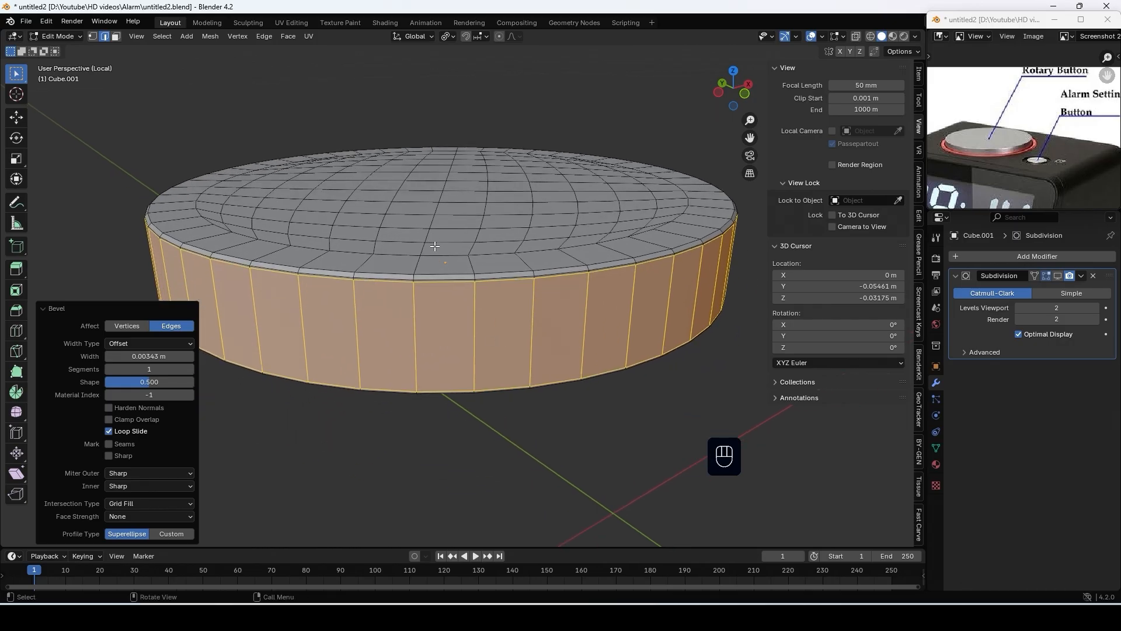
{"action": "key", "text": "ctrl+r"}
{"action": "left_click", "coordinate": [474, 277]}
{"action": "right_click", "coordinate": [473, 277]}
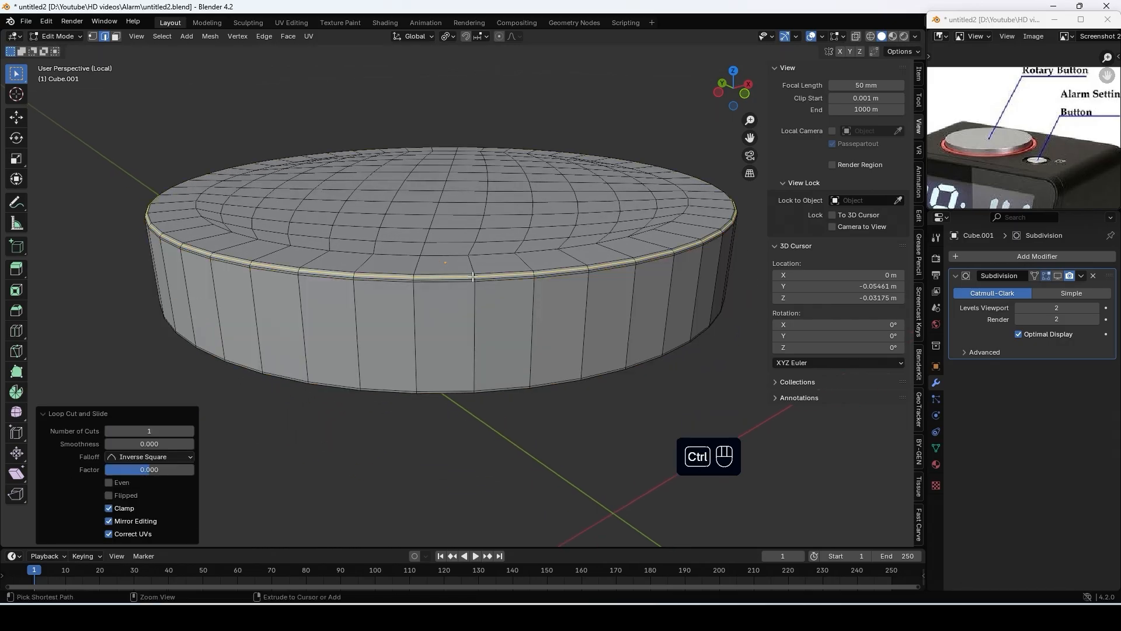
{"action": "key", "text": "ctrl+b"}
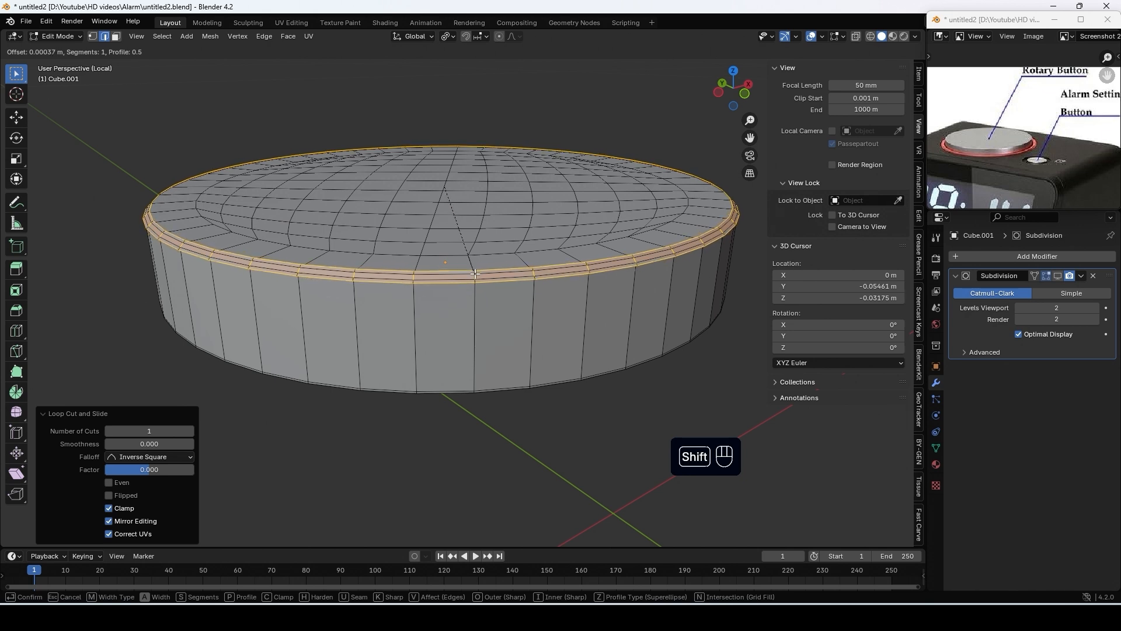
{"action": "left_click", "coordinate": [704, 258]}
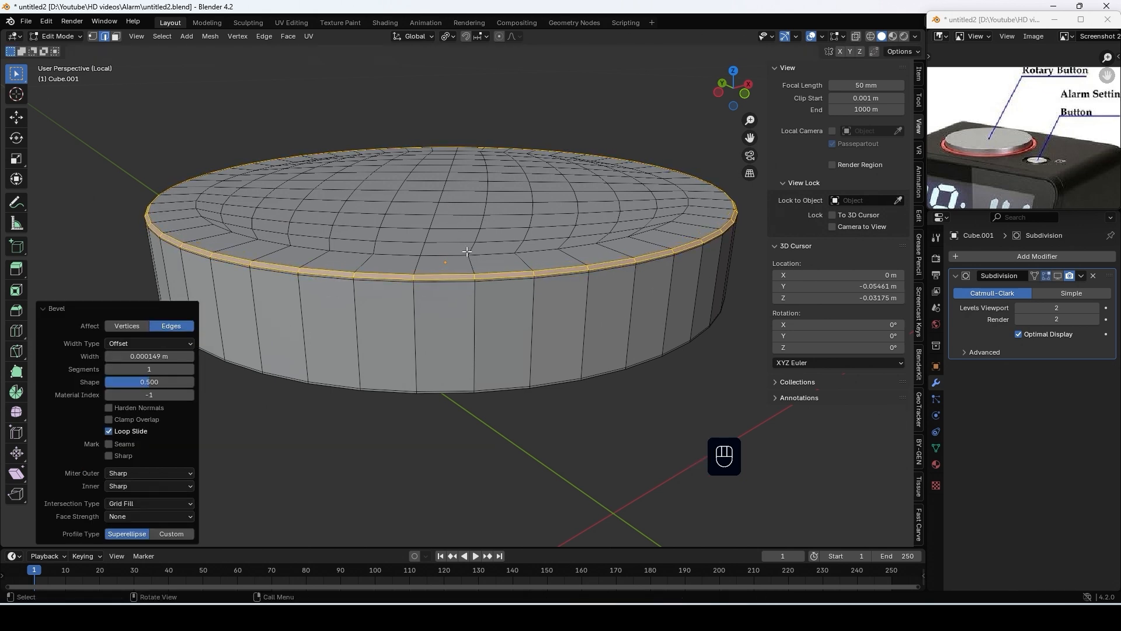
Return to Object Mode and enable the button's Subdivision modifier in the viewport
{"action": "key", "text": "Tab"}
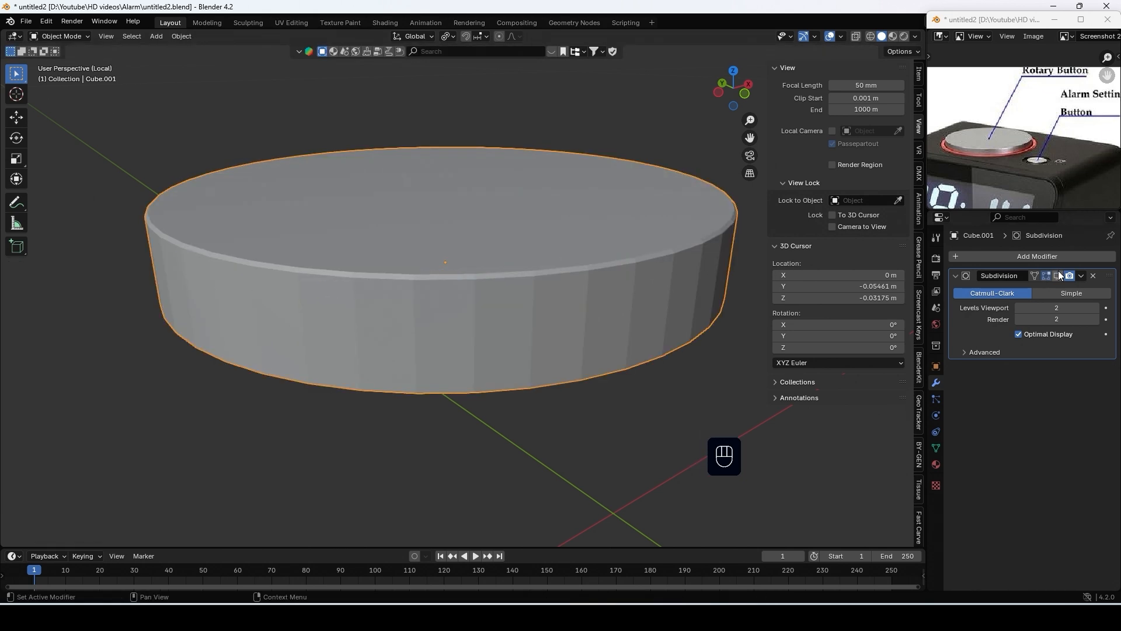
{"action": "middle_click_drag", "start_coordinate": [609, 389], "coordinate": [574, 354]}
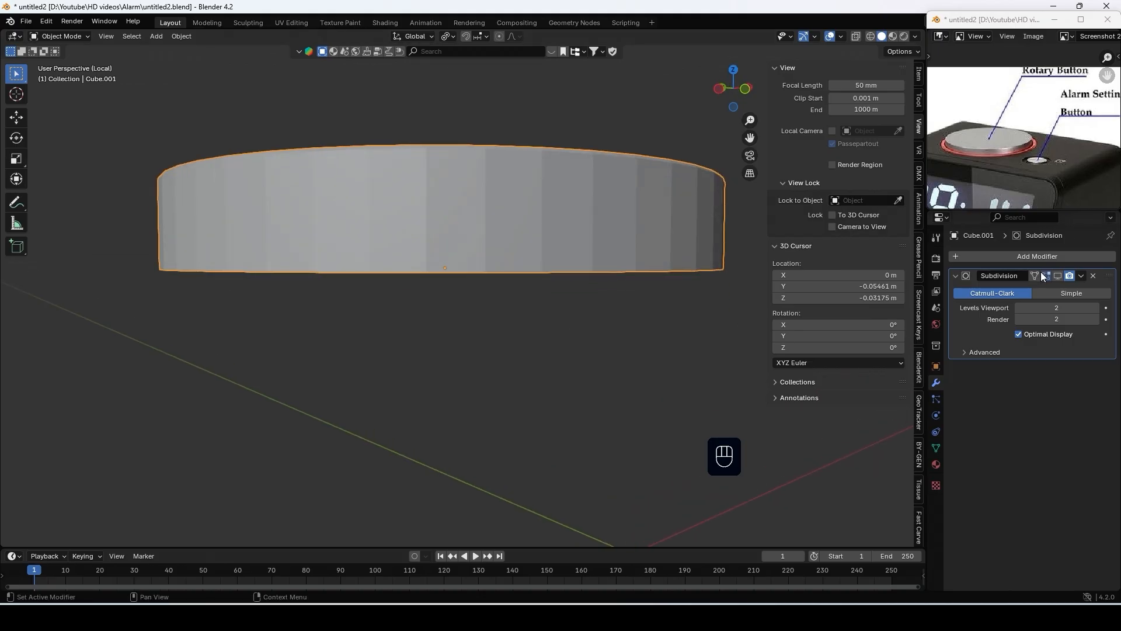
{"action": "left_click", "coordinate": [1059, 276]}
Inset the button's bottom face slightly to add a support loop underneath
{"action": "middle_click_drag", "start_coordinate": [730, 319], "coordinate": [638, 251]}
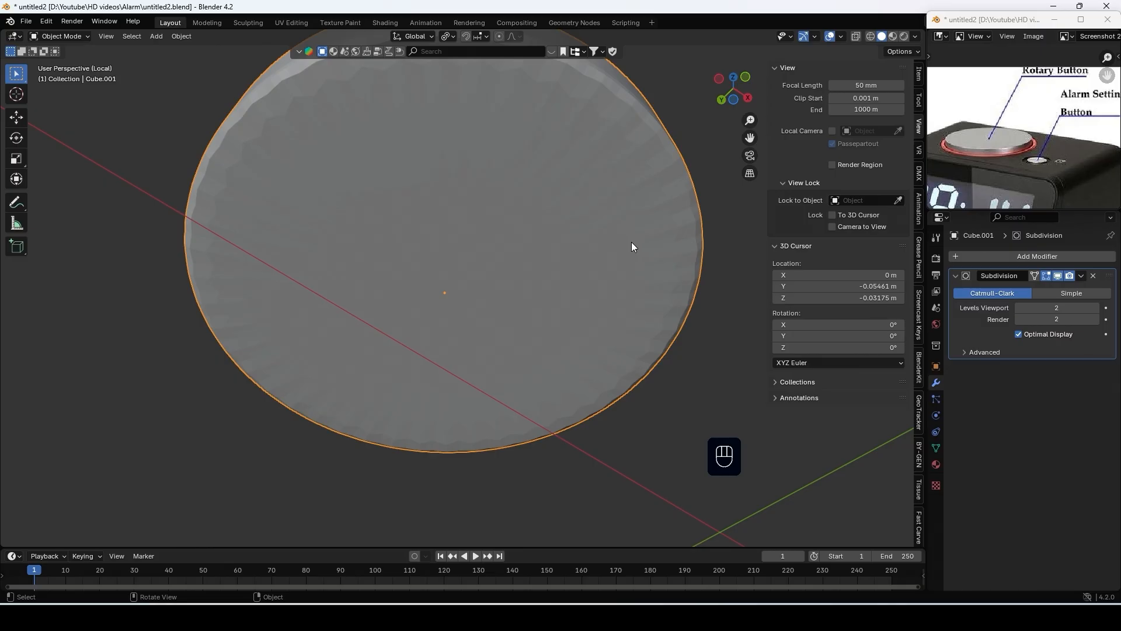
{"action": "key", "text": "Tab"}
{"action": "key", "text": "3"}
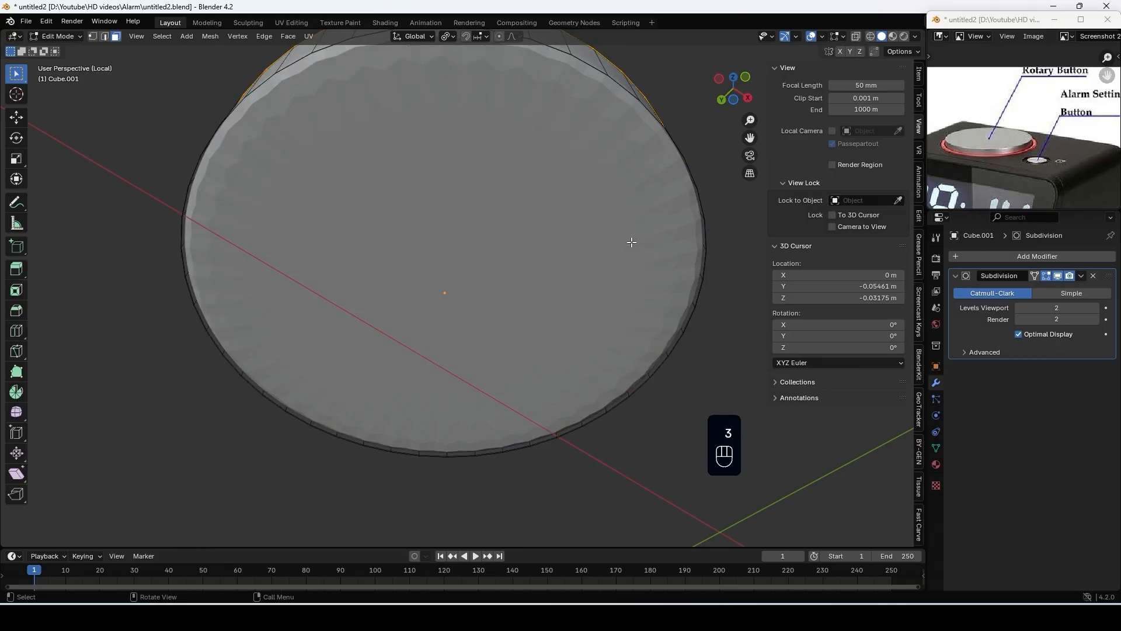
{"action": "left_click", "coordinate": [631, 242]}
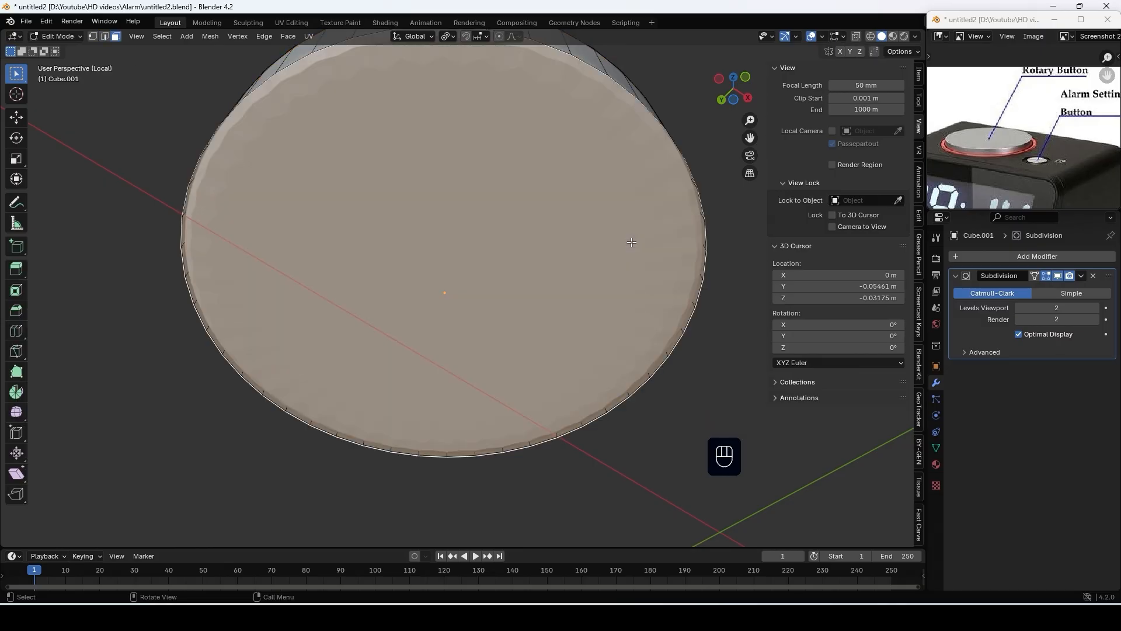
{"action": "key", "text": "i"}
{"action": "left_click", "coordinate": [632, 242]}
Return to Object Mode, shade the rotary button smooth and leave local view
{"action": "middle_click_drag", "start_coordinate": [632, 236], "coordinate": [640, 346]}
{"action": "key", "text": "Tab"}
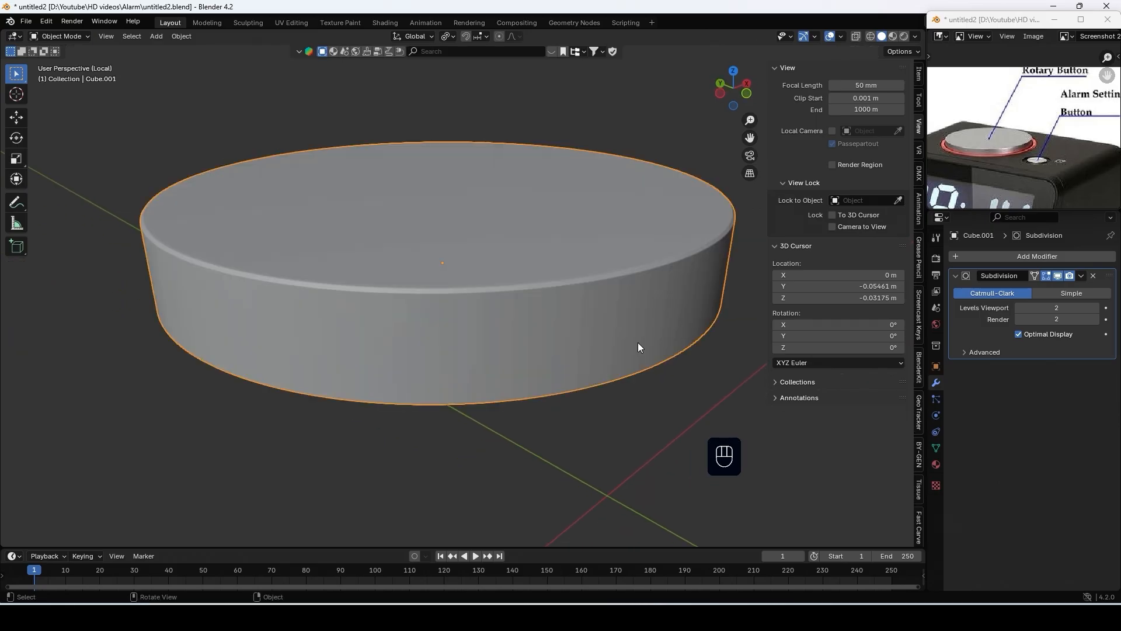
{"action": "right_click", "coordinate": [608, 311]}
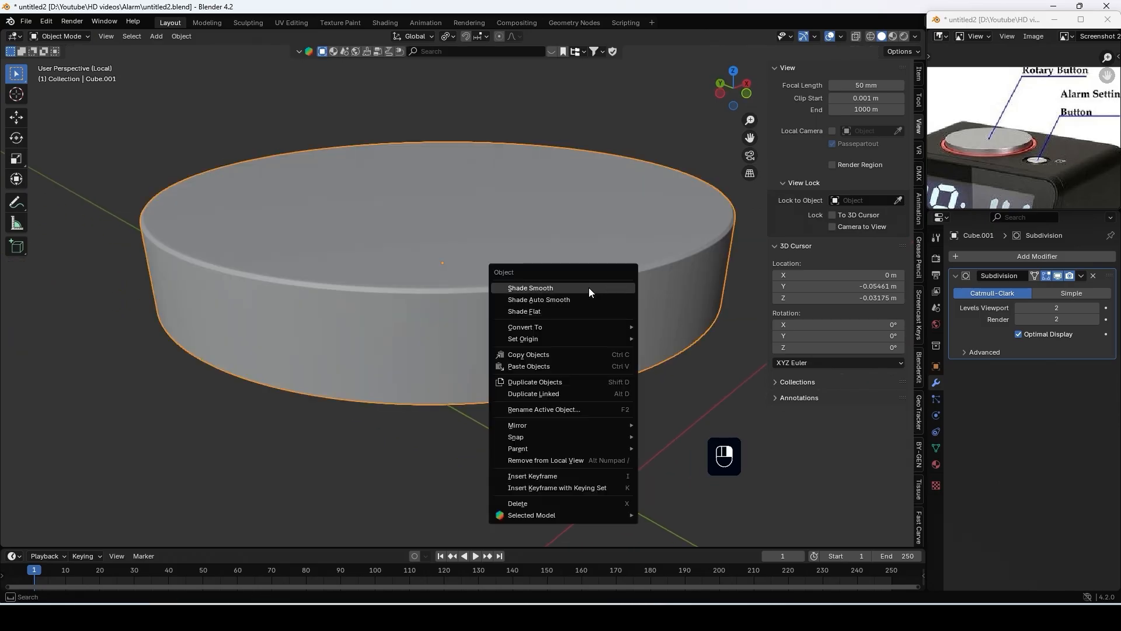
{"action": "left_click", "coordinate": [588, 287]}
{"action": "key", "text": "KP_Divide"}
{"action": "middle_click_drag", "start_coordinate": [587, 314], "coordinate": [475, 306]}
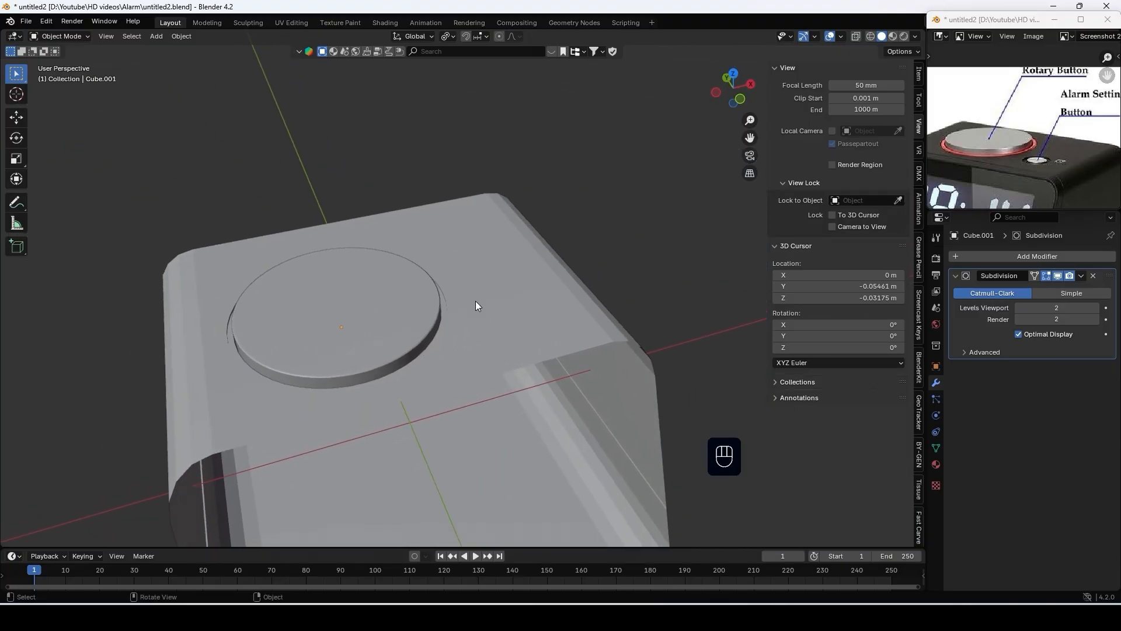
Select a patch of faces on the body's top beside the rotary button, round it with LoopTools Circle and scale it
{"action": "scroll", "coordinate": [476, 305], "scroll_direction": "up", "scroll_amount": 3}
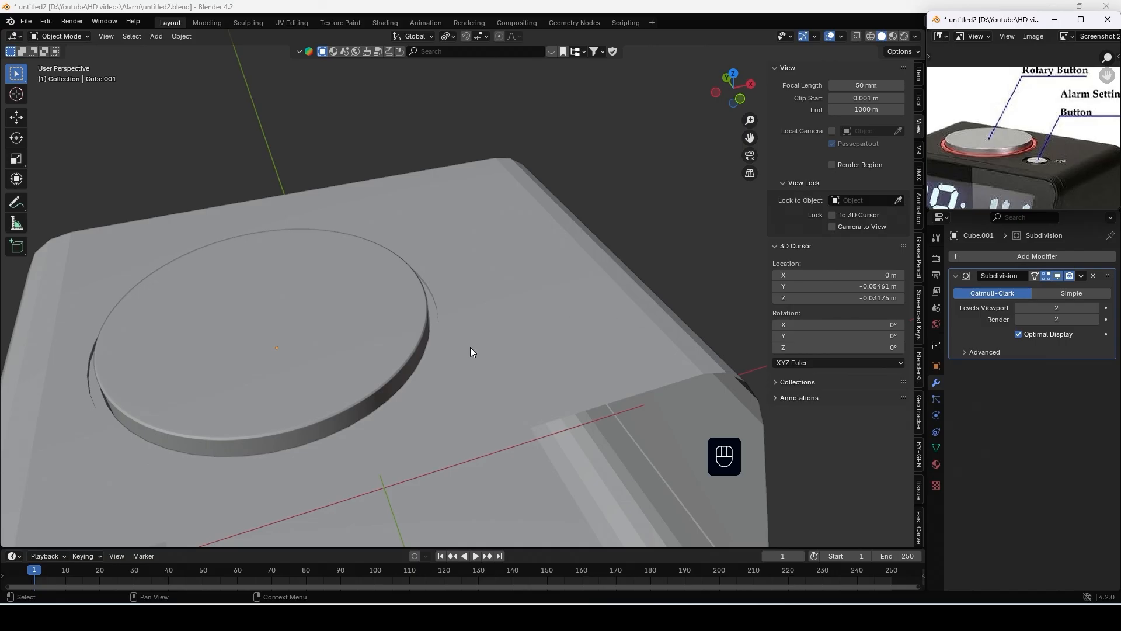
{"action": "left_click", "coordinate": [517, 348]}
{"action": "key", "text": "Tab"}
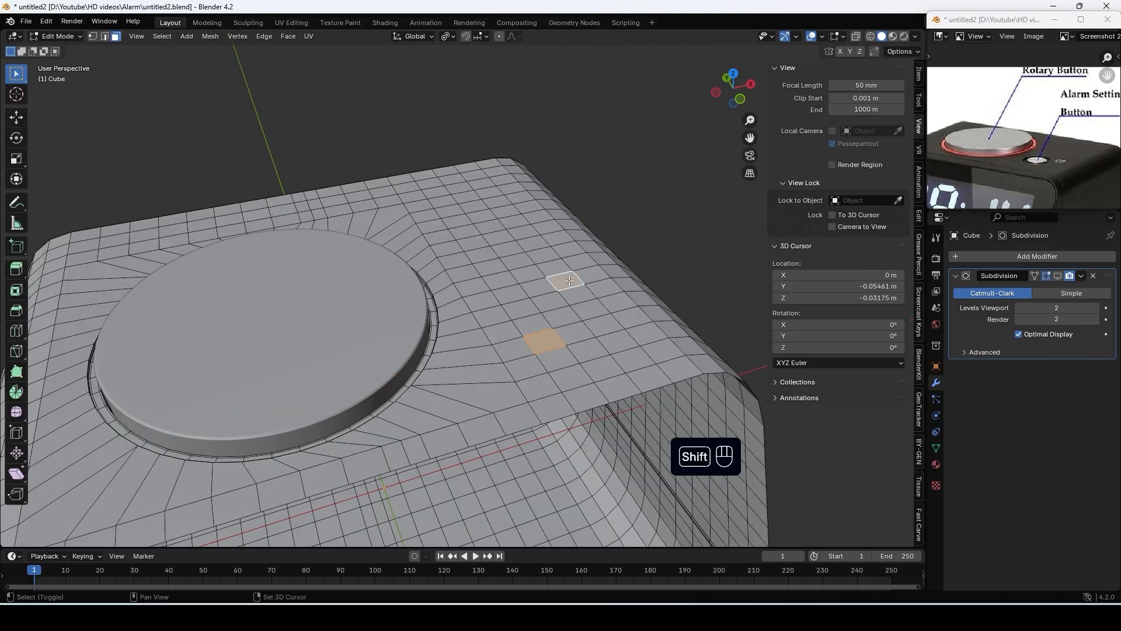
{"action": "left_click", "coordinate": [575, 286], "text": "ctrl+shift"}
{"action": "right_click", "coordinate": [591, 327]}
{"action": "mouse_move", "coordinate": [624, 325]}
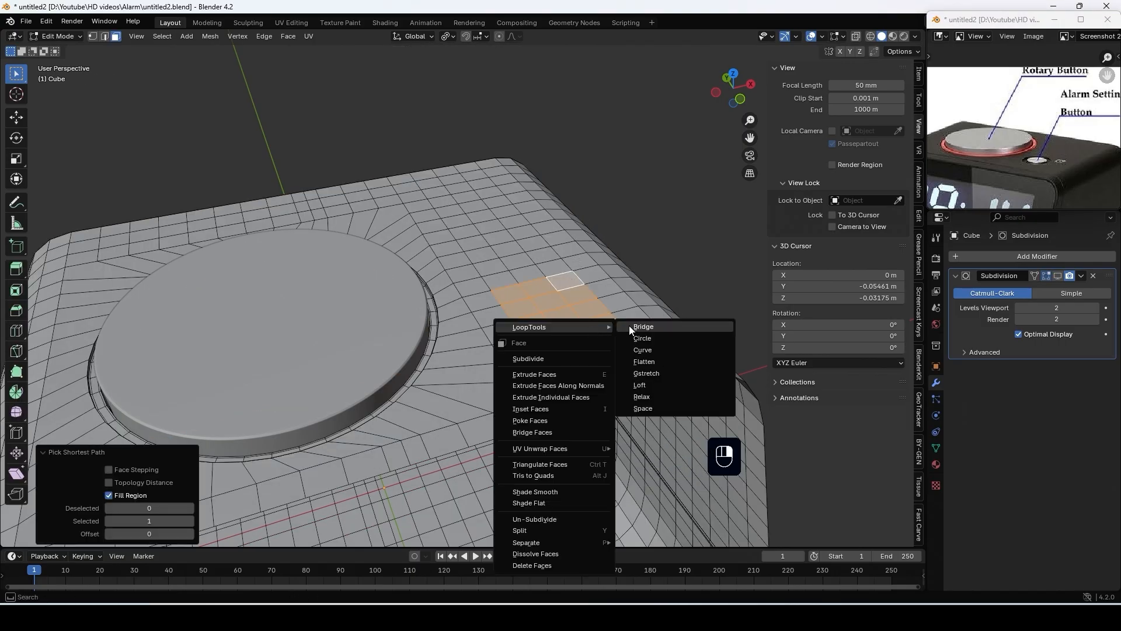
{"action": "left_click", "coordinate": [678, 338]}
{"action": "key", "text": "s"}
{"action": "left_click", "coordinate": [618, 331]}
Create a stepped hole: extrude the circular faces about 0.001676 m inward, inset them 0.001526 m and extrude inward again by 0.001802 m
{"action": "key", "text": "e"}
{"action": "left_click", "coordinate": [621, 337]}
{"action": "key", "text": "i"}
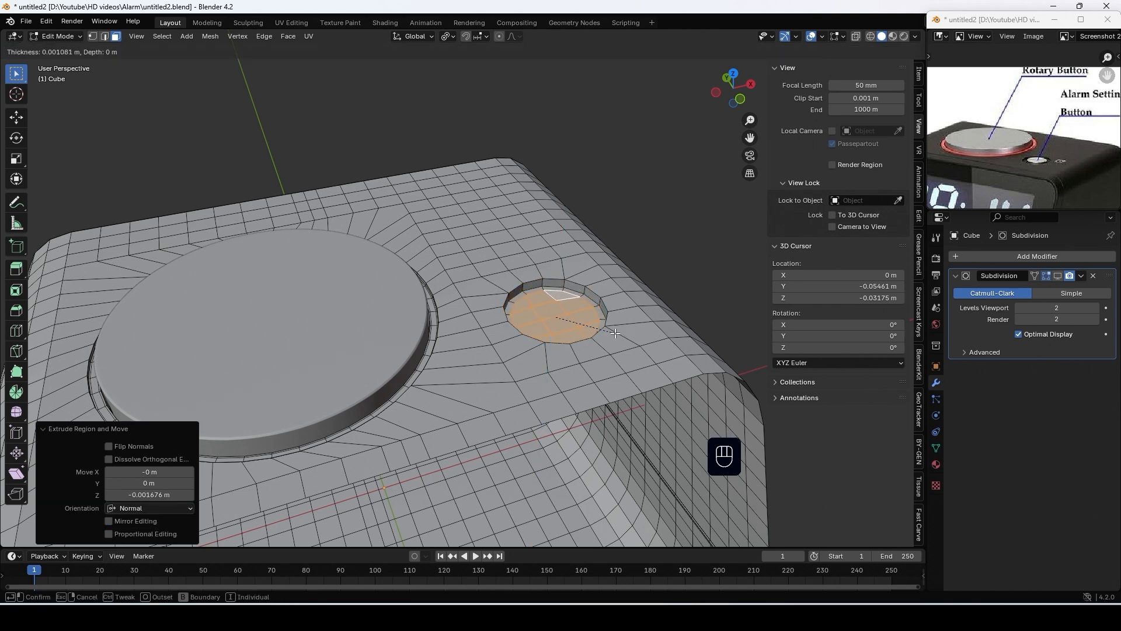
{"action": "left_click", "coordinate": [613, 331]}
{"action": "key", "text": "e"}
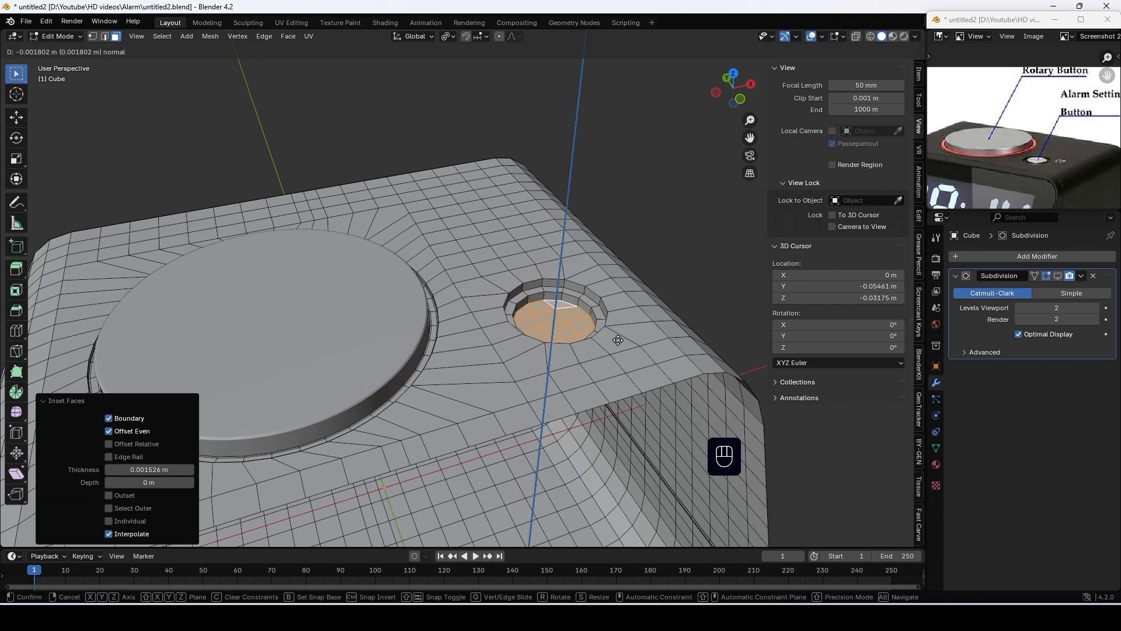
{"action": "left_click", "coordinate": [618, 340]}
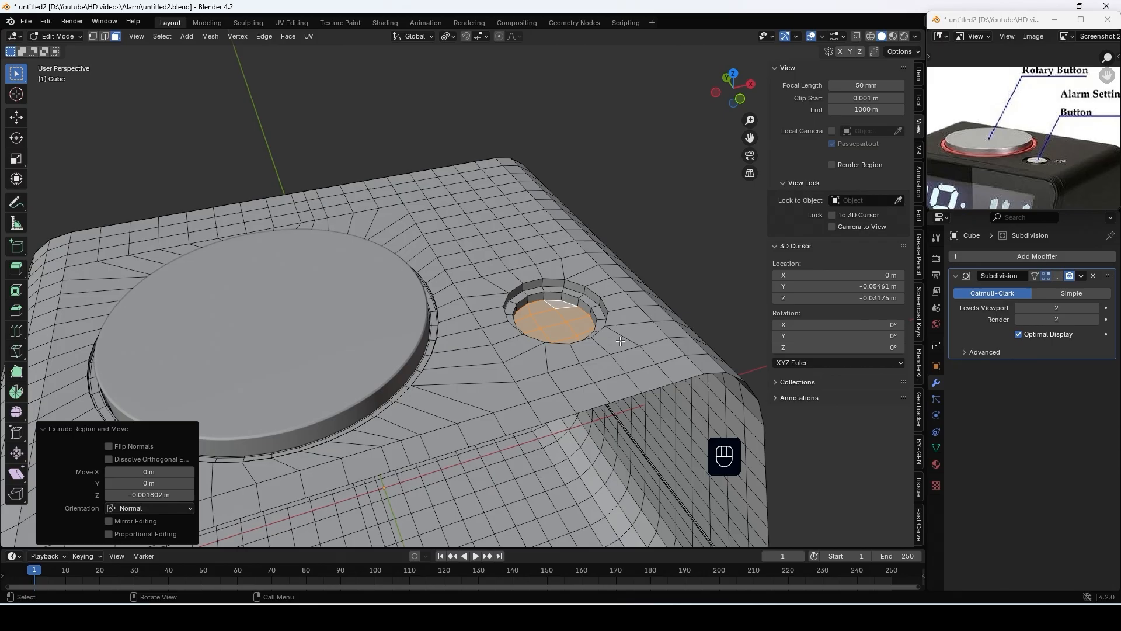
Separate the hole's circular bottom faces into their own object and set that object's origin to its geometry
{"action": "key", "text": "p"}
{"action": "left_click", "coordinate": [621, 337]}
{"action": "key", "text": "Tab"}
{"action": "left_click", "coordinate": [577, 325]}
{"action": "left_click", "coordinate": [175, 36]}
{"action": "mouse_move", "coordinate": [253, 63]}
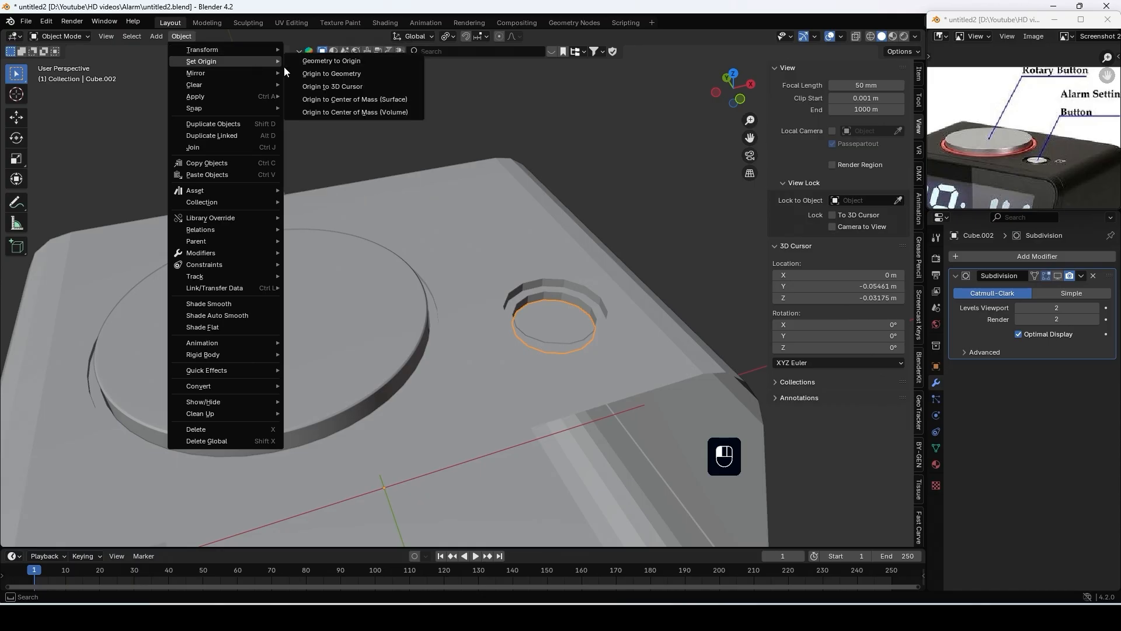
{"action": "left_click", "coordinate": [327, 61]}
Extrude all faces of the separated disc upward by about 0.003644 m to form the alarm setting button
{"action": "key", "text": "Tab"}
{"action": "key", "text": "a"}
{"action": "key", "text": "e"}
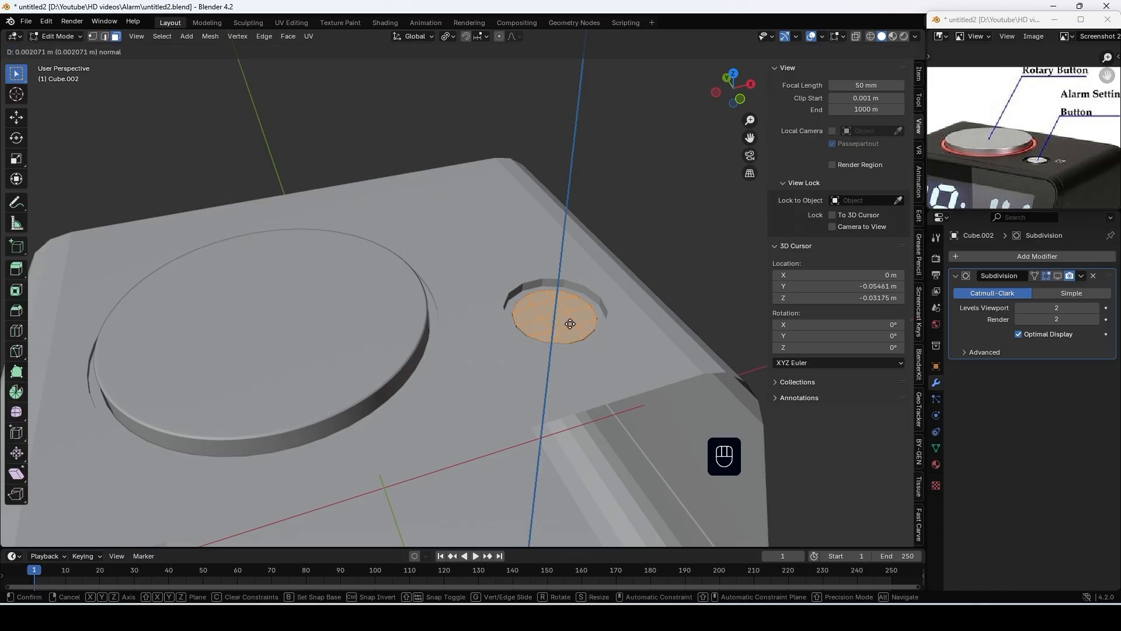
{"action": "left_click", "coordinate": [567, 317]}
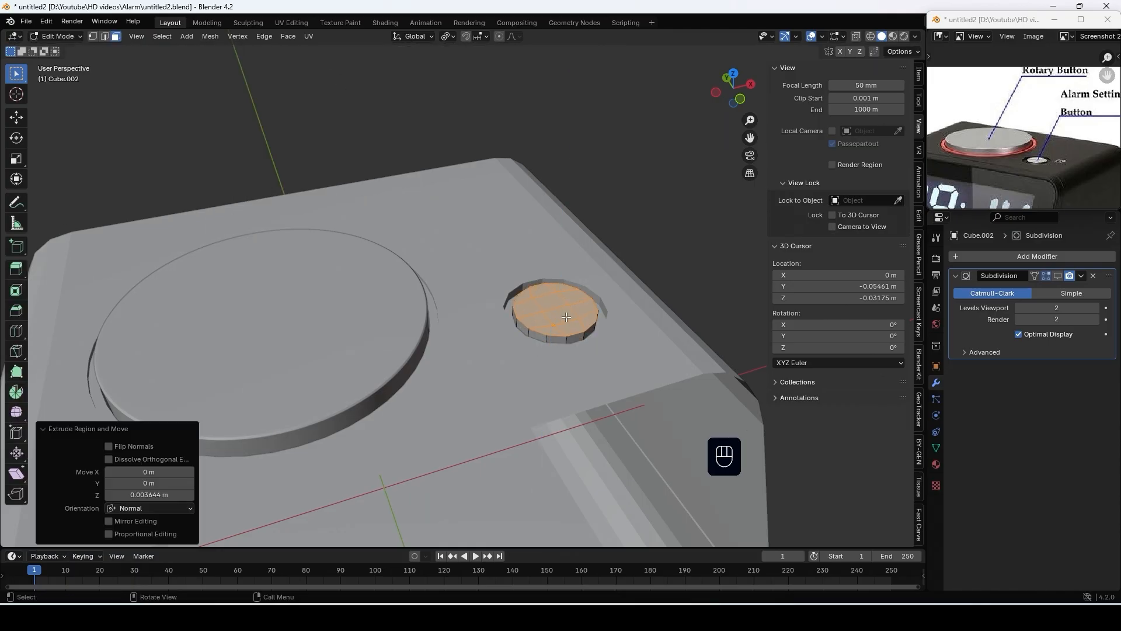
Bevel the edge loop around the small button's top rim with a single segment
{"action": "key", "text": "alt+a"}
{"action": "key", "text": "2"}
{"action": "left_click", "coordinate": [594, 308], "text": "alt"}
{"action": "key", "text": "ctrl+b"}
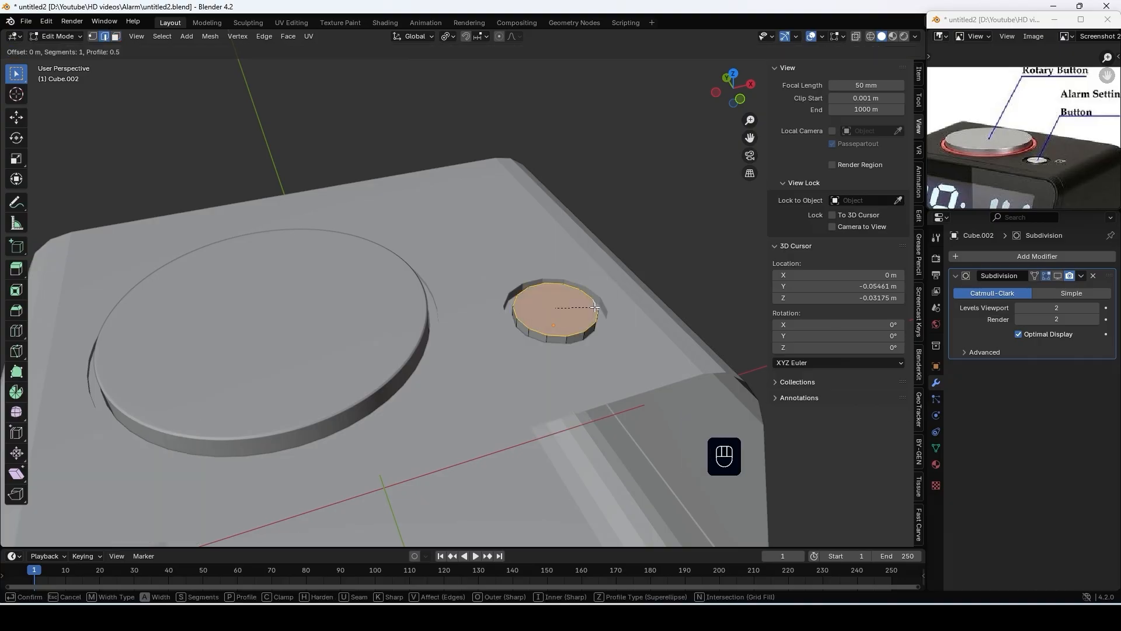
{"action": "left_click", "coordinate": [582, 321]}
Inset the small button's top face, delete the inner face and close the opening with Grid Fill
{"action": "key", "text": "3"}
{"action": "left_click", "coordinate": [572, 314]}
{"action": "key", "text": "i"}
{"action": "left_click", "coordinate": [564, 309]}
{"action": "key", "text": "x"}
{"action": "left_click", "coordinate": [565, 307]}
{"action": "left_click", "coordinate": [583, 306], "text": "alt"}
{"action": "key", "text": "ctrl+f"}
{"action": "left_click", "coordinate": [583, 306]}
Add a centered loop cut along the small button's beveled top rim and bevel it into support loops
{"action": "mouse_move", "coordinate": [583, 306]}
{"action": "middle_mouse_down"}
{"action": "mouse_move", "coordinate": [628, 344]}
{"action": "mouse_move", "coordinate": [562, 312]}
{"action": "middle_mouse_up"}
{"action": "scroll", "coordinate": [629, 345], "scroll_direction": "up", "scroll_amount": 2}
{"action": "scroll", "coordinate": [584, 330], "scroll_direction": "up", "scroll_amount": 3}
{"action": "middle_click_drag", "start_coordinate": [614, 351], "coordinate": [541, 289], "text": "shift"}
{"action": "scroll", "coordinate": [578, 343], "scroll_direction": "up", "scroll_amount": 1}
{"action": "key", "text": "ctrl+r"}
{"action": "left_click", "coordinate": [563, 363]}
{"action": "key", "text": "ctrl+b"}
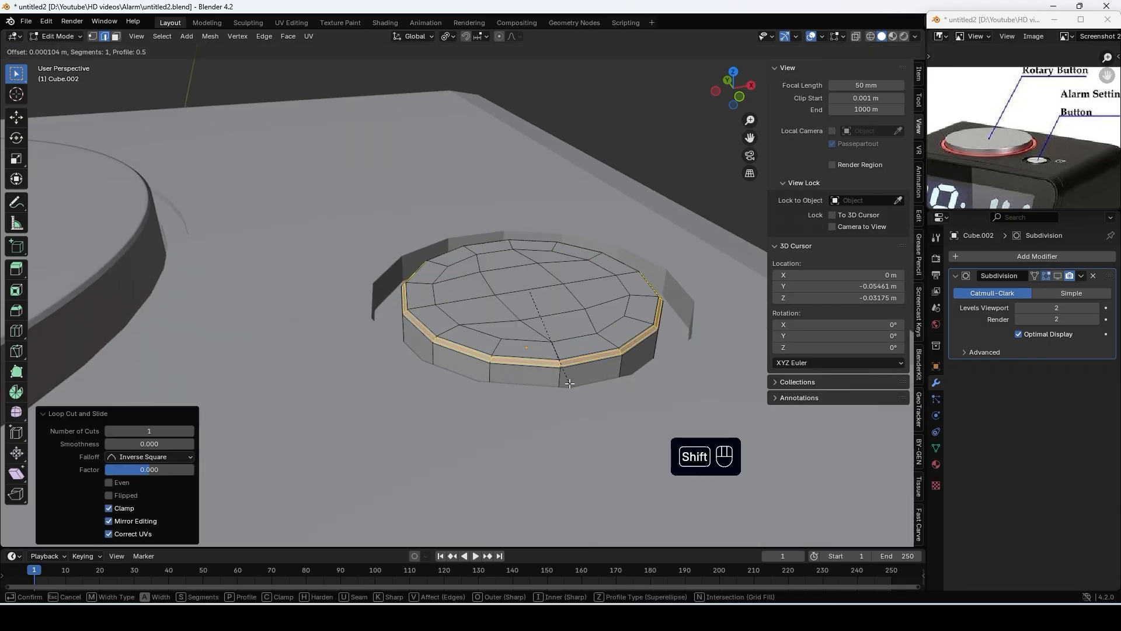
{"action": "left_click", "coordinate": [569, 384]}
Add a centered loop cut around the small button's side wall and bevel it toward both ends
{"action": "key", "text": "ctrl+r"}
{"action": "left_click", "coordinate": [562, 367]}
{"action": "right_click", "coordinate": [562, 366]}
{"action": "key", "text": "ctrl+b"}
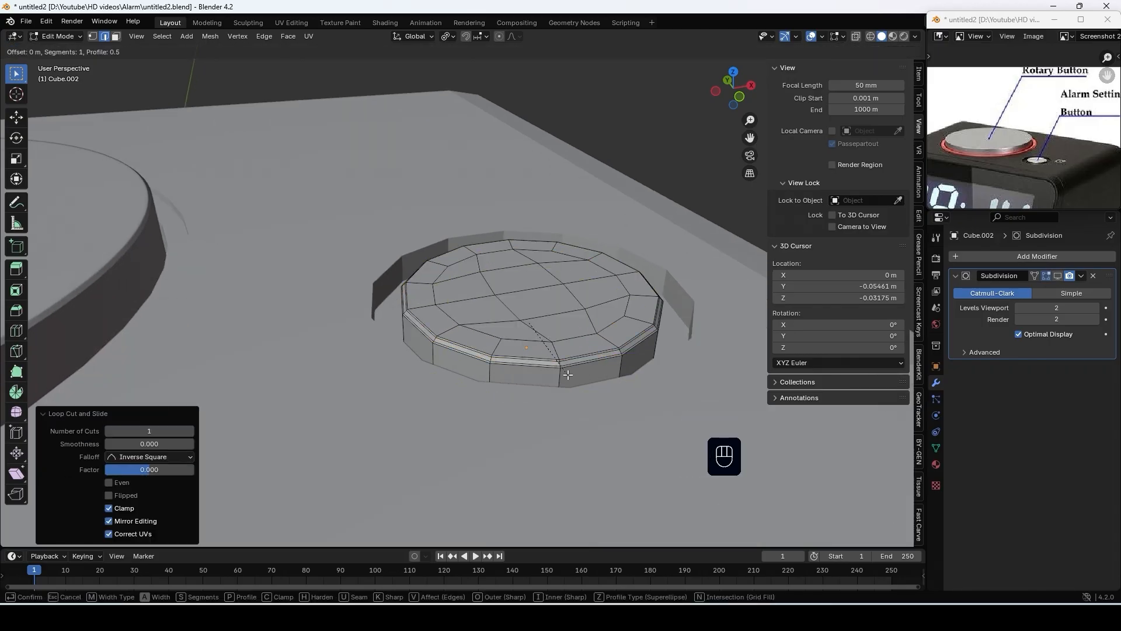
{"action": "left_click", "coordinate": [604, 456]}
Return to Object Mode, enable the small button's Subdivision modifier in the viewport and shade it smooth
{"action": "key", "text": "Tab"}
{"action": "left_click", "coordinate": [1057, 275]}
{"action": "right_click", "coordinate": [623, 299]}
{"action": "left_click", "coordinate": [615, 298]}
Isolate the clock body in local view, add a centered loop cut around the small hole's lower wall and bevel it
{"action": "left_click", "coordinate": [657, 244]}
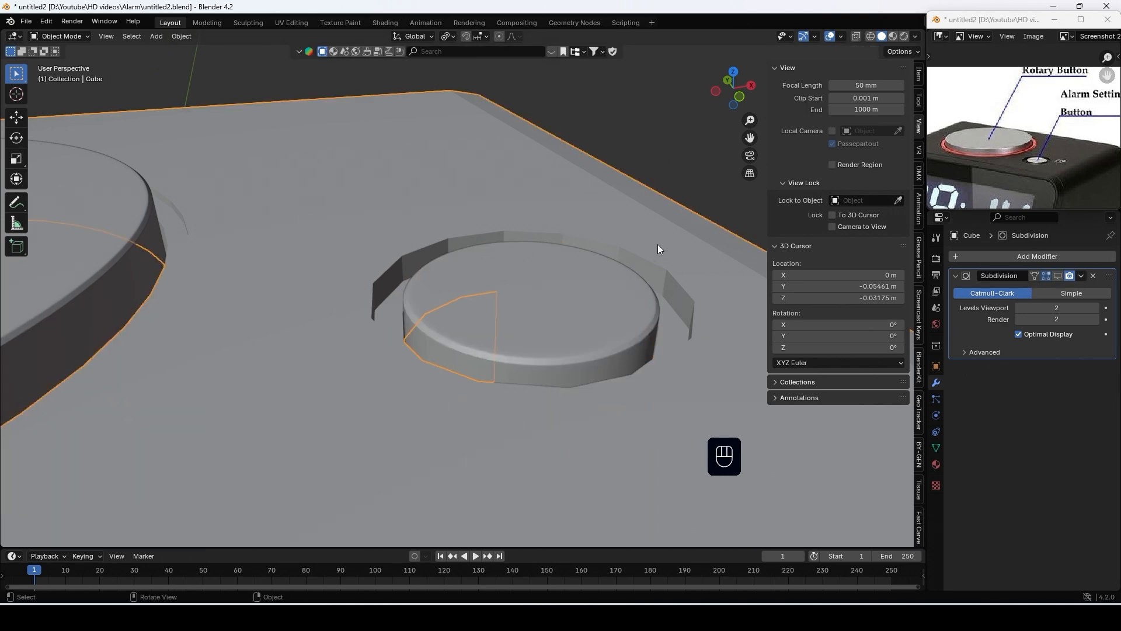
{"action": "key", "text": "KP_Divide"}
{"action": "middle_click_drag", "start_coordinate": [592, 161], "coordinate": [293, 475]}
{"action": "scroll", "coordinate": [607, 170], "scroll_direction": "up", "scroll_amount": 7}
{"action": "scroll", "coordinate": [440, 269], "scroll_direction": "up", "scroll_amount": 3}
{"action": "key", "text": "Tab"}
{"action": "key", "text": "ctrl+r"}
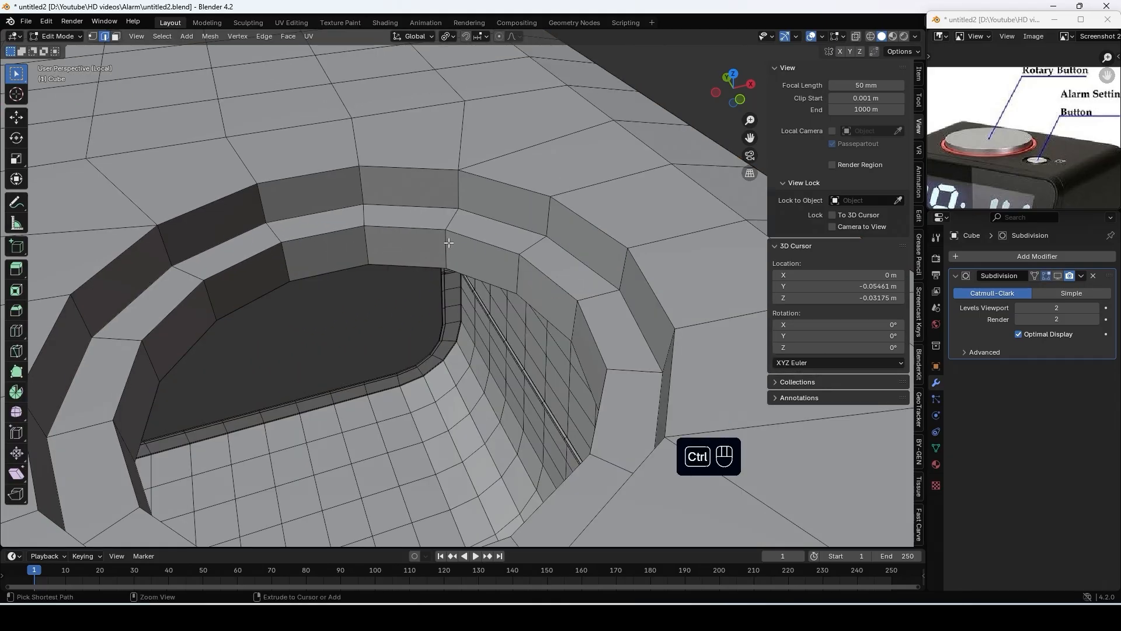
{"action": "left_click", "coordinate": [449, 244]}
{"action": "right_click", "coordinate": [448, 244]}
{"action": "key", "text": "ctrl+b"}
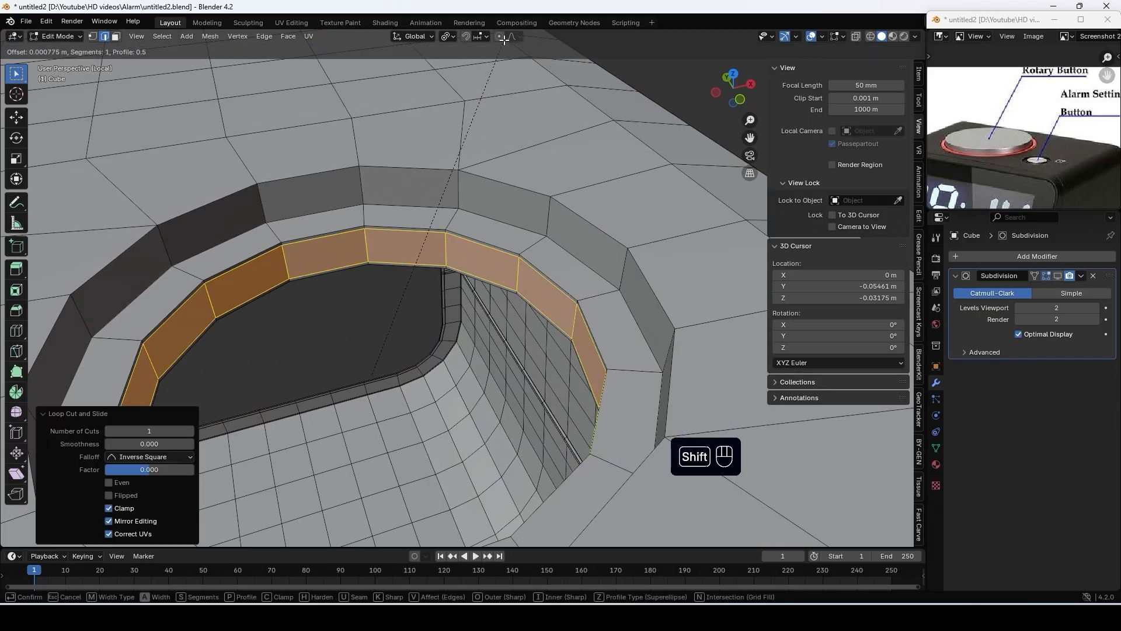
{"action": "left_click", "coordinate": [466, 192]}
Add centered loop cuts around the small hole's ledge and upper wall, beveling each into support loops
{"action": "key", "text": "ctrl+r"}
{"action": "left_click", "coordinate": [449, 217]}
{"action": "right_click", "coordinate": [450, 218]}
{"action": "key", "text": "ctrl+b"}
{"action": "left_click", "coordinate": [456, 189]}
{"action": "key", "text": "ctrl+z"}
{"action": "key", "text": "ctrl+b"}
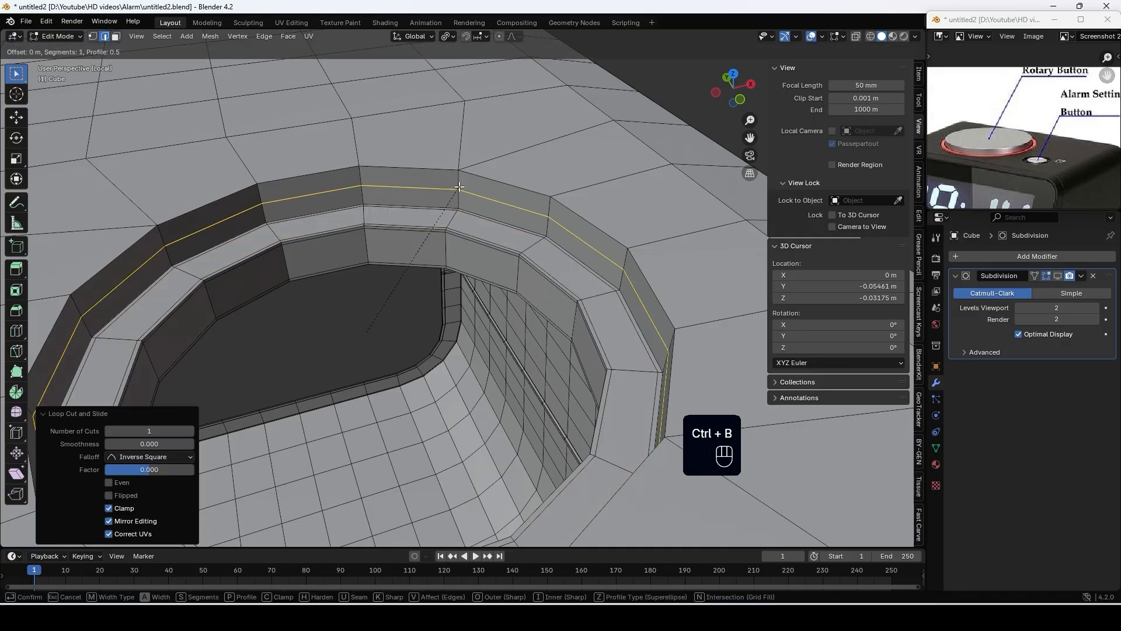
{"action": "left_click", "coordinate": [486, 151]}
Enable the body's Subdivision modifier in the viewport, shade the body smooth and leave local view
{"action": "key", "text": "Tab"}
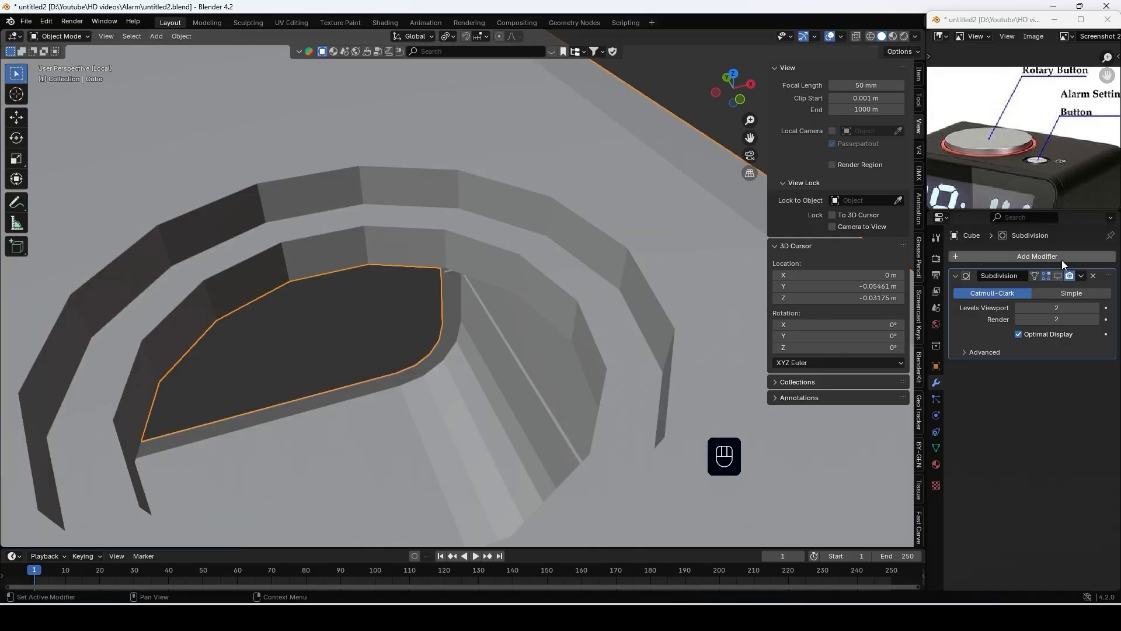
{"action": "right_click", "coordinate": [626, 203]}
{"action": "left_click", "coordinate": [626, 204]}
{"action": "key", "text": "KP_Divide"}
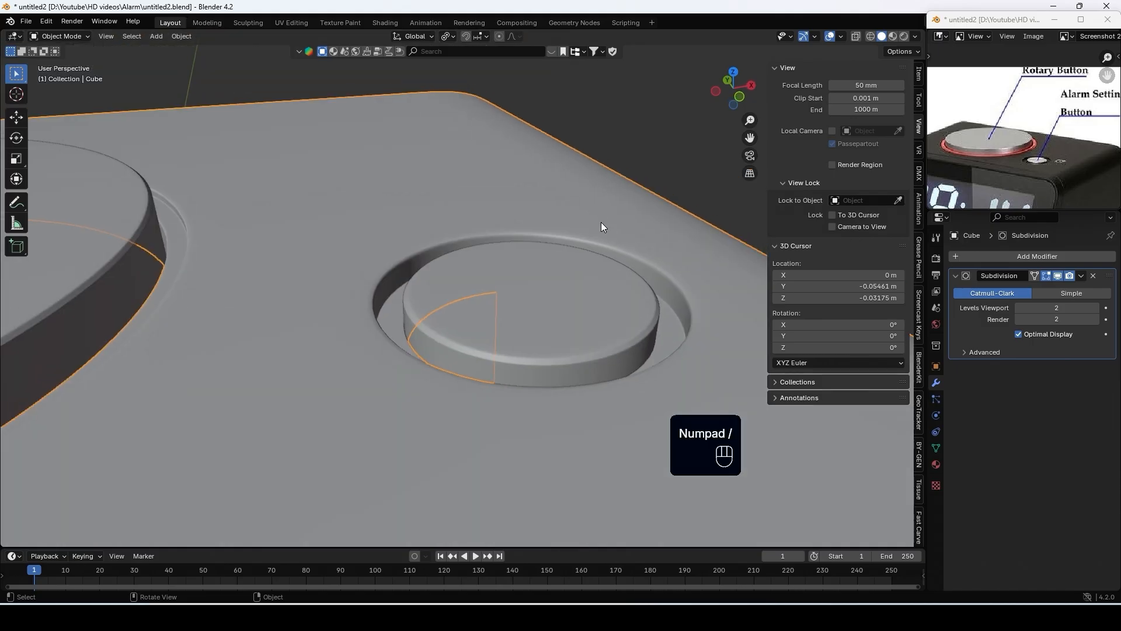
{"action": "left_click", "coordinate": [603, 254]}
{"action": "scroll", "coordinate": [599, 266], "scroll_direction": "down", "scroll_amount": 5}
{"action": "mouse_move", "coordinate": [599, 266]}
{"action": "middle_mouse_down"}
{"action": "mouse_move", "coordinate": [616, 269]}
{"action": "mouse_move", "coordinate": [618, 254]}
{"action": "middle_mouse_up"}
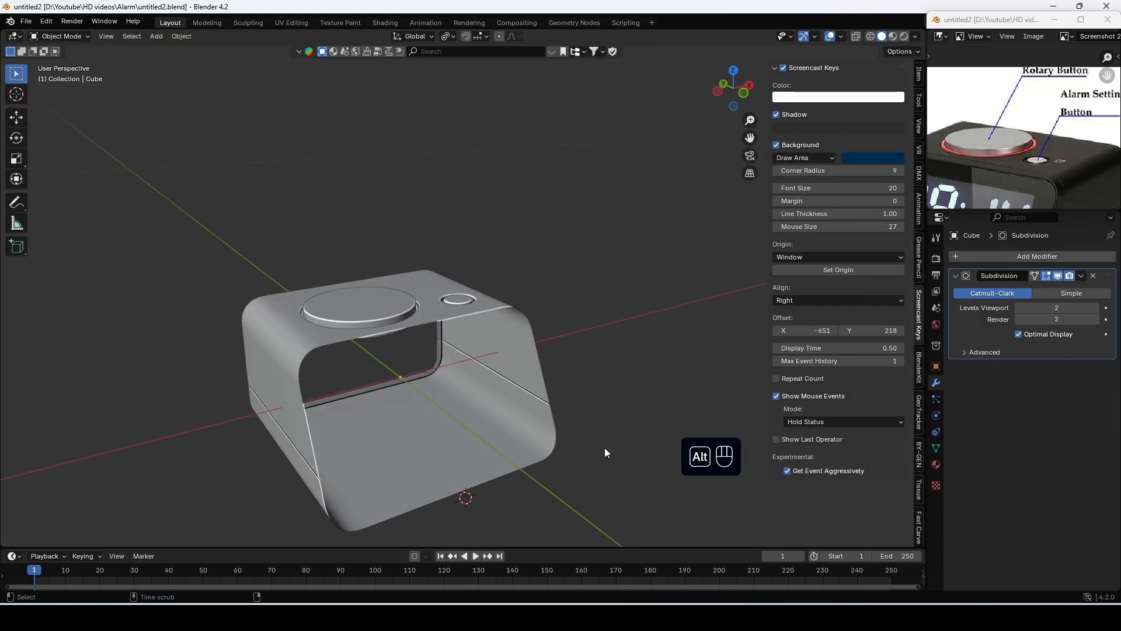
Unhide all objects and add a loop cut around the screen's side, slid toward its rear edge with factor 0.868
{"action": "key", "text": "alt+h"}
{"action": "left_click", "coordinate": [391, 390]}
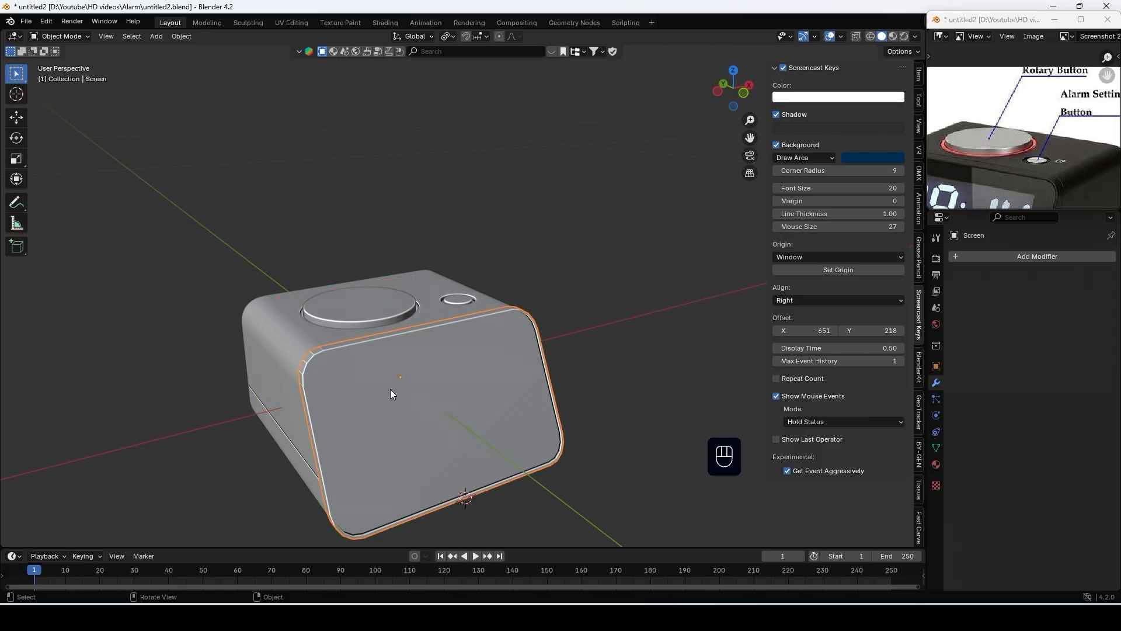
{"action": "key", "text": "Tab"}
{"action": "middle_click_drag", "start_coordinate": [393, 395], "coordinate": [528, 344]}
{"action": "scroll", "coordinate": [540, 330], "scroll_direction": "up", "scroll_amount": 6}
{"action": "scroll", "coordinate": [528, 343], "scroll_direction": "up", "scroll_amount": 2}
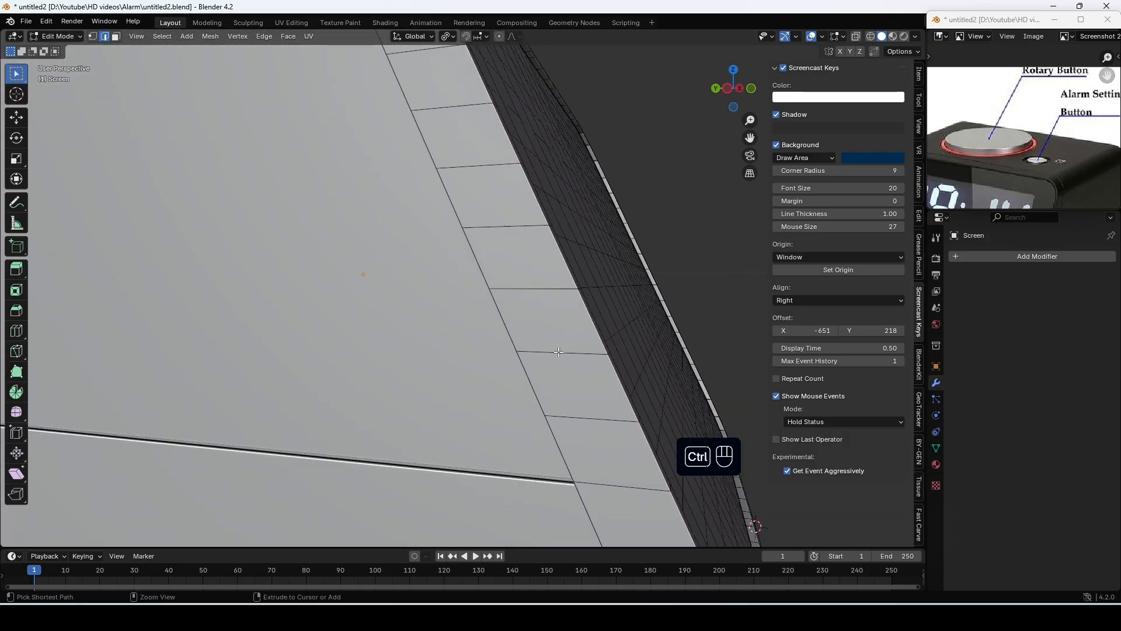
{"action": "key", "text": "ctrl+r"}
{"action": "left_click_drag", "start_coordinate": [555, 352], "coordinate": [518, 371]}
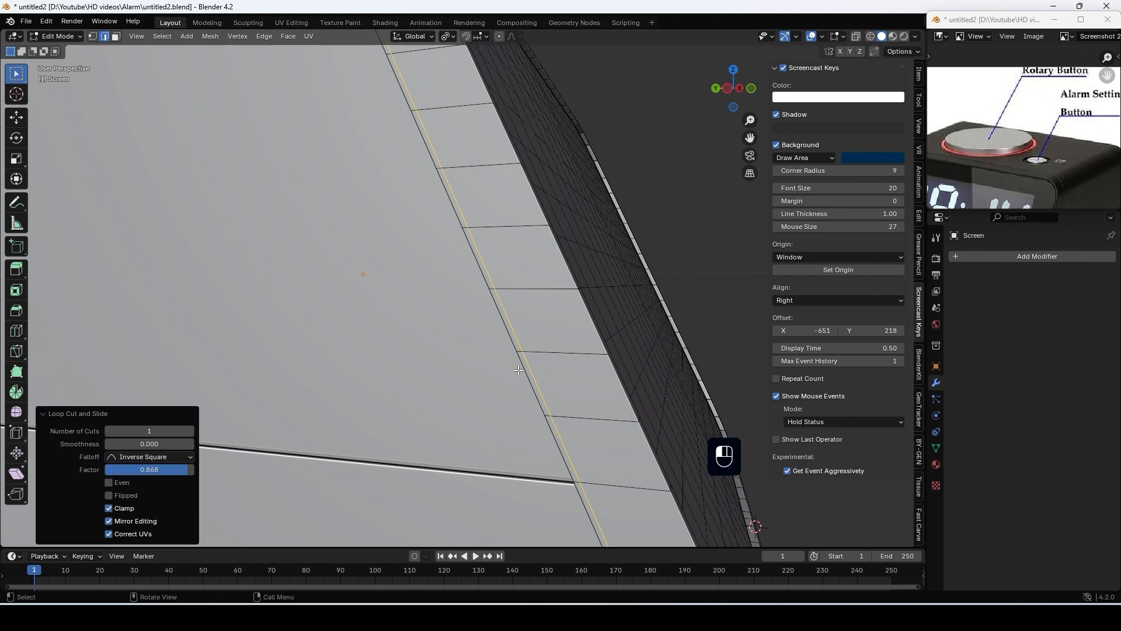
Select the narrow face loop at the screen's rear edge and extrude it along normals with a -0.000407 m offset
{"action": "key", "text": "3"}
{"action": "left_click", "coordinate": [549, 417], "text": "alt"}
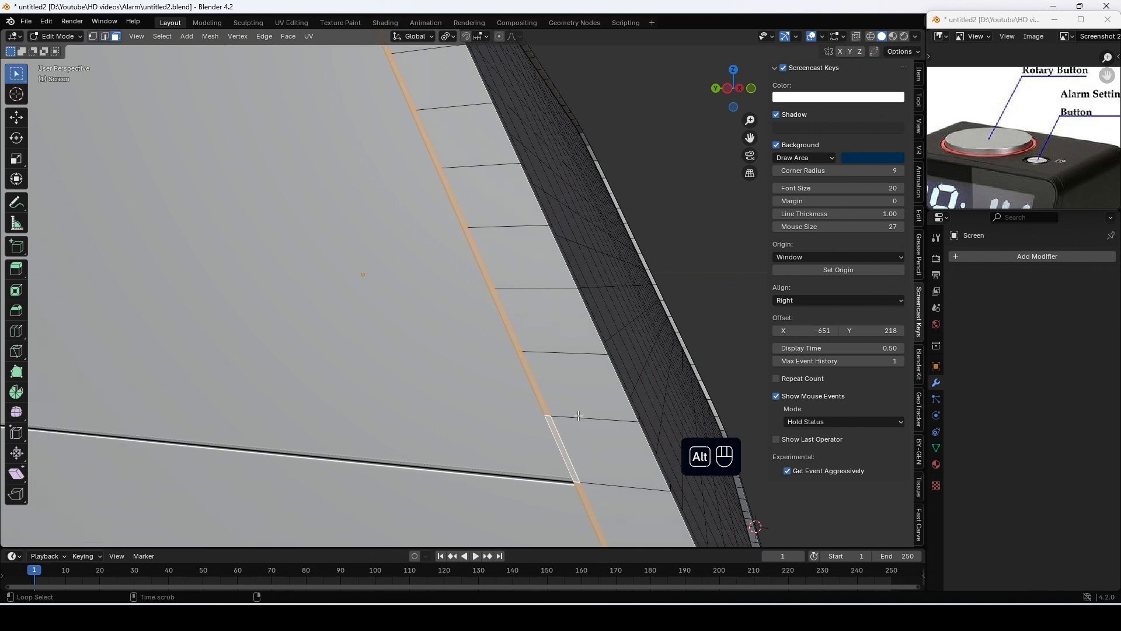
{"action": "key", "text": "alt+e"}
{"action": "left_click", "coordinate": [580, 416]}
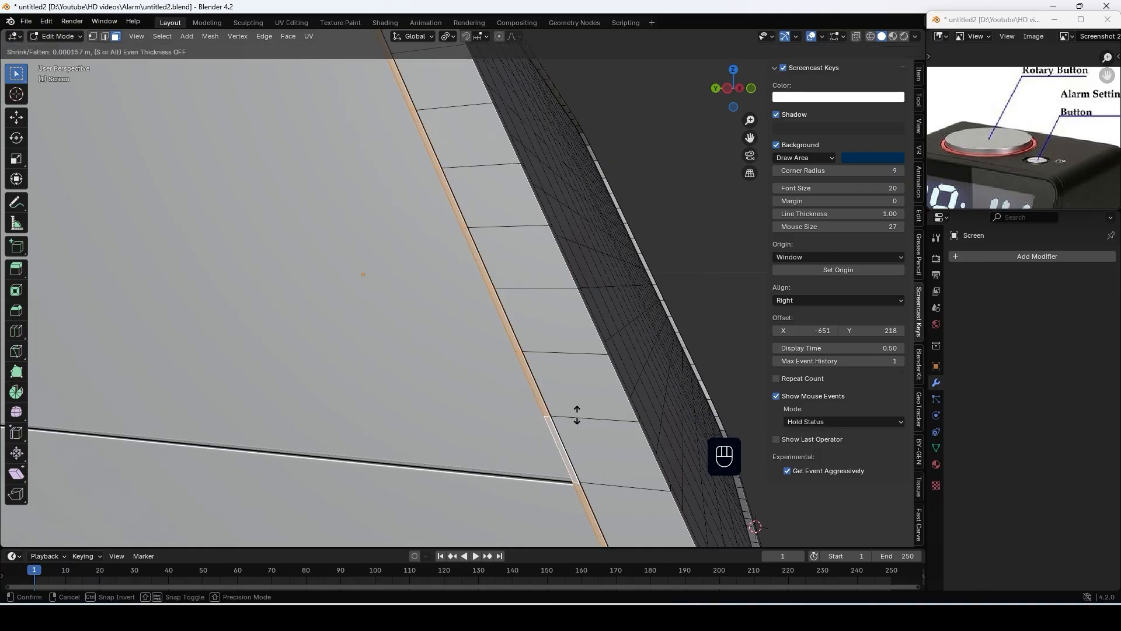
{"action": "left_click", "coordinate": [576, 420]}
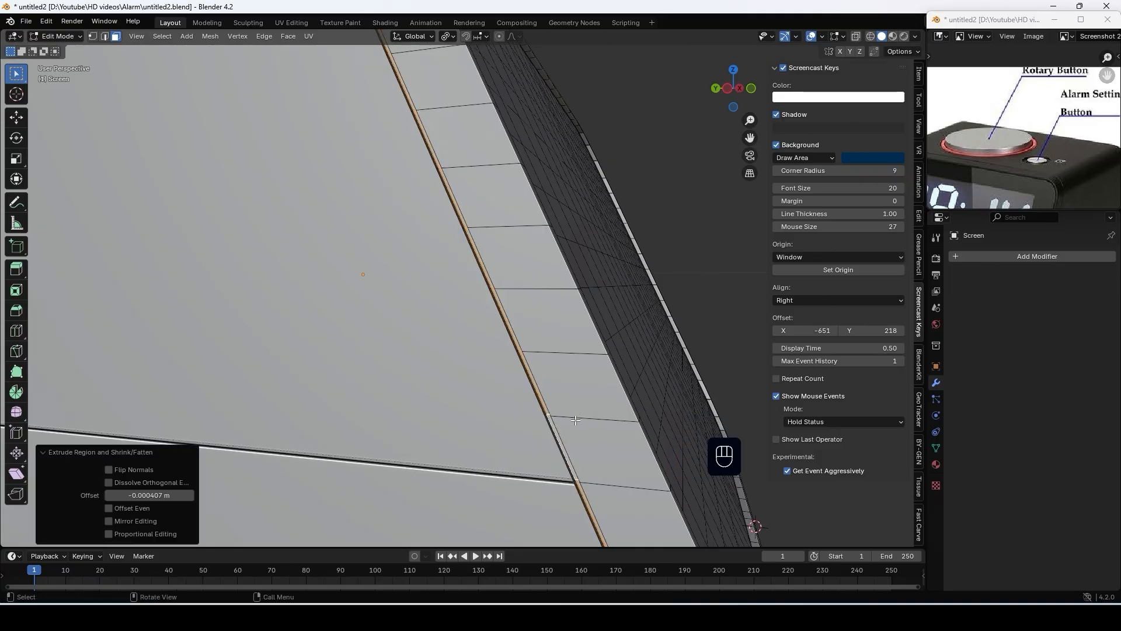
Expand the selection to the whole groove, invert it and hide the rest of the screen's mesh
{"action": "key", "text": "ctrl"}
{"action": "key", "text": "ctrl+KP_Add"}
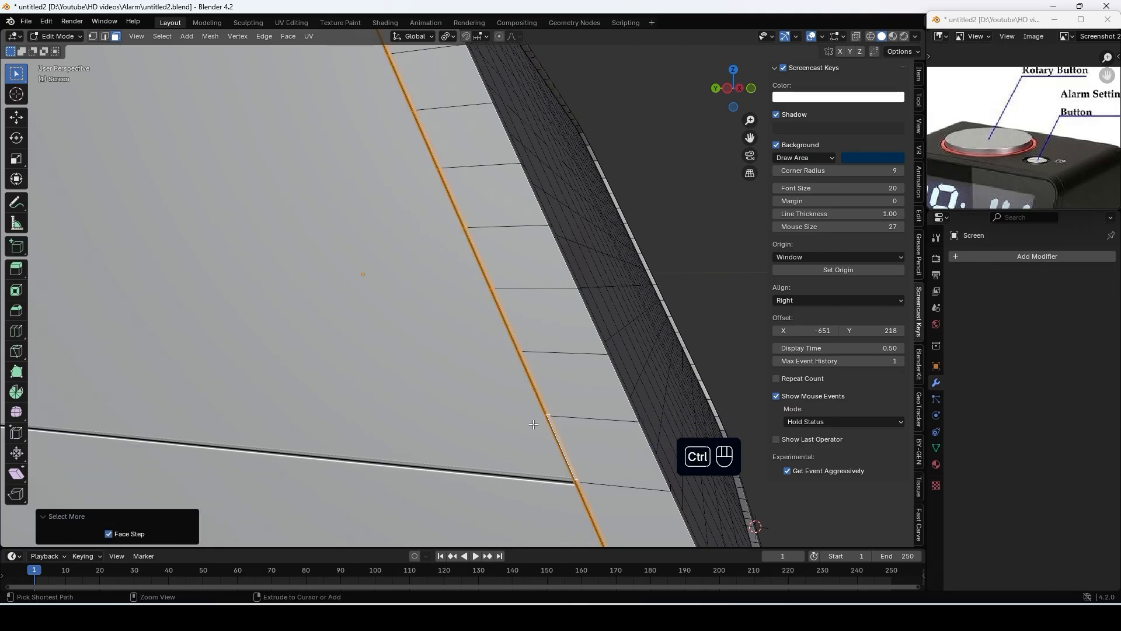
{"action": "key", "text": "ctrl+l"}
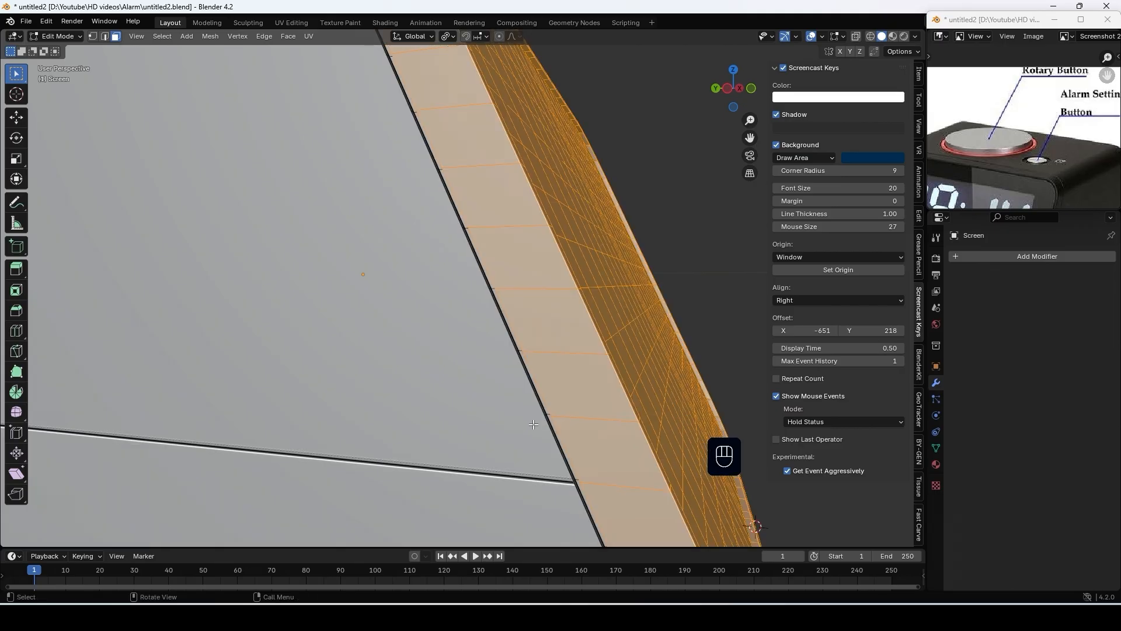
{"action": "key", "text": "h"}
{"action": "middle_click_drag", "start_coordinate": [533, 424], "coordinate": [419, 381]}
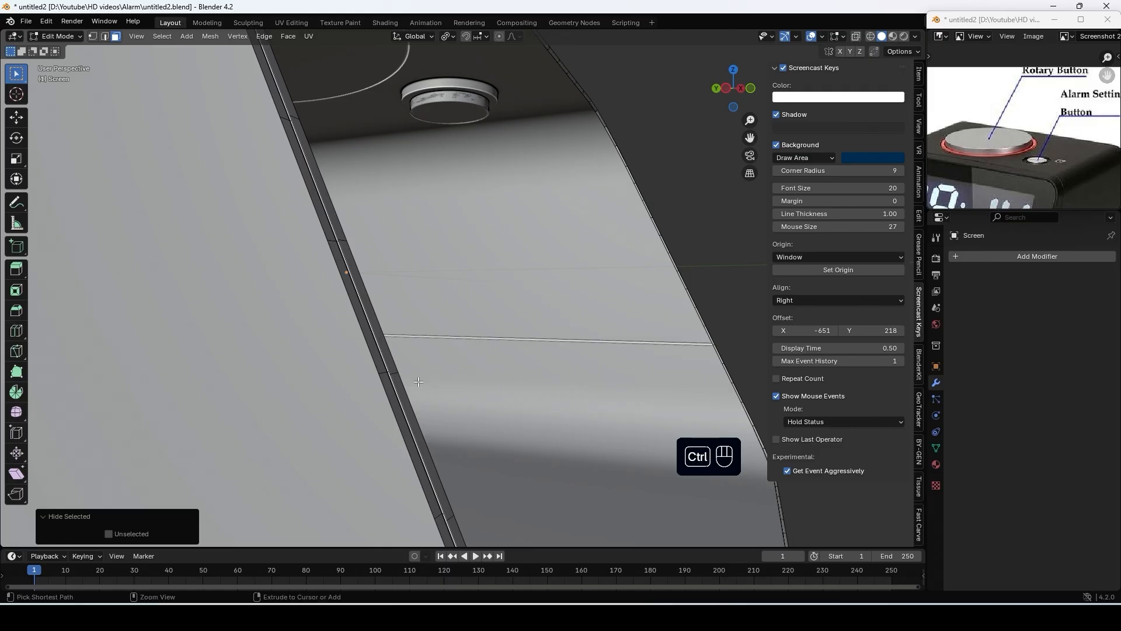
Add centered loop cuts along the screen groove's face strips, select the loops together and bevel them by about 0.000151 m
{"action": "key", "text": "ctrl+r"}
{"action": "left_click", "coordinate": [392, 374]}
{"action": "right_click", "coordinate": [380, 385]}
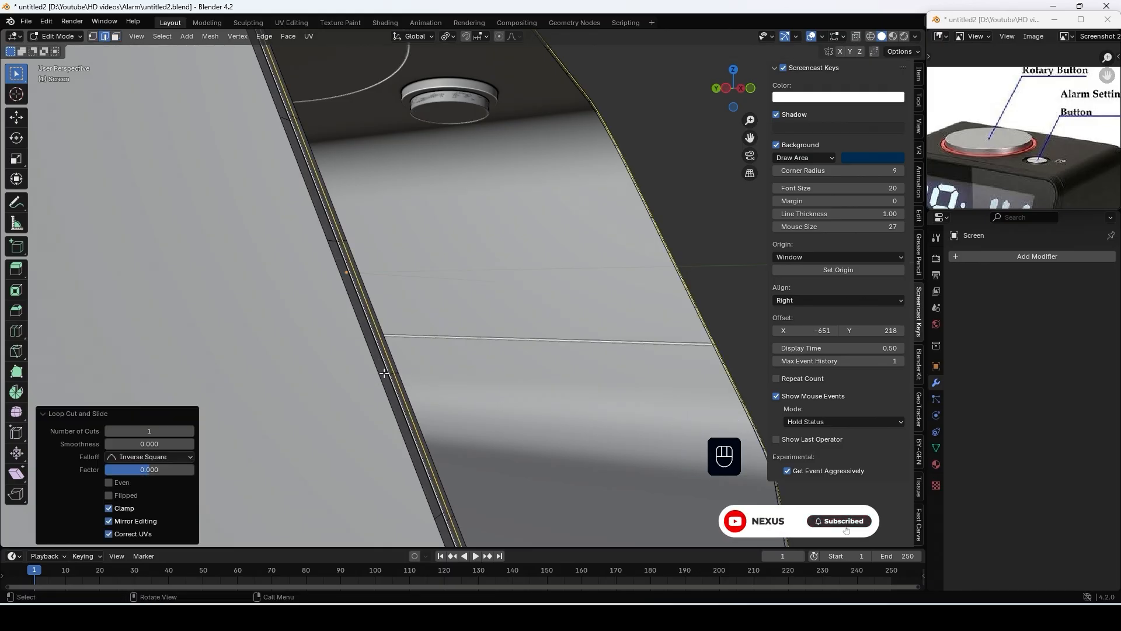
{"action": "key", "text": "ctrl+r"}
{"action": "left_click", "coordinate": [388, 368]}
{"action": "right_click", "coordinate": [389, 362]}
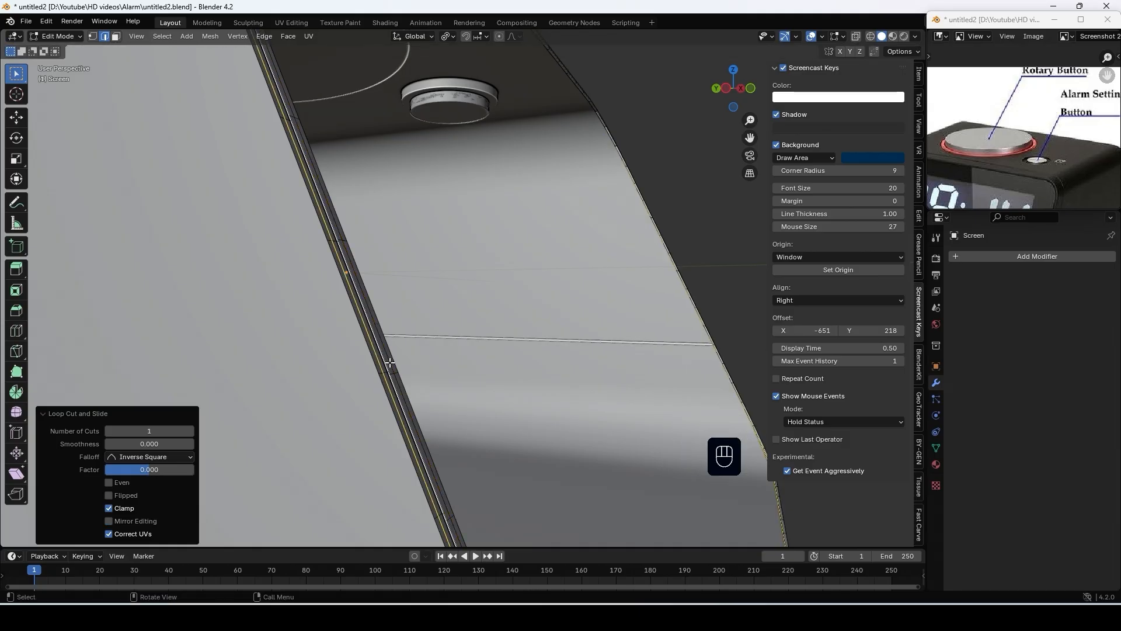
{"action": "left_click", "coordinate": [388, 365], "text": "alt+shift"}
{"action": "key", "text": "ctrl+b"}
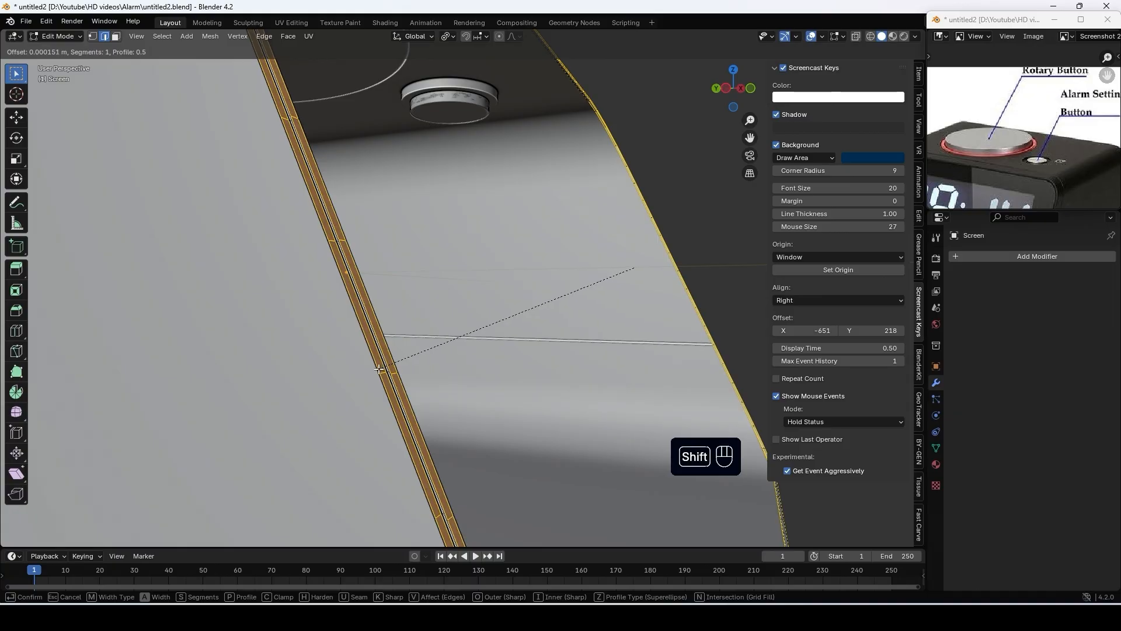
{"action": "left_click", "coordinate": [379, 368], "text": "shift"}
{"action": "left_click", "coordinate": [385, 369]}
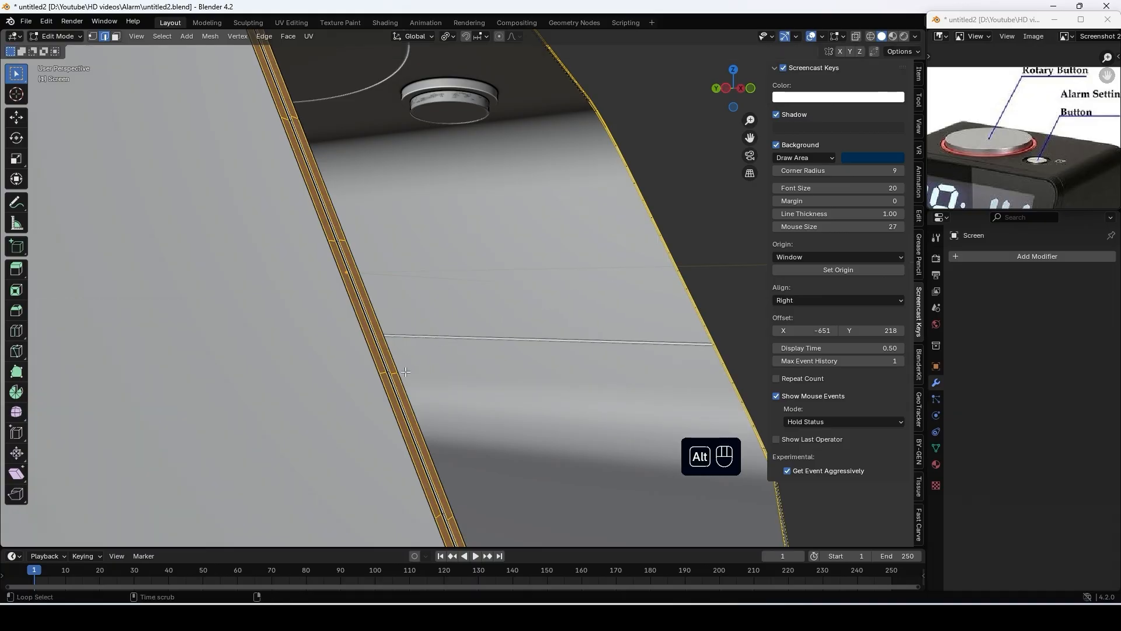
Reveal the hidden mesh, add a centered loop cut around the screen's wide side strip and bevel it by about 0.00195 m
{"action": "key", "text": "alt+h"}
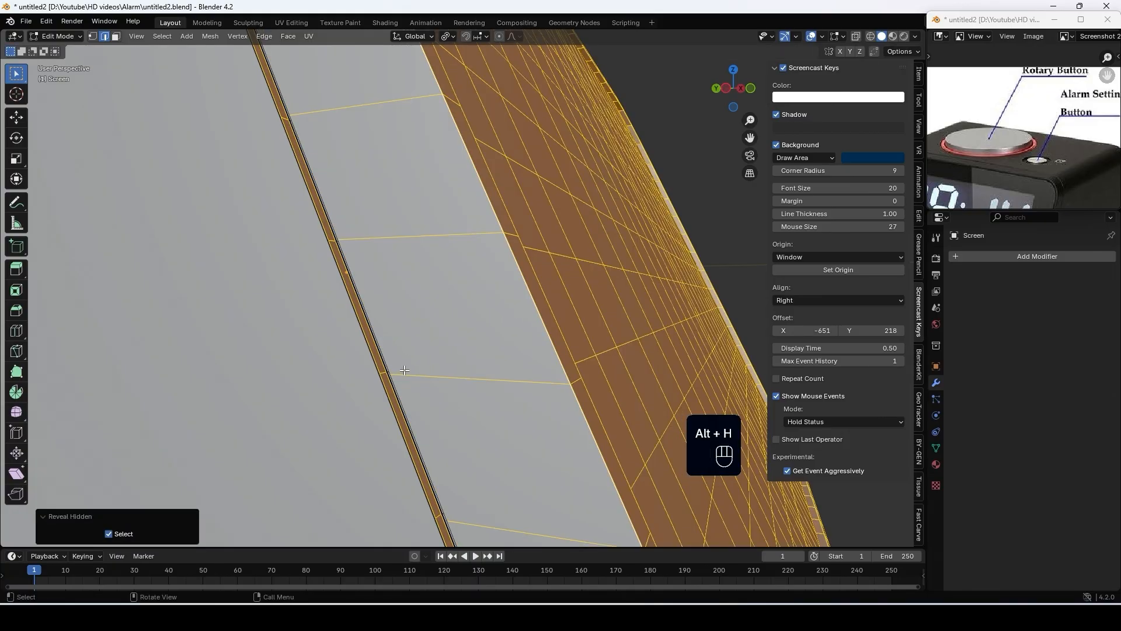
{"action": "key", "text": "ctrl+r"}
{"action": "left_click", "coordinate": [461, 376]}
{"action": "right_click", "coordinate": [461, 376]}
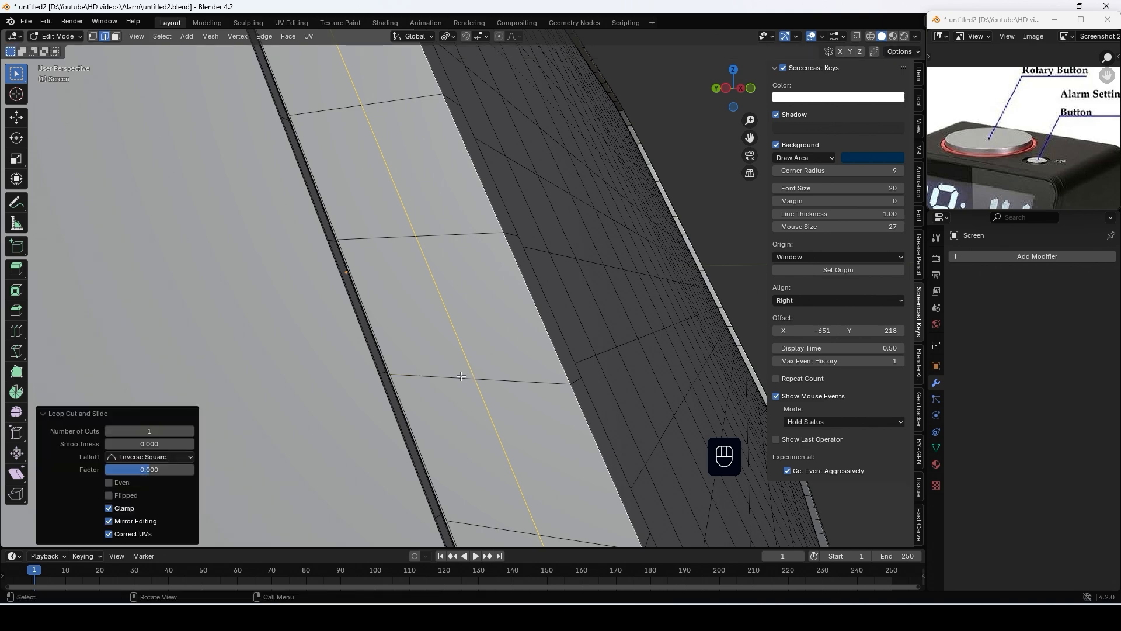
{"action": "key", "text": "ctrl+b"}
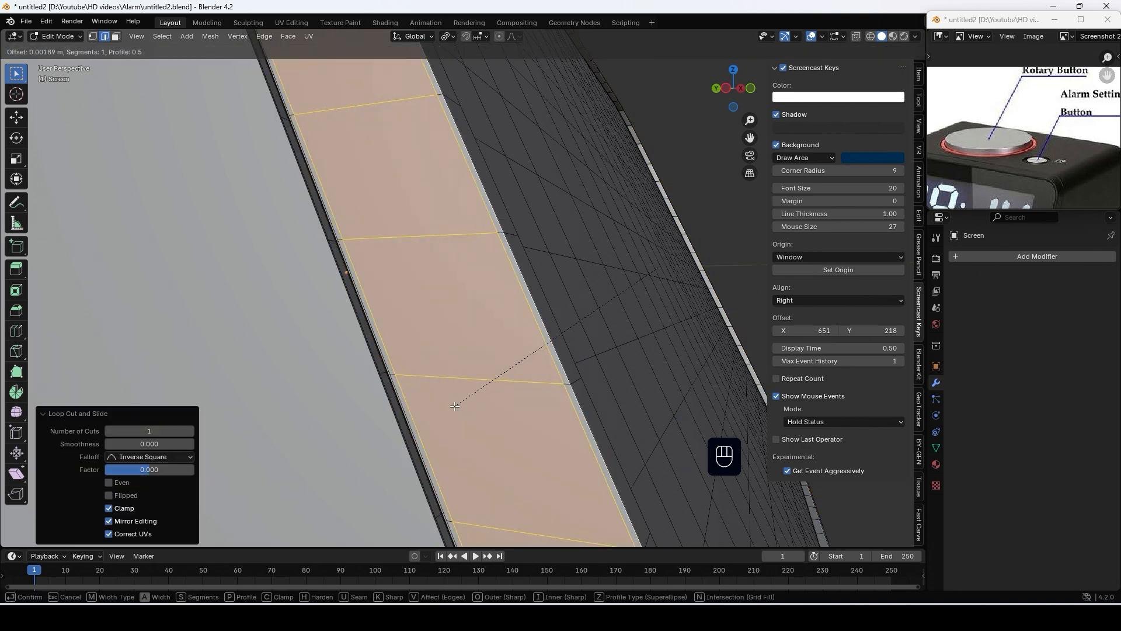
{"action": "left_click", "coordinate": [458, 407]}
Add a centered loop cut along the screen's front rim strip and bevel it by about 0.000334 m
{"action": "middle_click_drag", "start_coordinate": [457, 407], "coordinate": [437, 426]}
{"action": "middle_click_drag", "start_coordinate": [612, 126], "coordinate": [600, 372], "text": "shift"}
{"action": "scroll", "coordinate": [622, 297], "scroll_direction": "up", "scroll_amount": 3}
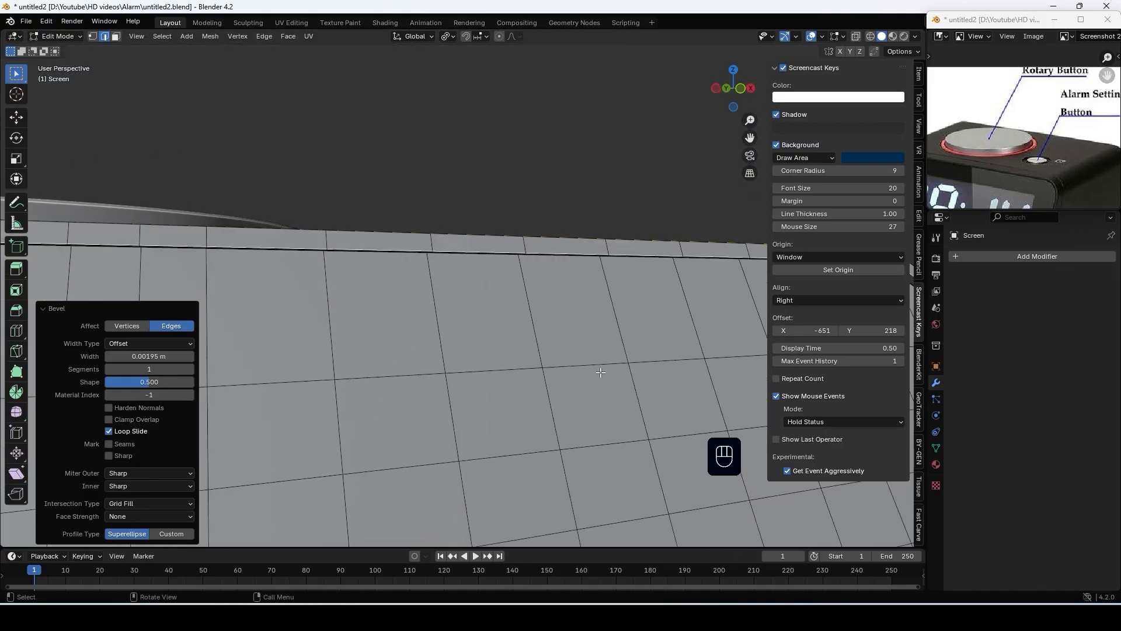
{"action": "middle_click_drag", "start_coordinate": [636, 255], "coordinate": [597, 189], "text": "shift"}
{"action": "key", "text": "ctrl+r"}
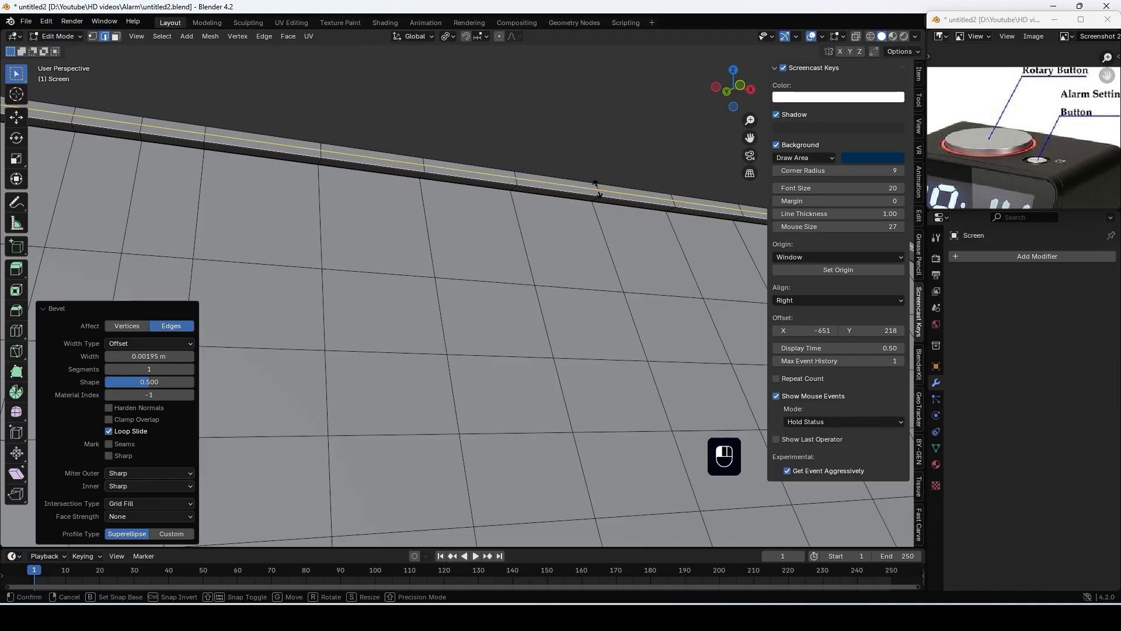
{"action": "left_click", "coordinate": [597, 189]}
{"action": "right_click", "coordinate": [598, 189]}
{"action": "key", "text": "ctrl+b"}
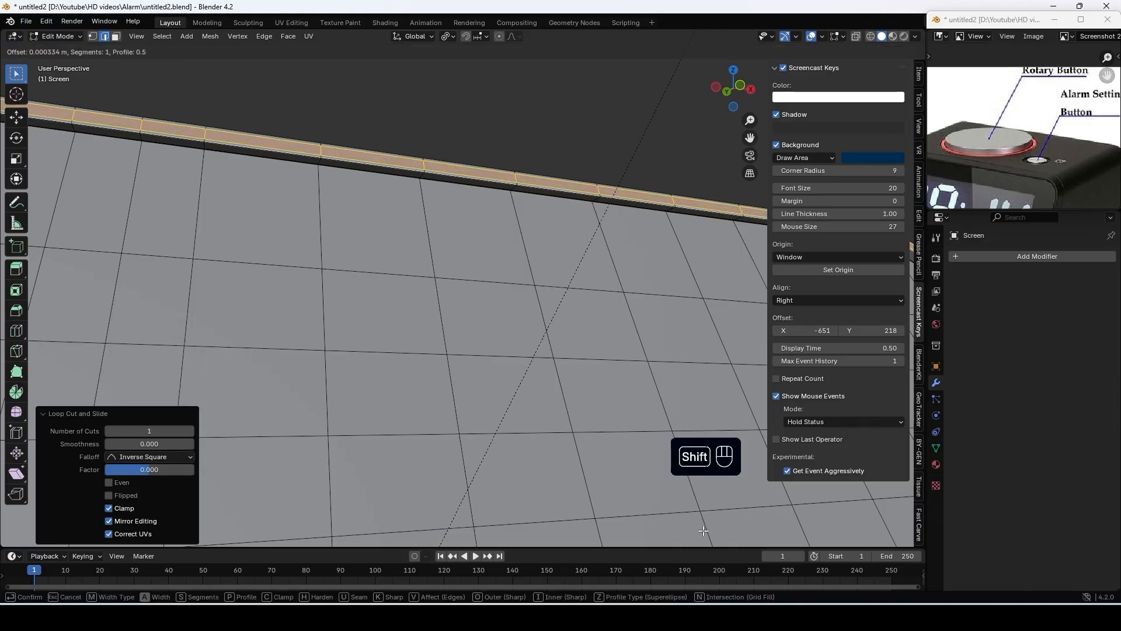
{"action": "left_click", "coordinate": [670, 100], "text": "shift"}
Add a centered loop cut along the narrow dark strip inside the rim and bevel it by about 0.000291 m
{"action": "scroll", "coordinate": [704, 400], "scroll_direction": "up", "scroll_amount": 4}
{"action": "middle_click_drag", "start_coordinate": [651, 161], "coordinate": [634, 283], "text": "shift"}
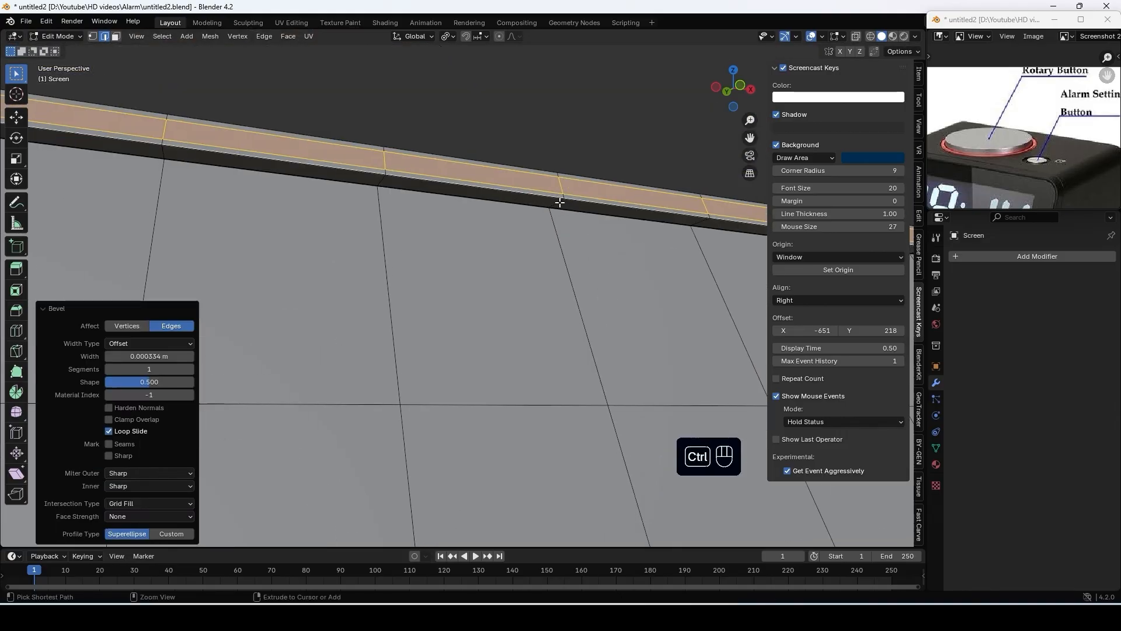
{"action": "key", "text": "ctrl+r"}
{"action": "left_click", "coordinate": [559, 202]}
{"action": "right_click", "coordinate": [560, 202]}
{"action": "key", "text": "ctrl+b"}
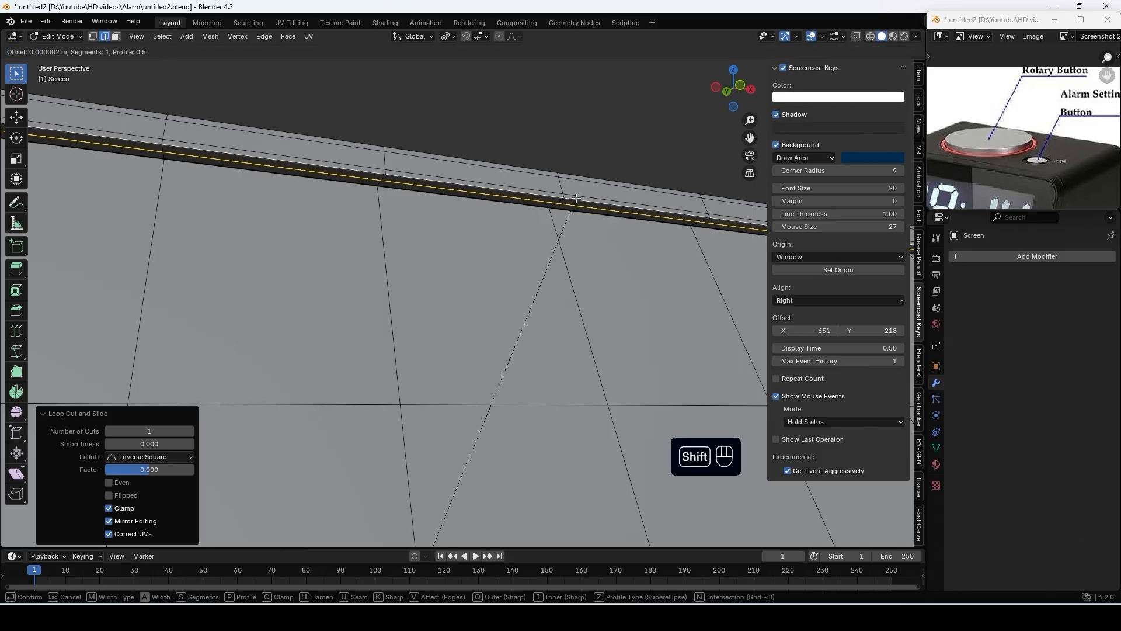
{"action": "left_click", "coordinate": [514, 333], "text": "shift"}
Select the rectangular block of front faces that matches the display area in the reference image
{"action": "scroll", "coordinate": [526, 335], "scroll_direction": "down", "scroll_amount": 4}
{"action": "middle_click_drag", "start_coordinate": [689, 341], "coordinate": [397, 359], "text": "shift"}
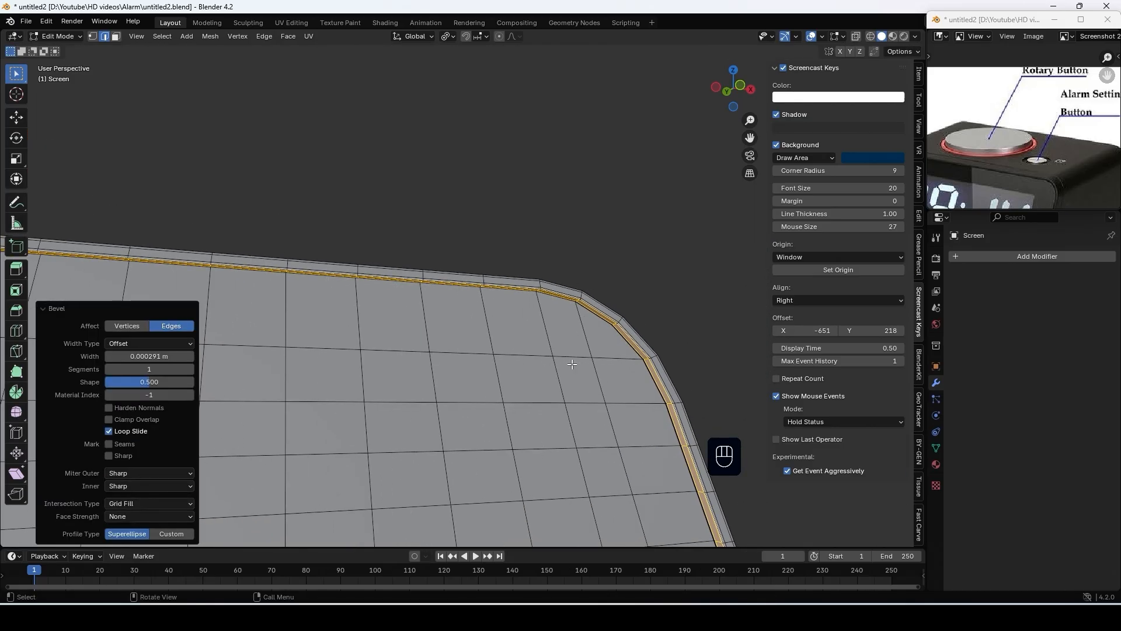
{"action": "scroll", "coordinate": [572, 368], "scroll_direction": "down", "scroll_amount": 5}
{"action": "middle_click_drag", "start_coordinate": [559, 422], "coordinate": [661, 390], "text": "shift"}
{"action": "key", "text": "3"}
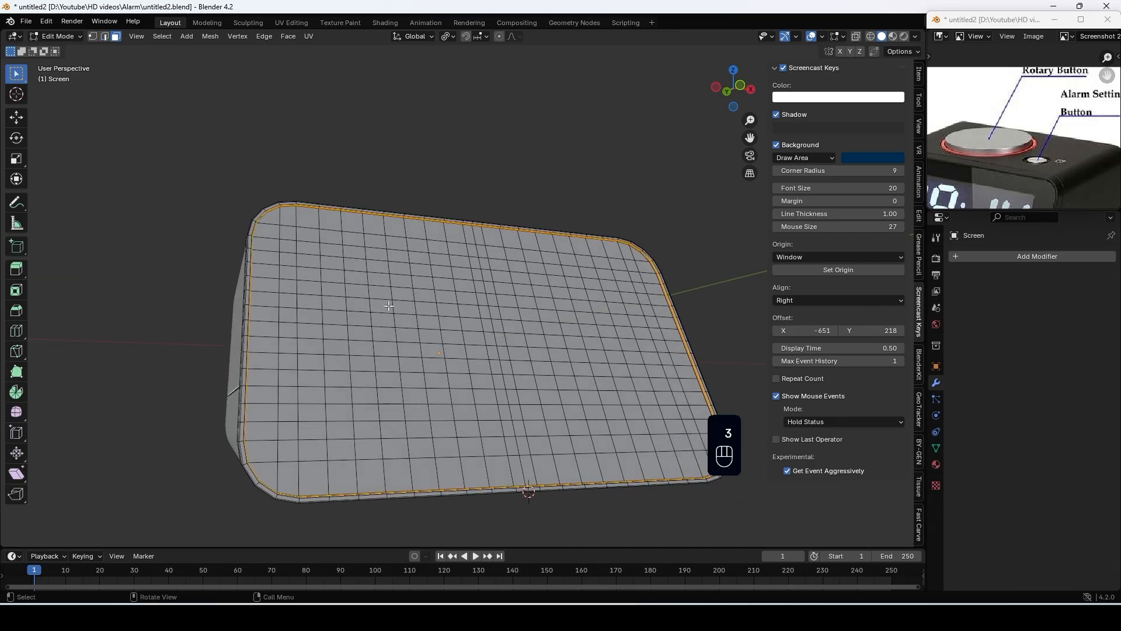
{"action": "left_click", "coordinate": [308, 235]}
{"action": "middle_click_drag", "start_coordinate": [390, 308], "coordinate": [406, 321]}
{"action": "scroll", "coordinate": [997, 96], "scroll_direction": "down", "scroll_amount": 3}
{"action": "middle_click_drag", "start_coordinate": [1010, 166], "coordinate": [998, 98]}
{"action": "scroll", "coordinate": [997, 98], "scroll_direction": "up", "scroll_amount": 3}
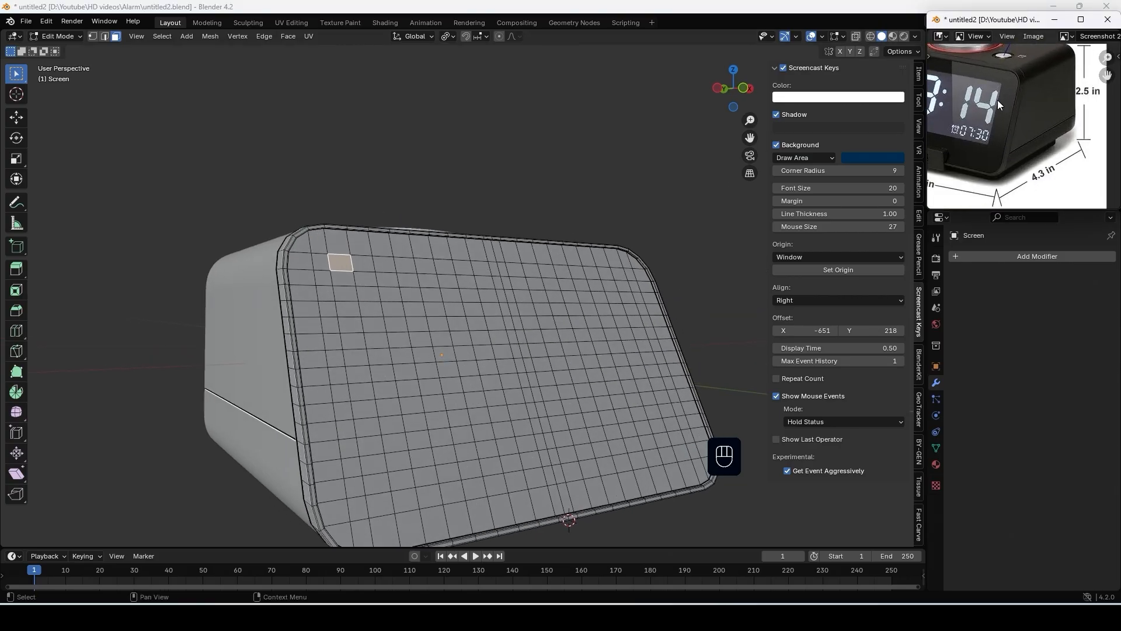
{"action": "left_click", "coordinate": [665, 402], "text": "ctrl+shift"}
Extrude the selected display faces inward along their normals with an offset of -0.00112 m
{"action": "middle_click_drag", "start_coordinate": [665, 402], "coordinate": [602, 403]}
{"action": "scroll", "coordinate": [1011, 146], "scroll_direction": "down", "scroll_amount": 2}
{"action": "middle_click_drag", "start_coordinate": [1011, 146], "coordinate": [1050, 157]}
{"action": "scroll", "coordinate": [1064, 154], "scroll_direction": "up", "scroll_amount": 2}
{"action": "middle_click_drag", "start_coordinate": [489, 445], "coordinate": [572, 416]}
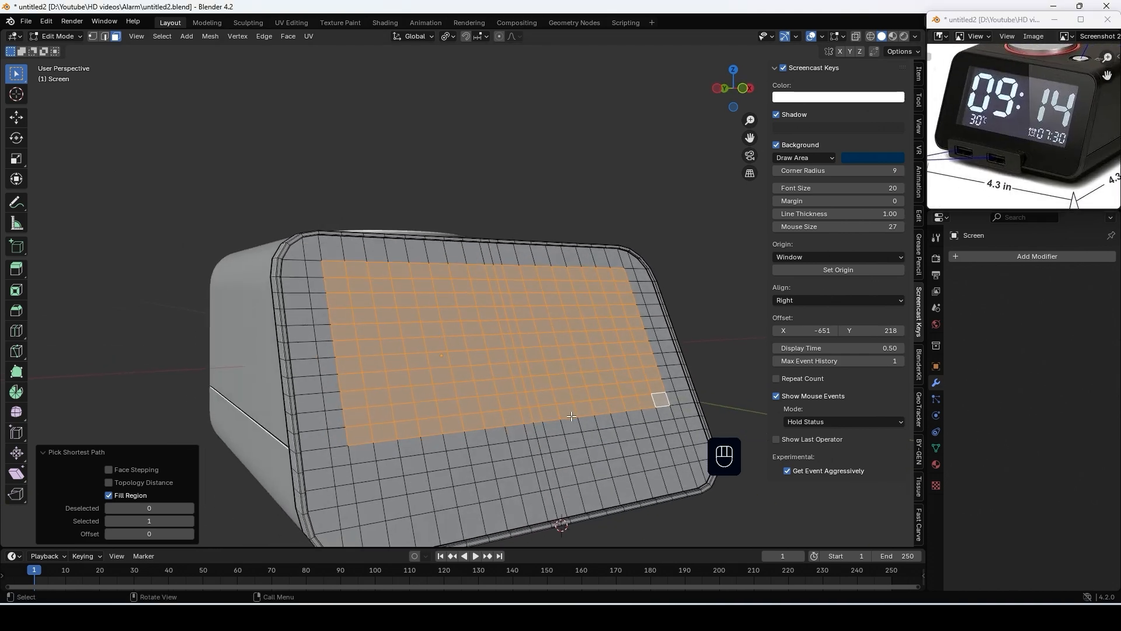
{"action": "key", "text": "alt"}
{"action": "key", "text": "alt+e"}
{"action": "left_click", "coordinate": [571, 416]}
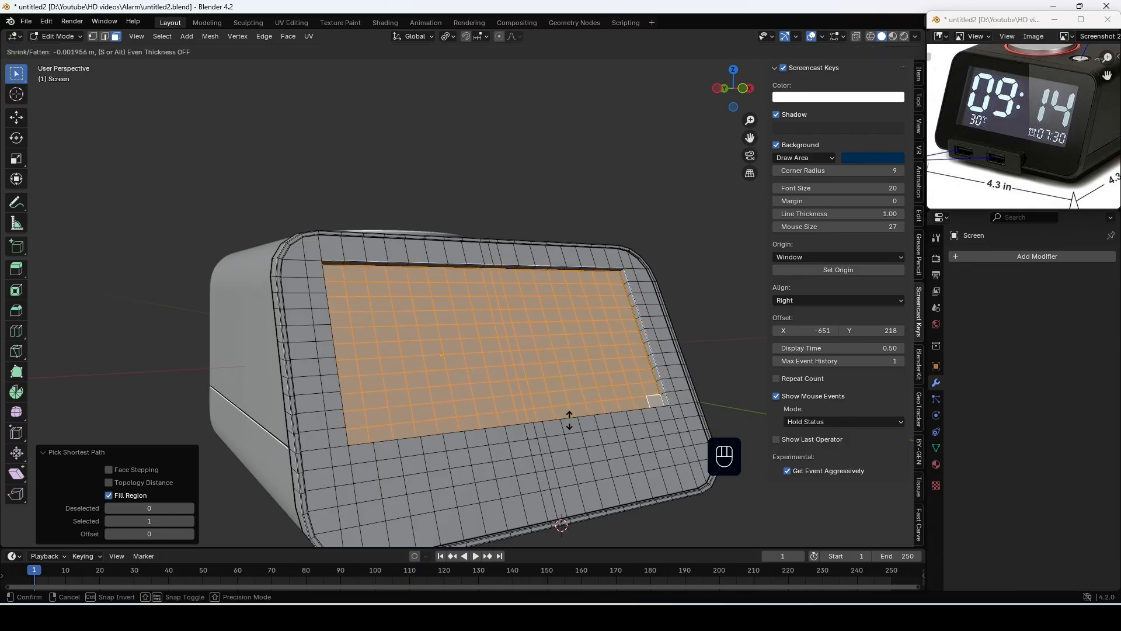
{"action": "key", "text": "shift"}
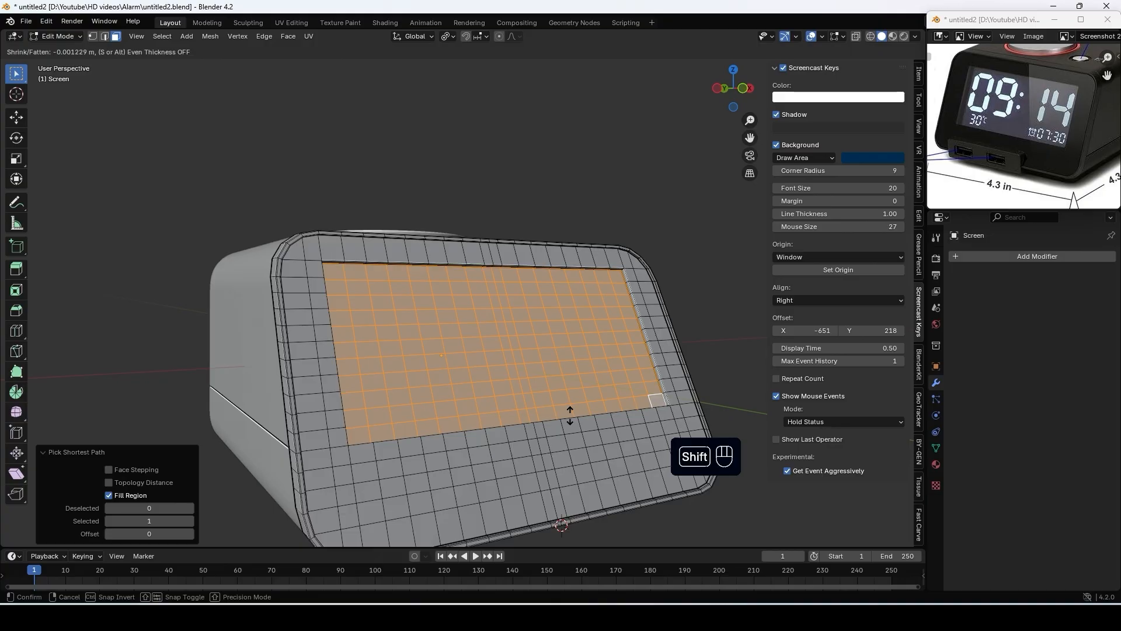
{"action": "left_click", "coordinate": [572, 412]}
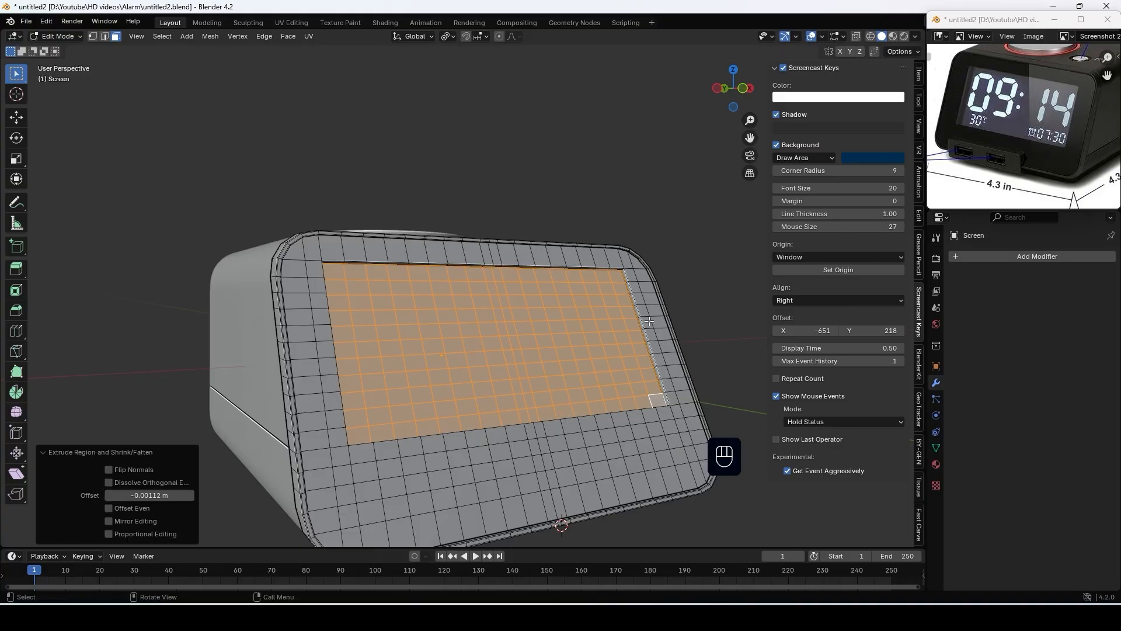
Delete the recessed display faces to open up the front of the screen frame
{"action": "scroll", "coordinate": [647, 322], "scroll_direction": "up", "scroll_amount": 4}
{"action": "middle_click_drag", "start_coordinate": [611, 347], "coordinate": [578, 306], "text": "shift"}
{"action": "key", "text": "Delete"}
{"action": "left_click", "coordinate": [528, 298]}
Bevel the corner edges of the display opening by about 0.00097 m with two segments
{"action": "scroll", "coordinate": [577, 306], "scroll_direction": "up", "scroll_amount": 3}
{"action": "middle_click_drag", "start_coordinate": [643, 348], "coordinate": [570, 175], "text": "shift"}
{"action": "middle_click_drag", "start_coordinate": [615, 377], "coordinate": [345, 311]}
{"action": "middle_click_drag", "start_coordinate": [324, 249], "coordinate": [333, 332]}
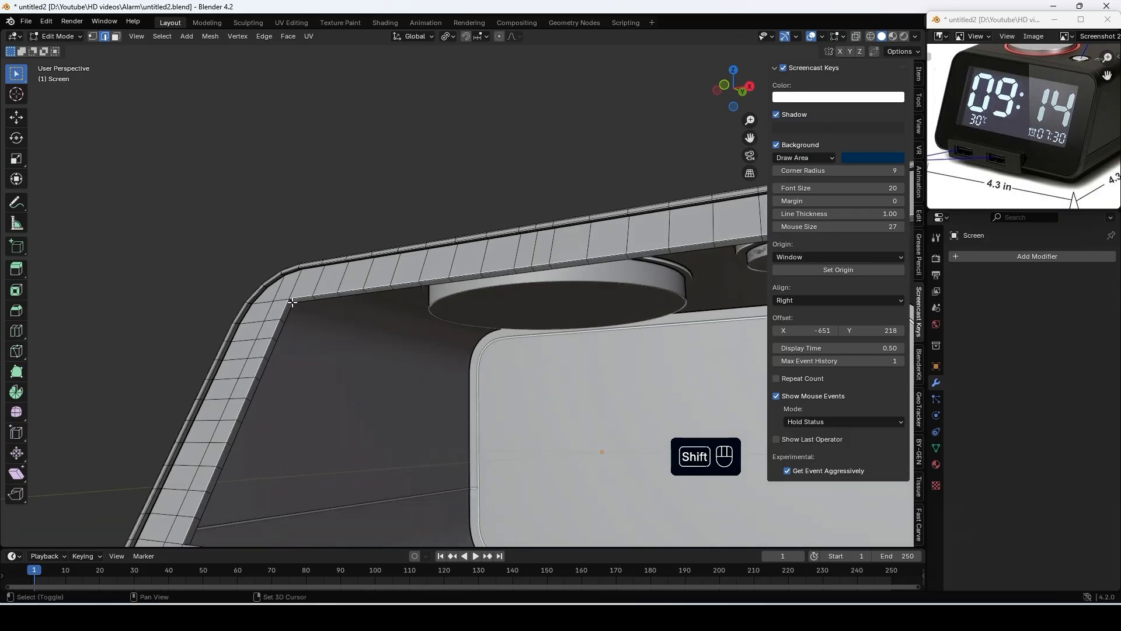
{"action": "key", "text": "ctrl+z"}
{"action": "middle_click_drag", "start_coordinate": [291, 301], "coordinate": [350, 380]}
{"action": "scroll", "coordinate": [521, 313], "scroll_direction": "up", "scroll_amount": 3}
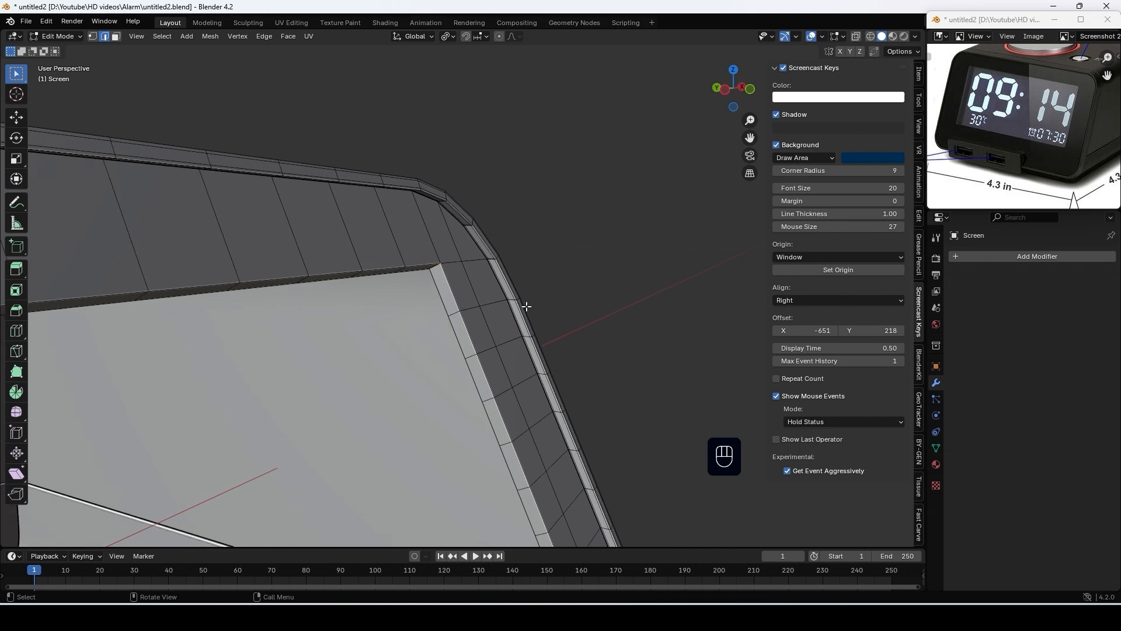
{"action": "key", "text": "ctrl+b"}
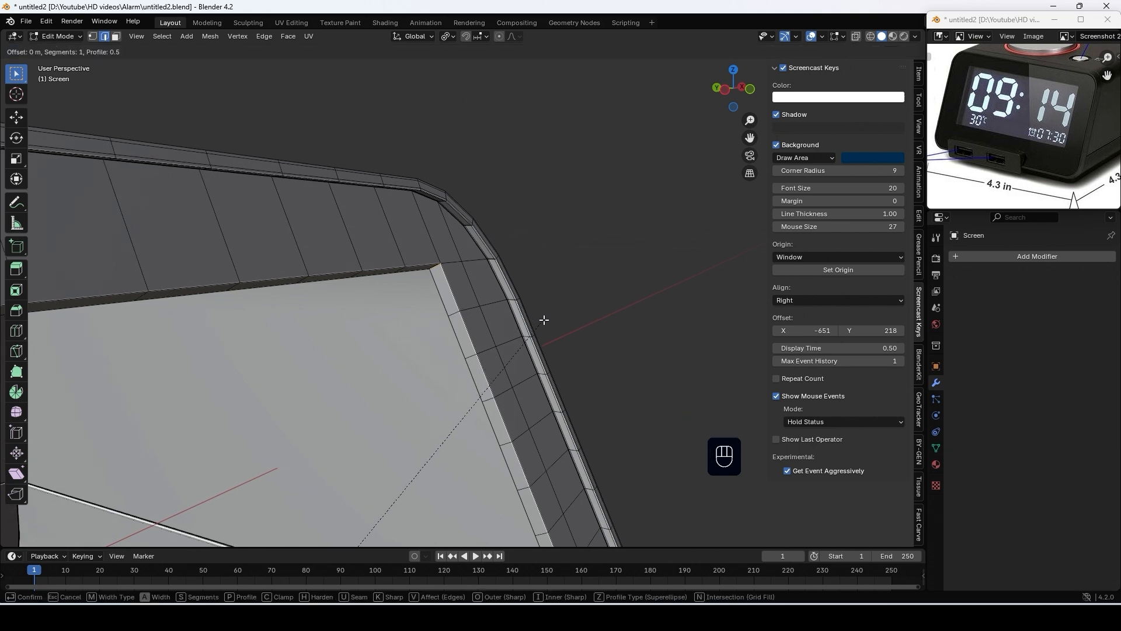
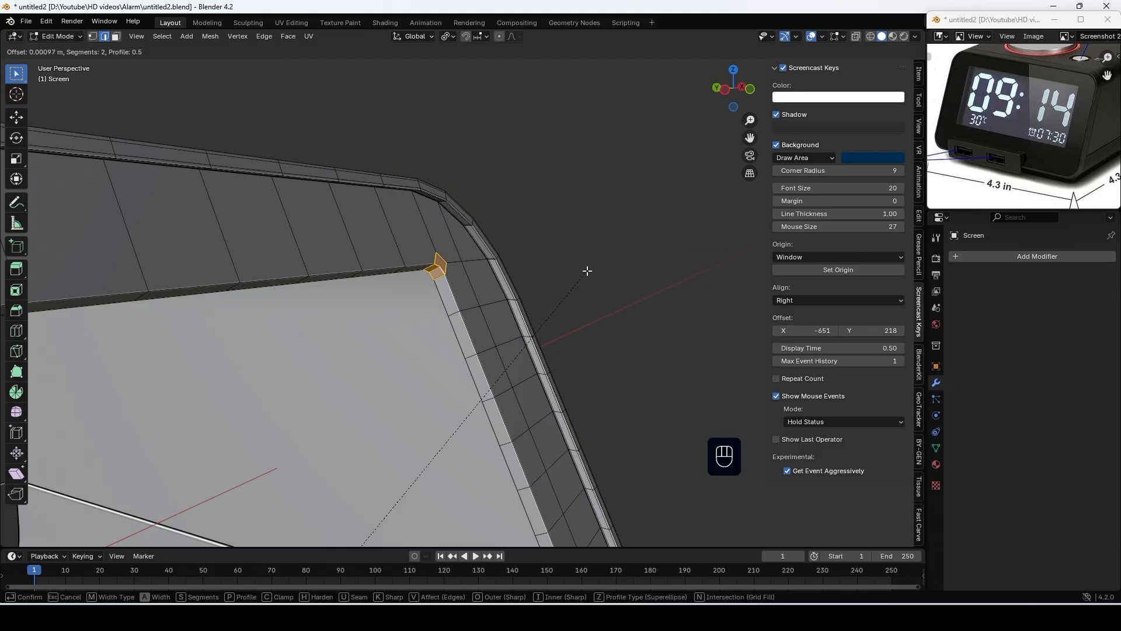
{"action": "left_click", "coordinate": [587, 272]}
Dissolve the stray edges in front of the bevelled upper corner of the display opening
{"action": "middle_click_drag", "start_coordinate": [581, 265], "coordinate": [502, 318]}
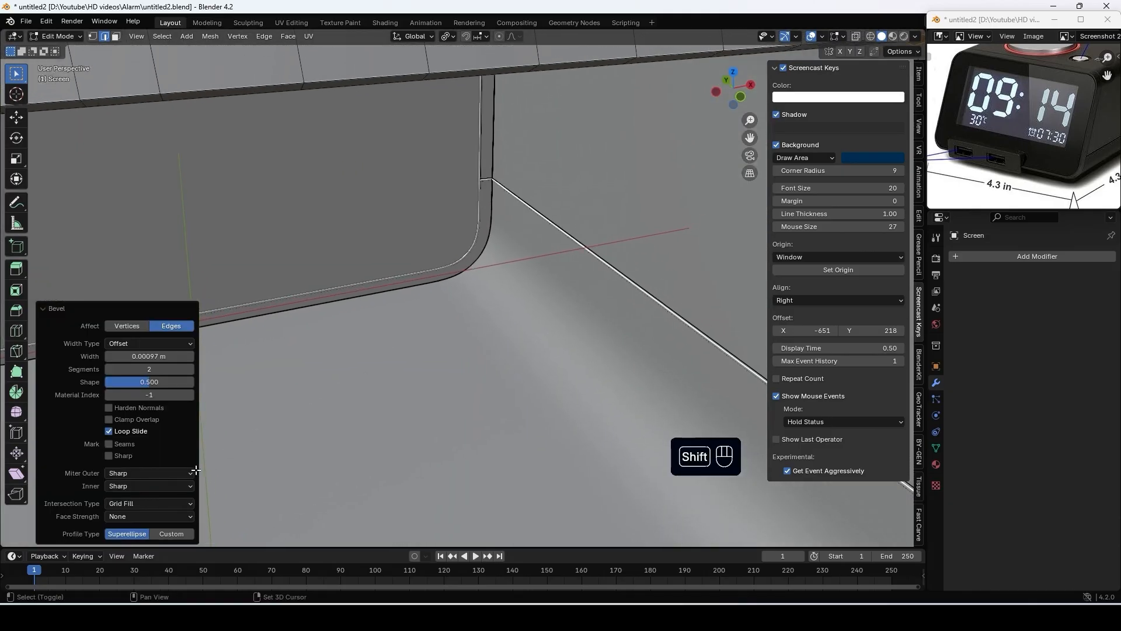
{"action": "scroll", "coordinate": [527, 227], "scroll_direction": "down", "scroll_amount": 5}
{"action": "middle_click_drag", "start_coordinate": [681, 216], "coordinate": [432, 341], "text": "shift"}
{"action": "scroll", "coordinate": [565, 250], "scroll_direction": "up", "scroll_amount": 3}
{"action": "scroll", "coordinate": [566, 249], "scroll_direction": "up", "scroll_amount": 1}
{"action": "scroll", "coordinate": [558, 256], "scroll_direction": "up", "scroll_amount": 2}
{"action": "scroll", "coordinate": [570, 246], "scroll_direction": "up", "scroll_amount": 2}
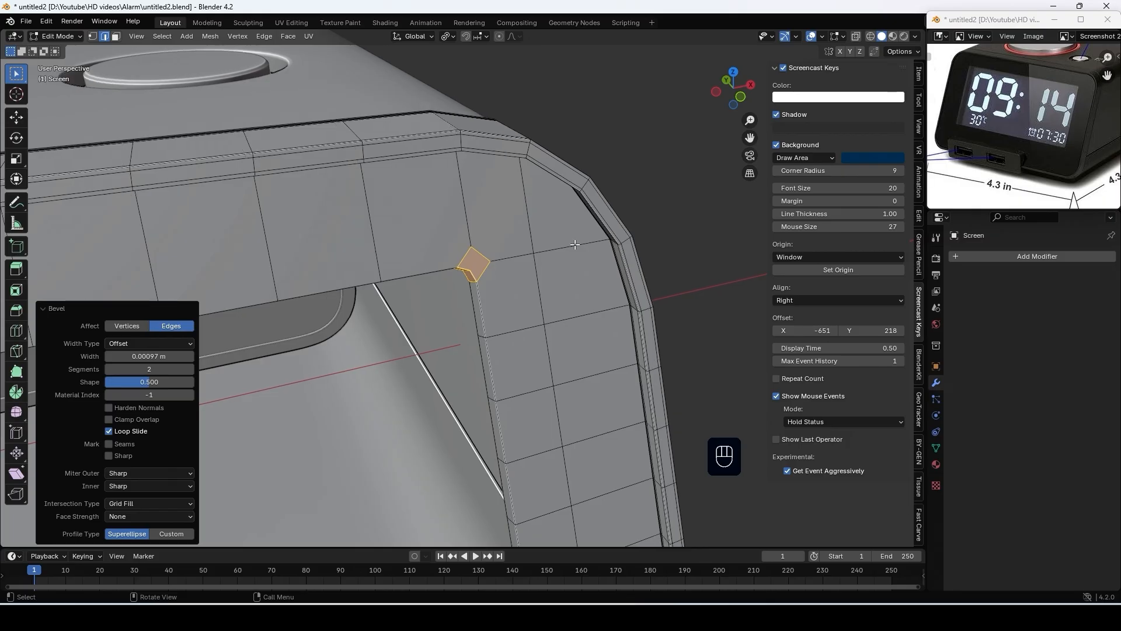
{"action": "left_click", "coordinate": [508, 256]}
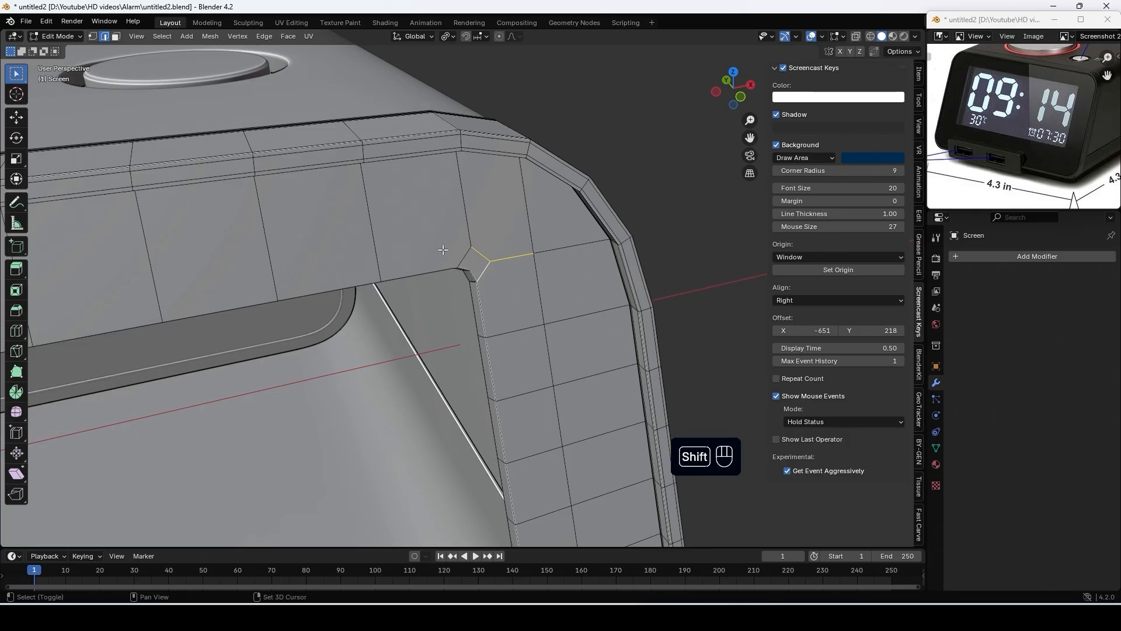
{"action": "left_click", "coordinate": [464, 210], "text": "shift"}
{"action": "key", "text": "x"}
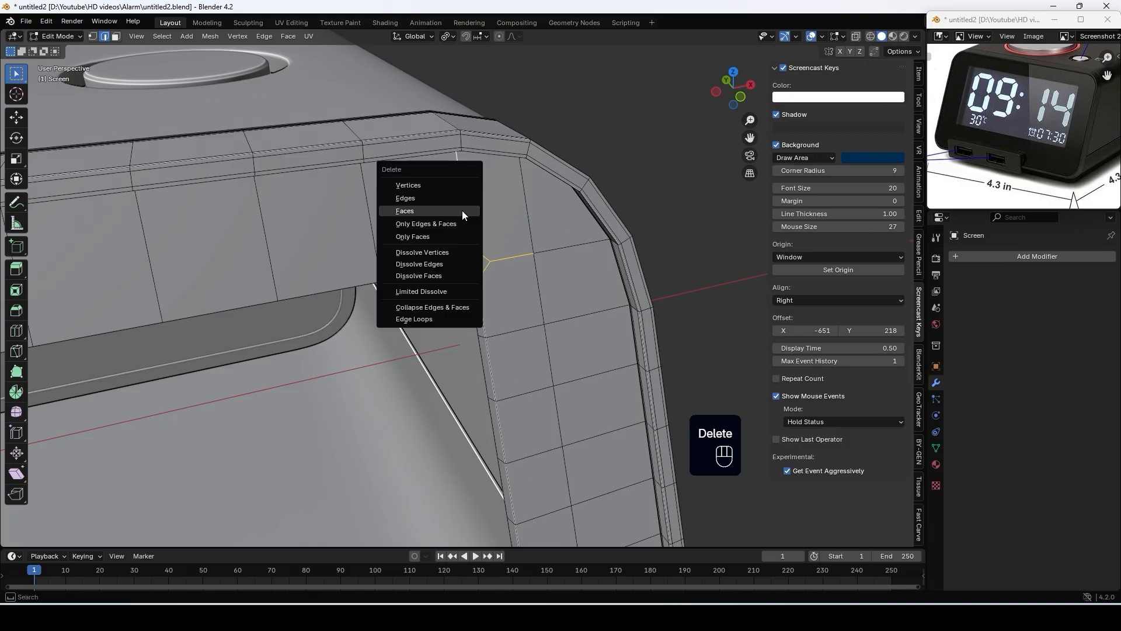
{"action": "left_click", "coordinate": [447, 260]}
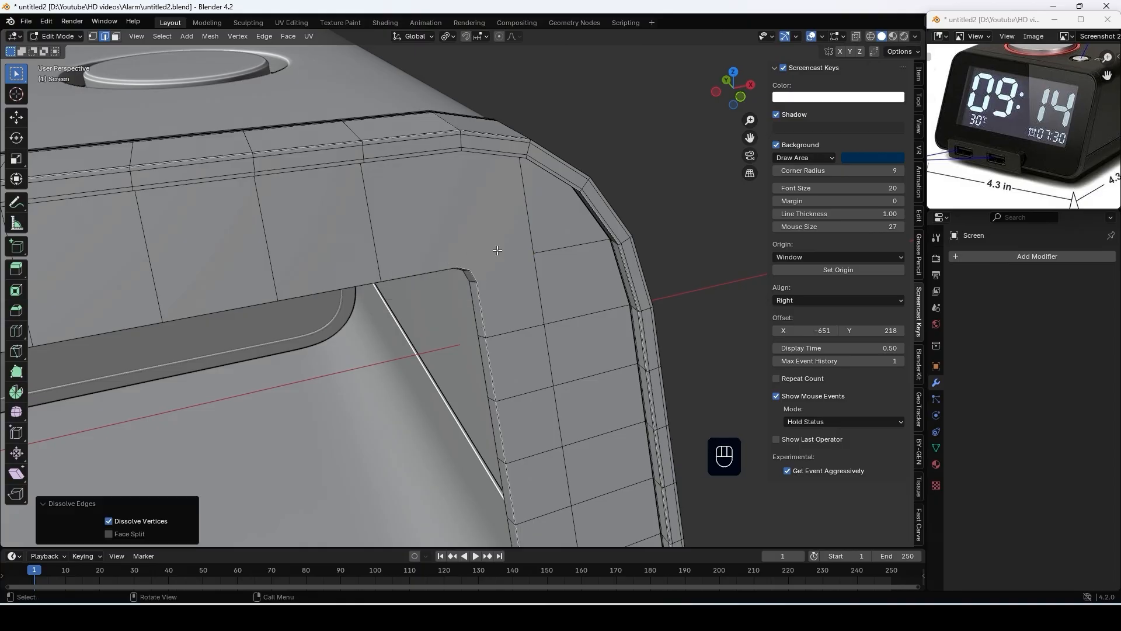
Connect the rounded upper corner vertices of the display opening to the surrounding grid vertices with new edges
{"action": "key", "text": "1"}
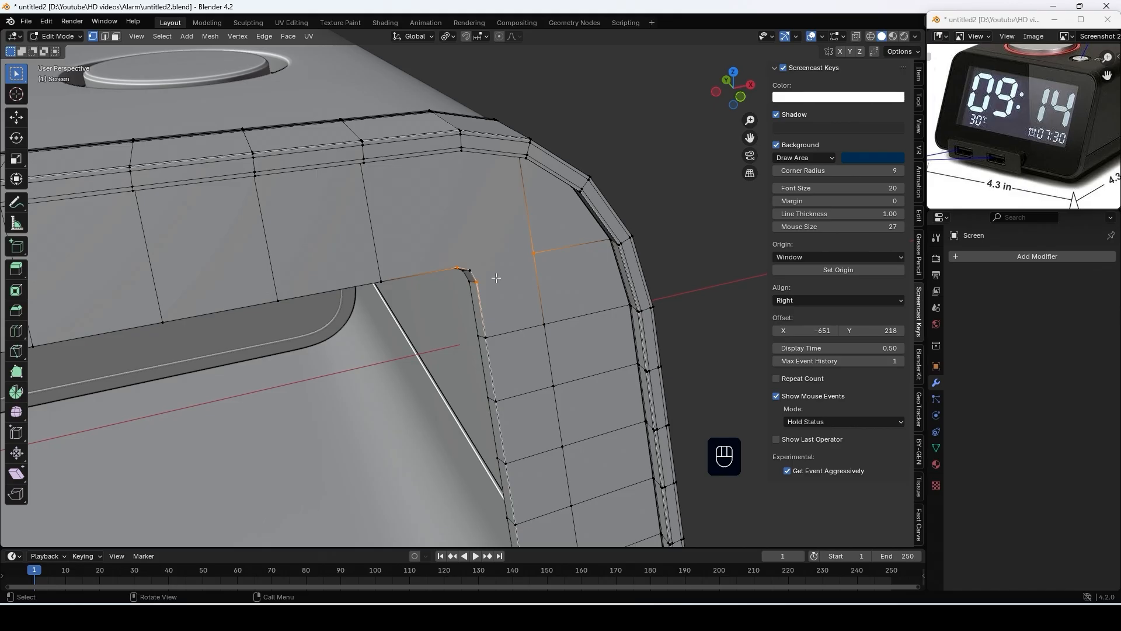
{"action": "left_click", "coordinate": [533, 274], "text": "shift"}
{"action": "middle_click_drag", "start_coordinate": [513, 166], "coordinate": [534, 140]}
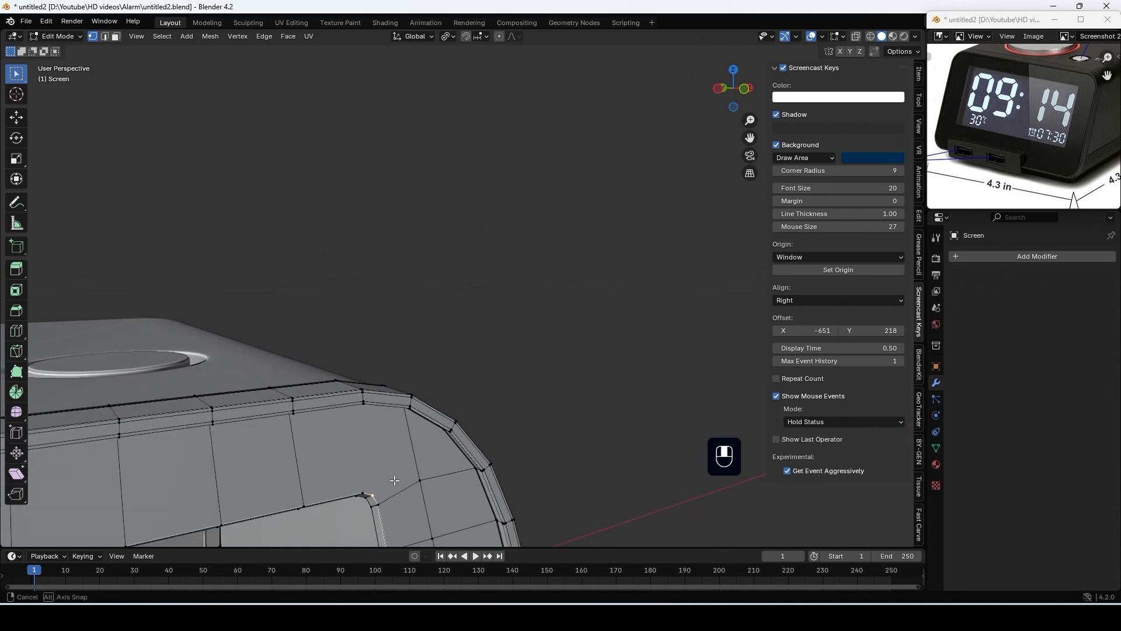
{"action": "middle_click_drag", "start_coordinate": [394, 481], "coordinate": [409, 460]}
{"action": "scroll", "coordinate": [410, 462], "scroll_direction": "down", "scroll_amount": 4}
{"action": "scroll", "coordinate": [427, 422], "scroll_direction": "up", "scroll_amount": 2}
{"action": "middle_click_drag", "start_coordinate": [426, 423], "coordinate": [509, 252], "text": "shift"}
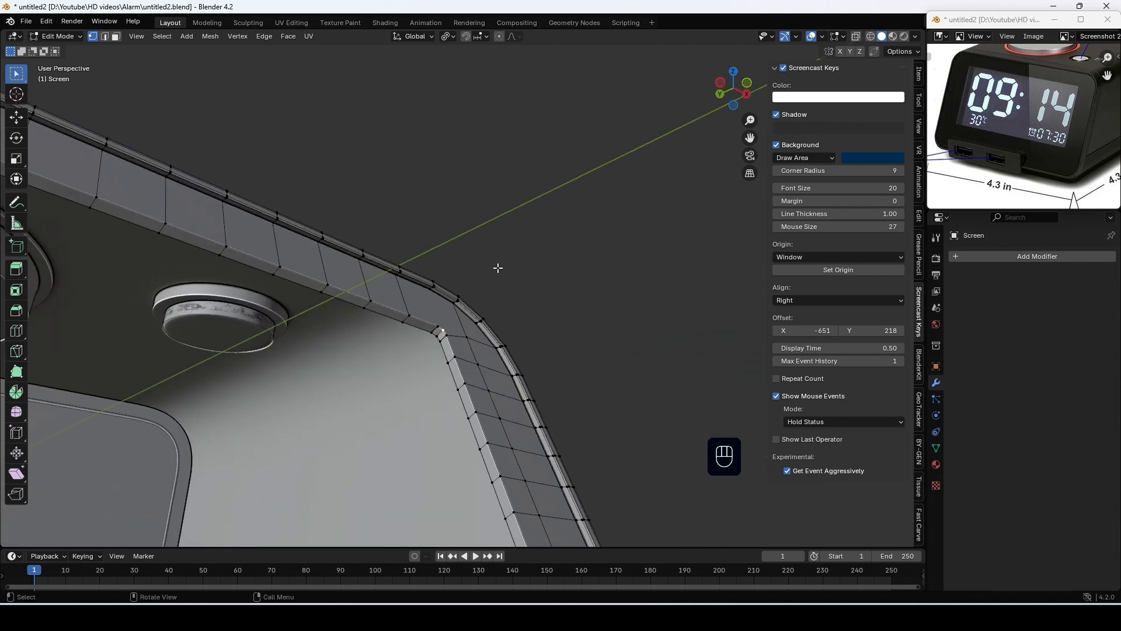
{"action": "scroll", "coordinate": [437, 325], "scroll_direction": "up", "scroll_amount": 3}
{"action": "left_click", "coordinate": [438, 324]}
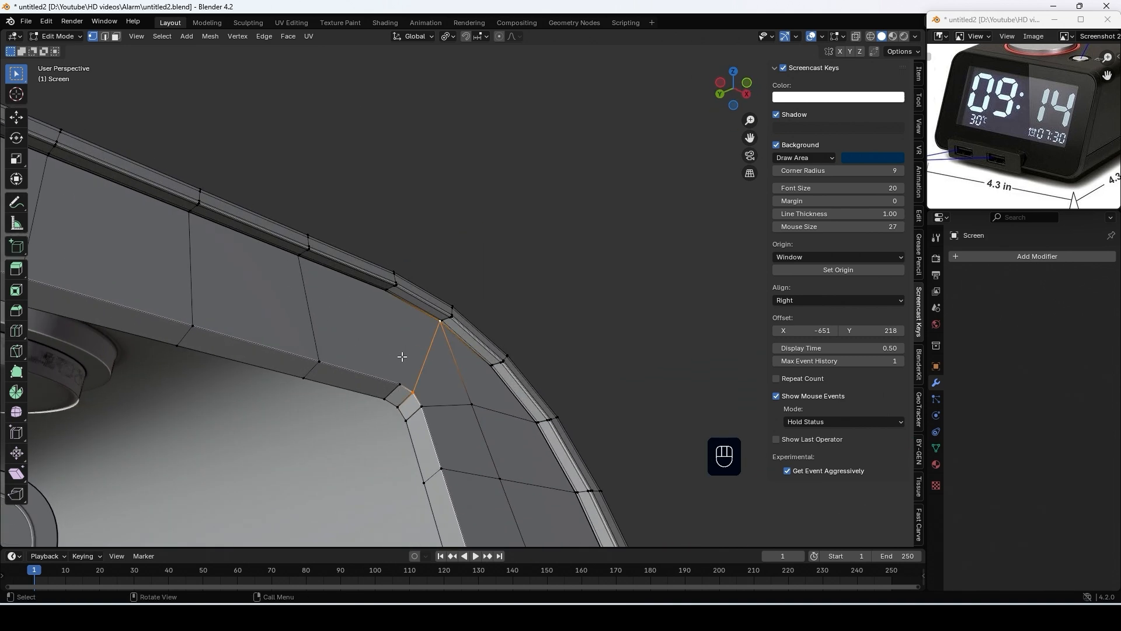
{"action": "left_click", "coordinate": [385, 294], "text": "shift"}
{"action": "scroll", "coordinate": [391, 307], "scroll_direction": "down", "scroll_amount": 8}
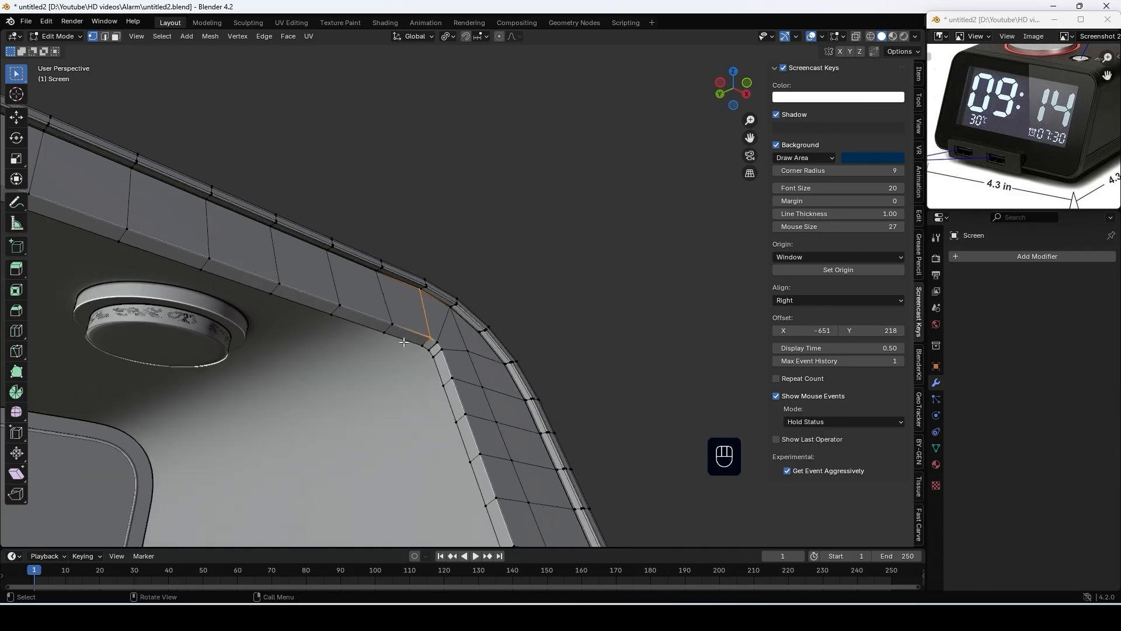
Dissolve the stray edges around the bevelled lower-right corner of the display opening
{"action": "middle_click_drag", "start_coordinate": [524, 360], "coordinate": [512, 397]}
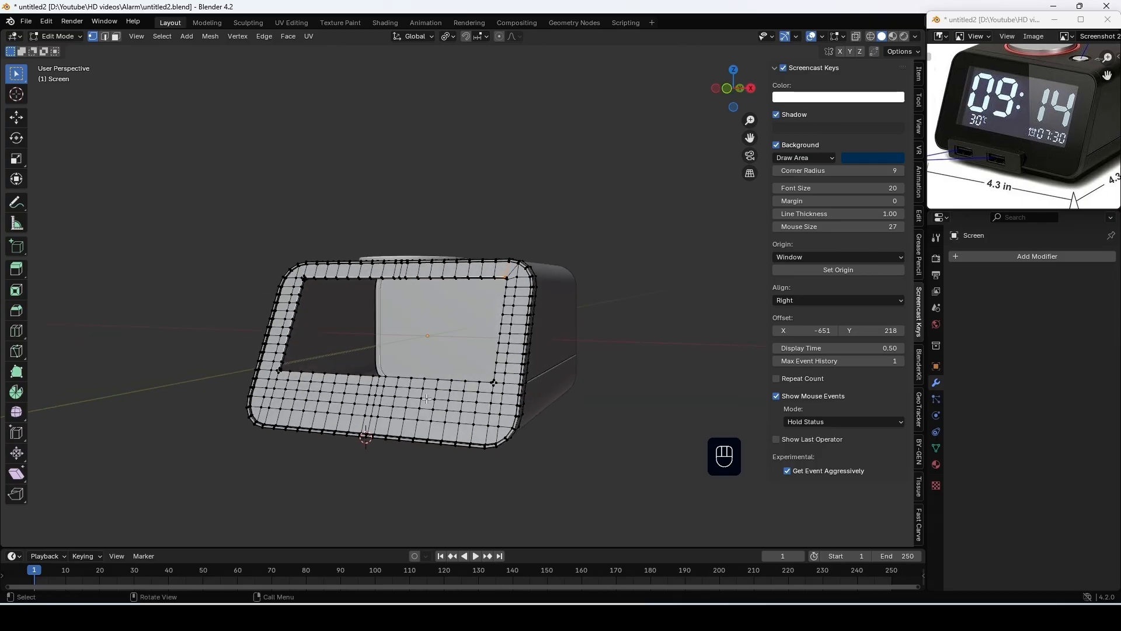
{"action": "scroll", "coordinate": [512, 397], "scroll_direction": "up", "scroll_amount": 5}
{"action": "middle_click_drag", "start_coordinate": [539, 432], "coordinate": [498, 363], "text": "shift"}
{"action": "scroll", "coordinate": [561, 217], "scroll_direction": "up", "scroll_amount": 5}
{"action": "key", "text": "2"}
{"action": "left_click", "coordinate": [507, 338], "text": "shift"}
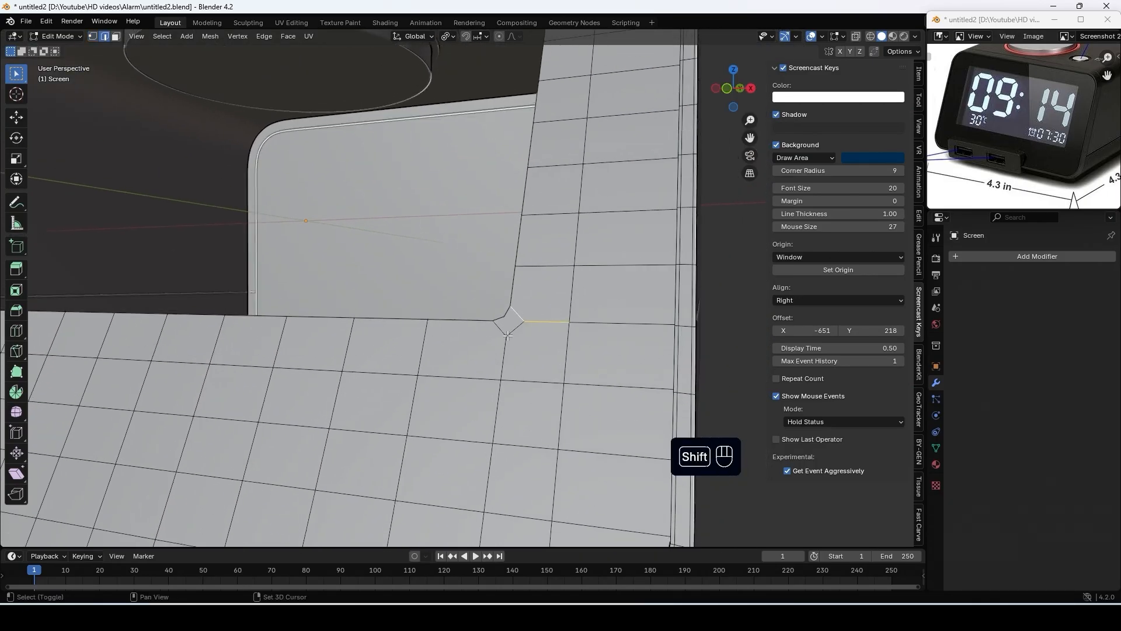
{"action": "key", "text": "Delete"}
{"action": "left_click", "coordinate": [502, 348]}
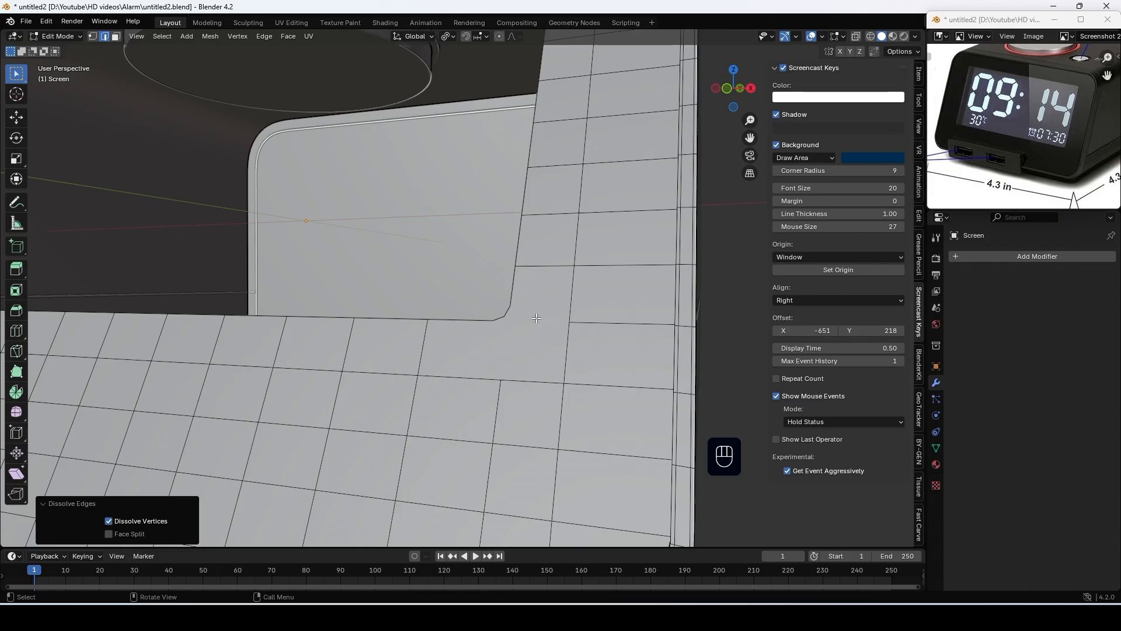
Connect the rounded lower-right corner vertices of the display opening to the neighbouring grid vertices with new edges
{"action": "key", "text": "1"}
{"action": "left_click", "coordinate": [568, 321], "text": "shift"}
{"action": "key", "text": "j"}
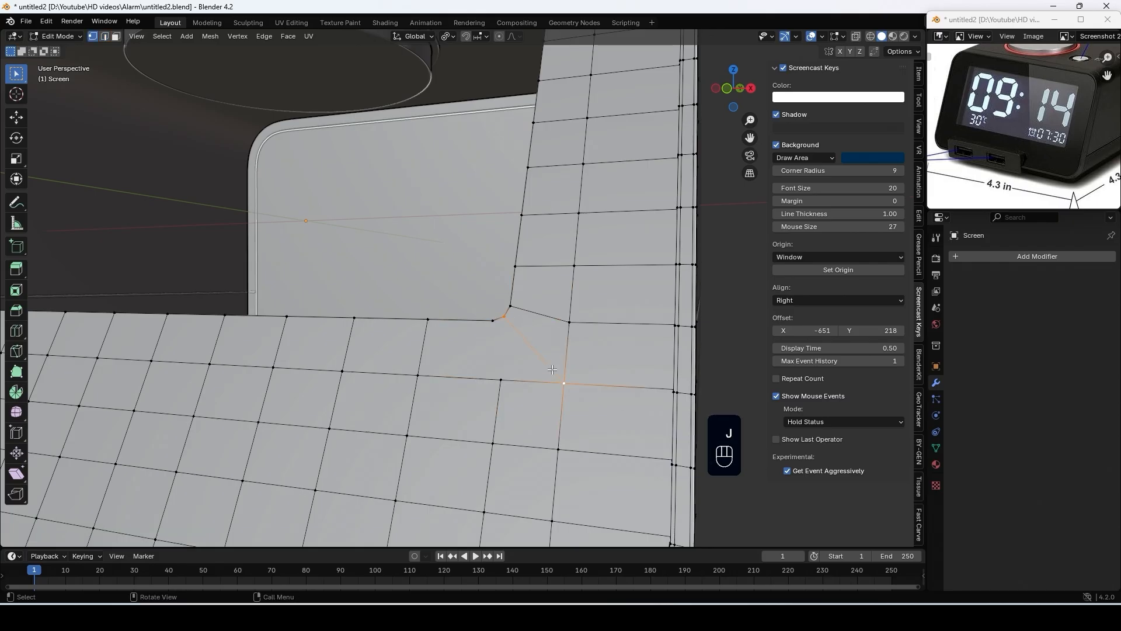
{"action": "left_click", "coordinate": [502, 380], "text": "shift"}
{"action": "key", "text": "j"}
{"action": "scroll", "coordinate": [503, 378], "scroll_direction": "down", "scroll_amount": 7}
Dissolve the stray edges around the bevelled lower-left corner of the display opening
{"action": "left_click", "coordinate": [262, 292]}
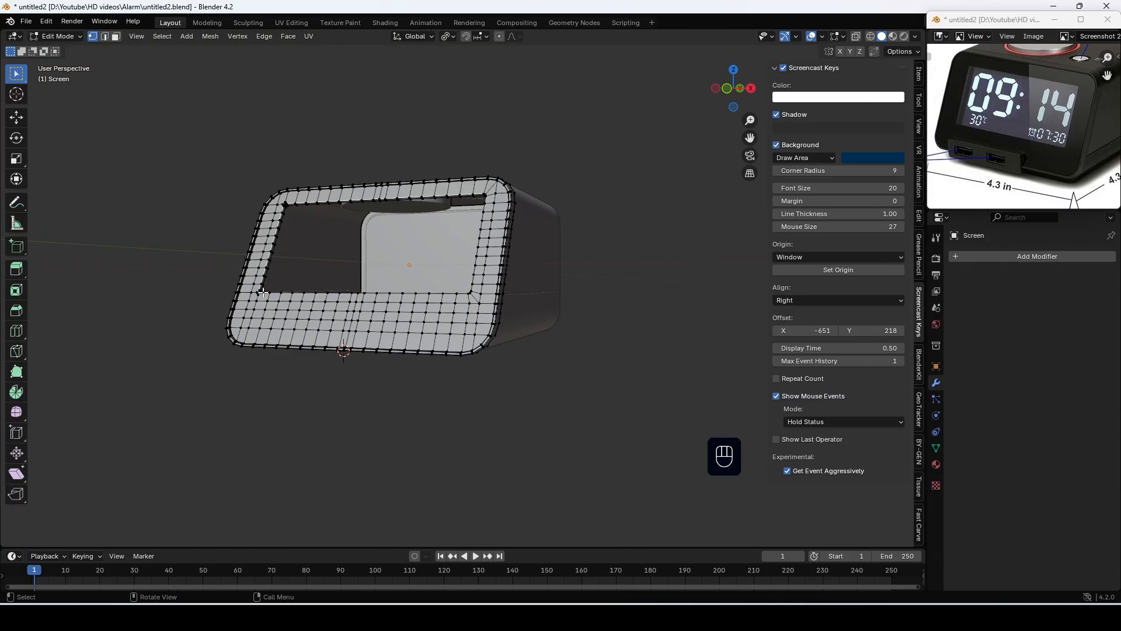
{"action": "key", "text": "KP_Decimal"}
{"action": "scroll", "coordinate": [351, 310], "scroll_direction": "down", "scroll_amount": 10}
{"action": "key", "text": "2"}
{"action": "left_click", "coordinate": [433, 288]}
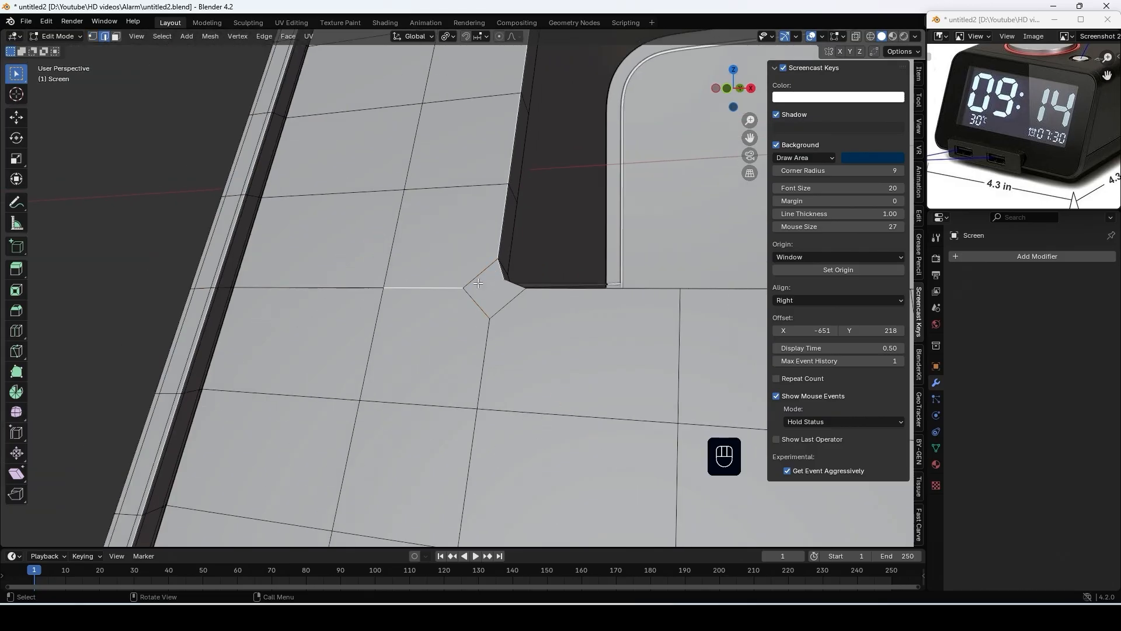
{"action": "left_click", "coordinate": [479, 275], "text": "shift"}
{"action": "left_click", "coordinate": [480, 302], "text": "shift"}
{"action": "key", "text": "x"}
{"action": "left_click", "coordinate": [482, 338]}
Connect the rounded lower-left corner vertices of the display opening to the neighbouring grid vertices with new edges
{"action": "key", "text": "1"}
{"action": "left_click", "coordinate": [488, 396]}
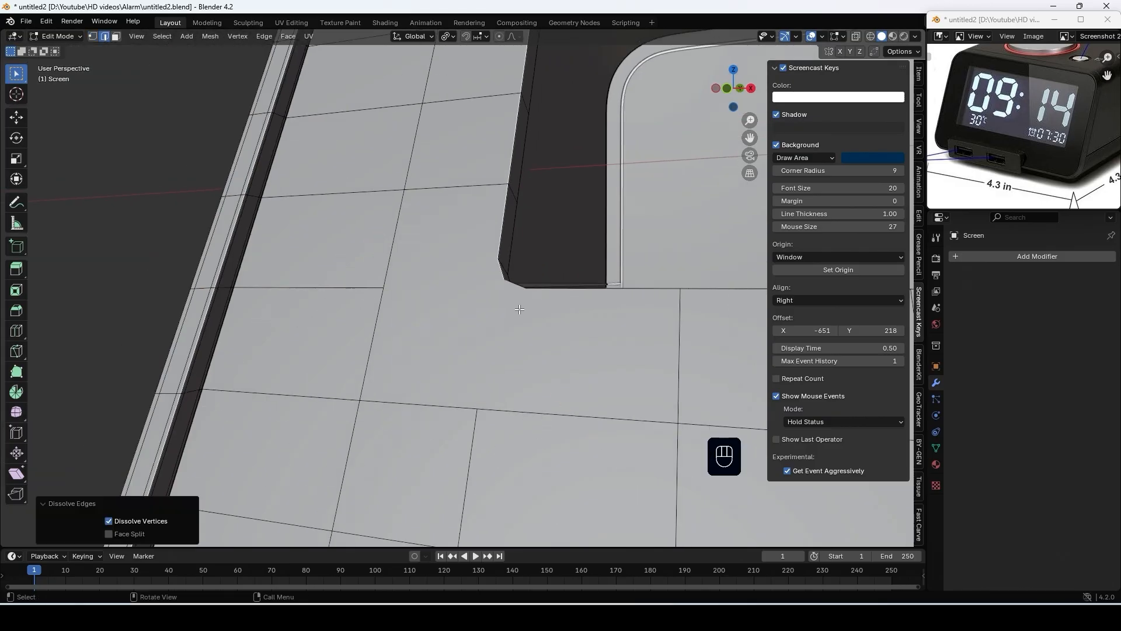
{"action": "left_click", "coordinate": [500, 282]}
{"action": "left_click", "coordinate": [372, 396], "text": "shift"}
{"action": "left_click", "coordinate": [489, 257]}
{"action": "left_click", "coordinate": [390, 284], "text": "shift"}
{"action": "key", "text": "j"}
Dissolve the stray edges around the bevelled upper-left corner of the display opening
{"action": "scroll", "coordinate": [409, 280], "scroll_direction": "down", "scroll_amount": 8}
{"action": "middle_click_drag", "start_coordinate": [478, 279], "coordinate": [475, 399], "text": "shift"}
{"action": "key", "text": "KP_Decimal"}
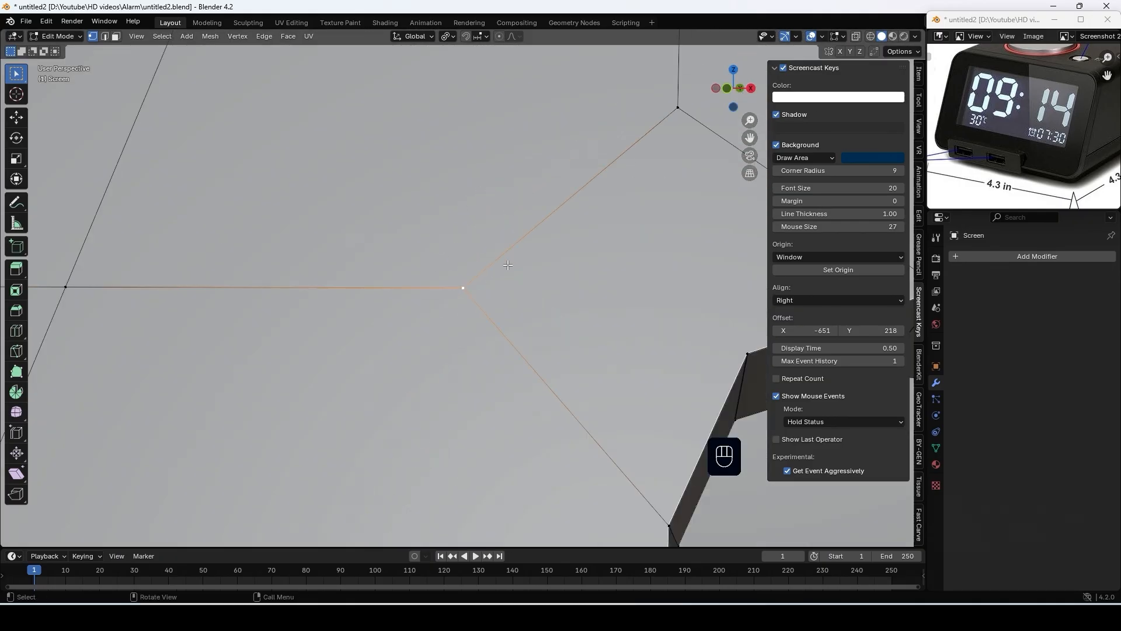
{"action": "scroll", "coordinate": [510, 257], "scroll_direction": "down", "scroll_amount": 7}
{"action": "key", "text": "2"}
{"action": "left_click", "coordinate": [546, 259]}
{"action": "left_click", "coordinate": [526, 213], "text": "shift"}
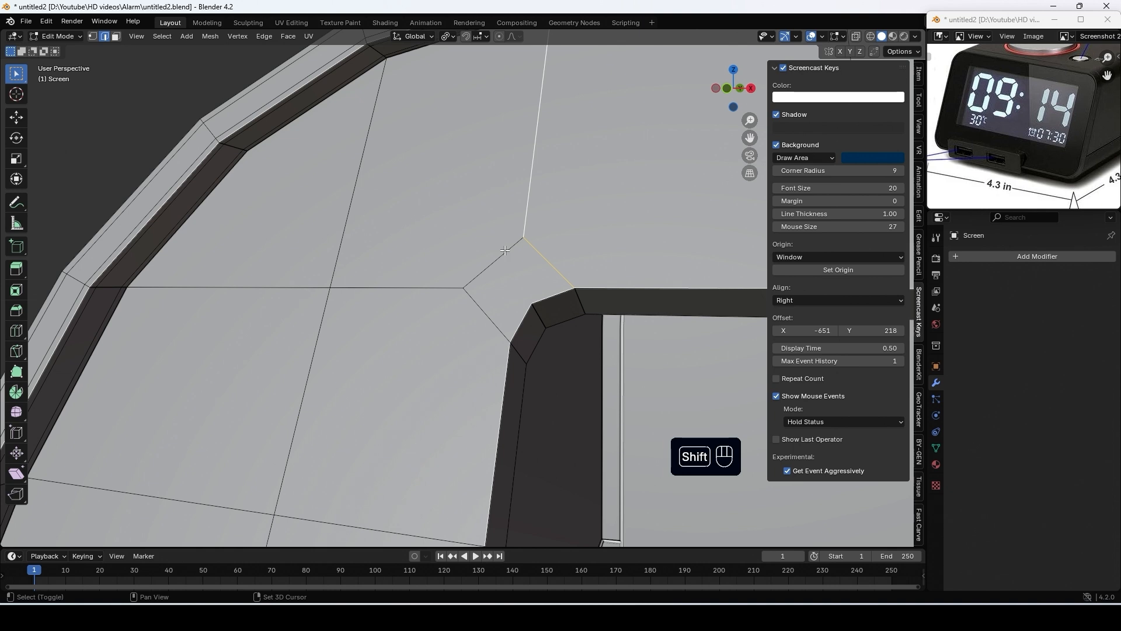
{"action": "left_click", "coordinate": [439, 291], "text": "shift"}
{"action": "key", "text": "x"}
{"action": "left_click", "coordinate": [451, 288]}
Connect the rounded upper-left corner vertices of the display opening to the surrounding grid vertices with new edges
{"action": "scroll", "coordinate": [490, 286], "scroll_direction": "down", "scroll_amount": 1}
{"action": "key", "text": "1"}
{"action": "left_click", "coordinate": [564, 268]}
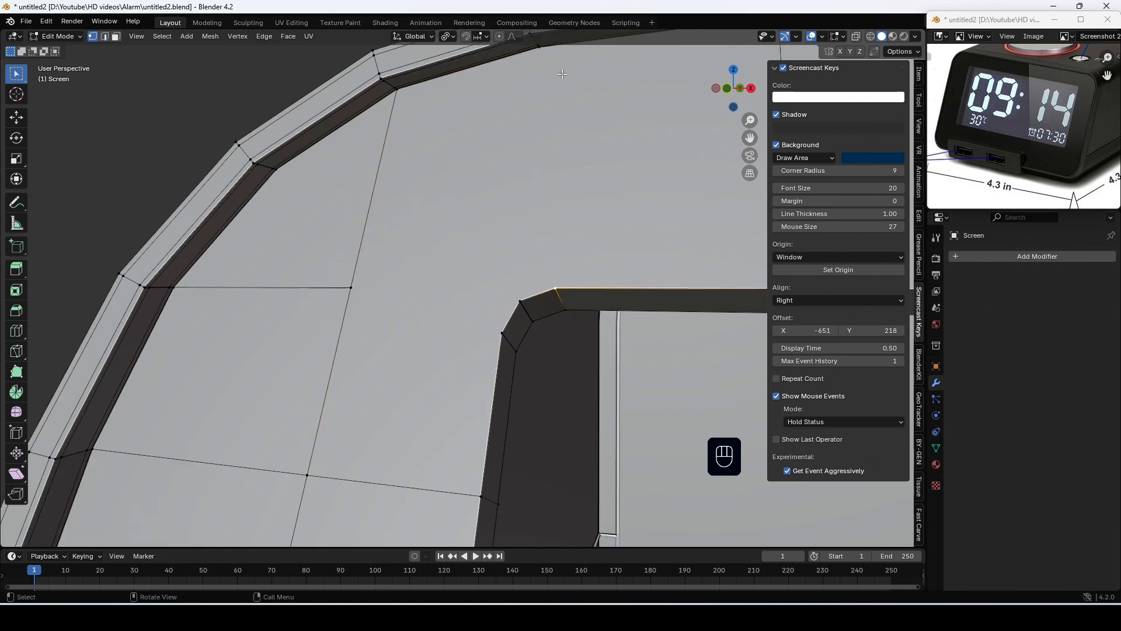
{"action": "scroll", "coordinate": [559, 75], "scroll_direction": "down", "scroll_amount": 1}
{"action": "left_click", "coordinate": [521, 85], "text": "shift"}
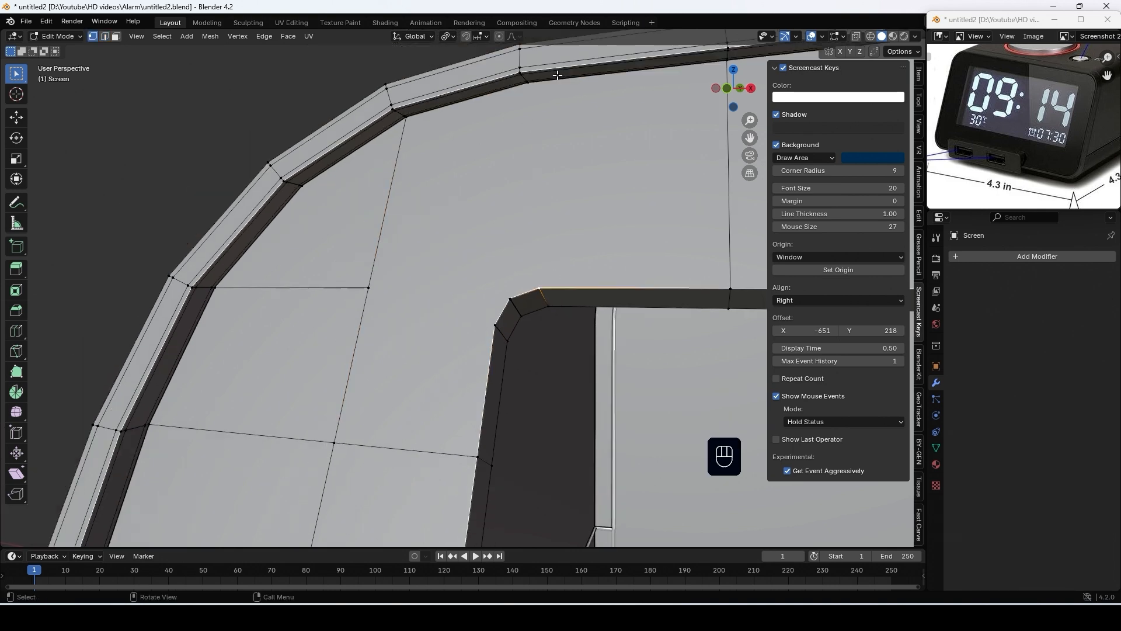
{"action": "key", "text": "j"}
{"action": "left_click", "coordinate": [509, 302]}
{"action": "left_click", "coordinate": [414, 123], "text": "shift"}
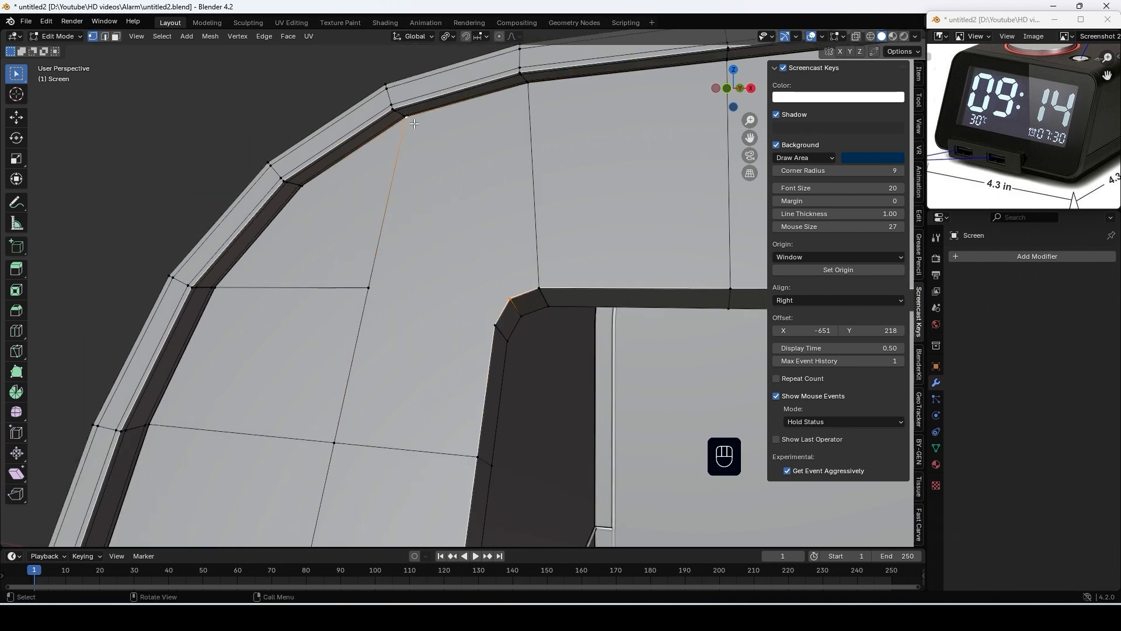
{"action": "left_click", "coordinate": [460, 325]}
{"action": "left_click", "coordinate": [386, 296], "text": "shift"}
Add an edge loop around the display opening and slide it in even mode close to the opening's edge, factor about 0.84
{"action": "scroll", "coordinate": [460, 304], "scroll_direction": "down", "scroll_amount": 6}
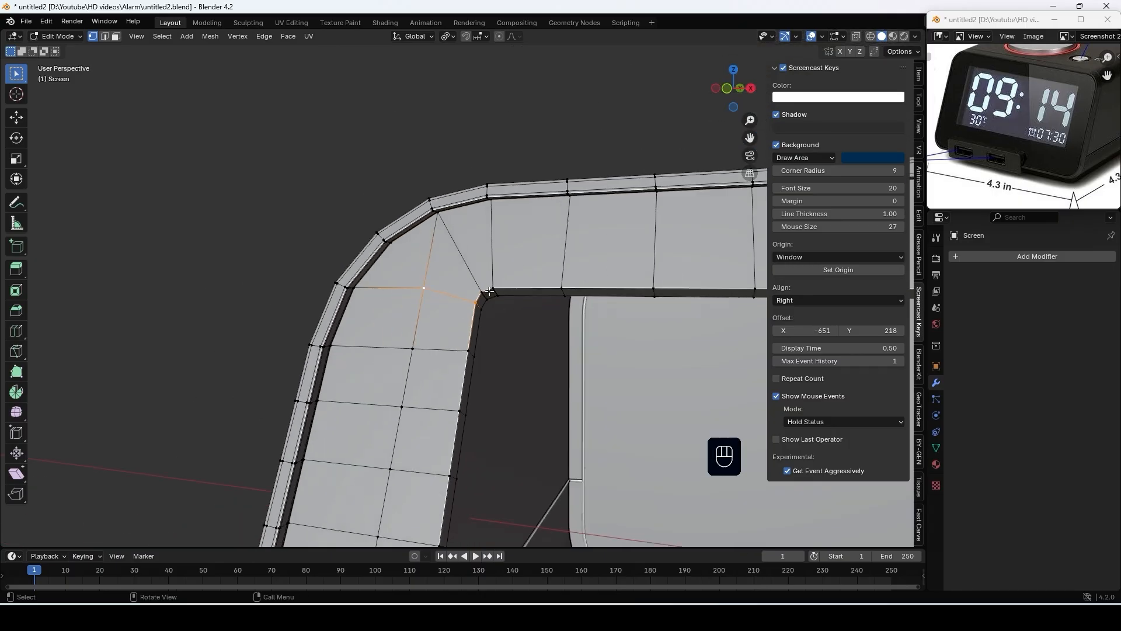
{"action": "middle_click_drag", "start_coordinate": [575, 380], "coordinate": [400, 326], "text": "shift"}
{"action": "scroll", "coordinate": [583, 290], "scroll_direction": "up", "scroll_amount": 5}
{"action": "scroll", "coordinate": [437, 320], "scroll_direction": "up", "scroll_amount": 2}
{"action": "key", "text": "ctrl"}
{"action": "key", "text": "ctrl+r"}
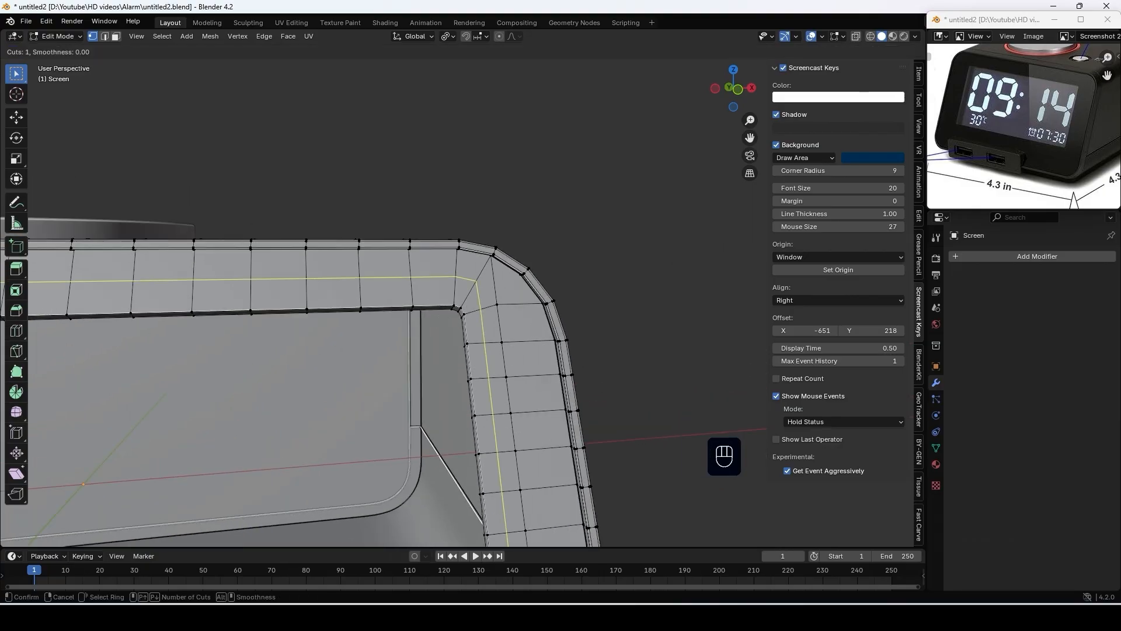
{"action": "left_click", "coordinate": [478, 312]}
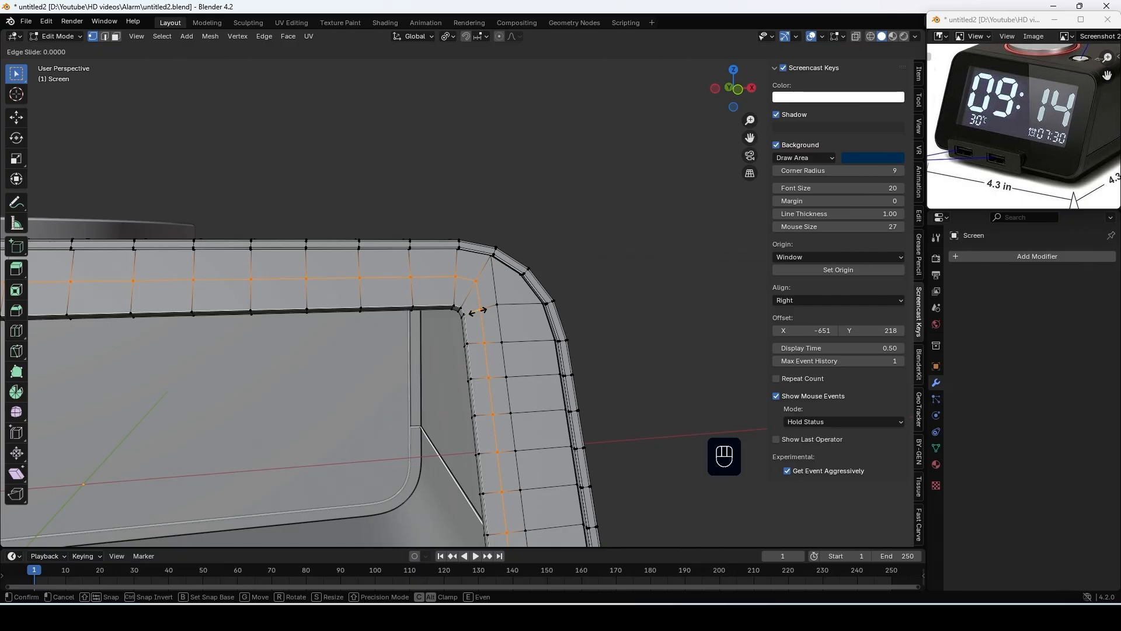
{"action": "key", "text": "e"}
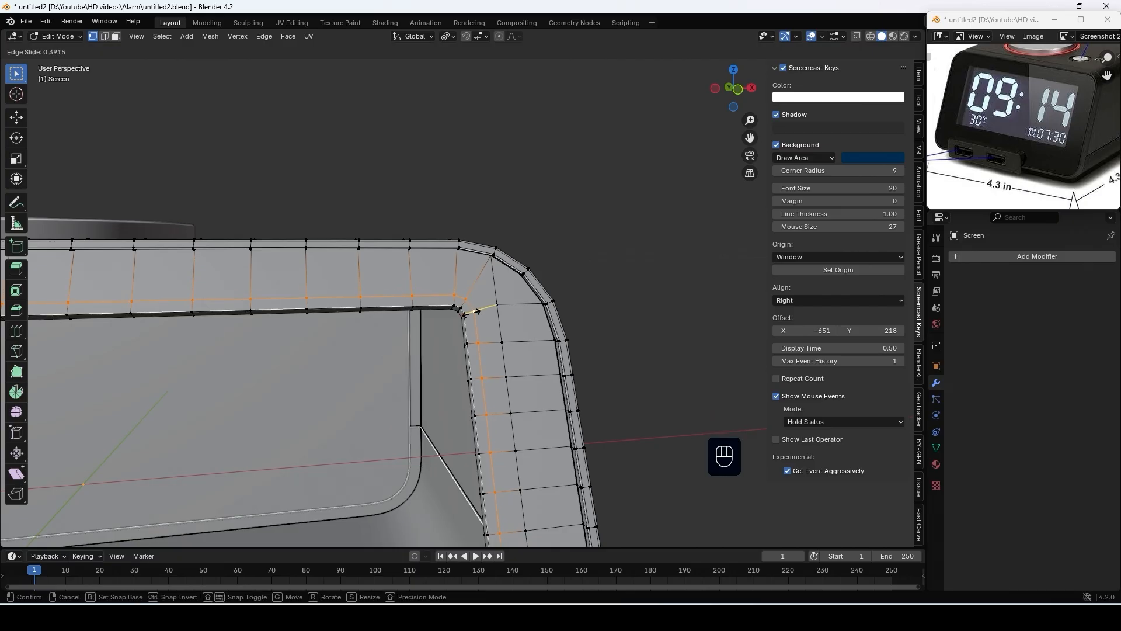
{"action": "left_click", "coordinate": [465, 318]}
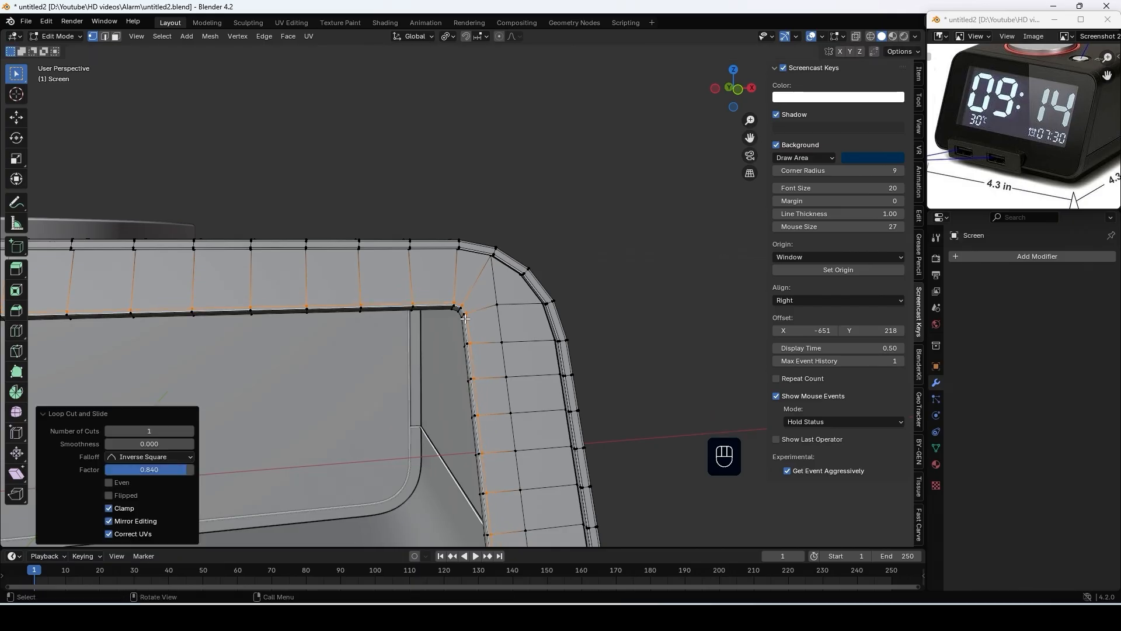
Add a second edge loop between the new loop and the surrounding frame edges, sliding it to a factor of about -0.375
{"action": "key", "text": "ctrl+r"}
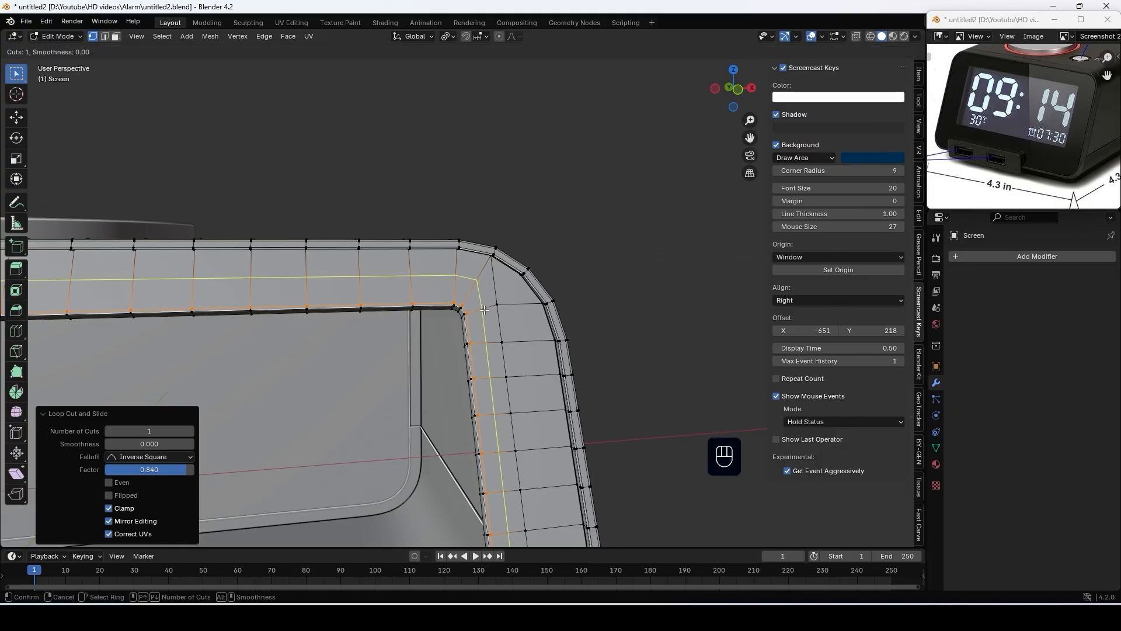
{"action": "left_click", "coordinate": [484, 306]}
{"action": "key", "text": "e"}
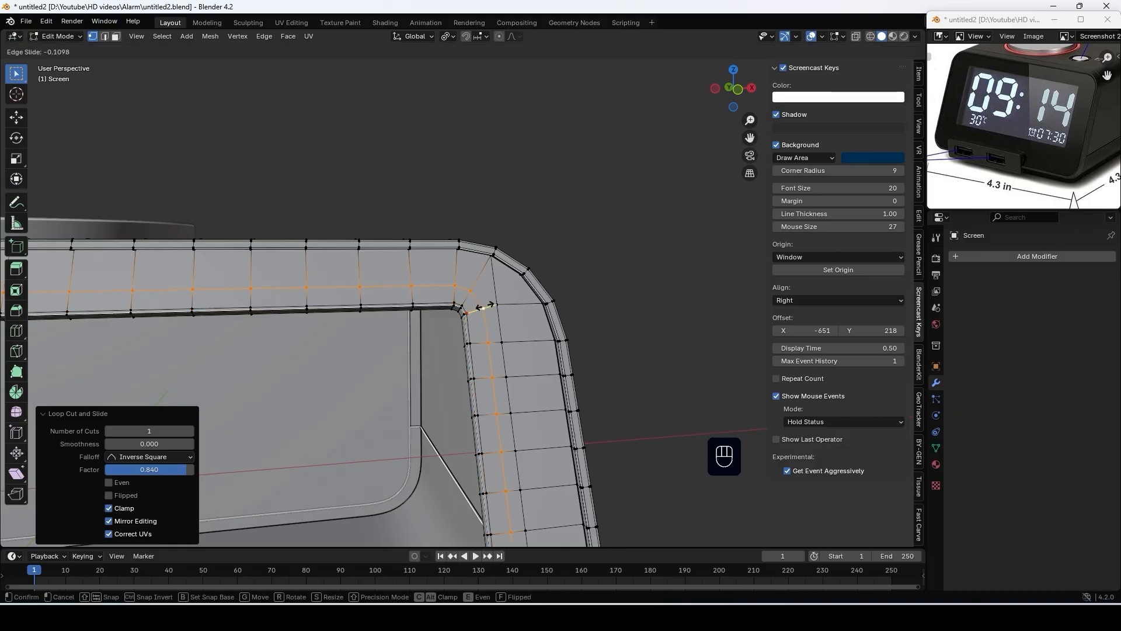
{"action": "left_click", "coordinate": [461, 318]}
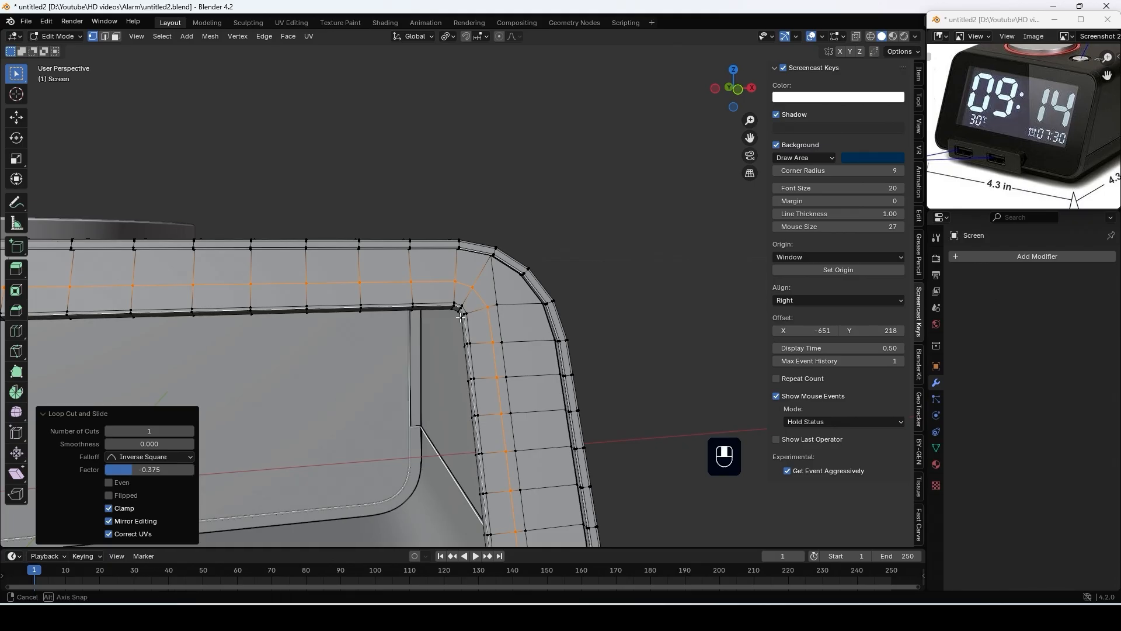
Cut a centred loop along the opening's inner wall and bevel it with 2 segments, about 0.00044 m wide
{"action": "middle_click_drag", "start_coordinate": [461, 317], "coordinate": [517, 317]}
{"action": "scroll", "coordinate": [468, 309], "scroll_direction": "up", "scroll_amount": 4}
{"action": "key", "text": "ctrl+r"}
{"action": "left_click", "coordinate": [337, 296]}
{"action": "right_click", "coordinate": [337, 295]}
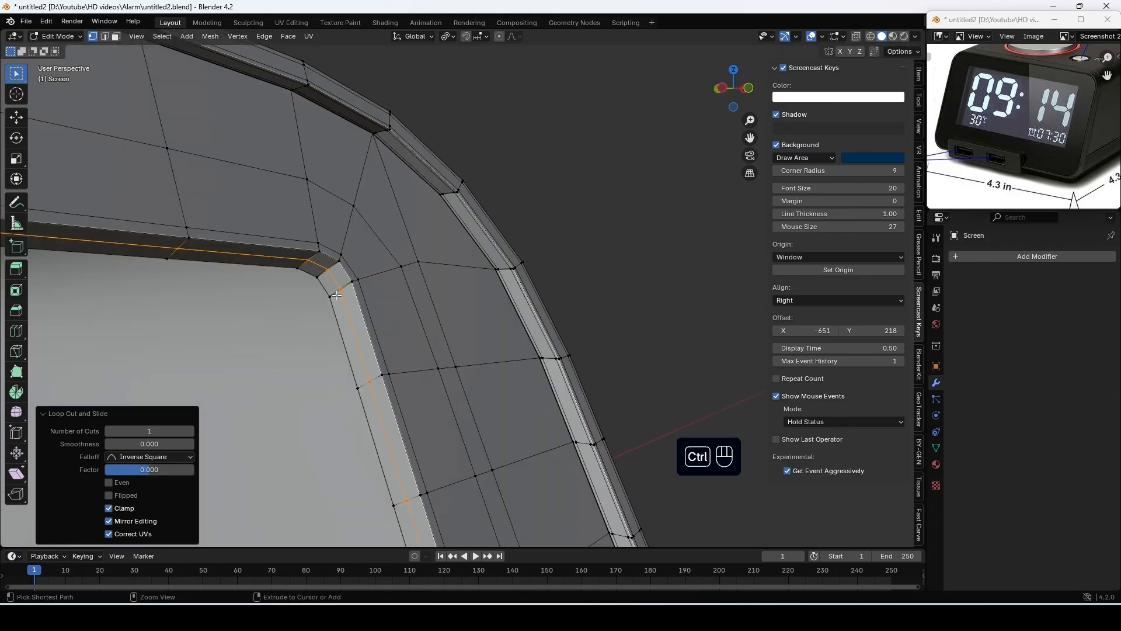
{"action": "key", "text": "ctrl+b"}
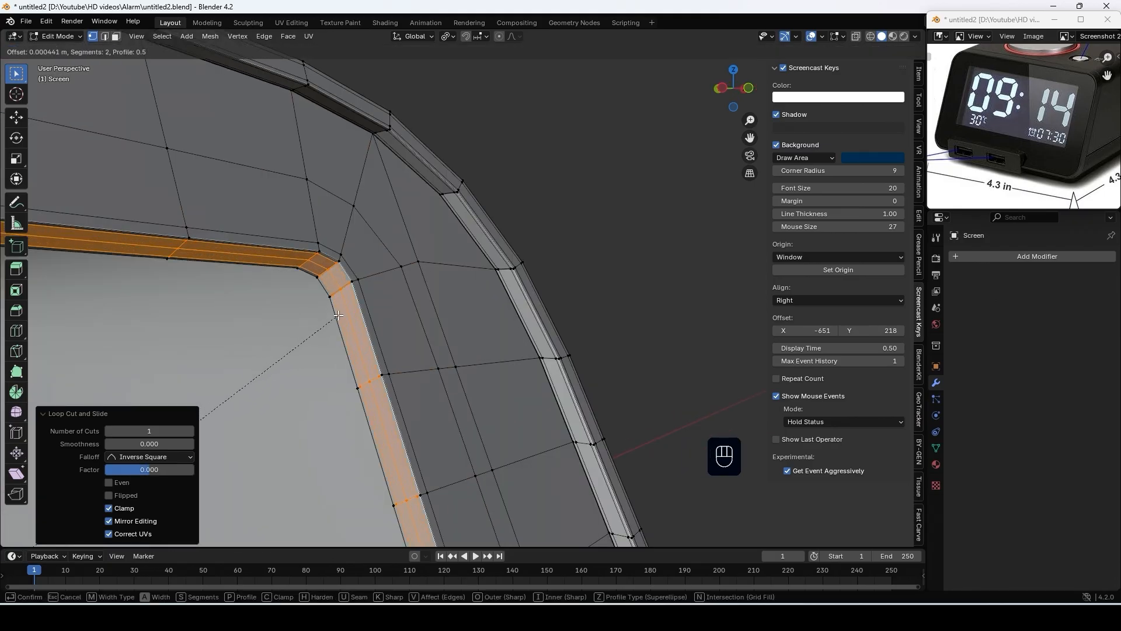
{"action": "left_click", "coordinate": [338, 315]}
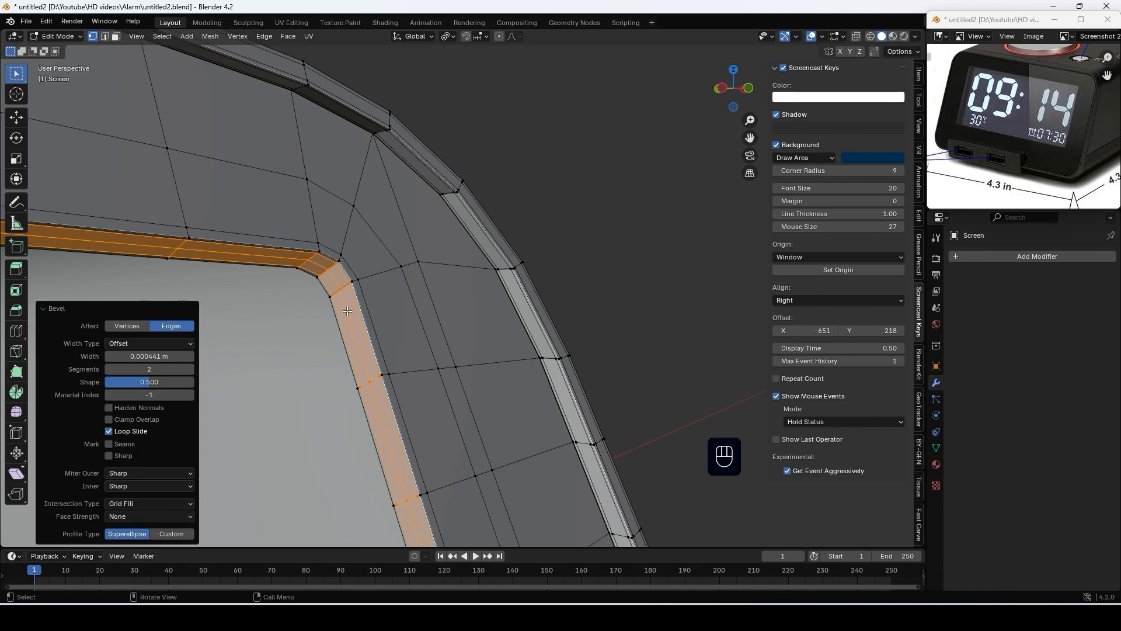
Add a Subdivision modifier to the screen object in Object Mode with viewport level 2
{"action": "key", "text": "Tab"}
{"action": "scroll", "coordinate": [458, 300], "scroll_direction": "down", "scroll_amount": 6}
{"action": "middle_click_drag", "start_coordinate": [458, 300], "coordinate": [359, 315]}
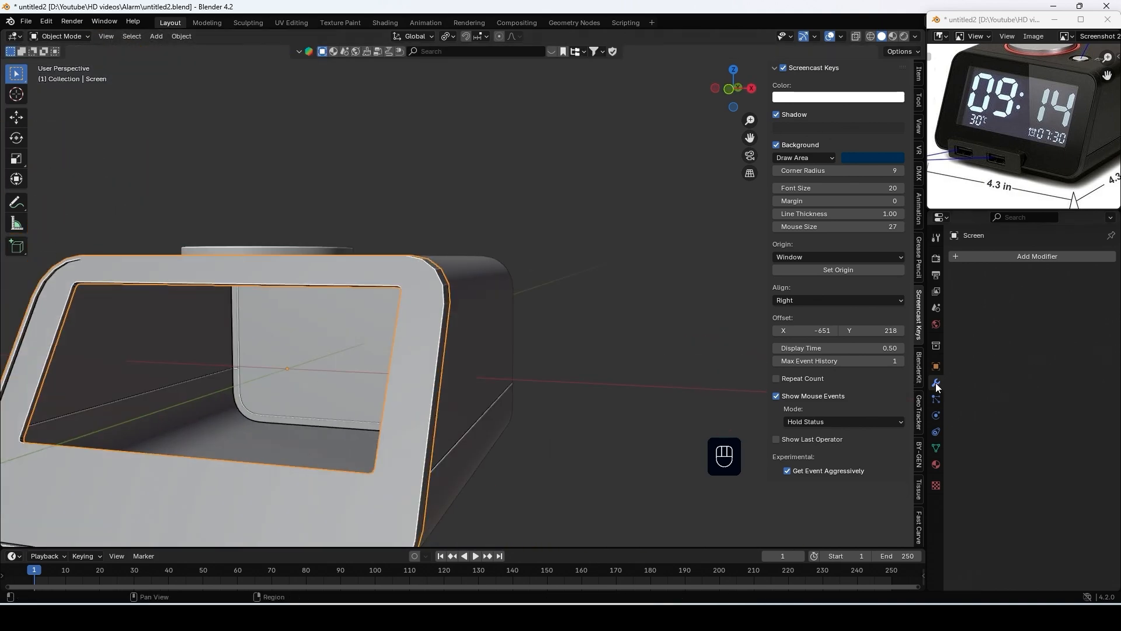
{"action": "left_click", "coordinate": [1028, 257]}
{"action": "key", "text": "space"}
{"action": "left_click", "coordinate": [946, 281]}
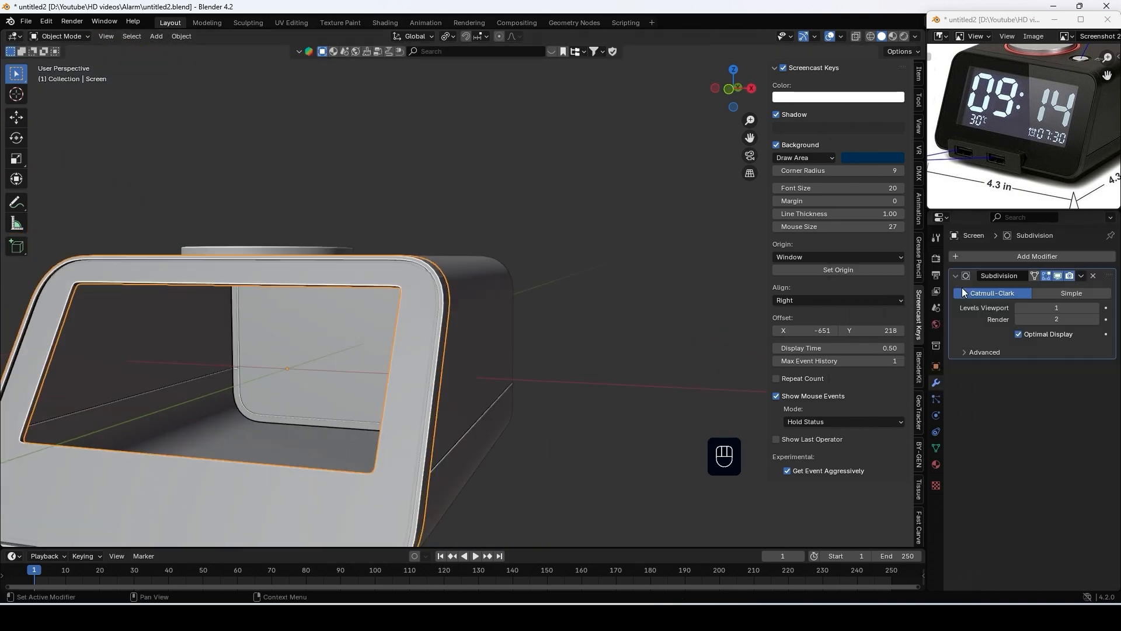
{"action": "scroll", "coordinate": [461, 318], "scroll_direction": "up", "scroll_amount": 4}
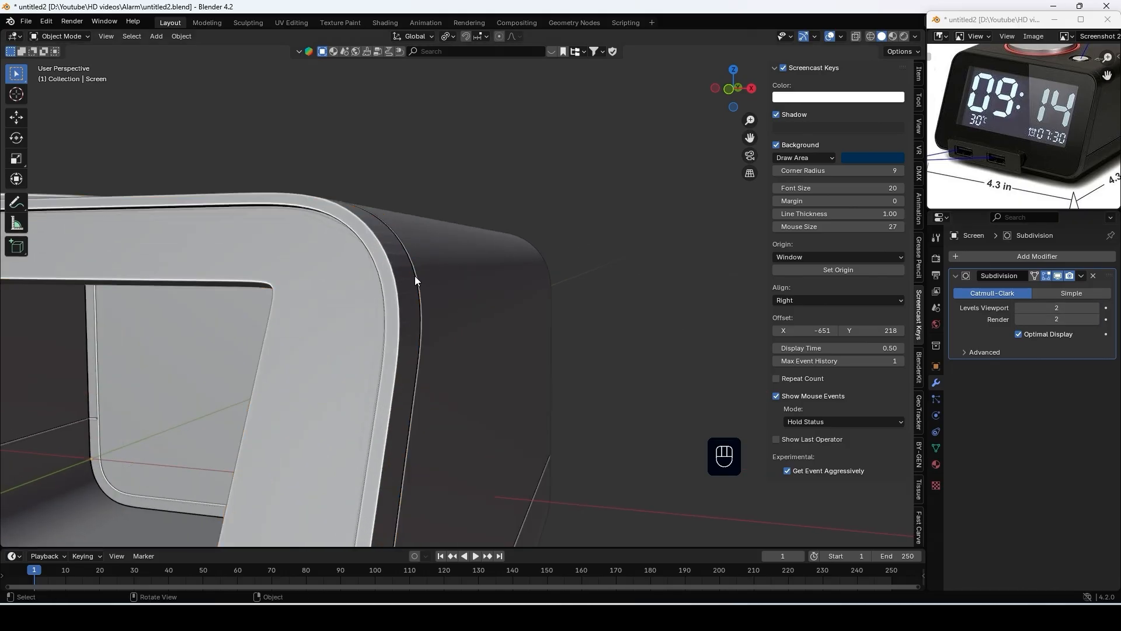
Shade the screen smooth, then turn off its subdivision in the viewport and get close to the opening's inner corner
{"action": "middle_click_drag", "start_coordinate": [415, 276], "coordinate": [387, 247]}
{"action": "right_click", "coordinate": [388, 248]}
{"action": "left_click", "coordinate": [389, 247]}
{"action": "middle_click_drag", "start_coordinate": [430, 292], "coordinate": [535, 279]}
{"action": "scroll", "coordinate": [541, 338], "scroll_direction": "up", "scroll_amount": 2}
{"action": "scroll", "coordinate": [537, 286], "scroll_direction": "down", "scroll_amount": 4}
{"action": "left_click", "coordinate": [552, 318]}
{"action": "middle_click_drag", "start_coordinate": [552, 318], "coordinate": [582, 351]}
{"action": "scroll", "coordinate": [619, 301], "scroll_direction": "up", "scroll_amount": 6}
{"action": "middle_click_drag", "start_coordinate": [482, 233], "coordinate": [579, 186]}
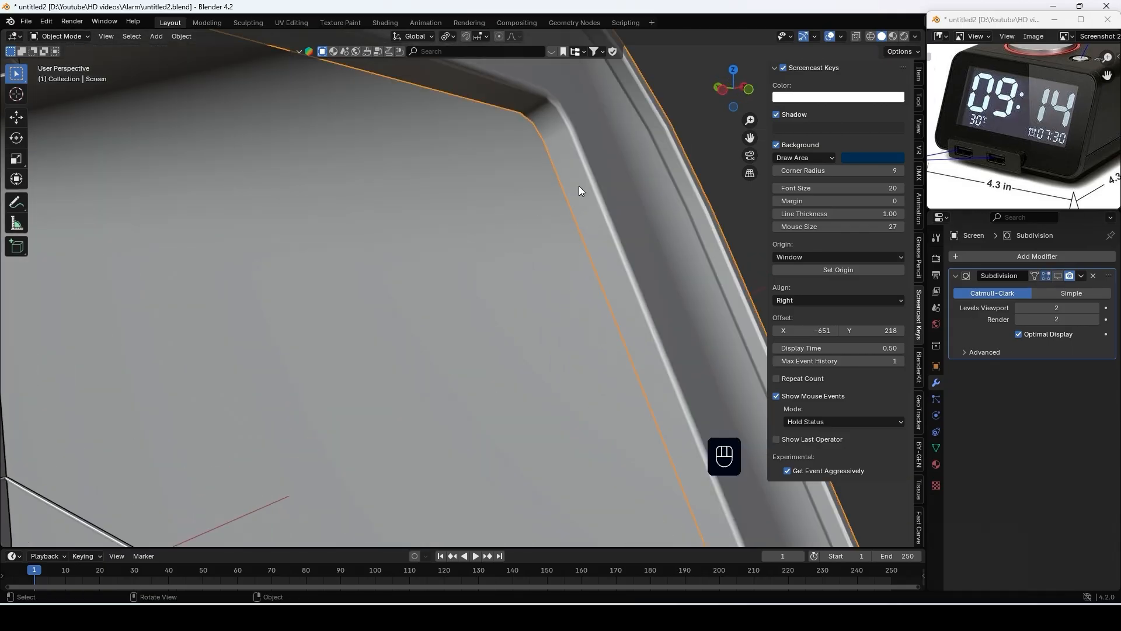
Select the inner back edge loop of the display opening and close it with Grid Fill
{"action": "key", "text": "Tab"}
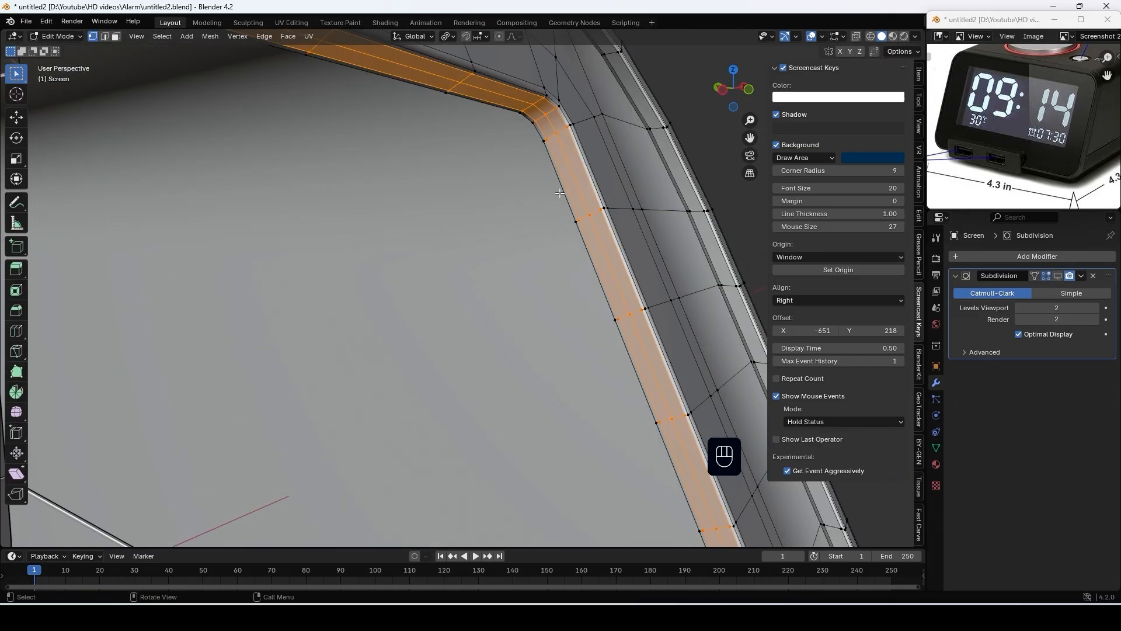
{"action": "key", "text": "2"}
{"action": "left_click", "coordinate": [561, 191], "text": "alt"}
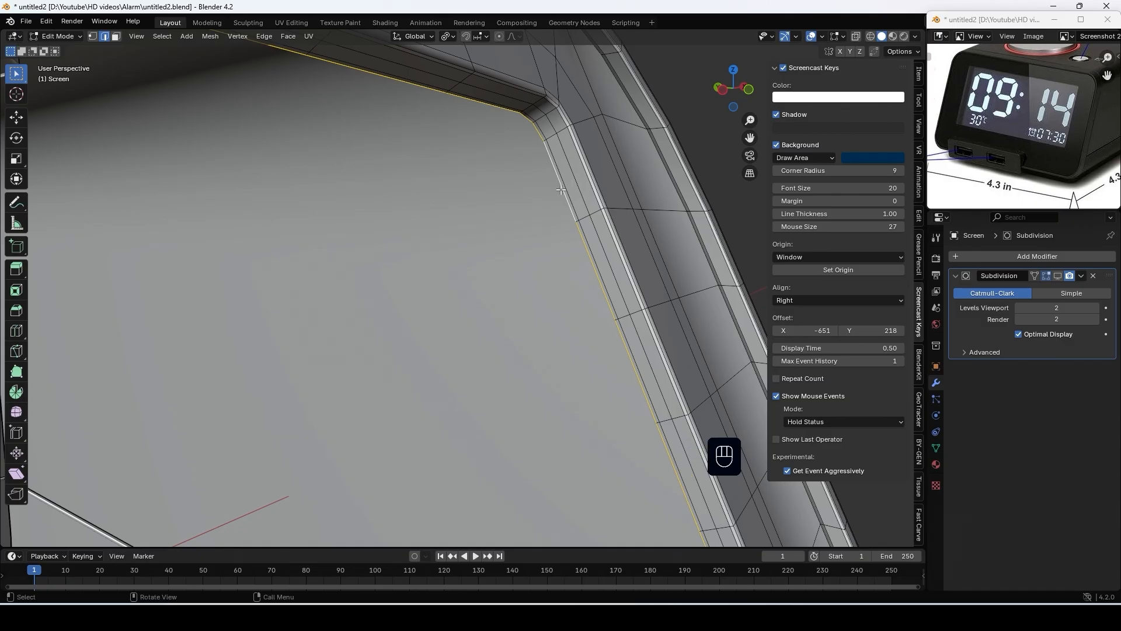
{"action": "key", "text": "ctrl+f"}
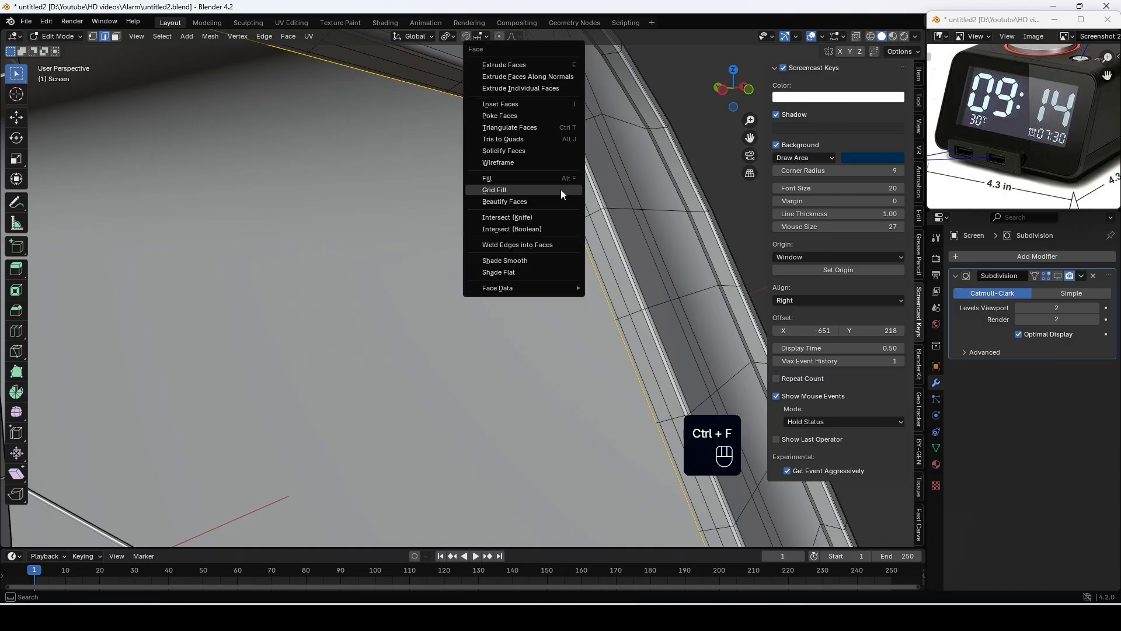
{"action": "left_click", "coordinate": [561, 189]}
Return to Object Mode and turn the screen's subdivision display back on in the viewport
{"action": "middle_click_drag", "start_coordinate": [591, 231], "coordinate": [648, 241]}
{"action": "scroll", "coordinate": [593, 234], "scroll_direction": "down", "scroll_amount": 5}
{"action": "key", "text": "Tab"}
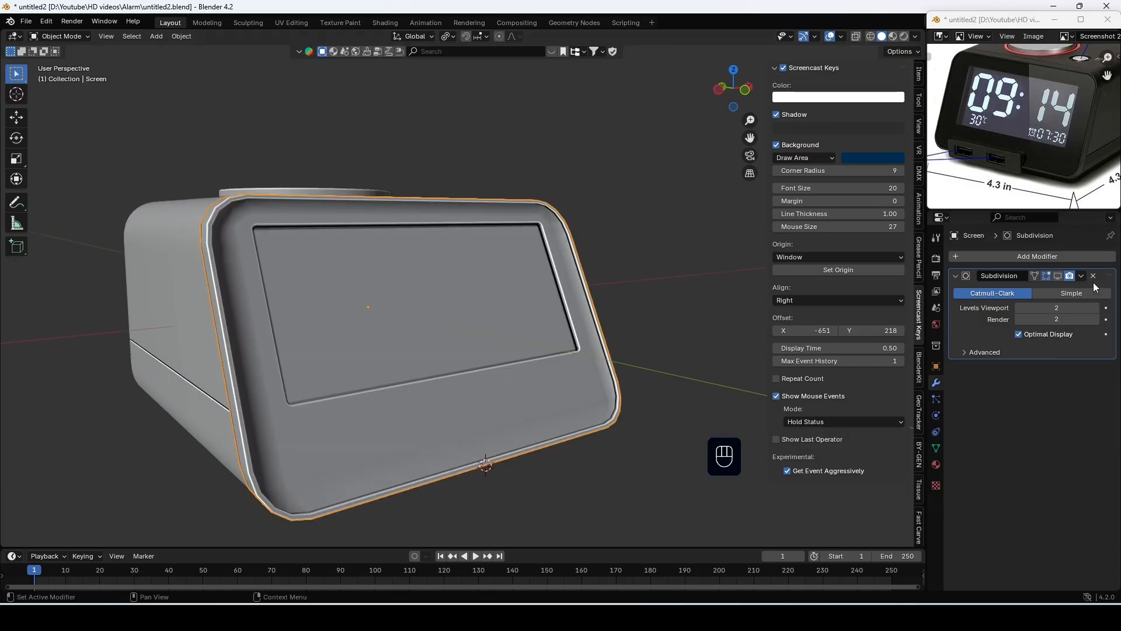
{"action": "left_click", "coordinate": [1058, 276]}
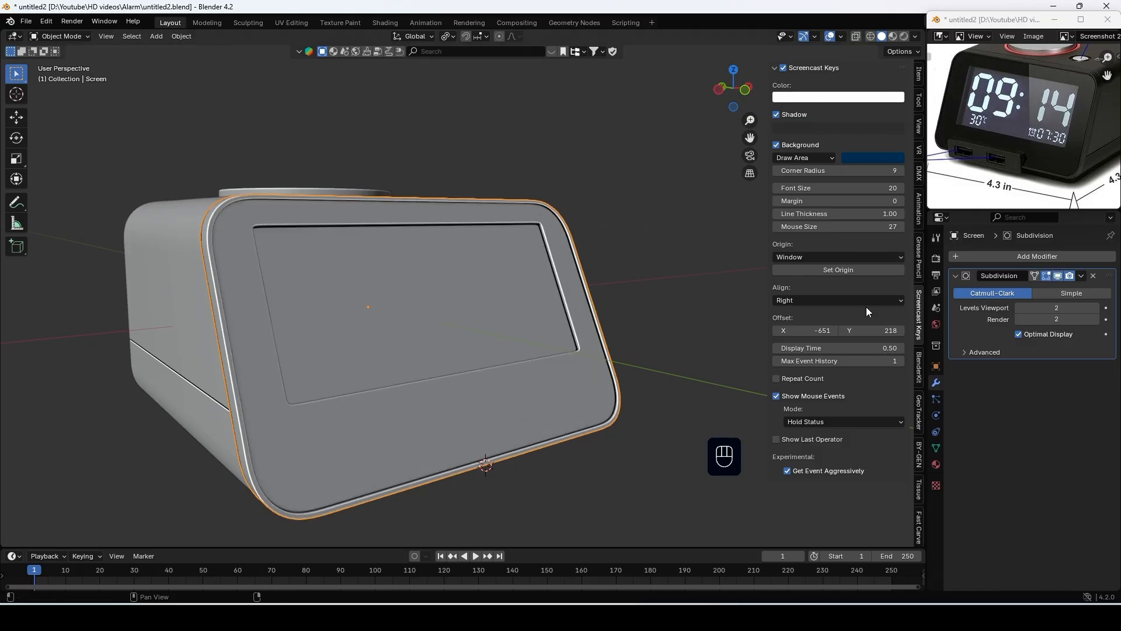
Check the filled screen from both sides, hide the sidebar and save the file
{"action": "middle_click_drag", "start_coordinate": [566, 288], "coordinate": [458, 292]}
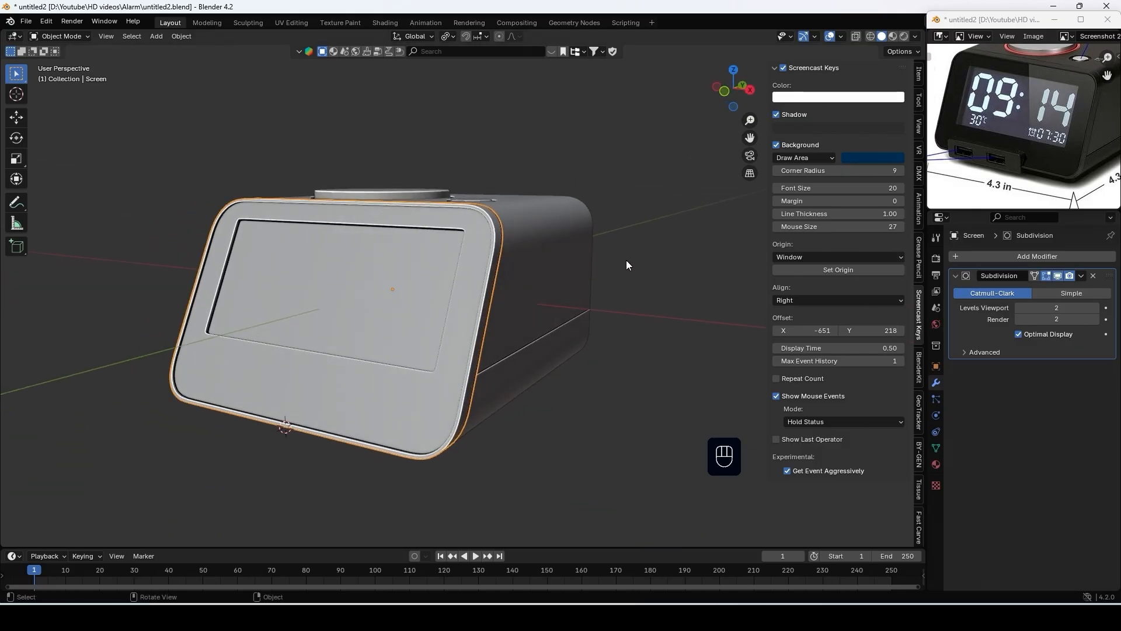
{"action": "middle_click_drag", "start_coordinate": [637, 270], "coordinate": [710, 262]}
{"action": "key", "text": "n"}
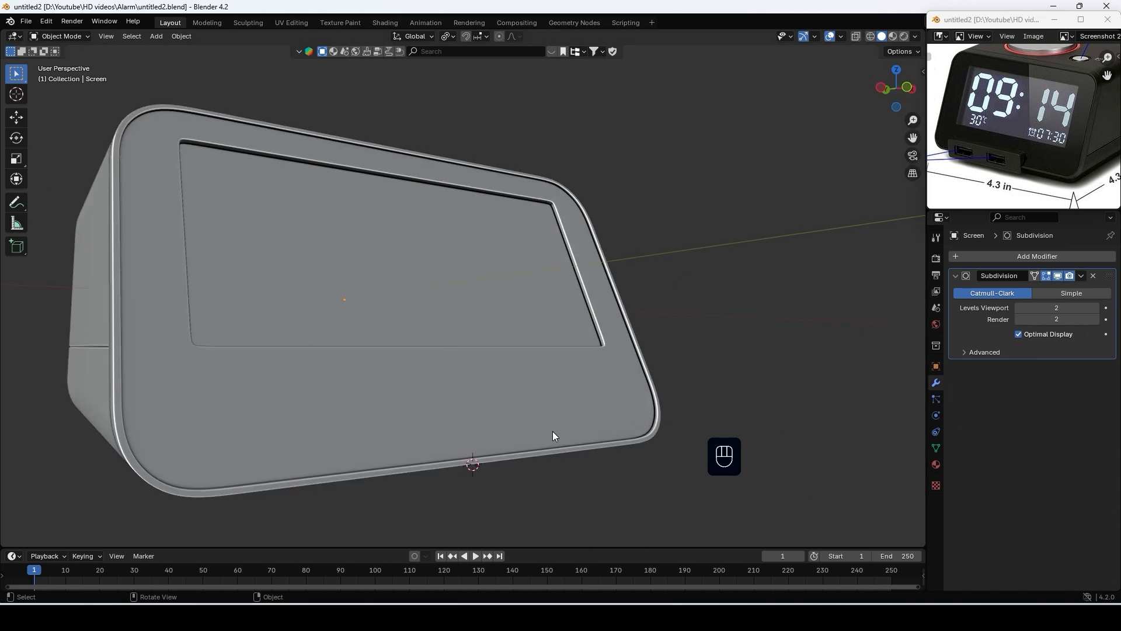
Select the rectangular region of faces on the underside of the clock body and duplicate it in place
{"action": "scroll", "coordinate": [553, 431], "scroll_direction": "down", "scroll_amount": 2}
{"action": "middle_click_drag", "start_coordinate": [553, 431], "coordinate": [570, 338]}
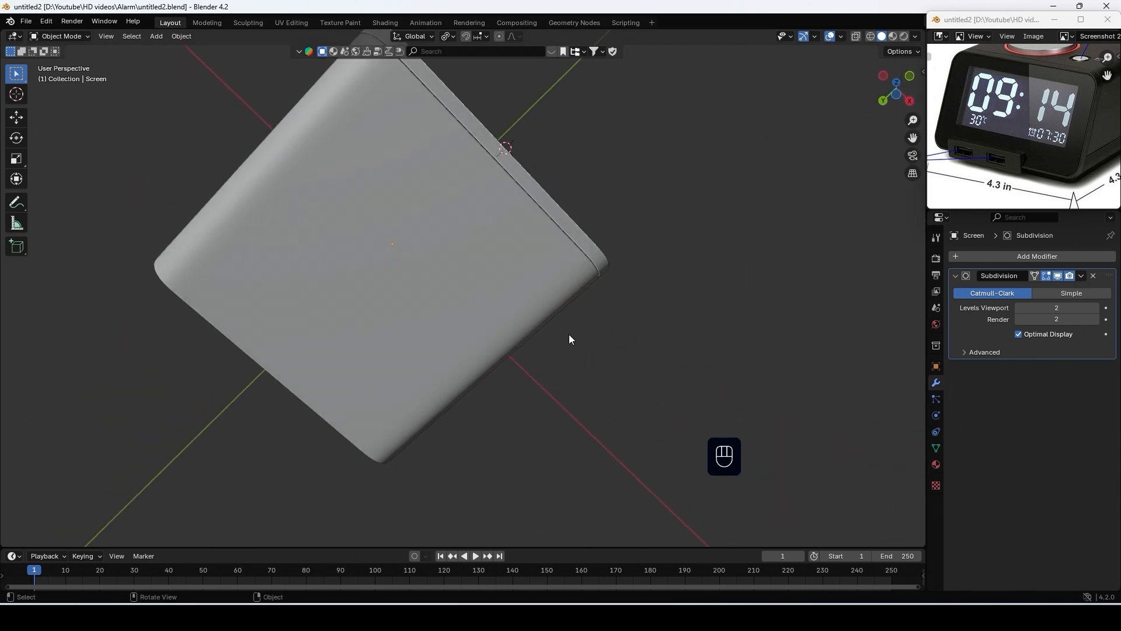
{"action": "key", "text": "Tab"}
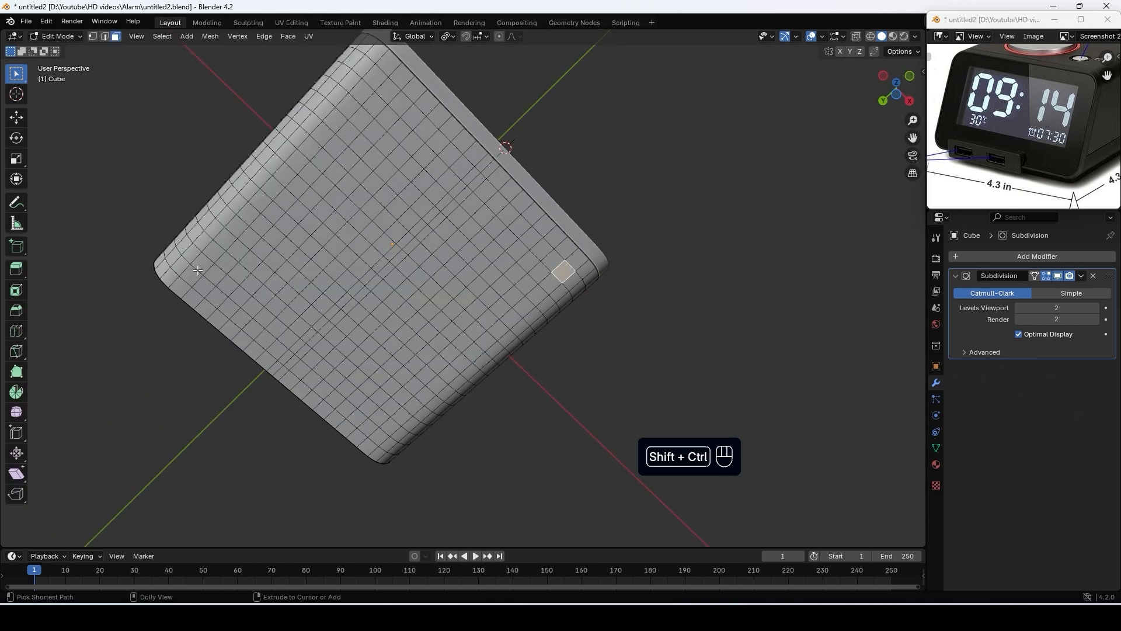
{"action": "left_click", "coordinate": [197, 267], "text": "ctrl+shift"}
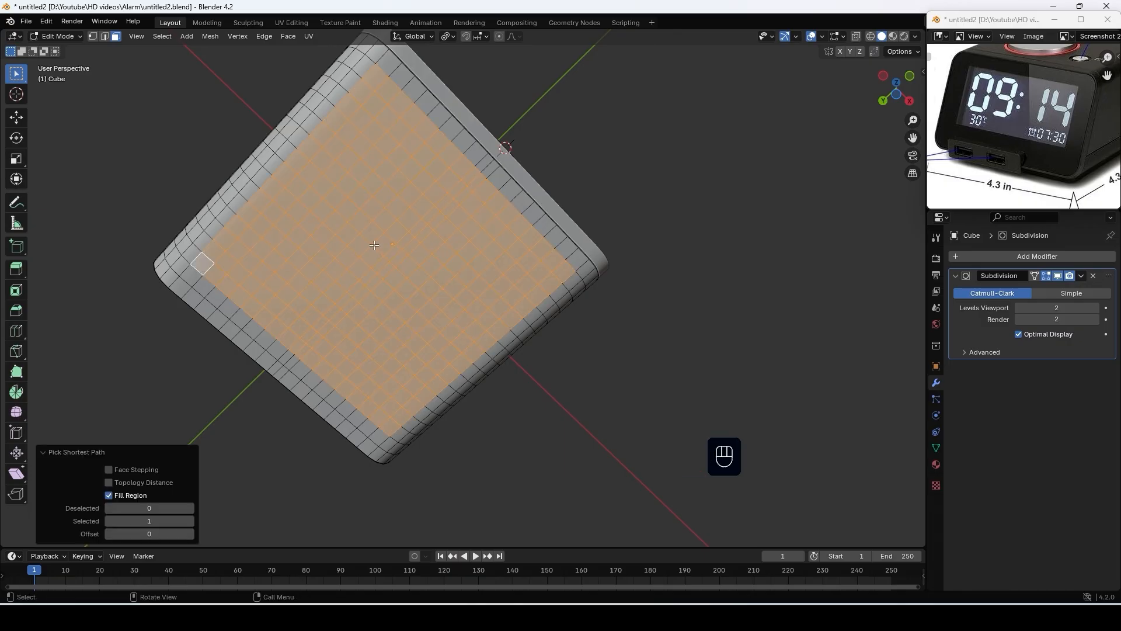
{"action": "middle_click_drag", "start_coordinate": [375, 244], "coordinate": [389, 244]}
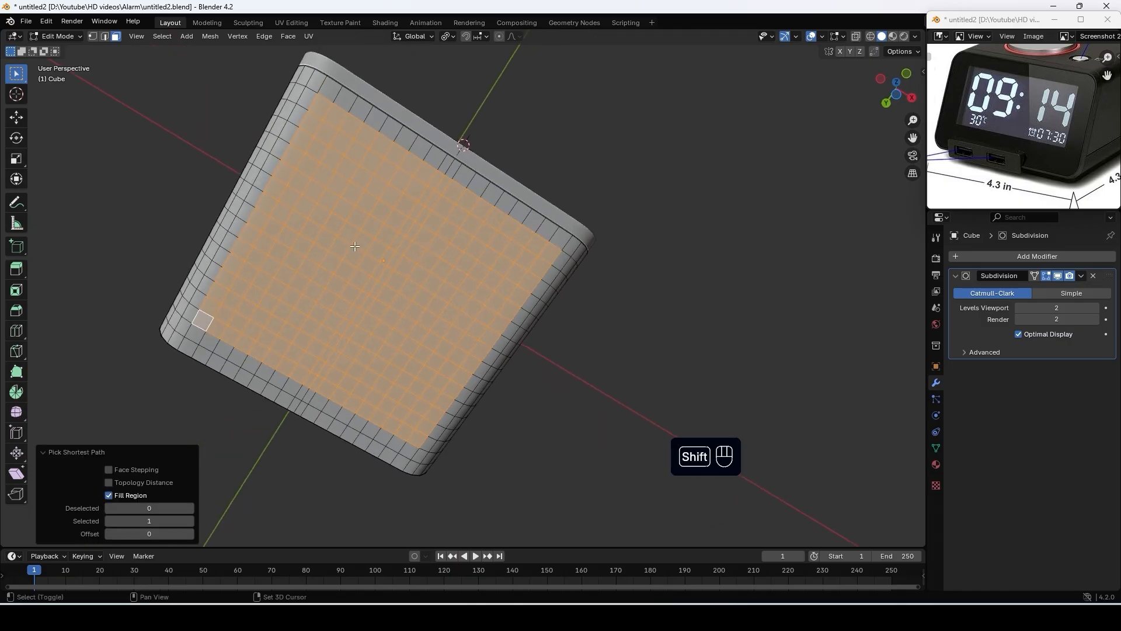
{"action": "key", "text": "shift+d"}
{"action": "key", "text": "Escape"}
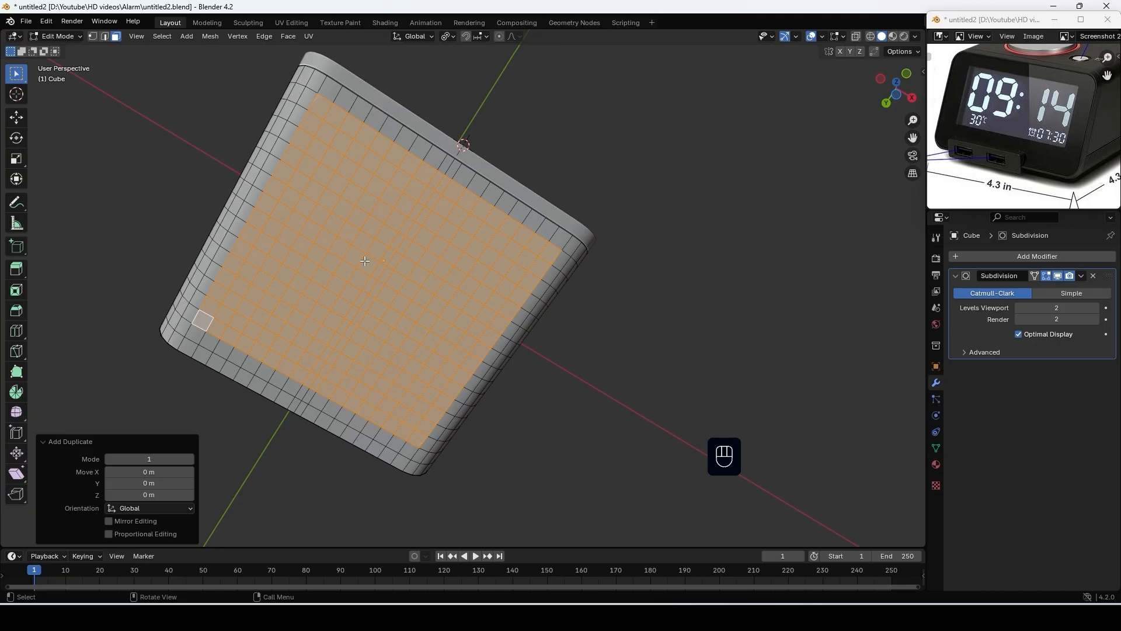
Separate the duplicated underside faces into their own object, then isolate that object in local top view
{"action": "key", "text": "p"}
{"action": "left_click", "coordinate": [364, 261]}
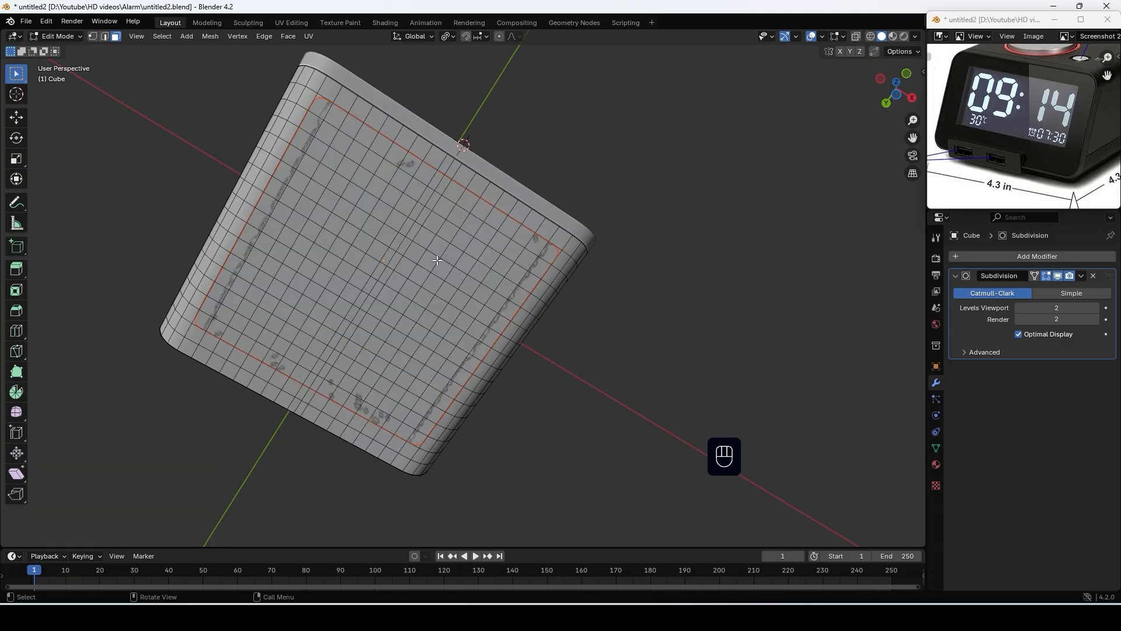
{"action": "key", "text": "Tab"}
{"action": "left_click", "coordinate": [439, 263]}
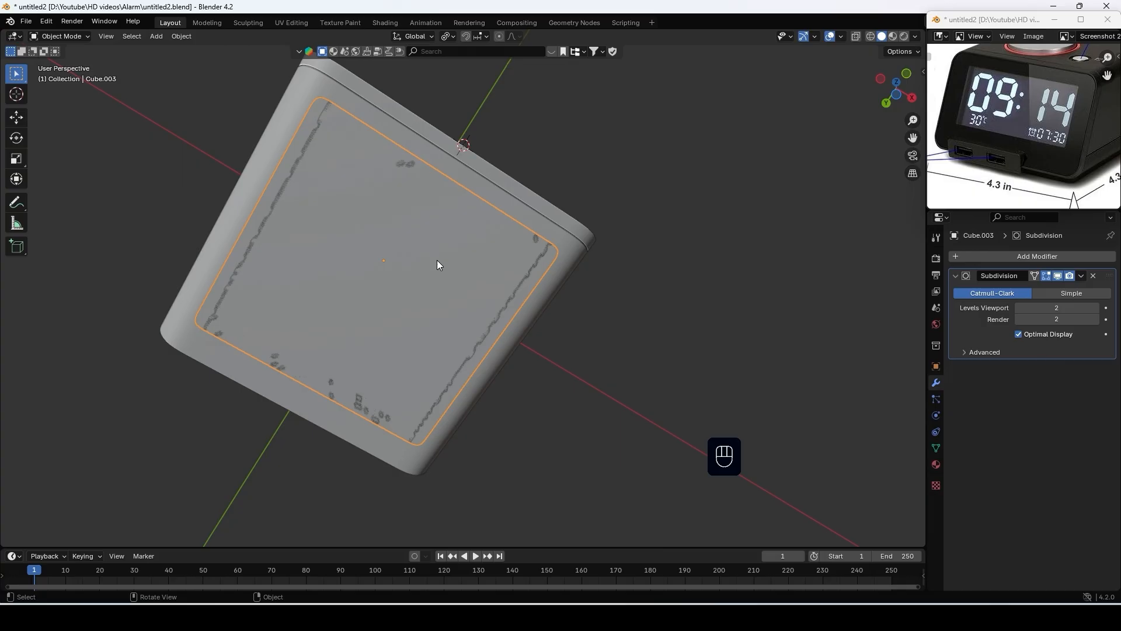
{"action": "key", "text": "KP_Divide"}
{"action": "key", "text": "KP_7"}
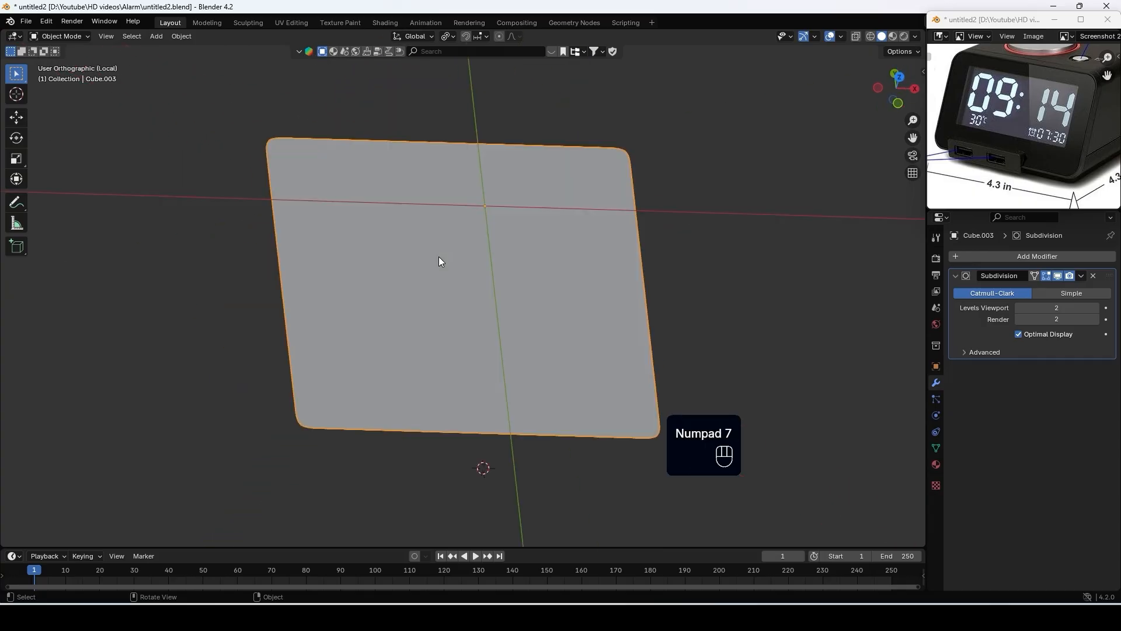
Dissolve all the inner edges of the separated plate into one face and turn off its subdivision display in the viewport
{"action": "key", "text": "Tab"}
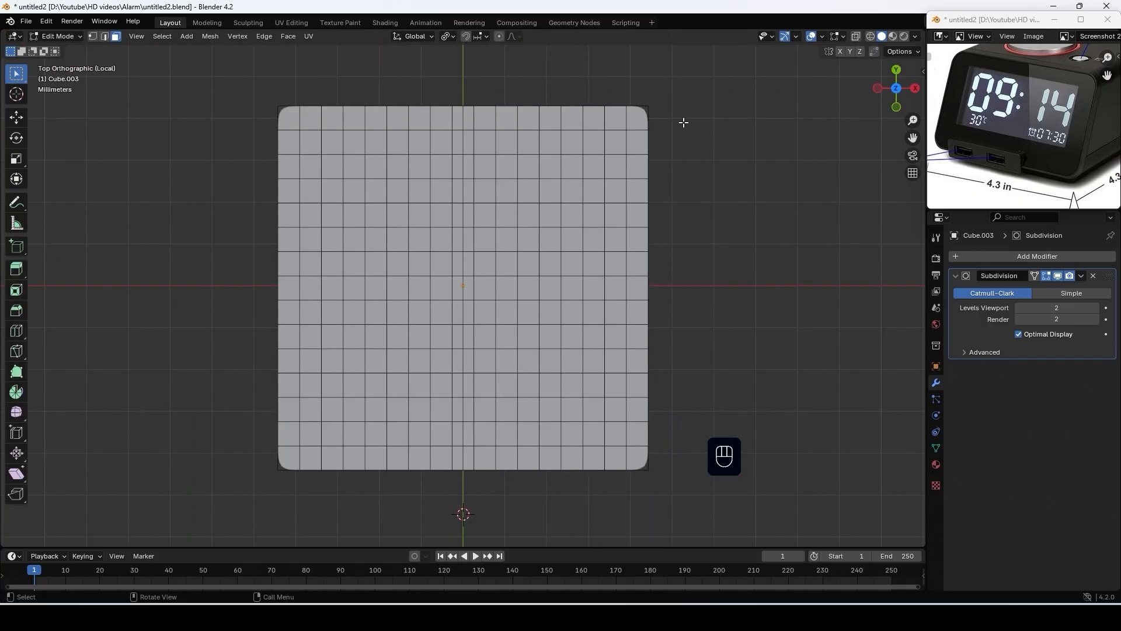
{"action": "key", "text": "2"}
{"action": "left_click_drag", "start_coordinate": [684, 122], "coordinate": [236, 451]}
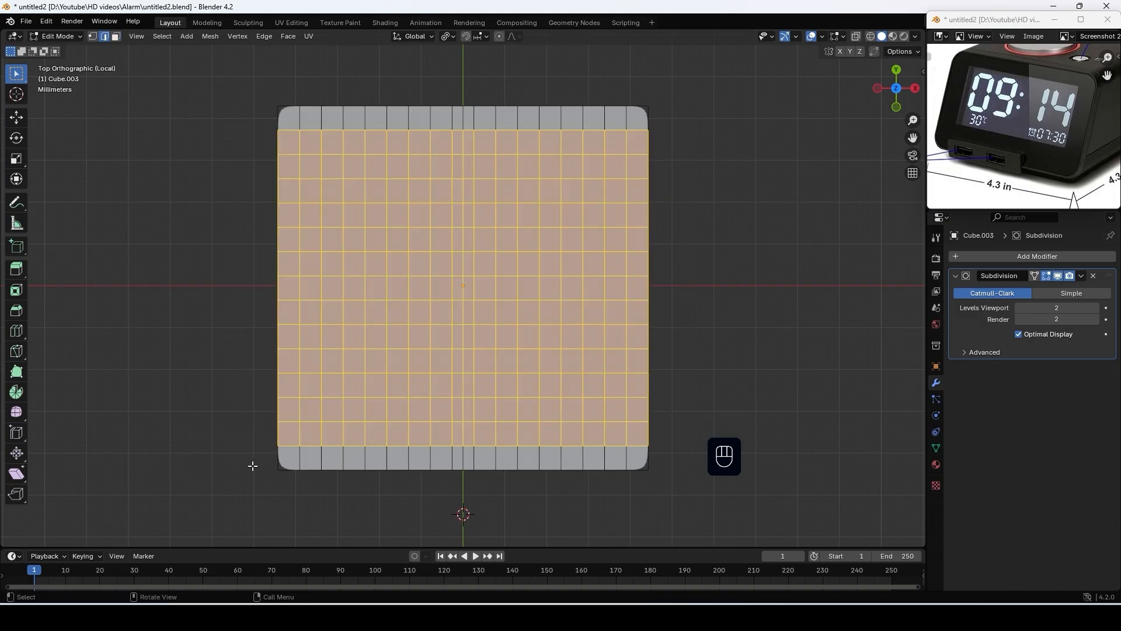
{"action": "left_click_drag", "start_coordinate": [289, 474], "coordinate": [642, 69], "text": "shift"}
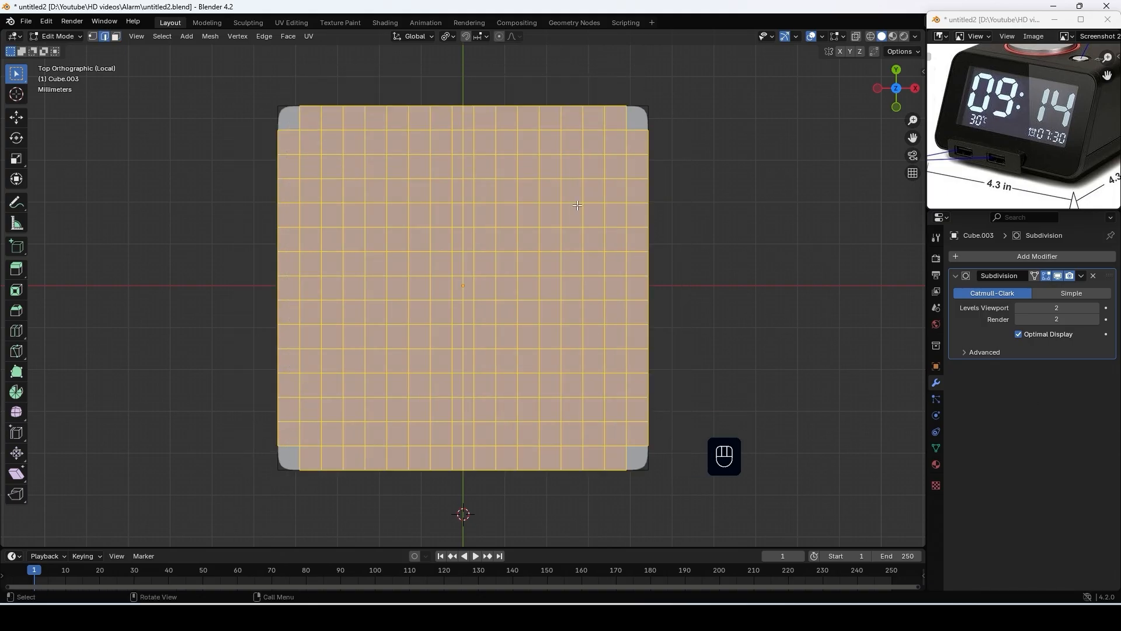
{"action": "key", "text": "Delete"}
{"action": "left_click", "coordinate": [541, 258]}
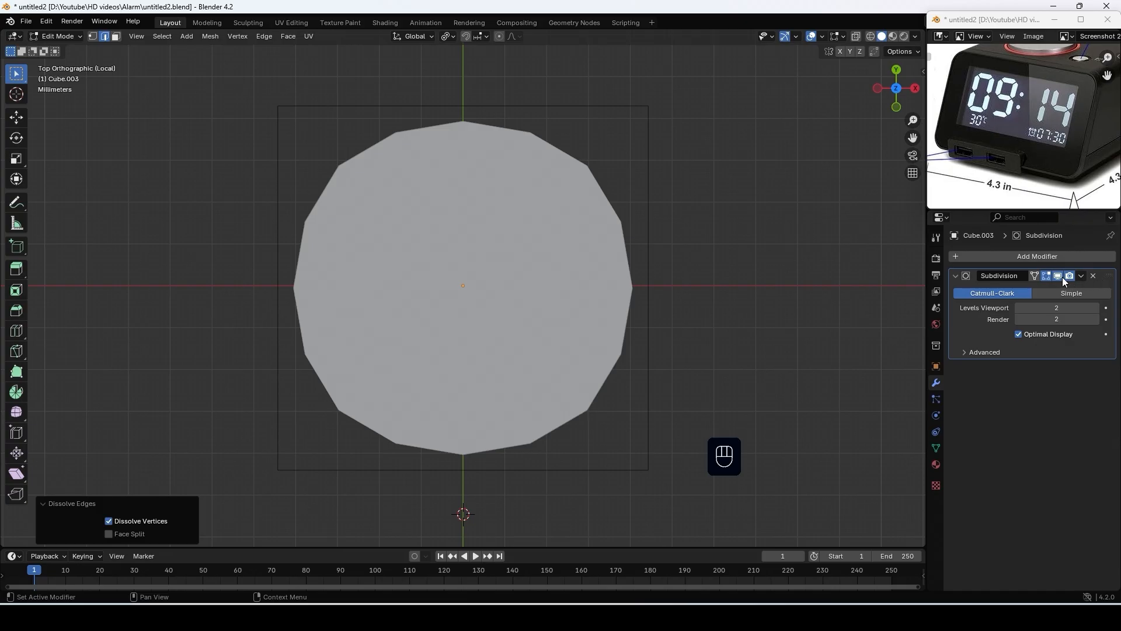
{"action": "left_click", "coordinate": [1059, 276]}
Leave local view and extrude the plate's face downward to form a base beneath the clock body
{"action": "middle_click_drag", "start_coordinate": [514, 263], "coordinate": [518, 413]}
{"action": "key", "text": "KP_Divide"}
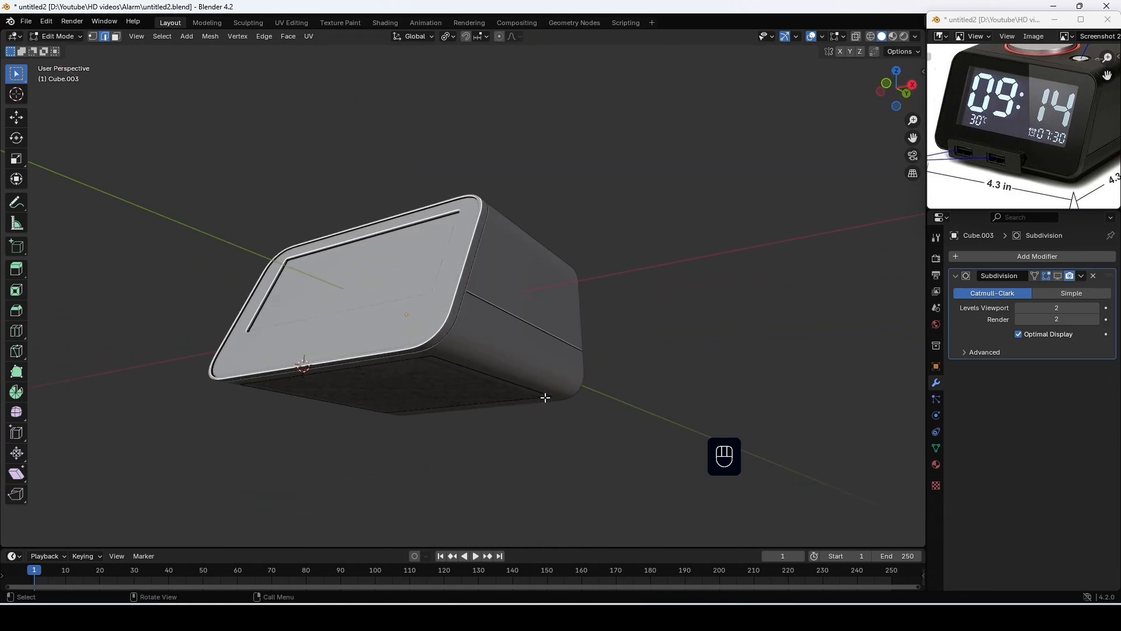
{"action": "left_click", "coordinate": [545, 397], "text": "alt"}
{"action": "key", "text": "3"}
{"action": "key", "text": "e"}
{"action": "left_click", "coordinate": [547, 397]}
Bevel the base's four vertical corner edges about 0.0076 m wide with 6 segments
{"action": "key", "text": "2"}
{"action": "left_click", "coordinate": [417, 404], "text": "alt"}
{"action": "key", "text": "ctrl+b"}
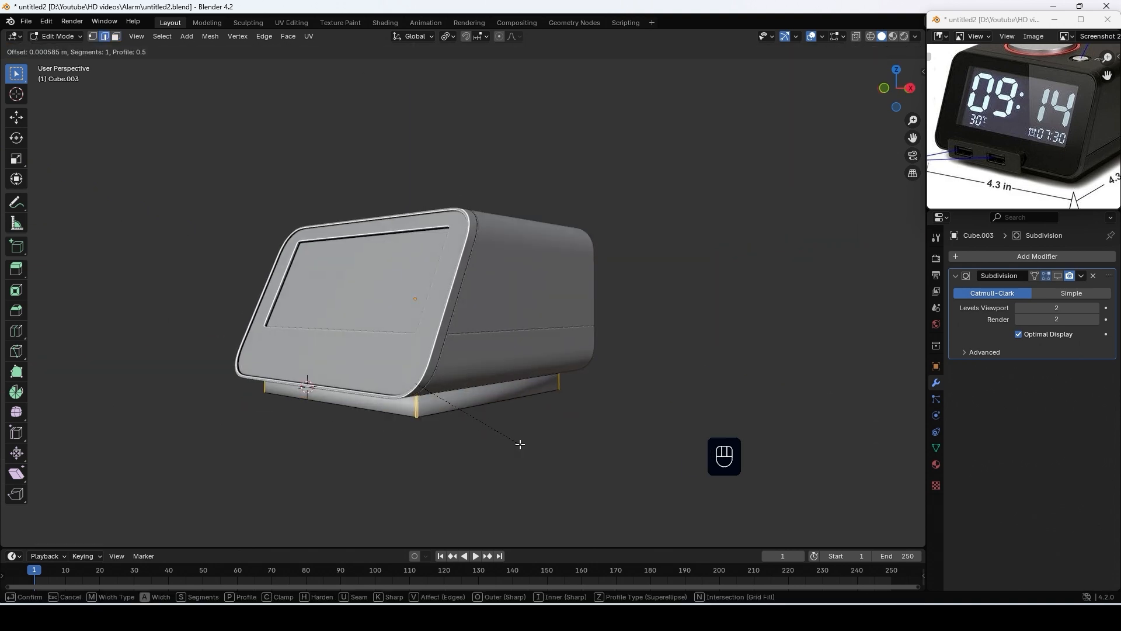
{"action": "scroll", "coordinate": [532, 451], "scroll_direction": "up", "scroll_amount": 5}
{"action": "left_click", "coordinate": [535, 451]}
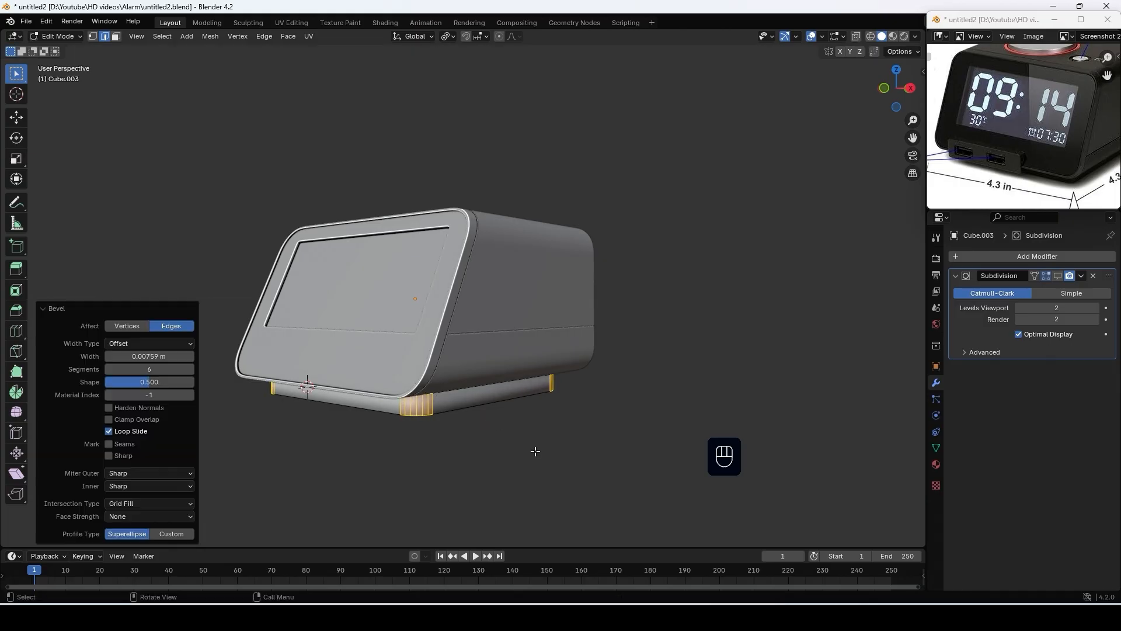
Shade the base auto smooth at 30° in Object Mode and save the file
{"action": "key", "text": "Tab"}
{"action": "right_click", "coordinate": [451, 397]}
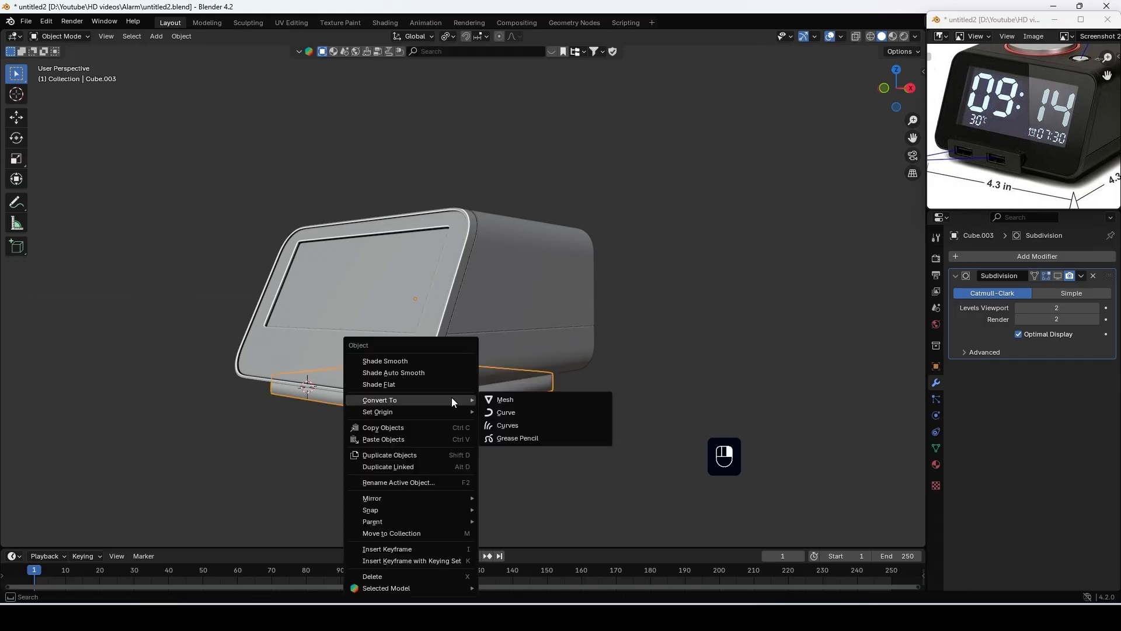
{"action": "left_click", "coordinate": [439, 370]}
{"action": "key", "text": "KP_Divide"}
{"action": "left_click", "coordinate": [26, 21]}
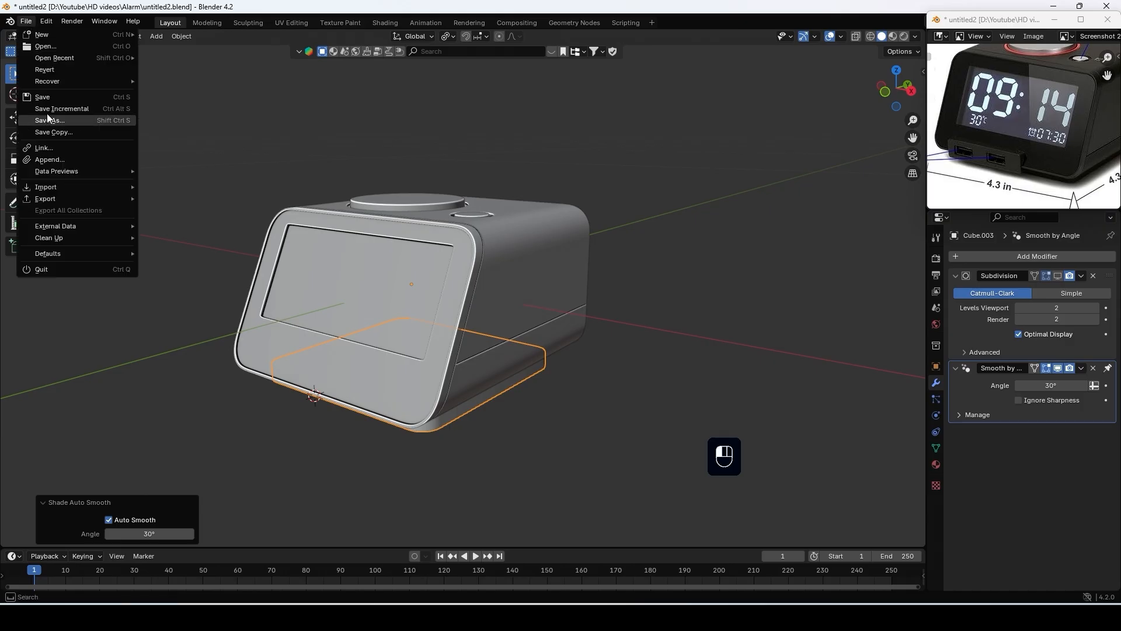
{"action": "left_click", "coordinate": [52, 97]}
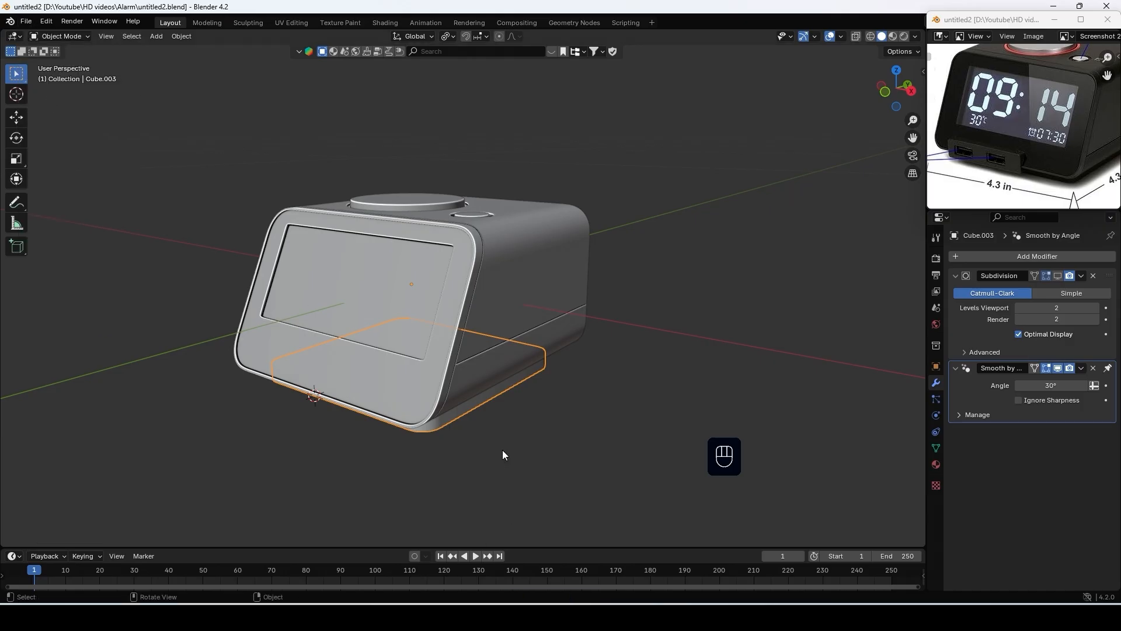
Add a cube mesh at the 3D cursor and scale it down uniformly to 0.033
{"action": "middle_click_drag", "start_coordinate": [504, 451], "coordinate": [611, 459]}
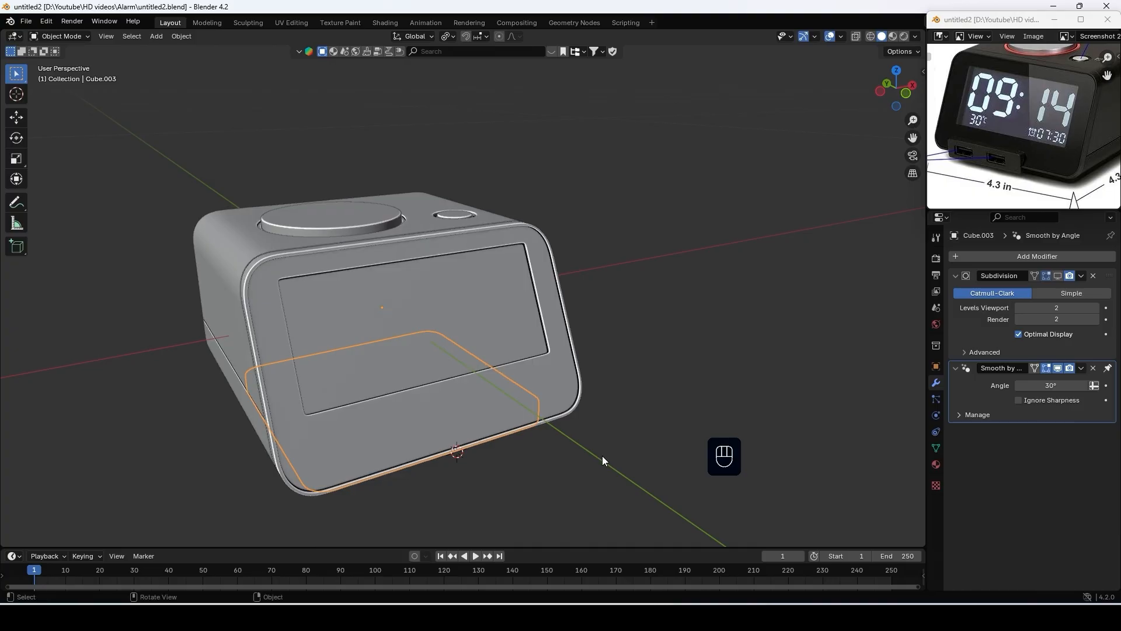
{"action": "key", "text": "shift+a"}
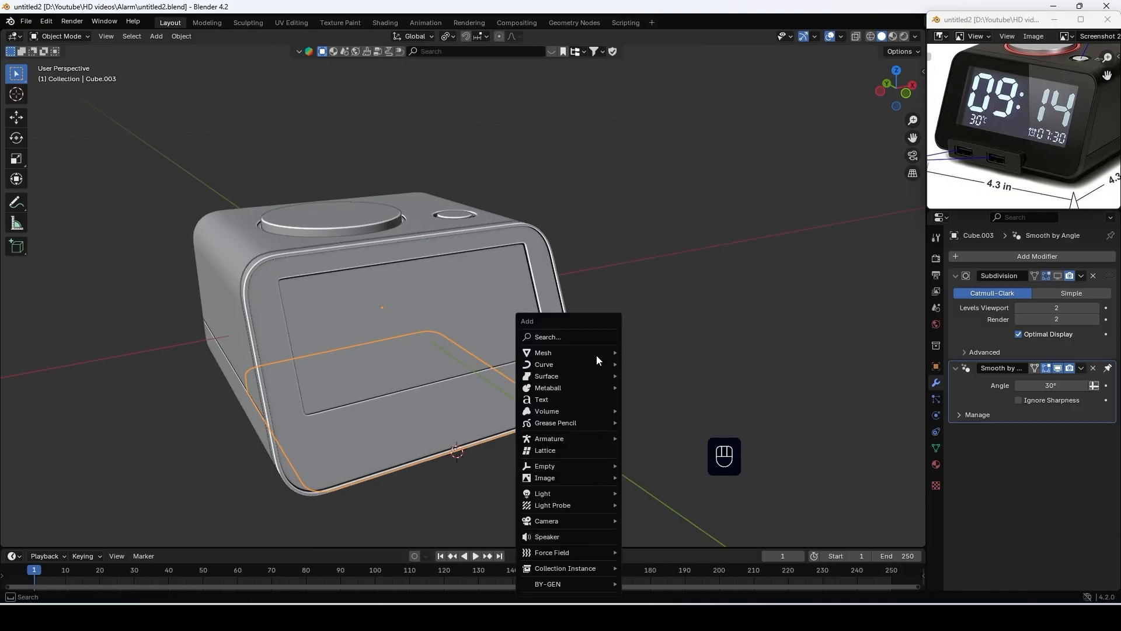
{"action": "left_click", "coordinate": [671, 74]}
{"action": "scroll", "coordinate": [671, 411], "scroll_direction": "down", "scroll_amount": 8}
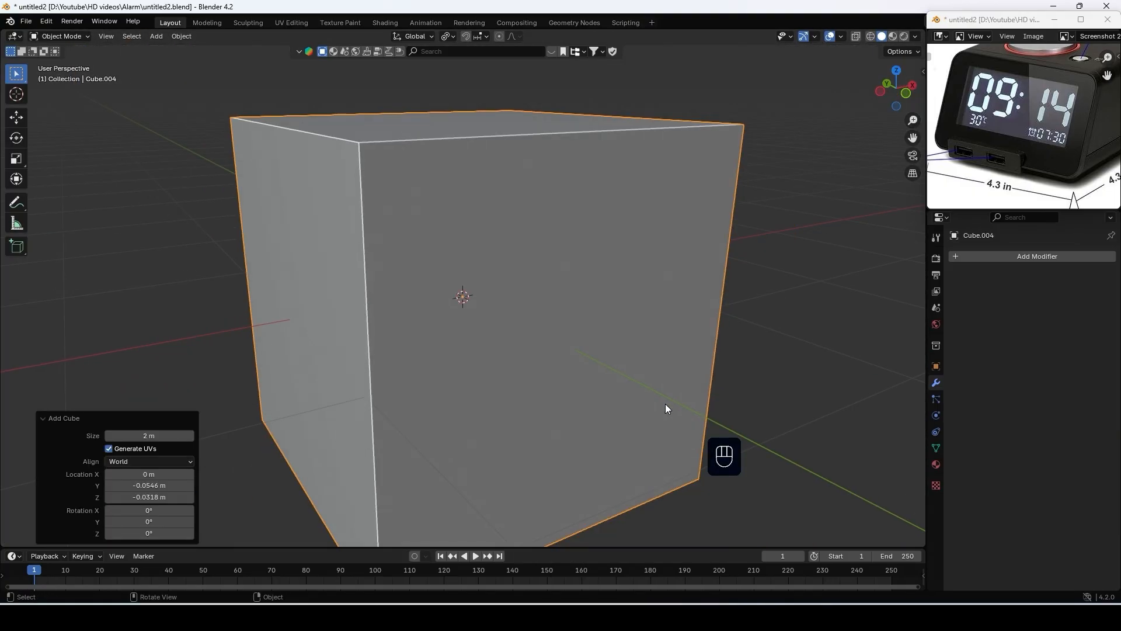
{"action": "key", "text": "s"}
{"action": "left_click", "coordinate": [468, 311]}
{"action": "key", "text": "KP_Decimal"}
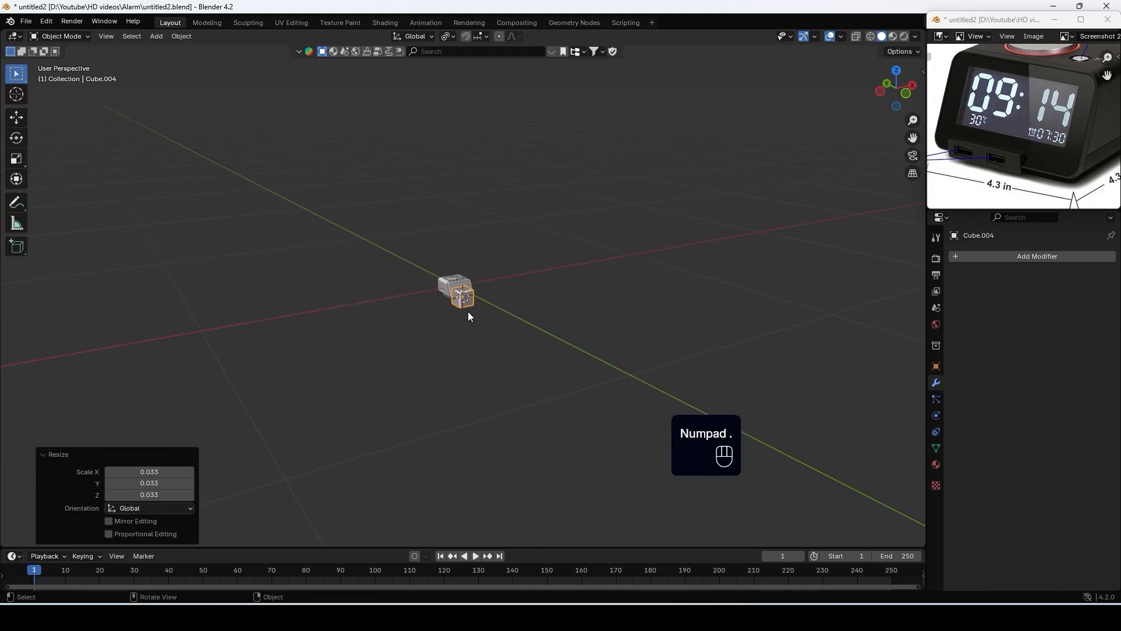
Resize the small cube separately along Z, Y and X to shape the front port block
{"action": "key", "text": "s"}
{"action": "key", "text": "z"}
{"action": "left_click", "coordinate": [493, 318]}
{"action": "key", "text": "s"}
{"action": "key", "text": "y"}
{"action": "left_click", "coordinate": [474, 295]}
{"action": "key", "text": "s"}
{"action": "key", "text": "x"}
{"action": "left_click", "coordinate": [469, 292]}
Move the block along X and Y against the clock's lower front edge and adjust its height along Z
{"action": "key", "text": "g"}
{"action": "key", "text": "x"}
{"action": "left_click", "coordinate": [457, 294]}
{"action": "key", "text": "g"}
{"action": "key", "text": "y"}
{"action": "left_click", "coordinate": [437, 279]}
{"action": "key", "text": "s"}
{"action": "key", "text": "z"}
{"action": "left_click", "coordinate": [425, 266]}
Adjust the block's width along X, shift it along X by about 0.0021 m and raise it about 0.0029 m along Z
{"action": "middle_click_drag", "start_coordinate": [462, 311], "coordinate": [477, 345]}
{"action": "key", "text": "s"}
{"action": "key", "text": "x"}
{"action": "left_click", "coordinate": [427, 325]}
{"action": "key", "text": "g"}
{"action": "key", "text": "x"}
{"action": "left_click", "coordinate": [403, 331]}
{"action": "scroll", "coordinate": [510, 334], "scroll_direction": "up", "scroll_amount": 3}
{"action": "key", "text": "g"}
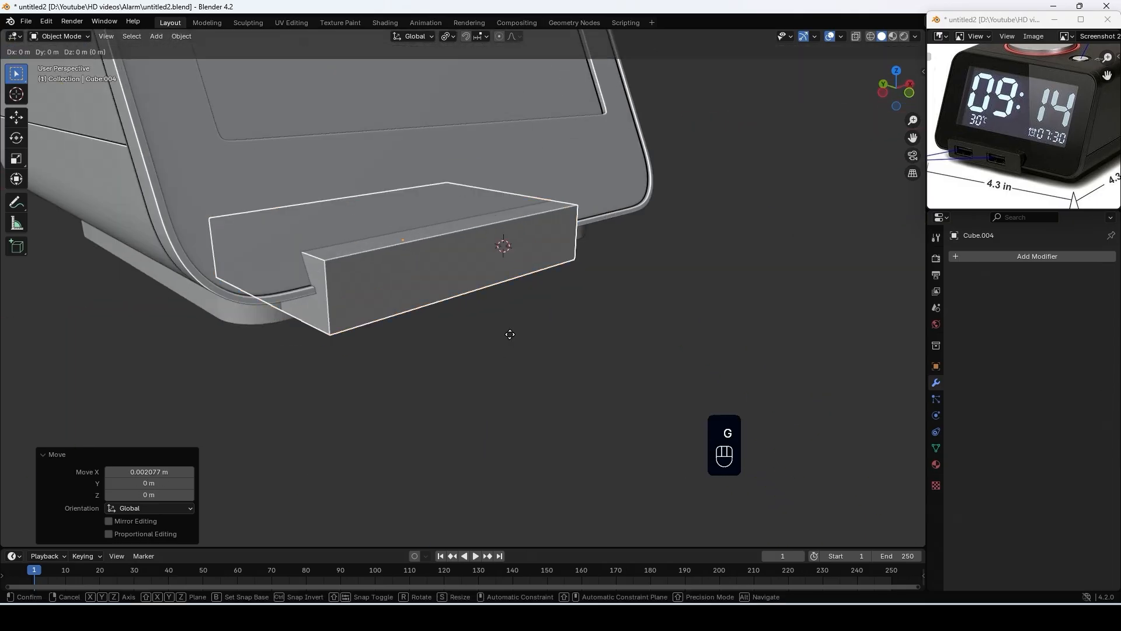
{"action": "key", "text": "z"}
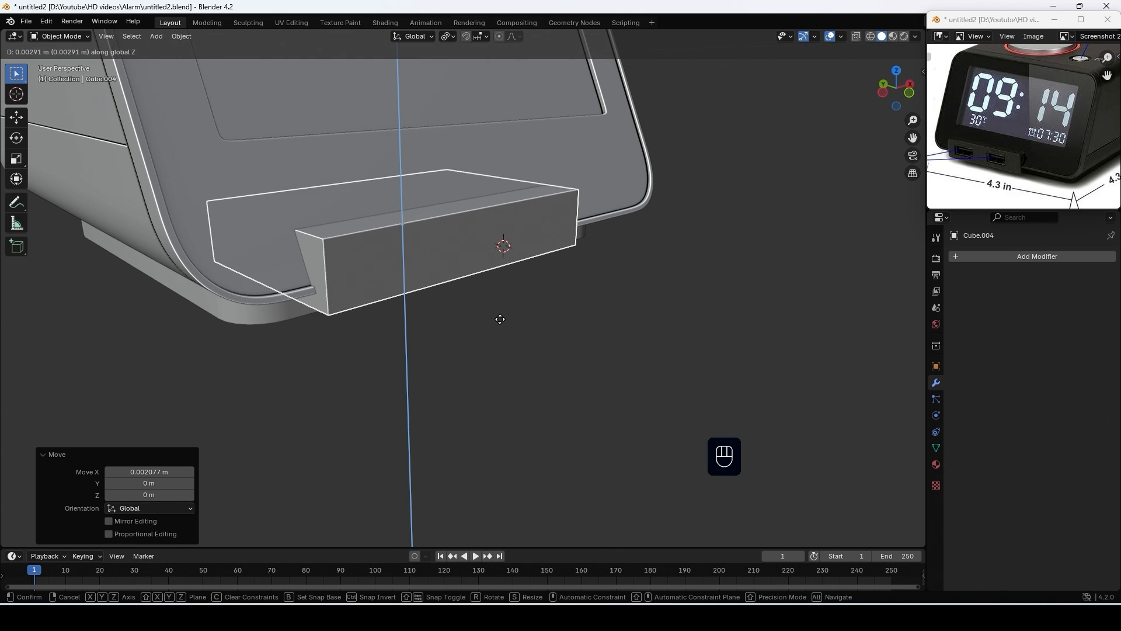
{"action": "left_click", "coordinate": [500, 319]}
{"action": "mouse_move", "coordinate": [500, 319]}
{"action": "middle_mouse_down"}
{"action": "mouse_move", "coordinate": [437, 308]}
{"action": "mouse_move", "coordinate": [490, 332]}
{"action": "middle_mouse_up"}
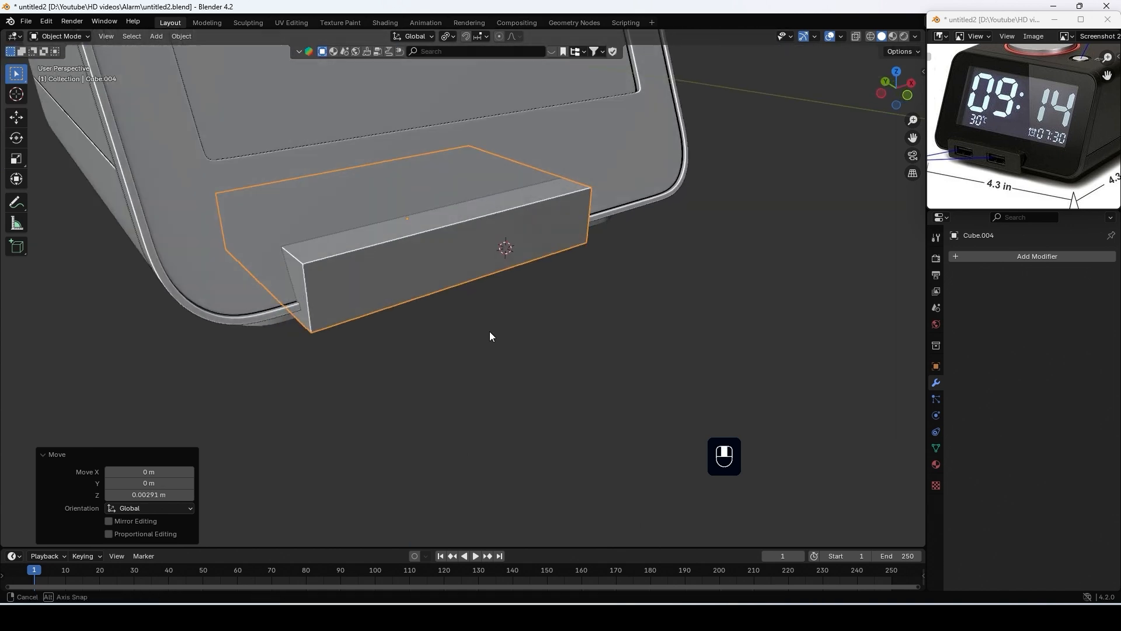
Apply the block's scale and bevel its four front-to-back corner edges 0.0026 m wide with 4 segments
{"action": "key", "text": "ctrl+a"}
{"action": "left_click", "coordinate": [490, 329]}
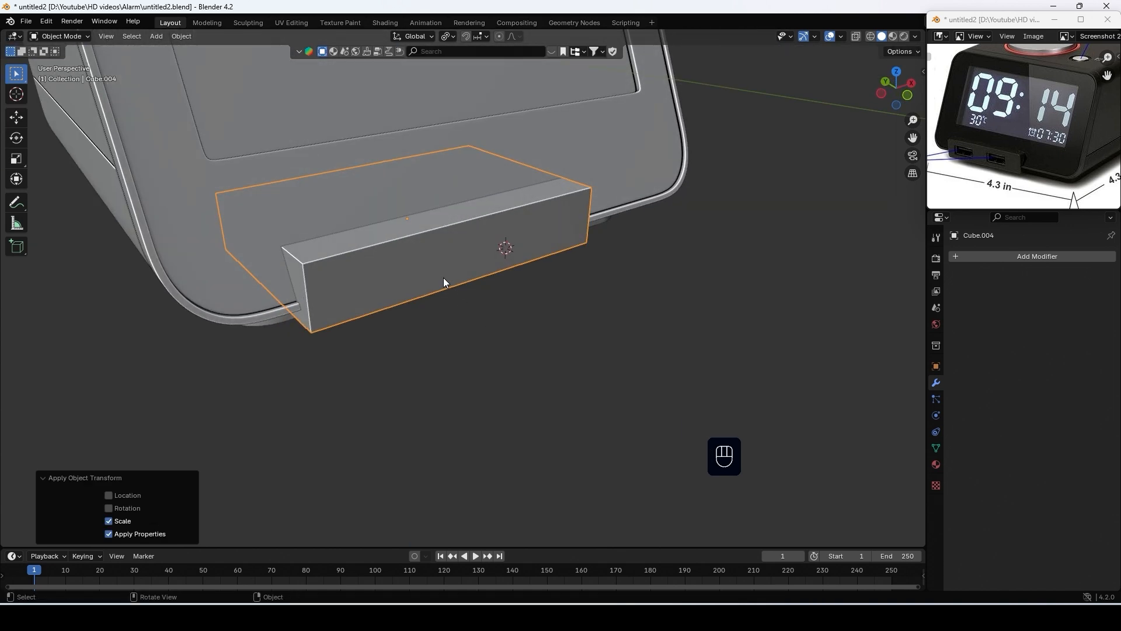
{"action": "key", "text": "Tab"}
{"action": "middle_click_drag", "start_coordinate": [350, 286], "coordinate": [331, 282]}
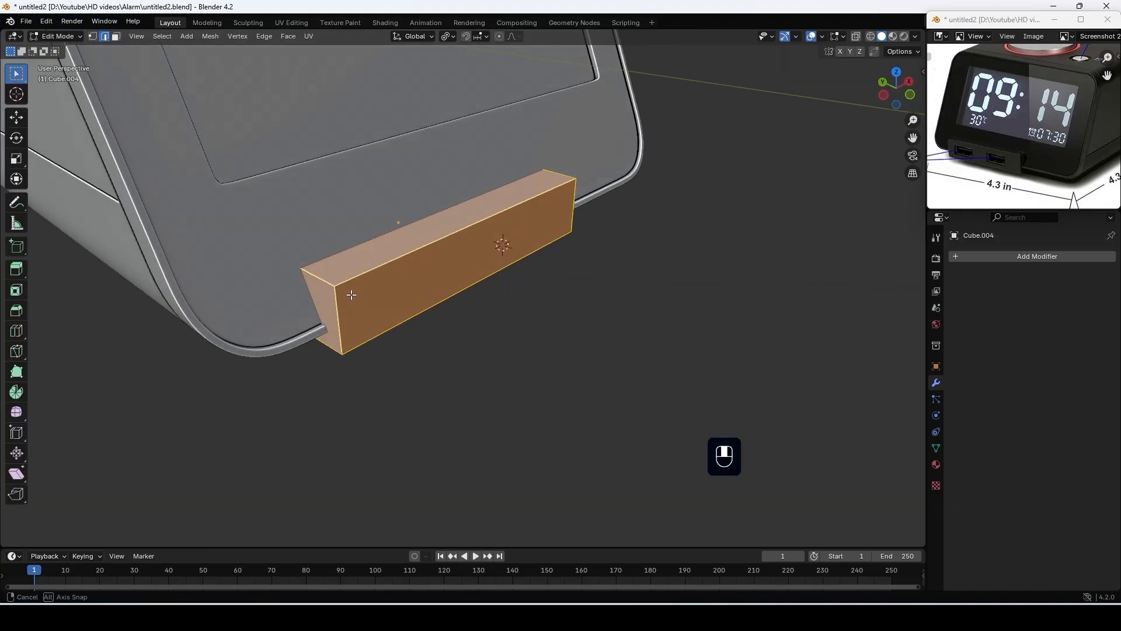
{"action": "key", "text": "alt+a"}
{"action": "mouse_move", "coordinate": [410, 328]}
{"action": "middle_mouse_down"}
{"action": "mouse_move", "coordinate": [281, 310]}
{"action": "mouse_move", "coordinate": [418, 331]}
{"action": "mouse_move", "coordinate": [407, 320]}
{"action": "middle_mouse_up"}
{"action": "key", "text": "ctrl+b"}
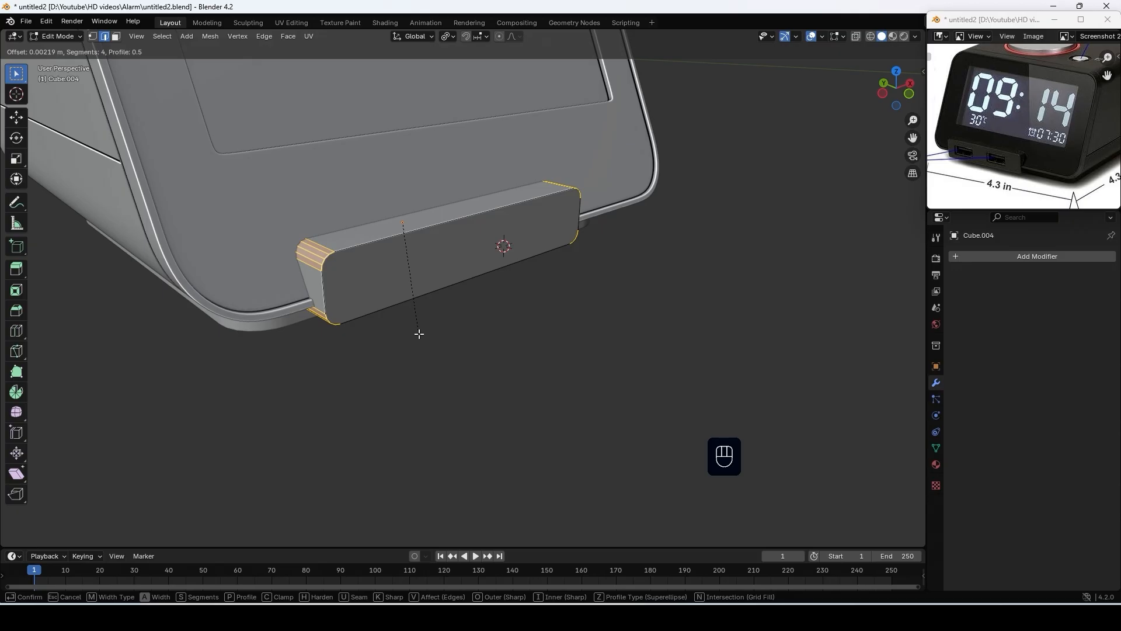
{"action": "left_click", "coordinate": [419, 337]}
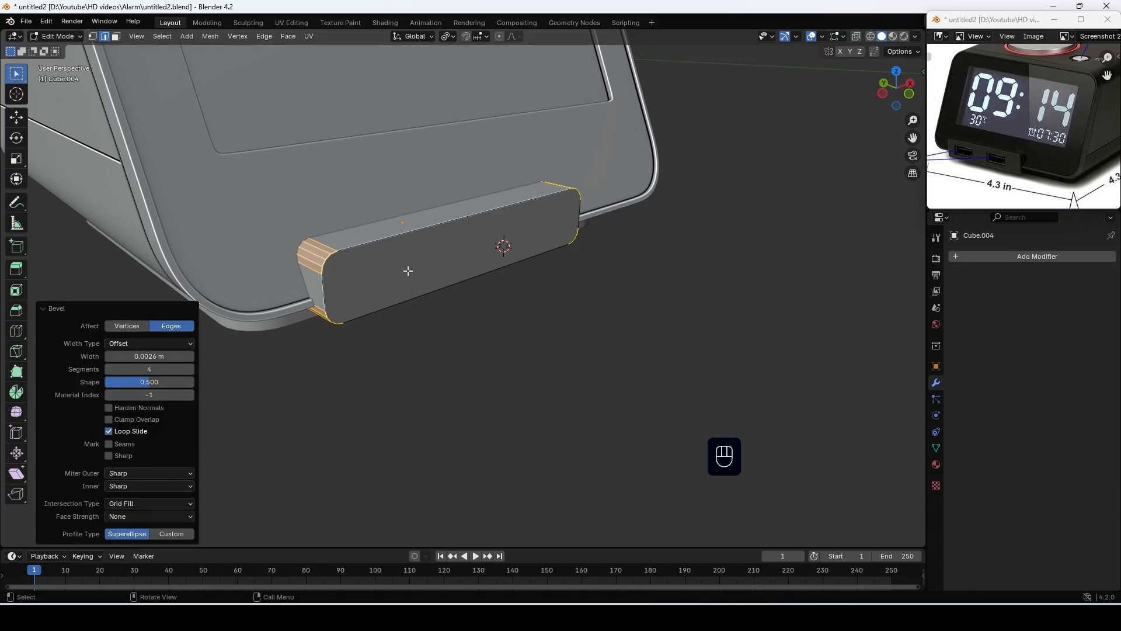
Select the block's large front face and delete it, leaving the front open
{"action": "scroll", "coordinate": [409, 271], "scroll_direction": "up", "scroll_amount": 2}
{"action": "key", "text": "3"}
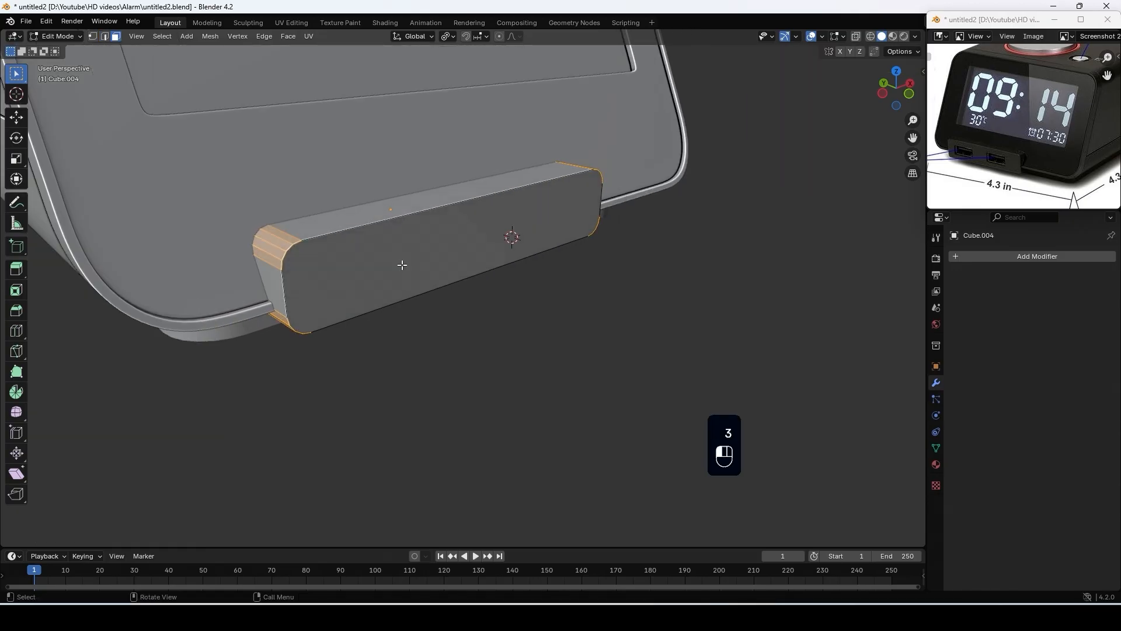
{"action": "left_click", "coordinate": [402, 265]}
{"action": "key", "text": "Delete"}
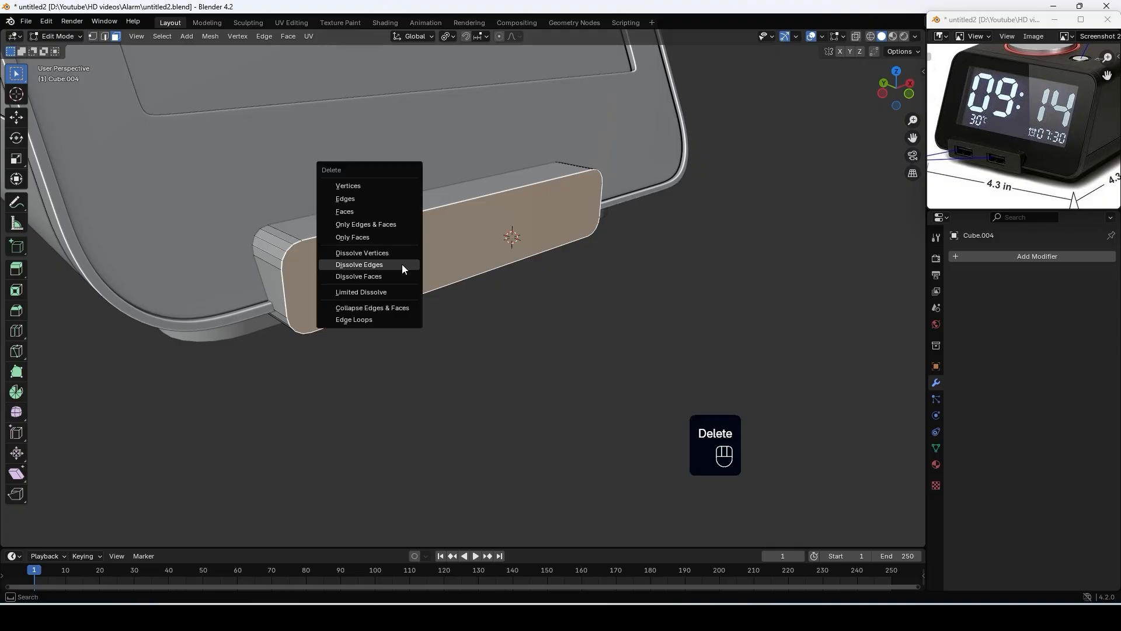
{"action": "left_click", "coordinate": [345, 211]}
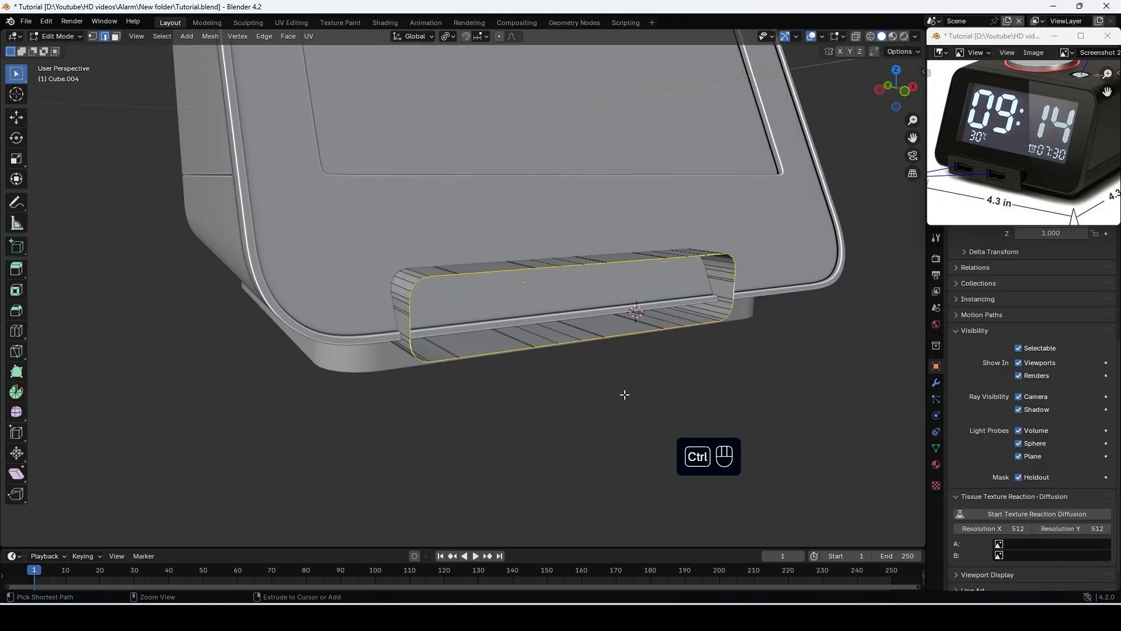
Close the block's open front edge loop with Grid Fill, using a span of 5 and offset 0
{"action": "key", "text": "ctrl+f"}
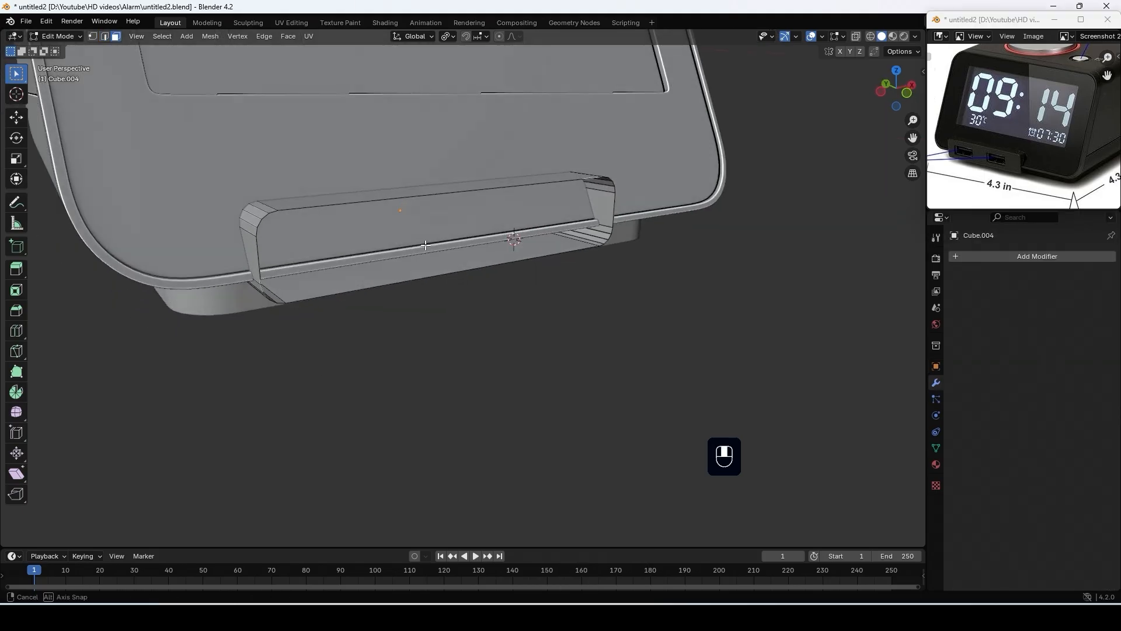
{"action": "key", "text": "Tab"}
{"action": "key", "text": "Tab"}
{"action": "middle_click_drag", "start_coordinate": [432, 277], "coordinate": [517, 302]}
{"action": "scroll", "coordinate": [421, 296], "scroll_direction": "up", "scroll_amount": 3}
Add a centred horizontal loop cut around the block and bevel it about 0.0021 m wide with 1 segment
{"action": "key", "text": "ctrl+r"}
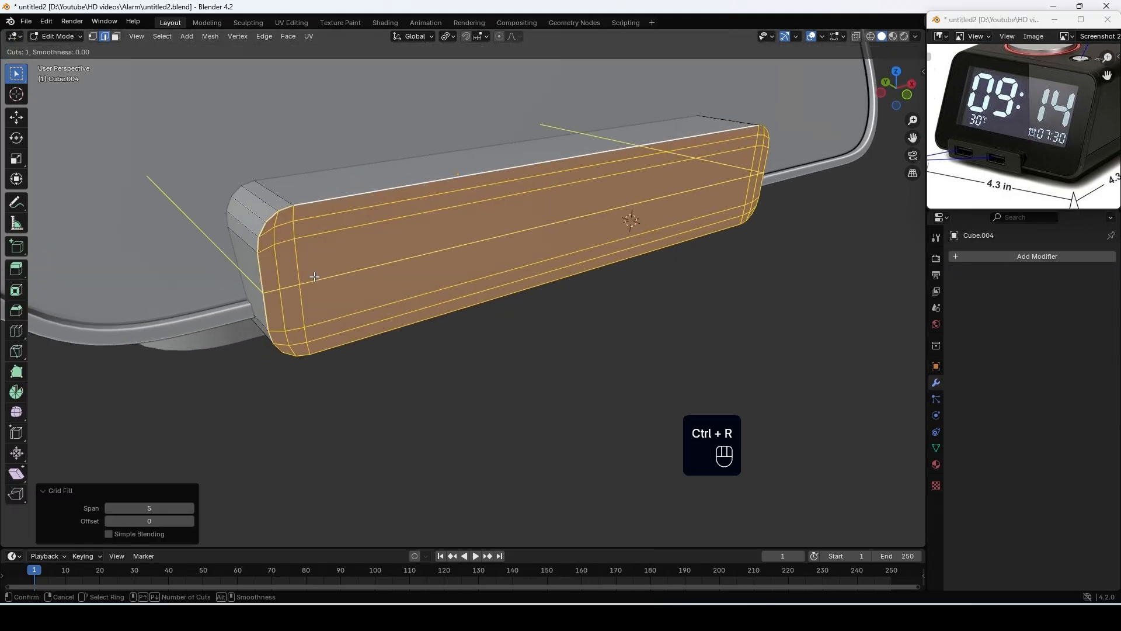
{"action": "left_click", "coordinate": [314, 276]}
{"action": "right_click", "coordinate": [314, 276]}
{"action": "key", "text": "ctrl+b"}
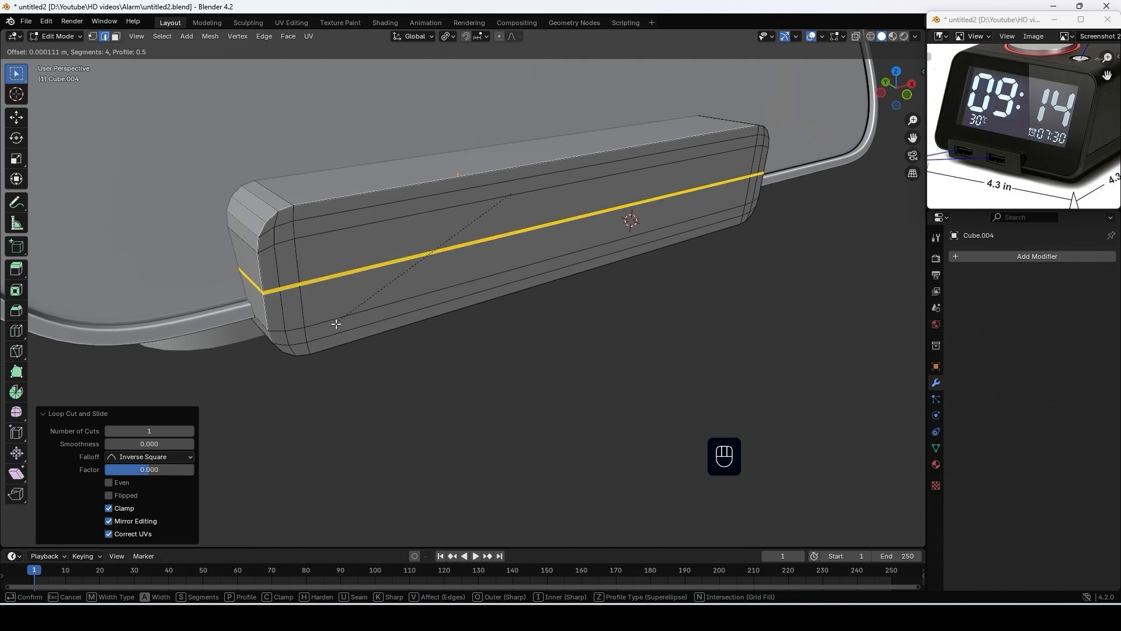
{"action": "left_click", "coordinate": [362, 378]}
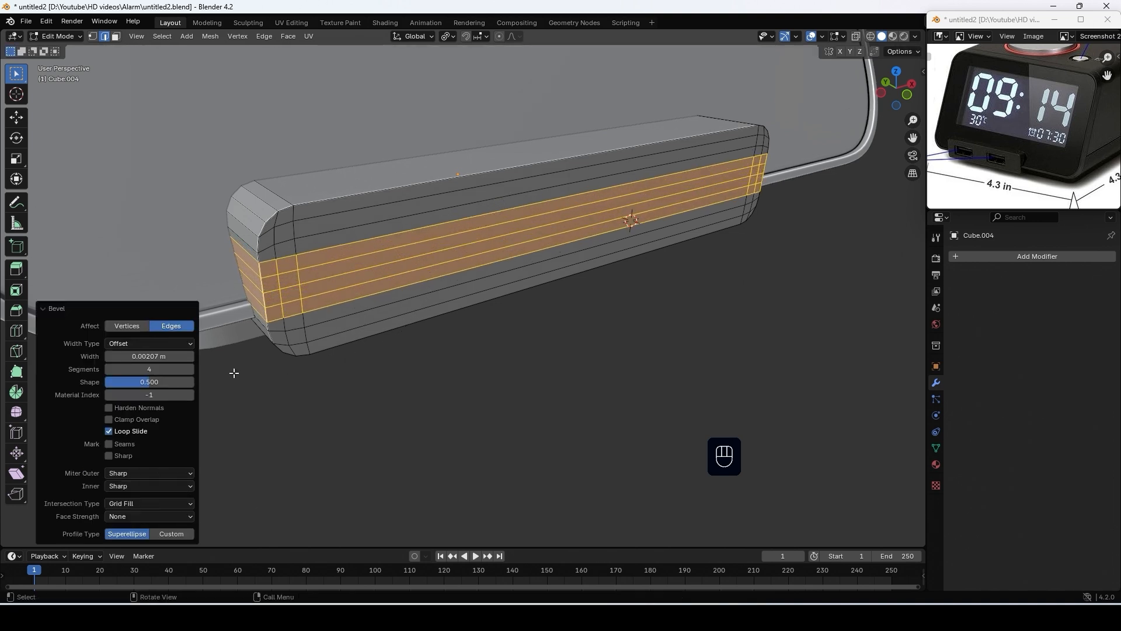
{"action": "left_click_drag", "start_coordinate": [180, 369], "coordinate": [129, 369]}
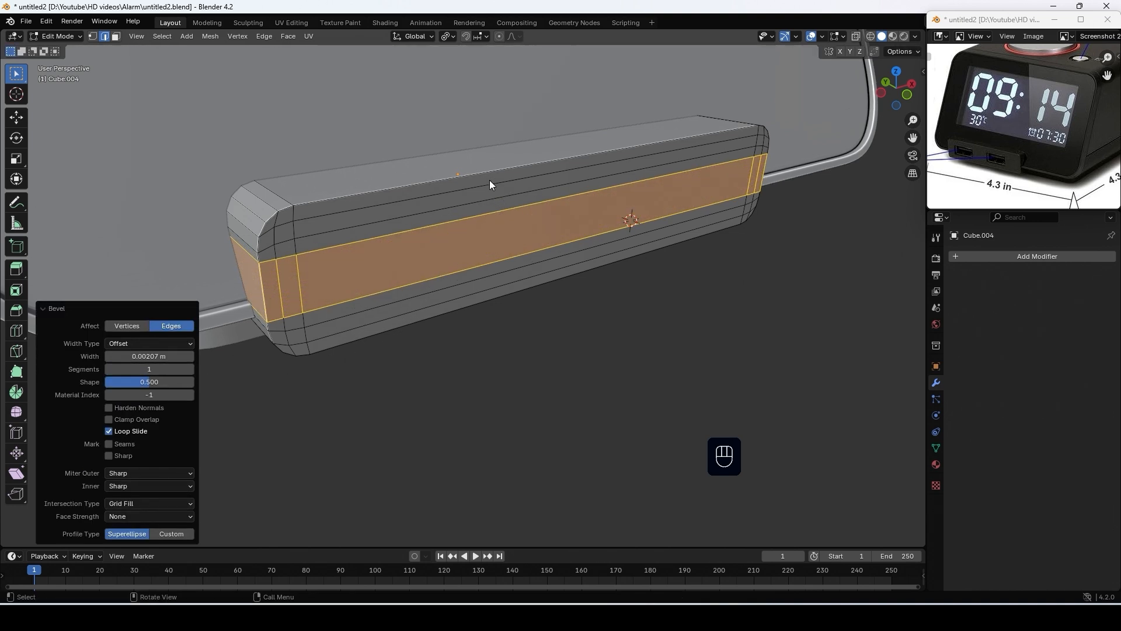
Add 12 evenly spaced vertical loop cuts along the block's length
{"action": "key", "text": "ctrl+r"}
{"action": "scroll", "coordinate": [514, 178], "scroll_direction": "up", "scroll_amount": 11}
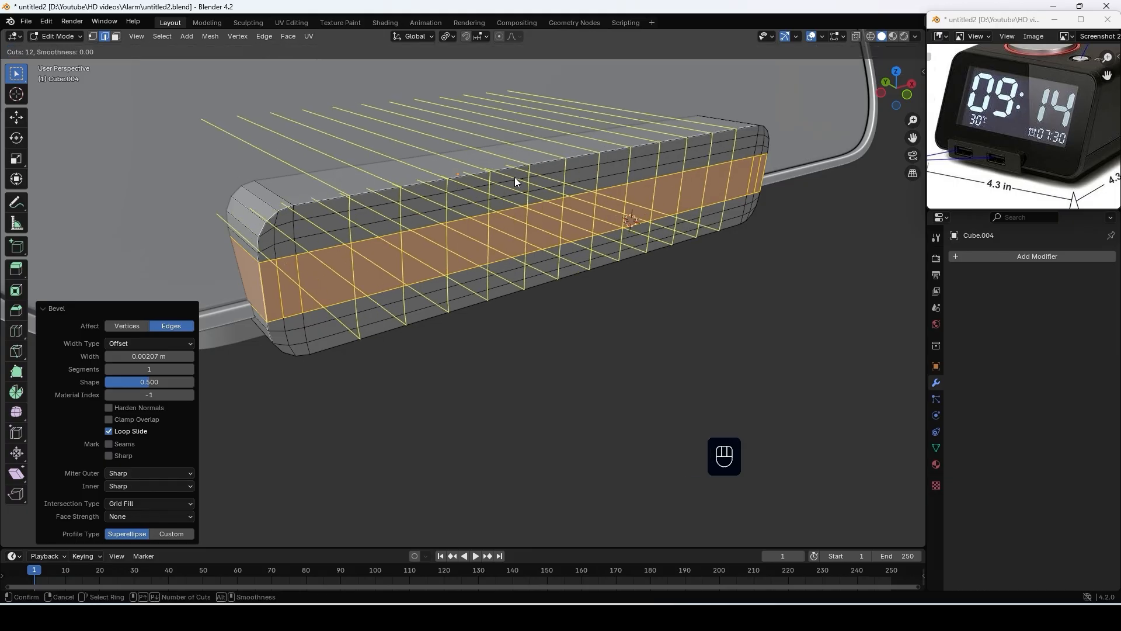
{"action": "left_click", "coordinate": [514, 177]}
{"action": "middle_click_drag", "start_coordinate": [514, 177], "coordinate": [547, 417]}
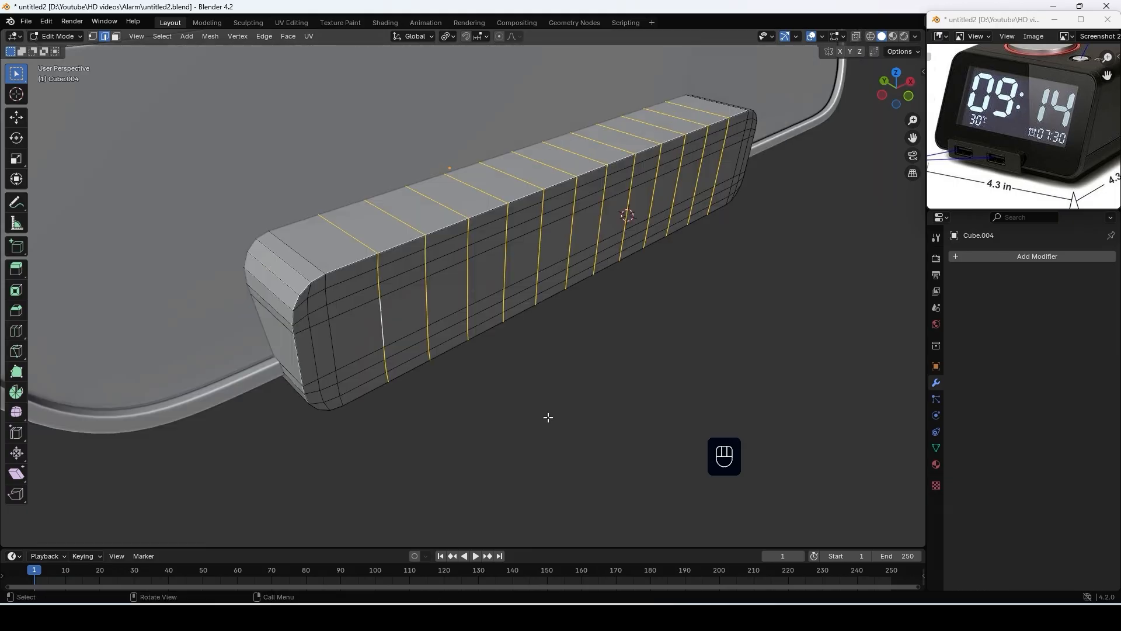
Select two groups of three middle-band faces on the block's front and extrude them inward about 0.0046 m as port openings
{"action": "key", "text": "3"}
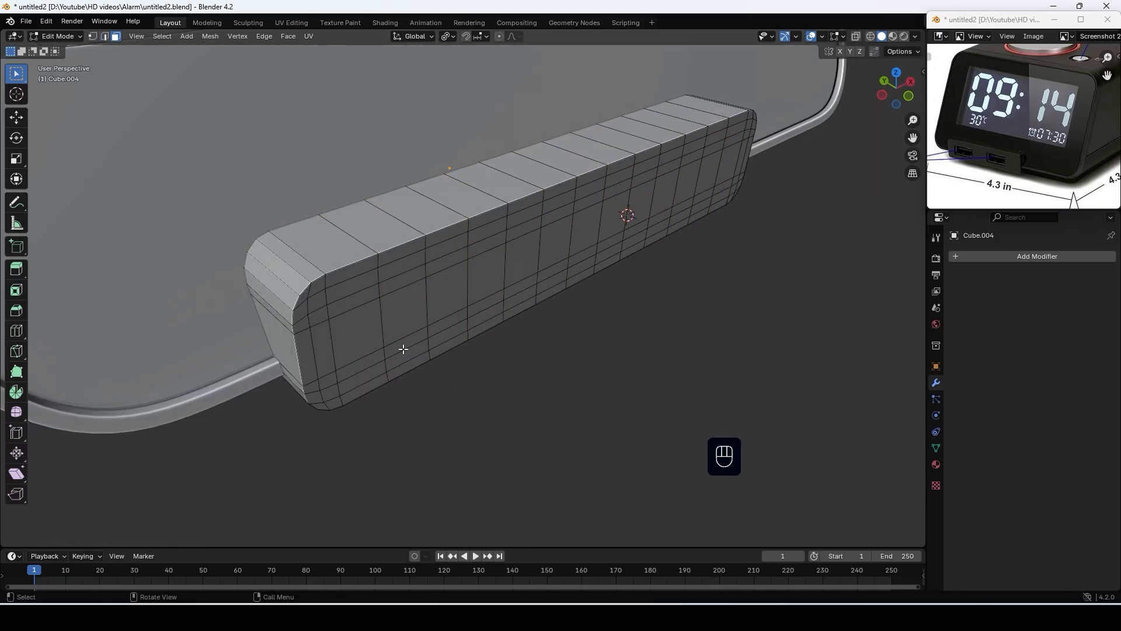
{"action": "left_click", "coordinate": [400, 305]}
{"action": "left_click", "coordinate": [446, 292], "text": "shift"}
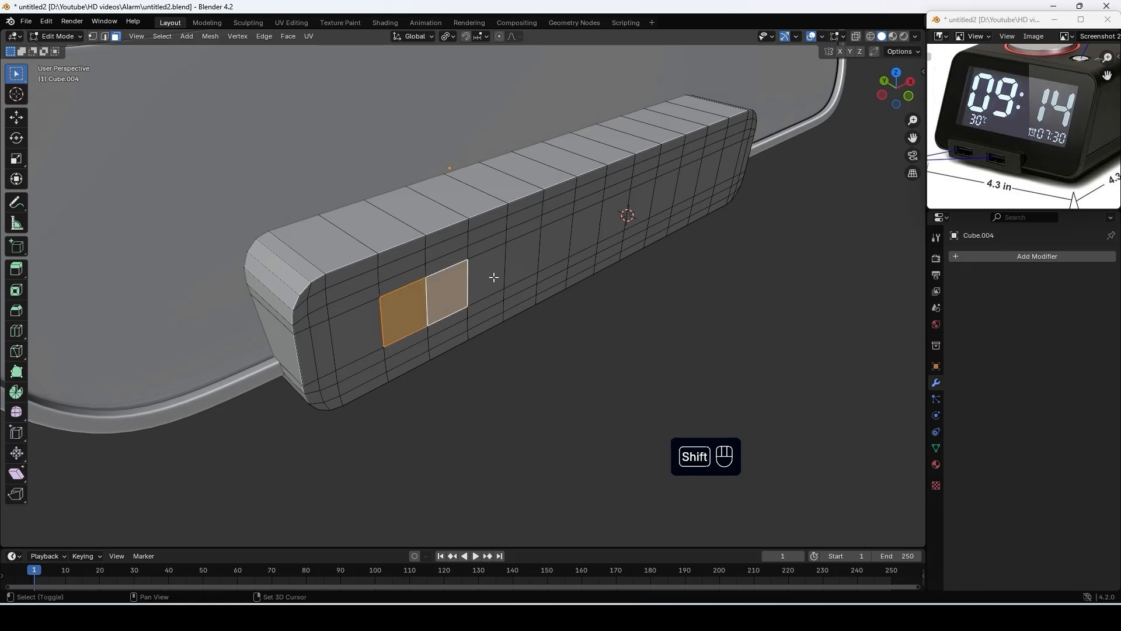
{"action": "left_click", "coordinate": [489, 283], "text": "shift"}
{"action": "left_click", "coordinate": [610, 221], "text": "shift"}
{"action": "left_click", "coordinate": [639, 204], "text": "shift"}
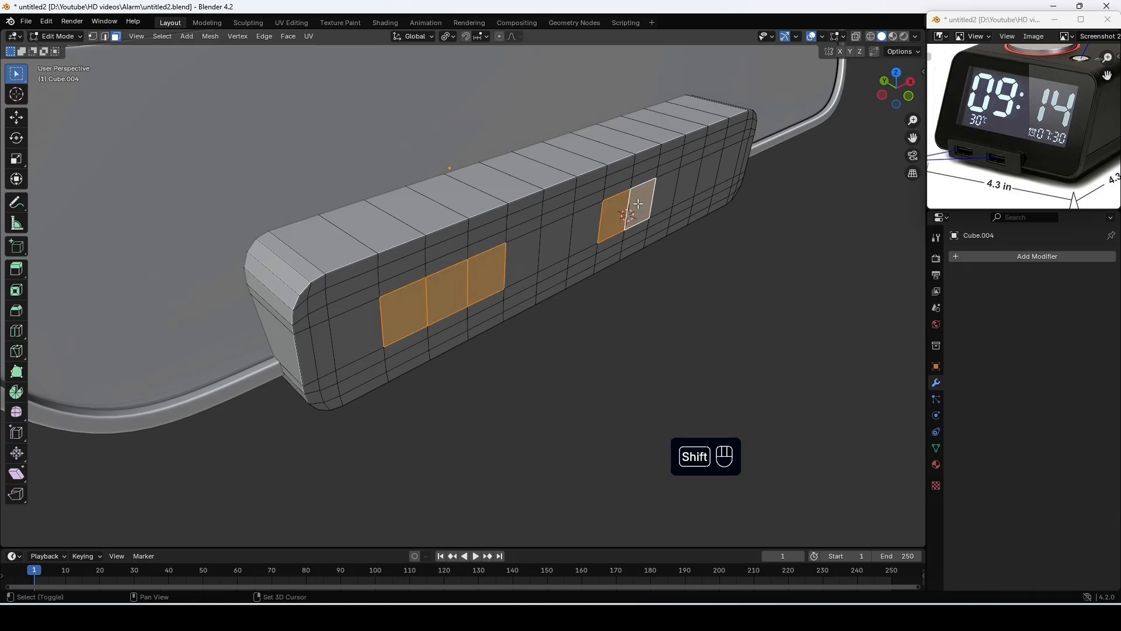
{"action": "left_click", "coordinate": [670, 188], "text": "shift"}
{"action": "key", "text": "e"}
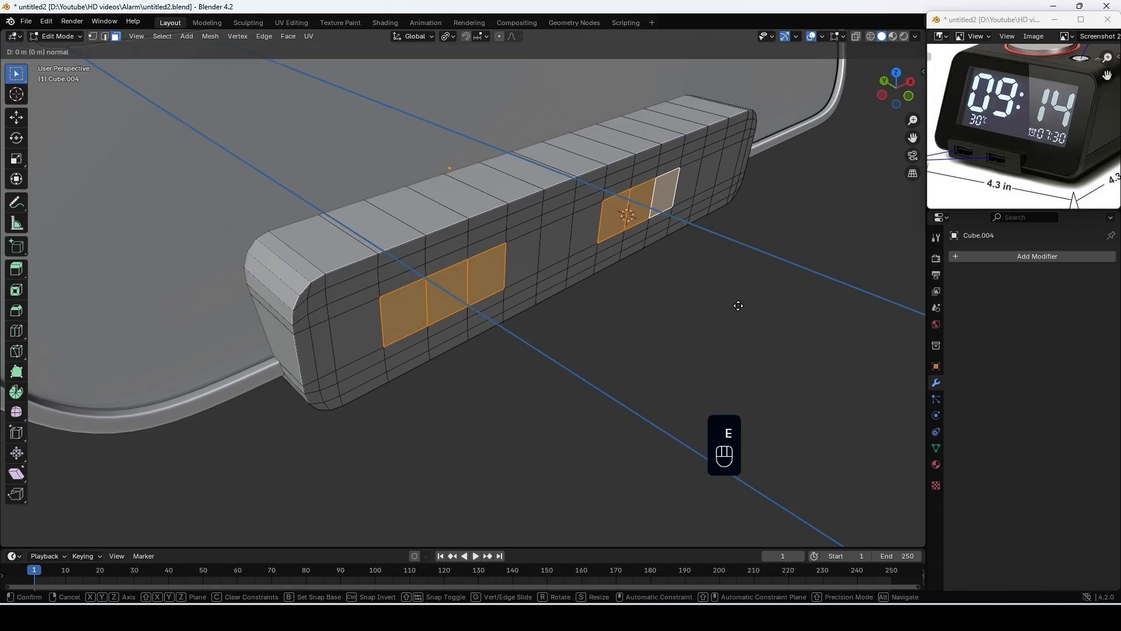
{"action": "left_click", "coordinate": [701, 286]}
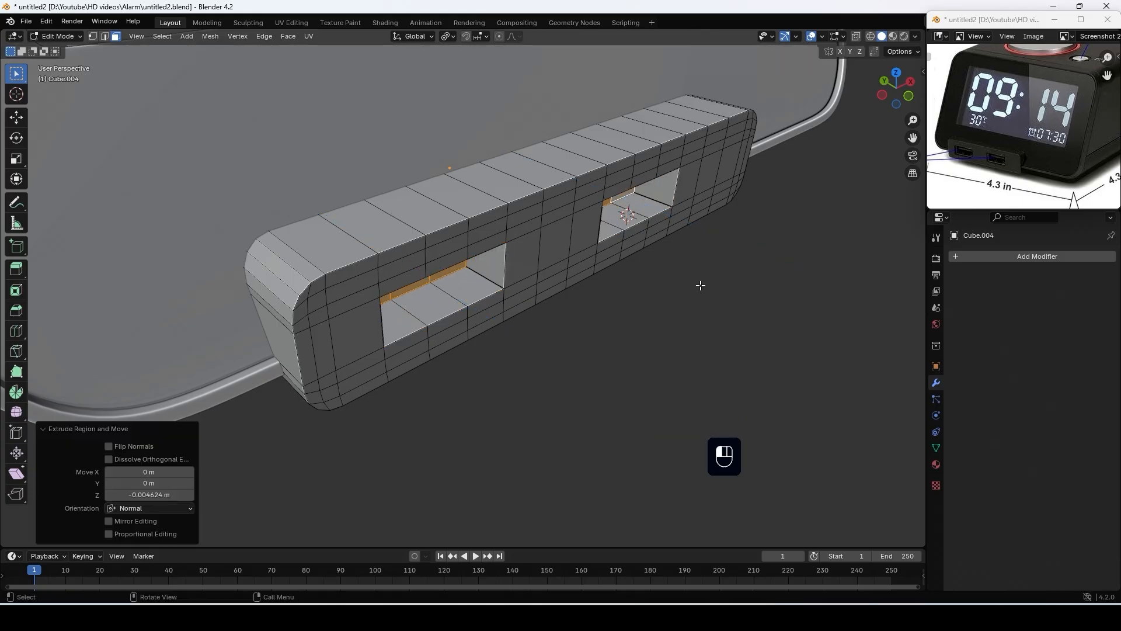
Add a centred horizontal loop cut around the port block and bevel it into a narrow strip about 0.00014 m wide
{"action": "key", "text": "ctrl"}
{"action": "key", "text": "ctrl+r"}
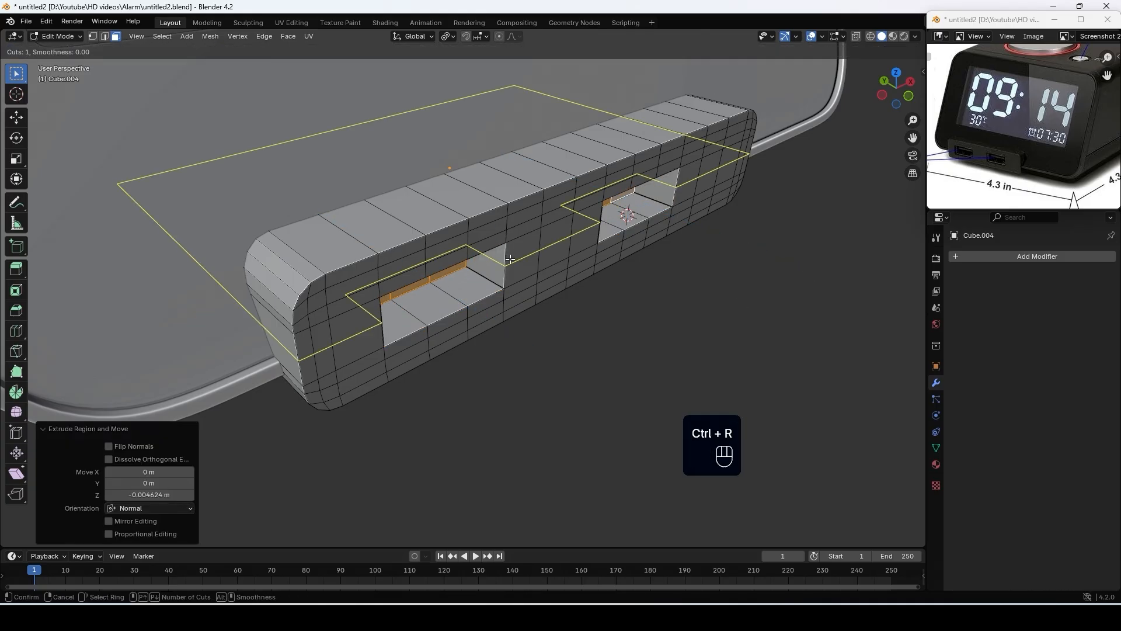
{"action": "left_click", "coordinate": [511, 260]}
{"action": "key", "text": "ctrl+b"}
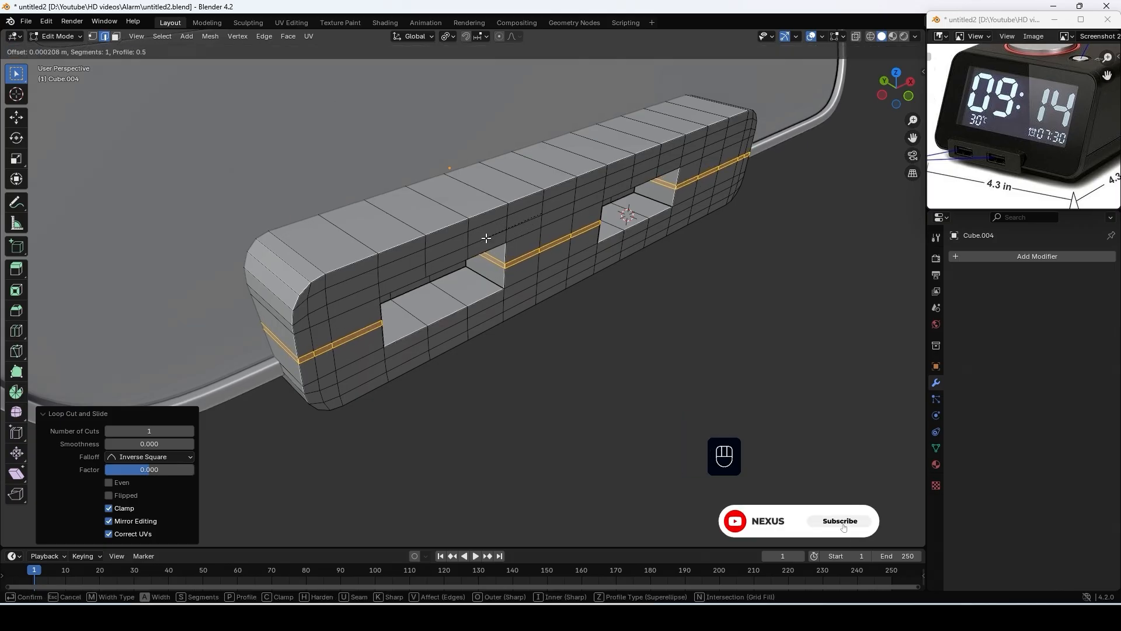
{"action": "key", "text": "shift"}
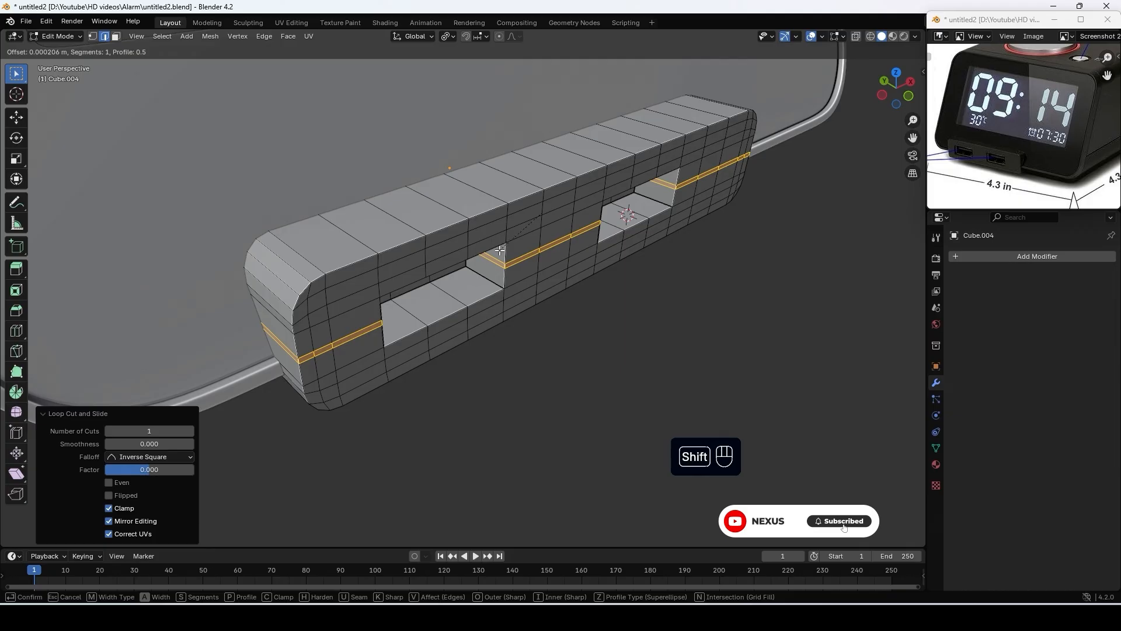
{"action": "left_click", "coordinate": [509, 249]}
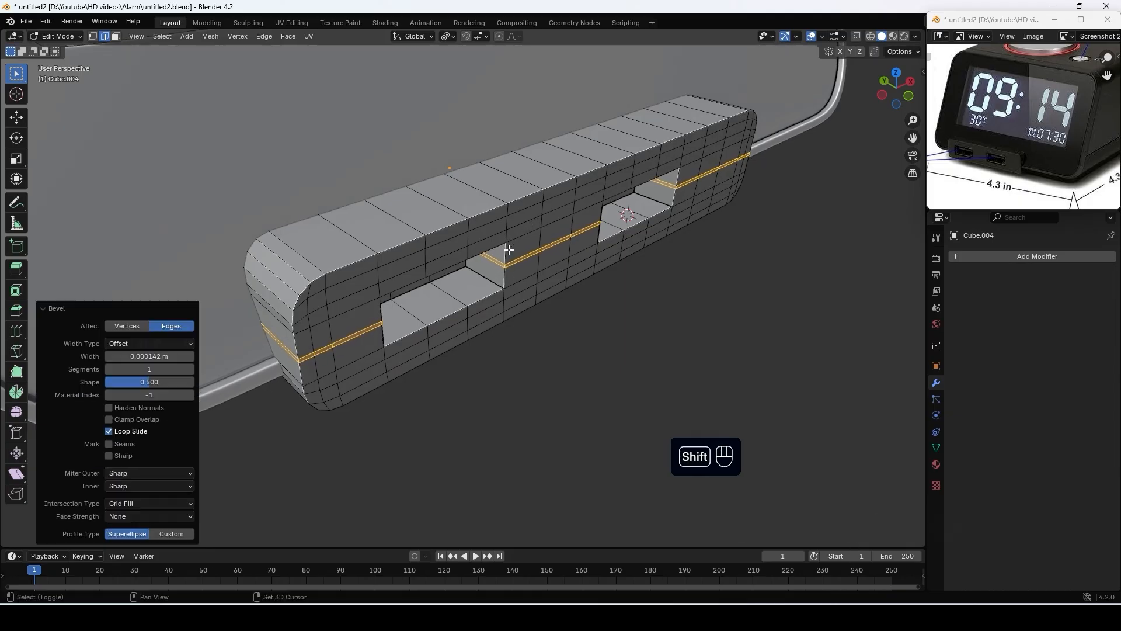
Dissolve the four vertical edge loops that cross the two port openings
{"action": "middle_click_drag", "start_coordinate": [643, 236], "coordinate": [640, 181]}
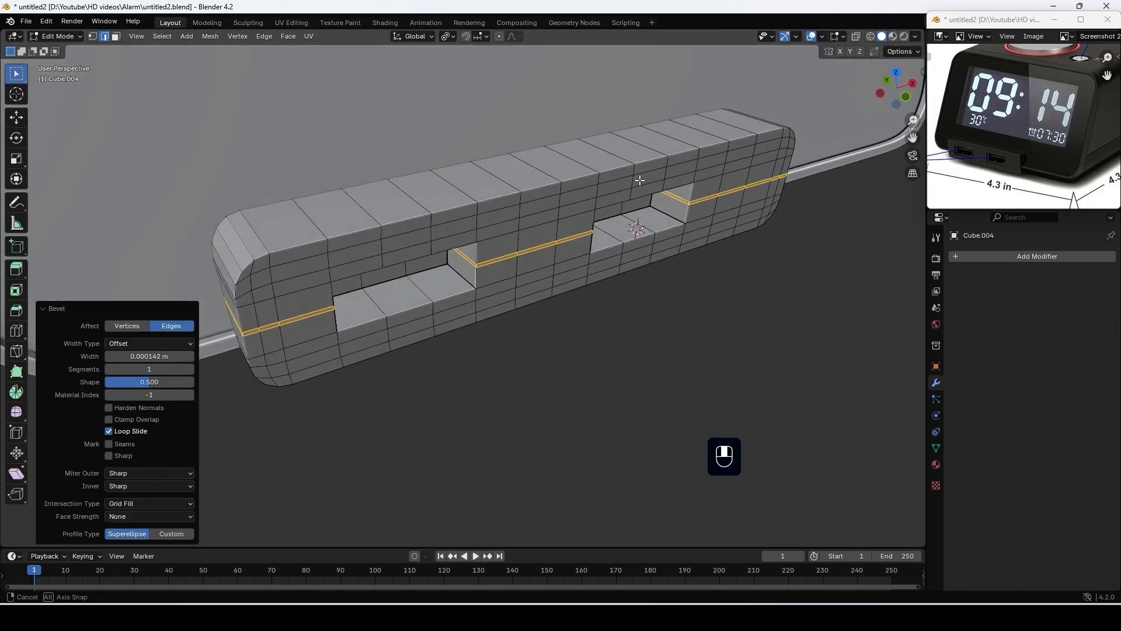
{"action": "left_click", "coordinate": [636, 174]}
{"action": "left_click", "coordinate": [641, 170], "text": "alt"}
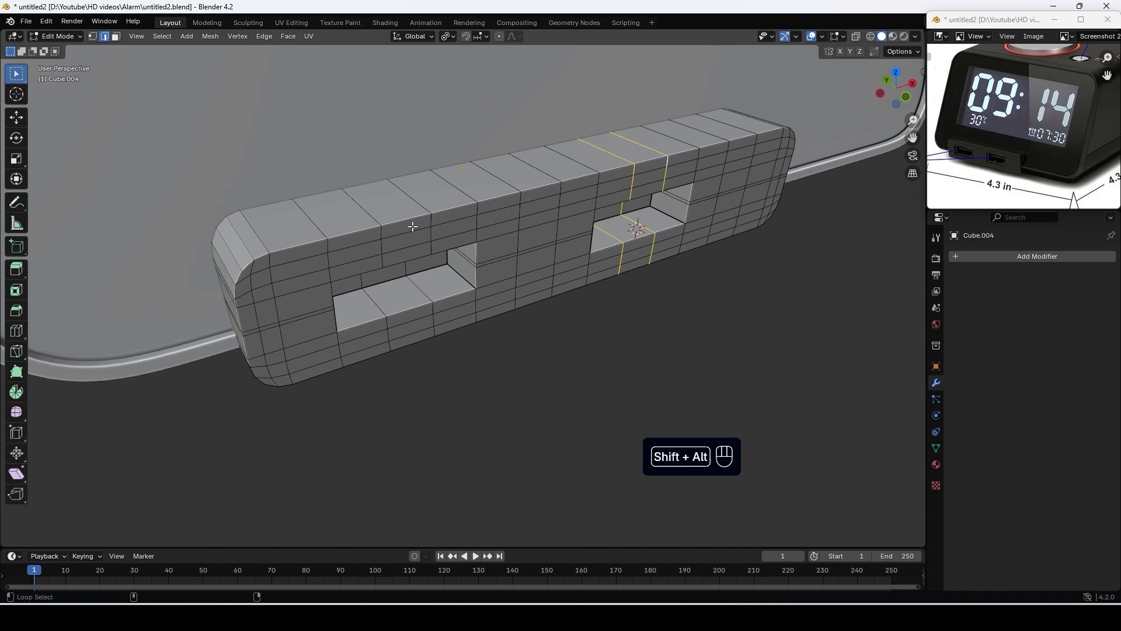
{"action": "left_click", "coordinate": [382, 234], "text": "alt+shift"}
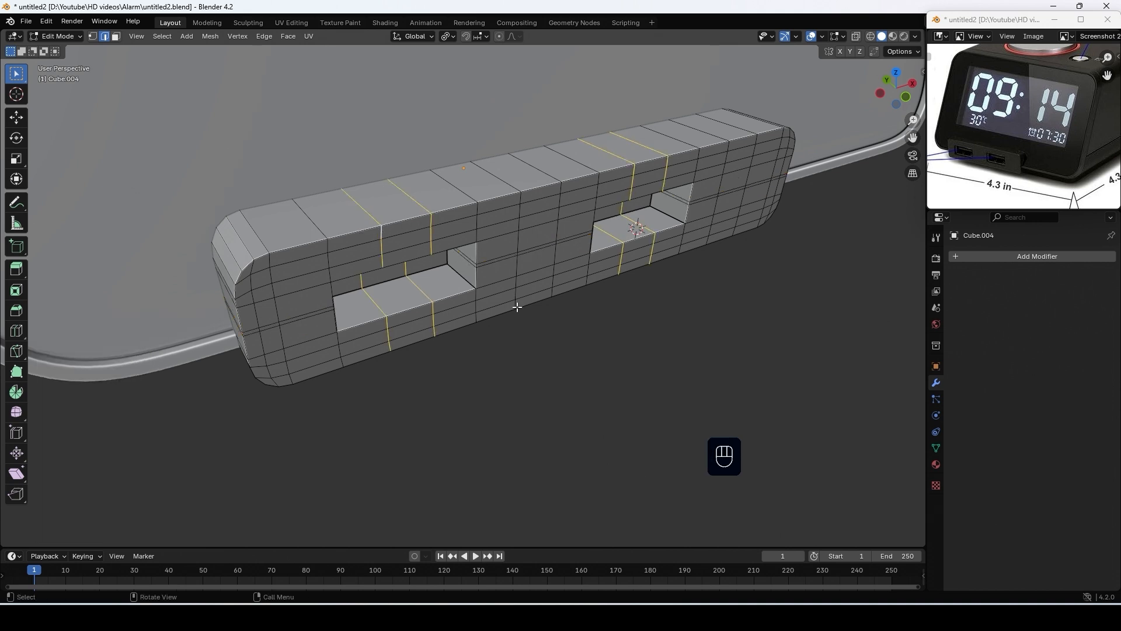
{"action": "key", "text": "Delete"}
{"action": "left_click", "coordinate": [516, 306]}
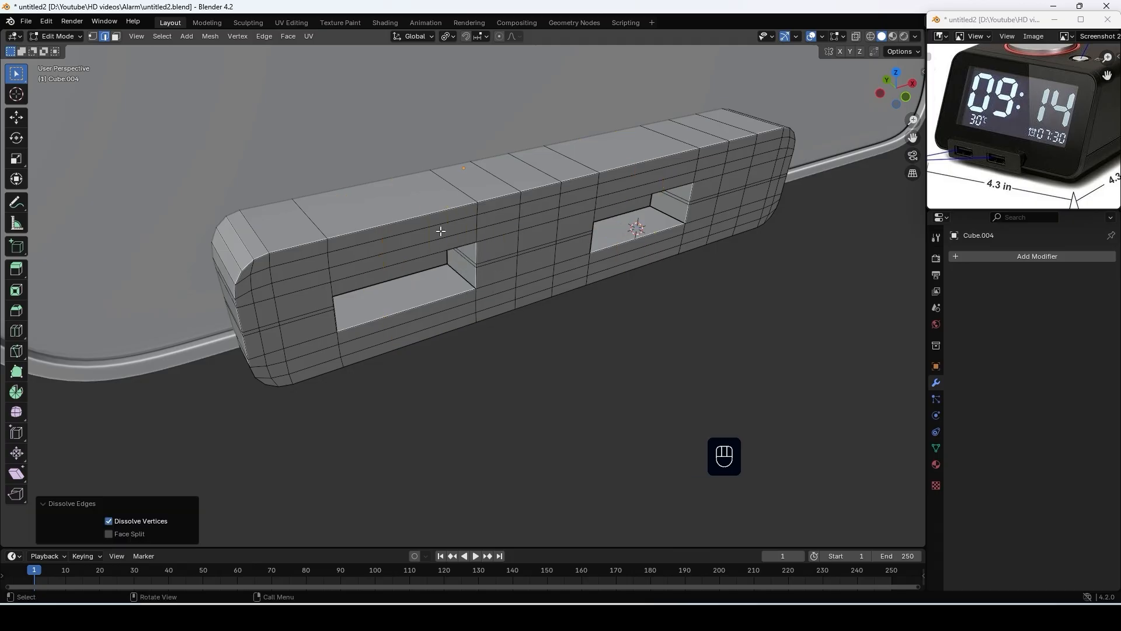
Add one centred vertical loop cut across each of the two port openings
{"action": "key", "text": "ctrl+r"}
{"action": "left_click", "coordinate": [414, 217]}
{"action": "right_click", "coordinate": [414, 216]}
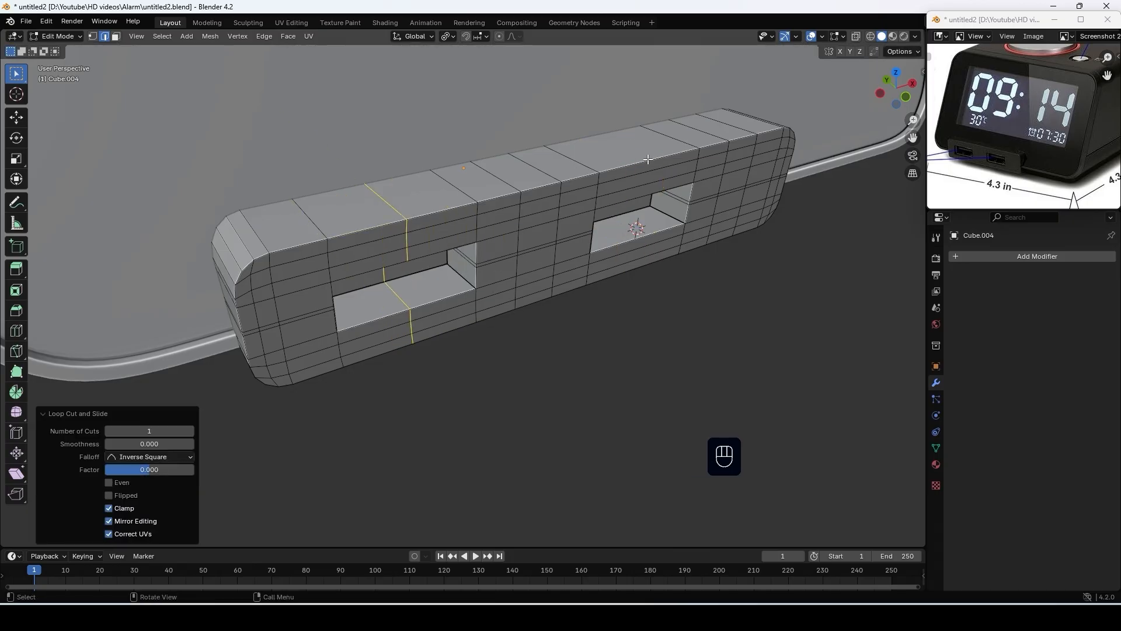
{"action": "key", "text": "ctrl+r"}
{"action": "left_click", "coordinate": [645, 156]}
{"action": "key", "text": "Escape"}
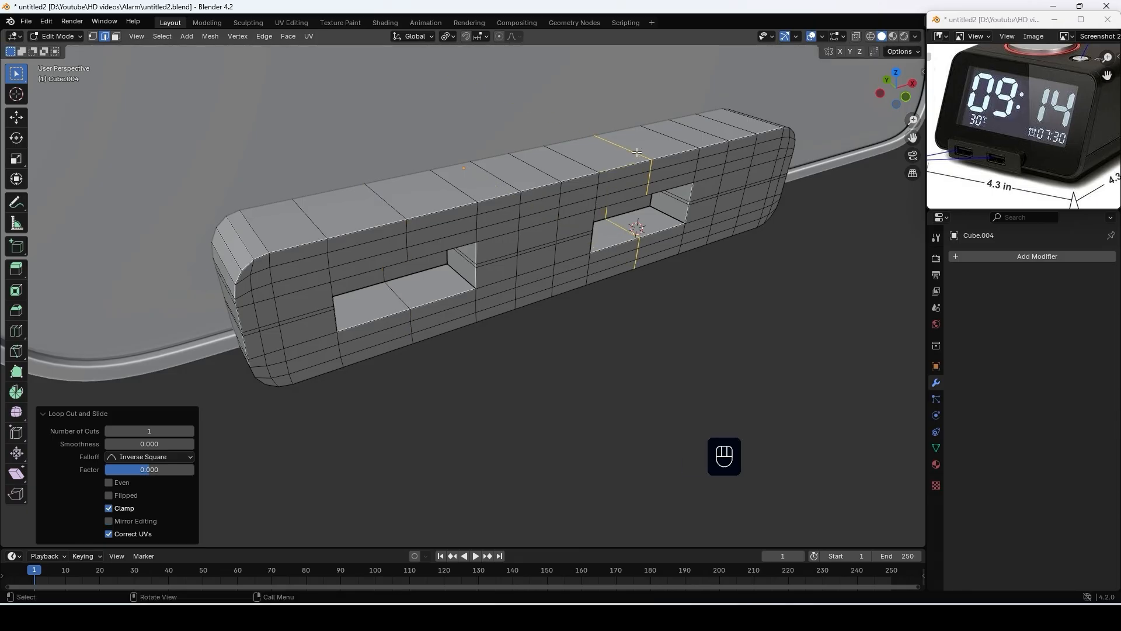
Bevel both centre loops together until their edges lie almost at the ends of the port openings
{"action": "left_click", "coordinate": [380, 213], "text": "alt+shift"}
{"action": "key", "text": "ctrl+b"}
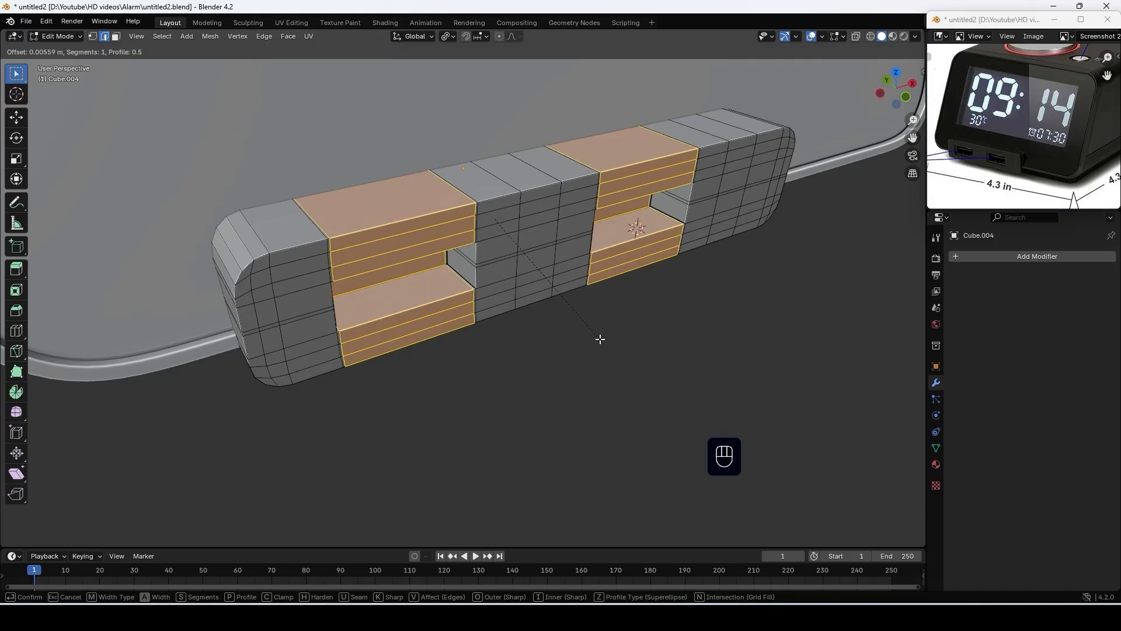
{"action": "left_click", "coordinate": [598, 339]}
{"action": "middle_click_drag", "start_coordinate": [588, 338], "coordinate": [590, 315]}
{"action": "key", "text": "ctrl+z"}
Raise the two horizontal edge loops of the narrow strip slightly along Z
{"action": "middle_click_drag", "start_coordinate": [408, 214], "coordinate": [313, 263]}
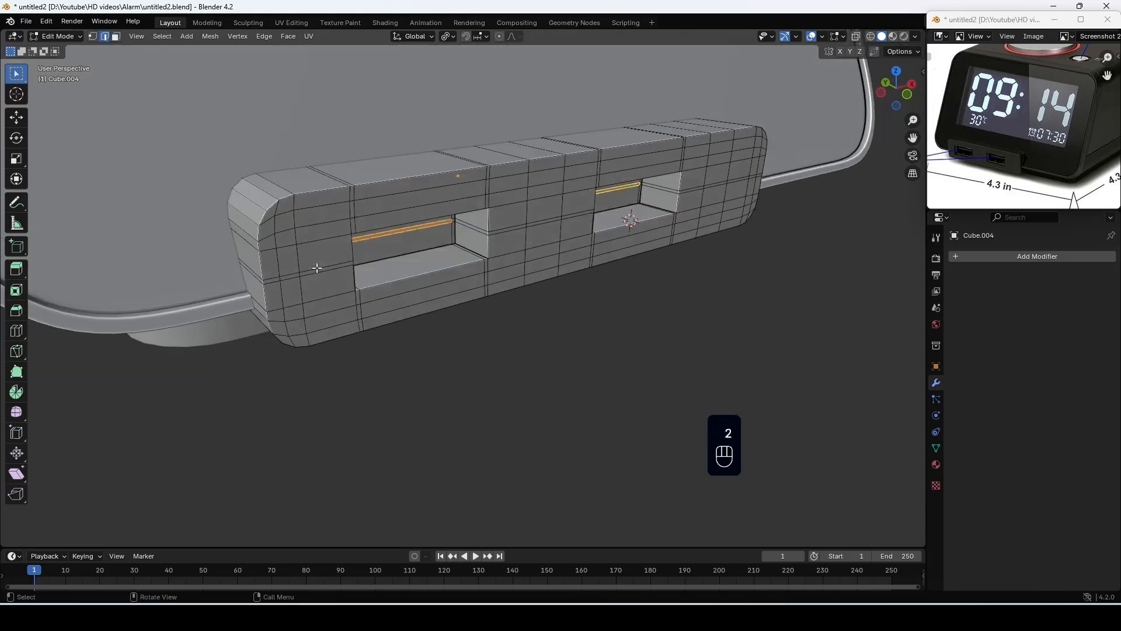
{"action": "left_click", "coordinate": [316, 272], "text": "alt"}
{"action": "left_click", "coordinate": [319, 267], "text": "alt+shift"}
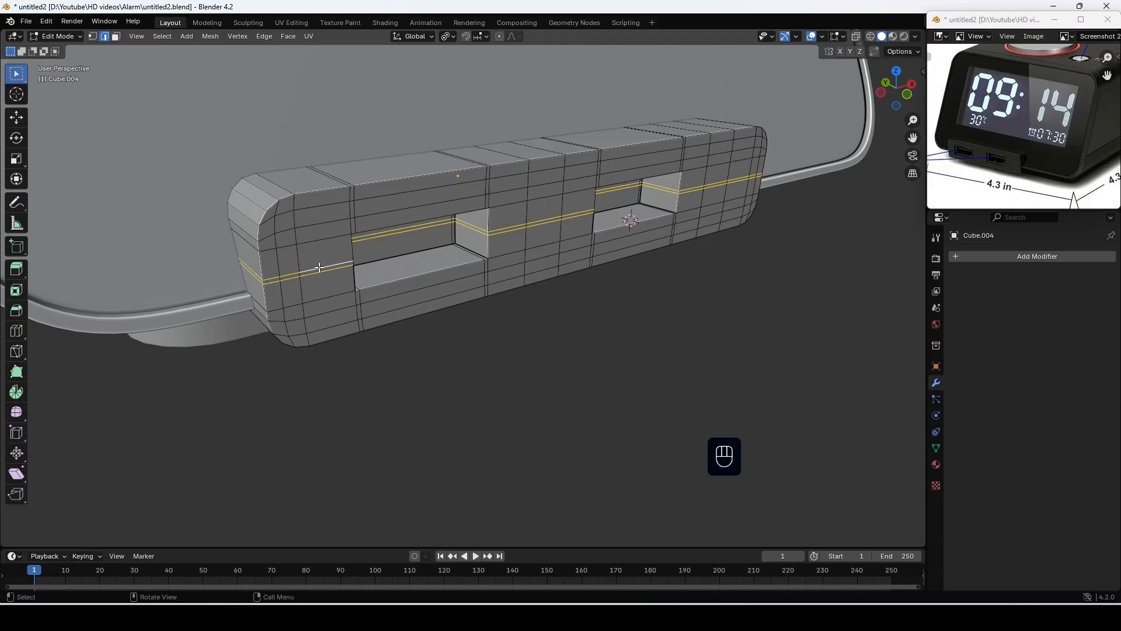
{"action": "key", "text": "g"}
{"action": "key", "text": "z"}
{"action": "left_click", "coordinate": [320, 257]}
Extrude the narrow strip faces on the back wall of both ports outward about 0.003 m as connector tongues
{"action": "middle_click_drag", "start_coordinate": [320, 258], "coordinate": [398, 256]}
{"action": "key", "text": "3"}
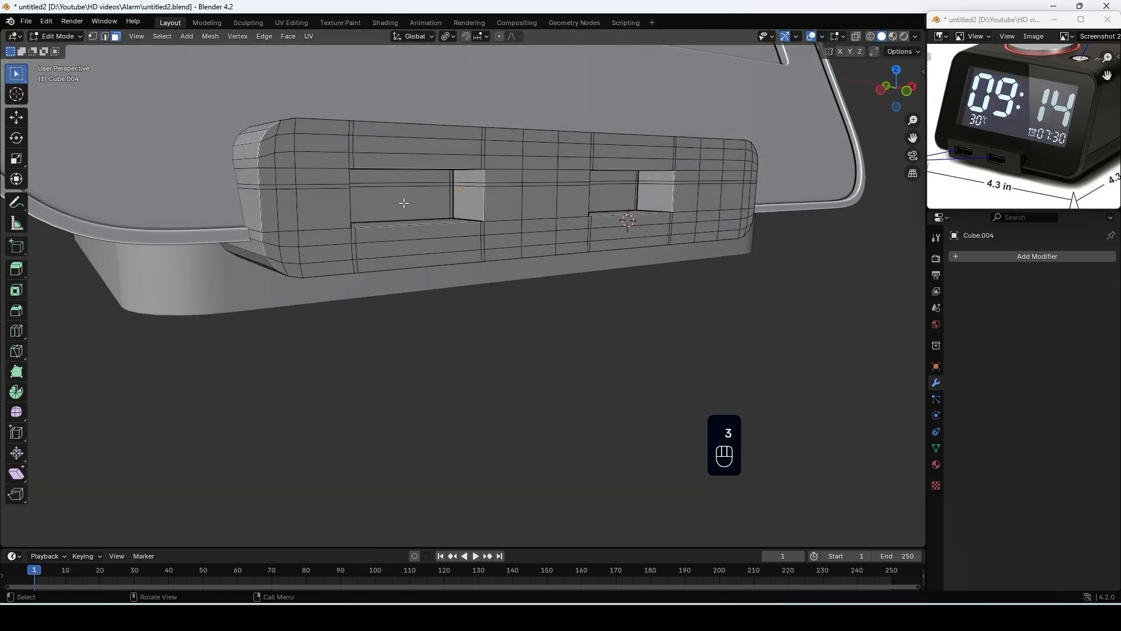
{"action": "left_click", "coordinate": [615, 183], "text": "shift"}
{"action": "key", "text": "e"}
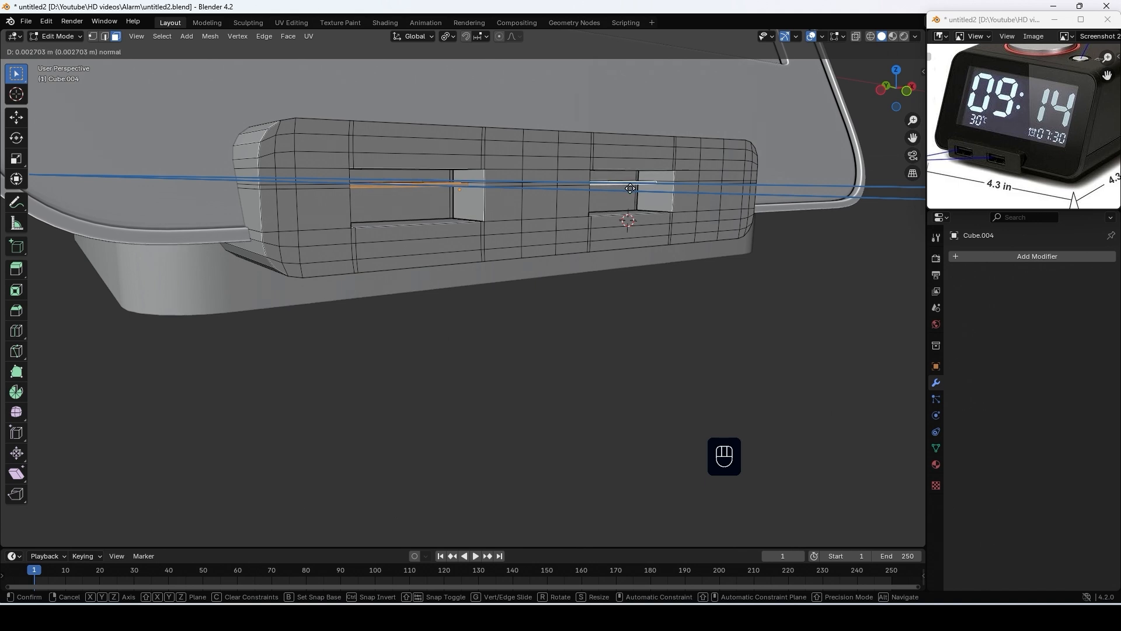
{"action": "left_click", "coordinate": [620, 193]}
{"action": "middle_click_drag", "start_coordinate": [628, 205], "coordinate": [659, 206]}
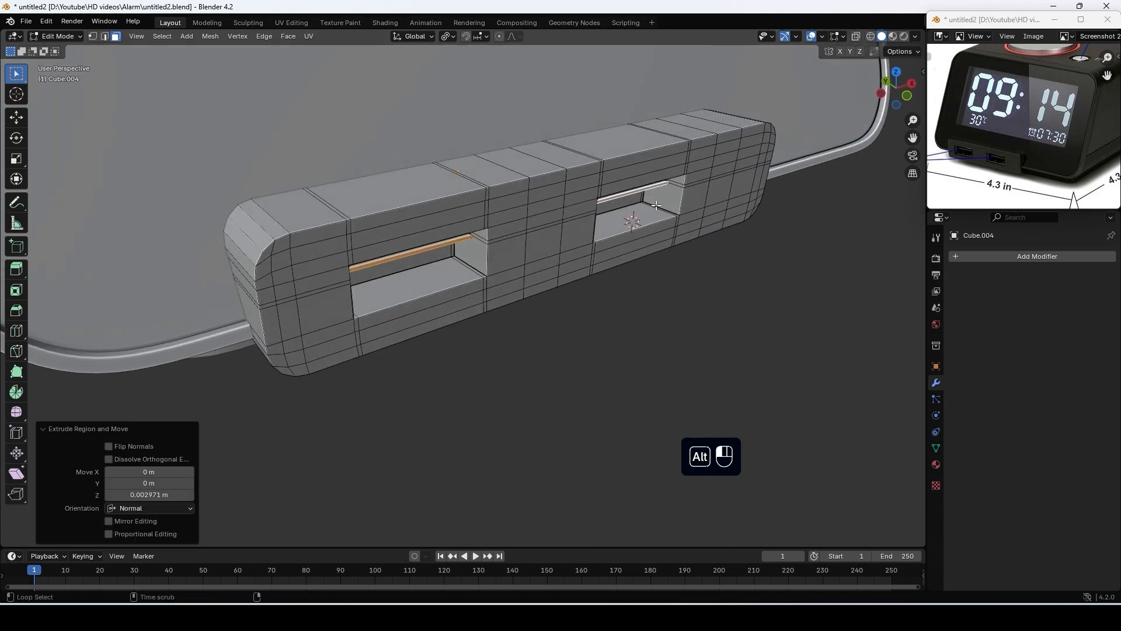
Duplicate the inner side-wall faces of both ports in place and separate them into a new object
{"action": "left_click", "coordinate": [659, 205], "text": "alt"}
{"action": "left_click", "coordinate": [475, 269], "text": "alt+shift"}
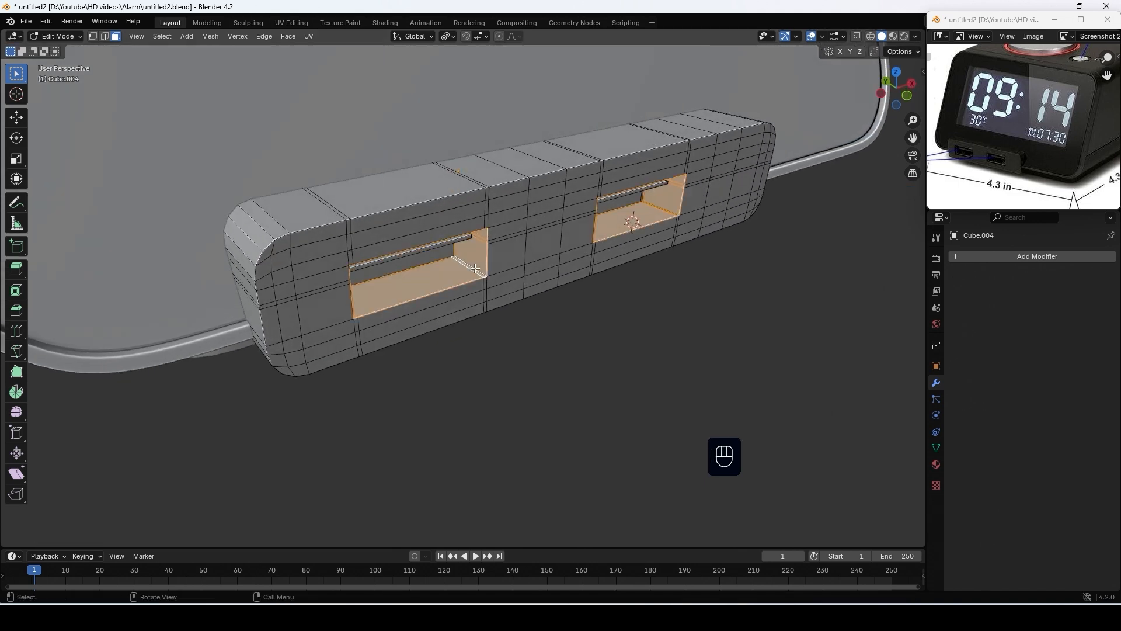
{"action": "key", "text": "shift+d"}
{"action": "key", "text": "Escape"}
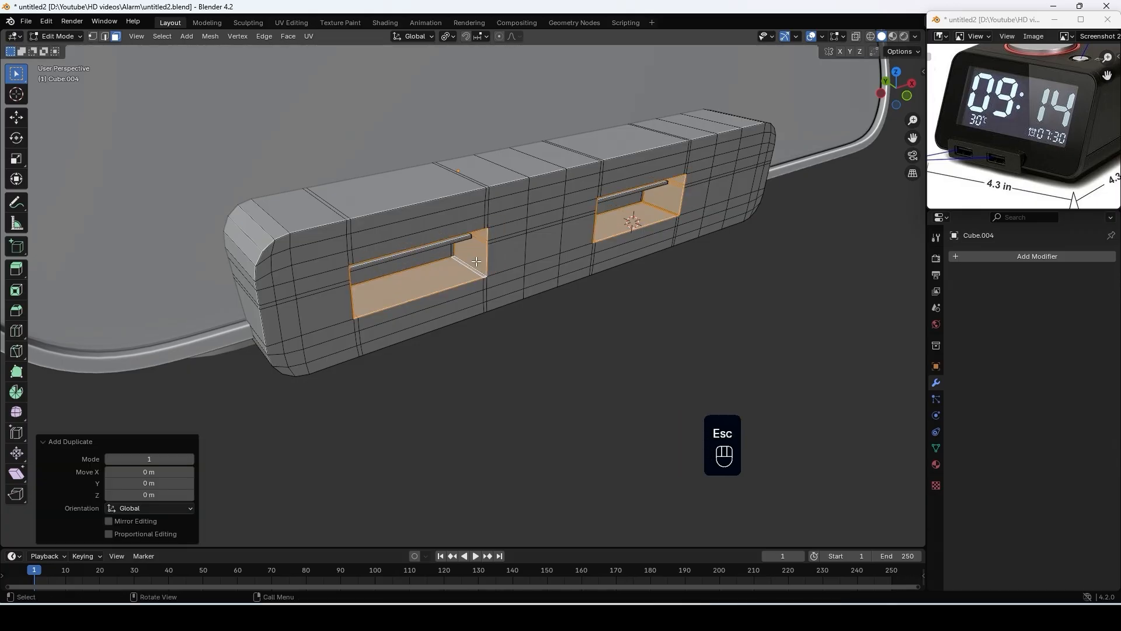
{"action": "key", "text": "p"}
{"action": "left_click", "coordinate": [476, 261]}
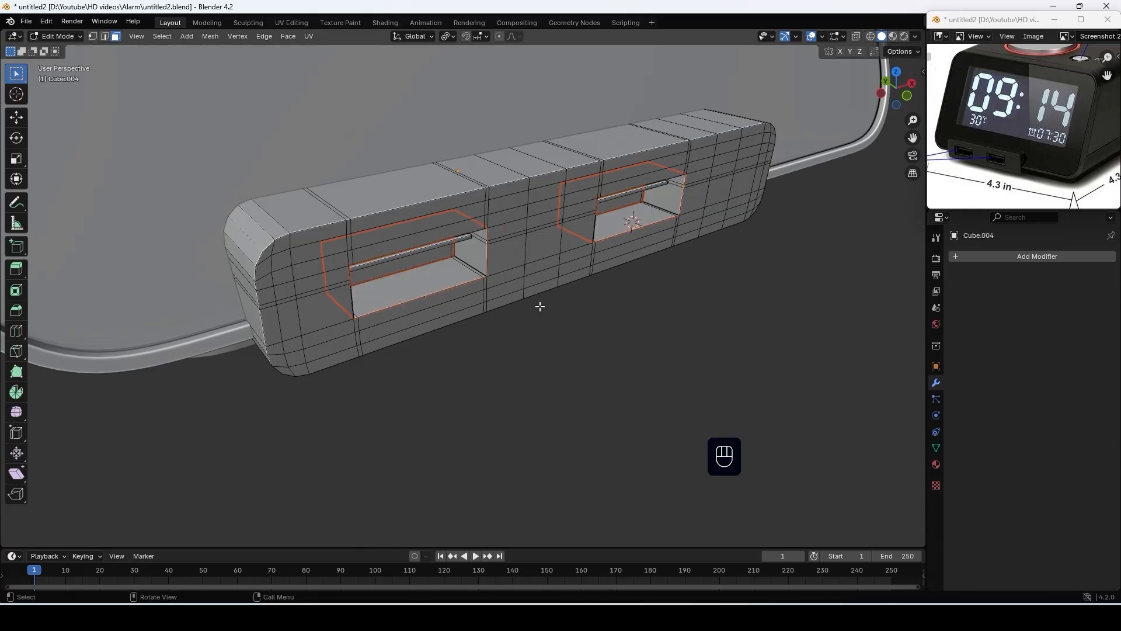
Return to Object Mode and isolate the separated port liners in local view
{"action": "key", "text": "Tab"}
{"action": "left_click", "coordinate": [545, 327]}
{"action": "left_click", "coordinate": [462, 272]}
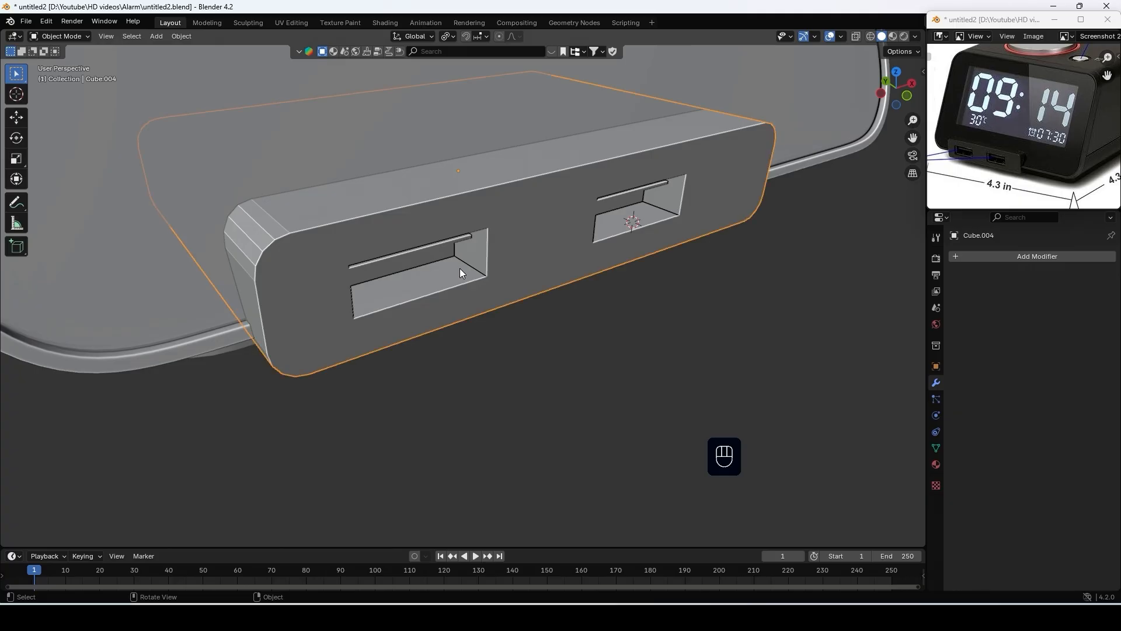
{"action": "left_click", "coordinate": [460, 269]}
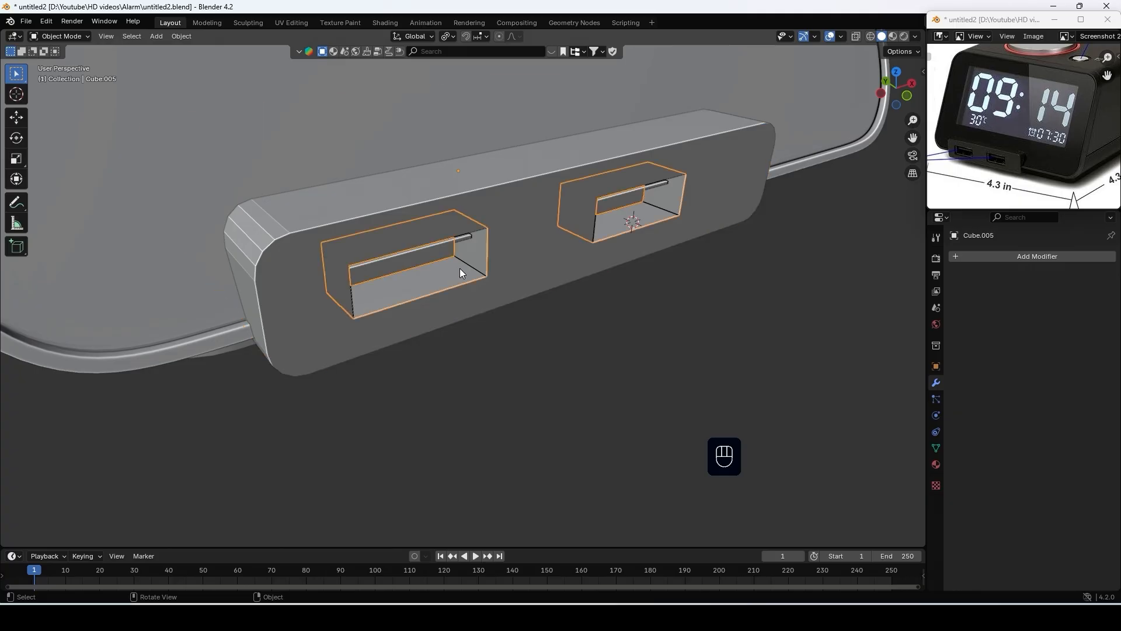
{"action": "key", "text": "KP_Divide"}
{"action": "scroll", "coordinate": [676, 267], "scroll_direction": "up", "scroll_amount": 3}
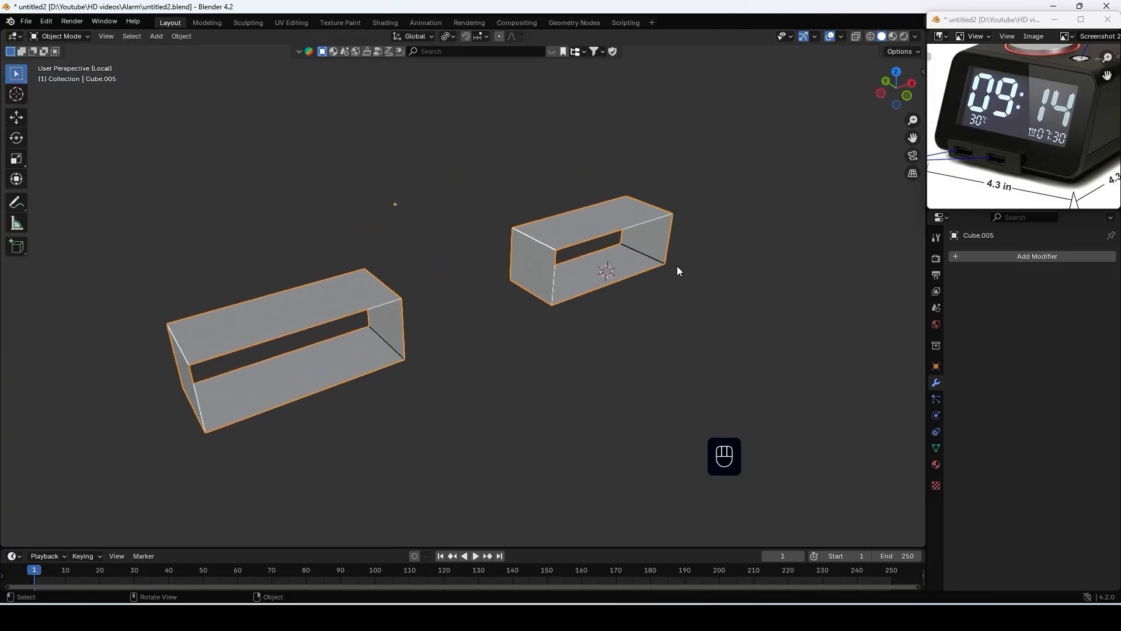
Dissolve the leftover edges near the corners and across the side walls of both port liners
{"action": "key", "text": "Tab"}
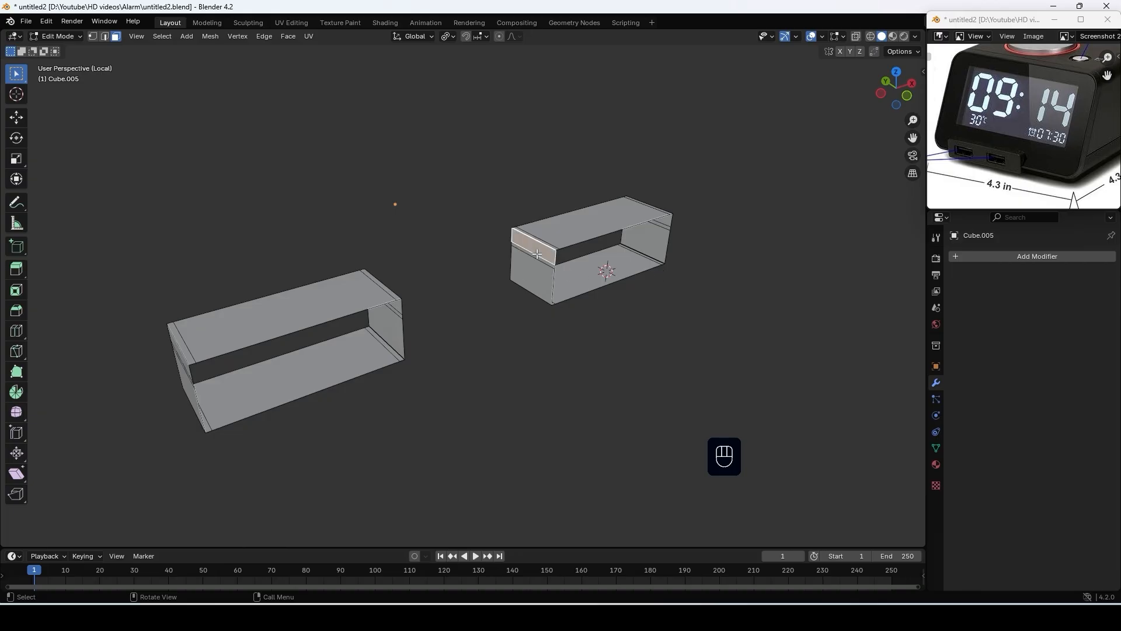
{"action": "key", "text": "2"}
{"action": "left_click", "coordinate": [535, 255]}
{"action": "left_click", "coordinate": [664, 231], "text": "shift"}
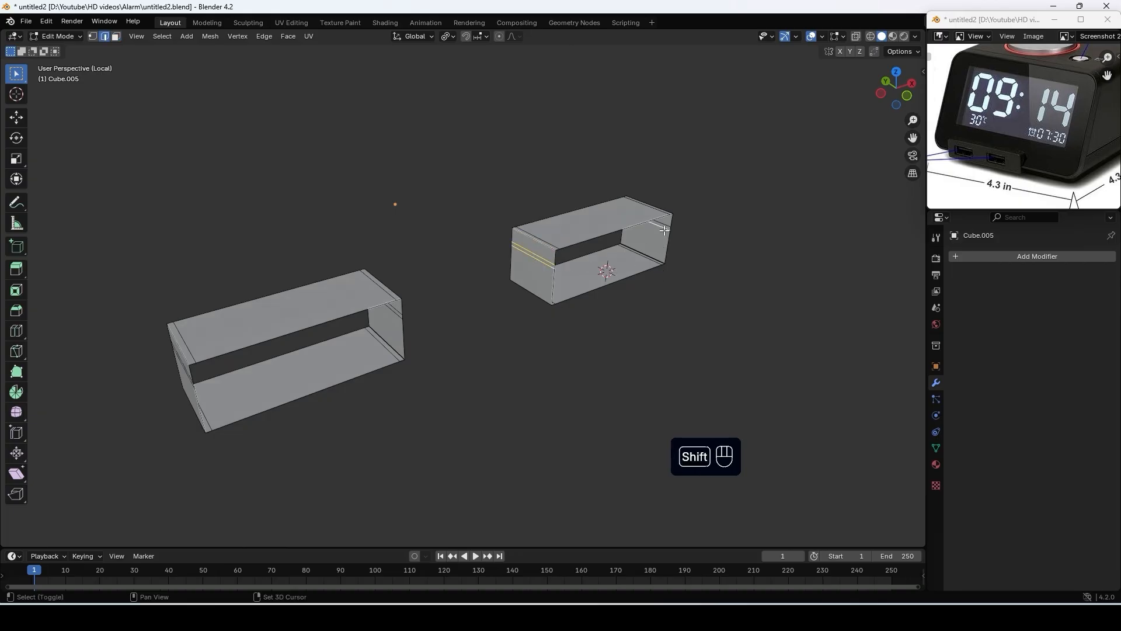
{"action": "middle_click_drag", "start_coordinate": [617, 261], "coordinate": [584, 292]}
{"action": "key", "text": "ctrl+z"}
{"action": "left_click", "coordinate": [261, 271], "text": "shift"}
{"action": "left_click", "coordinate": [269, 209], "text": "shift"}
{"action": "middle_click_drag", "start_coordinate": [312, 255], "coordinate": [400, 275]}
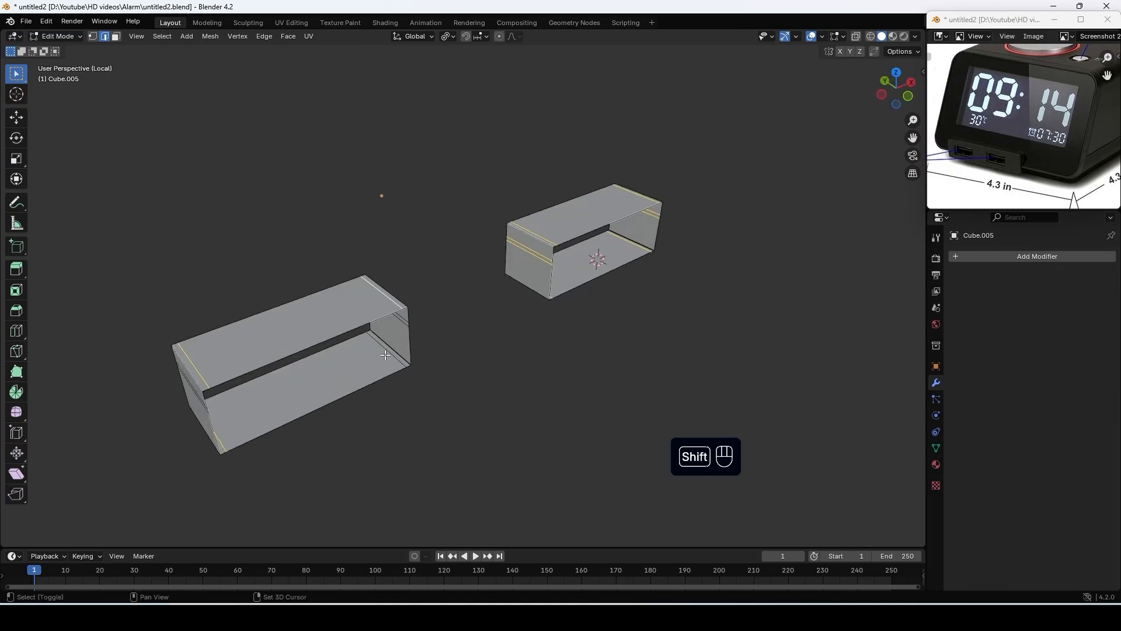
{"action": "left_click", "coordinate": [409, 322]}
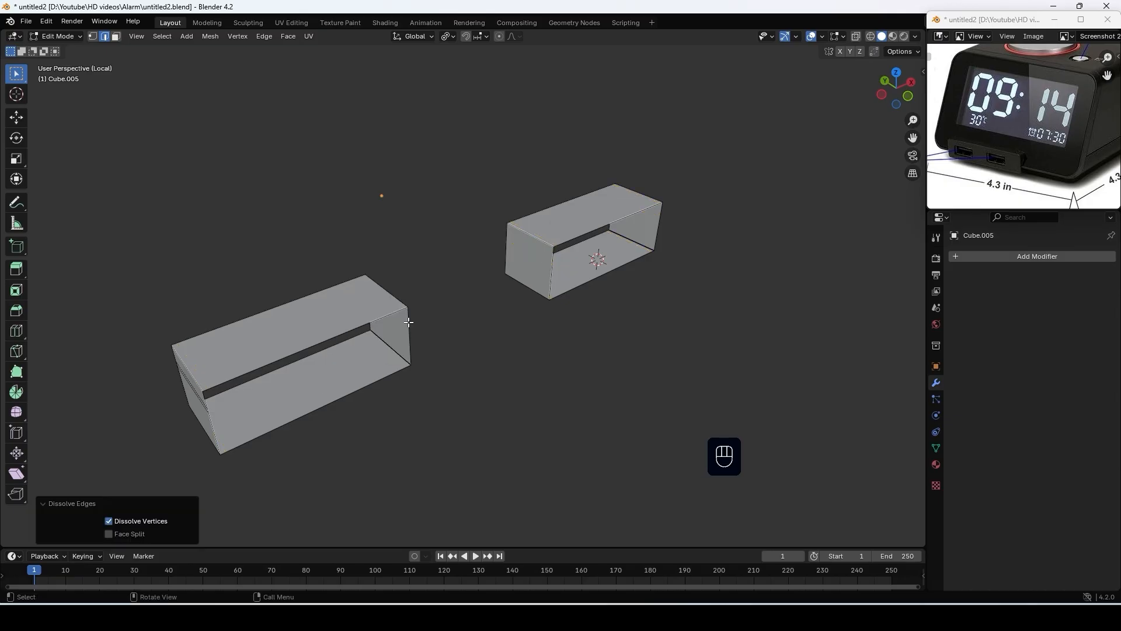
Add a Solidify modifier to the port liners with a thickness of -0.0001 m
{"action": "key", "text": "Tab"}
{"action": "left_click", "coordinate": [1025, 257]}
{"action": "mouse_move", "coordinate": [993, 300]}
{"action": "left_click", "coordinate": [917, 292]}
{"action": "left_click", "coordinate": [1021, 308]}
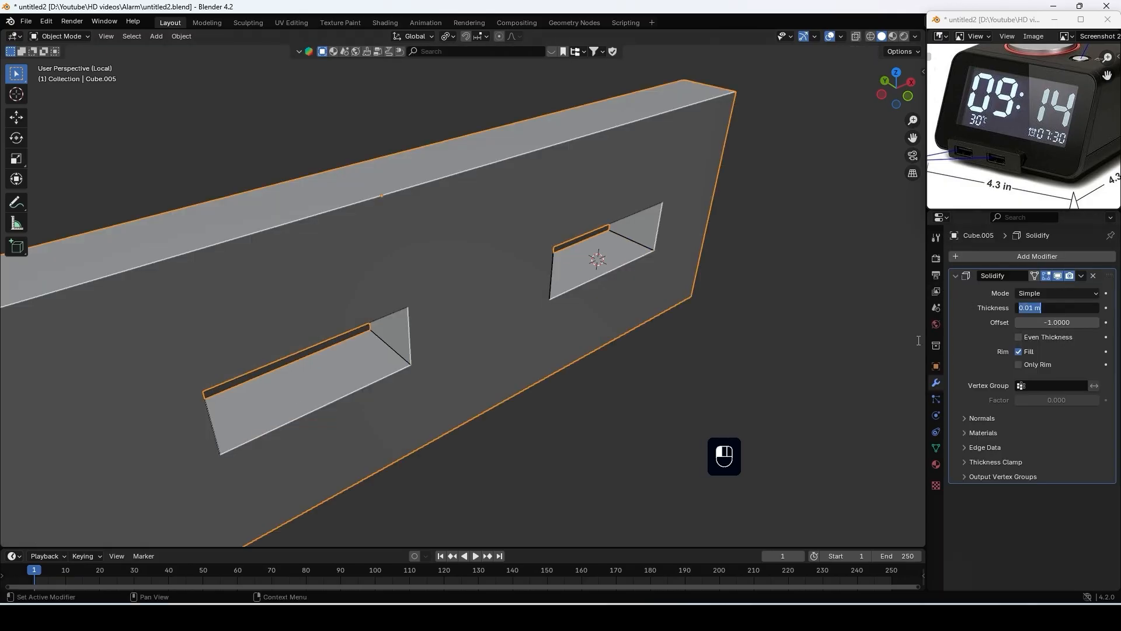
{"action": "type", "text": "-0.0001"}
{"action": "key", "text": "Return"}
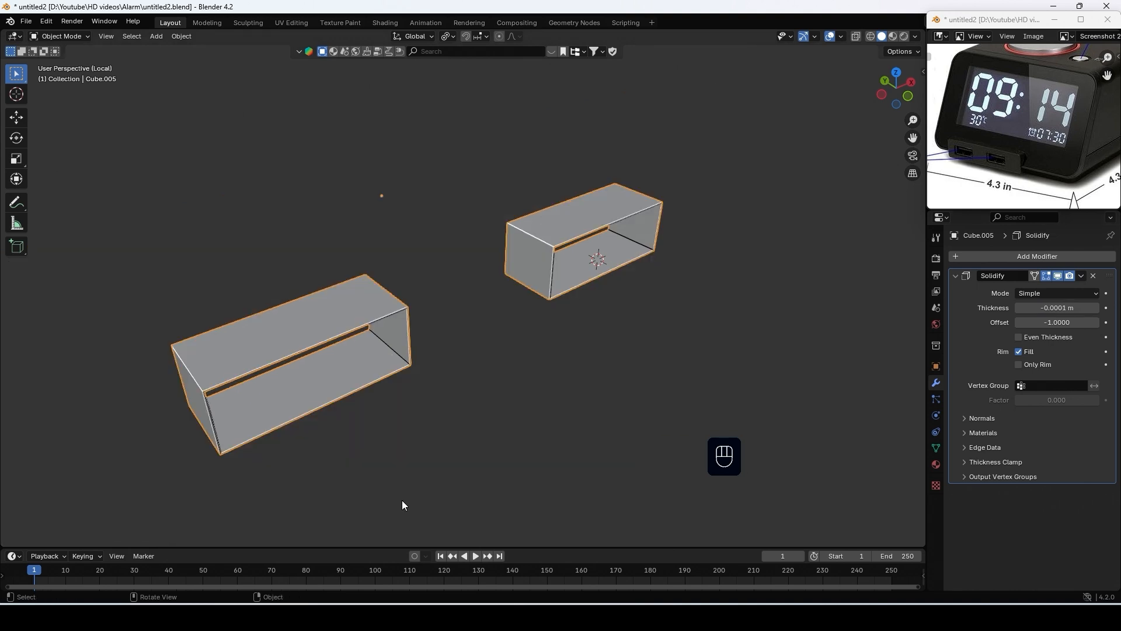
Set the Solidify thickness of the port liners to -0.0002 m
{"action": "middle_click_drag", "start_coordinate": [521, 469], "coordinate": [544, 433]}
{"action": "left_click", "coordinate": [1086, 308]}
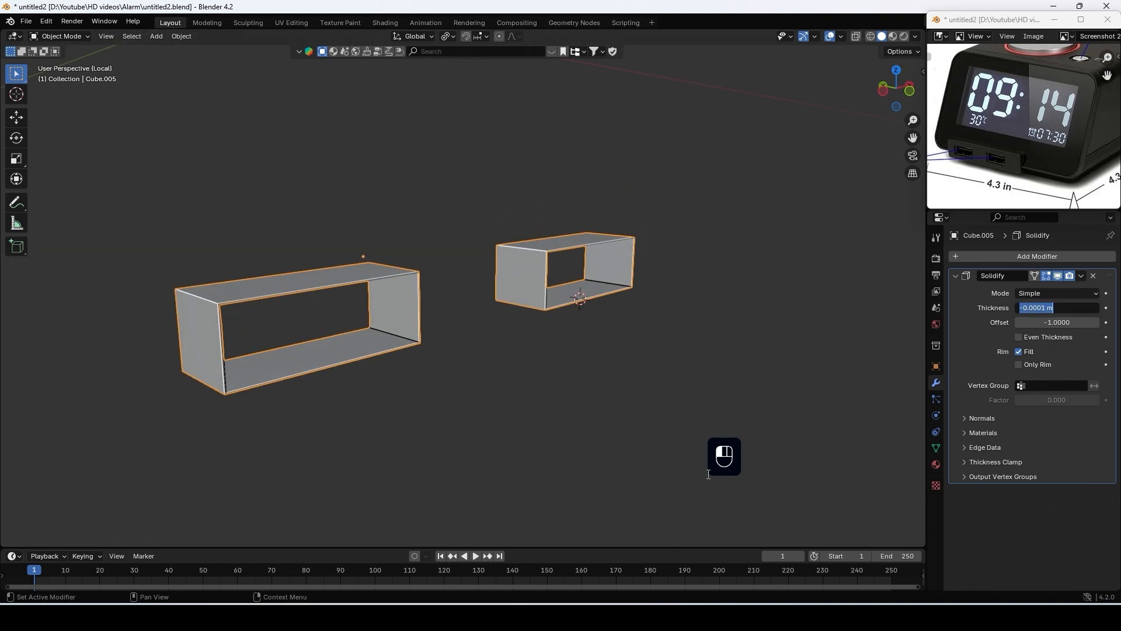
{"action": "type", "text": "-.0002"}
{"action": "key", "text": "Return"}
{"action": "middle_click_drag", "start_coordinate": [501, 544], "coordinate": [406, 439]}
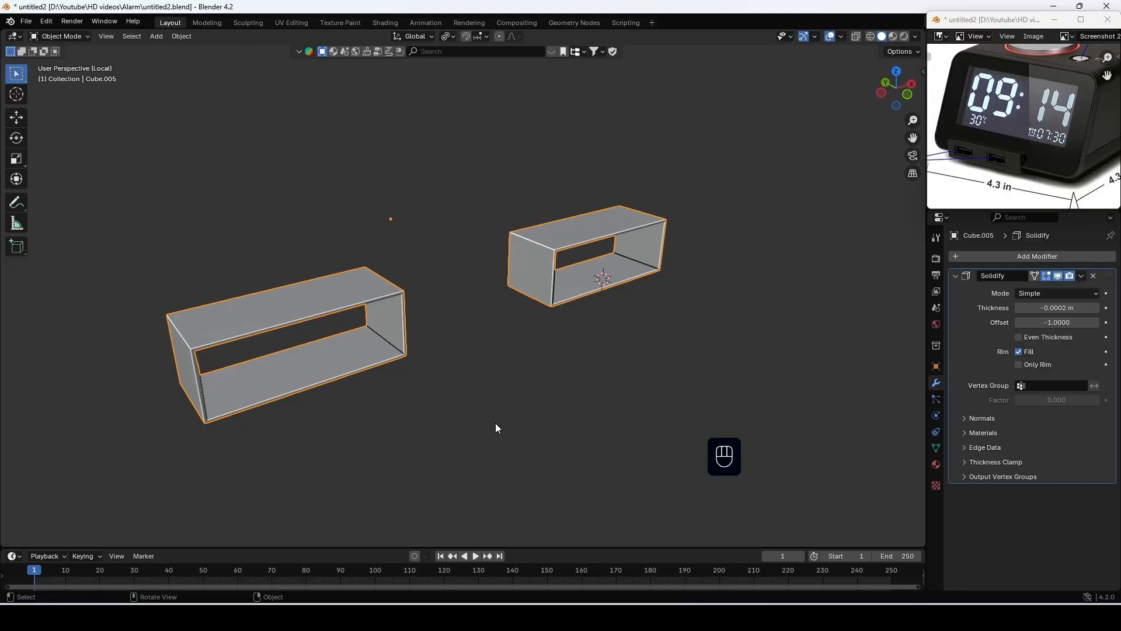
Leave local view and move the port liners about 0.00056 m along Y into the block
{"action": "key", "text": "KP_Divide"}
{"action": "key", "text": "g"}
{"action": "key", "text": "y"}
{"action": "left_click", "coordinate": [592, 304]}
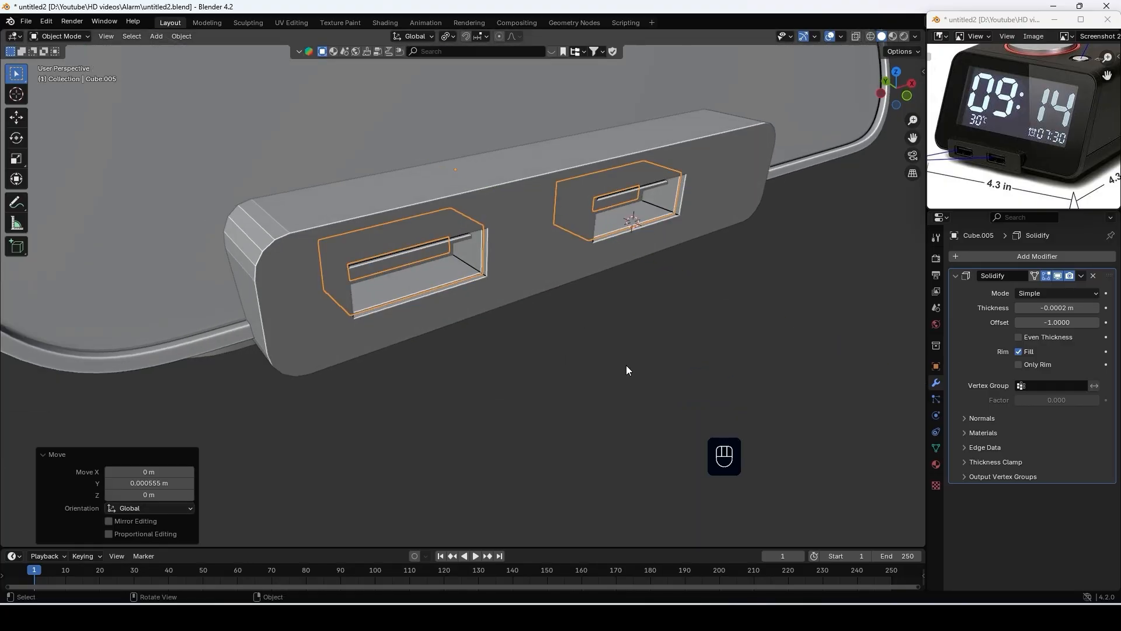
{"action": "left_click", "coordinate": [626, 358]}
{"action": "middle_click_drag", "start_coordinate": [626, 358], "coordinate": [578, 304]}
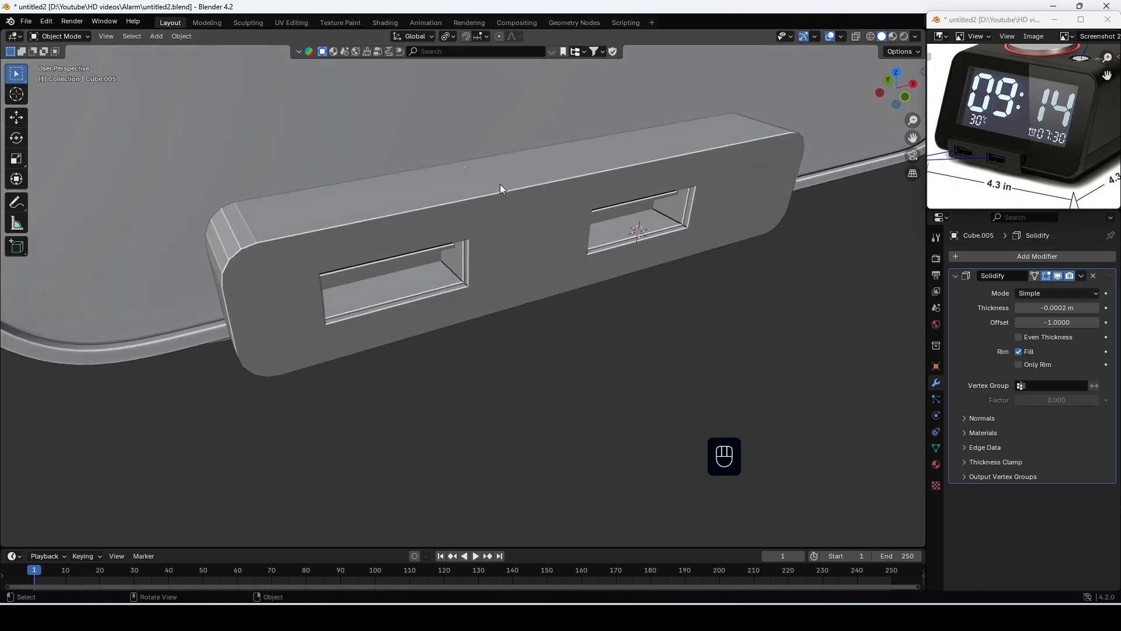
Apply Shade Smooth to the port block, followed by Shade Auto Smooth
{"action": "left_click", "coordinate": [503, 179]}
{"action": "right_click", "coordinate": [502, 178]}
{"action": "left_click", "coordinate": [490, 178]}
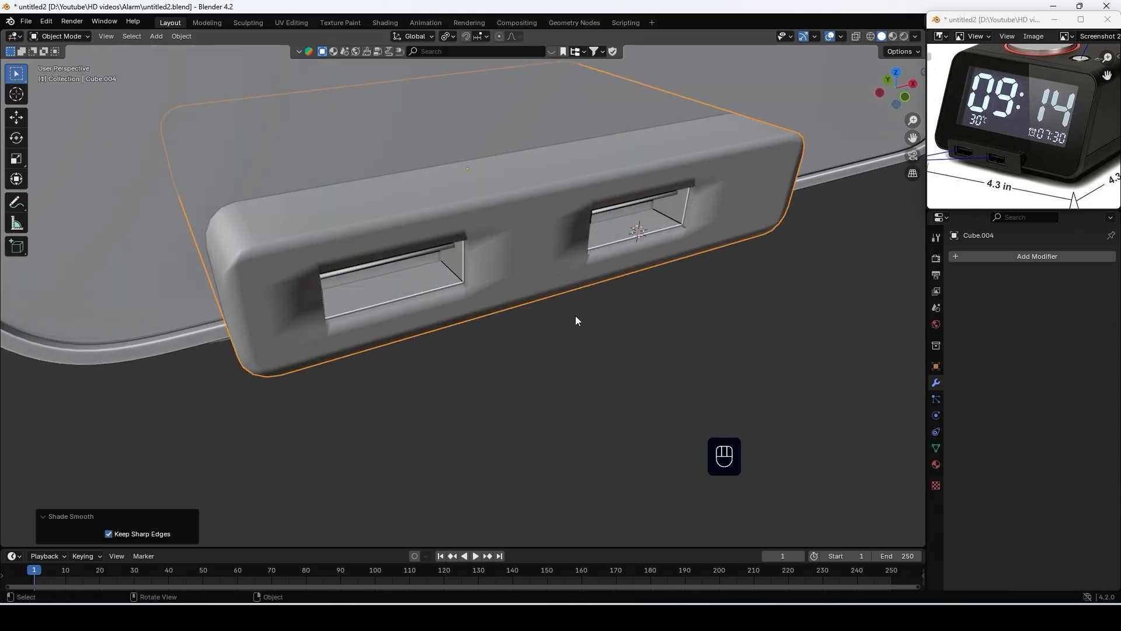
{"action": "right_click", "coordinate": [547, 223]}
{"action": "left_click", "coordinate": [532, 237]}
Turn to the rear of the clock, select its back panel and centre the view on it
{"action": "middle_click_drag", "start_coordinate": [593, 319], "coordinate": [375, 348]}
{"action": "scroll", "coordinate": [578, 333], "scroll_direction": "down", "scroll_amount": 7}
{"action": "left_click", "coordinate": [627, 361]}
{"action": "middle_click_drag", "start_coordinate": [559, 414], "coordinate": [802, 436]}
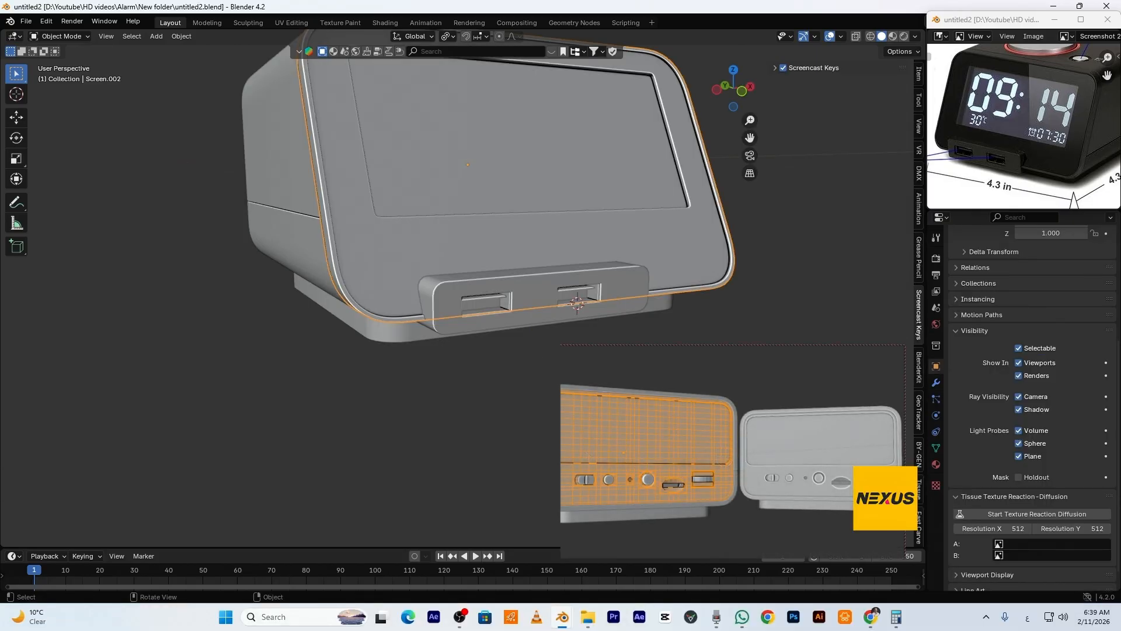
{"action": "middle_click_drag", "start_coordinate": [525, 418], "coordinate": [740, 431]}
{"action": "left_click", "coordinate": [633, 317]}
{"action": "key", "text": "KP_Decimal"}
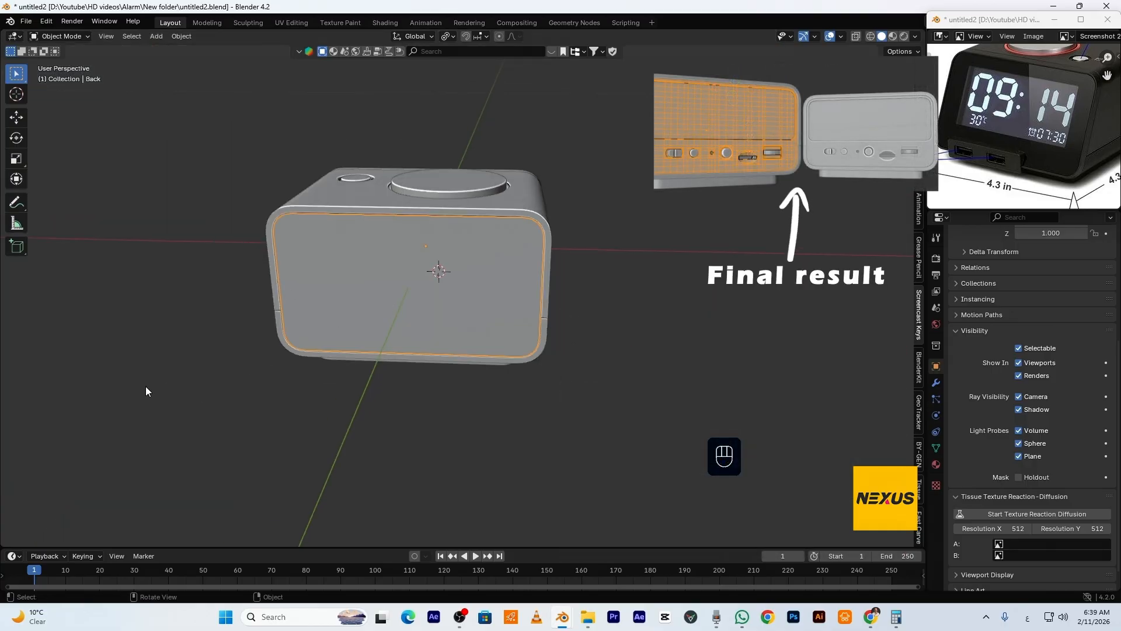
Isolate the back panel in a straight rear view with Material Preview shading and set its material's Alpha to 0.5
{"action": "key", "text": "KP_Divide"}
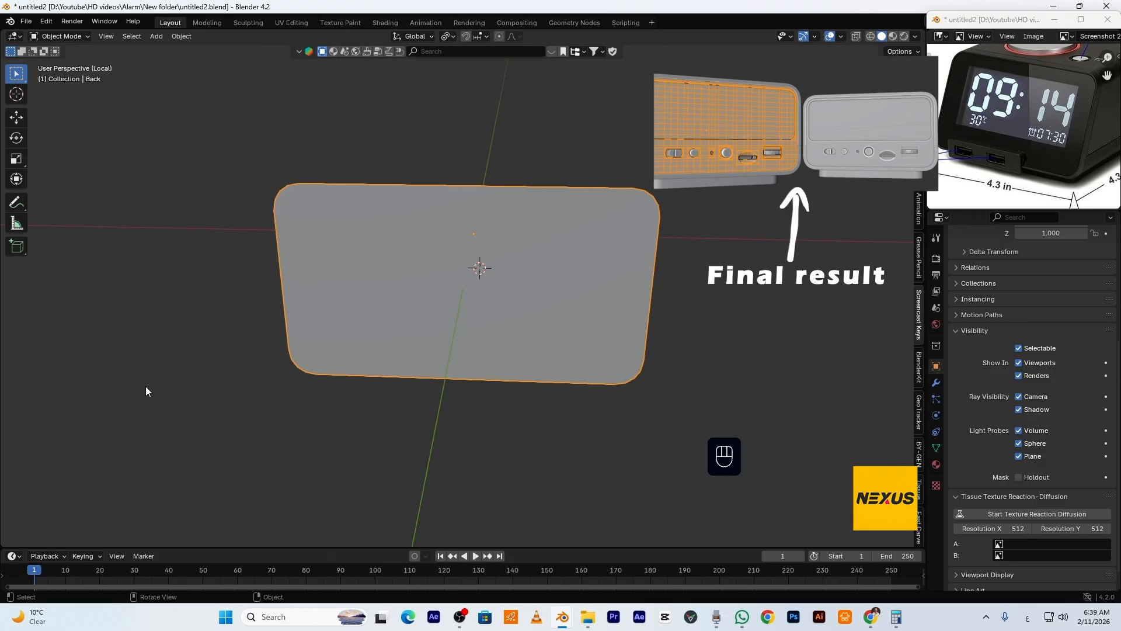
{"action": "key", "text": "ctrl+KP_1"}
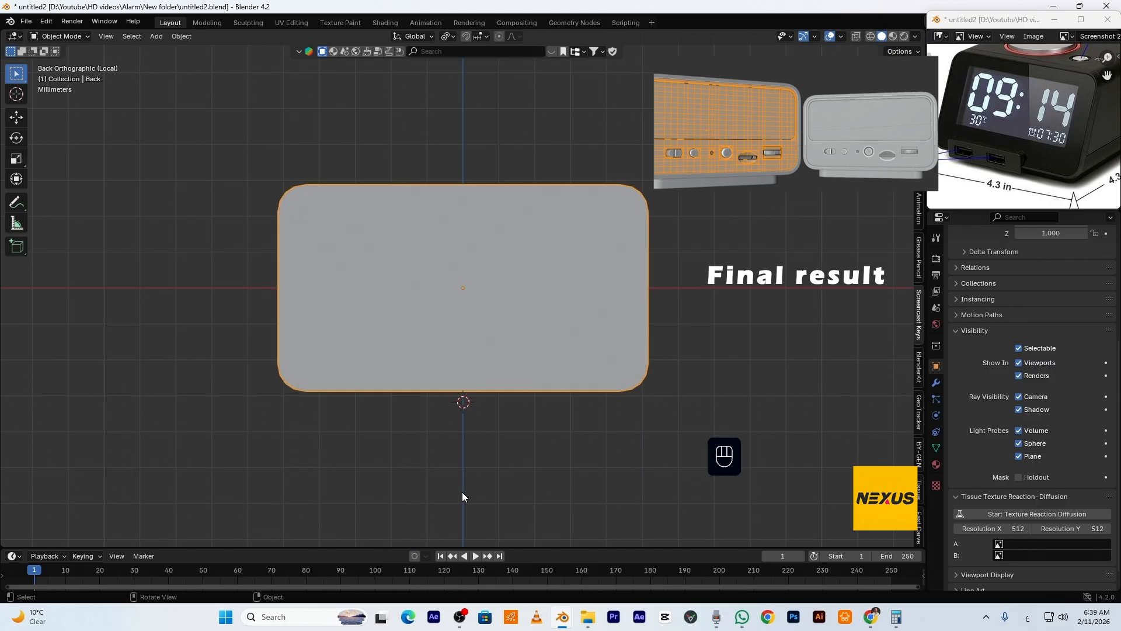
{"action": "left_click", "coordinate": [937, 463]}
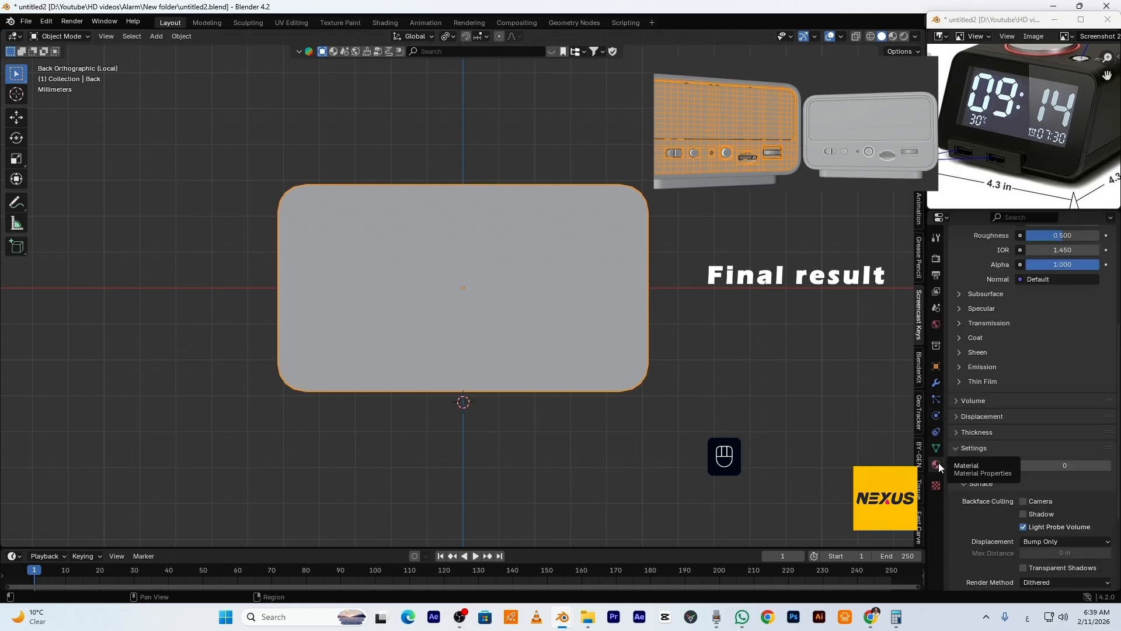
{"action": "left_click", "coordinate": [893, 36]}
{"action": "scroll", "coordinate": [1005, 311], "scroll_direction": "up", "scroll_amount": 3}
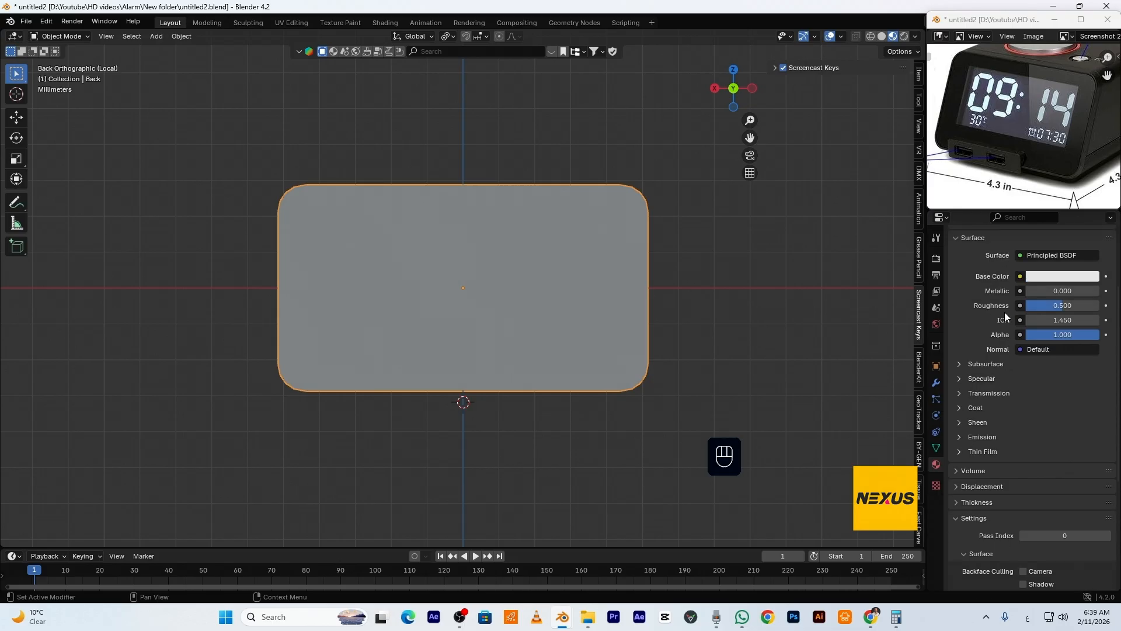
{"action": "left_click", "coordinate": [1057, 336]}
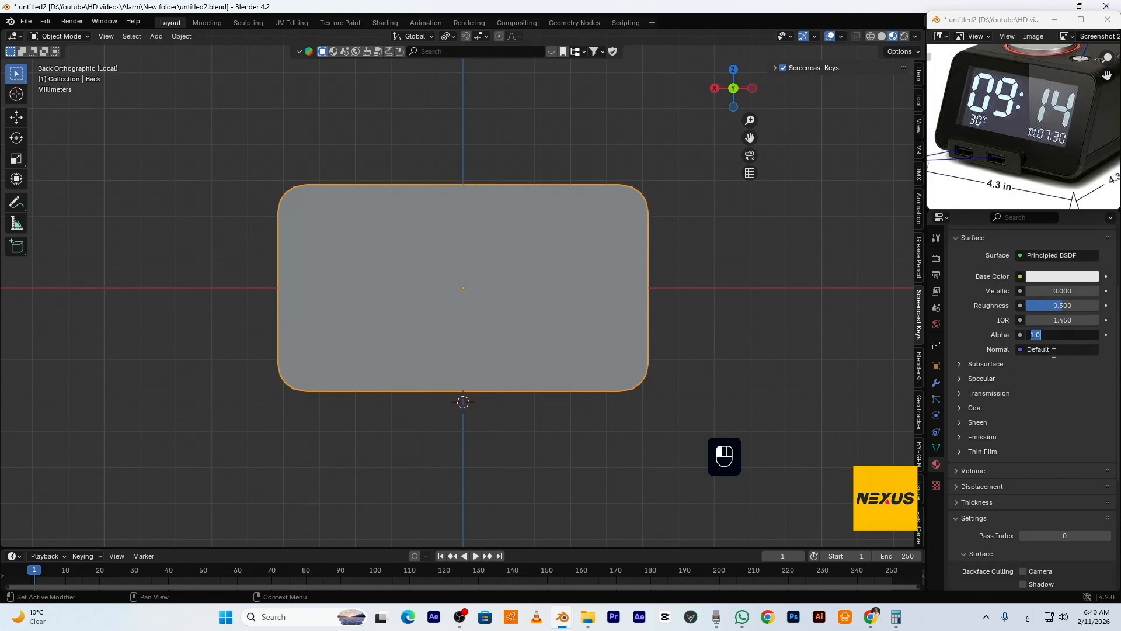
{"action": "type", "text": "0.5"}
{"action": "key", "text": "Return"}
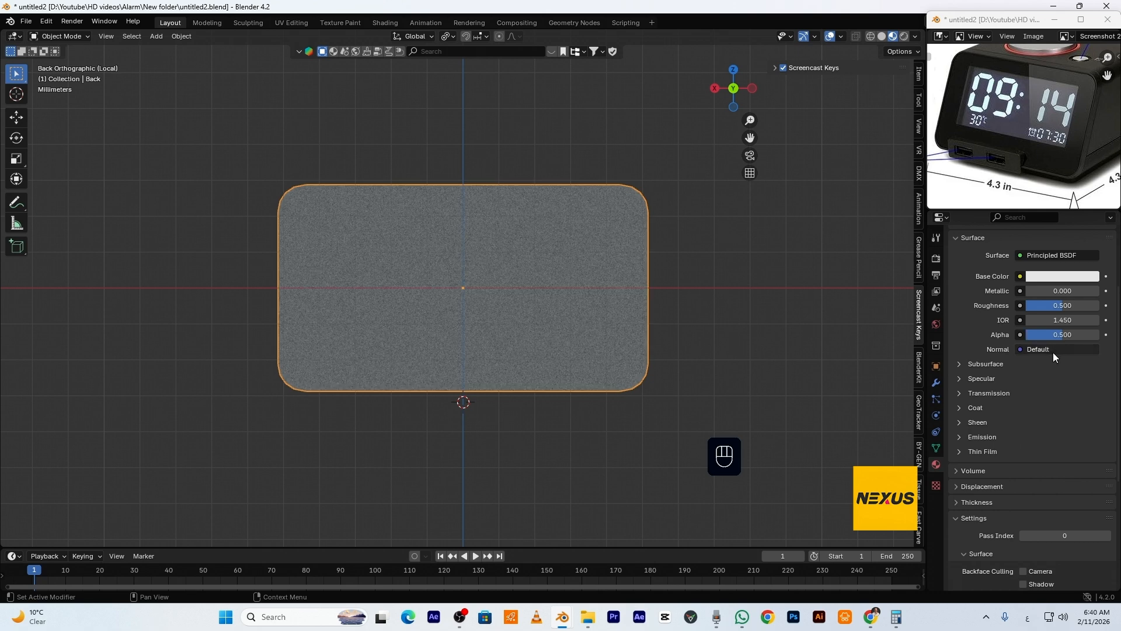
Darken the panel material's base colour to a neutral grey with saturation 0 and Value 0.189
{"action": "left_click", "coordinate": [1036, 276]}
{"action": "left_click", "coordinate": [1067, 278]}
{"action": "left_click", "coordinate": [1067, 278]}
{"action": "left_click_drag", "start_coordinate": [1059, 247], "coordinate": [1085, 247]}
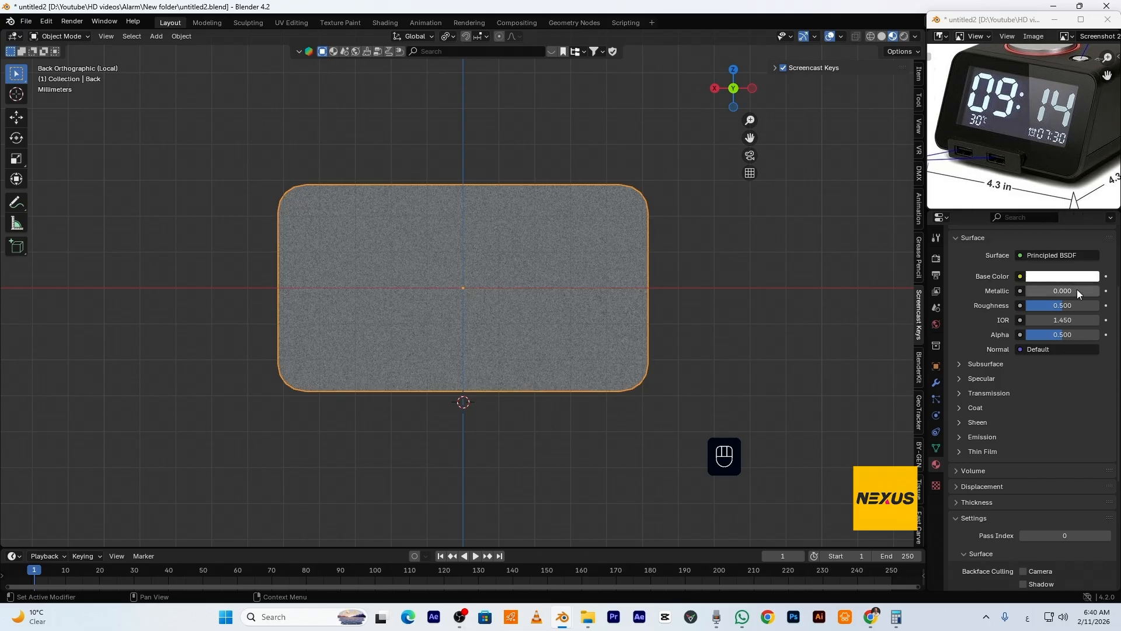
{"action": "scroll", "coordinate": [1098, 436], "scroll_direction": "up", "scroll_amount": 4}
{"action": "left_click", "coordinate": [1056, 381]}
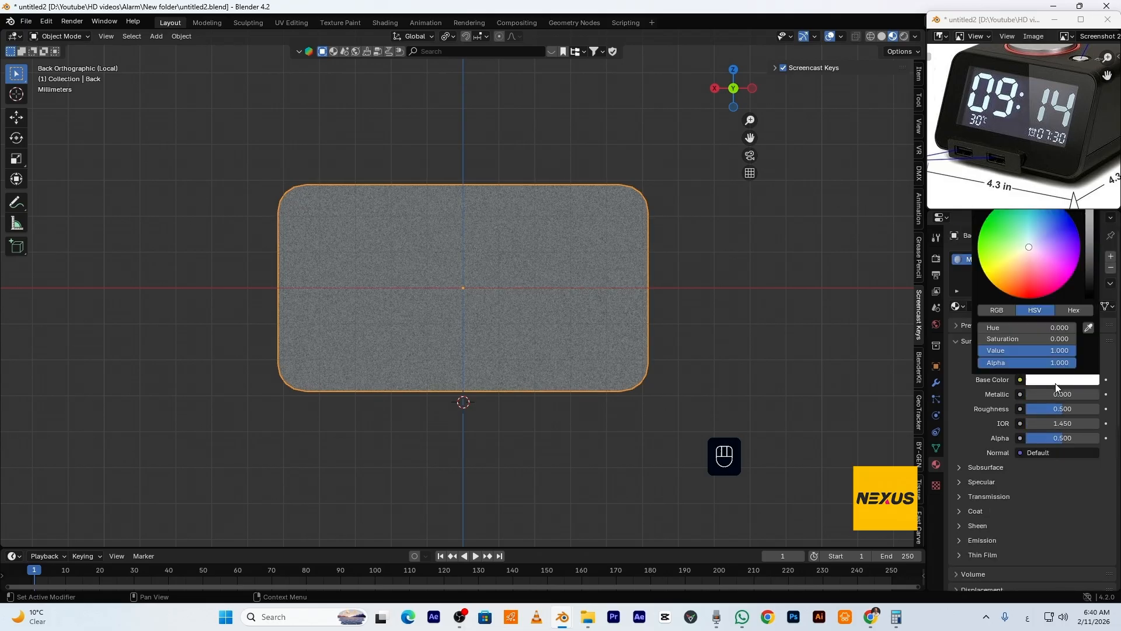
{"action": "left_click", "coordinate": [1090, 249]}
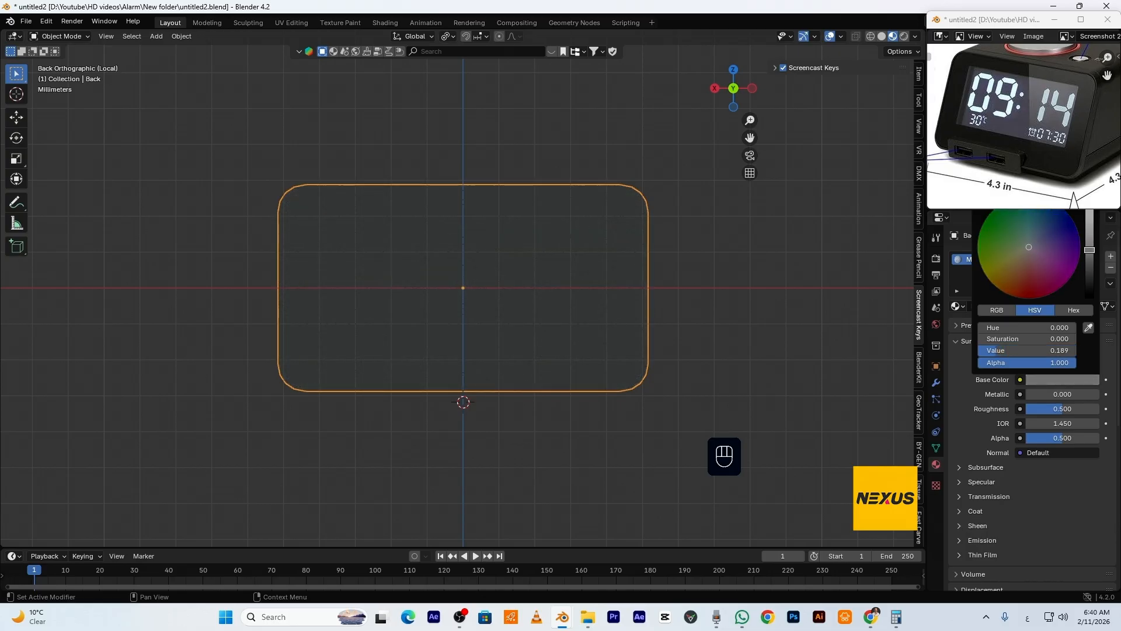
{"action": "left_click", "coordinate": [728, 285]}
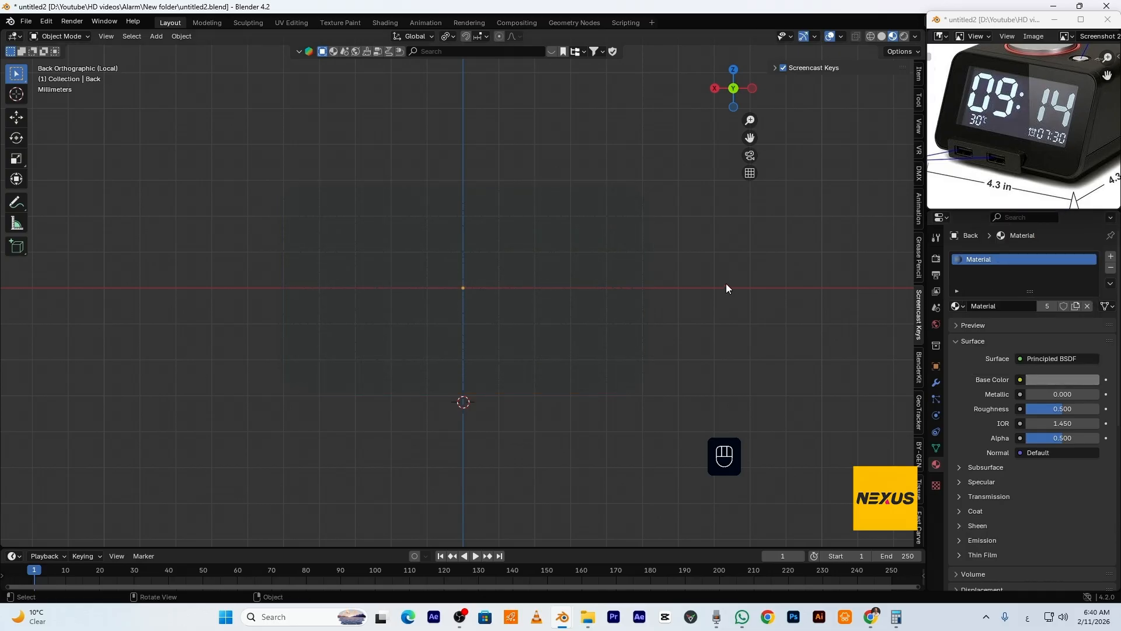
{"action": "key", "text": "shift+a"}
{"action": "mouse_move", "coordinate": [727, 284]}
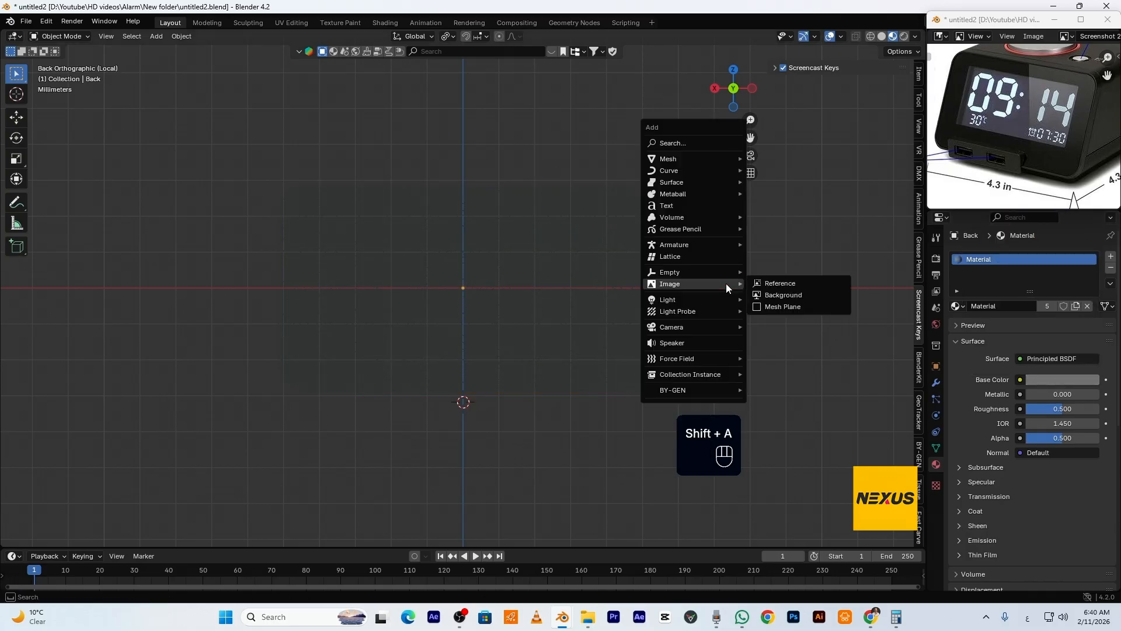
{"action": "left_click", "coordinate": [786, 307]}
{"action": "left_click", "coordinate": [419, 219]}
{"action": "scroll", "coordinate": [451, 276], "scroll_direction": "down", "scroll_amount": 4}
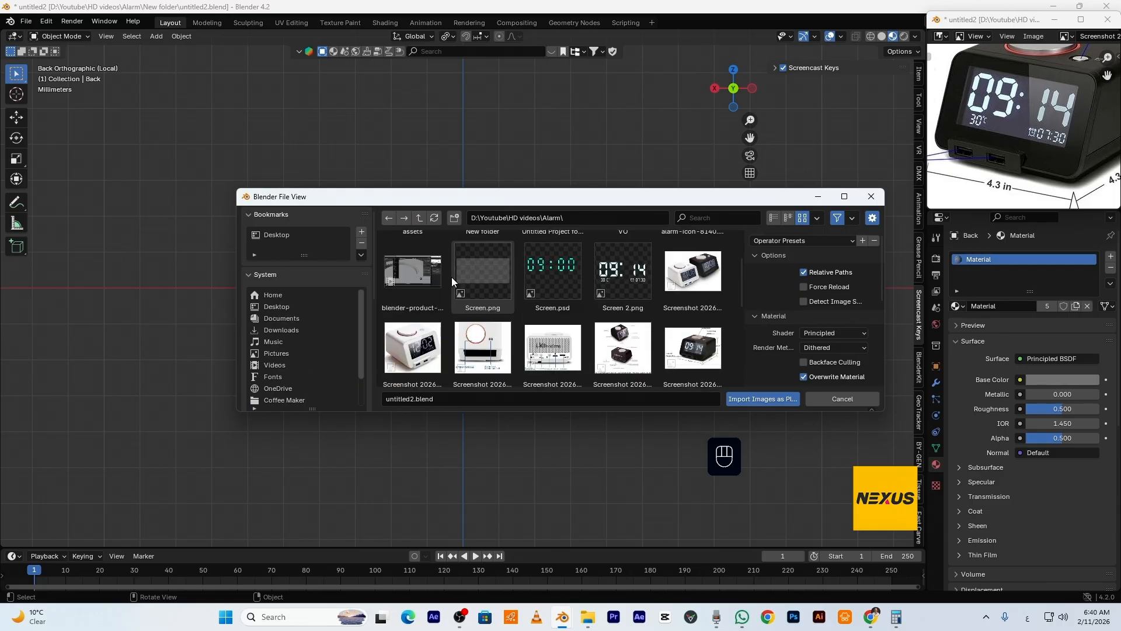
{"action": "double_click", "coordinate": [546, 320]}
Stand the image plane upright facing the rear by rotating it 90° about X and 180° about Z
{"action": "type", "text": "rx"}
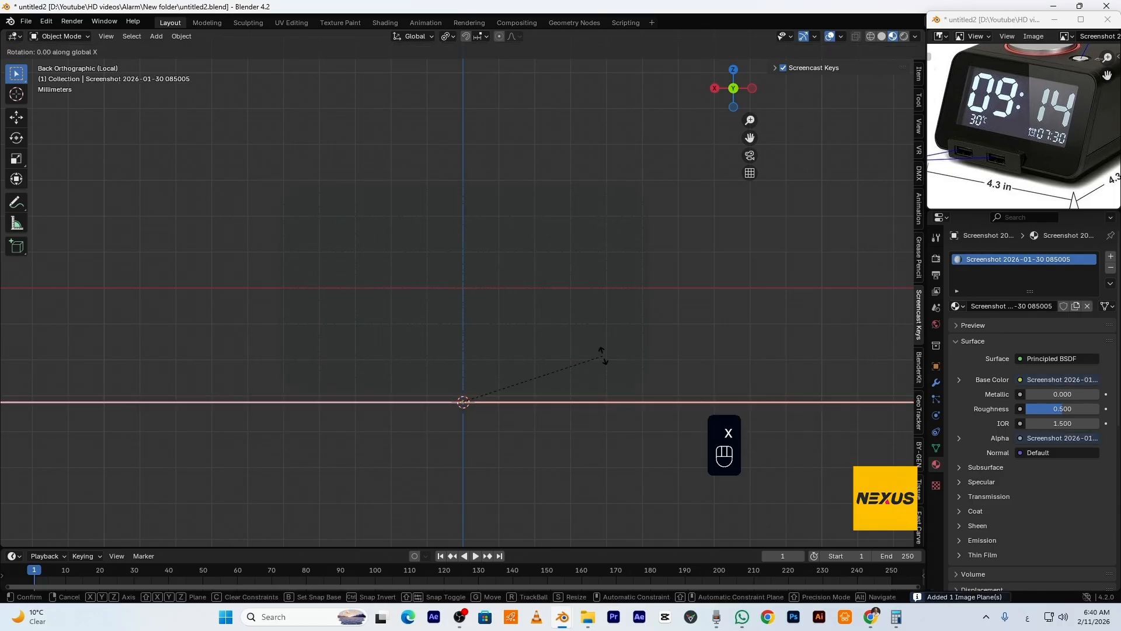
{"action": "type", "text": "90"}
{"action": "key", "text": "KP_Enter"}
{"action": "type", "text": "rz"}
{"action": "type", "text": "180"}
{"action": "key", "text": "KP_Enter"}
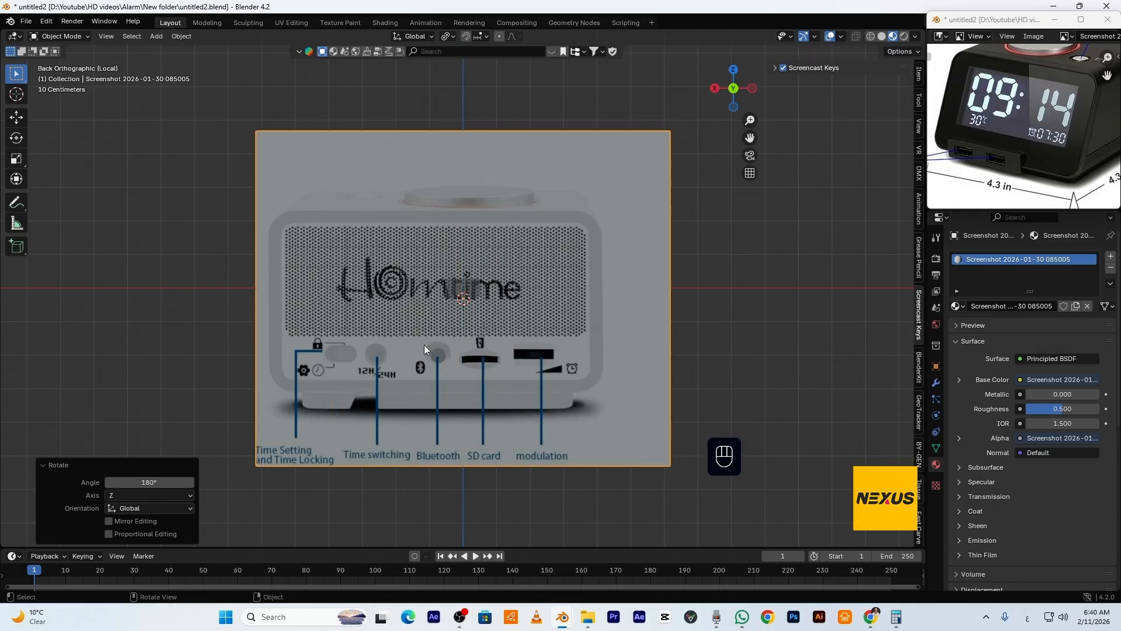
Scale the image plane to 0.095 and move it about -0.0093 m in X and 0.0363 m in Z over the panel
{"action": "key", "text": "s"}
{"action": "left_click", "coordinate": [474, 309]}
{"action": "scroll", "coordinate": [505, 325], "scroll_direction": "up", "scroll_amount": 10}
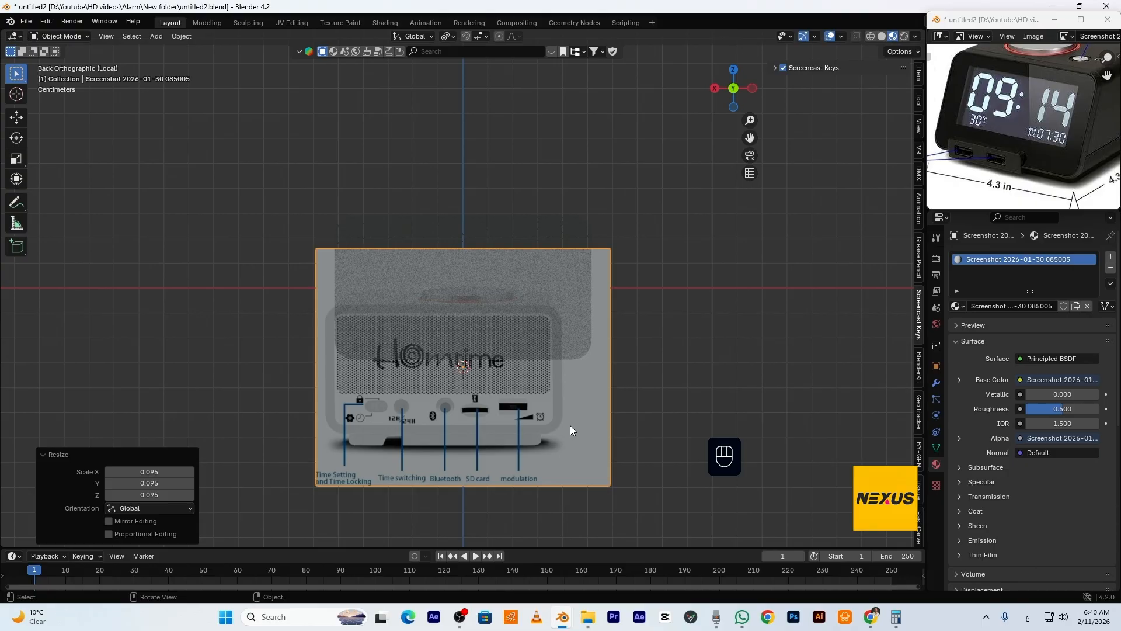
{"action": "scroll", "coordinate": [570, 431], "scroll_direction": "up", "scroll_amount": 2}
{"action": "key", "text": "g"}
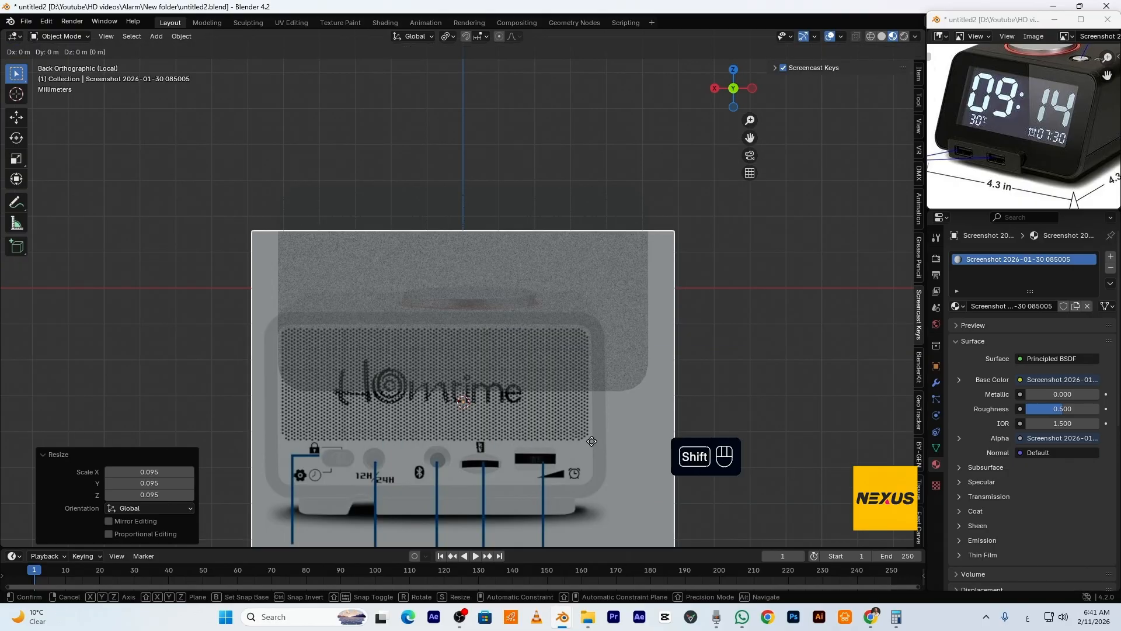
{"action": "key", "text": "shift+y"}
{"action": "left_click", "coordinate": [624, 311]}
Fit the photo to the panel outline by scaling the plane by 1.167 and moving it about -0.0023 m along Z
{"action": "key", "text": "s"}
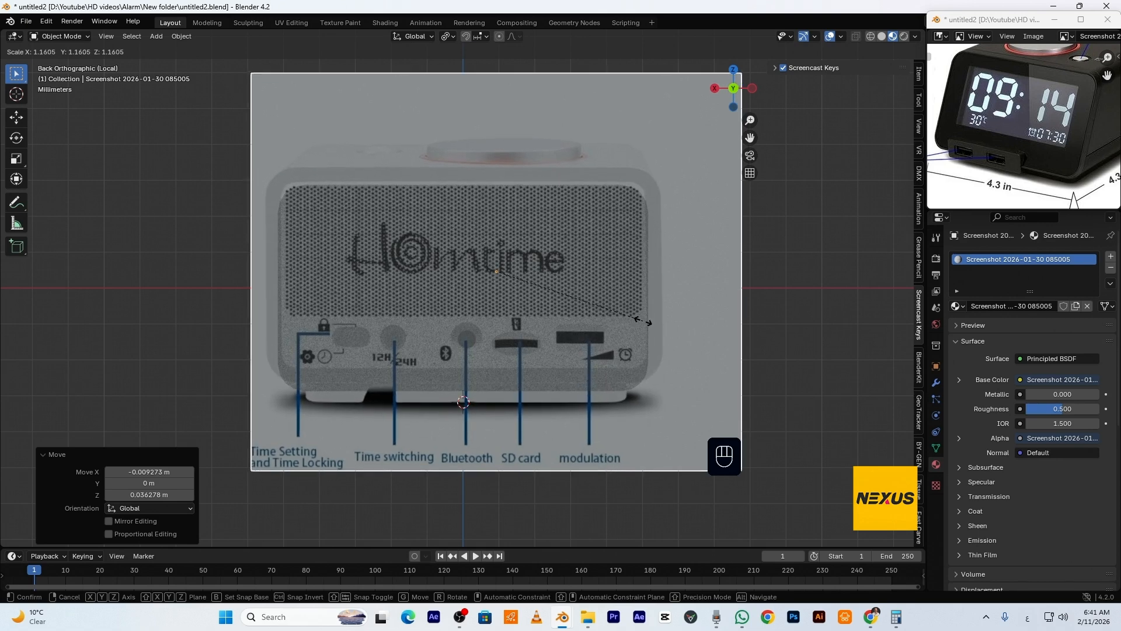
{"action": "left_click", "coordinate": [642, 321]}
{"action": "key", "text": "g"}
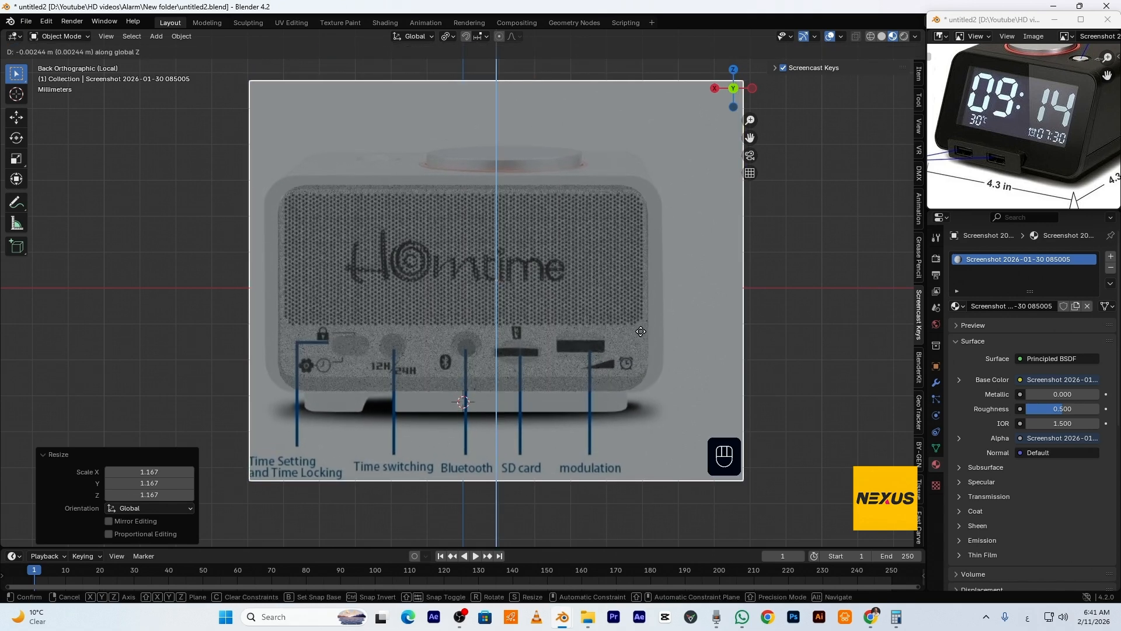
{"action": "left_click", "coordinate": [642, 328]}
Open the photo of the white clock's rear corner in the reference image window
{"action": "left_click", "coordinate": [1028, 35]}
{"action": "left_click", "coordinate": [1028, 61]}
{"action": "scroll", "coordinate": [800, 153], "scroll_direction": "down", "scroll_amount": 5}
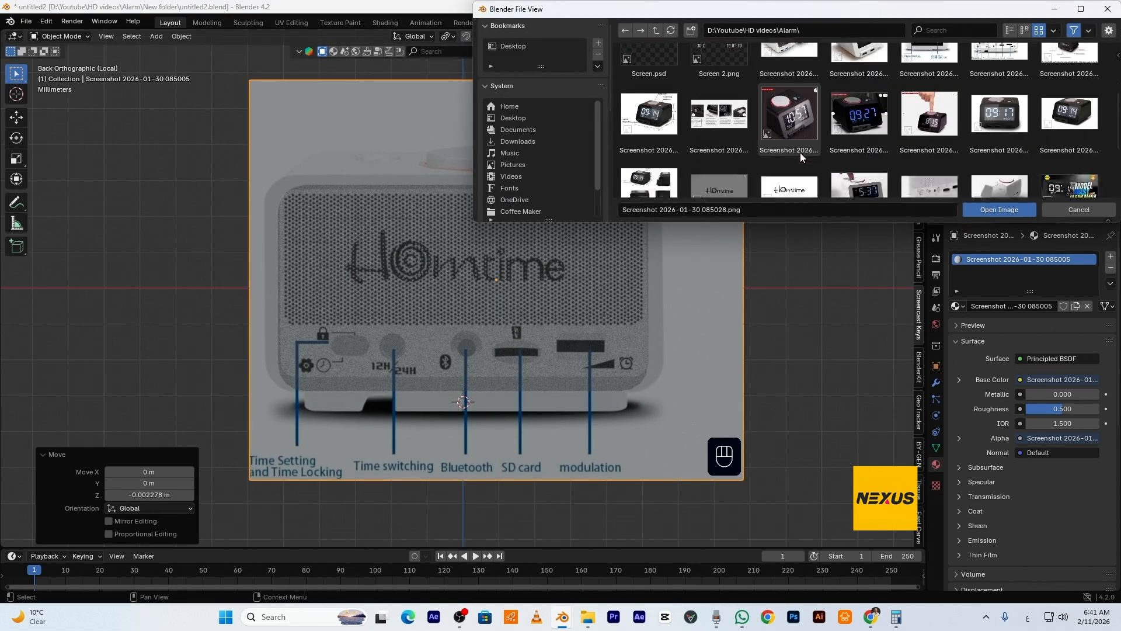
{"action": "double_click", "coordinate": [1030, 76]}
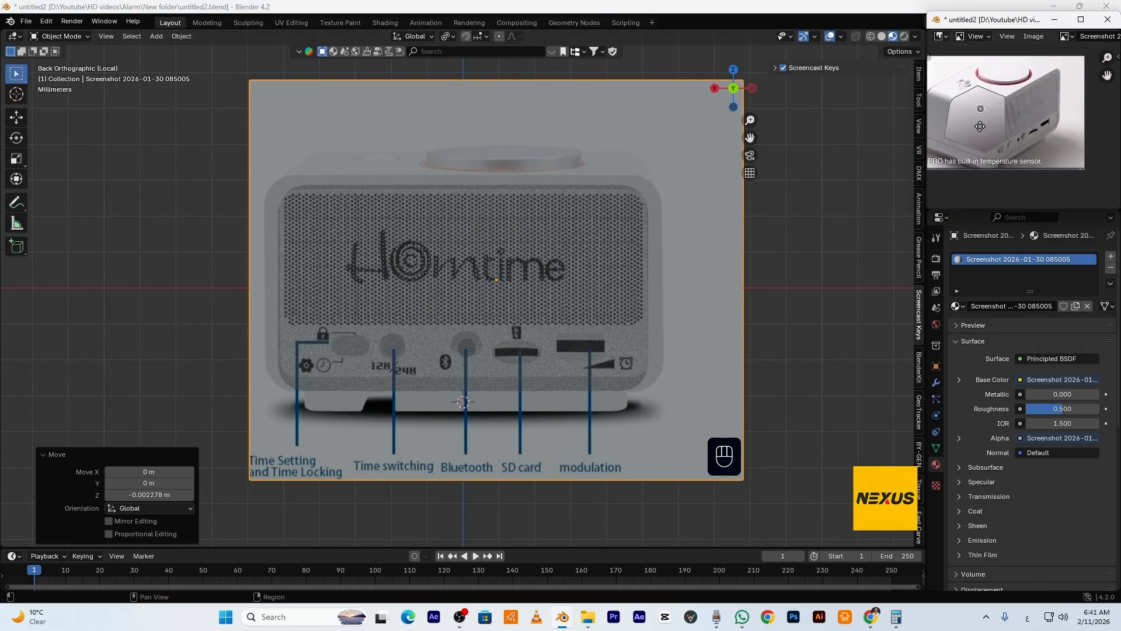
Inset all faces of the back panel's mesh by about 0.0011 m to form a border along its rounded outline
{"action": "left_click", "coordinate": [596, 246]}
{"action": "key", "text": "Tab"}
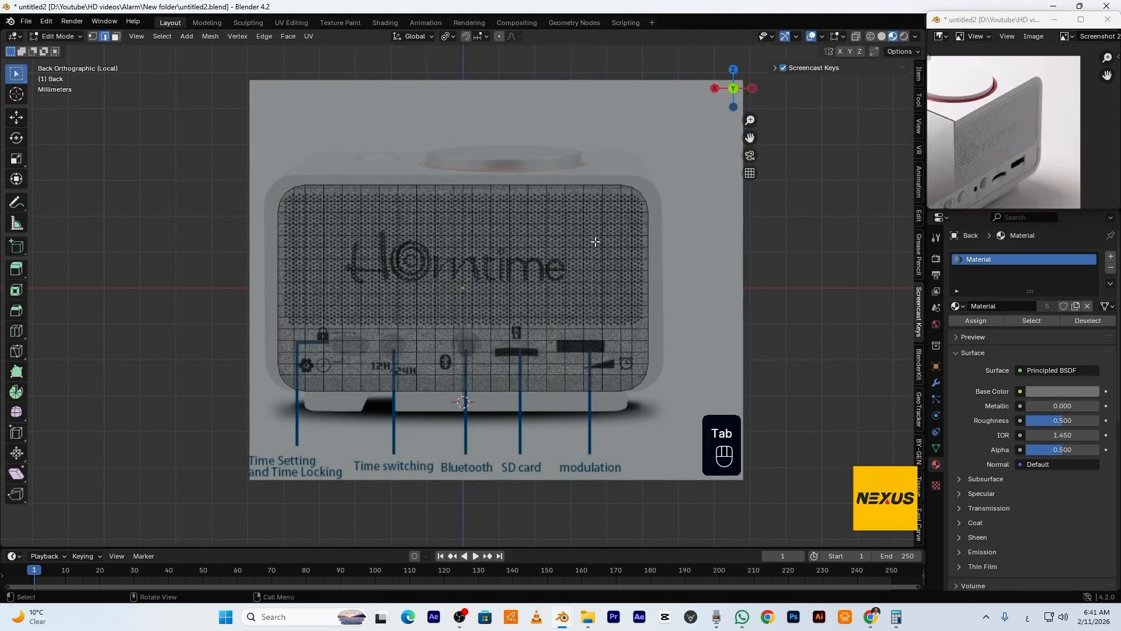
{"action": "key", "text": "a"}
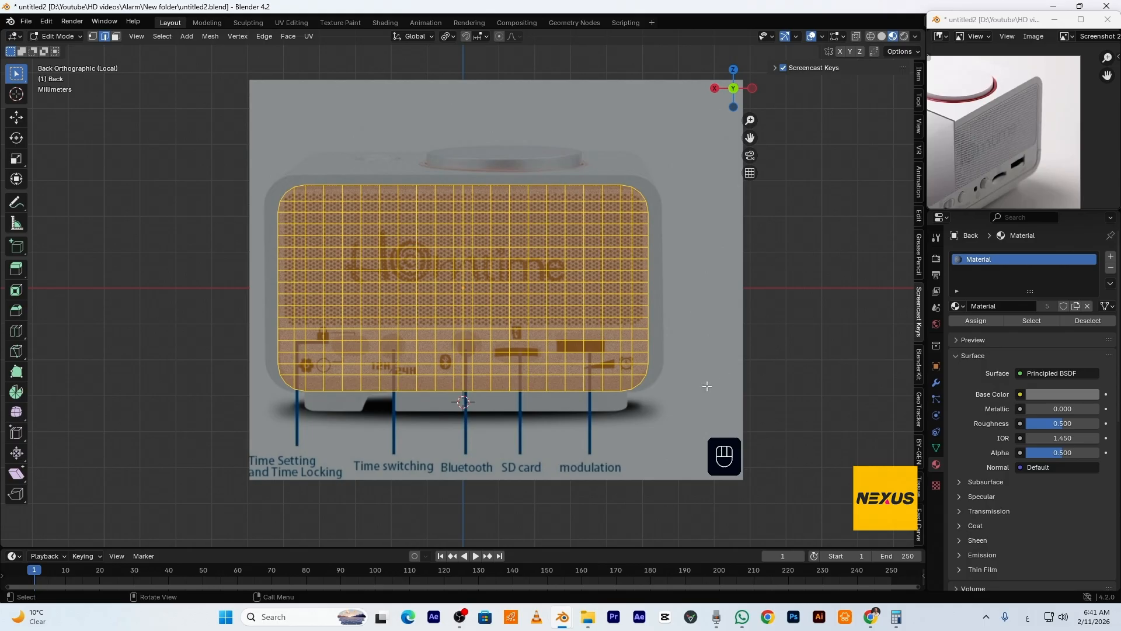
{"action": "key", "text": "i"}
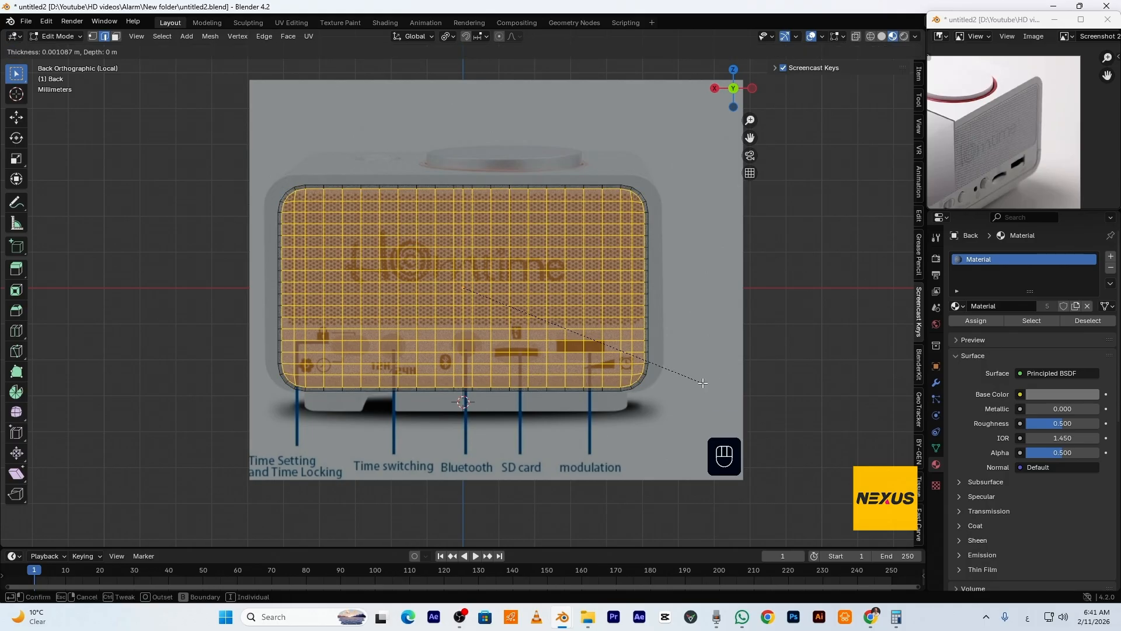
{"action": "left_click", "coordinate": [703, 383]}
{"action": "scroll", "coordinate": [635, 209], "scroll_direction": "up", "scroll_amount": 2}
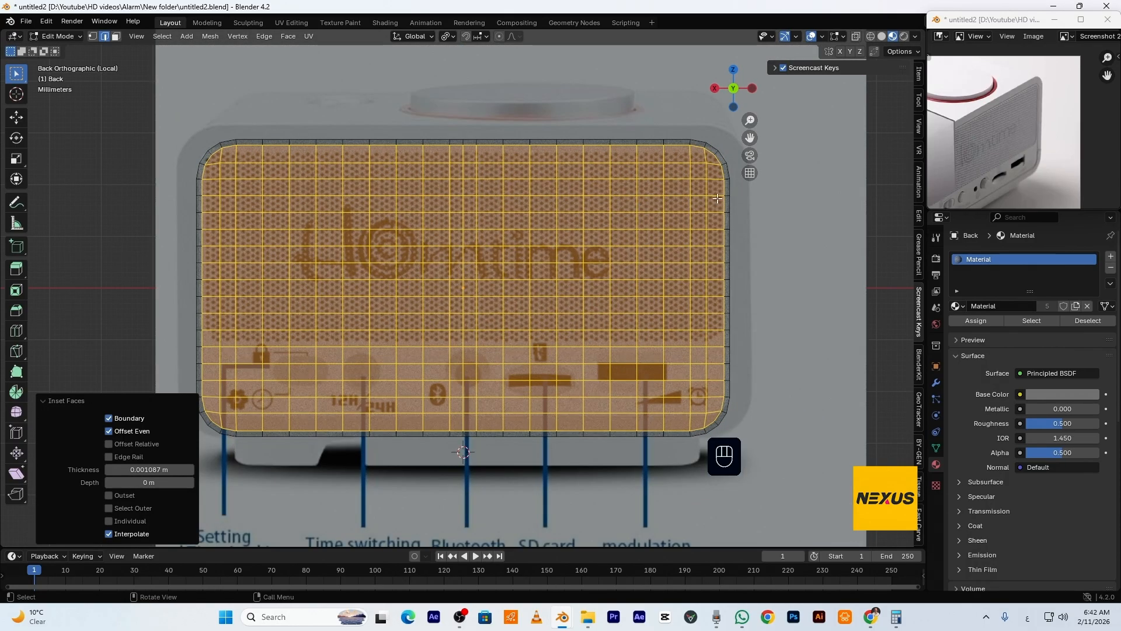
{"action": "key", "text": "Tab"}
{"action": "key", "text": "Tab"}
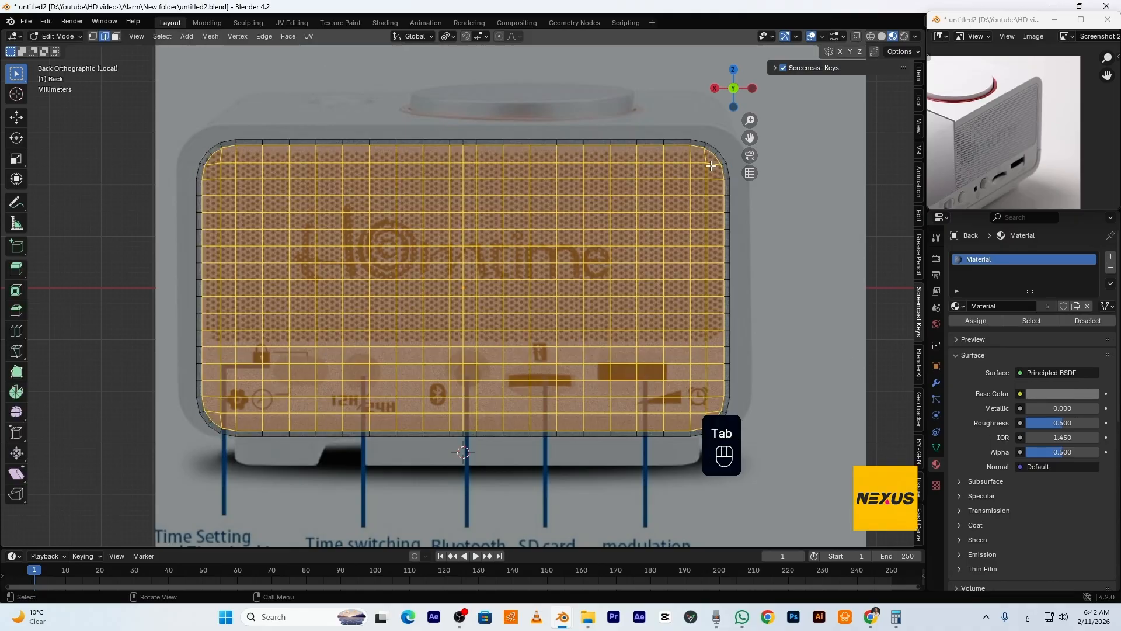
Duplicate the upper corner face inside the panel's inset border in place and rotate the copy 180° about X
{"action": "left_click", "coordinate": [711, 161]}
{"action": "key", "text": "3"}
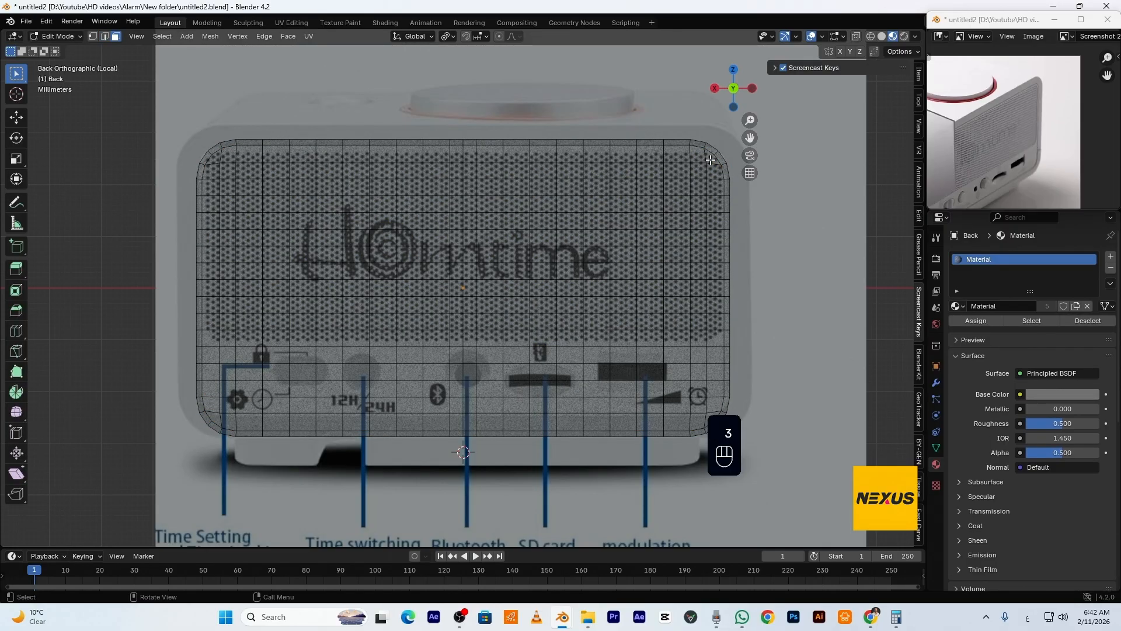
{"action": "key", "text": "shift+d"}
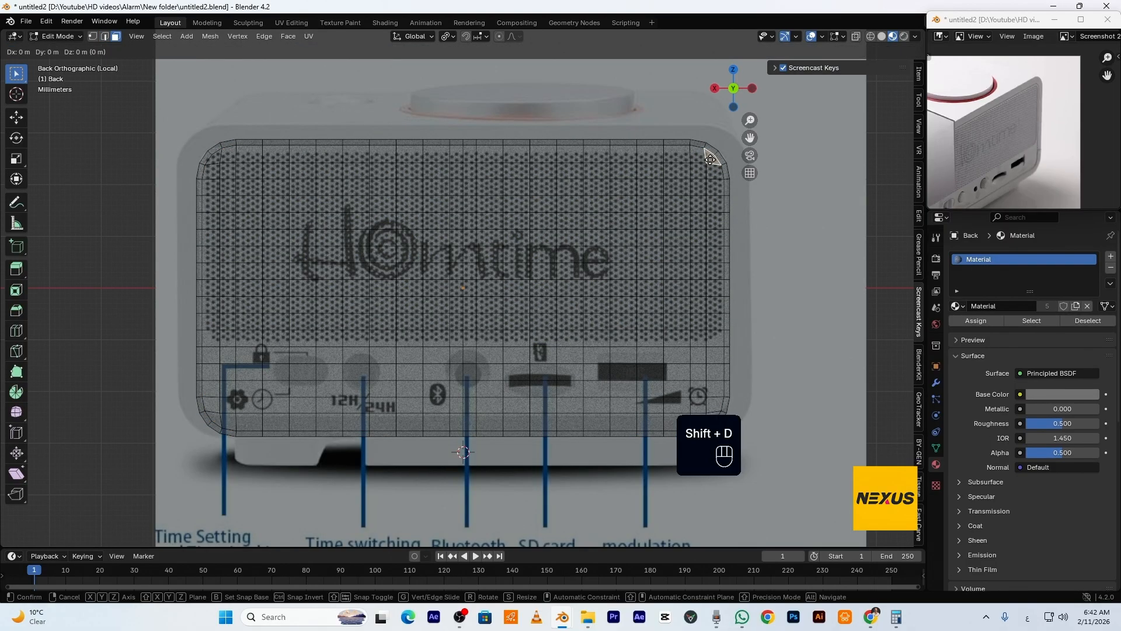
{"action": "right_click", "coordinate": [711, 159]}
{"action": "key", "text": "r"}
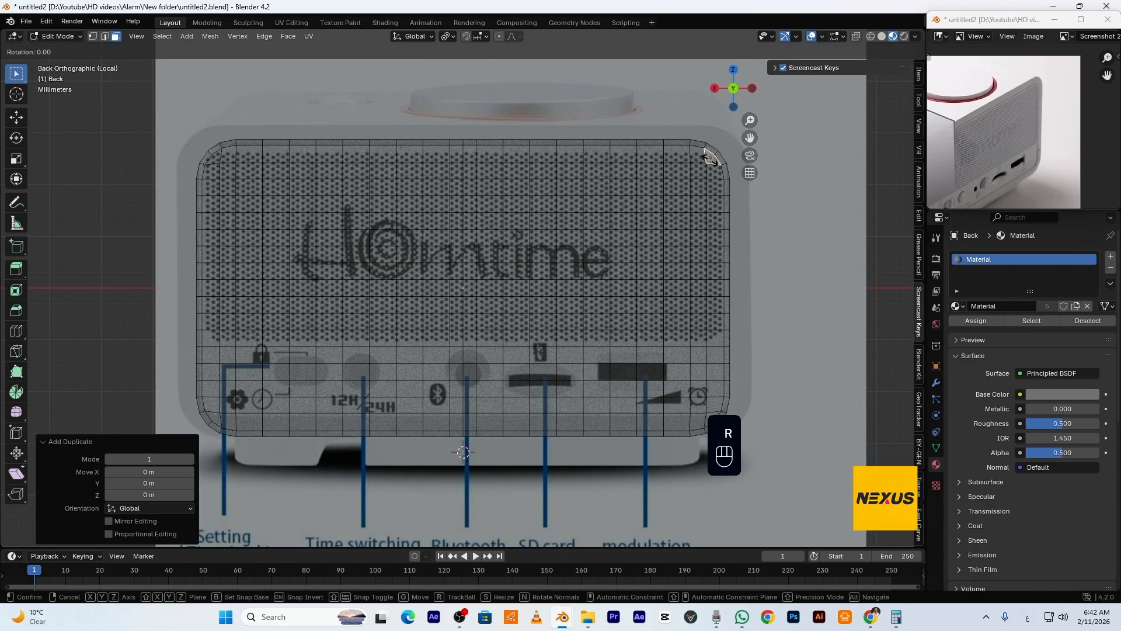
{"action": "key", "text": "x"}
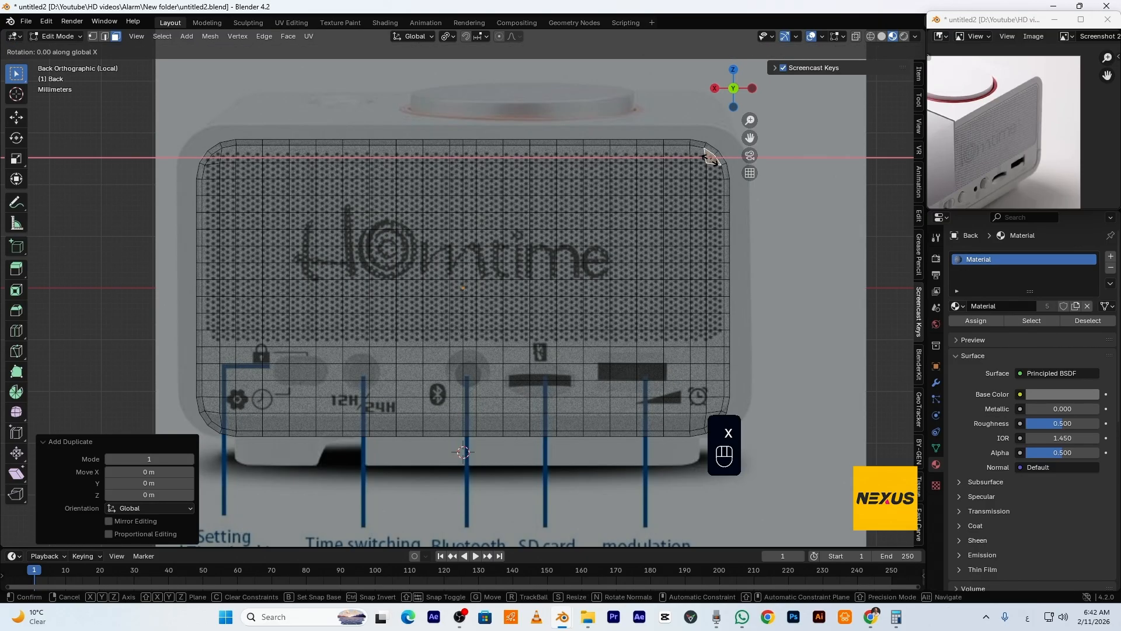
{"action": "type", "text": "180"}
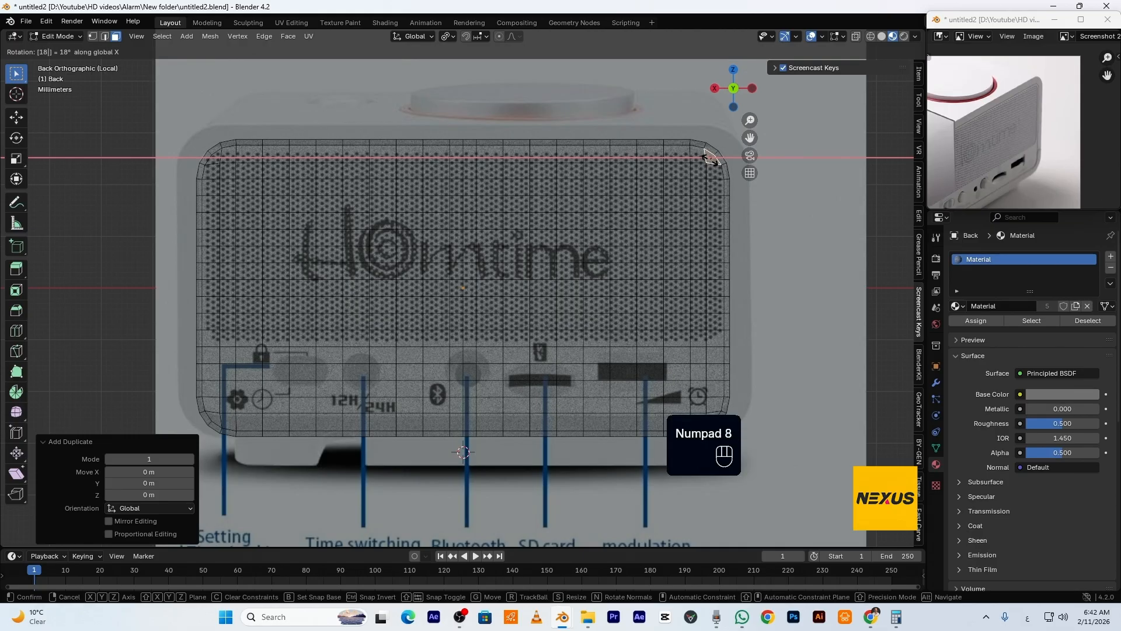
{"action": "key", "text": "KP_Enter"}
Move the flipped corner face about -0.0314 m along Z to the lower end of the speaker hole pattern
{"action": "scroll", "coordinate": [519, 278], "scroll_direction": "up", "scroll_amount": 4}
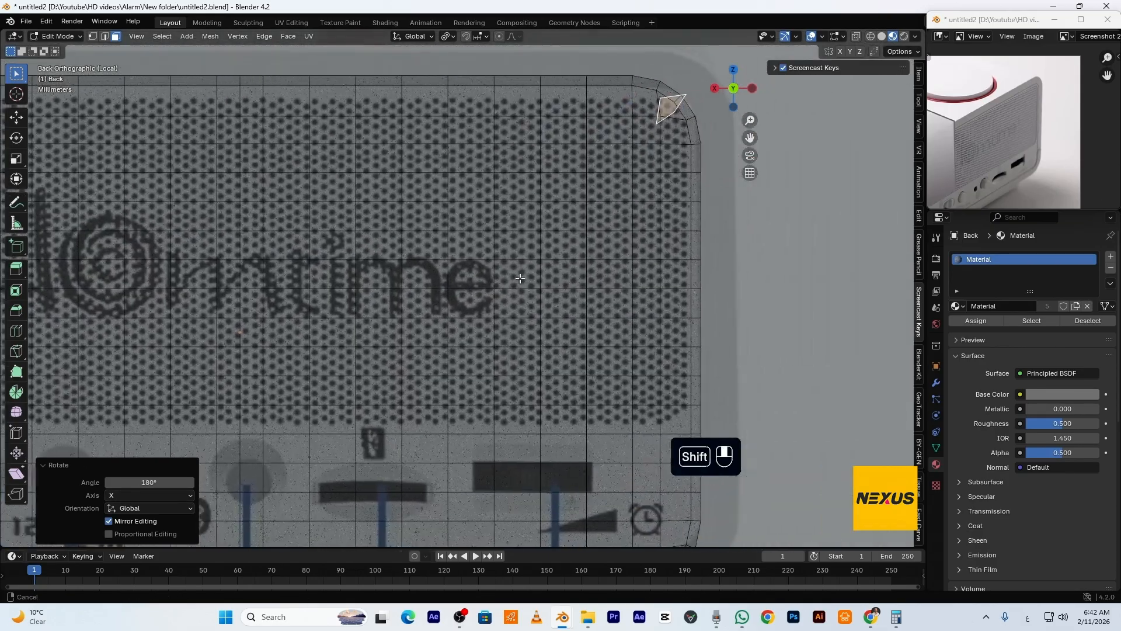
{"action": "middle_click_drag", "start_coordinate": [520, 278], "coordinate": [445, 274], "text": "shift"}
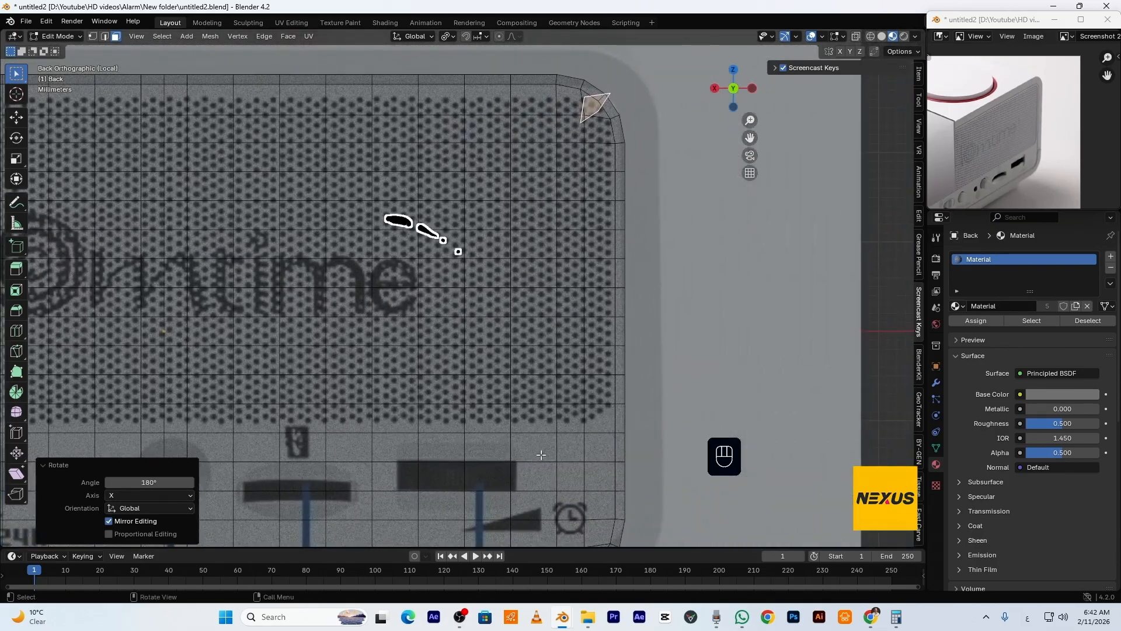
{"action": "key", "text": "g"}
{"action": "key", "text": "z"}
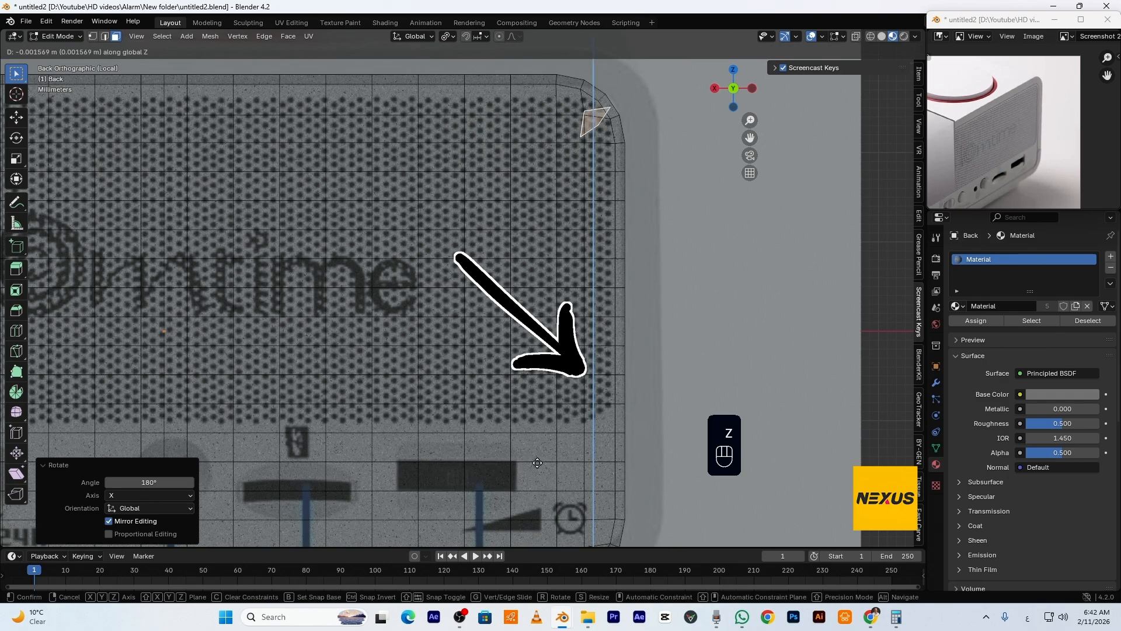
{"action": "left_click", "coordinate": [591, 206]}
Move the flipped corner face about -0.0005 m along X so its ends line up with the panel's grid vertices
{"action": "scroll", "coordinate": [584, 596], "scroll_direction": "down", "scroll_amount": 1}
{"action": "scroll", "coordinate": [621, 462], "scroll_direction": "up", "scroll_amount": 2}
{"action": "middle_click_drag", "start_coordinate": [659, 482], "coordinate": [517, 417], "text": "shift"}
{"action": "scroll", "coordinate": [517, 417], "scroll_direction": "up", "scroll_amount": 2}
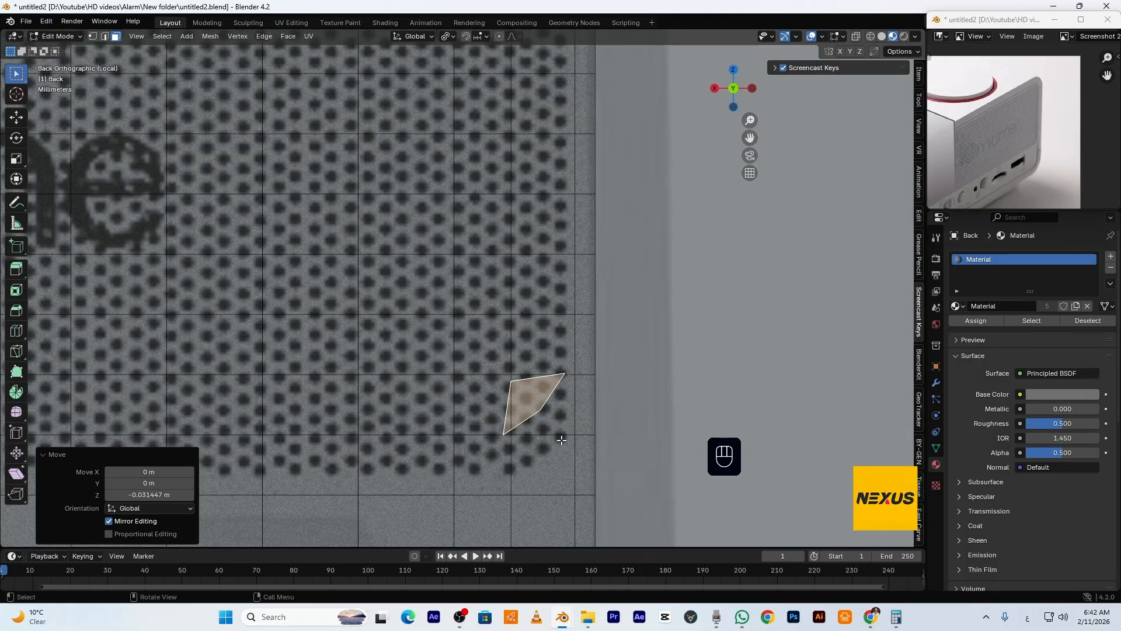
{"action": "key", "text": "g"}
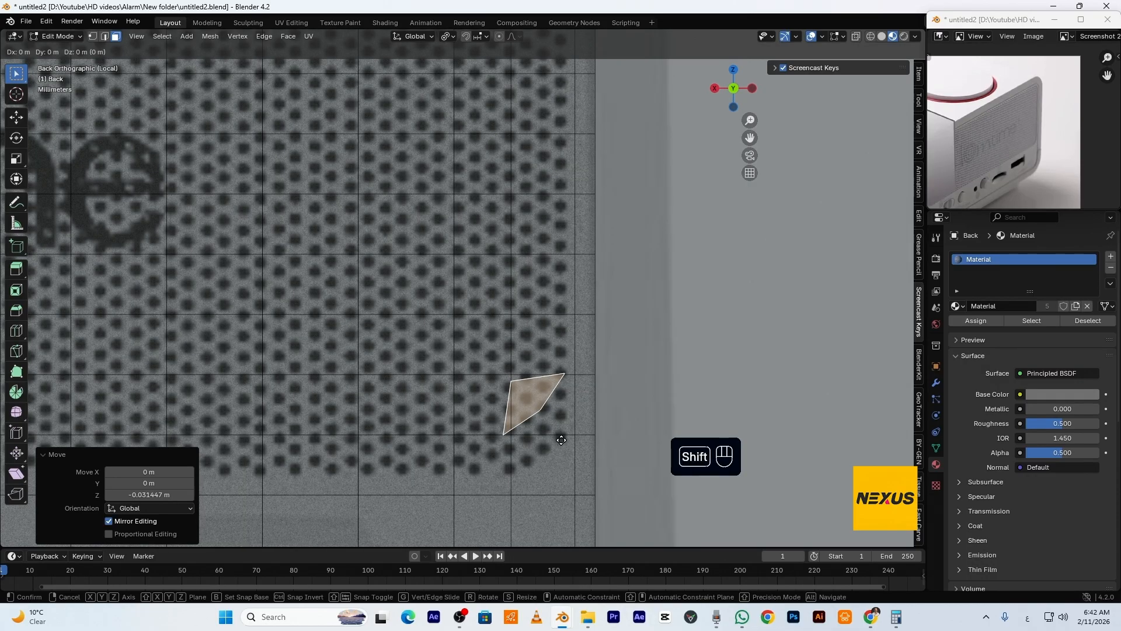
{"action": "key", "text": "shift+y"}
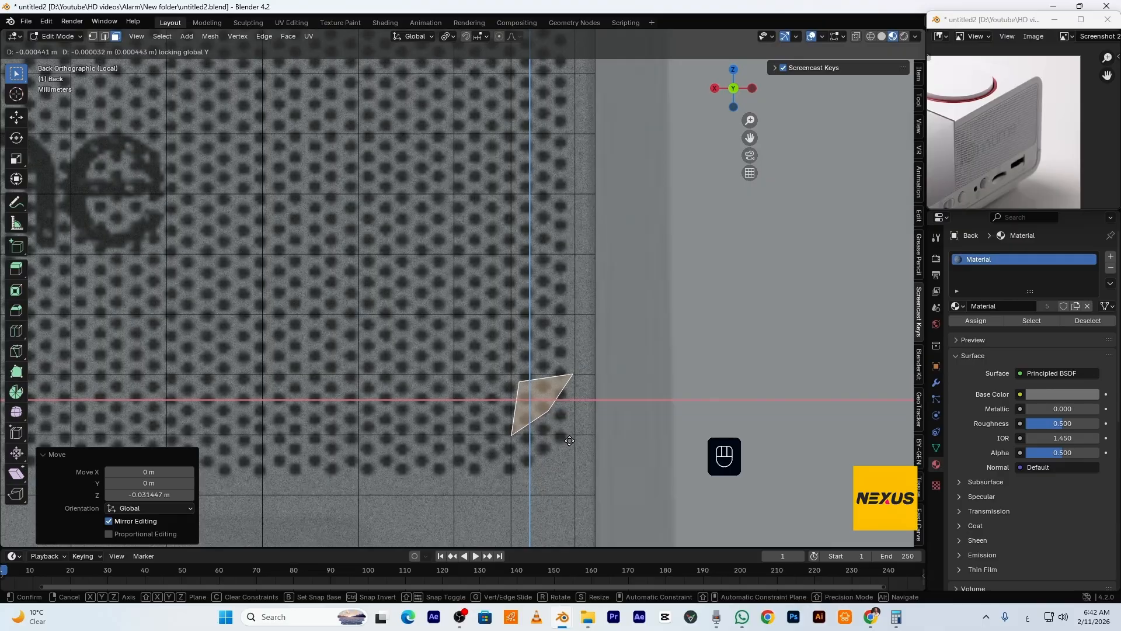
{"action": "left_click", "coordinate": [568, 440]}
{"action": "middle_click_drag", "start_coordinate": [569, 440], "coordinate": [453, 264], "text": "ctrl"}
{"action": "scroll", "coordinate": [593, 369], "scroll_direction": "up", "scroll_amount": 2}
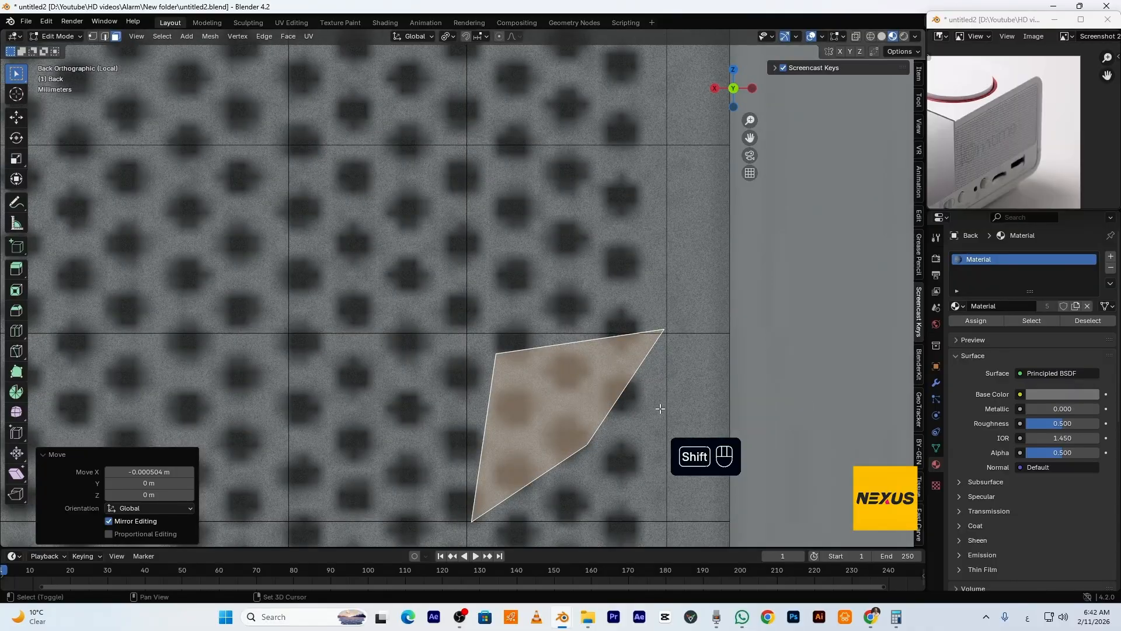
Connect the two panel grid vertices beneath the flipped guide face's ends with a diagonal edge across the quad
{"action": "middle_click_drag", "start_coordinate": [664, 409], "coordinate": [617, 371], "text": "shift"}
{"action": "key", "text": "1"}
{"action": "left_click", "coordinate": [618, 293]}
{"action": "left_click", "coordinate": [406, 482], "text": "shift"}
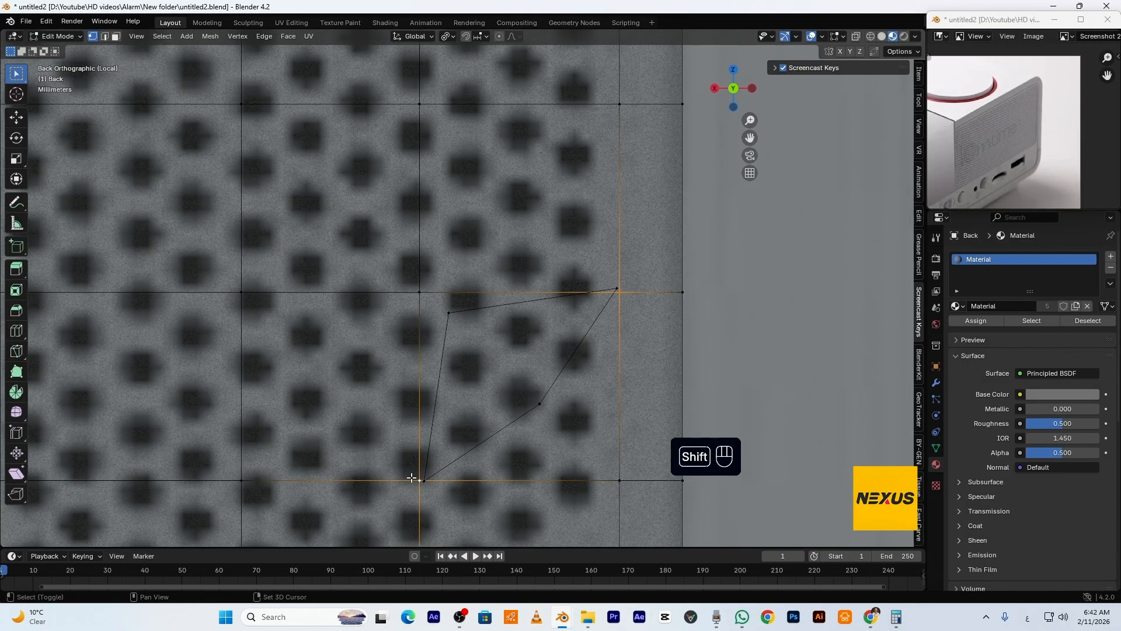
{"action": "key", "text": "j"}
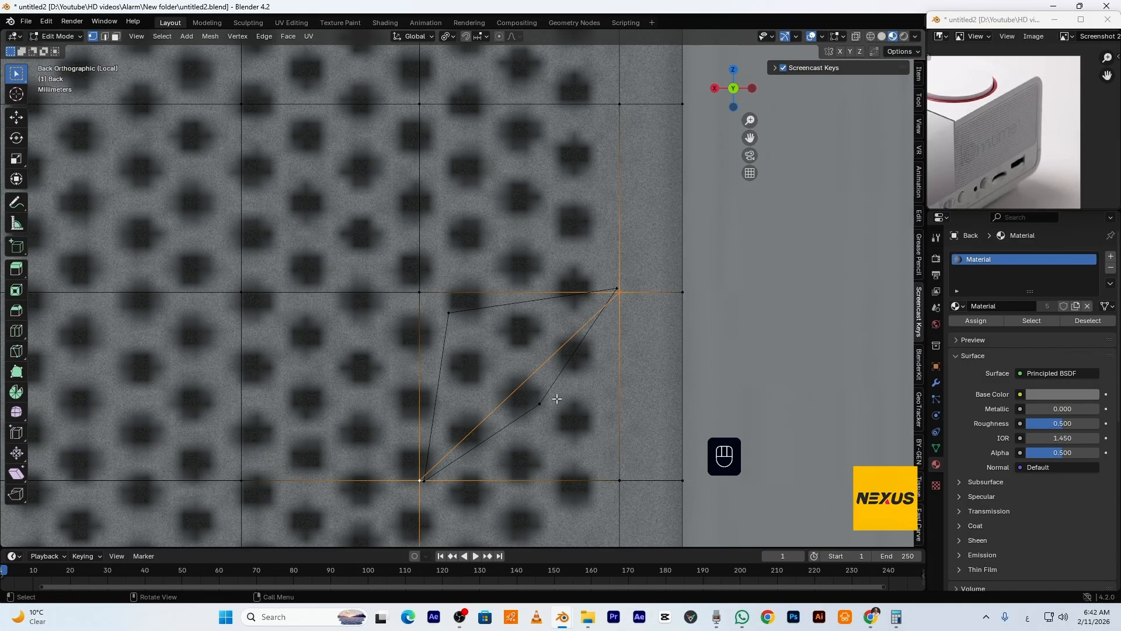
Add one centred cut on the diagonal edge and connect its midpoint vertex to the quad's outer corner vertex
{"action": "key", "text": "ctrl+r"}
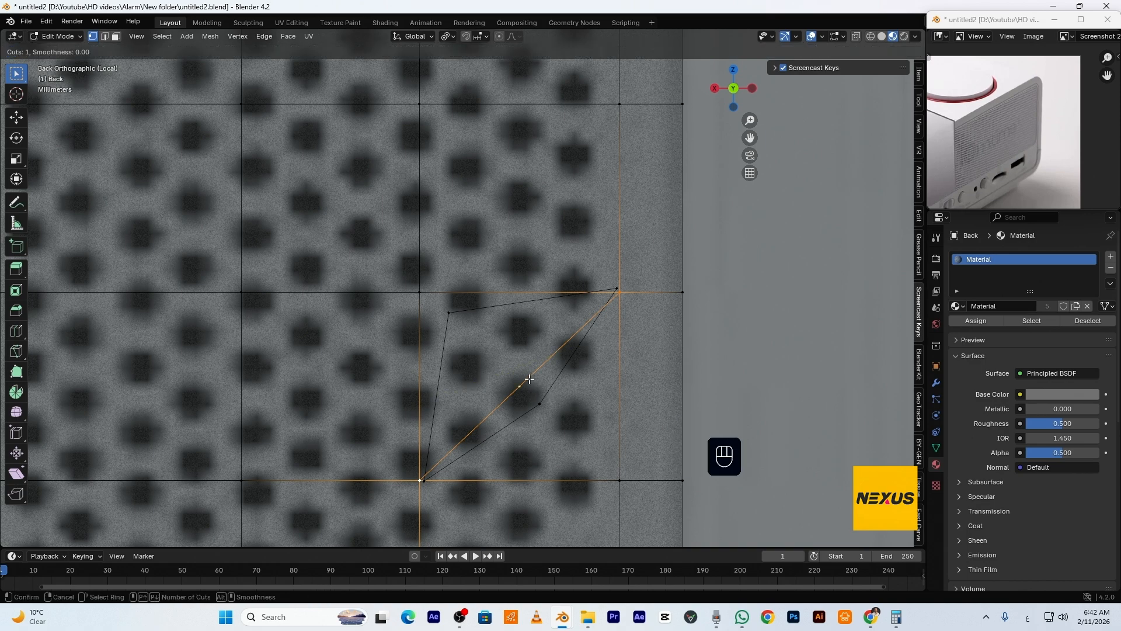
{"action": "left_click", "coordinate": [530, 379]}
{"action": "right_click", "coordinate": [530, 379]}
{"action": "left_click", "coordinate": [524, 383], "text": "alt+shift"}
{"action": "left_click", "coordinate": [619, 526], "text": "alt+shift"}
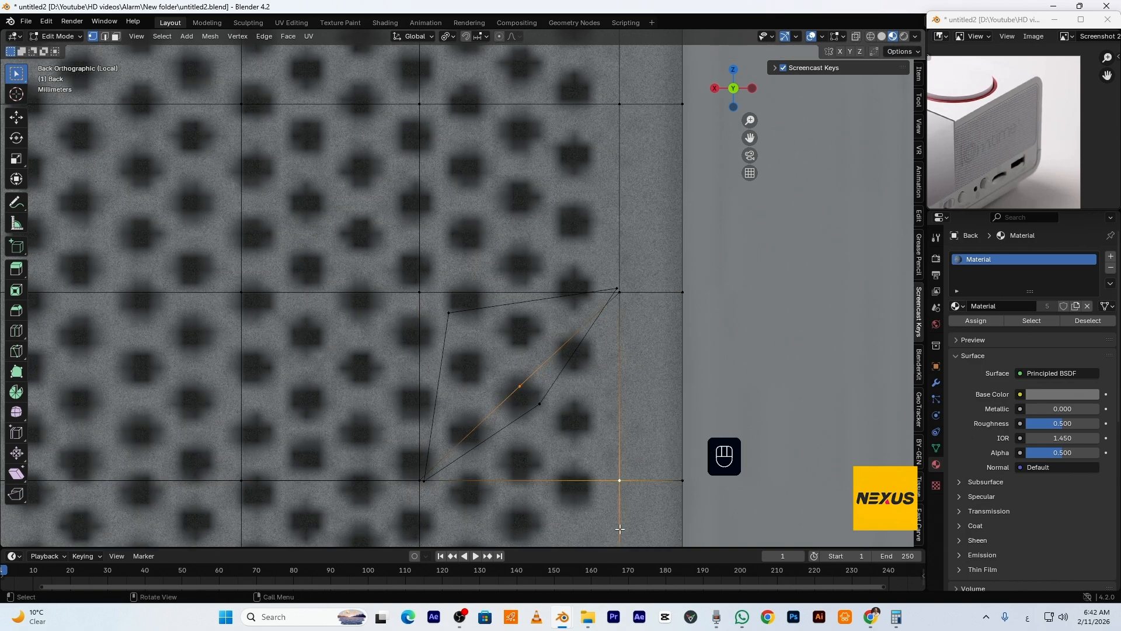
{"action": "key", "text": "g"}
{"action": "key", "text": "g"}
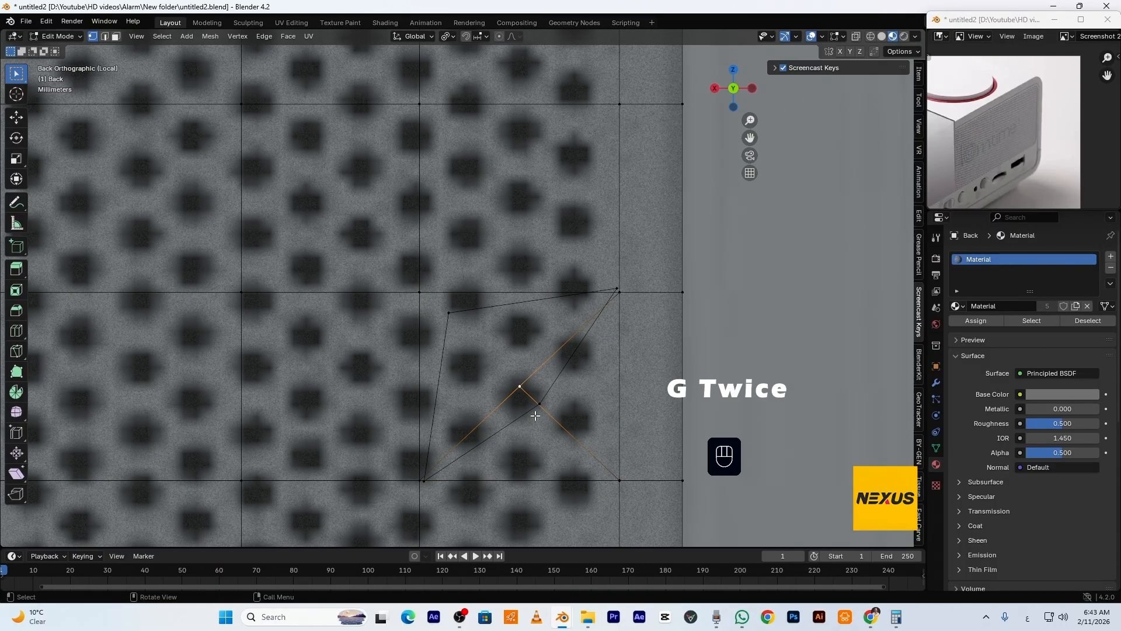
Slide the diagonal's midpoint vertex outward by a factor of about 0.191 to match the guide face's middle vertex
{"action": "key", "text": "g"}
{"action": "key", "text": "g"}
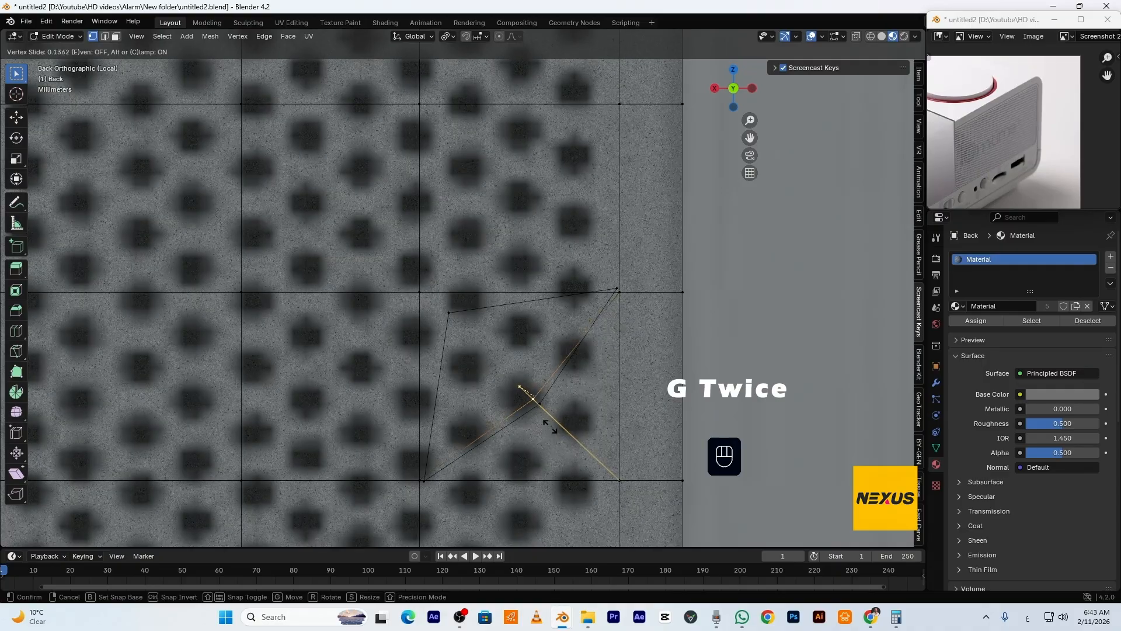
{"action": "left_click", "coordinate": [556, 431]}
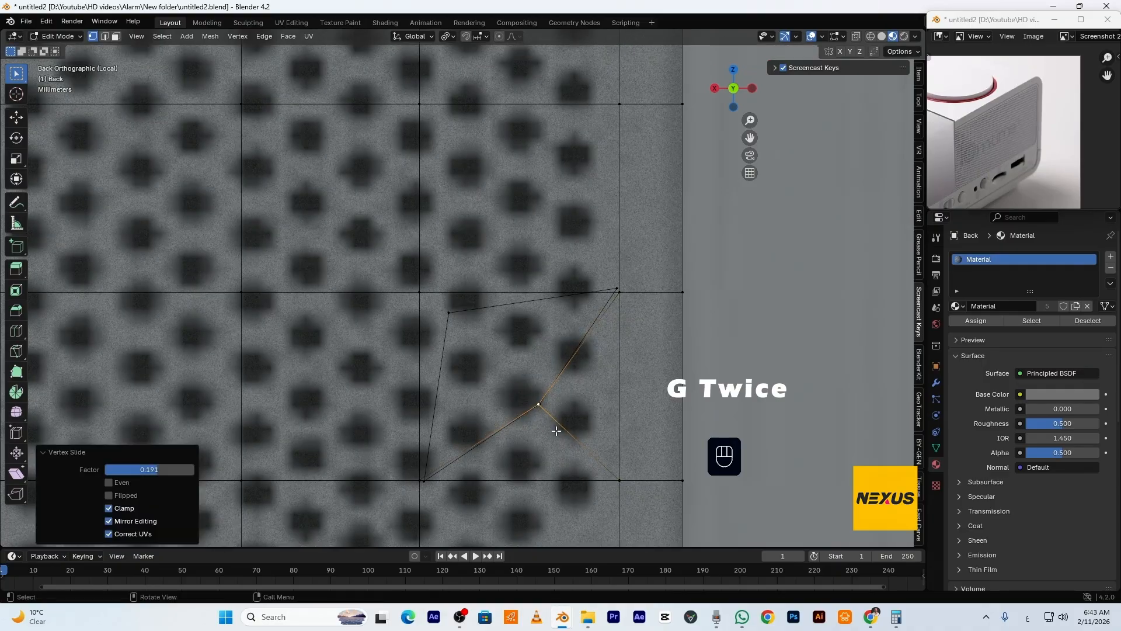
Select the linked geometry of the flipped guide face and delete it
{"action": "left_click", "coordinate": [455, 315]}
{"action": "key", "text": "l"}
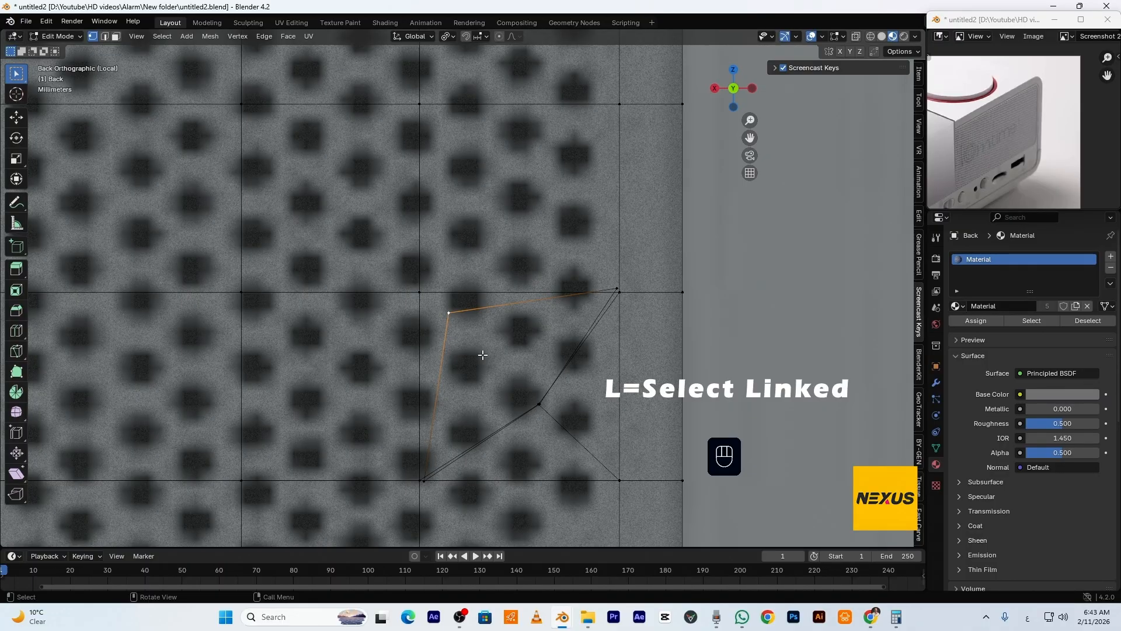
{"action": "key", "text": "l"}
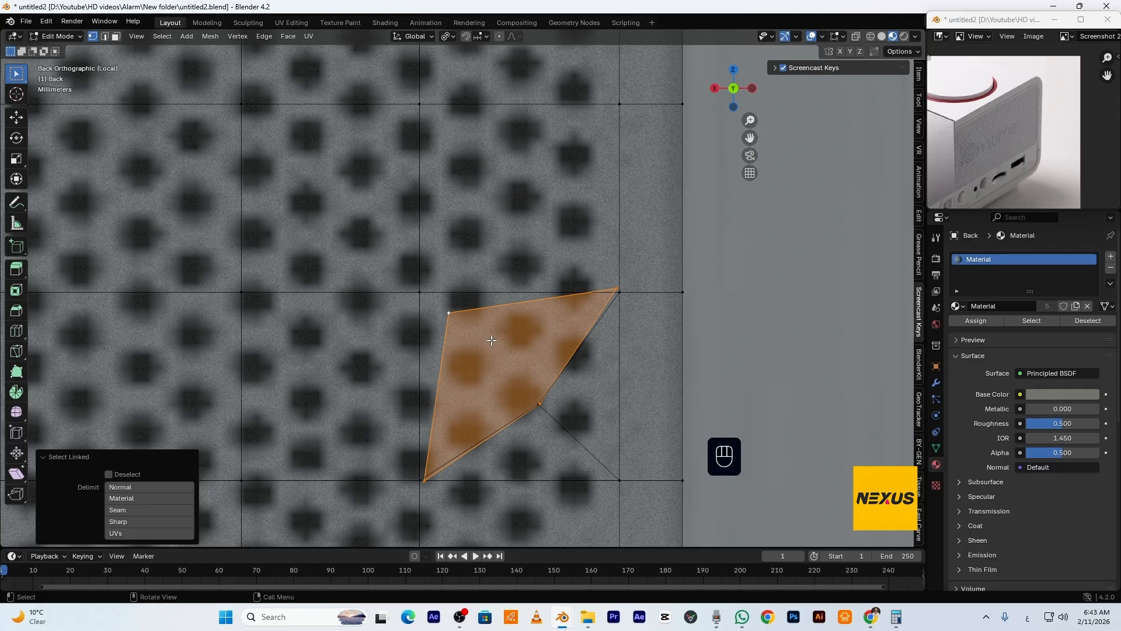
{"action": "key", "text": "x"}
{"action": "left_click", "coordinate": [492, 340]}
{"action": "scroll", "coordinate": [577, 382], "scroll_direction": "down", "scroll_amount": 4}
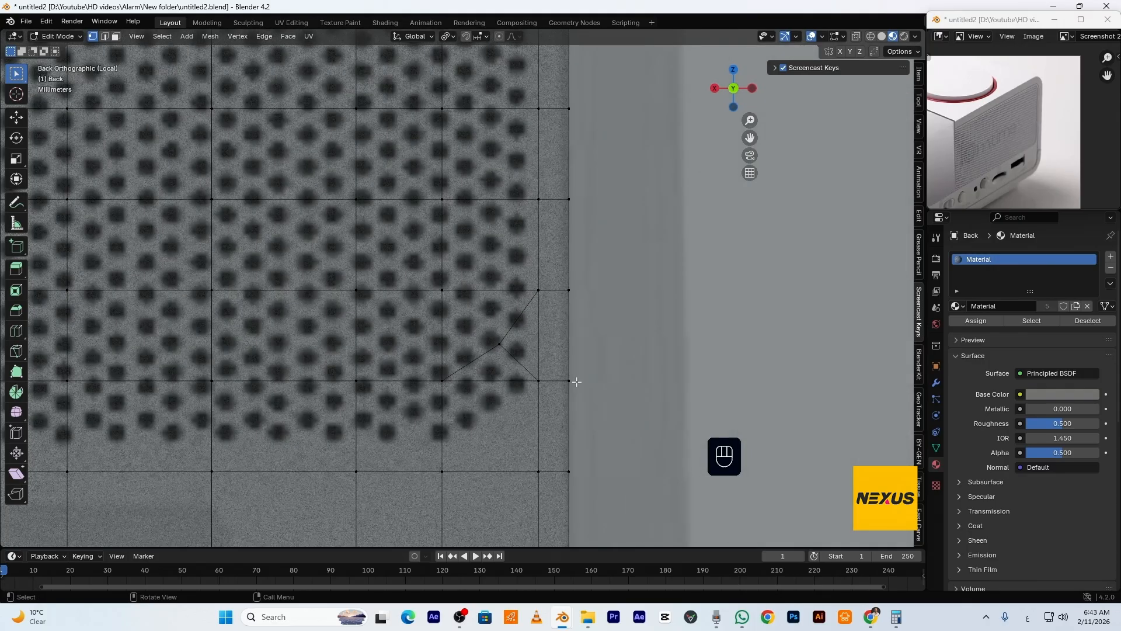
Turn on X-ray and delete all of the back panel's faces on the +X side of its centre line
{"action": "scroll", "coordinate": [577, 381], "scroll_direction": "down", "scroll_amount": 5}
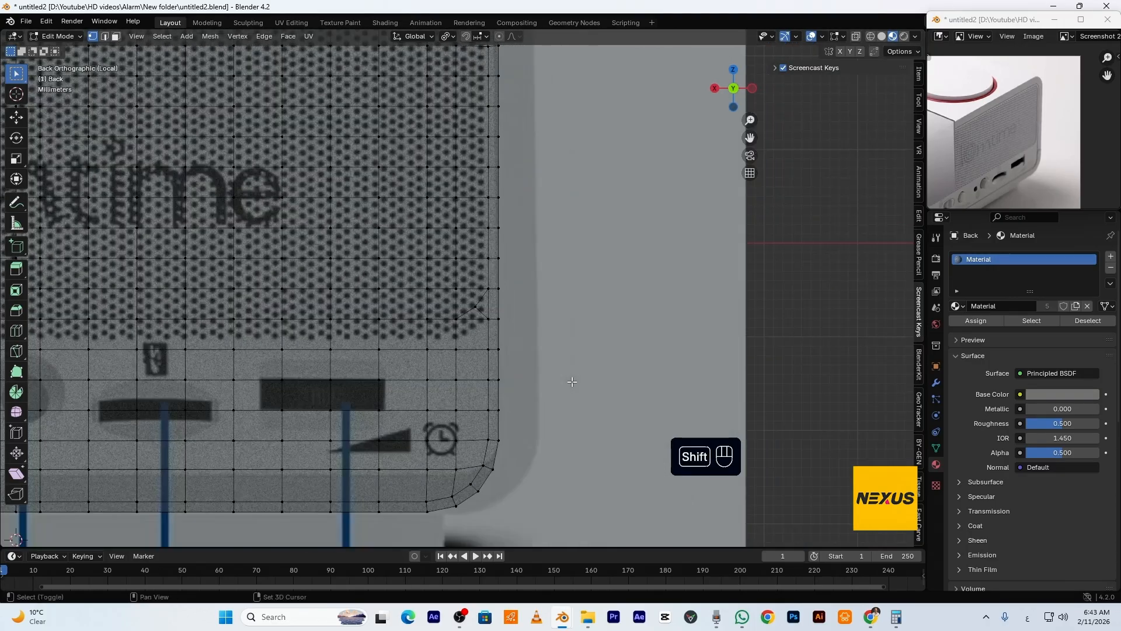
{"action": "middle_click_drag", "start_coordinate": [583, 383], "coordinate": [746, 383], "text": "shift"}
{"action": "scroll", "coordinate": [738, 386], "scroll_direction": "down", "scroll_amount": 4}
{"action": "middle_click_drag", "start_coordinate": [632, 390], "coordinate": [762, 404], "text": "shift"}
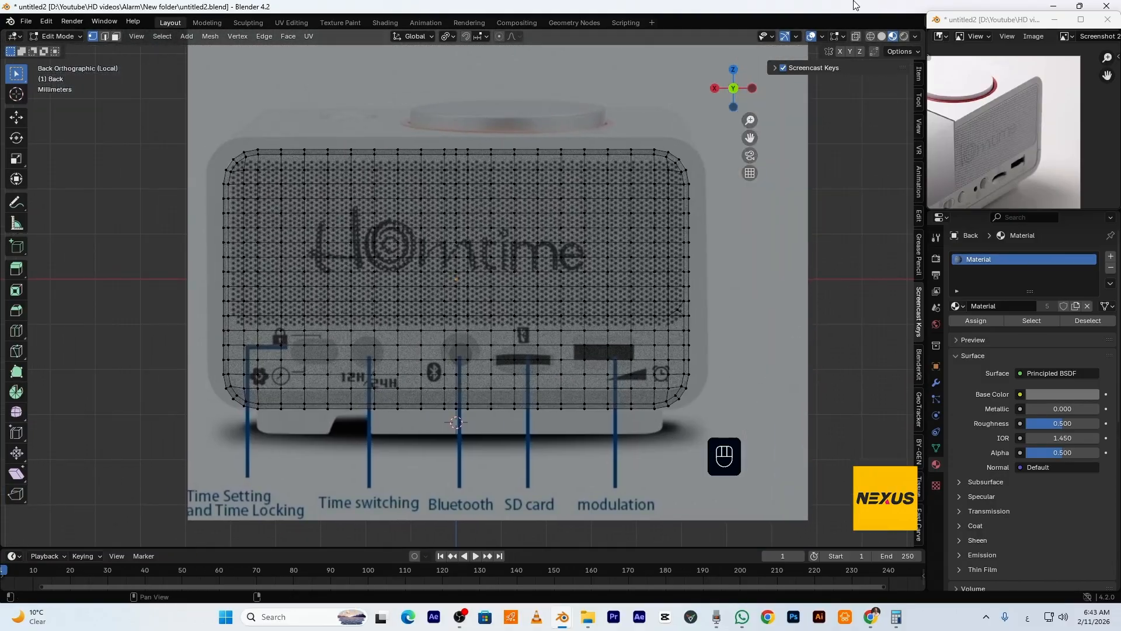
{"action": "left_click", "coordinate": [855, 36]}
{"action": "key", "text": "3"}
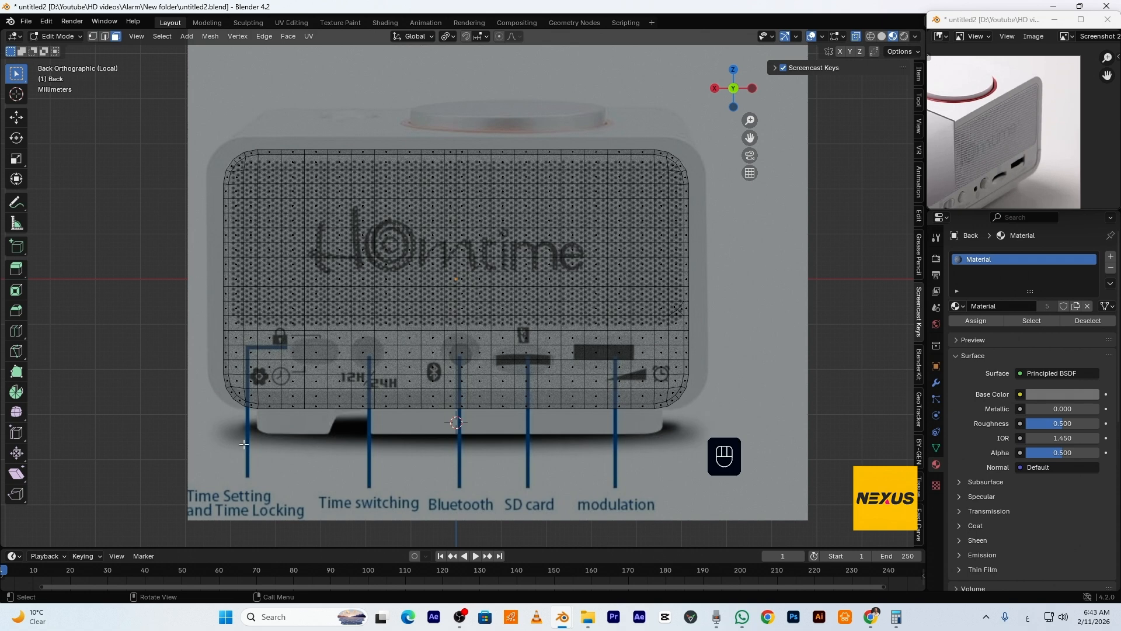
{"action": "left_click_drag", "start_coordinate": [192, 453], "coordinate": [459, 88]}
{"action": "key", "text": "Delete"}
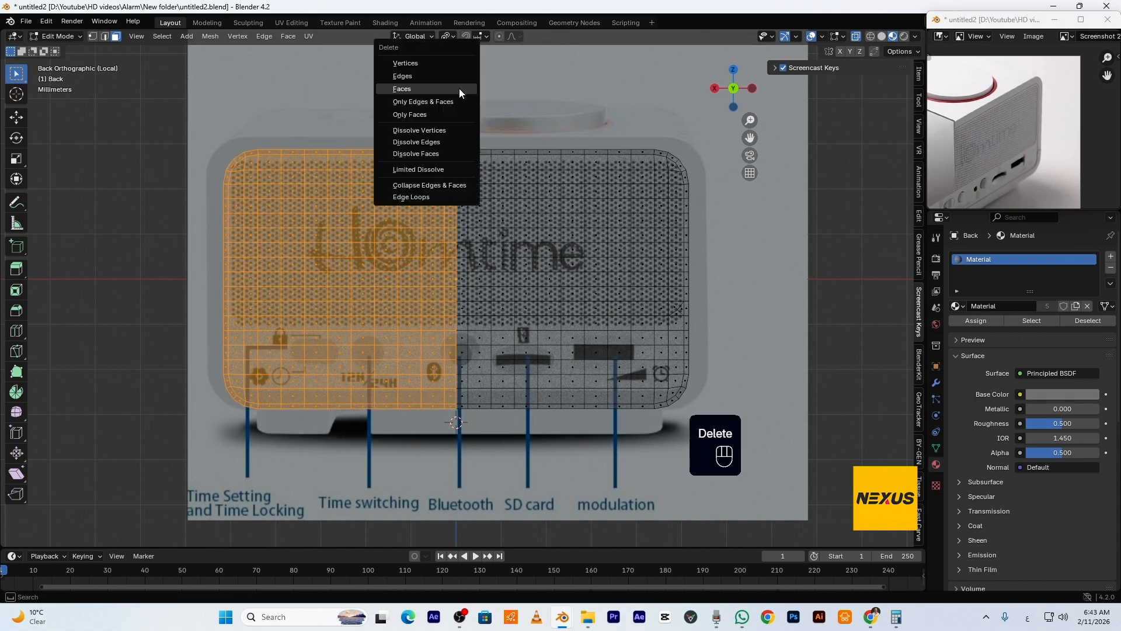
{"action": "left_click", "coordinate": [459, 89]}
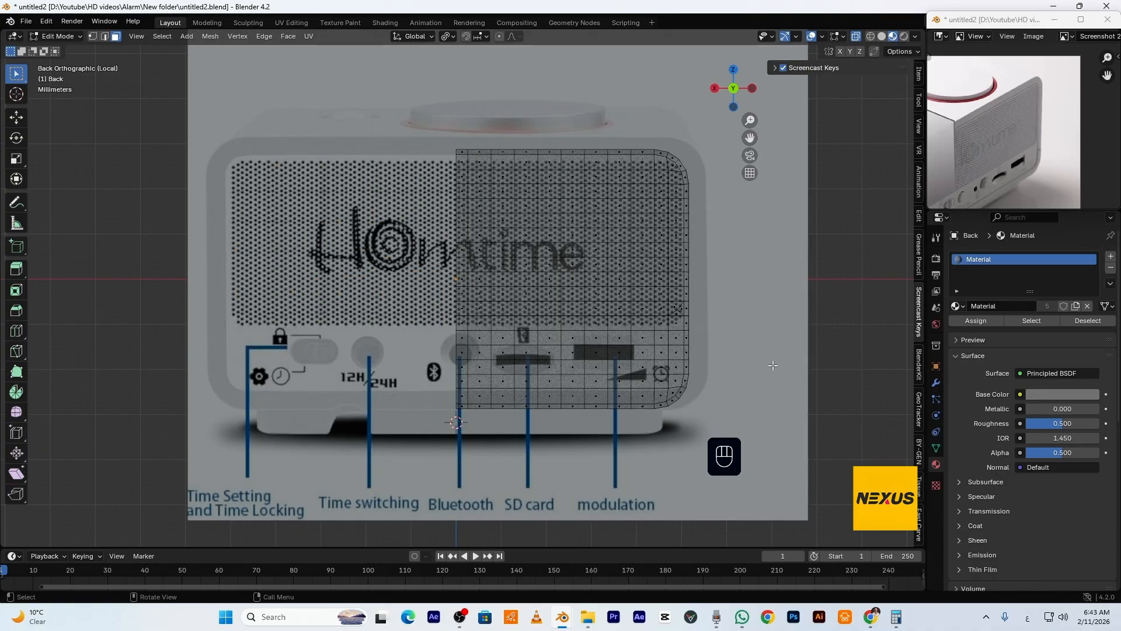
Add a Mirror modifier on the X axis to the back panel half in Object Mode and apply it
{"action": "key", "text": "Tab"}
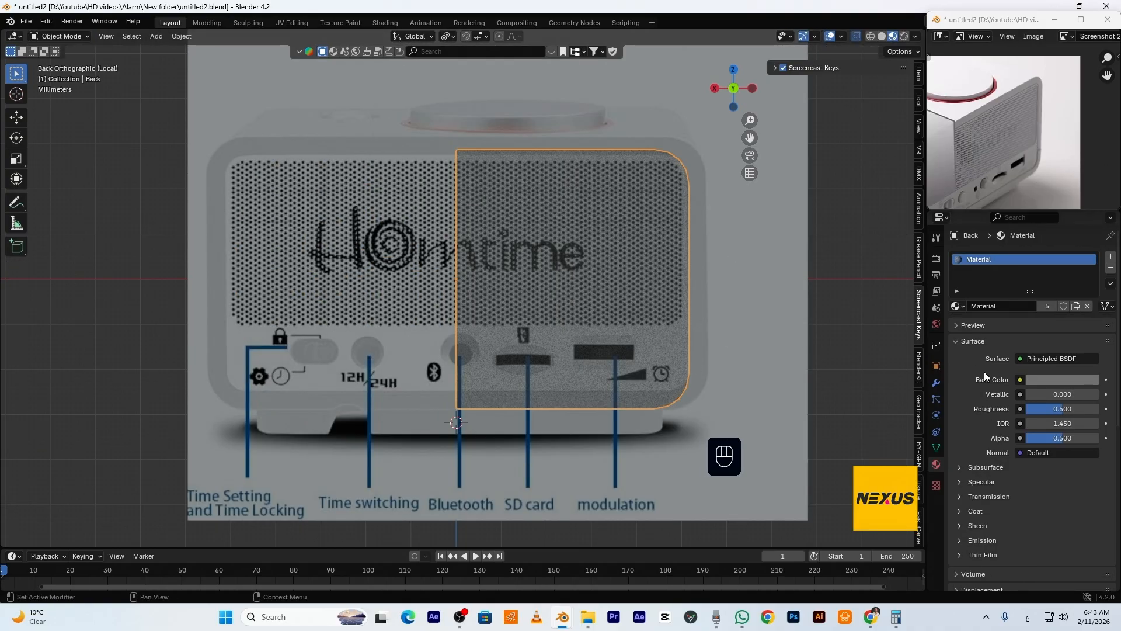
{"action": "left_click", "coordinate": [936, 383]}
{"action": "left_click", "coordinate": [1001, 257]}
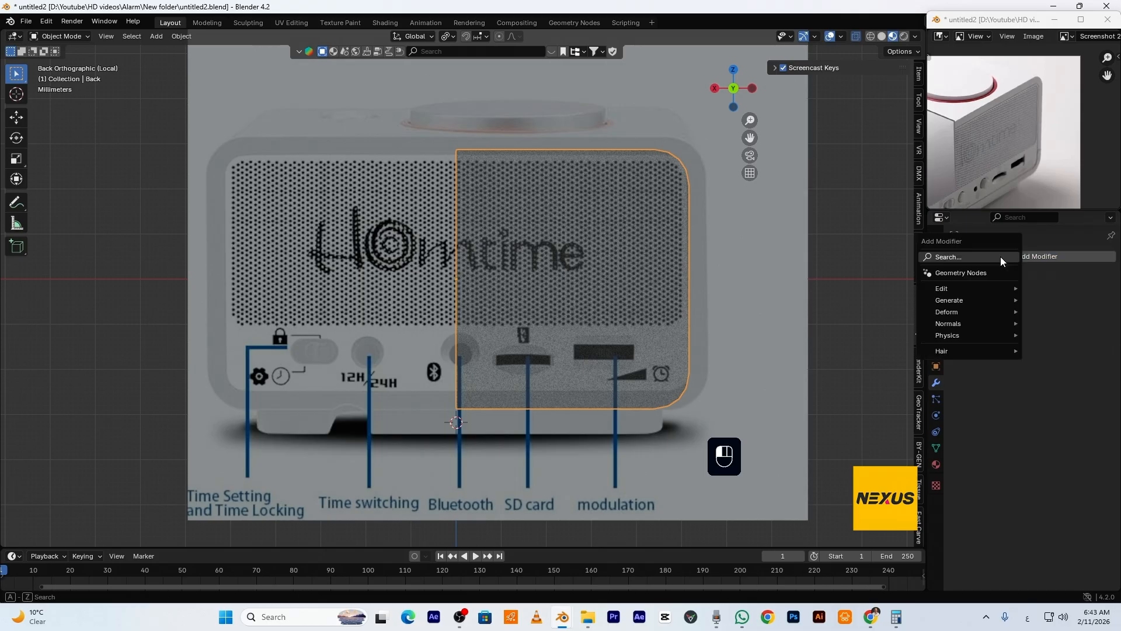
{"action": "left_click", "coordinate": [965, 255]}
{"action": "left_click", "coordinate": [1028, 286]}
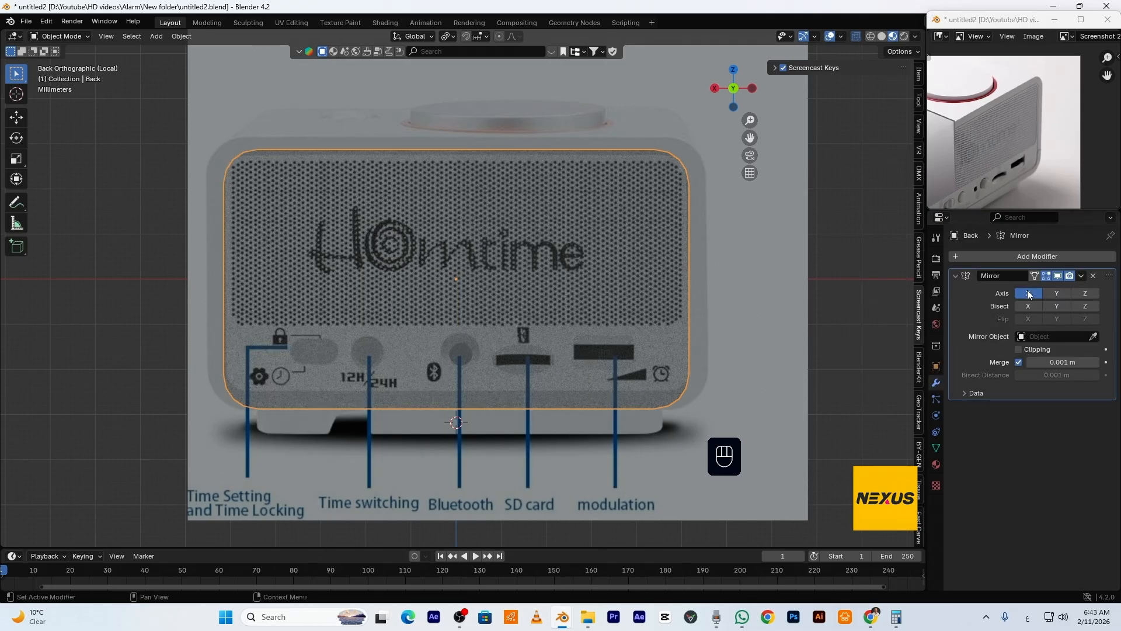
{"action": "left_click", "coordinate": [1082, 275]}
{"action": "left_click", "coordinate": [1067, 294]}
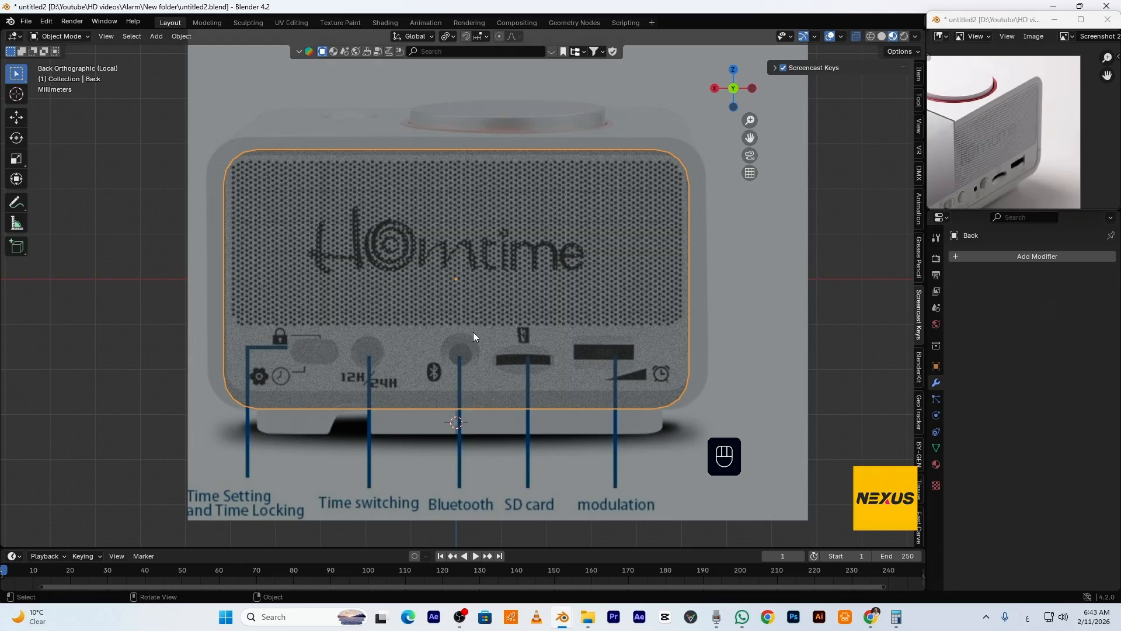
Select the rounded grille region inside the panel's border, from the upper corner face diagonally to the lower one, including both lower corner faces
{"action": "key", "text": "Tab"}
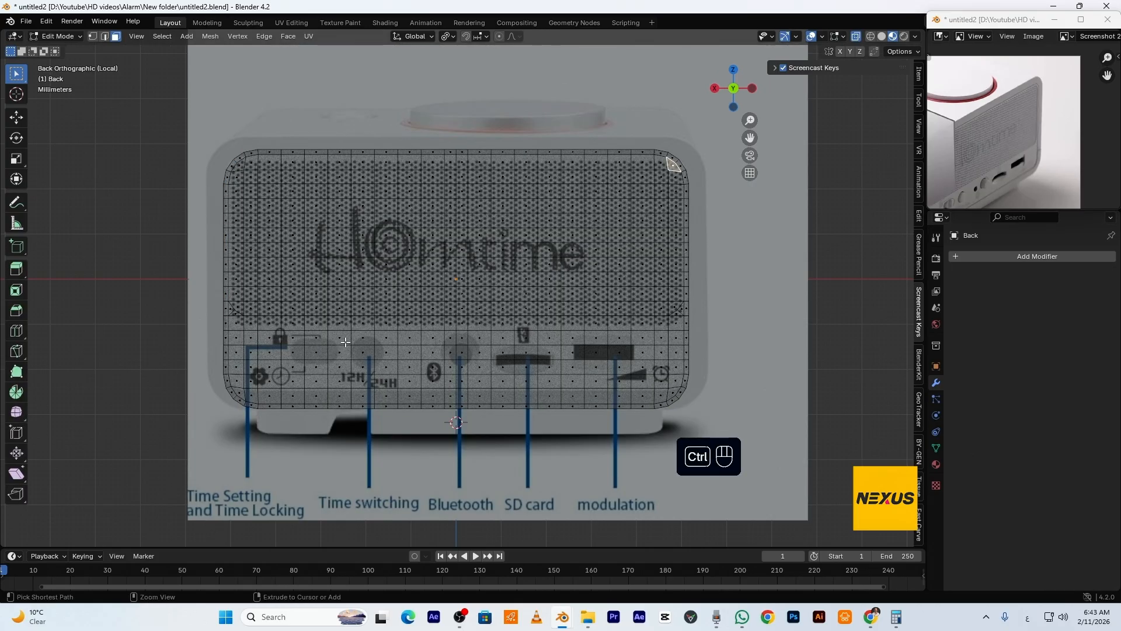
{"action": "left_click", "coordinate": [237, 309], "text": "ctrl+shift"}
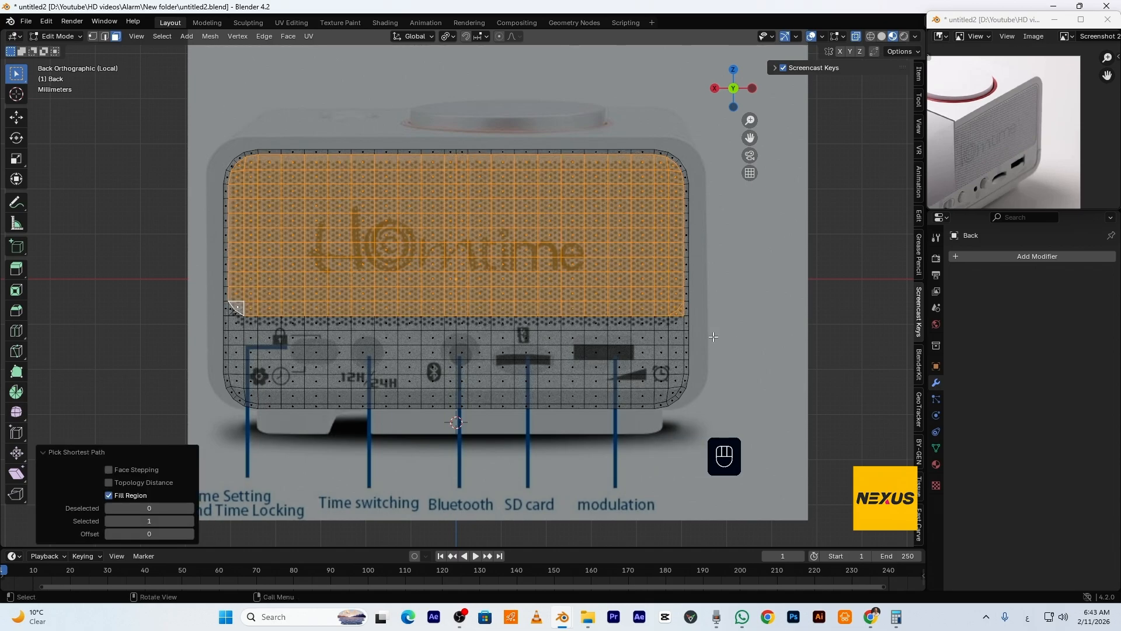
{"action": "left_click", "coordinate": [680, 310], "text": "shift"}
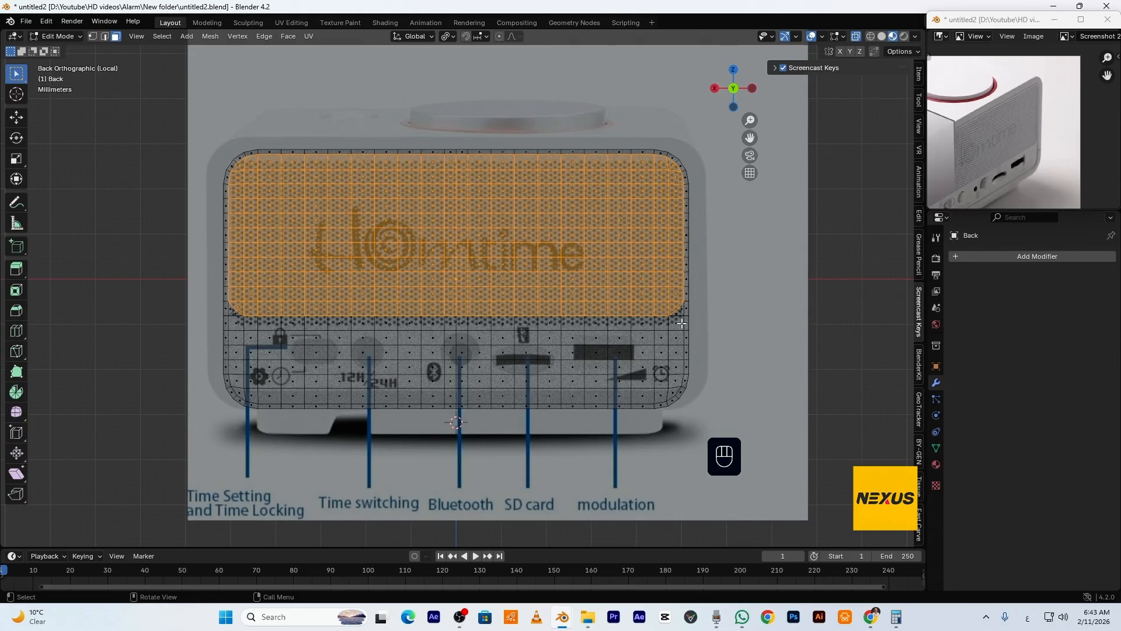
Inset the selected grille faces by about 0.0004 m
{"action": "key", "text": "i"}
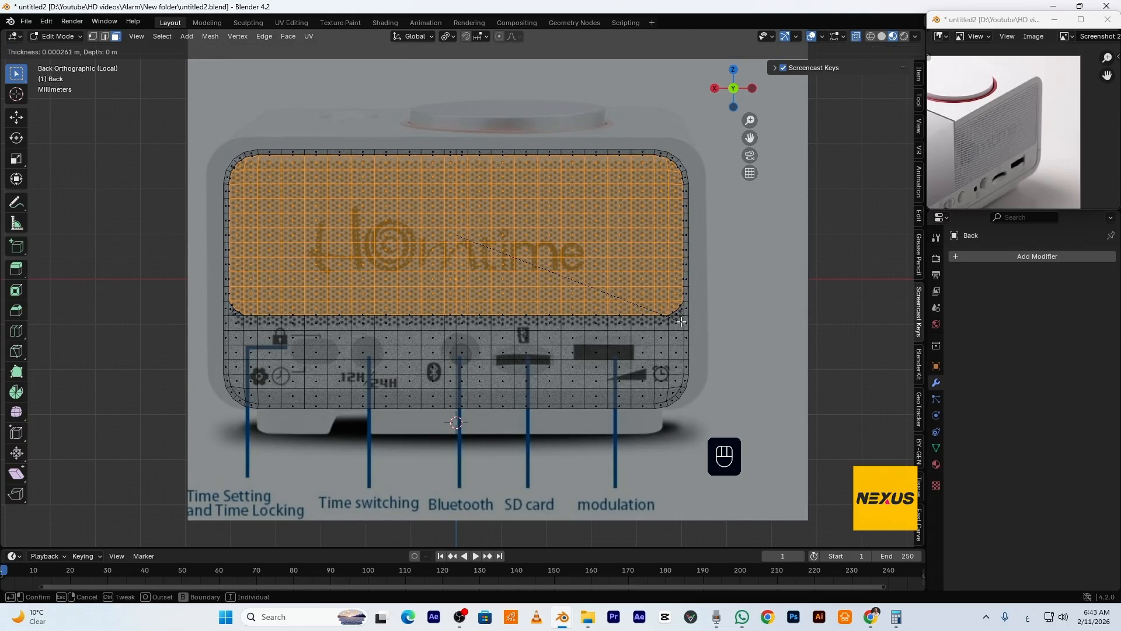
{"action": "left_click", "coordinate": [681, 321]}
{"action": "middle_click_drag", "start_coordinate": [669, 337], "coordinate": [705, 349]}
Switch the viewport to Solid shading, turn off X-ray and view the panel at an angle
{"action": "left_click", "coordinate": [882, 36]}
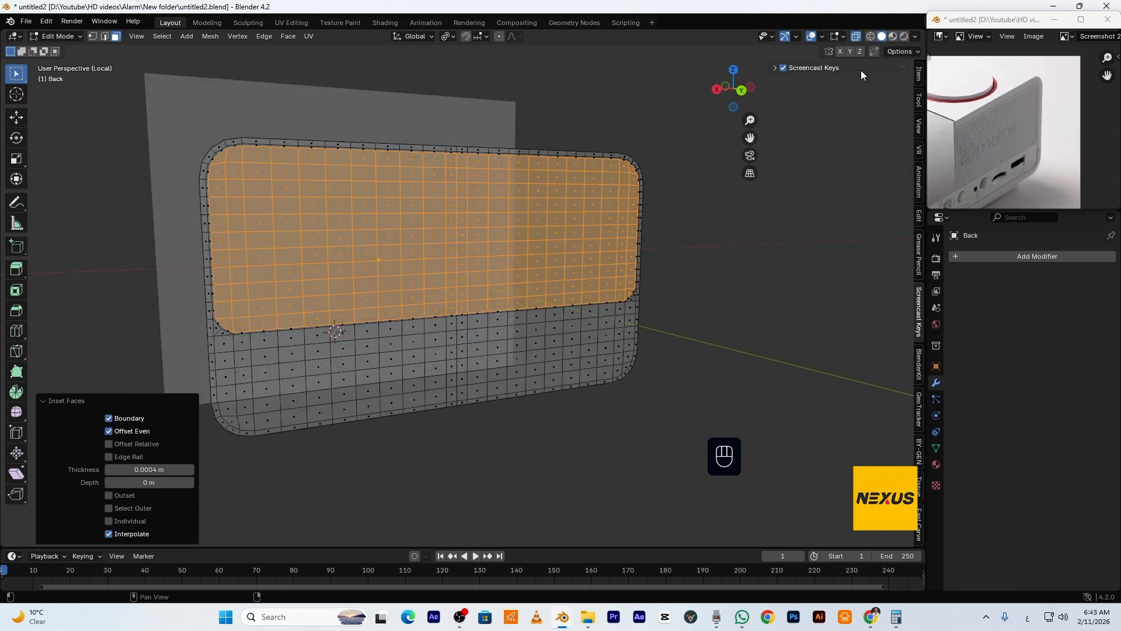
{"action": "scroll", "coordinate": [699, 274], "scroll_direction": "up", "scroll_amount": 1}
{"action": "left_click", "coordinate": [856, 39]}
{"action": "middle_click_drag", "start_coordinate": [670, 245], "coordinate": [684, 257]}
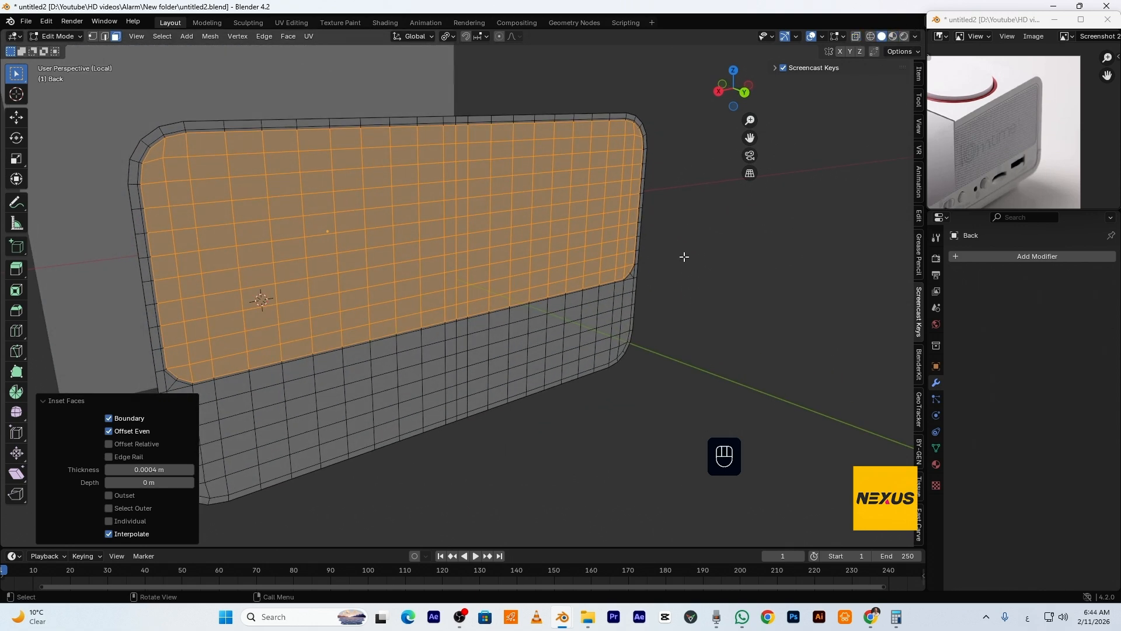
Undo the inset of the grille faces
{"action": "key", "text": "r"}
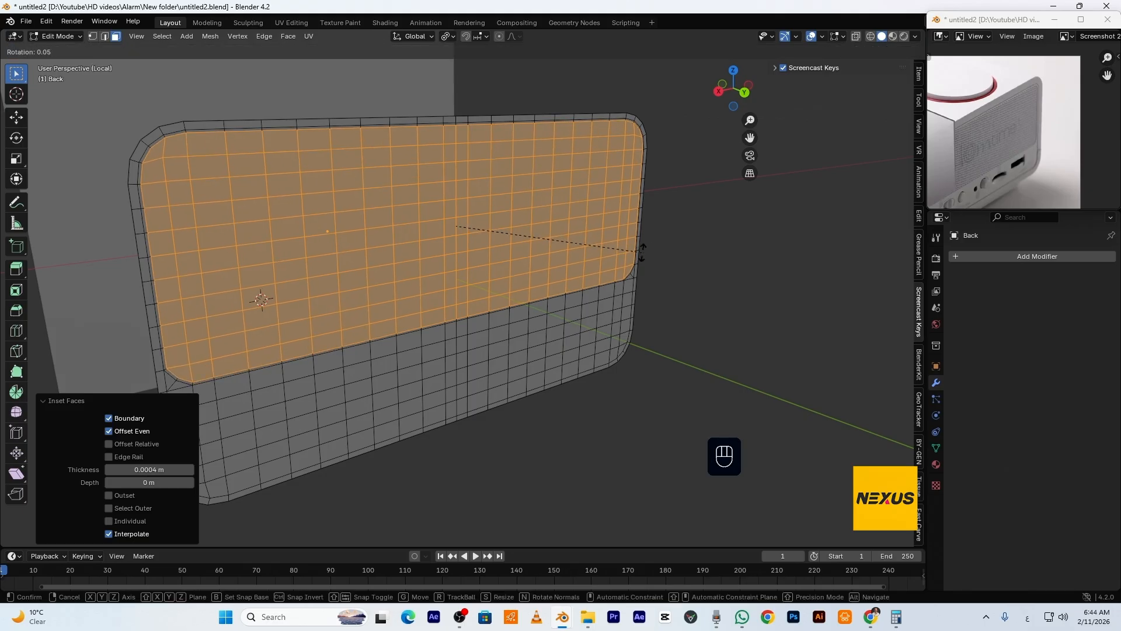
{"action": "key", "text": "Escape"}
{"action": "scroll", "coordinate": [653, 267], "scroll_direction": "up", "scroll_amount": 3}
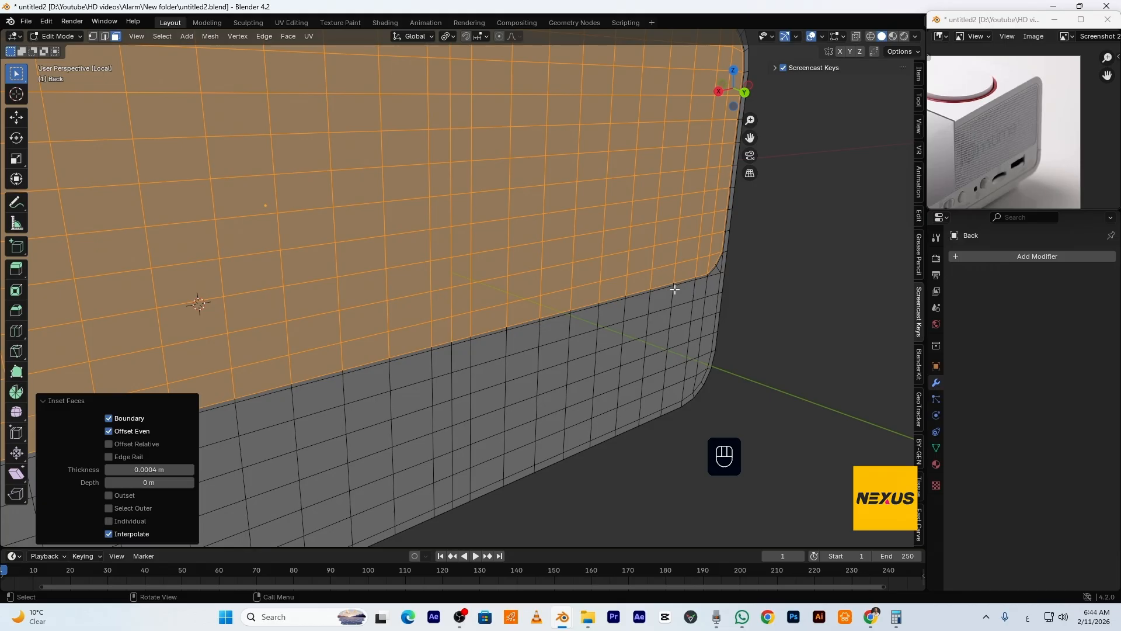
{"action": "key", "text": "ctrl+z"}
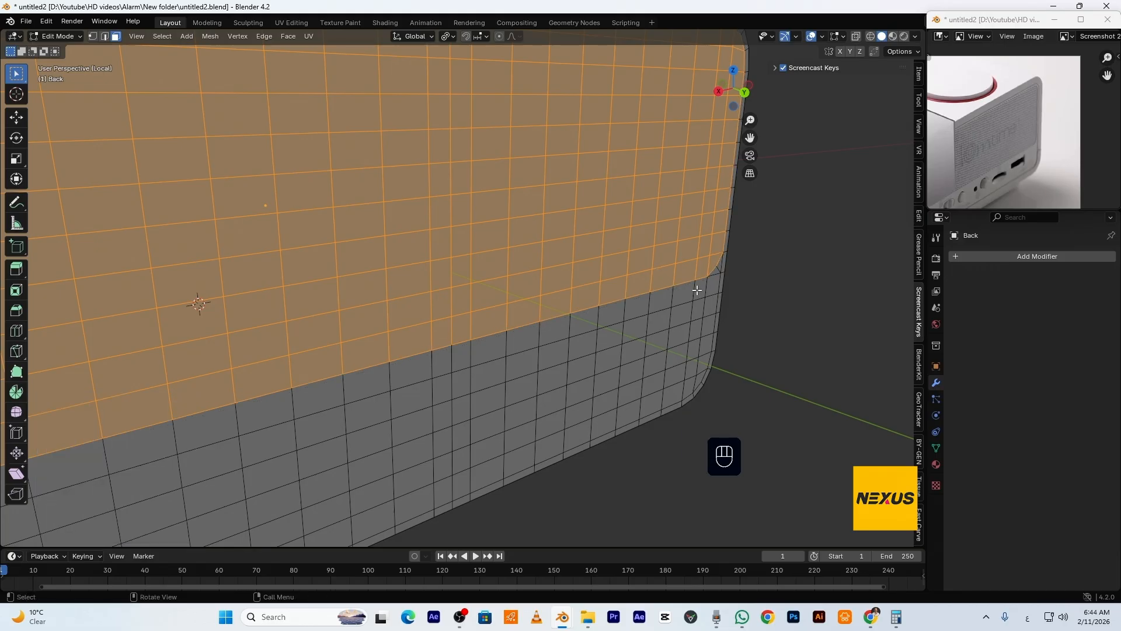
Inset the selected grille faces by about 0.0005 m and extrude them inward by about 0.0003 m
{"action": "key", "text": "i"}
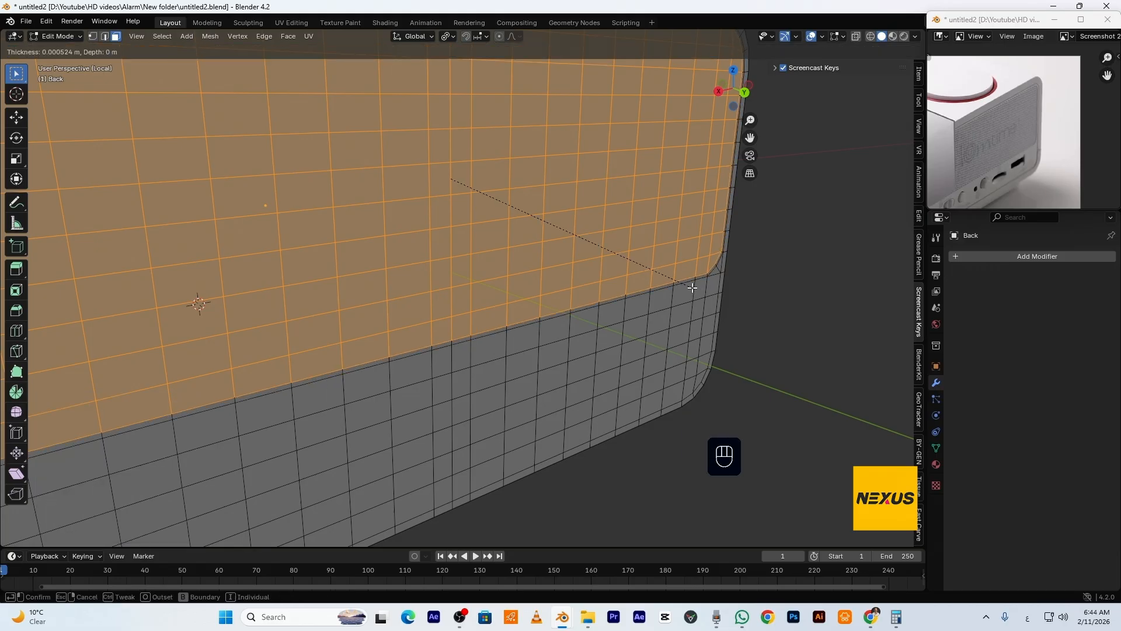
{"action": "left_click", "coordinate": [693, 288]}
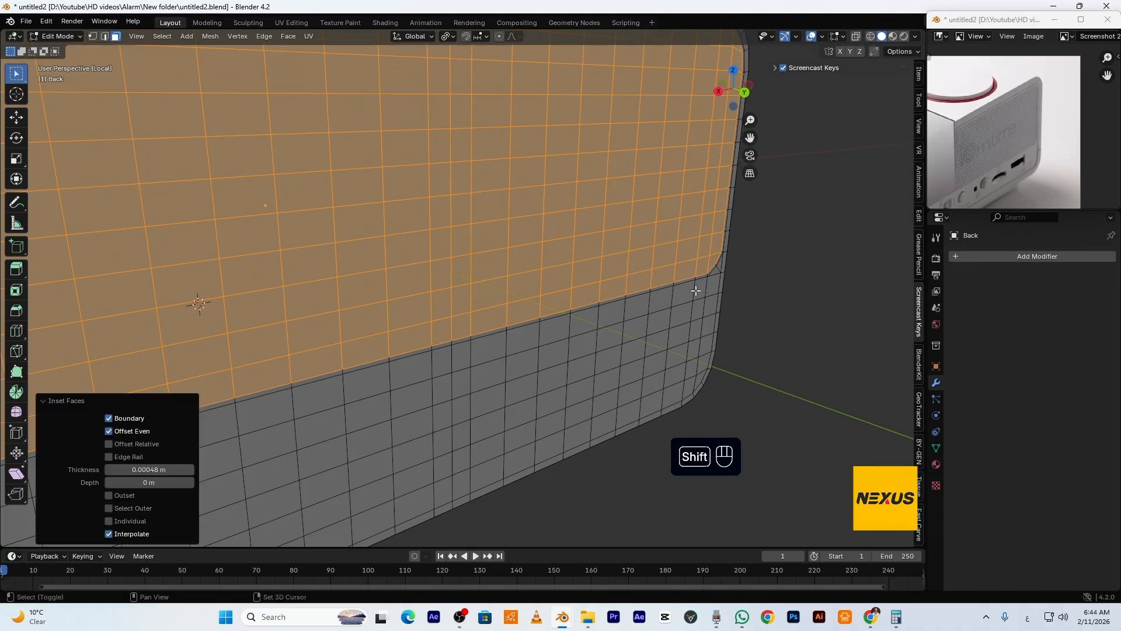
{"action": "key", "text": "e"}
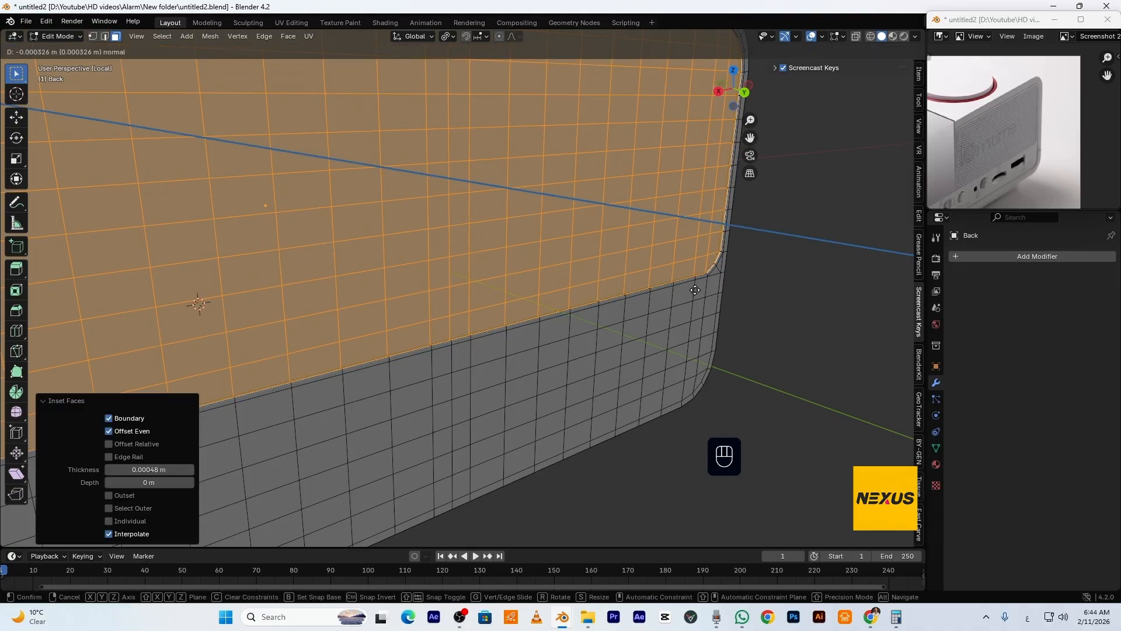
{"action": "left_click", "coordinate": [695, 291]}
Add a loop cut around the narrow side wall of the grille recess and bevel it by about 0.00008 m
{"action": "middle_click_drag", "start_coordinate": [749, 275], "coordinate": [628, 298], "text": "shift"}
{"action": "scroll", "coordinate": [628, 298], "scroll_direction": "up", "scroll_amount": 3}
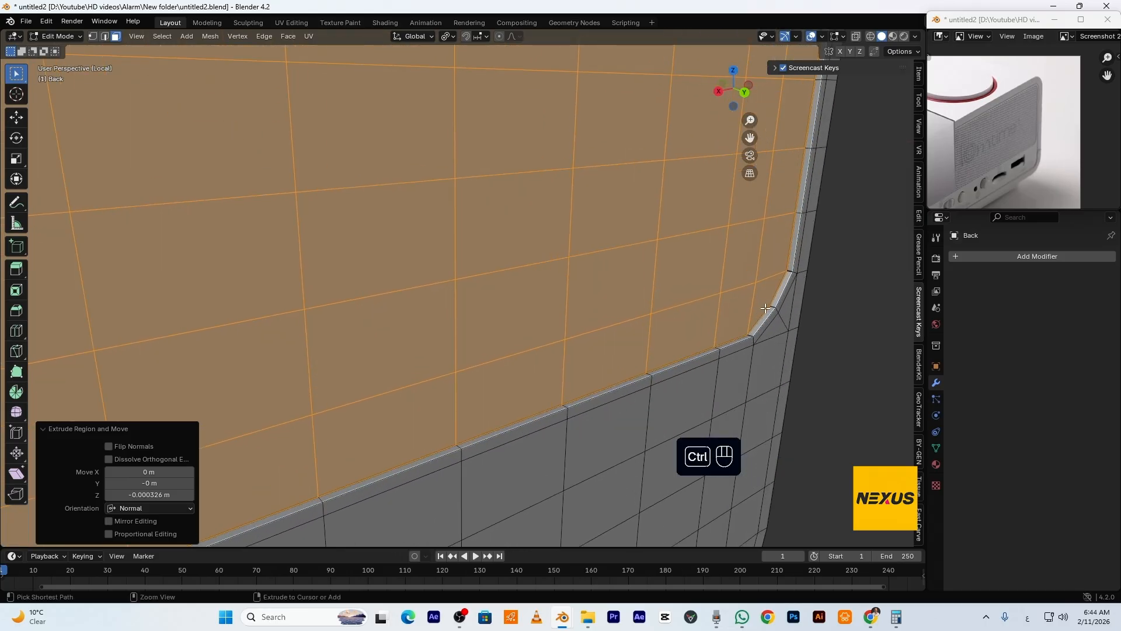
{"action": "key", "text": "ctrl+b"}
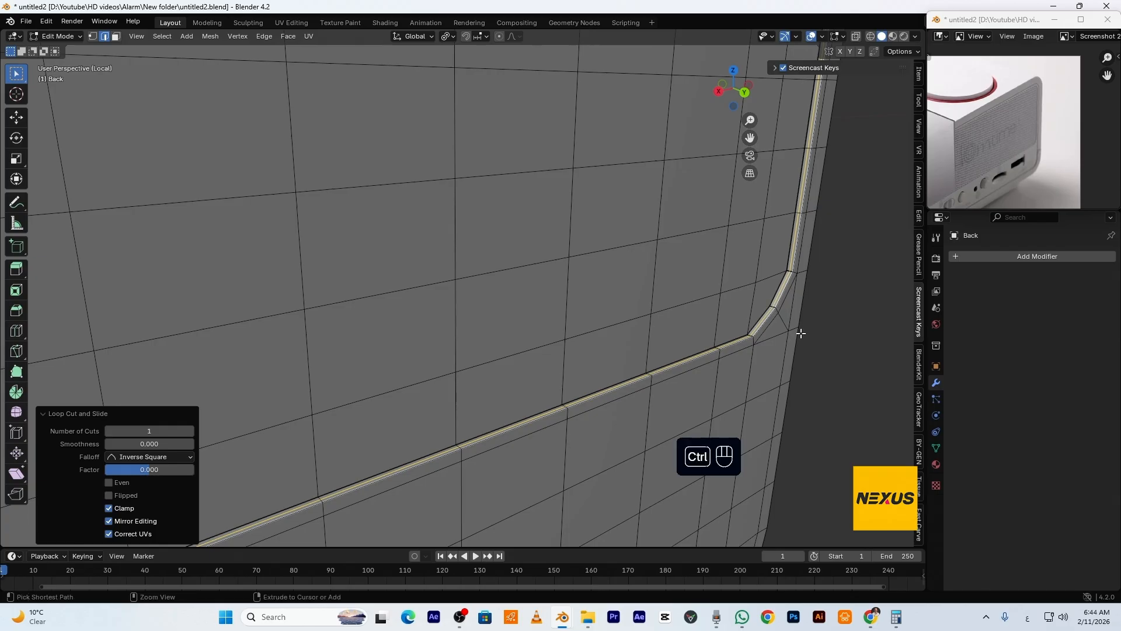
{"action": "key", "text": "ctrl+b"}
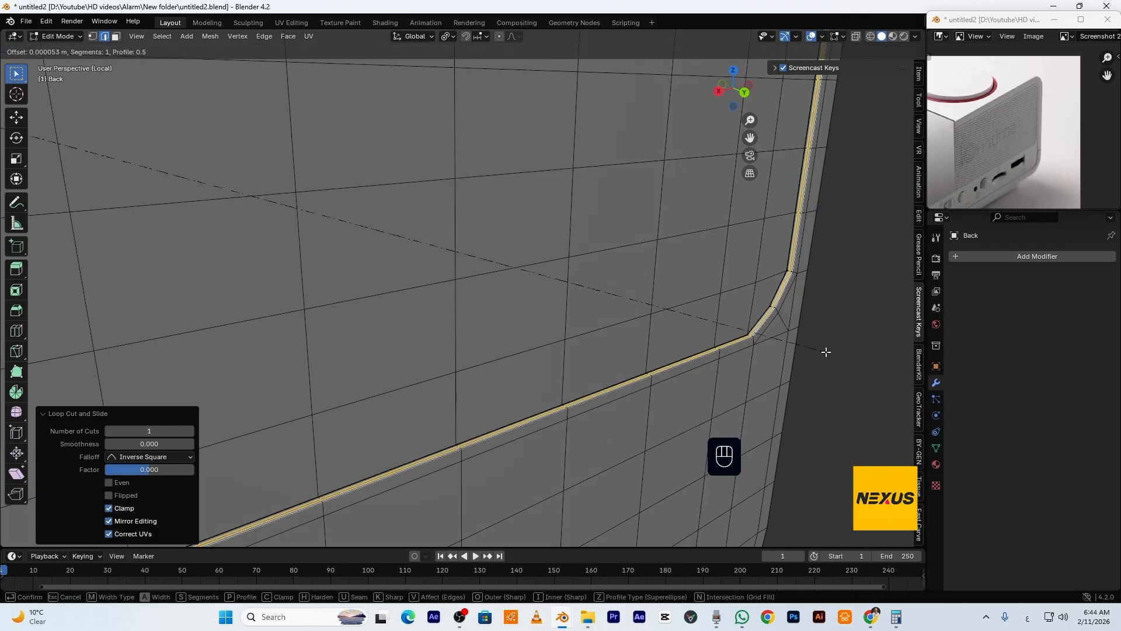
{"action": "left_click", "coordinate": [839, 359]}
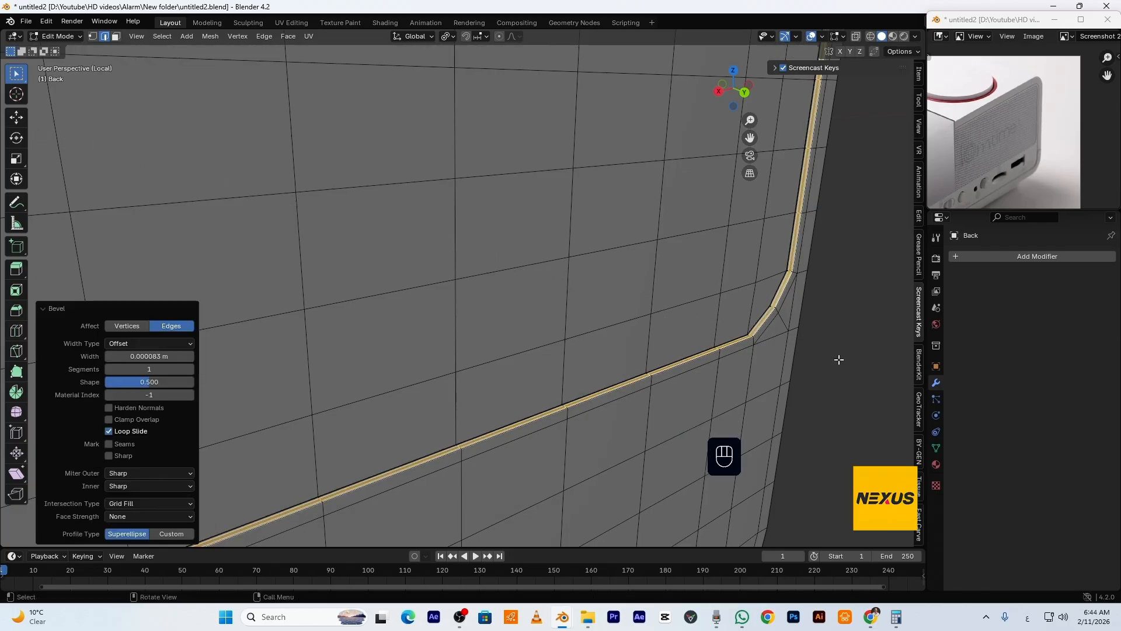
Add one loop cut around the thin inset border surrounding the grille recess
{"action": "key", "text": "ctrl"}
{"action": "key", "text": "ctrl+r"}
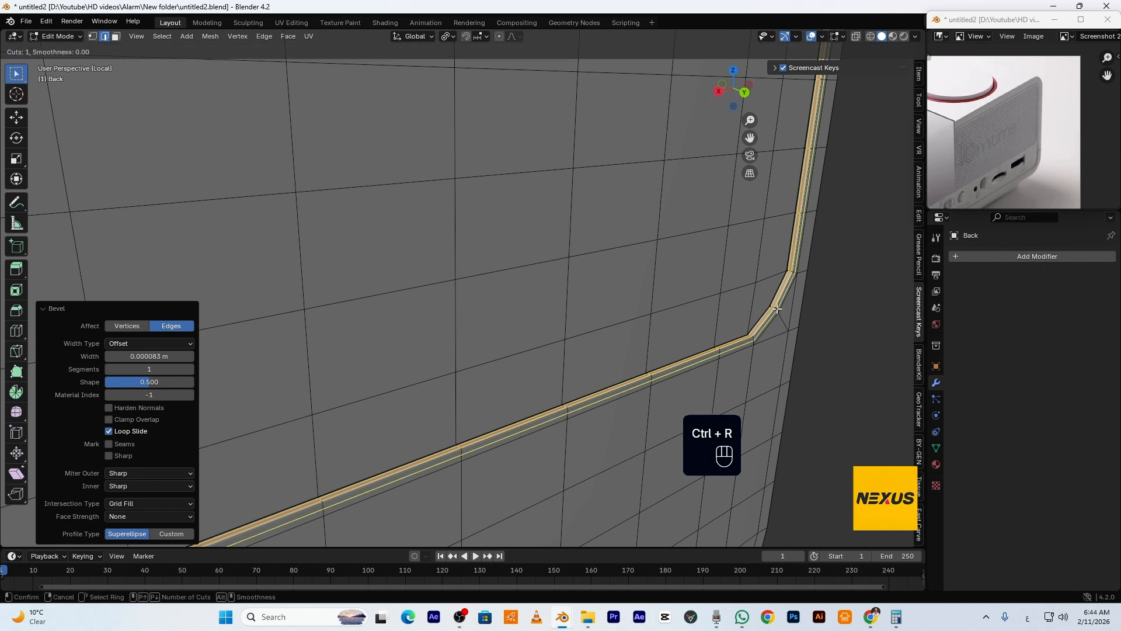
{"action": "left_click", "coordinate": [775, 306]}
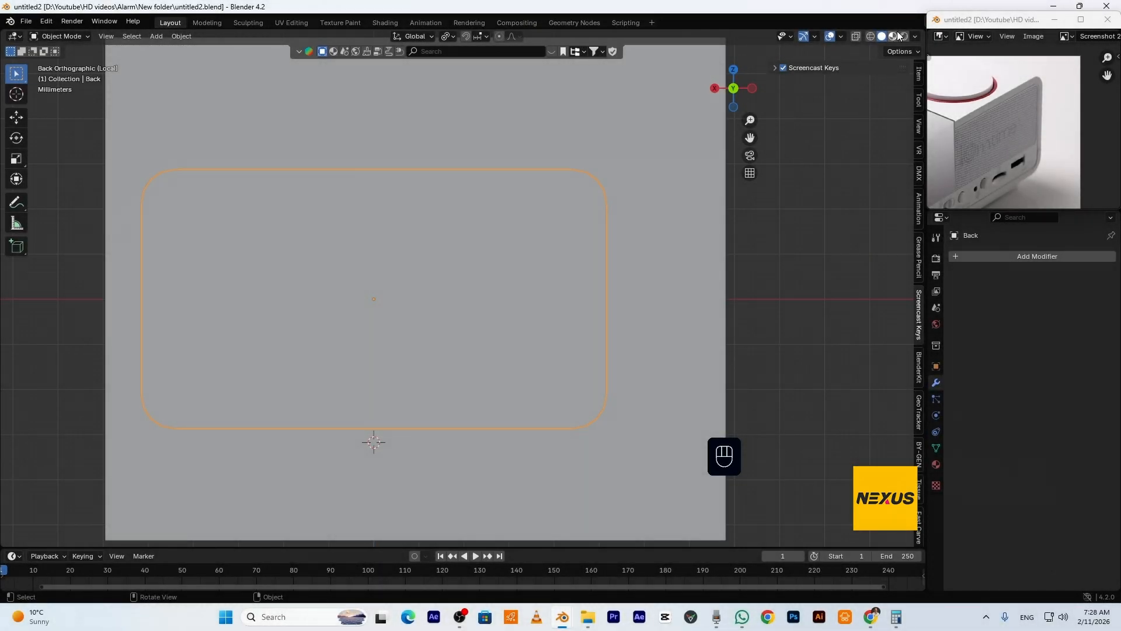
Show the reference through Material Preview and add two horizontal loop cuts to the back panel, at the oval switch's upper and lower edges
{"action": "left_click", "coordinate": [895, 36]}
{"action": "key", "text": "Tab"}
{"action": "middle_click_drag", "start_coordinate": [490, 342], "coordinate": [701, 252], "text": "shift"}
{"action": "scroll", "coordinate": [700, 252], "scroll_direction": "up", "scroll_amount": 4}
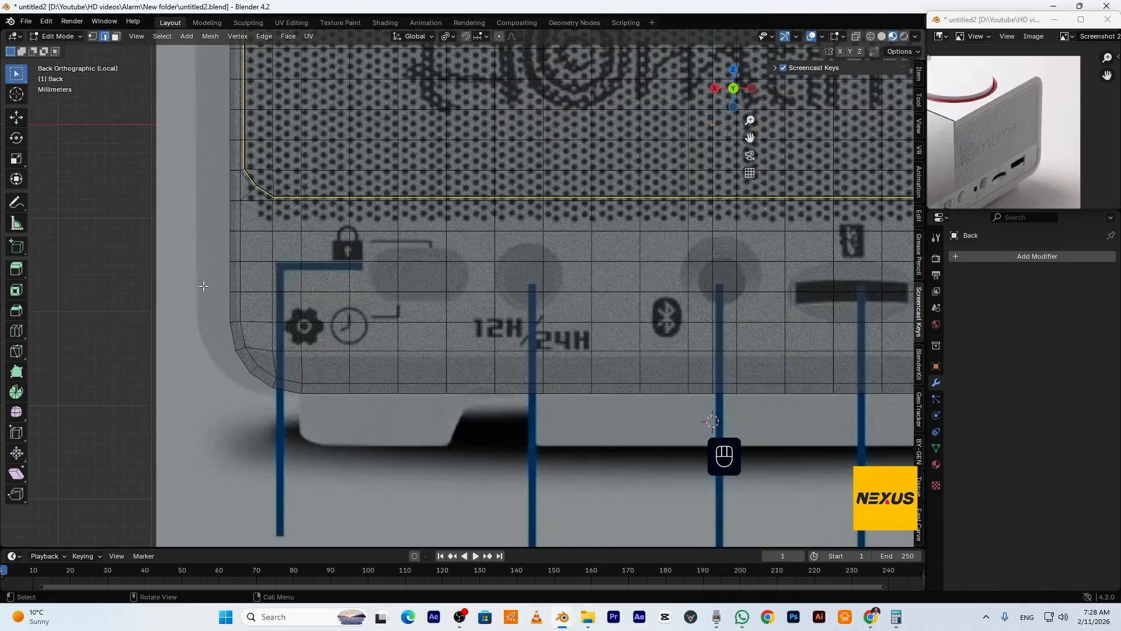
{"action": "key", "text": "ctrl+r"}
{"action": "left_click", "coordinate": [227, 246]}
{"action": "right_click", "coordinate": [222, 312]}
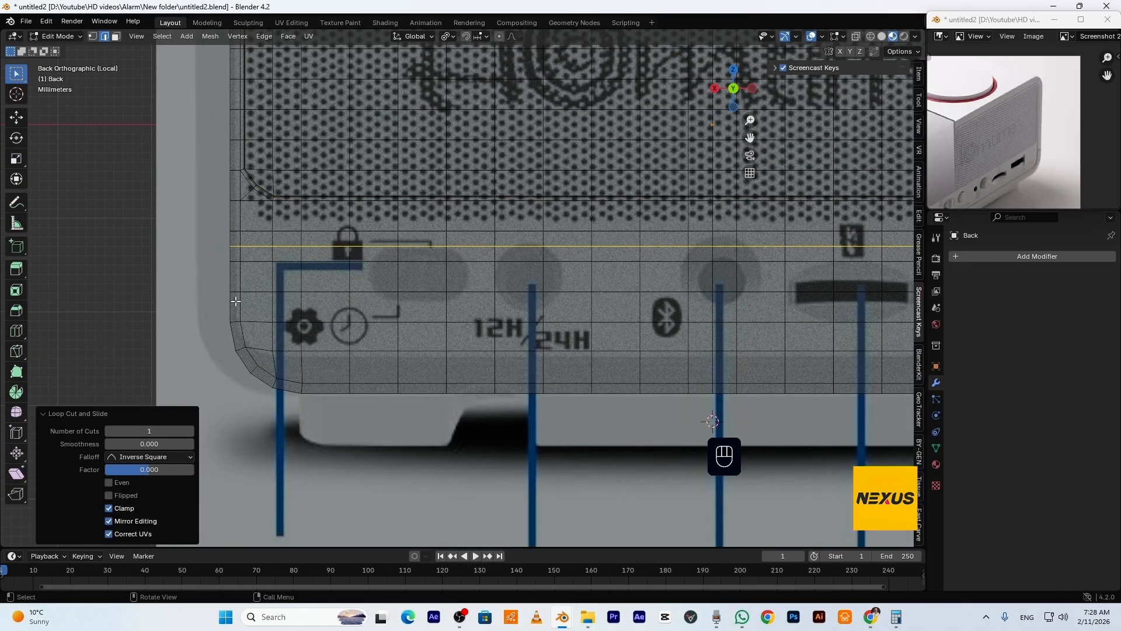
{"action": "key", "text": "ctrl+r"}
{"action": "left_click", "coordinate": [229, 305]}
{"action": "right_click", "coordinate": [229, 305]}
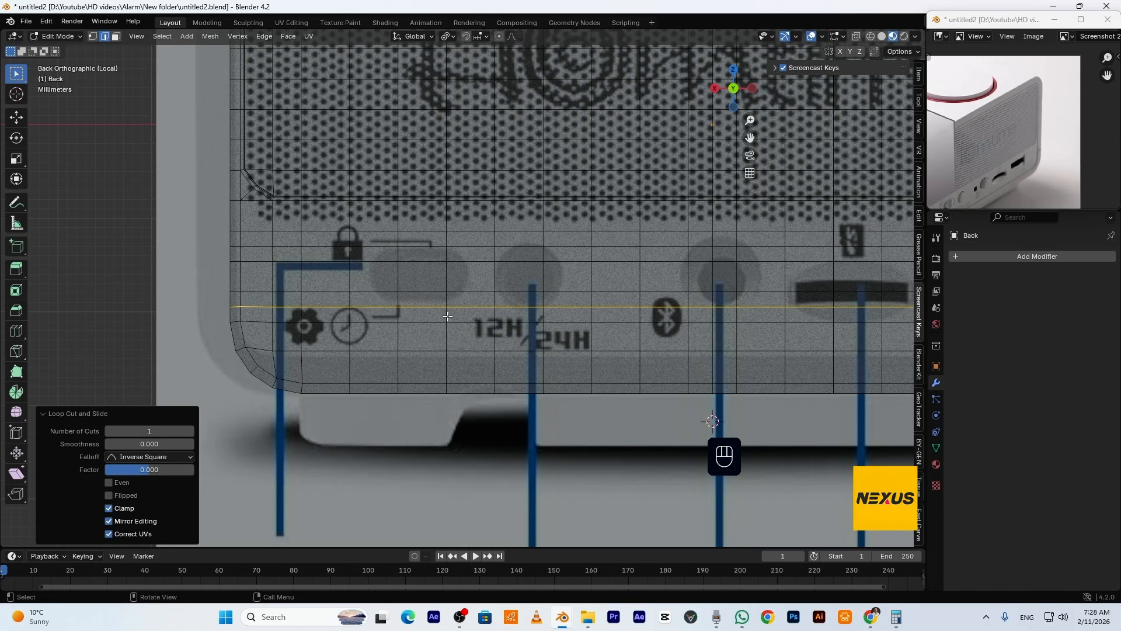
Slide the two vertical edge loops beside the oval switch to its outer ends, by factors of -0.5 and about 0.28
{"action": "key", "text": "ctrl+r"}
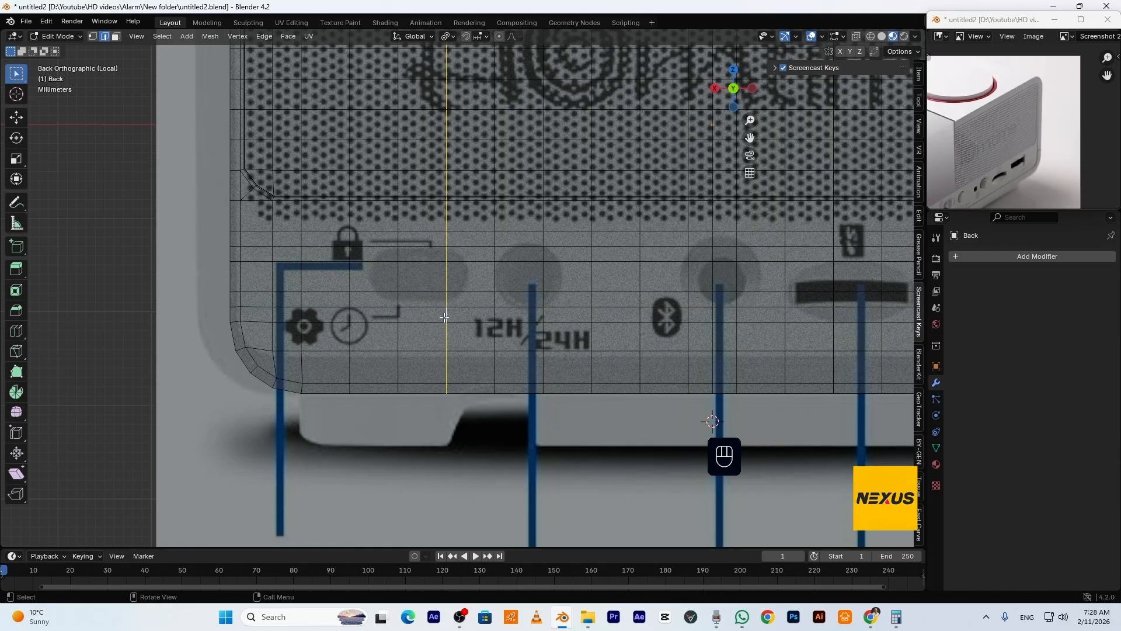
{"action": "key", "text": "g"}
{"action": "key", "text": "g"}
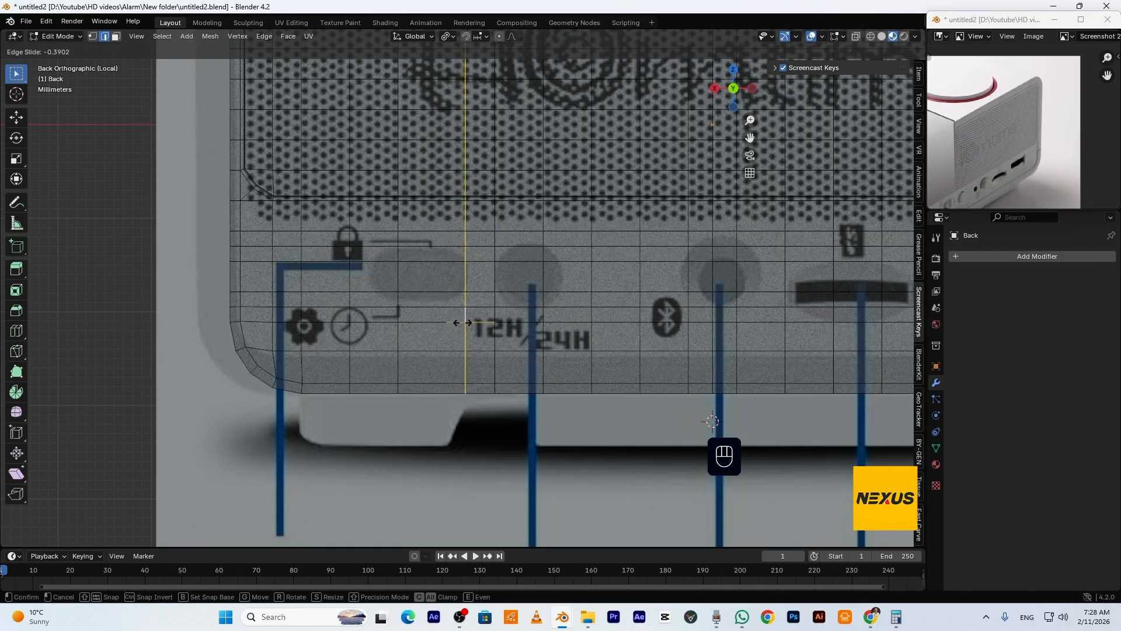
{"action": "left_click", "coordinate": [467, 323]}
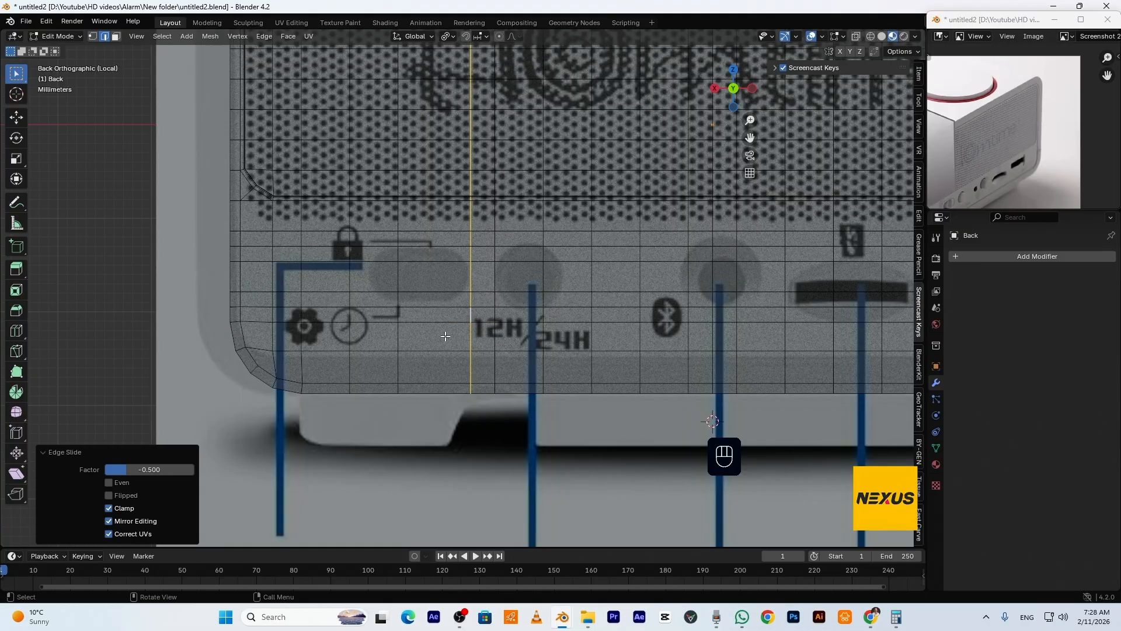
{"action": "left_click", "coordinate": [350, 313], "text": "alt"}
{"action": "key", "text": "g"}
{"action": "key", "text": "g"}
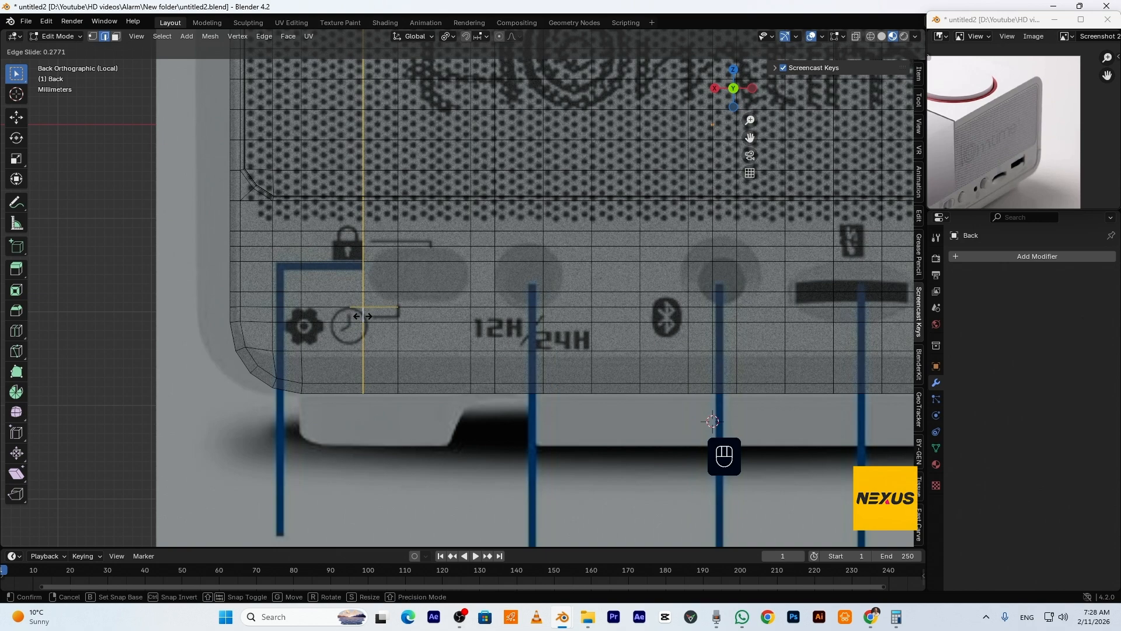
{"action": "left_click", "coordinate": [362, 316]}
Dissolve the off-centre vertical edge loop that crosses the oval switch
{"action": "left_click", "coordinate": [400, 333], "text": "alt"}
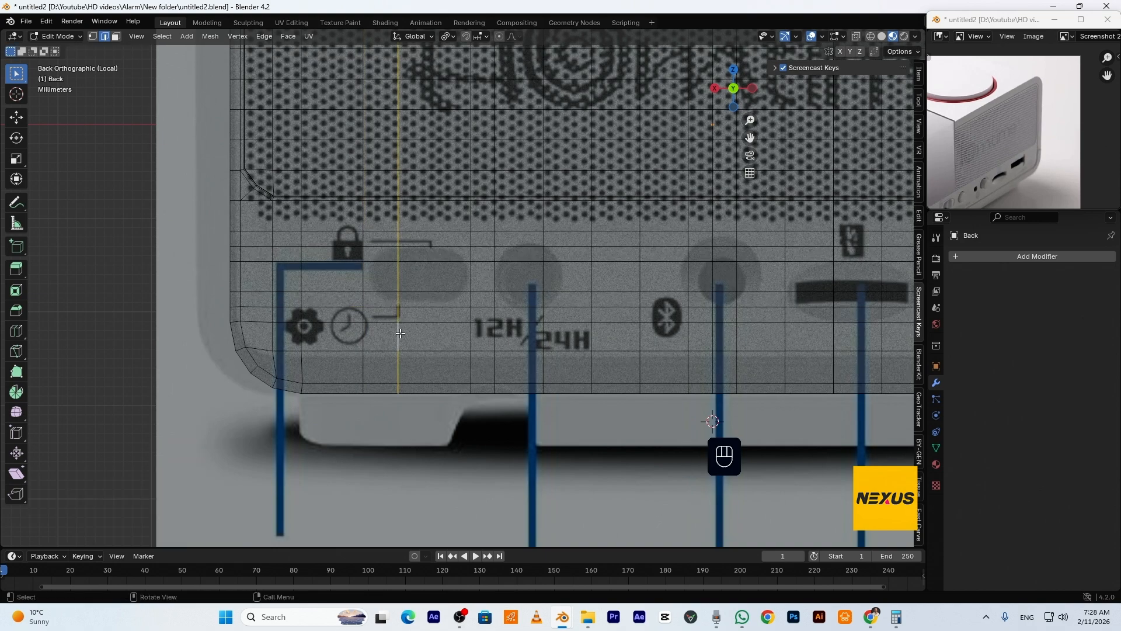
{"action": "key", "text": "x"}
{"action": "key", "text": "Escape"}
{"action": "key", "text": "Delete"}
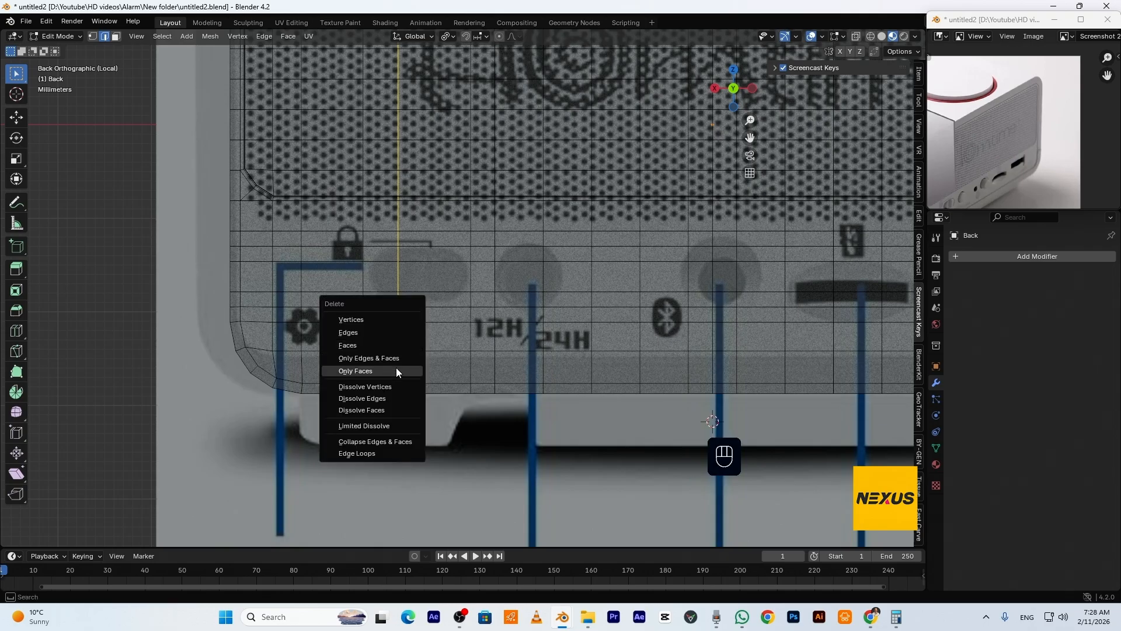
{"action": "left_click", "coordinate": [391, 398]}
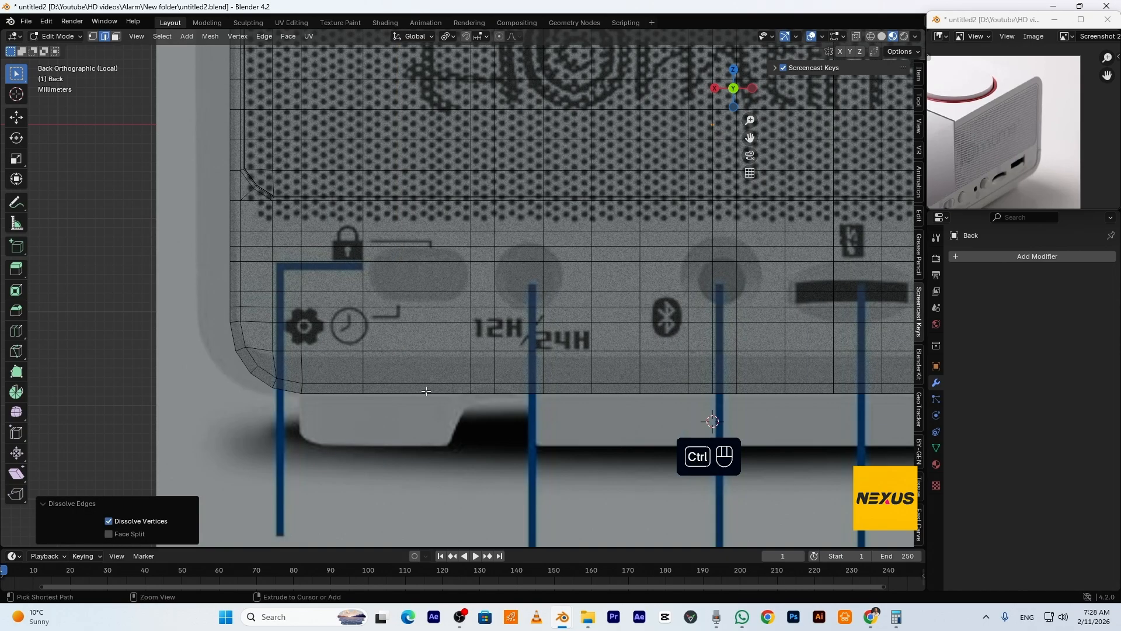
Add a centred vertical loop cut through the oval switch and bevel it by about 0.002 m into two loops
{"action": "key", "text": "ctrl+r"}
{"action": "left_click", "coordinate": [426, 387]}
{"action": "left_click", "coordinate": [427, 387]}
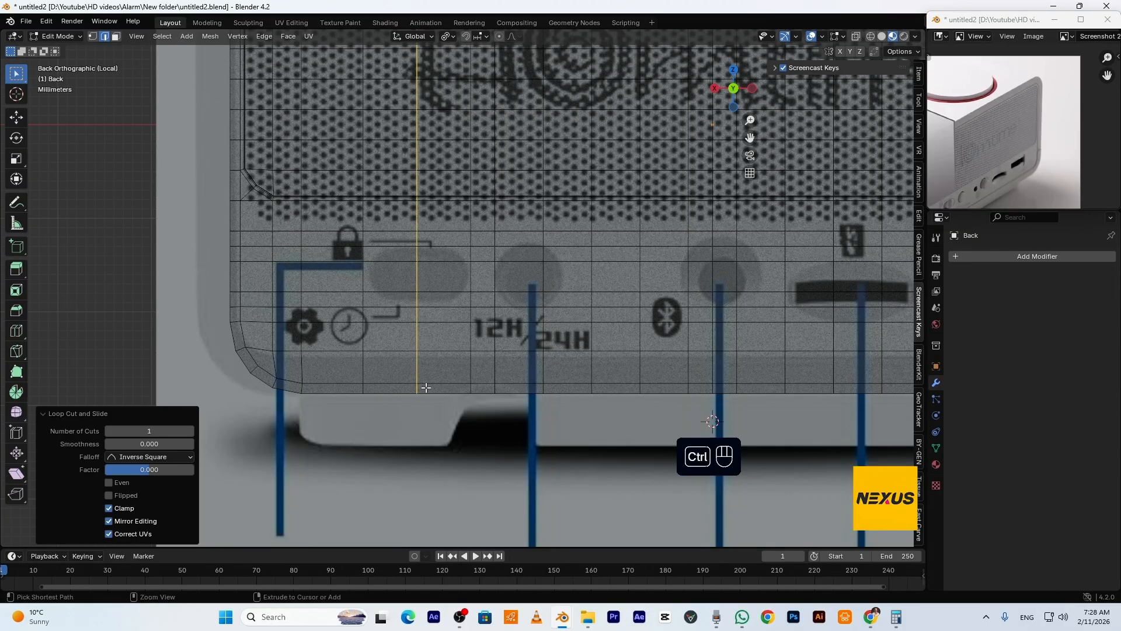
{"action": "key", "text": "ctrl+b"}
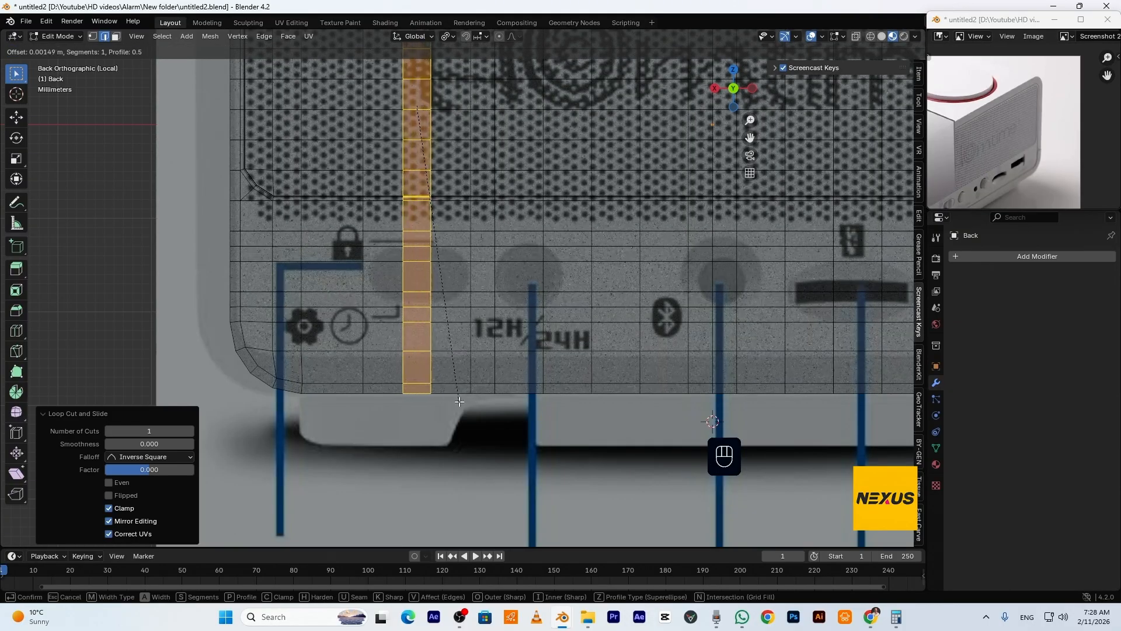
{"action": "left_click", "coordinate": [465, 405]}
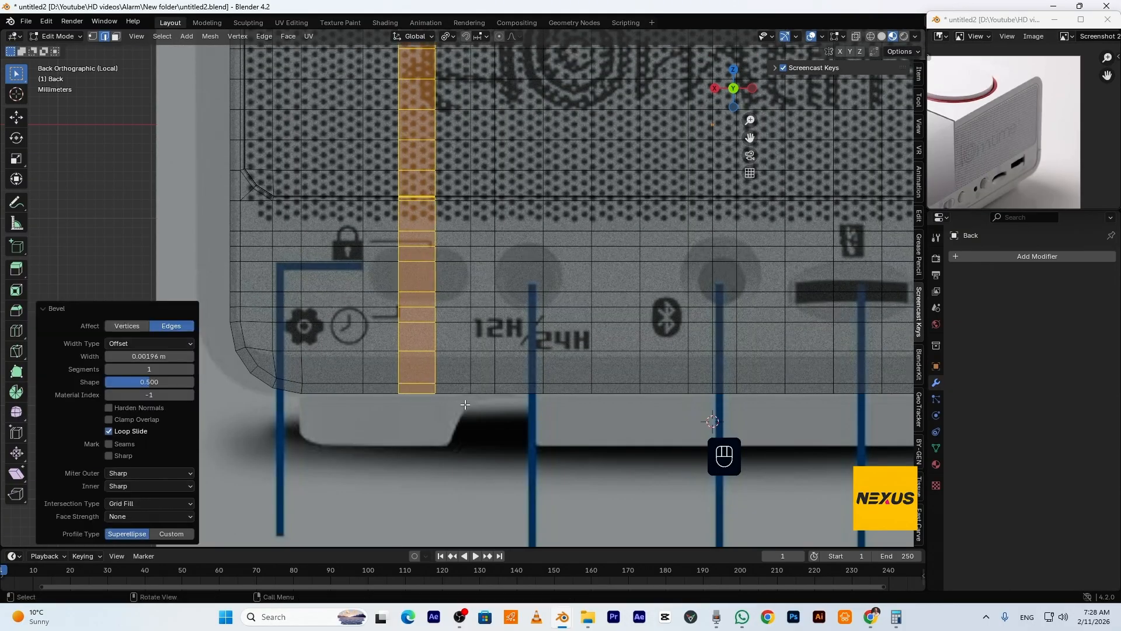
Select the three-by-three block of faces over the oval switch and inset it twice, by about 0.00027 m and 0.00012 m
{"action": "left_click", "coordinate": [452, 254]}
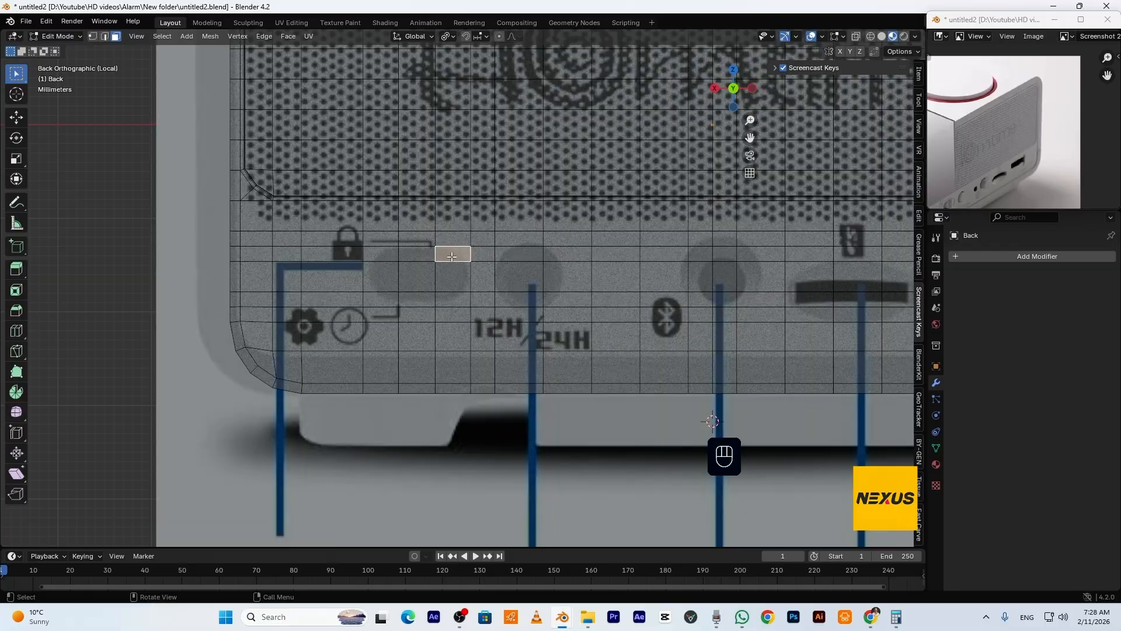
{"action": "left_click", "coordinate": [385, 303], "text": "ctrl+shift"}
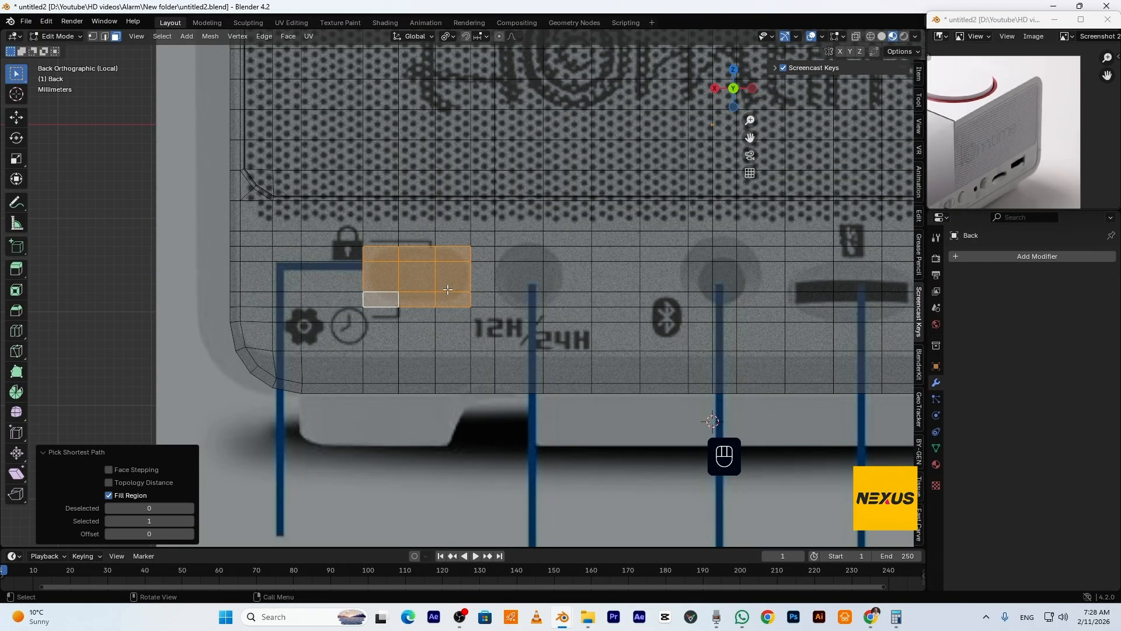
{"action": "key", "text": "i"}
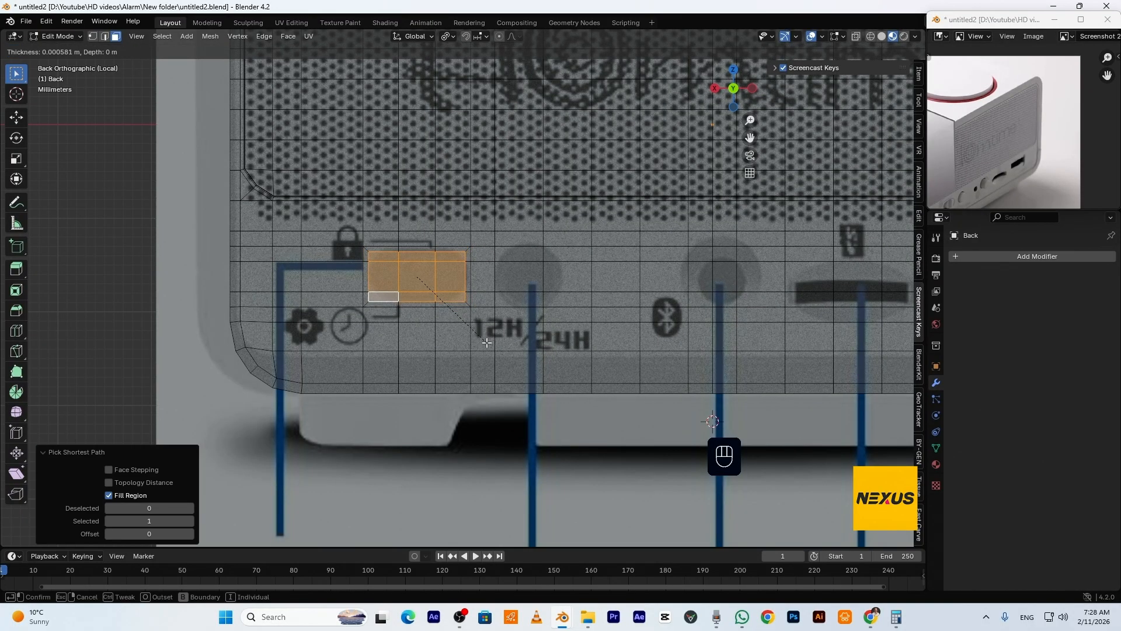
{"action": "left_click", "coordinate": [489, 344]}
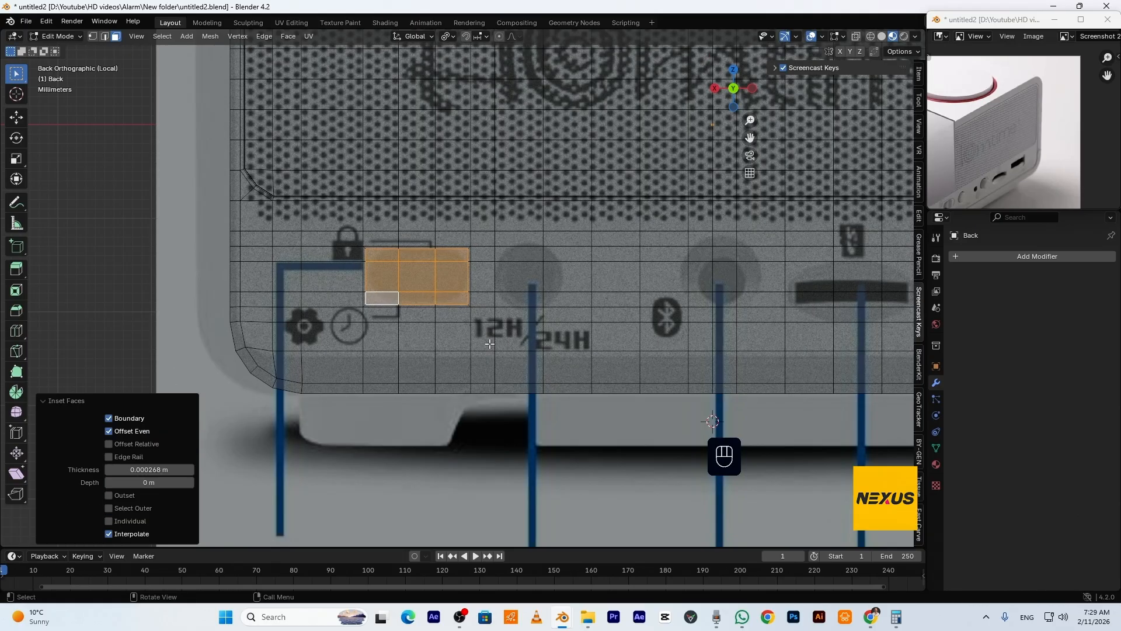
{"action": "key", "text": "i"}
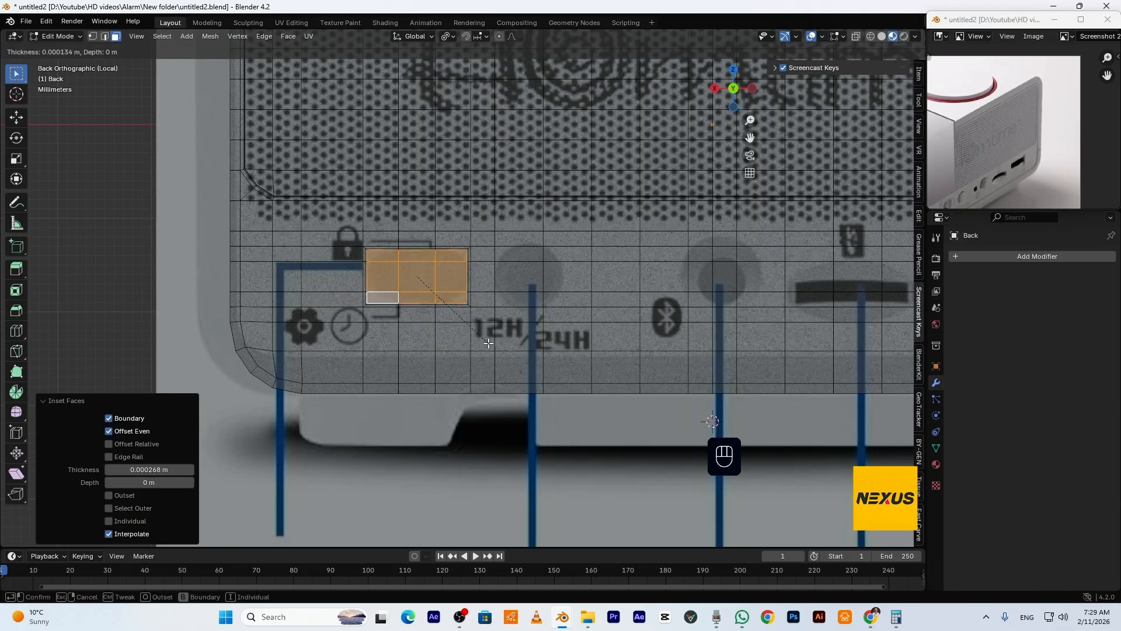
{"action": "key", "text": "shift"}
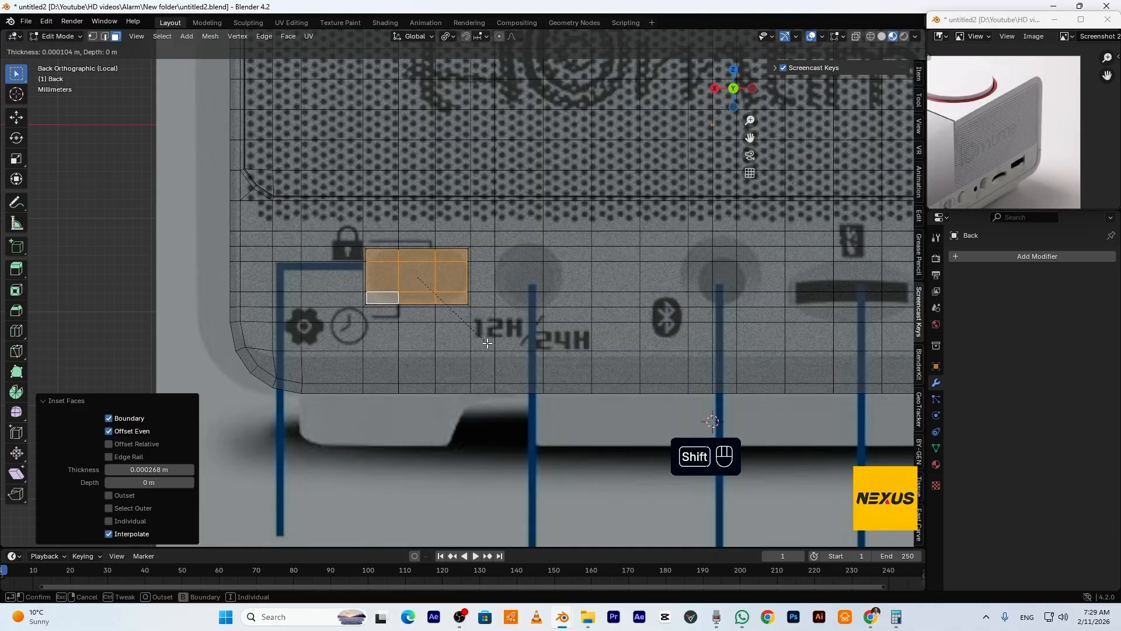
{"action": "left_click", "coordinate": [489, 345]}
Shape the selected faces into a circle with LoopTools and rotate it about -20.3° around the Y axis
{"action": "right_click", "coordinate": [441, 282]}
{"action": "mouse_move", "coordinate": [433, 260]}
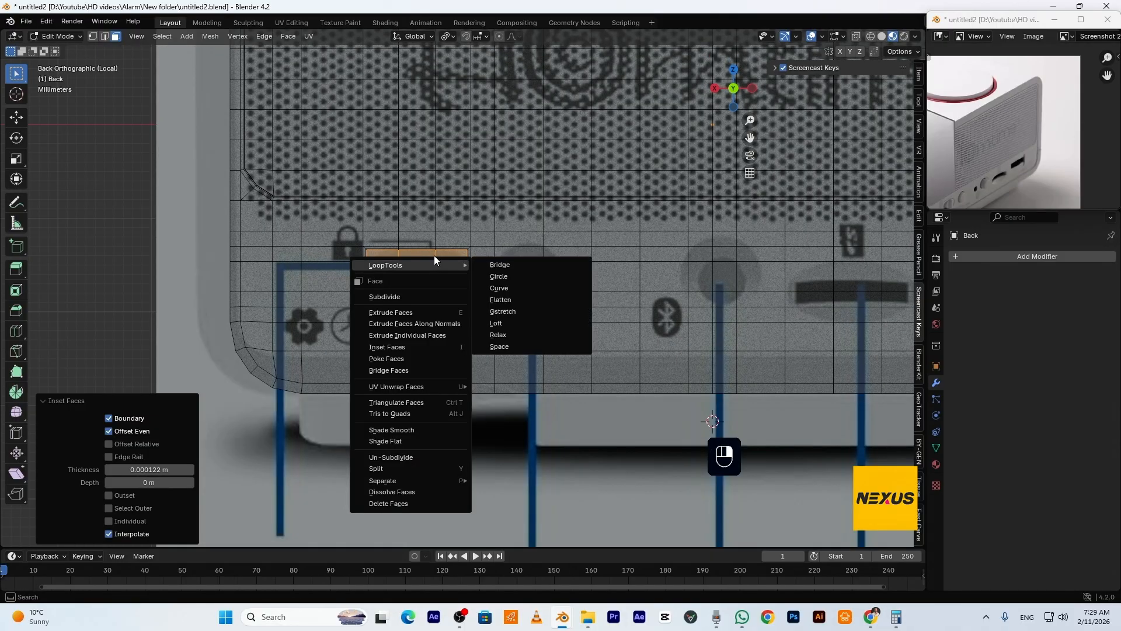
{"action": "left_click", "coordinate": [516, 276]}
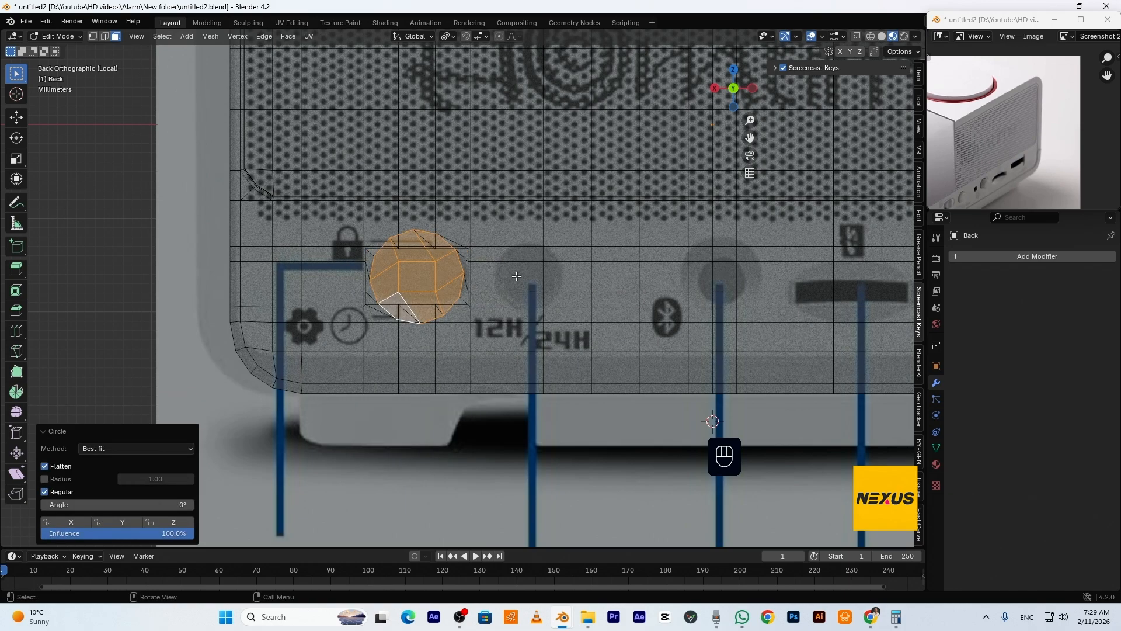
{"action": "scroll", "coordinate": [476, 321], "scroll_direction": "up", "scroll_amount": 2}
{"action": "scroll", "coordinate": [476, 321], "scroll_direction": "up", "scroll_amount": 1}
{"action": "key", "text": "r"}
{"action": "key", "text": "y"}
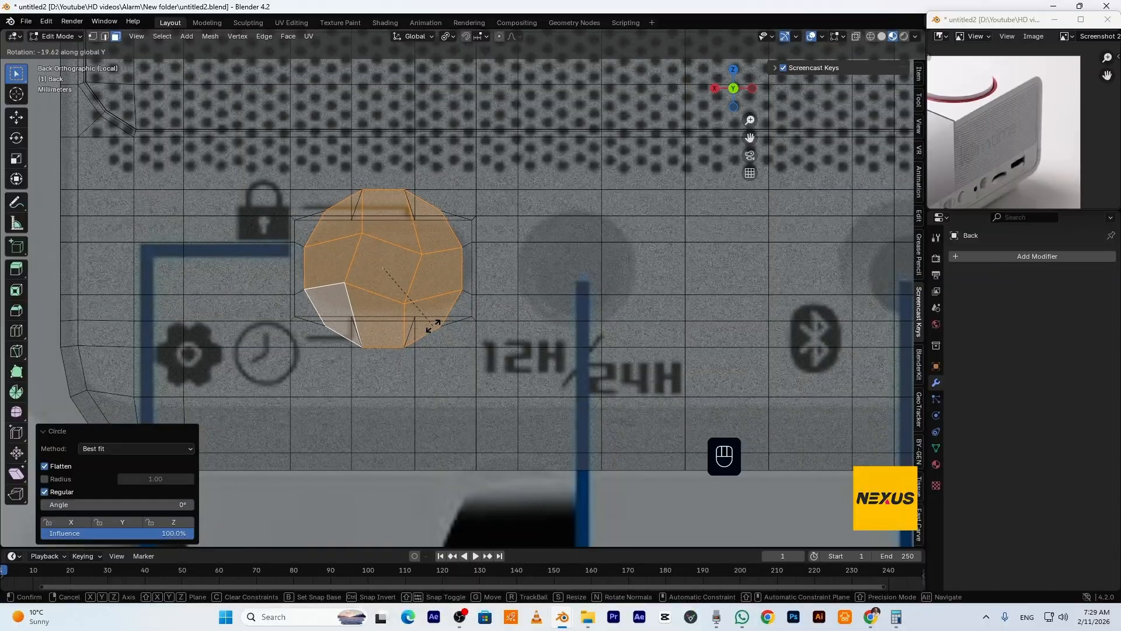
{"action": "left_click", "coordinate": [433, 325]}
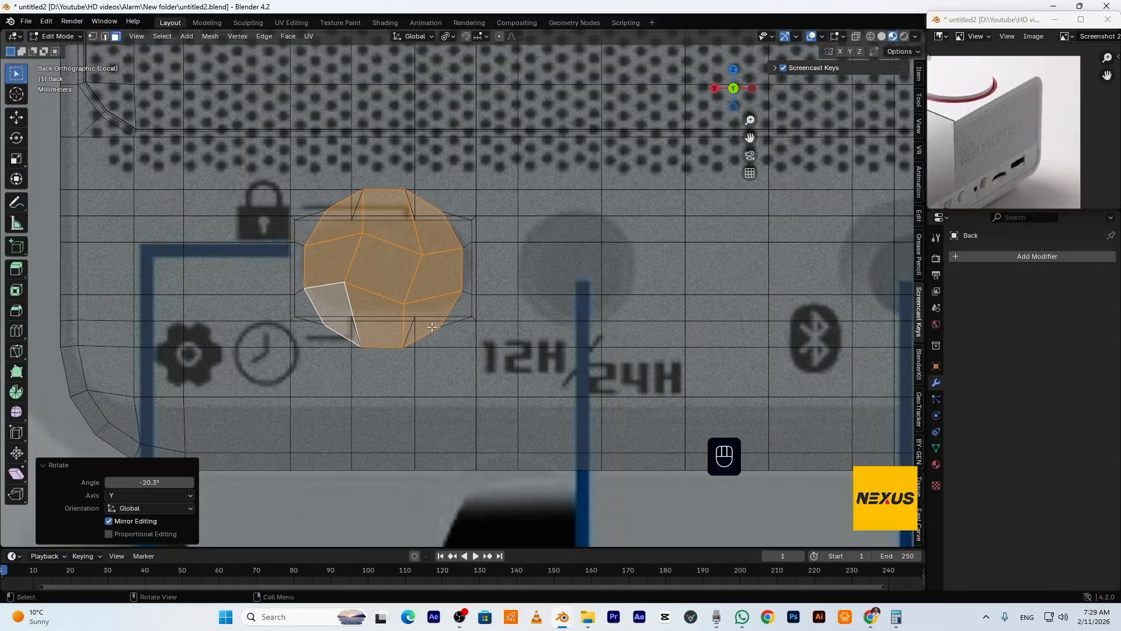
Scale the circular face selection to about 0.56 and delete its faces to open a hole
{"action": "key", "text": "s"}
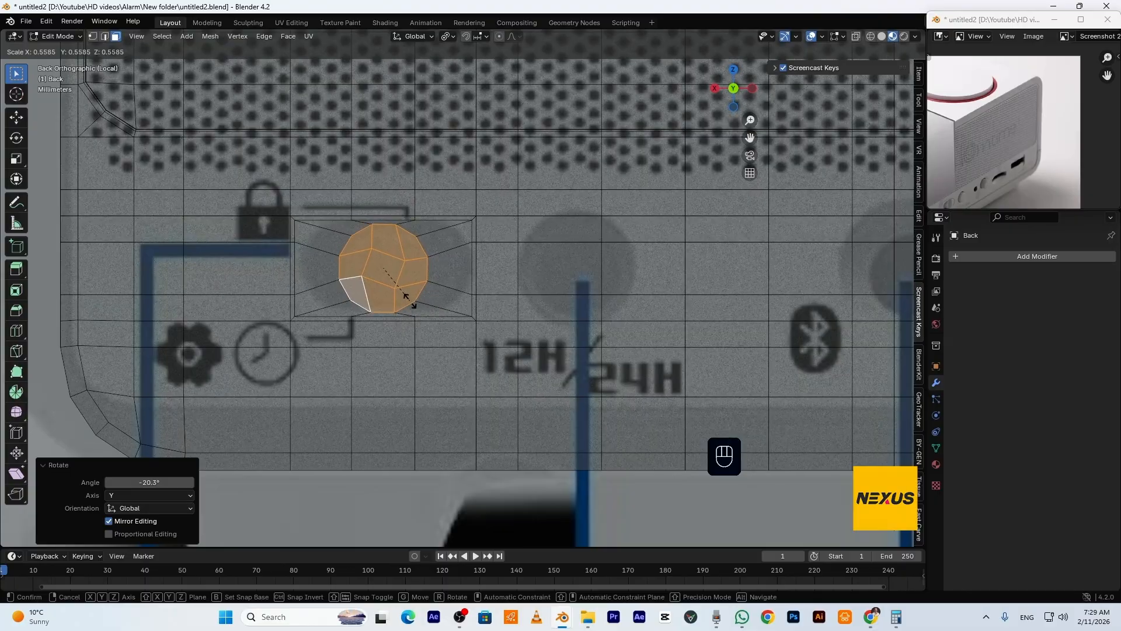
{"action": "left_click", "coordinate": [410, 300]}
{"action": "key", "text": "Delete"}
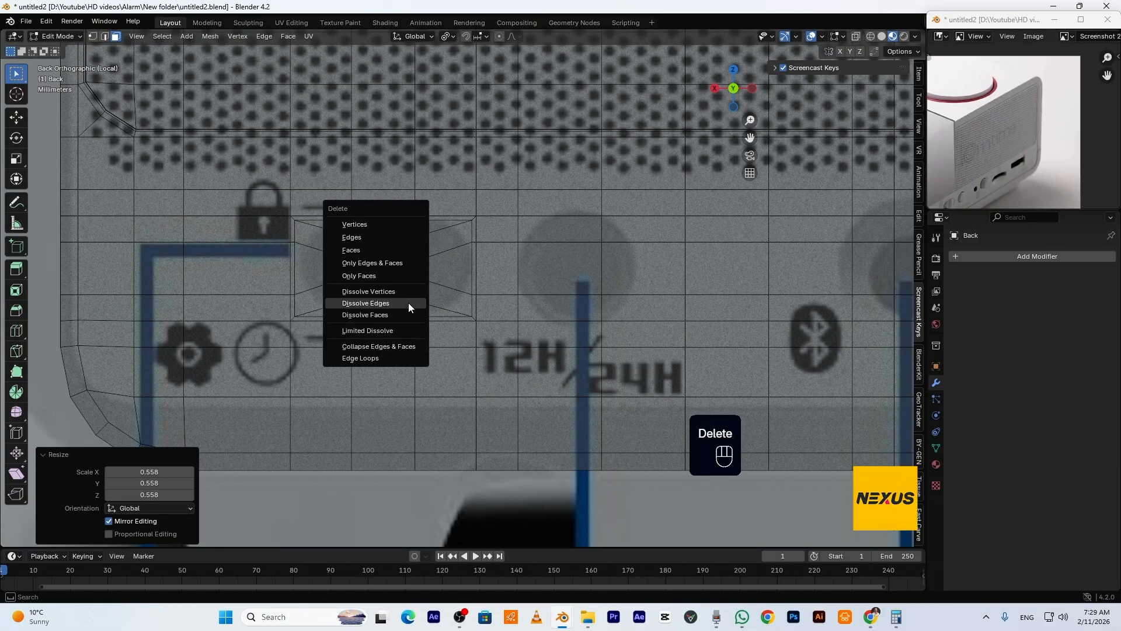
{"action": "left_click", "coordinate": [358, 249]}
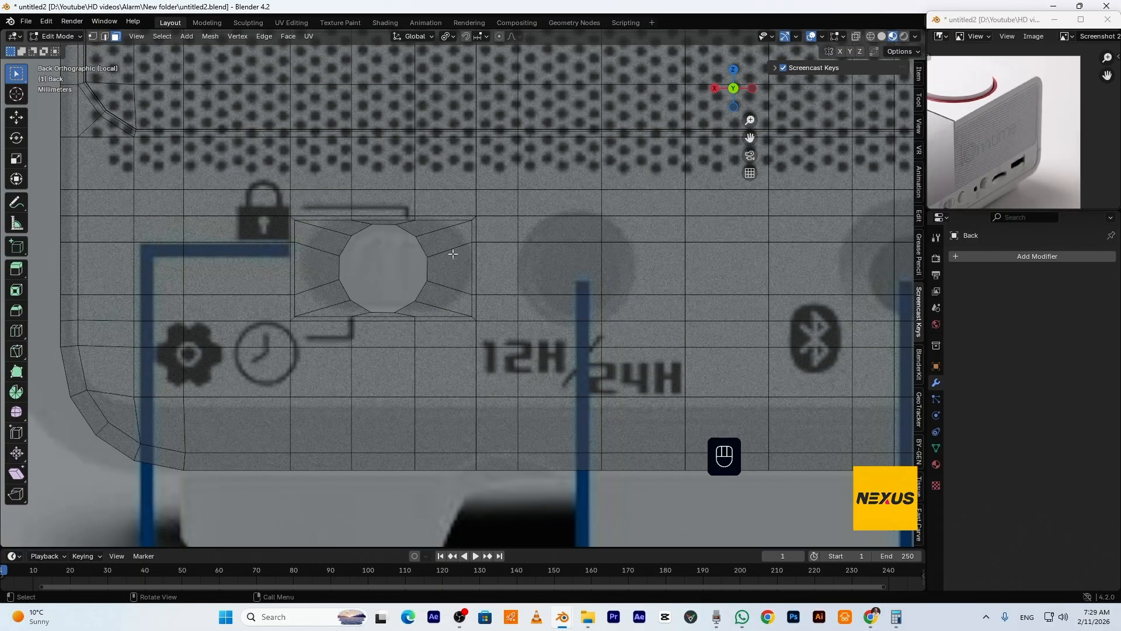
Select the circular hole's edge loop and close it with Grid Fill at a span of 3
{"action": "key", "text": "2"}
{"action": "left_click", "coordinate": [422, 249], "text": "alt"}
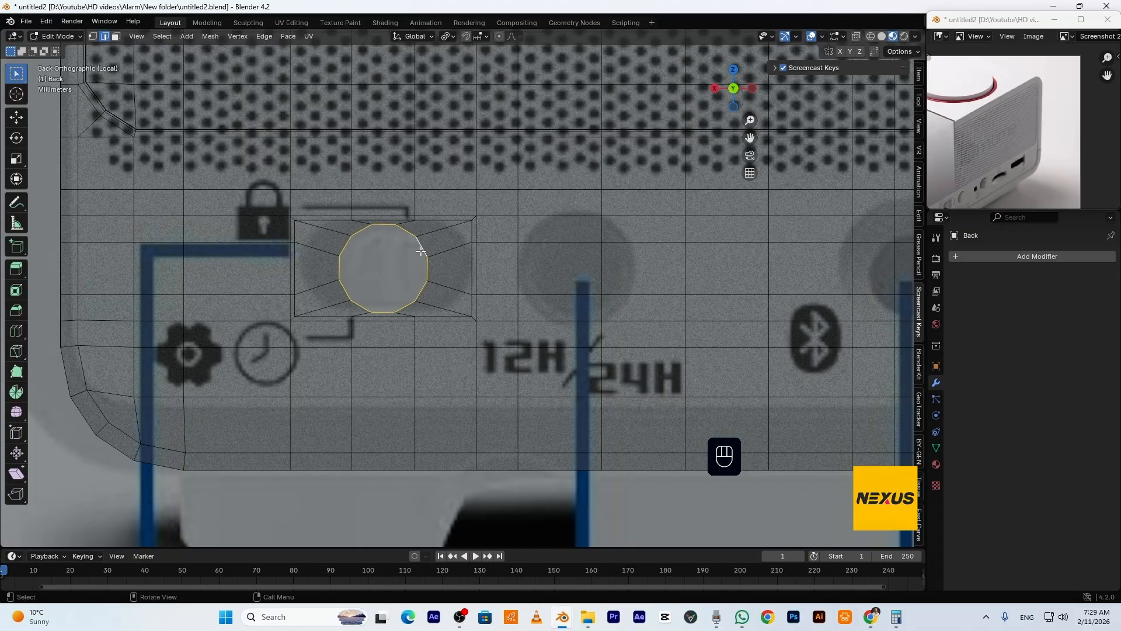
{"action": "key", "text": "ctrl+f"}
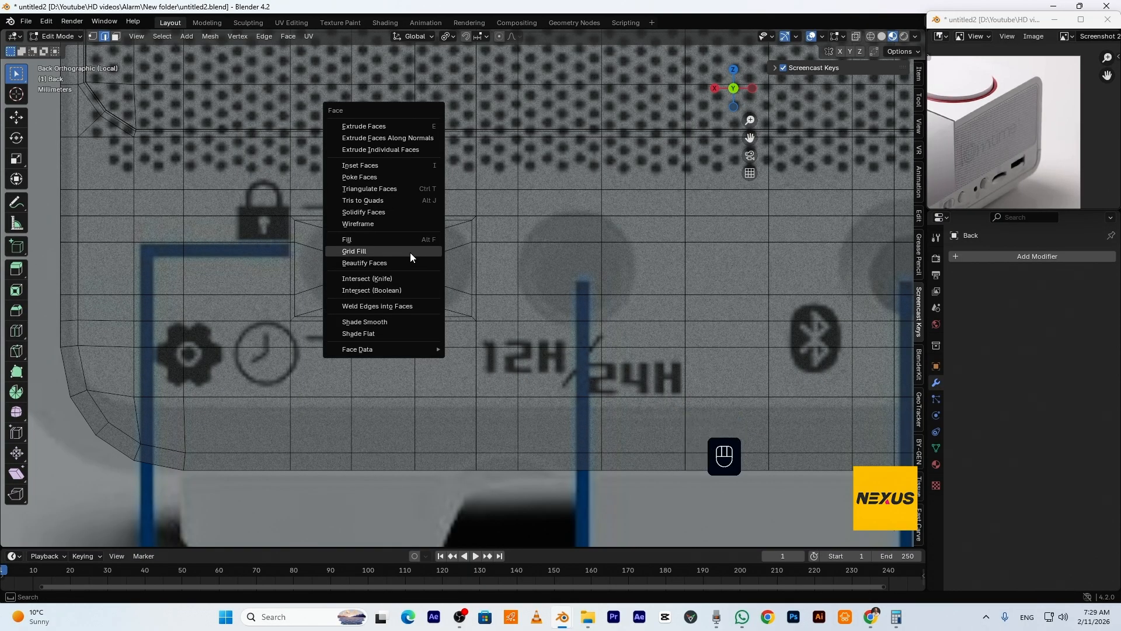
{"action": "left_click", "coordinate": [411, 252]}
{"action": "scroll", "coordinate": [427, 276], "scroll_direction": "up", "scroll_amount": 1}
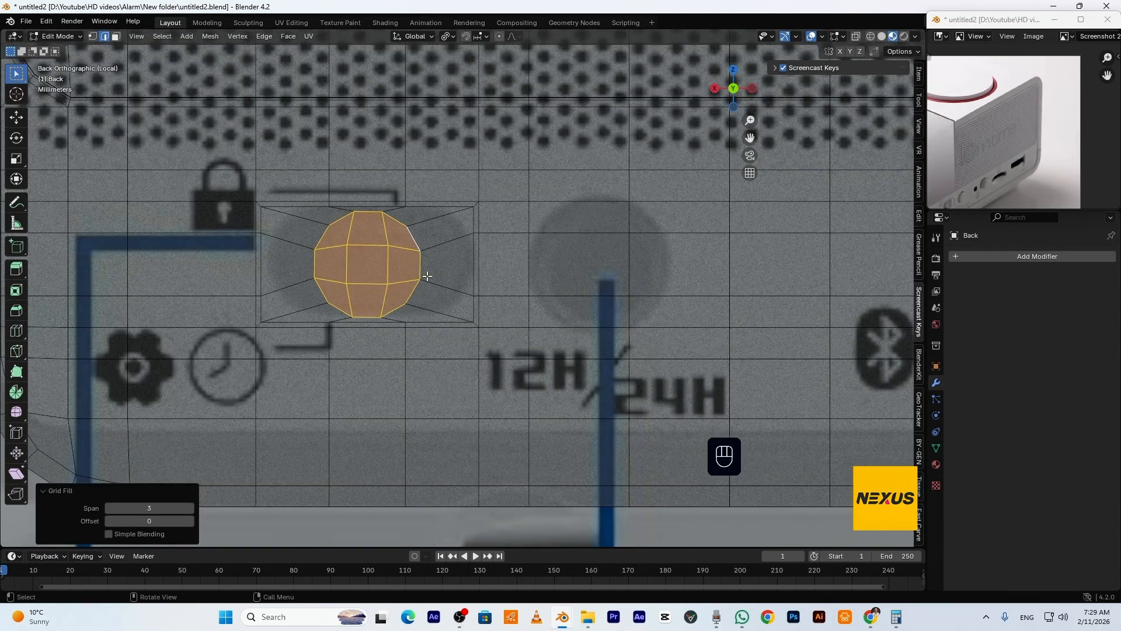
Move the four vertices on the filled circle's side nearest the 12H/24H marking -0.002318 m along X, matching the oval switch outline
{"action": "key", "text": "1"}
{"action": "left_click", "coordinate": [406, 226]}
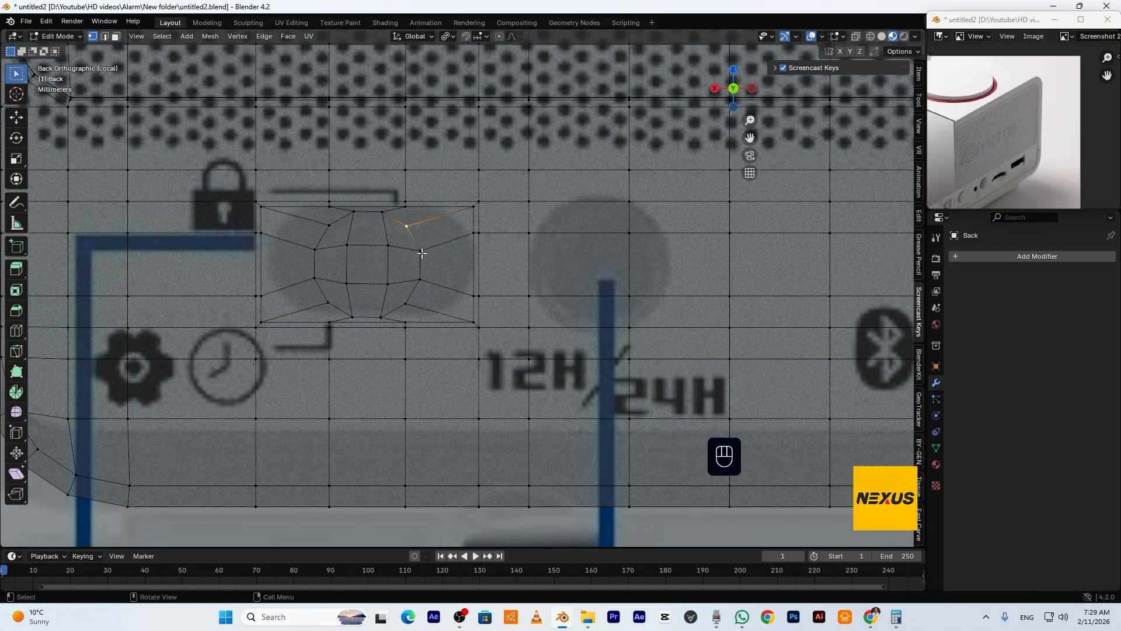
{"action": "left_click", "coordinate": [421, 251], "text": "ctrl"}
{"action": "left_click", "coordinate": [419, 279], "text": "ctrl"}
{"action": "left_click", "coordinate": [405, 304], "text": "ctrl"}
{"action": "key", "text": "g"}
{"action": "key", "text": "x"}
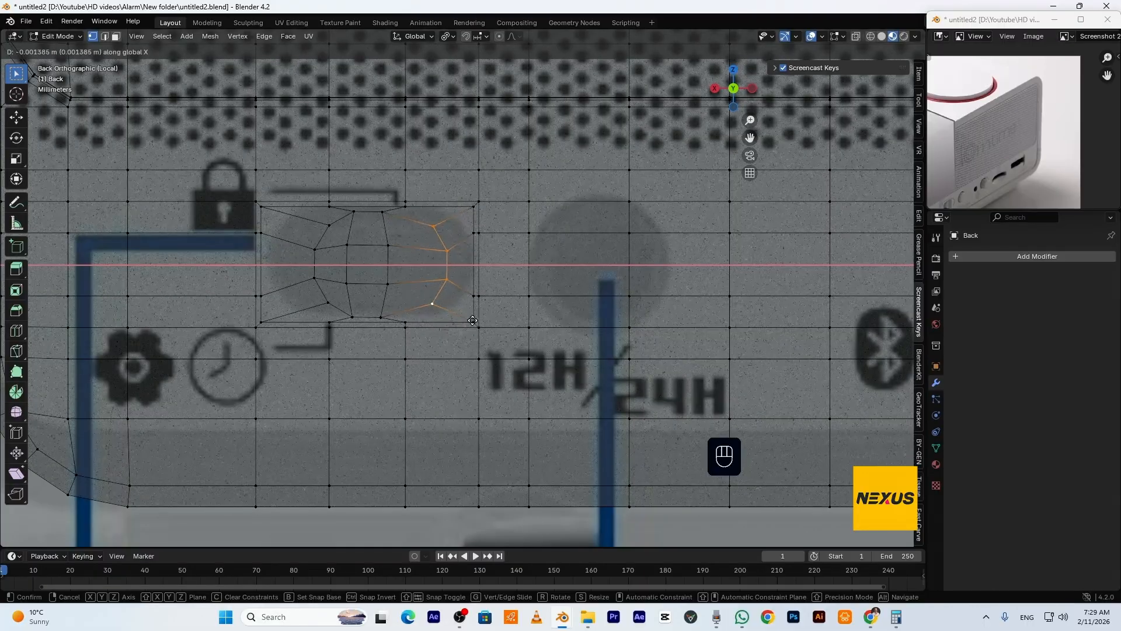
{"action": "left_click", "coordinate": [488, 323]}
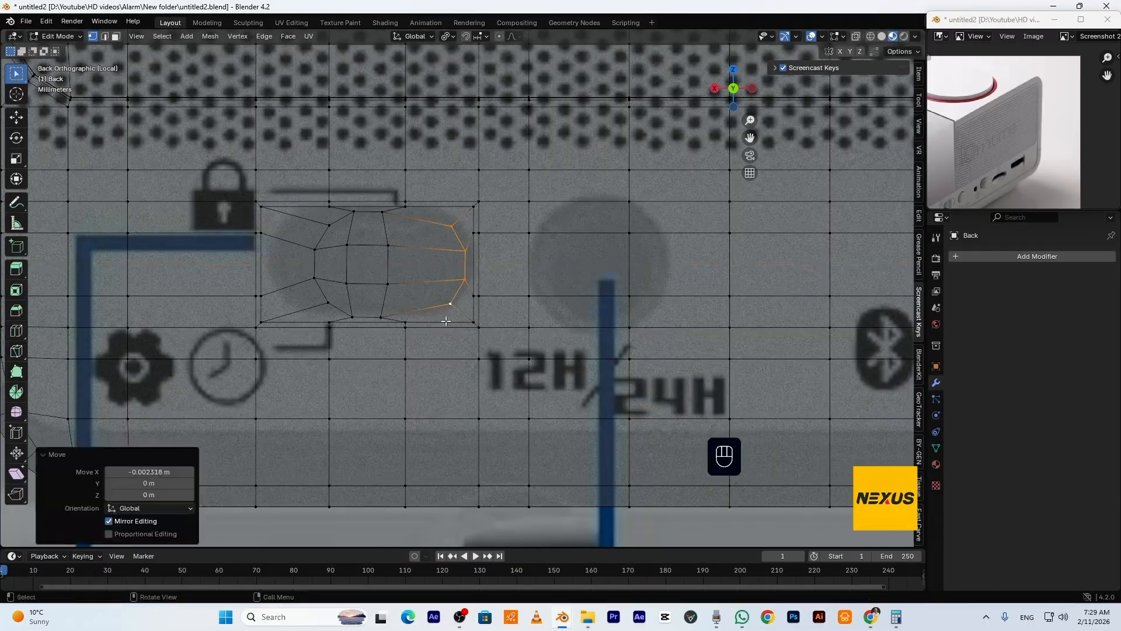
Move the four vertices on the circle's opposite side about 0.002 m along X to the oval's other end
{"action": "left_click", "coordinate": [330, 224]}
{"action": "left_click", "coordinate": [315, 249], "text": "shift"}
{"action": "left_click", "coordinate": [315, 278], "text": "shift"}
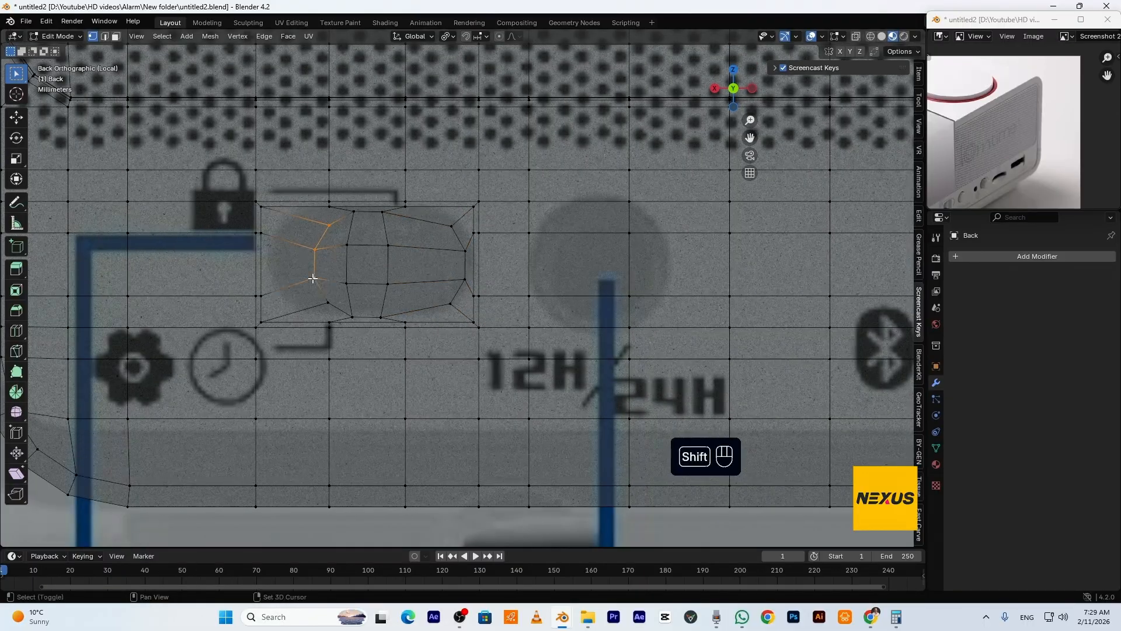
{"action": "key", "text": "g"}
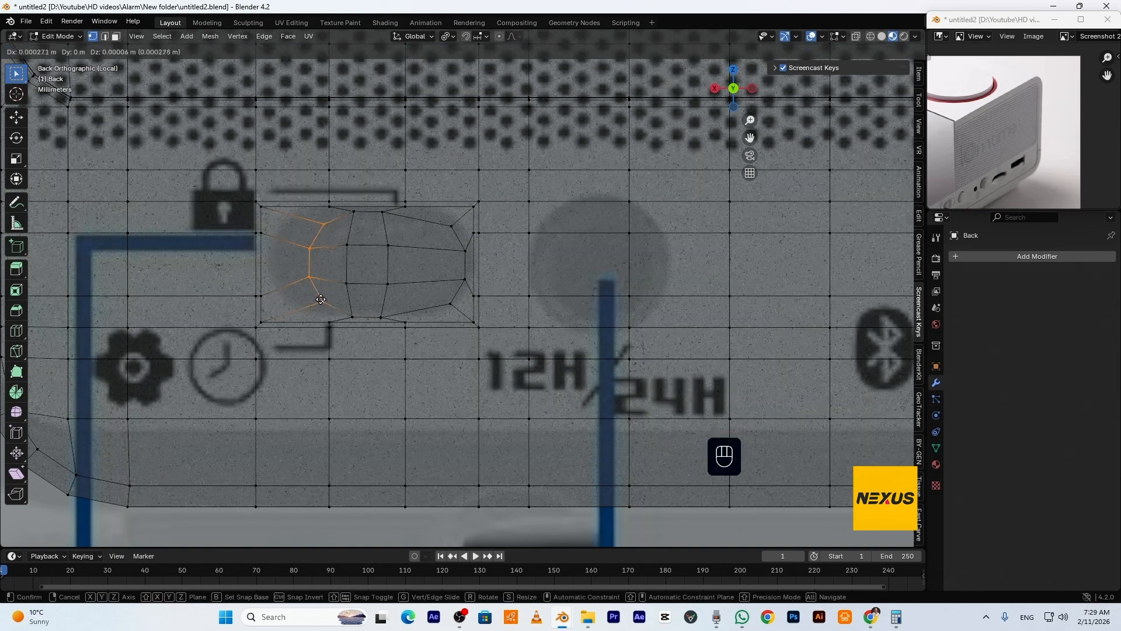
{"action": "key", "text": "x"}
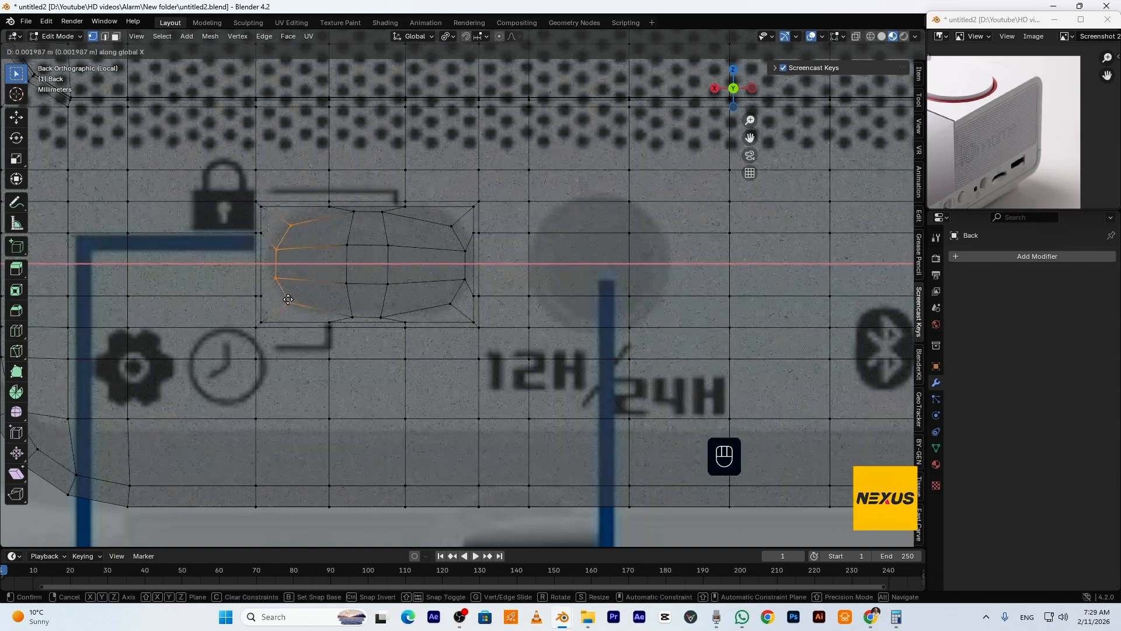
{"action": "left_click", "coordinate": [308, 266]}
Flatten the four vertices along the oval's upper edge by scaling them to 0 along Z
{"action": "left_click", "coordinate": [290, 224]}
{"action": "left_click", "coordinate": [353, 211], "text": "shift"}
{"action": "left_click", "coordinate": [382, 212], "text": "shift"}
{"action": "left_click", "coordinate": [449, 222], "text": "shift"}
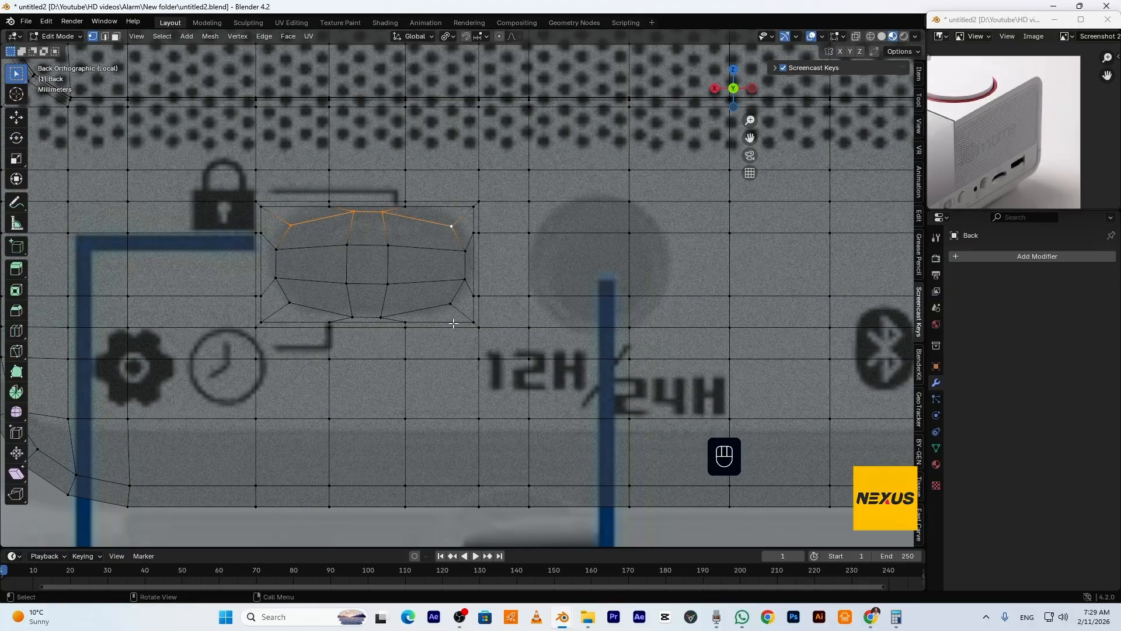
{"action": "key", "text": "s"}
{"action": "key", "text": "z"}
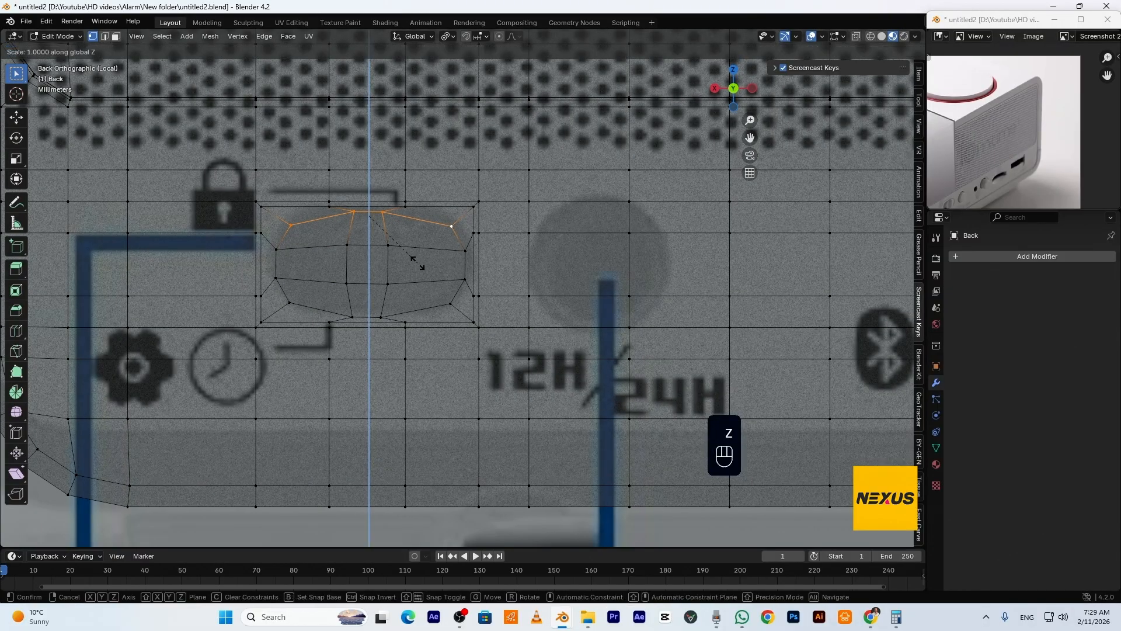
{"action": "key", "text": "KP_Enter"}
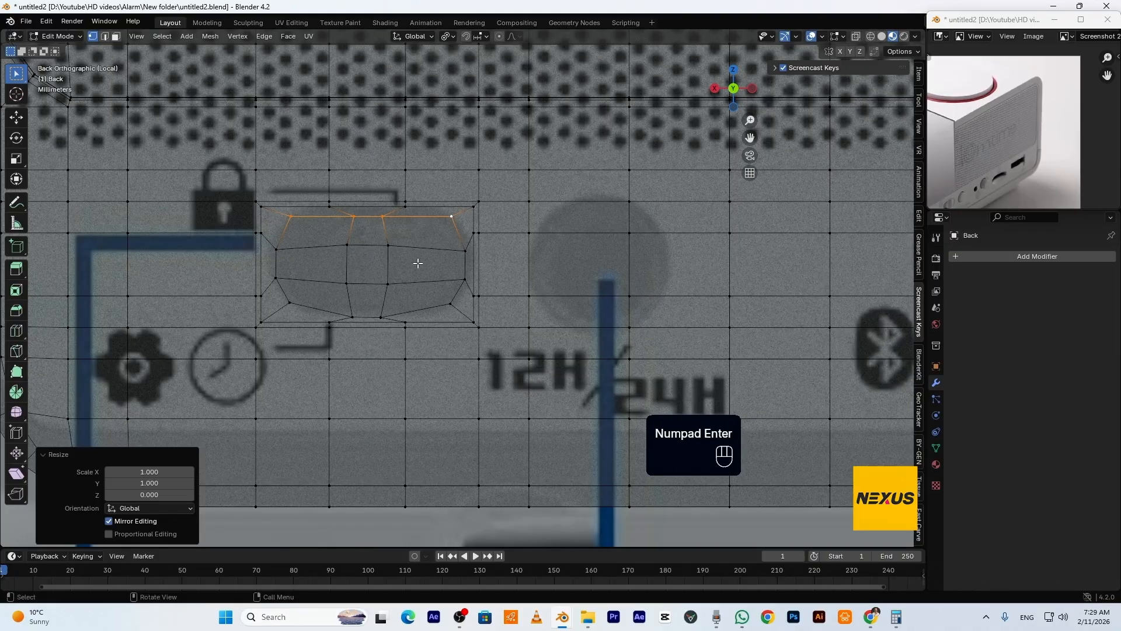
Flatten the four vertices along the oval's lower edge by scaling them to 0 along Z
{"action": "left_click", "coordinate": [293, 310]}
{"action": "left_click", "coordinate": [352, 317], "text": "shift"}
{"action": "left_click", "coordinate": [381, 317], "text": "shift"}
{"action": "left_click", "coordinate": [450, 304], "text": "shift"}
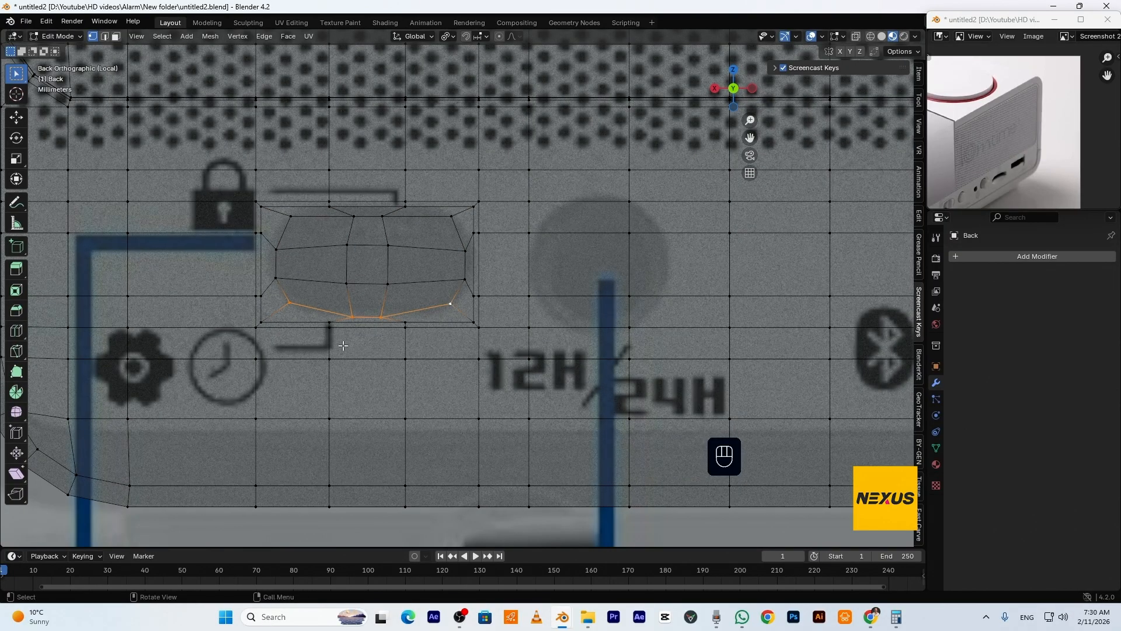
{"action": "key", "text": "s"}
{"action": "key", "text": "z"}
{"action": "key", "text": "KP_0"}
{"action": "key", "text": "KP_Enter"}
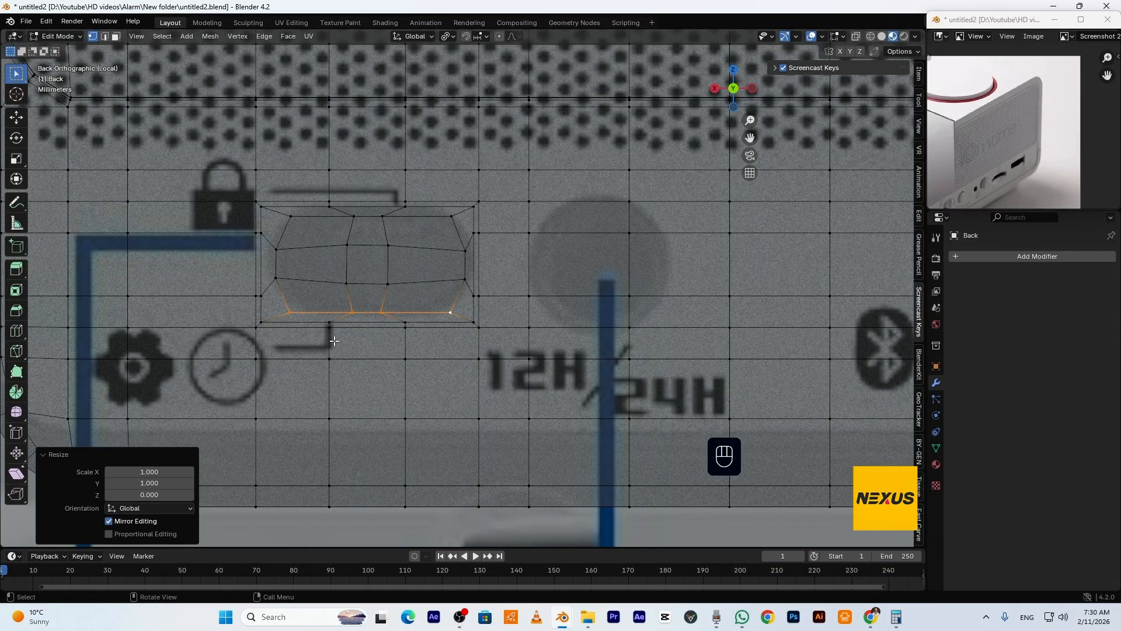
In solid shading, select the oval's nine faces and extrude them -0.00152 m along their normal into the panel
{"action": "middle_click_drag", "start_coordinate": [421, 296], "coordinate": [477, 319]}
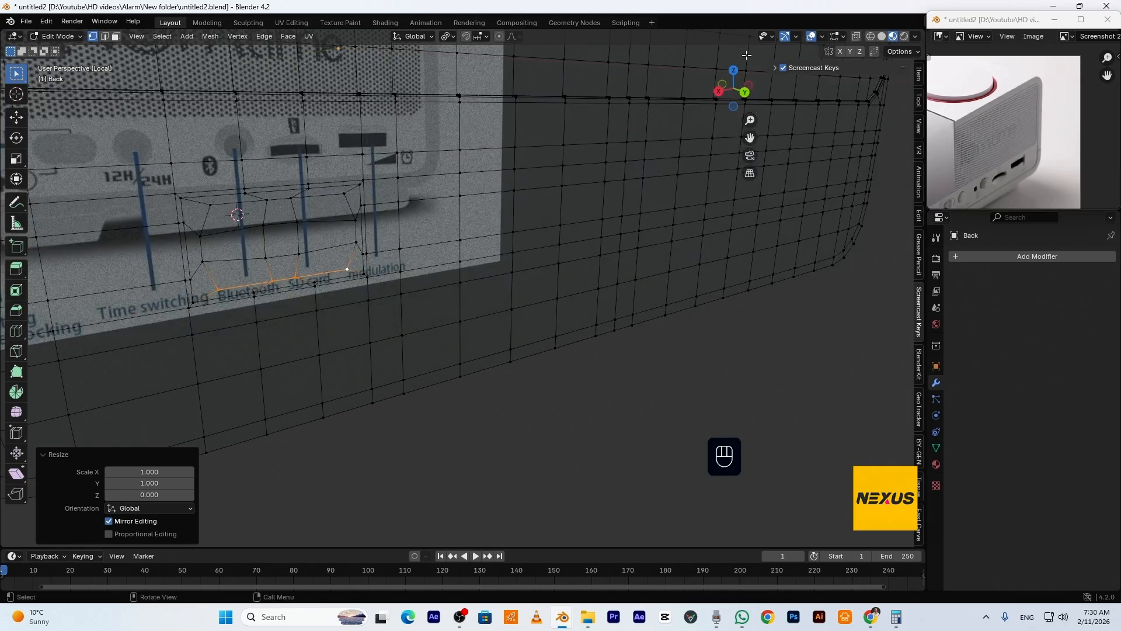
{"action": "left_click", "coordinate": [881, 34]}
{"action": "middle_click_drag", "start_coordinate": [428, 168], "coordinate": [470, 261], "text": "shift"}
{"action": "key", "text": "3"}
{"action": "left_click", "coordinate": [418, 238]}
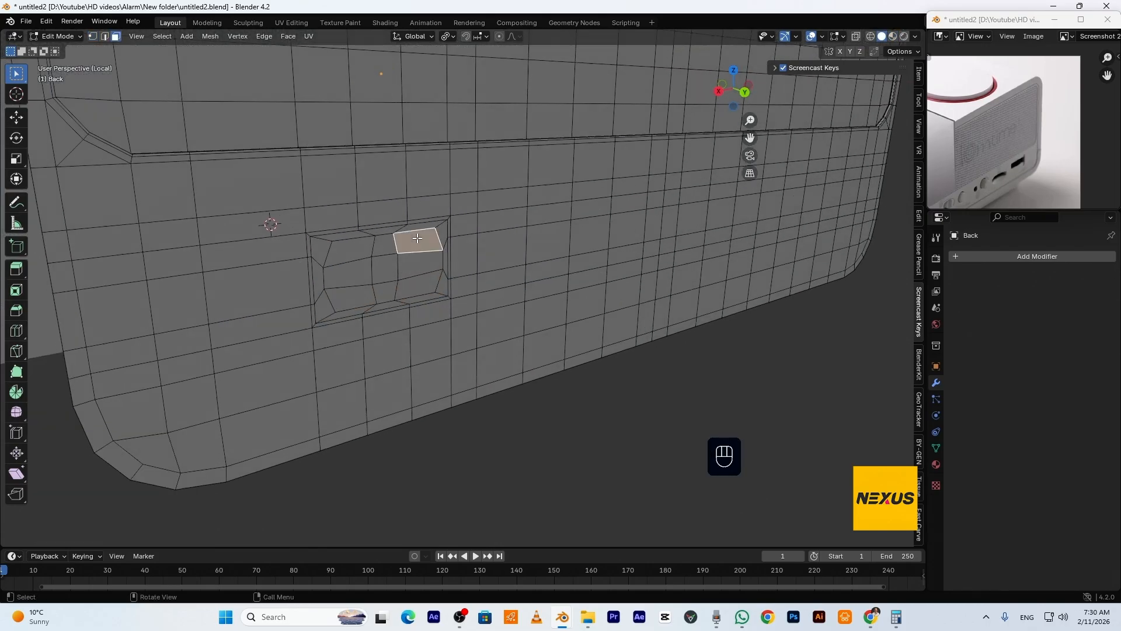
{"action": "left_click", "coordinate": [362, 297], "text": "ctrl+shift"}
{"action": "middle_click_drag", "start_coordinate": [432, 321], "coordinate": [462, 342]}
{"action": "key", "text": "e"}
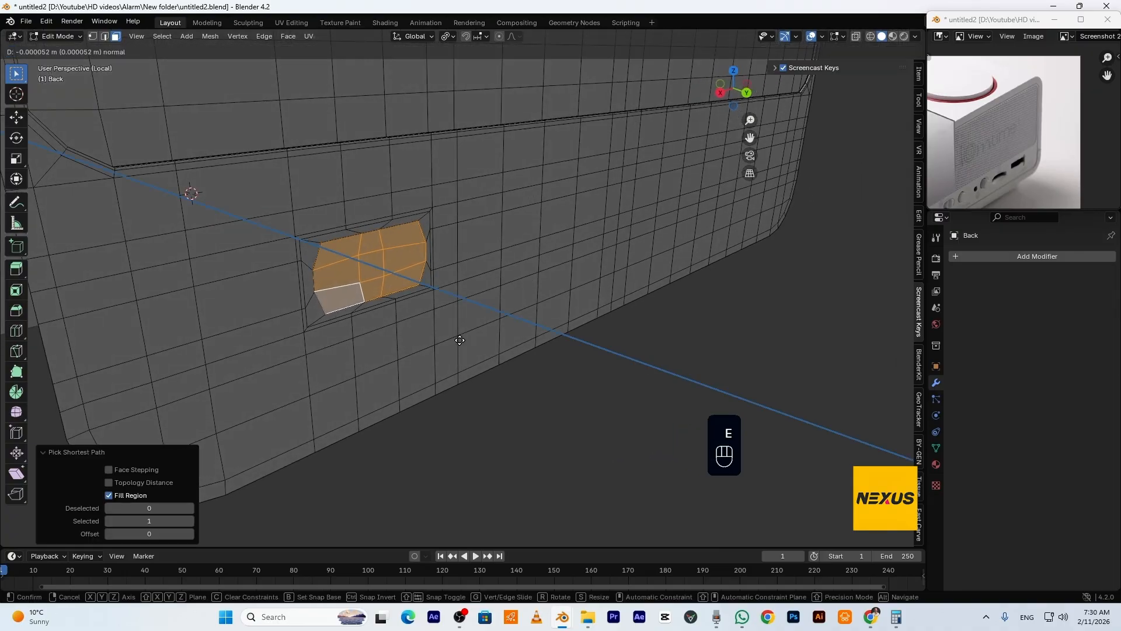
{"action": "left_click", "coordinate": [450, 331]}
{"action": "scroll", "coordinate": [449, 278], "scroll_direction": "up", "scroll_amount": 2}
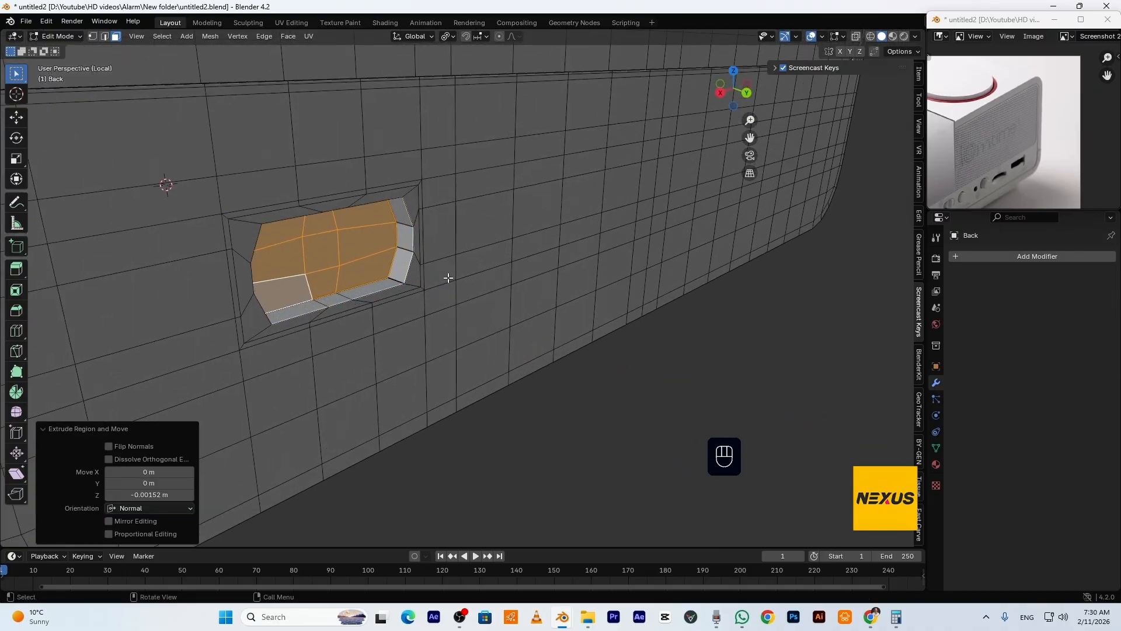
Inset the recess's floor faces with a thickness of 0 m
{"action": "scroll", "coordinate": [448, 278], "scroll_direction": "up", "scroll_amount": 1}
{"action": "middle_click_drag", "start_coordinate": [441, 287], "coordinate": [480, 293], "text": "shift"}
{"action": "key", "text": "i"}
{"action": "left_click", "coordinate": [481, 291]}
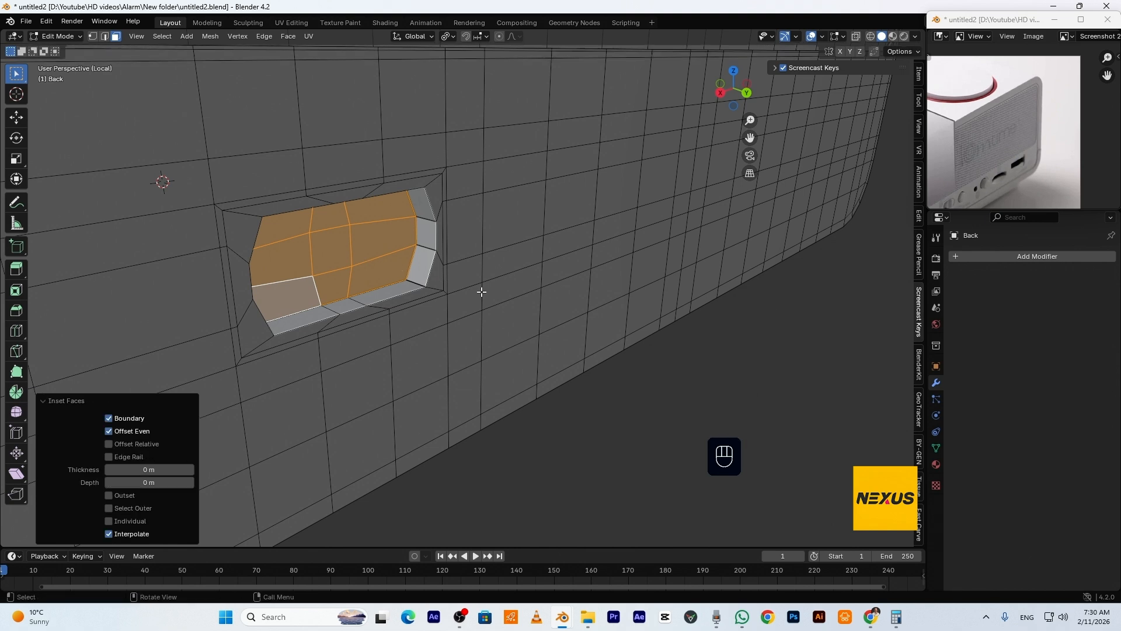
Add a centred loop cut around the recess's side wall and bevel it by 0.000636 m with one segment
{"action": "key", "text": "ctrl+r"}
{"action": "left_click", "coordinate": [425, 253]}
{"action": "right_click", "coordinate": [424, 251]}
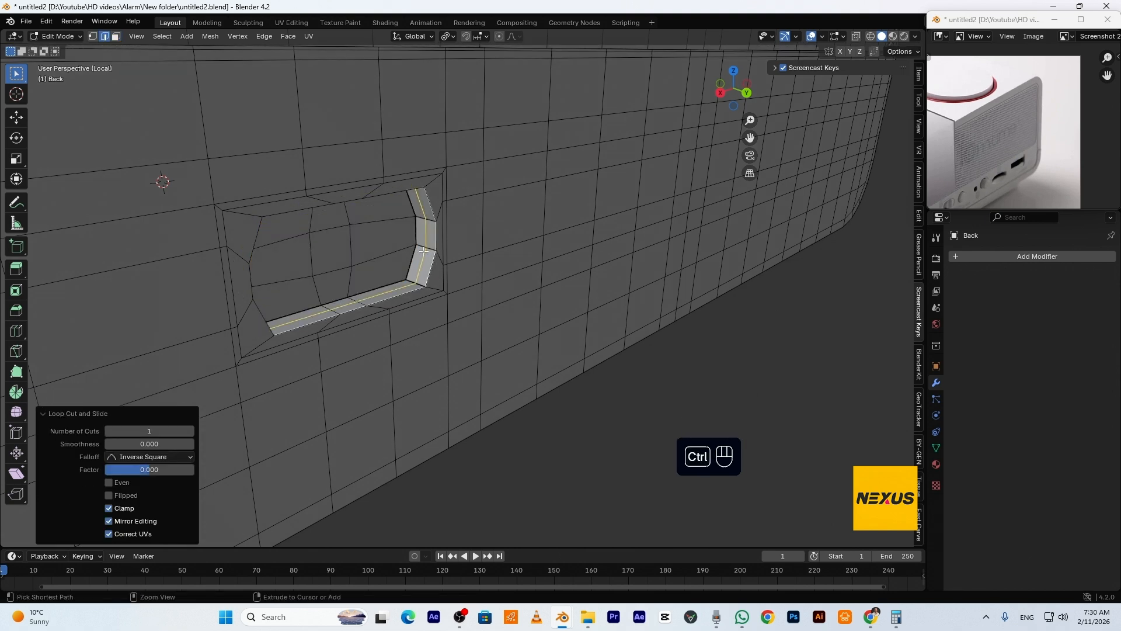
{"action": "key", "text": "ctrl+b"}
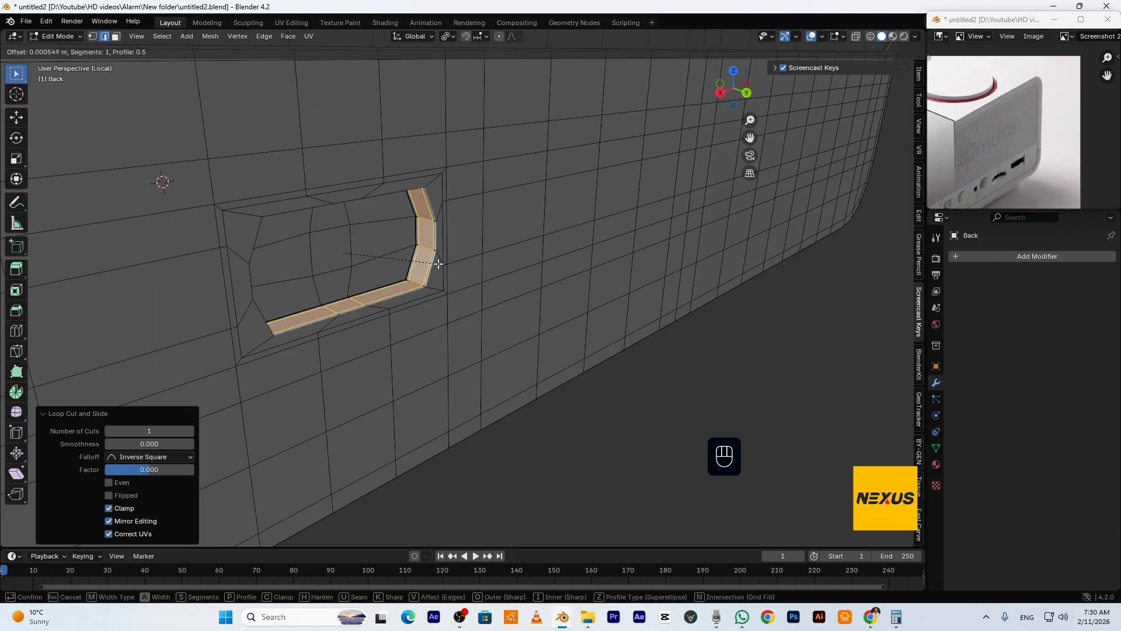
{"action": "left_click", "coordinate": [439, 265]}
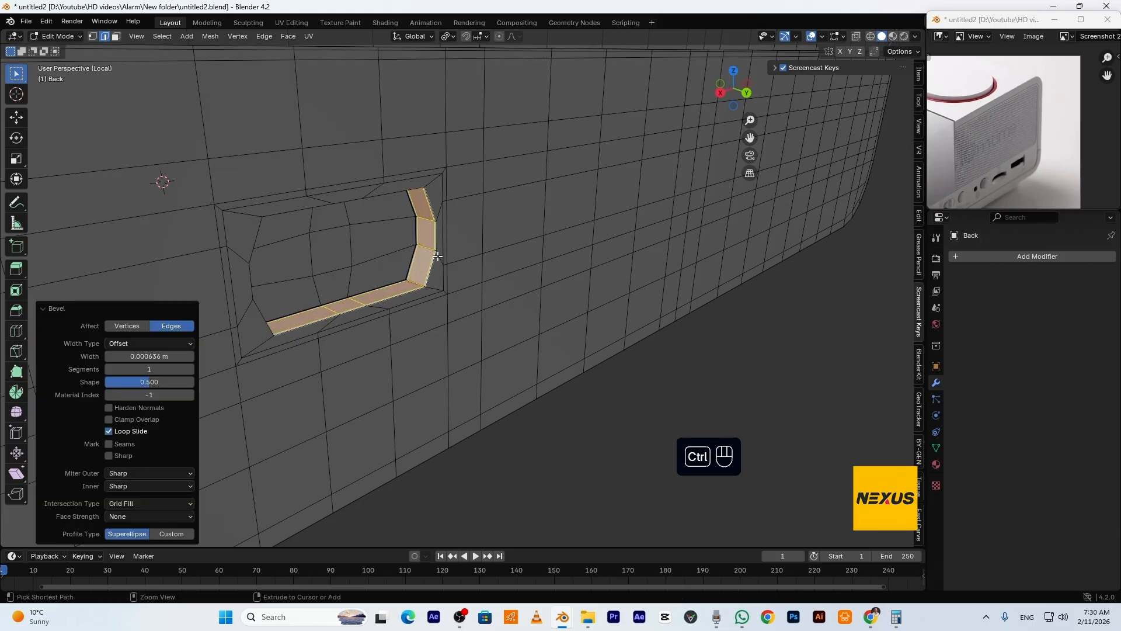
Add a support loop around the outside of the switch recess and slide it evenly close to the opening's rim
{"action": "key", "text": "ctrl+r"}
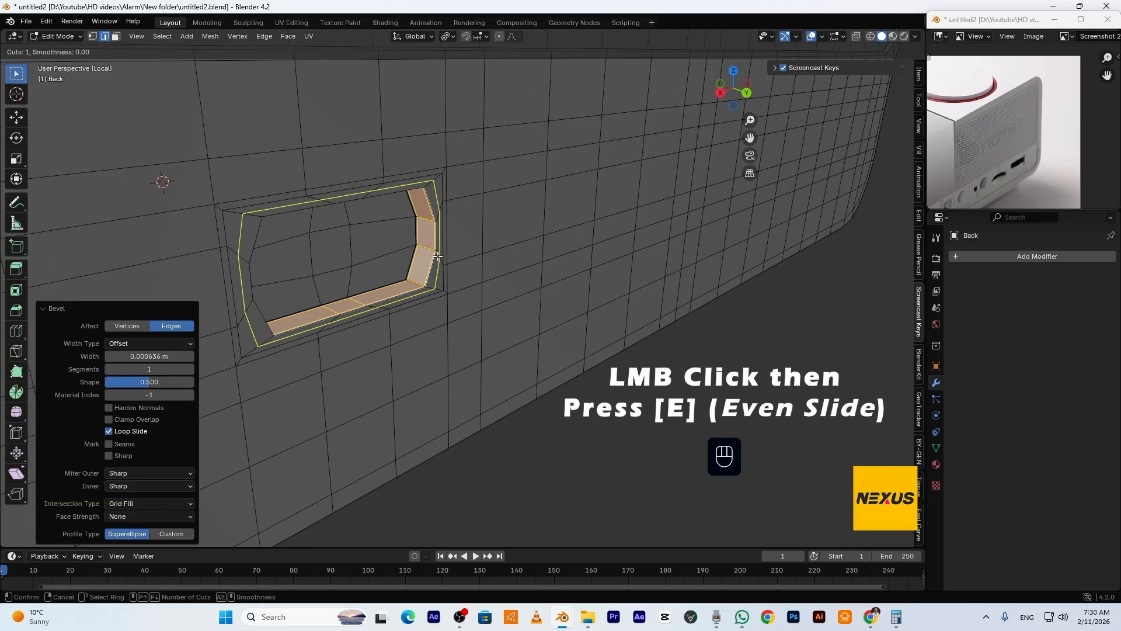
{"action": "left_click", "coordinate": [438, 256]}
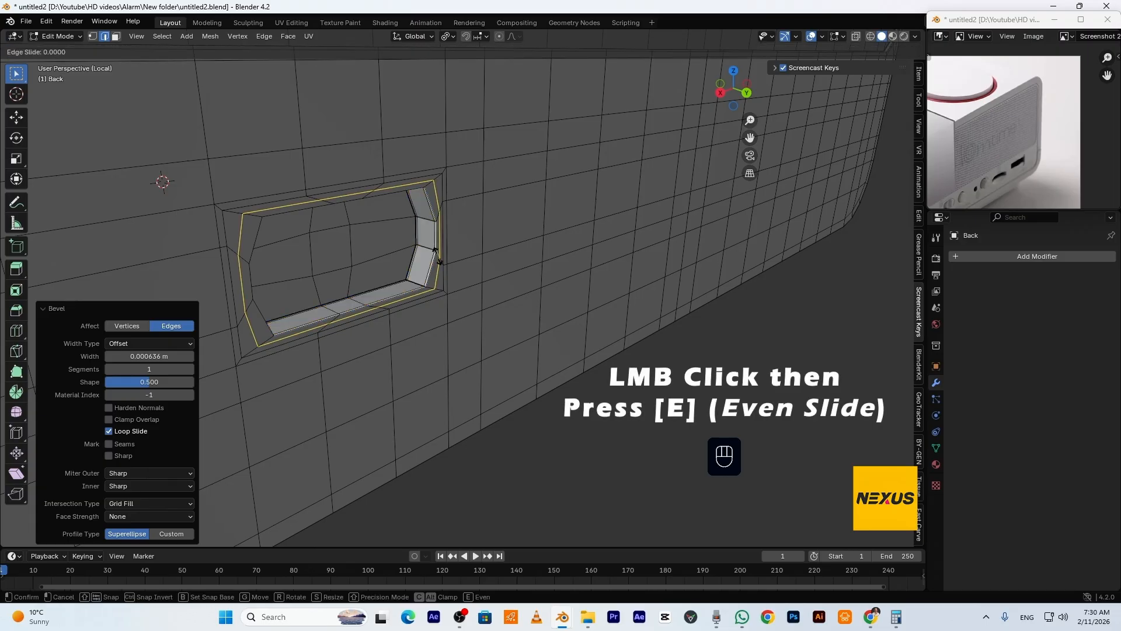
{"action": "key", "text": "e"}
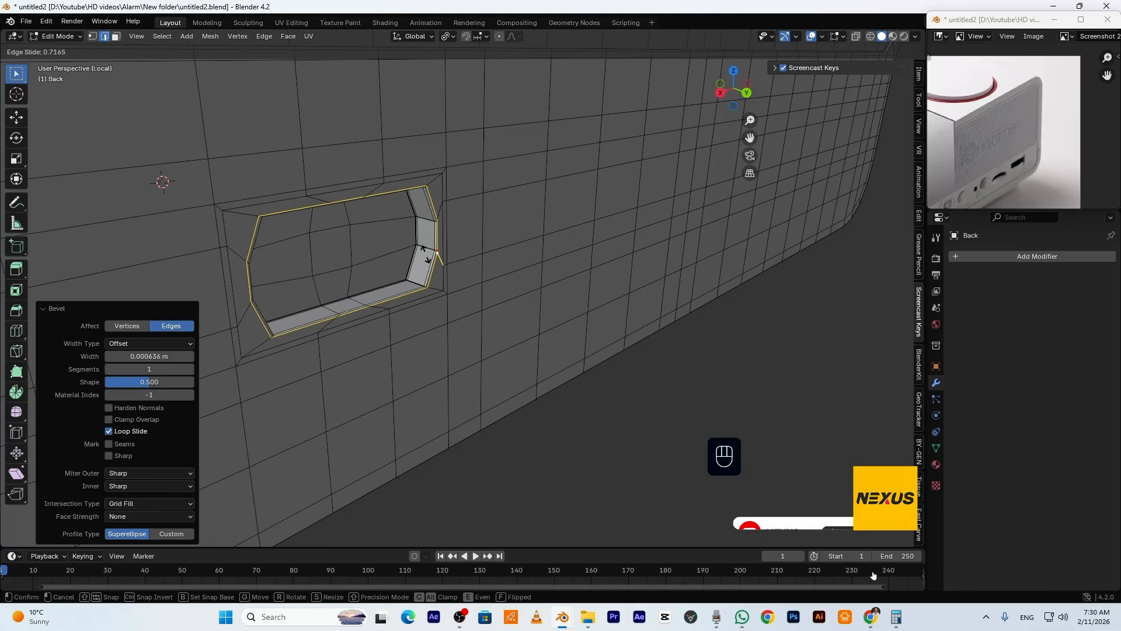
{"action": "left_click", "coordinate": [431, 254]}
Add a Subdivision Surface modifier with 2 viewport levels to the back panel and shade it smooth
{"action": "key", "text": "Tab"}
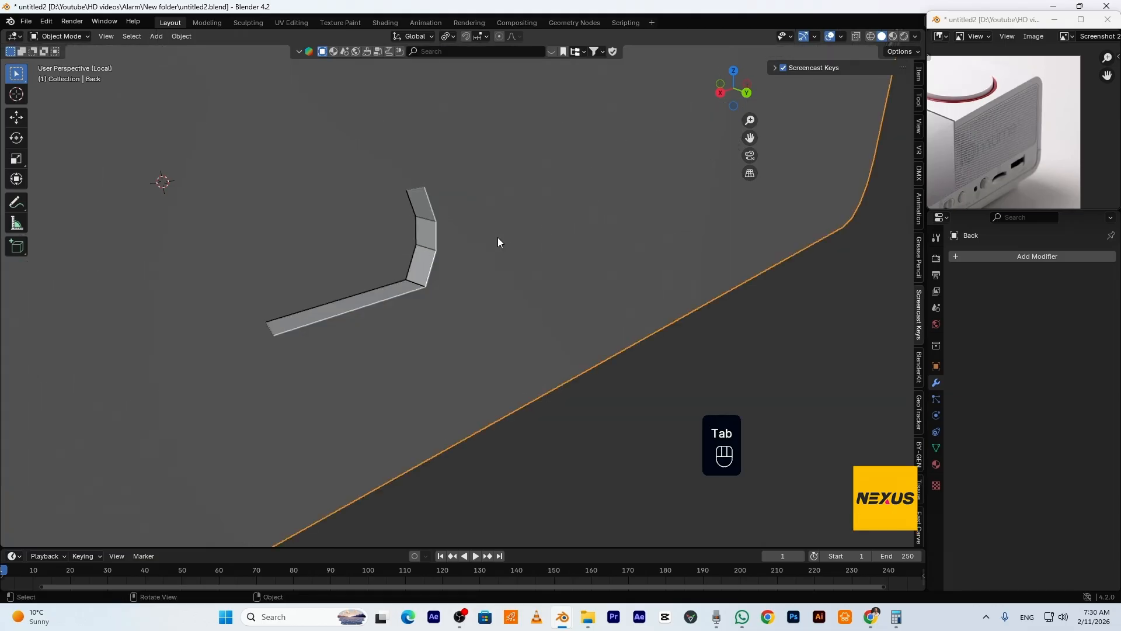
{"action": "left_click", "coordinate": [1042, 260]}
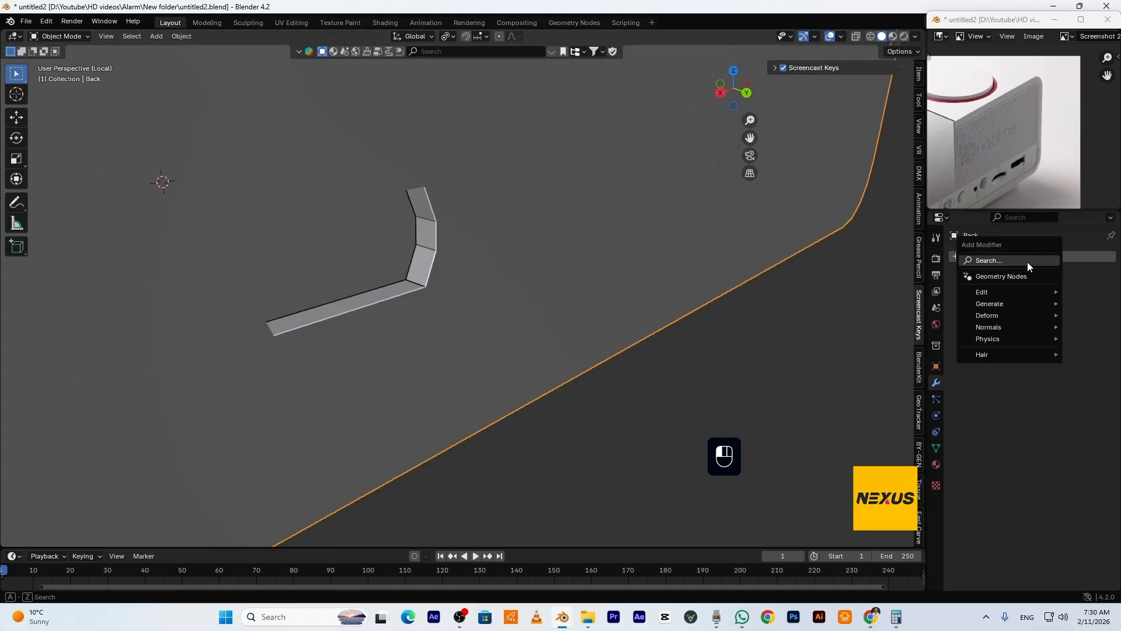
{"action": "left_click", "coordinate": [1028, 261]}
{"action": "left_click", "coordinate": [966, 283]}
{"action": "left_click", "coordinate": [1096, 308]}
{"action": "right_click", "coordinate": [411, 226]}
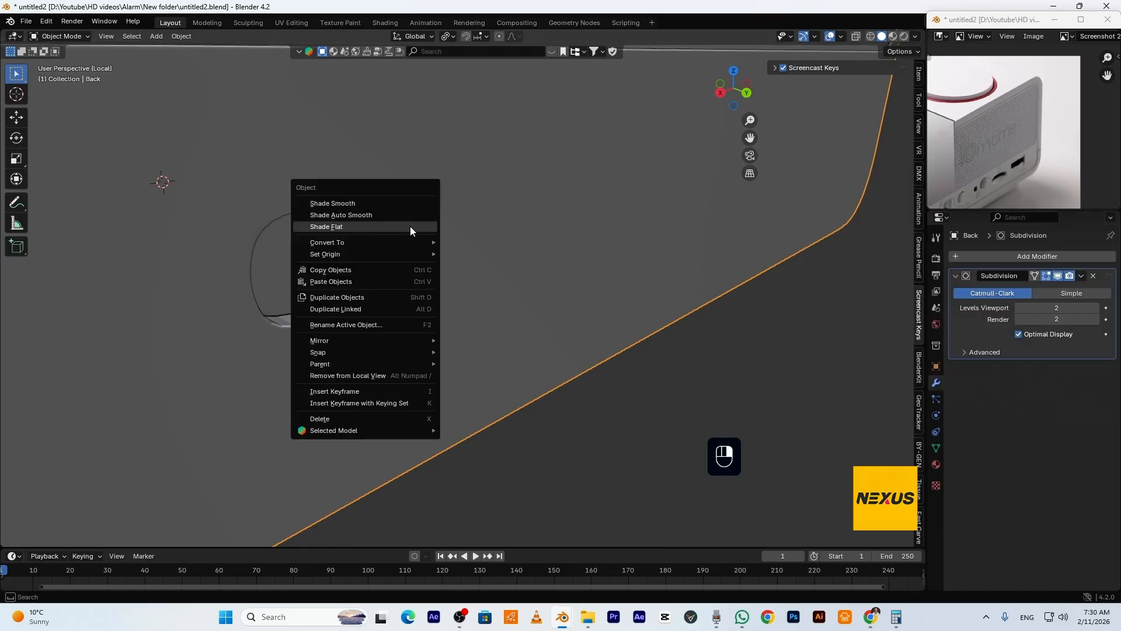
{"action": "left_click", "coordinate": [388, 204]}
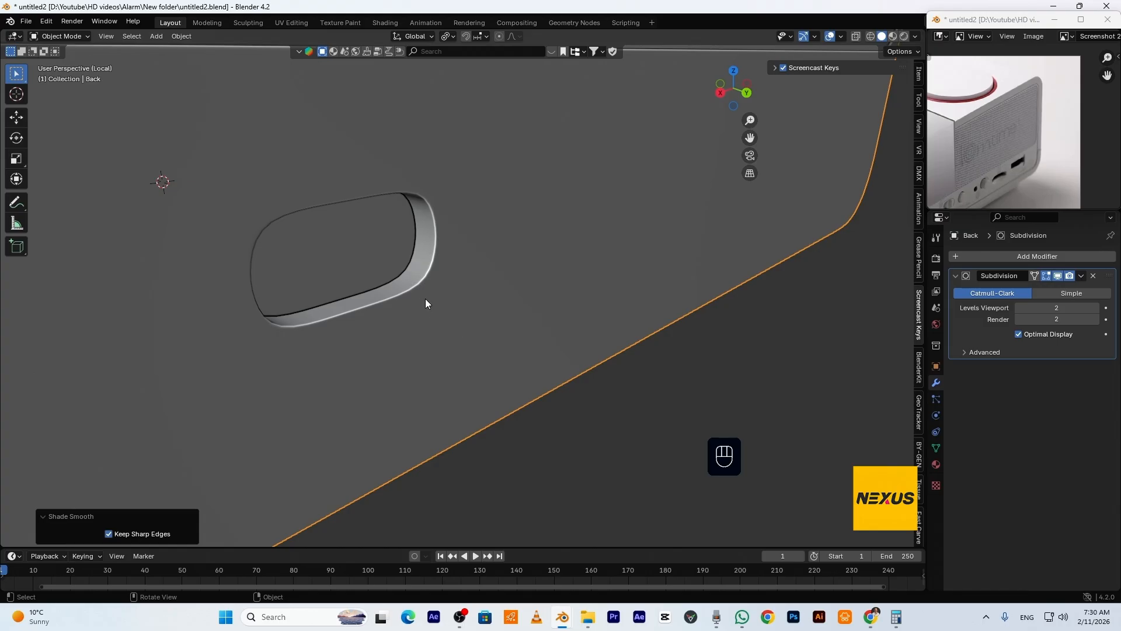
{"action": "scroll", "coordinate": [425, 299], "scroll_direction": "down", "scroll_amount": 4}
{"action": "middle_click_drag", "start_coordinate": [426, 299], "coordinate": [454, 339]}
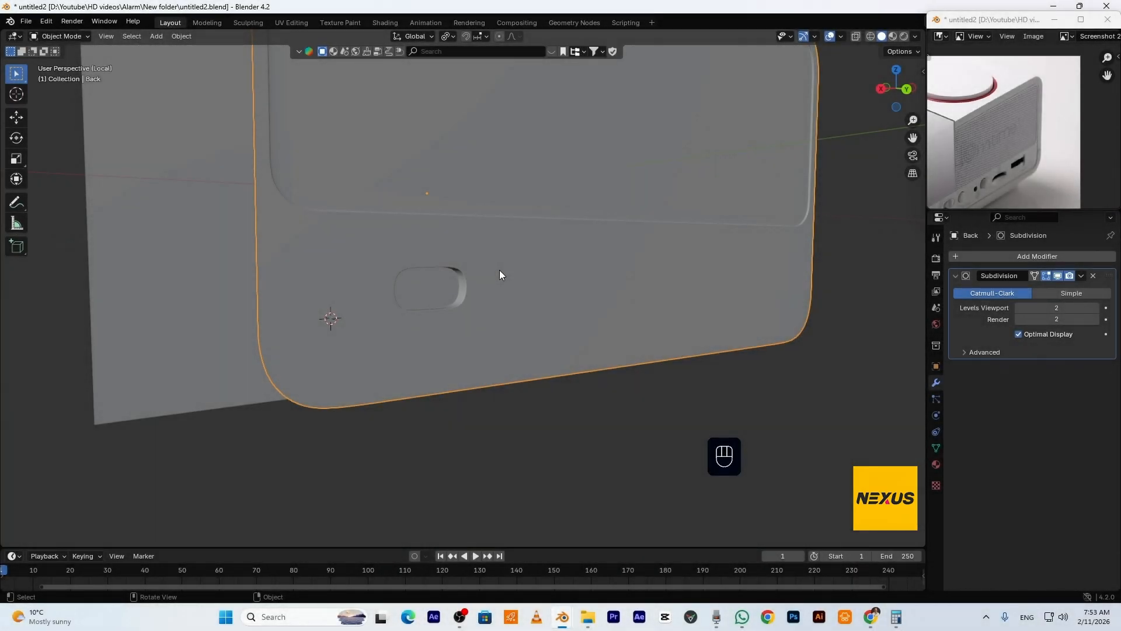
Select the nine floor faces of the switch recess in the back panel's mesh and duplicate them in place
{"action": "key", "text": "Tab"}
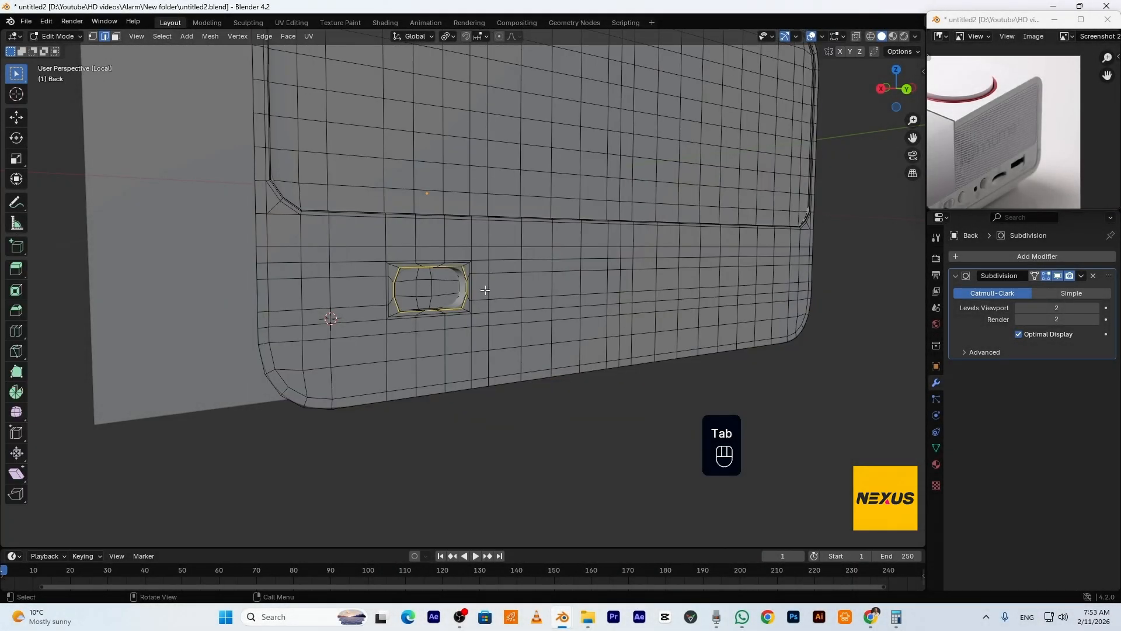
{"action": "middle_click_drag", "start_coordinate": [447, 277], "coordinate": [444, 274]}
{"action": "left_click", "coordinate": [445, 273]}
{"action": "key", "text": "3"}
{"action": "left_click", "coordinate": [445, 274]}
{"action": "left_click", "coordinate": [401, 306], "text": "ctrl+shift"}
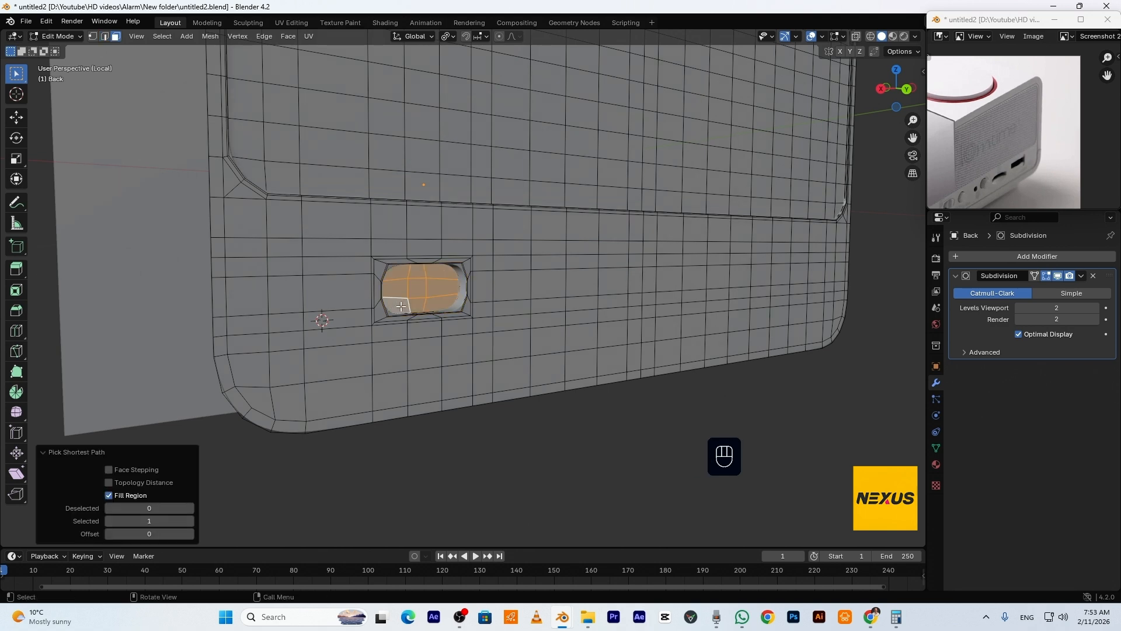
{"action": "key", "text": "shift+d"}
{"action": "key", "text": "Escape"}
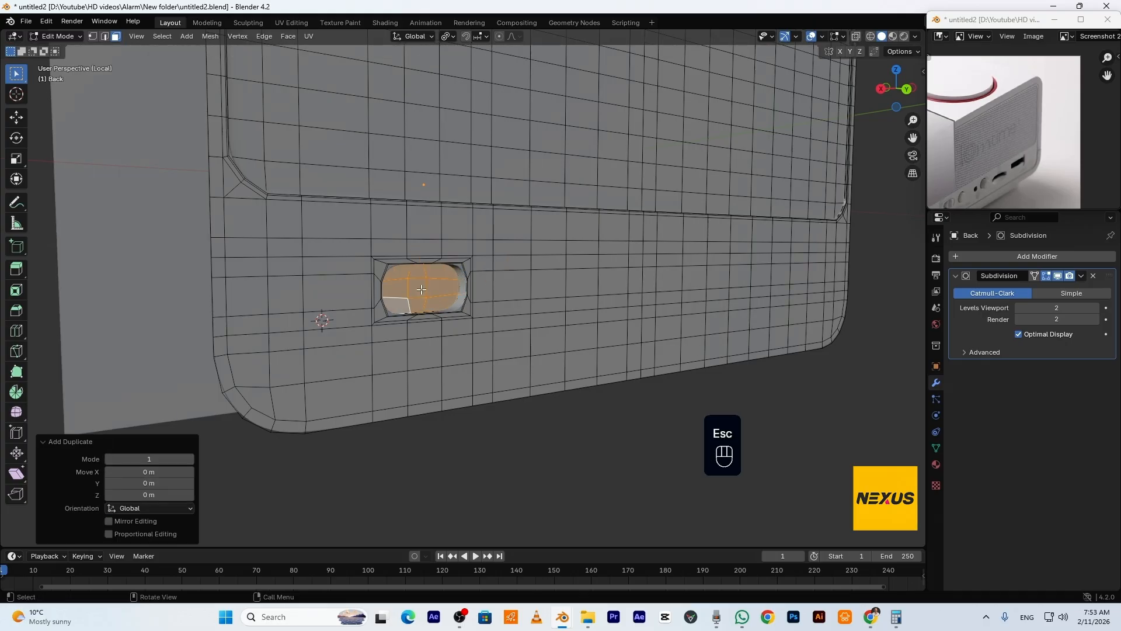
Separate the duplicated faces into their own object and select that object in Object Mode
{"action": "key", "text": "p"}
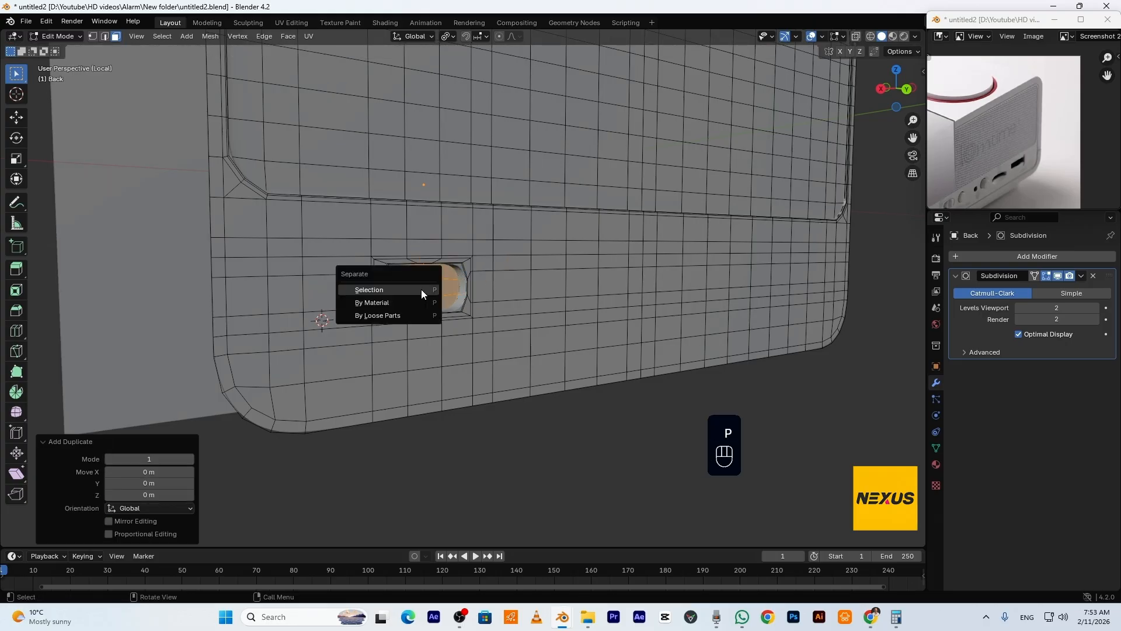
{"action": "left_click", "coordinate": [422, 289]}
{"action": "key", "text": "Tab"}
{"action": "left_click", "coordinate": [437, 295]}
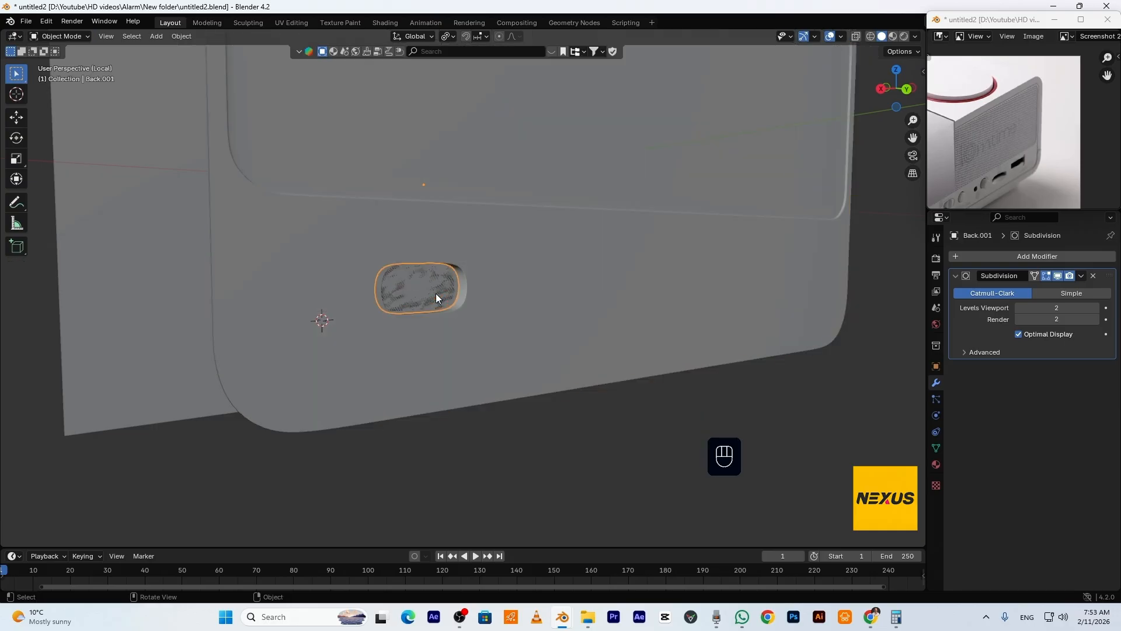
Extrude all faces of the separated switch object outward by about 0.0011 m to give it thickness
{"action": "key", "text": "Tab"}
{"action": "key", "text": "a"}
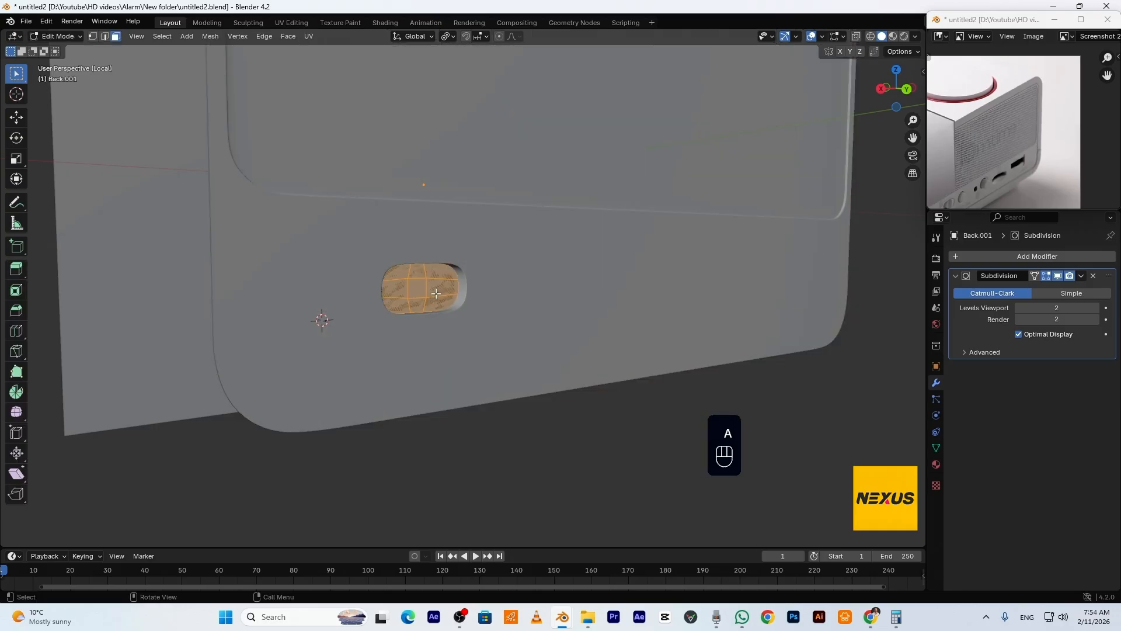
{"action": "key", "text": "e"}
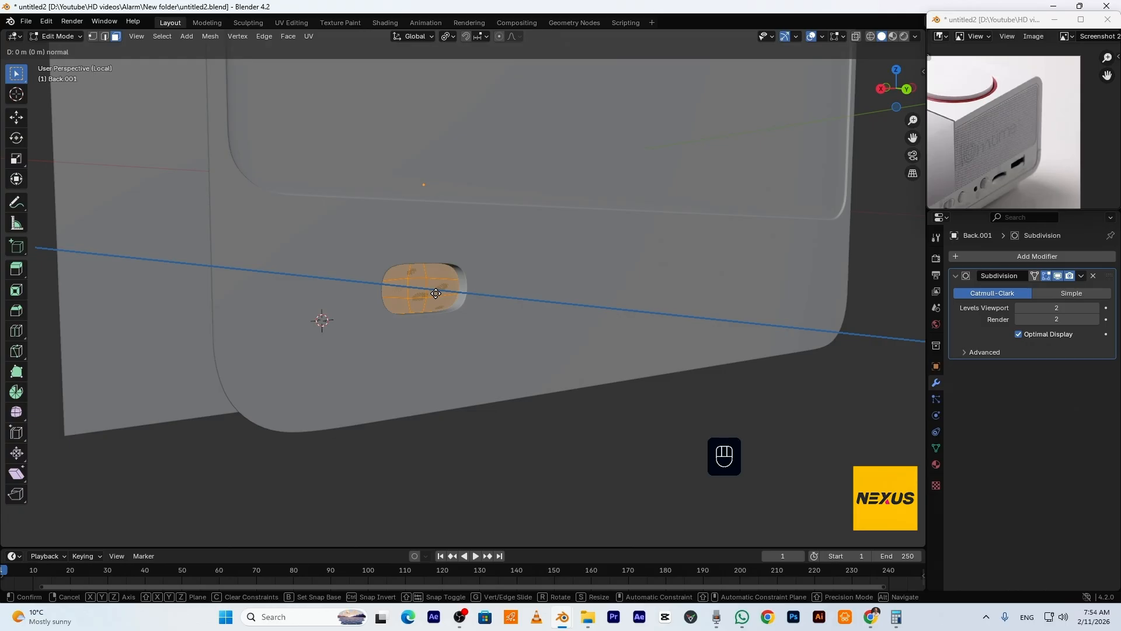
{"action": "left_click", "coordinate": [441, 297]}
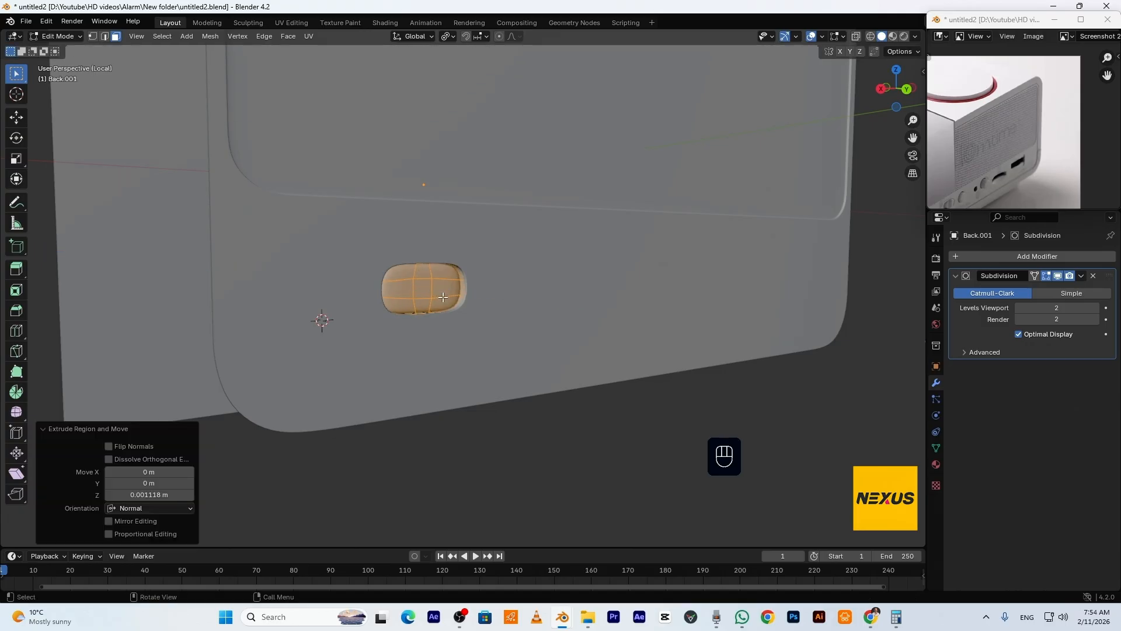
Isolate the switch, add a centred loop cut around its side wall and bevel it about 0.0004 m wide into two support loops
{"action": "key", "text": "KP_Divide"}
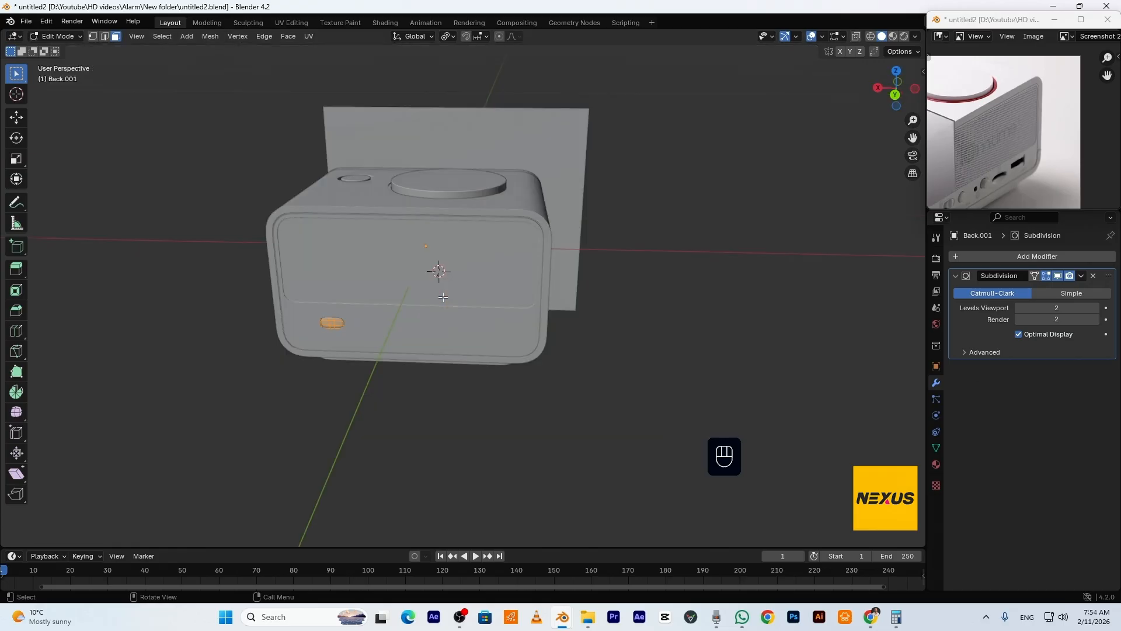
{"action": "key", "text": "KP_Divide"}
{"action": "middle_click_drag", "start_coordinate": [608, 151], "coordinate": [503, 296]}
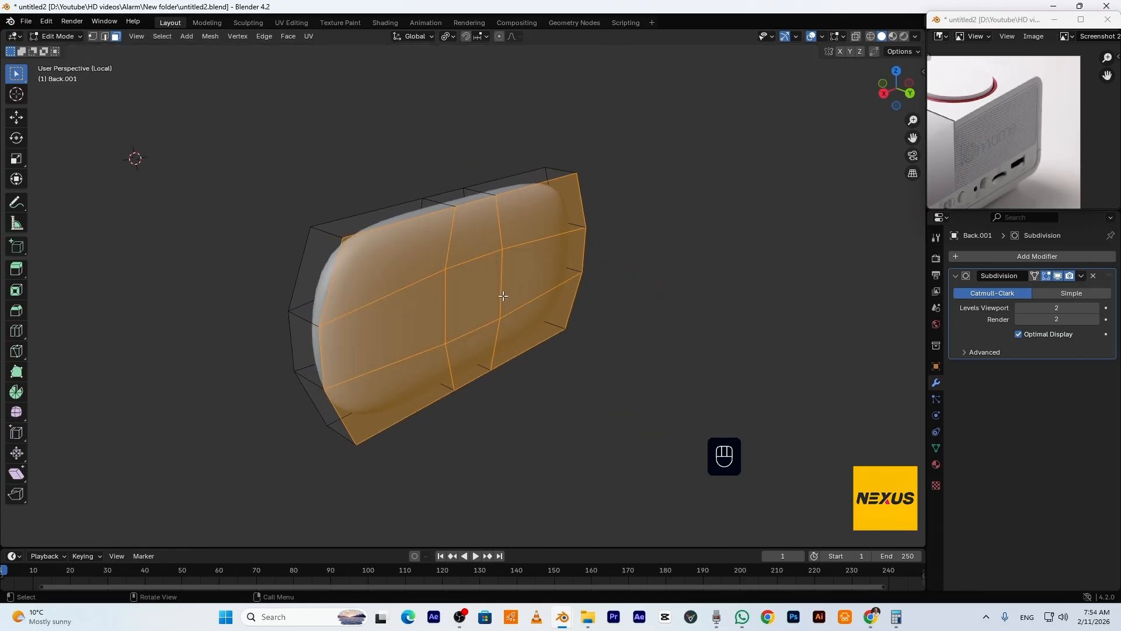
{"action": "key", "text": "ctrl+r"}
{"action": "left_click", "coordinate": [322, 232]}
{"action": "right_click", "coordinate": [322, 232]}
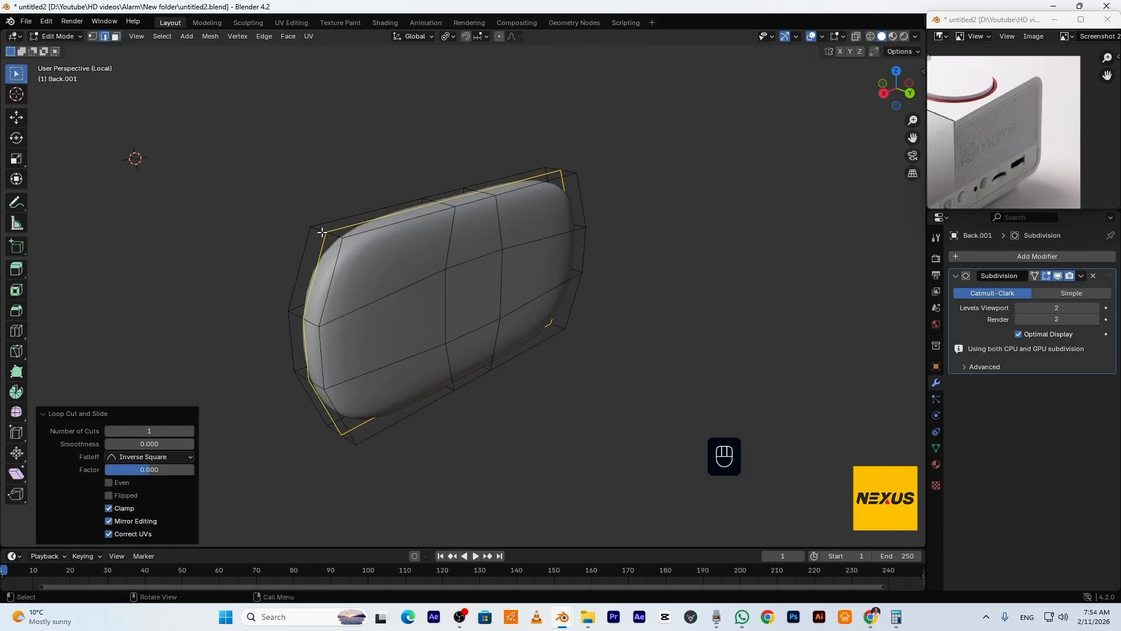
{"action": "key", "text": "ctrl+b"}
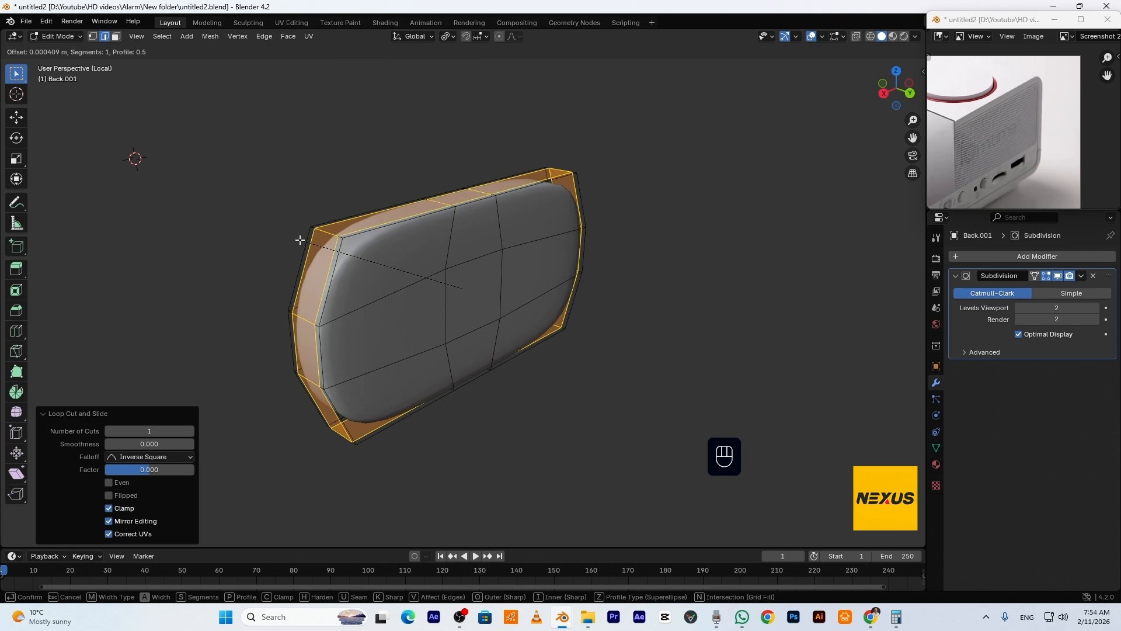
{"action": "left_click", "coordinate": [300, 240]}
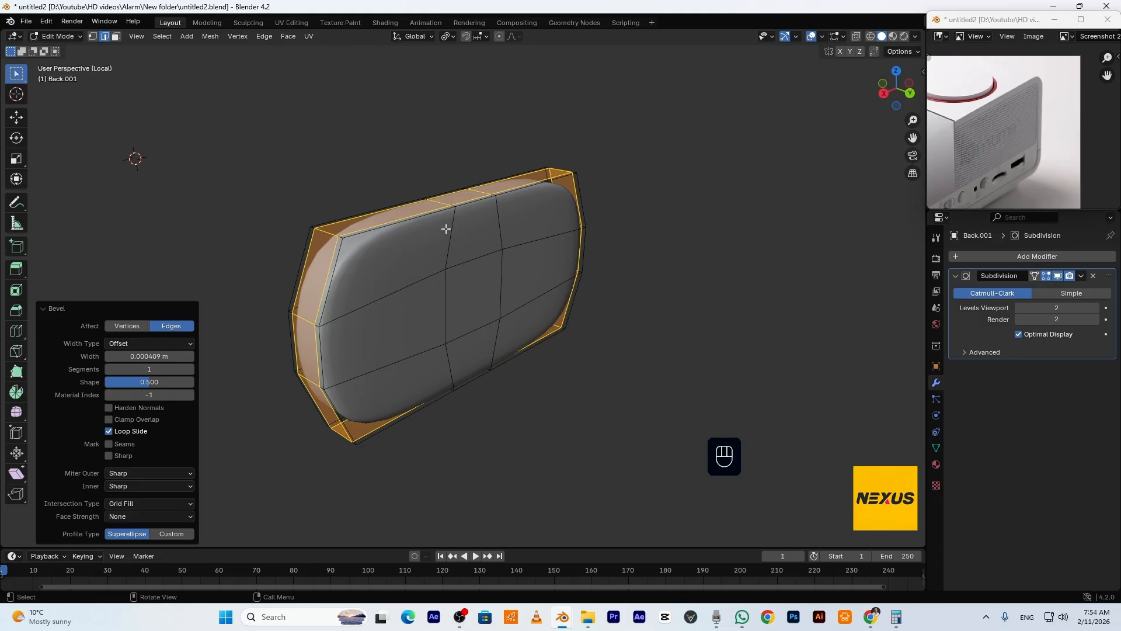
Dissolve the two vertical edge loops crossing the middle of the switch
{"action": "left_click", "coordinate": [453, 228], "text": "alt"}
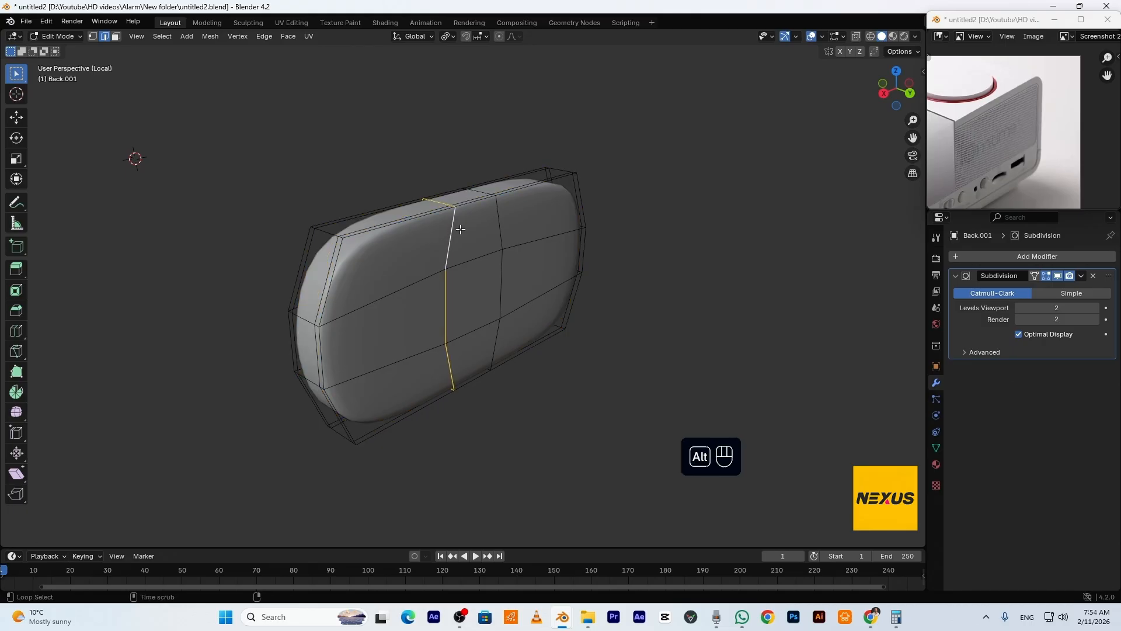
{"action": "left_click", "coordinate": [501, 224], "text": "alt+shift"}
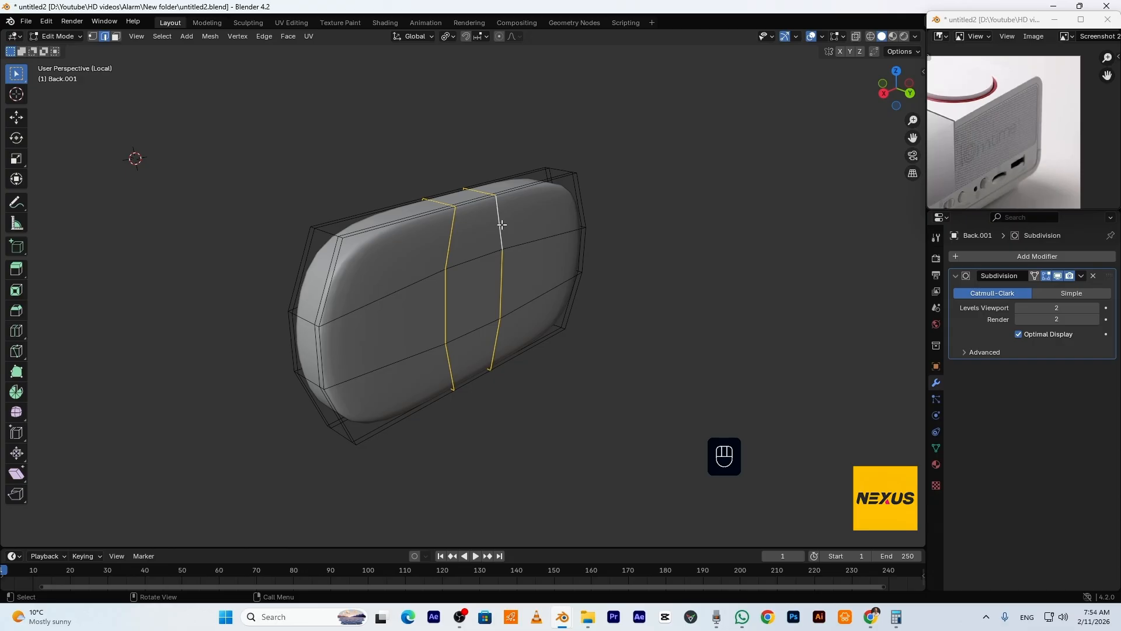
{"action": "key", "text": "Delete"}
{"action": "left_click", "coordinate": [502, 225]}
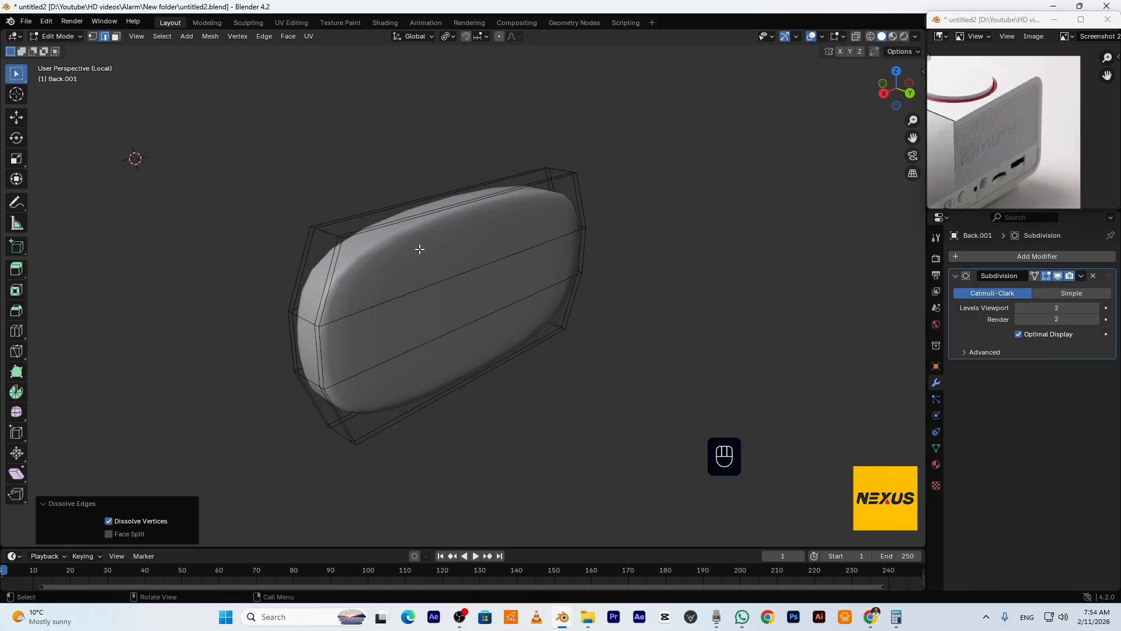
Move all vertices at one rounded end of the switch inward along the X axis to shorten it
{"action": "key", "text": "1"}
{"action": "left_click_drag", "start_coordinate": [413, 164], "coordinate": [242, 498]}
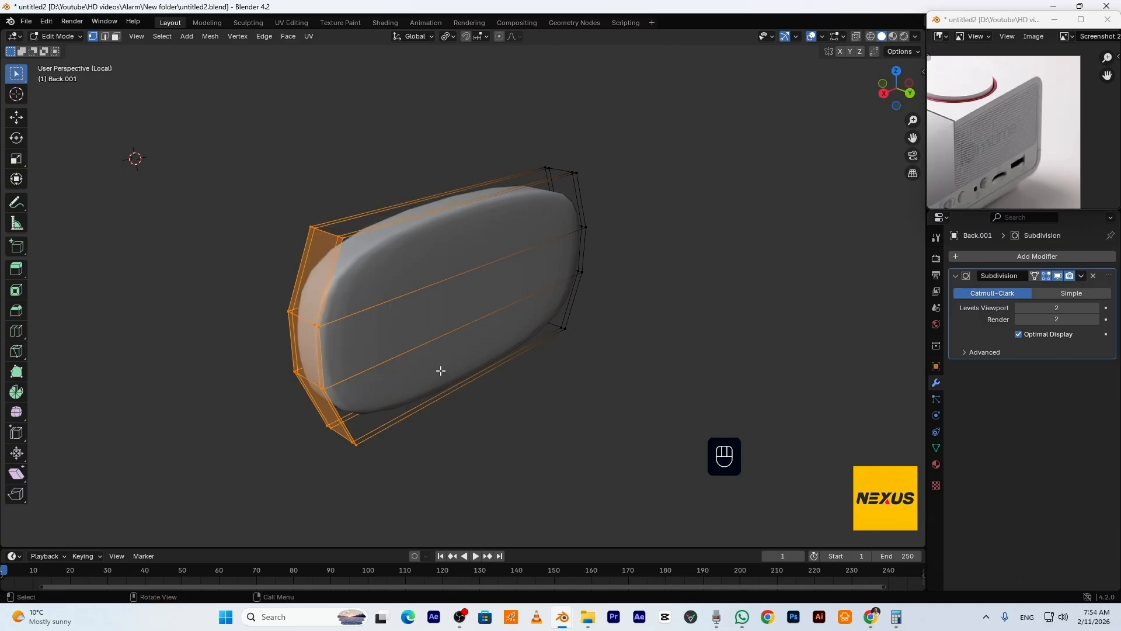
{"action": "key", "text": "g"}
{"action": "key", "text": "x"}
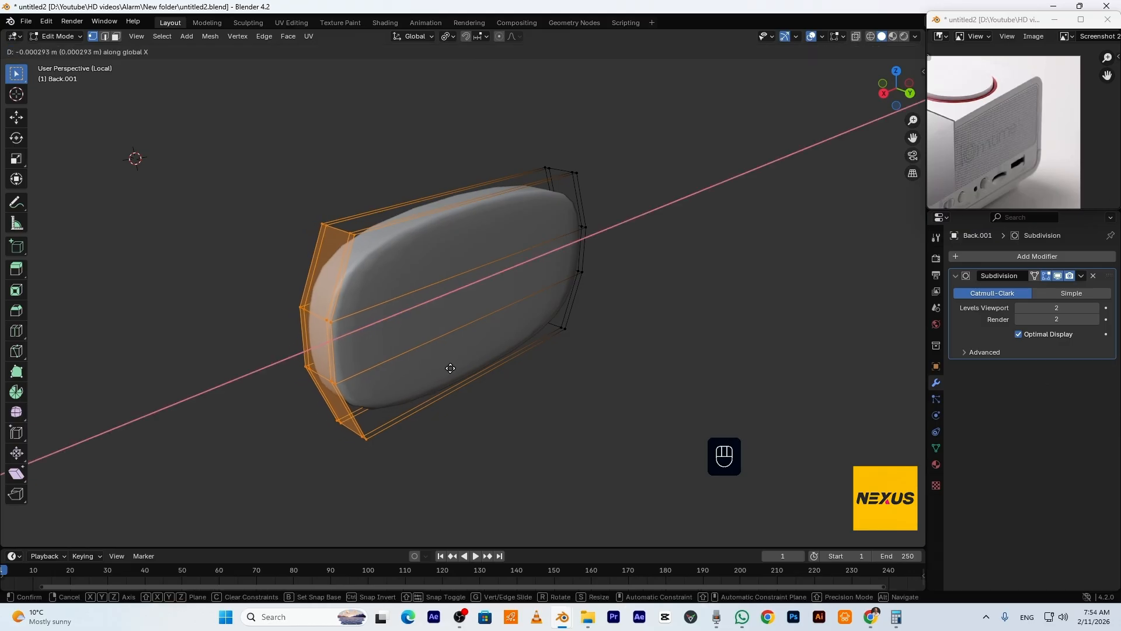
{"action": "left_click", "coordinate": [488, 354]}
Exit the isolated view, add a centred vertical loop cut across the switch and bevel it 0.00065 m wide into a narrow strip
{"action": "key", "text": "KP_Divide"}
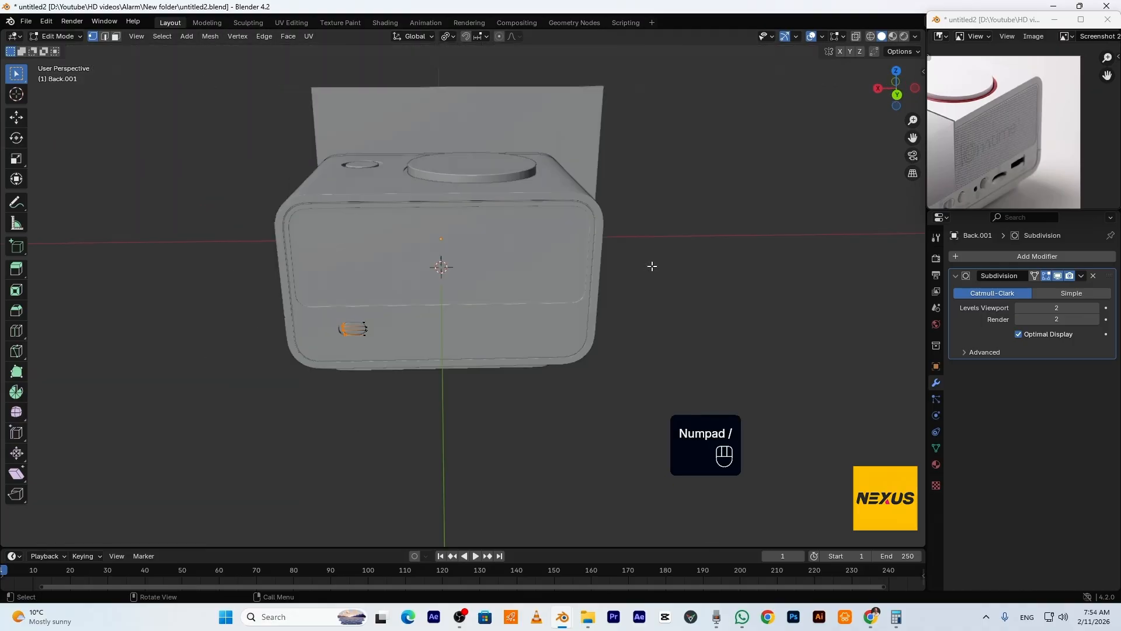
{"action": "middle_click_drag", "start_coordinate": [631, 315], "coordinate": [719, 306]}
{"action": "scroll", "coordinate": [546, 320], "scroll_direction": "up", "scroll_amount": 10}
{"action": "key", "text": "ctrl+r"}
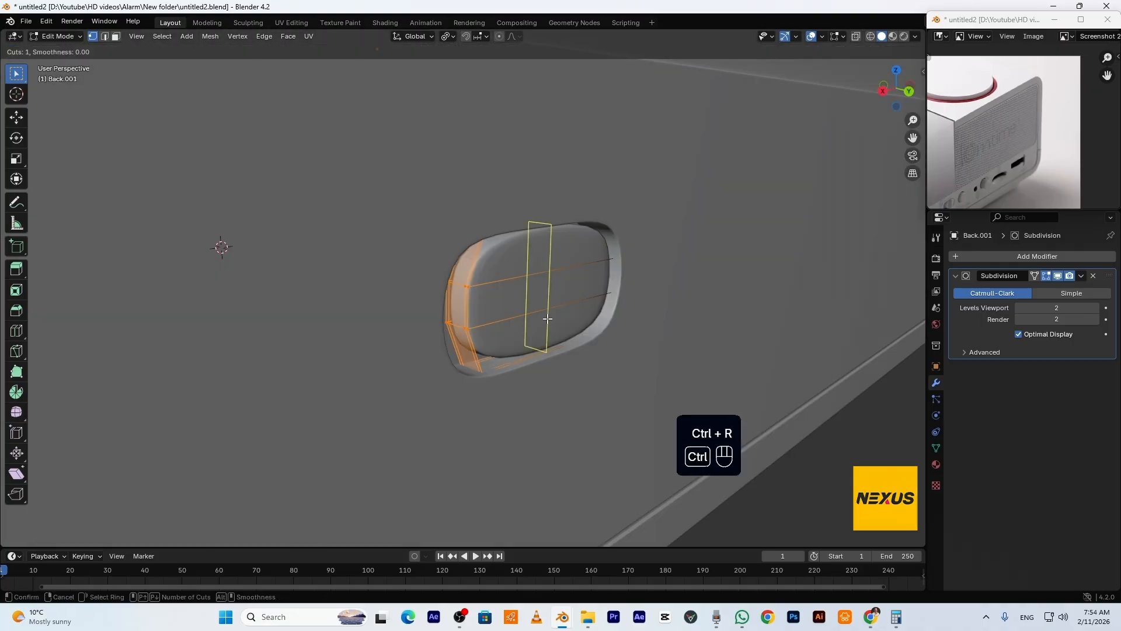
{"action": "left_click", "coordinate": [547, 319]}
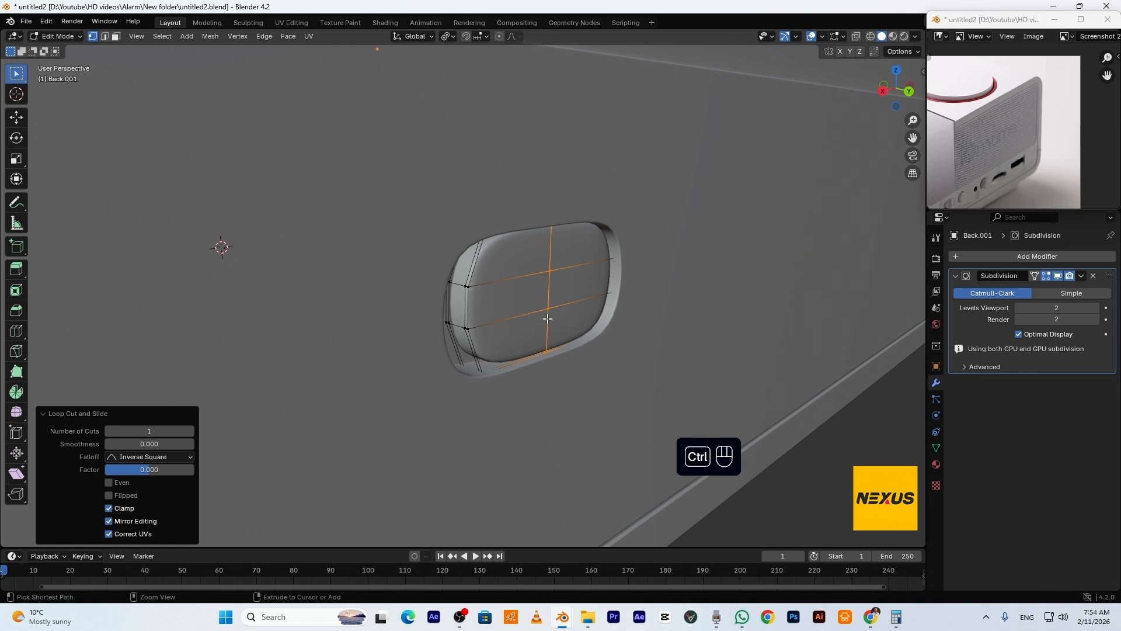
{"action": "key", "text": "ctrl+b"}
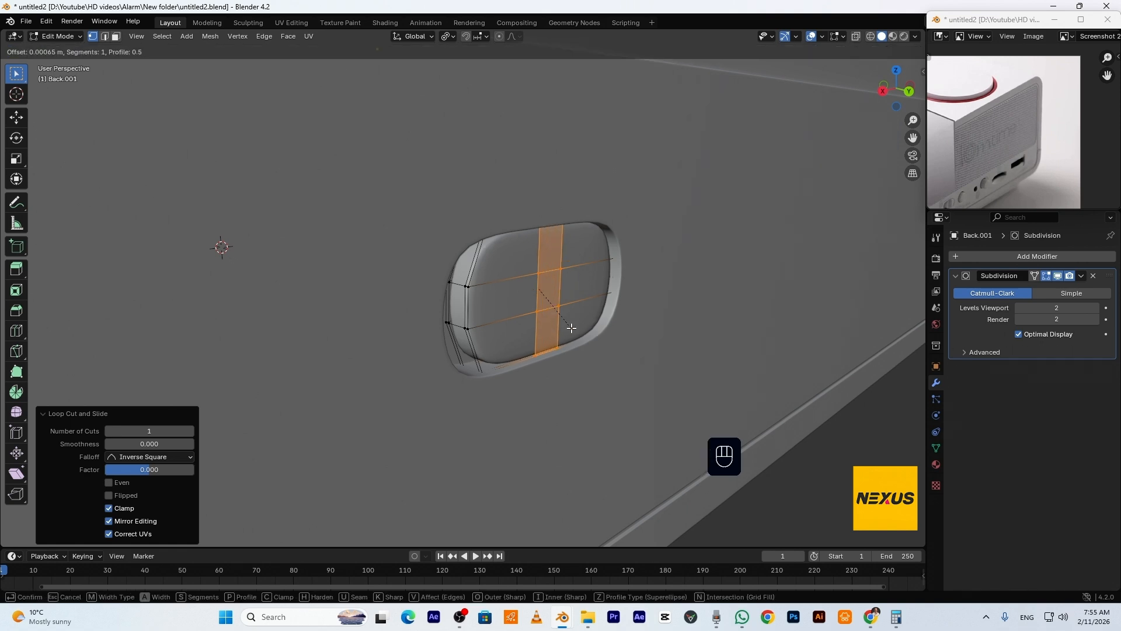
{"action": "left_click", "coordinate": [571, 327]}
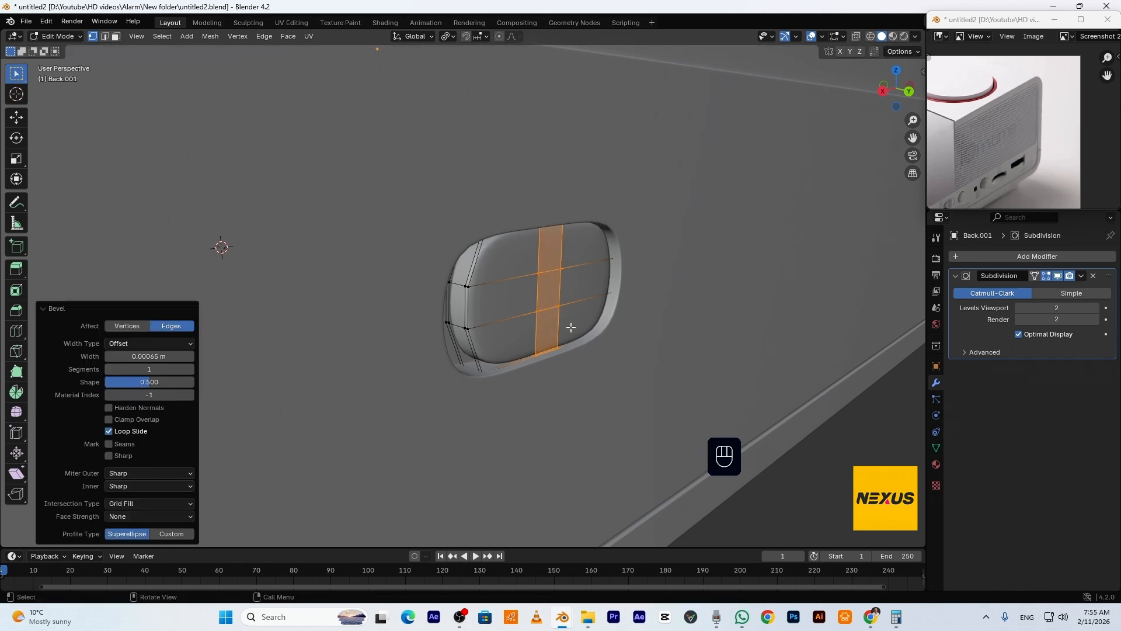
Select the three front faces of the switch's central strip and inset them by about 0.00018 m
{"action": "key", "text": "3"}
{"action": "left_click", "coordinate": [550, 256]}
{"action": "left_click", "coordinate": [547, 288], "text": "shift"}
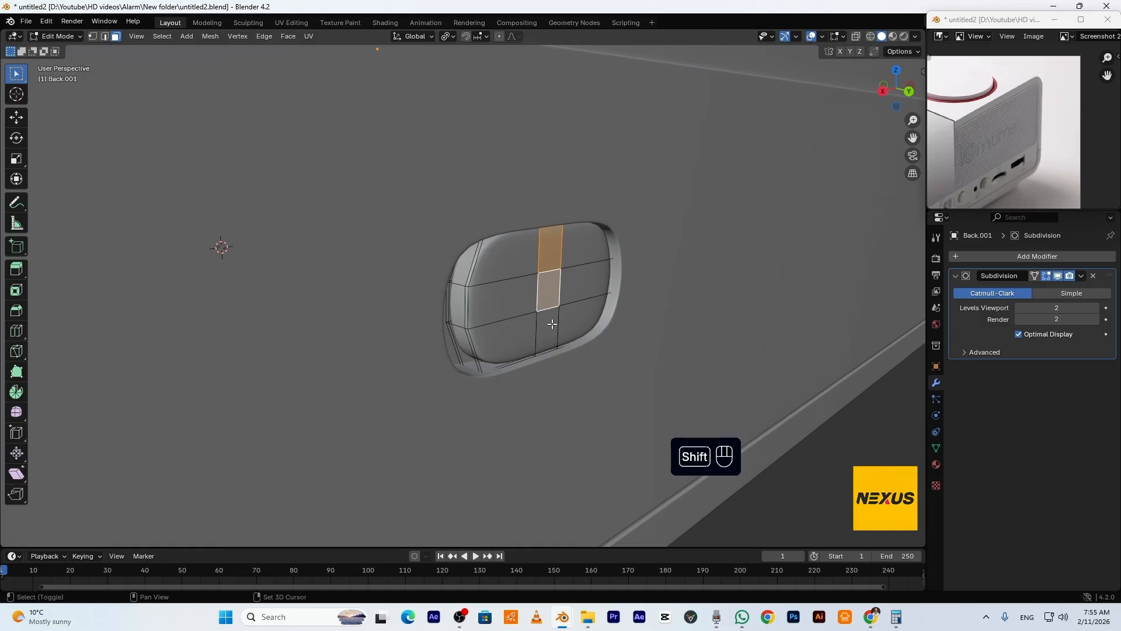
{"action": "left_click", "coordinate": [552, 323], "text": "shift"}
{"action": "key", "text": "i"}
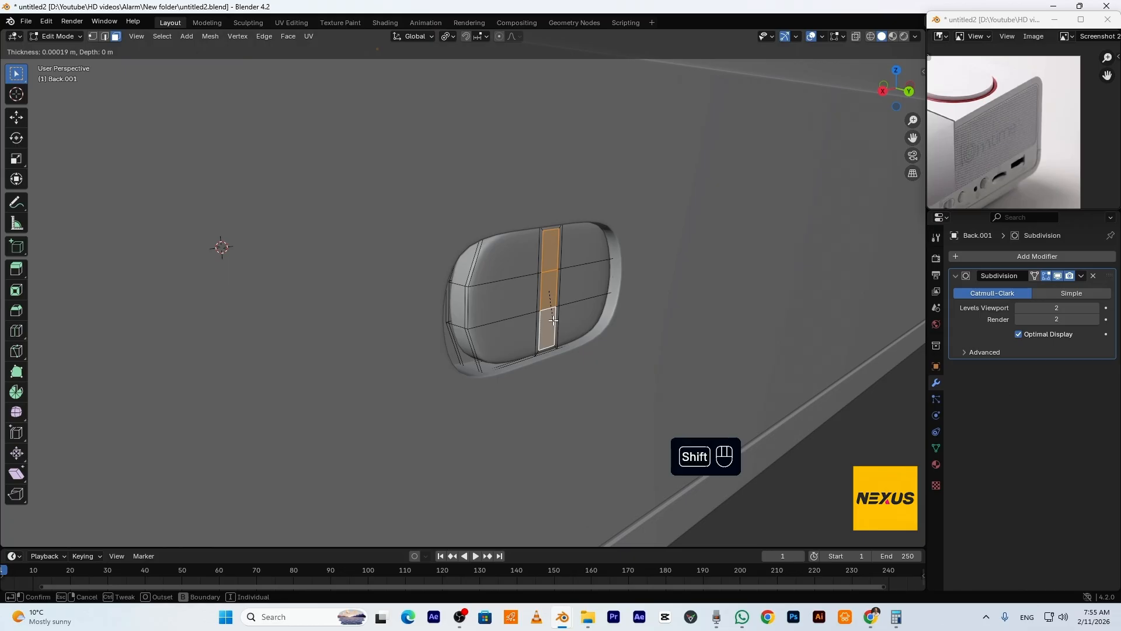
{"action": "left_click", "coordinate": [553, 320]}
Extrude the strip outward about 0.0015 m as a grip ridge, inset its end faces and return to Object Mode
{"action": "key", "text": "e"}
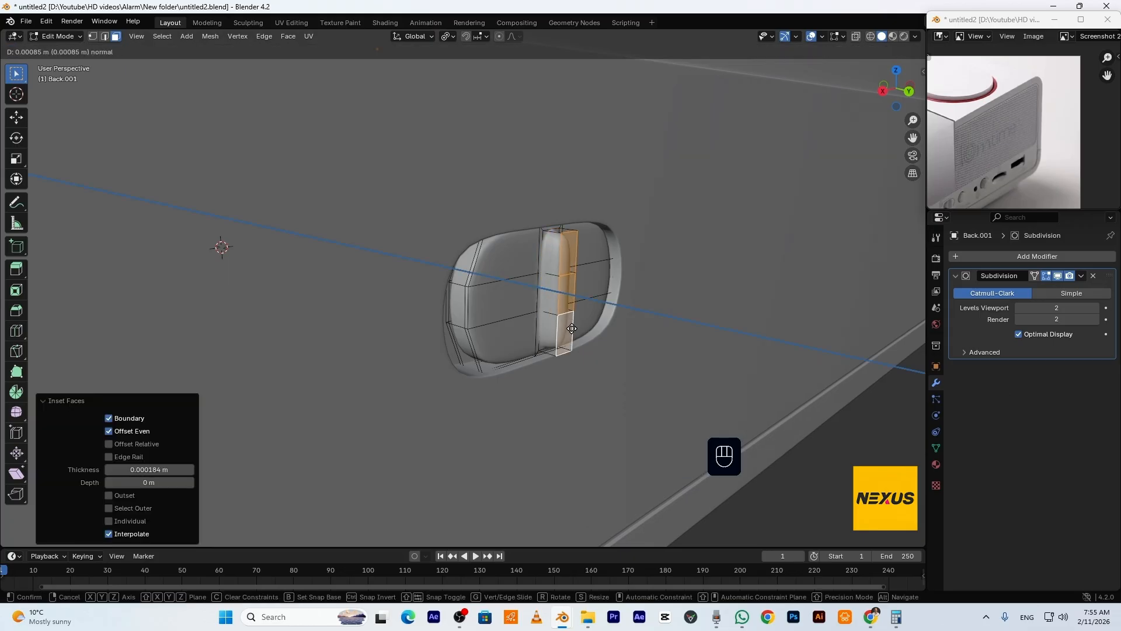
{"action": "left_click", "coordinate": [582, 334]}
{"action": "key", "text": "i"}
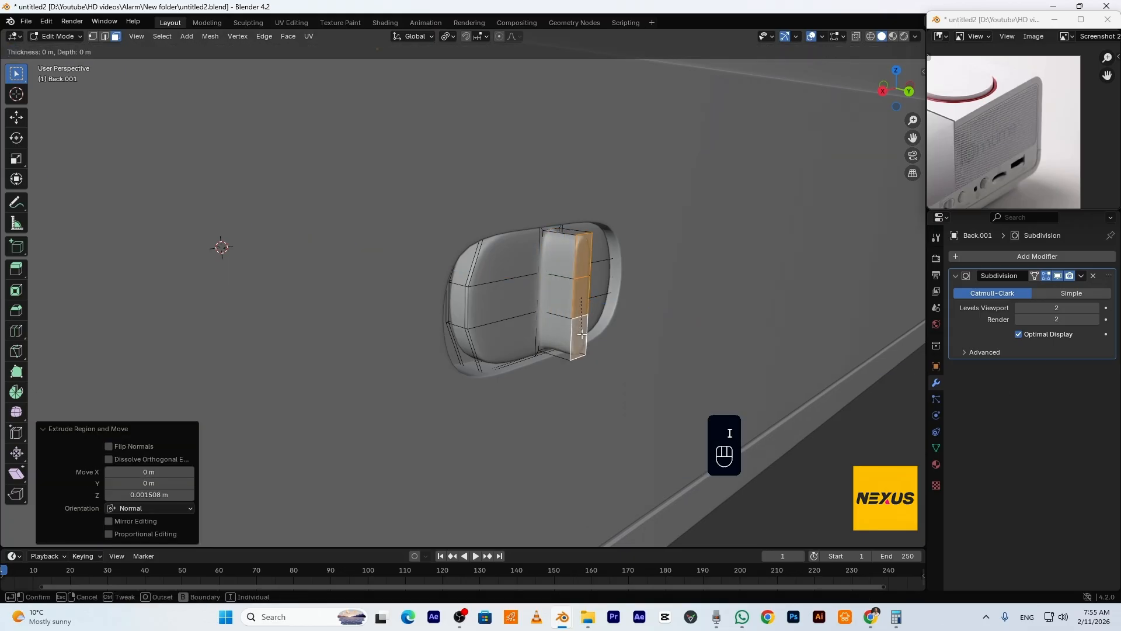
{"action": "left_click", "coordinate": [582, 334]}
{"action": "key", "text": "Tab"}
{"action": "scroll", "coordinate": [688, 382], "scroll_direction": "down", "scroll_amount": 4}
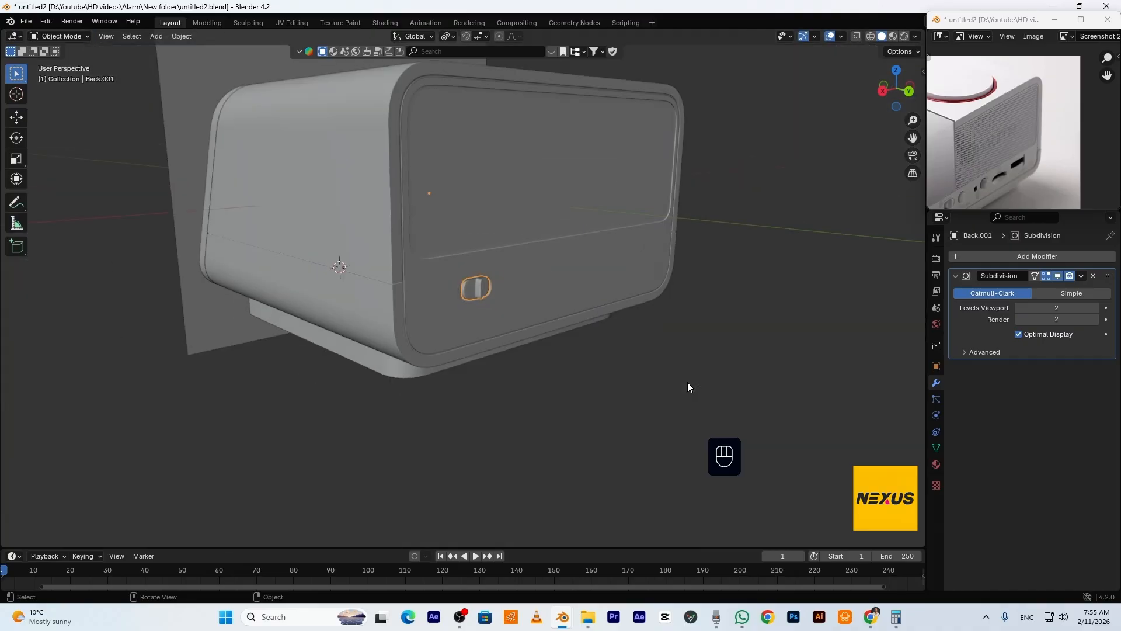
{"action": "scroll", "coordinate": [687, 394], "scroll_direction": "up", "scroll_amount": 5}
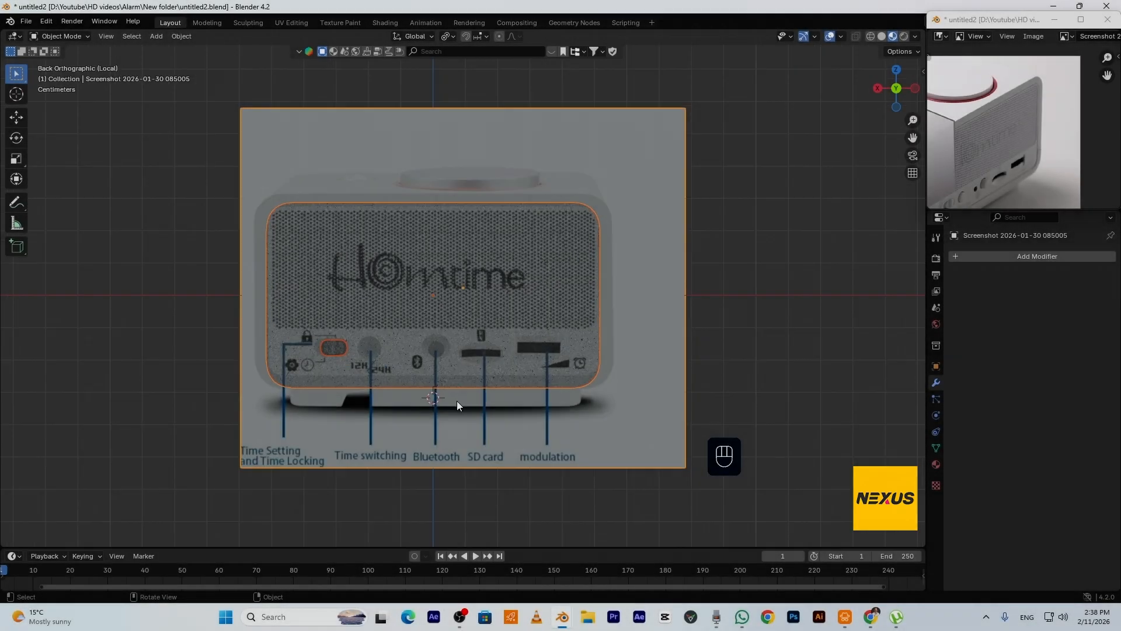
In the back panel's mesh, slide the vertical edge loop right of the Time switching circle toward the circle, by a factor of about 0.507
{"action": "scroll", "coordinate": [457, 400], "scroll_direction": "up", "scroll_amount": 2}
{"action": "middle_click_drag", "start_coordinate": [448, 401], "coordinate": [570, 306], "text": "shift"}
{"action": "scroll", "coordinate": [429, 282], "scroll_direction": "up", "scroll_amount": 2}
{"action": "scroll", "coordinate": [428, 279], "scroll_direction": "up", "scroll_amount": 1}
{"action": "left_click", "coordinate": [455, 262]}
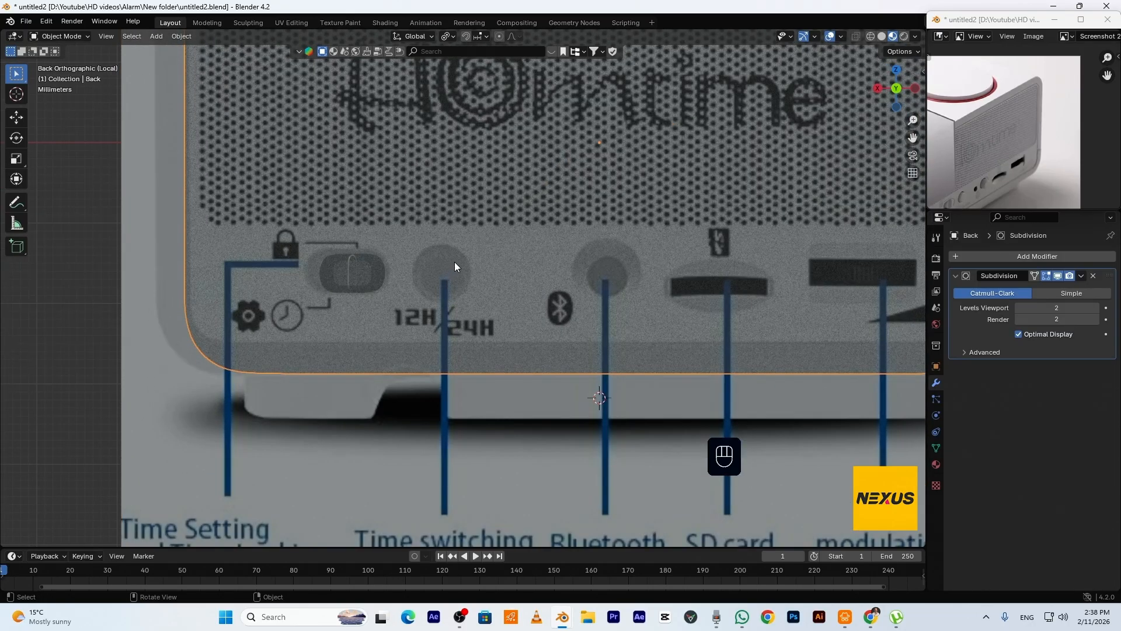
{"action": "key", "text": "Tab"}
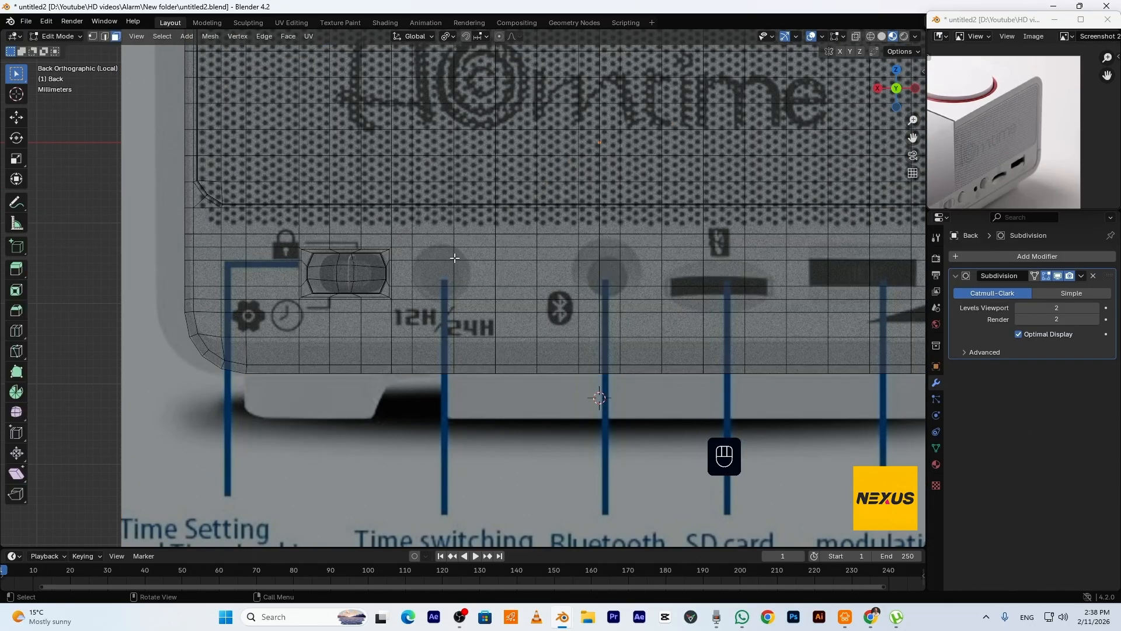
{"action": "left_click", "coordinate": [495, 327], "text": "alt"}
{"action": "key", "text": "2"}
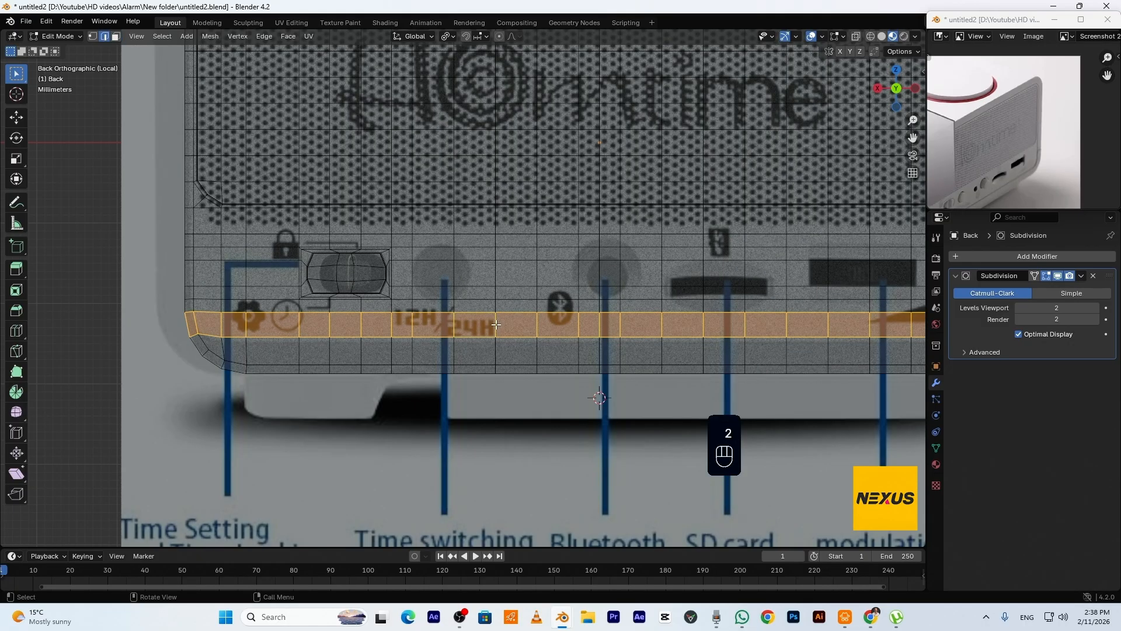
{"action": "left_click", "coordinate": [496, 325], "text": "alt"}
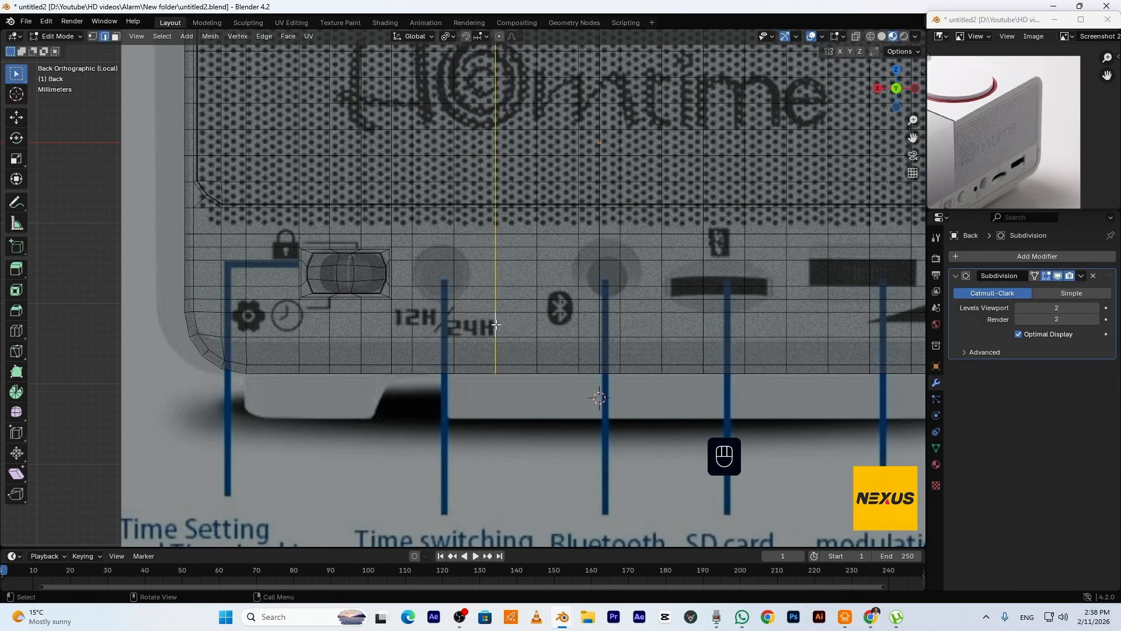
{"action": "key", "text": "g"}
{"action": "key", "text": "g"}
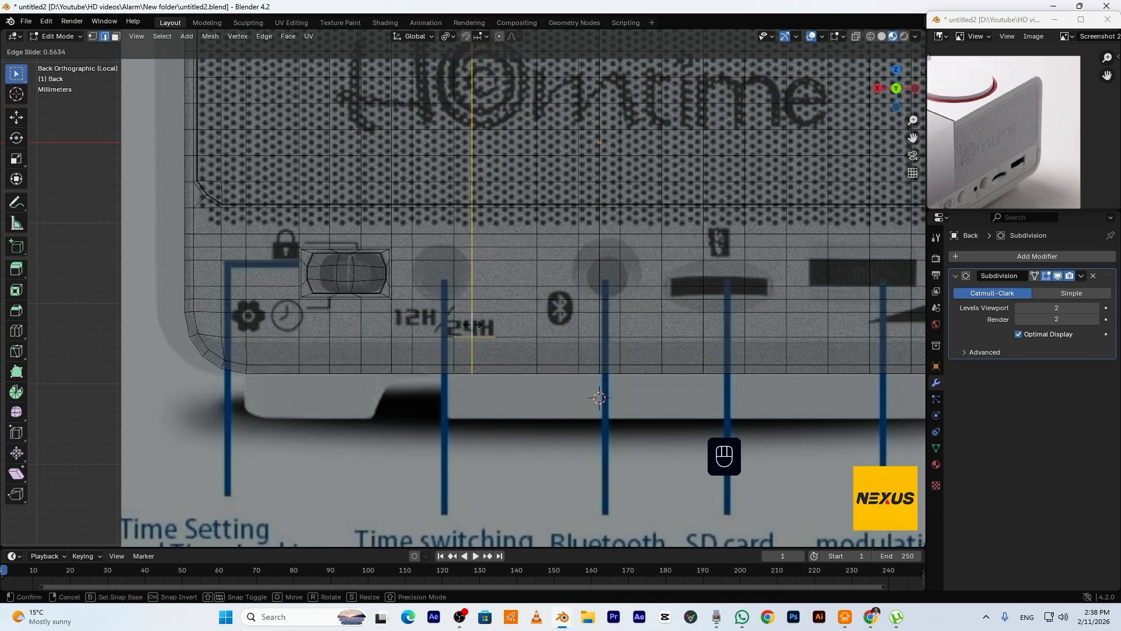
{"action": "left_click", "coordinate": [475, 325]}
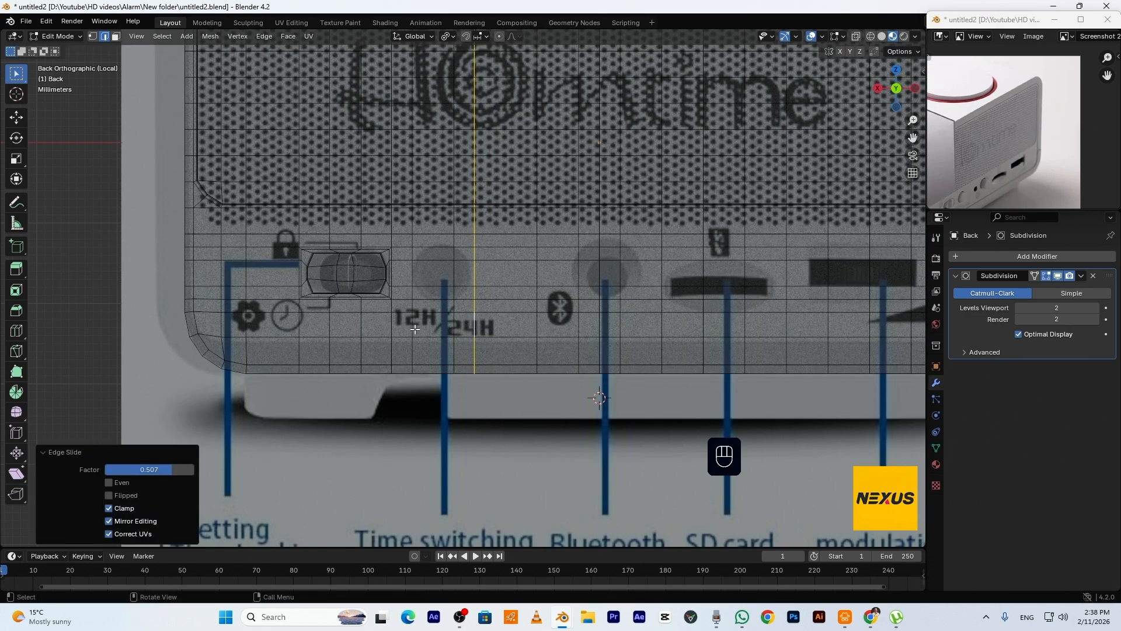
Slide the vertical edge loop at the left edge of the Time switching circle slightly outward, away from the circle
{"action": "left_click", "coordinate": [412, 348], "text": "alt"}
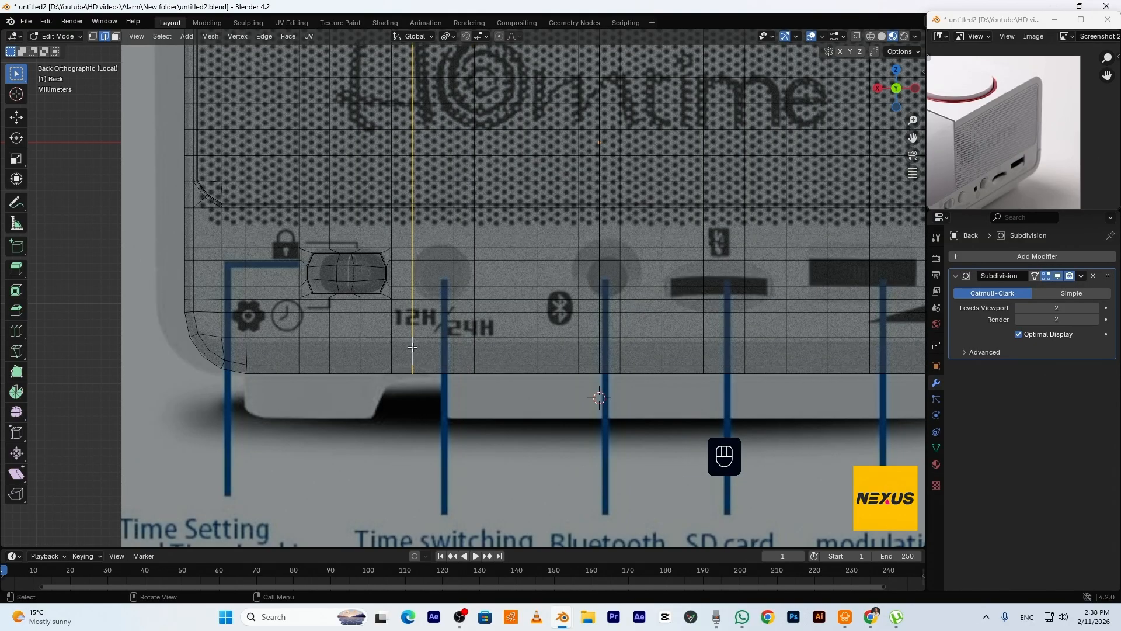
{"action": "key", "text": "g"}
{"action": "key", "text": "g"}
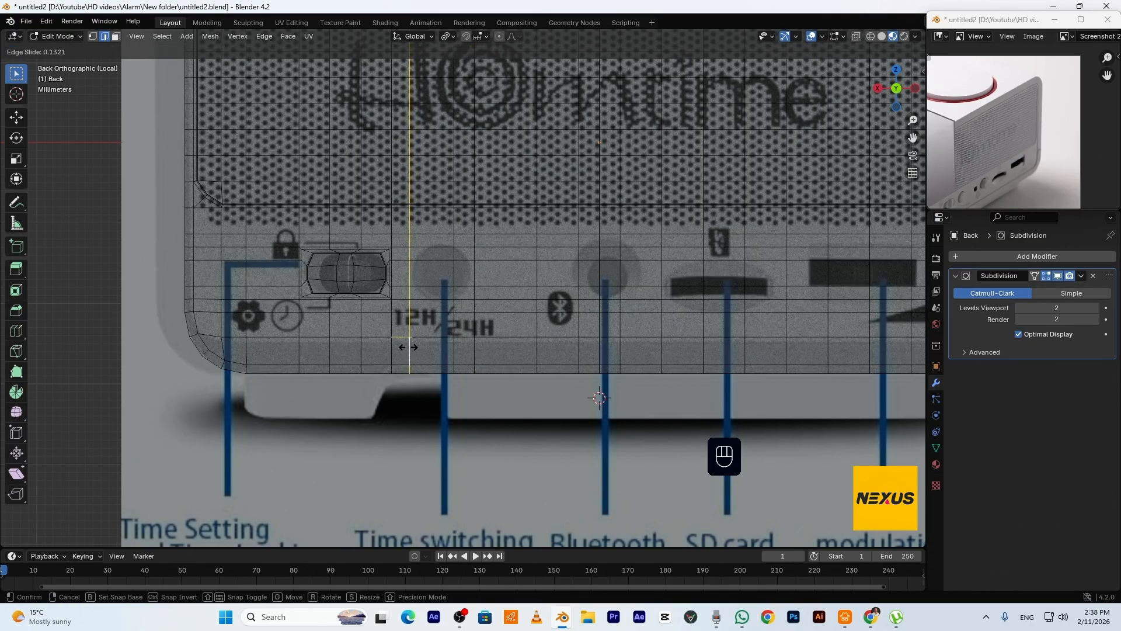
{"action": "left_click", "coordinate": [409, 348]}
Dissolve the off-centre vertical edge loop crossing the Time switching circle and add a centred loop cut through the circle instead
{"action": "left_click", "coordinate": [455, 352], "text": "alt"}
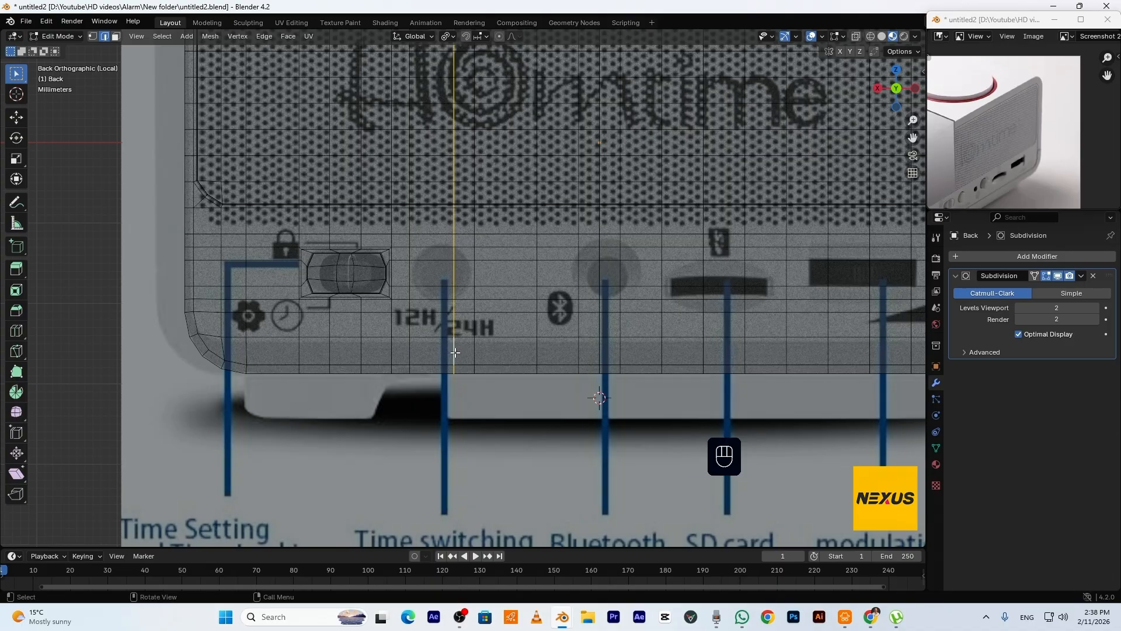
{"action": "key", "text": "Delete"}
{"action": "left_click", "coordinate": [454, 349]}
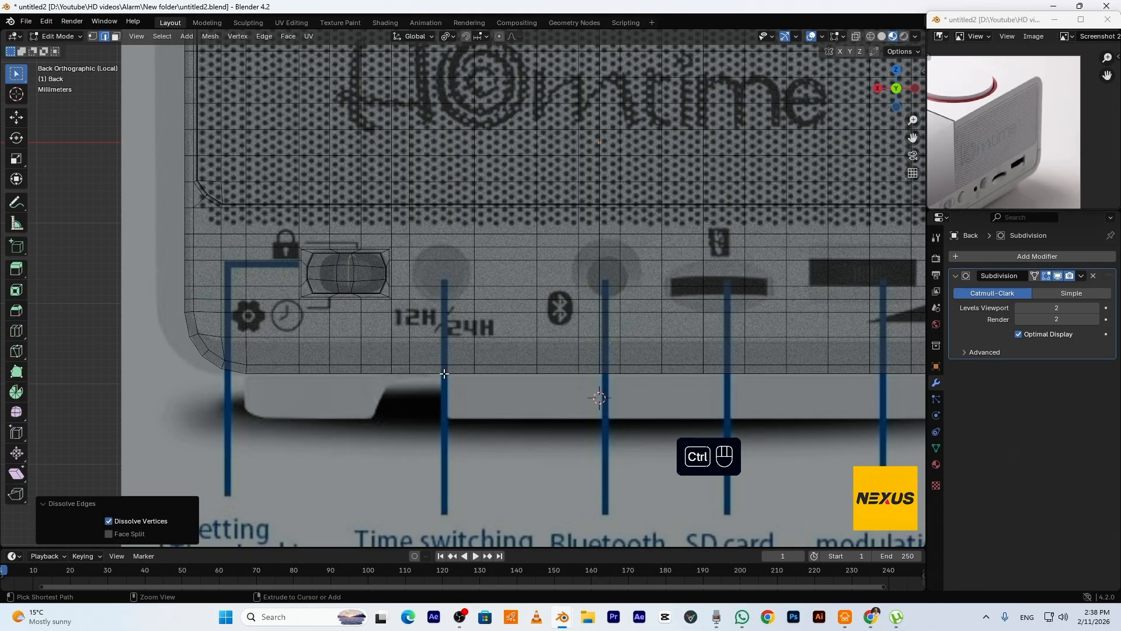
{"action": "key", "text": "ctrl+r"}
{"action": "left_click", "coordinate": [443, 374]}
{"action": "left_click", "coordinate": [444, 374]}
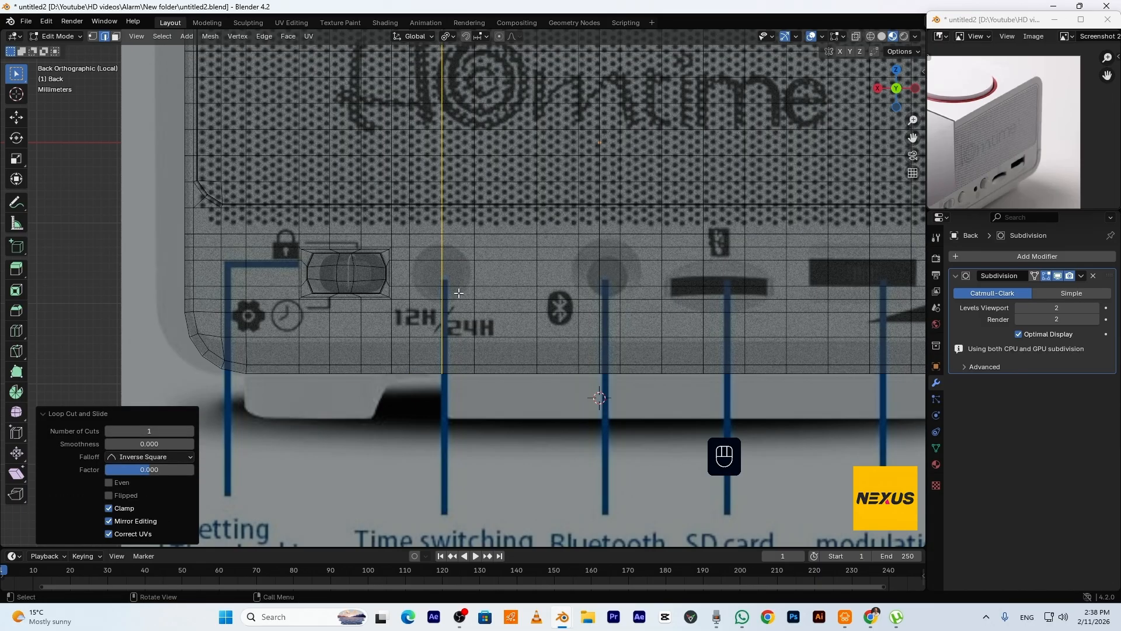
Select the block of six faces over the Time switching circle and inset them by about 0.000147 m
{"action": "key", "text": "3"}
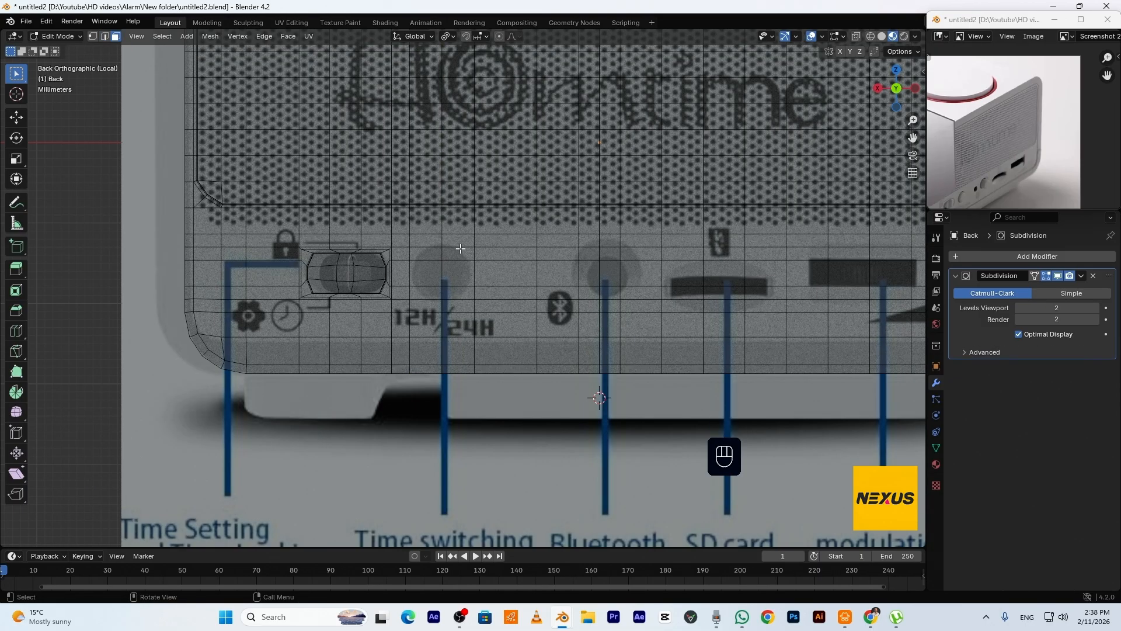
{"action": "left_click", "coordinate": [427, 292], "text": "ctrl+shift"}
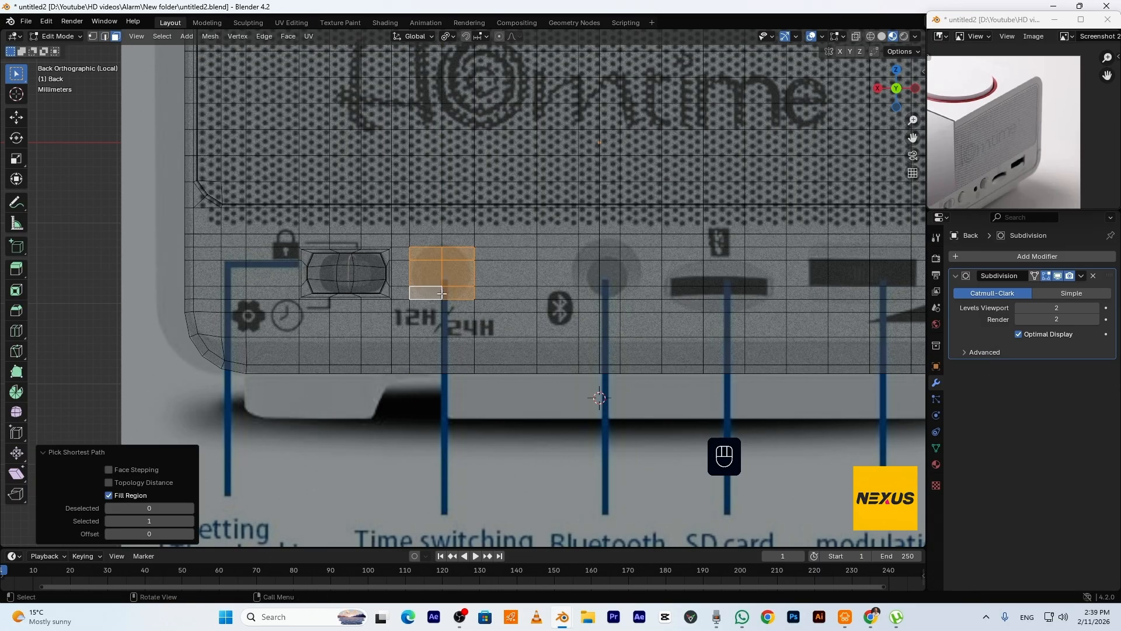
{"action": "scroll", "coordinate": [462, 290], "scroll_direction": "up", "scroll_amount": 2}
{"action": "key", "text": "i"}
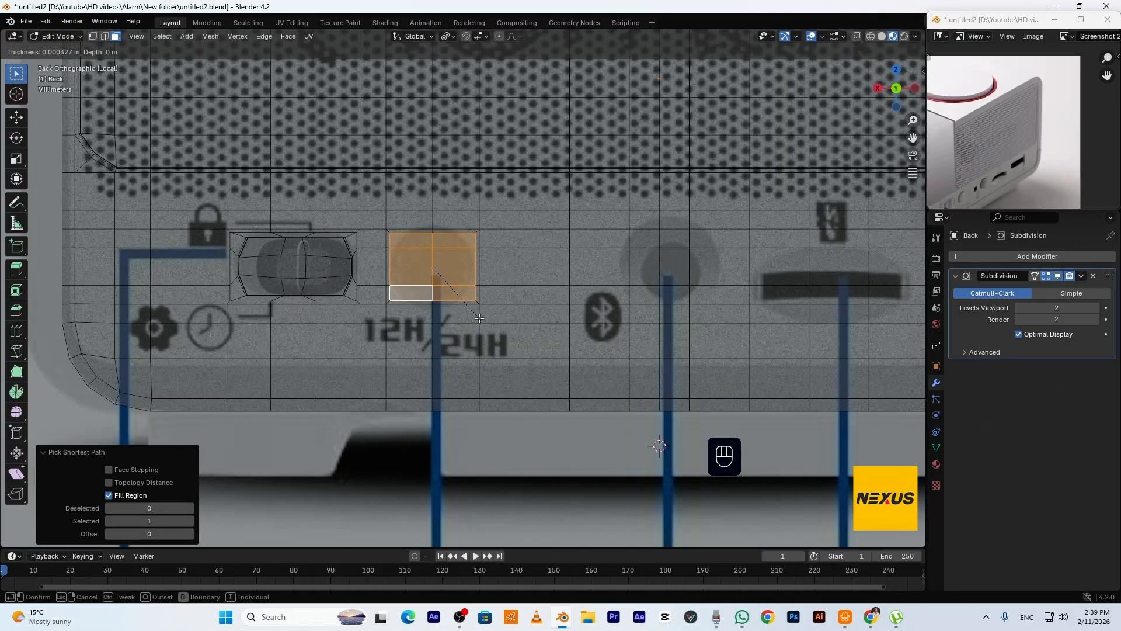
{"action": "left_click", "coordinate": [479, 317]}
{"action": "key", "text": "i"}
{"action": "left_click", "coordinate": [481, 316]}
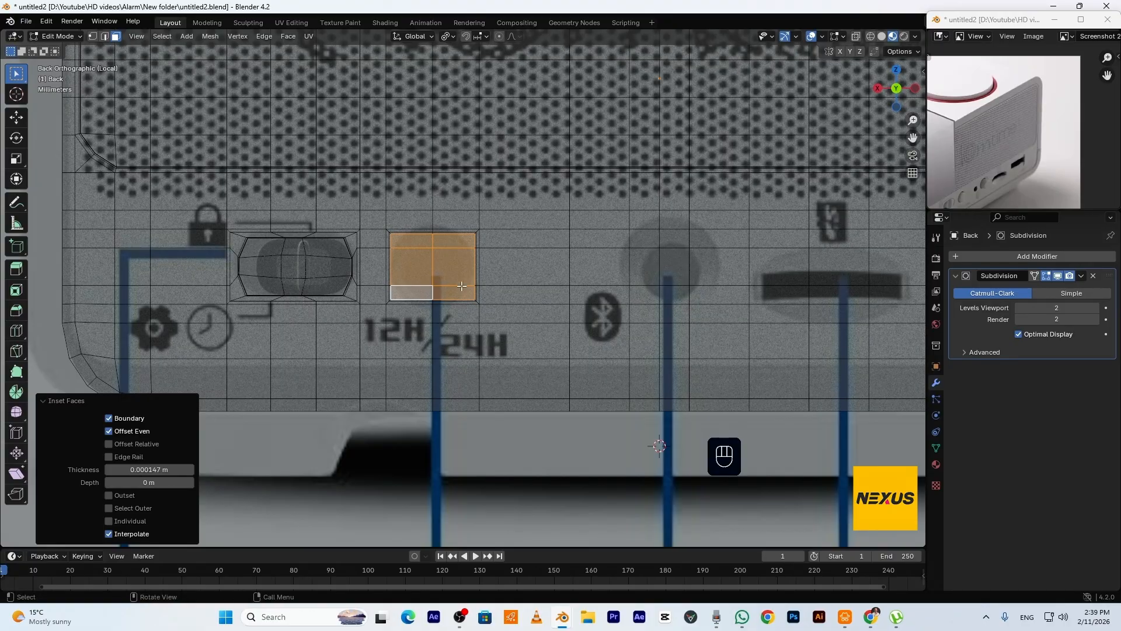
Round the inset faces with the LoopTools Circle operation and scale them to about 0.706 to match the button
{"action": "right_click", "coordinate": [463, 288]}
{"action": "mouse_move", "coordinate": [462, 266]}
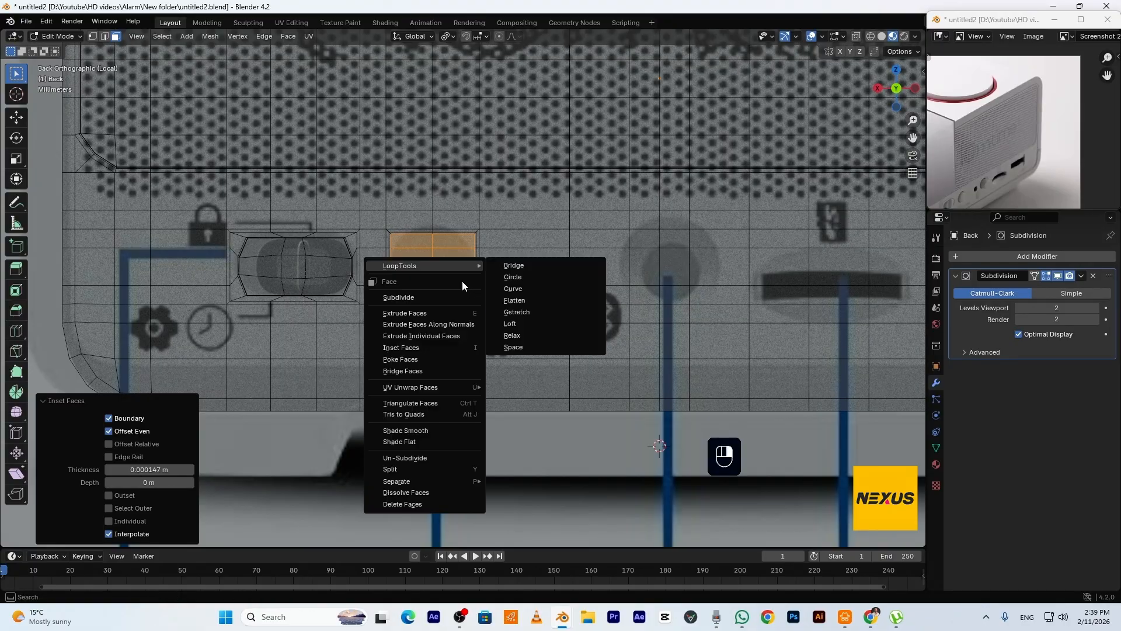
{"action": "left_click", "coordinate": [514, 276]}
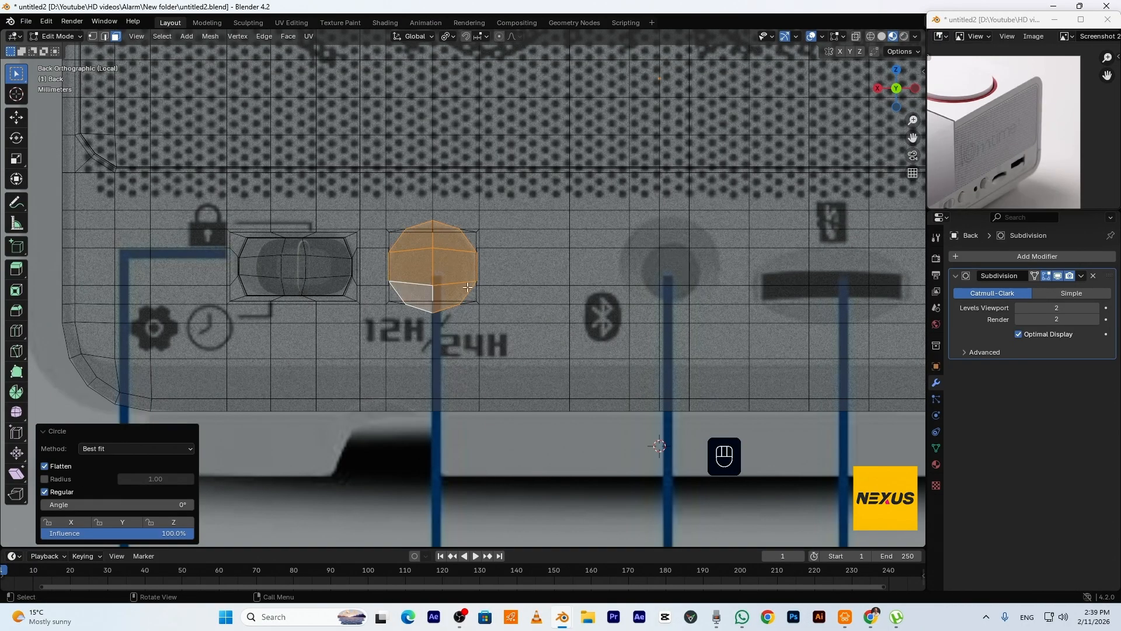
{"action": "key", "text": "s"}
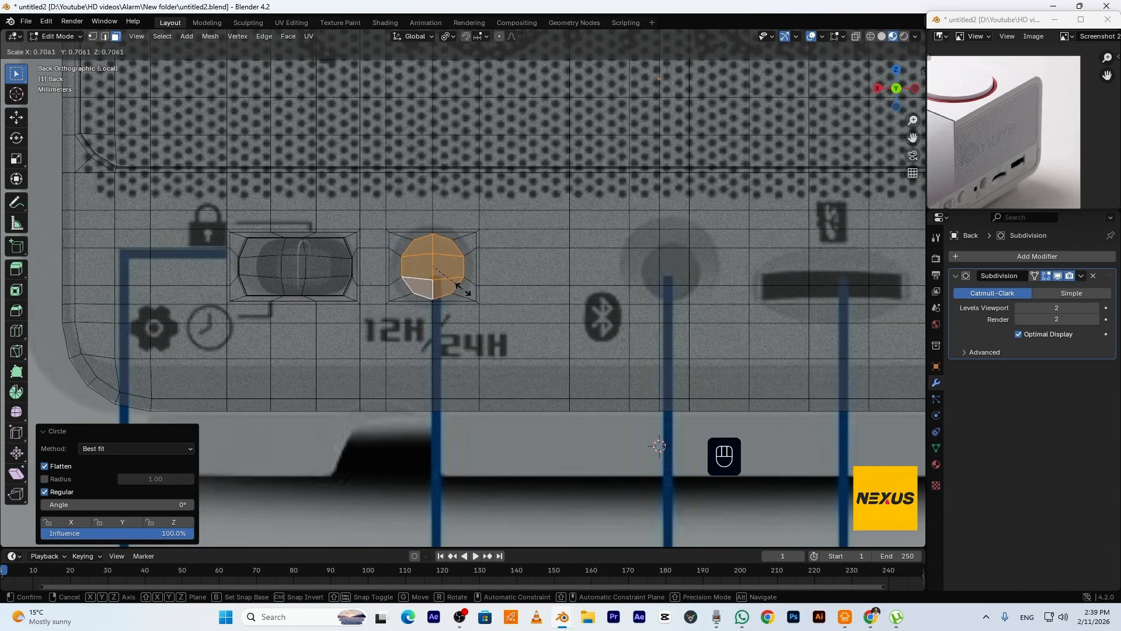
{"action": "left_click", "coordinate": [463, 291]}
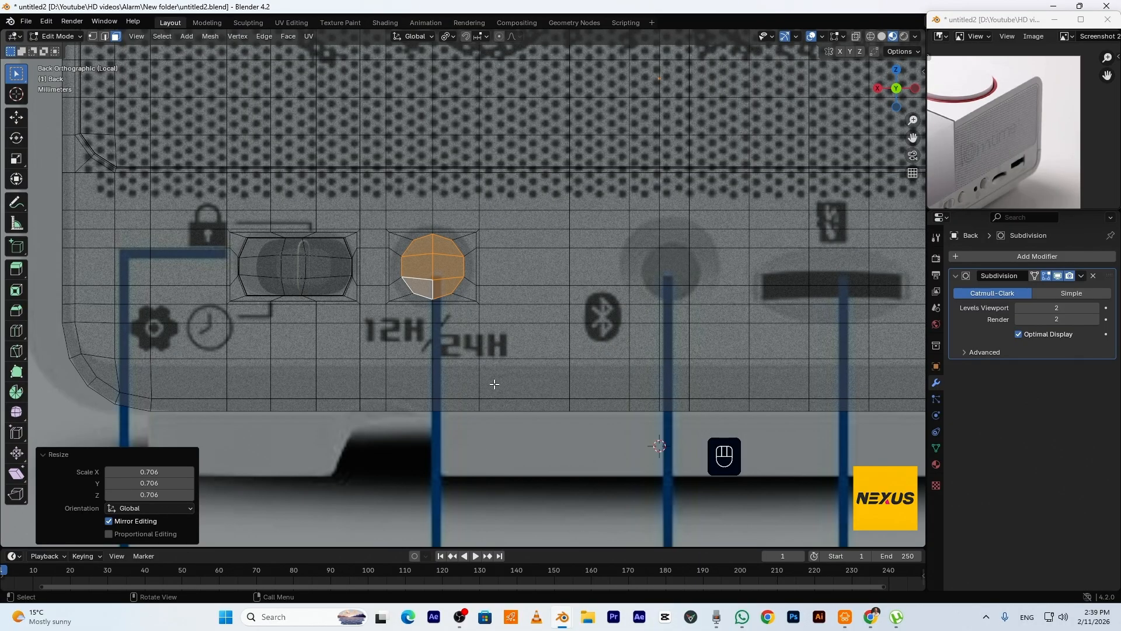
Extrude the circular faces about 0.002 m into the back panel and separate them as their own object
{"action": "scroll", "coordinate": [496, 342], "scroll_direction": "down", "scroll_amount": 2}
{"action": "scroll", "coordinate": [496, 343], "scroll_direction": "down", "scroll_amount": 3}
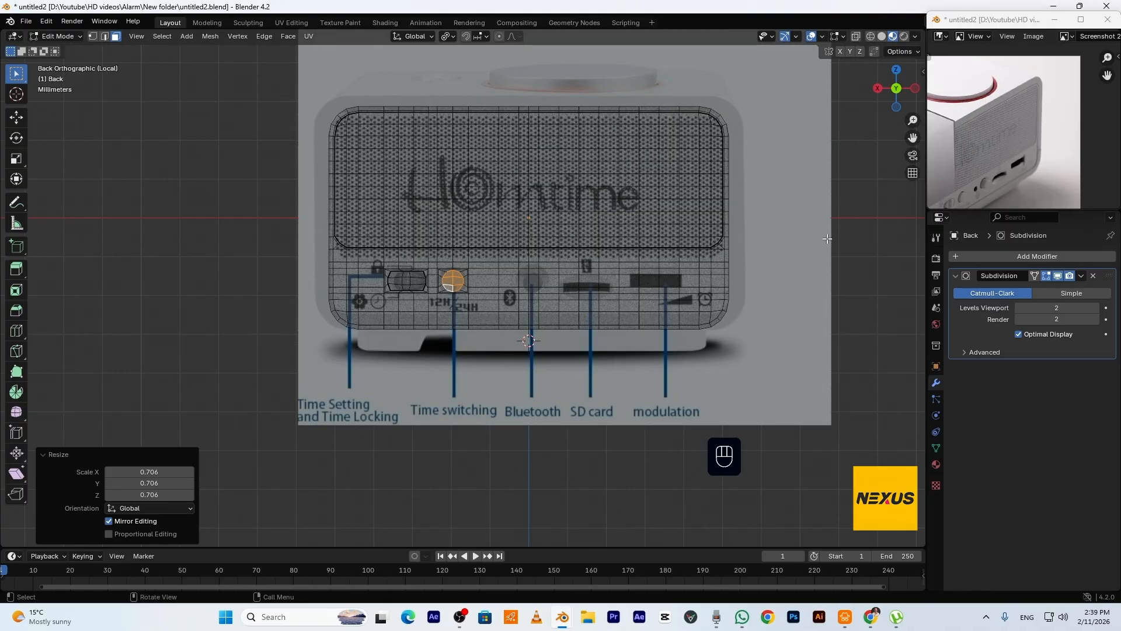
{"action": "scroll", "coordinate": [539, 317], "scroll_direction": "up", "scroll_amount": 4}
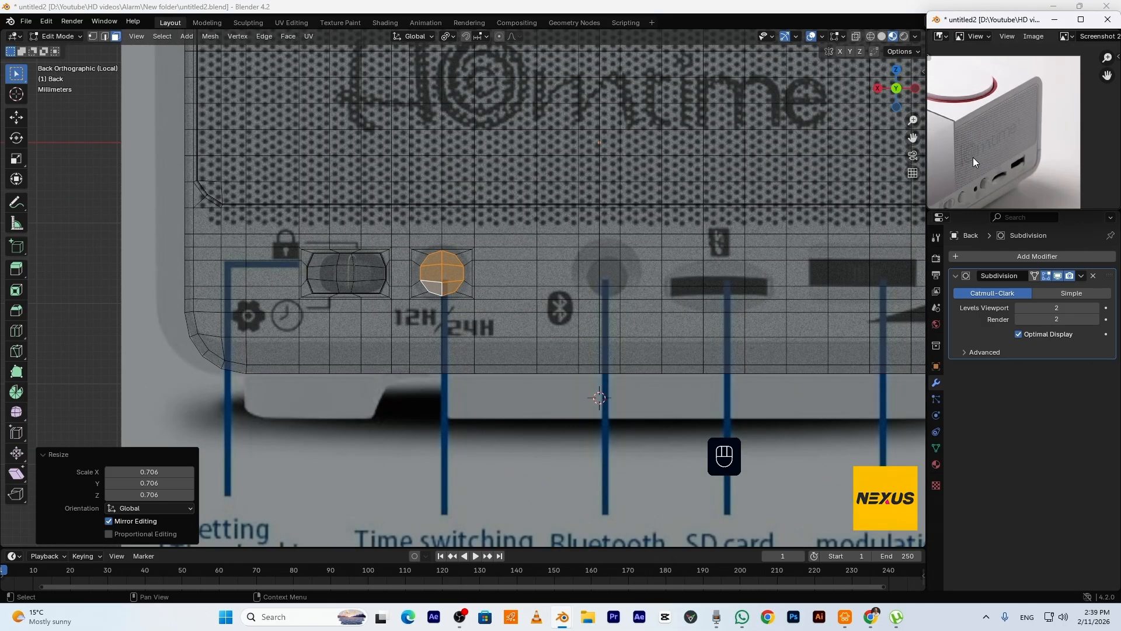
{"action": "scroll", "coordinate": [460, 299], "scroll_direction": "up", "scroll_amount": 2}
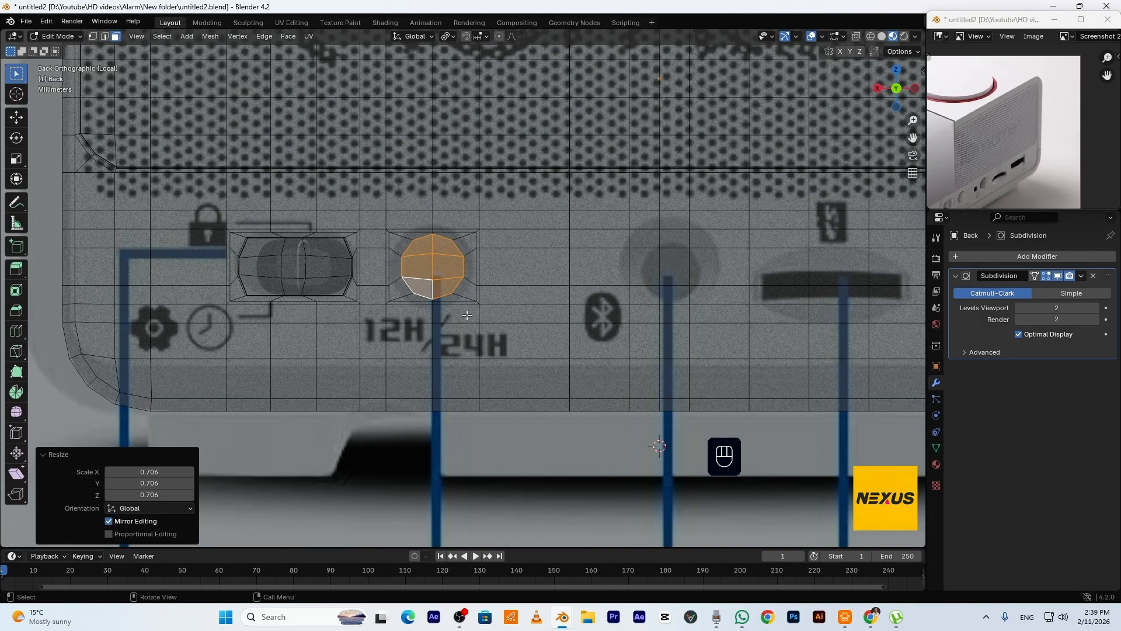
{"action": "scroll", "coordinate": [467, 316], "scroll_direction": "down", "scroll_amount": 5}
{"action": "middle_click_drag", "start_coordinate": [467, 316], "coordinate": [578, 344]}
{"action": "scroll", "coordinate": [582, 350], "scroll_direction": "up", "scroll_amount": 4}
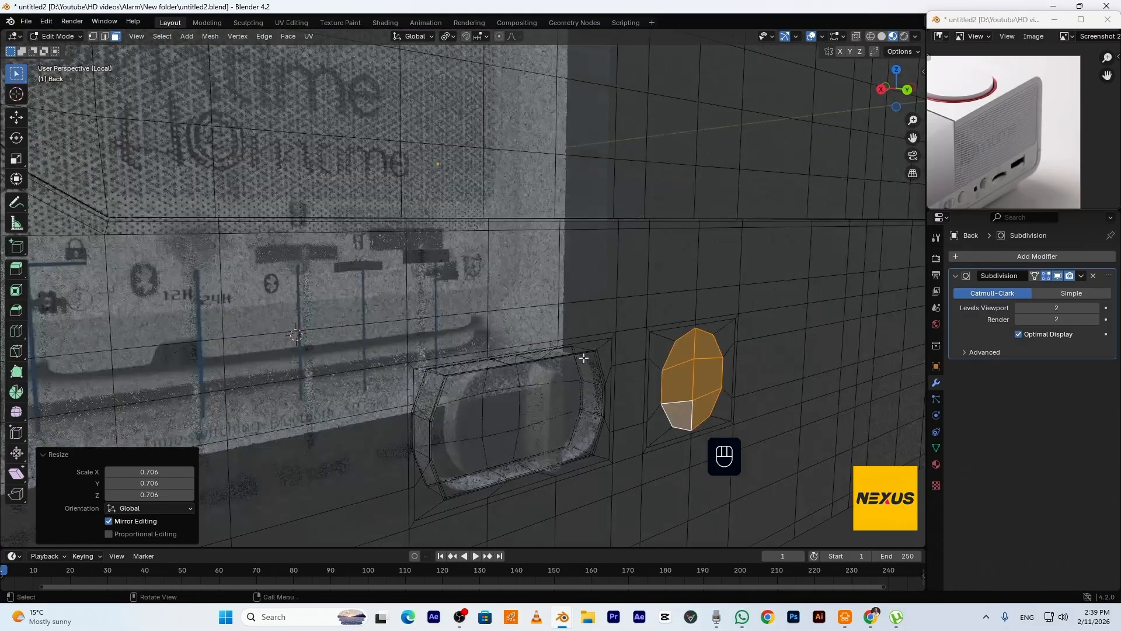
{"action": "key", "text": "e"}
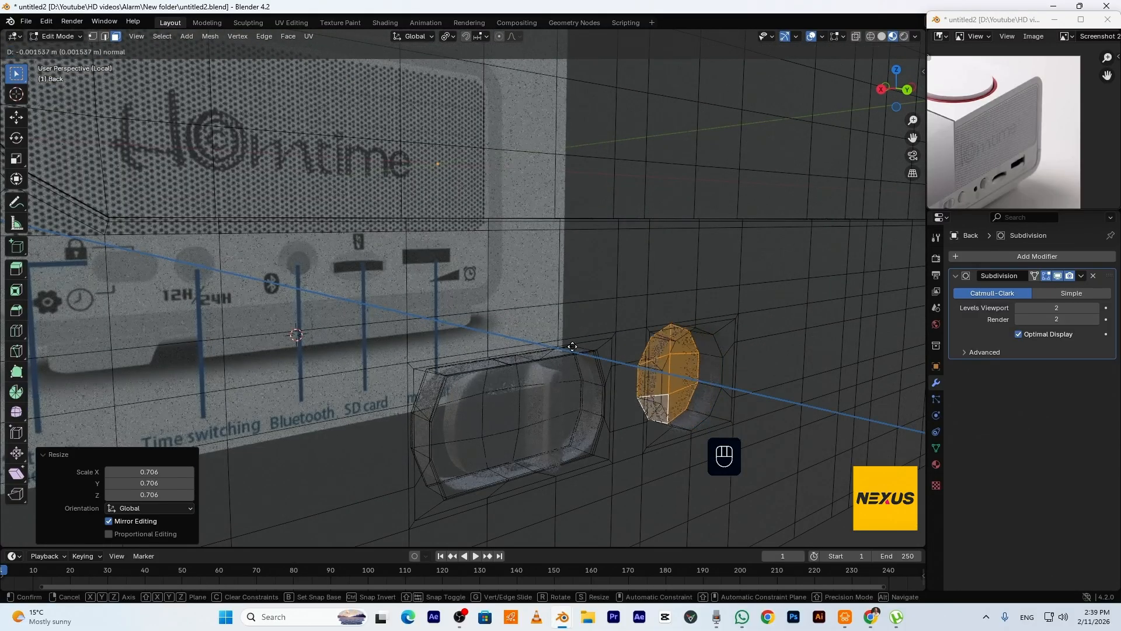
{"action": "left_click", "coordinate": [575, 345]}
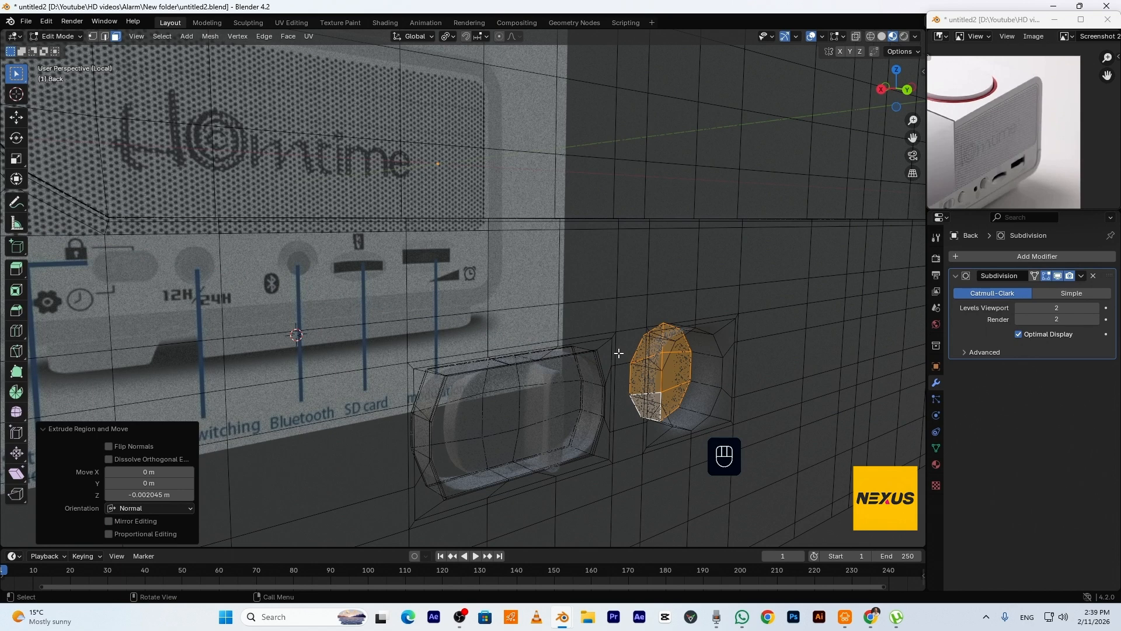
{"action": "key", "text": "p"}
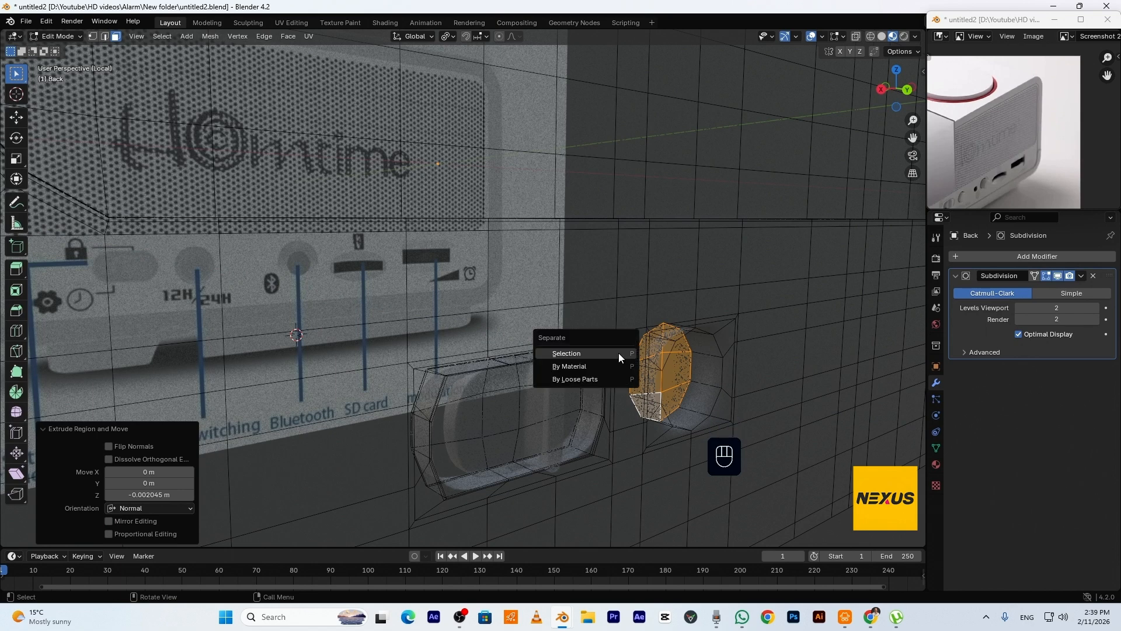
{"action": "left_click", "coordinate": [619, 353]}
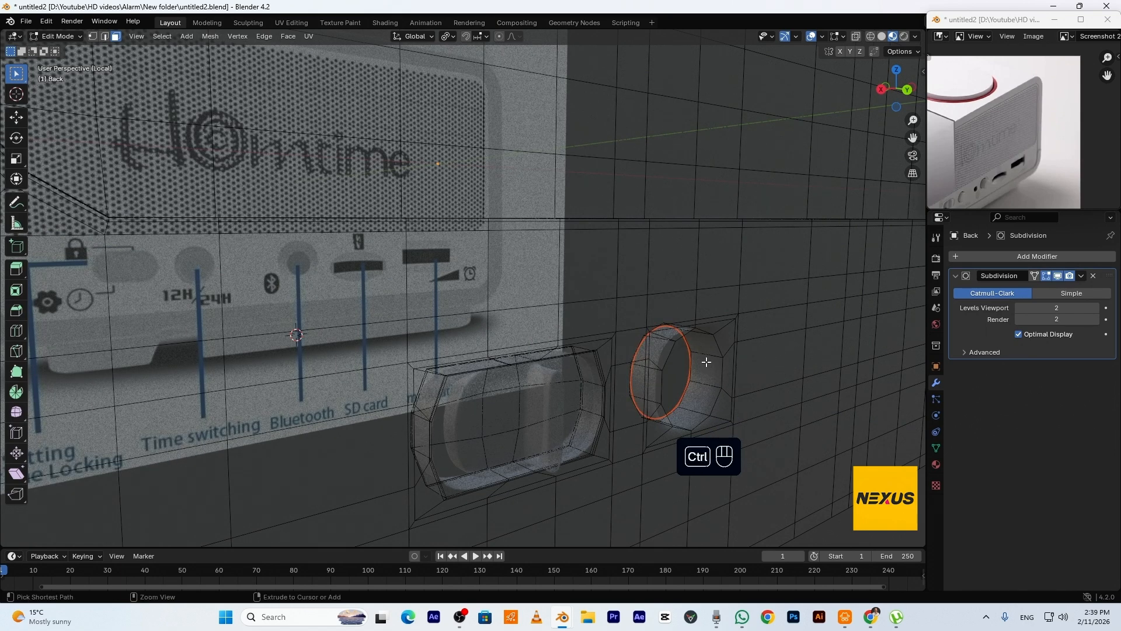
Add a loop cut around the round hole's wall, bevel it about 0.00084 m, and add a support loop near the outer rim
{"action": "key", "text": "ctrl+r"}
{"action": "left_click", "coordinate": [706, 360]}
{"action": "right_click", "coordinate": [705, 360]}
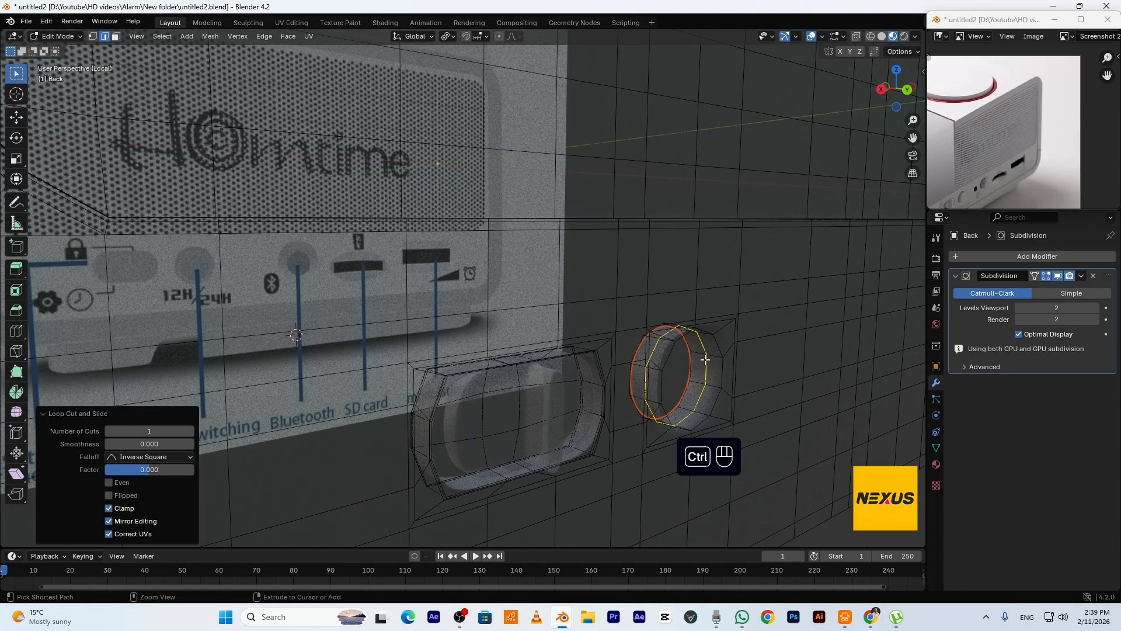
{"action": "key", "text": "ctrl+b"}
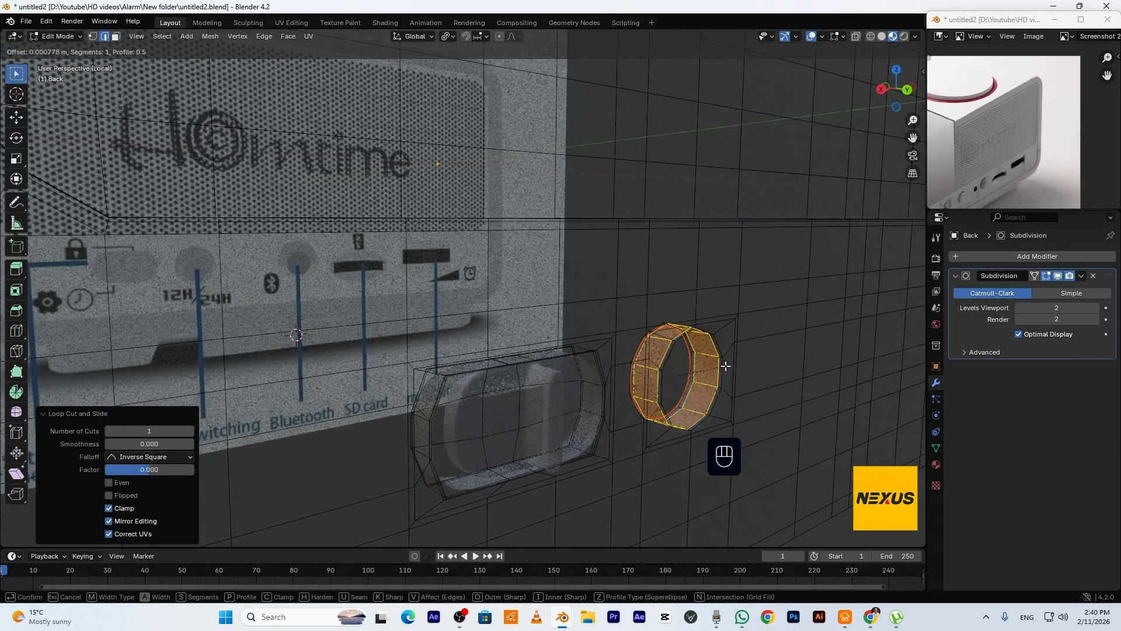
{"action": "left_click", "coordinate": [727, 365]}
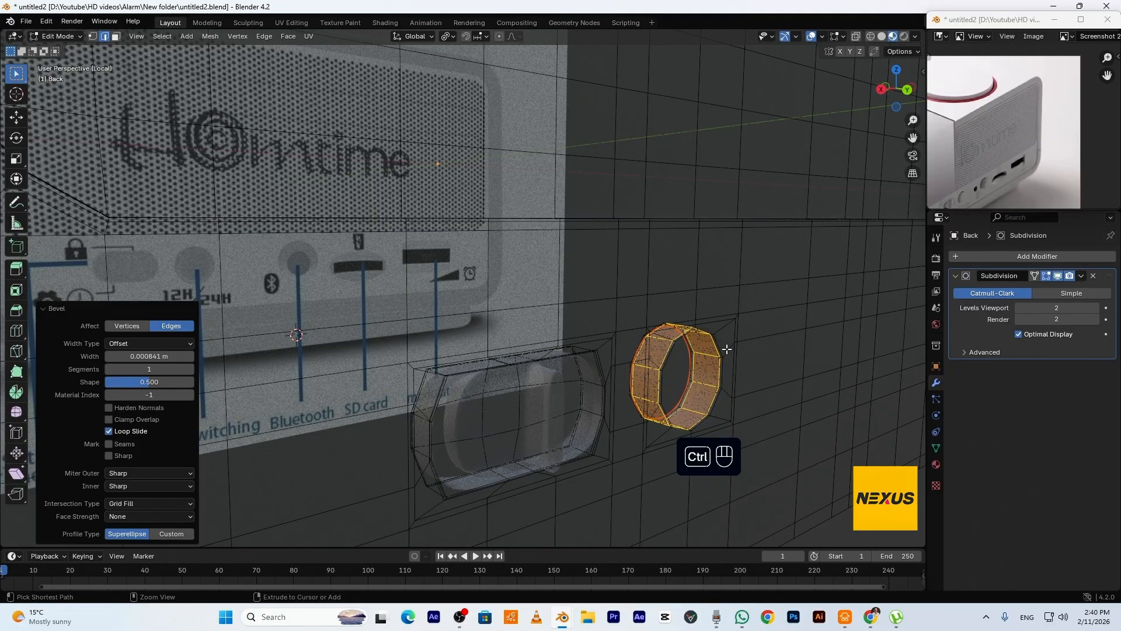
{"action": "key", "text": "ctrl+r"}
{"action": "left_click", "coordinate": [726, 349]}
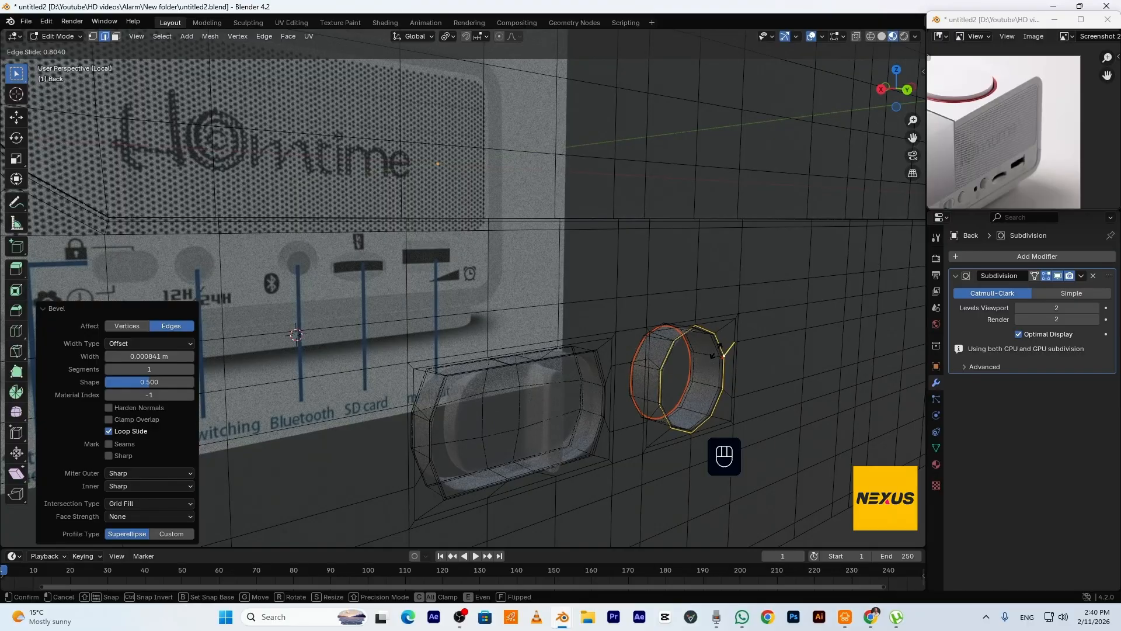
{"action": "left_click", "coordinate": [715, 353]}
Open the separated disc's mesh for editing and extrude all its faces outward about 0.00344 m as the button body
{"action": "key", "text": "Tab"}
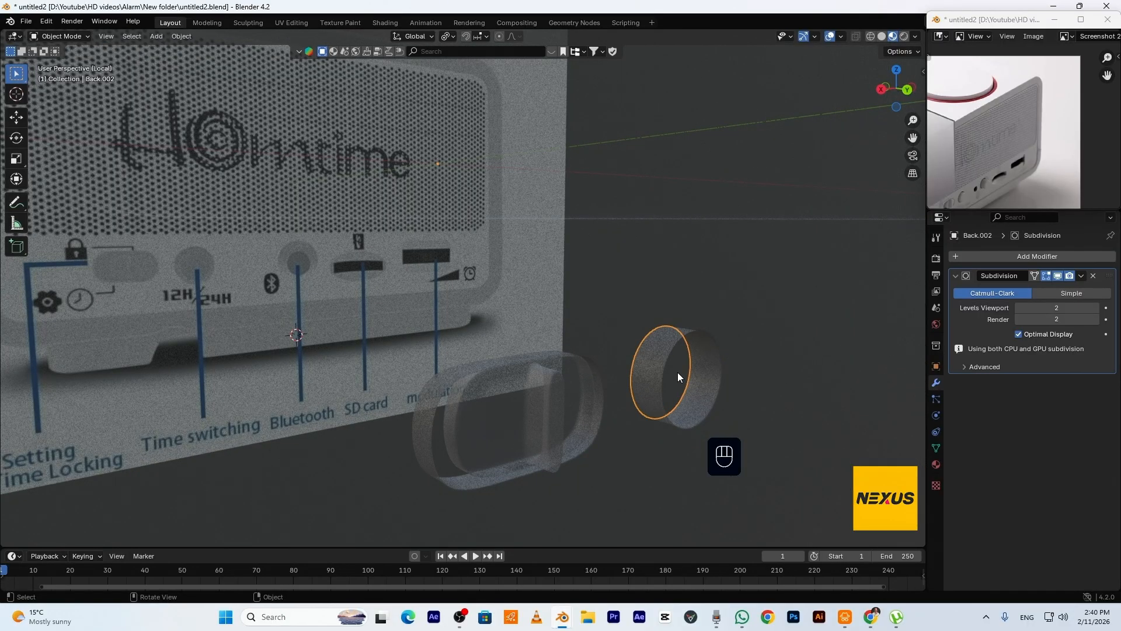
{"action": "key", "text": "Tab"}
{"action": "key", "text": "a"}
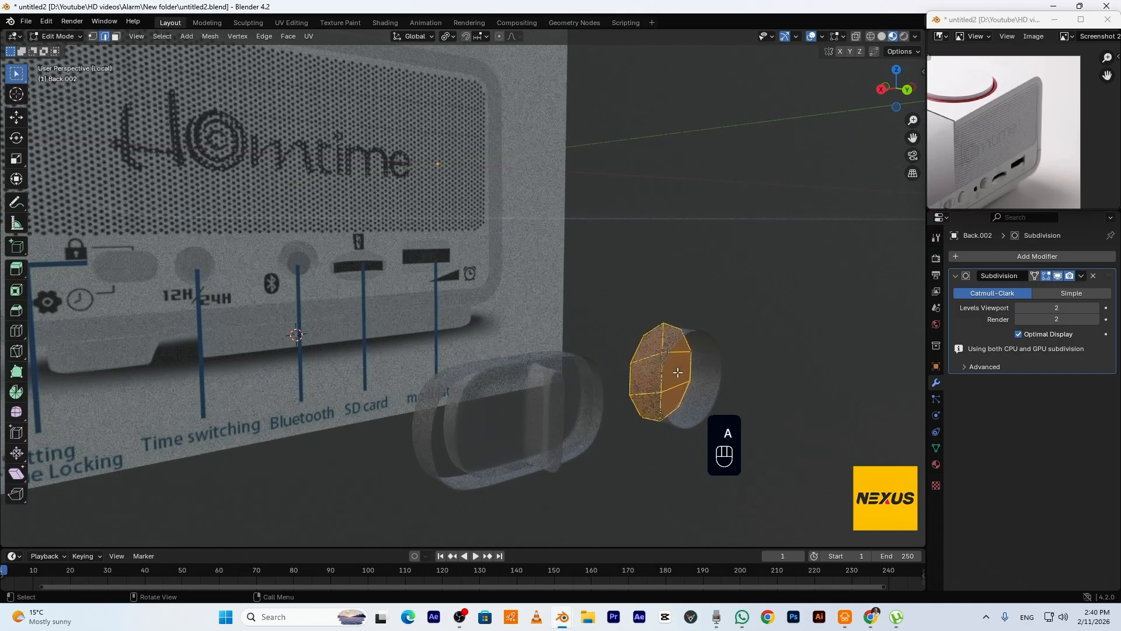
{"action": "key", "text": "e"}
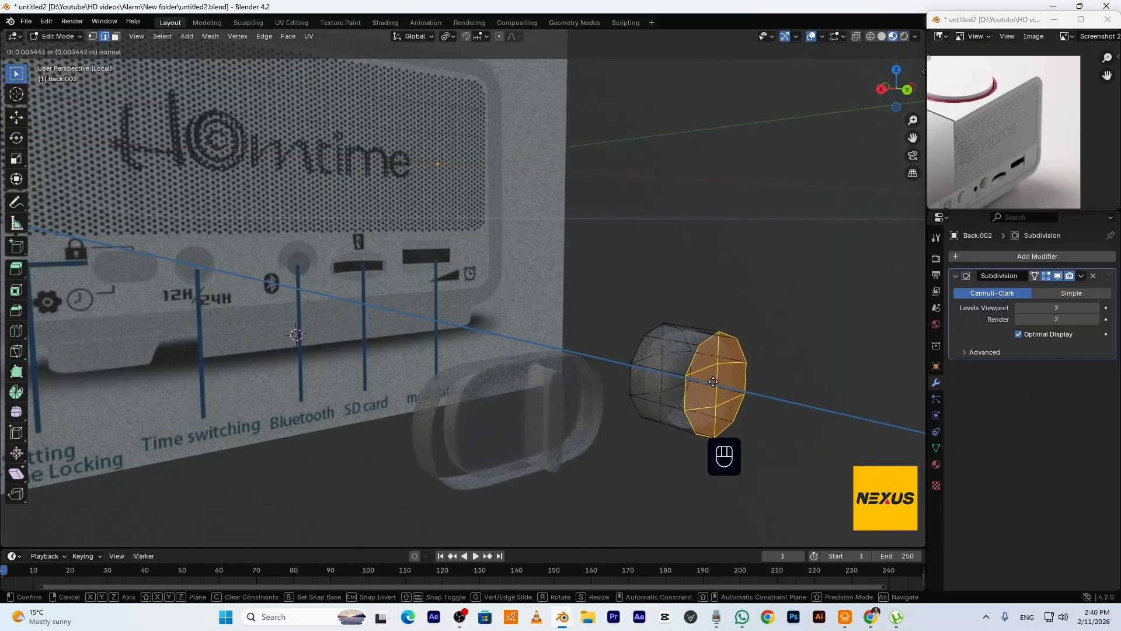
{"action": "left_click", "coordinate": [714, 380]}
Add a centred loop cut around the button's side, bevel it about 0.00158 m, and return to Object Mode
{"action": "key", "text": "ctrl+e"}
{"action": "key", "text": "Escape"}
{"action": "key", "text": "ctrl+r"}
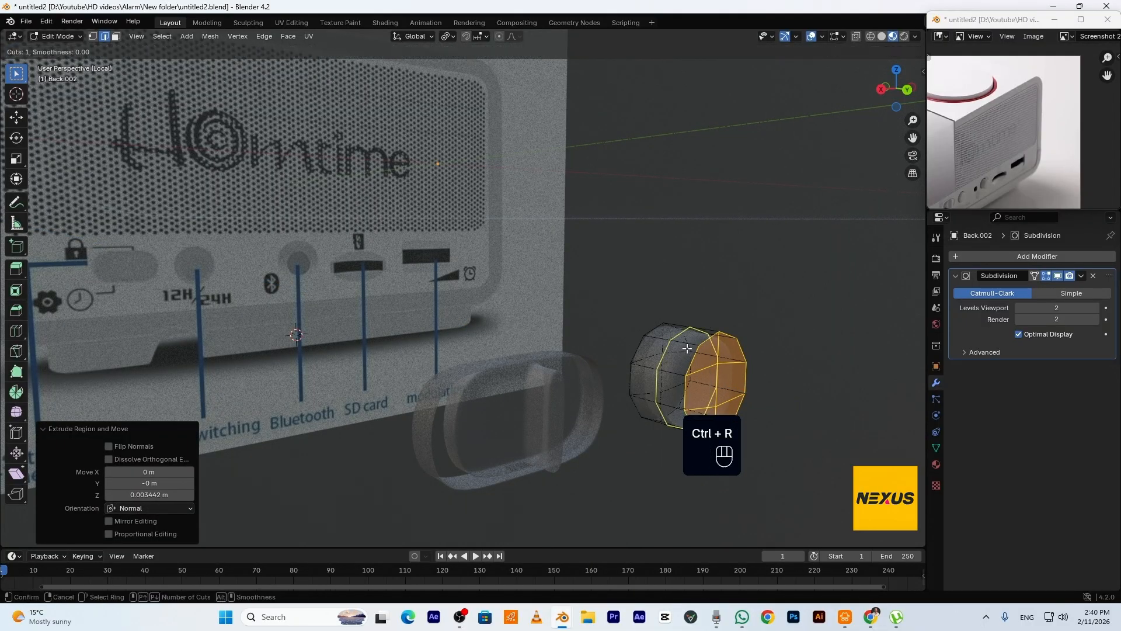
{"action": "left_click", "coordinate": [687, 348]}
{"action": "right_click", "coordinate": [686, 348]}
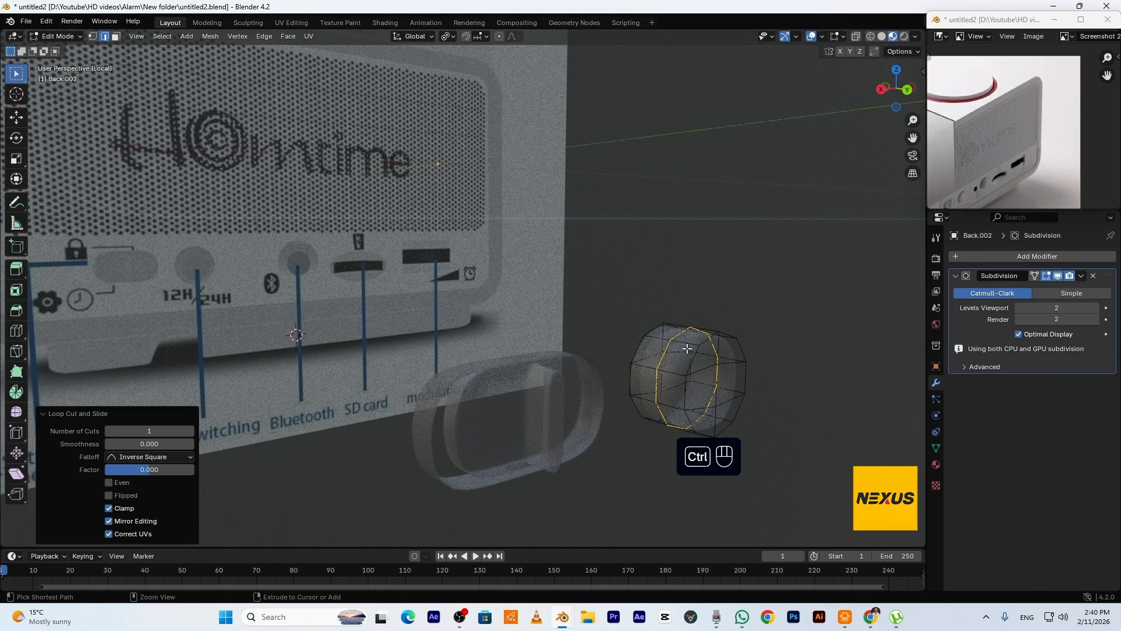
{"action": "key", "text": "ctrl+b"}
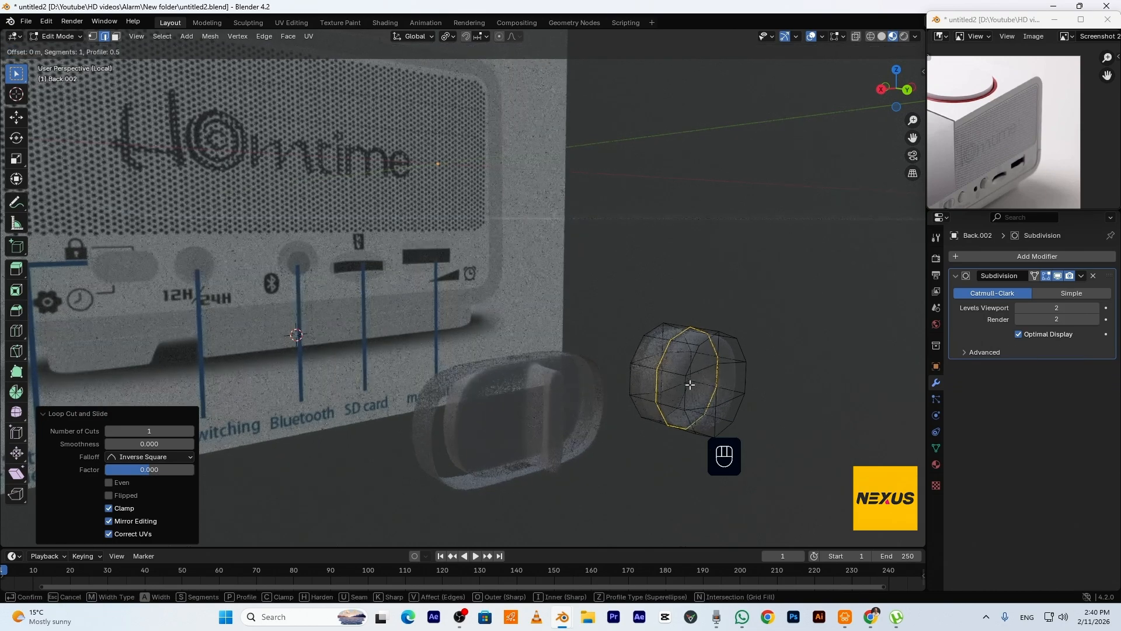
{"action": "left_click", "coordinate": [705, 438]}
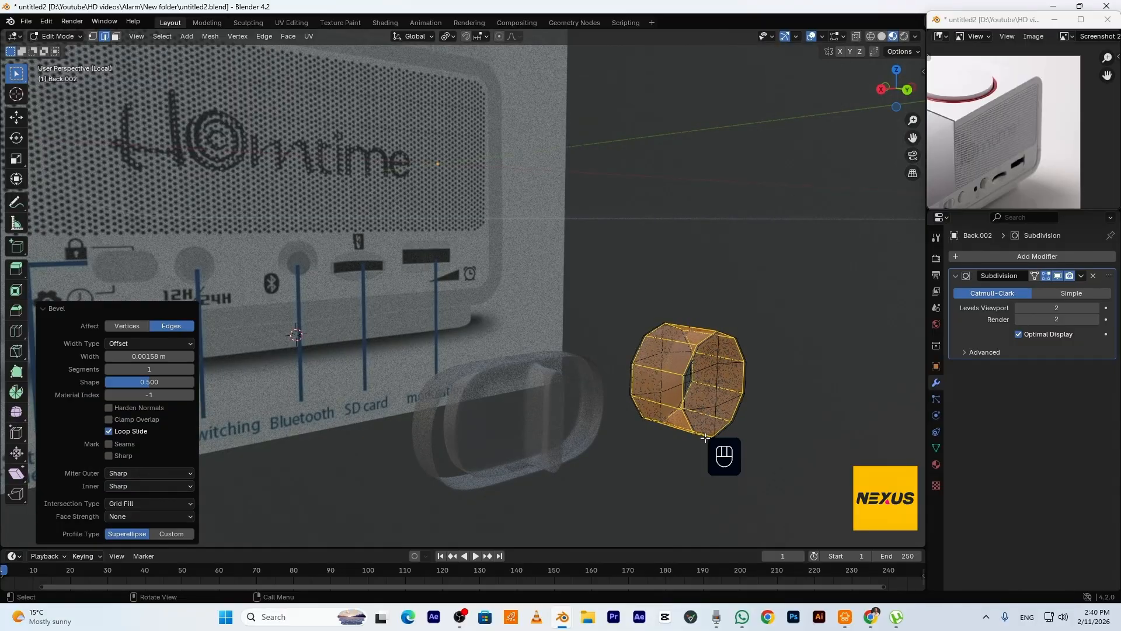
{"action": "key", "text": "Tab"}
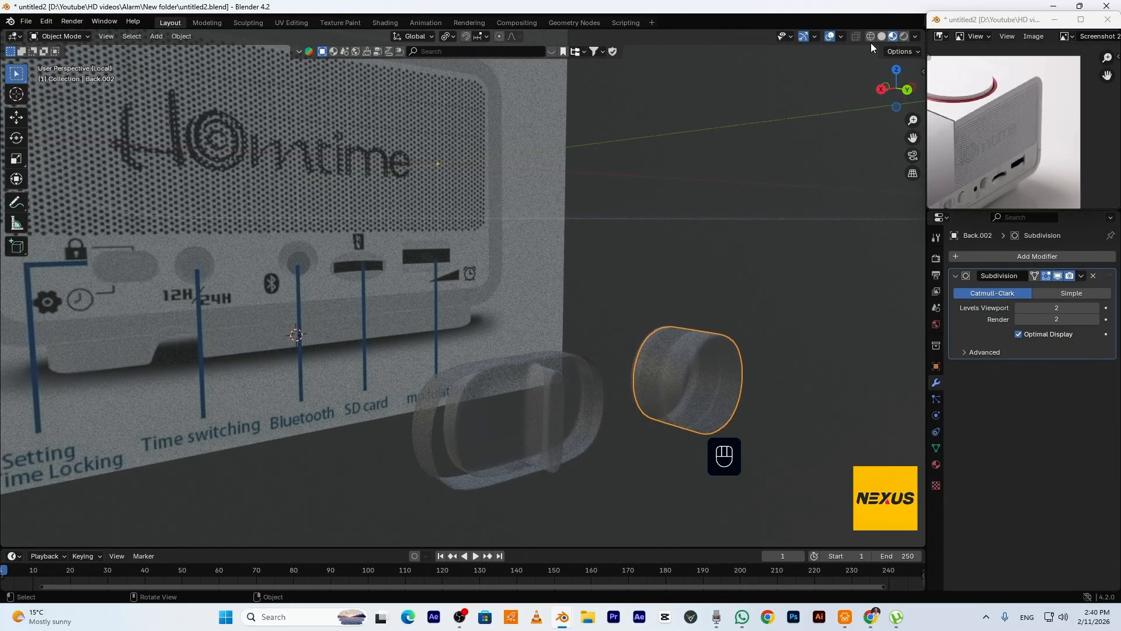
Switch the viewport to solid shading and inspect how the round button sits in its hole beside the switch
{"action": "left_click", "coordinate": [882, 36]}
{"action": "scroll", "coordinate": [720, 365], "scroll_direction": "down", "scroll_amount": 3}
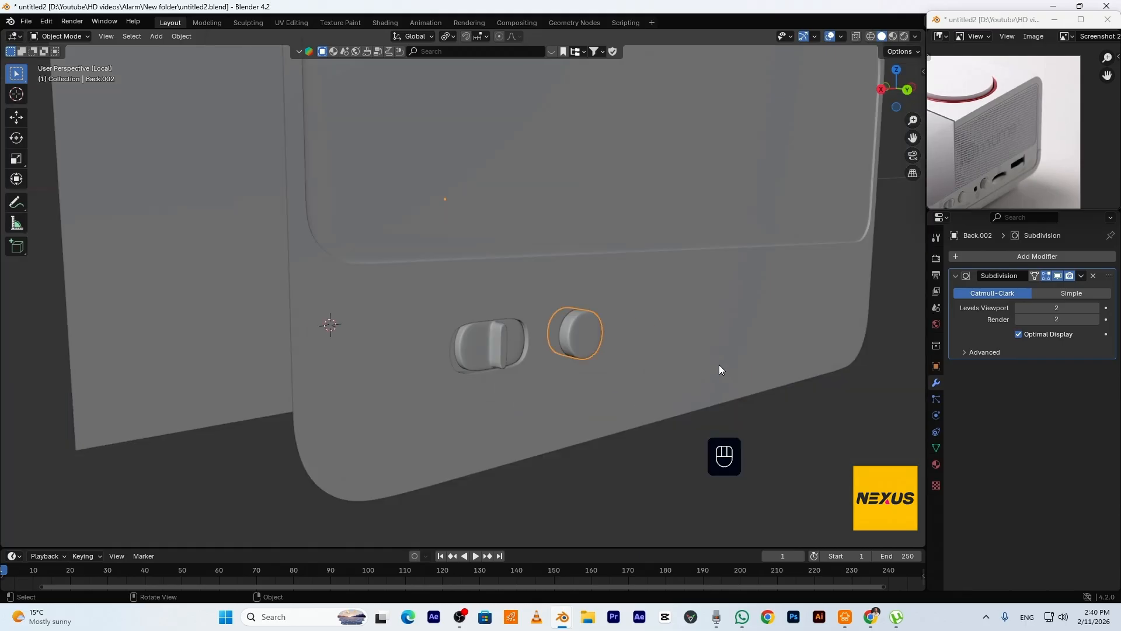
{"action": "middle_click_drag", "start_coordinate": [669, 484], "coordinate": [627, 457]}
{"action": "scroll", "coordinate": [590, 390], "scroll_direction": "up", "scroll_amount": 3}
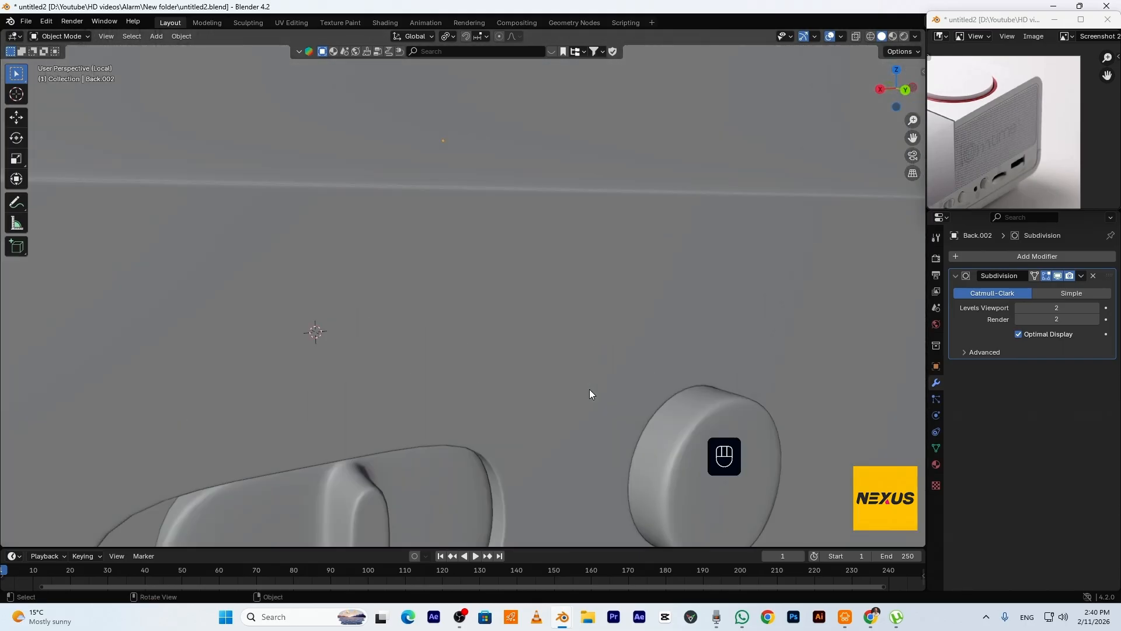
{"action": "scroll", "coordinate": [659, 437], "scroll_direction": "down", "scroll_amount": 2}
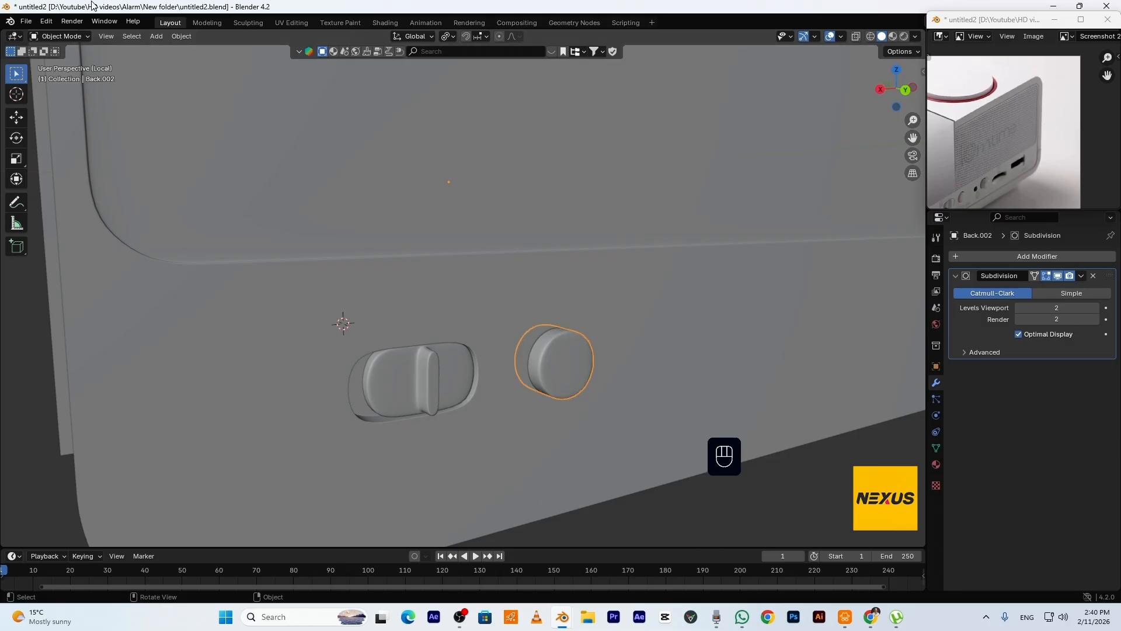
Set the round button's origin to its geometry and scale it to about 0.96 with Y locked, leaving a gap in the hole
{"action": "left_click", "coordinate": [181, 36]}
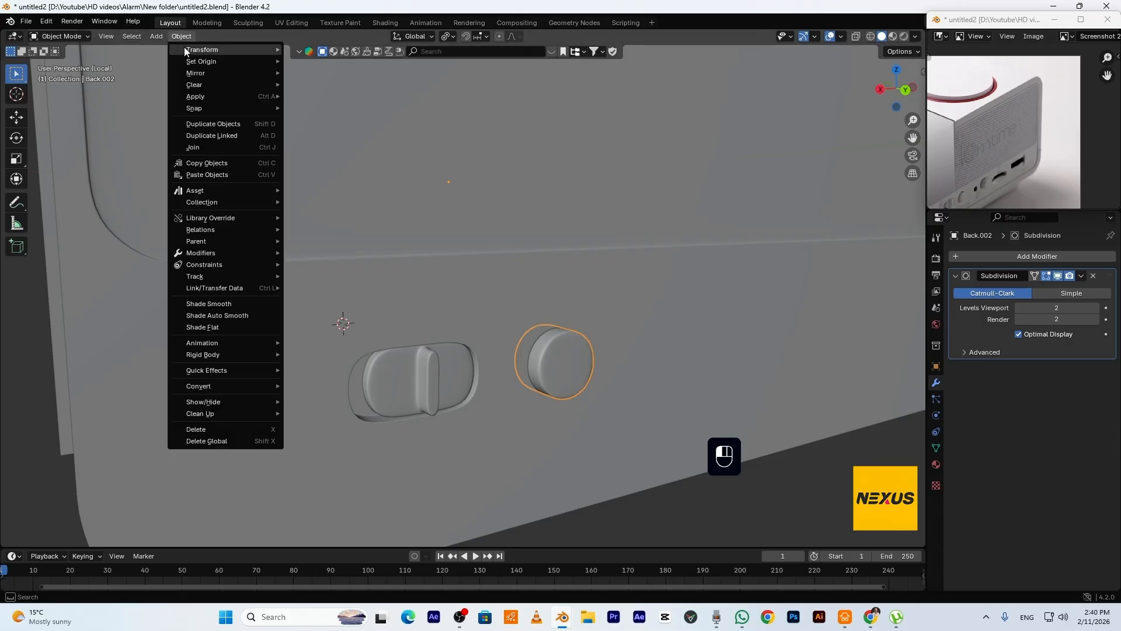
{"action": "mouse_move", "coordinate": [191, 62]}
{"action": "left_click", "coordinate": [345, 73]}
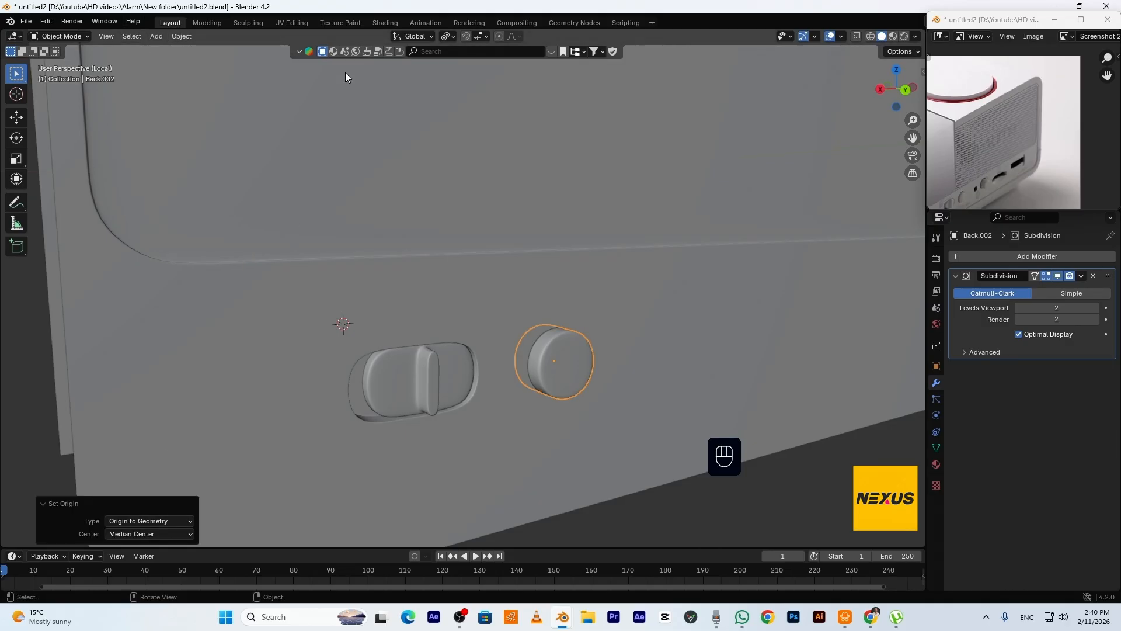
{"action": "key", "text": "s"}
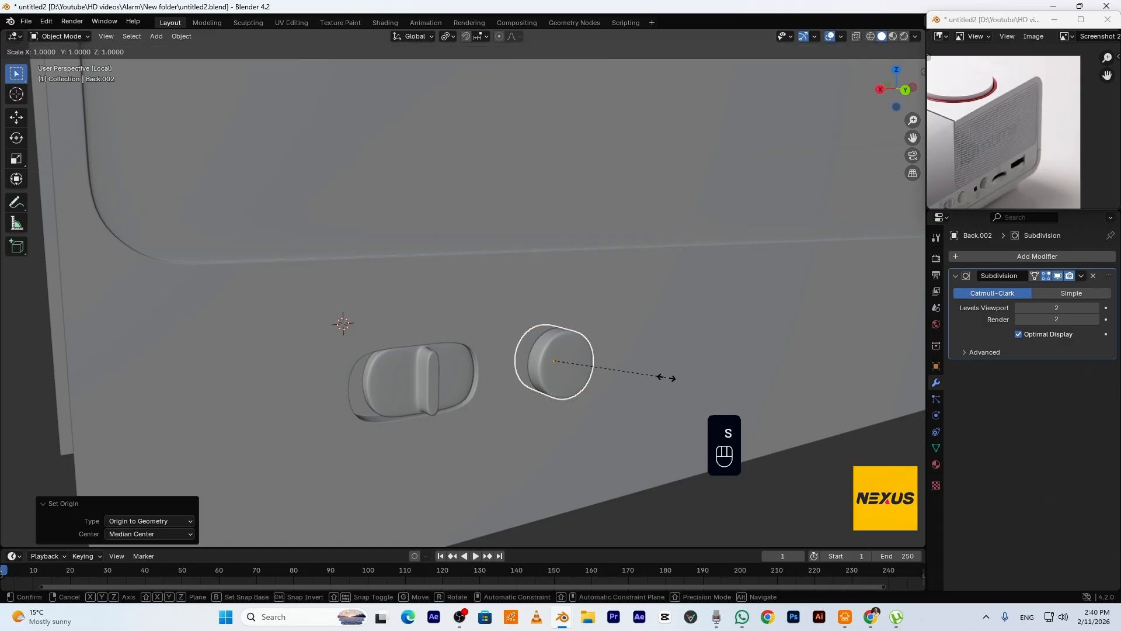
{"action": "key", "text": "shift+y"}
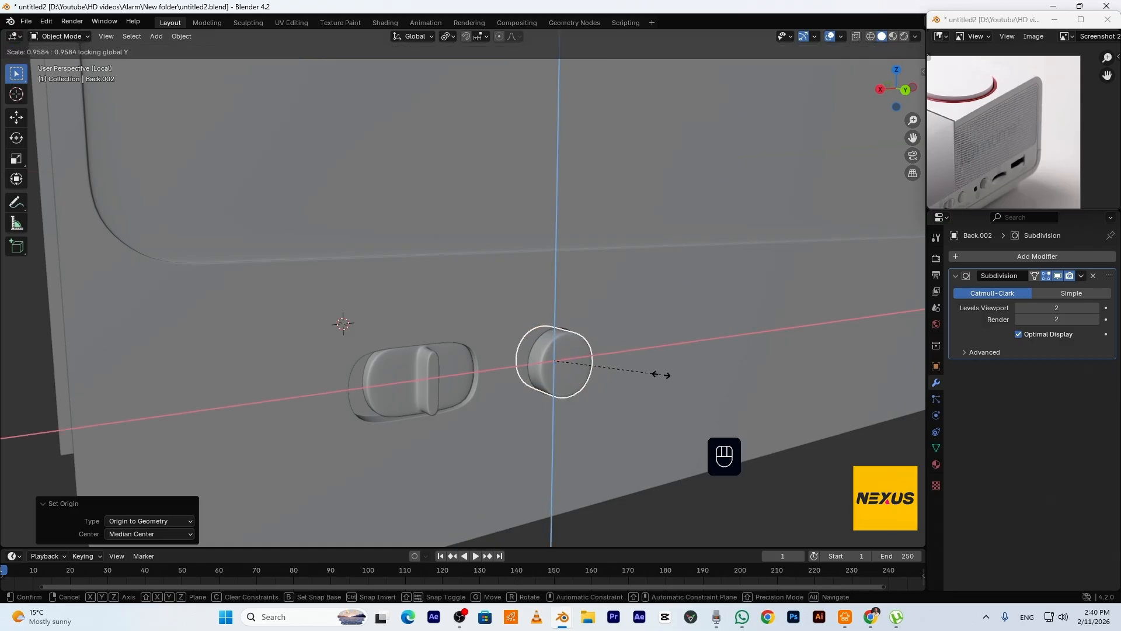
{"action": "left_click", "coordinate": [661, 375]}
{"action": "left_click", "coordinate": [782, 505]}
{"action": "scroll", "coordinate": [776, 501], "scroll_direction": "down", "scroll_amount": 5}
{"action": "scroll", "coordinate": [749, 477], "scroll_direction": "up", "scroll_amount": 2}
{"action": "middle_click_drag", "start_coordinate": [744, 477], "coordinate": [700, 479]}
{"action": "middle_click_drag", "start_coordinate": [451, 449], "coordinate": [478, 445]}
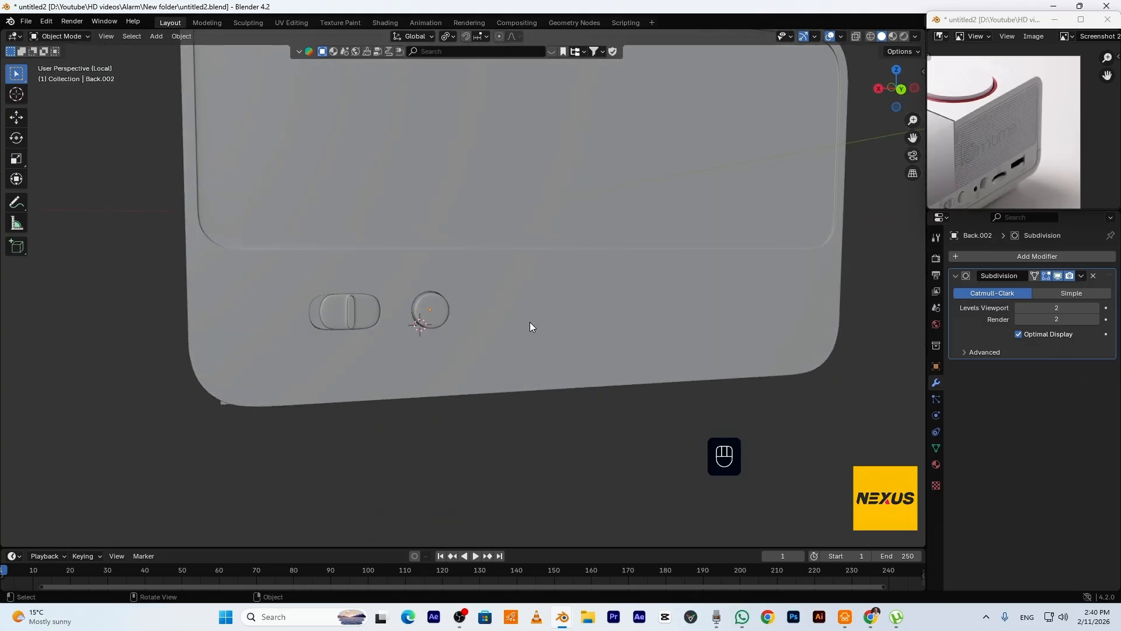
View the back panel straight from behind in material preview over the reference photo and open its mesh for editing
{"action": "key", "text": "shift+KP_1"}
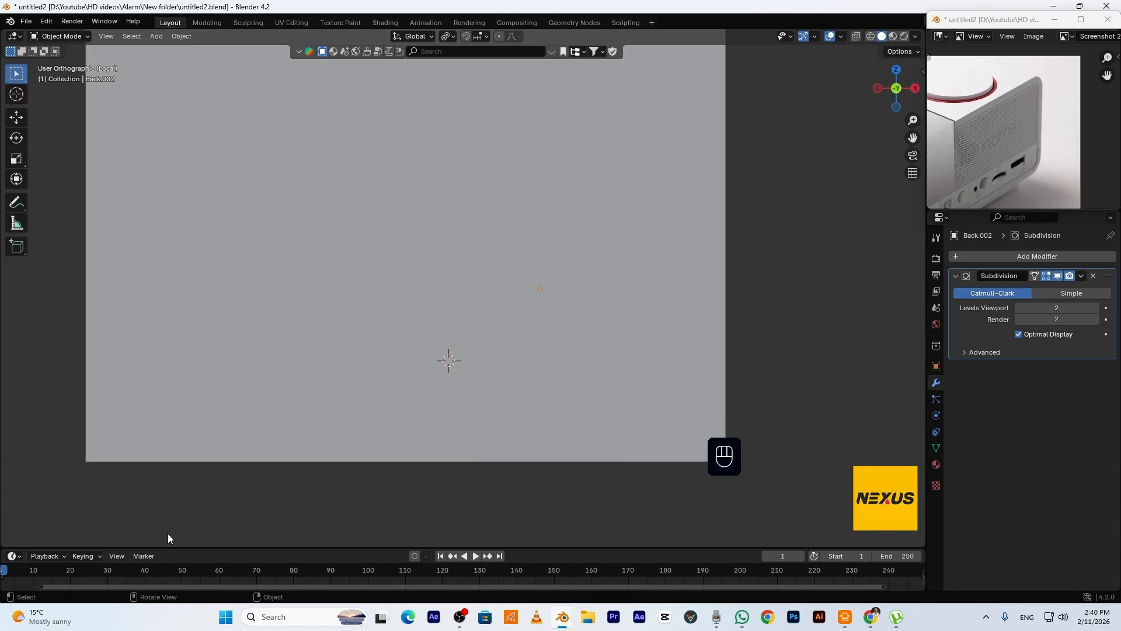
{"action": "key", "text": "ctrl+KP_1"}
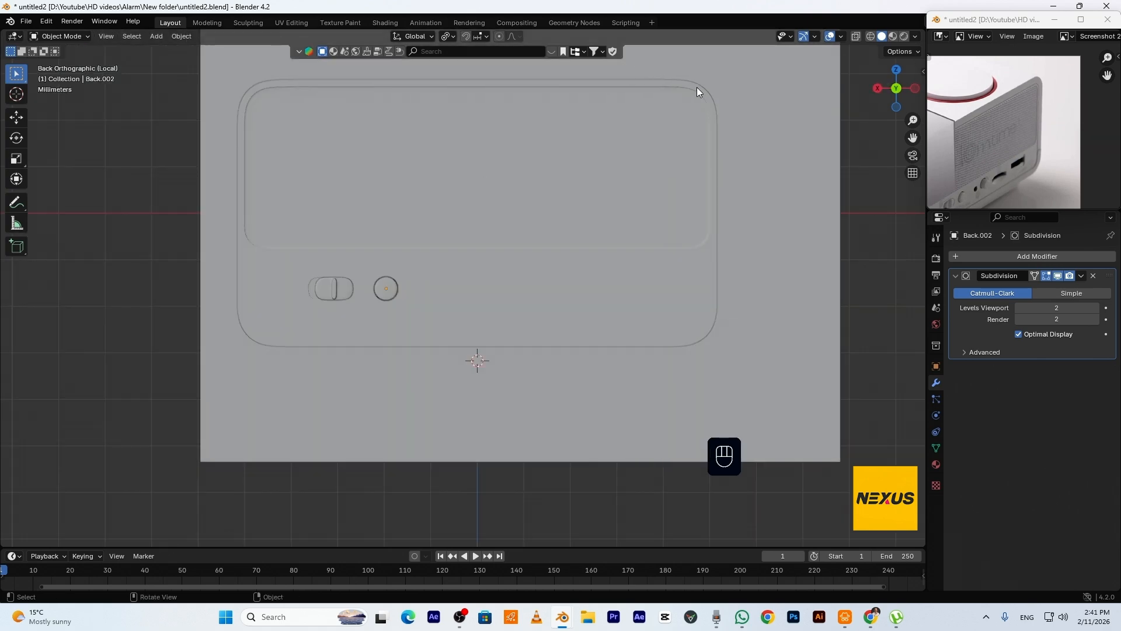
{"action": "left_click", "coordinate": [893, 37]}
{"action": "scroll", "coordinate": [509, 280], "scroll_direction": "up", "scroll_amount": 2}
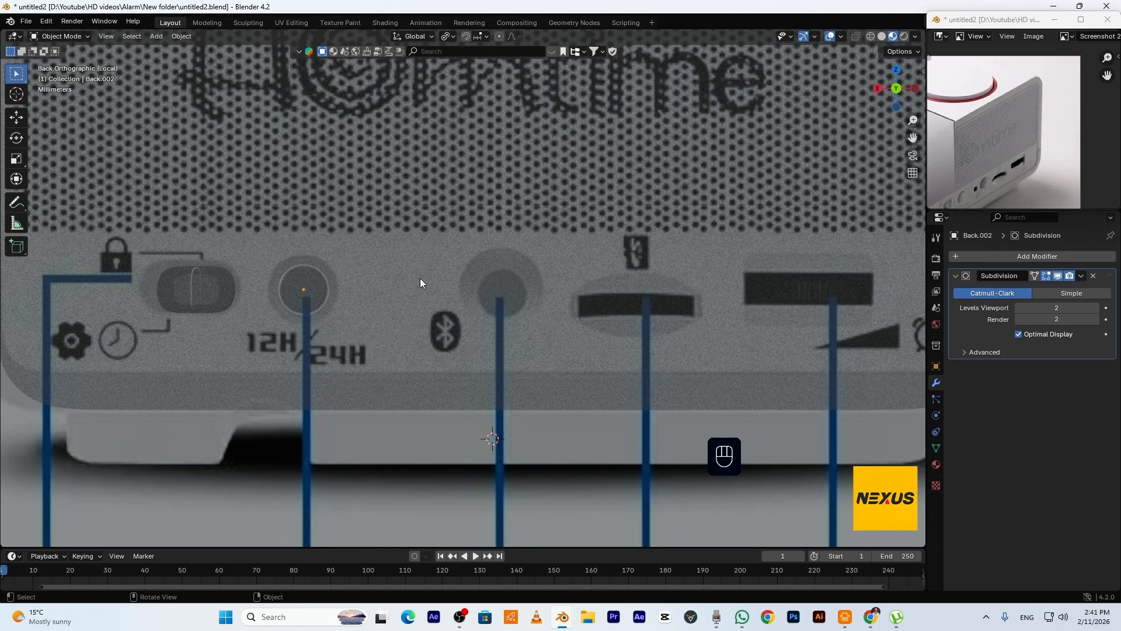
{"action": "left_click", "coordinate": [976, 193]}
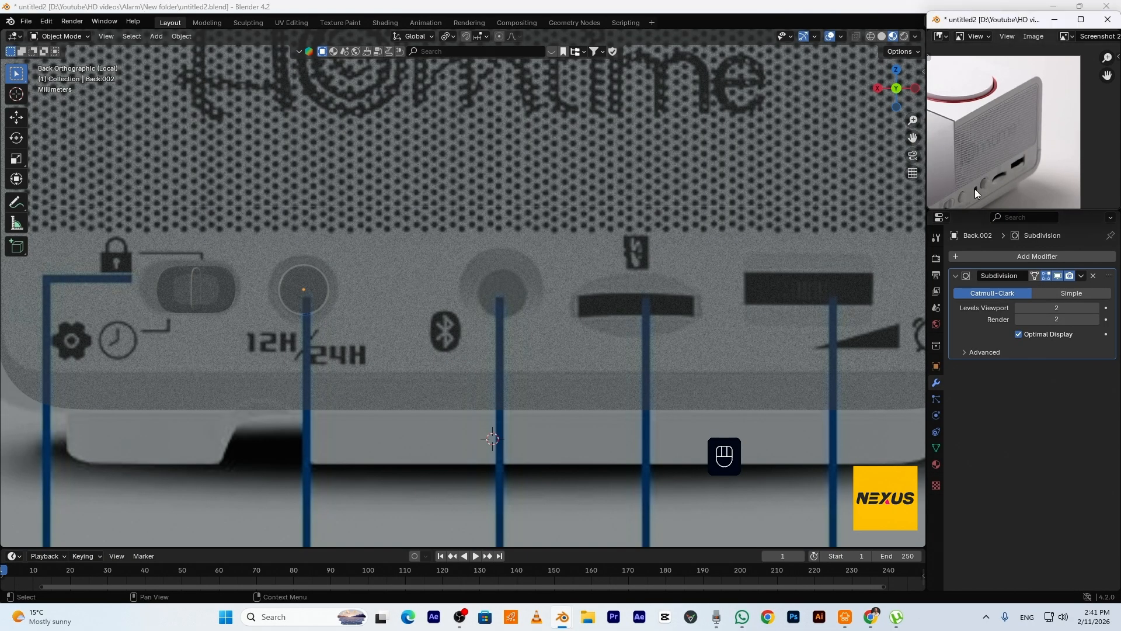
{"action": "key", "text": "Tab"}
{"action": "key", "text": "Tab"}
{"action": "left_click", "coordinate": [495, 287]}
{"action": "key", "text": "Tab"}
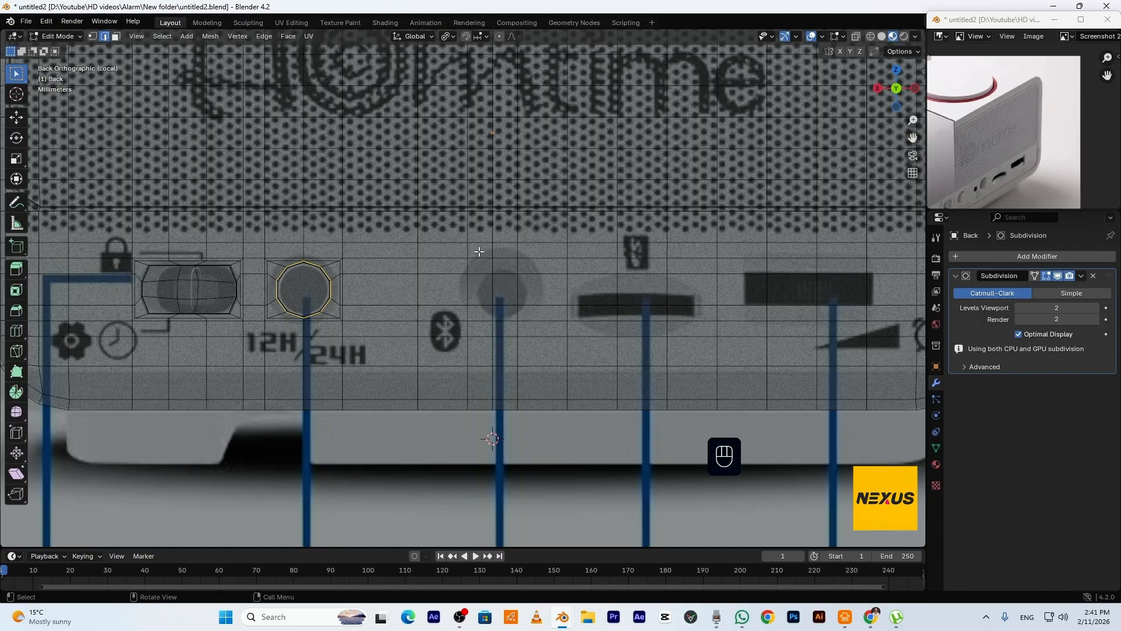
Slide the vertical edge loops on both sides of the reference's Bluetooth button outward so that they frame its circular recess
{"action": "left_click", "coordinate": [515, 351], "text": "alt"}
{"action": "key", "text": "g"}
{"action": "key", "text": "g"}
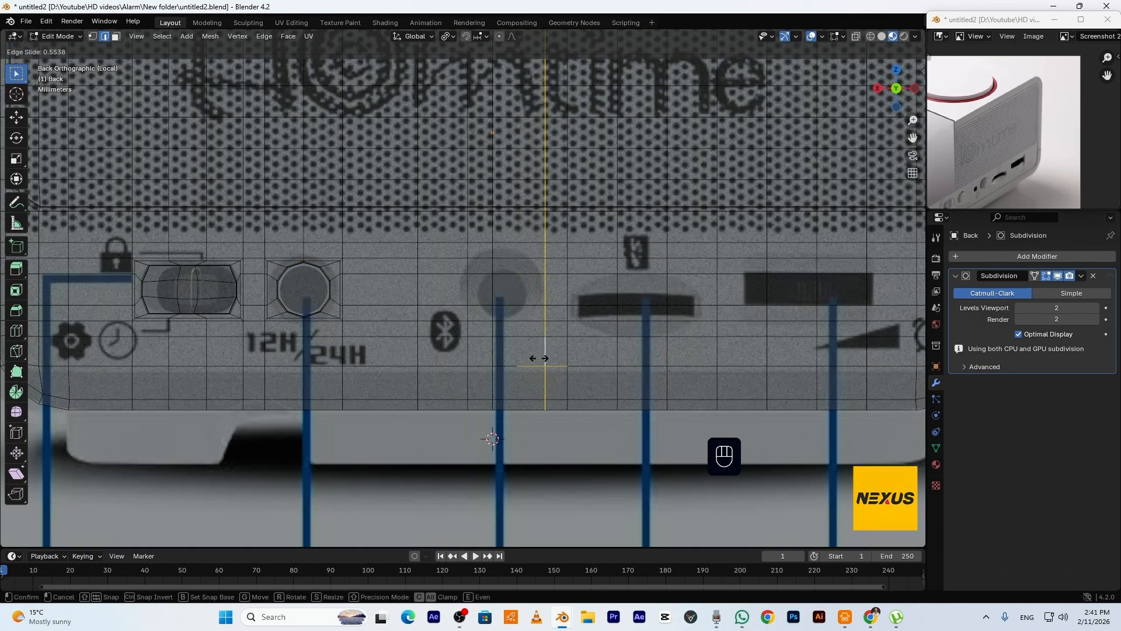
{"action": "left_click", "coordinate": [493, 353]}
{"action": "key", "text": "Delete"}
{"action": "left_click", "coordinate": [493, 351]}
{"action": "left_click", "coordinate": [465, 297], "text": "alt"}
{"action": "key", "text": "g"}
{"action": "key", "text": "g"}
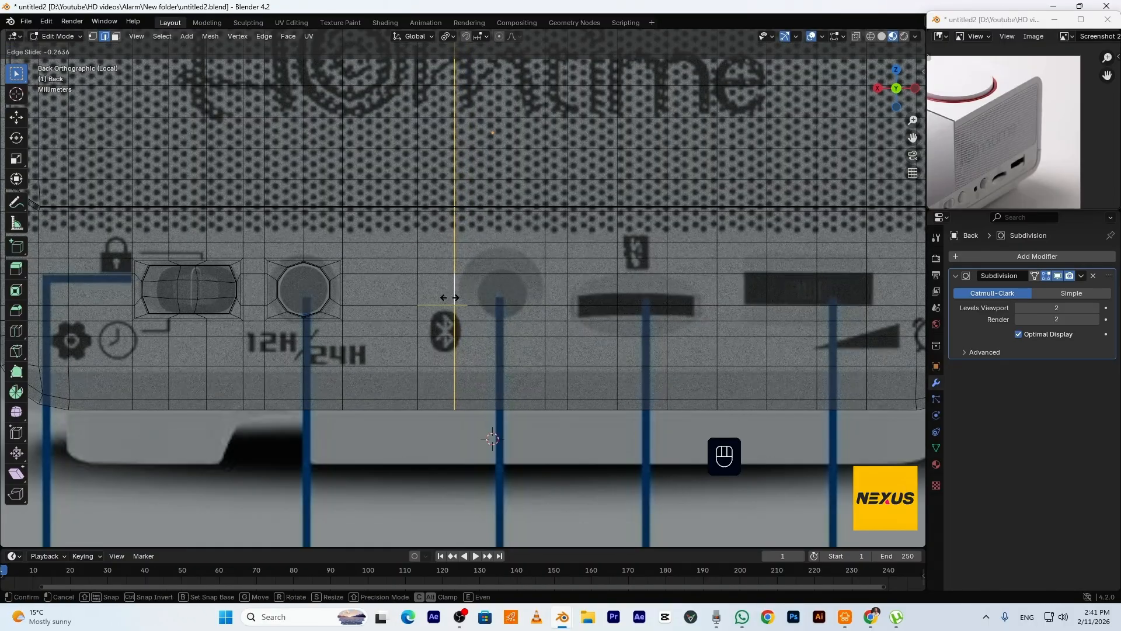
{"action": "left_click", "coordinate": [451, 296]}
Add a centred vertical loop cut through the Bluetooth button area and select the block of faces covering the button
{"action": "key", "text": "ctrl+r"}
{"action": "left_click", "coordinate": [504, 406]}
{"action": "right_click", "coordinate": [507, 400]}
{"action": "key", "text": "3"}
{"action": "left_click", "coordinate": [525, 250]}
{"action": "left_click", "coordinate": [476, 314], "text": "ctrl+shift"}
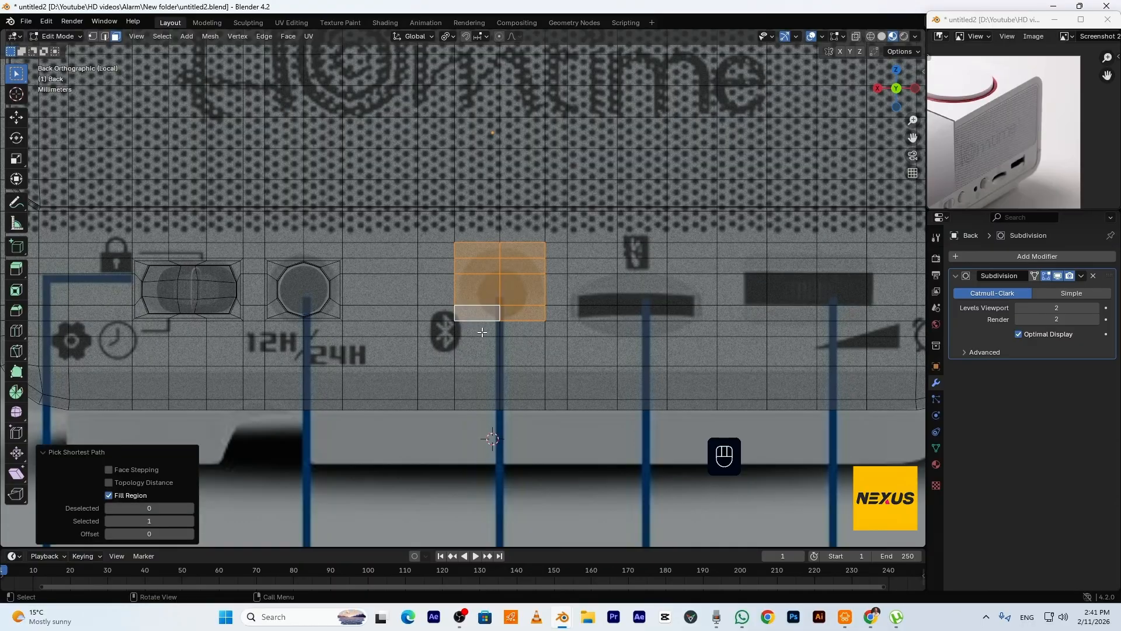
{"action": "left_click", "coordinate": [482, 330], "text": "shift"}
{"action": "left_click", "coordinate": [525, 331], "text": "shift"}
Inset the selected faces, shape them into a circle with LoopTools, and scale the circle to 0.841 over the Bluetooth recess
{"action": "key", "text": "i"}
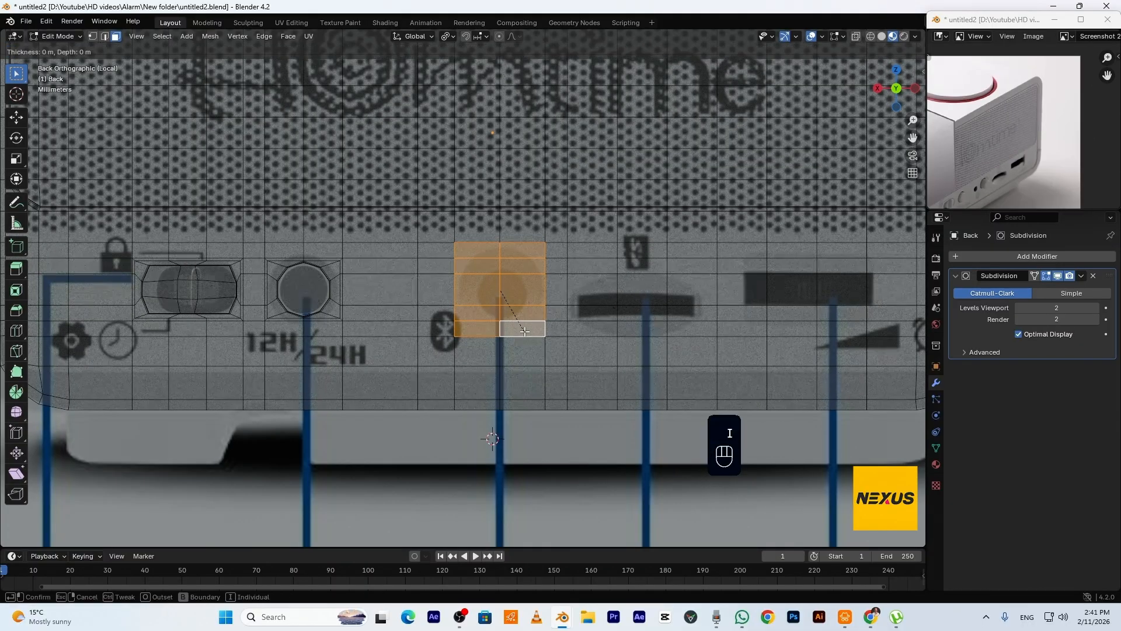
{"action": "left_click", "coordinate": [523, 329]}
{"action": "key", "text": "i"}
{"action": "left_click", "coordinate": [522, 327]}
{"action": "right_click", "coordinate": [506, 257]}
{"action": "mouse_move", "coordinate": [506, 257]}
{"action": "left_click", "coordinate": [562, 270]}
{"action": "key", "text": "s"}
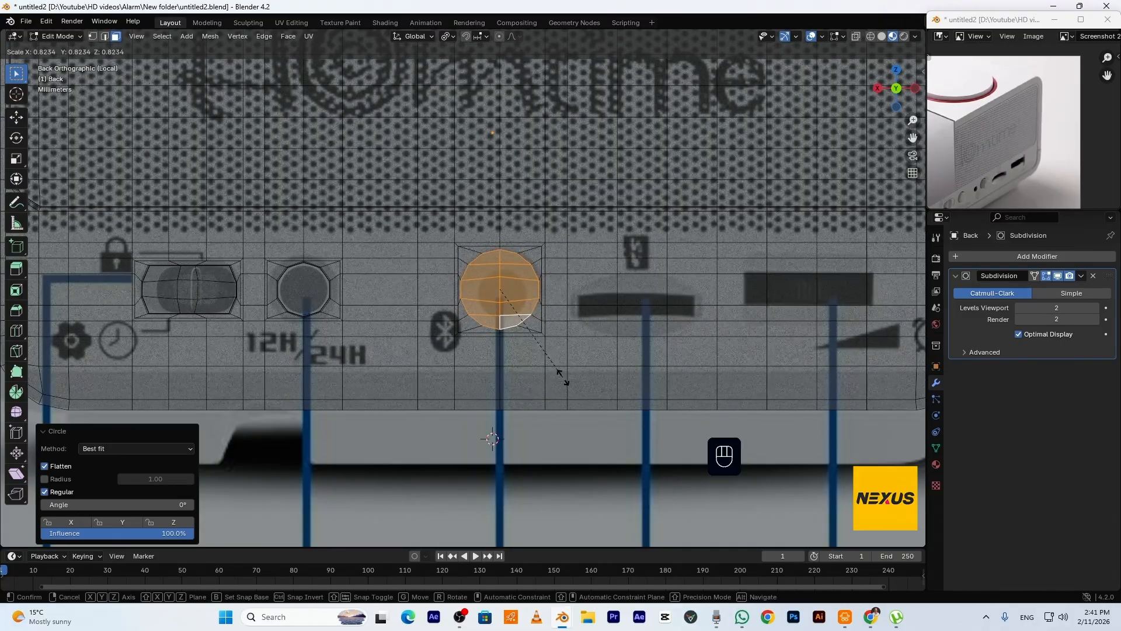
{"action": "left_click", "coordinate": [567, 377]}
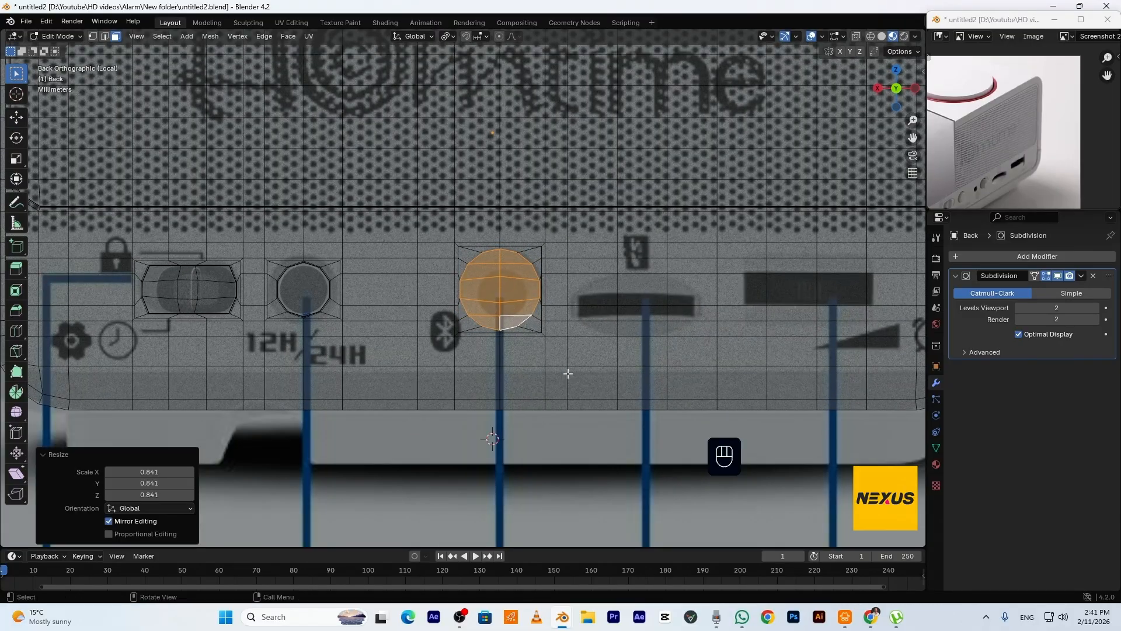
Inset the Bluetooth circle by 0.001058 m and move the inner faces about −0.000643 m along Y
{"action": "key", "text": "i"}
{"action": "left_click", "coordinate": [559, 368]}
{"action": "middle_click_drag", "start_coordinate": [559, 368], "coordinate": [583, 366]}
{"action": "scroll", "coordinate": [583, 366], "scroll_direction": "down", "scroll_amount": 3}
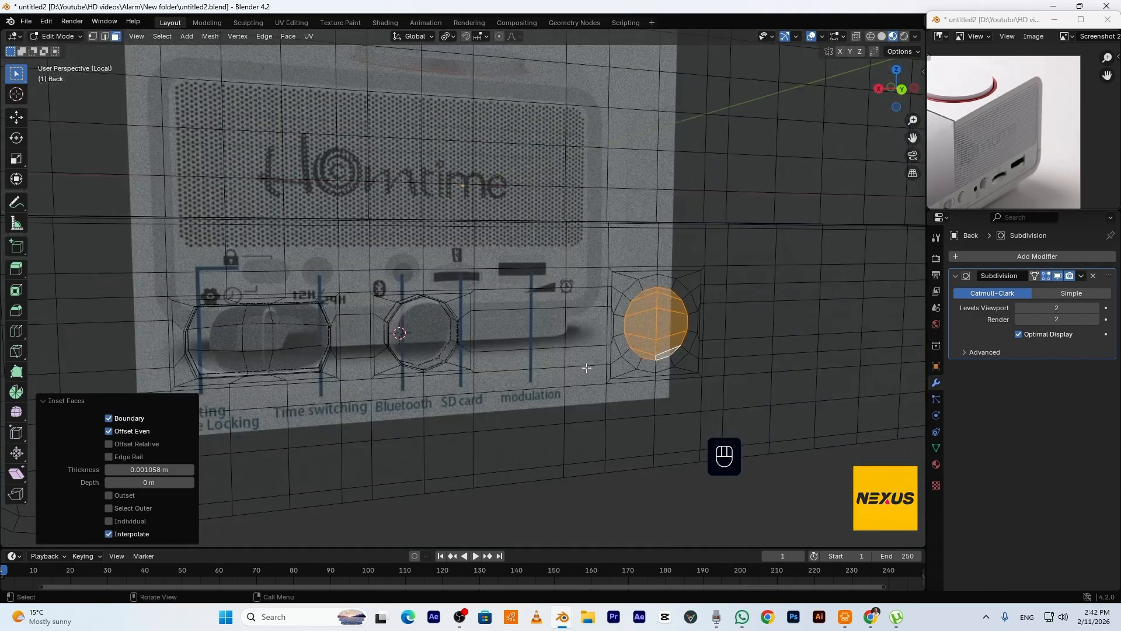
{"action": "key", "text": "g"}
{"action": "key", "text": "y"}
{"action": "left_click", "coordinate": [590, 369]}
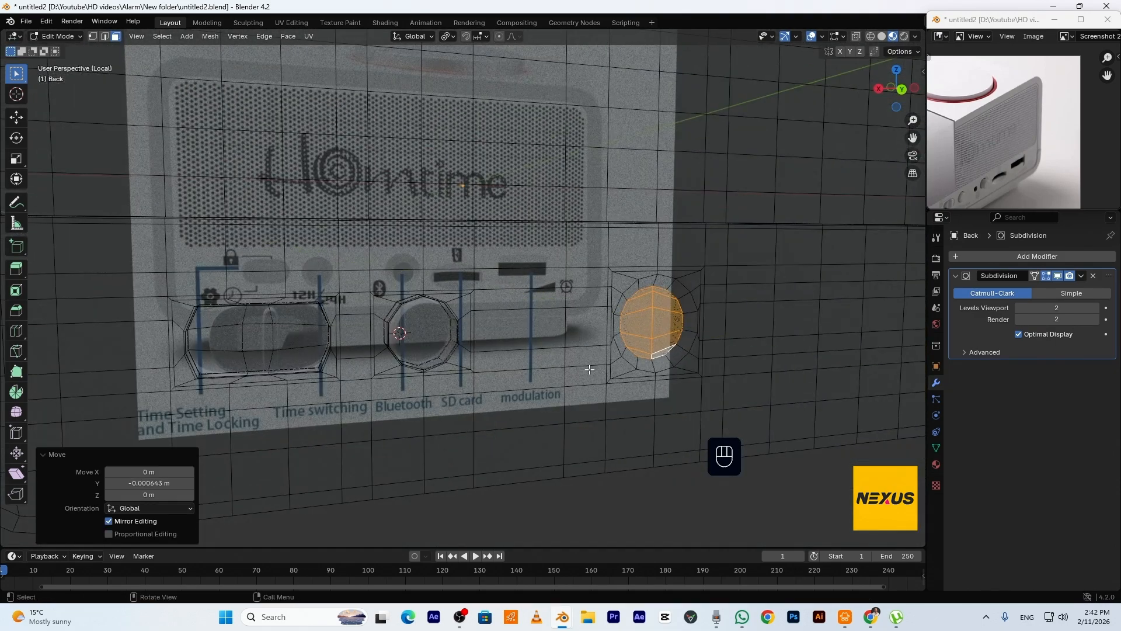
Extrude the inner circle deeper into the panel as the Bluetooth button hole and separate its end faces into their own object
{"action": "key", "text": "e"}
{"action": "left_click", "coordinate": [559, 364]}
{"action": "scroll", "coordinate": [672, 363], "scroll_direction": "up", "scroll_amount": 2}
{"action": "middle_click_drag", "start_coordinate": [678, 362], "coordinate": [597, 318], "text": "shift"}
Add a centred loop cut around the Bluetooth hole's wall and bevel it into two support loops near the wall's ends
{"action": "key", "text": "ctrl+r"}
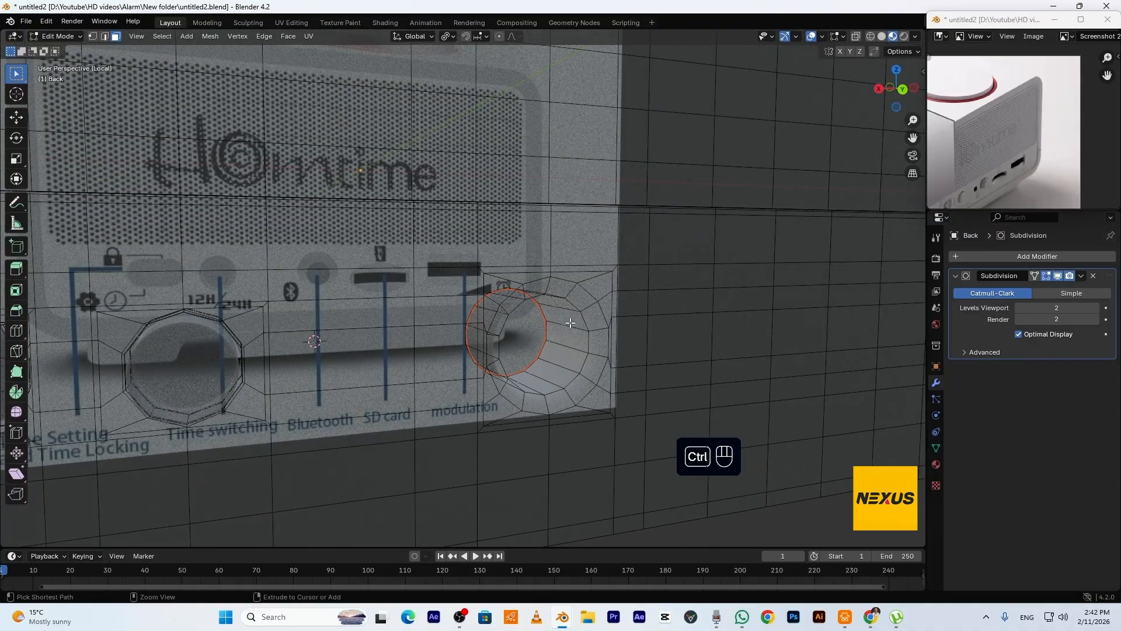
{"action": "left_click", "coordinate": [569, 321]}
{"action": "right_click", "coordinate": [570, 320]}
{"action": "key", "text": "ctrl+b"}
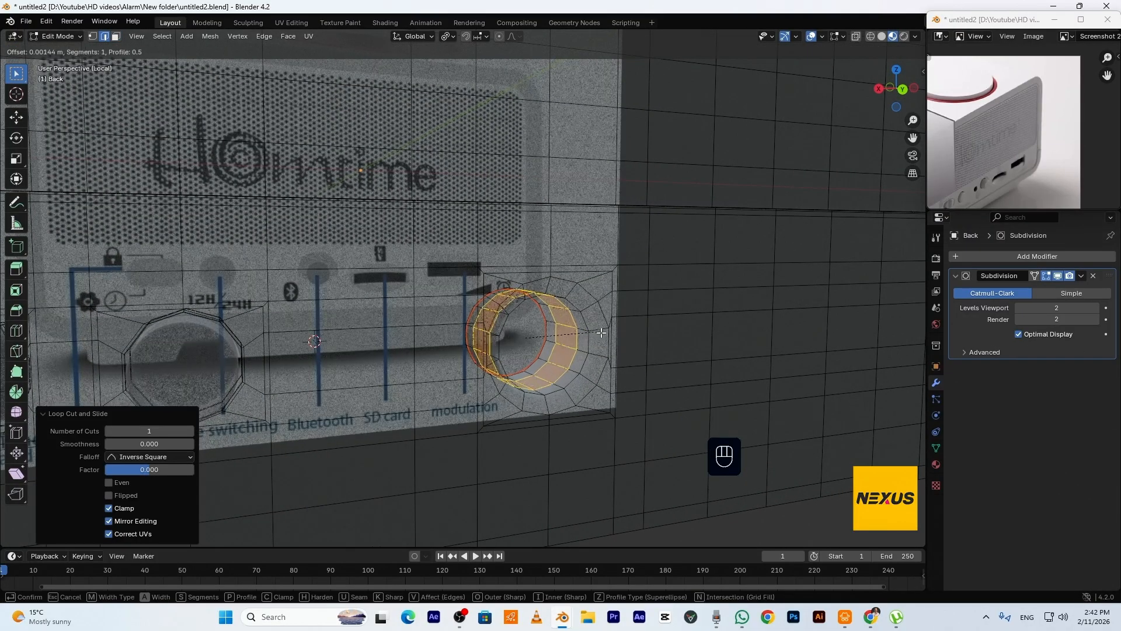
{"action": "left_click", "coordinate": [613, 335]}
Add a loop on the sloped rim moved −0.000218 m along Y, slide another loop in outside the rim, and return to Object Mode
{"action": "key", "text": "ctrl+r"}
{"action": "left_click", "coordinate": [589, 306]}
{"action": "right_click", "coordinate": [589, 306]}
{"action": "key", "text": "g"}
{"action": "key", "text": "y"}
{"action": "left_click", "coordinate": [591, 304]}
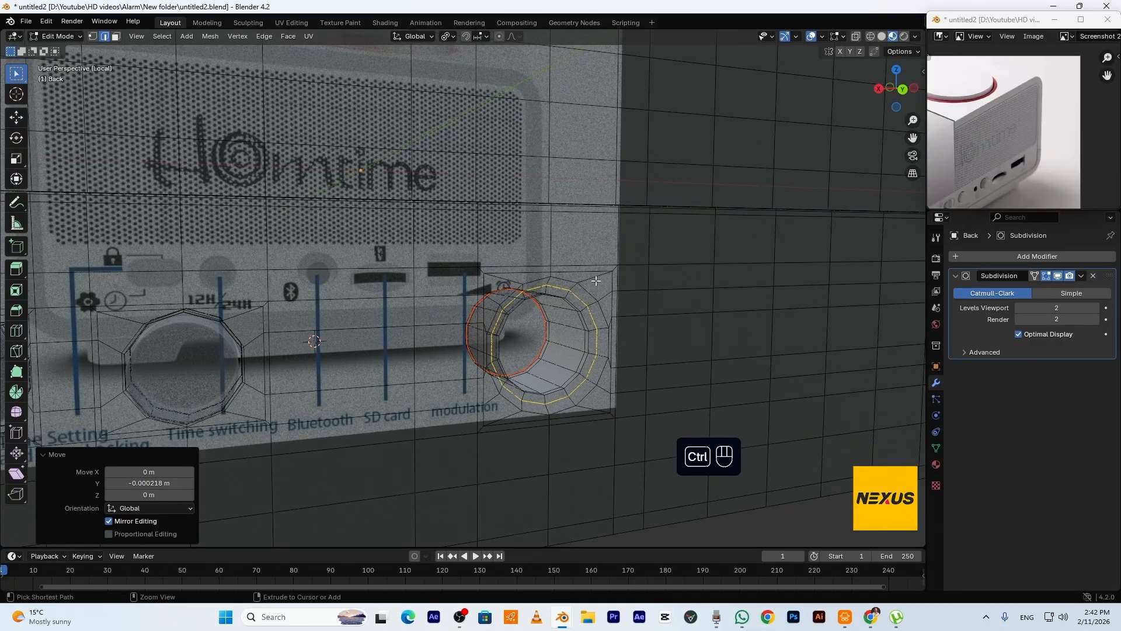
{"action": "key", "text": "ctrl+r"}
{"action": "left_click", "coordinate": [595, 281]}
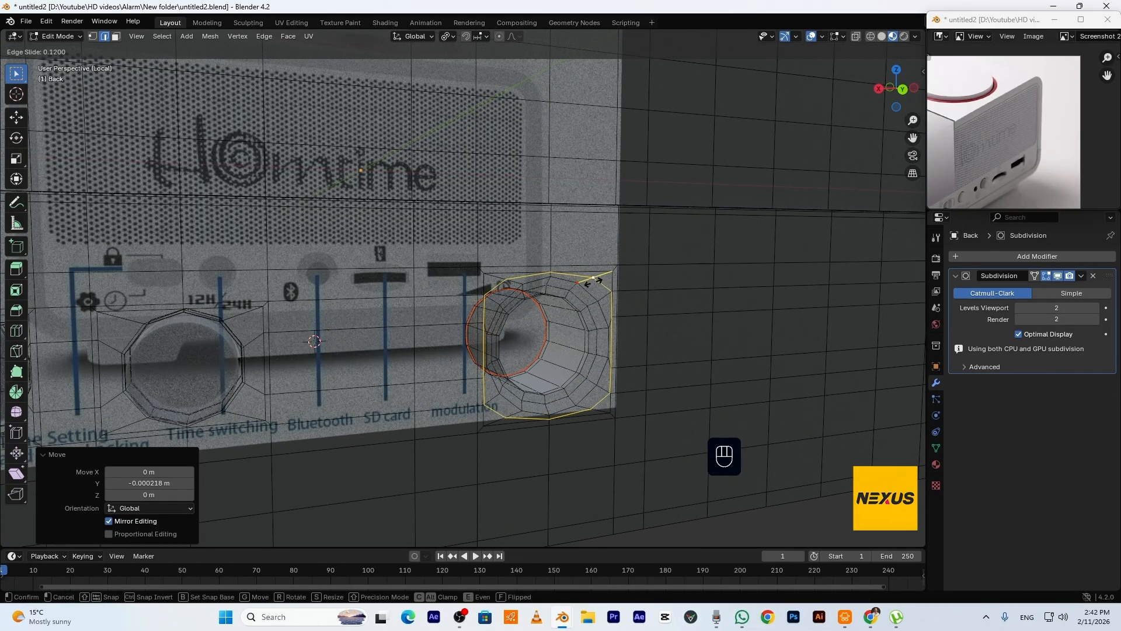
{"action": "left_click", "coordinate": [583, 293]}
{"action": "key", "text": "Tab"}
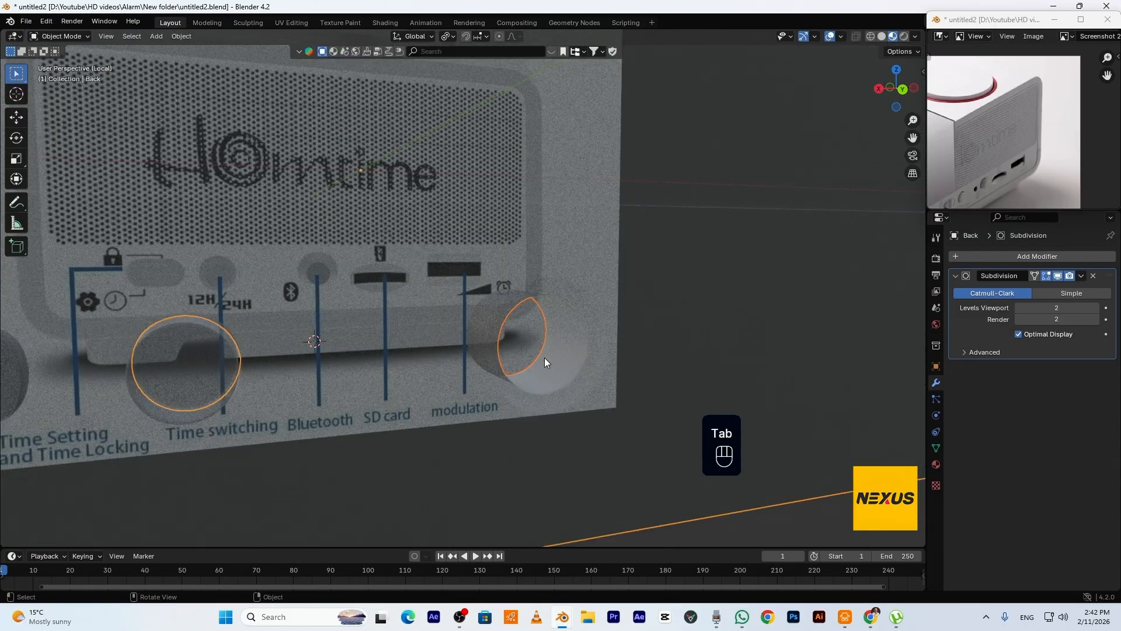
Open the separated Bluetooth disc's mesh for editing and extrude all its faces outward about 0.0089 m as the button body
{"action": "left_click", "coordinate": [532, 334]}
{"action": "key", "text": "Tab"}
{"action": "key", "text": "a"}
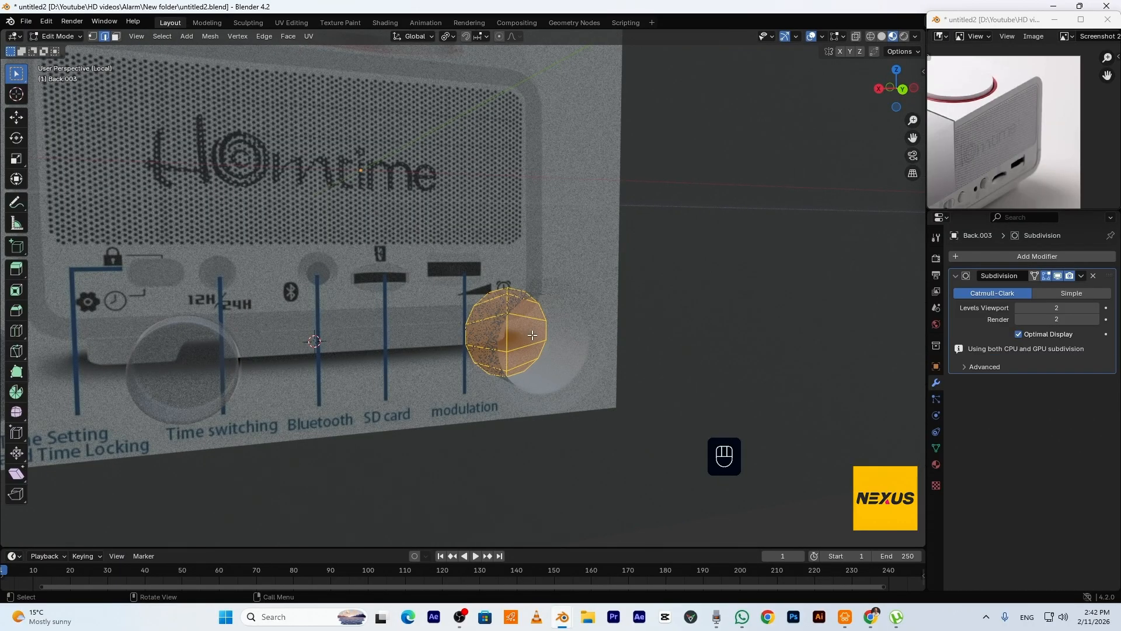
{"action": "key", "text": "e"}
{"action": "left_click", "coordinate": [529, 318]}
Add a centred loop cut around the Bluetooth button's side, bevel it about 0.00413 m, and return to Object Mode
{"action": "key", "text": "ctrl+r"}
{"action": "left_click", "coordinate": [521, 310]}
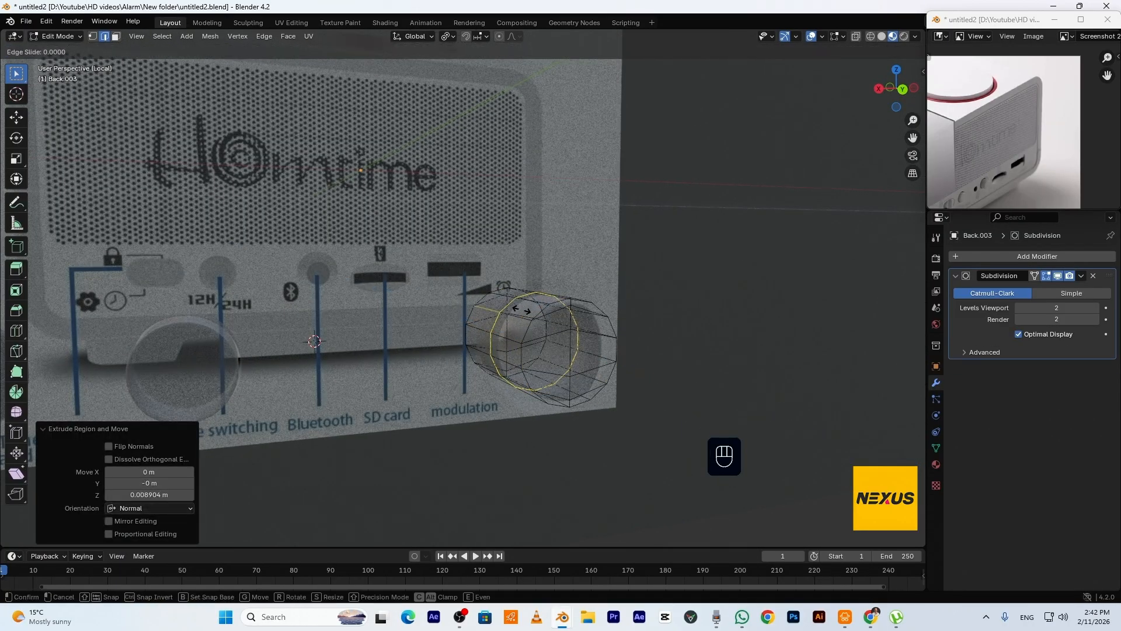
{"action": "right_click", "coordinate": [521, 310]}
{"action": "key", "text": "ctrl+b"}
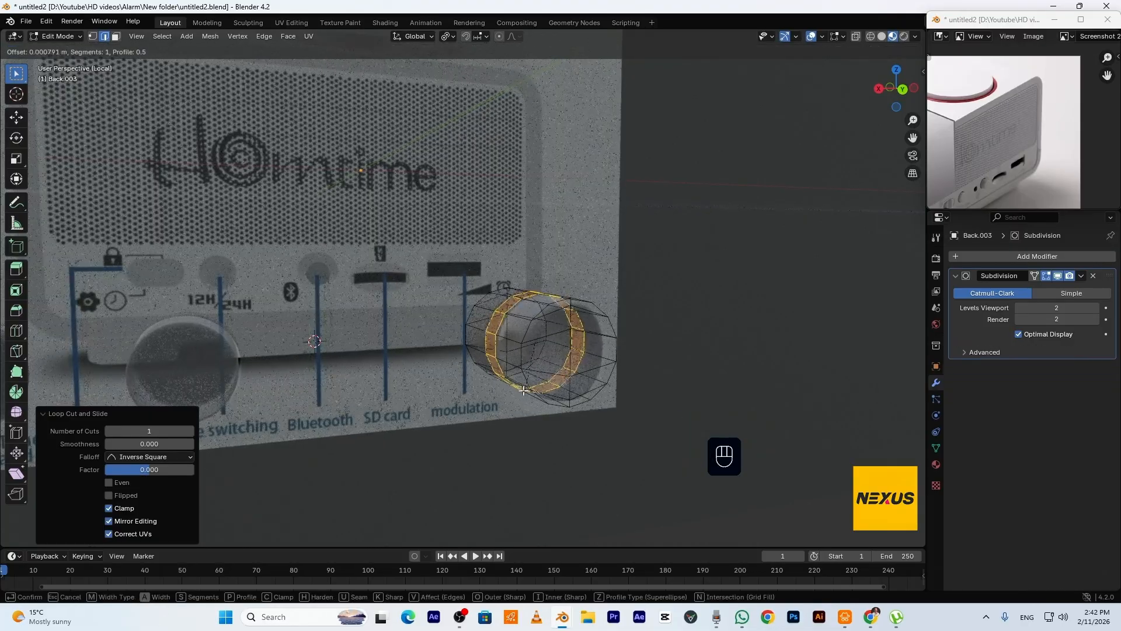
{"action": "left_click", "coordinate": [496, 435]}
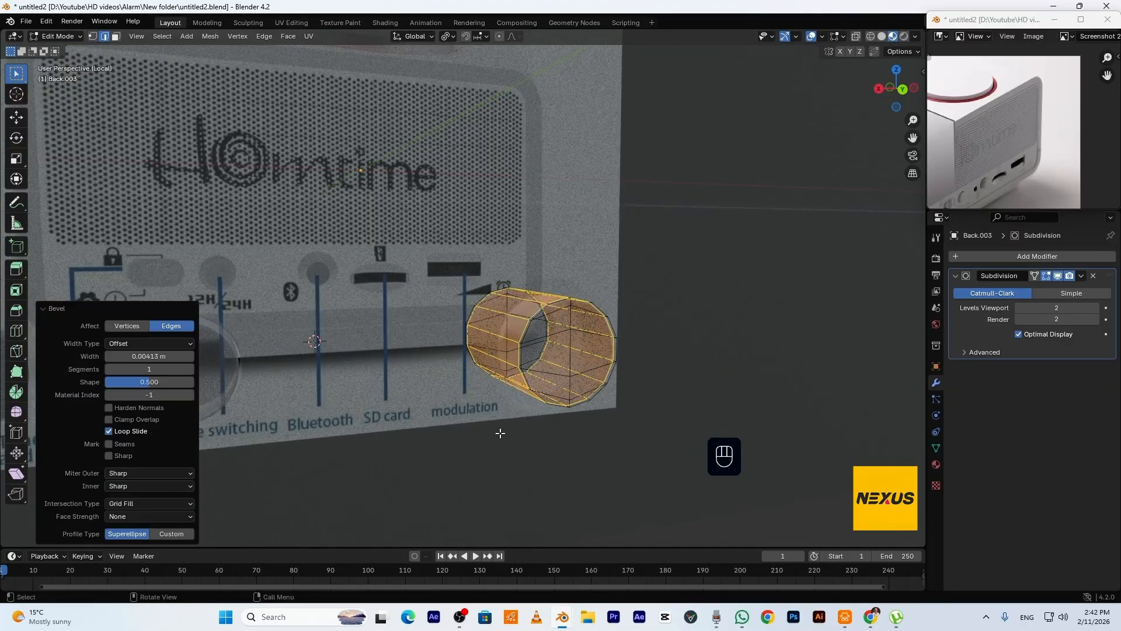
{"action": "key", "text": "Tab"}
Switch the viewport to solid shading and open the back panel's mesh for editing in the straight back view
{"action": "left_click", "coordinate": [882, 37]}
{"action": "scroll", "coordinate": [587, 324], "scroll_direction": "down", "scroll_amount": 3}
{"action": "mouse_move", "coordinate": [585, 323]}
{"action": "middle_mouse_down"}
{"action": "mouse_move", "coordinate": [590, 440]}
{"action": "mouse_move", "coordinate": [543, 441]}
{"action": "mouse_move", "coordinate": [566, 447]}
{"action": "mouse_move", "coordinate": [930, 216]}
{"action": "middle_mouse_up"}
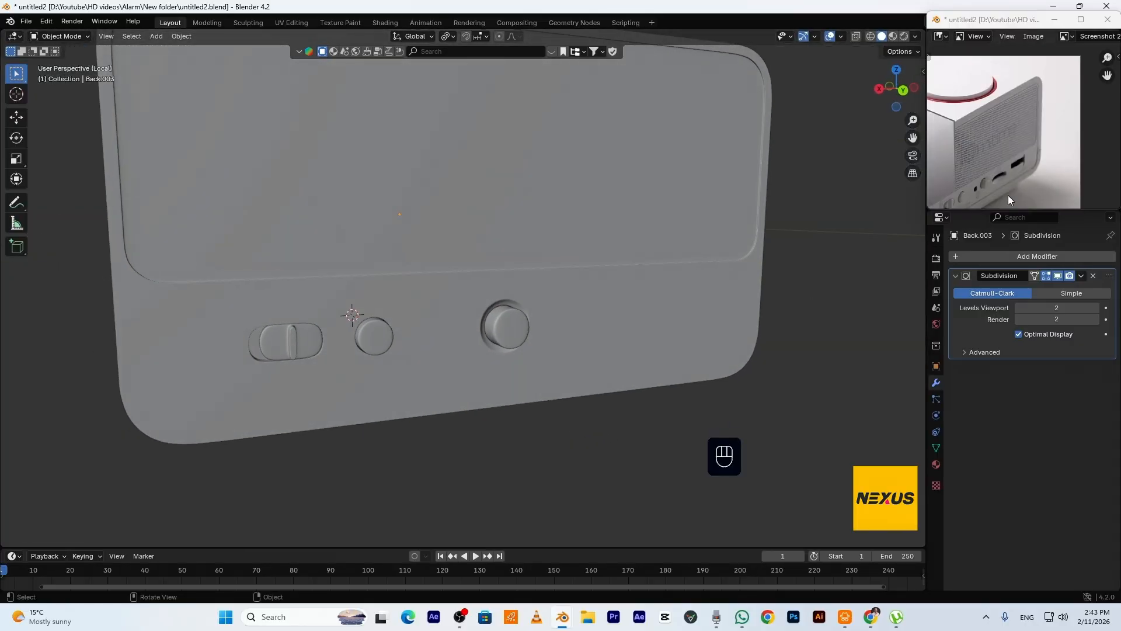
{"action": "left_click", "coordinate": [436, 331]}
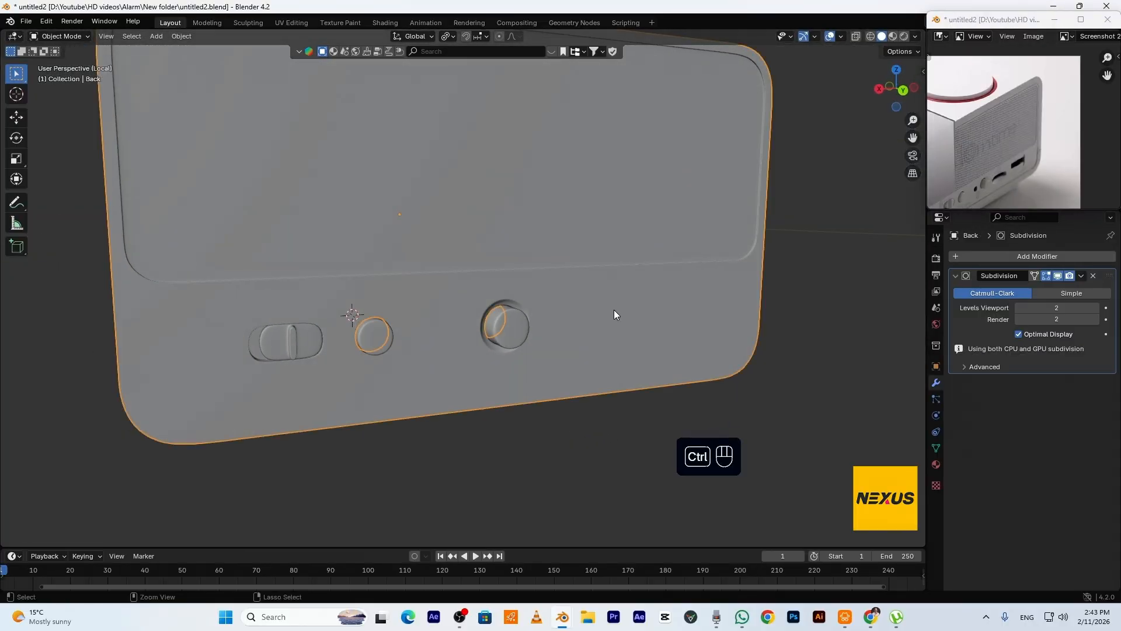
{"action": "key", "text": "ctrl+KP_1"}
{"action": "scroll", "coordinate": [433, 287], "scroll_direction": "up", "scroll_amount": 3}
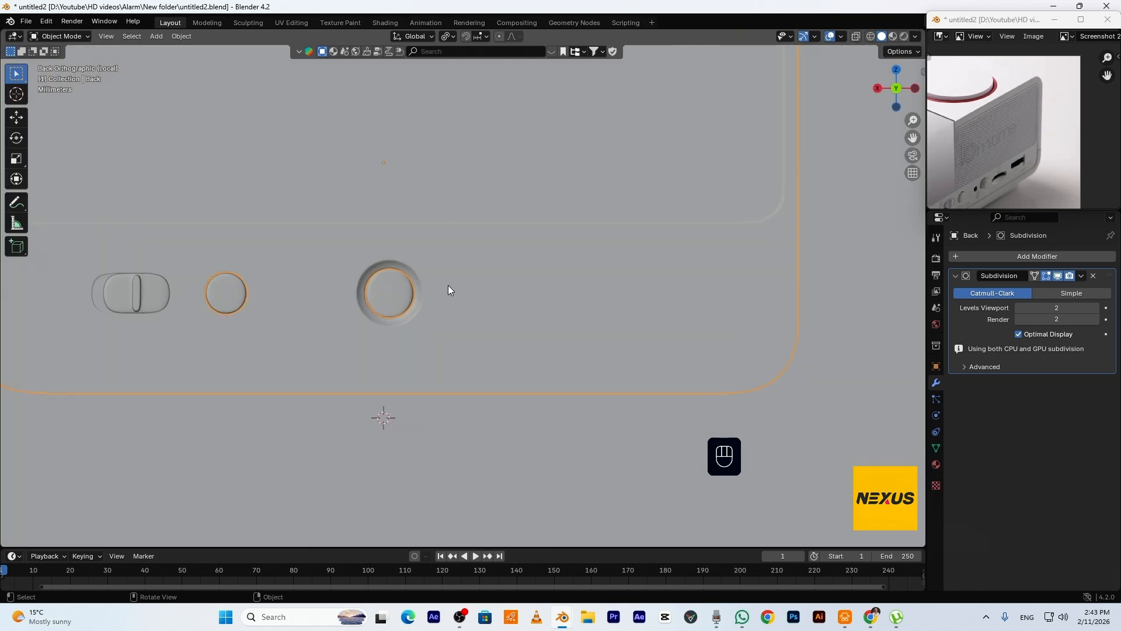
{"action": "key", "text": "Tab"}
{"action": "middle_click_drag", "start_coordinate": [444, 286], "coordinate": [542, 291], "text": "shift"}
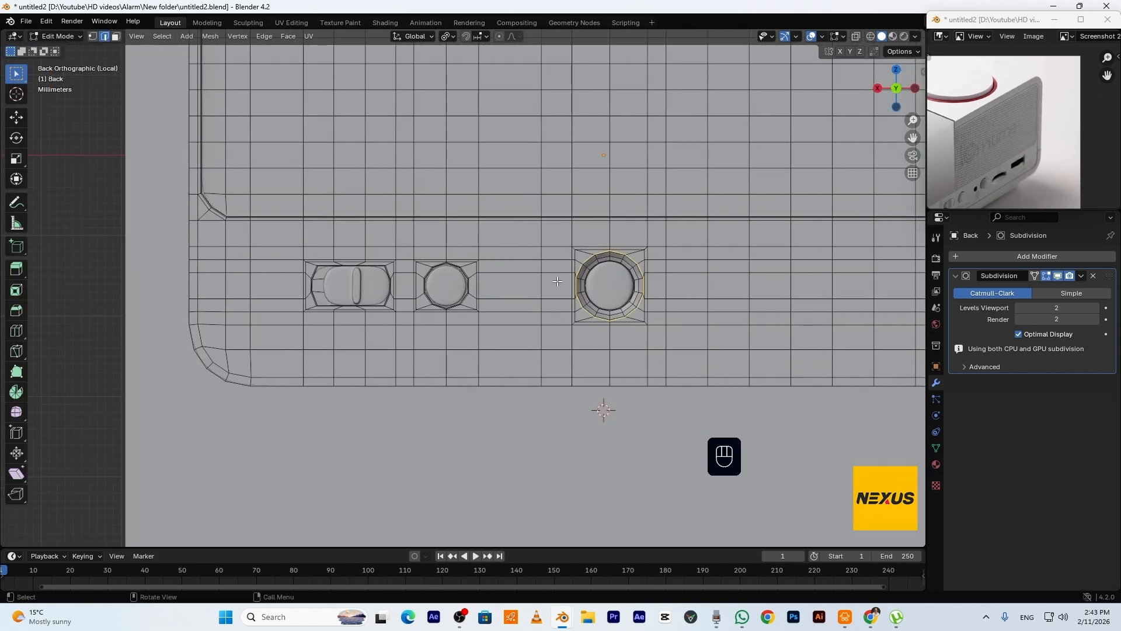
Slide the vertical edge loop between the two round buttons by a factor of 0.089 and bevel it 0.00205 m with 2 segments
{"action": "left_click", "coordinate": [540, 366], "text": "alt"}
{"action": "key", "text": "g"}
{"action": "key", "text": "g"}
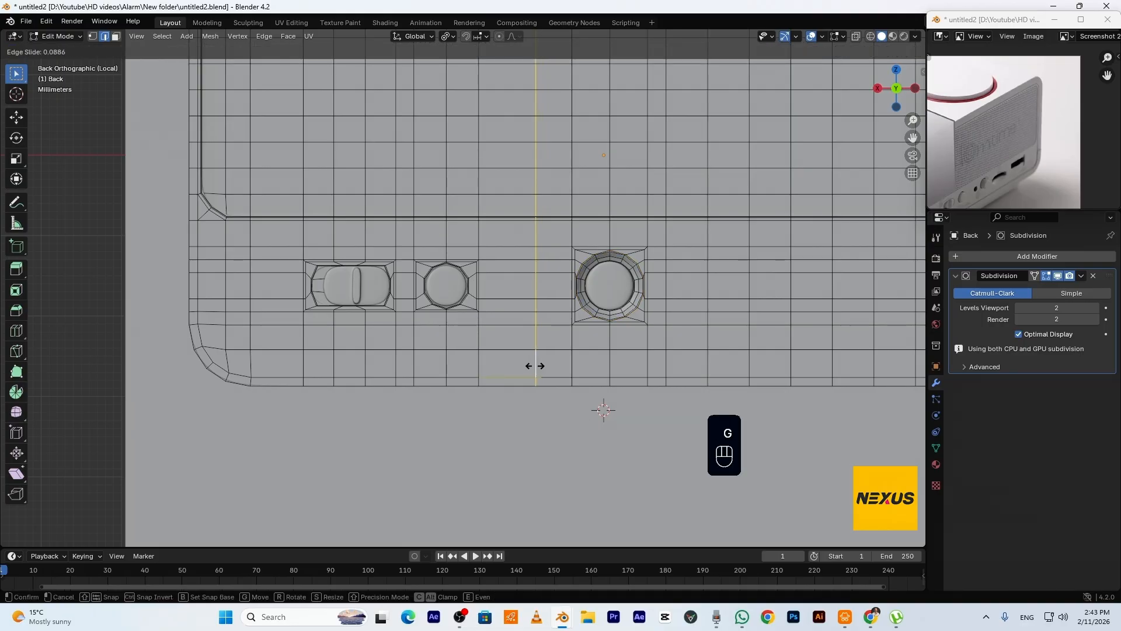
{"action": "left_click", "coordinate": [537, 366]}
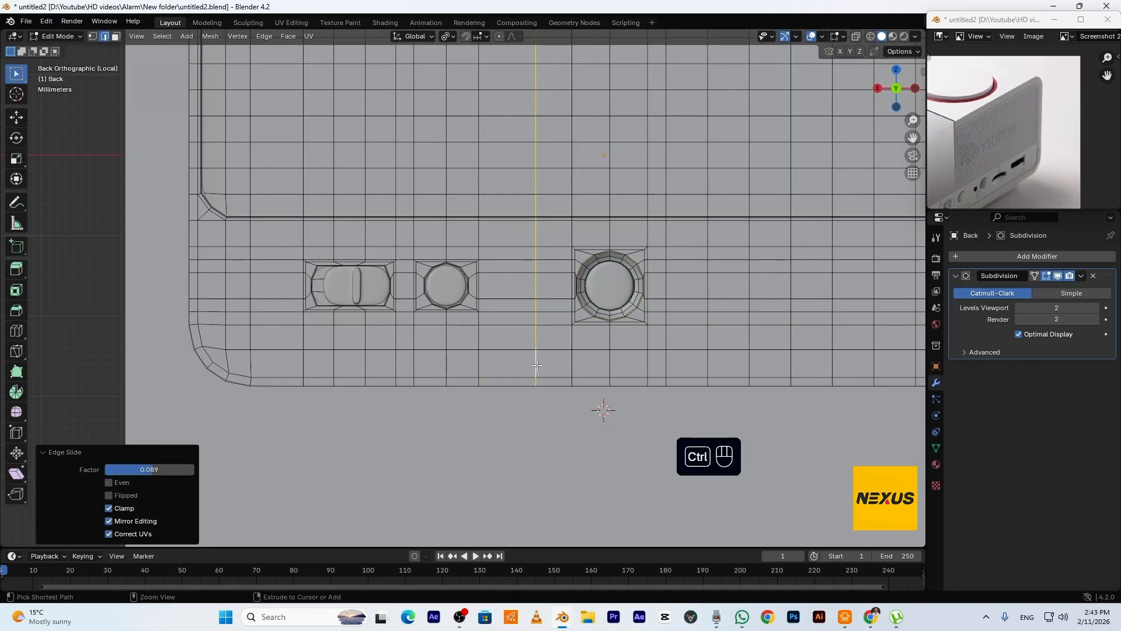
{"action": "key", "text": "ctrl+b"}
{"action": "scroll", "coordinate": [546, 374], "scroll_direction": "up", "scroll_amount": 2}
{"action": "scroll", "coordinate": [556, 385], "scroll_direction": "down", "scroll_amount": 2}
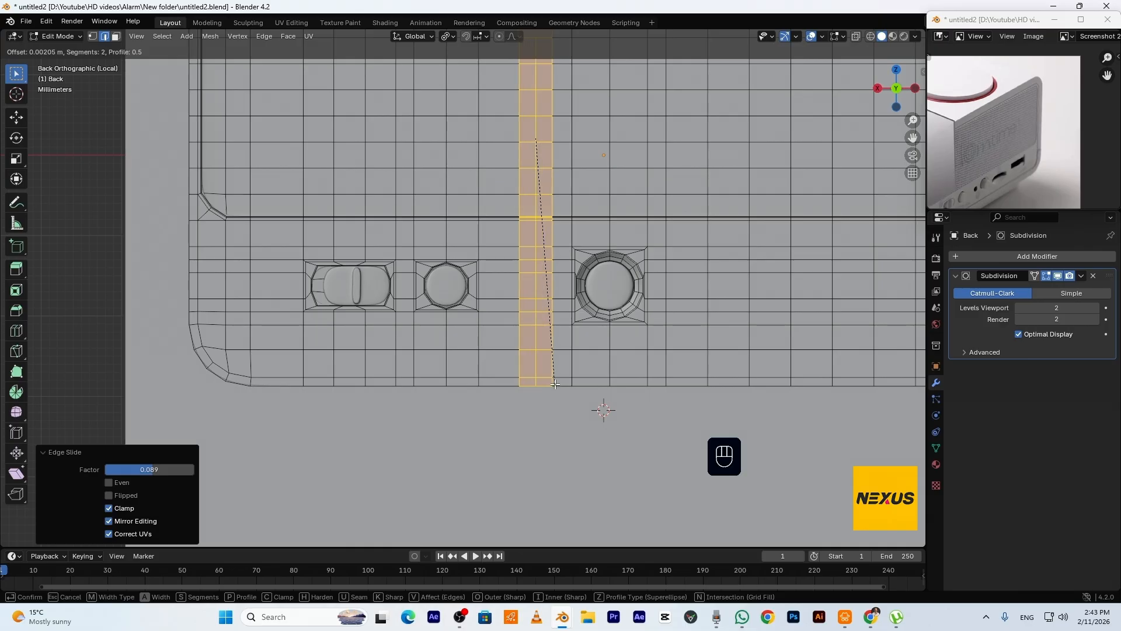
{"action": "left_click", "coordinate": [555, 384]}
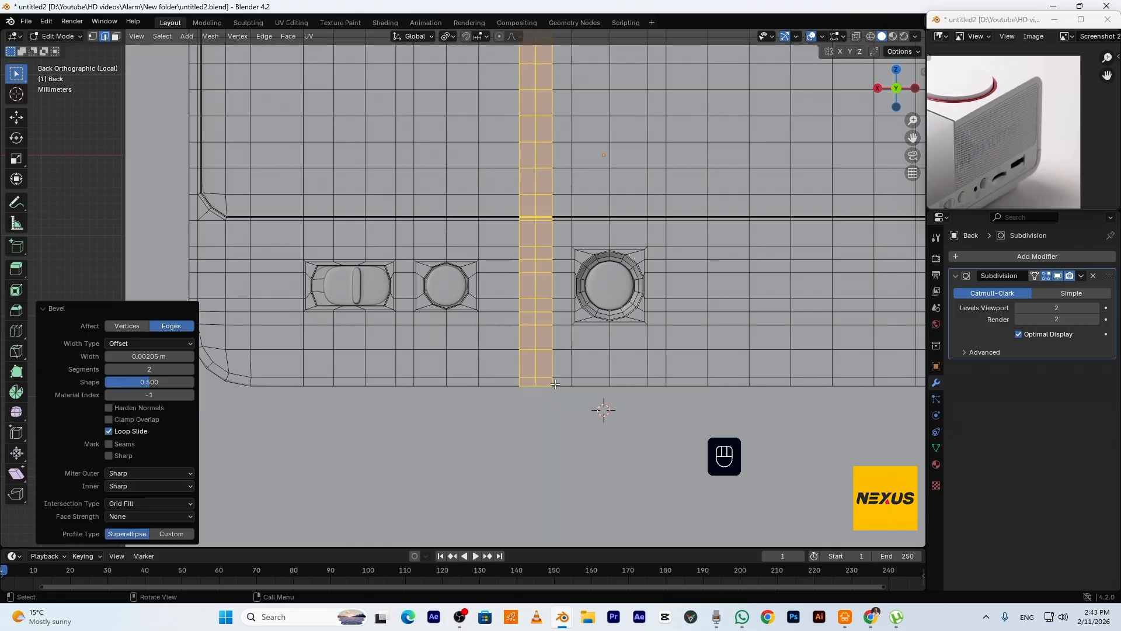
Select the block of faces midway between the two round buttons and inset it twice, the second time by 0.000528 m
{"action": "key", "text": "alt+a"}
{"action": "key", "text": "3"}
{"action": "left_click", "coordinate": [545, 267]}
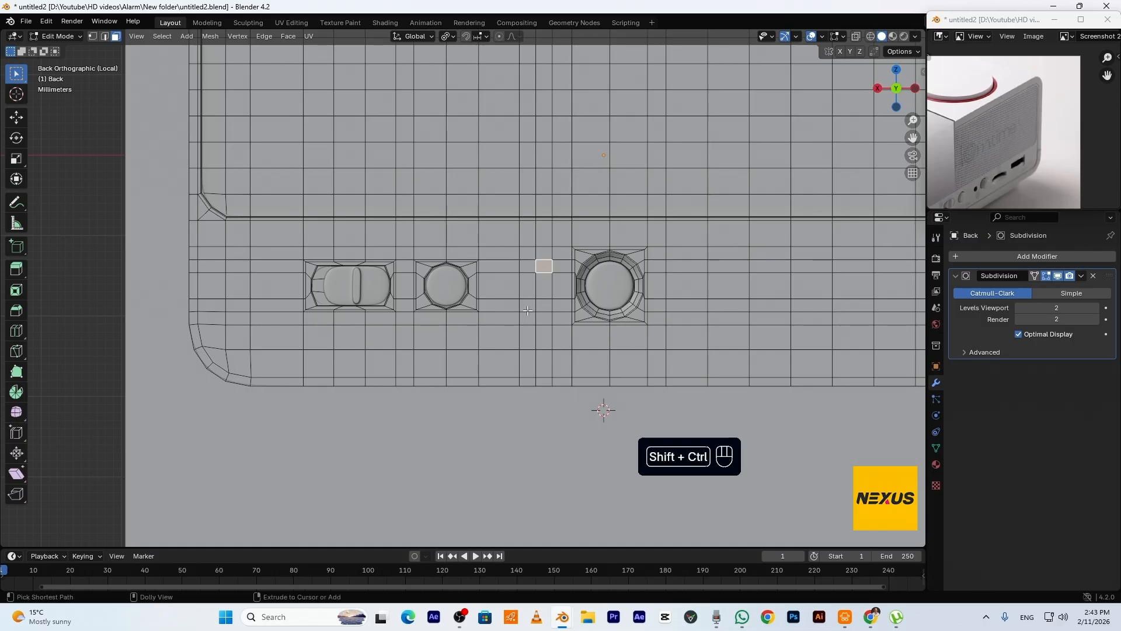
{"action": "left_click", "coordinate": [528, 305], "text": "ctrl+shift"}
{"action": "key", "text": "i"}
{"action": "left_click", "coordinate": [581, 362]}
{"action": "scroll", "coordinate": [573, 352], "scroll_direction": "up", "scroll_amount": 1}
{"action": "key", "text": "i"}
{"action": "left_click", "coordinate": [570, 348]}
Turn the inset faces into a circle with LoopTools, scale it to 0.544 and rotate it 52.4° about Y
{"action": "right_click", "coordinate": [572, 285]}
{"action": "mouse_move", "coordinate": [575, 286]}
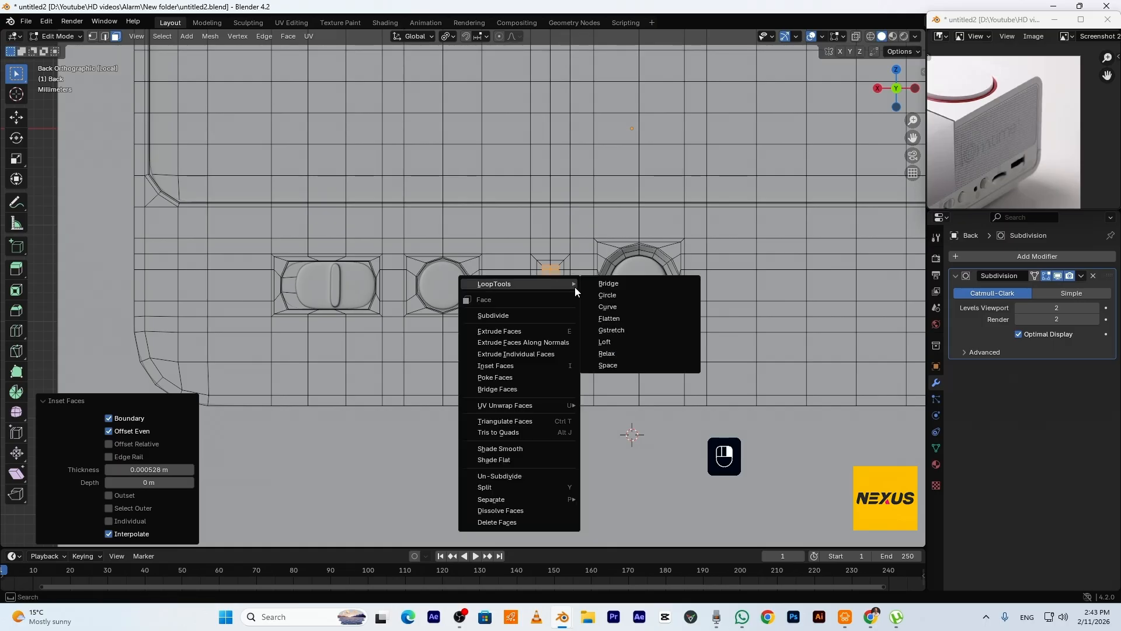
{"action": "left_click", "coordinate": [609, 294]}
{"action": "scroll", "coordinate": [590, 331], "scroll_direction": "up", "scroll_amount": 2}
{"action": "key", "text": "s"}
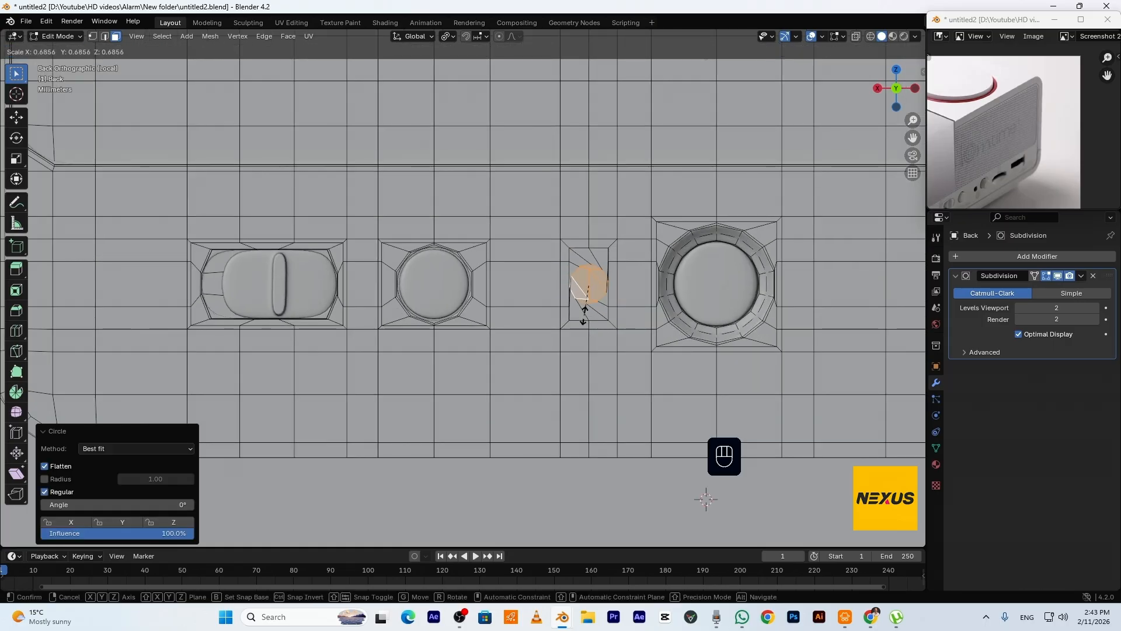
{"action": "left_click", "coordinate": [587, 310]}
{"action": "key", "text": "r"}
{"action": "key", "text": "y"}
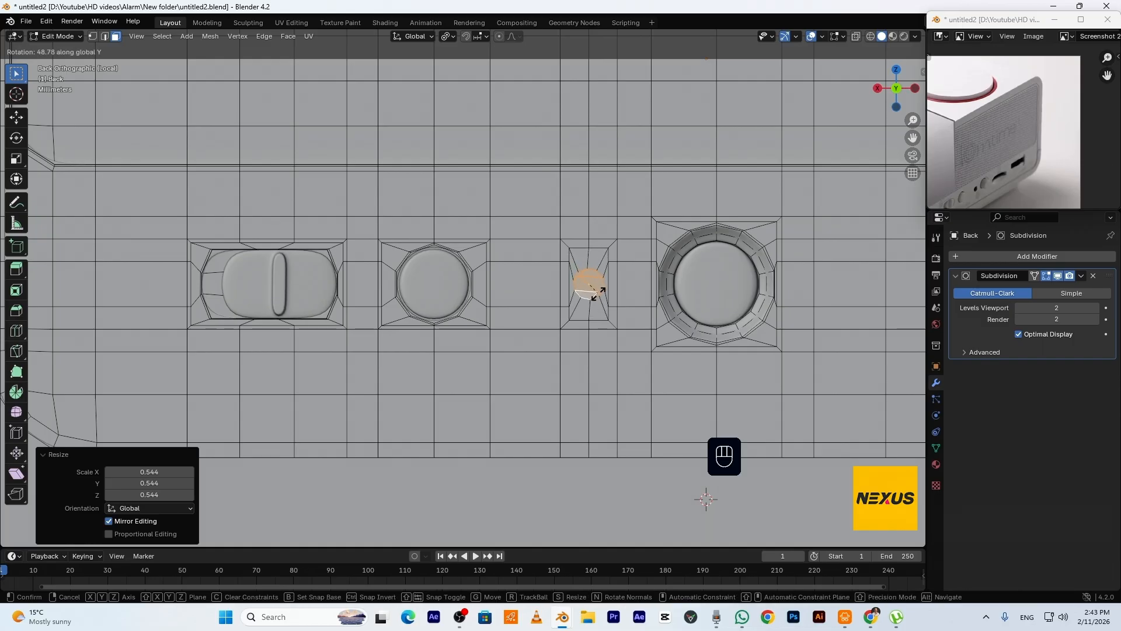
{"action": "left_click", "coordinate": [595, 291]}
Extrude the small circle inward 0.000983 m and delete its end faces to leave an open hole
{"action": "middle_click_drag", "start_coordinate": [596, 290], "coordinate": [613, 311]}
{"action": "scroll", "coordinate": [613, 311], "scroll_direction": "down", "scroll_amount": 2}
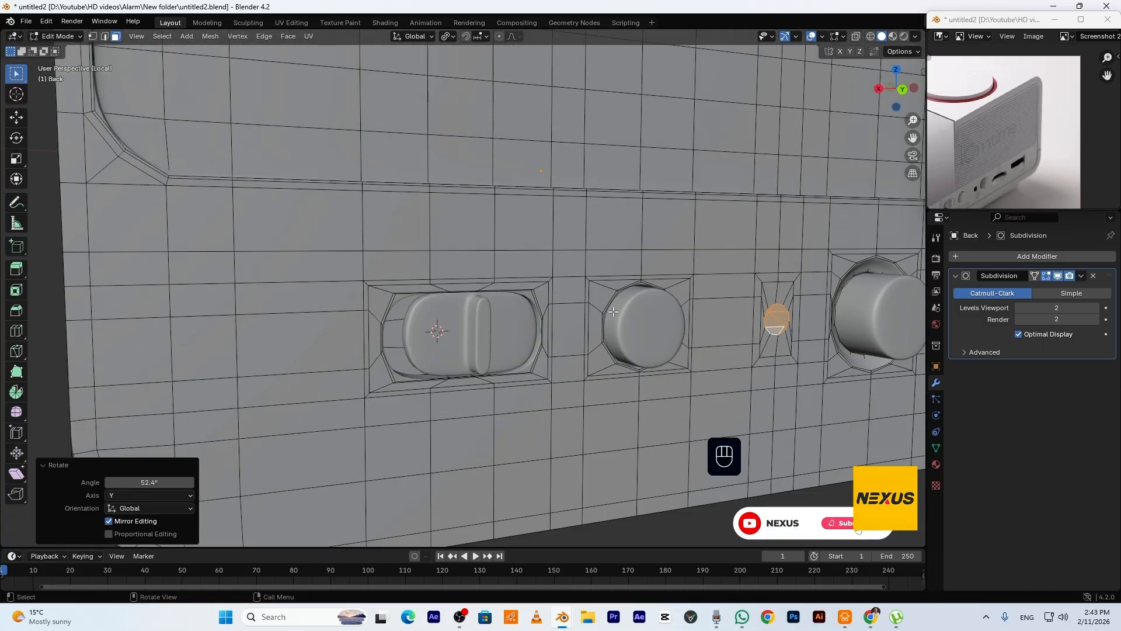
{"action": "key", "text": "e"}
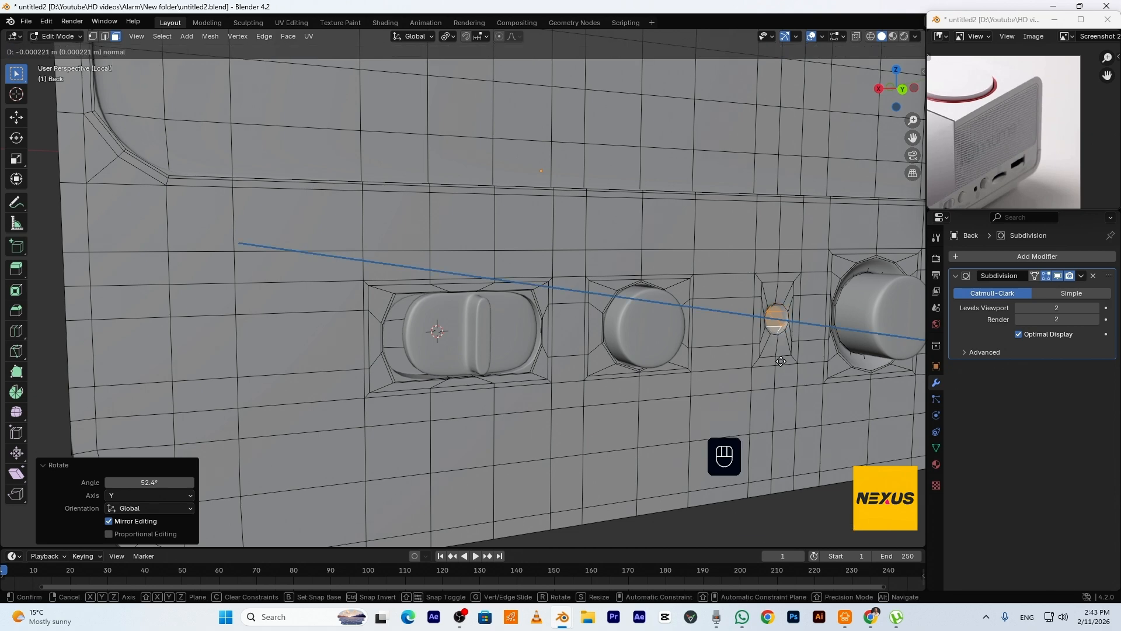
{"action": "left_click", "coordinate": [783, 357]}
{"action": "key", "text": "x"}
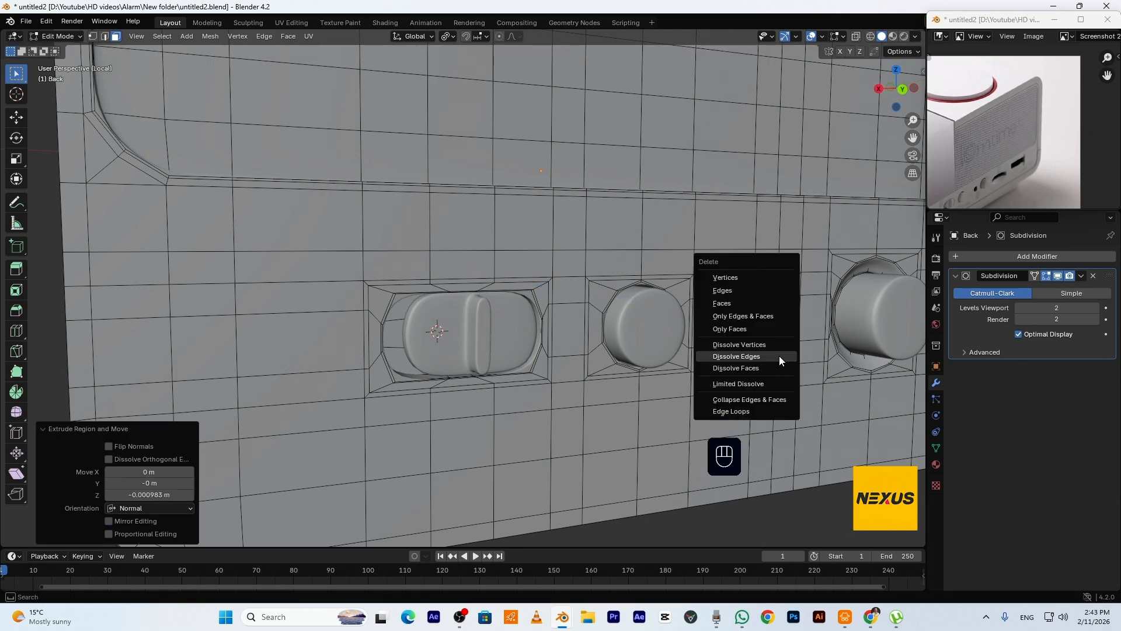
{"action": "left_click", "coordinate": [751, 300]}
Add a centred loop cut around the small hole's inner wall and bevel it 0.000375 m with 2 segments
{"action": "scroll", "coordinate": [745, 338], "scroll_direction": "up", "scroll_amount": 2}
{"action": "middle_click_drag", "start_coordinate": [745, 336], "coordinate": [726, 326], "text": "shift"}
{"action": "key", "text": "ctrl+r"}
{"action": "left_click", "coordinate": [725, 326]}
{"action": "right_click", "coordinate": [726, 326]}
{"action": "key", "text": "ctrl+b"}
{"action": "scroll", "coordinate": [739, 334], "scroll_direction": "up", "scroll_amount": 1}
{"action": "left_click", "coordinate": [739, 333]}
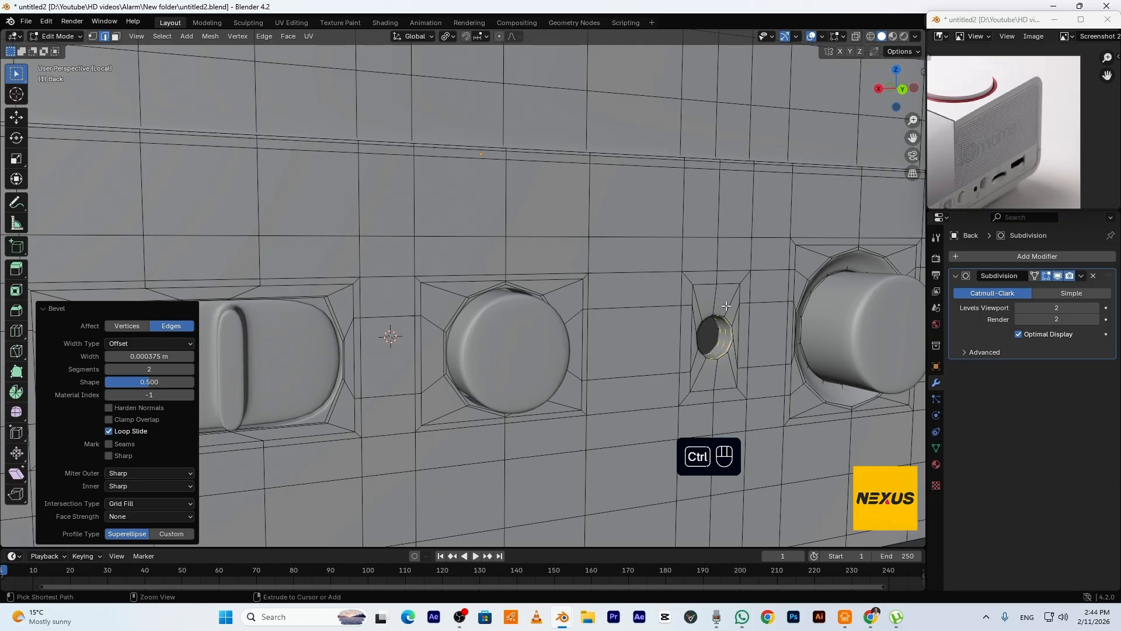
Add an edge loop around the small hole, slid close to its rim with Even on, and return to Object Mode in back view
{"action": "key", "text": "ctrl+r"}
{"action": "left_click", "coordinate": [726, 306]}
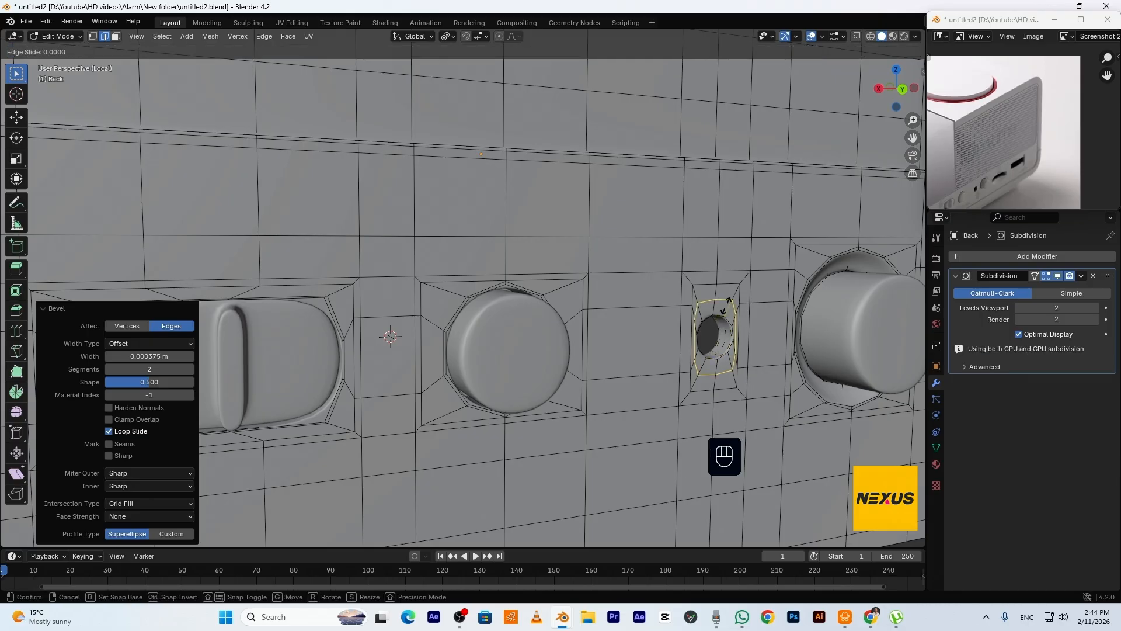
{"action": "key", "text": "e"}
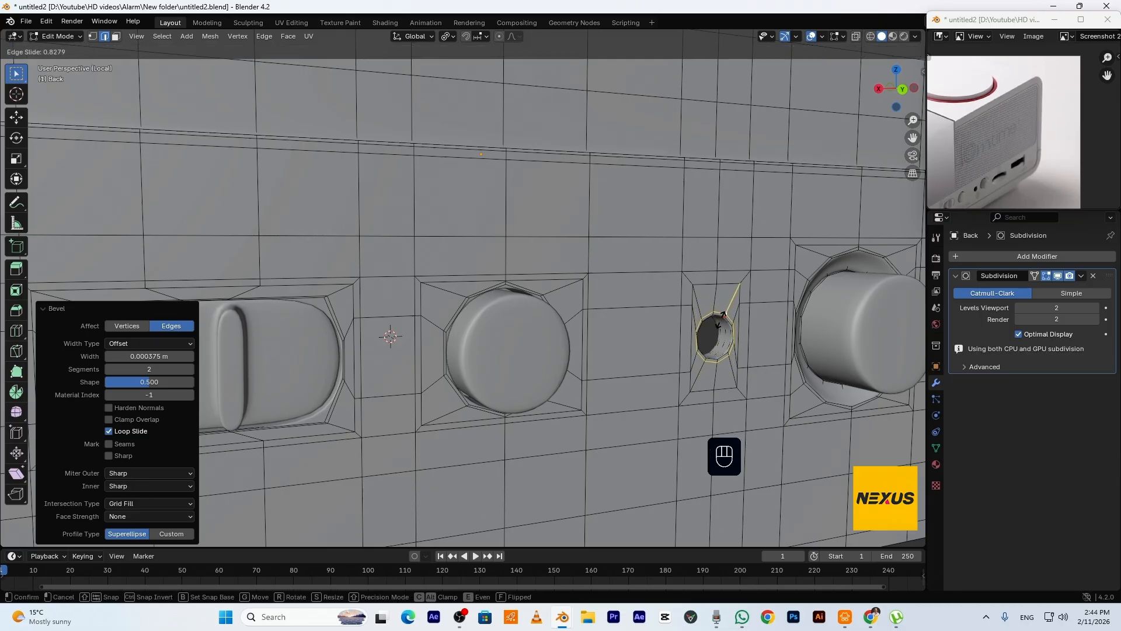
{"action": "left_click", "coordinate": [723, 316]}
{"action": "key", "text": "Tab"}
{"action": "scroll", "coordinate": [720, 321], "scroll_direction": "down", "scroll_amount": 5}
{"action": "middle_click_drag", "start_coordinate": [758, 409], "coordinate": [296, 376]}
{"action": "key", "text": "ctrl+KP_1"}
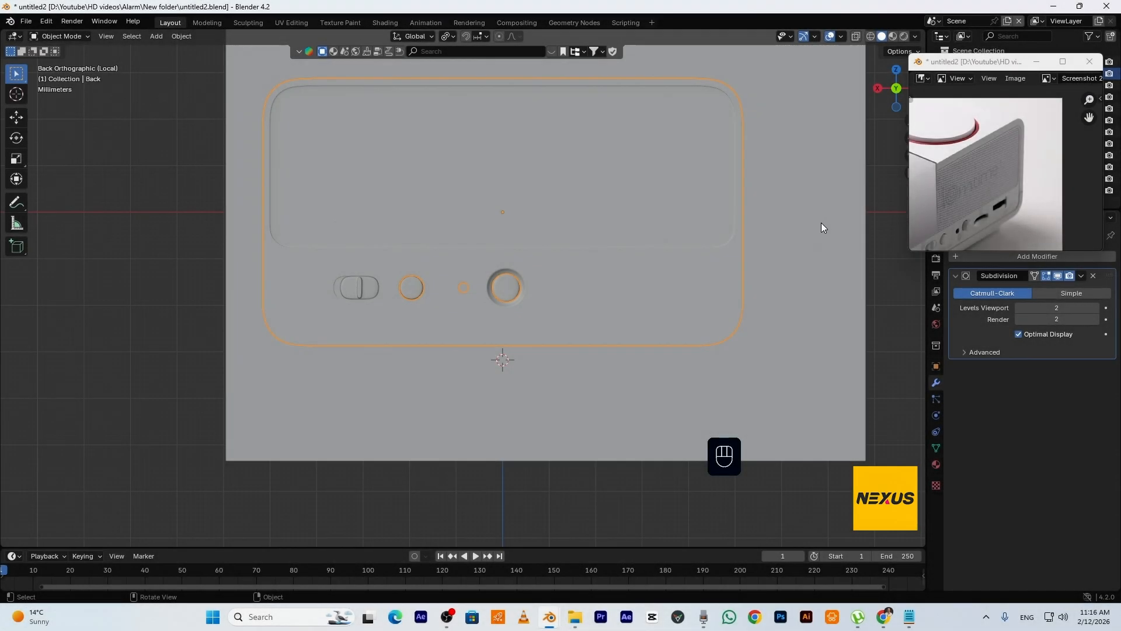
Show the back reference in material preview and add a centred vertical loop cut through the SD card slot area of the panel mesh
{"action": "left_click", "coordinate": [893, 36]}
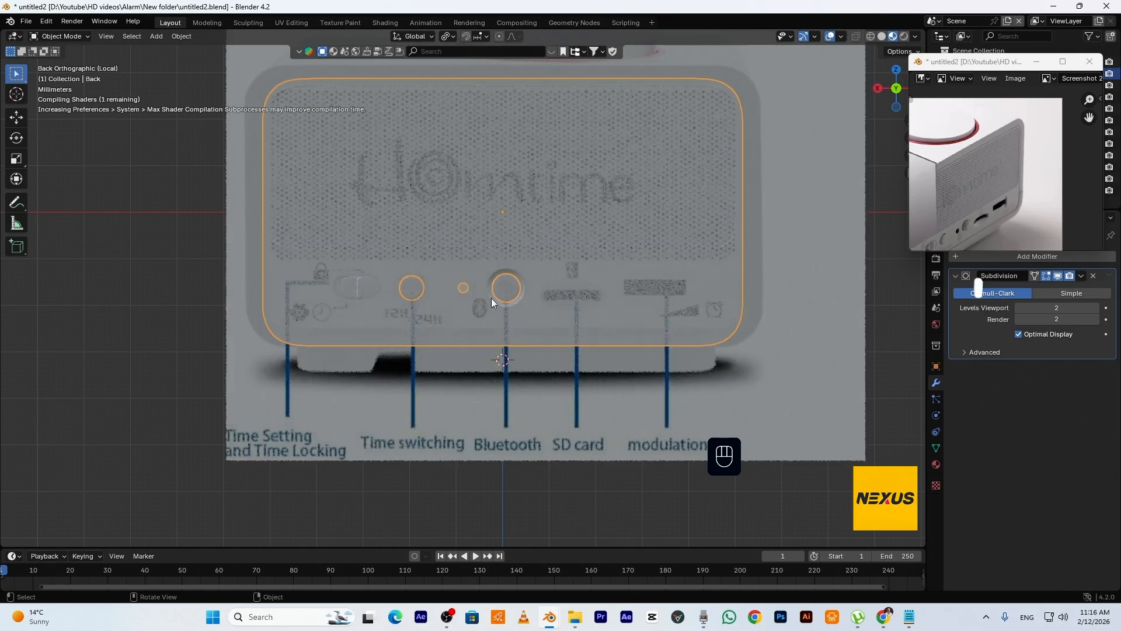
{"action": "scroll", "coordinate": [1013, 228], "scroll_direction": "up", "scroll_amount": 4}
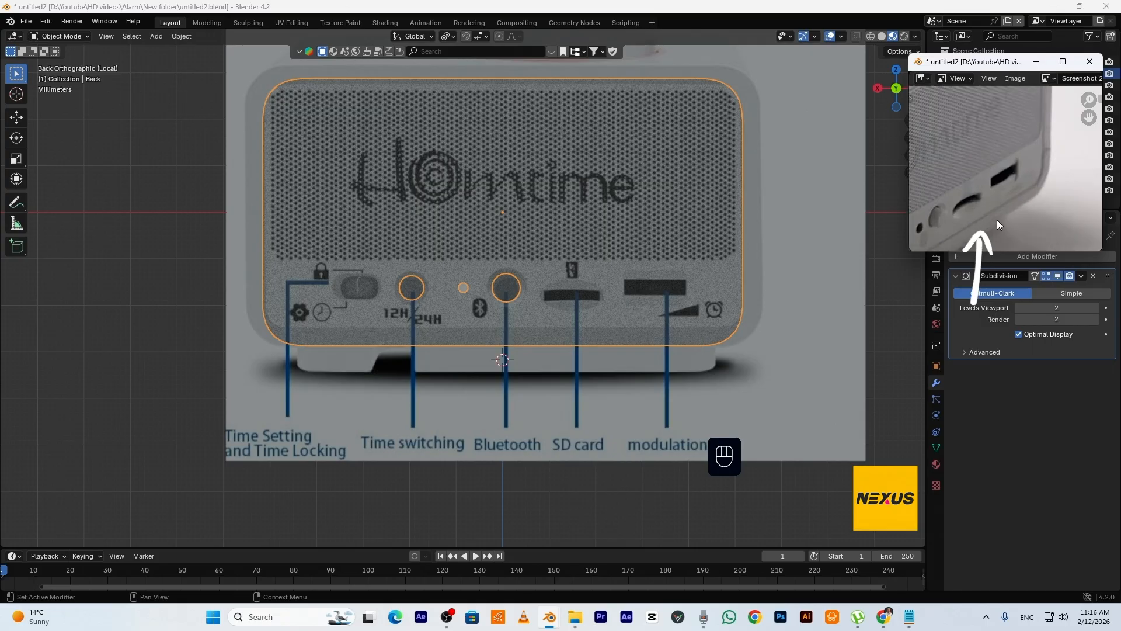
{"action": "scroll", "coordinate": [991, 230], "scroll_direction": "up", "scroll_amount": 2}
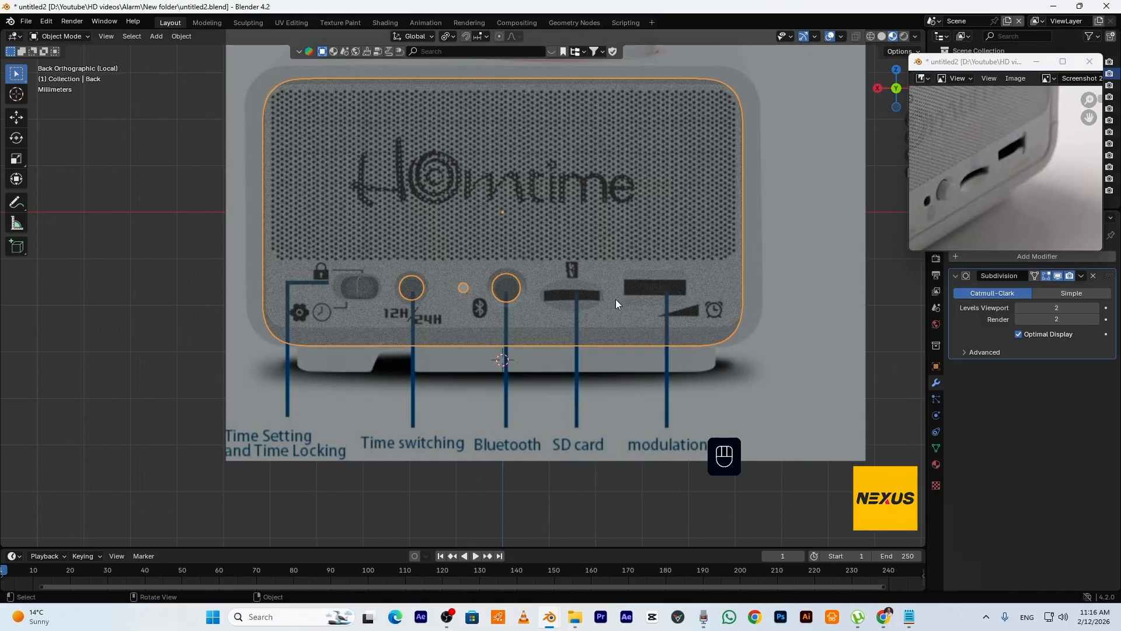
{"action": "key", "text": "Tab"}
{"action": "scroll", "coordinate": [614, 345], "scroll_direction": "up", "scroll_amount": 2}
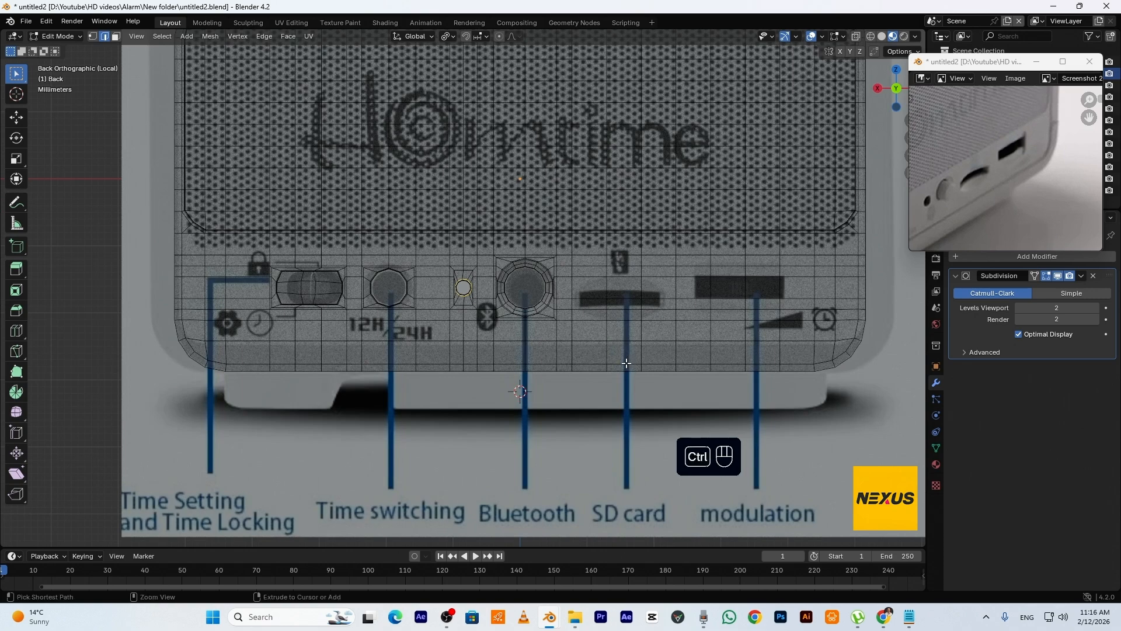
{"action": "key", "text": "ctrl+r"}
{"action": "left_click", "coordinate": [625, 373]}
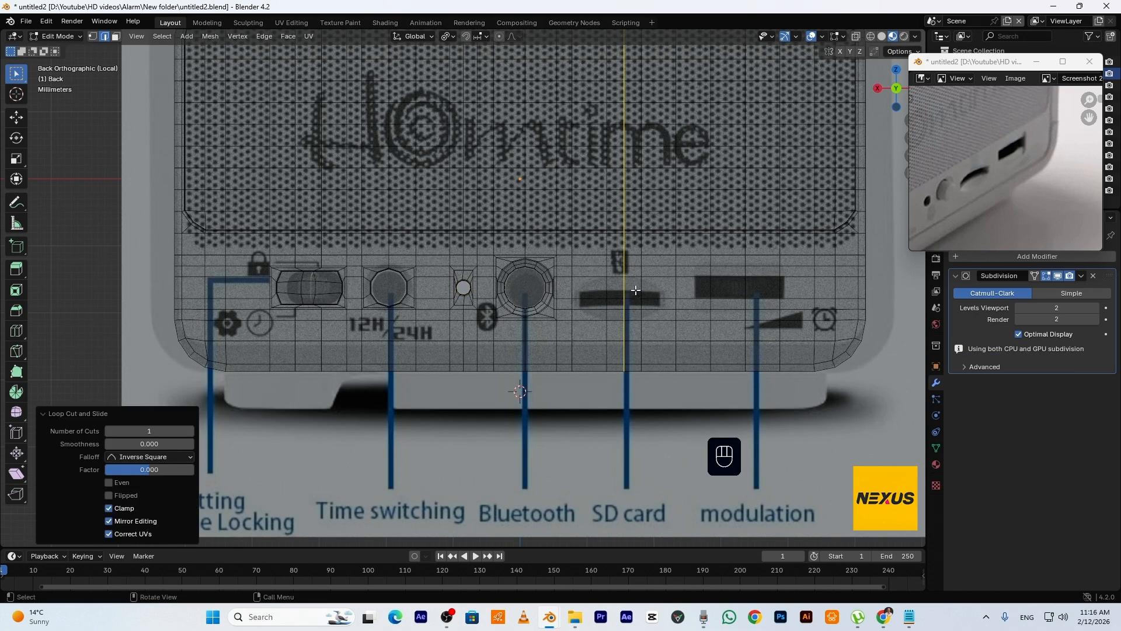
Select the rectangular block of panel faces covering the SD card slot
{"action": "key", "text": "3"}
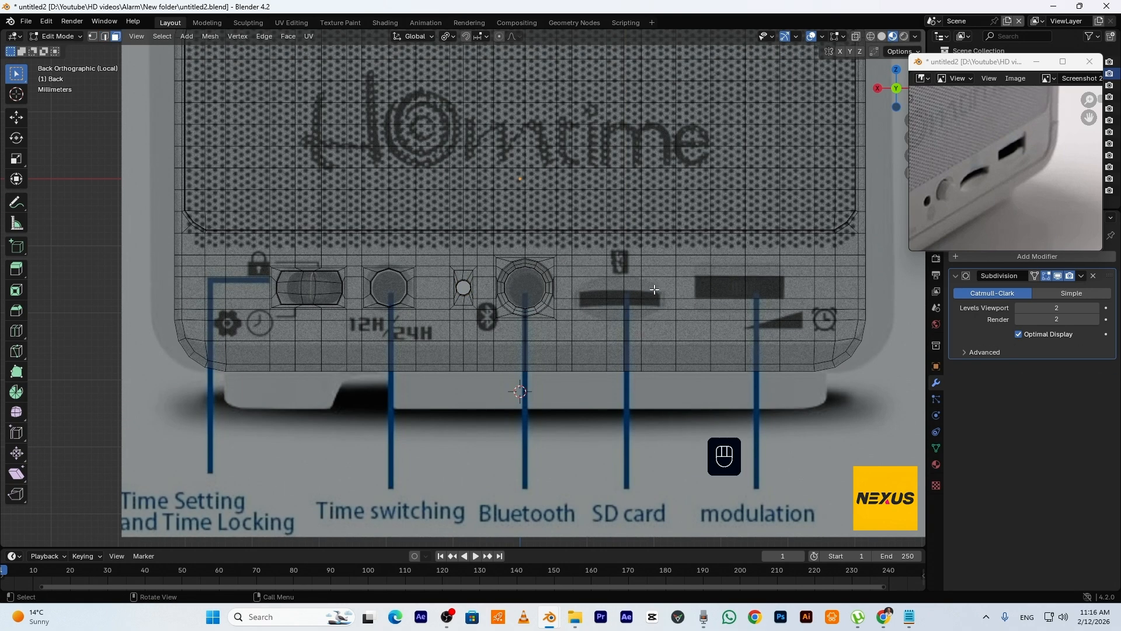
{"action": "left_click", "coordinate": [658, 287]}
{"action": "left_click", "coordinate": [590, 330], "text": "ctrl+shift"}
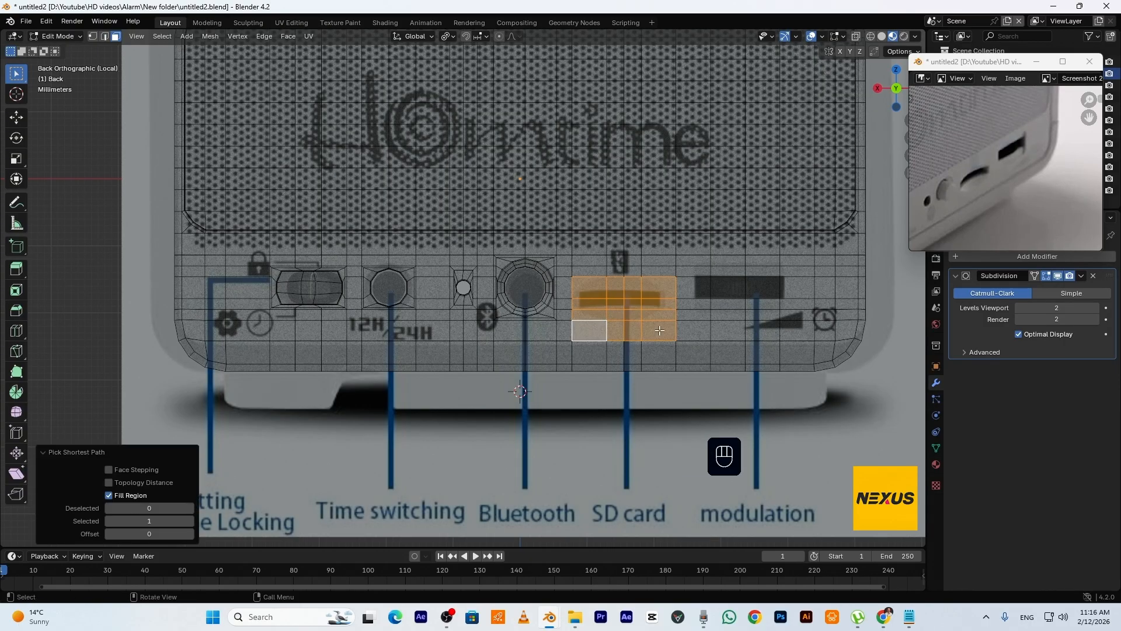
{"action": "key", "text": "i"}
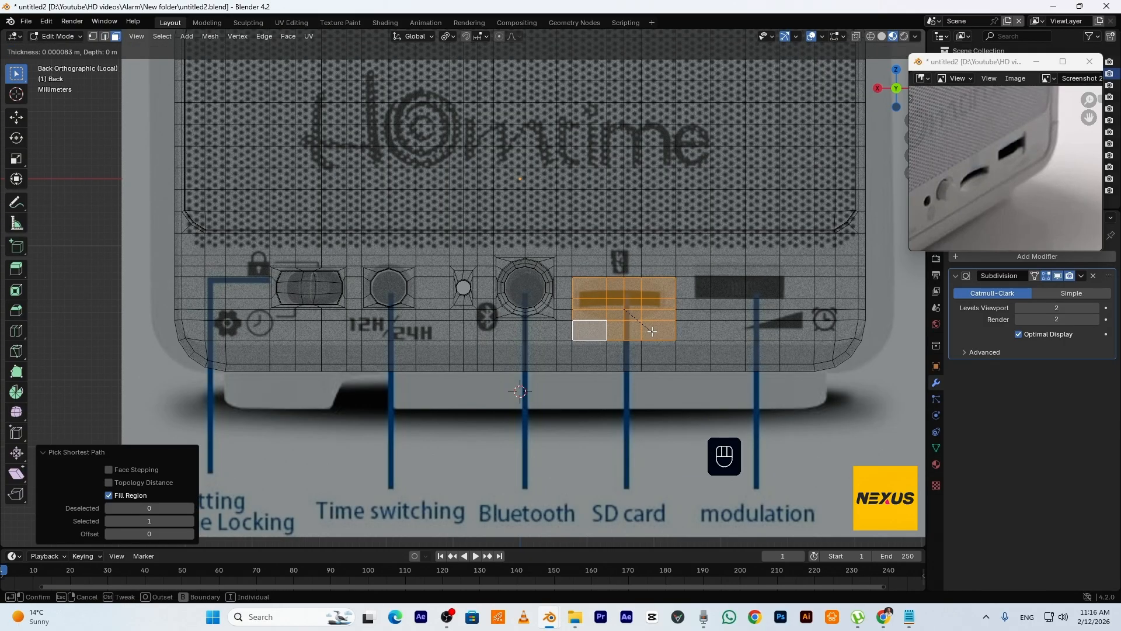
{"action": "left_click", "coordinate": [652, 331]}
{"action": "key", "text": "i"}
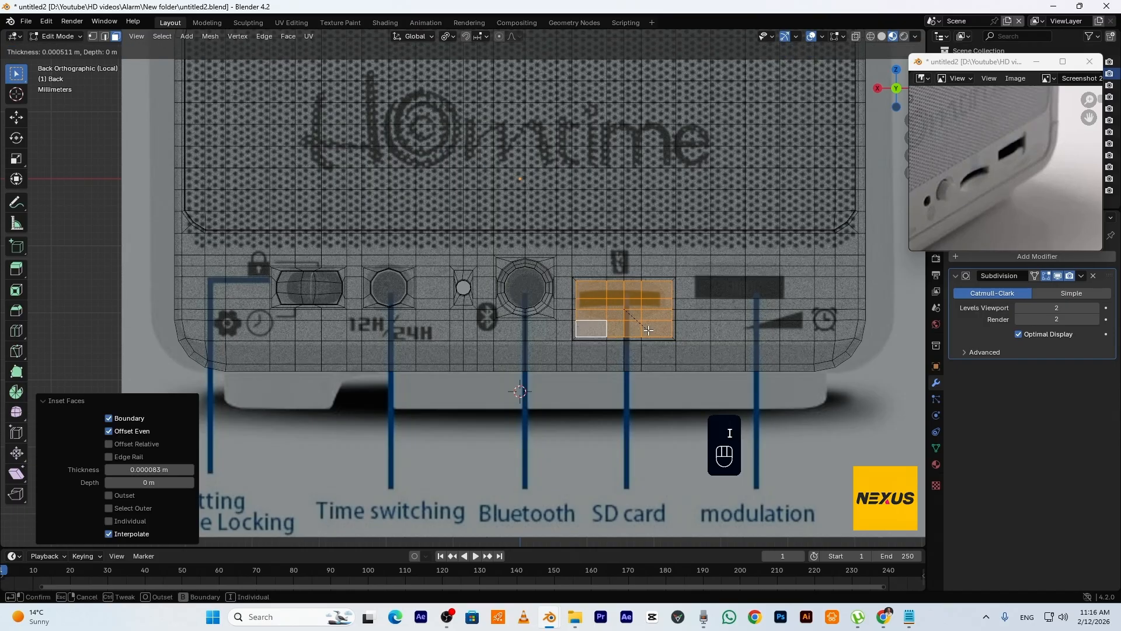
{"action": "left_click", "coordinate": [649, 330]}
{"action": "key", "text": "ctrl+z"}
{"action": "key", "text": "ctrl+z"}
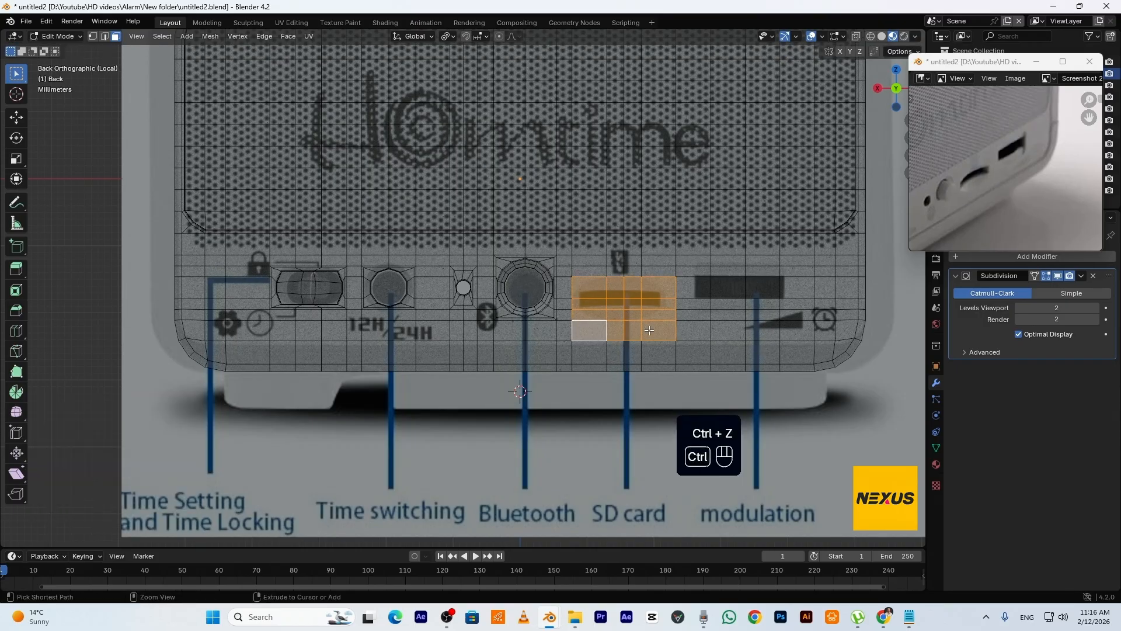
Inset the SD card slot faces twice, by 0.000318 m and 0.000311 m
{"action": "key", "text": "i"}
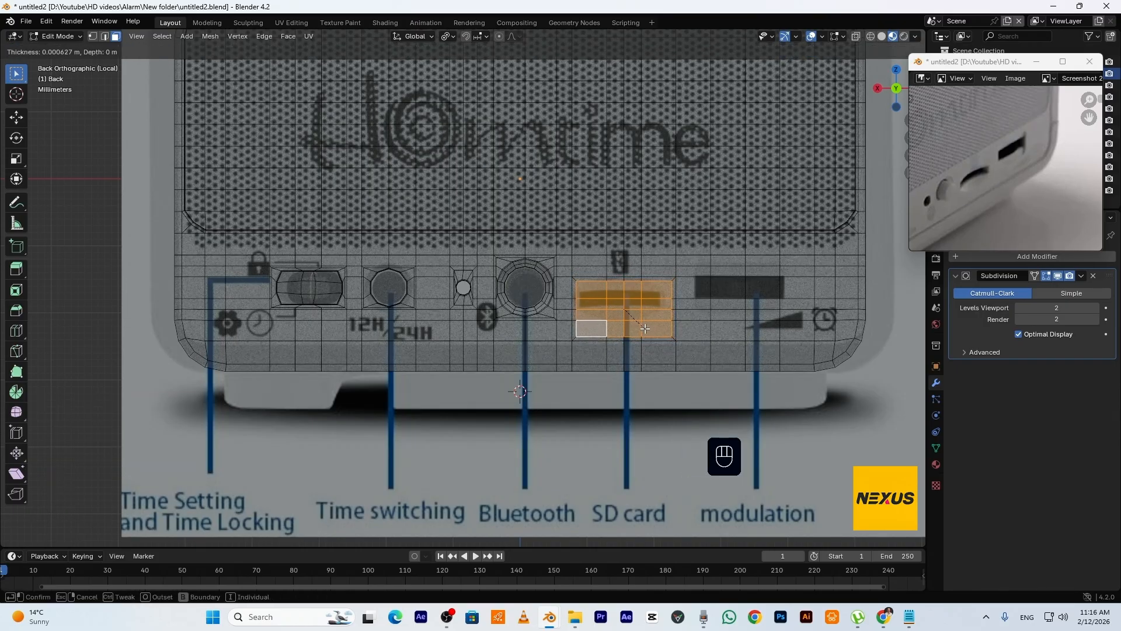
{"action": "left_click", "coordinate": [647, 330]}
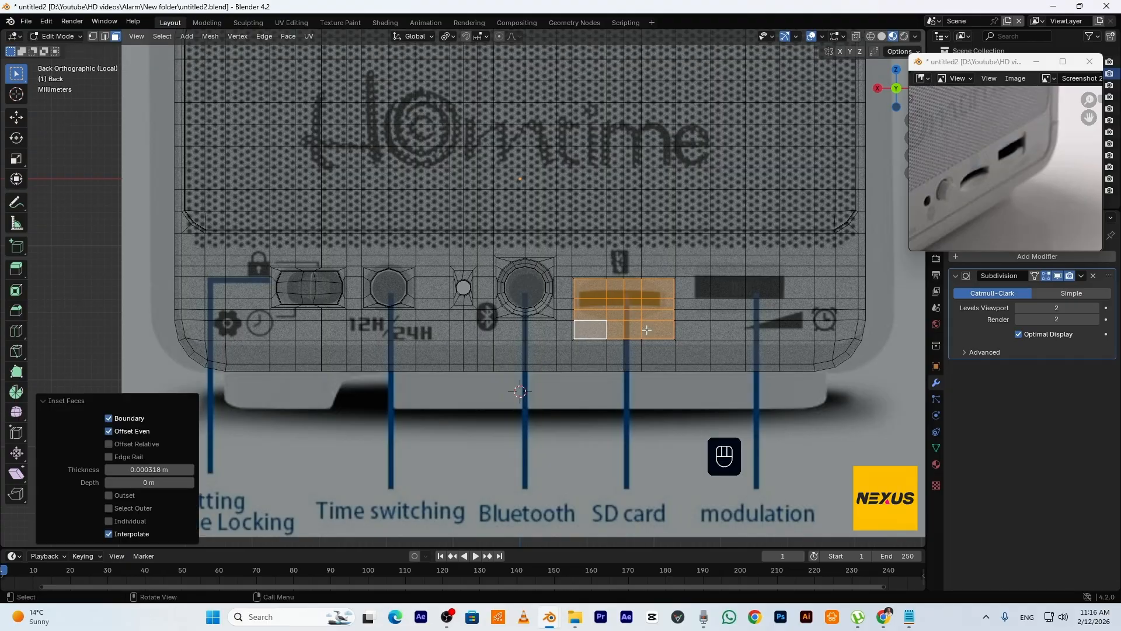
{"action": "key", "text": "i"}
{"action": "left_click", "coordinate": [645, 329]}
Shape the inset SD card slot faces into a circle with LoopTools and squash it along Z to about 0.64
{"action": "right_click", "coordinate": [636, 304]}
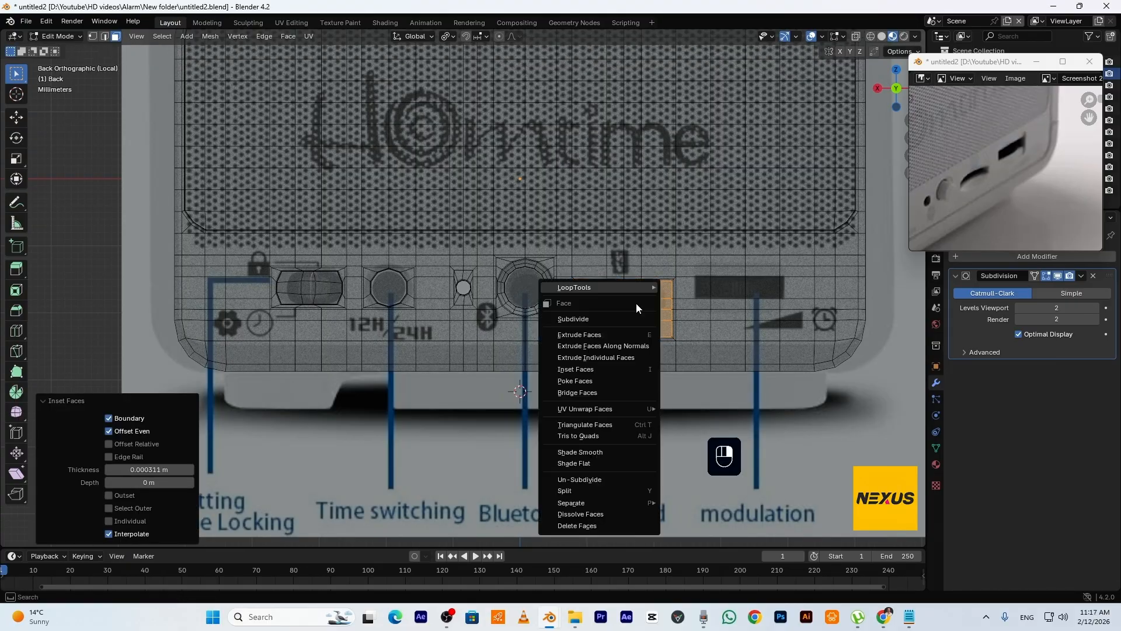
{"action": "mouse_move", "coordinate": [630, 291]}
{"action": "left_click", "coordinate": [704, 303]}
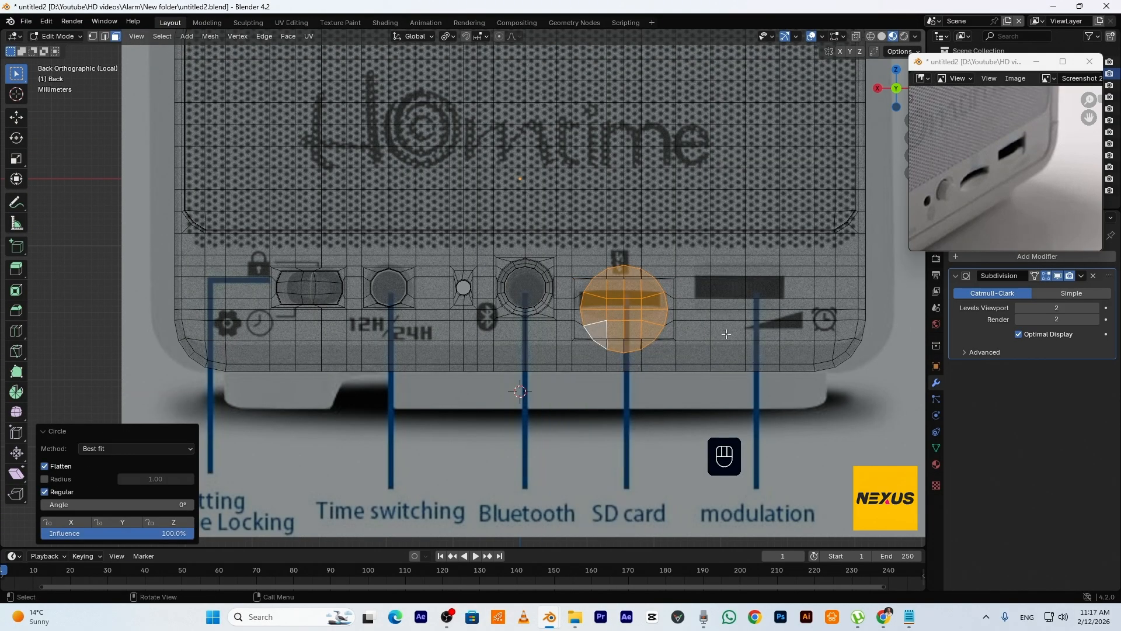
{"action": "key", "text": "s"}
{"action": "key", "text": "z"}
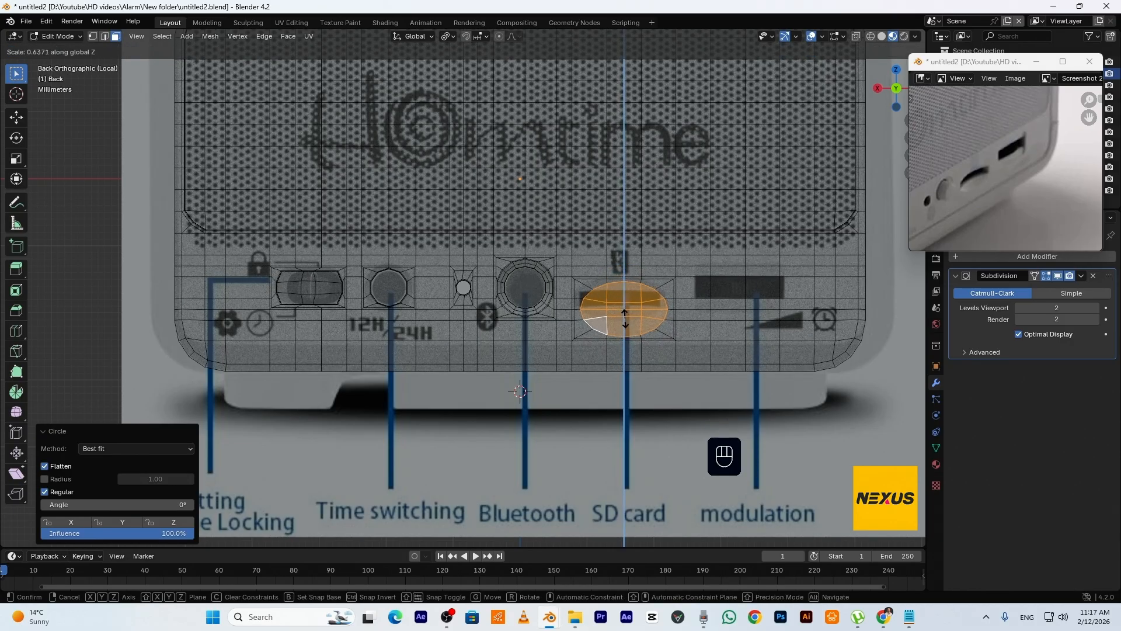
{"action": "key", "text": "shift"}
{"action": "left_click", "coordinate": [626, 316], "text": "shift"}
Align the three end vertices of the SD card ellipse nearest the modulation slot by scaling them to 0 along X
{"action": "scroll", "coordinate": [641, 315], "scroll_direction": "up", "scroll_amount": 2}
{"action": "middle_click_drag", "start_coordinate": [652, 317], "coordinate": [591, 330], "text": "shift"}
{"action": "key", "text": "1"}
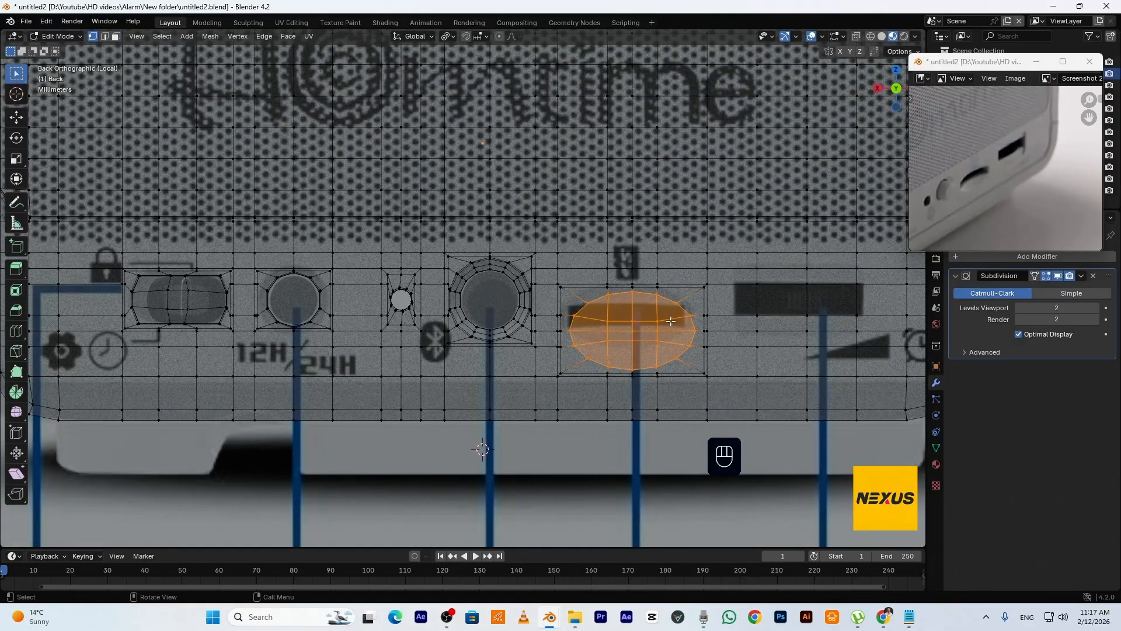
{"action": "left_click", "coordinate": [687, 315]}
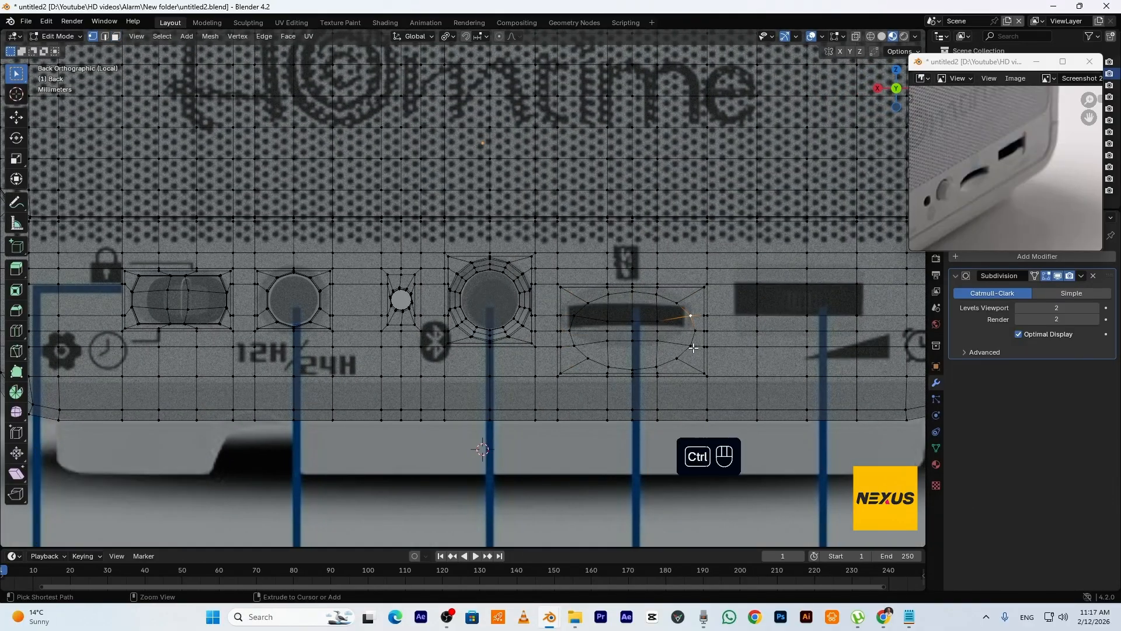
{"action": "left_click", "coordinate": [691, 345], "text": "ctrl"}
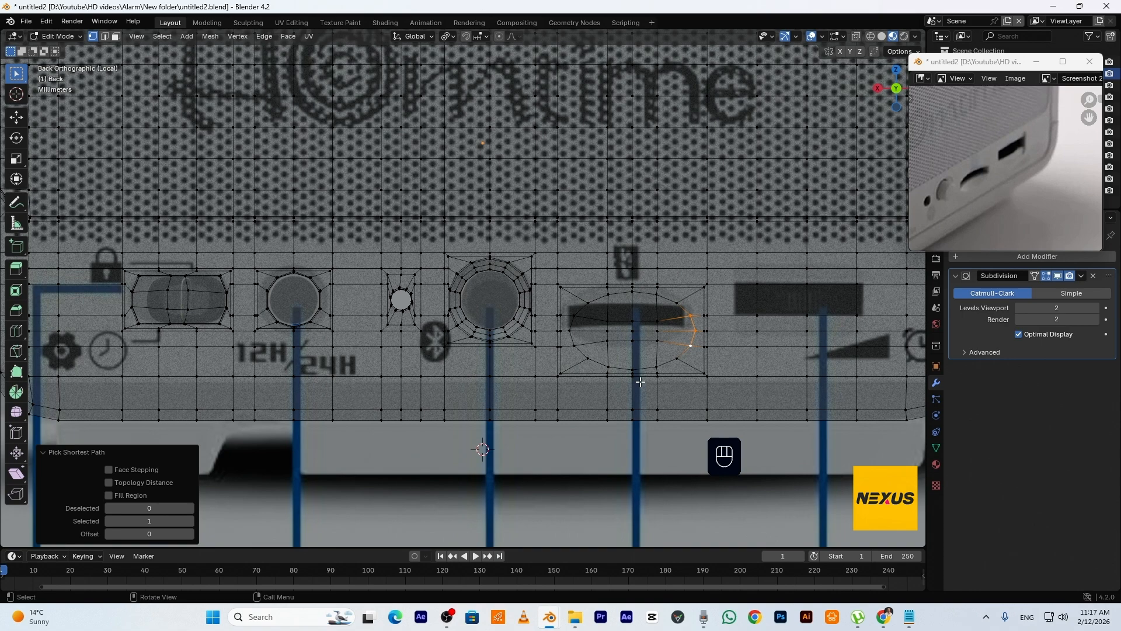
{"action": "key", "text": "s"}
{"action": "key", "text": "x"}
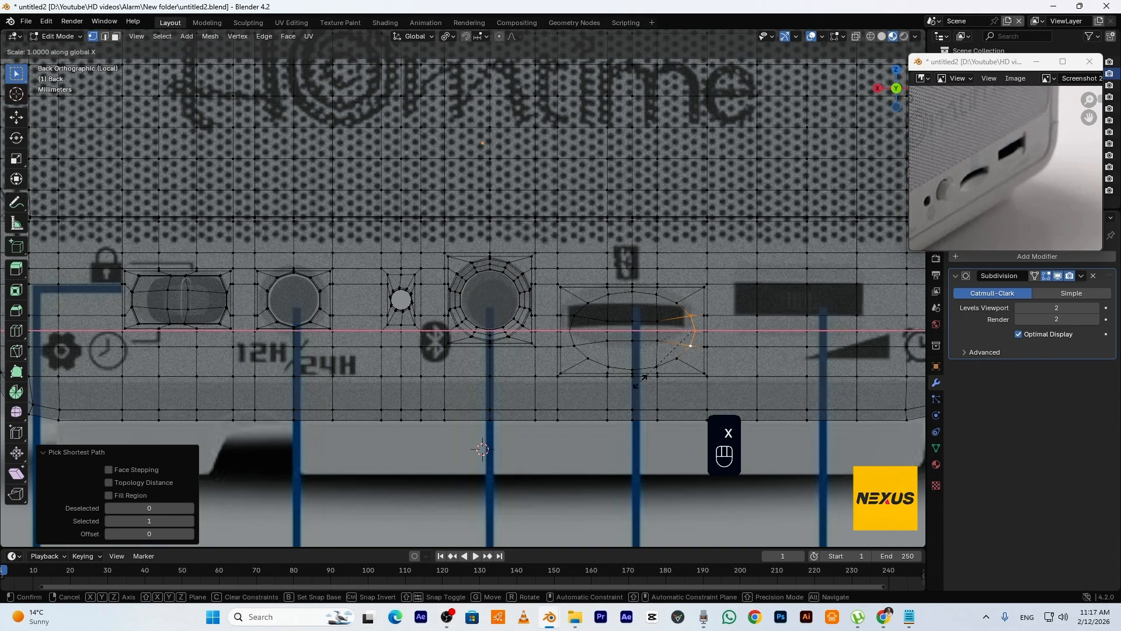
{"action": "key", "text": "KP_0"}
{"action": "key", "text": "KP_Enter"}
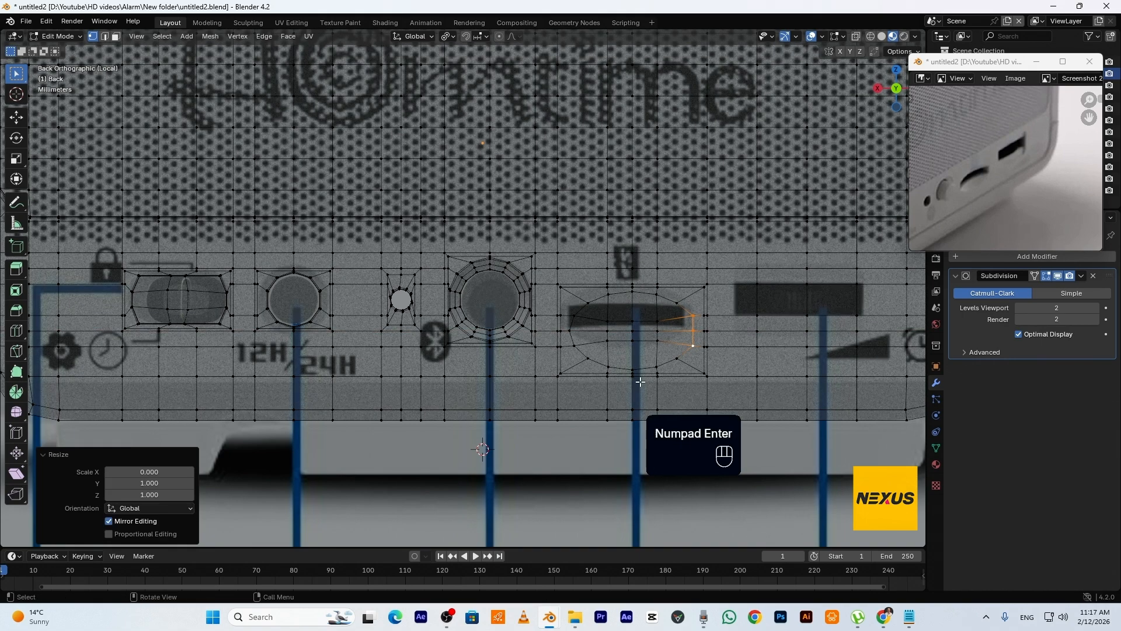
Align the three end vertices of the SD card ellipse on the Bluetooth side by scaling them to 0 along X
{"action": "left_click", "coordinate": [576, 312]}
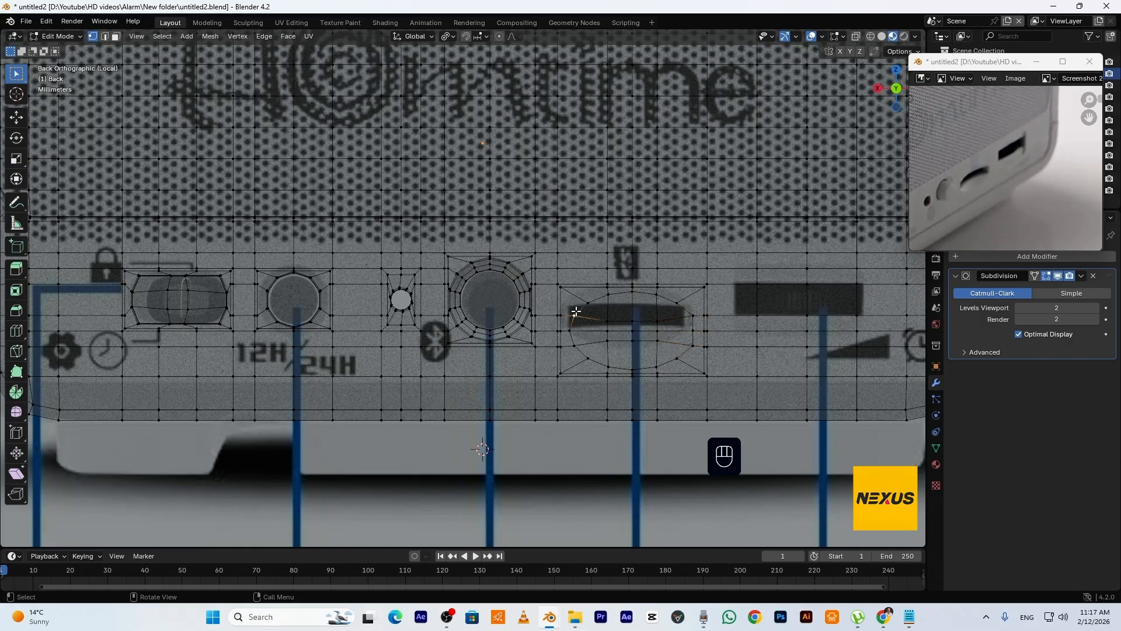
{"action": "left_click", "coordinate": [576, 350], "text": "ctrl"}
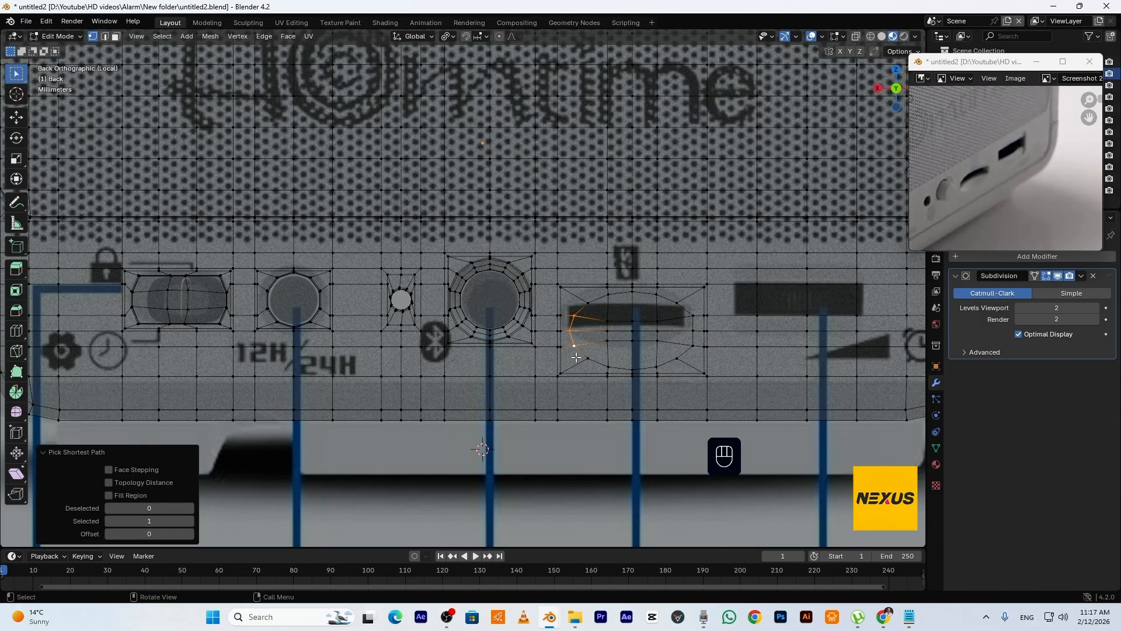
{"action": "key", "text": "s"}
{"action": "key", "text": "x"}
{"action": "key", "text": "KP_0"}
{"action": "key", "text": "KP_Enter"}
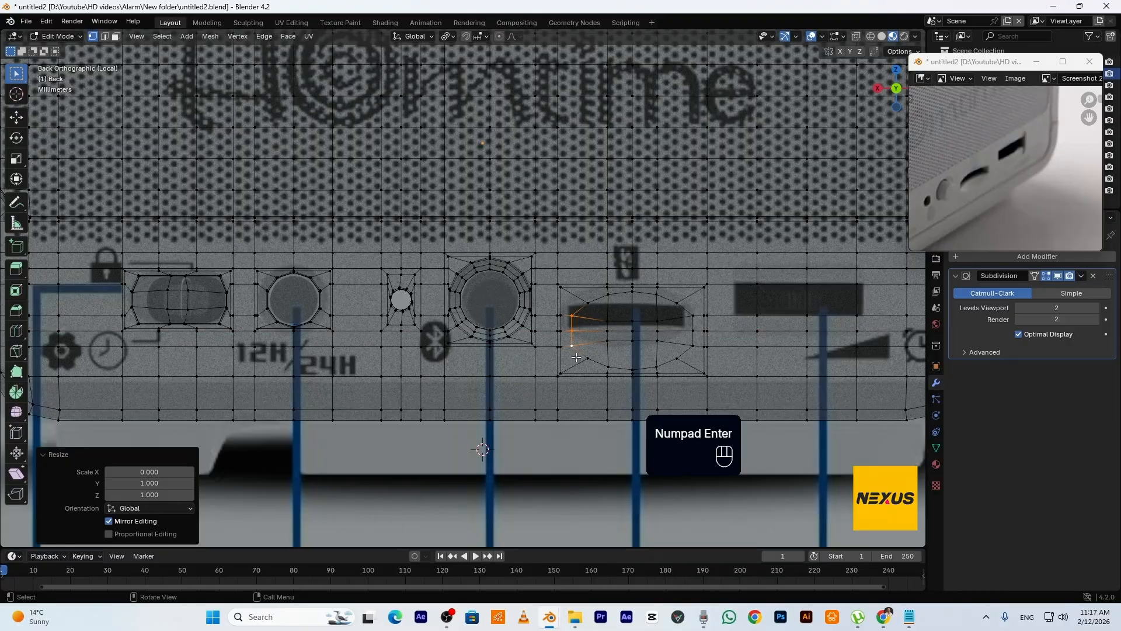
Level the upper middle row of vertices across the SD card ellipse by scaling it to 0 along Z
{"action": "left_click", "coordinate": [585, 319]}
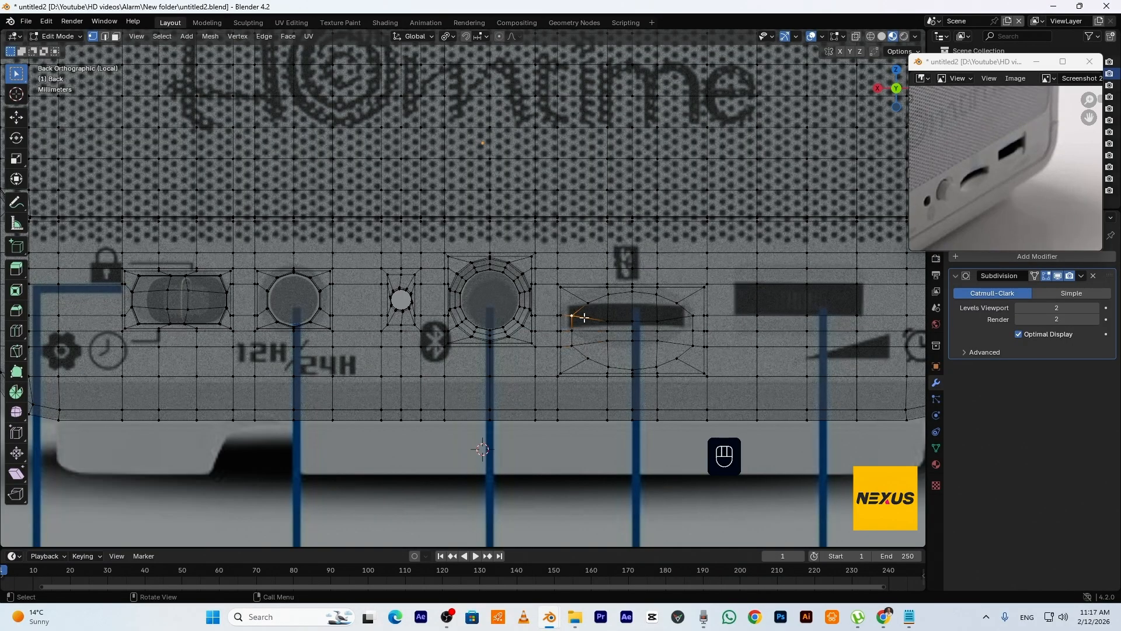
{"action": "left_click", "coordinate": [696, 316], "text": "ctrl"}
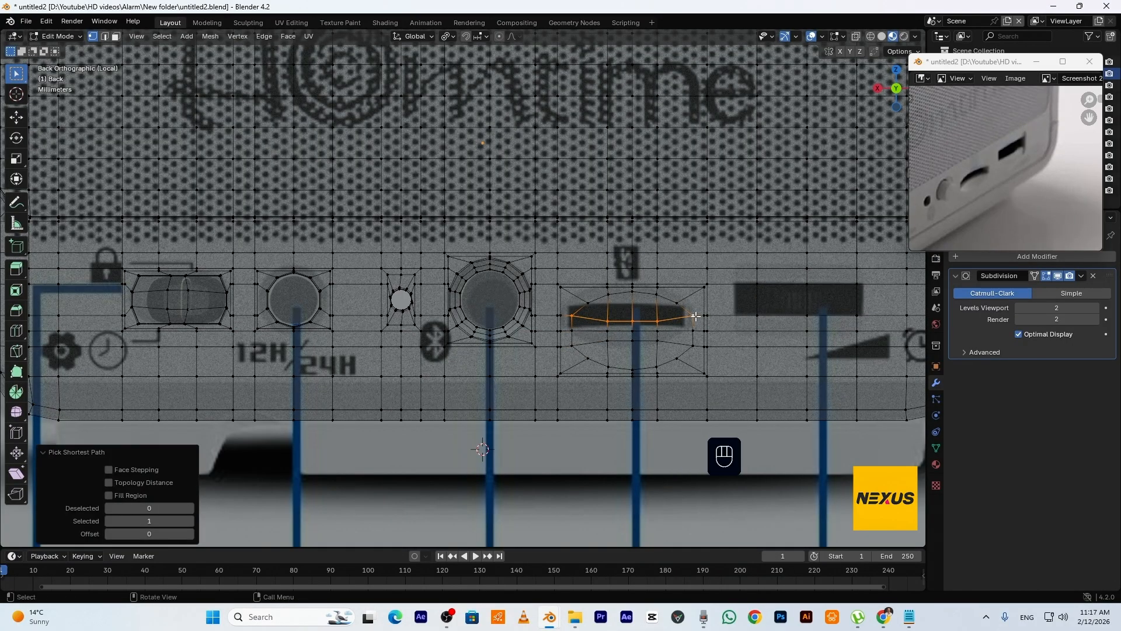
{"action": "key", "text": "s"}
{"action": "key", "text": "z"}
{"action": "key", "text": "KP_0"}
{"action": "key", "text": "KP_Enter"}
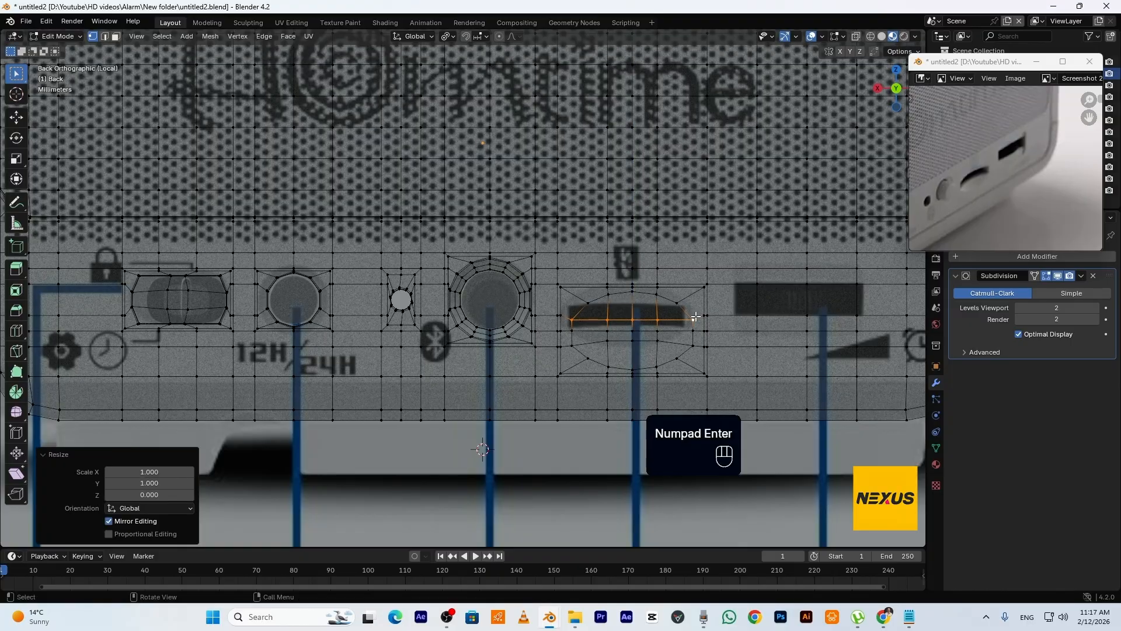
Level the lower middle row of vertices across the SD card ellipse by scaling it to 0 along Z
{"action": "left_click", "coordinate": [572, 348]}
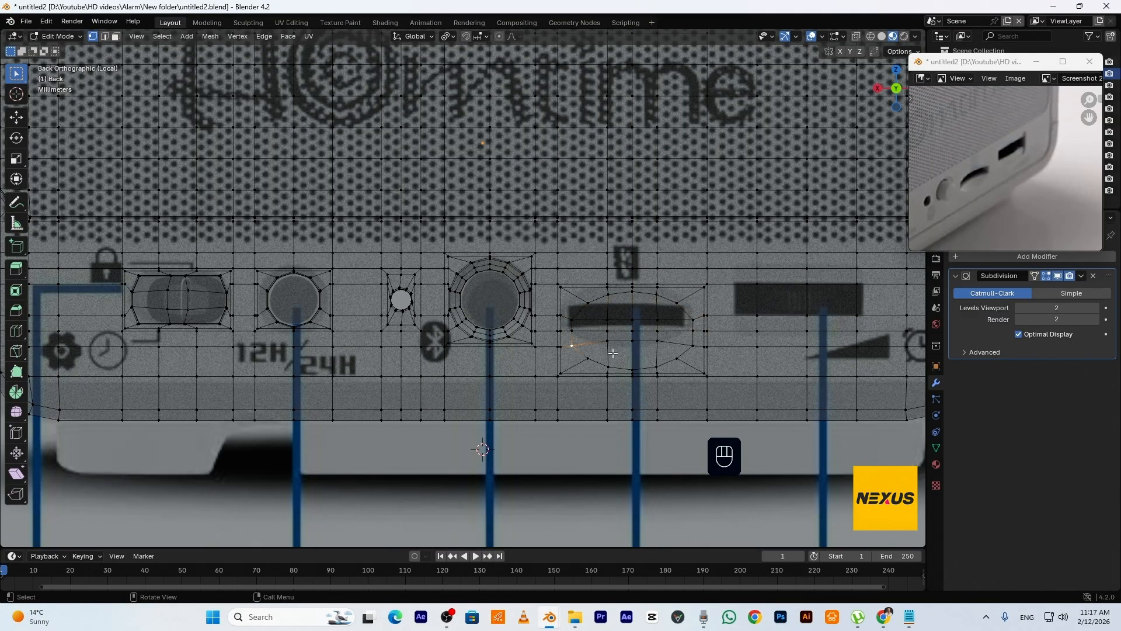
{"action": "left_click", "coordinate": [705, 347], "text": "ctrl"}
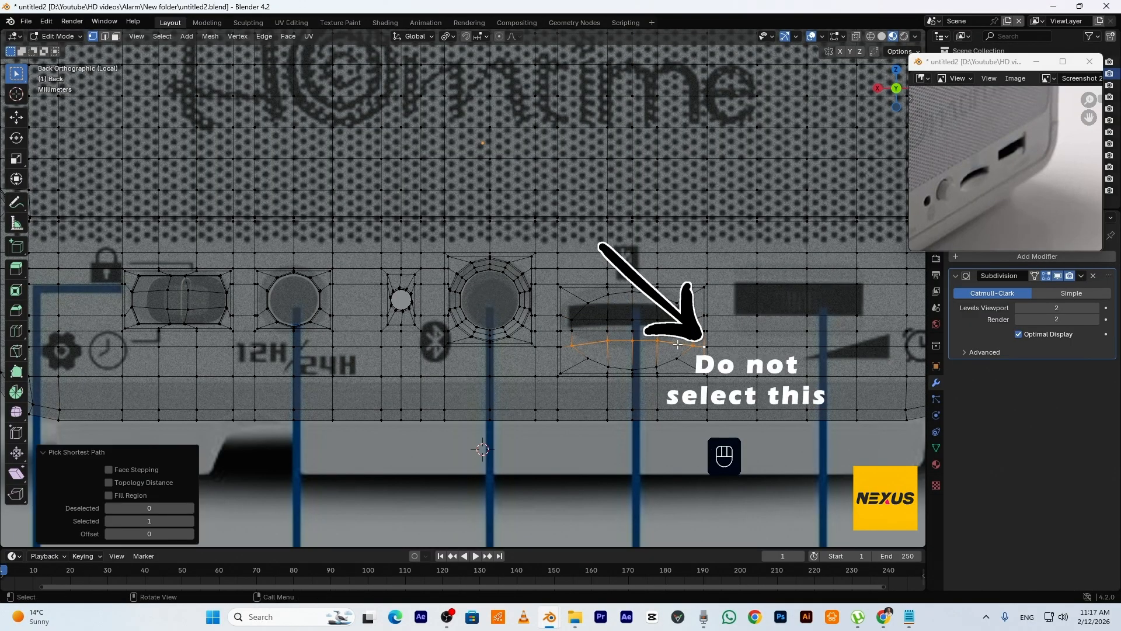
{"action": "key", "text": "s"}
{"action": "key", "text": "z"}
{"action": "key", "text": "KP_0"}
{"action": "key", "text": "KP_Enter"}
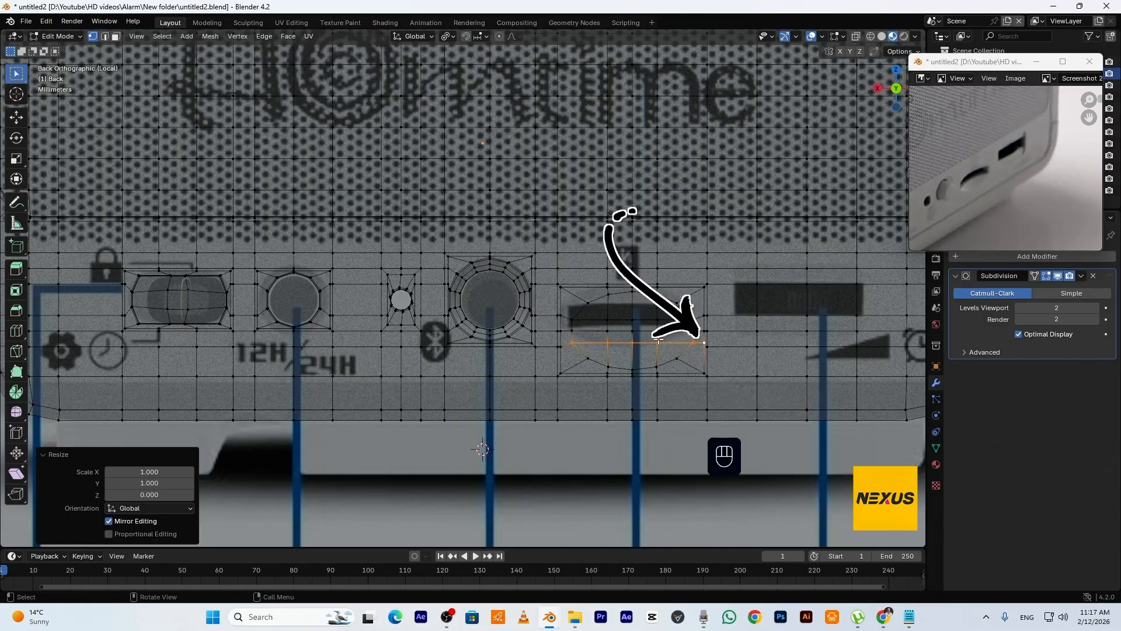
Push the four centre faces of the SD card ellipse inward by -0.001323 m along Y
{"action": "mouse_move", "coordinate": [677, 345]}
{"action": "middle_mouse_down"}
{"action": "mouse_move", "coordinate": [743, 394]}
{"action": "mouse_move", "coordinate": [562, 373]}
{"action": "middle_mouse_up"}
{"action": "key", "text": "3"}
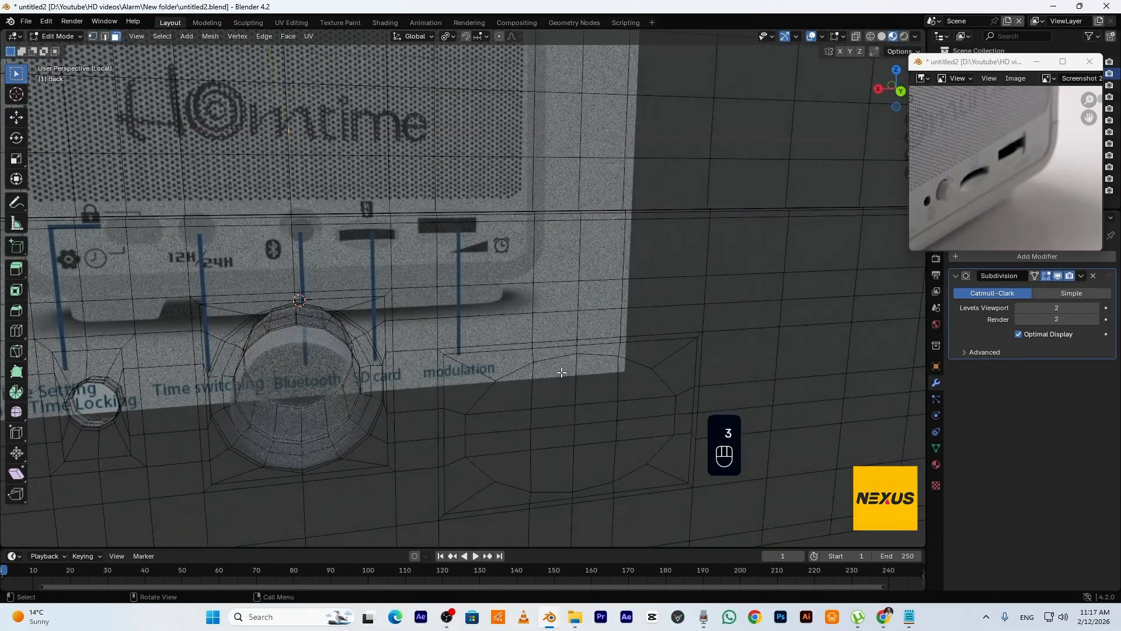
{"action": "left_click", "coordinate": [606, 418]}
{"action": "left_click", "coordinate": [559, 438], "text": "ctrl+shift"}
{"action": "middle_click_drag", "start_coordinate": [593, 471], "coordinate": [614, 473]}
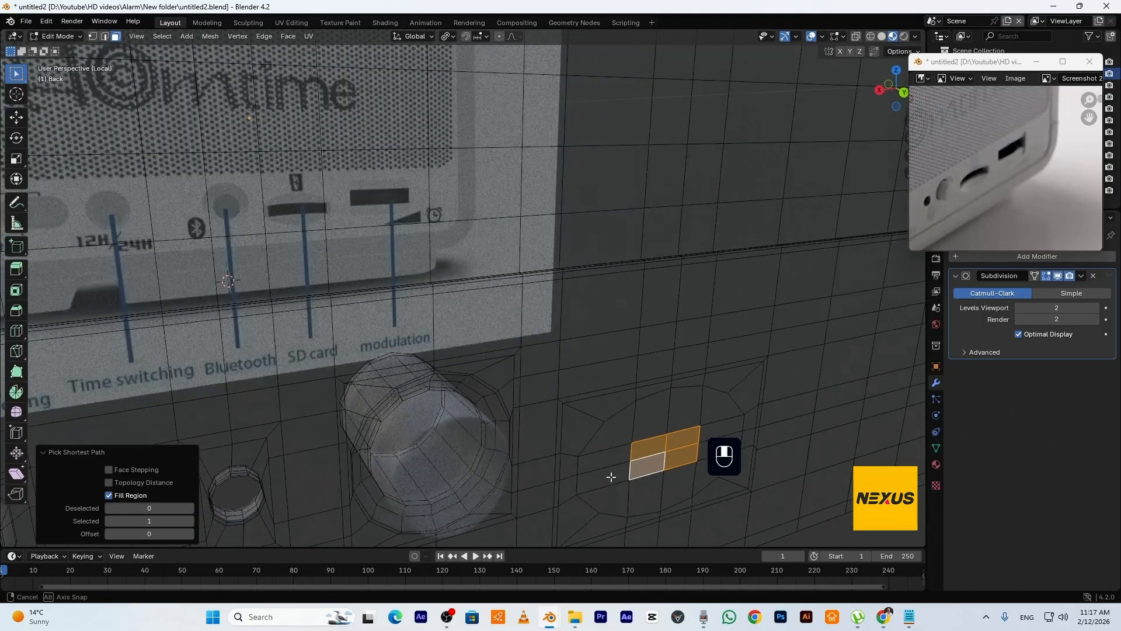
{"action": "middle_click_drag", "start_coordinate": [692, 485], "coordinate": [645, 454], "text": "shift"}
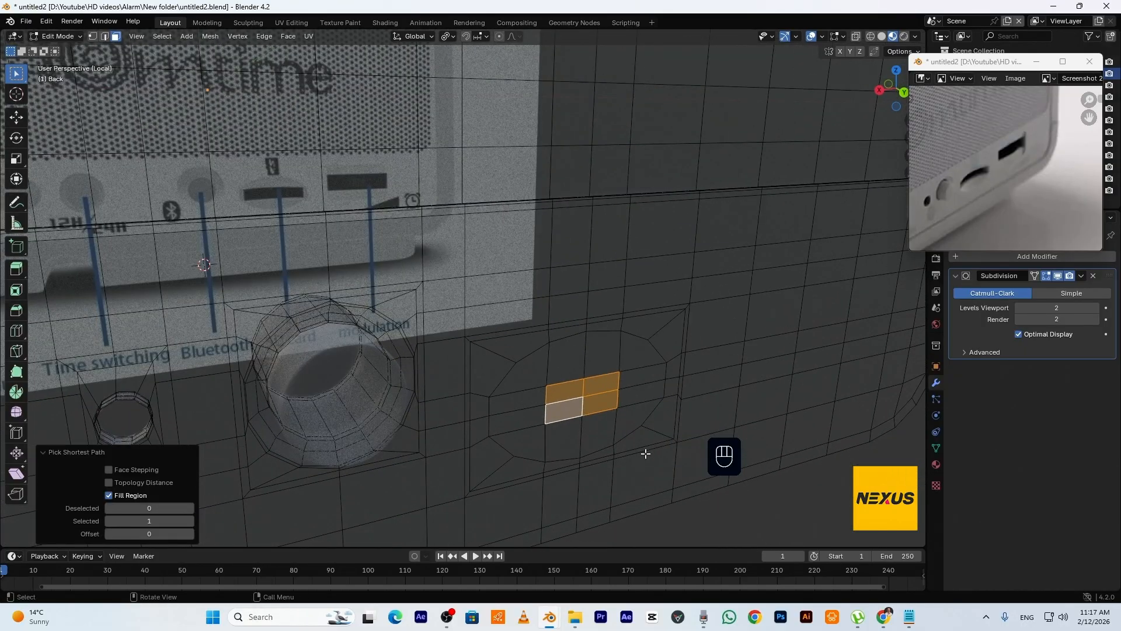
{"action": "key", "text": "g"}
{"action": "key", "text": "y"}
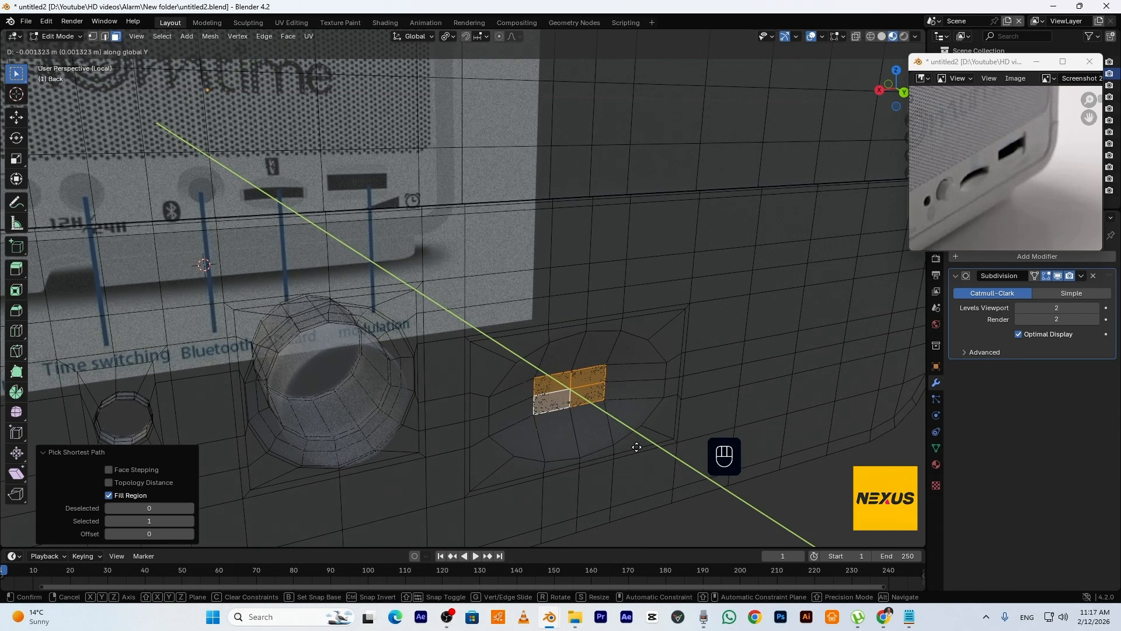
{"action": "left_click", "coordinate": [637, 447]}
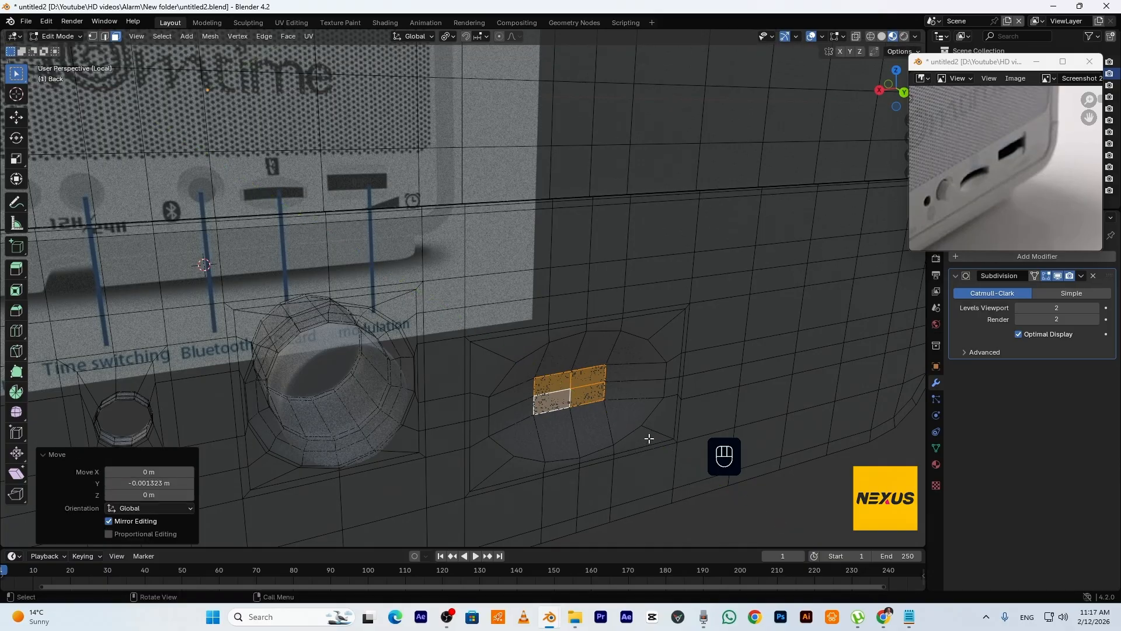
Grow the selection to the whole SD card ellipse and inset its faces by 0.000131 m
{"action": "key", "text": "ctrl+KP_Add"}
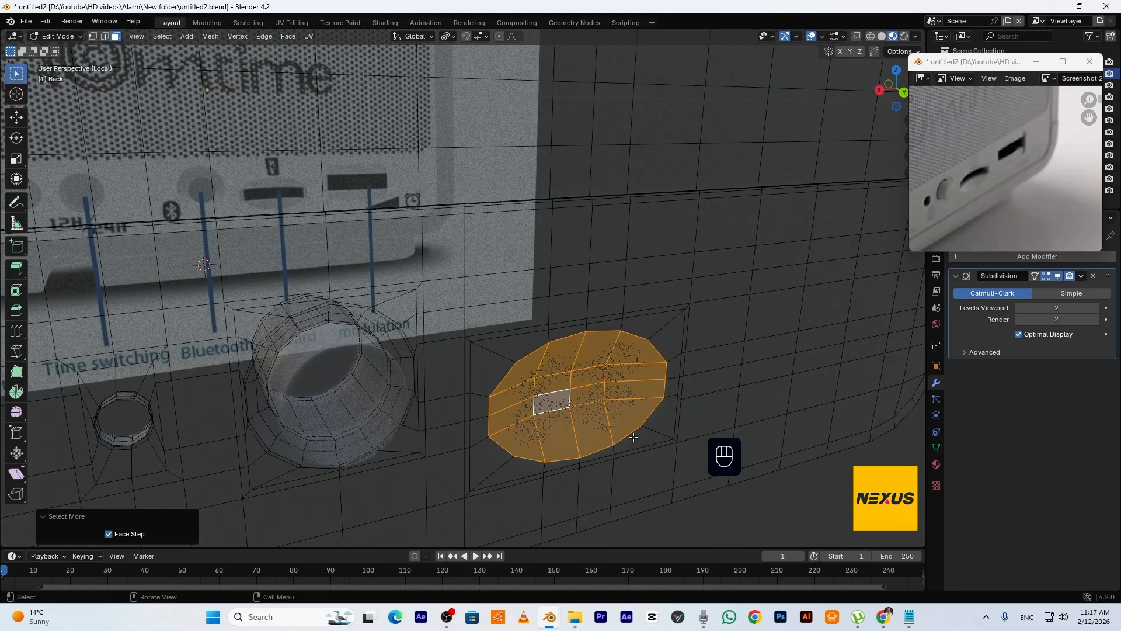
{"action": "key", "text": "i"}
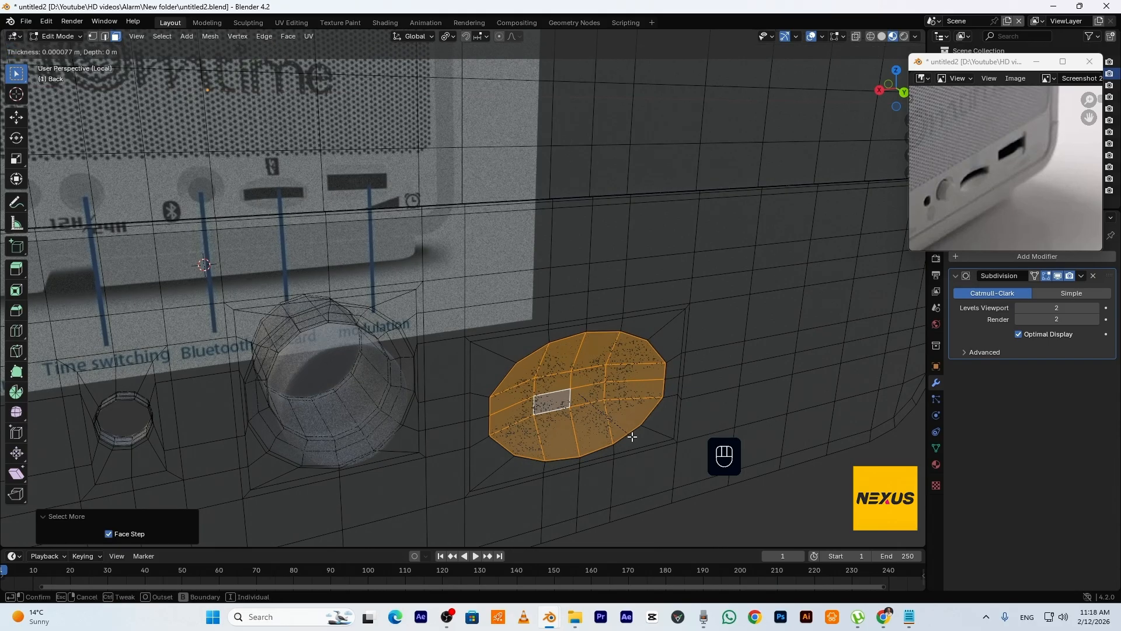
{"action": "left_click", "coordinate": [630, 437]}
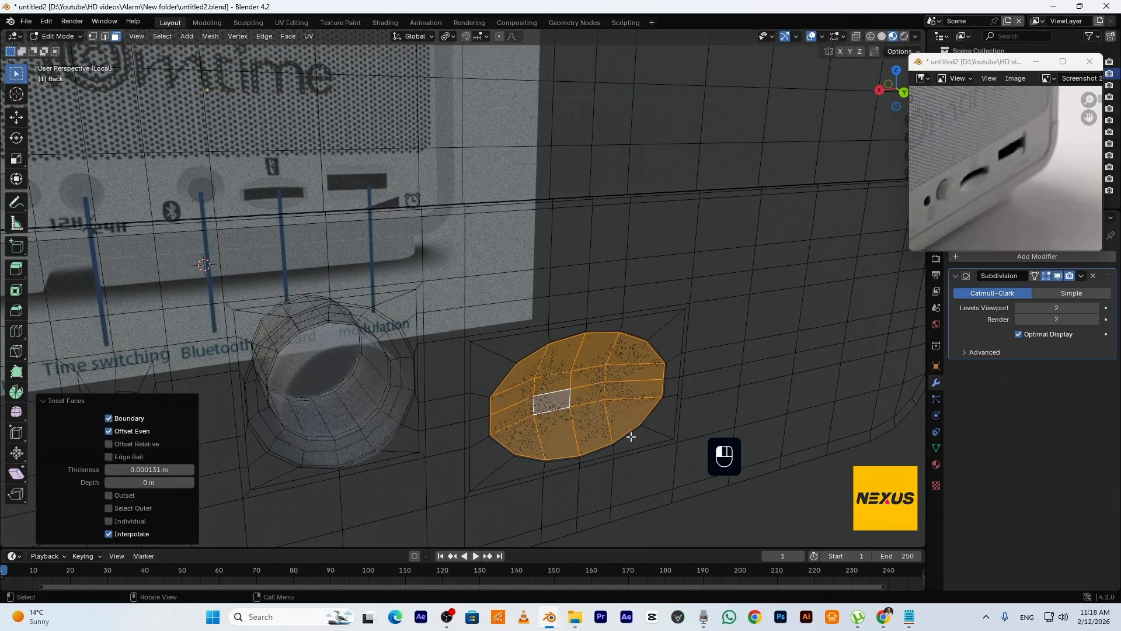
Add one loop cut around the outside of the SD card ellipse, slid toward its rim with factor 0.673
{"action": "key", "text": "ctrl+r"}
{"action": "left_click", "coordinate": [675, 359]}
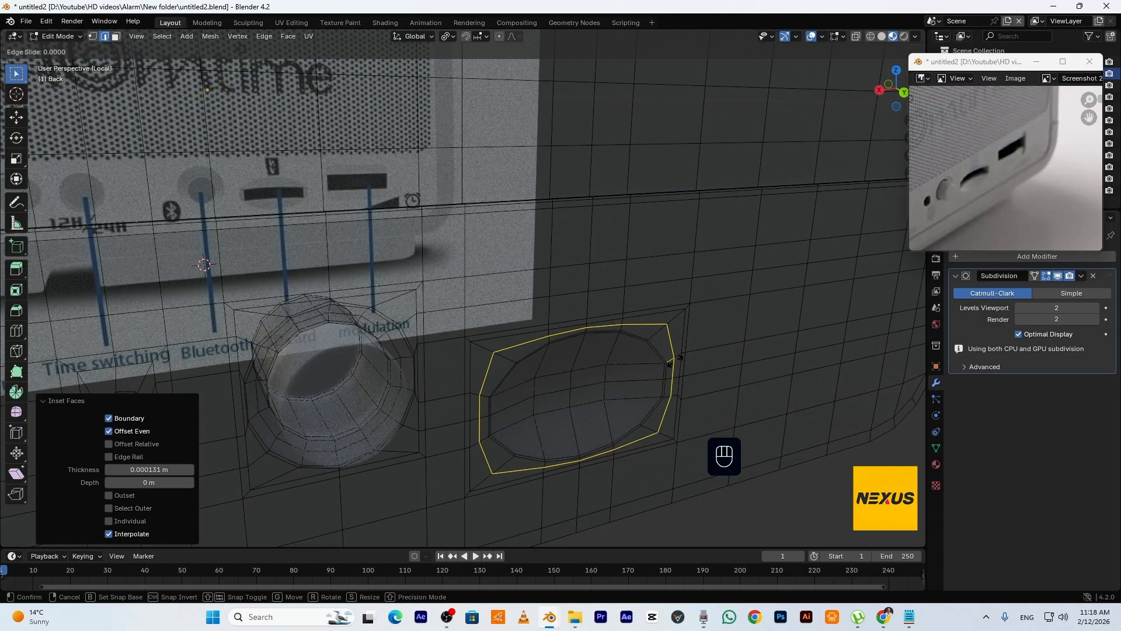
{"action": "key", "text": "e"}
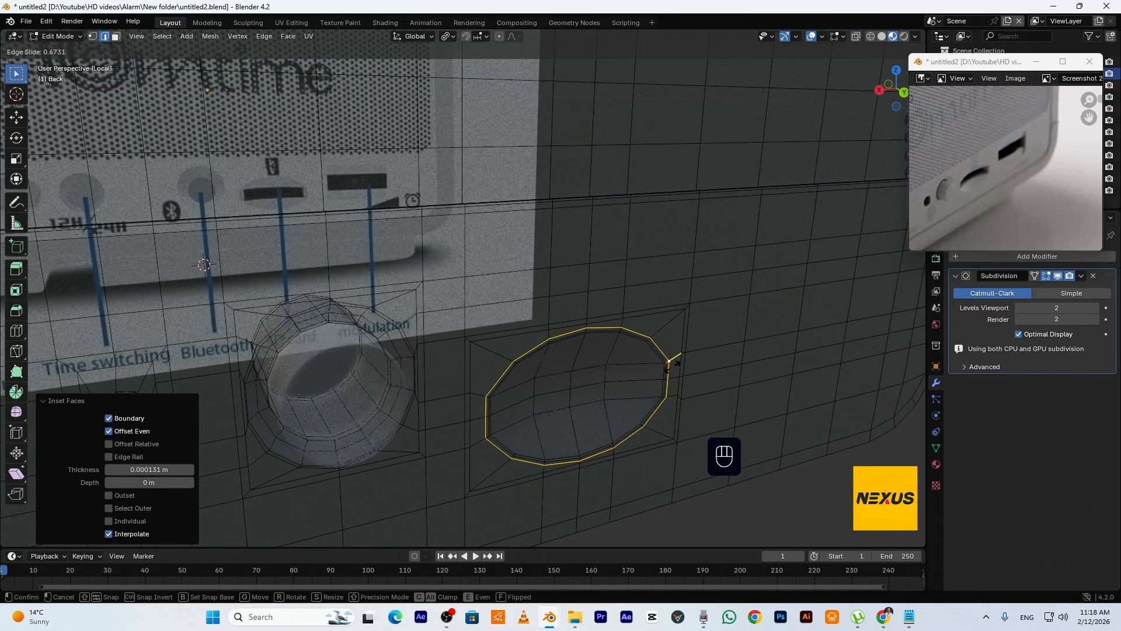
{"action": "left_click", "coordinate": [672, 365]}
Edge slide the new loop closer to the SD card ellipse's rim with factor 0.709
{"action": "middle_click_drag", "start_coordinate": [660, 411], "coordinate": [573, 356]}
{"action": "scroll", "coordinate": [648, 388], "scroll_direction": "up", "scroll_amount": 6}
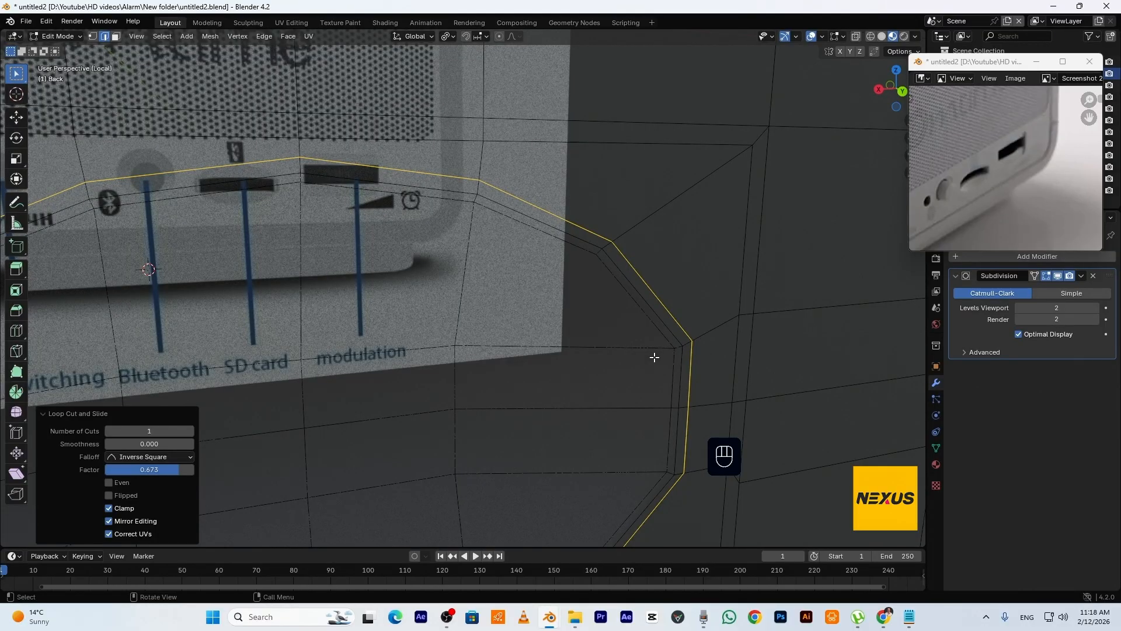
{"action": "key", "text": "g"}
{"action": "key", "text": "g"}
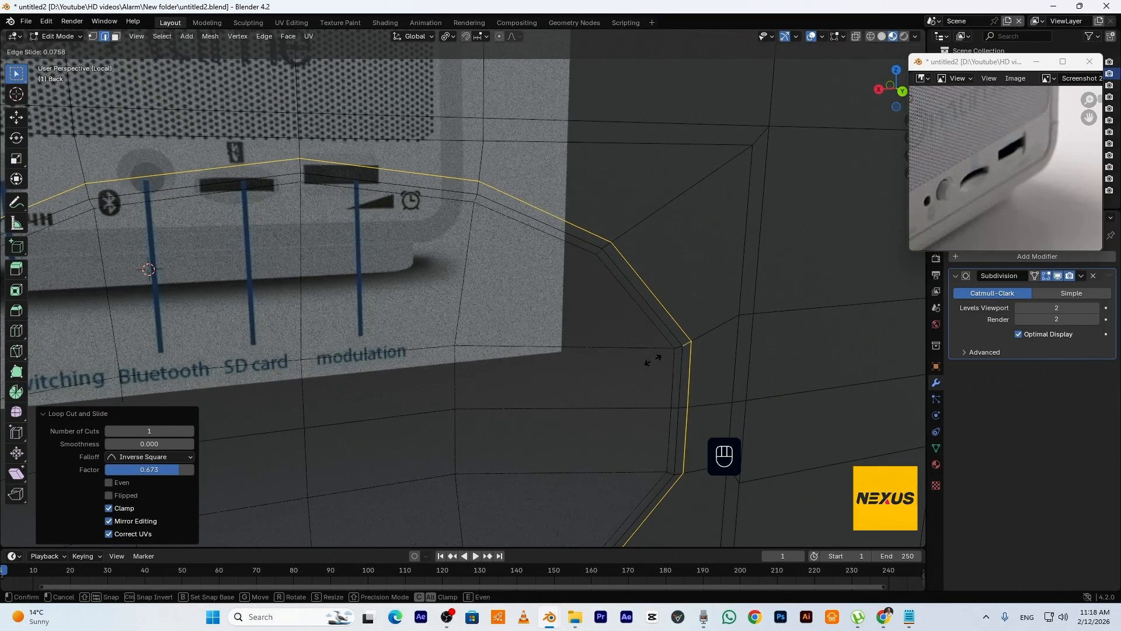
{"action": "left_click", "coordinate": [636, 371]}
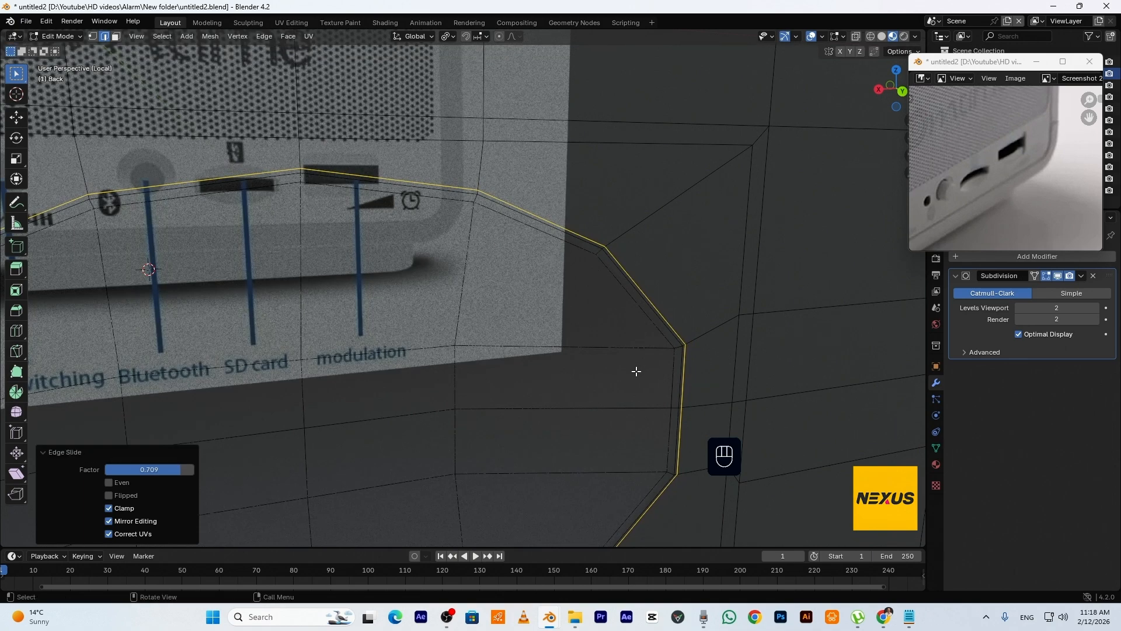
Select the middle band of faces across the SD card recess and extrude it inward by -0.000652 m along Y in solid shading
{"action": "scroll", "coordinate": [636, 392], "scroll_direction": "down", "scroll_amount": 3}
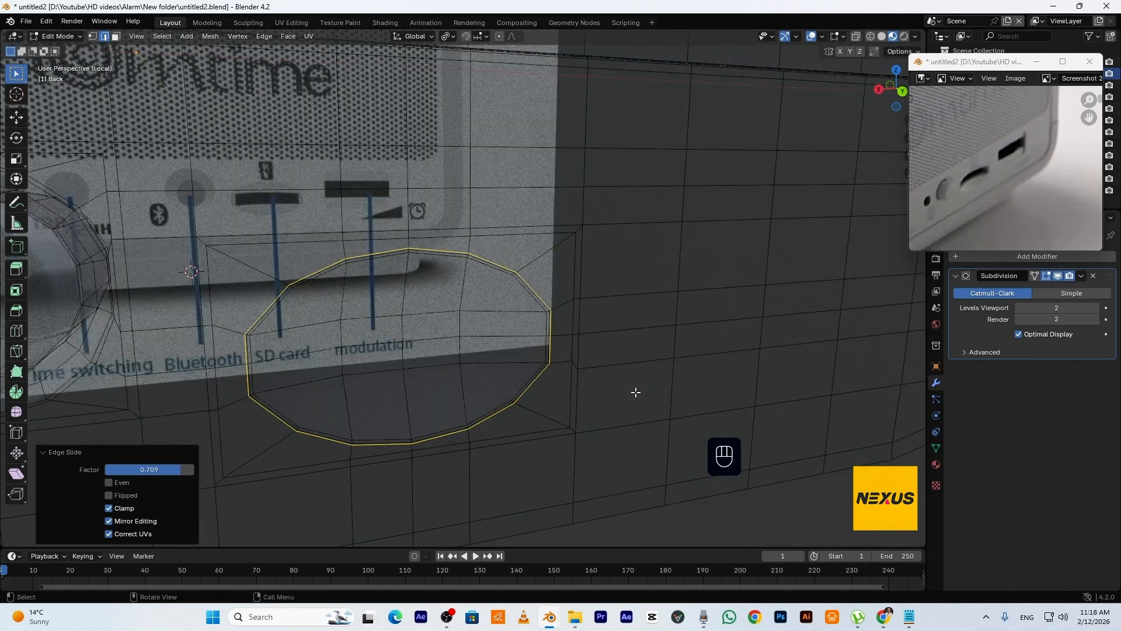
{"action": "left_click", "coordinate": [635, 392]}
{"action": "left_click", "coordinate": [300, 360], "text": "ctrl+shift"}
{"action": "middle_click_drag", "start_coordinate": [300, 360], "coordinate": [434, 366]}
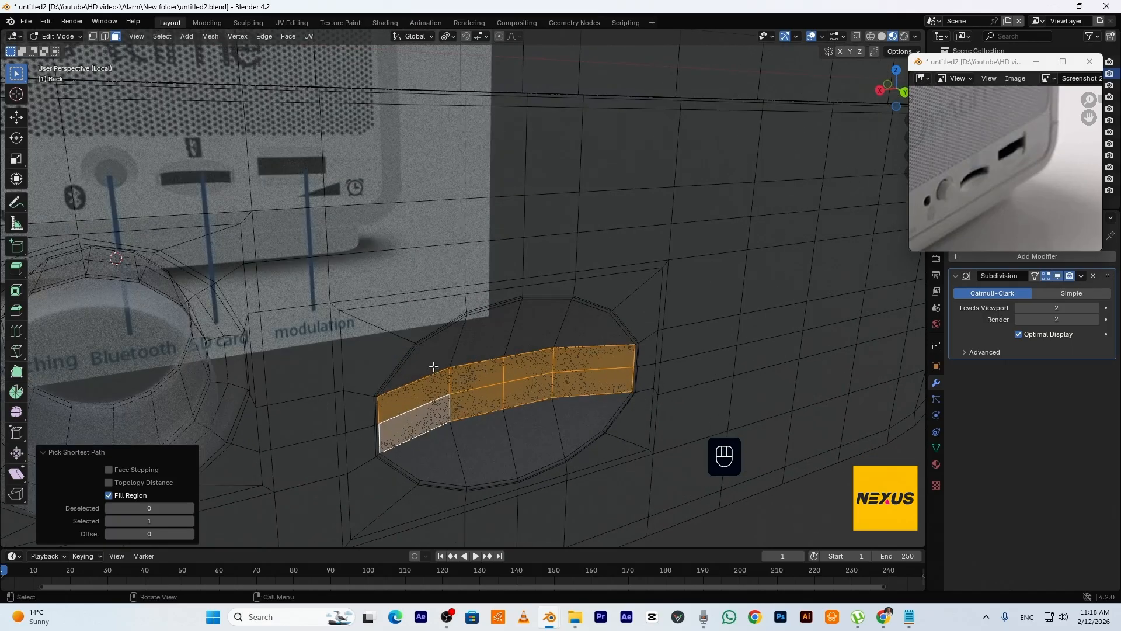
{"action": "left_click", "coordinate": [882, 37]}
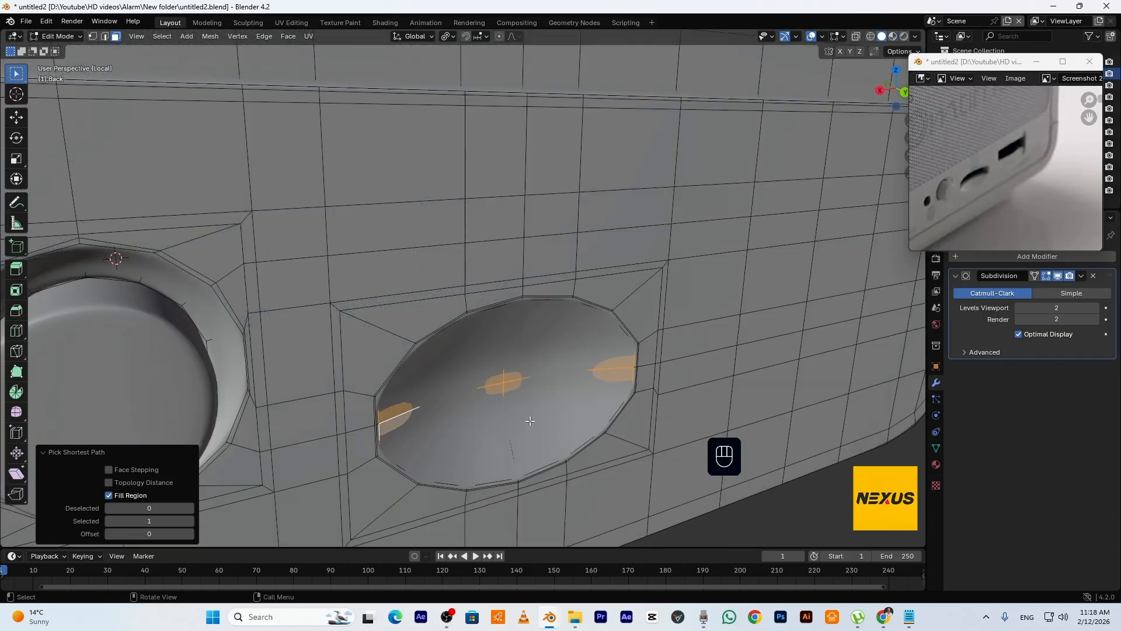
{"action": "key", "text": "g"}
{"action": "key", "text": "z"}
{"action": "key", "text": "y"}
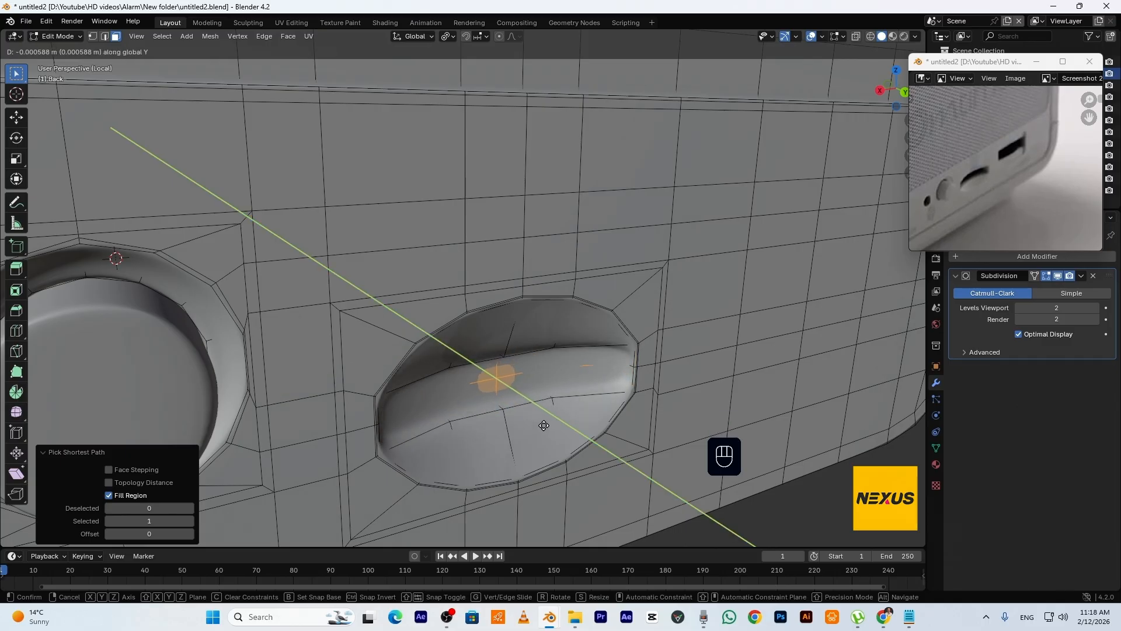
{"action": "left_click", "coordinate": [544, 423]}
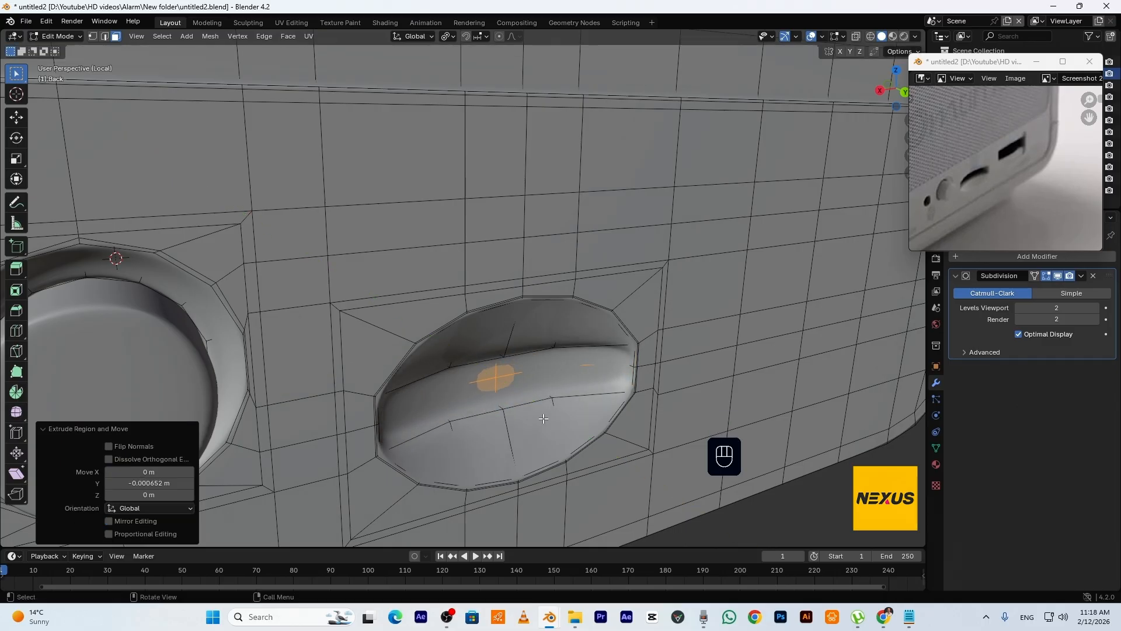
Delete the extruded band's faces to open the slot and turn off the Subdivision modifier's viewport display
{"action": "key", "text": "Delete"}
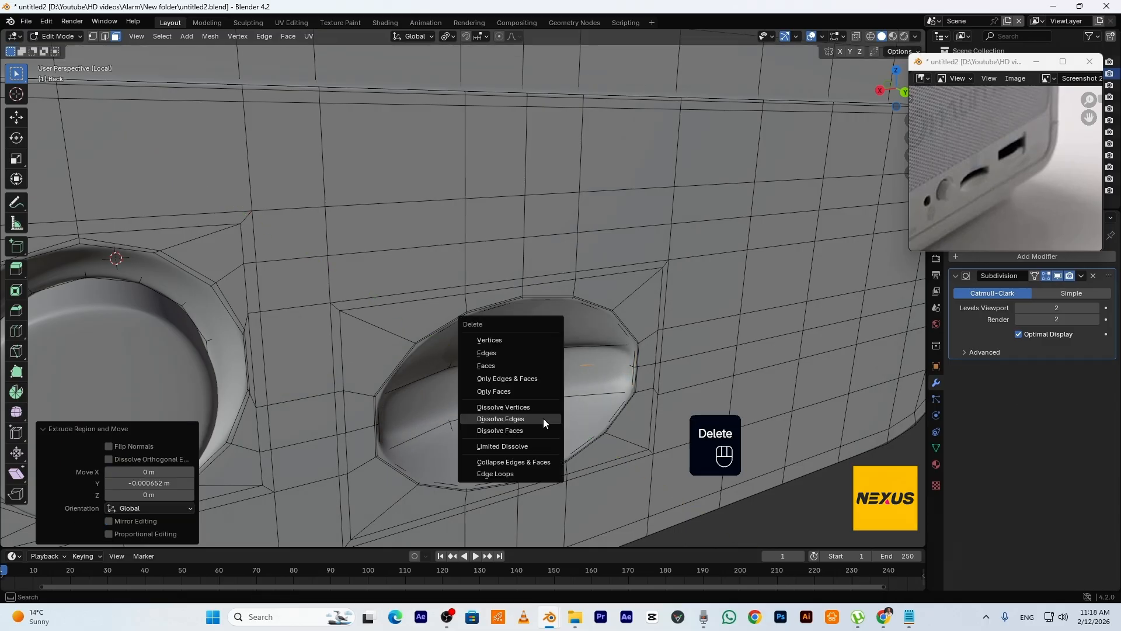
{"action": "left_click", "coordinate": [518, 365]}
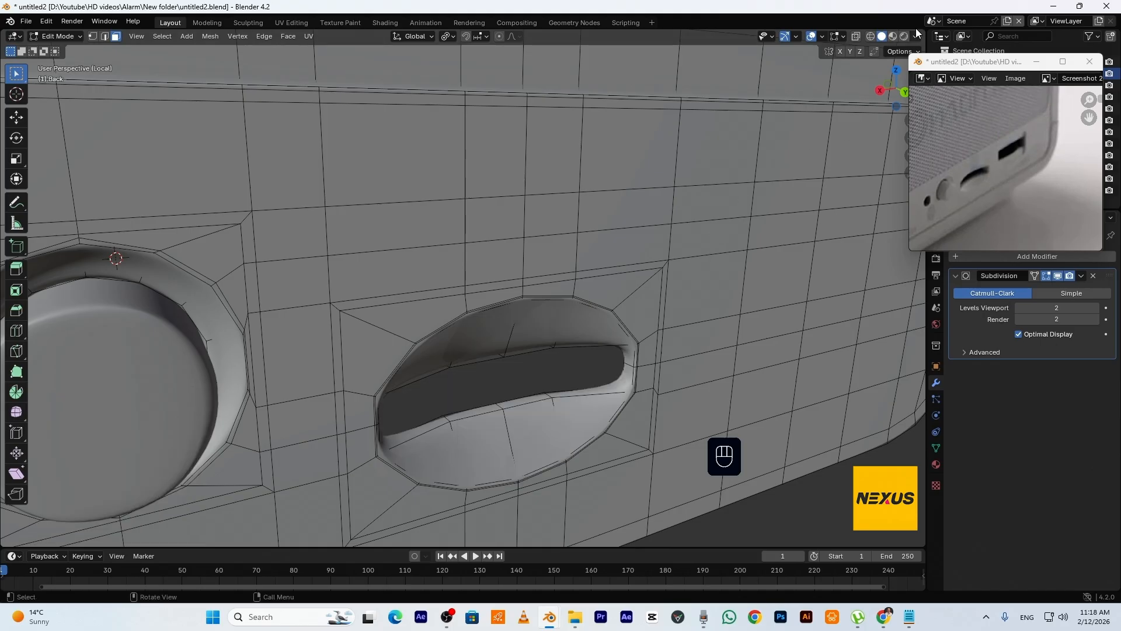
{"action": "left_click", "coordinate": [1059, 276]}
Hide the ring of faces surrounding the rim of the SD card ellipse
{"action": "scroll", "coordinate": [645, 376], "scroll_direction": "up", "scroll_amount": 2}
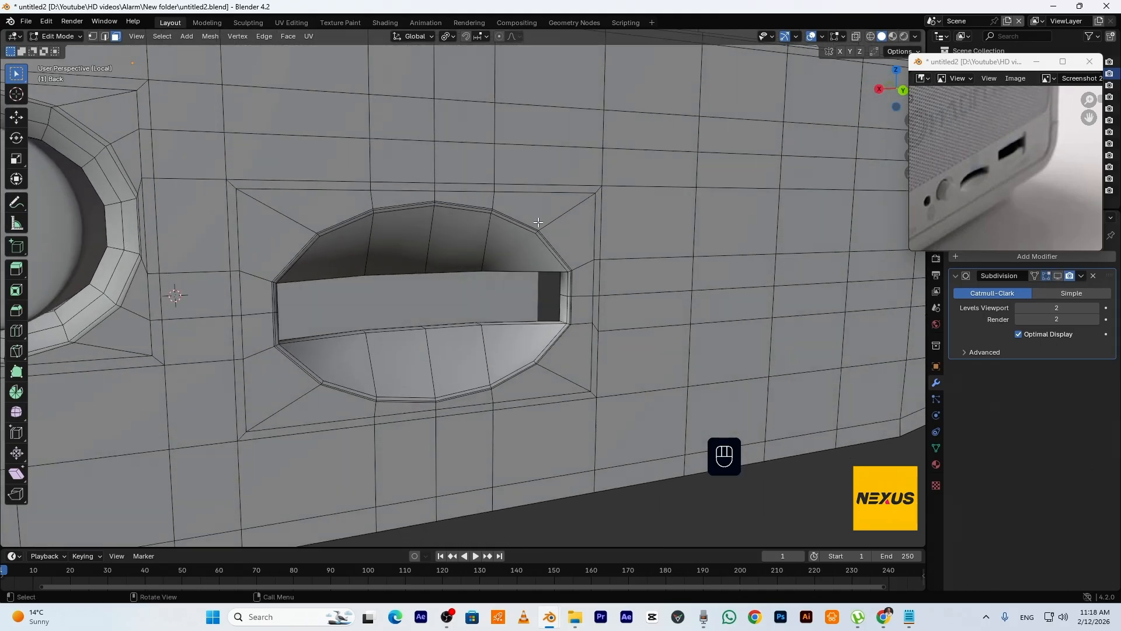
{"action": "left_click", "coordinate": [581, 259], "text": "alt"}
{"action": "key", "text": "h"}
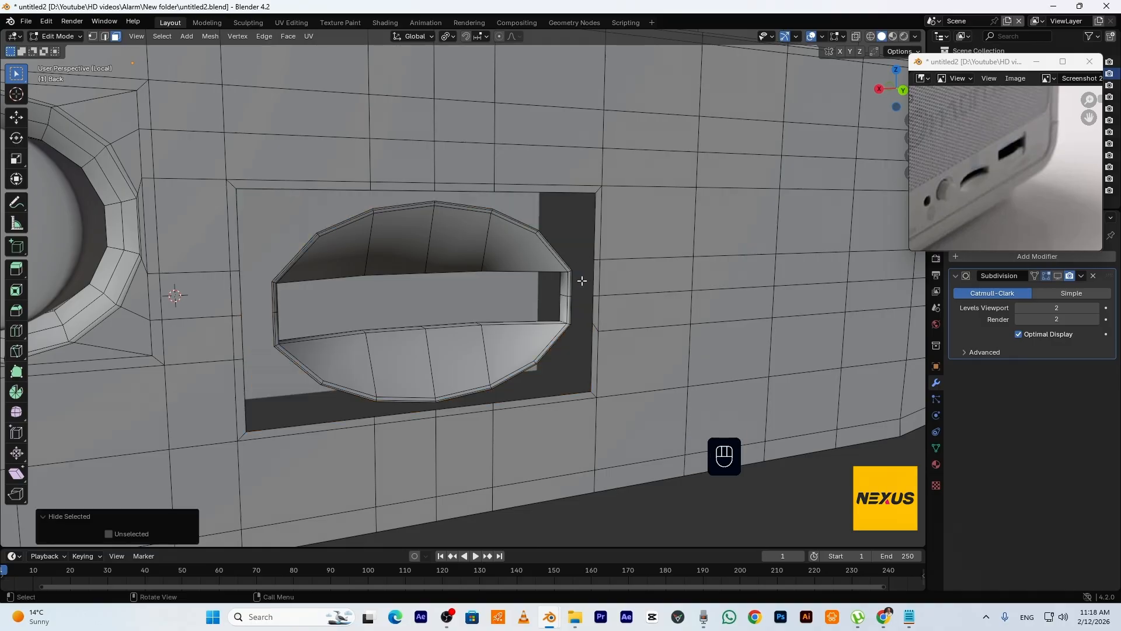
Bevel the short corner edges at both ends of the SD card slot by 0.000036 m with 2 segments
{"action": "scroll", "coordinate": [583, 280], "scroll_direction": "up", "scroll_amount": 4}
{"action": "middle_click_drag", "start_coordinate": [548, 220], "coordinate": [568, 260], "text": "shift"}
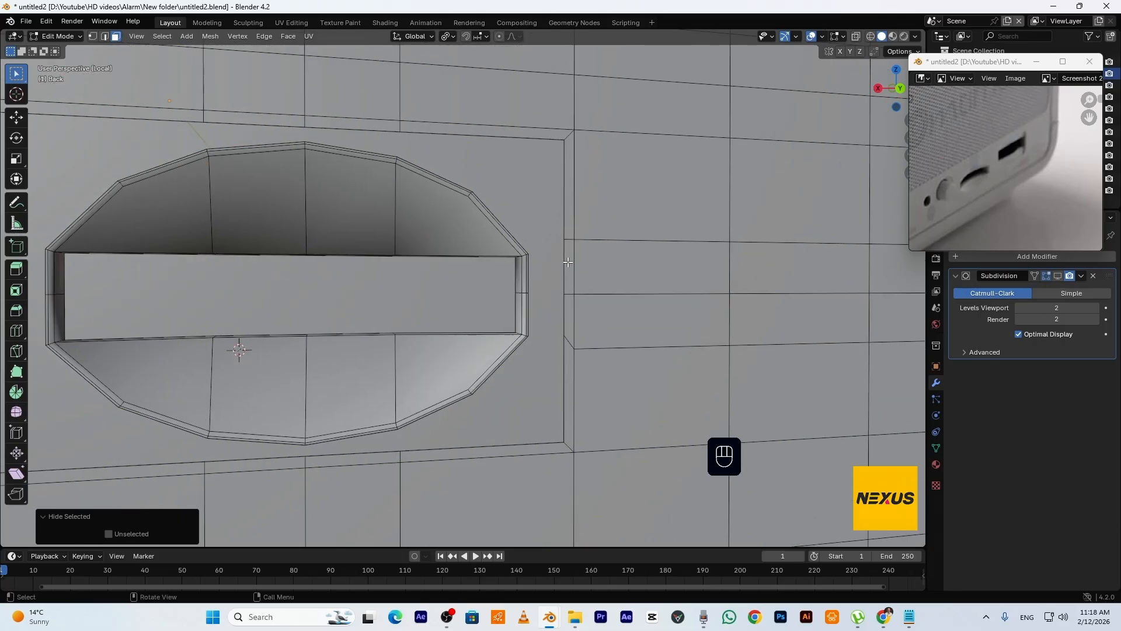
{"action": "scroll", "coordinate": [555, 276], "scroll_direction": "up", "scroll_amount": 1}
{"action": "key", "text": "2"}
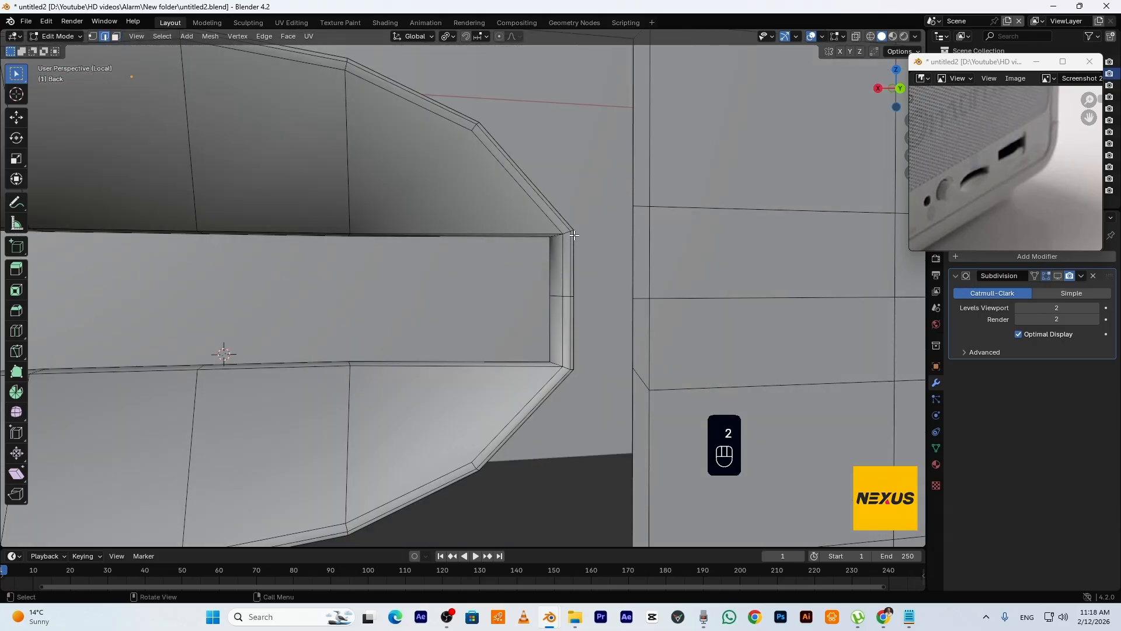
{"action": "left_click", "coordinate": [559, 240], "text": "alt+shift"}
{"action": "key", "text": "ctrl+z"}
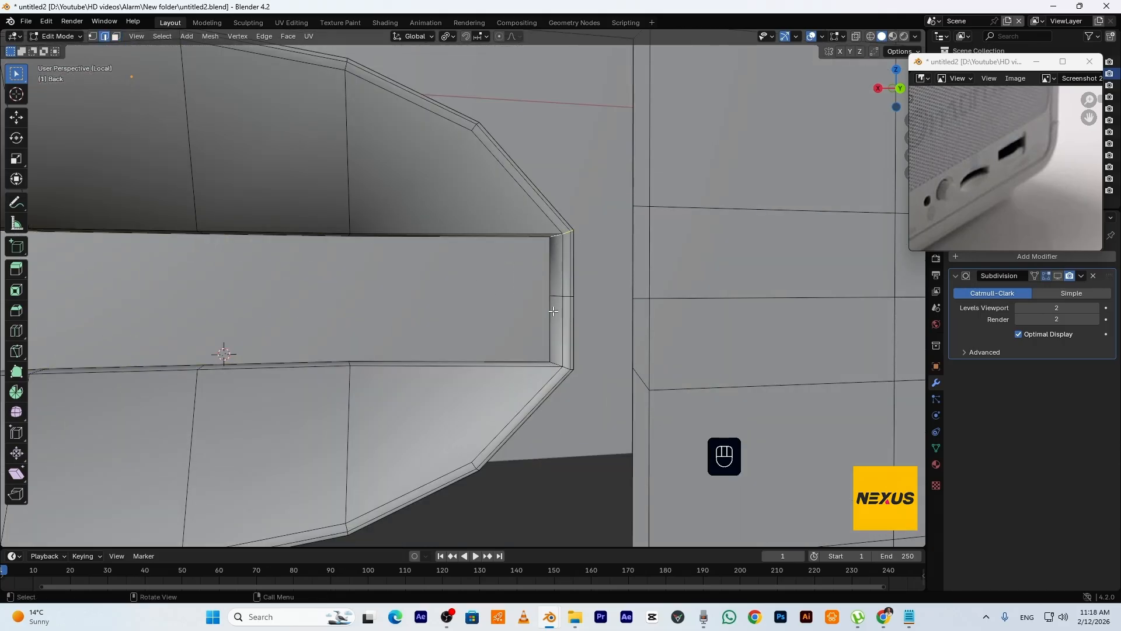
{"action": "left_click", "coordinate": [566, 363], "text": "alt+shift"}
{"action": "scroll", "coordinate": [526, 366], "scroll_direction": "down", "scroll_amount": 4}
{"action": "middle_click_drag", "start_coordinate": [488, 366], "coordinate": [753, 356]}
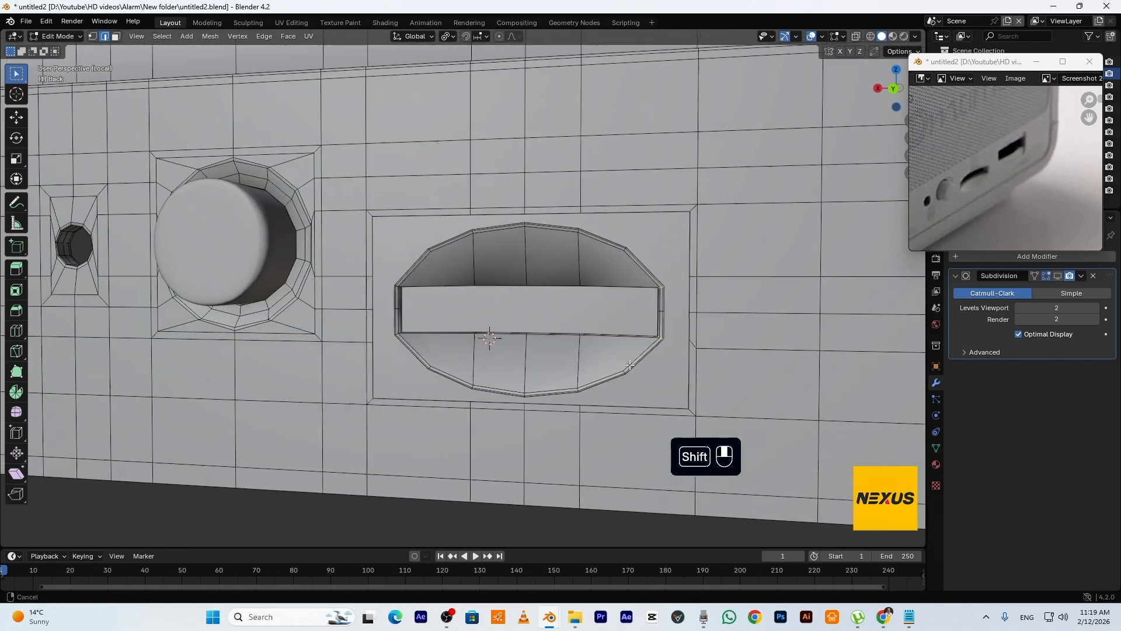
{"action": "scroll", "coordinate": [493, 348], "scroll_direction": "up", "scroll_amount": 5}
{"action": "left_click", "coordinate": [316, 203], "text": "ctrl+shift"}
{"action": "key", "text": "ctrl+z"}
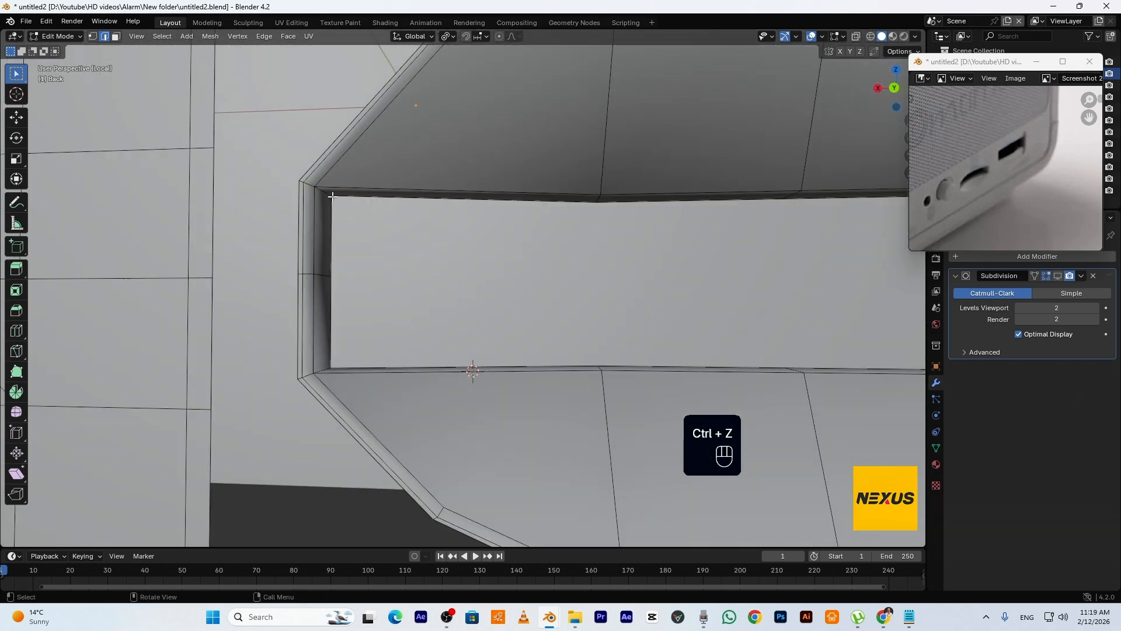
{"action": "left_click", "coordinate": [315, 192], "text": "alt+shift"}
{"action": "key", "text": "ctrl+z"}
{"action": "left_click", "coordinate": [319, 194], "text": "alt+shift"}
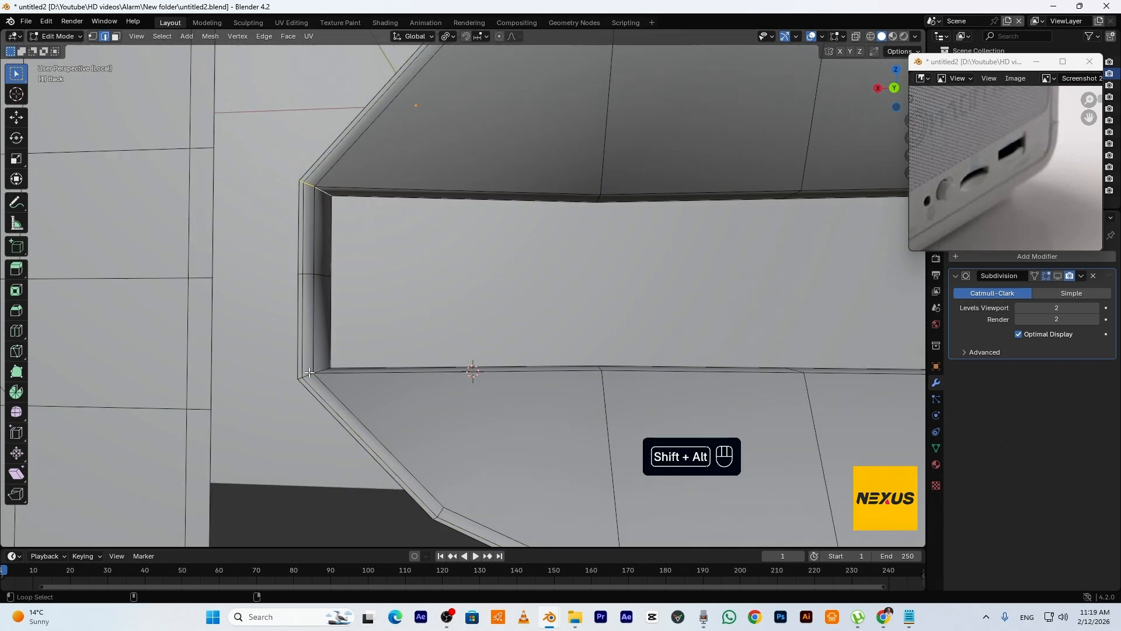
{"action": "key", "text": "ctrl+z"}
{"action": "key", "text": "ctrl+b"}
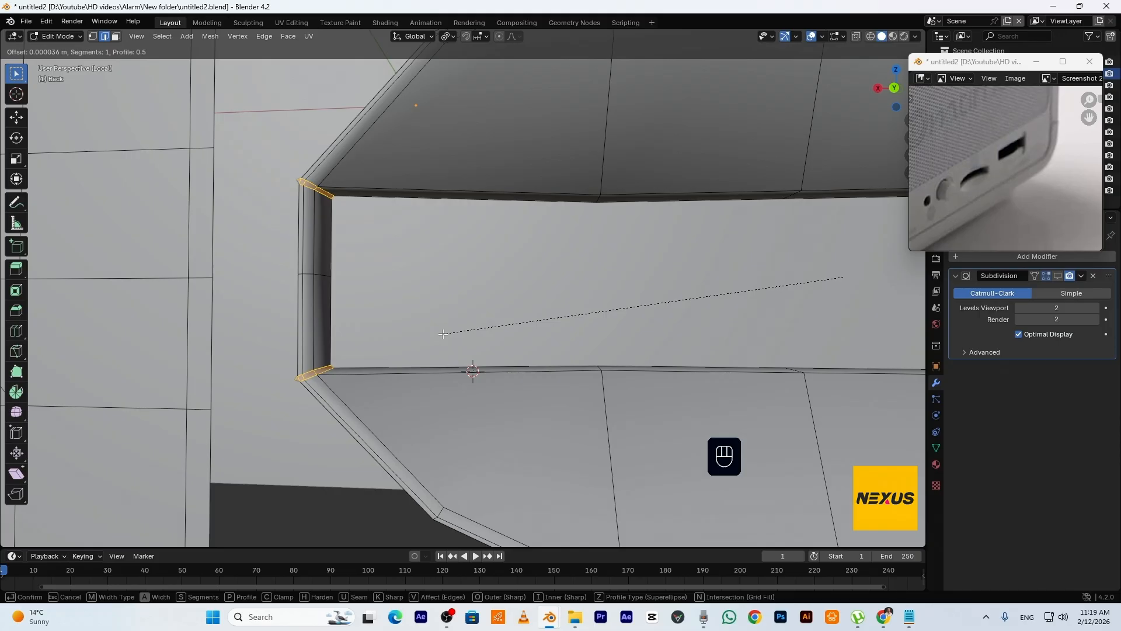
{"action": "scroll", "coordinate": [443, 333], "scroll_direction": "up", "scroll_amount": 1}
{"action": "left_click", "coordinate": [443, 333]}
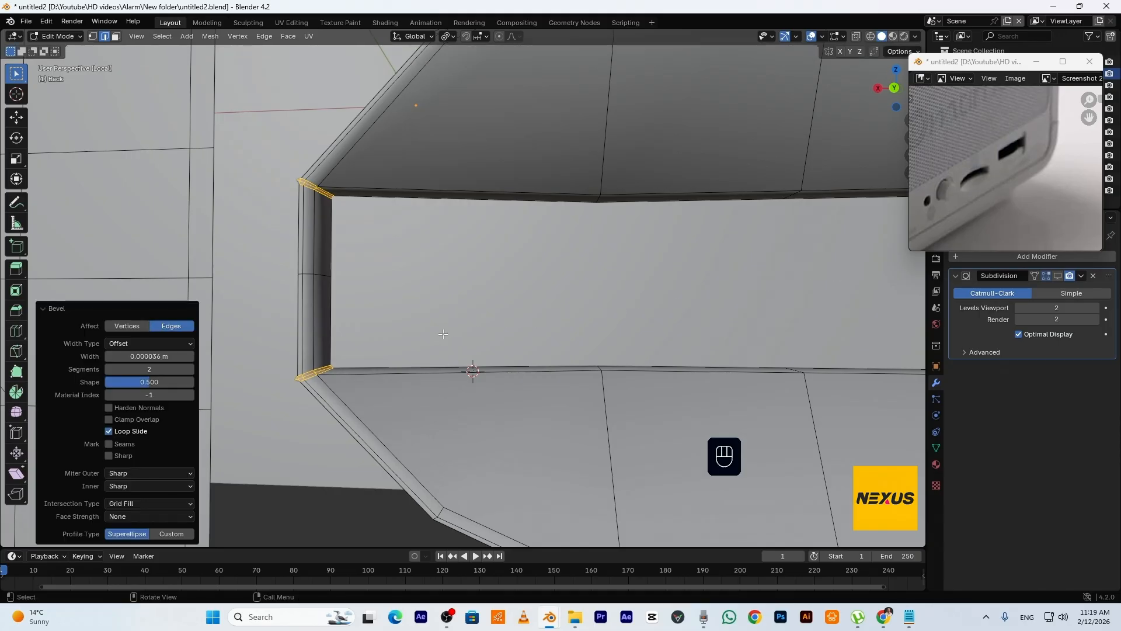
Dissolve the stray edges that the bevel left at the four outer corners of the SD card slot
{"action": "middle_click_drag", "start_coordinate": [258, 176], "coordinate": [325, 177]}
{"action": "scroll", "coordinate": [352, 170], "scroll_direction": "up", "scroll_amount": 4}
{"action": "middle_click_drag", "start_coordinate": [333, 326], "coordinate": [334, 313]}
{"action": "scroll", "coordinate": [464, 333], "scroll_direction": "up", "scroll_amount": 3}
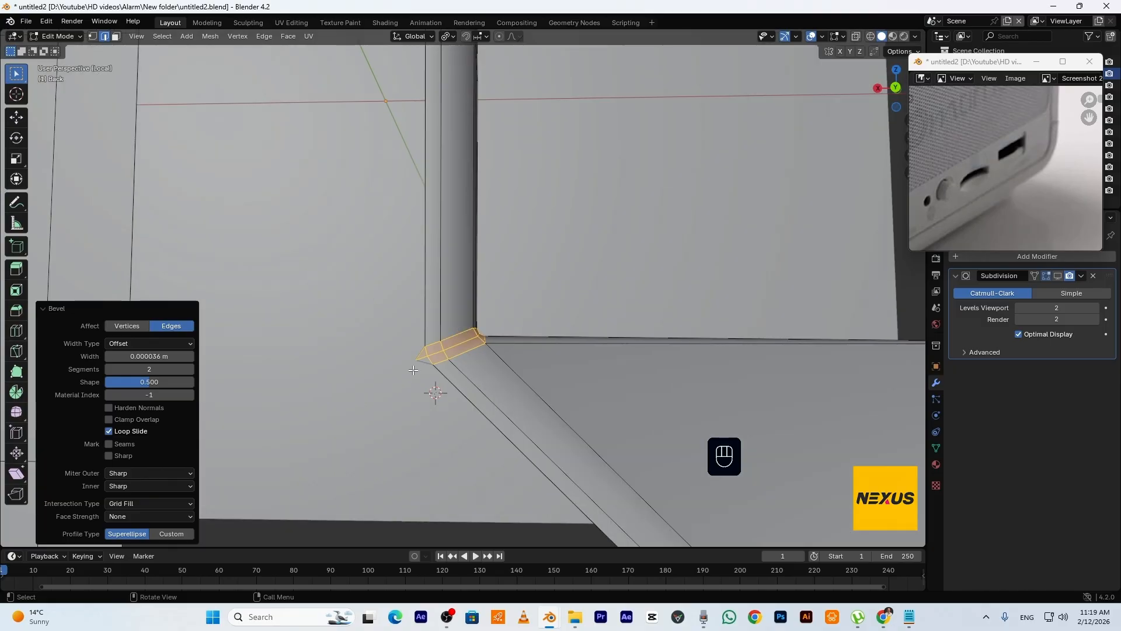
{"action": "key", "text": "alt+a"}
{"action": "scroll", "coordinate": [467, 289], "scroll_direction": "down", "scroll_amount": 5}
{"action": "middle_click_drag", "start_coordinate": [475, 279], "coordinate": [488, 299], "text": "shift"}
{"action": "scroll", "coordinate": [487, 299], "scroll_direction": "up", "scroll_amount": 4}
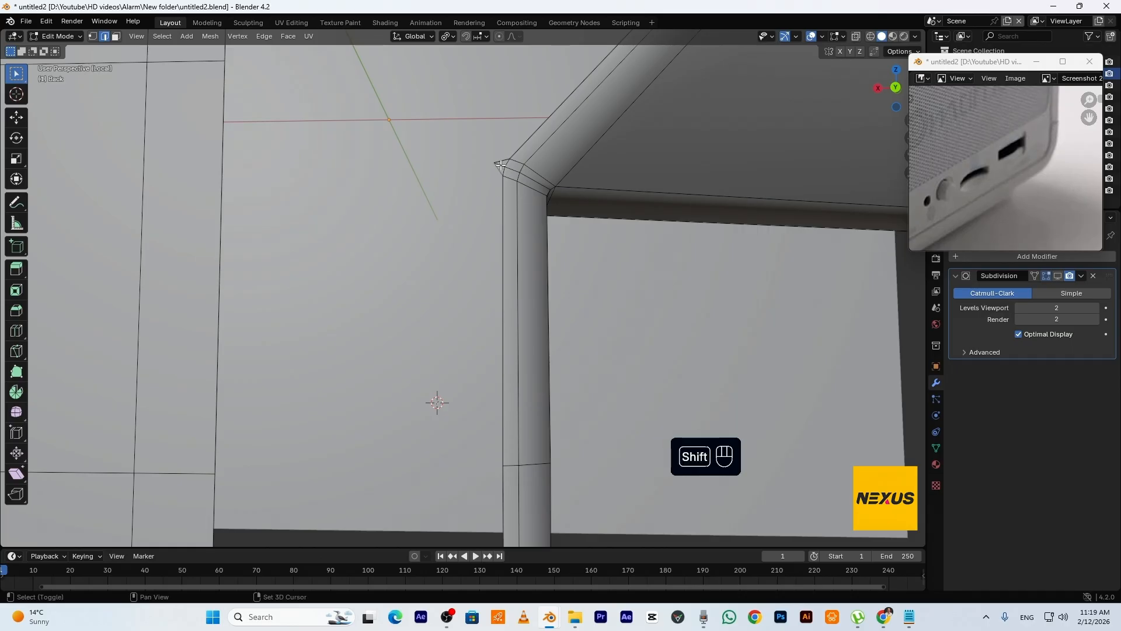
{"action": "scroll", "coordinate": [596, 226], "scroll_direction": "down", "scroll_amount": 5}
{"action": "middle_click_drag", "start_coordinate": [639, 274], "coordinate": [476, 282], "text": "shift"}
{"action": "scroll", "coordinate": [505, 277], "scroll_direction": "up", "scroll_amount": 12}
{"action": "scroll", "coordinate": [505, 278], "scroll_direction": "down", "scroll_amount": 2}
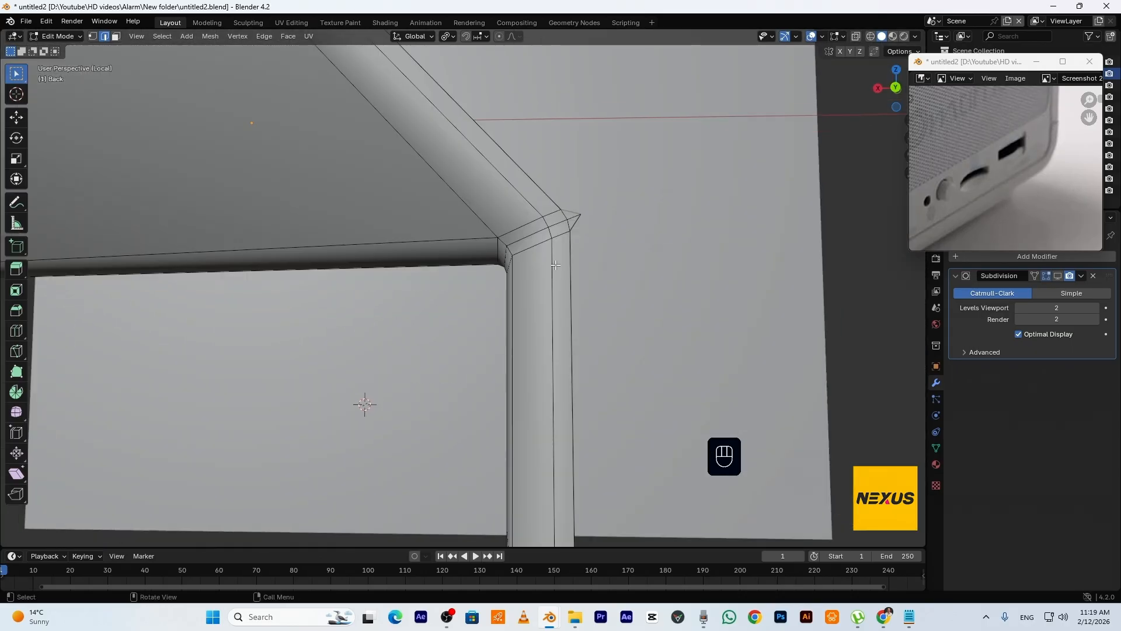
{"action": "scroll", "coordinate": [589, 296], "scroll_direction": "down", "scroll_amount": 5}
{"action": "middle_click_drag", "start_coordinate": [579, 310], "coordinate": [587, 284], "text": "shift"}
{"action": "scroll", "coordinate": [555, 331], "scroll_direction": "up", "scroll_amount": 4}
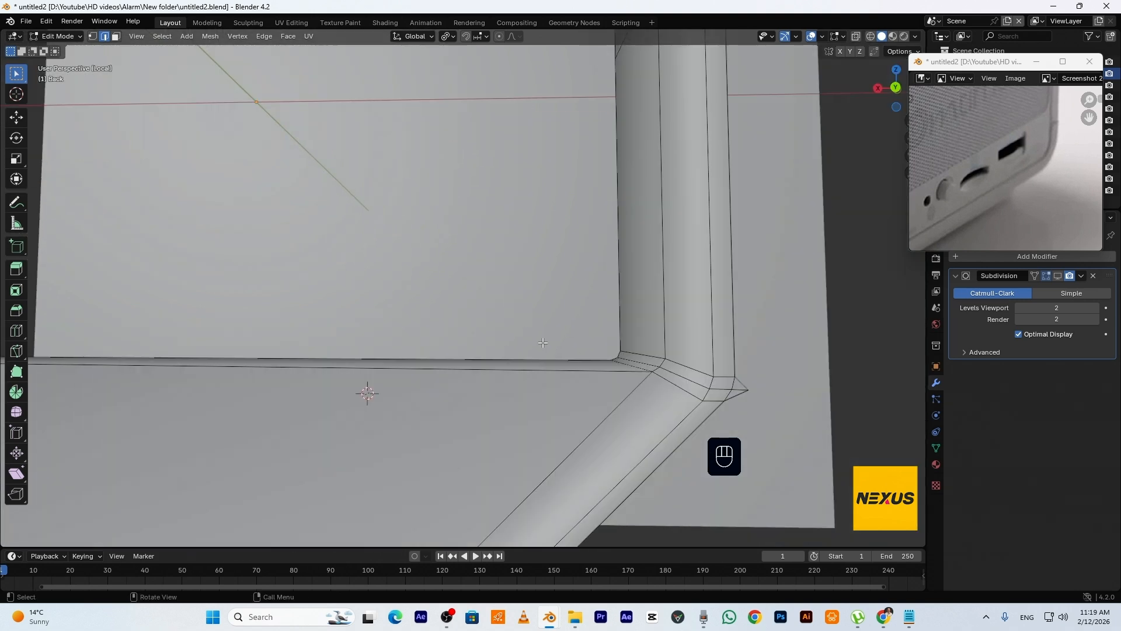
{"action": "left_click", "coordinate": [736, 391], "text": "shift"}
{"action": "key", "text": "x"}
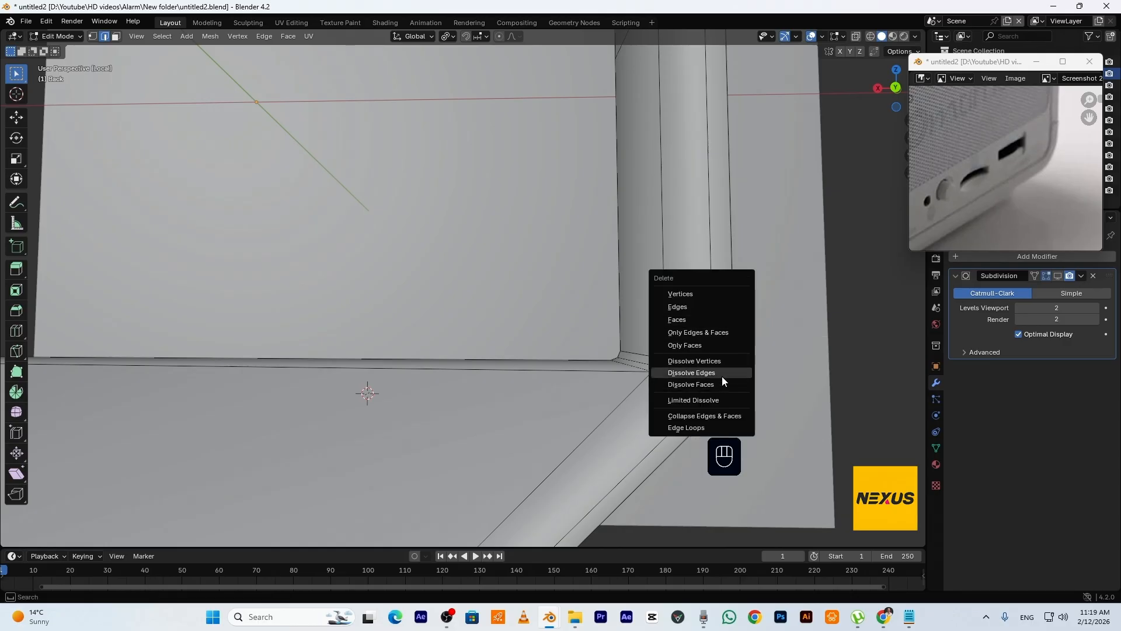
{"action": "left_click", "coordinate": [723, 378]}
{"action": "scroll", "coordinate": [741, 358], "scroll_direction": "down", "scroll_amount": 3}
{"action": "middle_click_drag", "start_coordinate": [569, 327], "coordinate": [579, 324]}
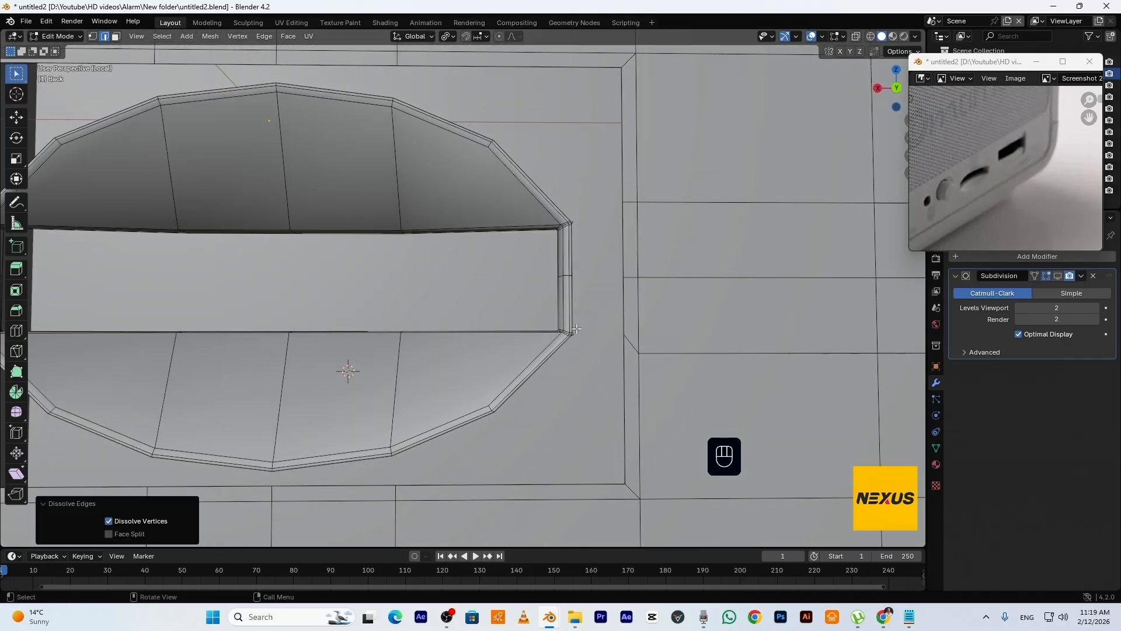
Reveal the hidden faces around the SD card ellipse and turn on the Subdivision modifier's viewport display in Object Mode
{"action": "key", "text": "alt+h"}
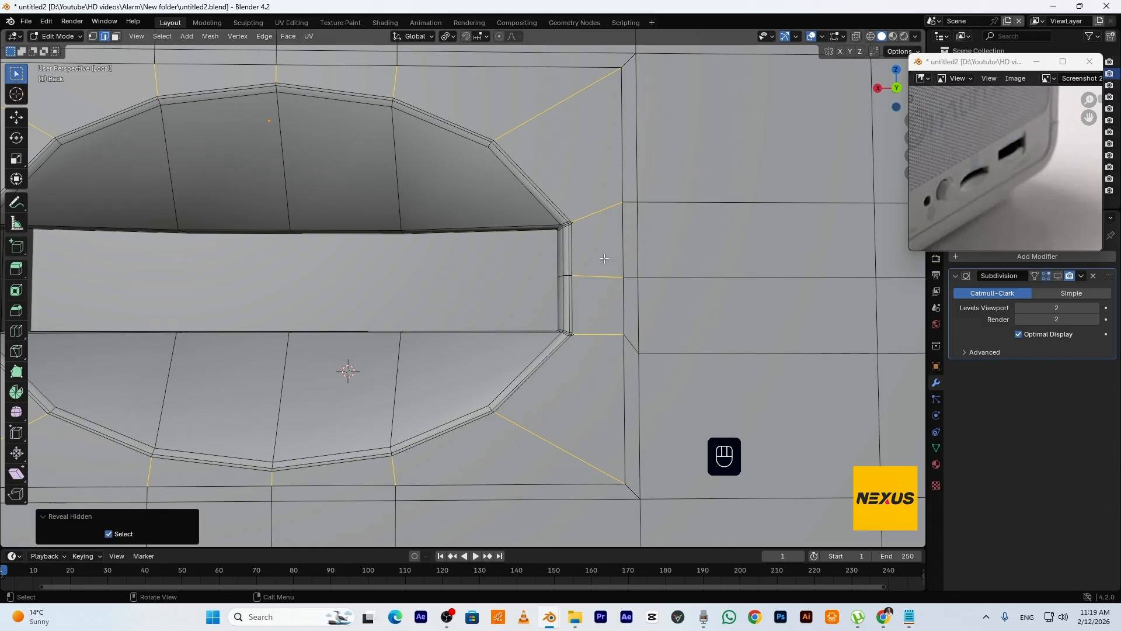
{"action": "key", "text": "Tab"}
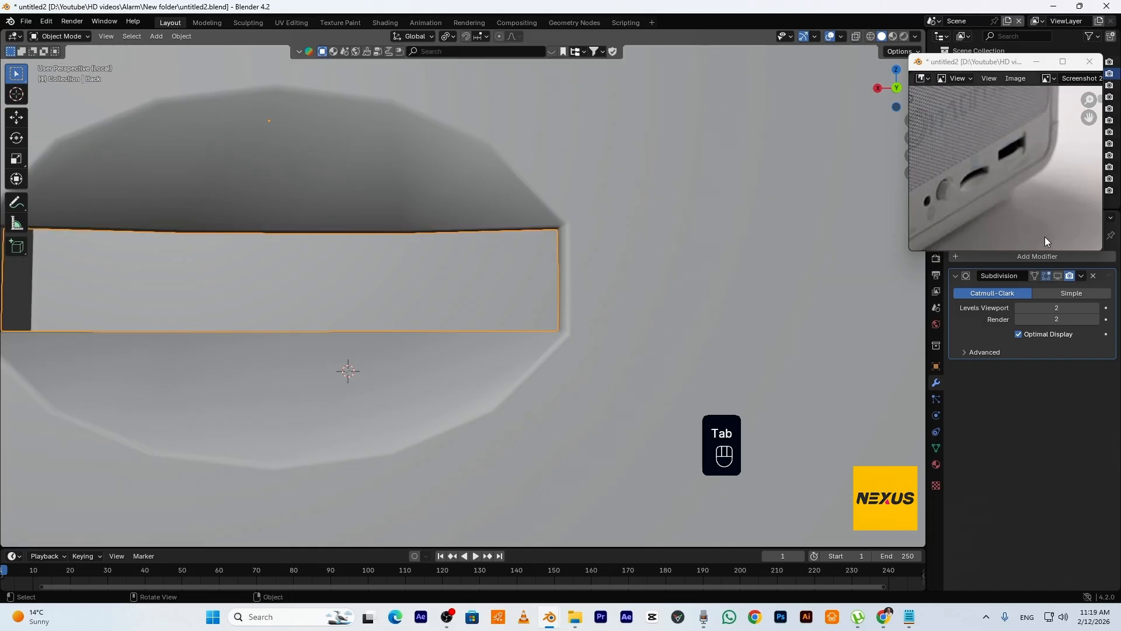
{"action": "left_click", "coordinate": [1058, 276]}
{"action": "middle_click_drag", "start_coordinate": [653, 264], "coordinate": [685, 261]}
{"action": "scroll", "coordinate": [689, 261], "scroll_direction": "up", "scroll_amount": 2}
{"action": "scroll", "coordinate": [696, 260], "scroll_direction": "down", "scroll_amount": 1}
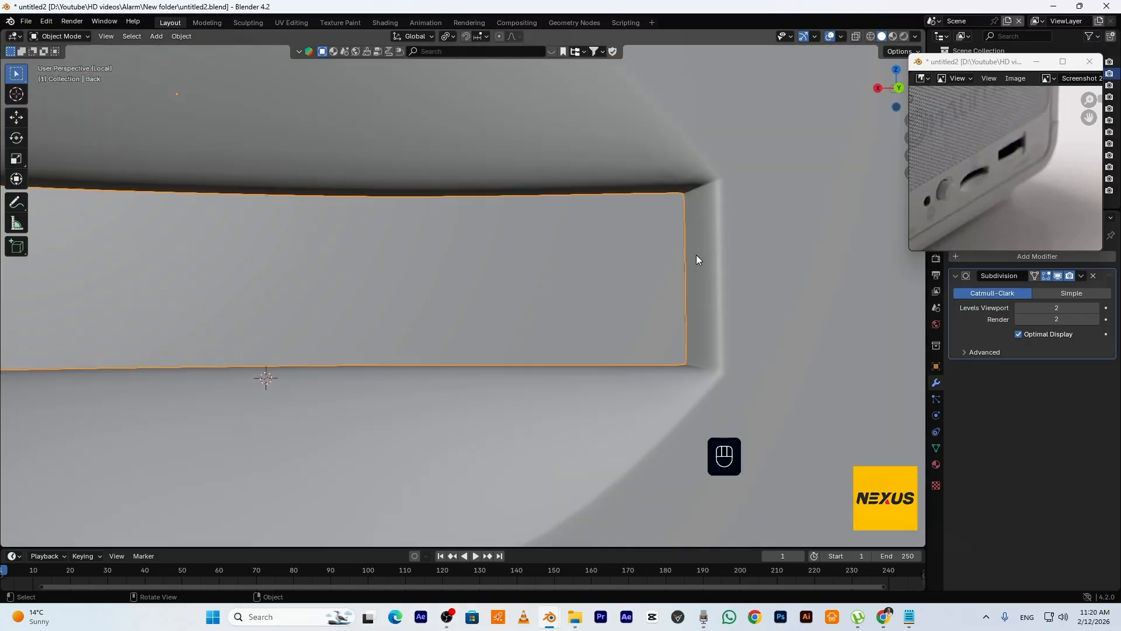
Add a centred loop cut around the SD card slot's inner wall and bevel it 0.000273 m with 2 segments
{"action": "key", "text": "Tab"}
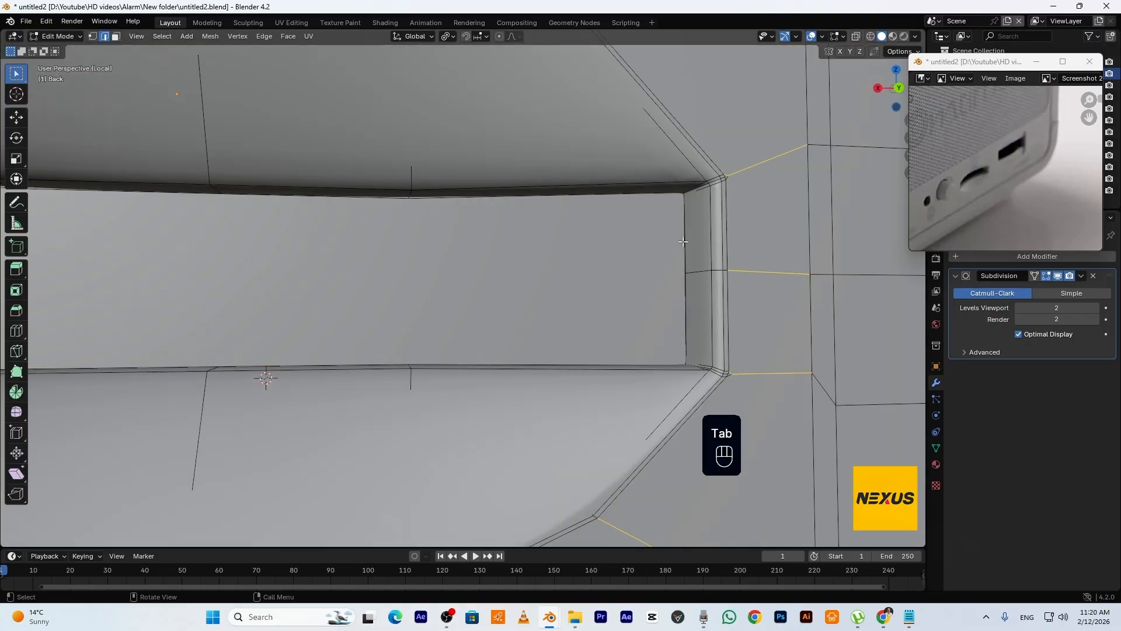
{"action": "key", "text": "ctrl+r"}
{"action": "left_click", "coordinate": [698, 199]}
{"action": "right_click", "coordinate": [697, 198]}
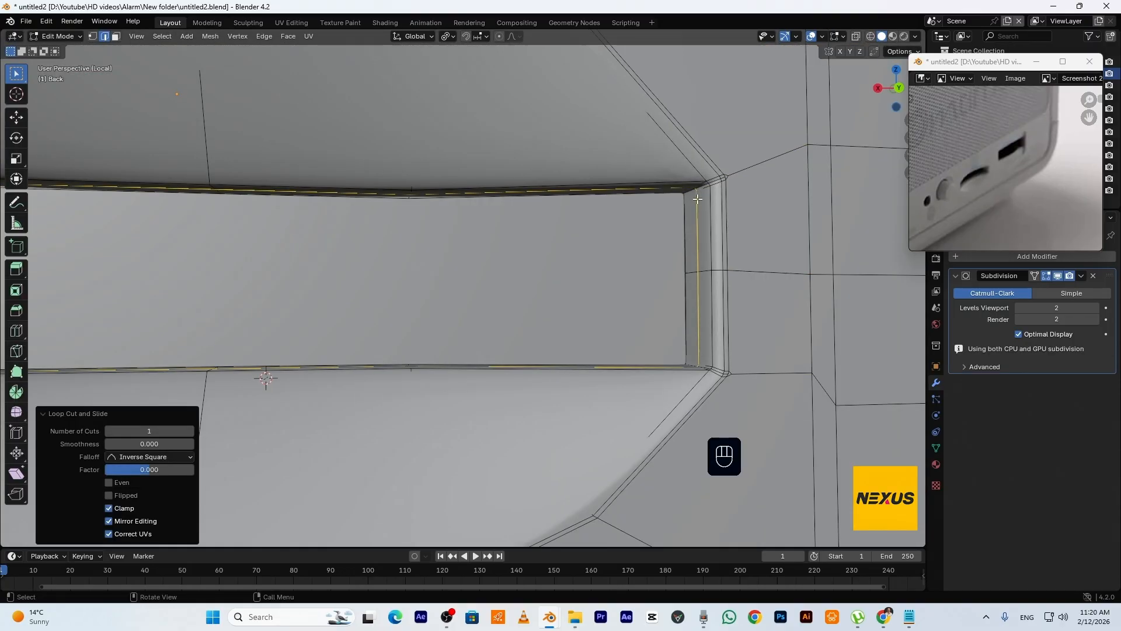
{"action": "key", "text": "ctrl+b"}
{"action": "scroll", "coordinate": [716, 201], "scroll_direction": "up", "scroll_amount": 1}
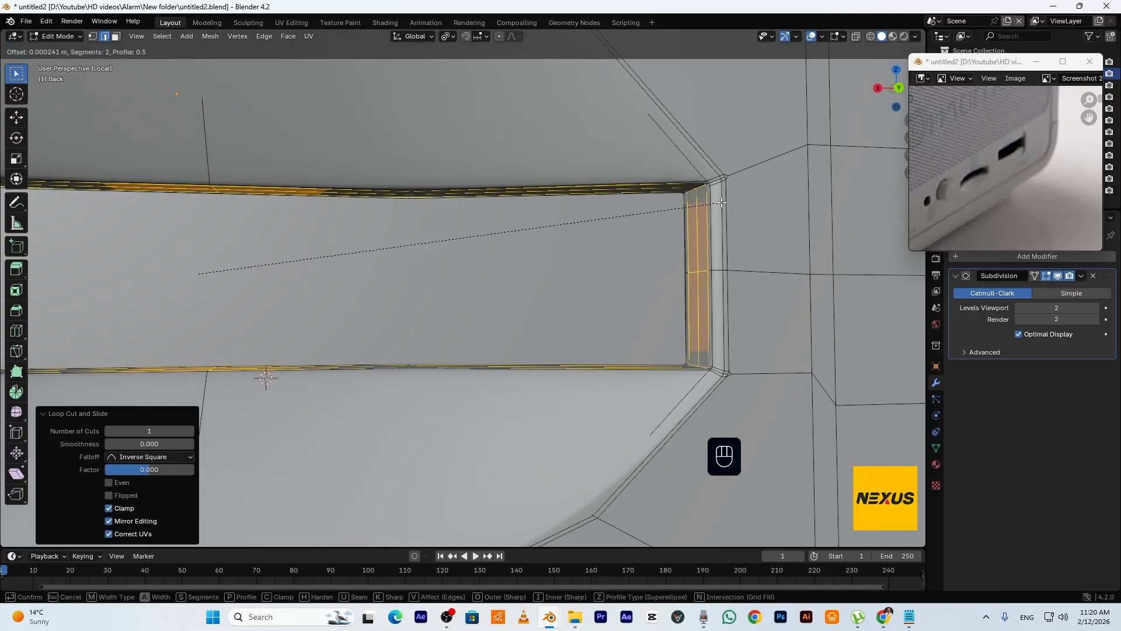
{"action": "left_click", "coordinate": [719, 190]}
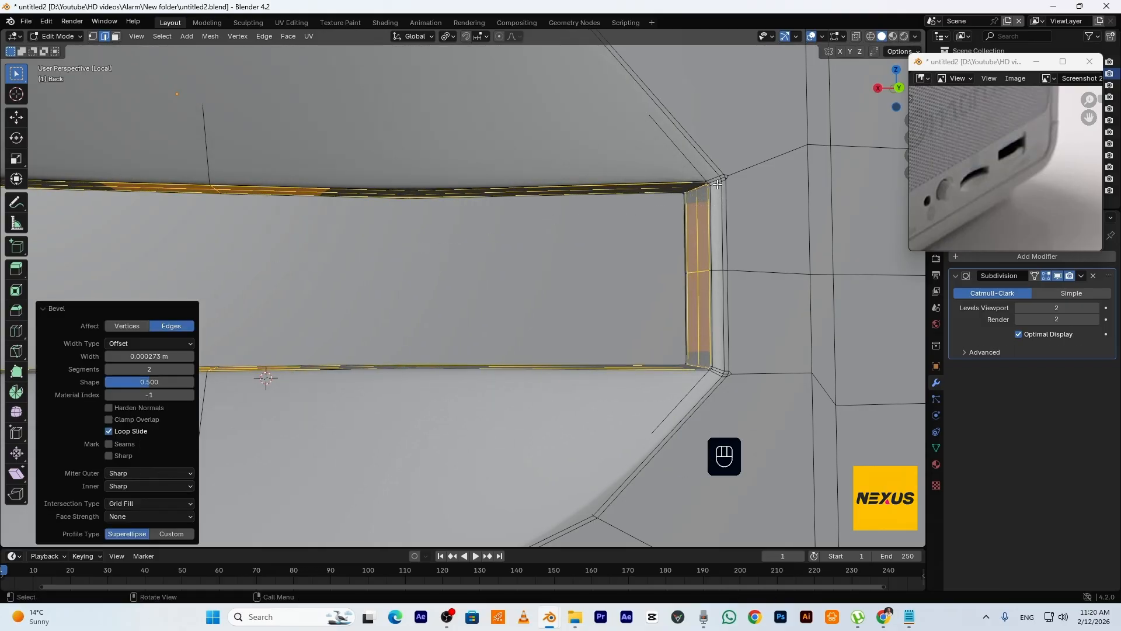
Add a centred loop cut around the ellipse's rim band and bevel it 0.000041 m with 2 segments
{"action": "key", "text": "ctrl+r"}
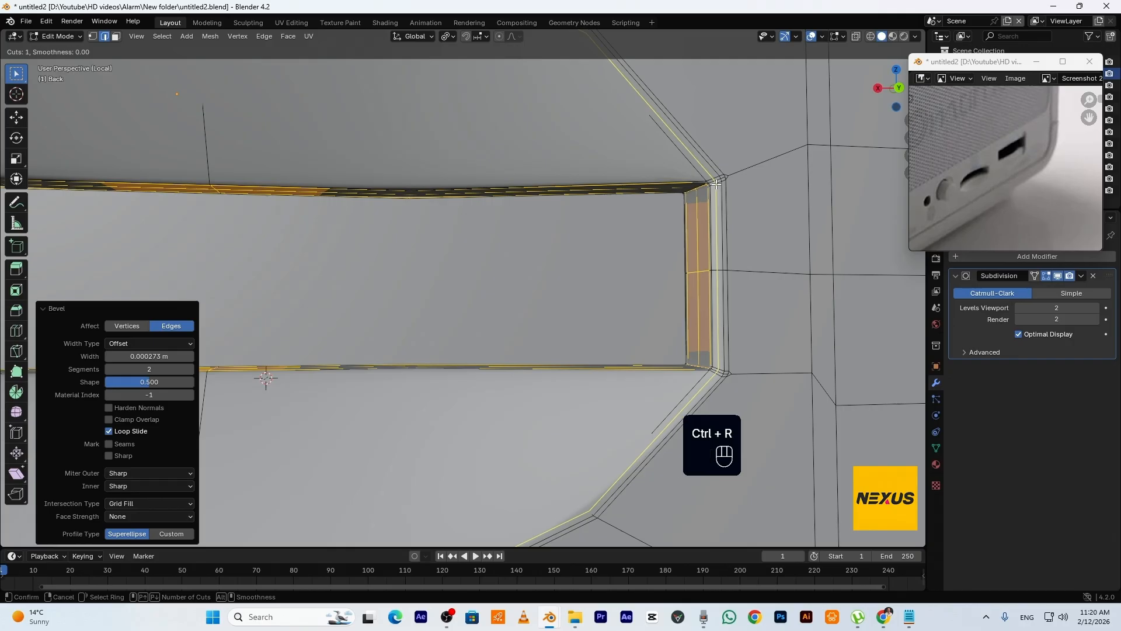
{"action": "left_click", "coordinate": [725, 186]}
{"action": "right_click", "coordinate": [724, 186]}
{"action": "key", "text": "ctrl+b"}
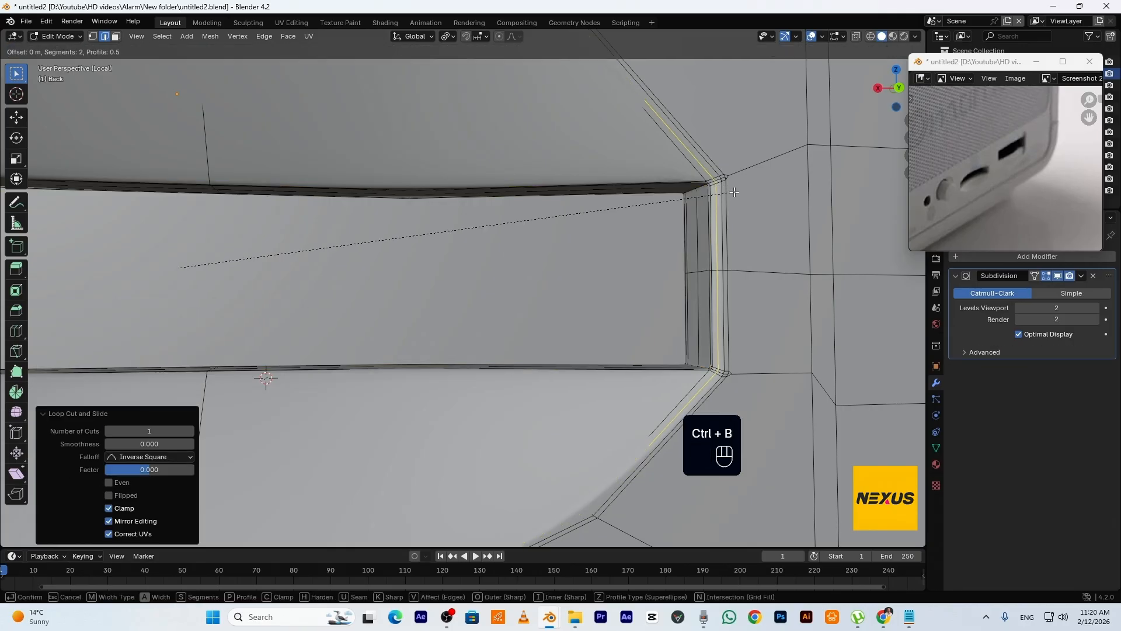
{"action": "left_click", "coordinate": [739, 193]}
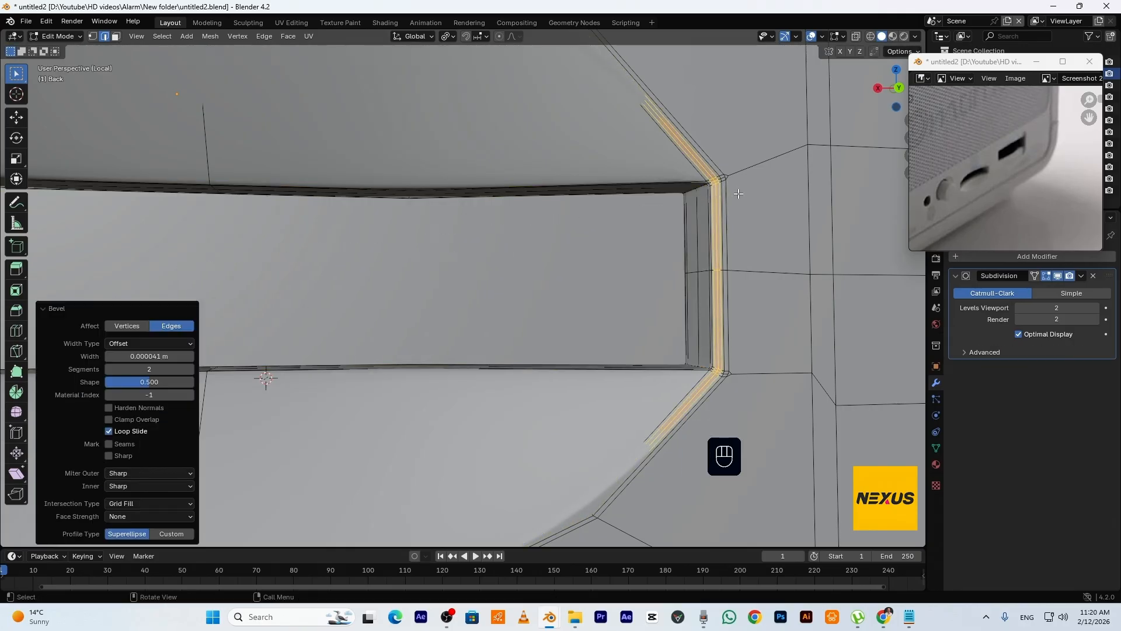
Turn off the Subdivision viewport display and merge the stray upper rim-corner vertex into the neighbouring frame vertex with At Last
{"action": "key", "text": "Tab"}
{"action": "scroll", "coordinate": [727, 198], "scroll_direction": "down", "scroll_amount": 4}
{"action": "scroll", "coordinate": [700, 239], "scroll_direction": "up", "scroll_amount": 5}
{"action": "key", "text": "Tab"}
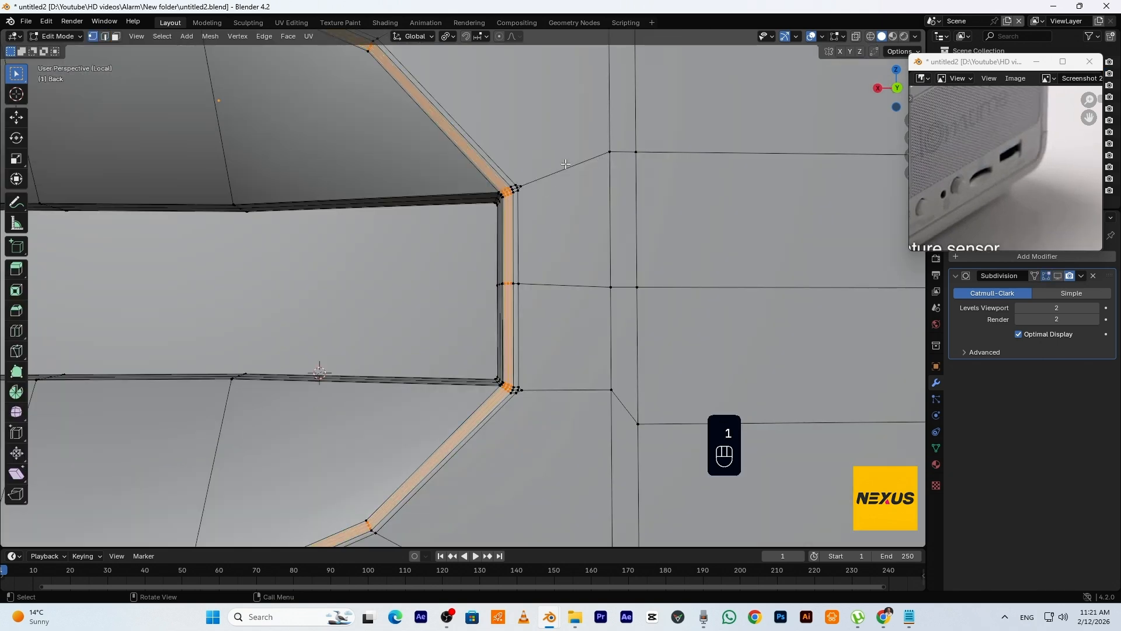
{"action": "left_click", "coordinate": [532, 189]}
{"action": "left_click", "coordinate": [588, 184], "text": "shift"}
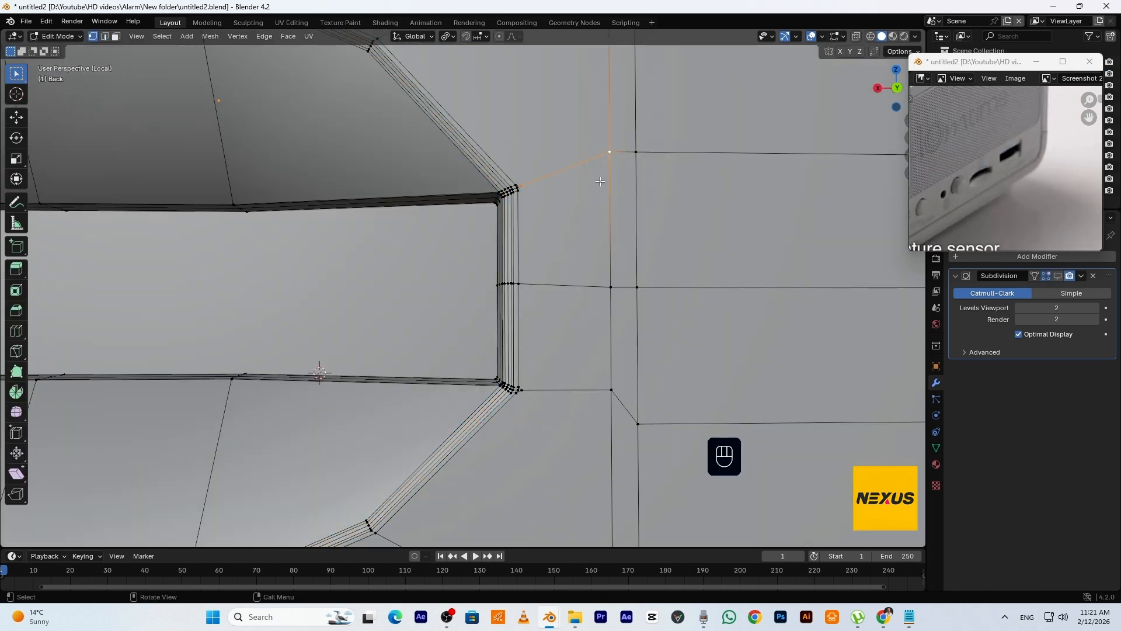
{"action": "key", "text": "m"}
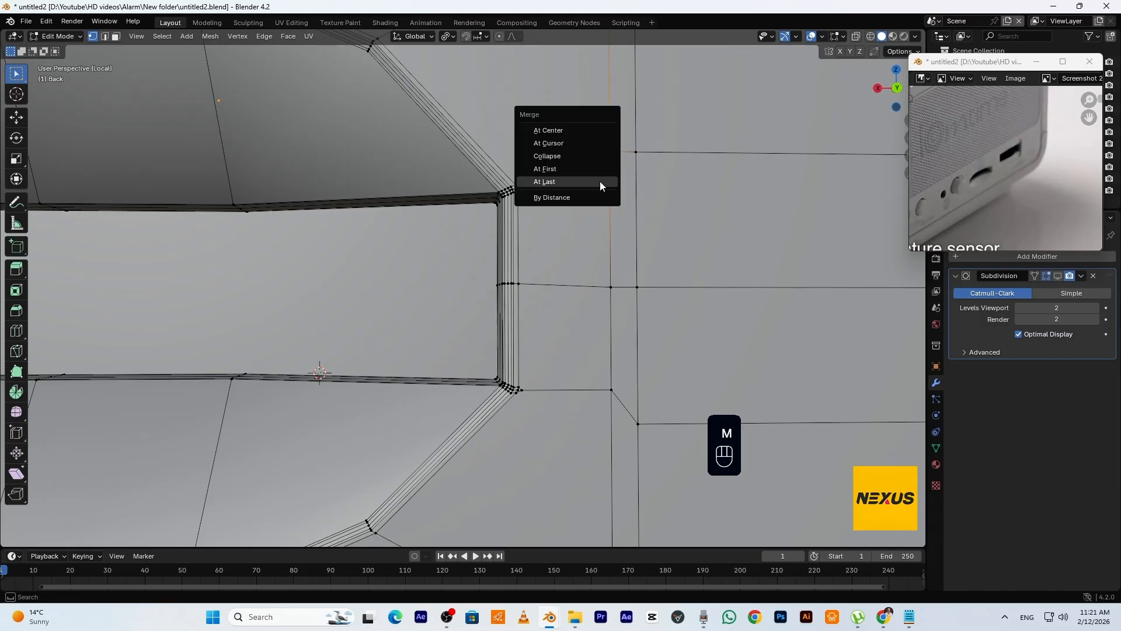
{"action": "left_click", "coordinate": [600, 182]}
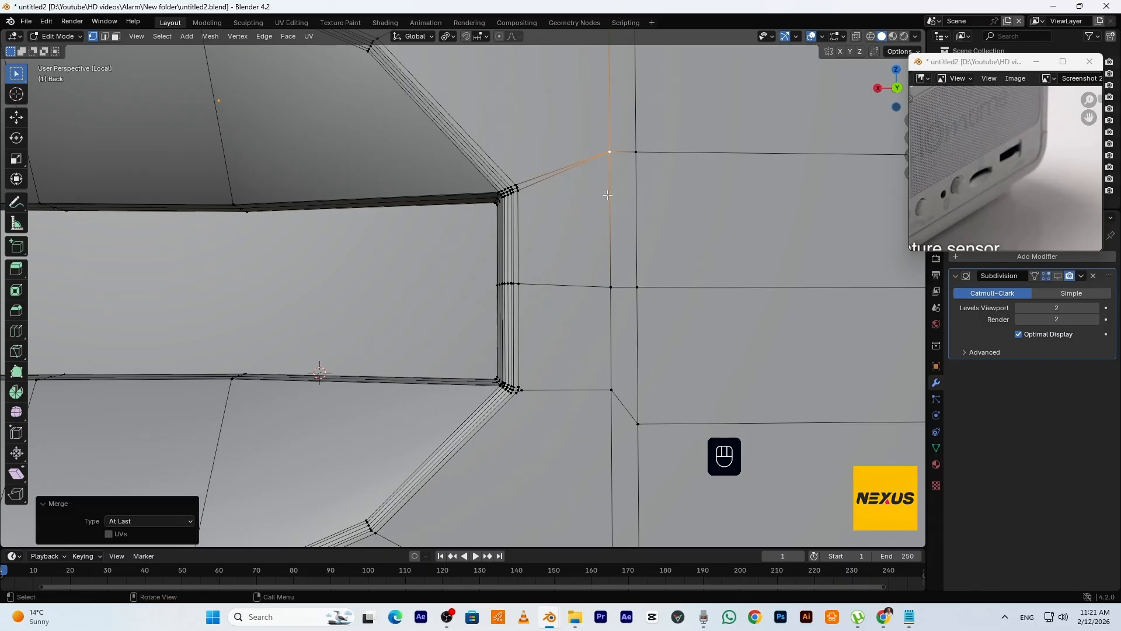
Merge the stray lower rim-corner vertex at the same end of the slot into its neighbouring frame vertex with At Last
{"action": "key", "text": "Tab"}
{"action": "key", "text": "Tab"}
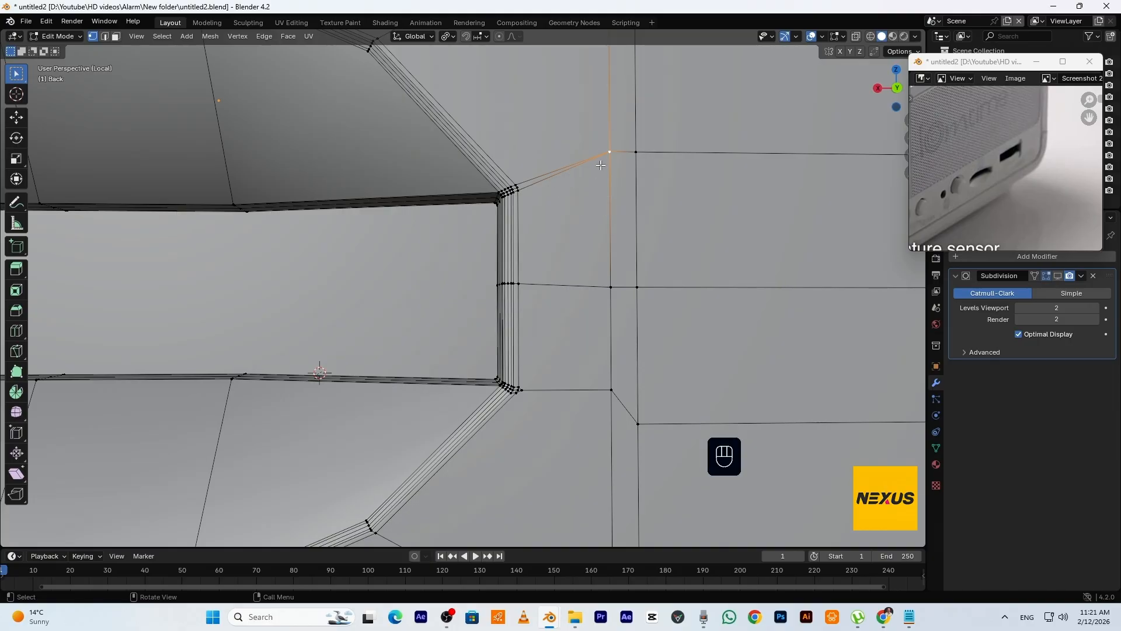
{"action": "left_click", "coordinate": [611, 389], "text": "shift"}
{"action": "key", "text": "m"}
{"action": "left_click", "coordinate": [581, 411]}
Merge the stray rim-corner vertices at the slot's opposite end into their neighbouring frame vertices with At Last
{"action": "scroll", "coordinate": [580, 411], "scroll_direction": "down", "scroll_amount": 4}
{"action": "scroll", "coordinate": [339, 300], "scroll_direction": "up", "scroll_amount": 6}
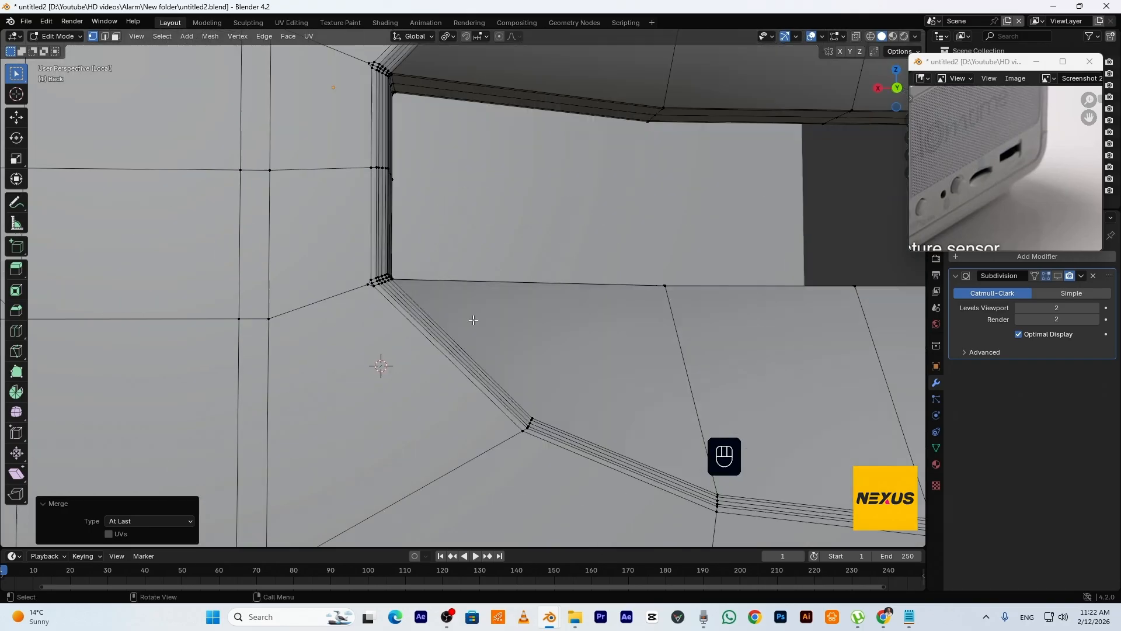
{"action": "key", "text": "ctrl+z"}
{"action": "key", "text": "ctrl+z"}
{"action": "key", "text": "ctrl+z"}
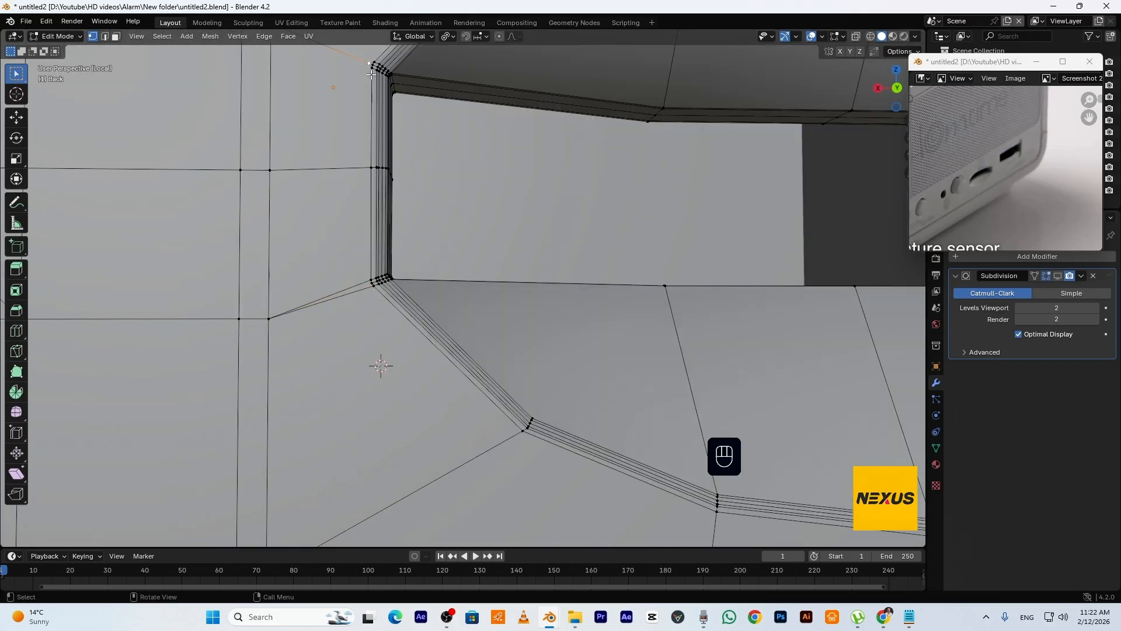
{"action": "left_click", "coordinate": [348, 220], "text": "shift"}
{"action": "key", "text": "m"}
{"action": "left_click", "coordinate": [351, 221]}
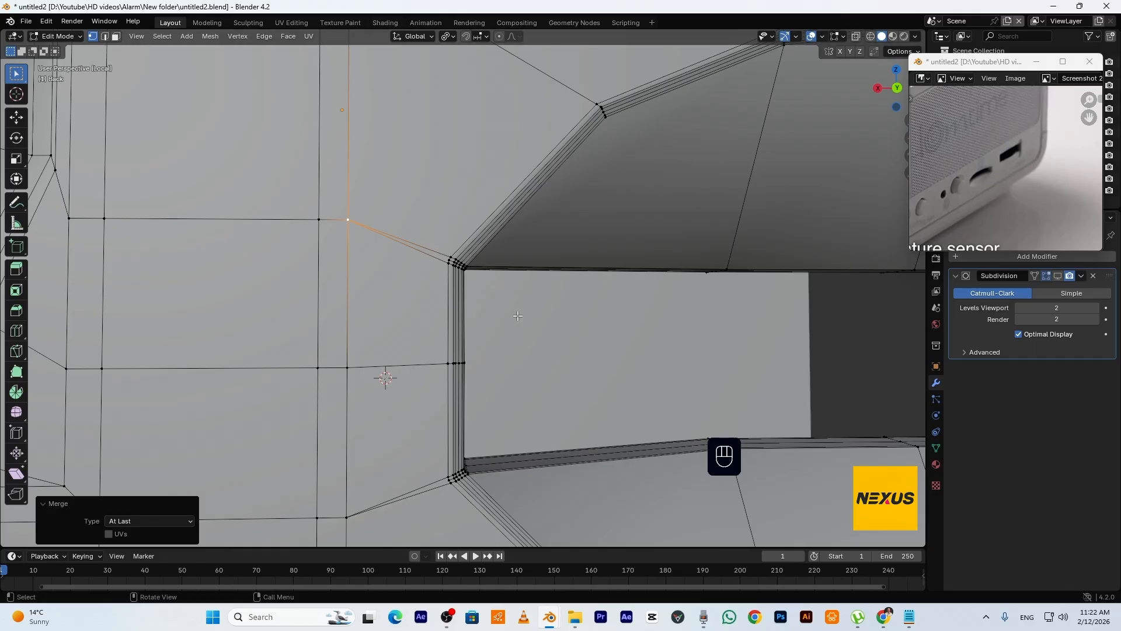
Turn on the Subdivision modifier's viewport display in Object Mode and show the back orthographic view in Material Preview
{"action": "key", "text": "Tab"}
{"action": "scroll", "coordinate": [552, 303], "scroll_direction": "down", "scroll_amount": 3}
{"action": "scroll", "coordinate": [554, 313], "scroll_direction": "up", "scroll_amount": 3}
{"action": "scroll", "coordinate": [701, 309], "scroll_direction": "down", "scroll_amount": 2}
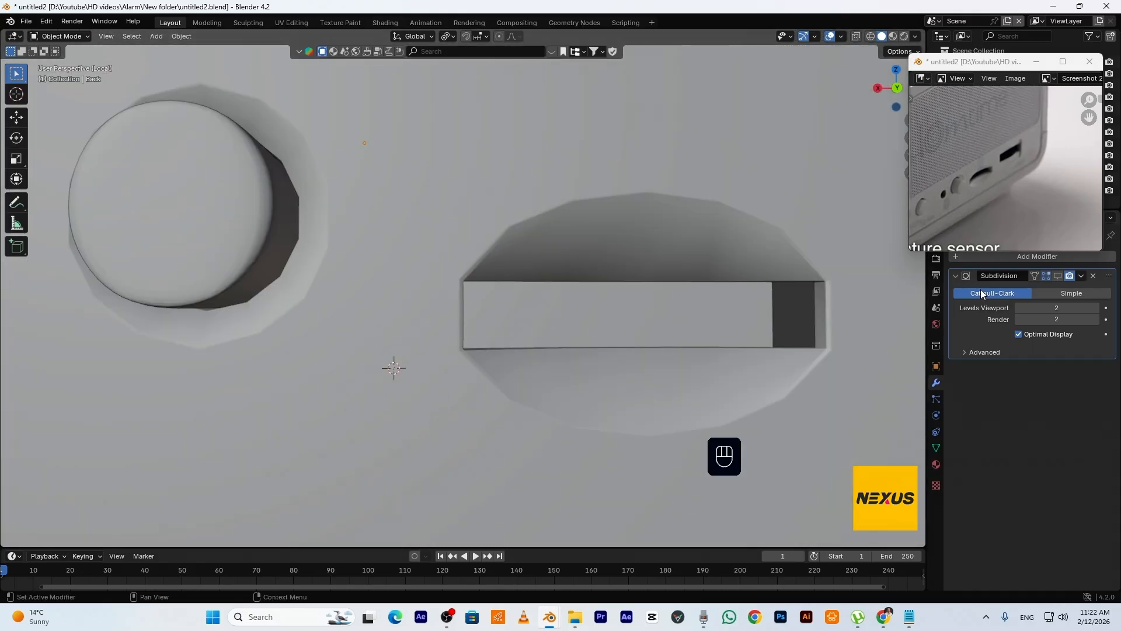
{"action": "scroll", "coordinate": [783, 309], "scroll_direction": "up", "scroll_amount": 3}
{"action": "key", "text": "ctrl+KP_1"}
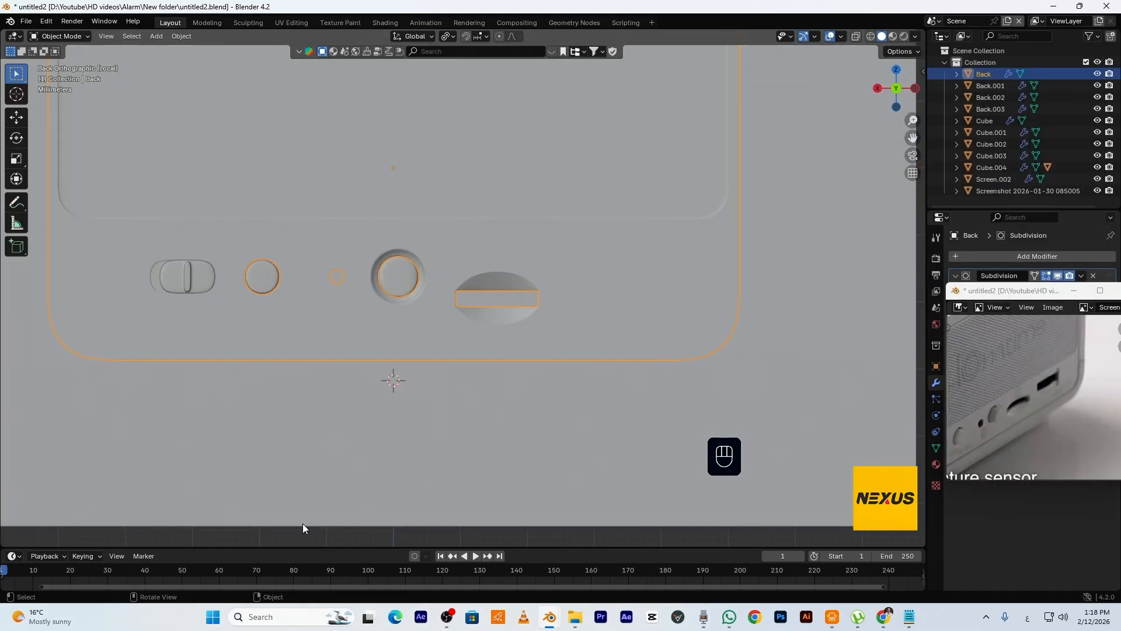
{"action": "left_click", "coordinate": [893, 36]}
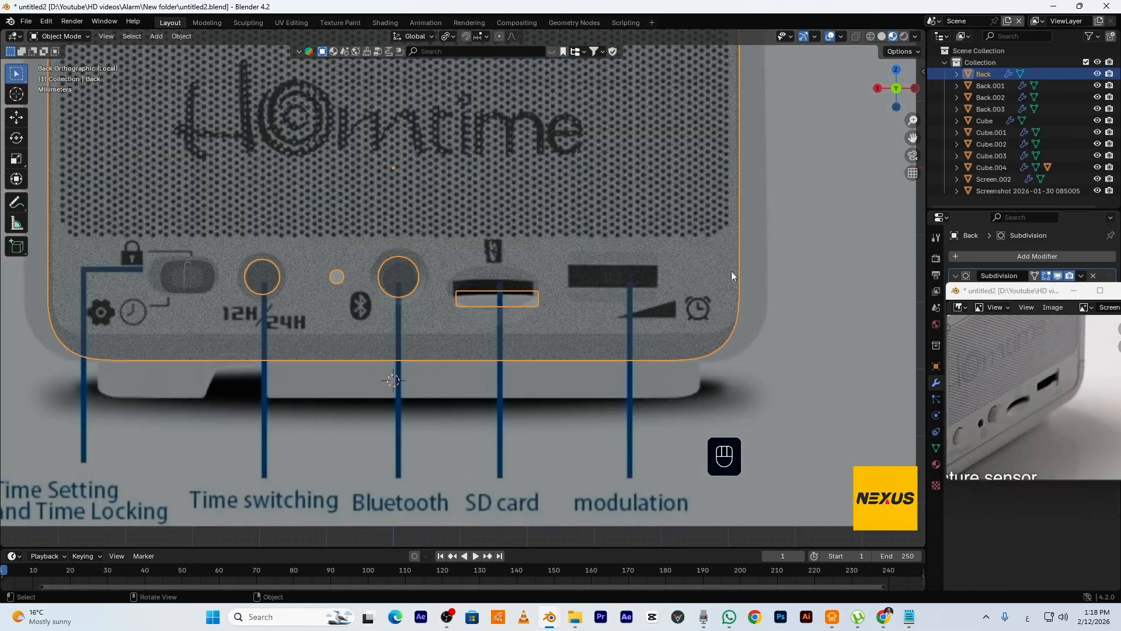
Slide the two vertical edge loops crossing the modulation slot in Back's mesh outward to align with the slot's ends in the reference
{"action": "key", "text": "Tab"}
{"action": "scroll", "coordinate": [665, 276], "scroll_direction": "up", "scroll_amount": 2}
{"action": "middle_click_drag", "start_coordinate": [668, 281], "coordinate": [521, 315], "text": "shift"}
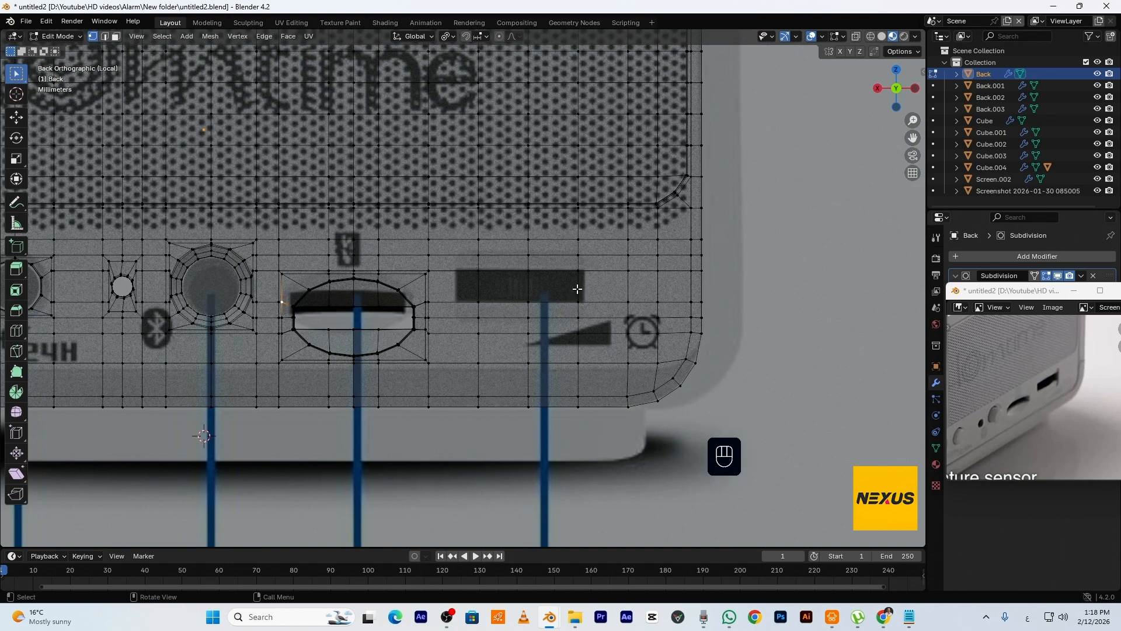
{"action": "key", "text": "2"}
{"action": "key", "text": "ctrl+r"}
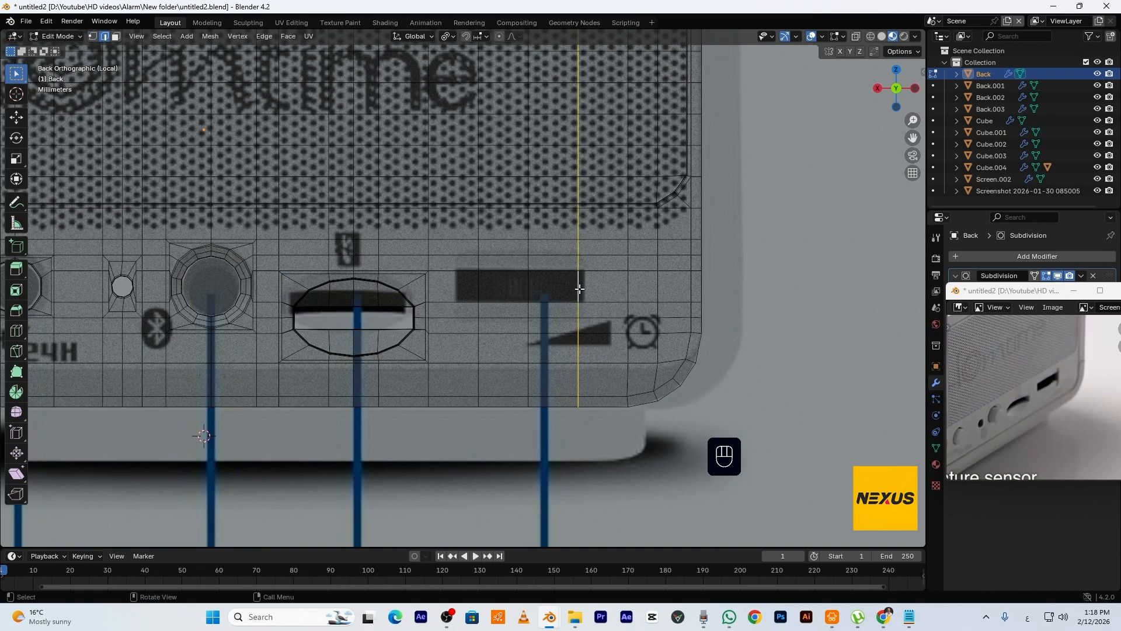
{"action": "left_click", "coordinate": [580, 289]}
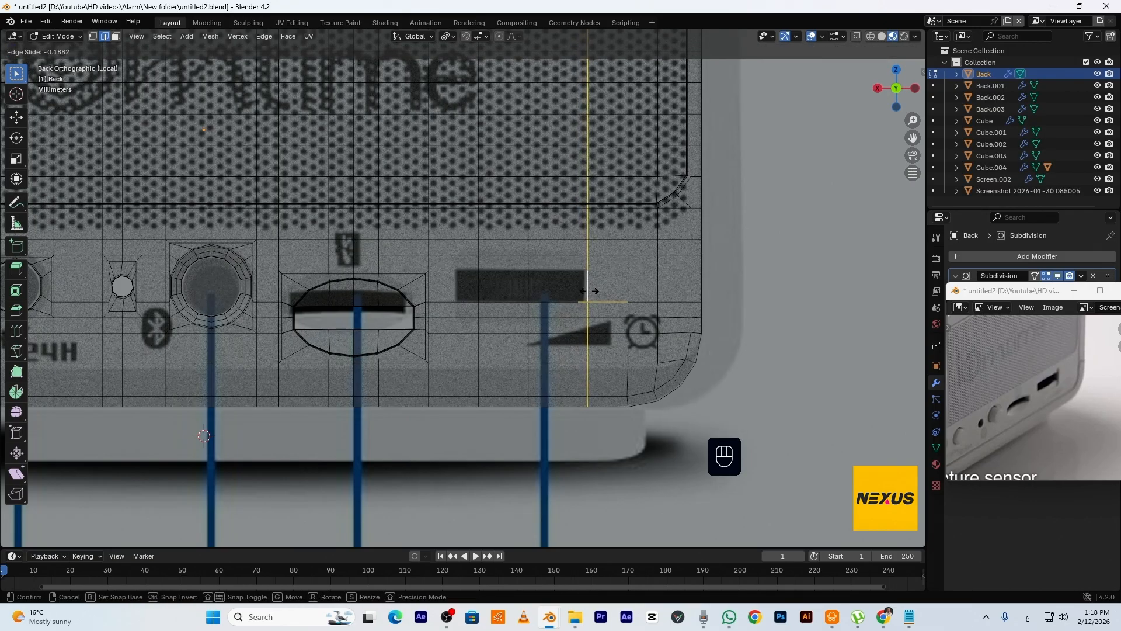
{"action": "left_click", "coordinate": [590, 292]}
{"action": "key", "text": "ctrl+r"}
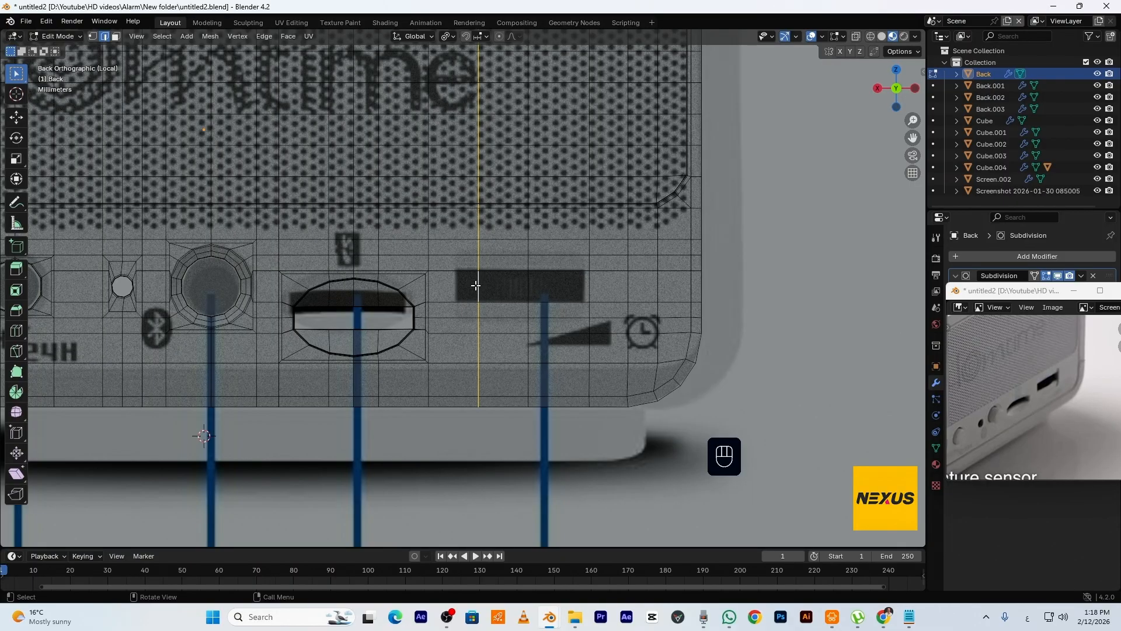
{"action": "left_click", "coordinate": [476, 285]}
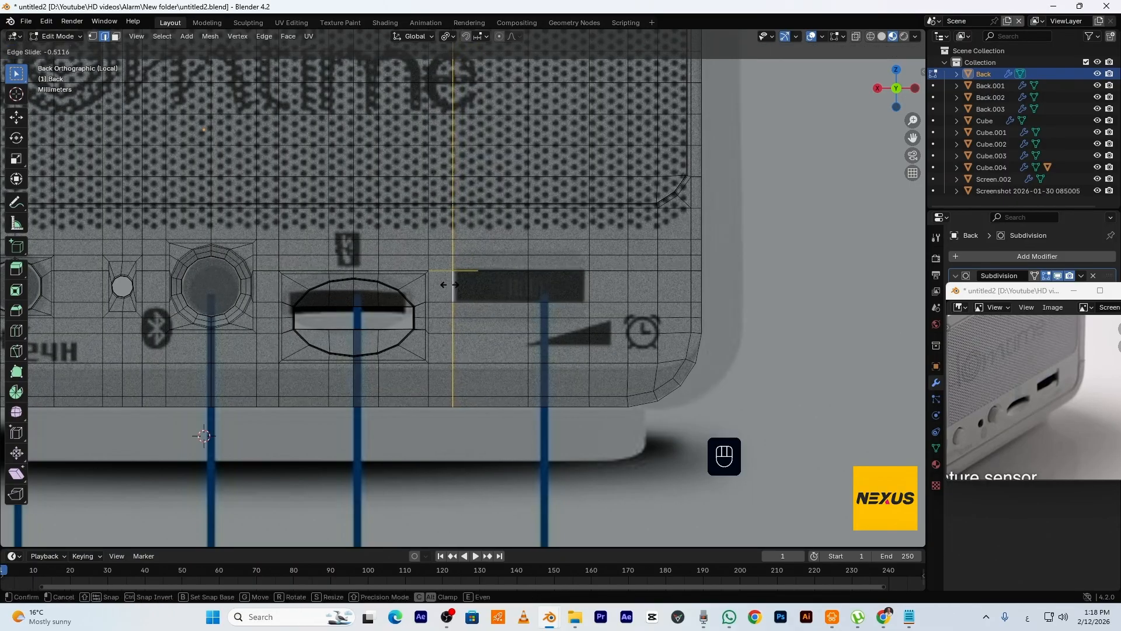
Dissolve the vertical edge loop running through the middle of the modulation slot
{"action": "left_click", "coordinate": [526, 374]}
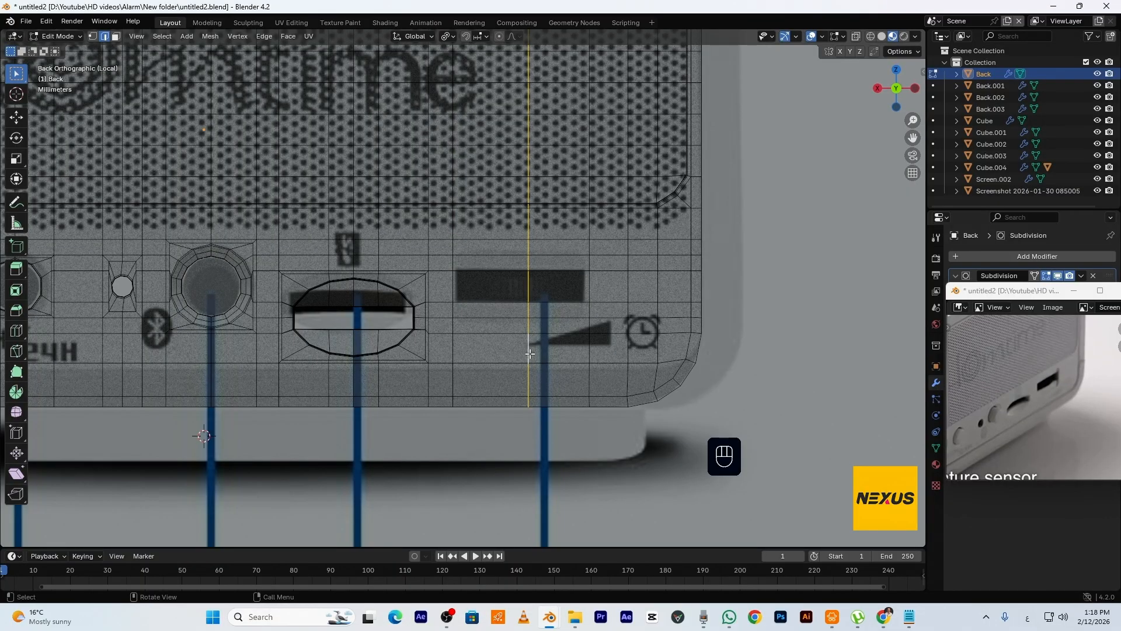
{"action": "key", "text": "Delete"}
{"action": "left_click", "coordinate": [529, 354]}
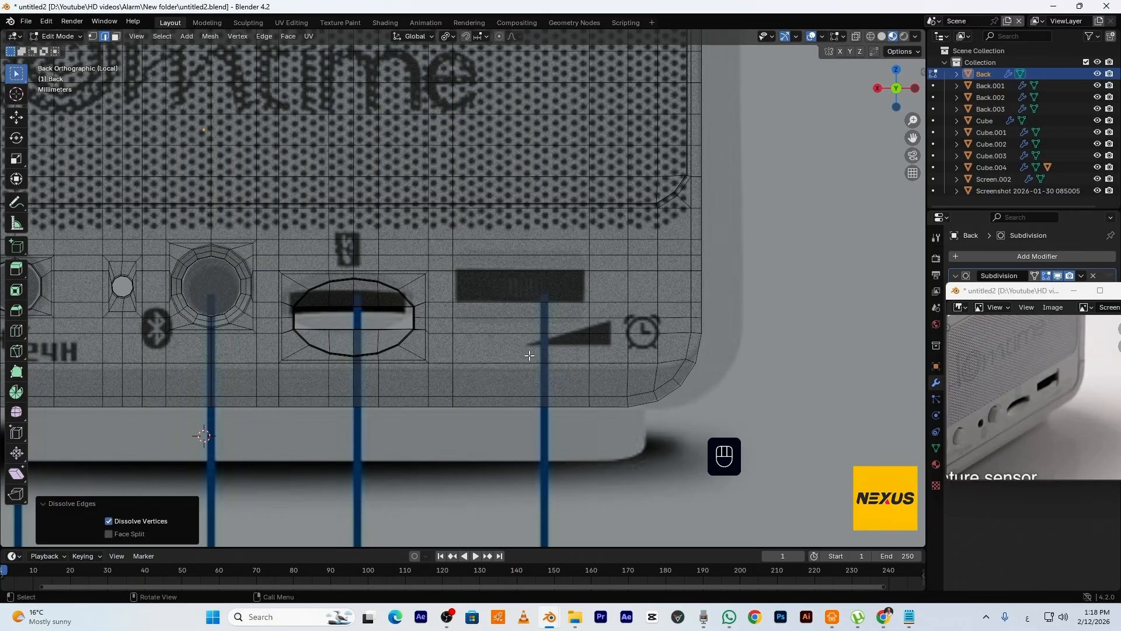
Add one centred vertical loop cut through the dark rectangular port area on the lower back panel
{"action": "key", "text": "ctrl+r"}
{"action": "left_click", "coordinate": [521, 392]}
{"action": "right_click", "coordinate": [520, 395]}
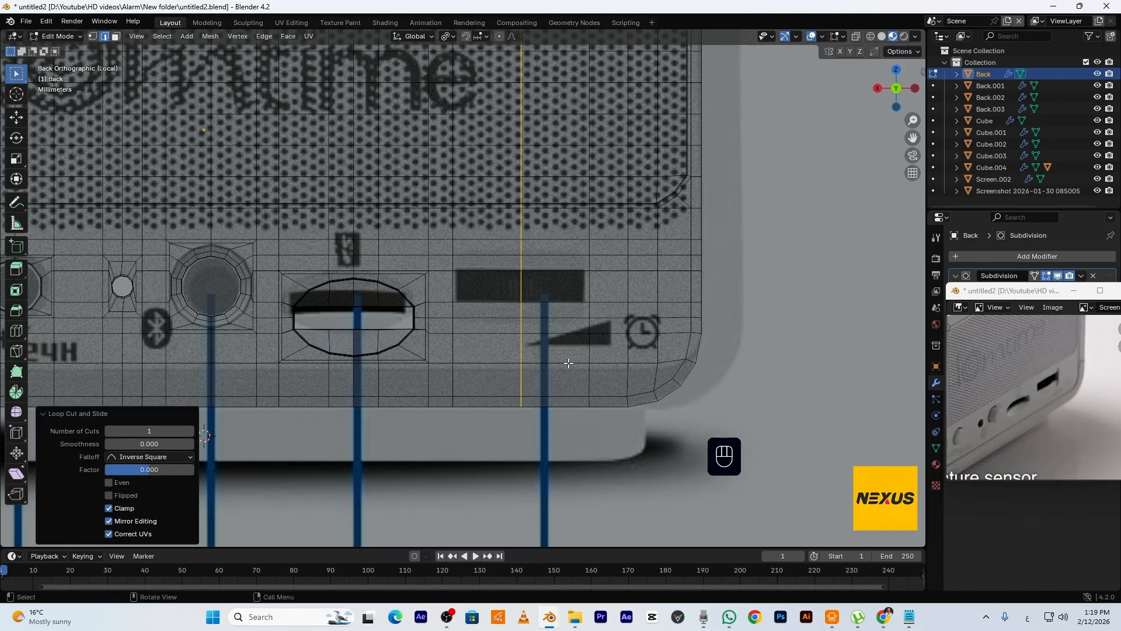
Select the two-column block of faces around the rectangular port and inset it twice, about 0.00032 m each time
{"action": "key", "text": "3"}
{"action": "left_click", "coordinate": [553, 247]}
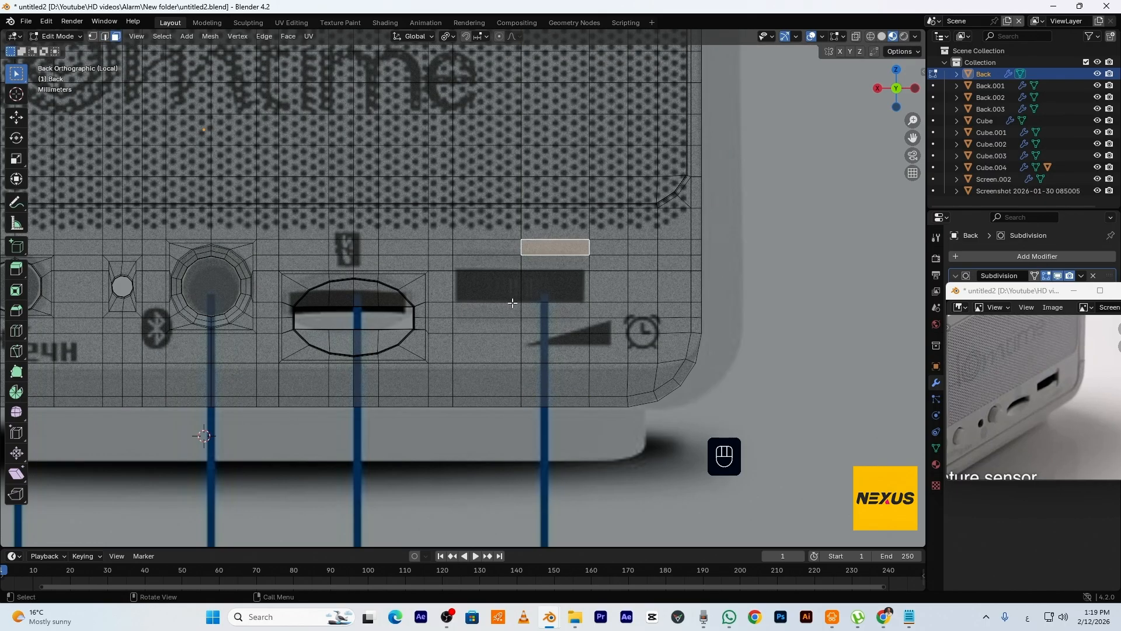
{"action": "left_click", "coordinate": [477, 326], "text": "ctrl+shift"}
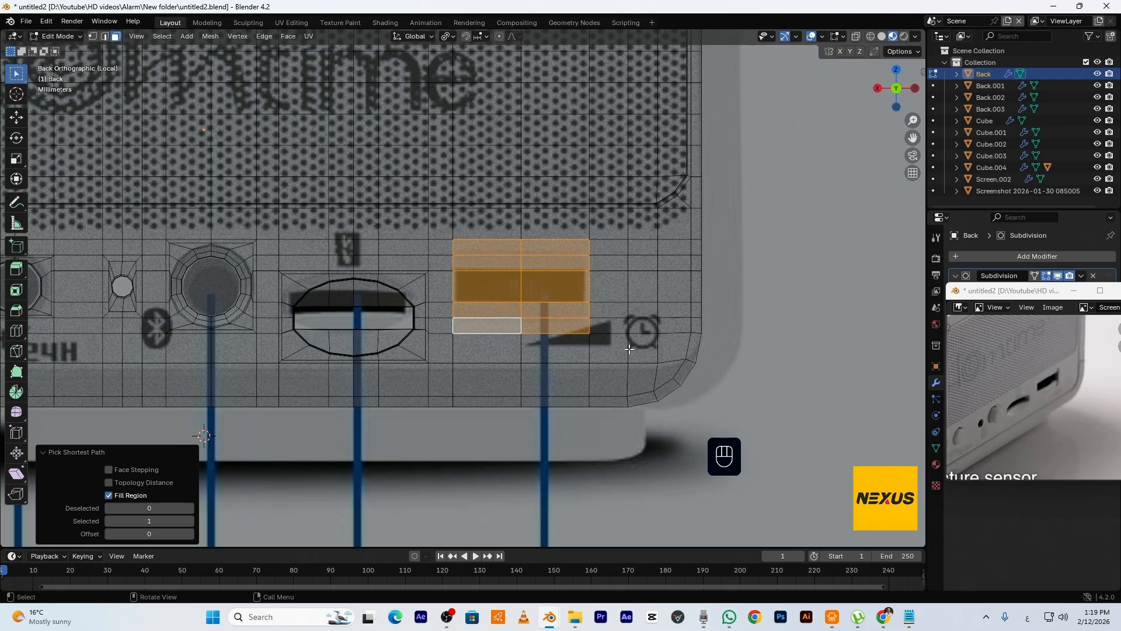
{"action": "key", "text": "i"}
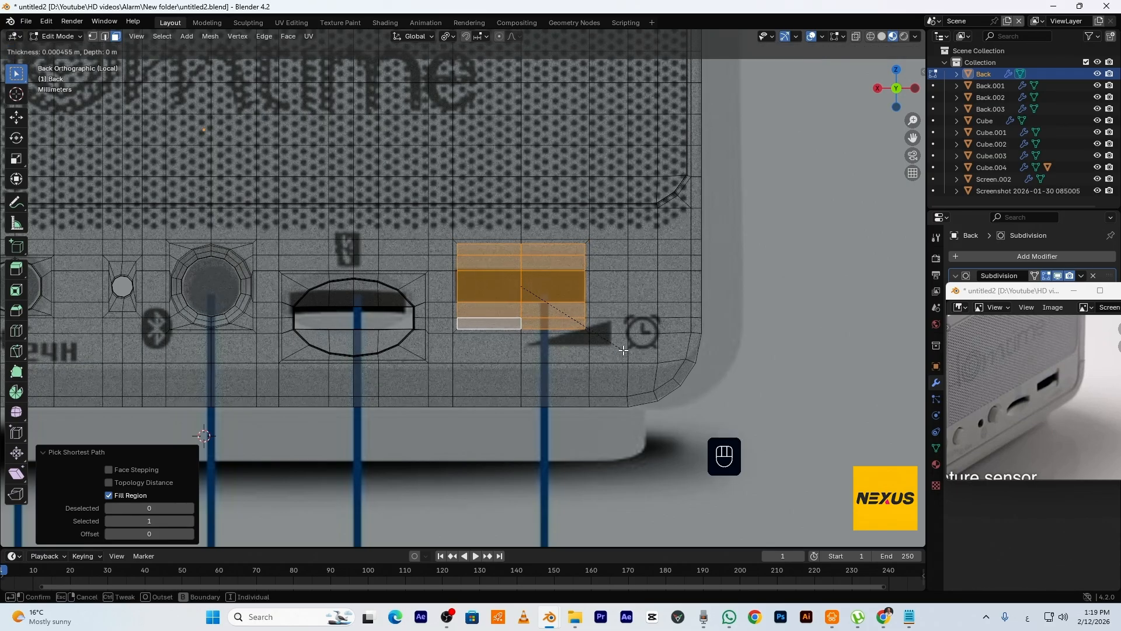
{"action": "left_click", "coordinate": [625, 350]}
{"action": "key", "text": "i"}
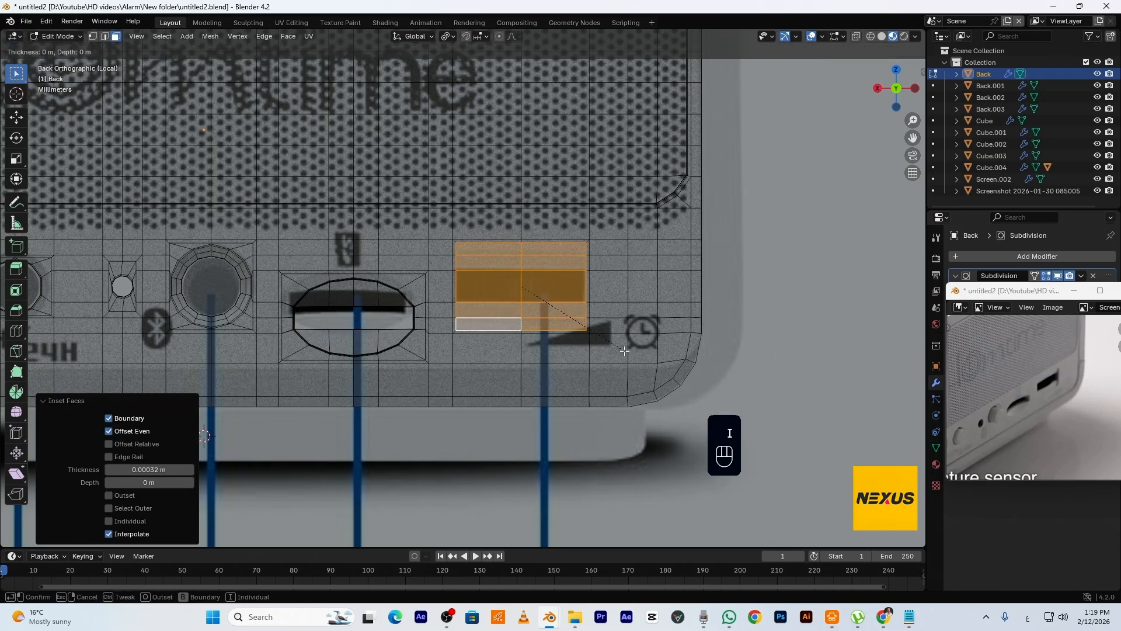
{"action": "left_click", "coordinate": [622, 349]}
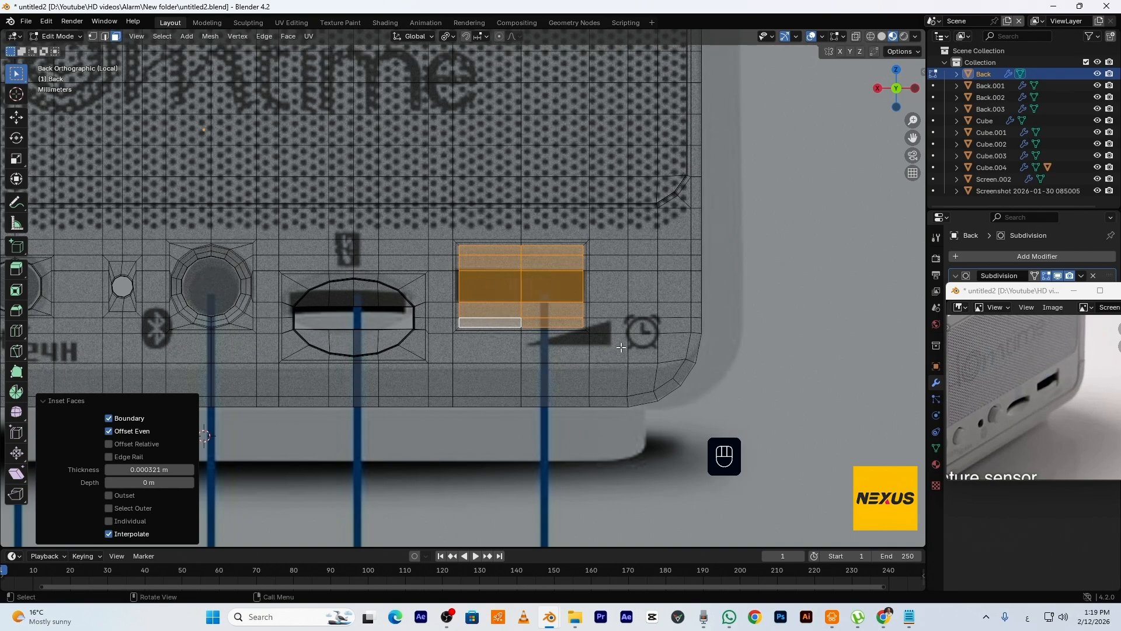
Switch to solid shading and extrude the inset port faces inward by about 0.00008 m
{"action": "middle_click_drag", "start_coordinate": [535, 282], "coordinate": [756, 166]}
{"action": "left_click", "coordinate": [883, 36]}
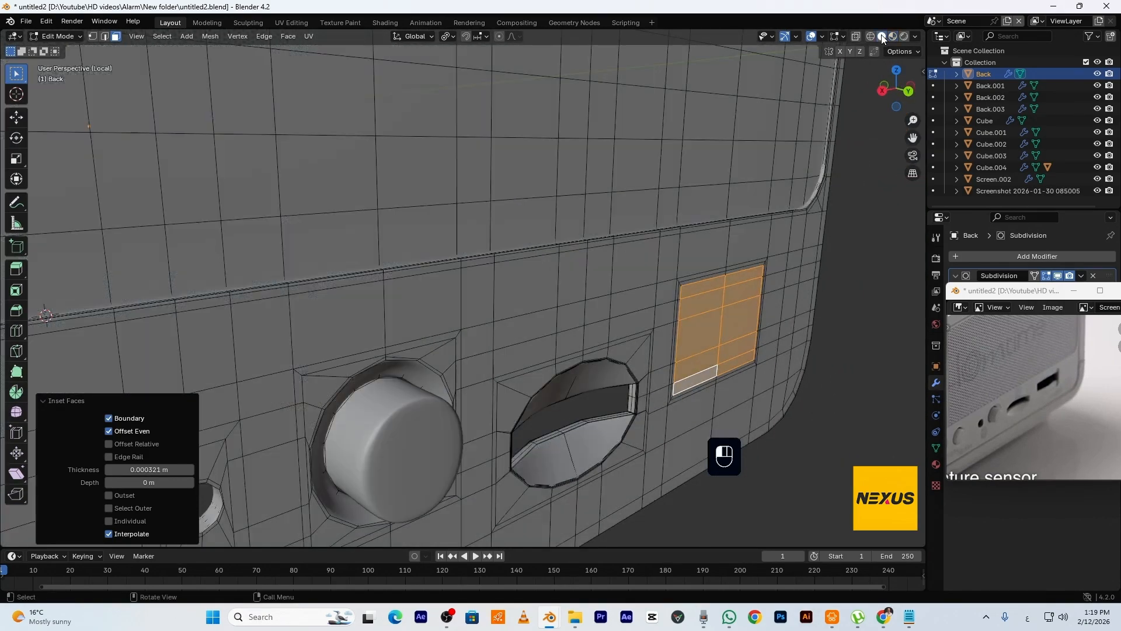
{"action": "middle_click_drag", "start_coordinate": [744, 388], "coordinate": [653, 376], "text": "shift"}
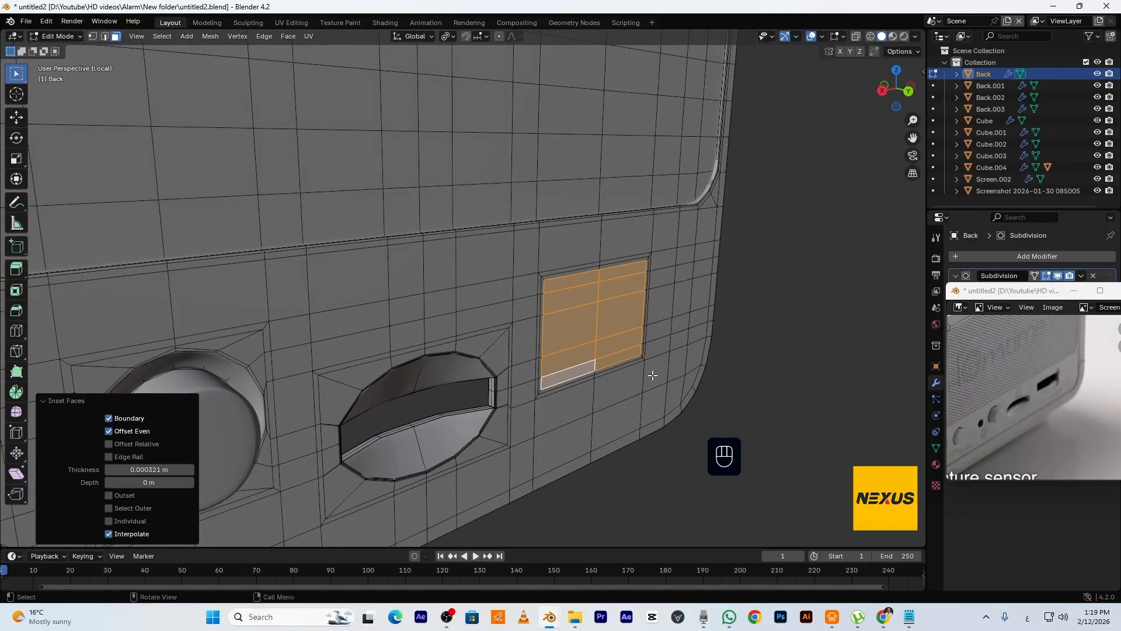
{"action": "key", "text": "e"}
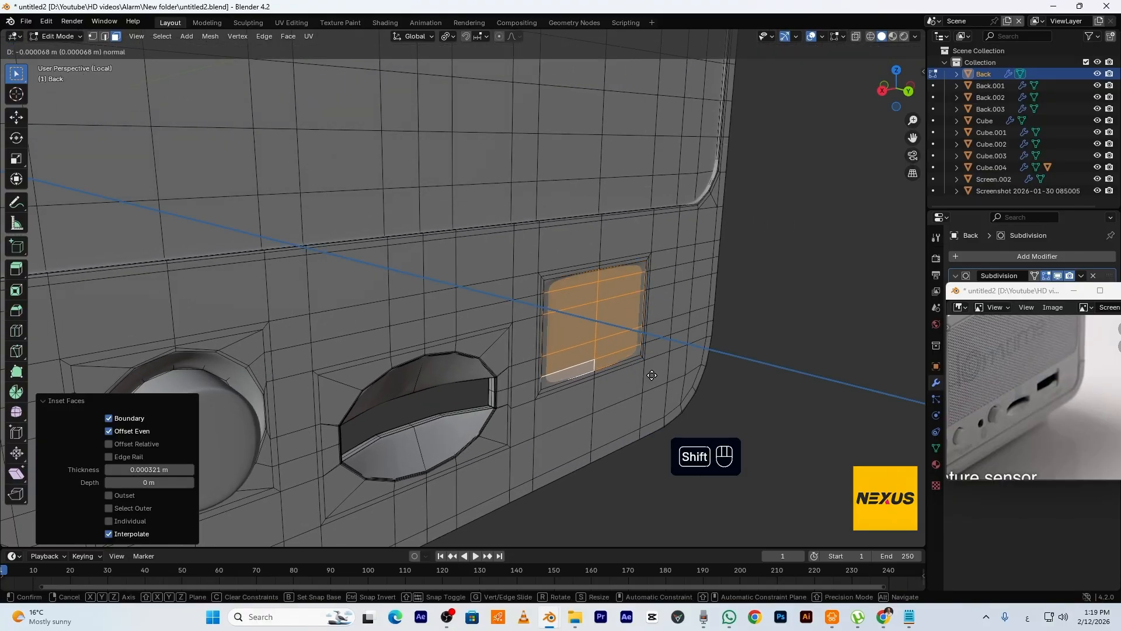
{"action": "left_click", "coordinate": [652, 374]}
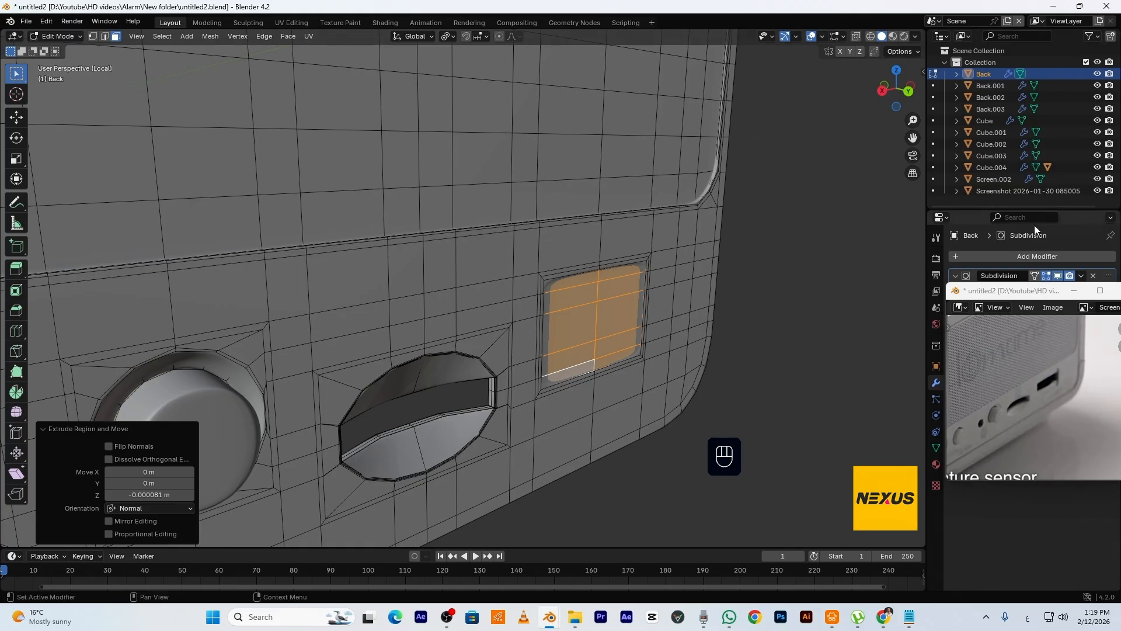
Turn off the Subdivision modifier's viewport display and move the recessed port faces slightly deeper along the Y axis
{"action": "left_click", "coordinate": [1049, 275]}
{"action": "scroll", "coordinate": [724, 339], "scroll_direction": "up", "scroll_amount": 4}
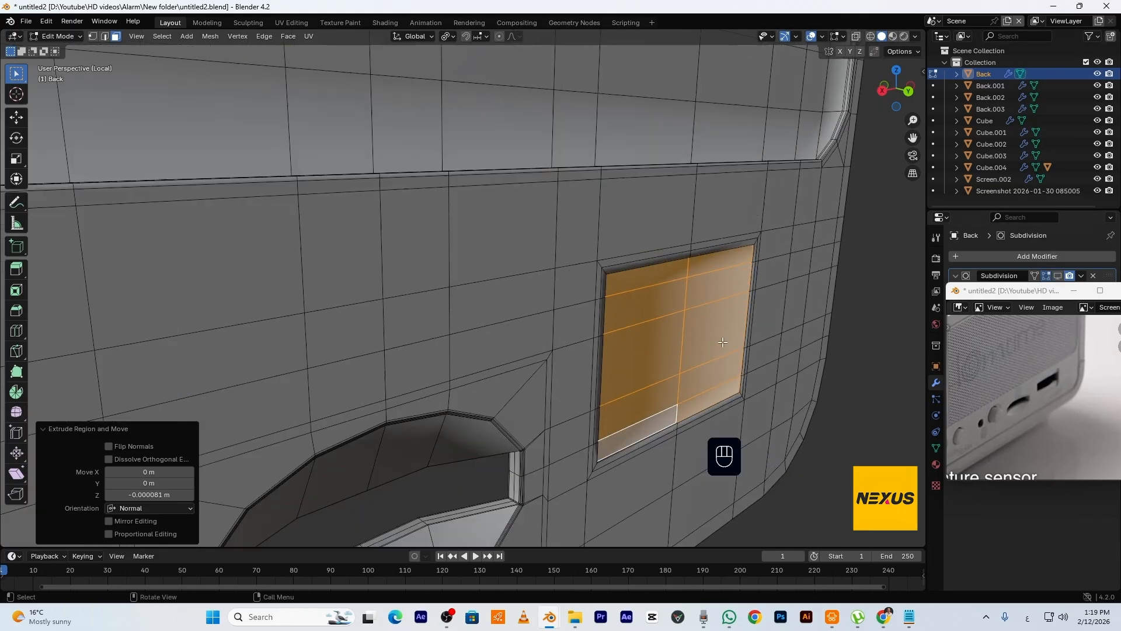
{"action": "middle_click_drag", "start_coordinate": [732, 345], "coordinate": [727, 344]}
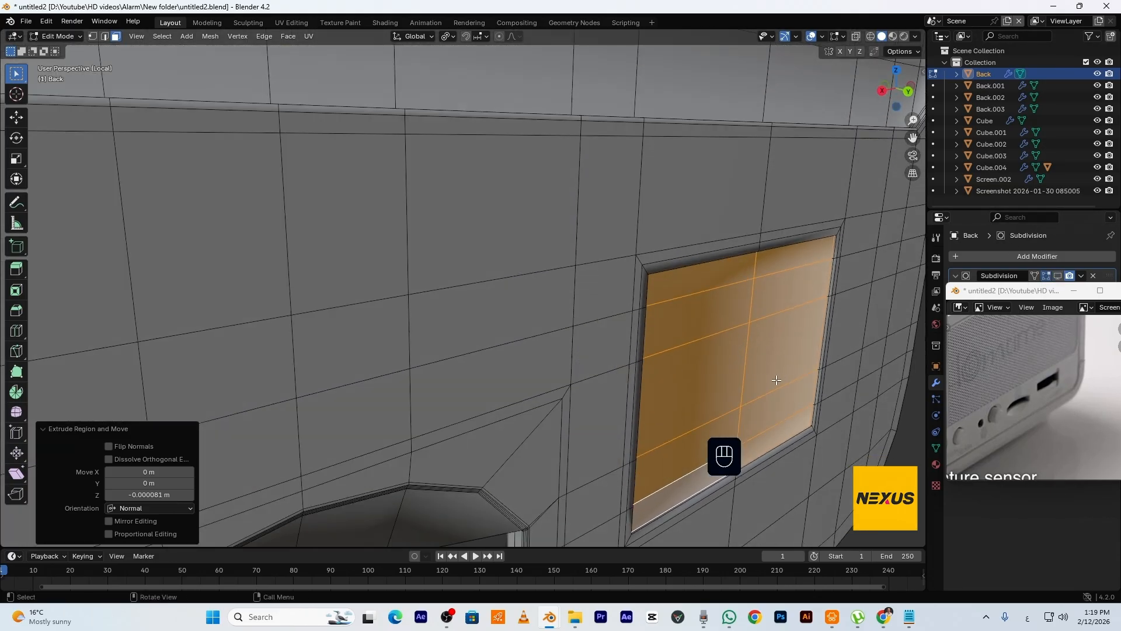
{"action": "key", "text": "g"}
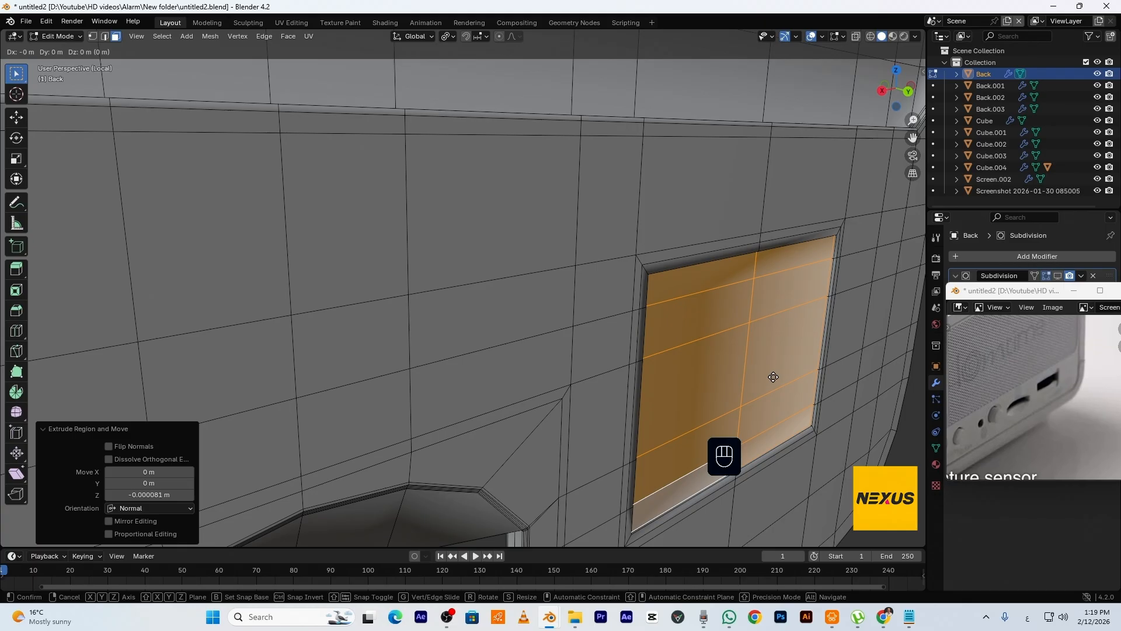
{"action": "middle_click", "coordinate": [773, 377]}
{"action": "key", "text": "shift"}
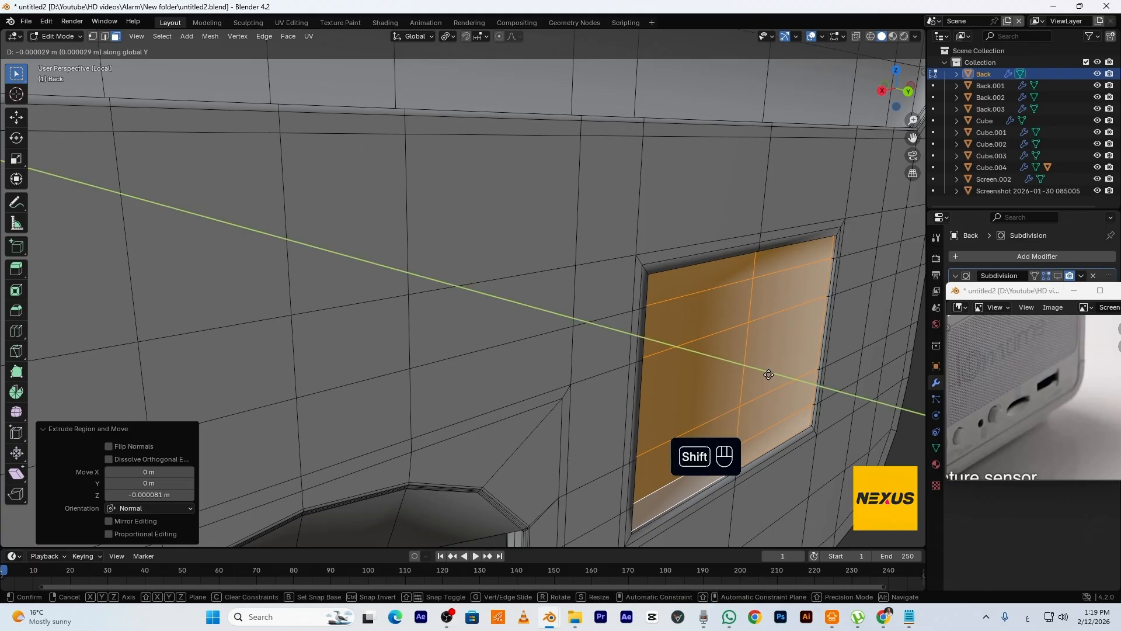
{"action": "left_click", "coordinate": [763, 373]}
Extrude the two middle faces of the recess inward and delete them to open a rectangular slot
{"action": "left_click", "coordinate": [762, 373]}
{"action": "left_click", "coordinate": [739, 409], "text": "shift"}
{"action": "key", "text": "e"}
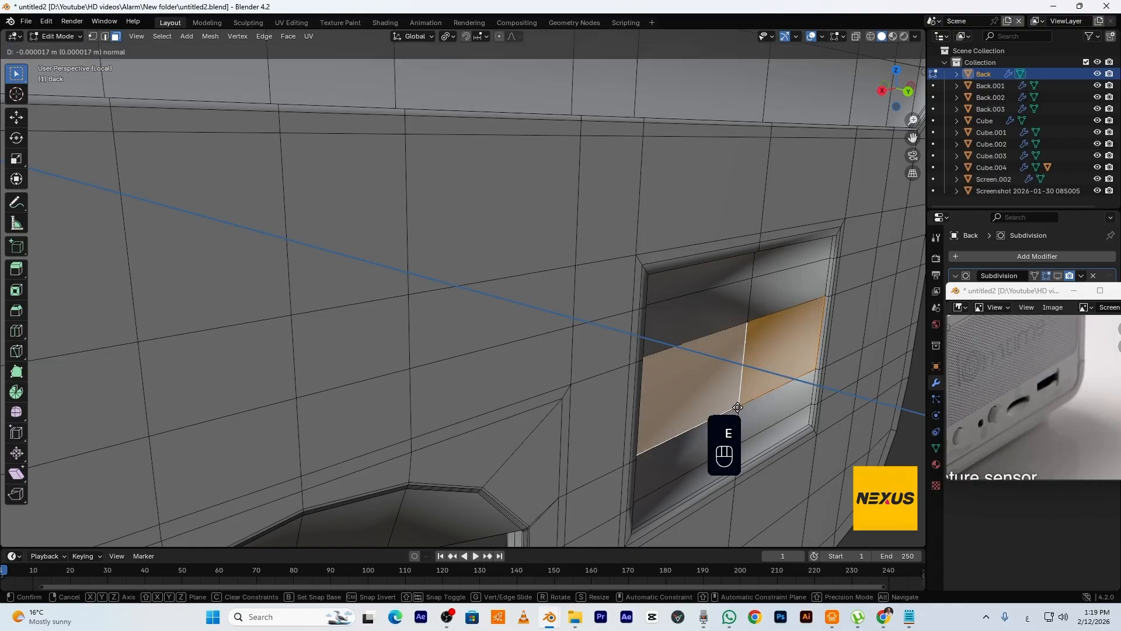
{"action": "left_click", "coordinate": [735, 403]}
{"action": "middle_click_drag", "start_coordinate": [736, 403], "coordinate": [737, 369]}
{"action": "key", "text": "x"}
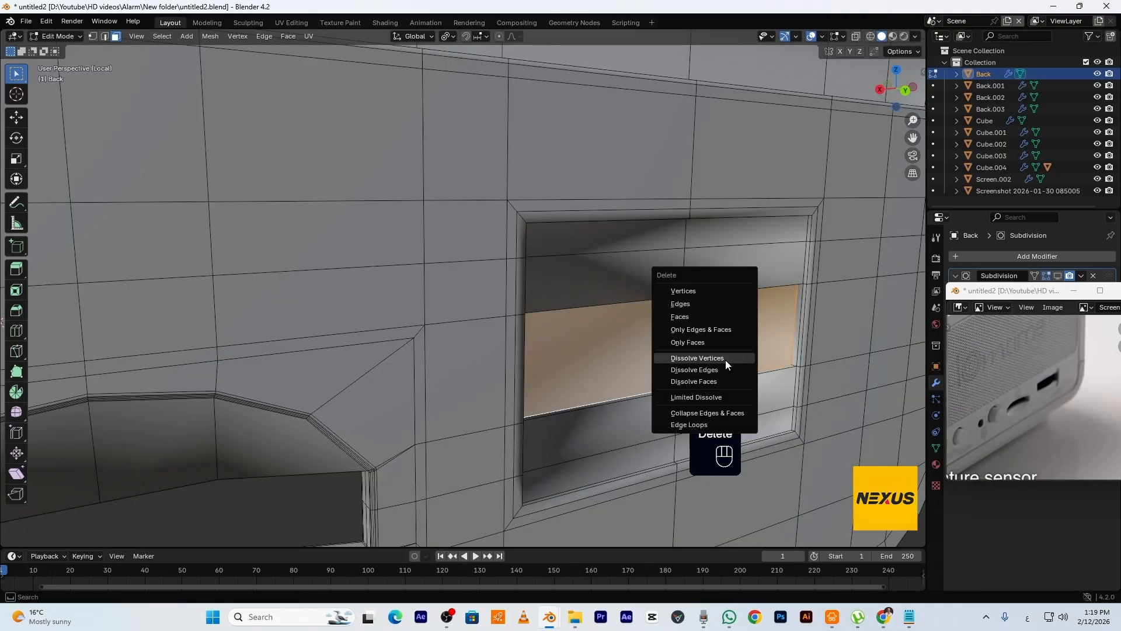
{"action": "left_click", "coordinate": [700, 321]}
Turn the Subdivision viewport display back on and bevel the vertical centre edge loop through the slot to about 0.00535 m wide
{"action": "middle_click_drag", "start_coordinate": [700, 326], "coordinate": [839, 298]}
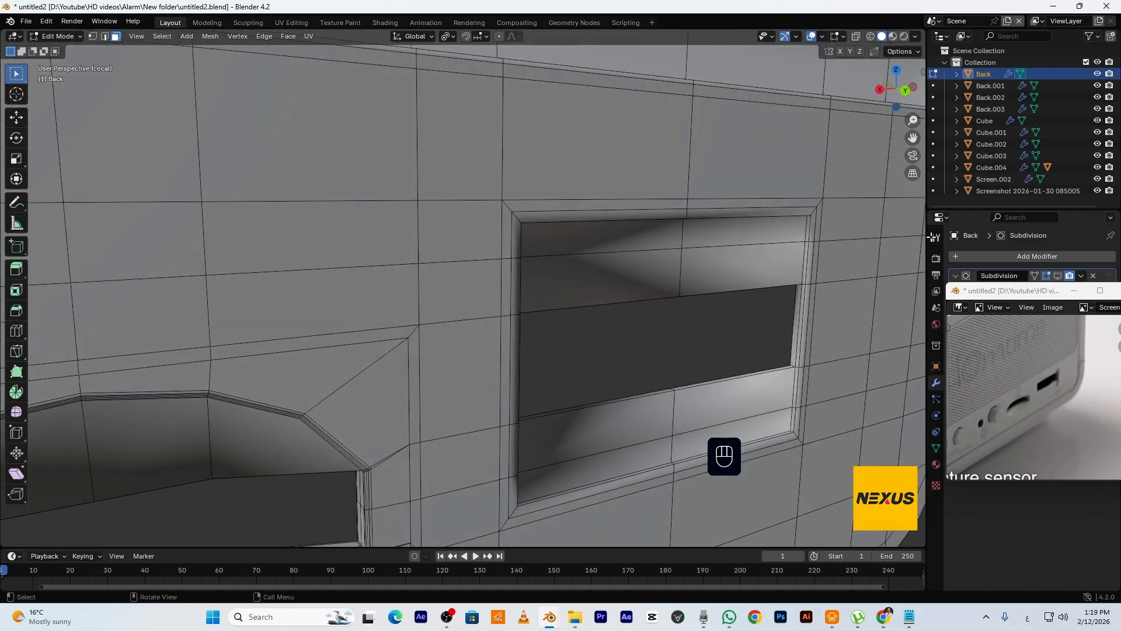
{"action": "left_click", "coordinate": [1058, 276]}
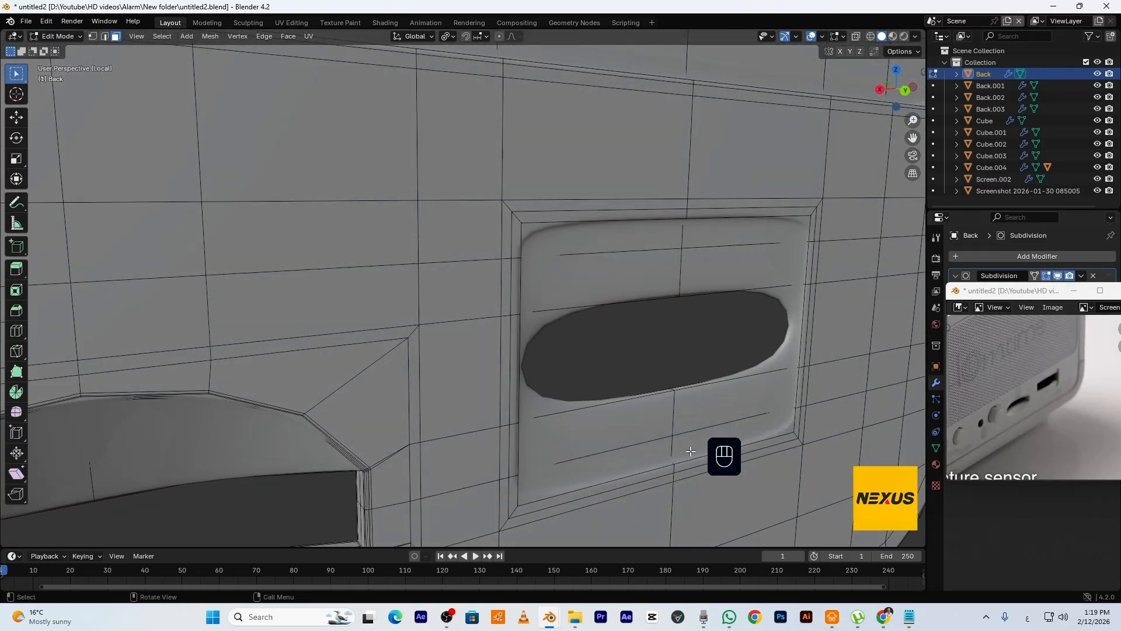
{"action": "left_click", "coordinate": [678, 417], "text": "alt"}
{"action": "key", "text": "2"}
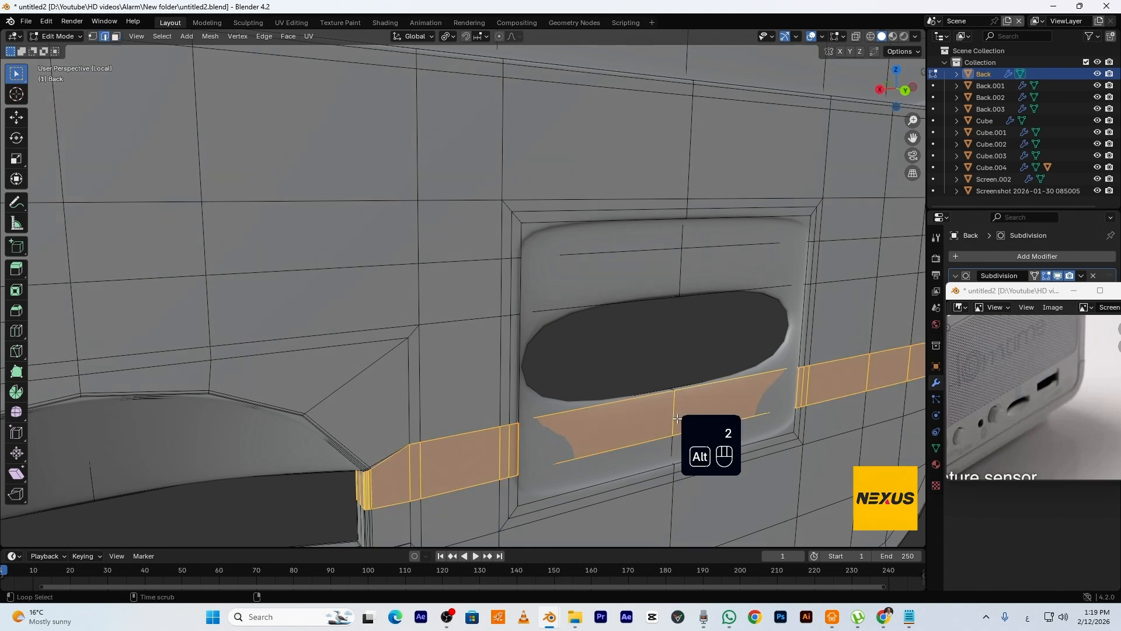
{"action": "left_click", "coordinate": [678, 419], "text": "alt"}
{"action": "left_click", "coordinate": [677, 271], "text": "alt+shift"}
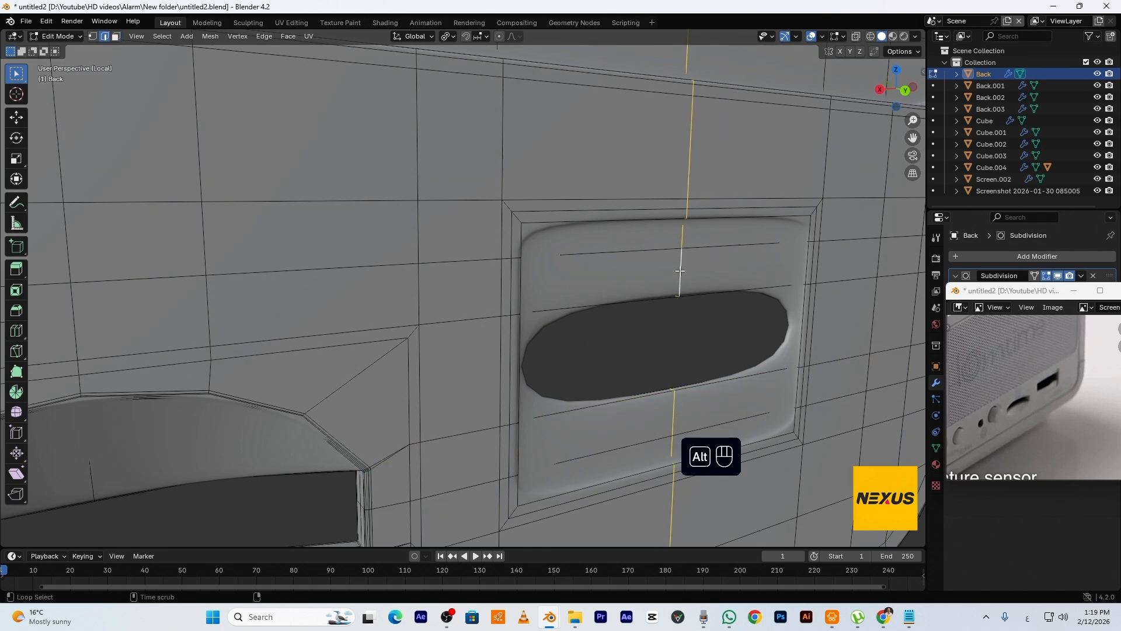
{"action": "key", "text": "ctrl+b"}
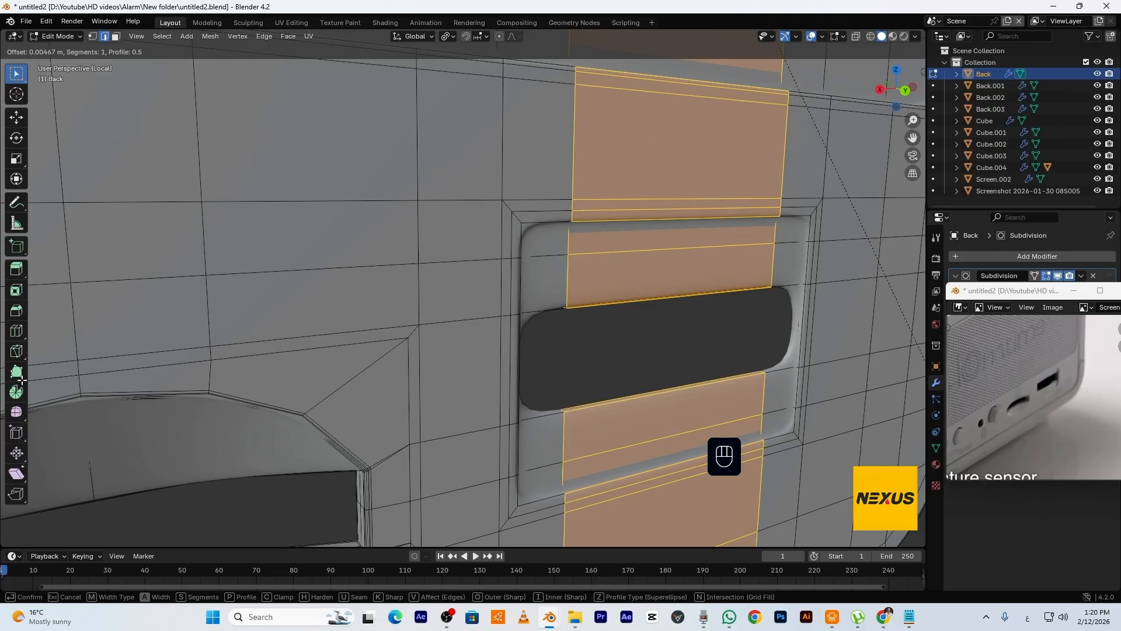
{"action": "left_click", "coordinate": [58, 380]}
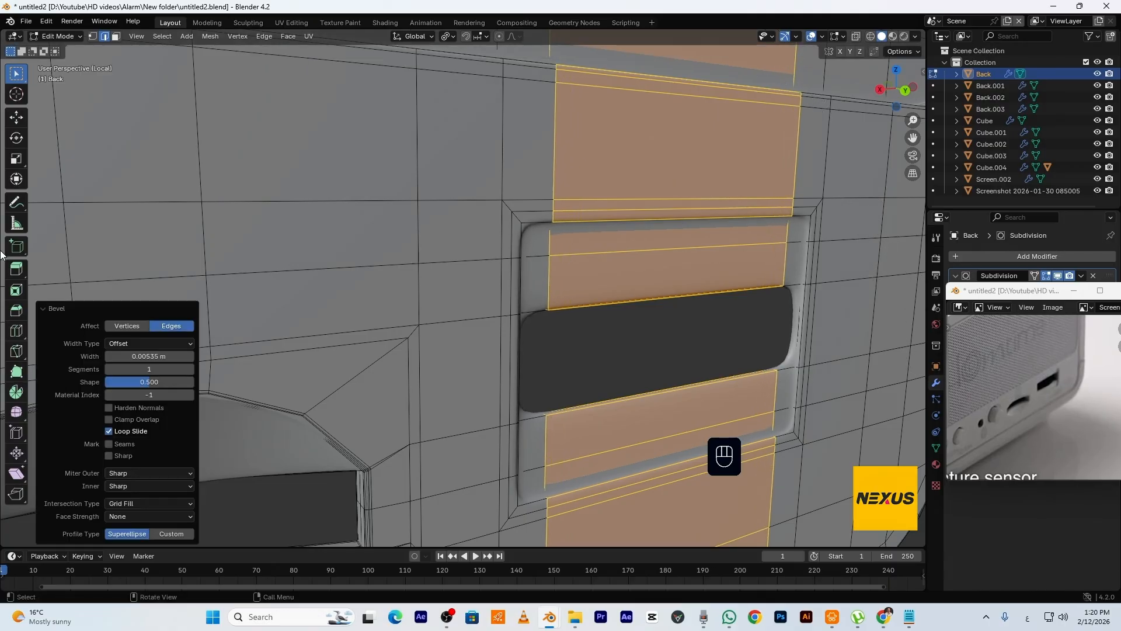
Clear the selection and examine the smoothed slot and recess corners in Object Mode
{"action": "key", "text": "Tab"}
{"action": "key", "text": "Tab"}
{"action": "key", "text": "alt+a"}
{"action": "key", "text": "Tab"}
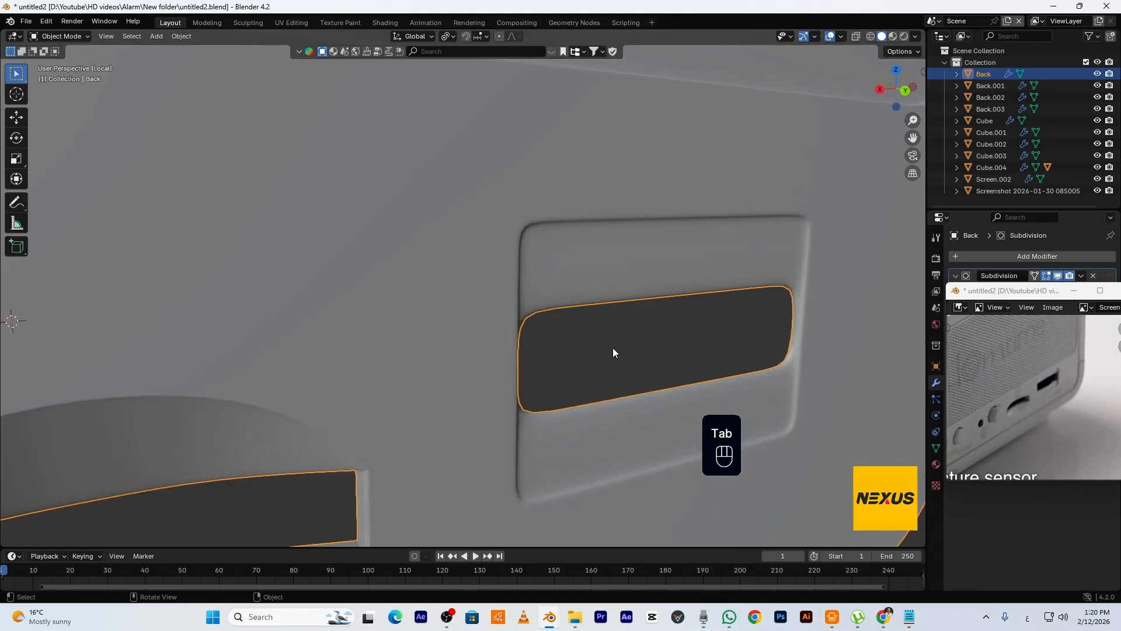
{"action": "scroll", "coordinate": [619, 362], "scroll_direction": "down", "scroll_amount": 3}
{"action": "middle_click_drag", "start_coordinate": [787, 401], "coordinate": [765, 366]}
{"action": "scroll", "coordinate": [690, 290], "scroll_direction": "up", "scroll_amount": 4}
{"action": "middle_click_drag", "start_coordinate": [687, 286], "coordinate": [534, 307], "text": "shift"}
In Edit Mode with Subdivision display off, add a loop cut around the recess's side wall and bevel it to about 0.000037 m
{"action": "key", "text": "Tab"}
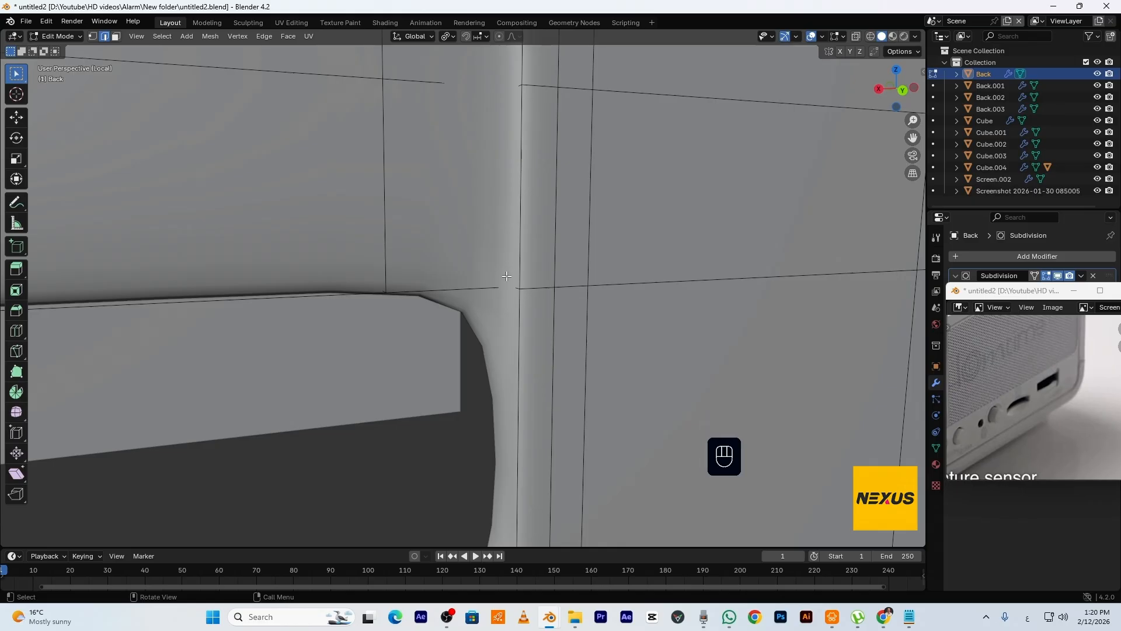
{"action": "left_click", "coordinate": [1070, 276]}
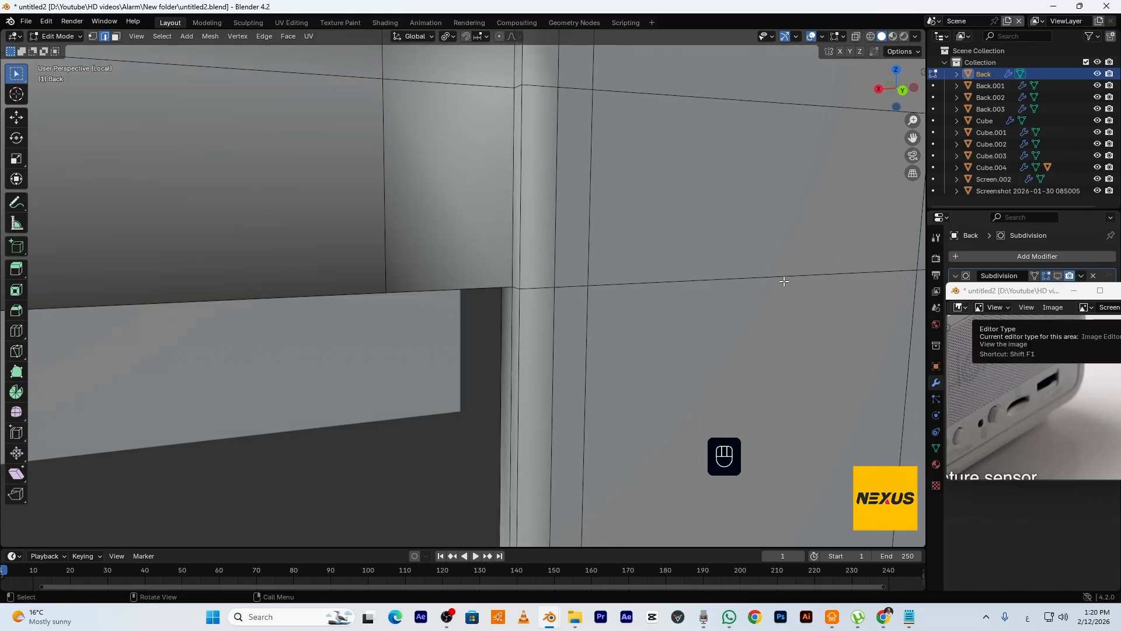
{"action": "key", "text": "ctrl"}
{"action": "key", "text": "ctrl+r"}
{"action": "left_click", "coordinate": [515, 290]}
{"action": "right_click", "coordinate": [515, 290]}
{"action": "key", "text": "ctrl+b"}
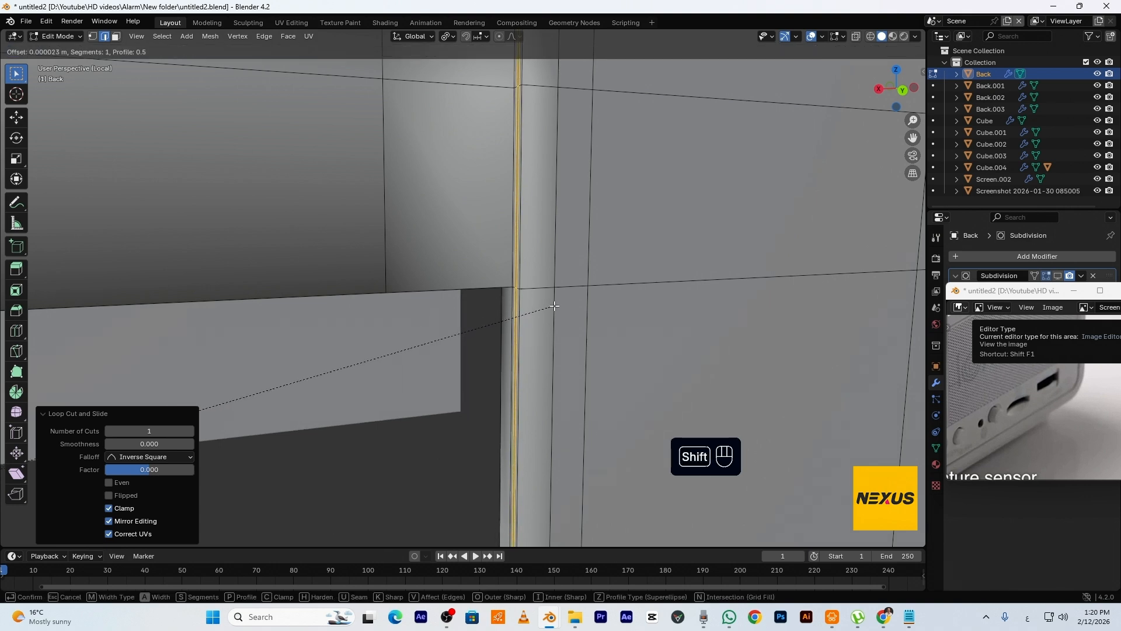
{"action": "left_click", "coordinate": [581, 313]}
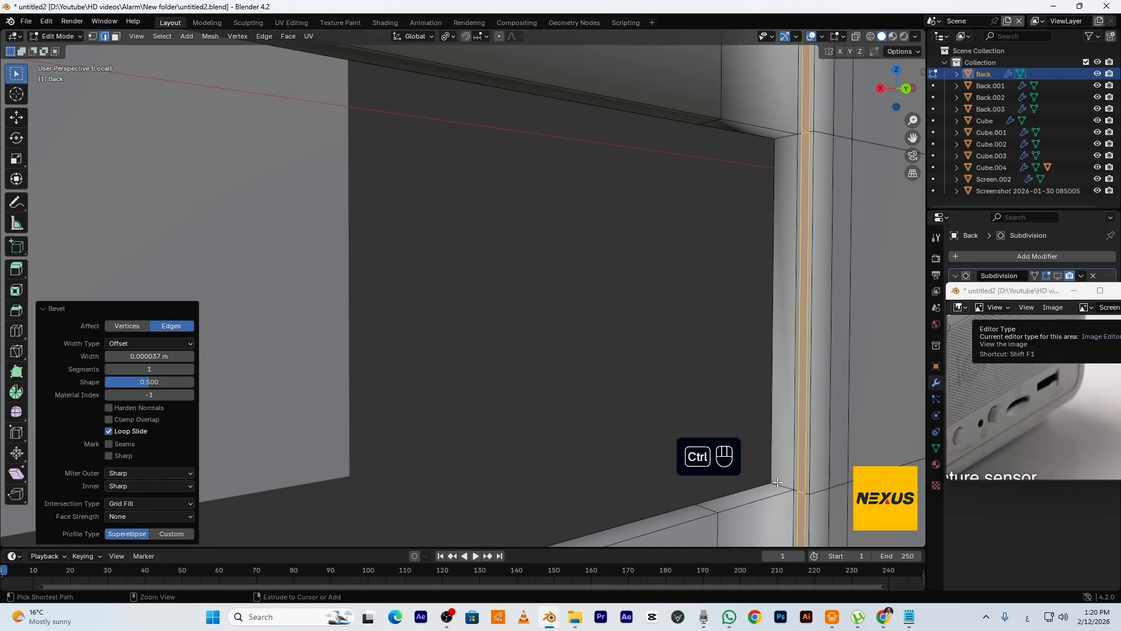
Add a loop cut around the slot opening's inner wall and bevel it to about 0.000075 m
{"action": "key", "text": "ctrl+z"}
{"action": "key", "text": "ctrl+b"}
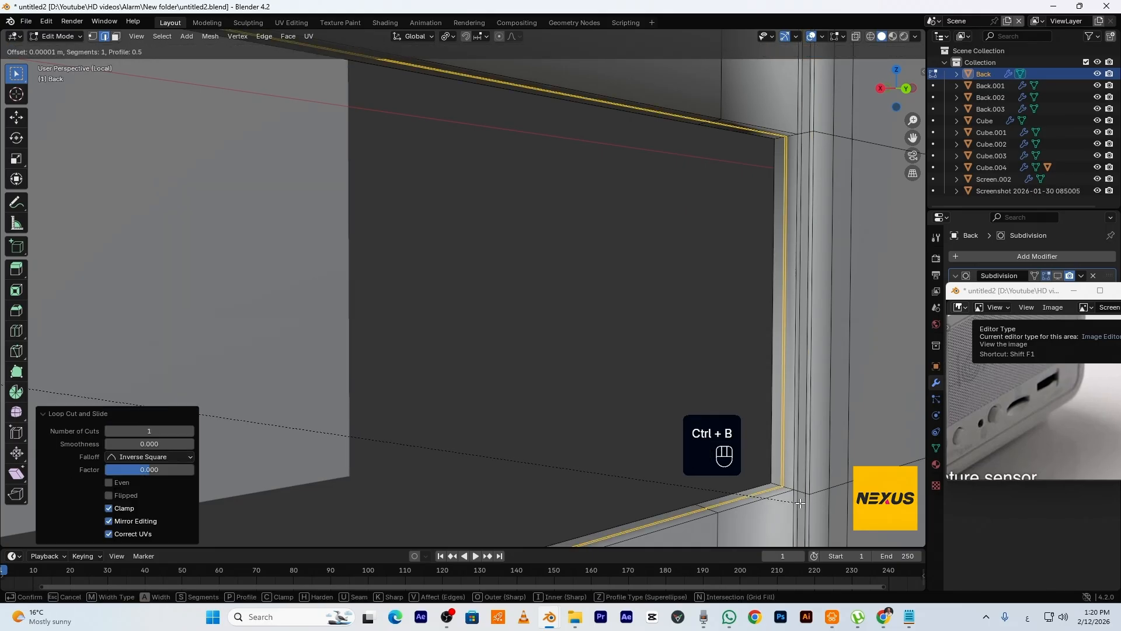
{"action": "left_click", "coordinate": [793, 447]}
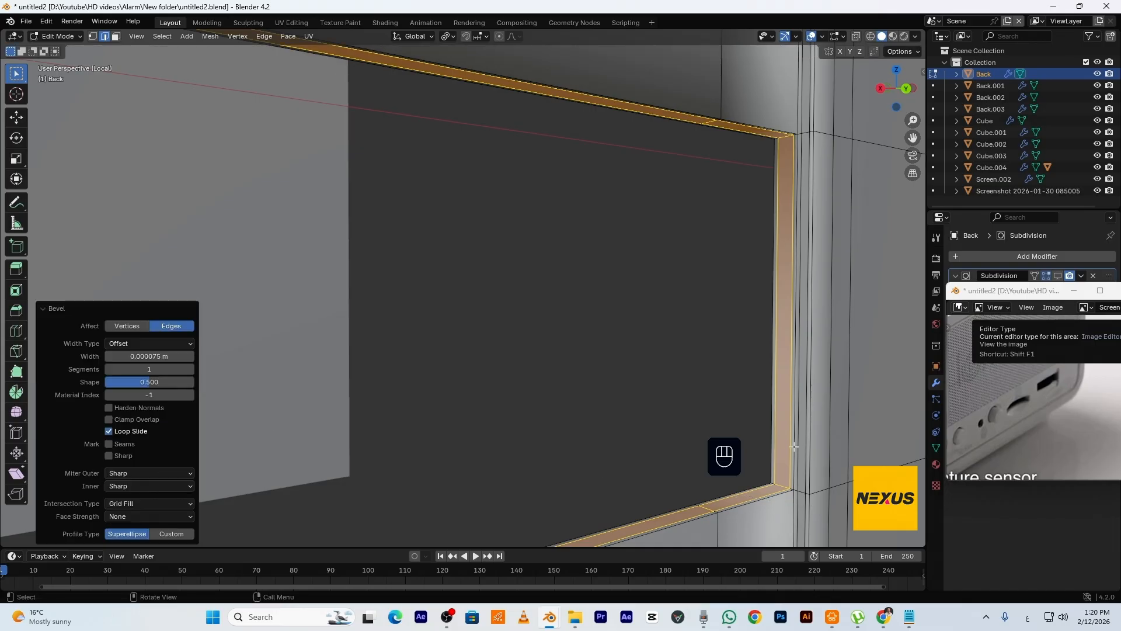
Add a centred loop cut in the border strip around the recess's front edge and bevel it to about 0.000115 m
{"action": "scroll", "coordinate": [794, 447], "scroll_direction": "down", "scroll_amount": 3}
{"action": "middle_click_drag", "start_coordinate": [792, 445], "coordinate": [776, 455]}
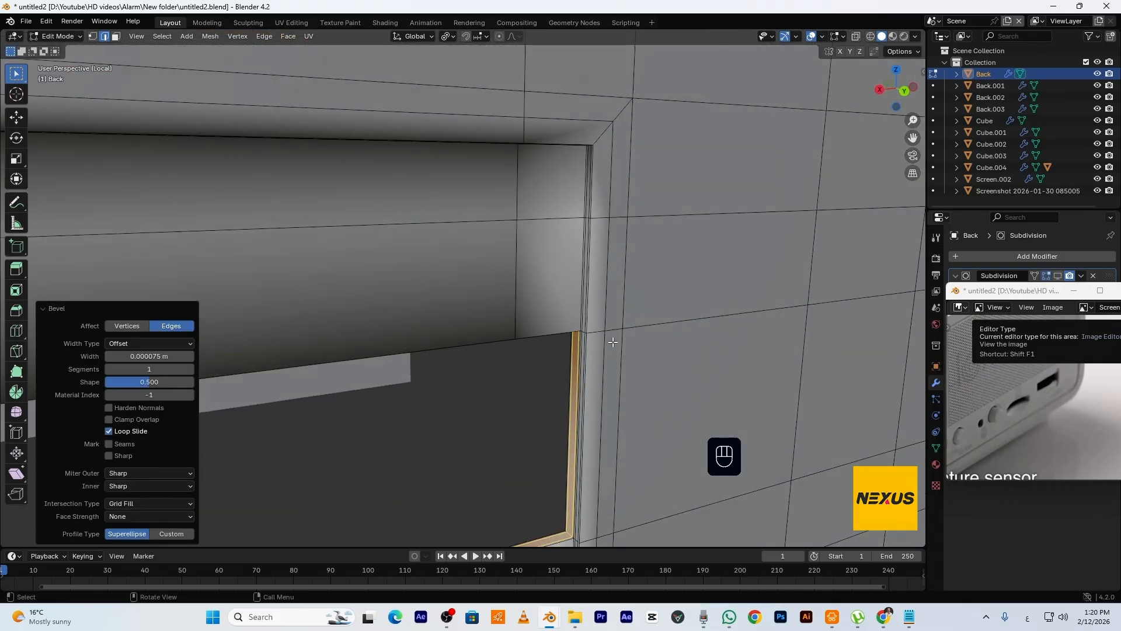
{"action": "key", "text": "ctrl"}
{"action": "key", "text": "ctrl+r"}
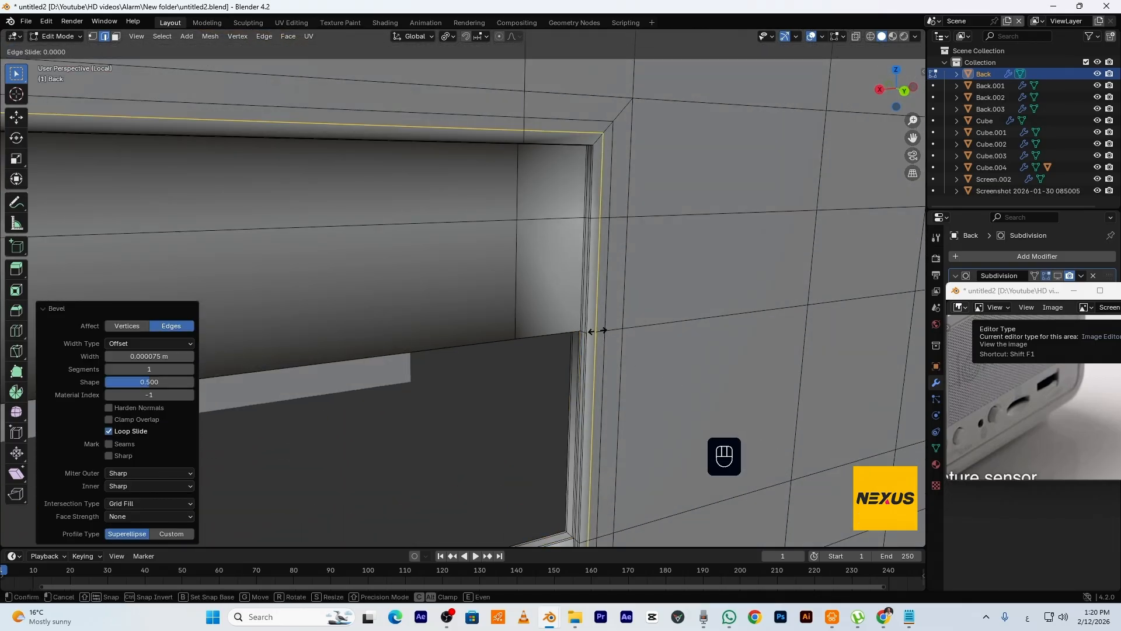
{"action": "left_click", "coordinate": [596, 331]}
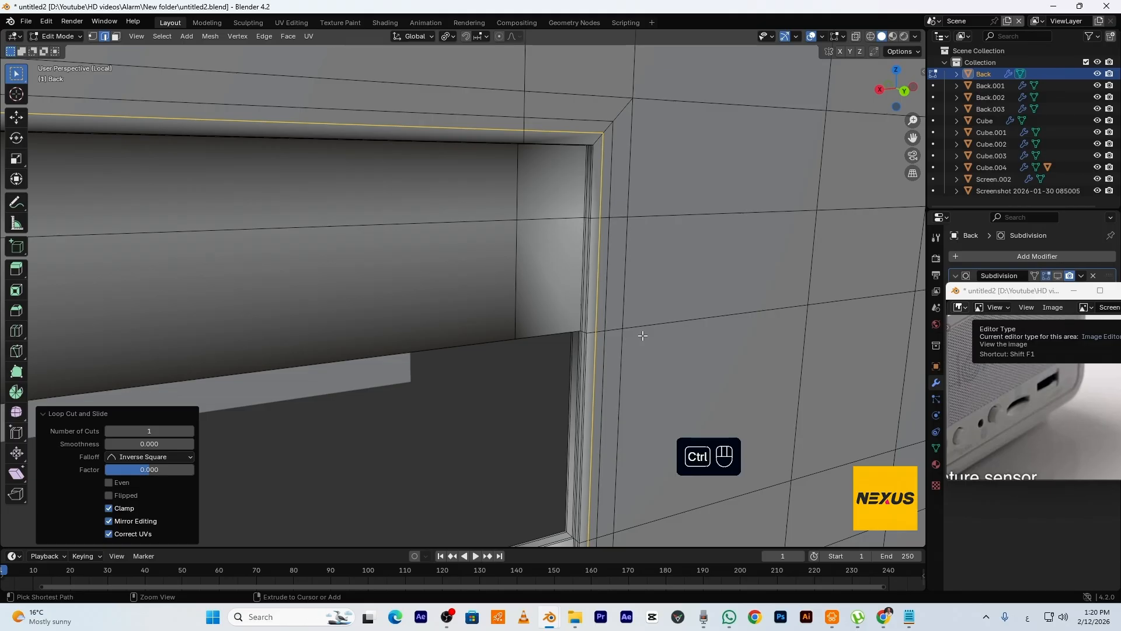
{"action": "key", "text": "ctrl+b"}
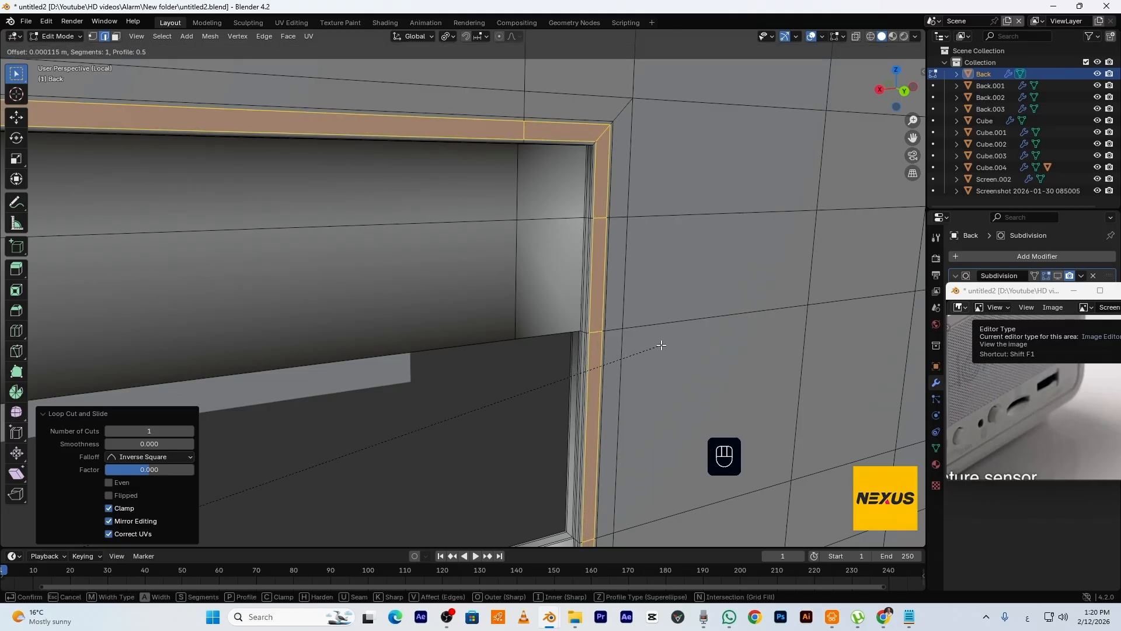
{"action": "left_click", "coordinate": [659, 345]}
Hide the outermost ring of border faces around the recess's front rim
{"action": "middle_click_drag", "start_coordinate": [659, 346], "coordinate": [646, 308]}
{"action": "middle_click_drag", "start_coordinate": [726, 164], "coordinate": [622, 304], "text": "shift"}
{"action": "left_click", "coordinate": [609, 264], "text": "alt"}
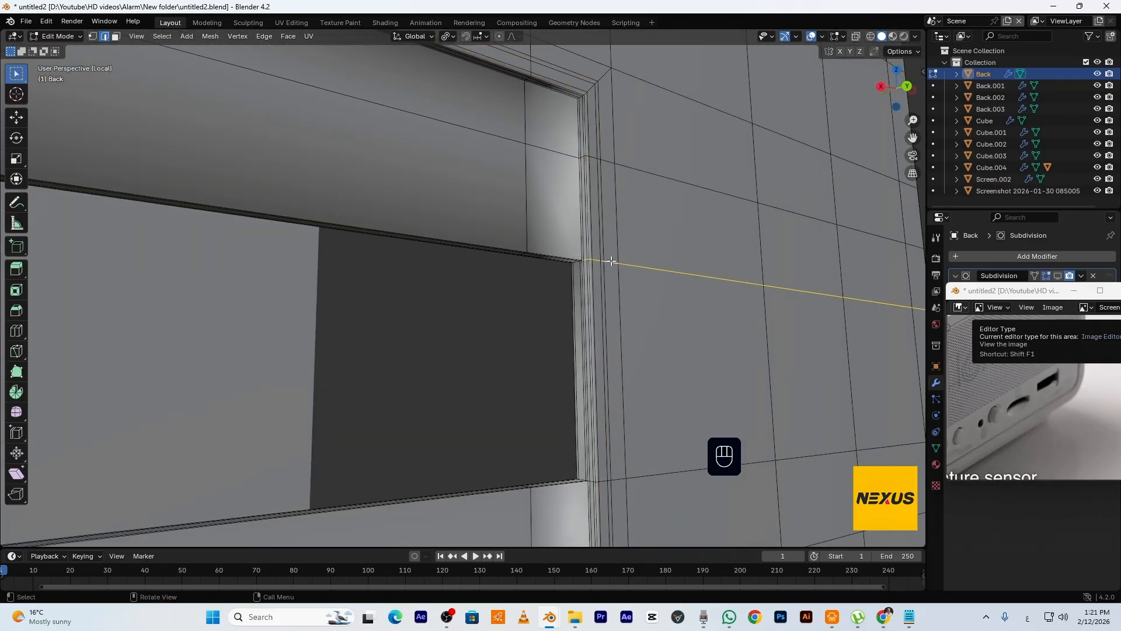
{"action": "key", "text": "3"}
{"action": "left_click", "coordinate": [612, 261], "text": "alt"}
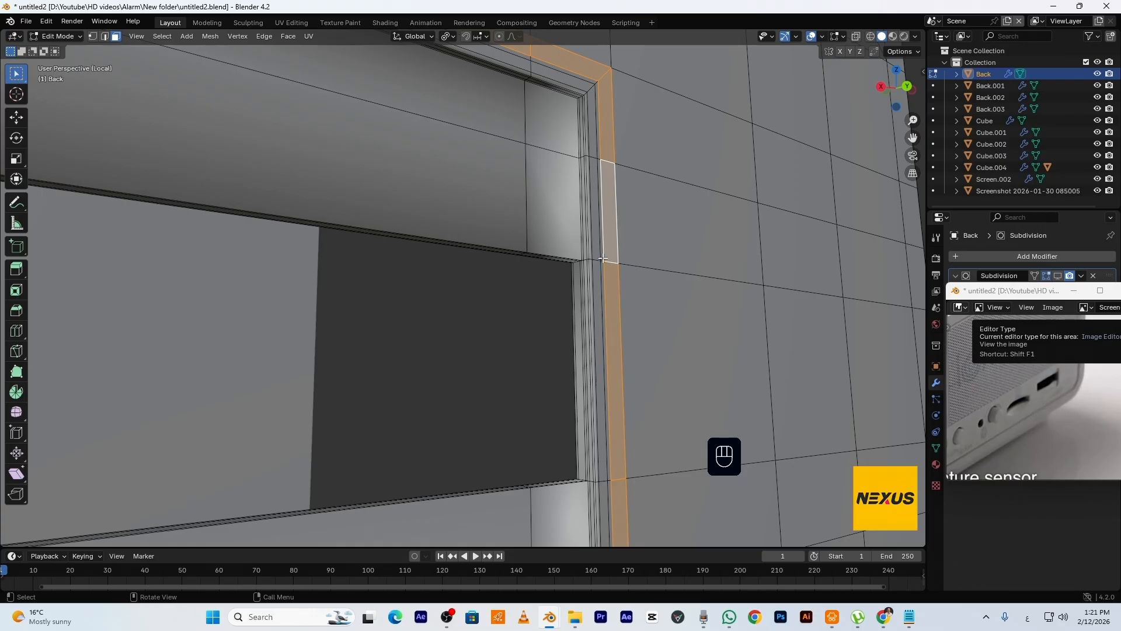
{"action": "key", "text": "h"}
{"action": "scroll", "coordinate": [596, 282], "scroll_direction": "up", "scroll_amount": 2}
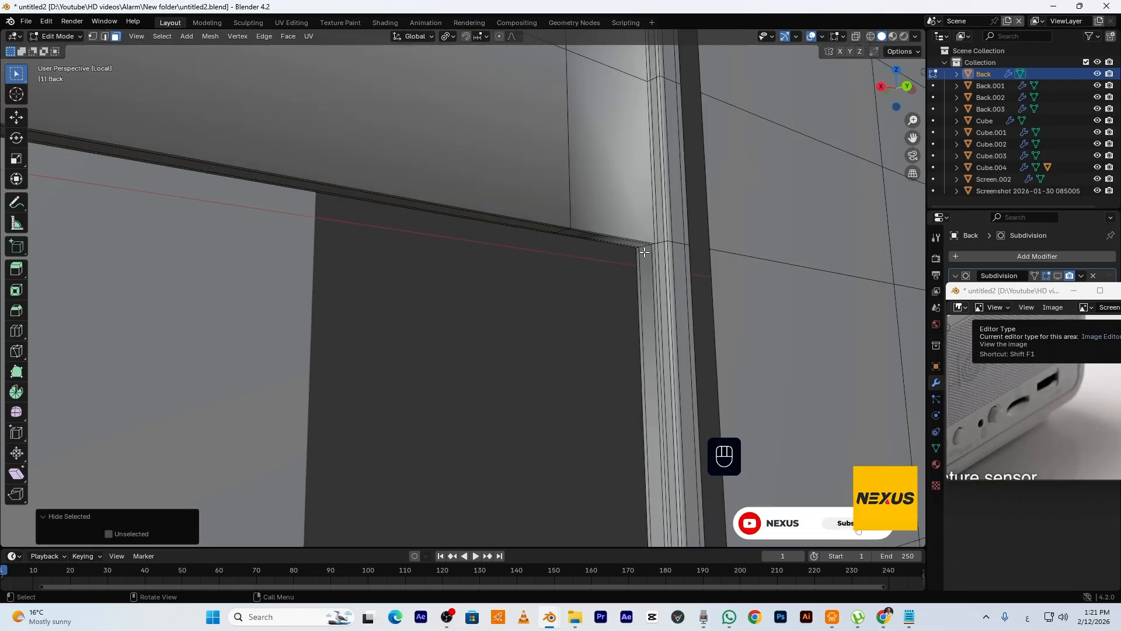
Bevel the short rim edge loops level with the slot's upper and lower edges at both recess ends, about 0.000036 m with 2 segments
{"action": "key", "text": "2"}
{"action": "middle_click_drag", "start_coordinate": [643, 247], "coordinate": [722, 311]}
{"action": "left_click", "coordinate": [786, 338], "text": "alt"}
{"action": "scroll", "coordinate": [780, 342], "scroll_direction": "down", "scroll_amount": 5}
{"action": "middle_click_drag", "start_coordinate": [780, 342], "coordinate": [724, 356]}
{"action": "scroll", "coordinate": [727, 373], "scroll_direction": "up", "scroll_amount": 3}
{"action": "middle_click_drag", "start_coordinate": [730, 403], "coordinate": [527, 413]}
{"action": "scroll", "coordinate": [740, 407], "scroll_direction": "up", "scroll_amount": 2}
{"action": "key", "text": "ctrl+z"}
{"action": "scroll", "coordinate": [694, 255], "scroll_direction": "down", "scroll_amount": 4}
{"action": "scroll", "coordinate": [526, 414], "scroll_direction": "up", "scroll_amount": 3}
{"action": "scroll", "coordinate": [528, 415], "scroll_direction": "up", "scroll_amount": 2}
{"action": "middle_click_drag", "start_coordinate": [634, 450], "coordinate": [596, 305], "text": "shift"}
{"action": "scroll", "coordinate": [618, 328], "scroll_direction": "up", "scroll_amount": 2}
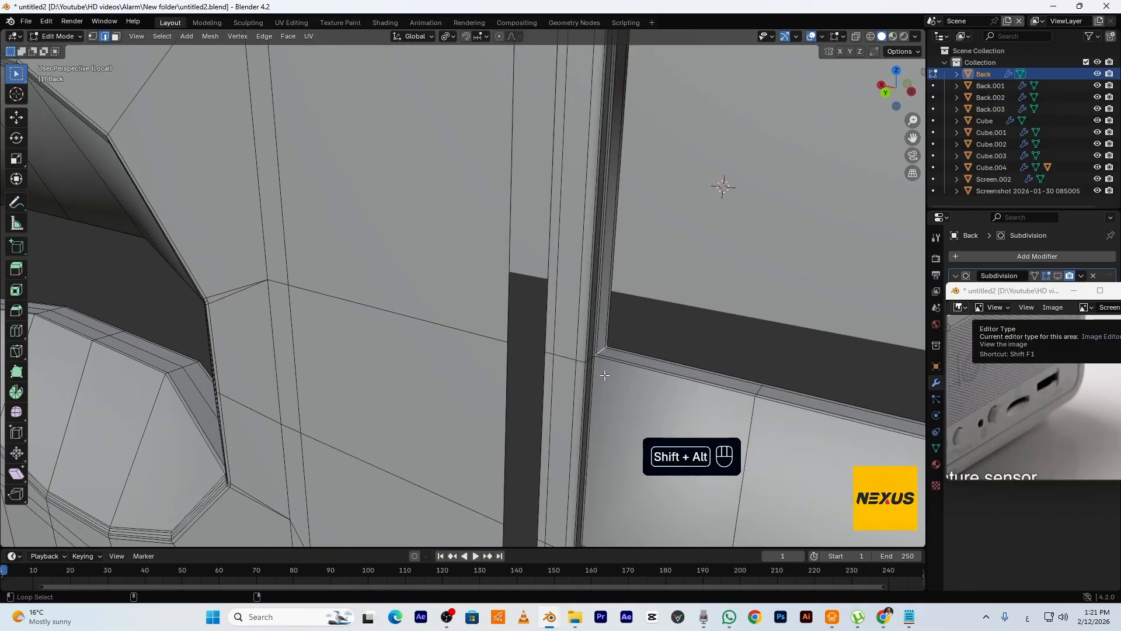
{"action": "scroll", "coordinate": [566, 356], "scroll_direction": "down", "scroll_amount": 8}
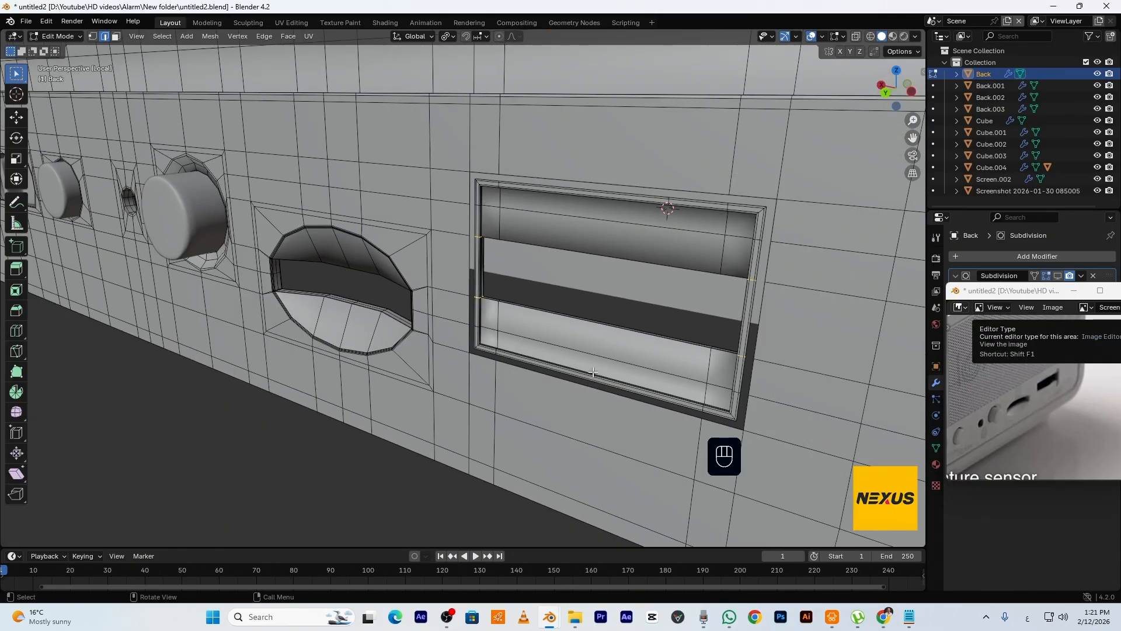
{"action": "middle_click_drag", "start_coordinate": [591, 373], "coordinate": [703, 338]}
{"action": "scroll", "coordinate": [701, 327], "scroll_direction": "up", "scroll_amount": 6}
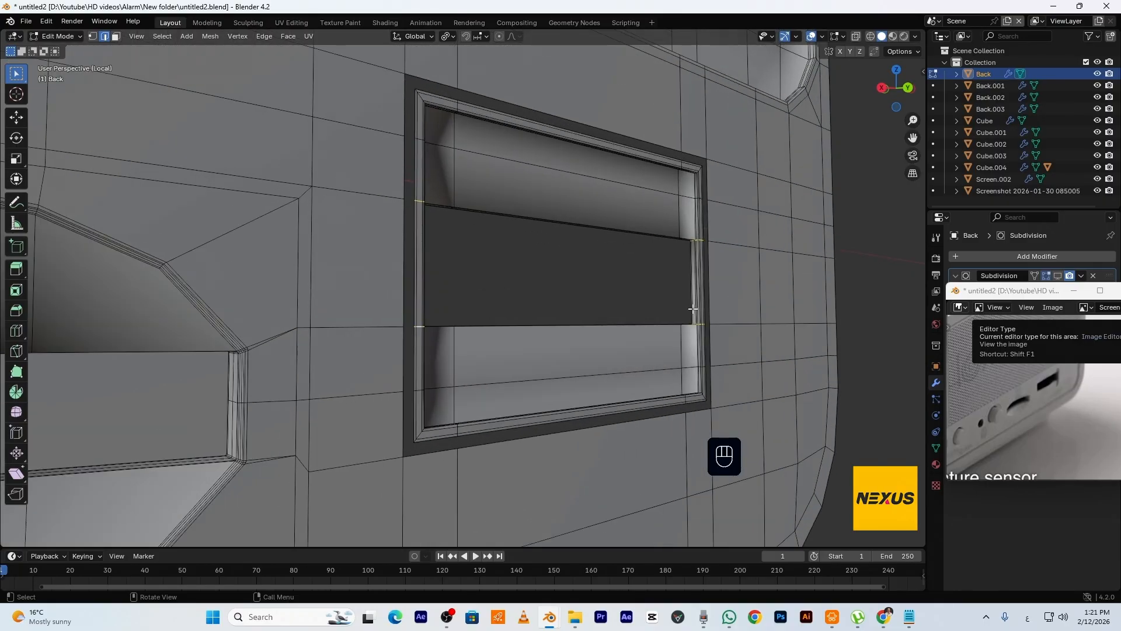
{"action": "middle_click_drag", "start_coordinate": [696, 275], "coordinate": [854, 380], "text": "shift"}
{"action": "middle_click_drag", "start_coordinate": [675, 293], "coordinate": [725, 263]}
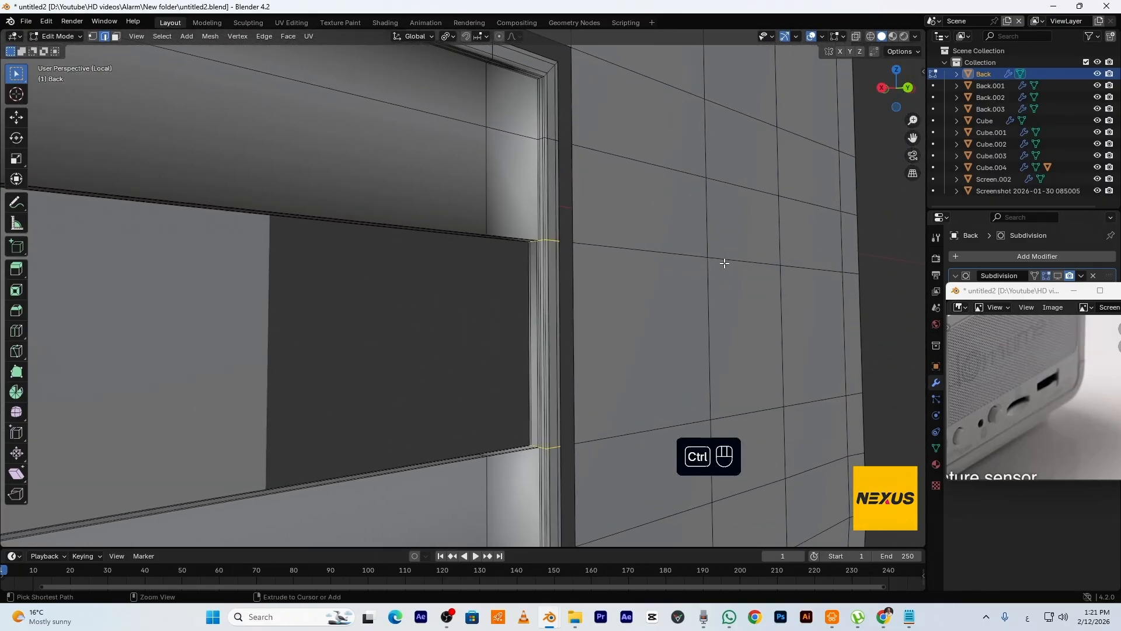
{"action": "key", "text": "ctrl+b"}
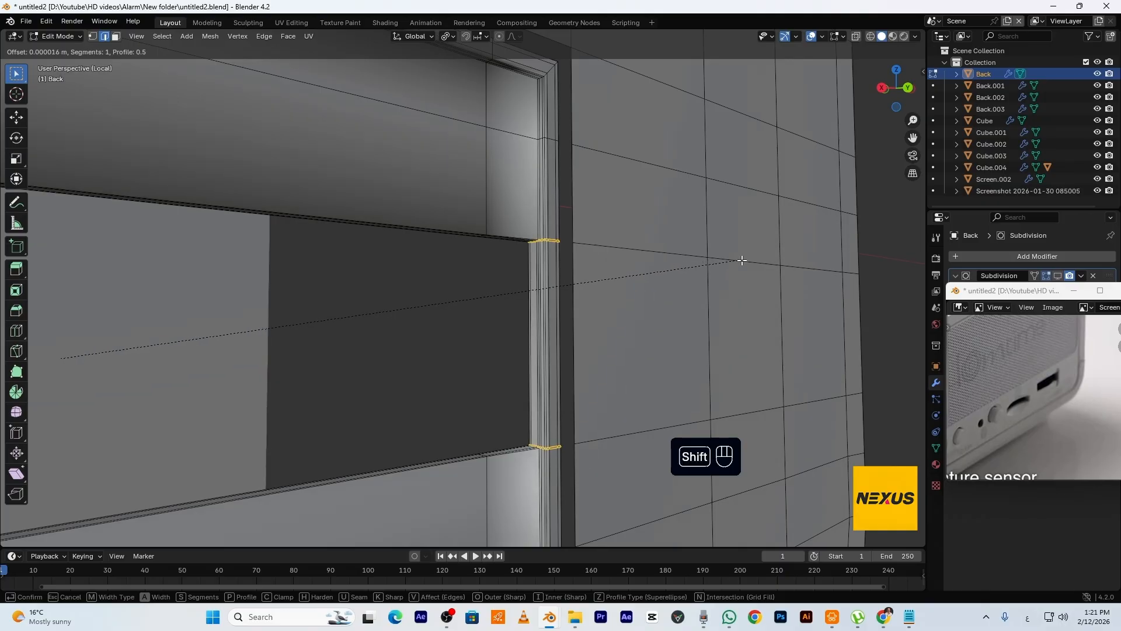
{"action": "scroll", "coordinate": [672, 292], "scroll_direction": "up", "scroll_amount": 1}
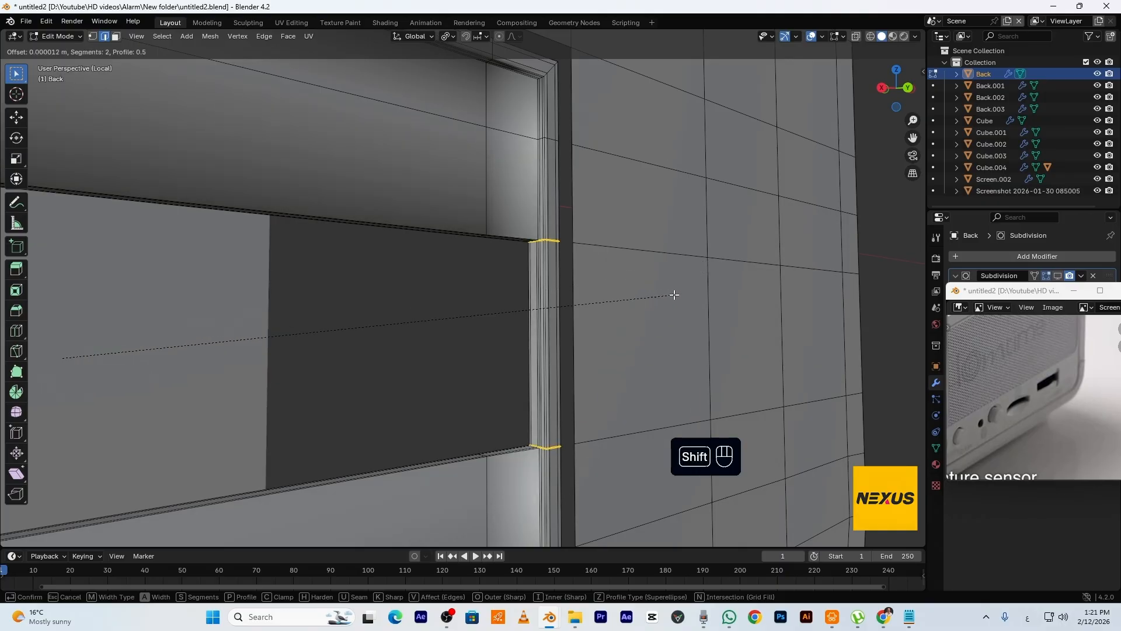
{"action": "left_click", "coordinate": [699, 296]}
Dissolve the short bevel end edges on the outer side of the recess rim, at all four places level with the slot's edges
{"action": "middle_click_drag", "start_coordinate": [700, 295], "coordinate": [706, 316]}
{"action": "scroll", "coordinate": [723, 312], "scroll_direction": "down", "scroll_amount": 2}
{"action": "middle_click_drag", "start_coordinate": [784, 321], "coordinate": [157, 299], "text": "shift"}
{"action": "scroll", "coordinate": [577, 264], "scroll_direction": "up", "scroll_amount": 3}
{"action": "scroll", "coordinate": [577, 264], "scroll_direction": "up", "scroll_amount": 2}
{"action": "middle_click_drag", "start_coordinate": [615, 165], "coordinate": [583, 228], "text": "shift"}
{"action": "scroll", "coordinate": [437, 151], "scroll_direction": "up", "scroll_amount": 1}
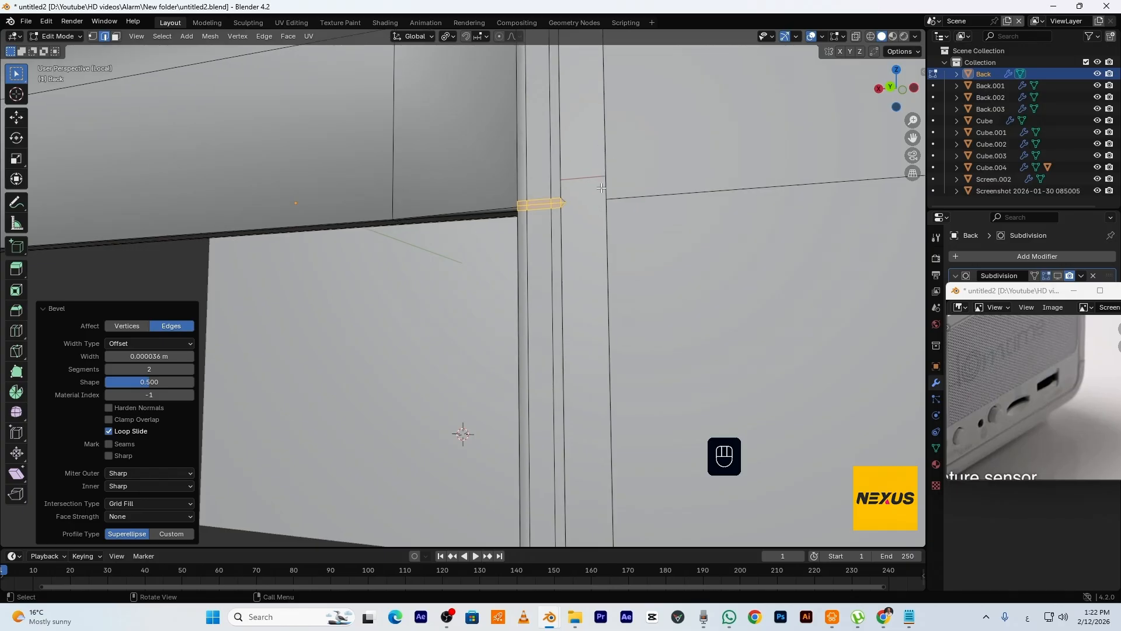
{"action": "key", "text": "2"}
{"action": "left_click", "coordinate": [564, 202]}
{"action": "scroll", "coordinate": [603, 290], "scroll_direction": "down", "scroll_amount": 1}
{"action": "middle_click_drag", "start_coordinate": [609, 482], "coordinate": [643, 339], "text": "shift"}
{"action": "left_click", "coordinate": [586, 449], "text": "shift"}
{"action": "scroll", "coordinate": [560, 403], "scroll_direction": "down", "scroll_amount": 4}
{"action": "middle_click_drag", "start_coordinate": [247, 237], "coordinate": [520, 280], "text": "shift"}
{"action": "scroll", "coordinate": [520, 280], "scroll_direction": "up", "scroll_amount": 3}
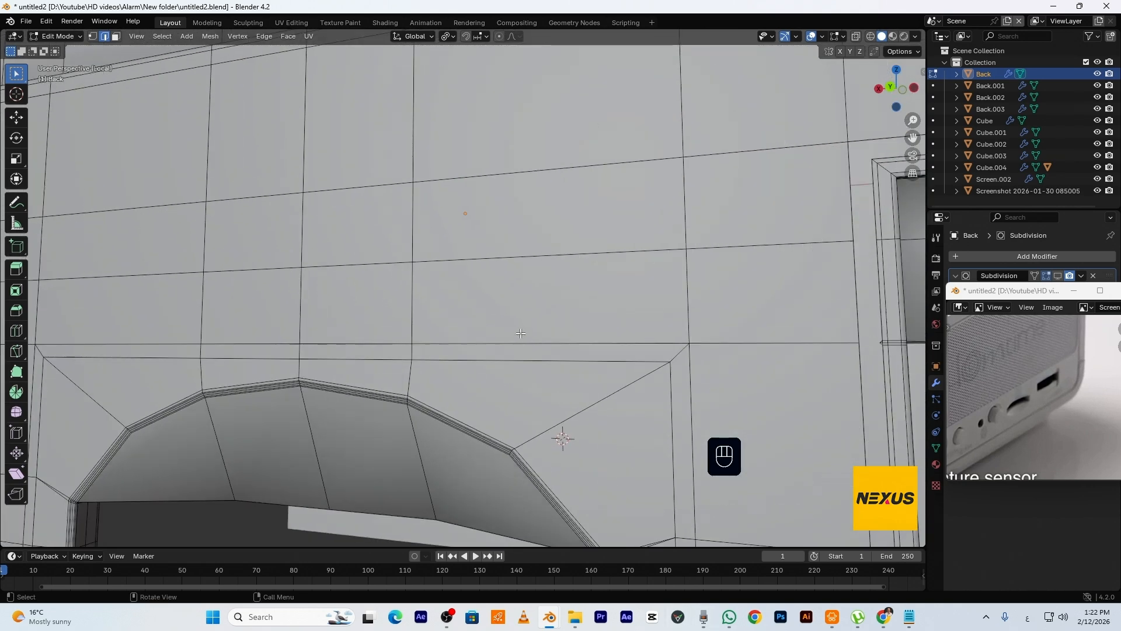
{"action": "scroll", "coordinate": [741, 286], "scroll_direction": "down", "scroll_amount": 3}
{"action": "middle_click_drag", "start_coordinate": [748, 283], "coordinate": [566, 221], "text": "shift"}
{"action": "scroll", "coordinate": [566, 221], "scroll_direction": "up", "scroll_amount": 3}
{"action": "left_click", "coordinate": [564, 232], "text": "shift"}
{"action": "scroll", "coordinate": [572, 339], "scroll_direction": "down", "scroll_amount": 9}
{"action": "scroll", "coordinate": [572, 339], "scroll_direction": "up", "scroll_amount": 9}
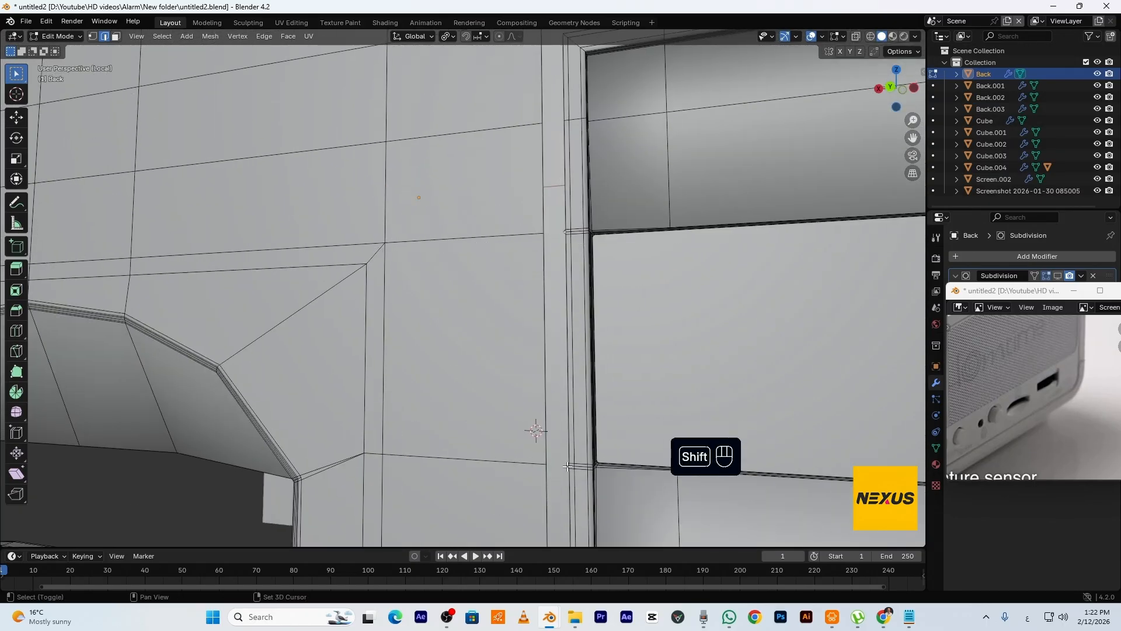
{"action": "scroll", "coordinate": [758, 320], "scroll_direction": "down", "scroll_amount": 3}
{"action": "key", "text": "x"}
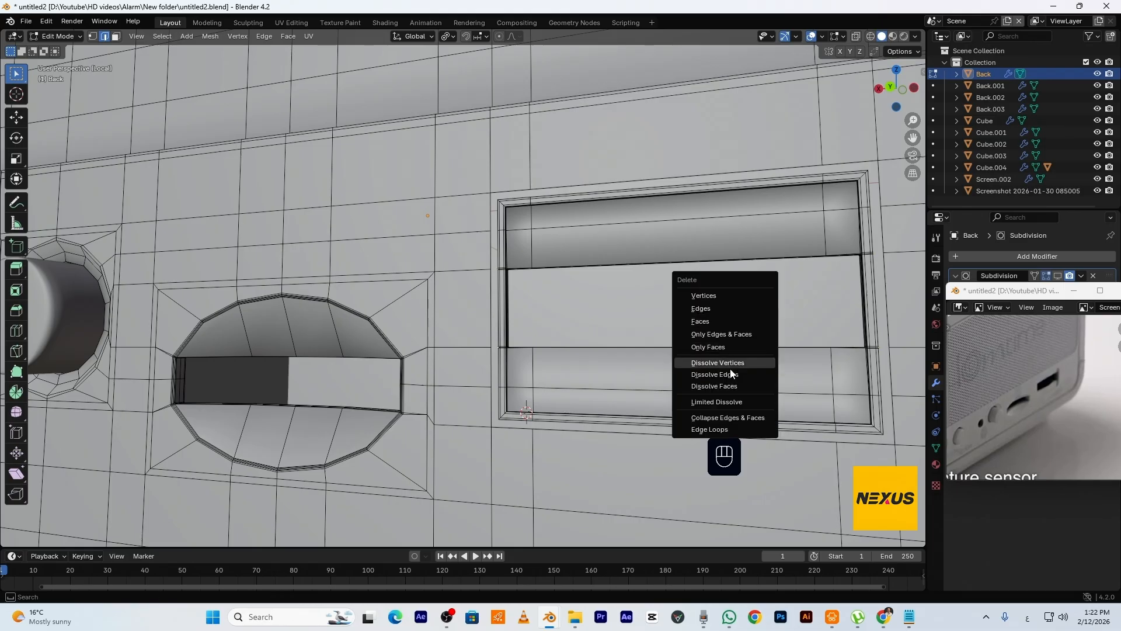
{"action": "left_click", "coordinate": [730, 374]}
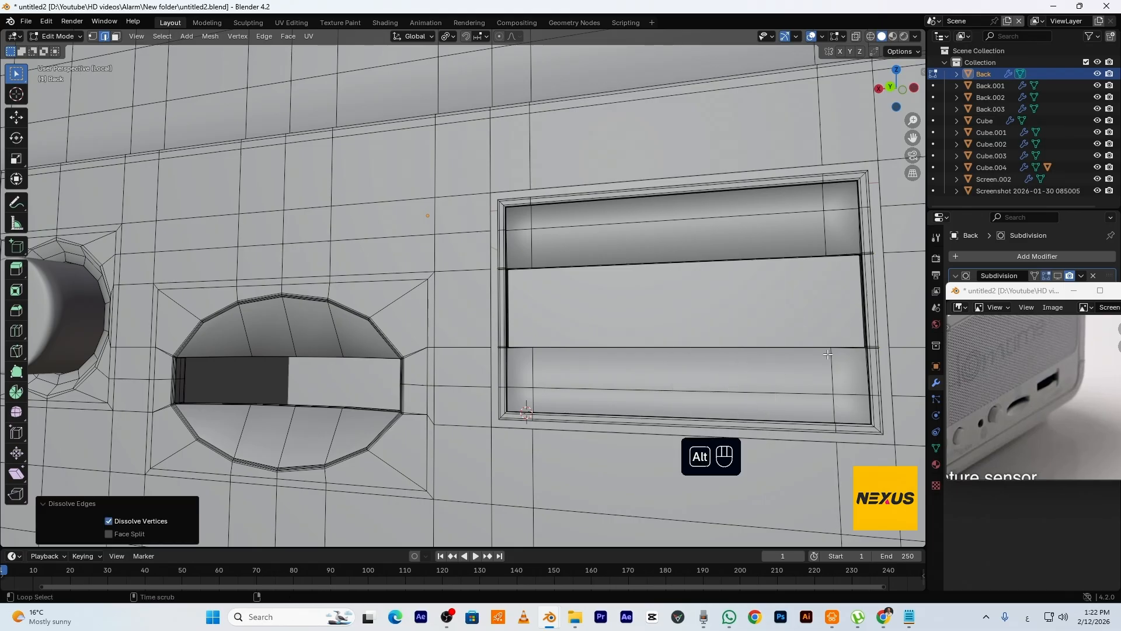
Reveal the hidden border faces and merge the two bevel end vertices into the outer border vertices (At Last) at the end nearer the panel's corner
{"action": "key", "text": "alt+h"}
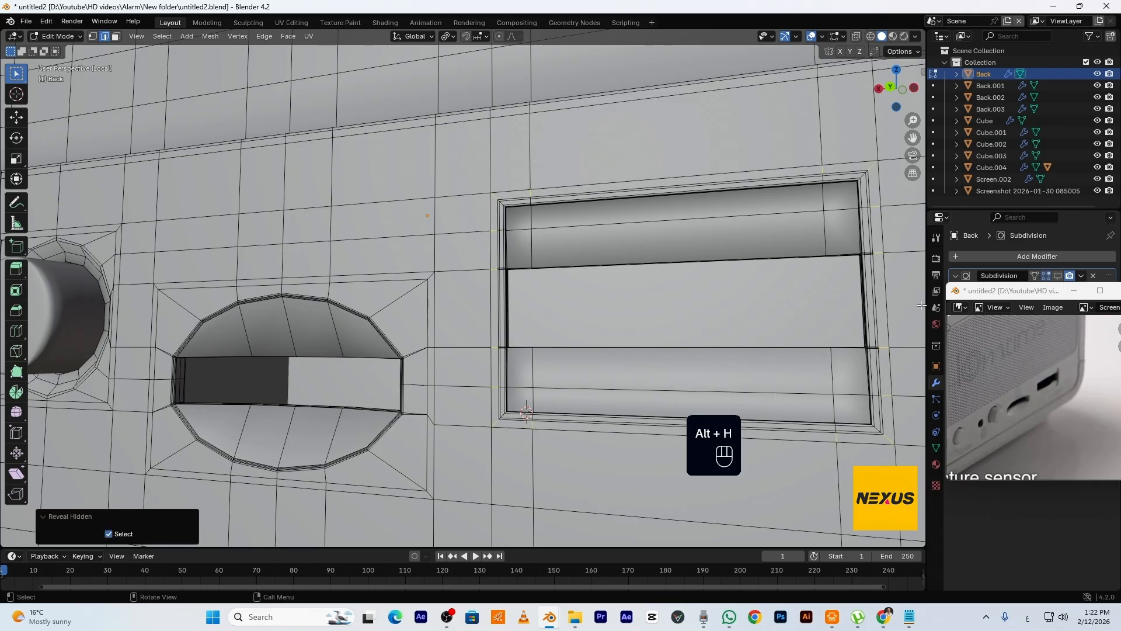
{"action": "middle_click_drag", "start_coordinate": [829, 354], "coordinate": [561, 327], "text": "shift"}
{"action": "scroll", "coordinate": [548, 265], "scroll_direction": "up", "scroll_amount": 3}
{"action": "scroll", "coordinate": [548, 266], "scroll_direction": "up", "scroll_amount": 2}
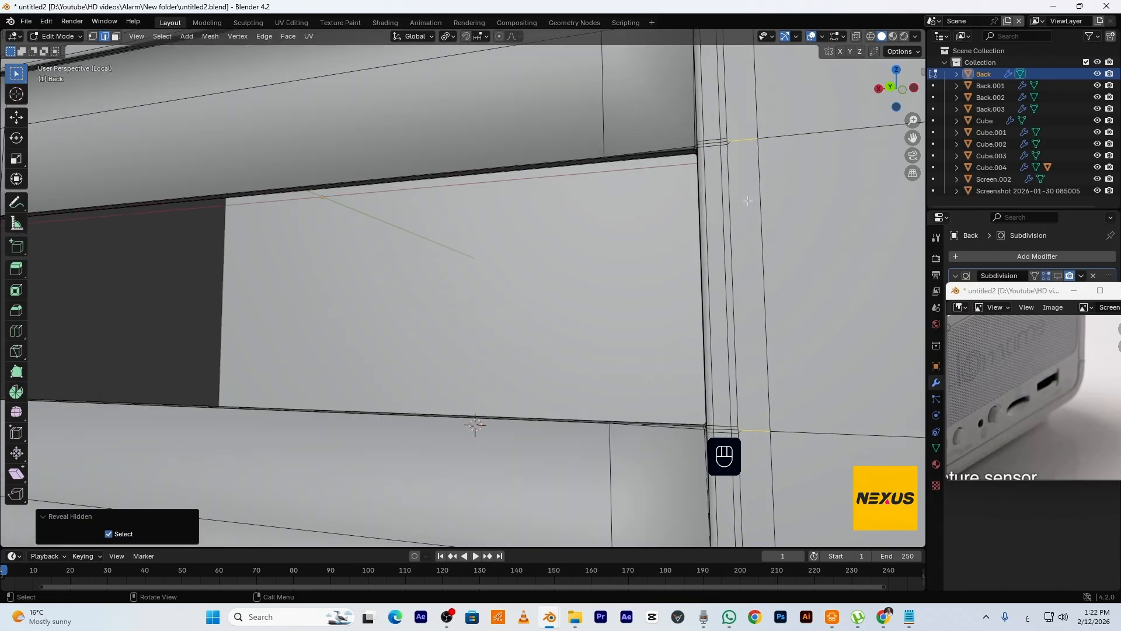
{"action": "key", "text": "1"}
{"action": "left_click", "coordinate": [738, 145]}
{"action": "left_click", "coordinate": [756, 140], "text": "shift"}
{"action": "key", "text": "m"}
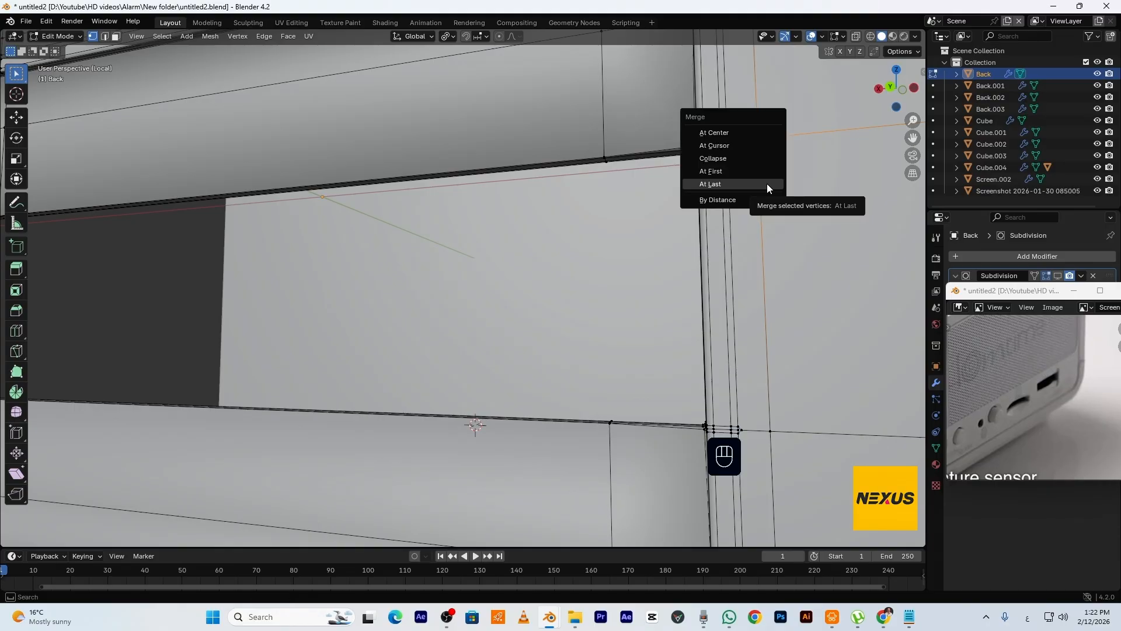
{"action": "left_click", "coordinate": [766, 183]}
{"action": "left_click", "coordinate": [740, 431]}
{"action": "left_click", "coordinate": [771, 431], "text": "shift"}
{"action": "key", "text": "m"}
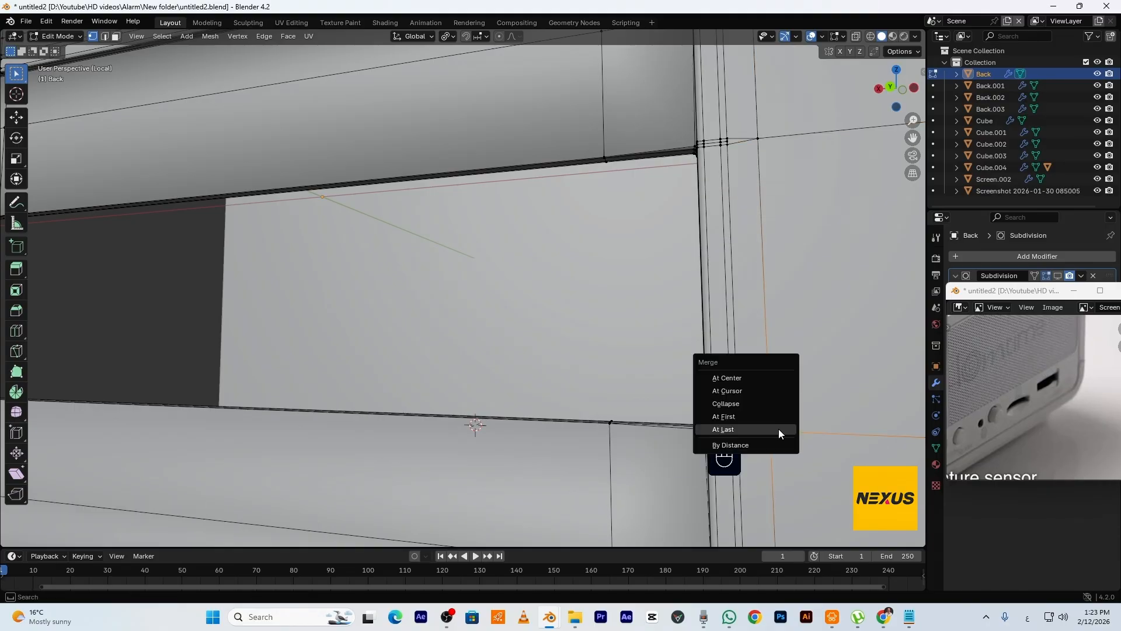
{"action": "left_click", "coordinate": [780, 428]}
Merge the remaining two bevel end vertices into the outer border vertices at the recess end nearer the round hole
{"action": "scroll", "coordinate": [779, 428], "scroll_direction": "down", "scroll_amount": 5}
{"action": "middle_click_drag", "start_coordinate": [115, 71], "coordinate": [379, 124], "text": "shift"}
{"action": "scroll", "coordinate": [380, 124], "scroll_direction": "up", "scroll_amount": 3}
{"action": "scroll", "coordinate": [379, 125], "scroll_direction": "up", "scroll_amount": 2}
{"action": "left_click", "coordinate": [378, 312], "text": "shift"}
{"action": "middle_click_drag", "start_coordinate": [428, 393], "coordinate": [467, 268], "text": "shift"}
{"action": "left_click", "coordinate": [416, 439]}
{"action": "left_click", "coordinate": [401, 438], "text": "shift"}
{"action": "key", "text": "m"}
{"action": "left_click", "coordinate": [405, 437]}
Return to Object Mode, turn on the Subdivision viewport display, and examine the smoothed slot and recess rim
{"action": "scroll", "coordinate": [405, 437], "scroll_direction": "down", "scroll_amount": 4}
{"action": "key", "text": "Tab"}
{"action": "left_click", "coordinate": [1058, 276]}
{"action": "scroll", "coordinate": [570, 297], "scroll_direction": "up", "scroll_amount": 3}
{"action": "scroll", "coordinate": [566, 299], "scroll_direction": "down", "scroll_amount": 8}
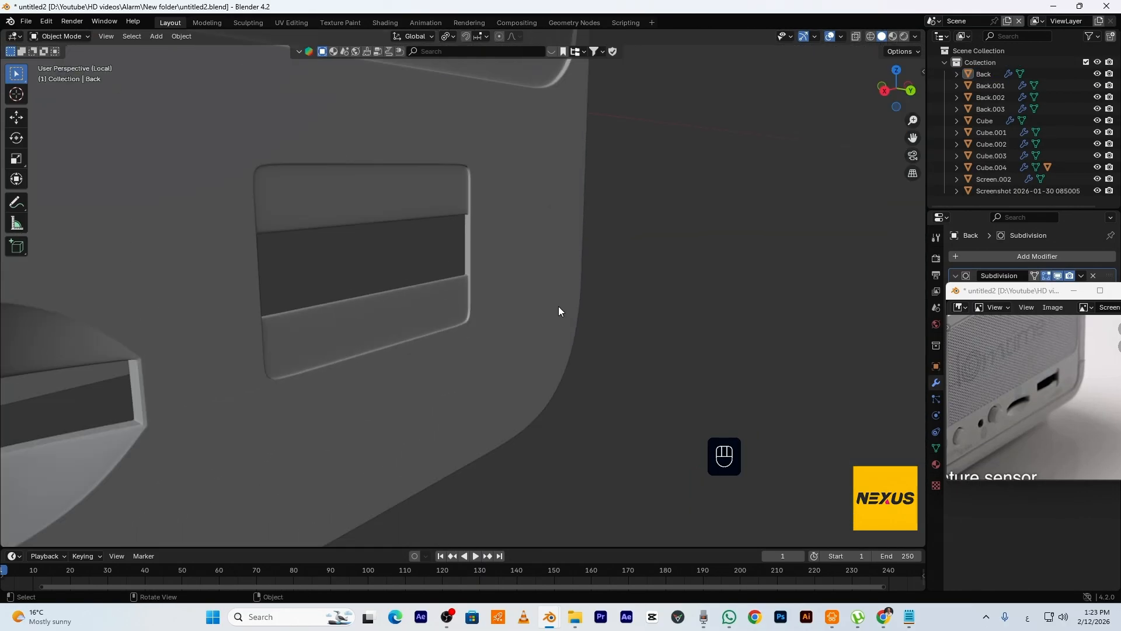
{"action": "scroll", "coordinate": [549, 315], "scroll_direction": "up", "scroll_amount": 6}
{"action": "scroll", "coordinate": [549, 314], "scroll_direction": "up", "scroll_amount": 3}
{"action": "middle_click_drag", "start_coordinate": [526, 287], "coordinate": [519, 234]}
{"action": "middle_click_drag", "start_coordinate": [510, 333], "coordinate": [559, 516], "text": "shift"}
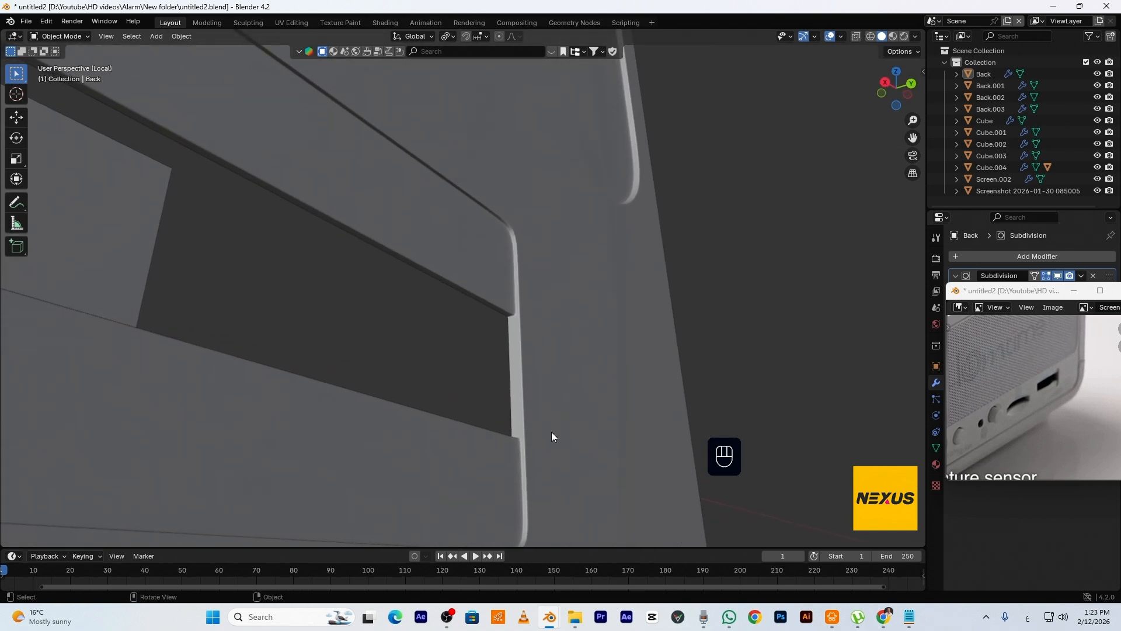
In Edit Mode, select the slot's two inner end faces and snap the 3D cursor to the selection
{"action": "key", "text": "Tab"}
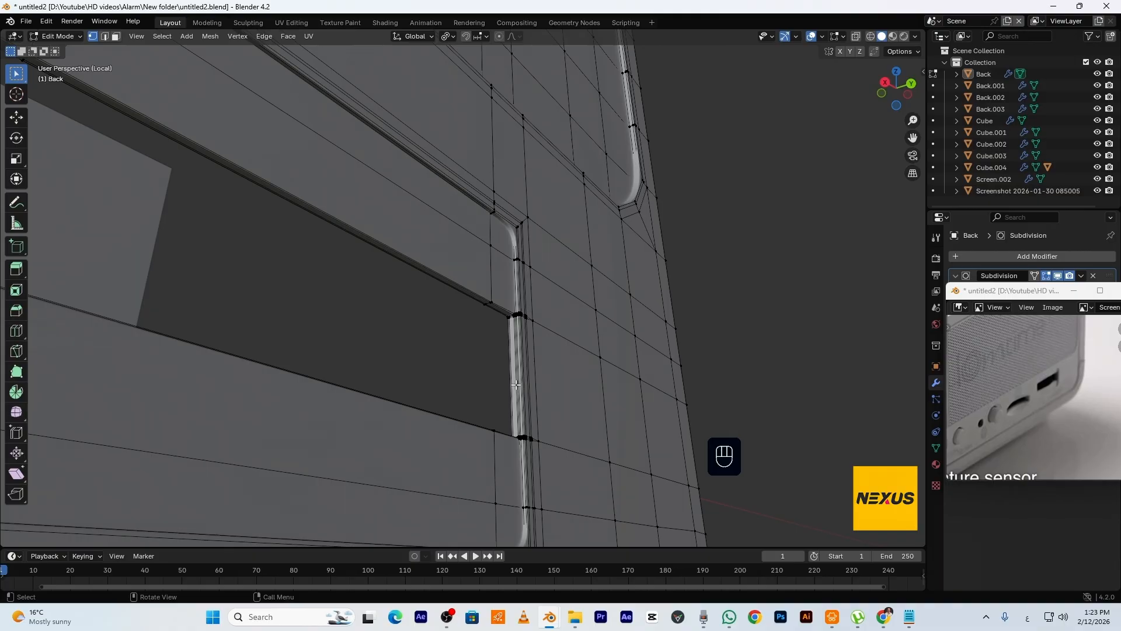
{"action": "key", "text": "3"}
{"action": "left_click", "coordinate": [514, 380]}
{"action": "middle_click_drag", "start_coordinate": [526, 391], "coordinate": [754, 242]}
{"action": "middle_click_drag", "start_coordinate": [739, 190], "coordinate": [730, 250], "text": "shift"}
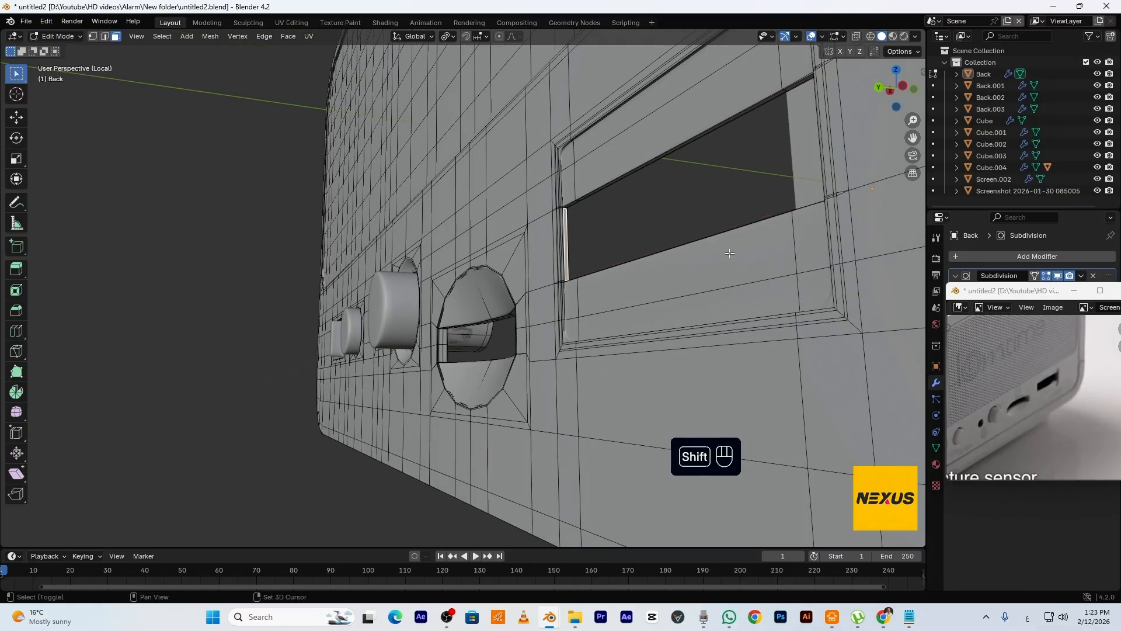
{"action": "key", "text": "shift+s"}
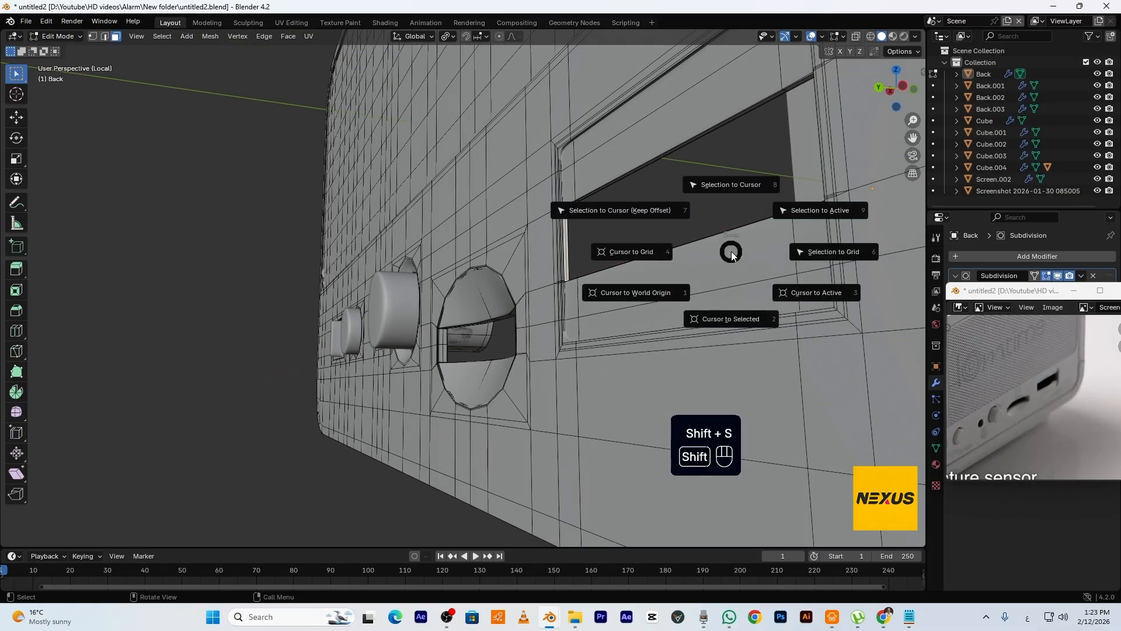
{"action": "left_click", "coordinate": [718, 321]}
{"action": "middle_click_drag", "start_coordinate": [671, 222], "coordinate": [692, 231]}
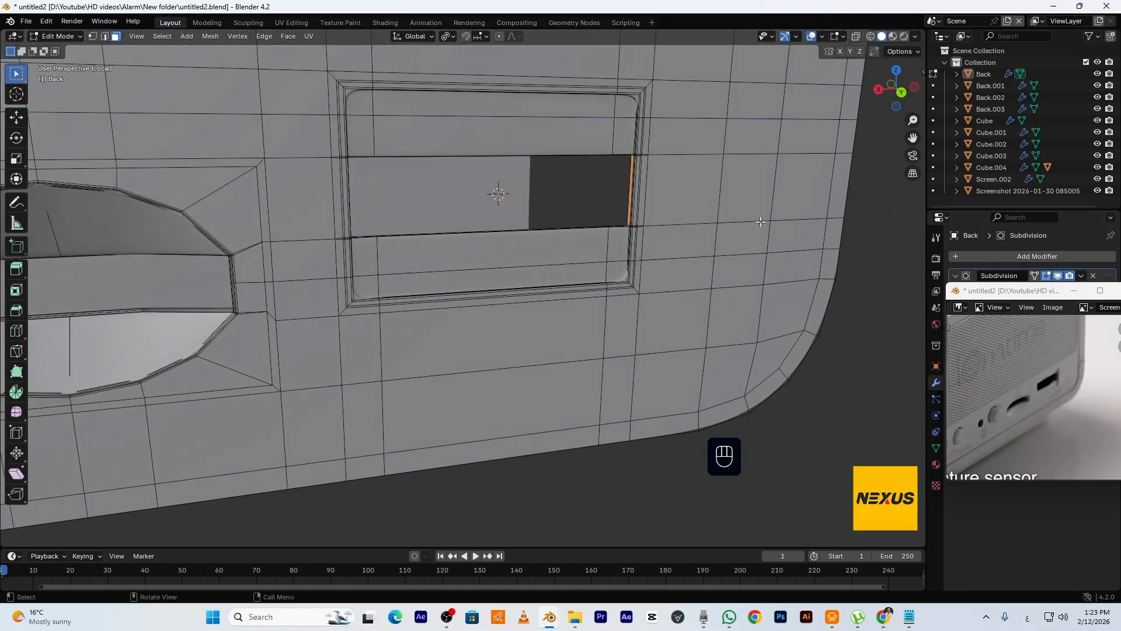
In Object Mode, add a cylinder with 142 vertices at the 3D cursor
{"action": "key", "text": "Tab"}
{"action": "key", "text": "shift+a"}
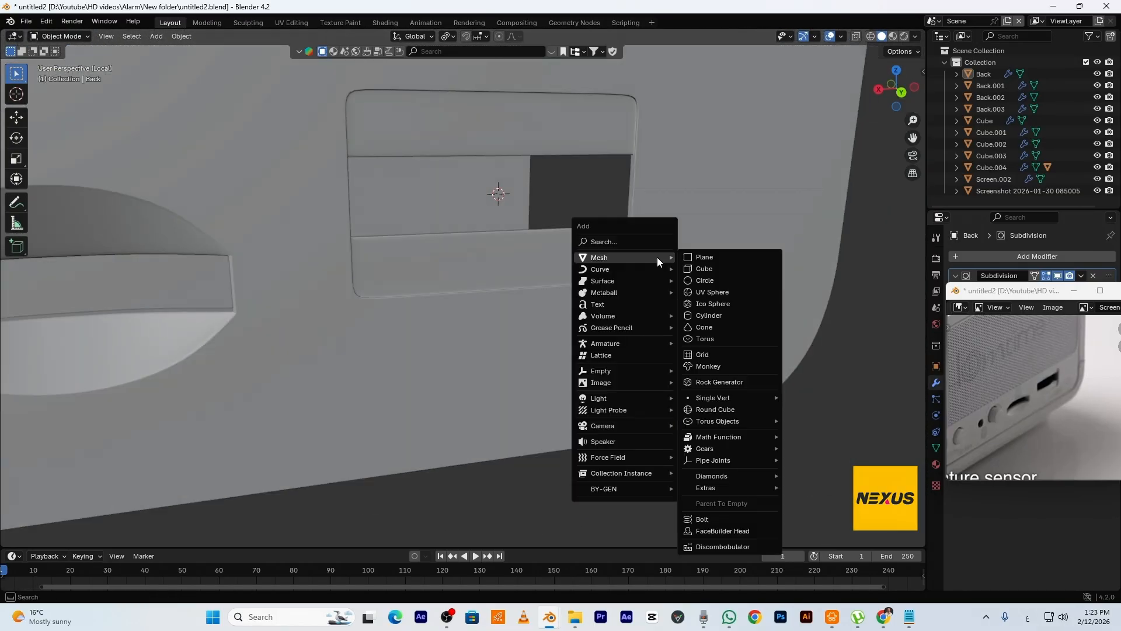
{"action": "left_click", "coordinate": [706, 315]}
{"action": "left_click", "coordinate": [149, 397]}
{"action": "type", "text": "142"}
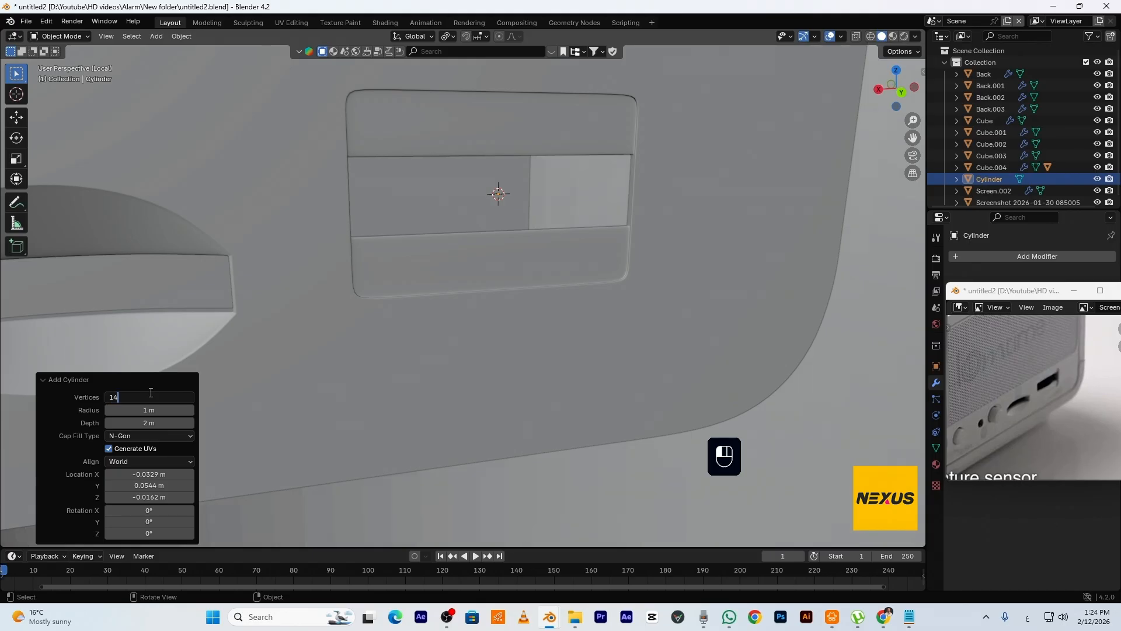
{"action": "key", "text": "Return"}
Scale the cylinder down by about 0.039 and again by 0.149 to bring it near the recess's size
{"action": "scroll", "coordinate": [504, 388], "scroll_direction": "down", "scroll_amount": 10}
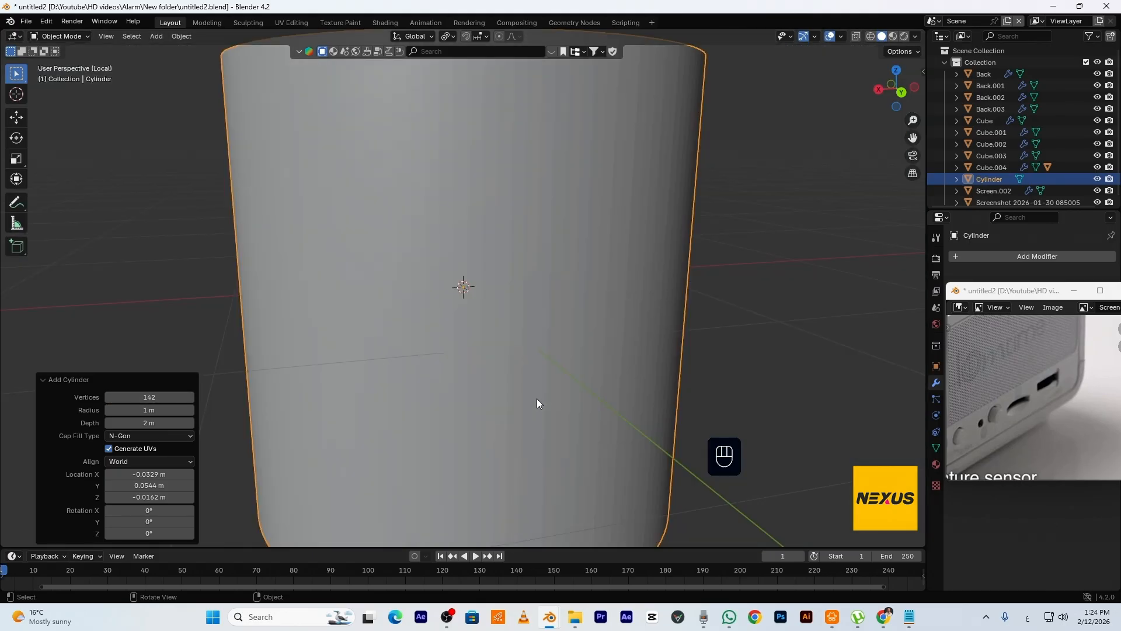
{"action": "scroll", "coordinate": [538, 397], "scroll_direction": "down", "scroll_amount": 3}
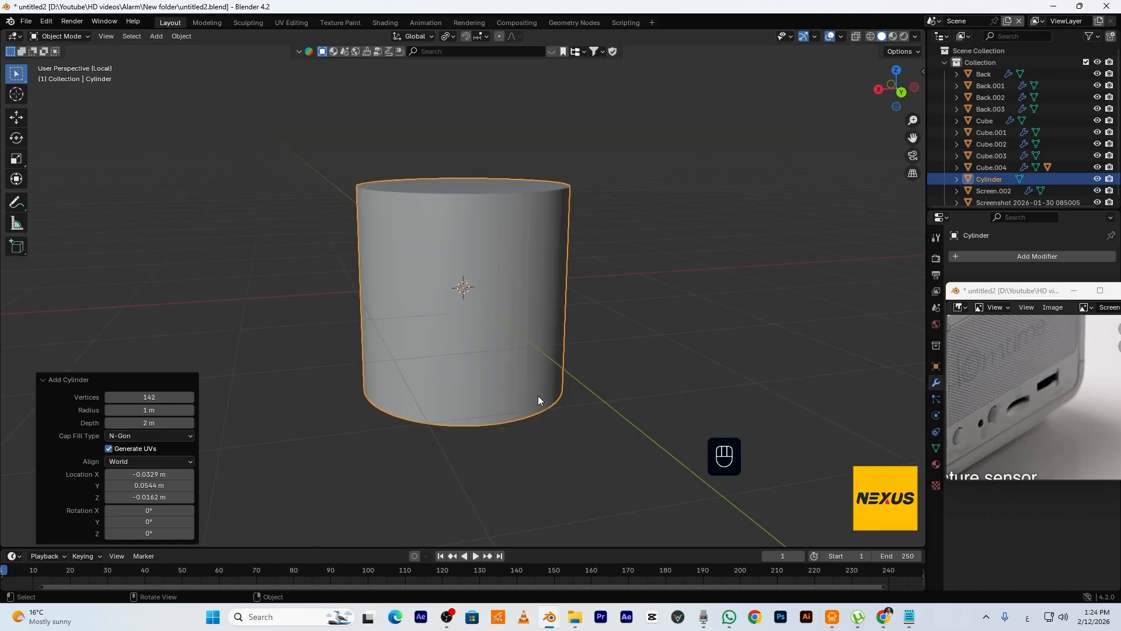
{"action": "key", "text": "s"}
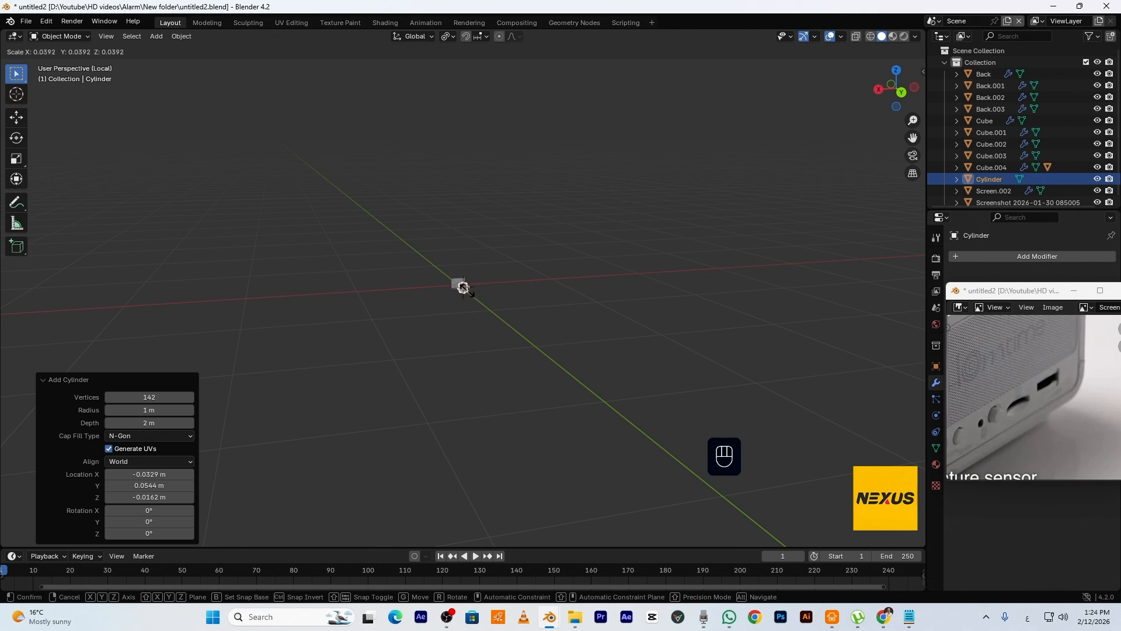
{"action": "left_click", "coordinate": [462, 292]}
{"action": "key", "text": "KP_Decimal"}
{"action": "scroll", "coordinate": [463, 316], "scroll_direction": "down", "scroll_amount": 3}
{"action": "key", "text": "s"}
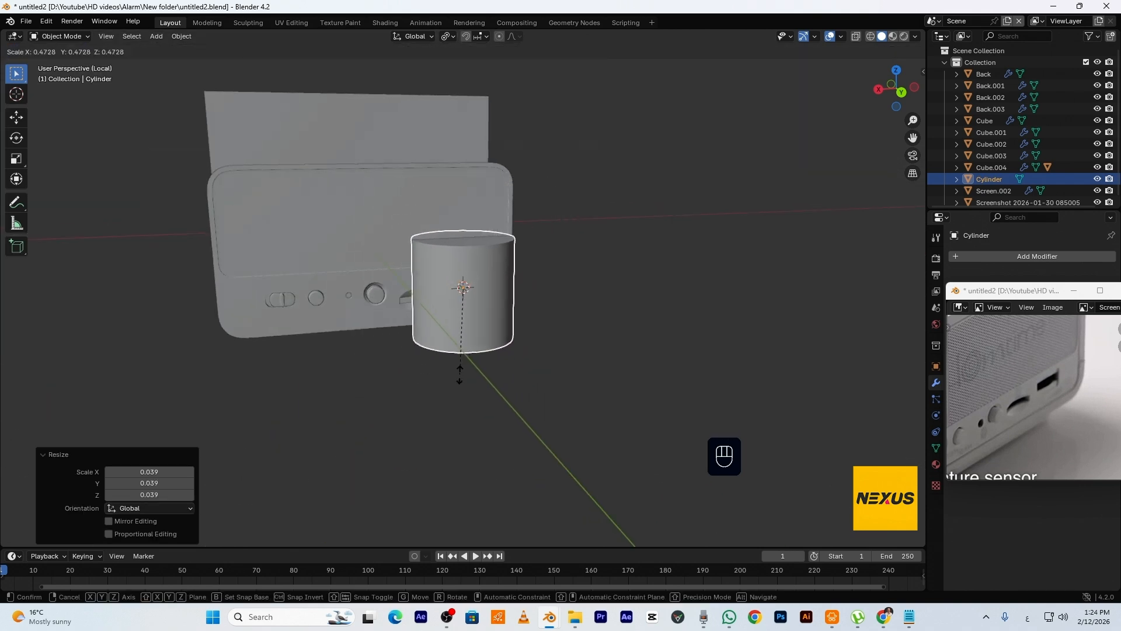
{"action": "left_click", "coordinate": [447, 305]}
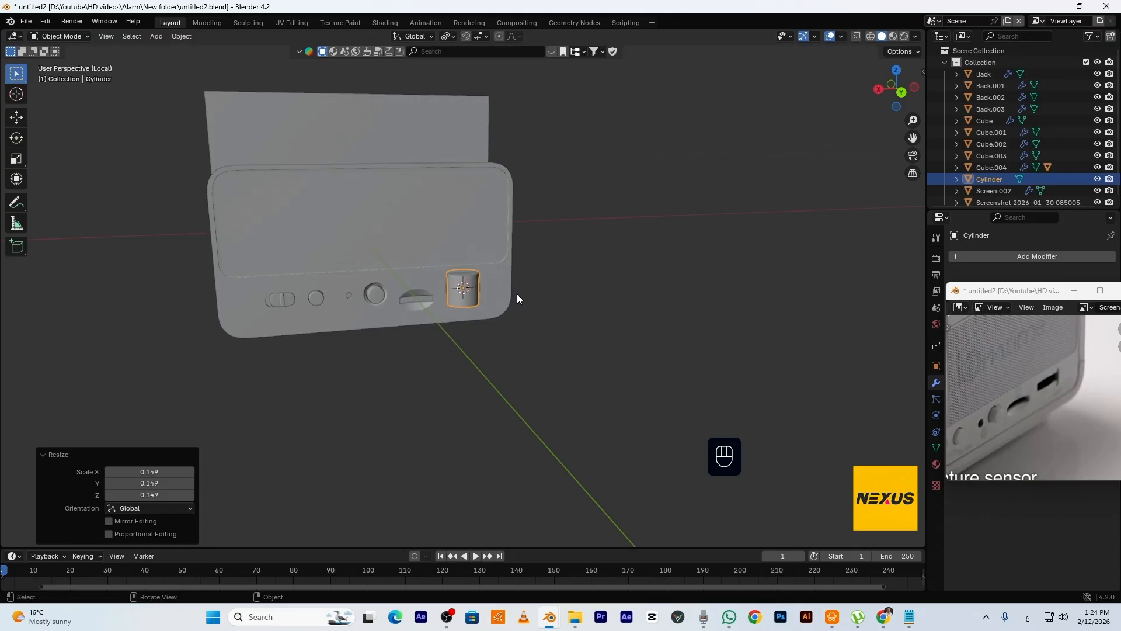
Move the cylinder about -0.0029 m along Y into the slot and scale it up uniformly by about 1.183
{"action": "scroll", "coordinate": [543, 306], "scroll_direction": "up", "scroll_amount": 10}
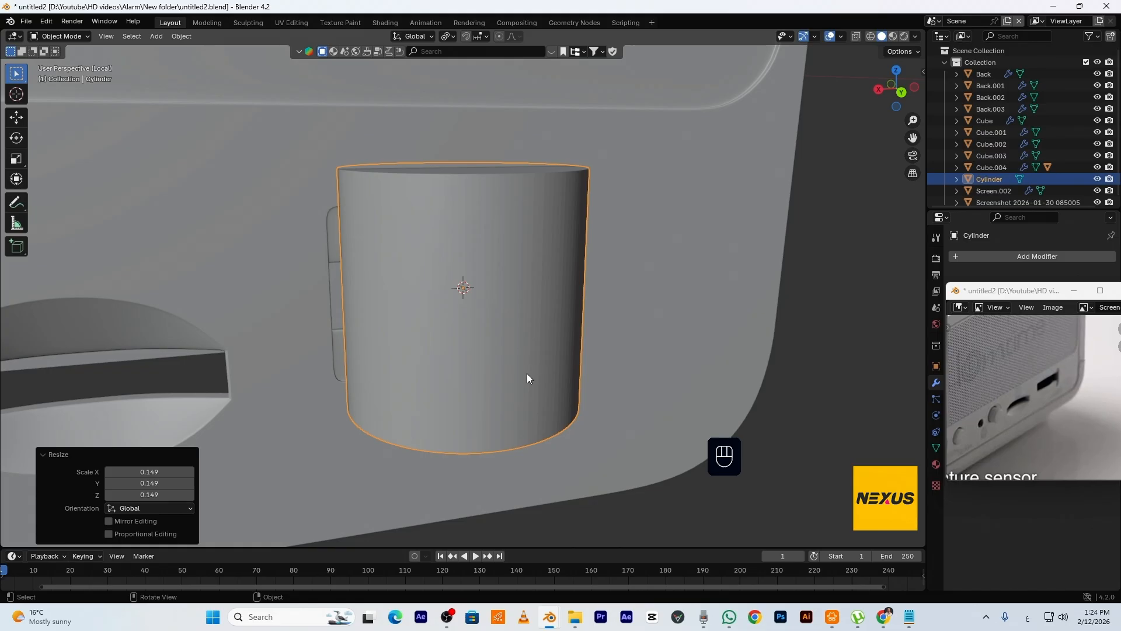
{"action": "key", "text": "g"}
{"action": "key", "text": "y"}
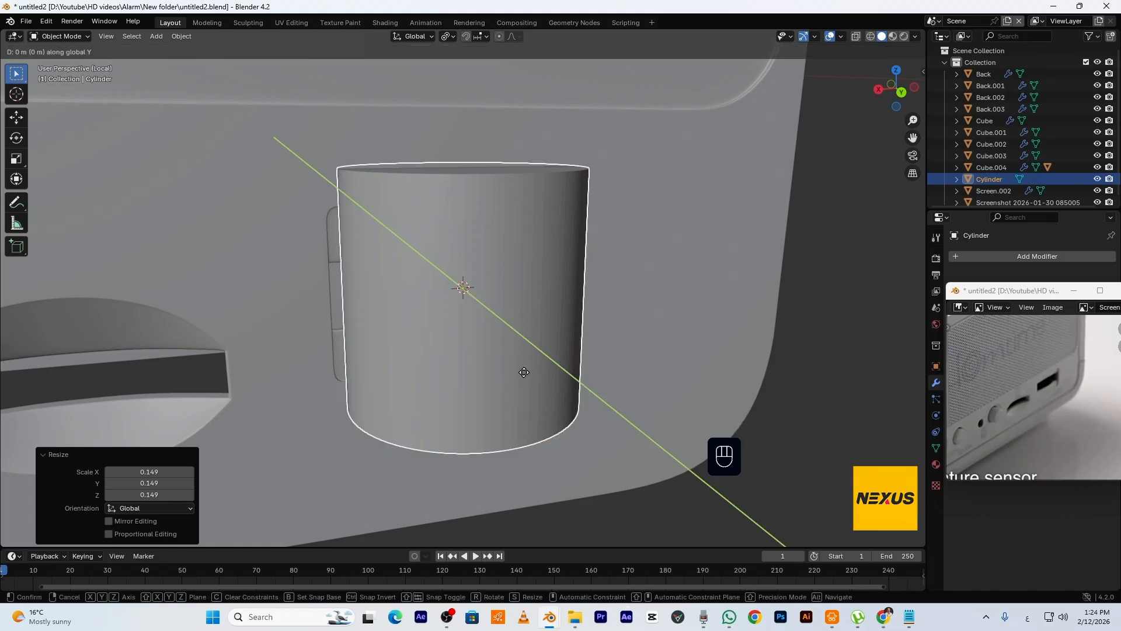
{"action": "left_click", "coordinate": [509, 368]}
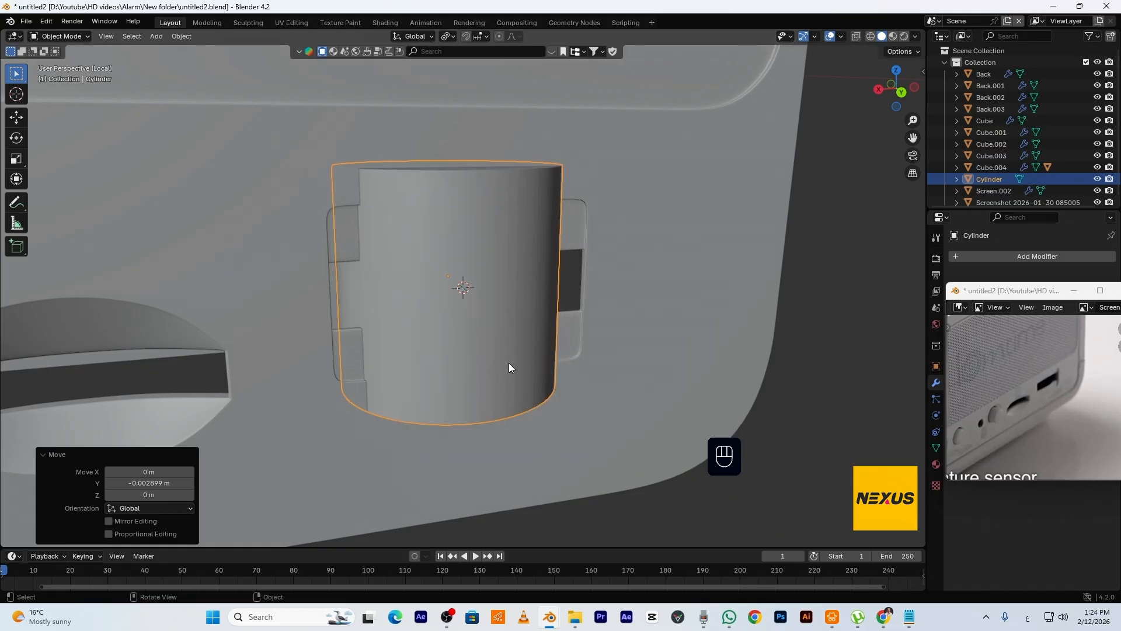
{"action": "key", "text": "s"}
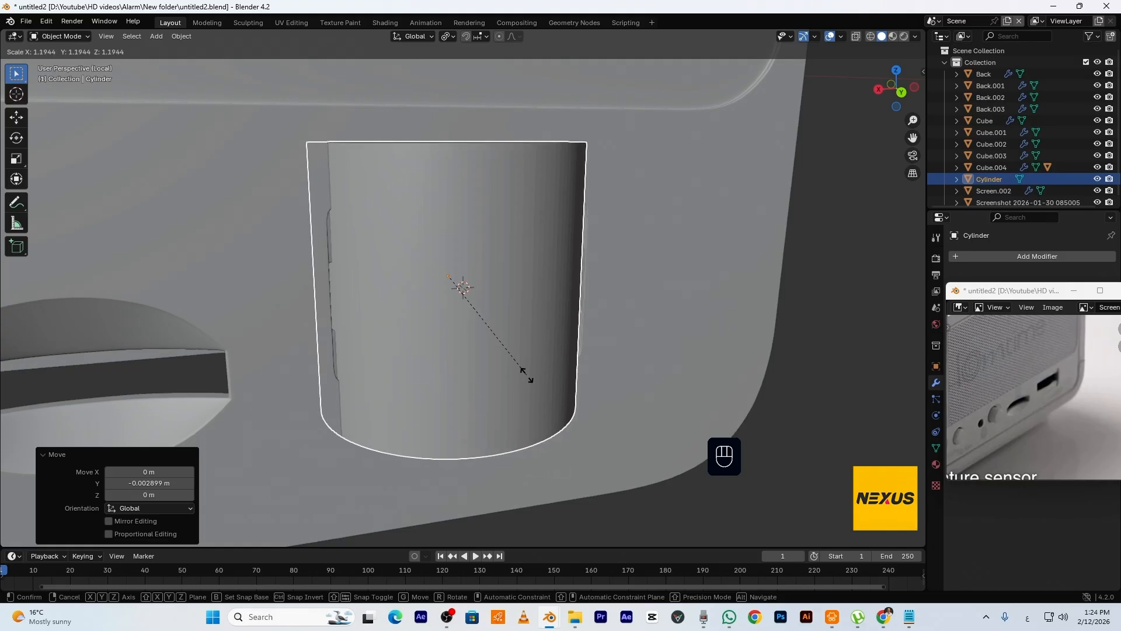
{"action": "left_click", "coordinate": [526, 375]}
Flatten the cylinder along Z to about 0.177 and apply its scale
{"action": "key", "text": "s"}
{"action": "key", "text": "z"}
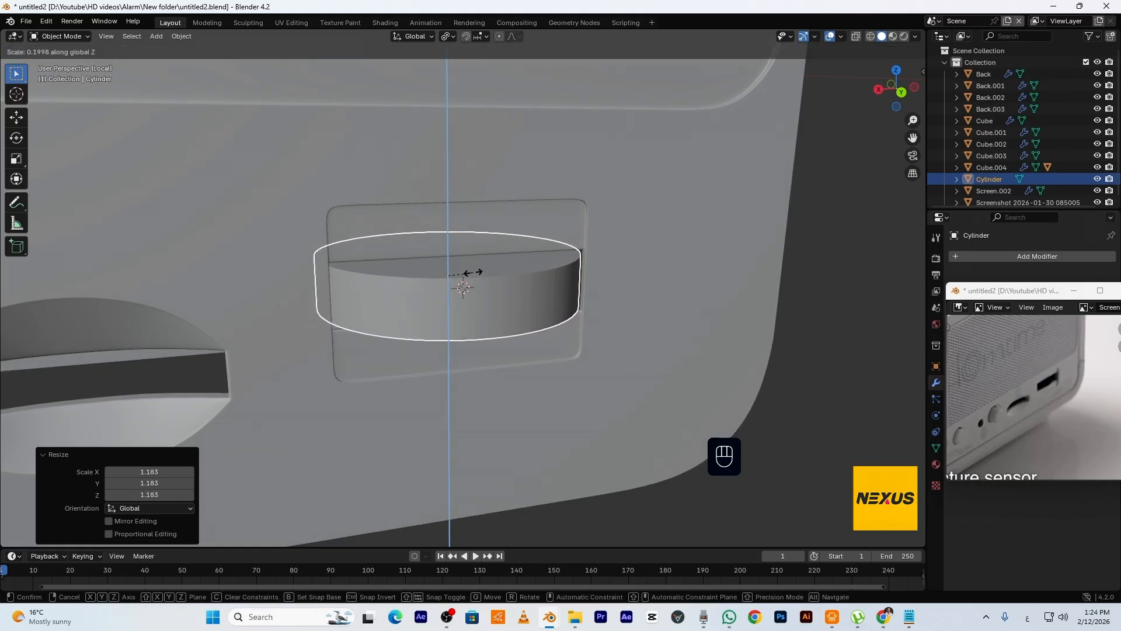
{"action": "left_click", "coordinate": [464, 272]}
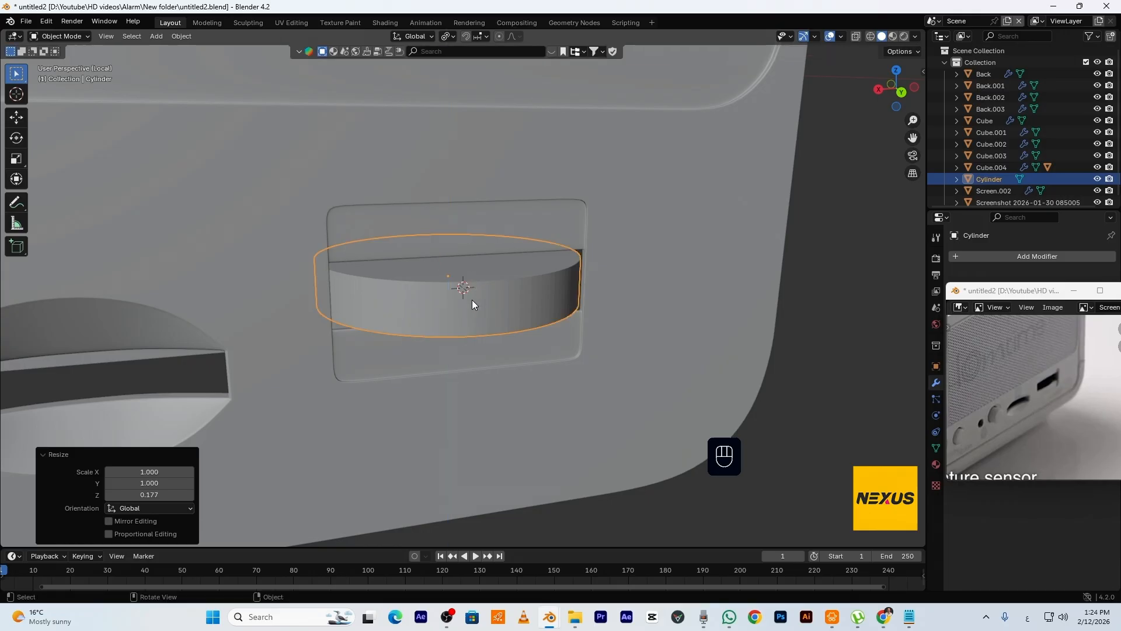
{"action": "key", "text": "shift+a"}
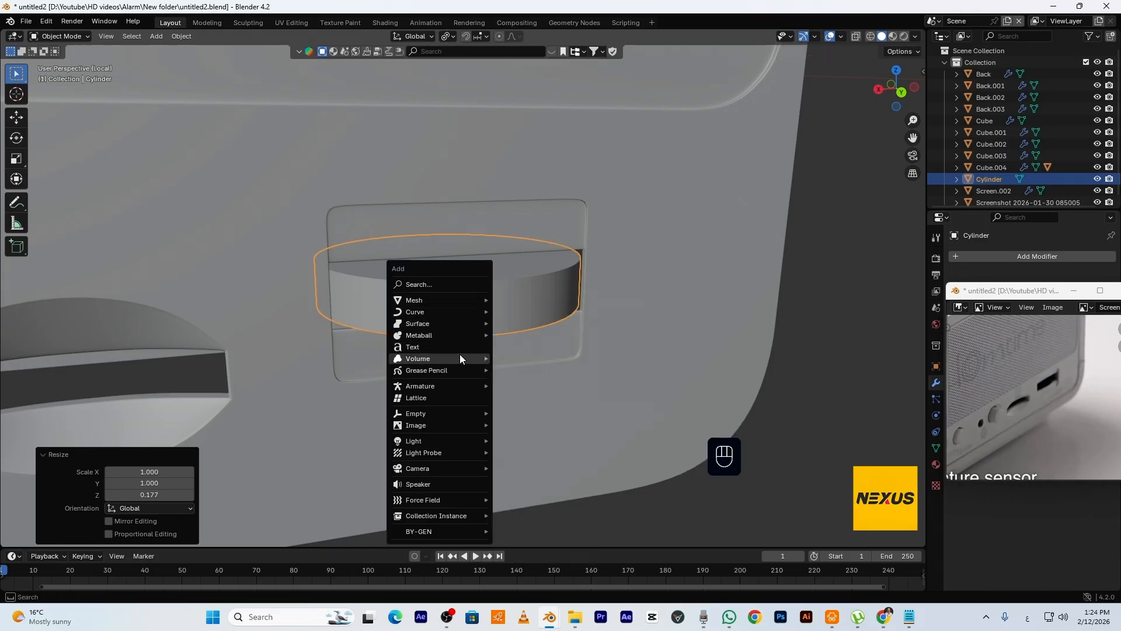
{"action": "key", "text": "Escape"}
{"action": "key", "text": "ctrl+a"}
{"action": "left_click", "coordinate": [460, 354]}
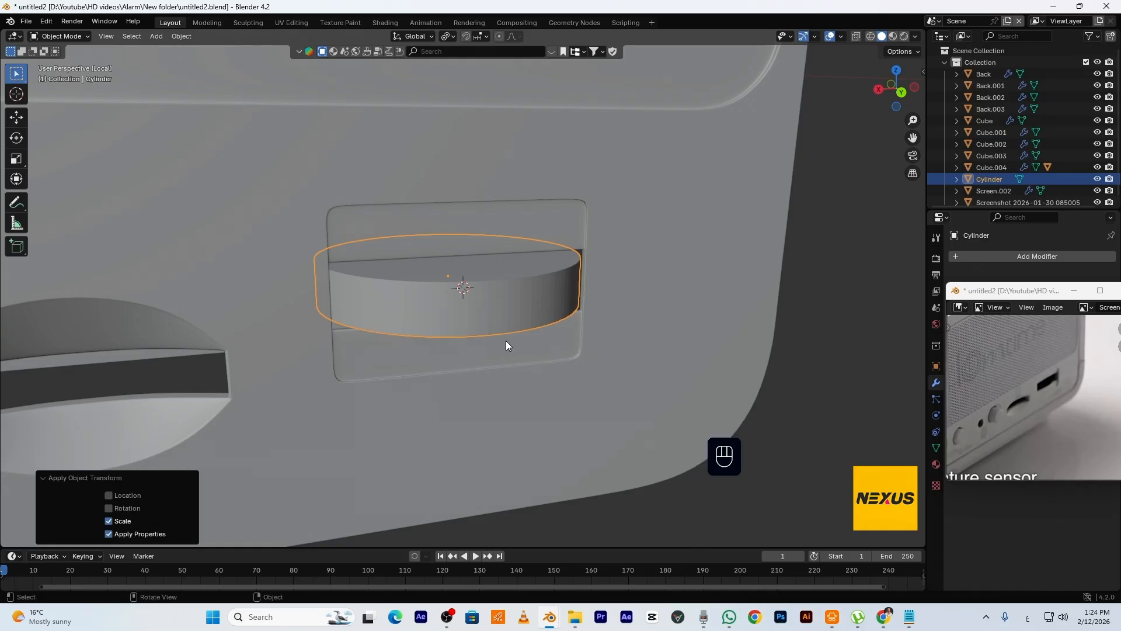
In Edit Mode, select every second side face all the way around the cylinder
{"action": "key", "text": "Tab"}
{"action": "scroll", "coordinate": [526, 309], "scroll_direction": "up", "scroll_amount": 2}
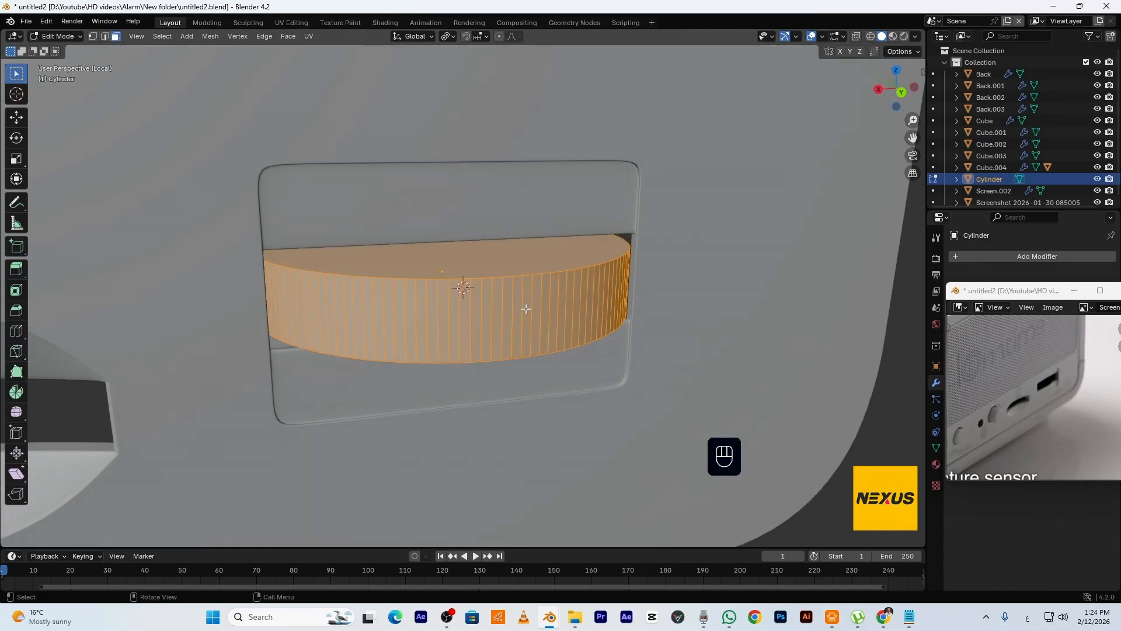
{"action": "left_click", "coordinate": [525, 309]}
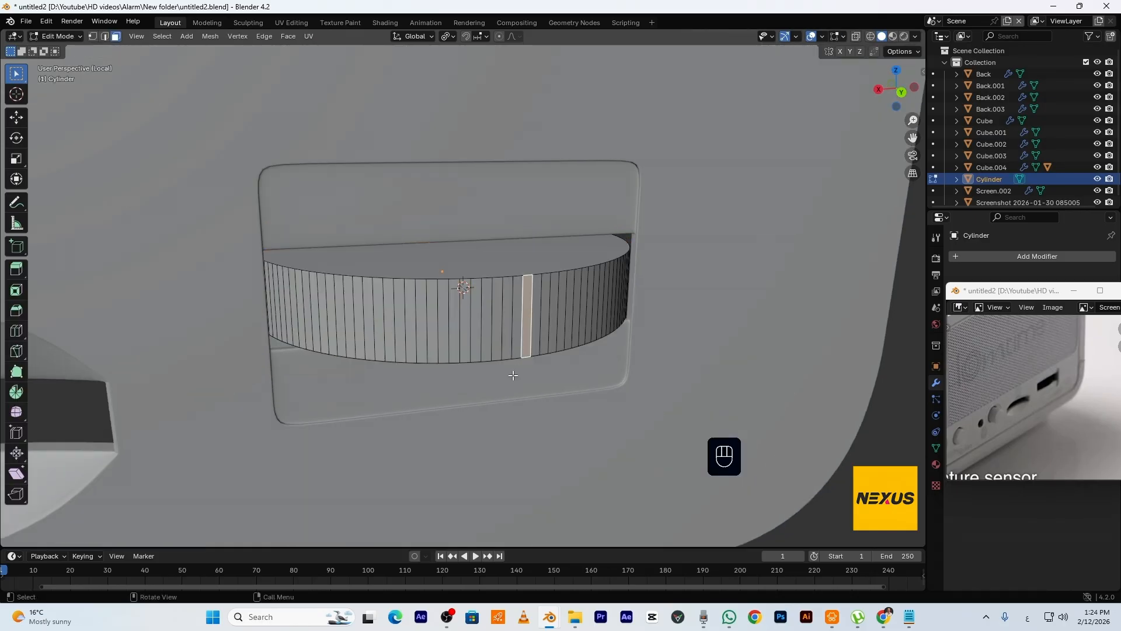
{"action": "left_click", "coordinate": [507, 316], "text": "shift"}
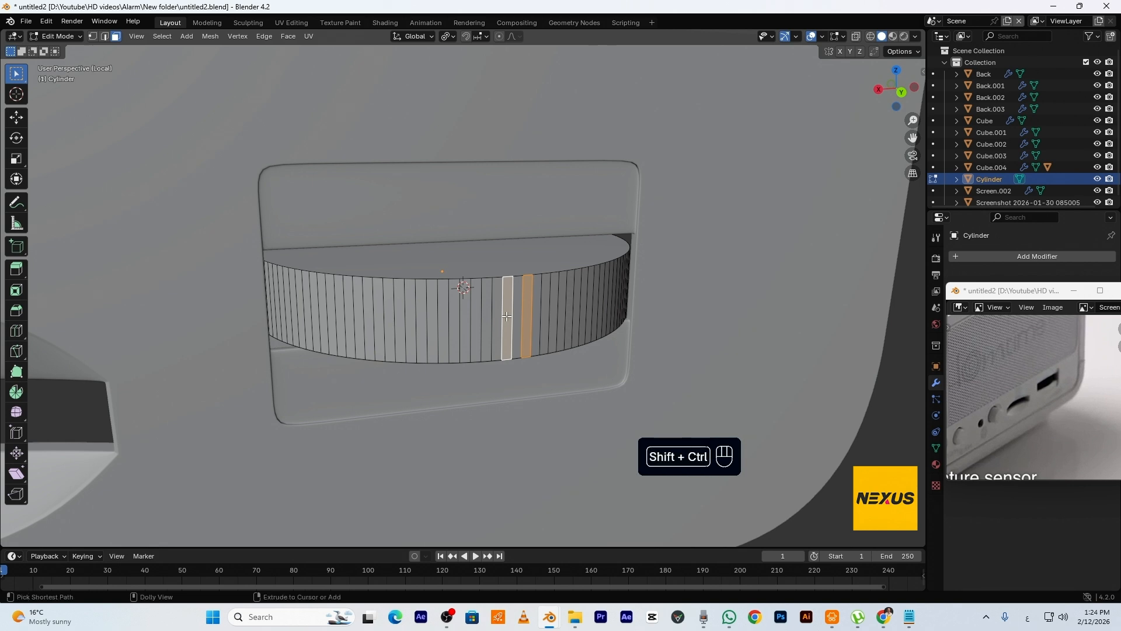
{"action": "key", "text": "ctrl+shift+KP_Add"}
{"action": "key", "text": "ctrl+shift+KP_Add"}
{"action": "key", "text": "ctrl+shift+KP_Add"}
{"action": "key", "text": "ctrl+shift+KP_Add"}
{"action": "key", "text": "ctrl+shift+KP_Add"}
{"action": "key", "text": "ctrl+shift+KP_Add"}
{"action": "key", "text": "ctrl+shift+KP_Add"}
{"action": "key", "text": "ctrl+shift+KP_Add"}
{"action": "key", "text": "ctrl+shift+KP_Add"}
{"action": "key", "text": "ctrl+shift+KP_Add"}
{"action": "key", "text": "ctrl+shift+KP_Add"}
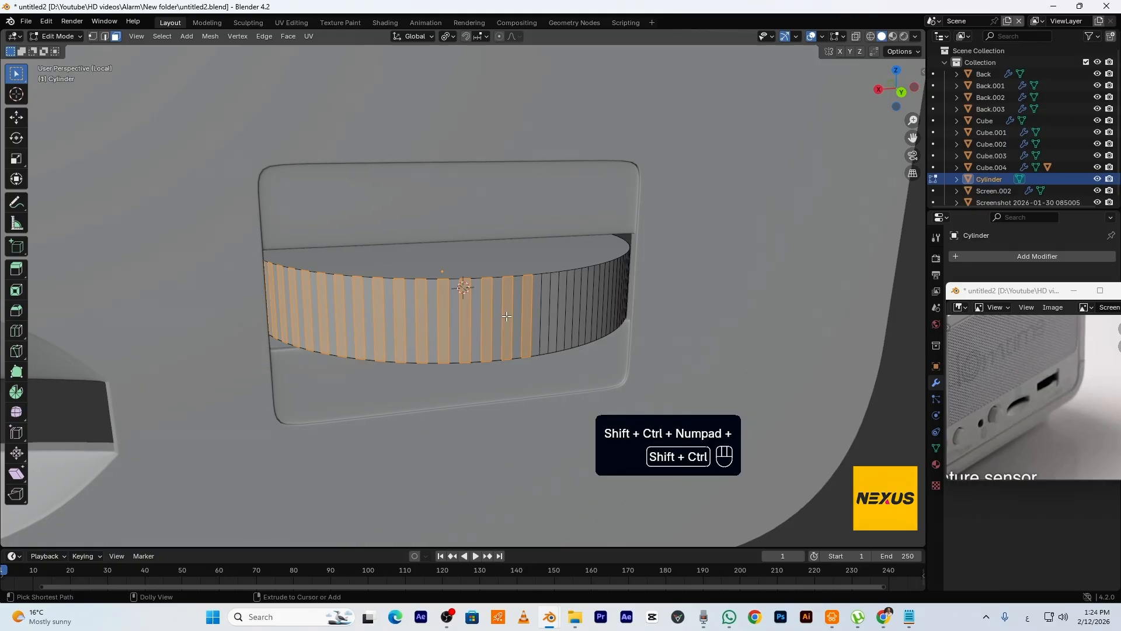
{"action": "key", "text": "ctrl+shift+KP_Add"}
{"action": "key", "text": "ctrl+shift+KP_Add"}
{"action": "key", "text": "ctrl+shift+KP_Add"}
{"action": "key", "text": "ctrl+shift+KP_Add"}
{"action": "key", "text": "ctrl+shift+KP_Add"}
{"action": "key", "text": "ctrl+shift+KP_Add"}
{"action": "key", "text": "ctrl+shift+KP_Add"}
{"action": "key", "text": "ctrl+shift+KP_Add"}
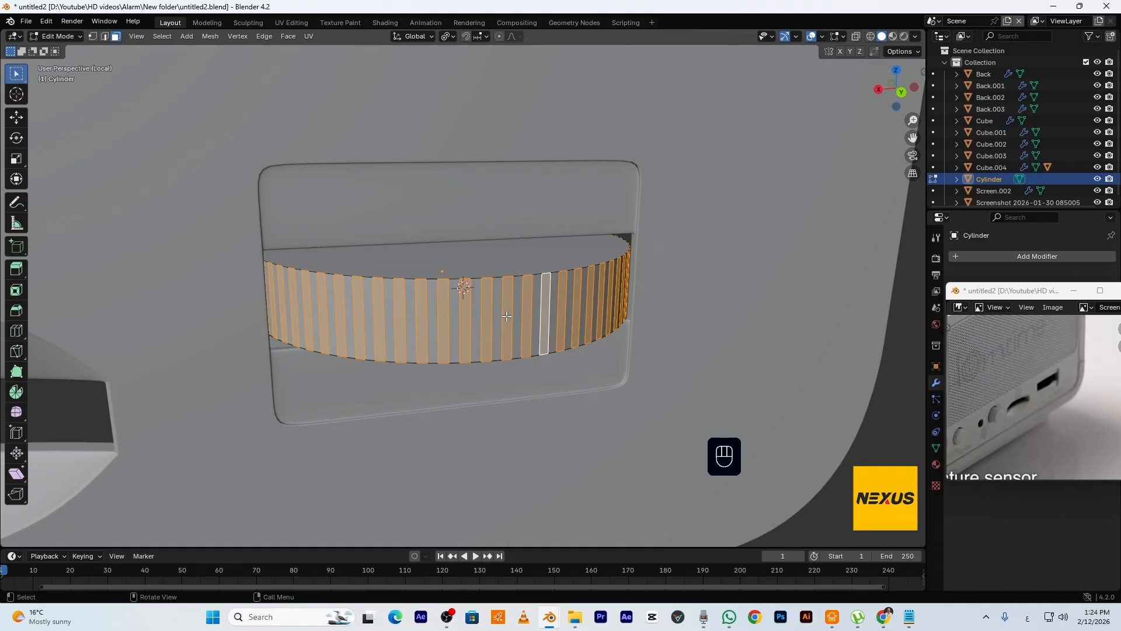
Extrude the selected side faces along their normals by about 0.00018 m and return to Object Mode
{"action": "key", "text": "alt+e"}
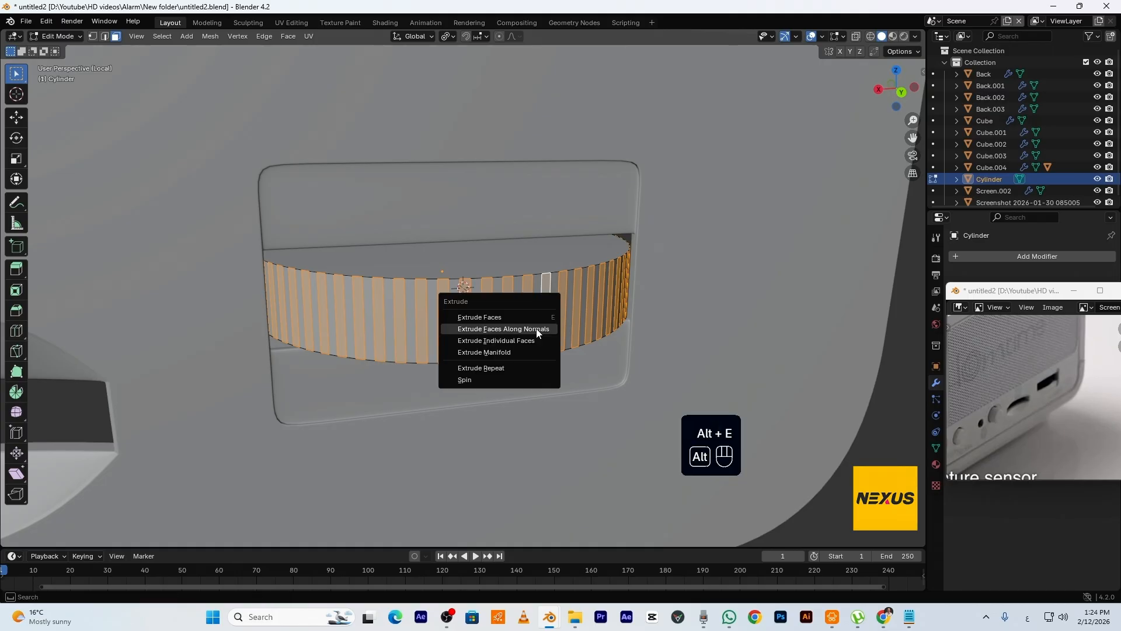
{"action": "left_click", "coordinate": [536, 328]}
{"action": "left_click", "coordinate": [537, 326]}
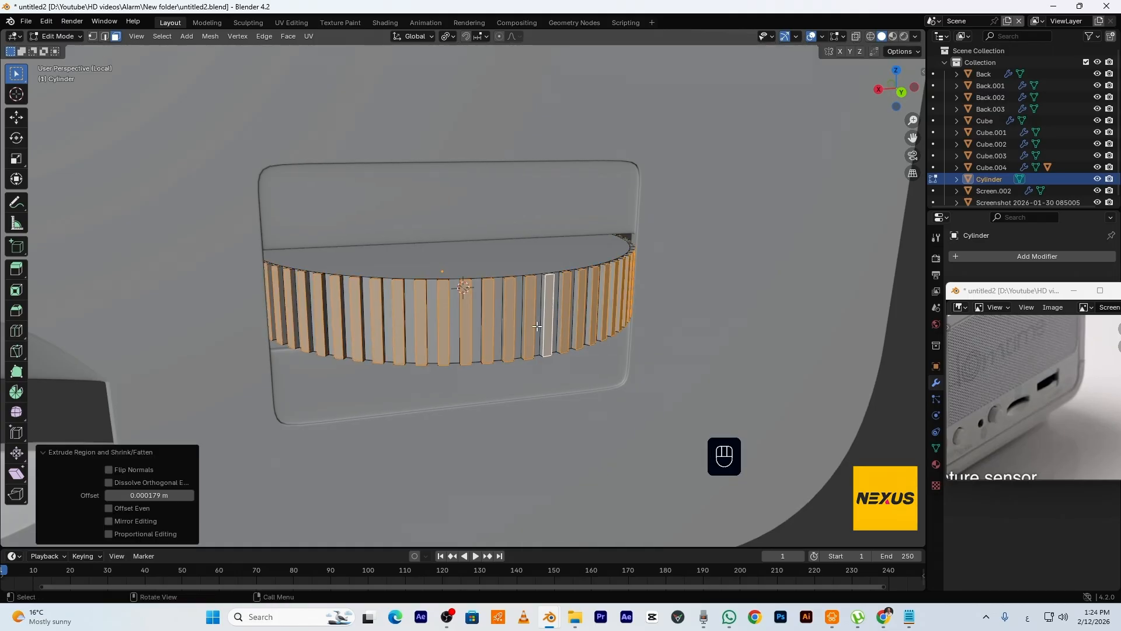
{"action": "key", "text": "Tab"}
{"action": "scroll", "coordinate": [598, 335], "scroll_direction": "down", "scroll_amount": 5}
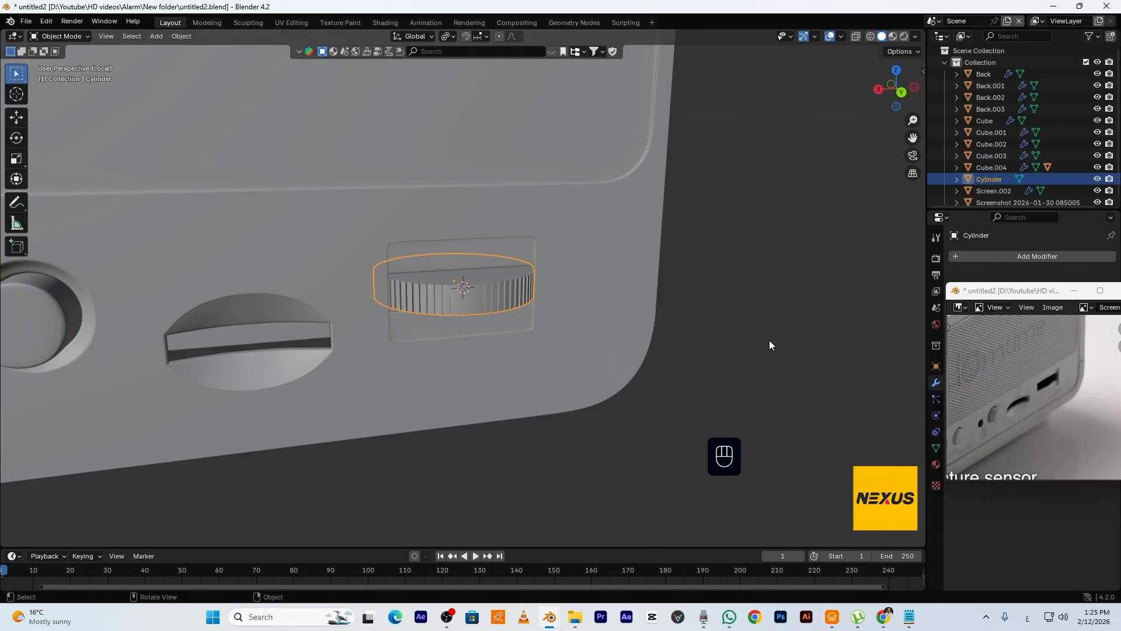
Scale the ridged cylinder up by about 1.158 and move it about -0.0025 m along Y into the slot
{"action": "left_click", "coordinate": [737, 348]}
{"action": "middle_click_drag", "start_coordinate": [759, 341], "coordinate": [590, 335]}
{"action": "scroll", "coordinate": [573, 331], "scroll_direction": "up", "scroll_amount": 5}
{"action": "left_click", "coordinate": [555, 330]}
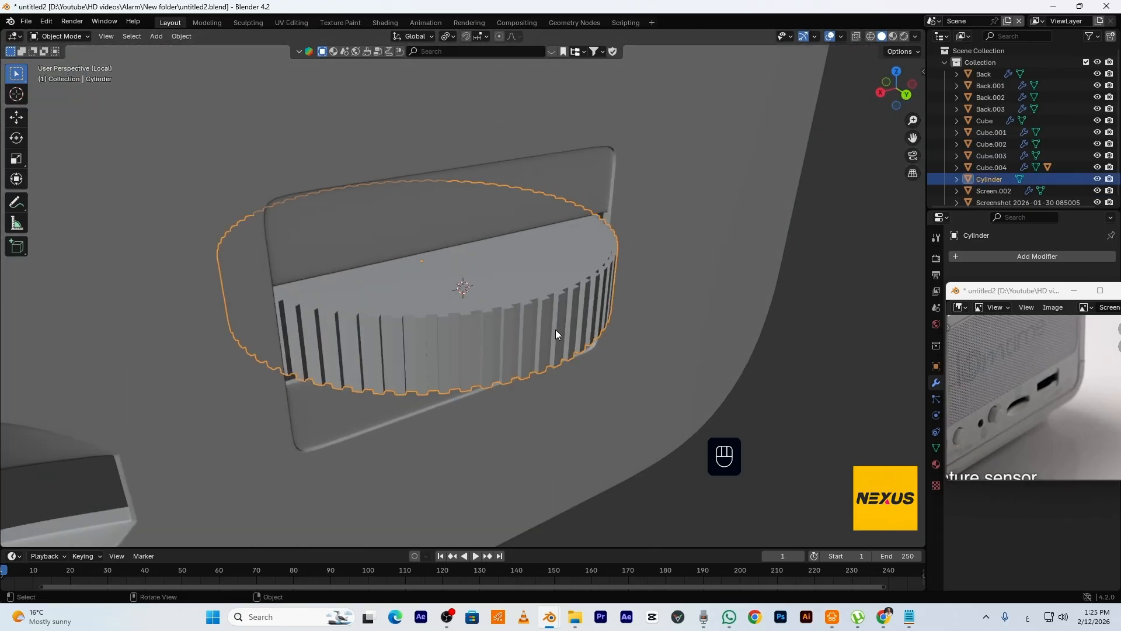
{"action": "key", "text": "s"}
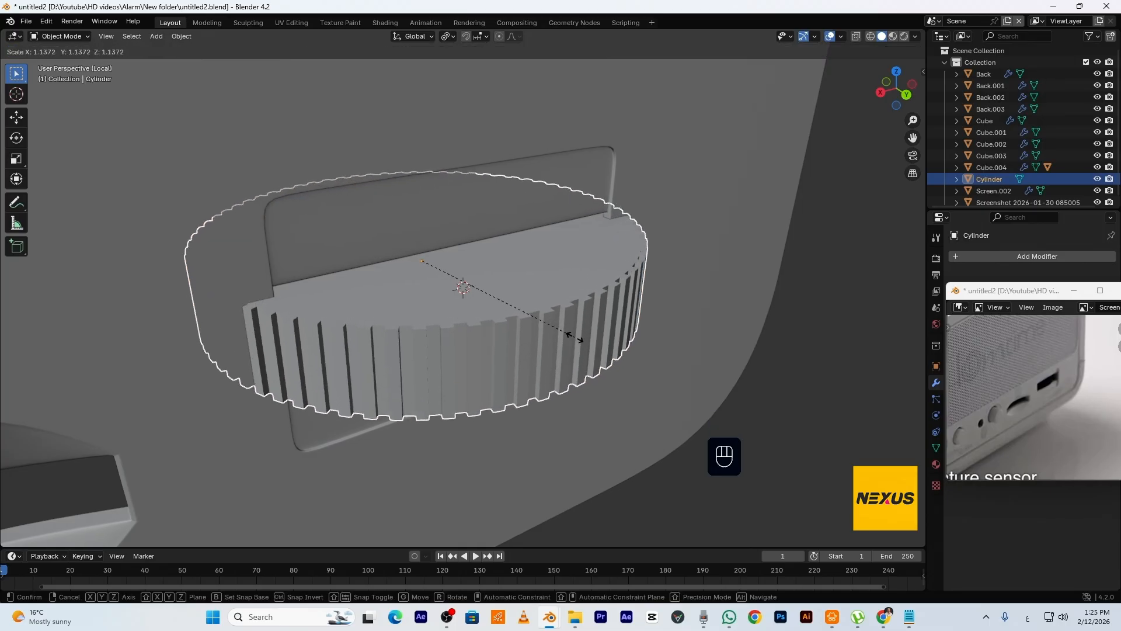
{"action": "left_click", "coordinate": [577, 344]}
{"action": "key", "text": "g"}
{"action": "key", "text": "y"}
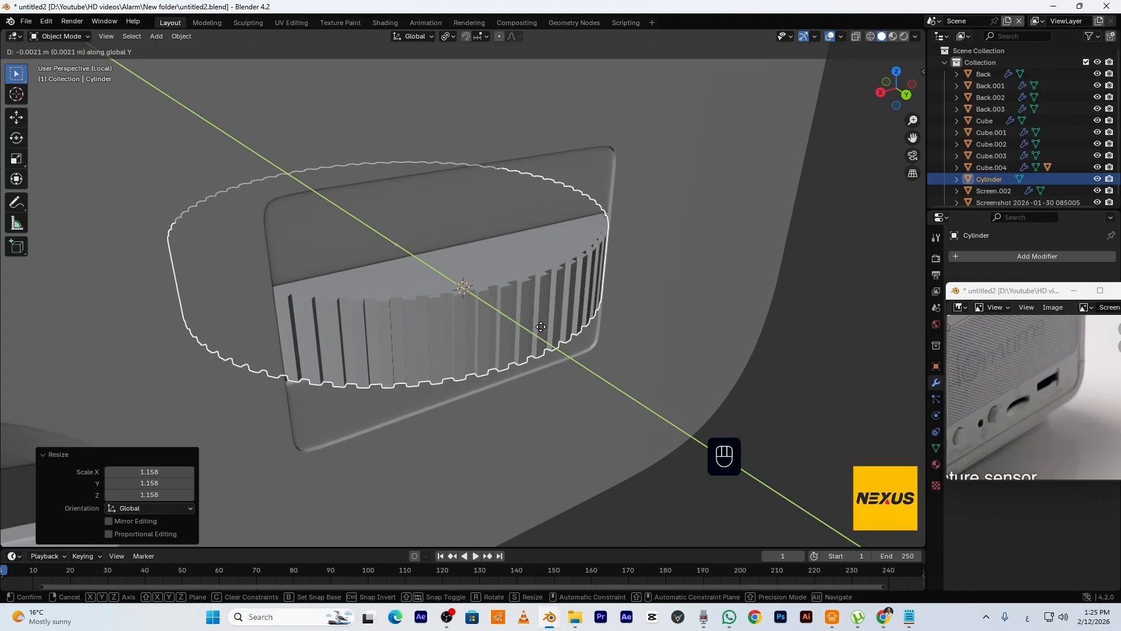
{"action": "left_click", "coordinate": [534, 325]}
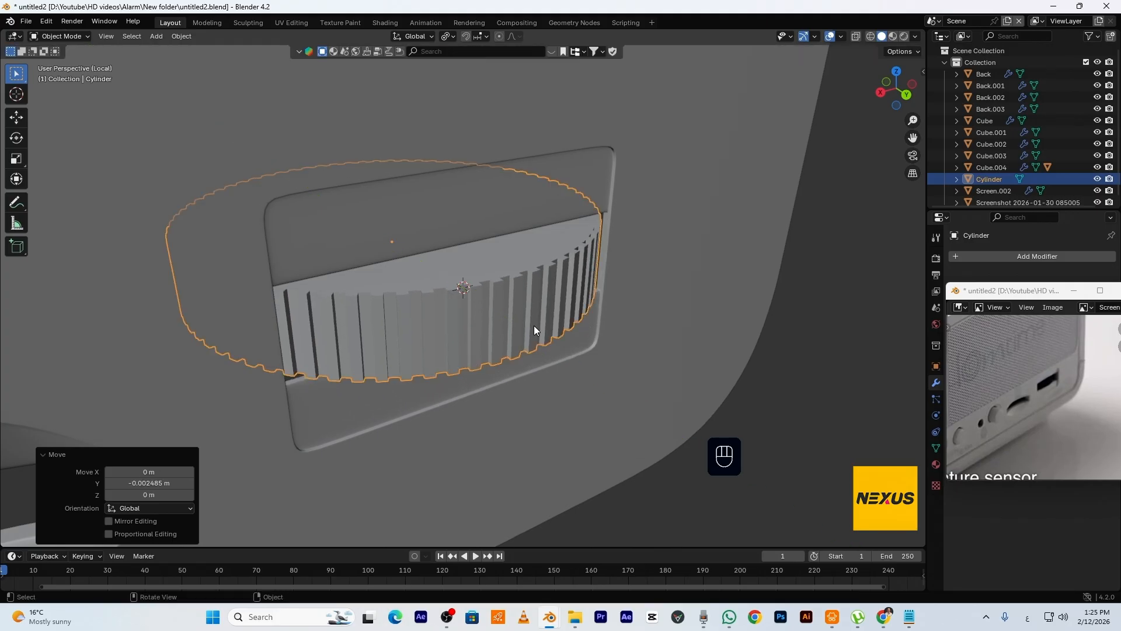
Leave local view to show the whole alarm clock and save the file
{"action": "left_click", "coordinate": [843, 341]}
{"action": "middle_click_drag", "start_coordinate": [804, 371], "coordinate": [634, 386]}
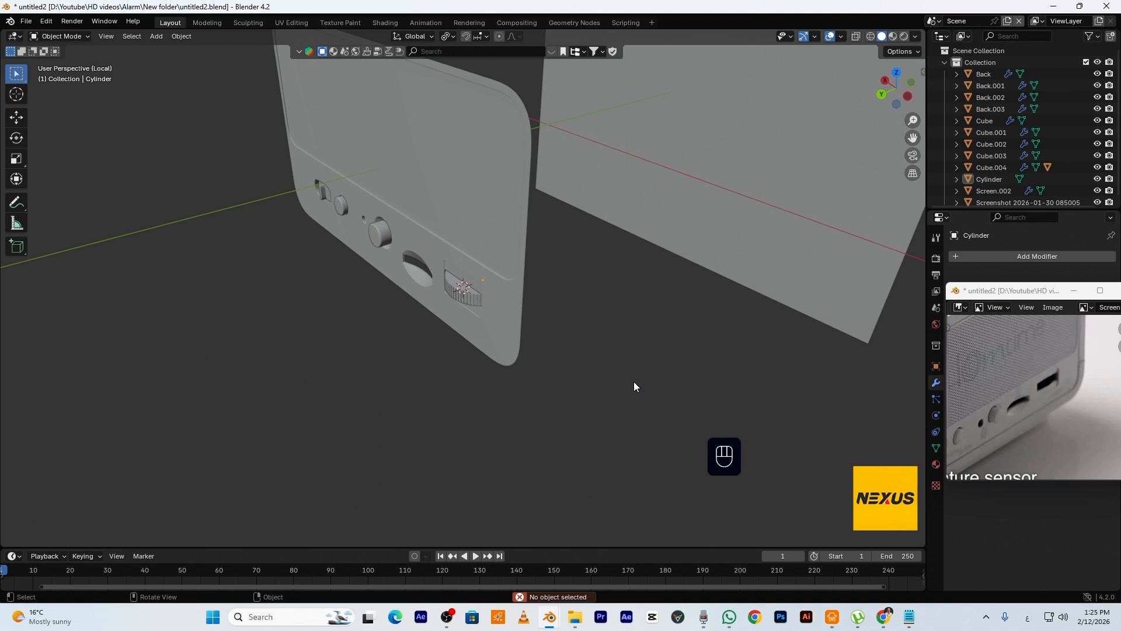
{"action": "key", "text": "KP_Divide"}
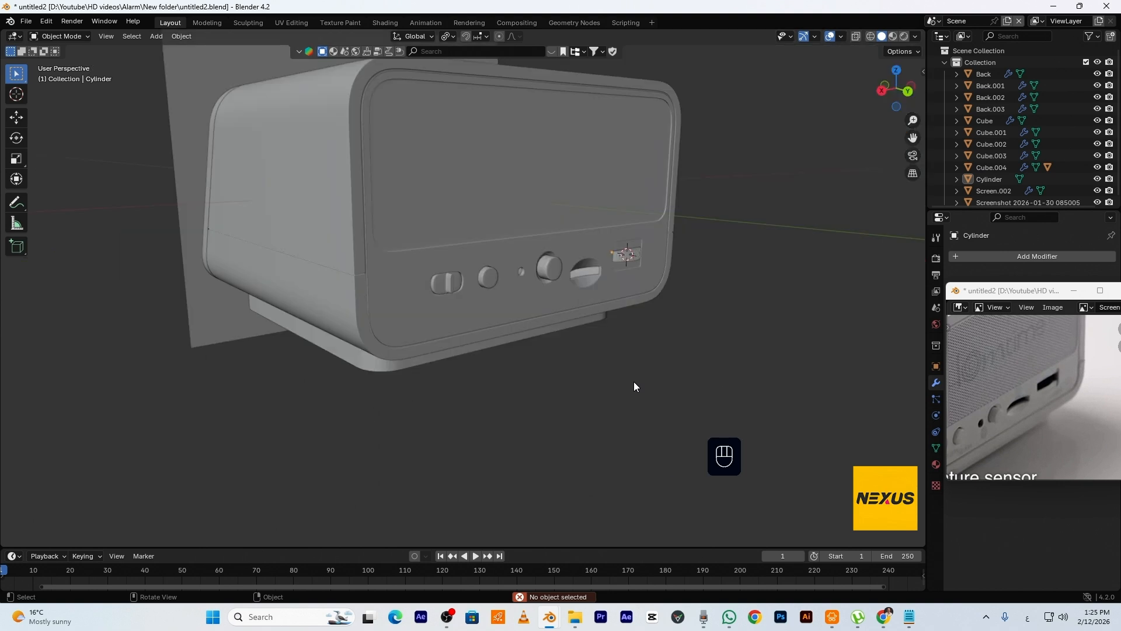
{"action": "middle_click_drag", "start_coordinate": [634, 387], "coordinate": [634, 410]}
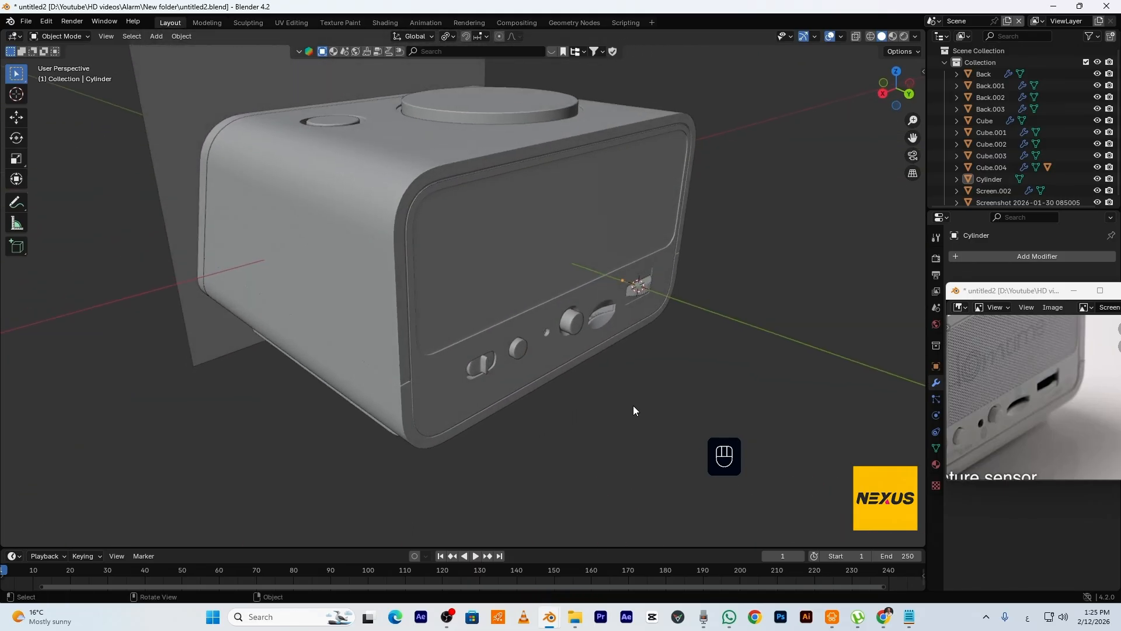
{"action": "left_click", "coordinate": [26, 21]}
{"action": "left_click", "coordinate": [45, 96]}
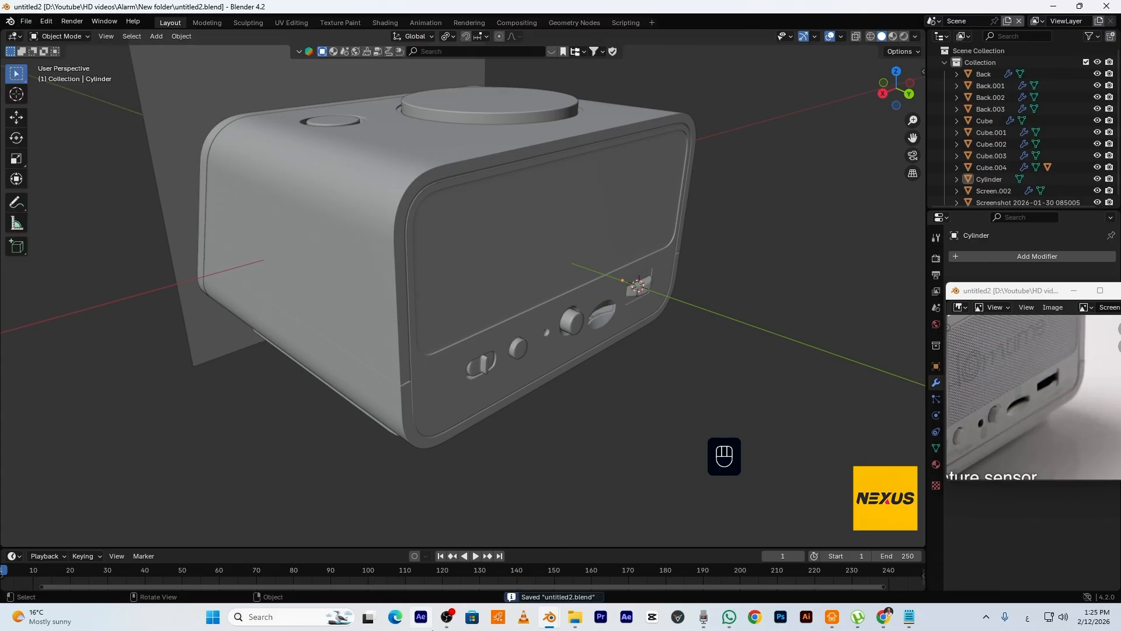
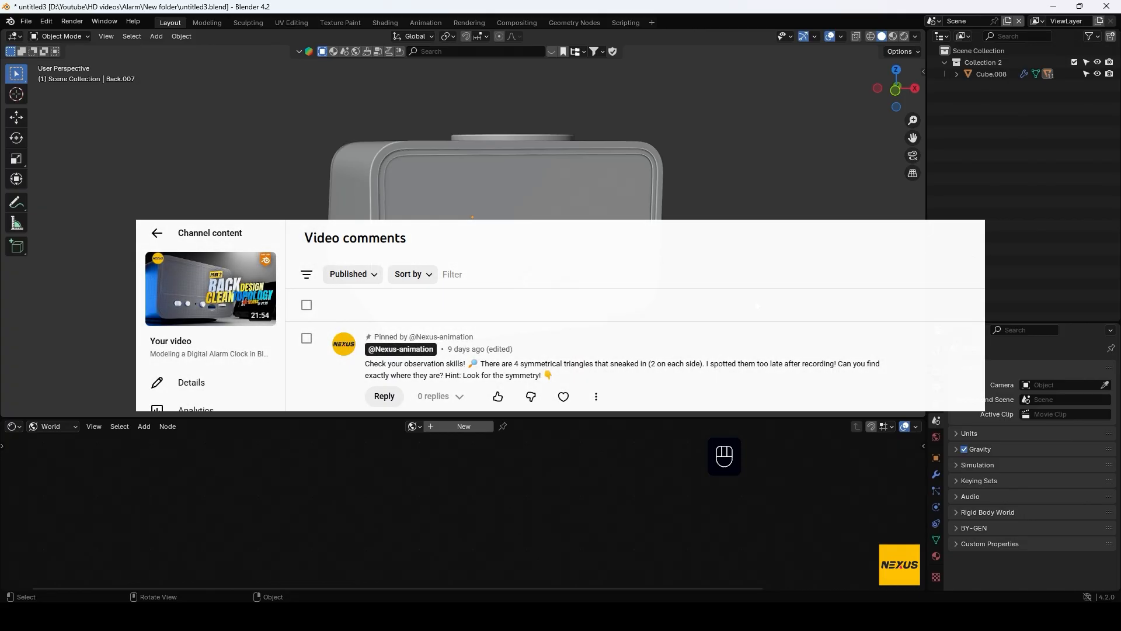
Open the clock's back panel in Edit Mode and isolate it in local view near the port openings
{"action": "left_click", "coordinate": [634, 255]}
{"action": "key", "text": "Tab"}
{"action": "key", "text": "KP_Divide"}
{"action": "middle_click_drag", "start_coordinate": [651, 268], "coordinate": [668, 245]}
{"action": "scroll", "coordinate": [669, 245], "scroll_direction": "up", "scroll_amount": 5}
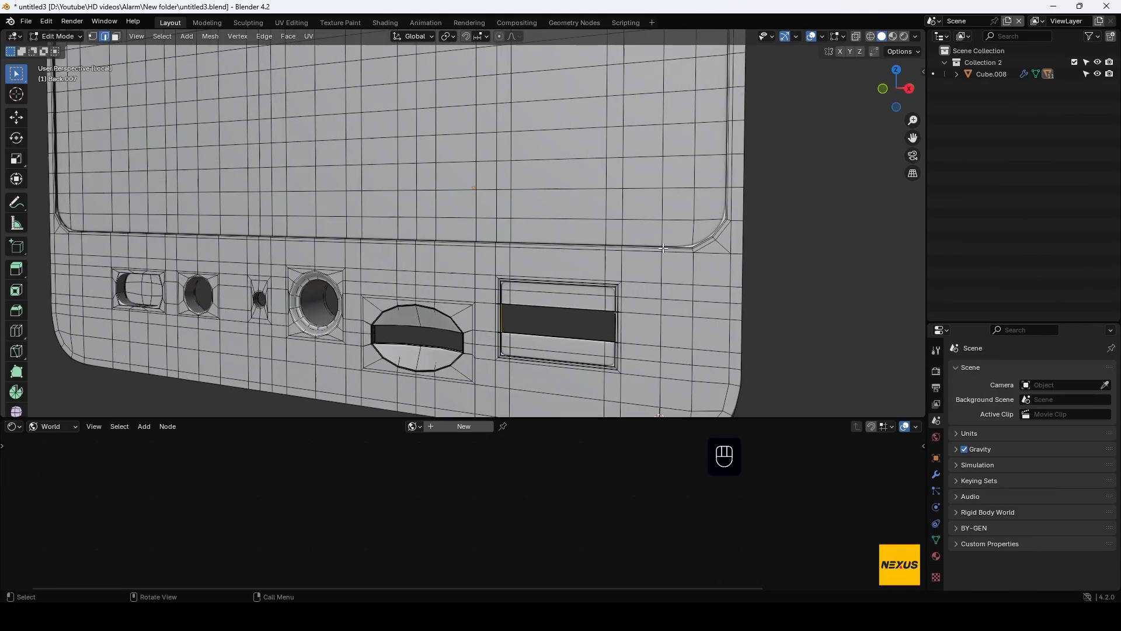
Select the four faces around the large recess's lower corner beside the rectangular slot and hide all other faces
{"action": "key", "text": "3"}
{"action": "left_click", "coordinate": [726, 239]}
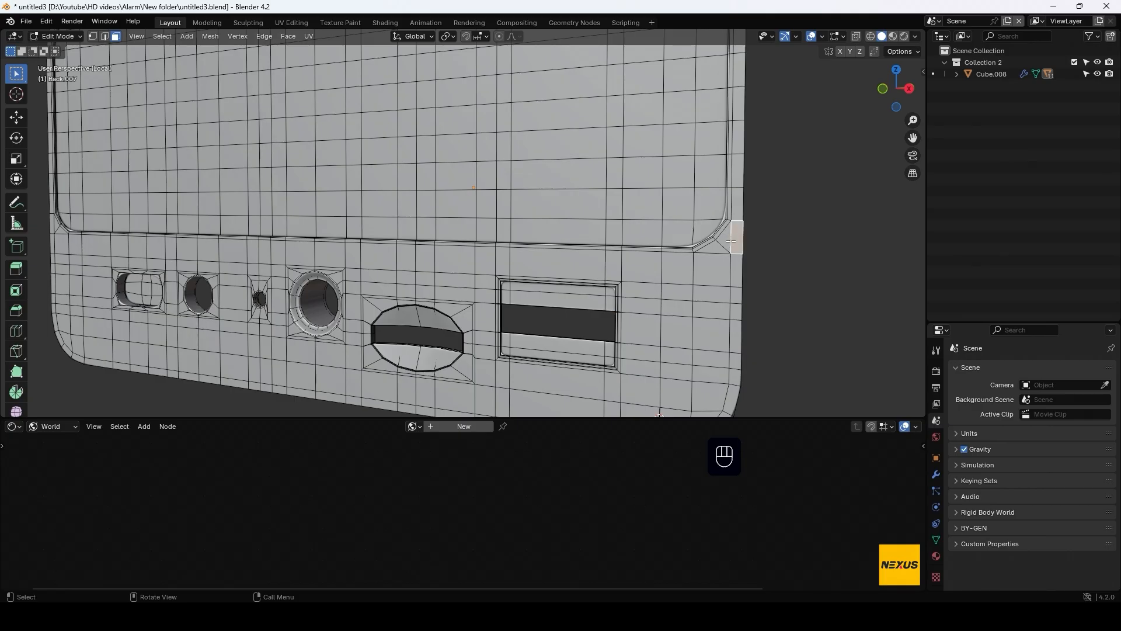
{"action": "left_click", "coordinate": [715, 240], "text": "shift"}
{"action": "left_click", "coordinate": [713, 267], "text": "shift"}
{"action": "left_click", "coordinate": [739, 268], "text": "shift"}
{"action": "key", "text": "ctrl+i"}
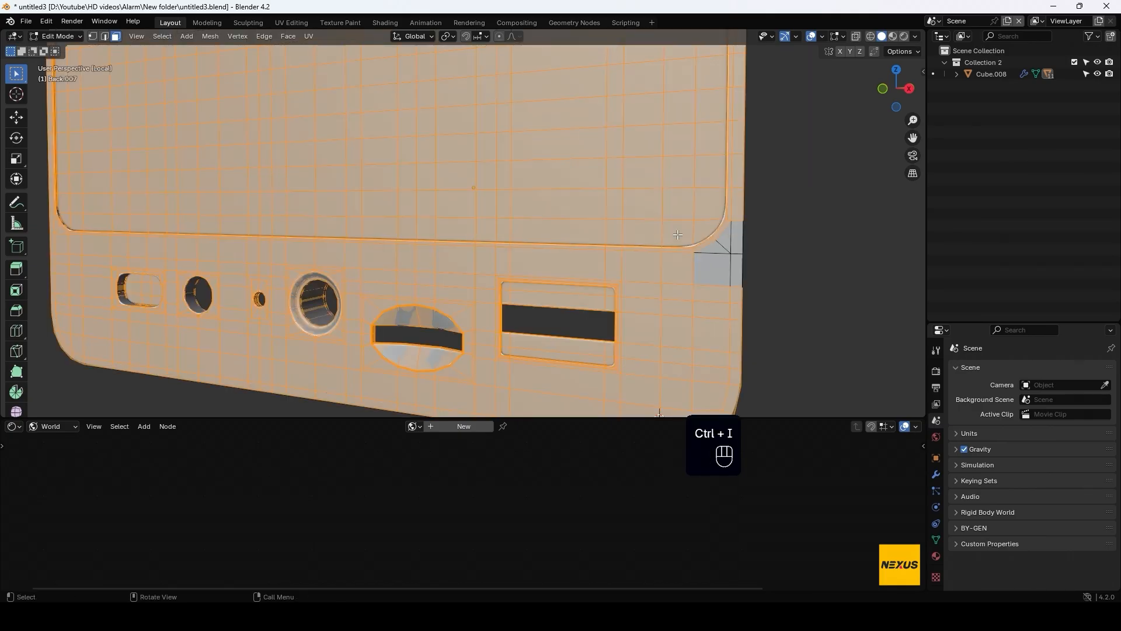
{"action": "key", "text": "h"}
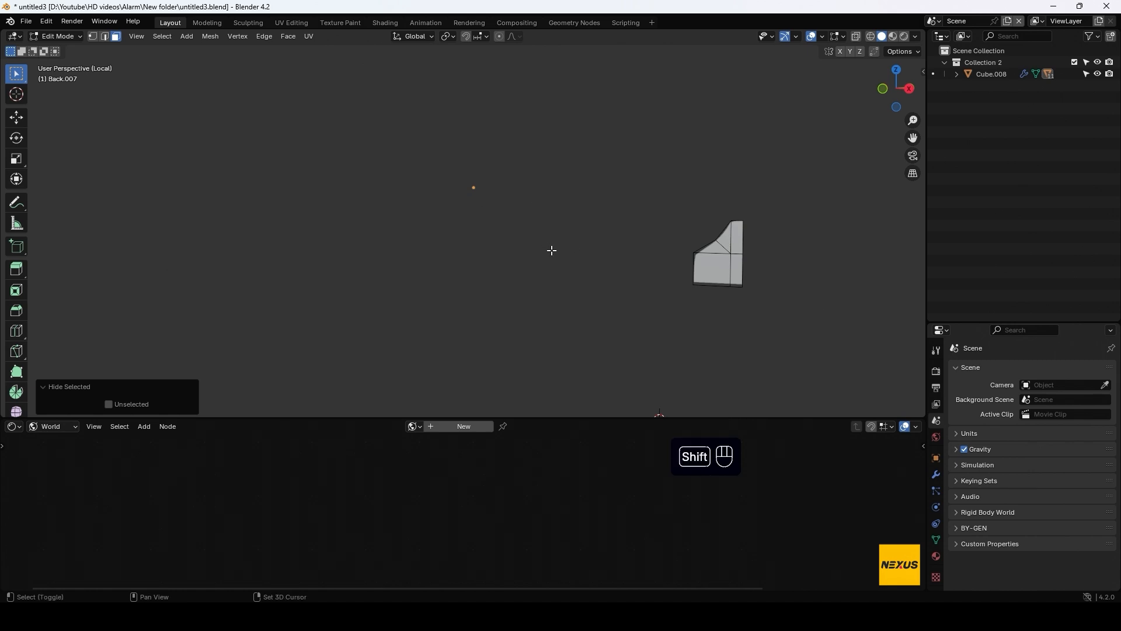
Add three centred single loop cuts to the corner patch: across the upper narrow face, then vertically and horizontally through the lower faces
{"action": "middle_click_drag", "start_coordinate": [588, 245], "coordinate": [569, 276], "text": "shift"}
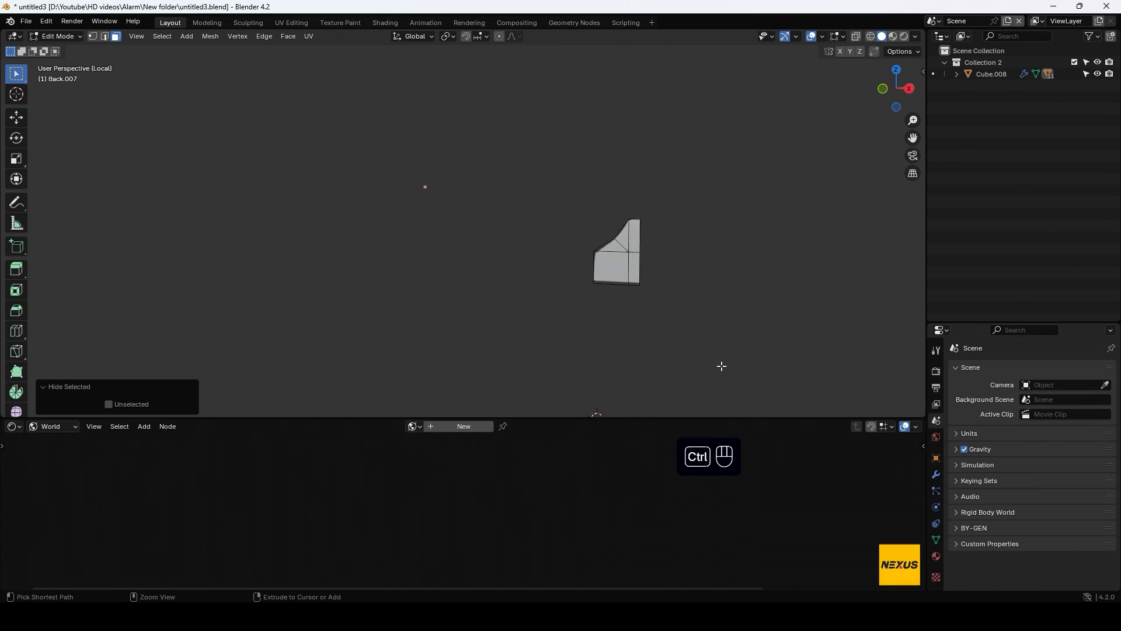
{"action": "key", "text": "ctrl+r"}
{"action": "left_click", "coordinate": [647, 236]}
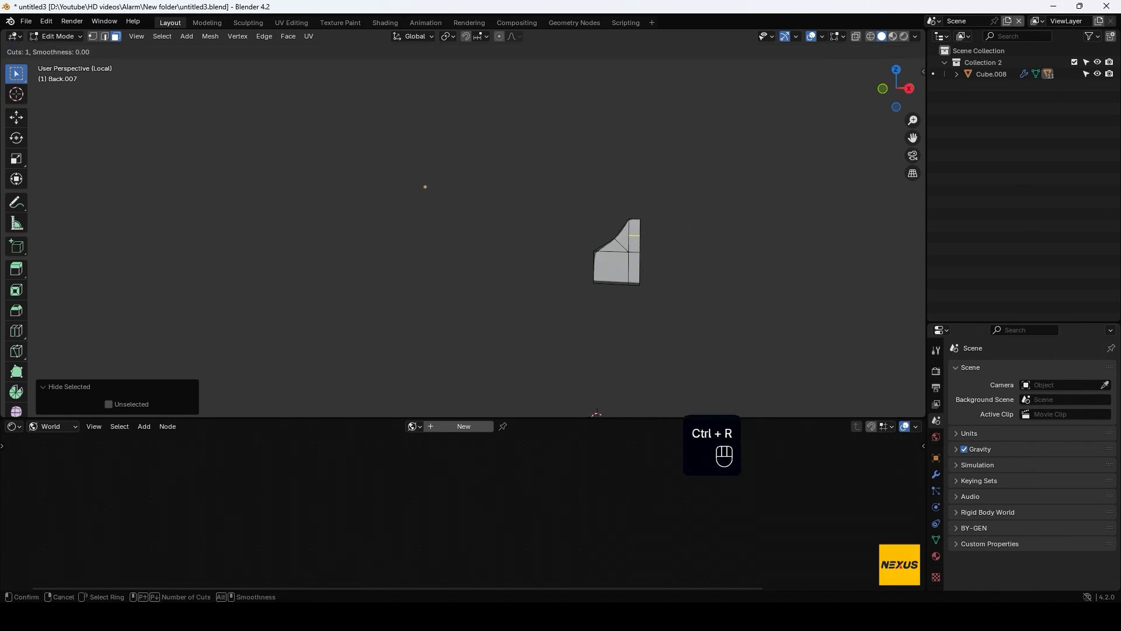
{"action": "right_click", "coordinate": [634, 275]}
{"action": "key", "text": "ctrl+r"}
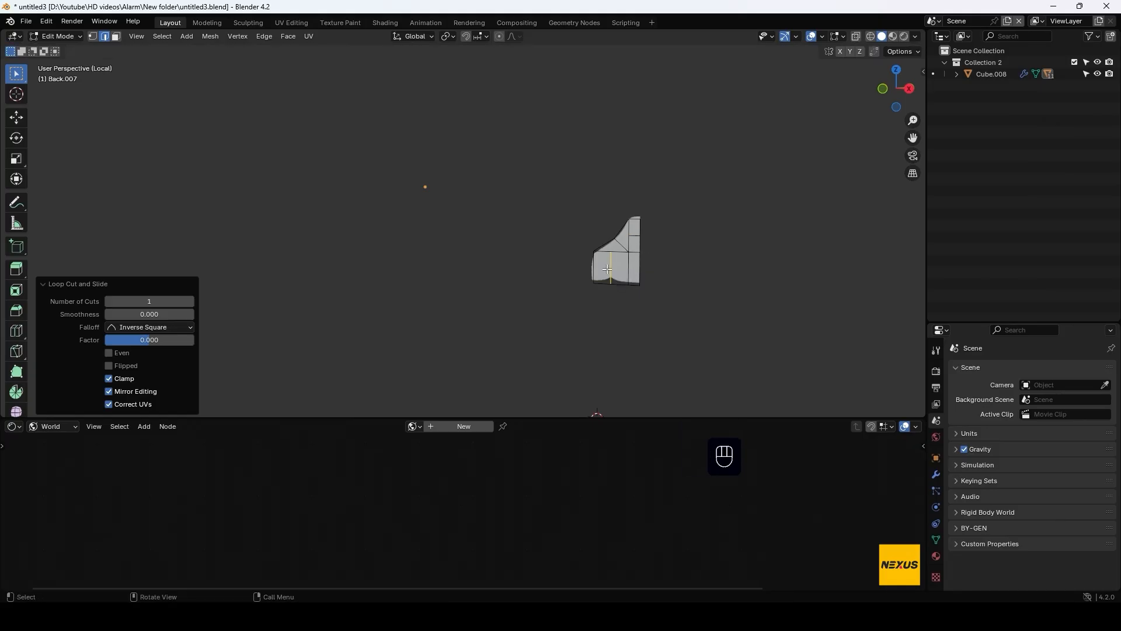
{"action": "key", "text": "ctrl+r"}
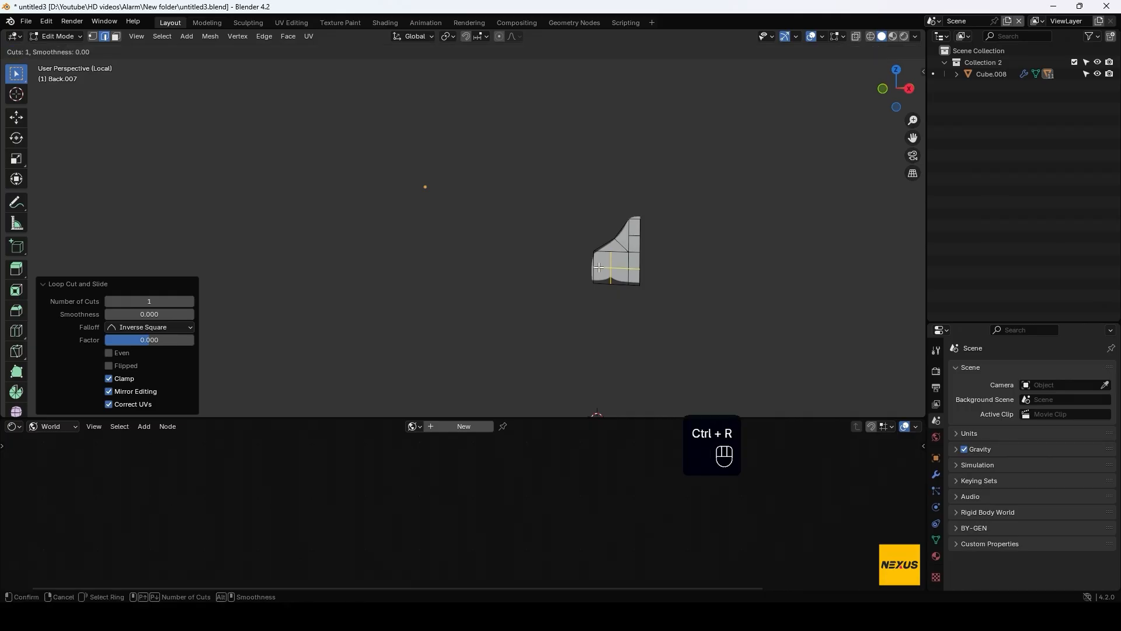
Merge the two cut-end vertices beside the corner patch's lower port-side corner into that corner vertex using At Last
{"action": "key", "text": "1"}
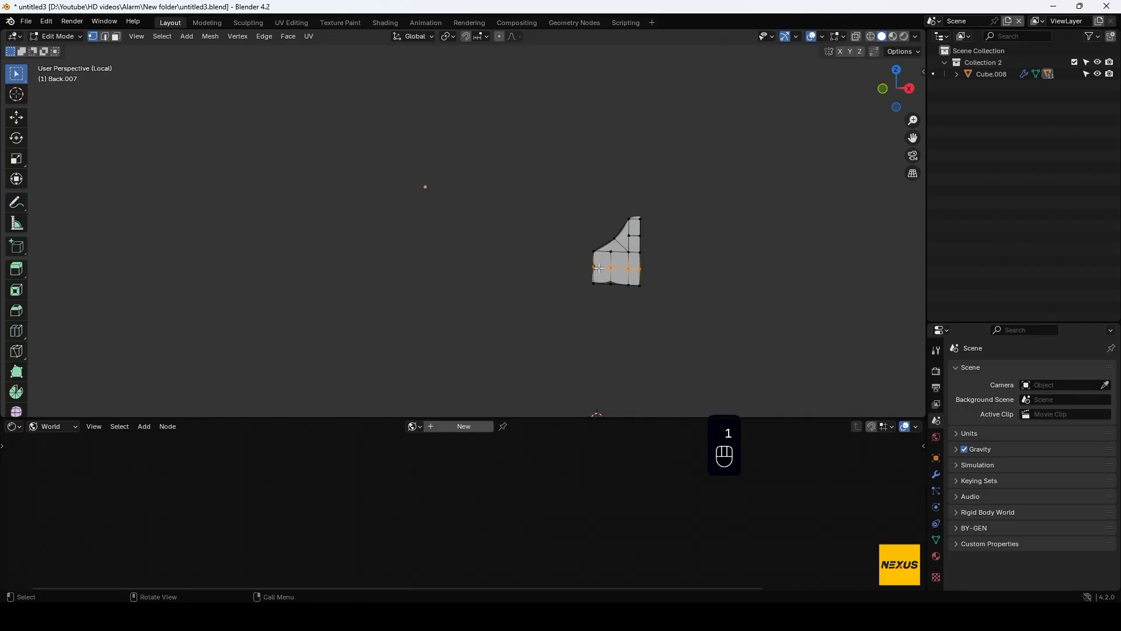
{"action": "left_click", "coordinate": [593, 268]}
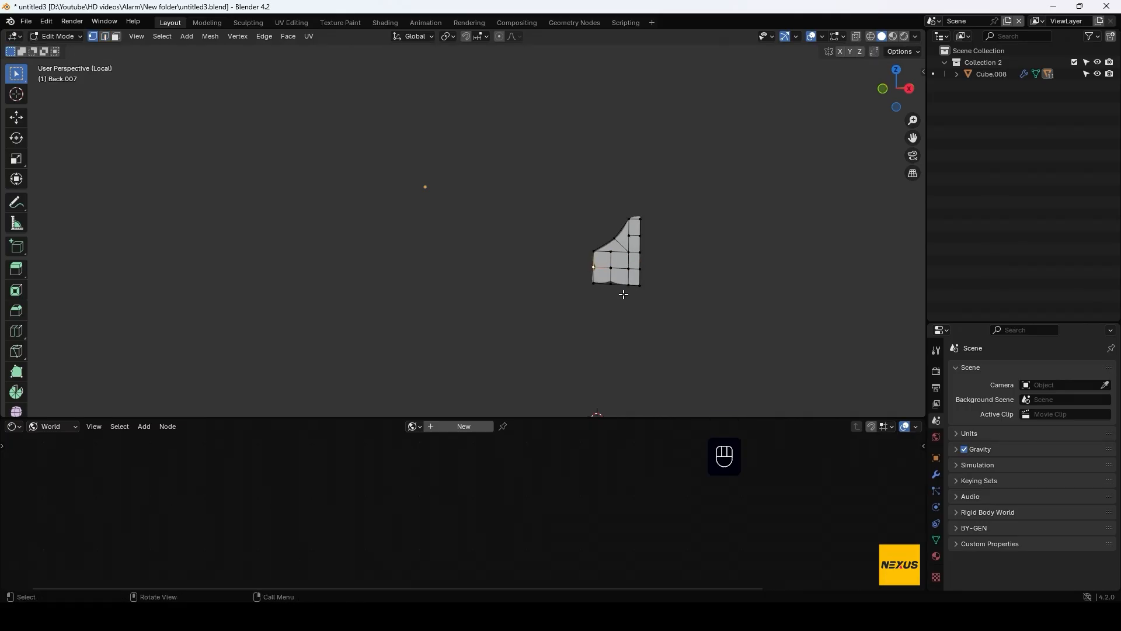
{"action": "left_click", "coordinate": [593, 283], "text": "shift"}
{"action": "key", "text": "m"}
{"action": "left_click", "coordinate": [604, 284]}
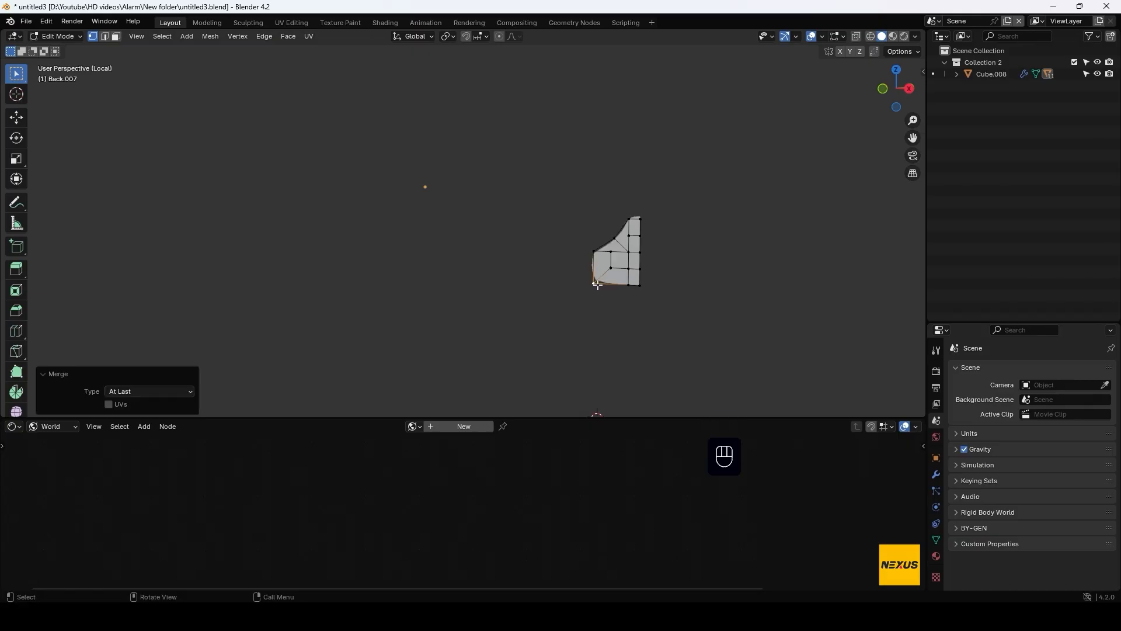
Connect the narrow face's mid-edge vertex to the lower face's upper midpoint, and slide the new crossing vertex about 0.59 towards the recess curve
{"action": "left_click", "coordinate": [627, 235]}
{"action": "left_click", "coordinate": [612, 251], "text": "shift"}
{"action": "key", "text": "j"}
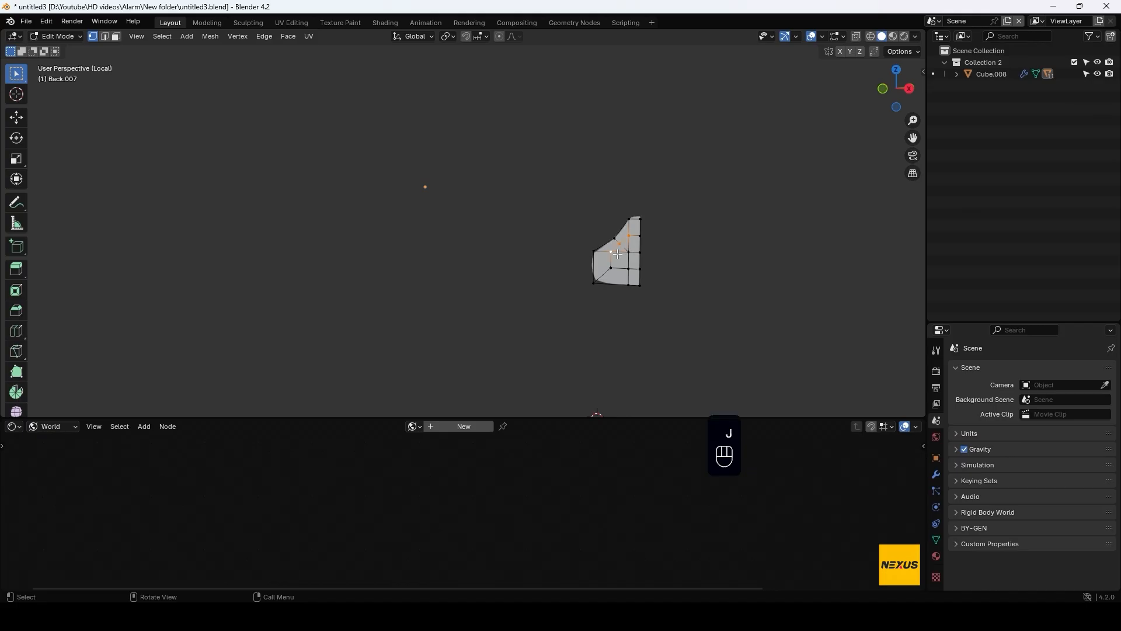
{"action": "left_click", "coordinate": [620, 243]}
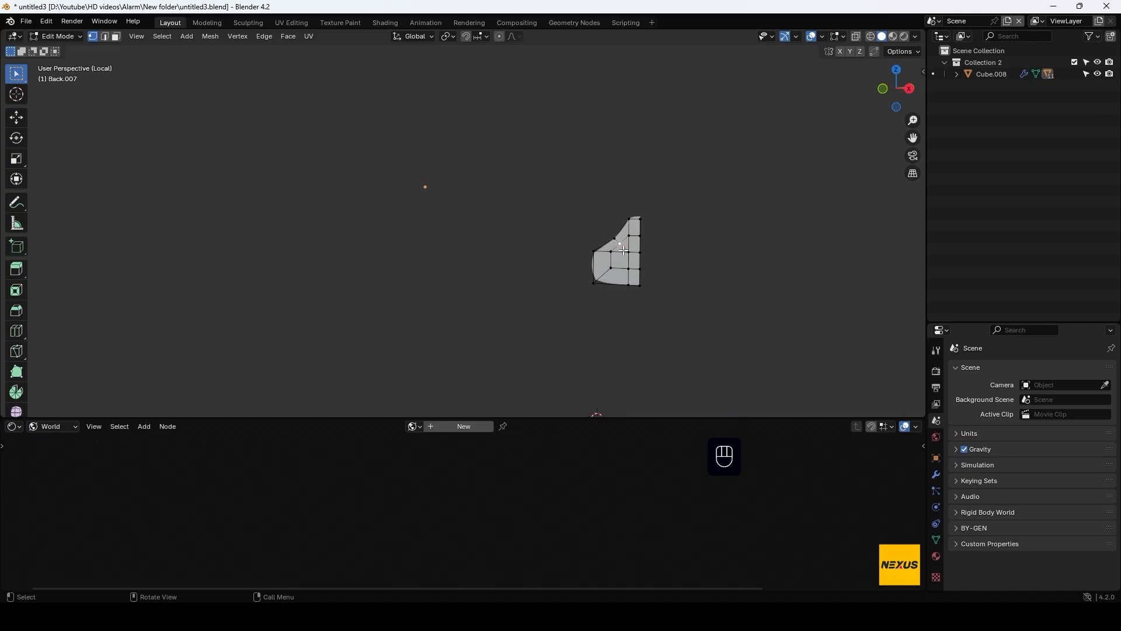
{"action": "key", "text": "shift+v"}
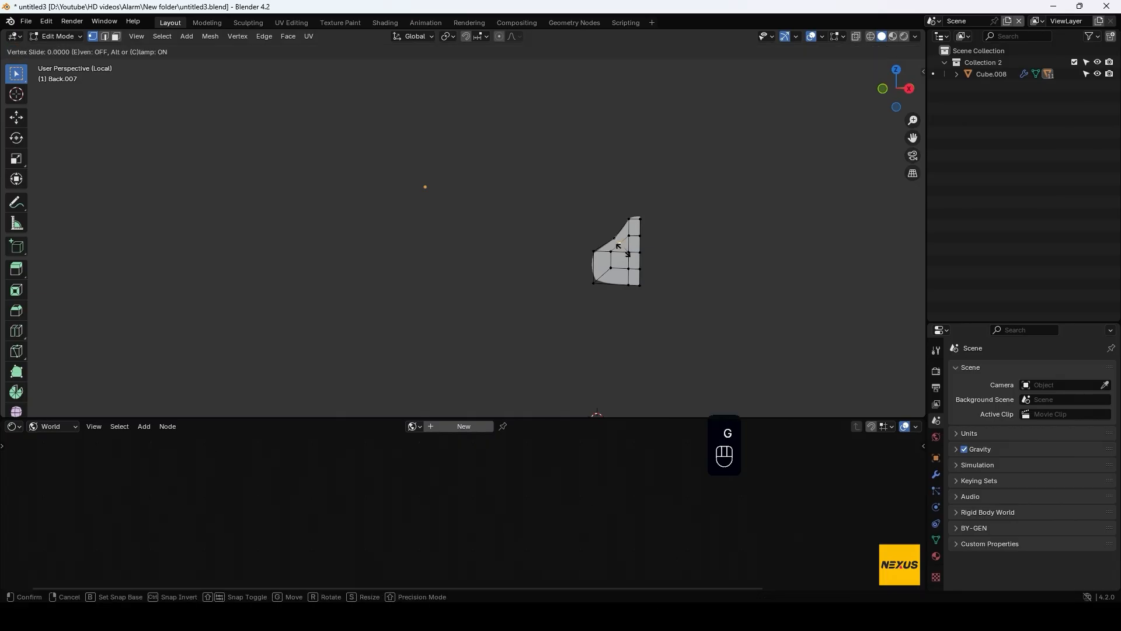
{"action": "left_click", "coordinate": [619, 248]}
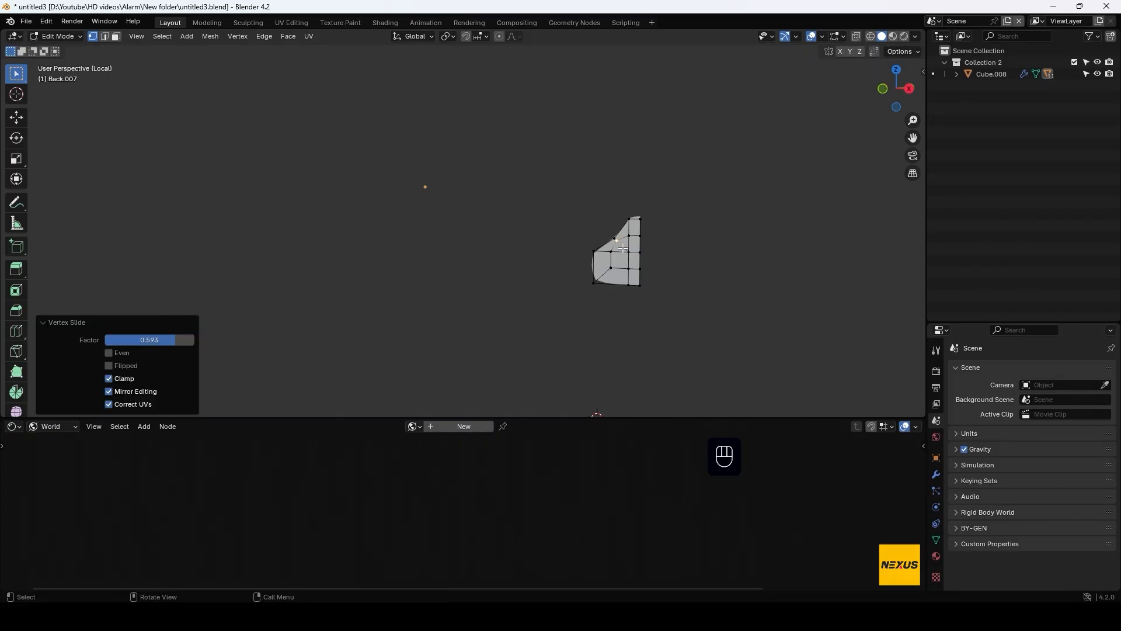
Dissolve the leftover diagonal edge inside the corner patch, reveal the hidden geometry and return to Object Mode
{"action": "key", "text": "2"}
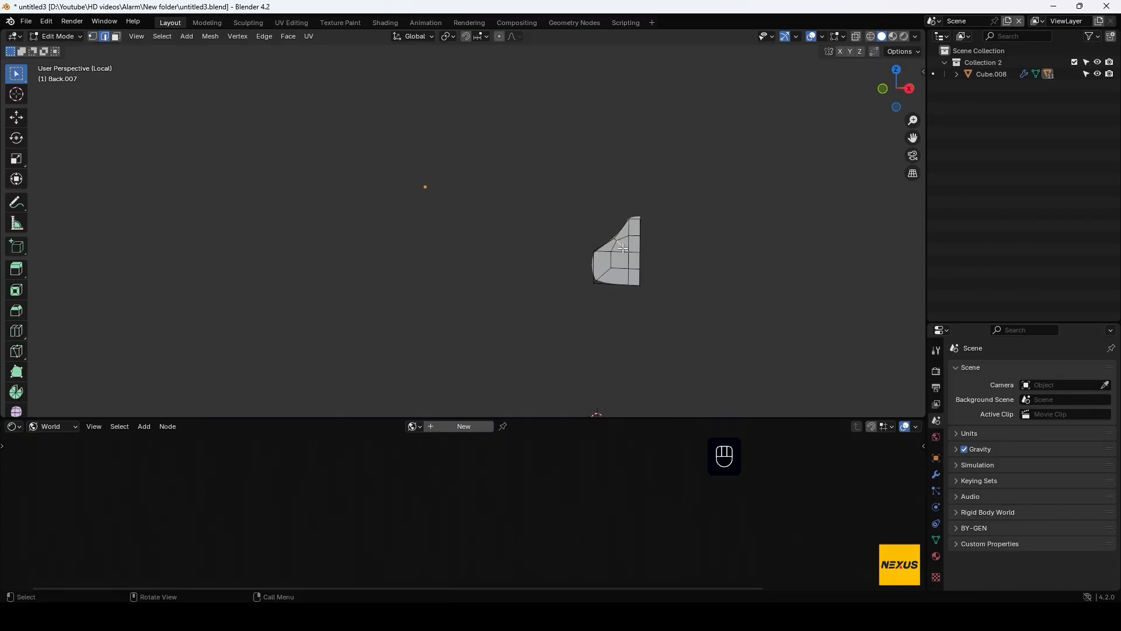
{"action": "key", "text": "Delete"}
{"action": "left_click", "coordinate": [620, 244]}
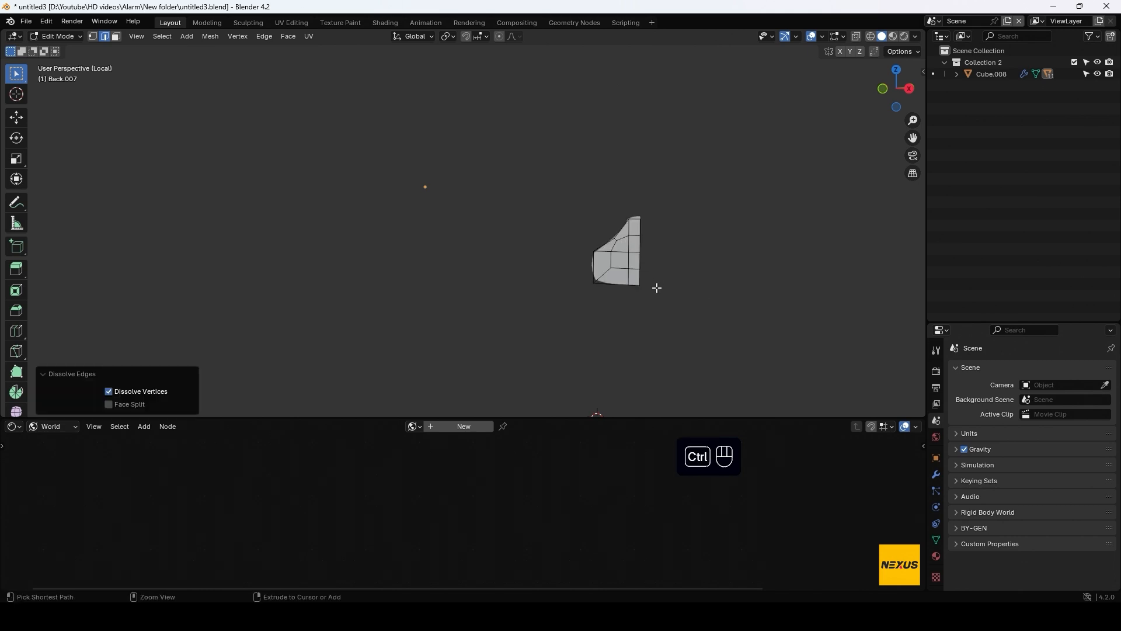
{"action": "key", "text": "alt+h"}
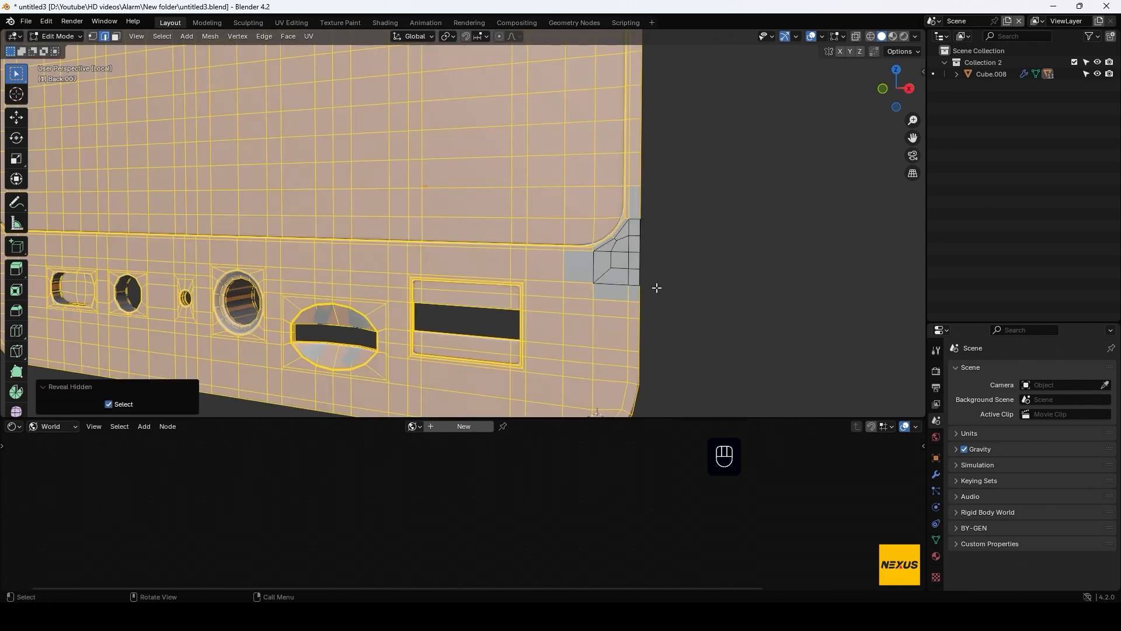
{"action": "key", "text": "Tab"}
Select the faces around the recess's opposite lower corner, near the rounded rectangular port, and hide all other faces
{"action": "middle_click_drag", "start_coordinate": [651, 304], "coordinate": [546, 327]}
{"action": "middle_click_drag", "start_coordinate": [289, 228], "coordinate": [374, 233], "text": "shift"}
{"action": "scroll", "coordinate": [376, 232], "scroll_direction": "up", "scroll_amount": 4}
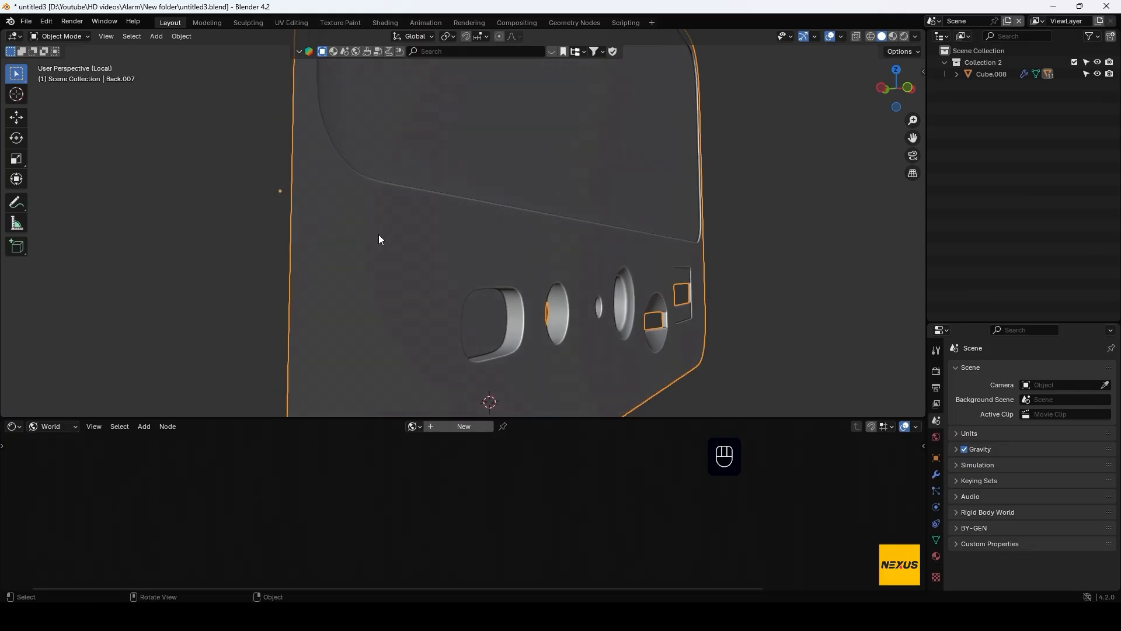
{"action": "key", "text": "Tab"}
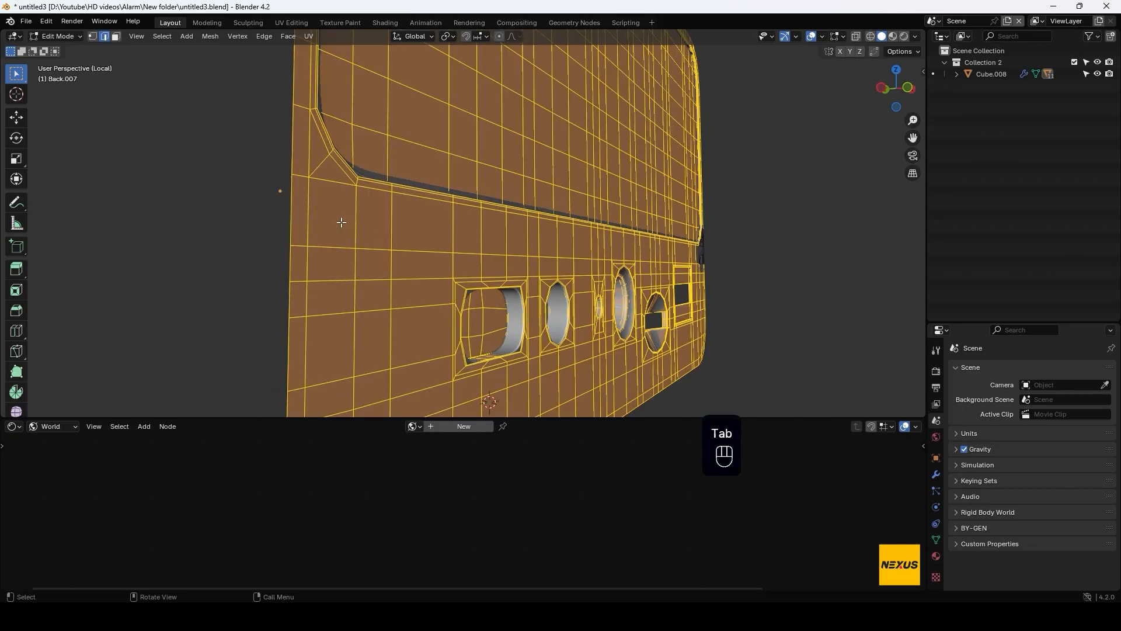
{"action": "key", "text": "3"}
{"action": "left_click", "coordinate": [299, 142]}
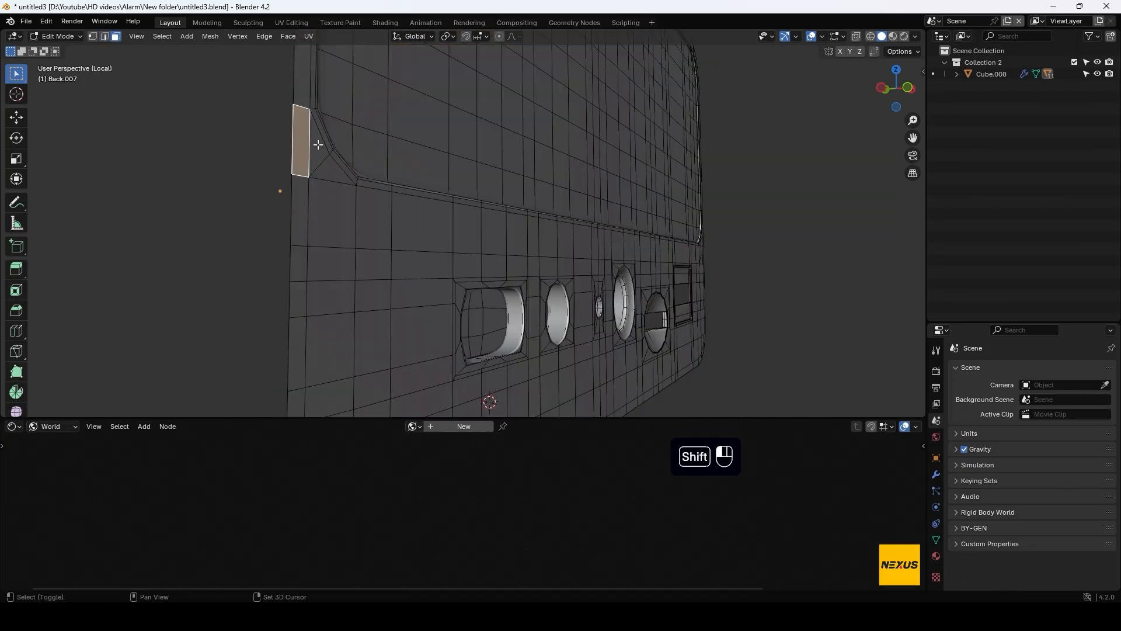
{"action": "left_click", "coordinate": [321, 139], "text": "shift"}
{"action": "left_click", "coordinate": [326, 139], "text": "shift"}
{"action": "left_click", "coordinate": [340, 161], "text": "shift"}
{"action": "left_click", "coordinate": [325, 173], "text": "shift"}
{"action": "left_click", "coordinate": [326, 204], "text": "shift"}
{"action": "left_click", "coordinate": [299, 201], "text": "shift"}
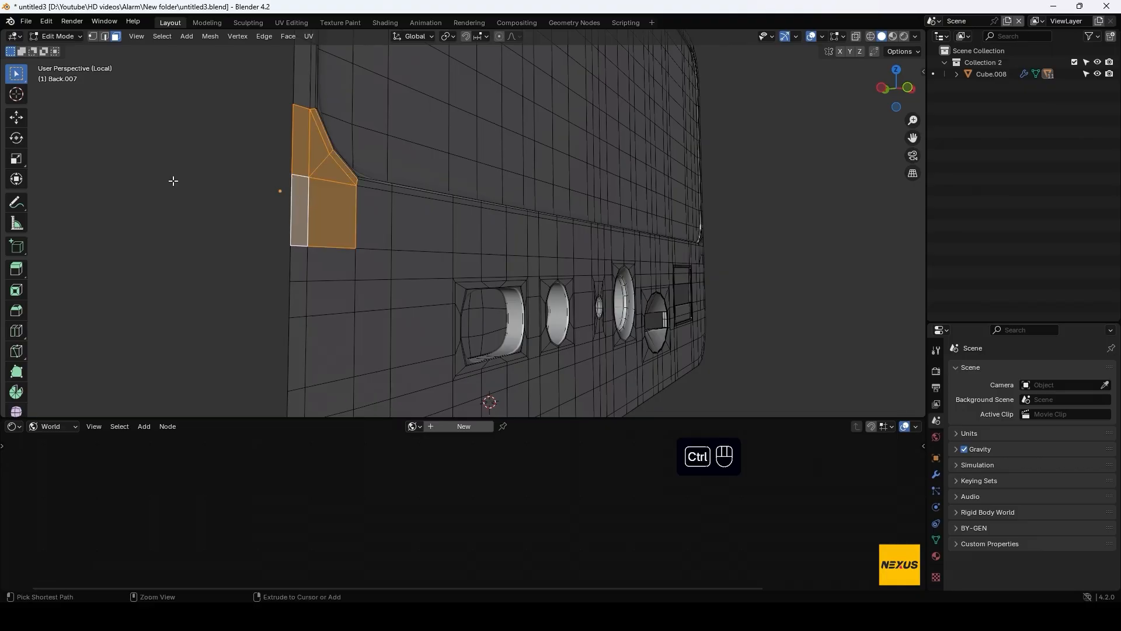
{"action": "key", "text": "ctrl+i"}
{"action": "key", "text": "h"}
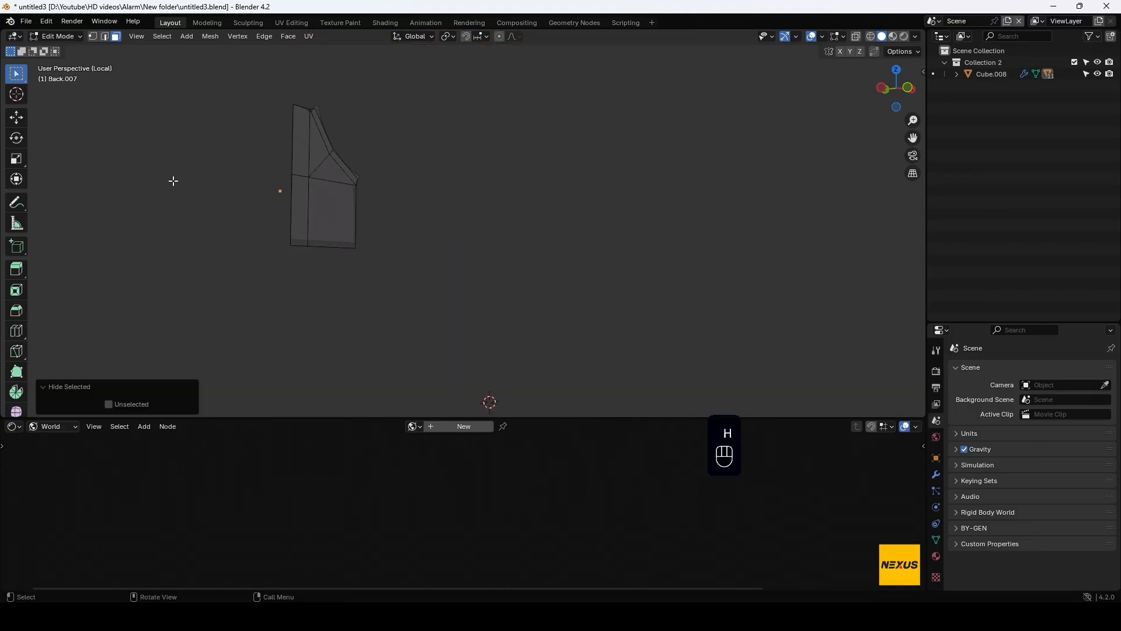
Add three single loop cuts to the second corner patch: across the upper narrow face, then vertically and horizontally through the lower faces
{"action": "key", "text": "ctrl+r"}
{"action": "left_click", "coordinate": [311, 150]}
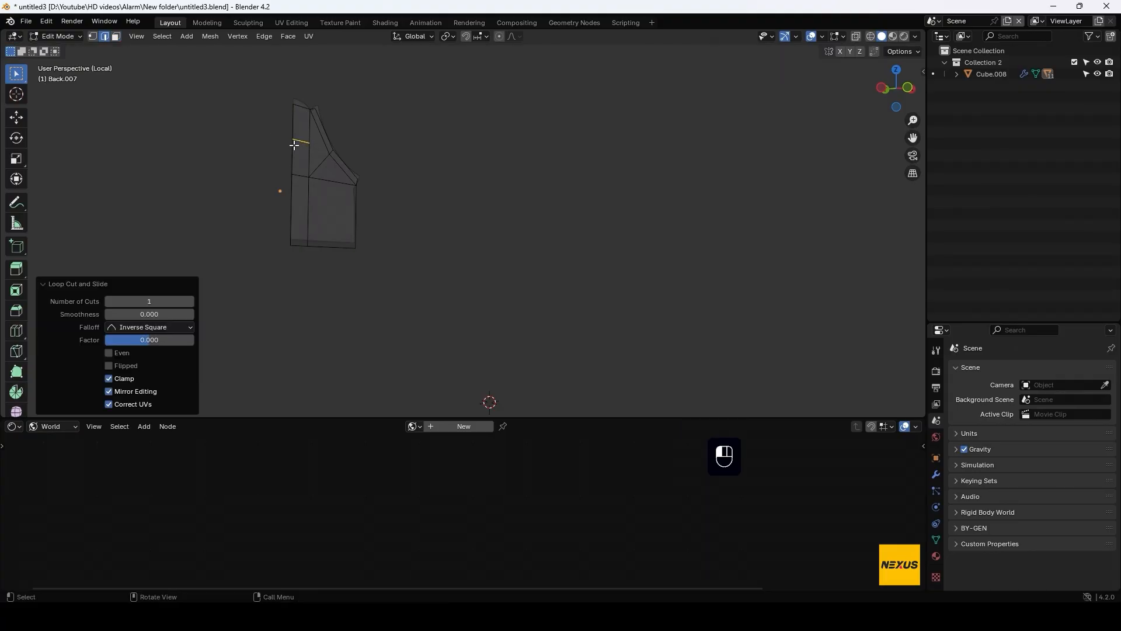
{"action": "key", "text": "ctrl+r"}
{"action": "left_click", "coordinate": [328, 250]}
{"action": "key", "text": "ctrl+r"}
{"action": "left_click", "coordinate": [363, 213]}
Merge the two cut-end vertices and the lower port-side corner vertex of the second patch using At Last
{"action": "key", "text": "1"}
{"action": "left_click", "coordinate": [366, 217]}
{"action": "left_click", "coordinate": [336, 256], "text": "shift"}
{"action": "left_click", "coordinate": [358, 245], "text": "shift"}
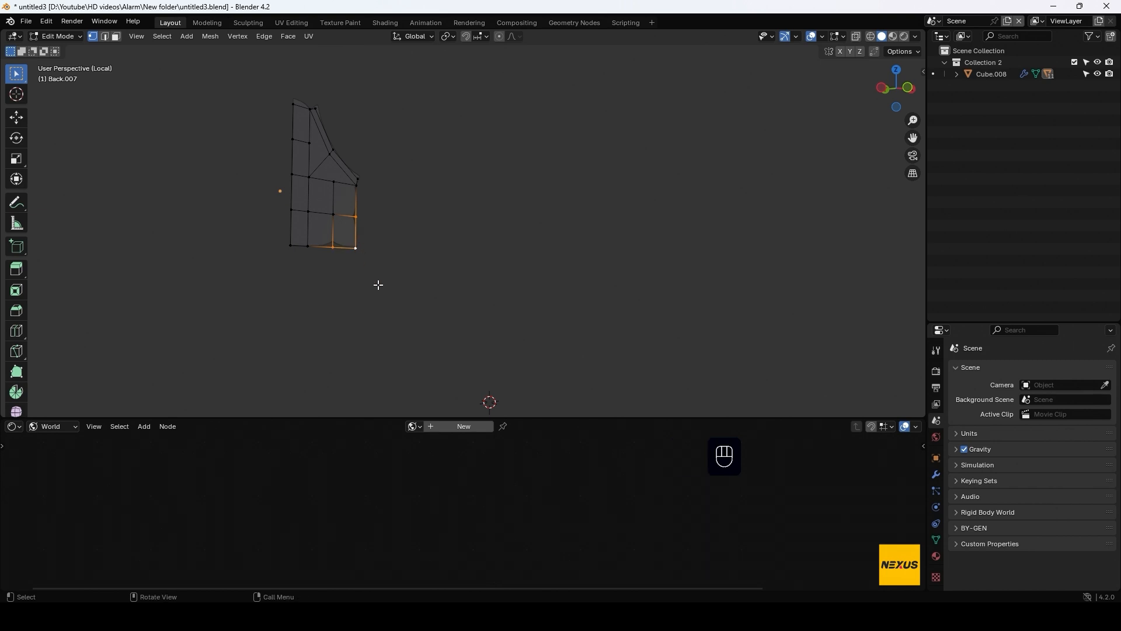
{"action": "key", "text": "m"}
{"action": "left_click", "coordinate": [367, 258]}
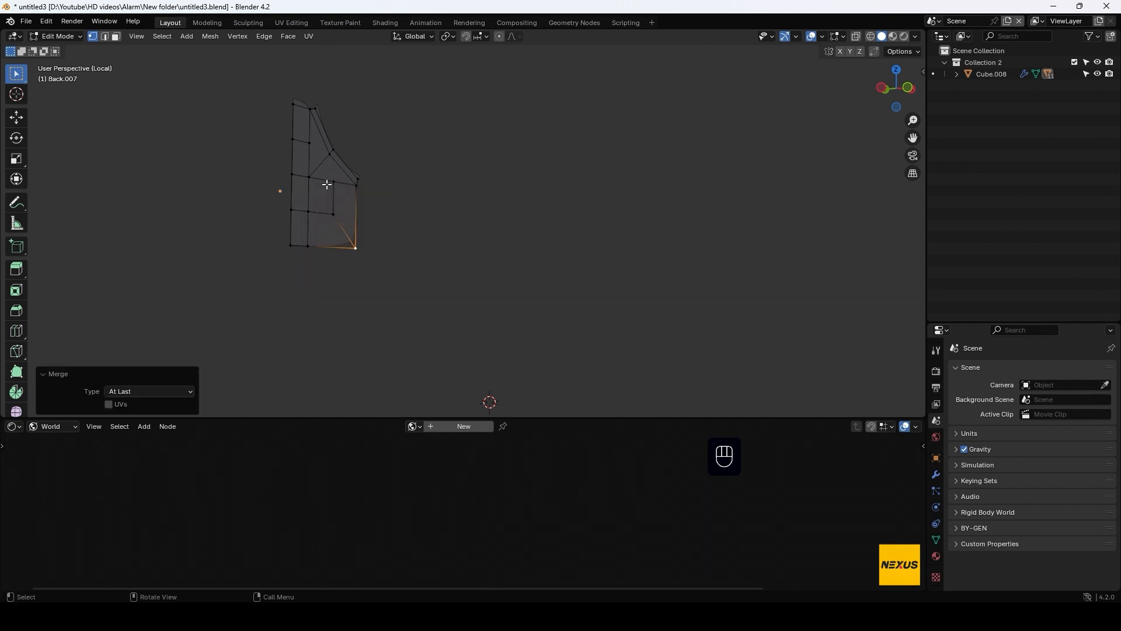
Connect the second patch's narrow-face midpoint to the lower face's upper midpoint and slide the crossing vertex by 0.5 towards the recess curve
{"action": "left_click", "coordinate": [320, 152]}
{"action": "left_click", "coordinate": [332, 177], "text": "shift"}
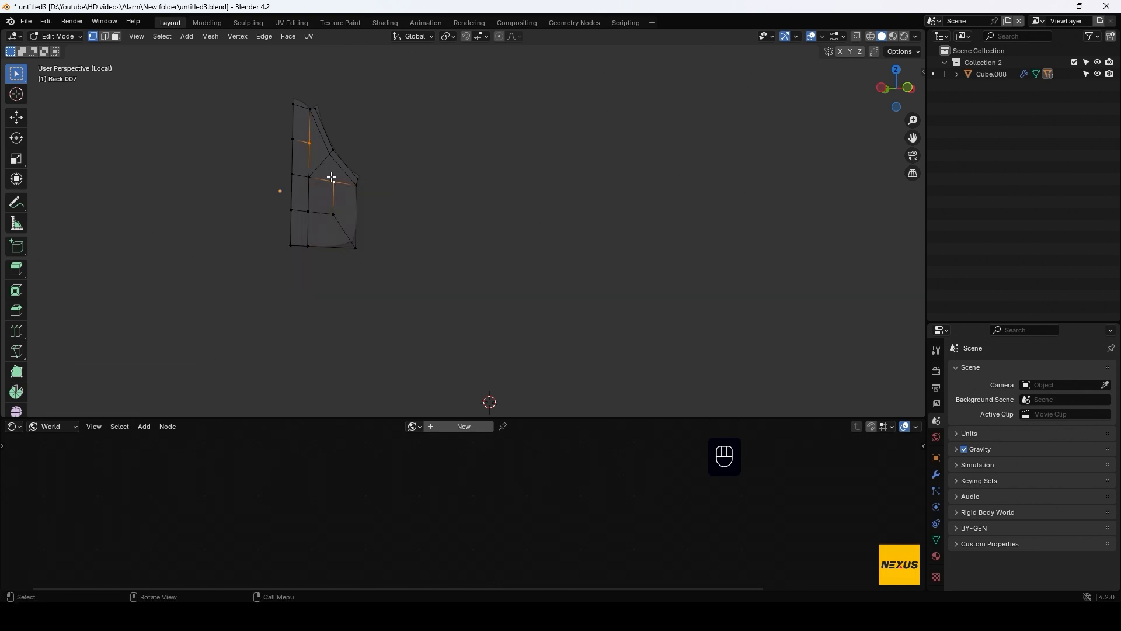
{"action": "key", "text": "j"}
{"action": "left_click", "coordinate": [323, 164]}
{"action": "key", "text": "g"}
{"action": "key", "text": "g"}
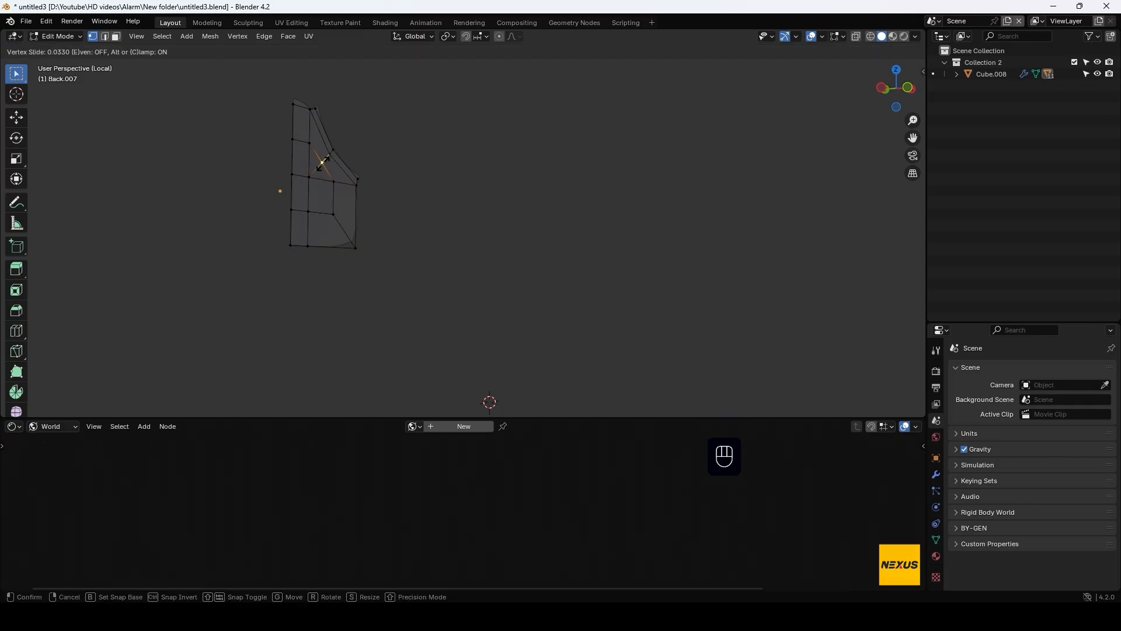
{"action": "left_click", "coordinate": [325, 162]}
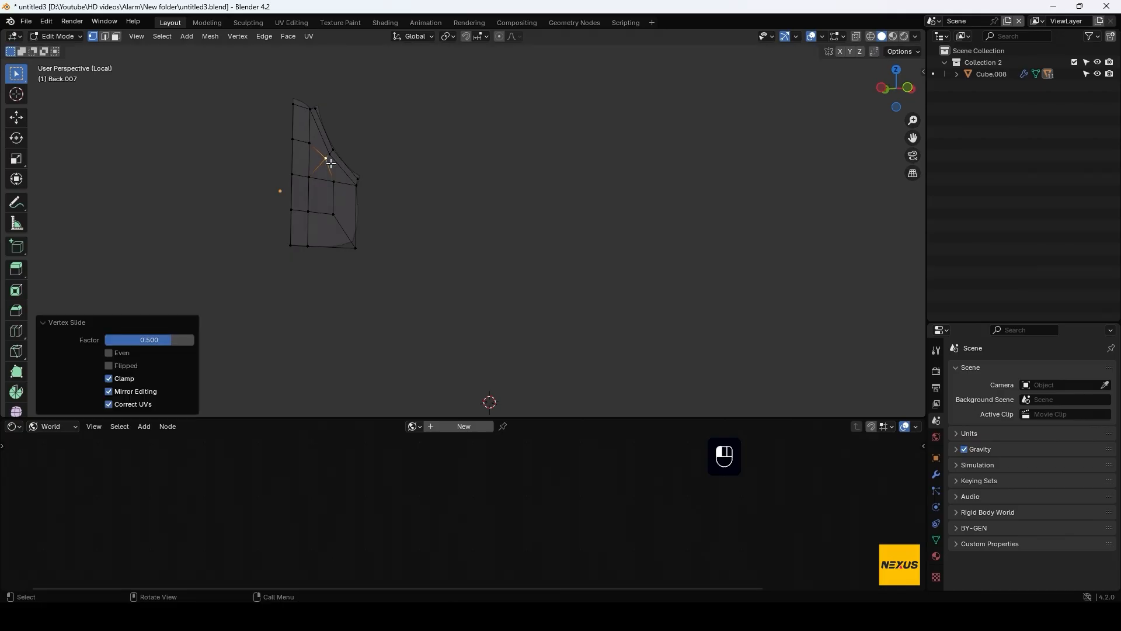
Dissolve the leftover diagonal edge in the second corner patch and reveal the rest of the back panel
{"action": "key", "text": "2"}
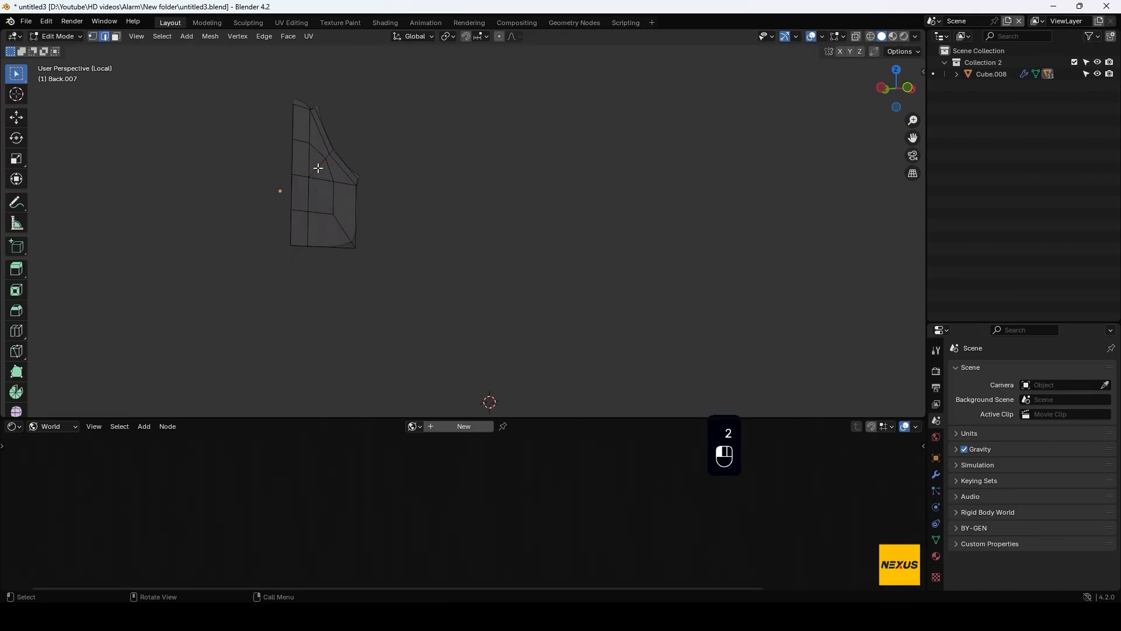
{"action": "key", "text": "x"}
{"action": "left_click", "coordinate": [318, 167]}
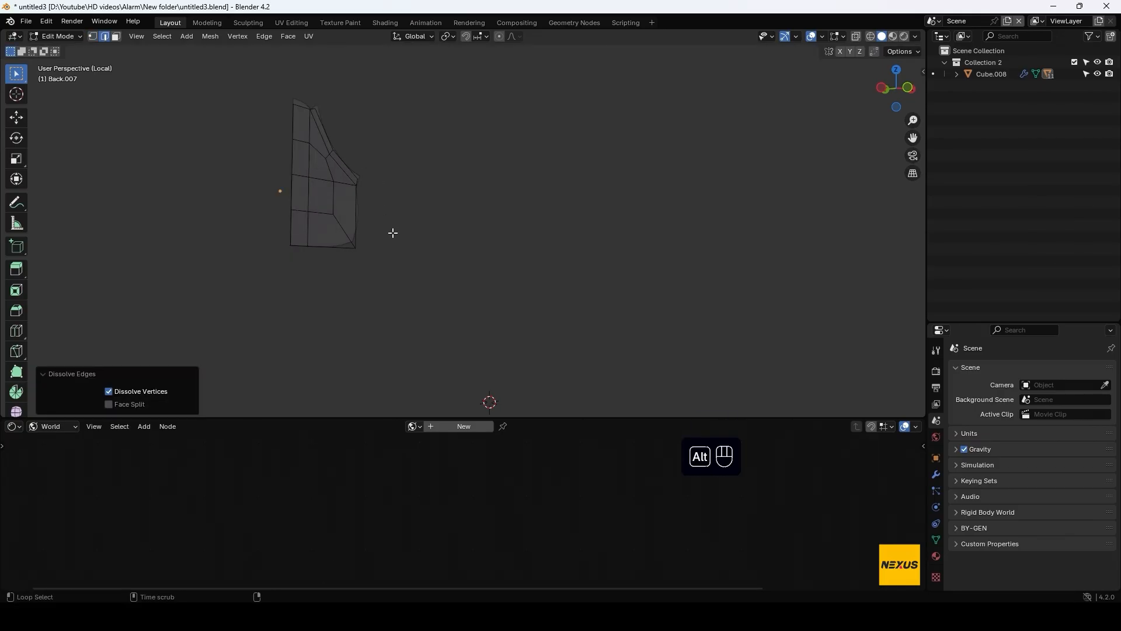
{"action": "key", "text": "alt+h"}
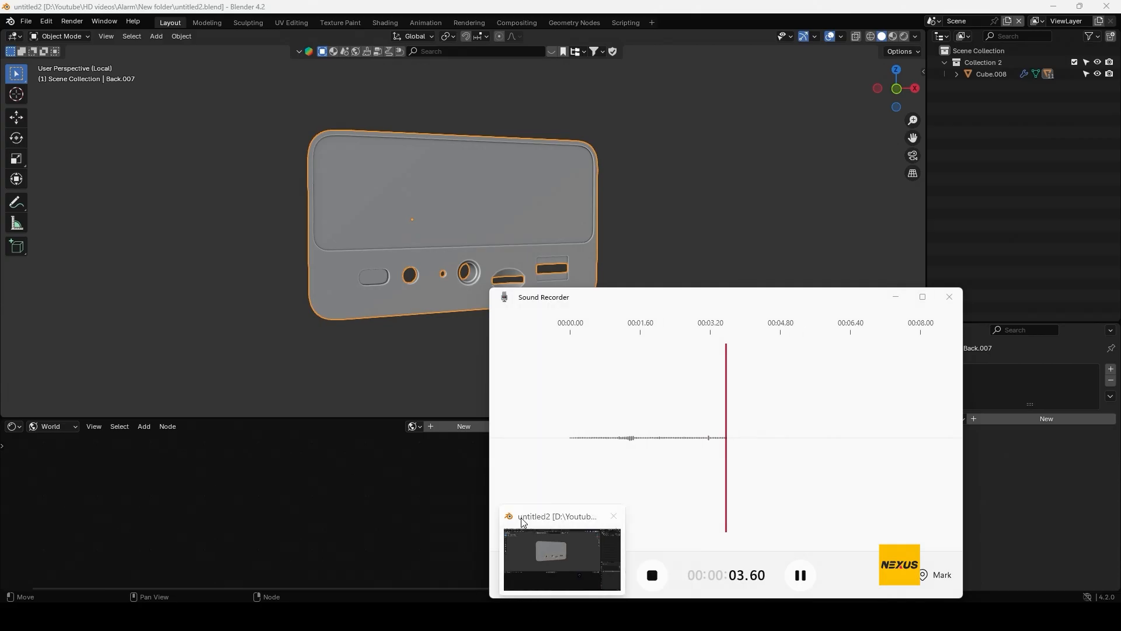
Switch to the untitled2 Blender window and give the back panel a new material named Black Plastic
{"action": "left_click", "coordinate": [524, 521]}
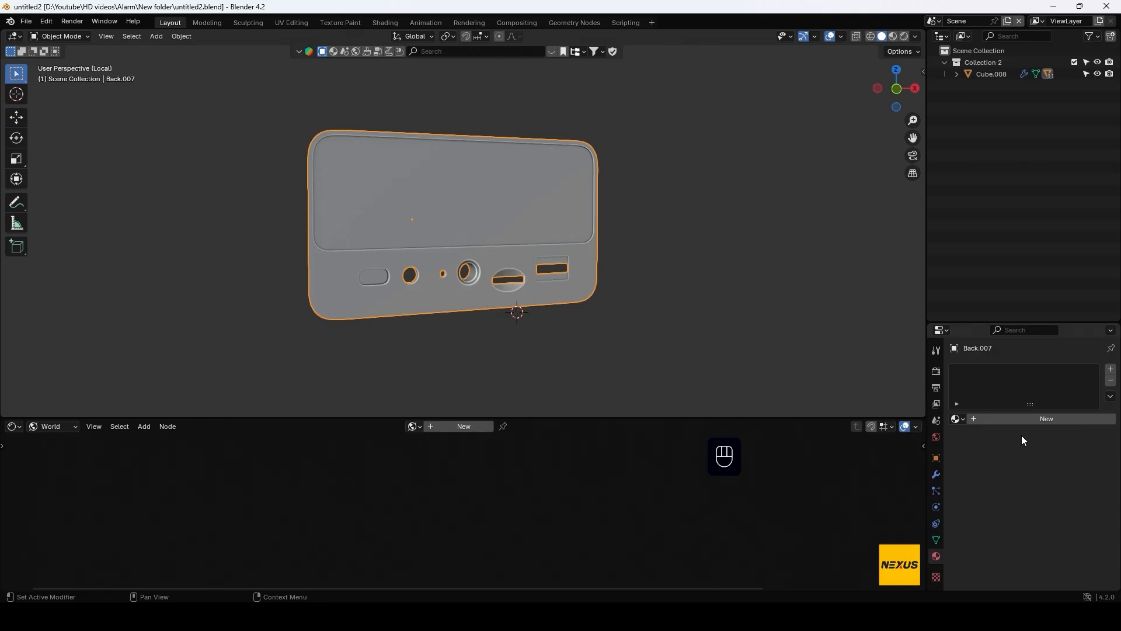
{"action": "left_click", "coordinate": [1025, 419]}
{"action": "double_click", "coordinate": [1010, 372]}
{"action": "type", "text": "Black Pl"}
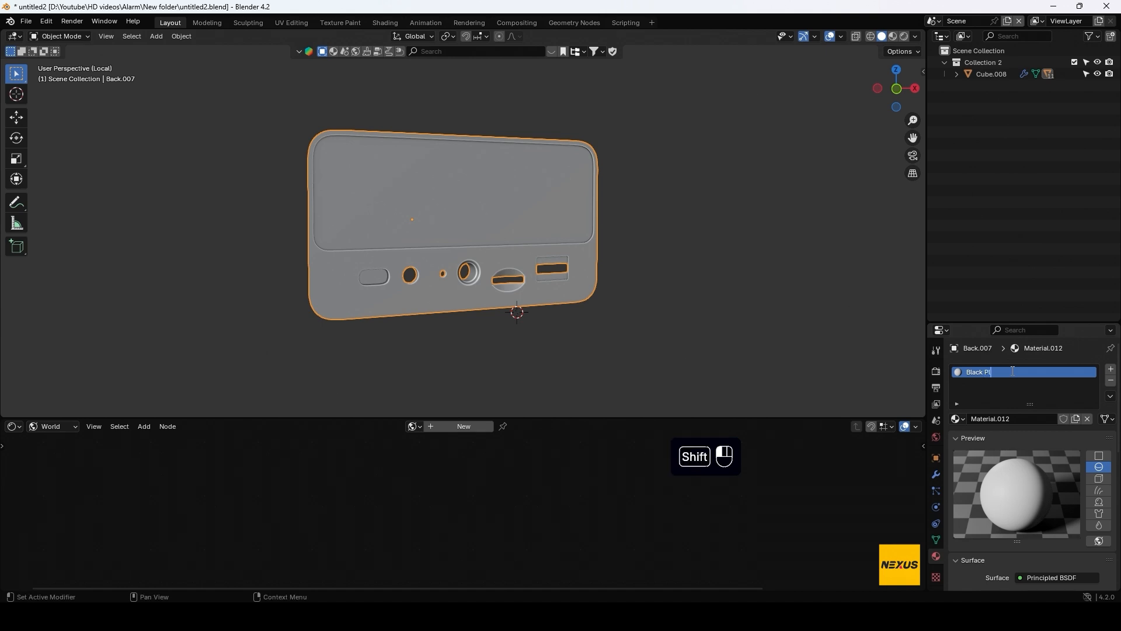
{"action": "type", "text": "astic"}
{"action": "key", "text": "Return"}
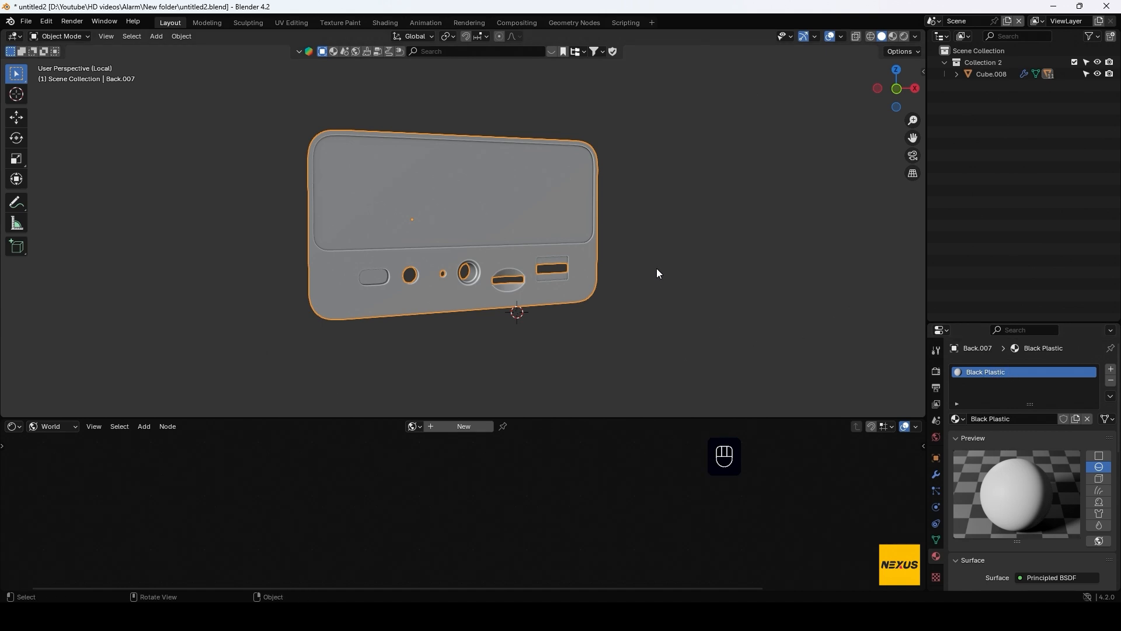
Set the Shader Editor's shader type to Object to show the Black Plastic nodes
{"action": "left_click", "coordinate": [18, 426]}
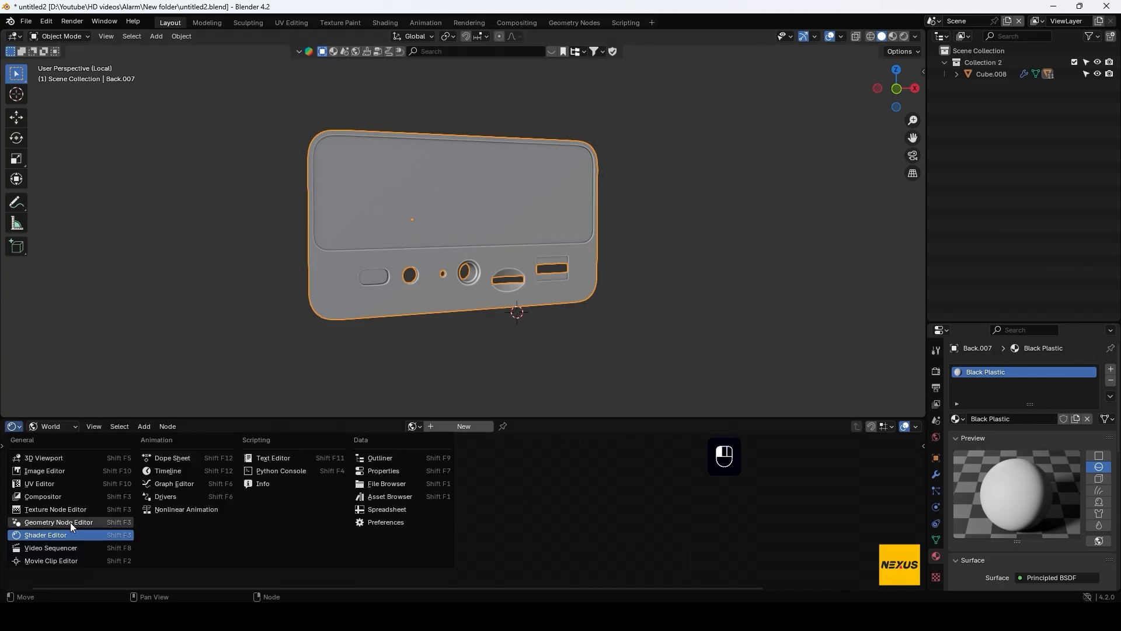
{"action": "left_click", "coordinate": [50, 428]}
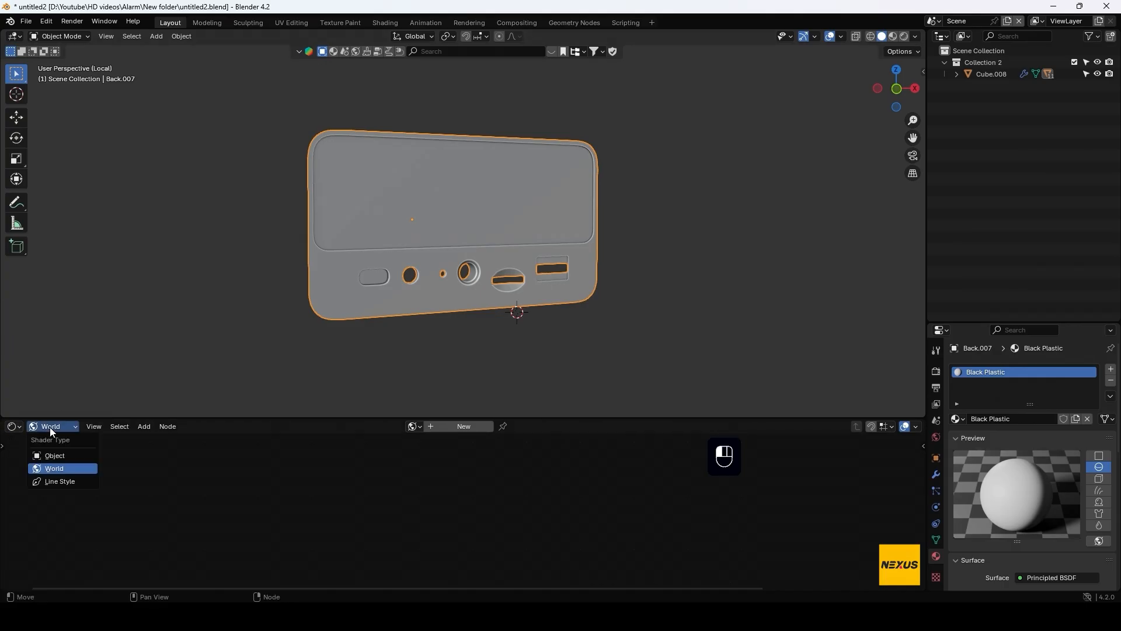
{"action": "left_click", "coordinate": [55, 456]}
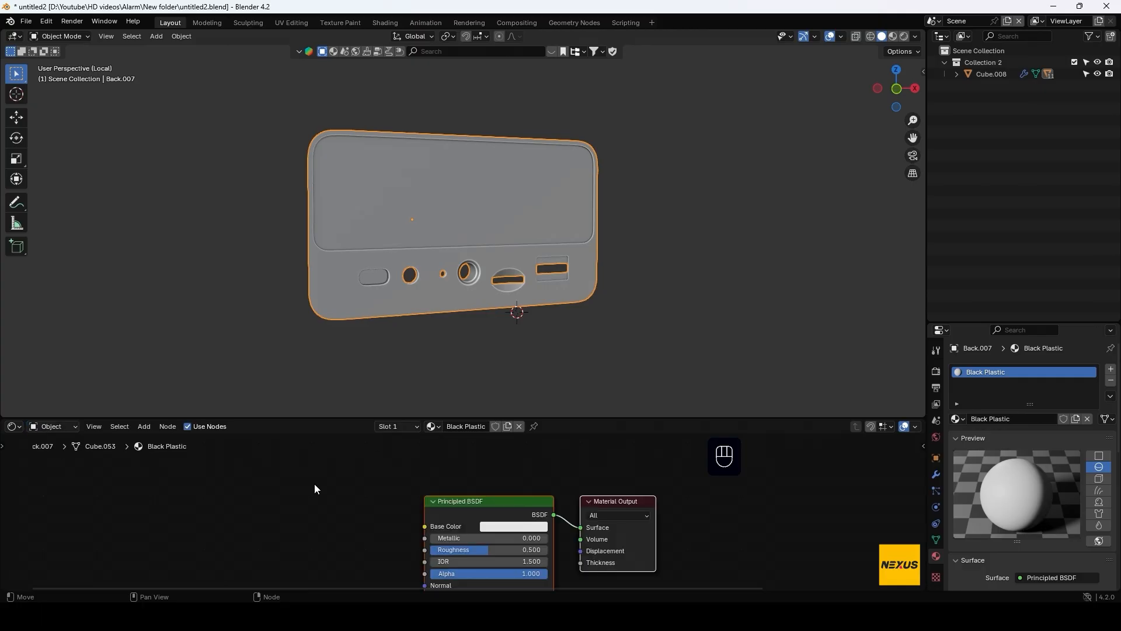
Darken the Principled BSDF's Base Color to near black and show the back panel in Material Preview shading
{"action": "left_click", "coordinate": [520, 526]}
{"action": "left_click", "coordinate": [517, 527]}
{"action": "mouse_move", "coordinate": [587, 415]}
{"action": "left_mouse_down"}
{"action": "mouse_move", "coordinate": [588, 403]}
{"action": "mouse_move", "coordinate": [588, 427]}
{"action": "left_mouse_up"}
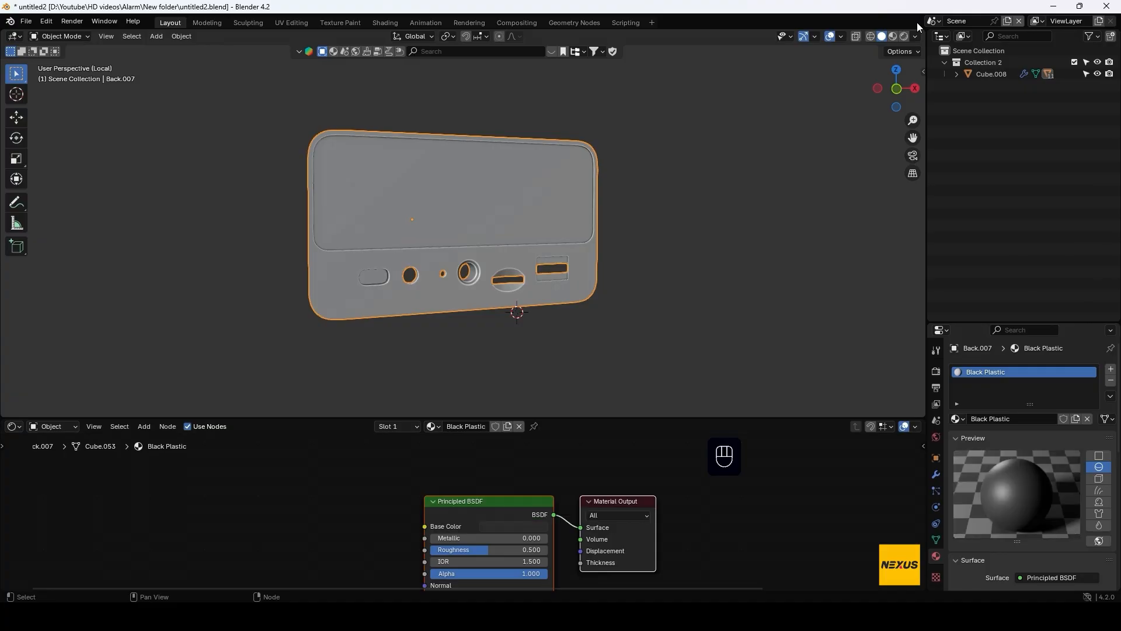
{"action": "left_click", "coordinate": [893, 36]}
Add a Noise Texture node to the Black Plastic material, placed well before the Principled BSDF
{"action": "middle_click_drag", "start_coordinate": [302, 543], "coordinate": [349, 529]}
{"action": "key", "text": "shift+a"}
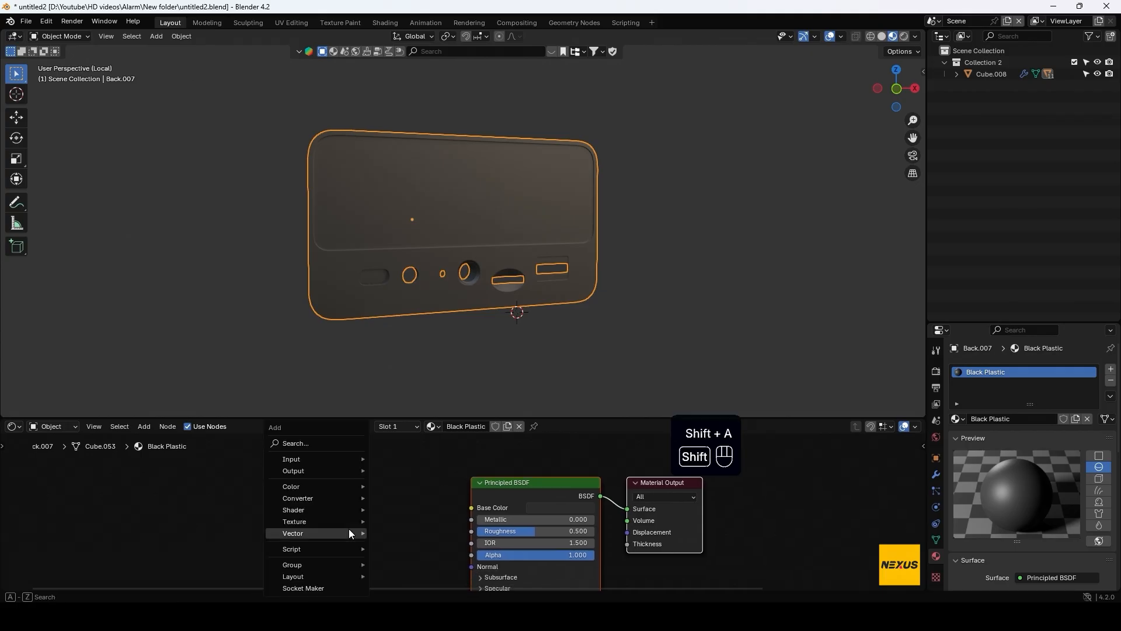
{"action": "left_click", "coordinate": [327, 441]}
{"action": "type", "text": "noise"}
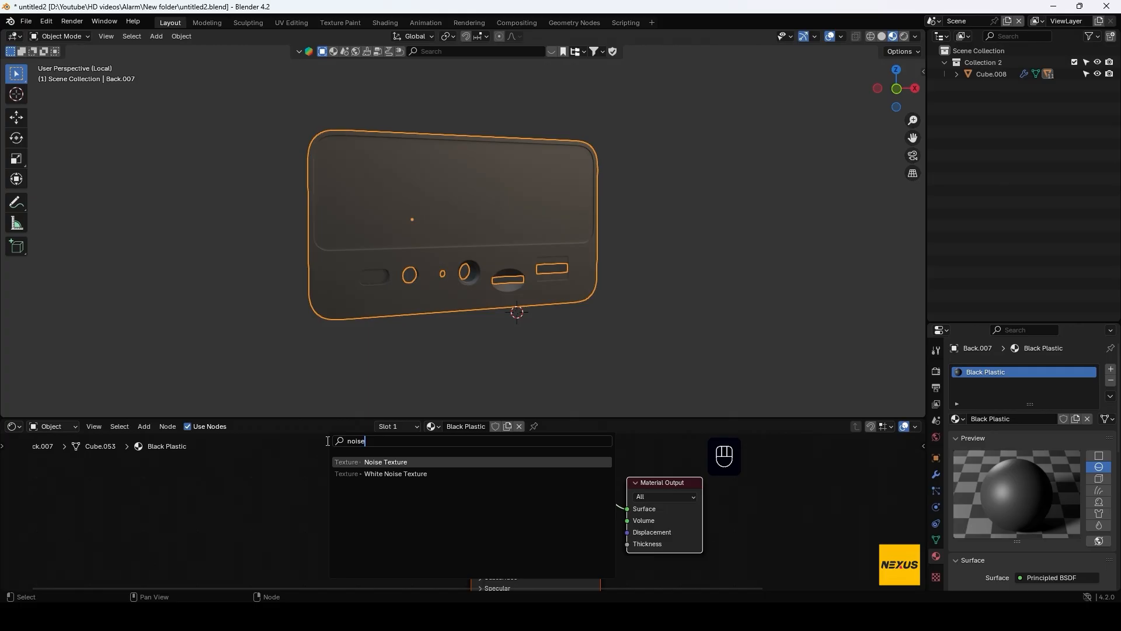
{"action": "key", "text": "Return"}
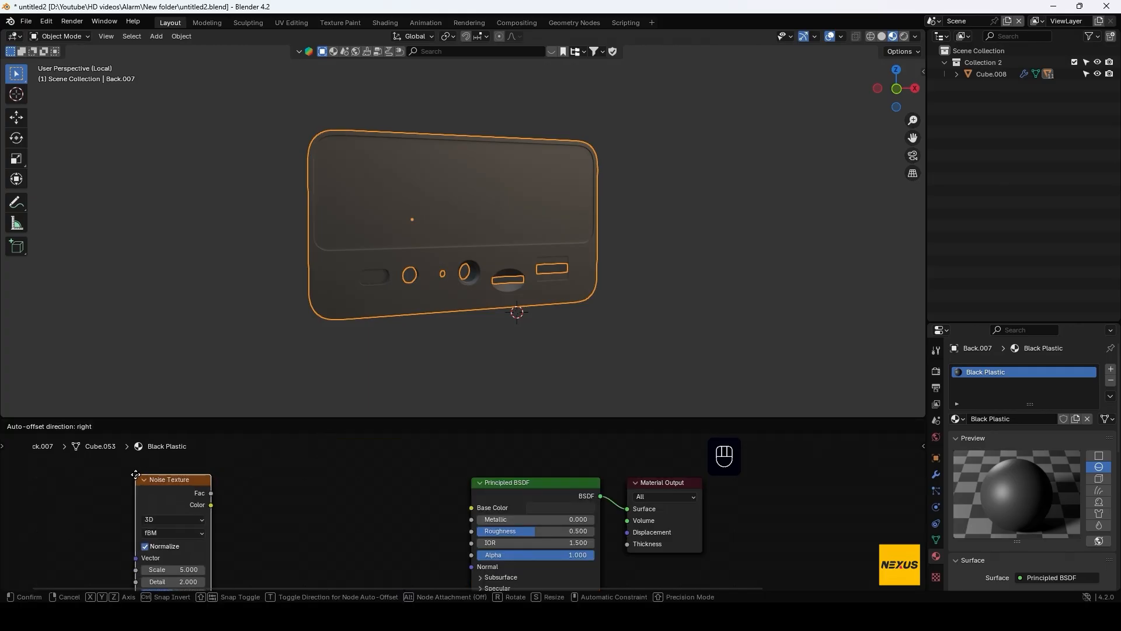
{"action": "left_click", "coordinate": [136, 475]}
Add a Bump node, feeding the Noise Texture's Fac into its Height and its Normal output into the Principled BSDF's Normal
{"action": "key", "text": "shift+a"}
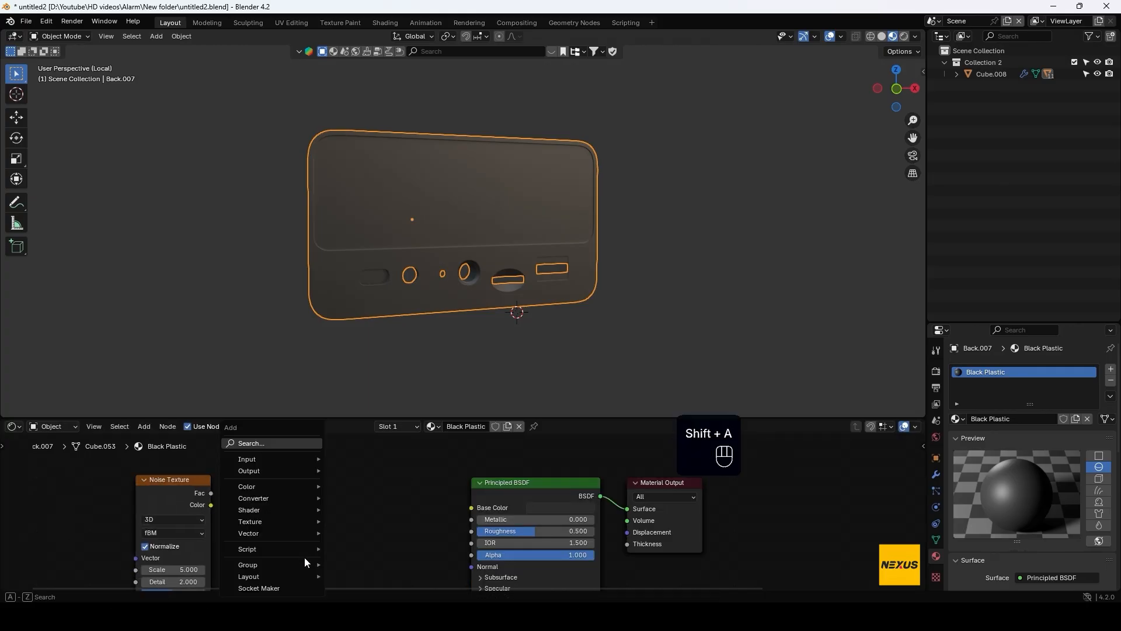
{"action": "left_click", "coordinate": [290, 444]}
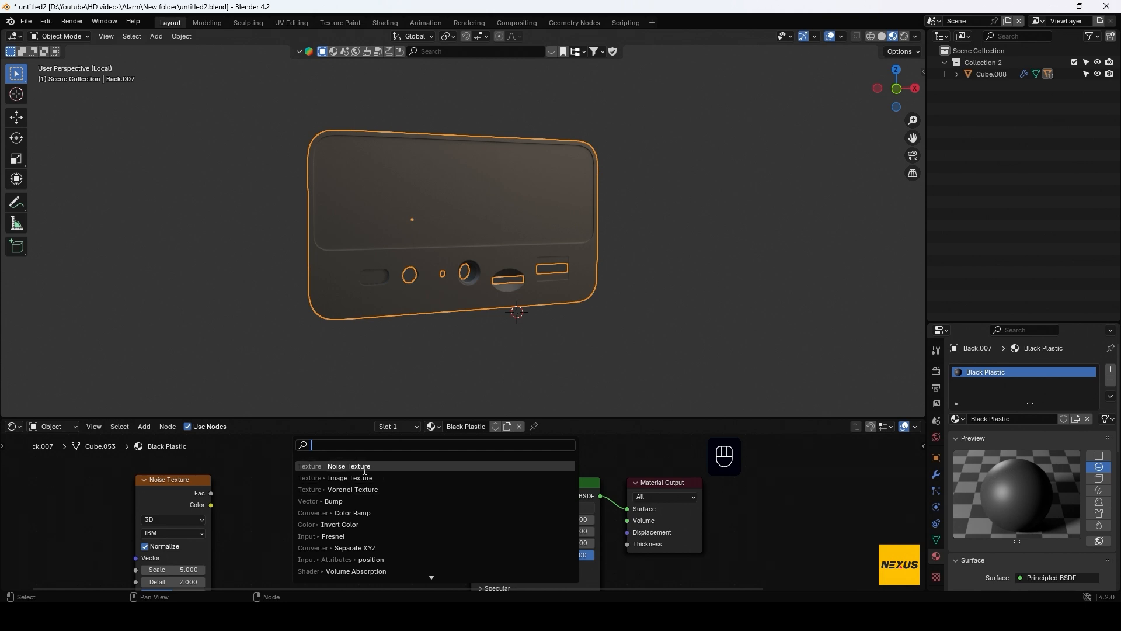
{"action": "type", "text": "bump"}
{"action": "key", "text": "Return"}
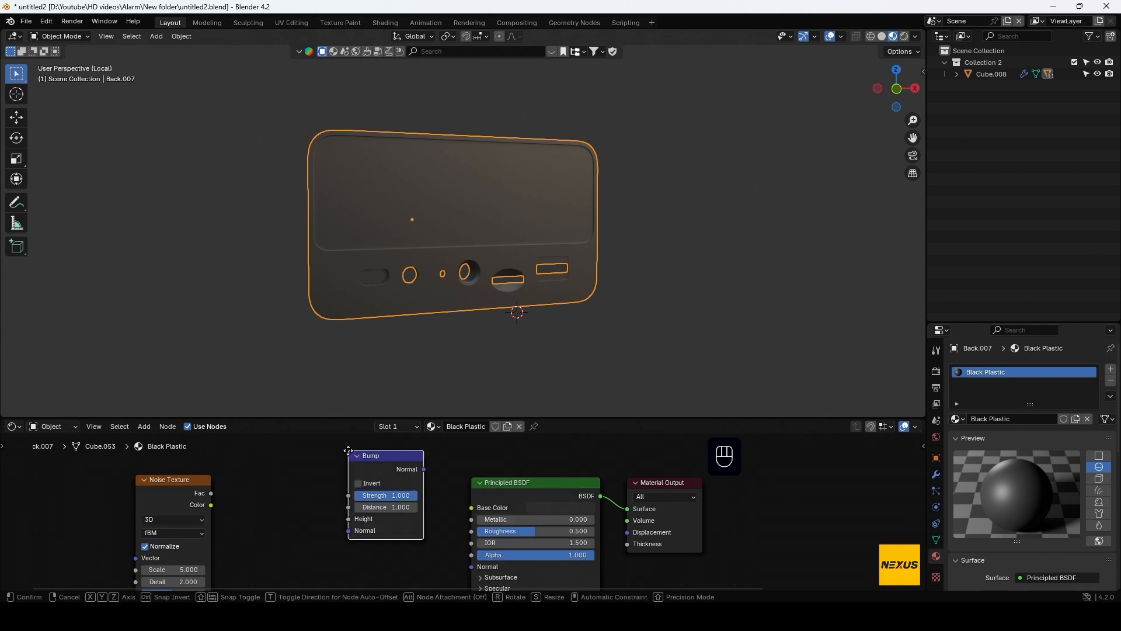
{"action": "left_click", "coordinate": [250, 485]}
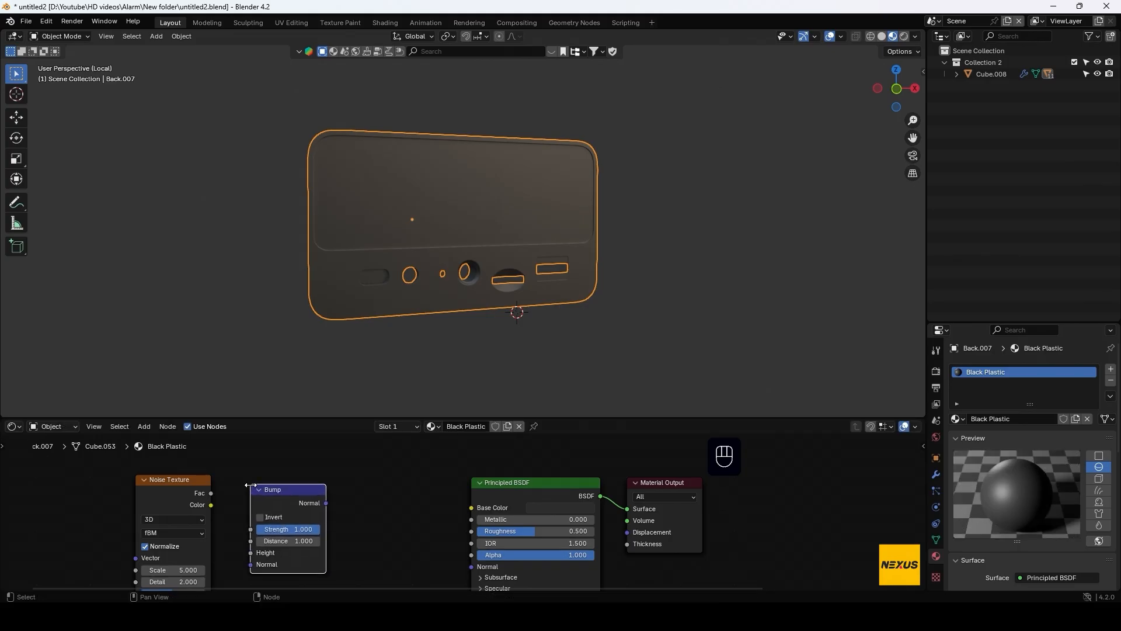
{"action": "left_click_drag", "start_coordinate": [213, 494], "coordinate": [261, 559]}
{"action": "left_click_drag", "start_coordinate": [325, 503], "coordinate": [477, 566]}
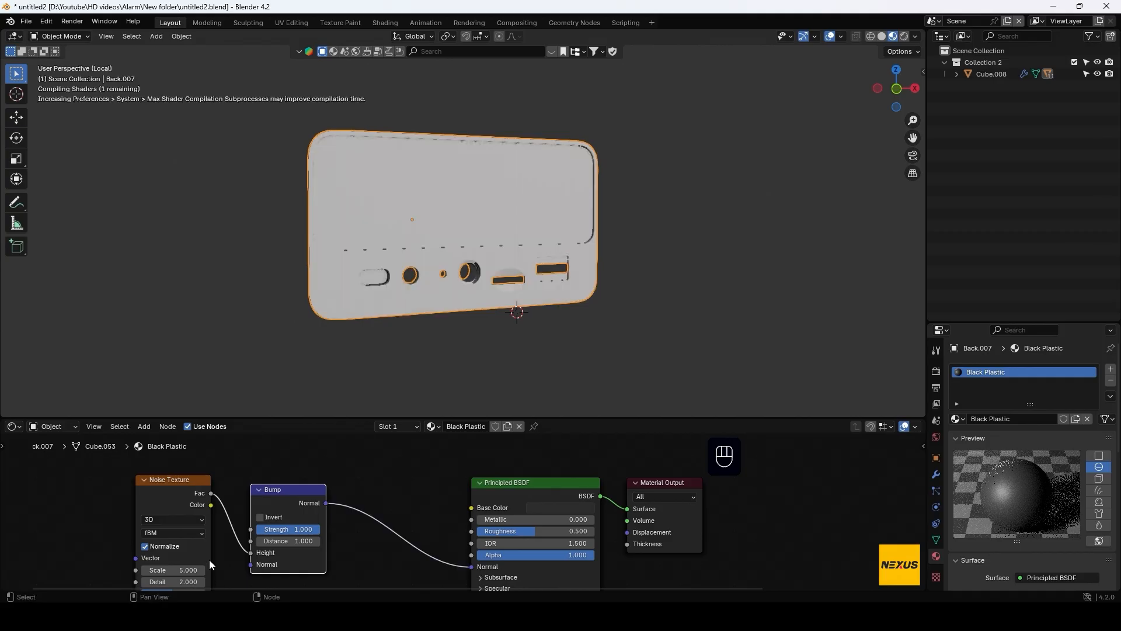
Set the Noise Texture's Scale to 800
{"action": "left_click", "coordinate": [190, 569]}
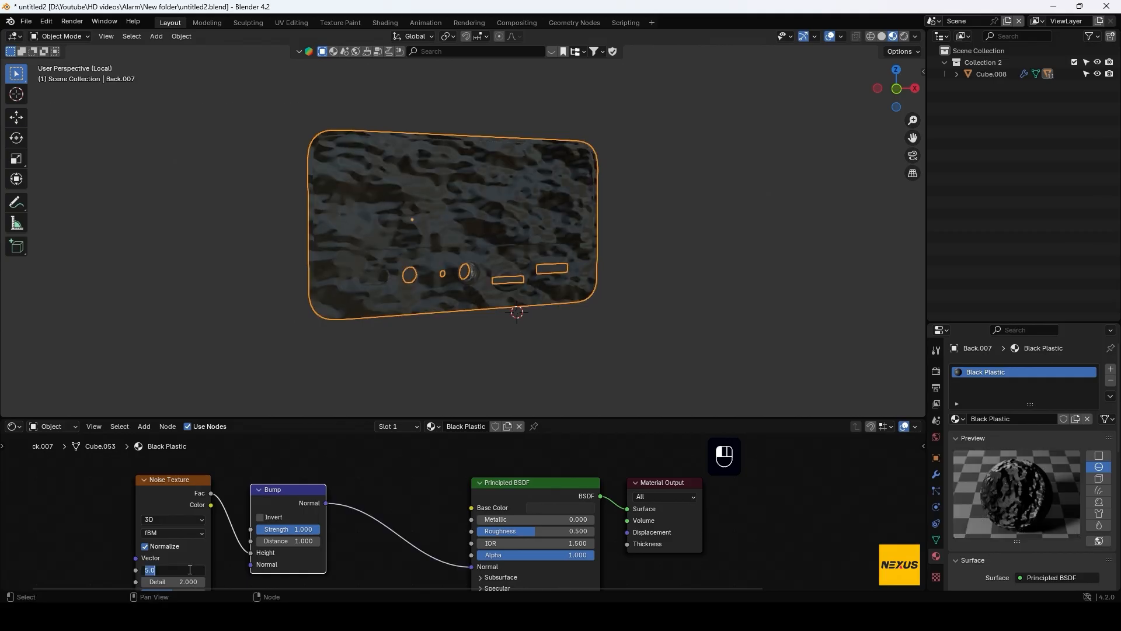
{"action": "type", "text": "800"}
{"action": "key", "text": "Return"}
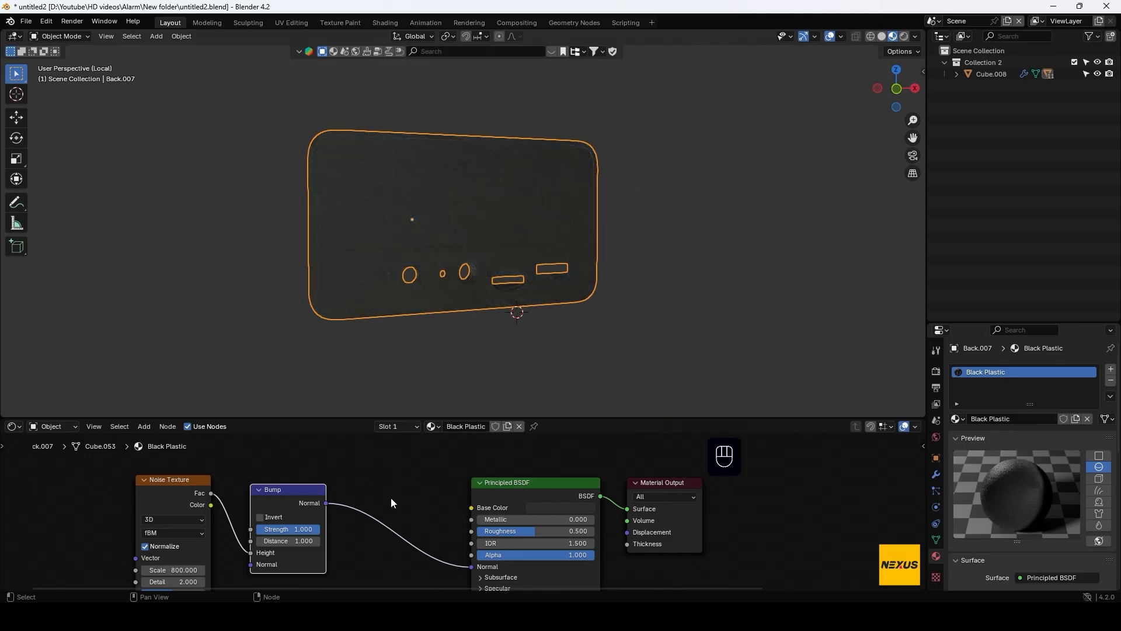
Set the Bump node's Strength to 0.03 and its Distance to 0.03
{"action": "left_click", "coordinate": [295, 530]}
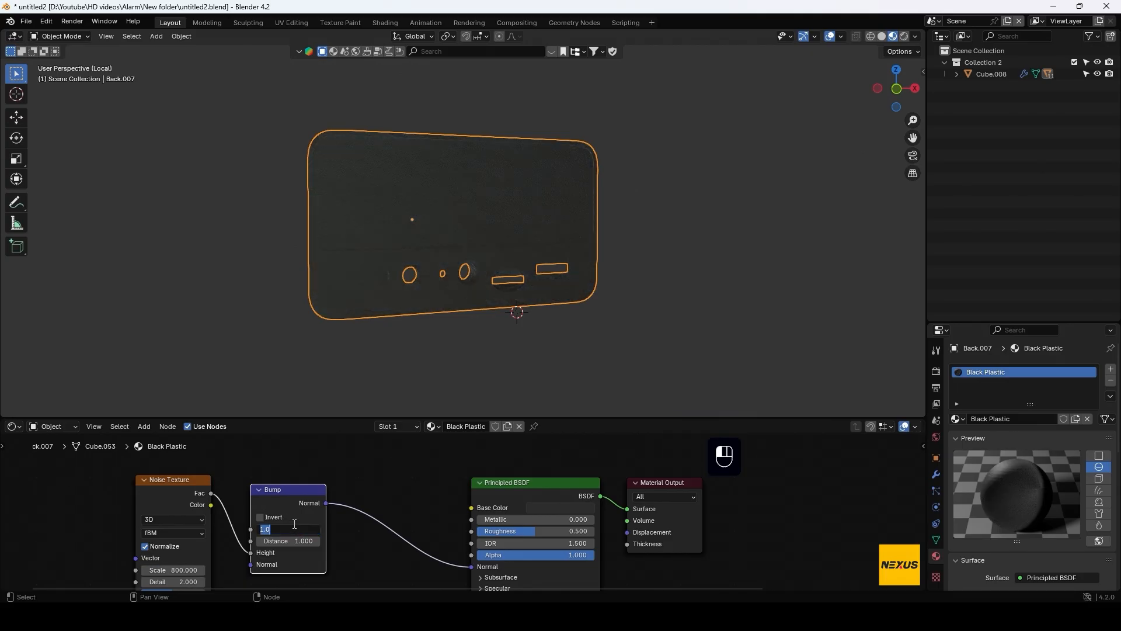
{"action": "type", "text": "."}
{"action": "key", "text": "Return"}
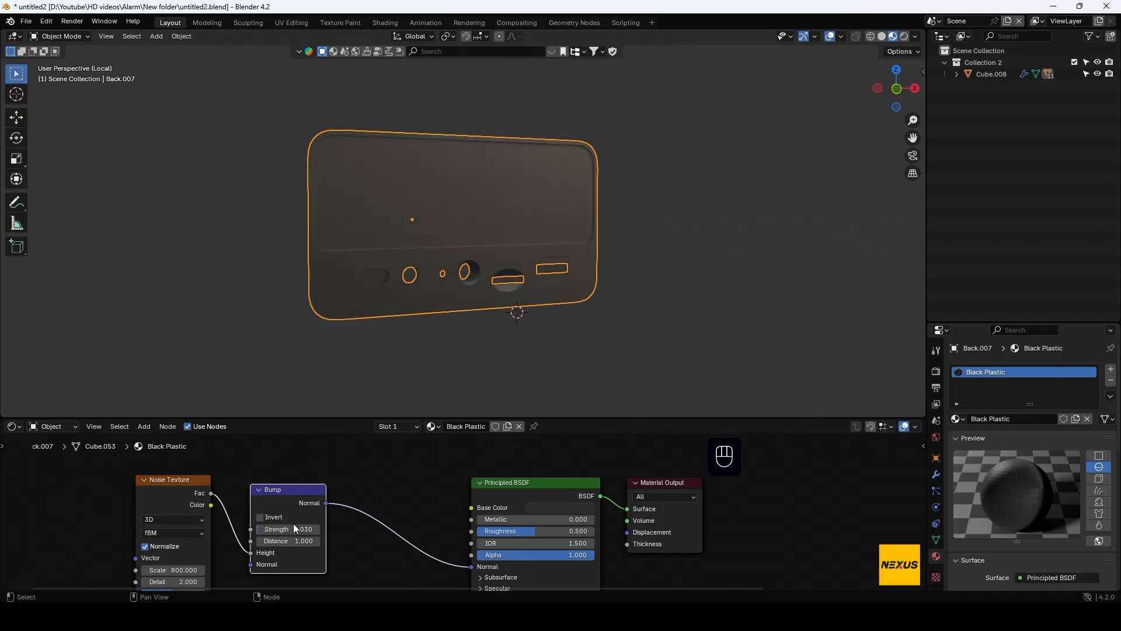
{"action": "left_click", "coordinate": [293, 541]}
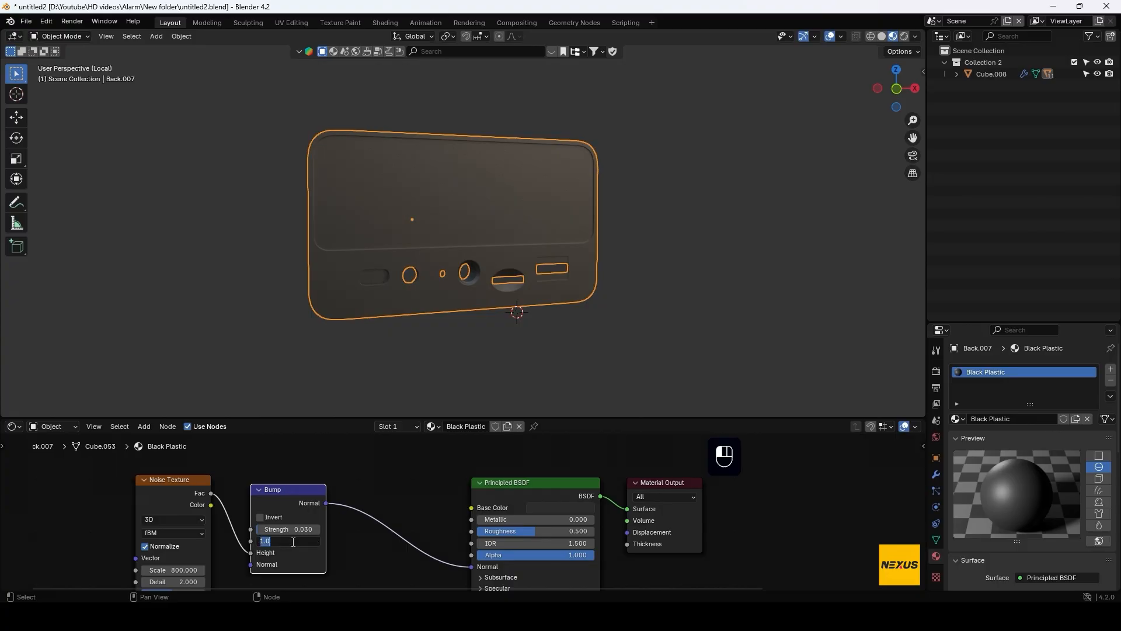
{"action": "type", "text": ".03"}
{"action": "key", "text": "Return"}
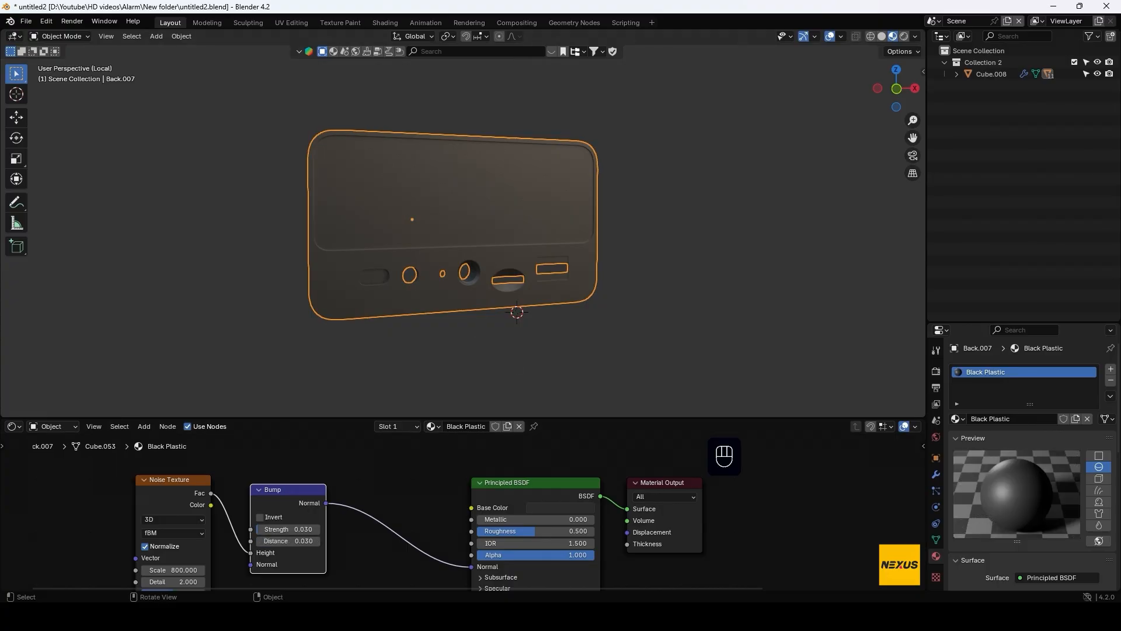
Set the Principled BSDF's Roughness to 0.3 and inspect the surface finish on the back panel up close
{"action": "left_click", "coordinate": [565, 530]}
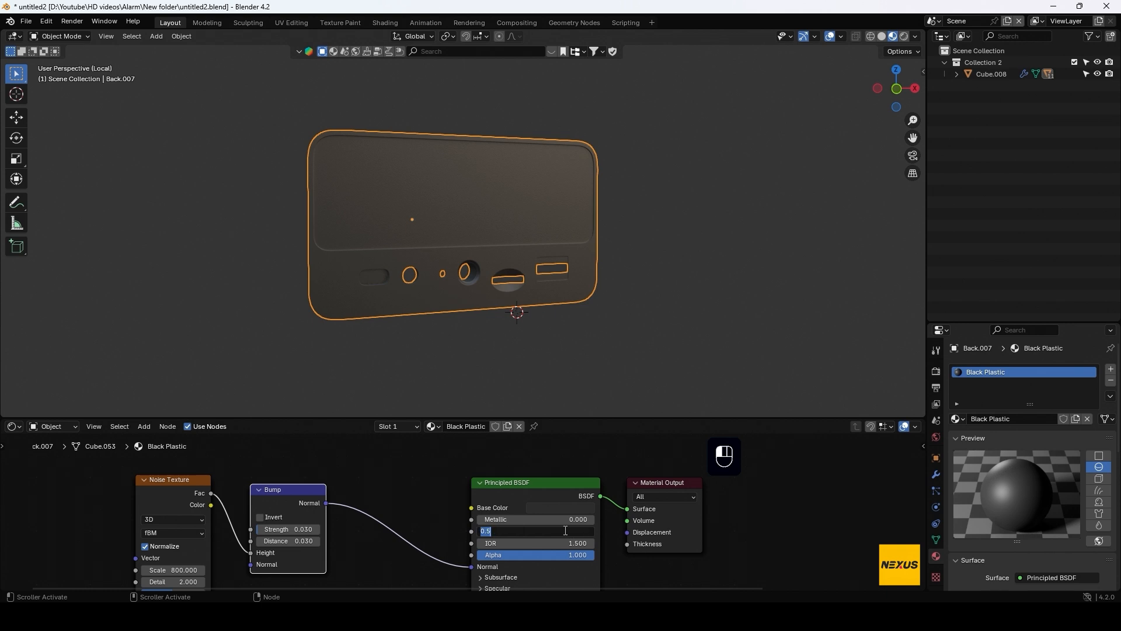
{"action": "type", "text": ".3"}
{"action": "key", "text": "Return"}
{"action": "middle_click_drag", "start_coordinate": [660, 220], "coordinate": [538, 268]}
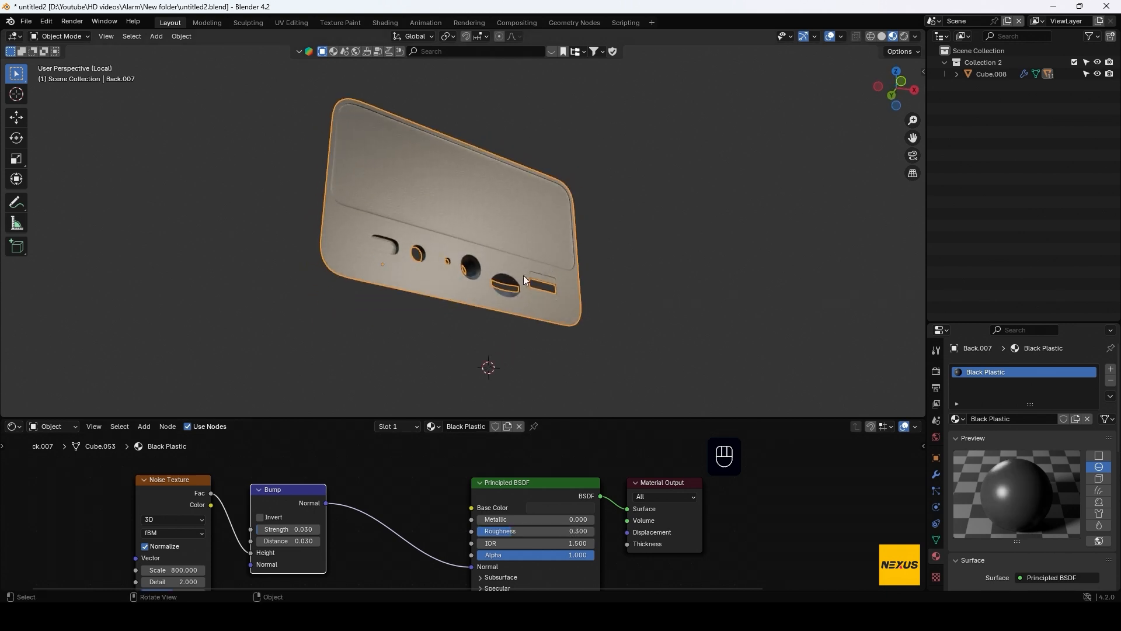
{"action": "scroll", "coordinate": [479, 288], "scroll_direction": "up", "scroll_amount": 6}
{"action": "middle_click_drag", "start_coordinate": [475, 290], "coordinate": [433, 340]}
{"action": "scroll", "coordinate": [539, 267], "scroll_direction": "down", "scroll_amount": 4}
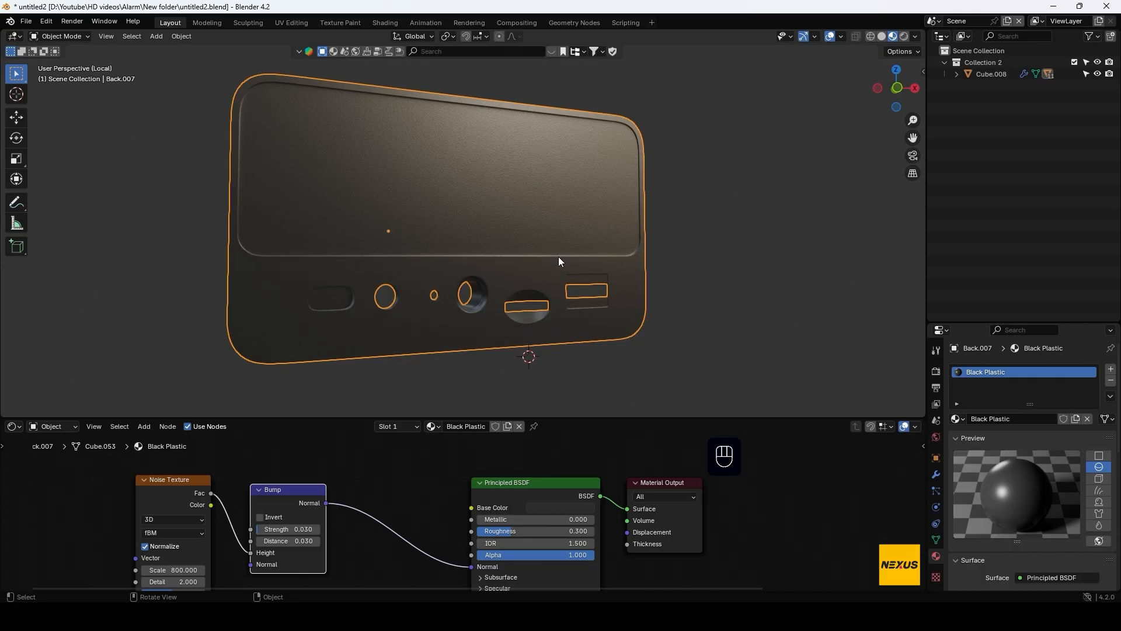
Separate all faces of the large recessed area on the back panel into their own object and return to Object Mode
{"action": "key", "text": "Tab"}
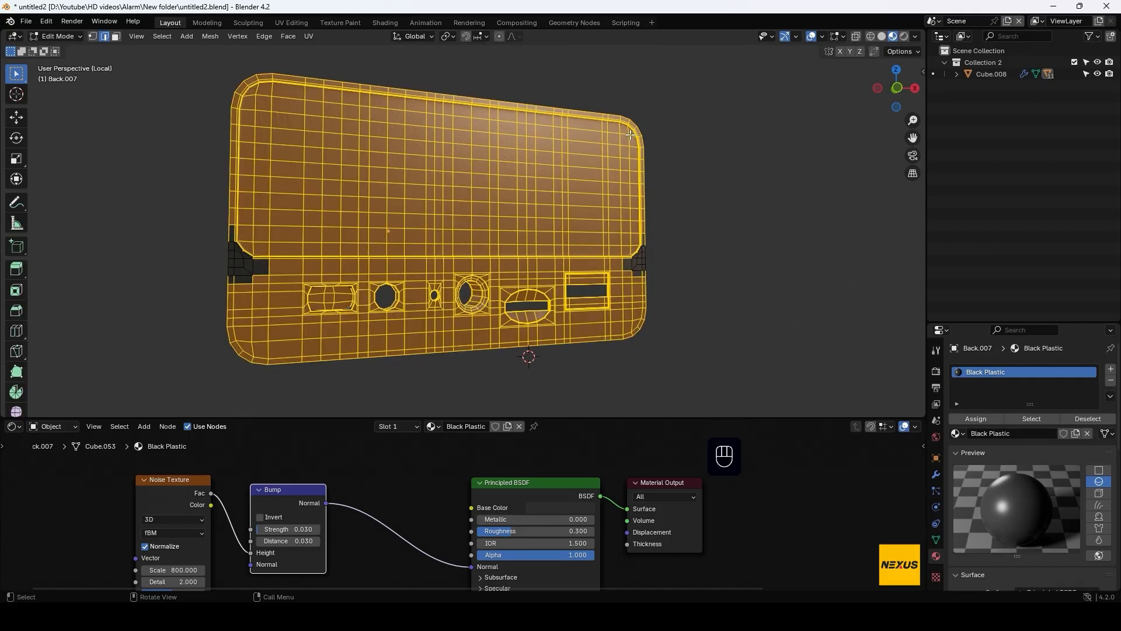
{"action": "key", "text": "3"}
{"action": "left_click", "coordinate": [631, 135]}
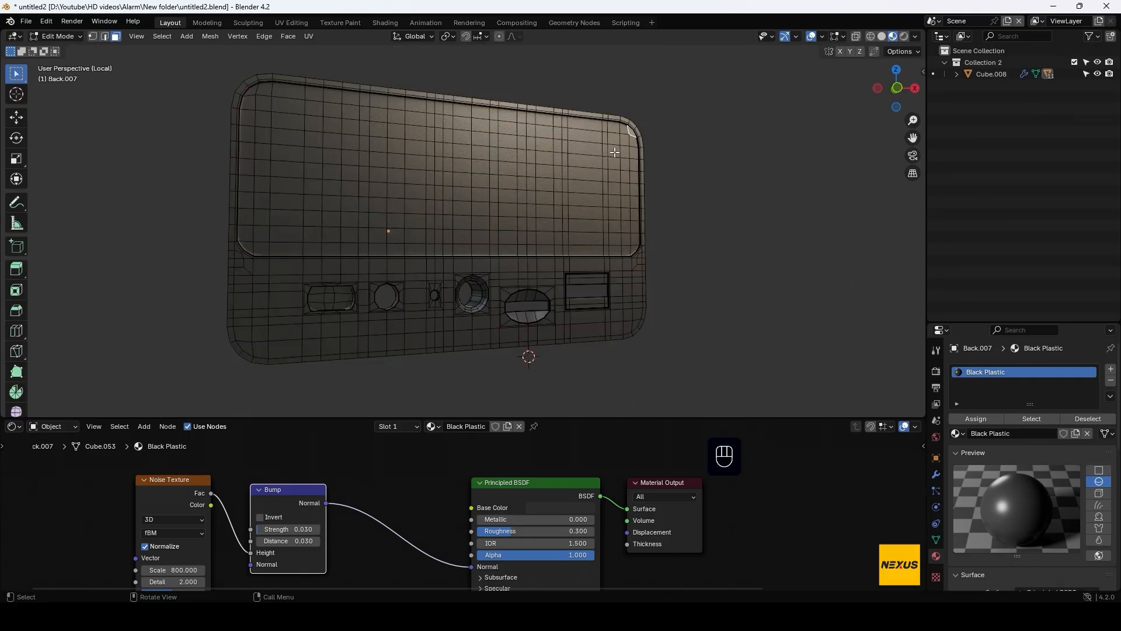
{"action": "left_click", "coordinate": [250, 244], "text": "ctrl+shift"}
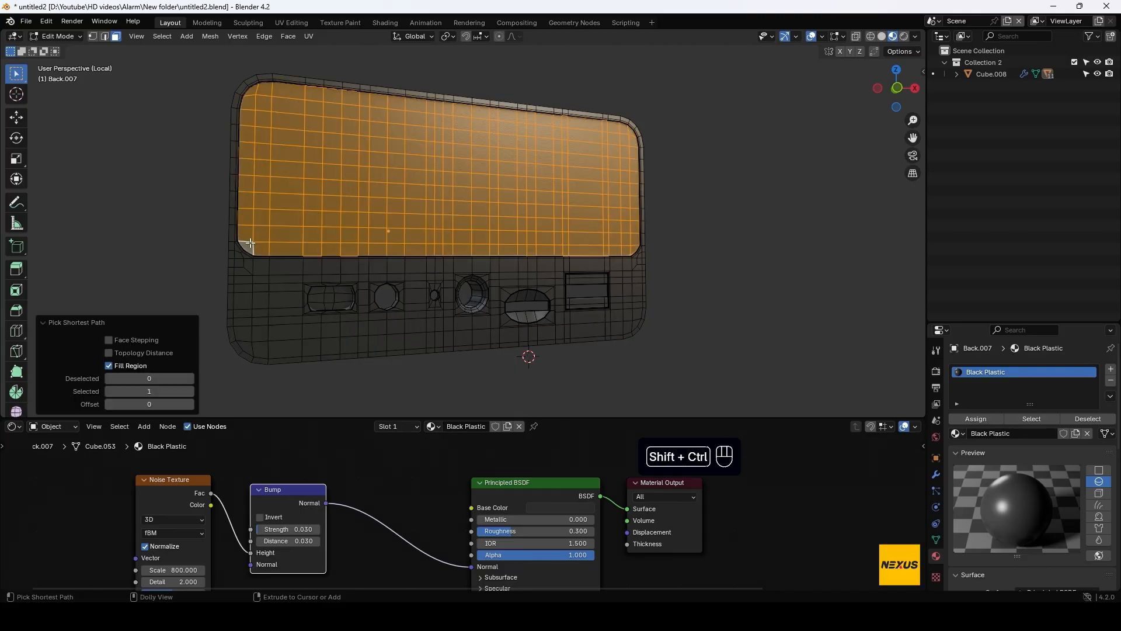
{"action": "key", "text": "p"}
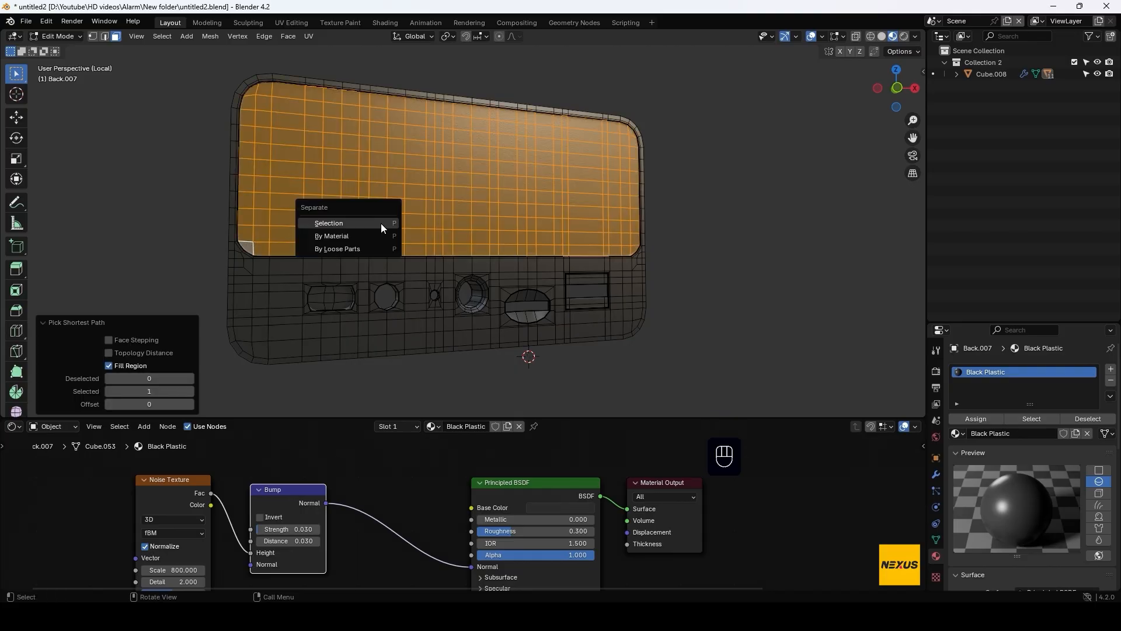
{"action": "left_click", "coordinate": [381, 223]}
{"action": "key", "text": "Tab"}
Give the separated recess panel its own copy of the Black Plastic material and move its Noise Texture, Bump and Principled BSDF nodes aside
{"action": "left_click", "coordinate": [472, 218]}
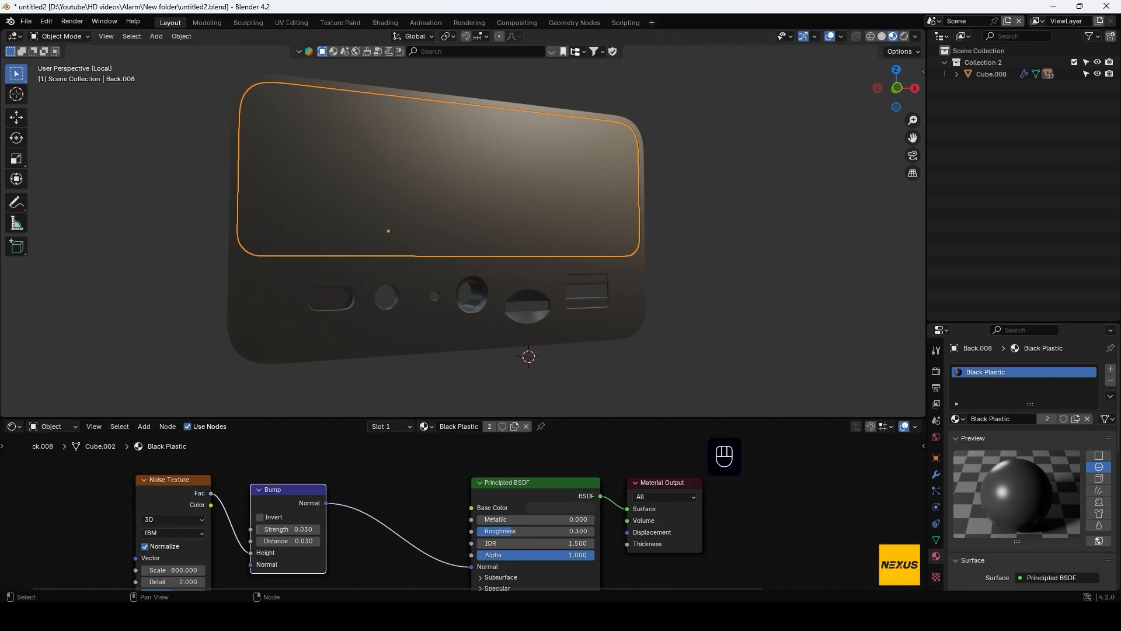
{"action": "left_click", "coordinate": [515, 426]}
{"action": "scroll", "coordinate": [565, 456], "scroll_direction": "down", "scroll_amount": 3}
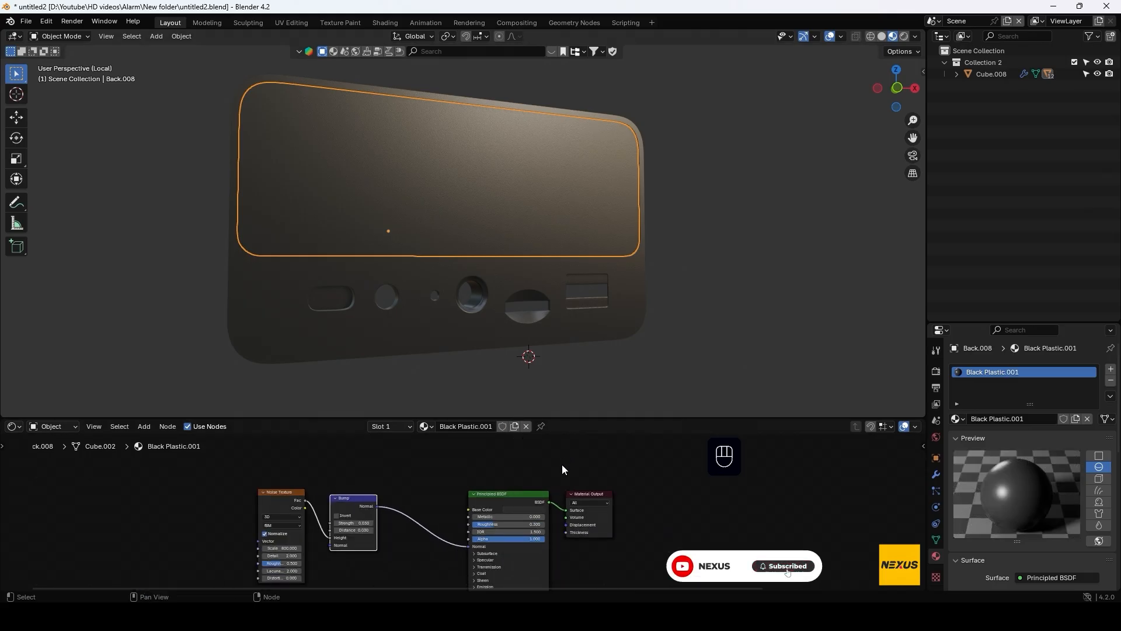
{"action": "middle_click_drag", "start_coordinate": [592, 563], "coordinate": [649, 549]}
{"action": "left_click_drag", "start_coordinate": [450, 467], "coordinate": [284, 517]}
{"action": "left_click_drag", "start_coordinate": [328, 474], "coordinate": [494, 495]}
{"action": "left_click_drag", "start_coordinate": [555, 469], "coordinate": [412, 533]}
{"action": "left_click_drag", "start_coordinate": [423, 488], "coordinate": [415, 560]}
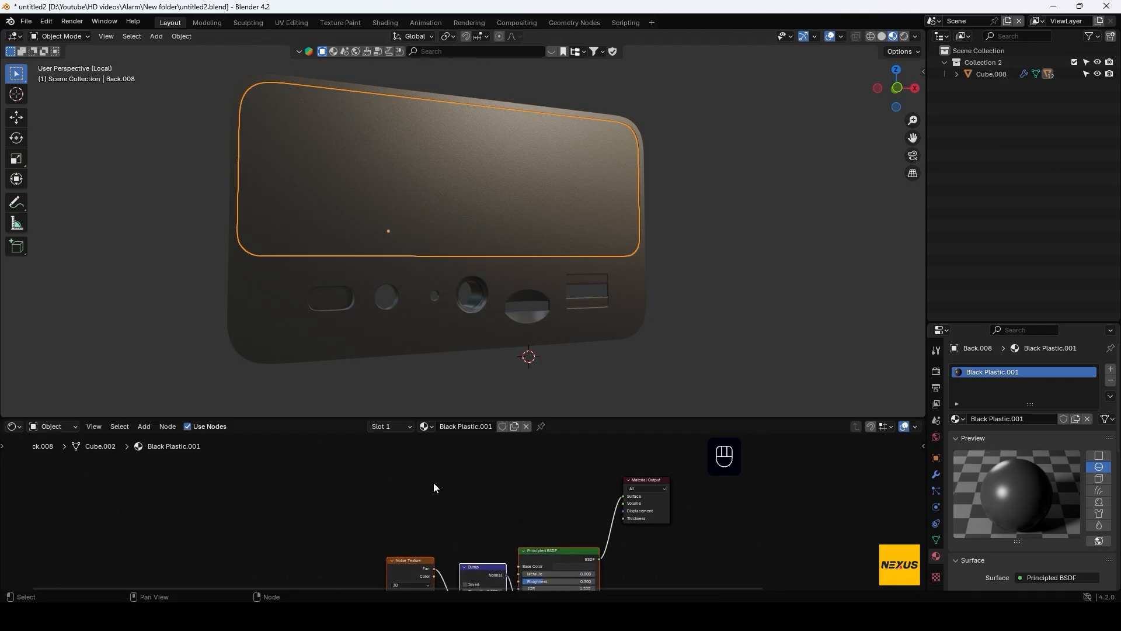
Add a Voronoi Texture node to the recess panel's material, above and before the Noise Texture
{"action": "key", "text": "shift+a"}
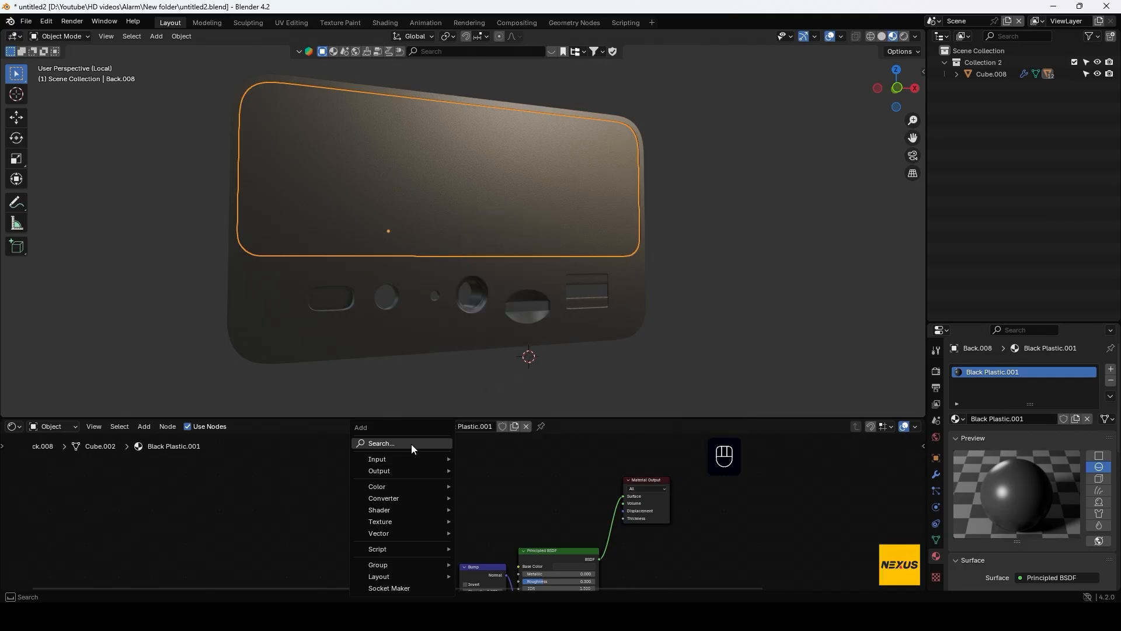
{"action": "left_click", "coordinate": [412, 444]}
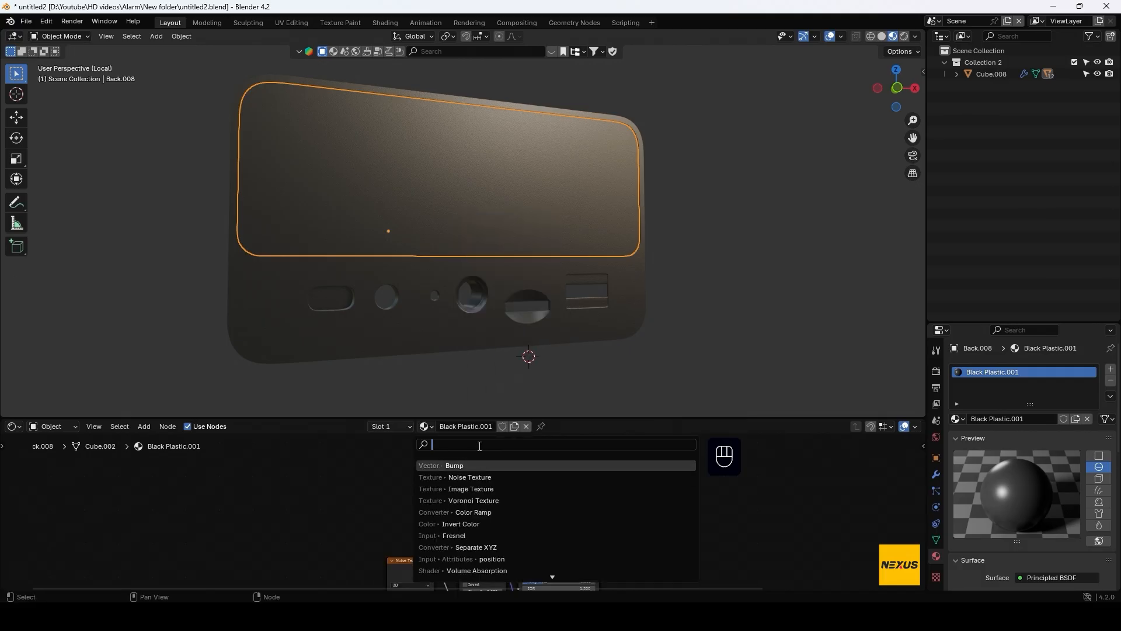
{"action": "left_click", "coordinate": [482, 500]}
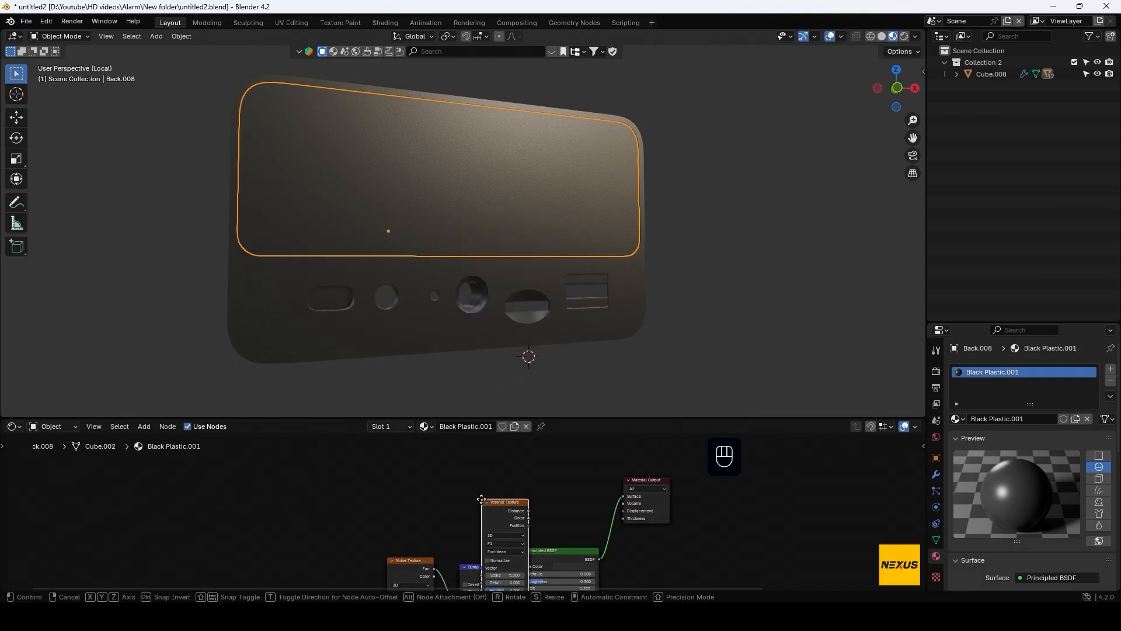
{"action": "left_click", "coordinate": [292, 463]}
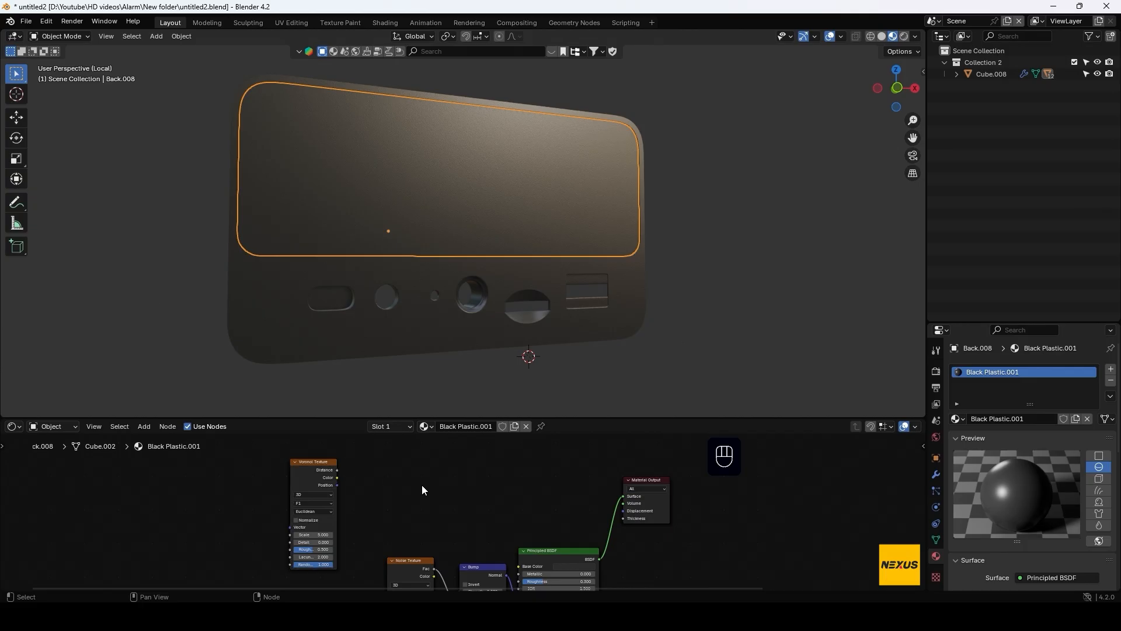
Add a Math node that takes the Voronoi Texture's Distance and sends its Value to the Principled BSDF's Base Color
{"action": "key", "text": "shift+a"}
{"action": "mouse_move", "coordinate": [416, 497]}
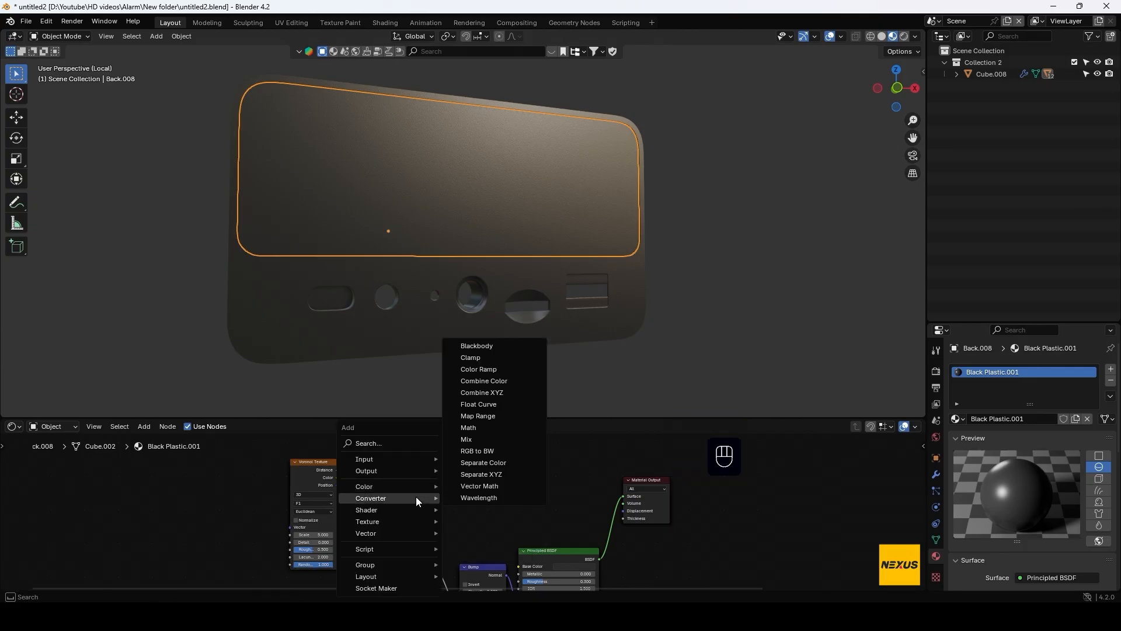
{"action": "left_click", "coordinate": [479, 429]}
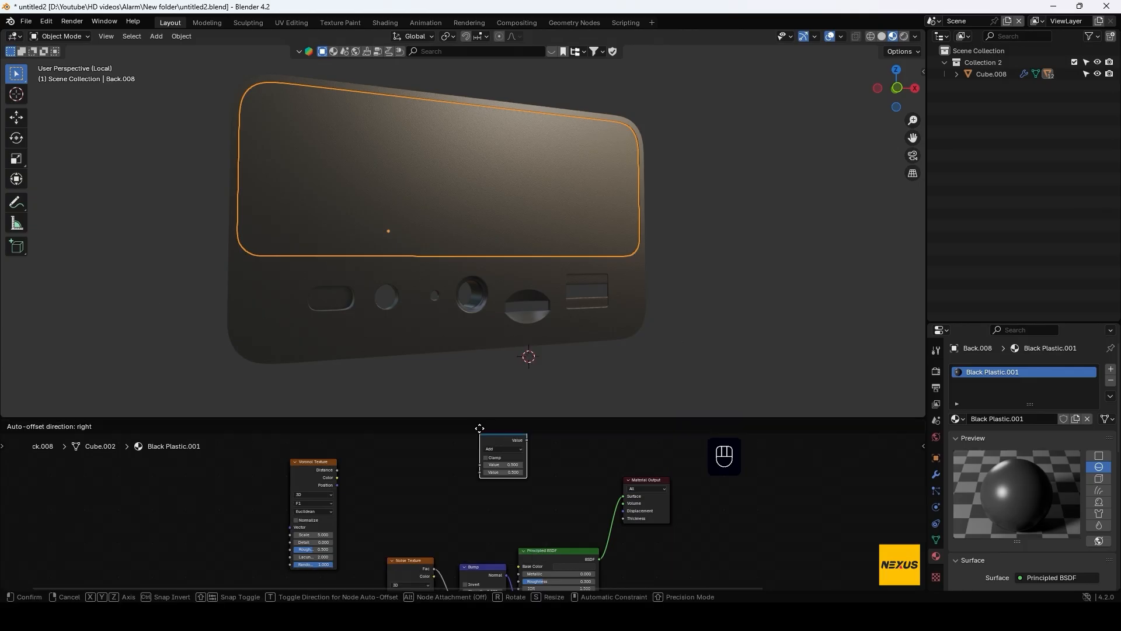
{"action": "left_click", "coordinate": [352, 472]}
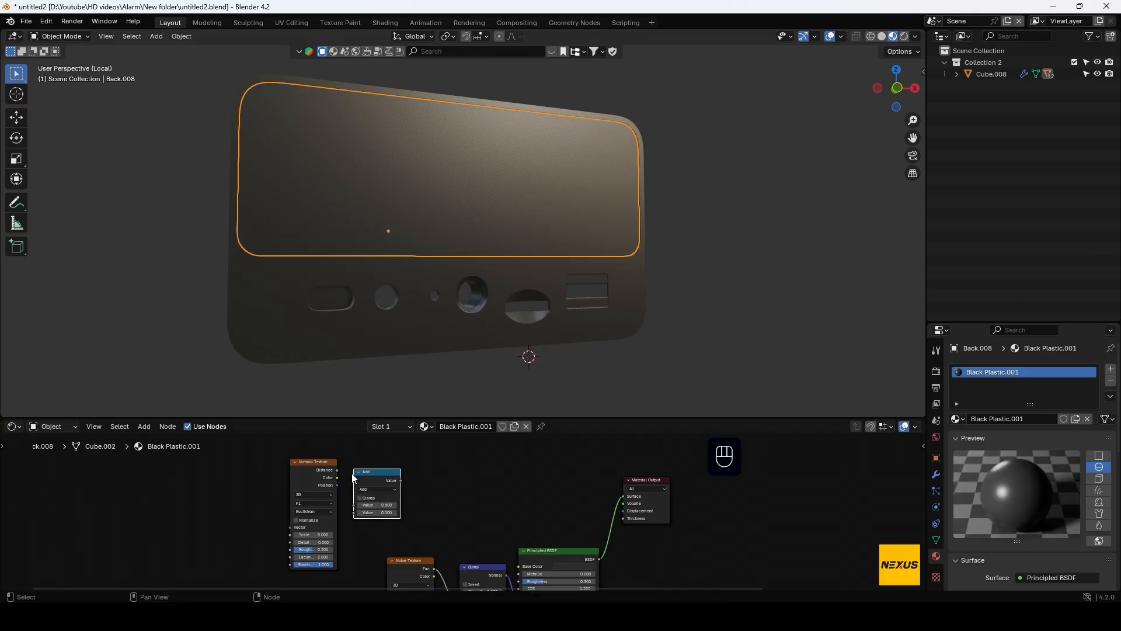
{"action": "left_click_drag", "start_coordinate": [337, 469], "coordinate": [349, 507]}
{"action": "left_click_drag", "start_coordinate": [400, 480], "coordinate": [518, 566]}
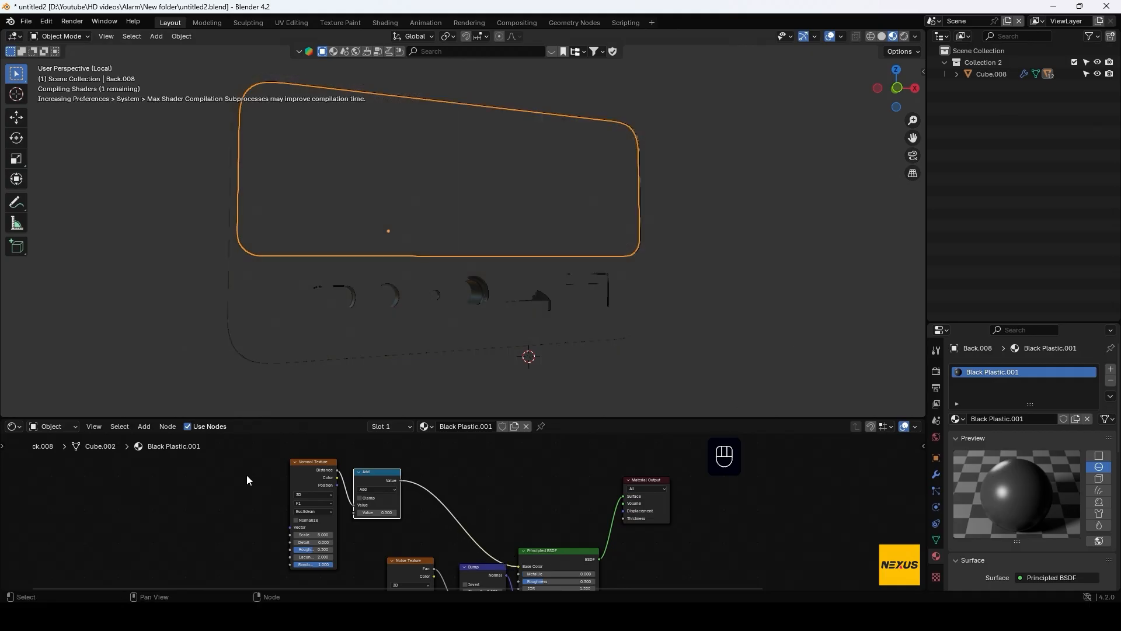
Add Texture Coordinate and Mapping nodes in front of the Voronoi Texture, linked to its Vector input
{"action": "left_click", "coordinate": [309, 462]}
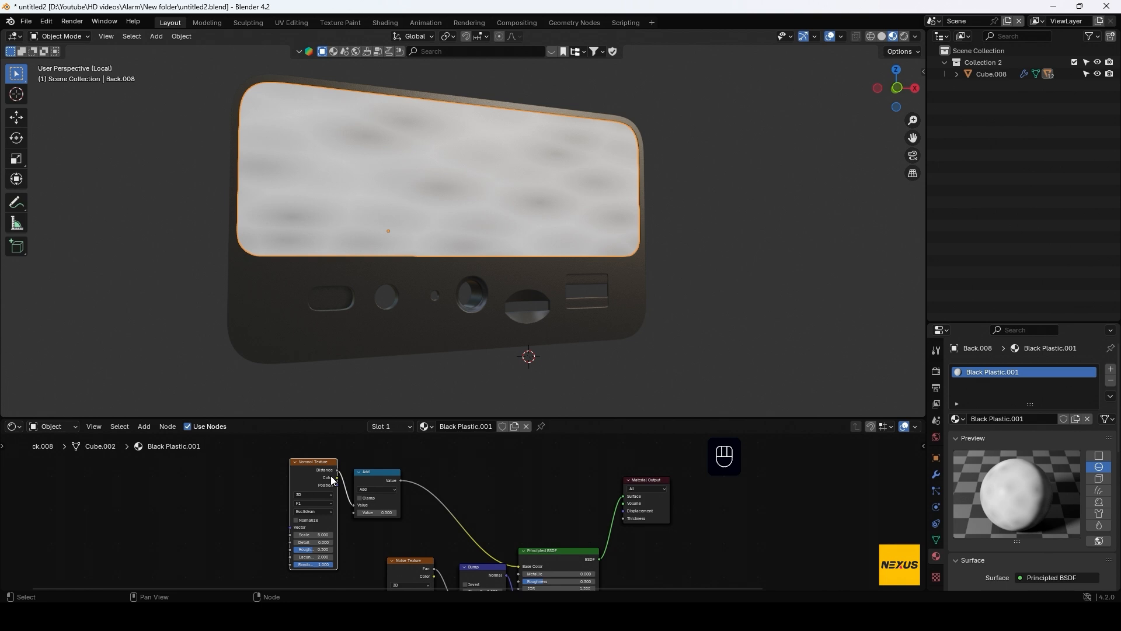
{"action": "key", "text": "ctrl"}
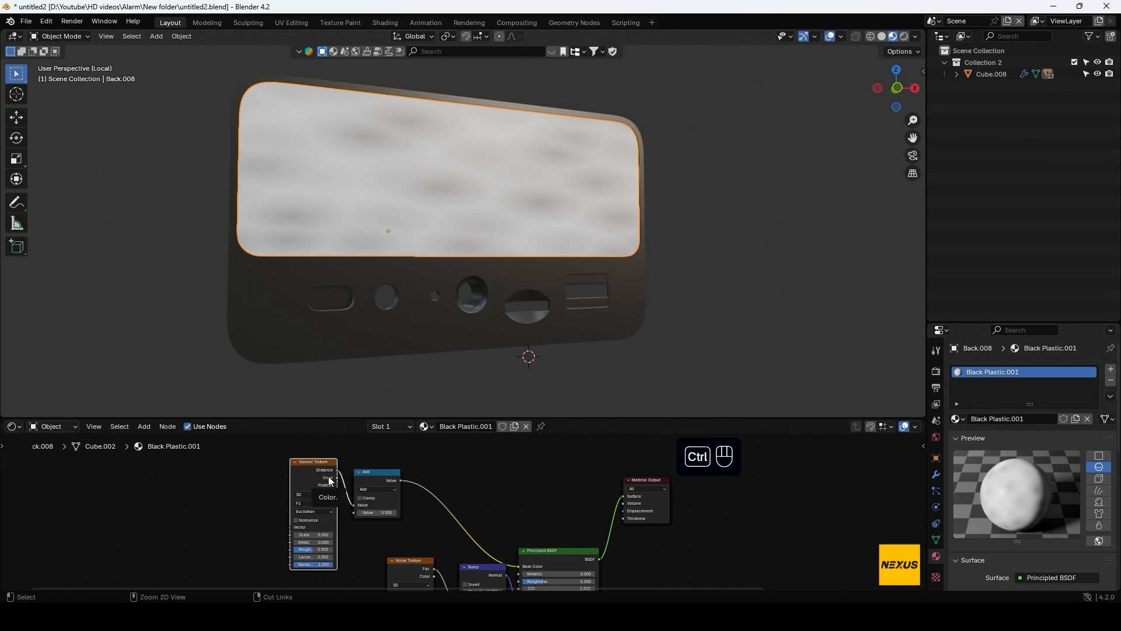
{"action": "key", "text": "ctrl+t"}
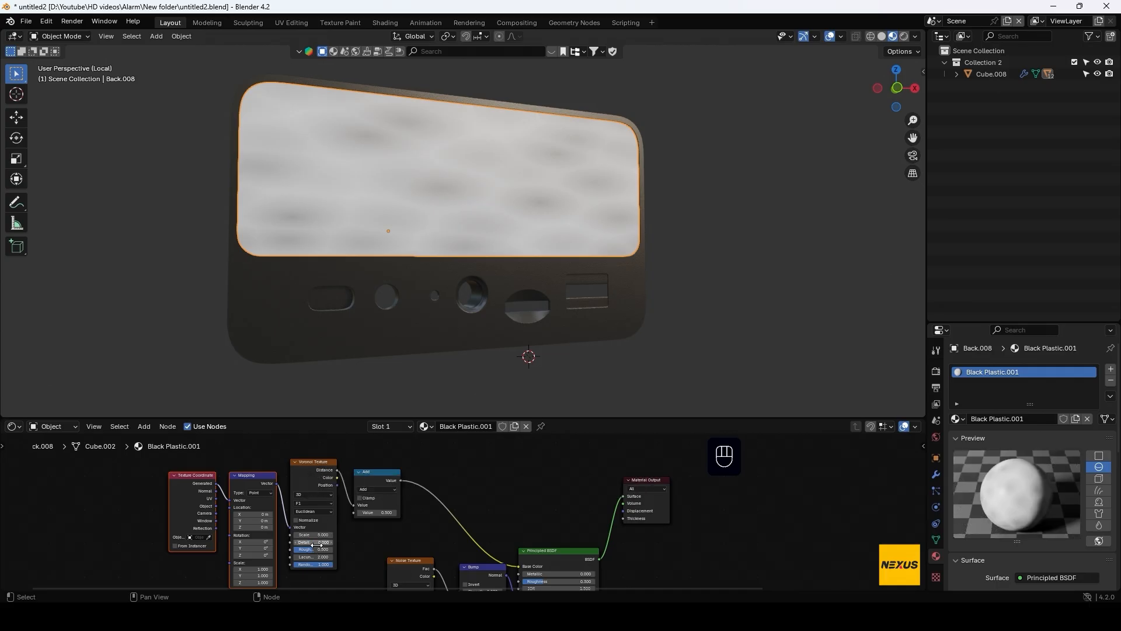
Set the Voronoi Texture's Randomness to 0 and its Scale to 700
{"action": "left_click_drag", "start_coordinate": [324, 564], "coordinate": [222, 597]}
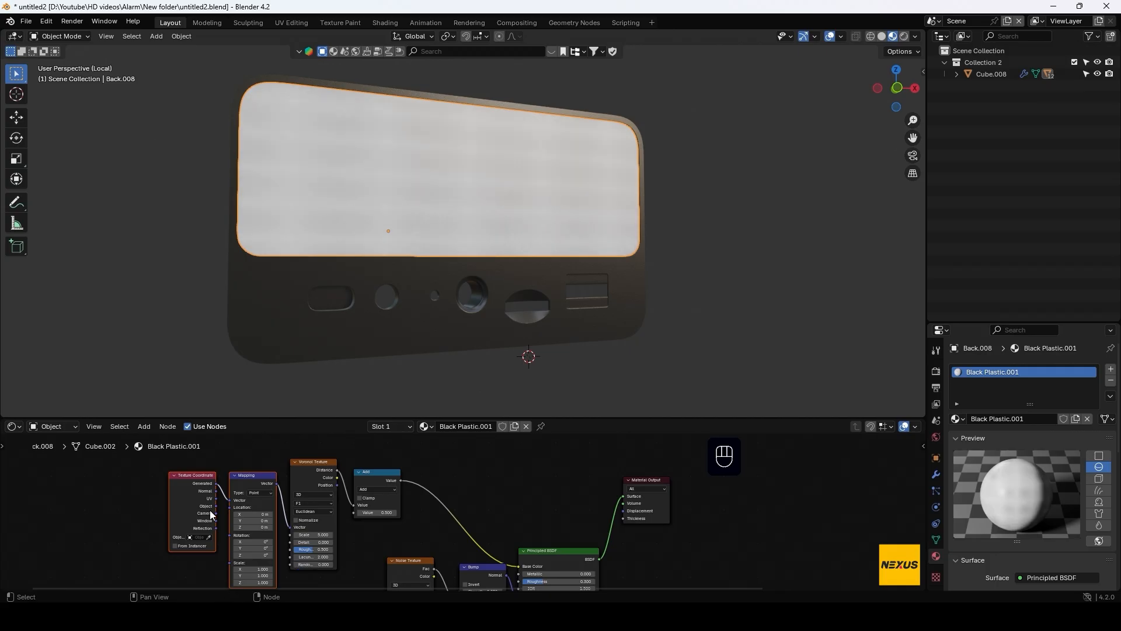
{"action": "left_click", "coordinate": [310, 535]}
{"action": "type", "text": "700"}
{"action": "key", "text": "Return"}
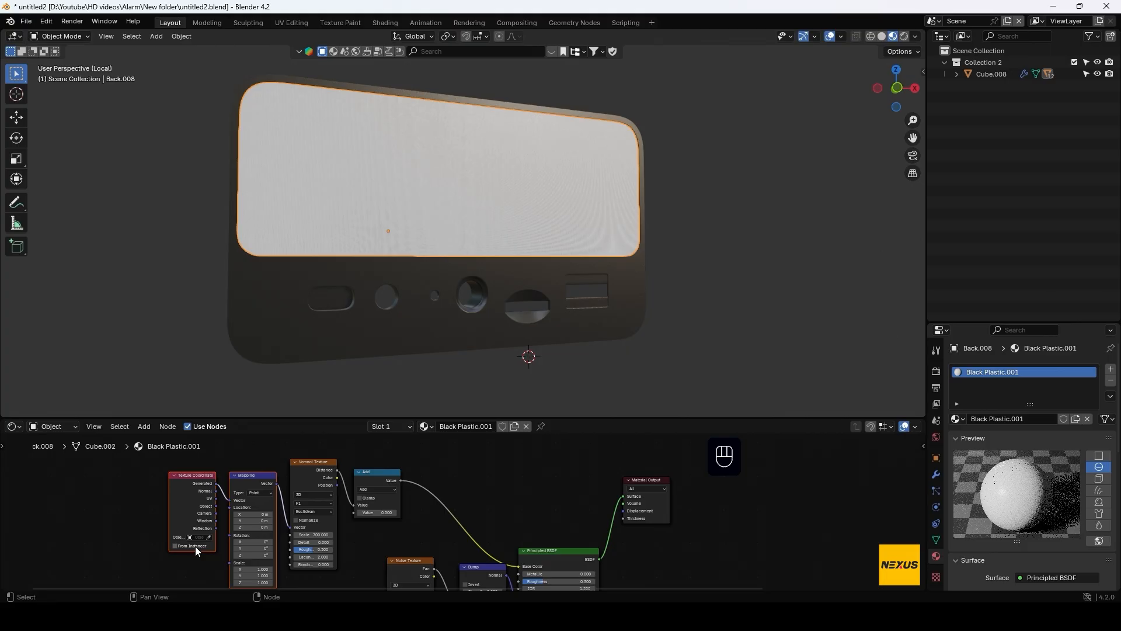
Set the Math node's operation to Greater Than and feed the Mapping node's Vector from the Texture Coordinate's Object output
{"action": "left_click", "coordinate": [387, 488]}
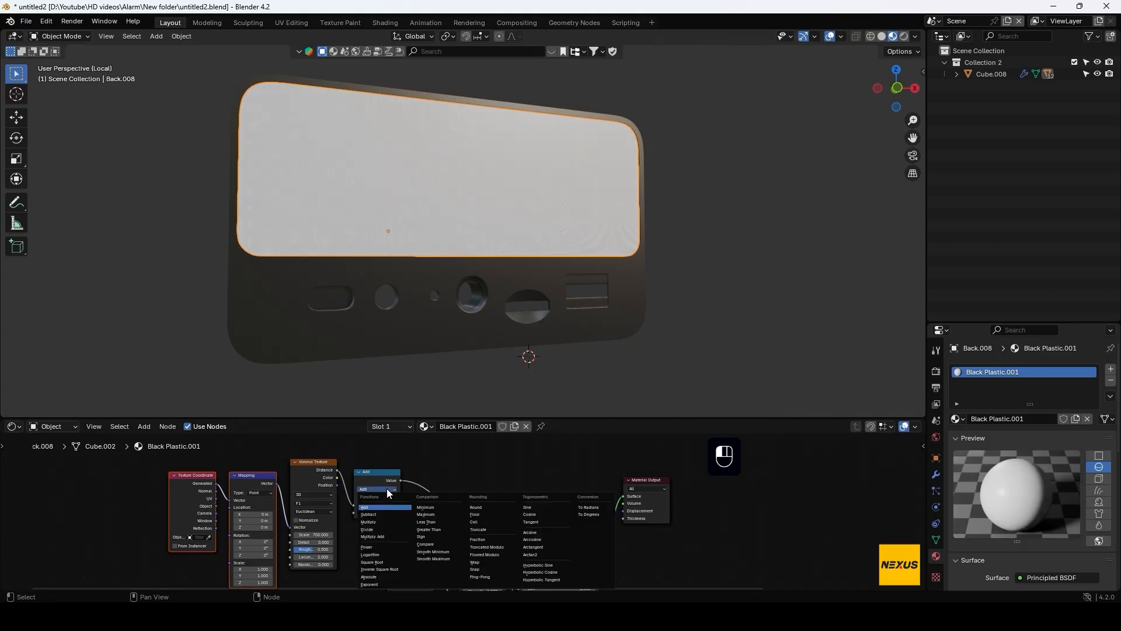
{"action": "left_click", "coordinate": [444, 529]}
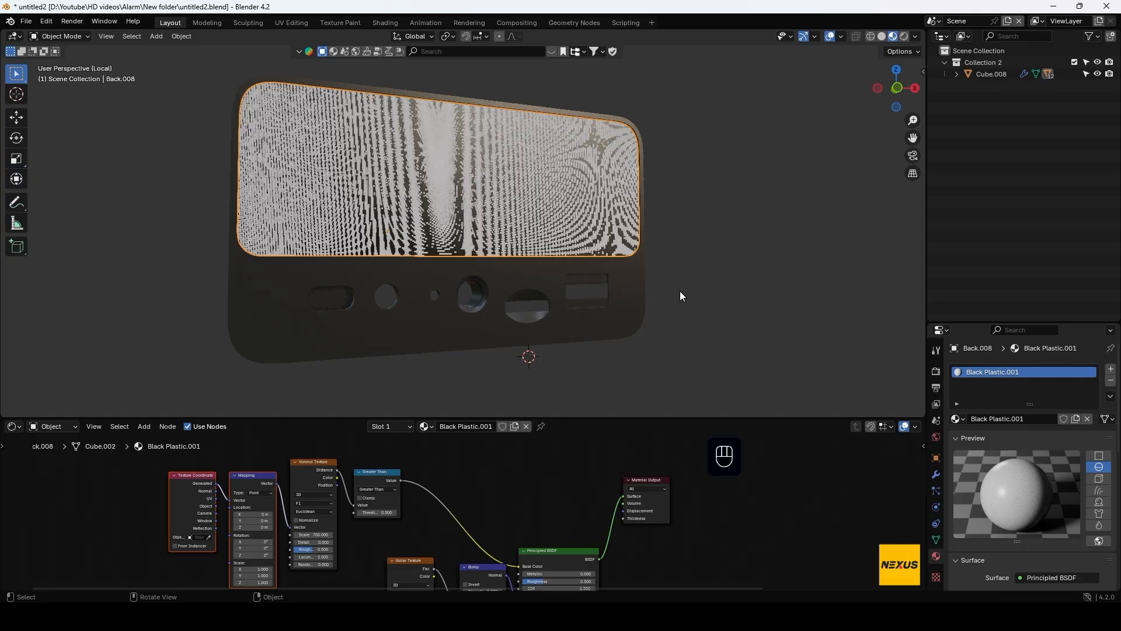
{"action": "middle_click_drag", "start_coordinate": [680, 291], "coordinate": [608, 302]}
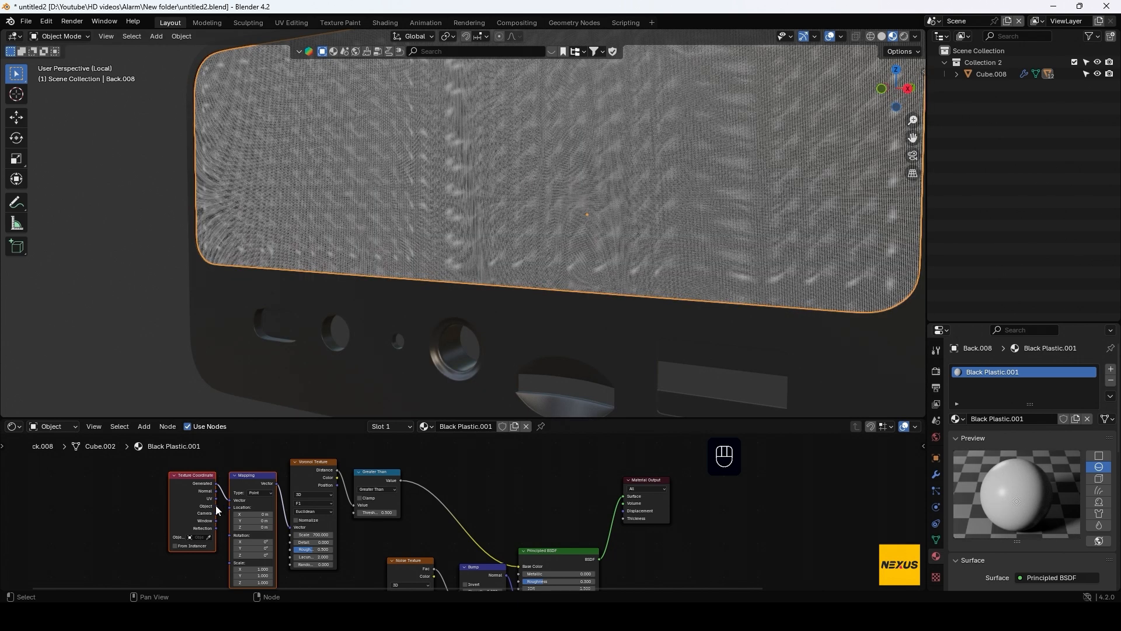
{"action": "left_click_drag", "start_coordinate": [216, 506], "coordinate": [221, 510]}
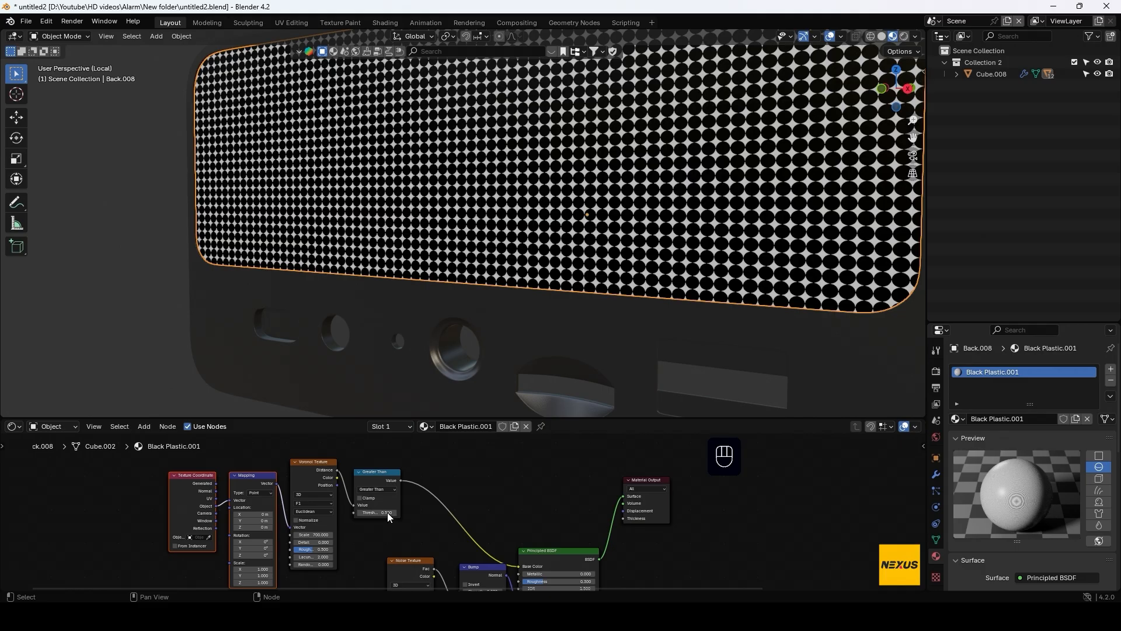
Set the Greater Than node's Threshold to 0.1 after trying 0.2
{"action": "left_click", "coordinate": [388, 513]}
{"action": "key", "text": "BackSpace"}
{"action": "type", "text": ".2"}
{"action": "key", "text": "Return"}
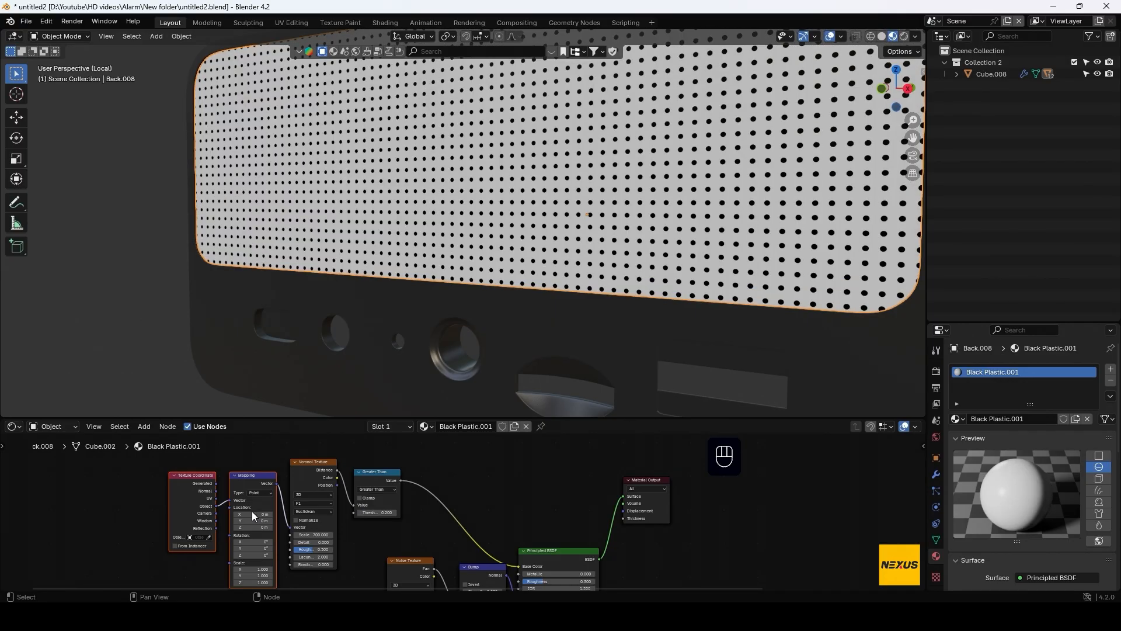
{"action": "left_click", "coordinate": [374, 513]}
{"action": "type", "text": ".1"}
{"action": "key", "text": "Return"}
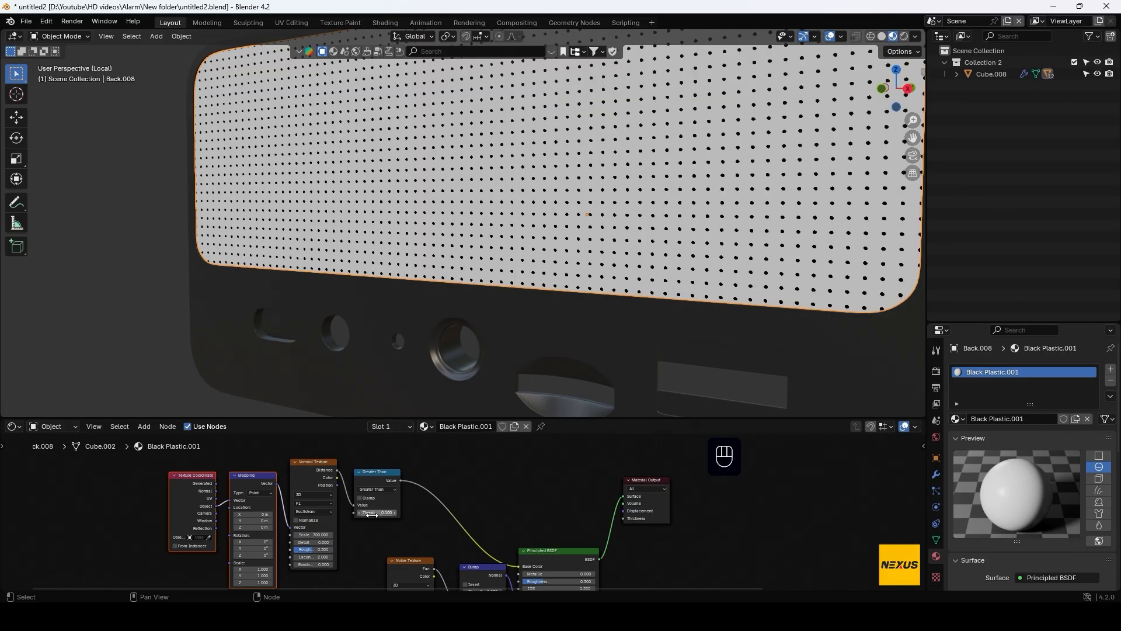
Reroute the Greater Than node's Value link from the Principled BSDF's Base Color to its Alpha input
{"action": "scroll", "coordinate": [835, 178], "scroll_direction": "down", "scroll_amount": 4}
{"action": "scroll", "coordinate": [757, 231], "scroll_direction": "up", "scroll_amount": 2}
{"action": "scroll", "coordinate": [763, 231], "scroll_direction": "down", "scroll_amount": 2}
{"action": "middle_click_drag", "start_coordinate": [752, 268], "coordinate": [799, 271]}
{"action": "middle_click_drag", "start_coordinate": [468, 486], "coordinate": [463, 449]}
{"action": "left_click_drag", "start_coordinate": [513, 531], "coordinate": [508, 558]}
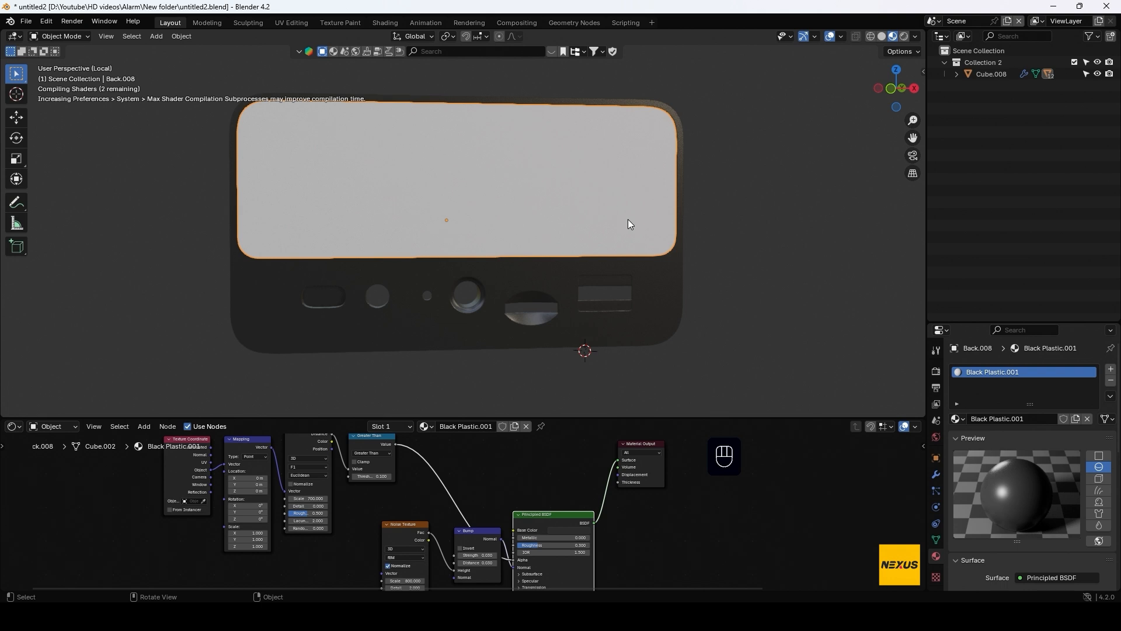
Lighten the Principled BSDF's Base Color to a dark grey on the perforated recess panel
{"action": "scroll", "coordinate": [717, 248], "scroll_direction": "up", "scroll_amount": 6}
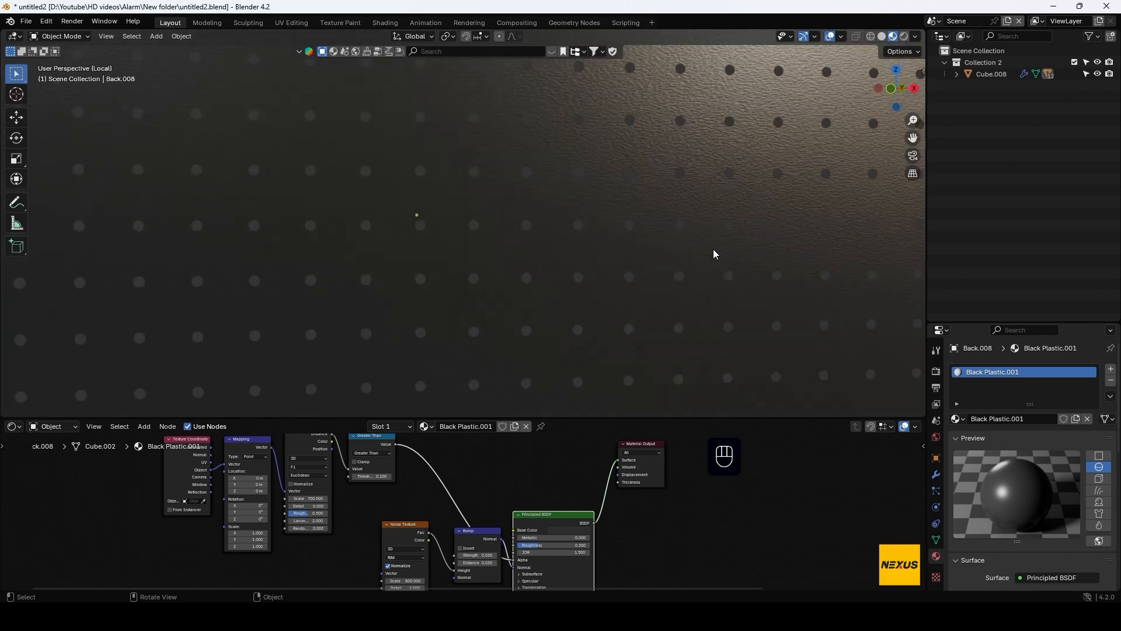
{"action": "scroll", "coordinate": [701, 247], "scroll_direction": "down", "scroll_amount": 3}
{"action": "middle_click_drag", "start_coordinate": [686, 243], "coordinate": [717, 232]}
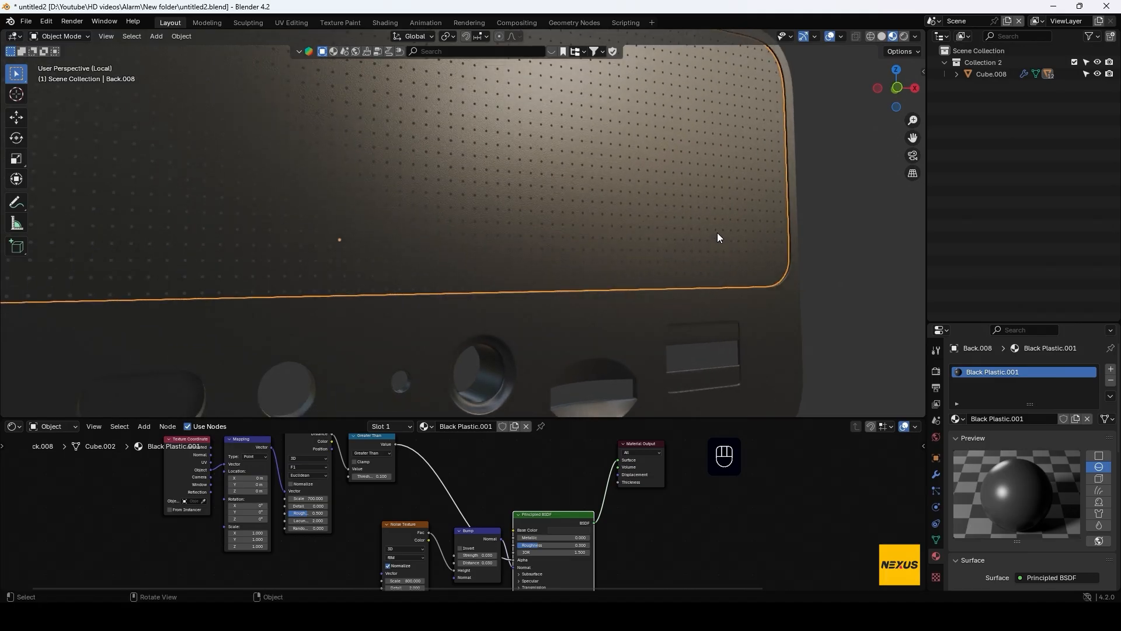
{"action": "left_click", "coordinate": [574, 530]}
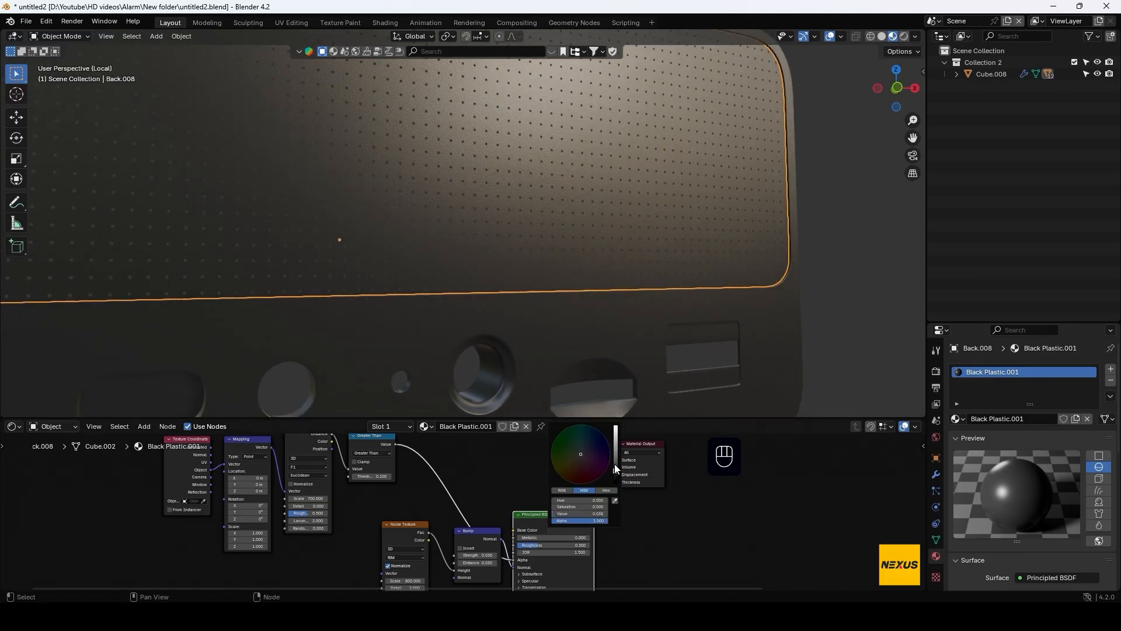
{"action": "left_click_drag", "start_coordinate": [616, 471], "coordinate": [615, 464]}
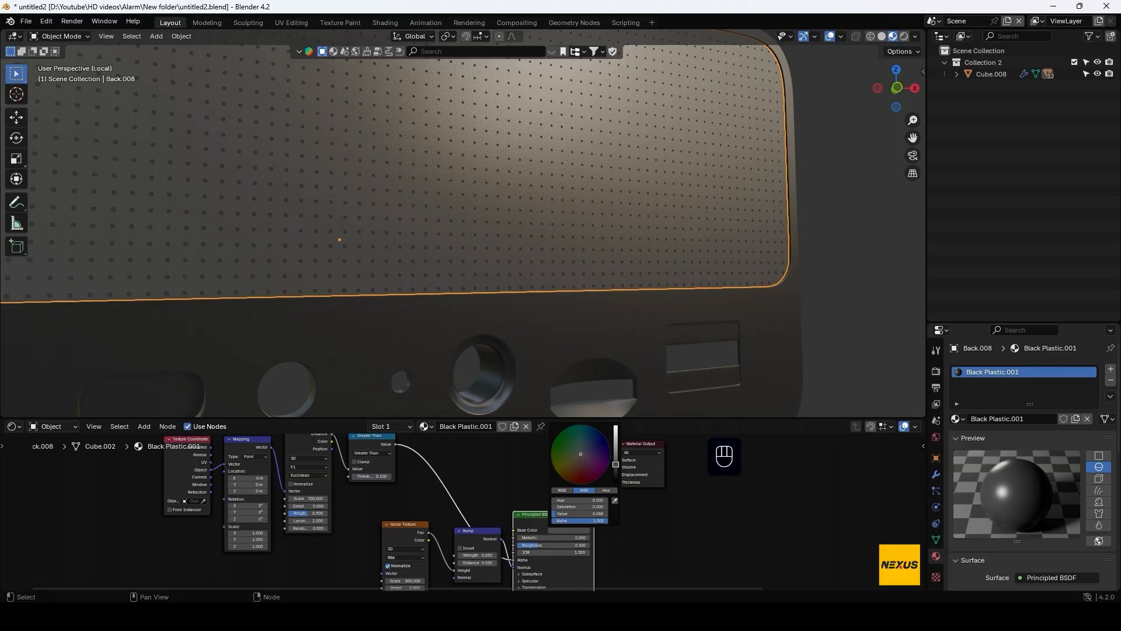
{"action": "scroll", "coordinate": [521, 383], "scroll_direction": "down", "scroll_amount": 6}
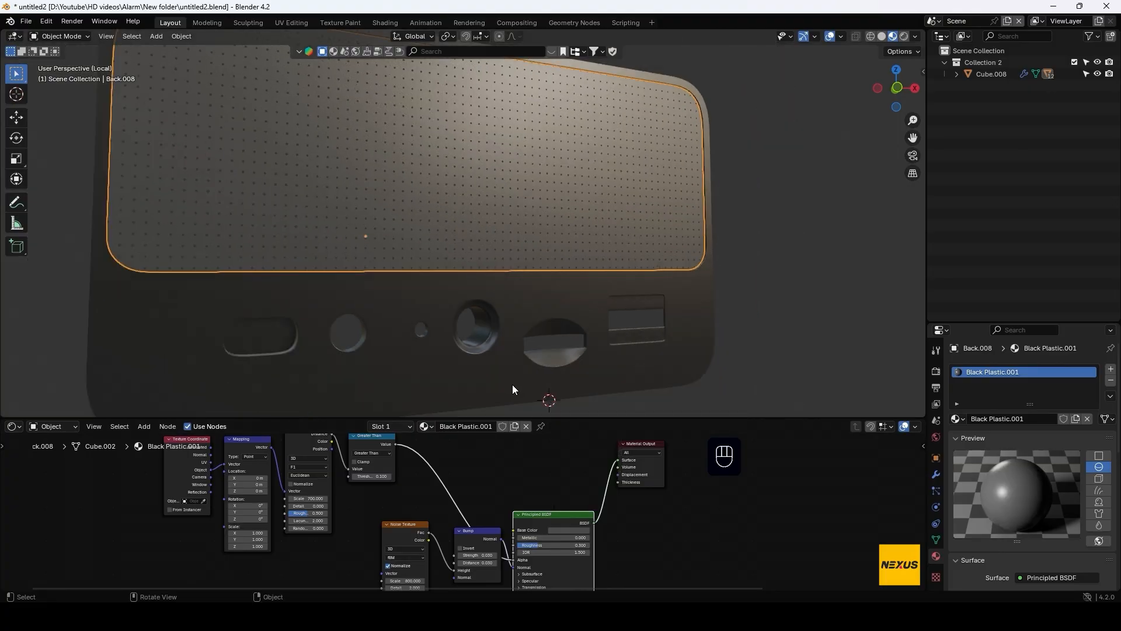
Enlarge the node editor area and move the Voronoi Texture chain below the Noise Texture
{"action": "left_click_drag", "start_coordinate": [586, 417], "coordinate": [566, 244]}
{"action": "left_click_drag", "start_coordinate": [391, 344], "coordinate": [141, 418]}
{"action": "left_click_drag", "start_coordinate": [187, 355], "coordinate": [158, 555]}
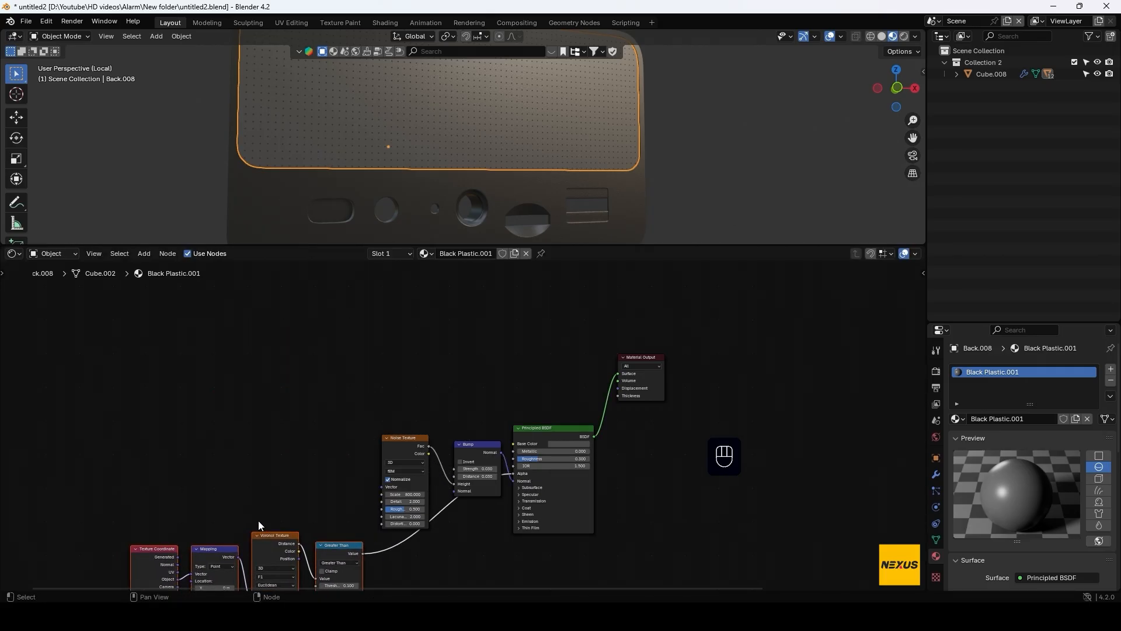
Add an Image Texture node above and before the Noise Texture in the panel's material
{"action": "key", "text": "shift+a"}
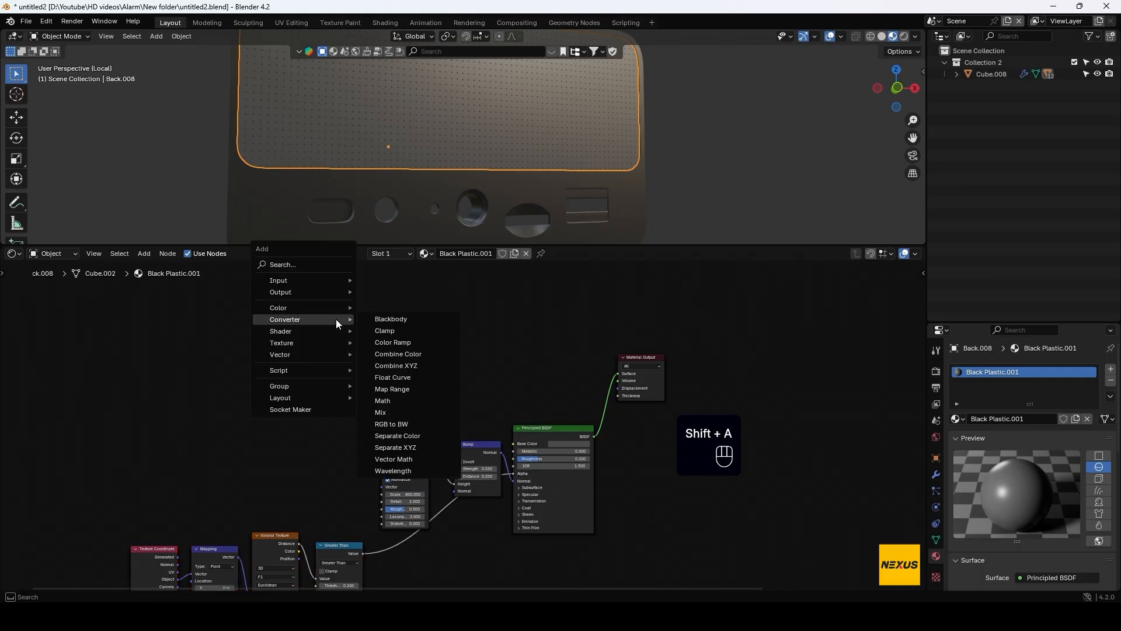
{"action": "left_click", "coordinate": [309, 266]}
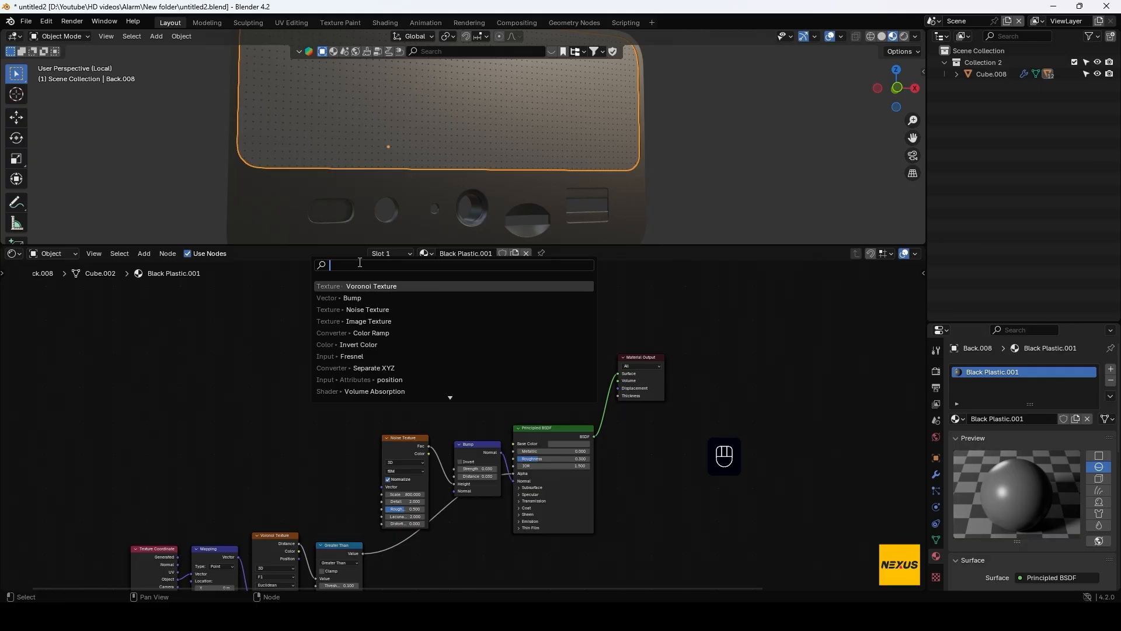
{"action": "type", "text": "image"}
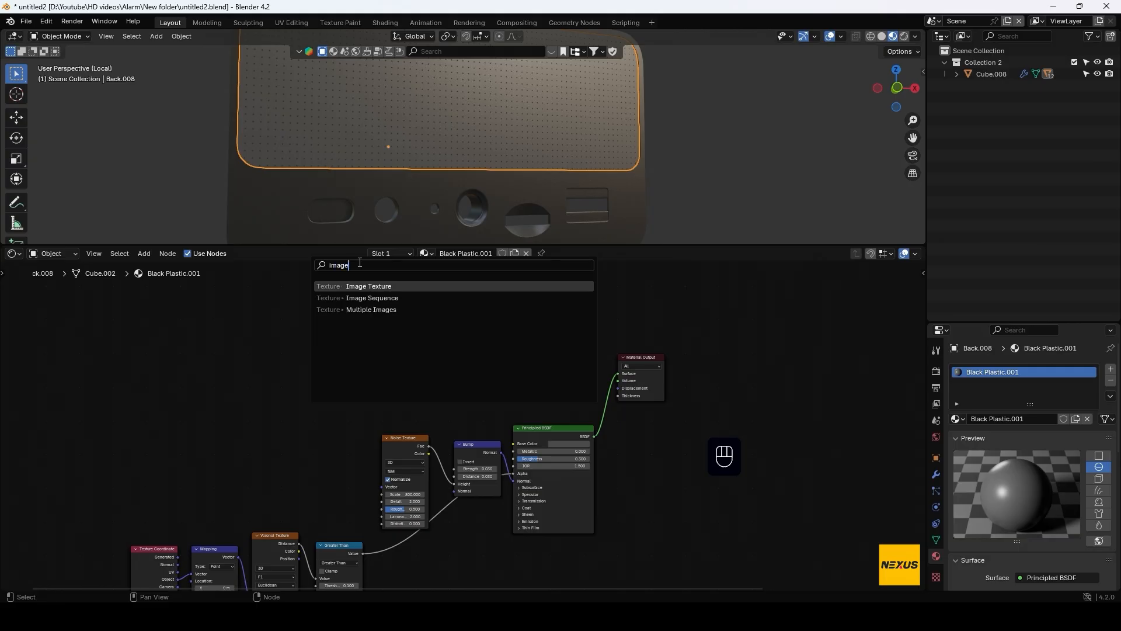
{"action": "key", "text": "Return"}
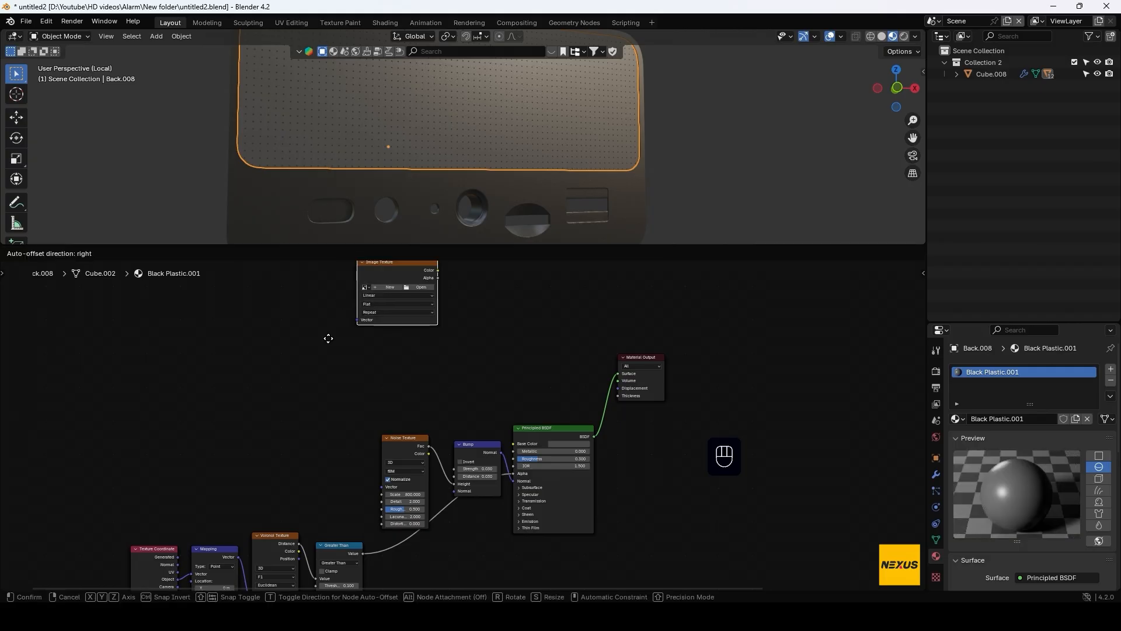
{"action": "left_click", "coordinate": [159, 313]}
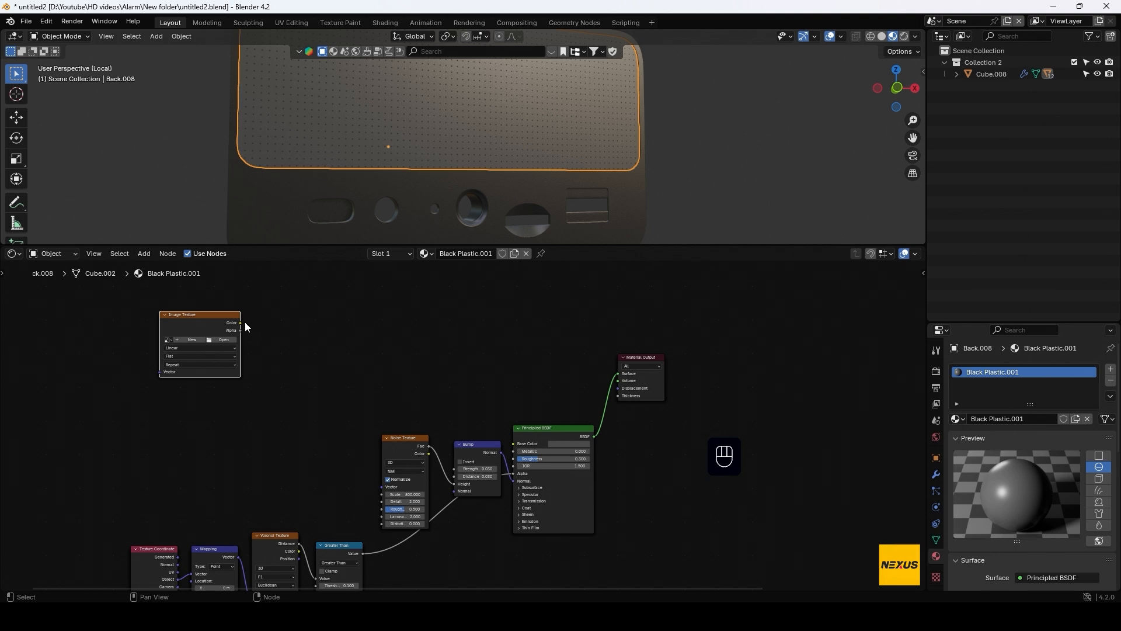
Add a Mix Shader node just after the Image Texture
{"action": "left_click", "coordinate": [397, 335]}
{"action": "key", "text": "shift+a"}
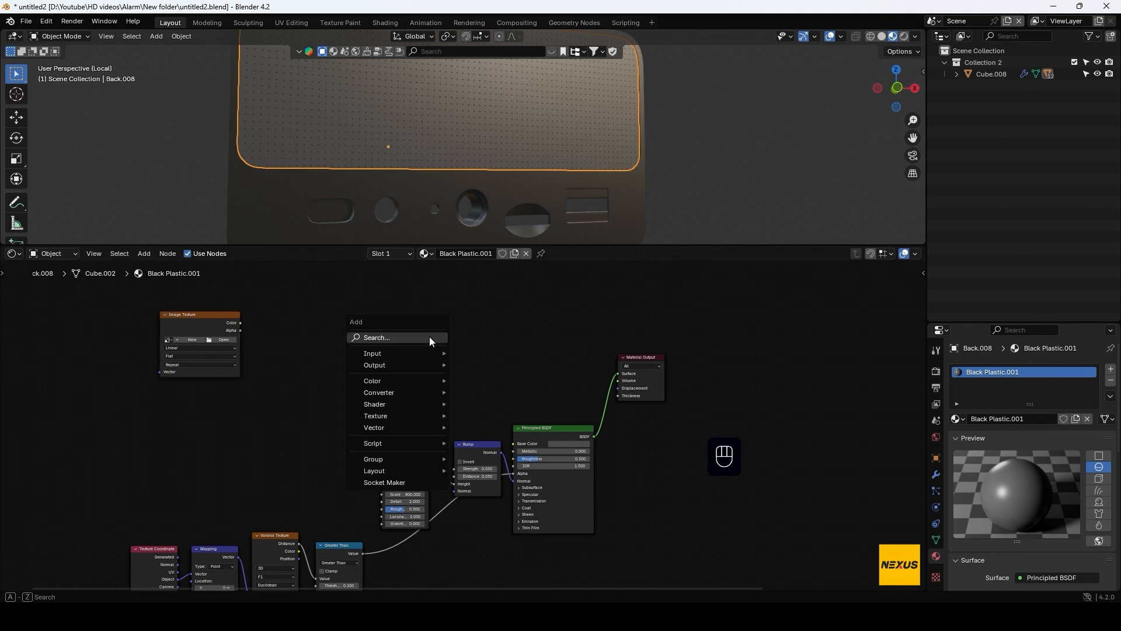
{"action": "mouse_move", "coordinate": [416, 404]}
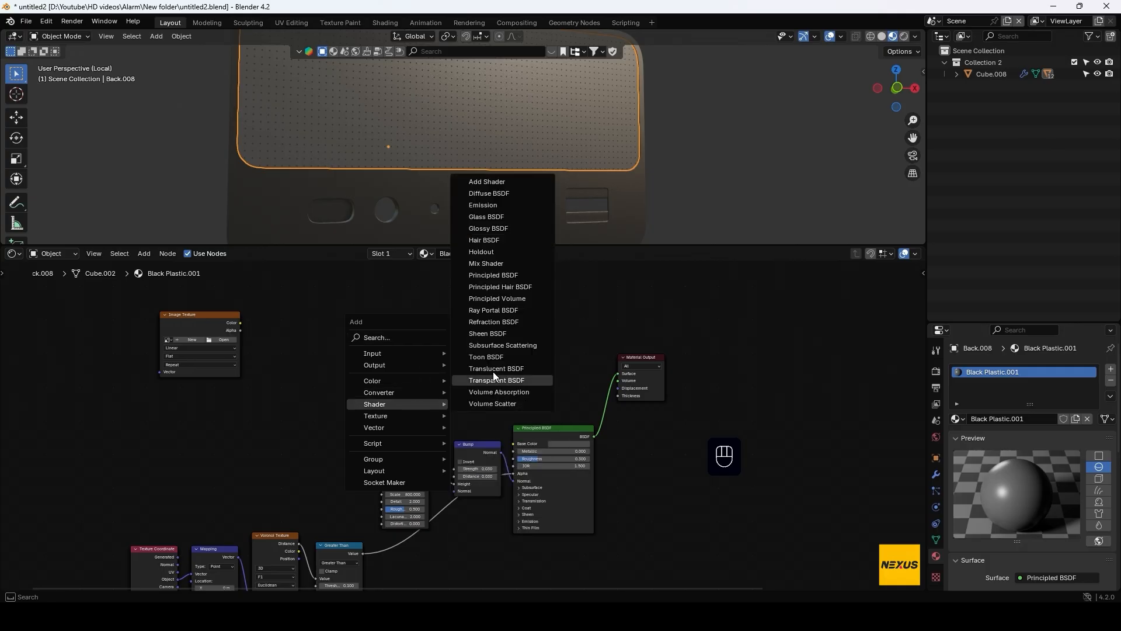
{"action": "left_click", "coordinate": [490, 265]}
{"action": "left_click", "coordinate": [297, 332]}
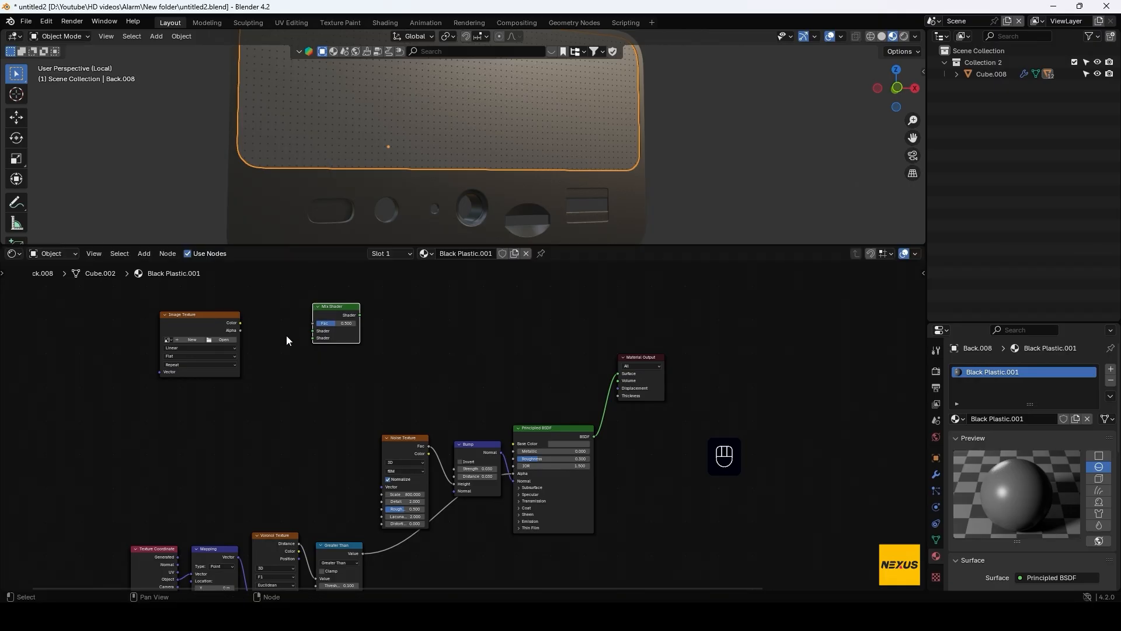
Link the Image Texture's Color and the Principled BSDF into the Mix Shader's two Shader inputs, and its output to the Material Output's Surface
{"action": "left_click_drag", "start_coordinate": [241, 323], "coordinate": [317, 331]}
{"action": "left_click_drag", "start_coordinate": [595, 436], "coordinate": [310, 345]}
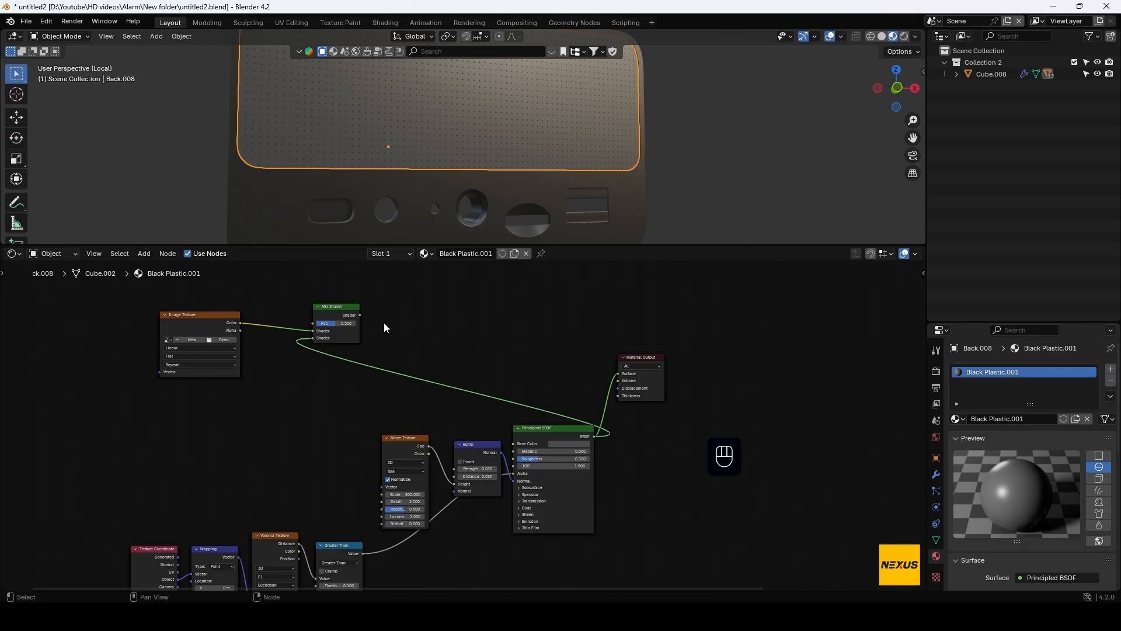
{"action": "left_click_drag", "start_coordinate": [361, 315], "coordinate": [618, 373]}
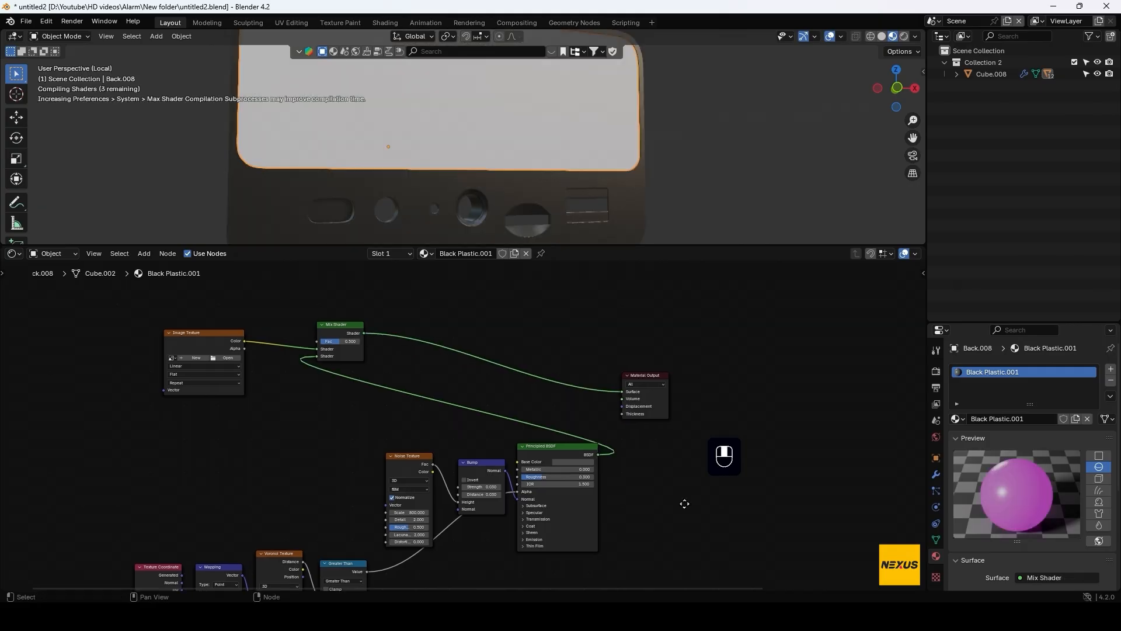
Add Texture Coordinate and Mapping nodes in front of the Image Texture, linked to its Vector input
{"action": "middle_click_drag", "start_coordinate": [113, 292], "coordinate": [173, 373]}
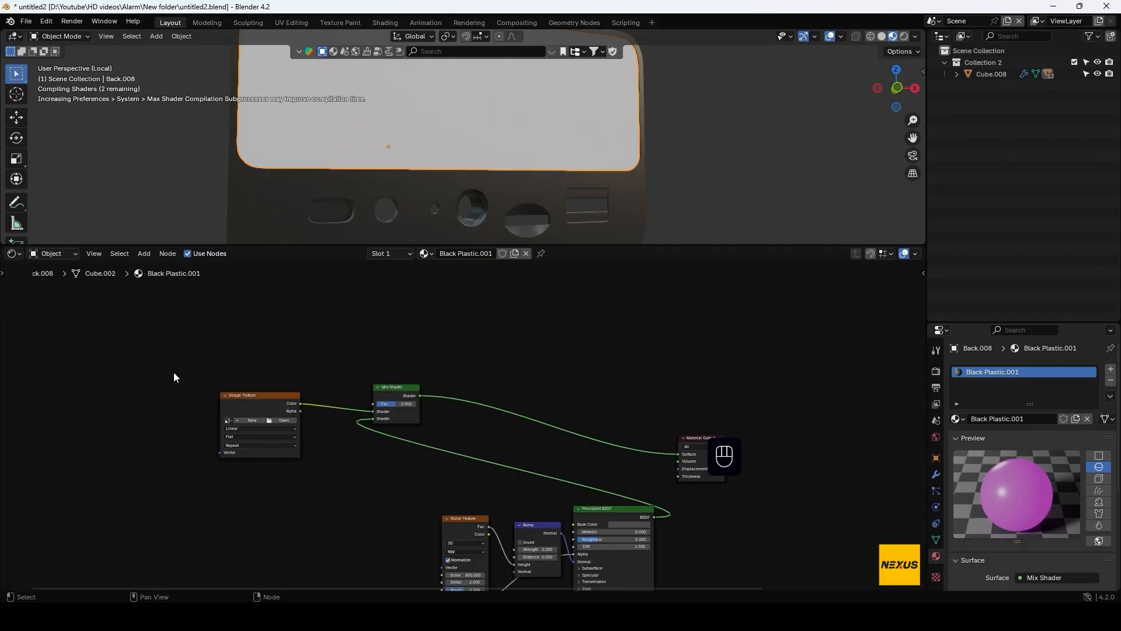
{"action": "left_click", "coordinate": [247, 394]}
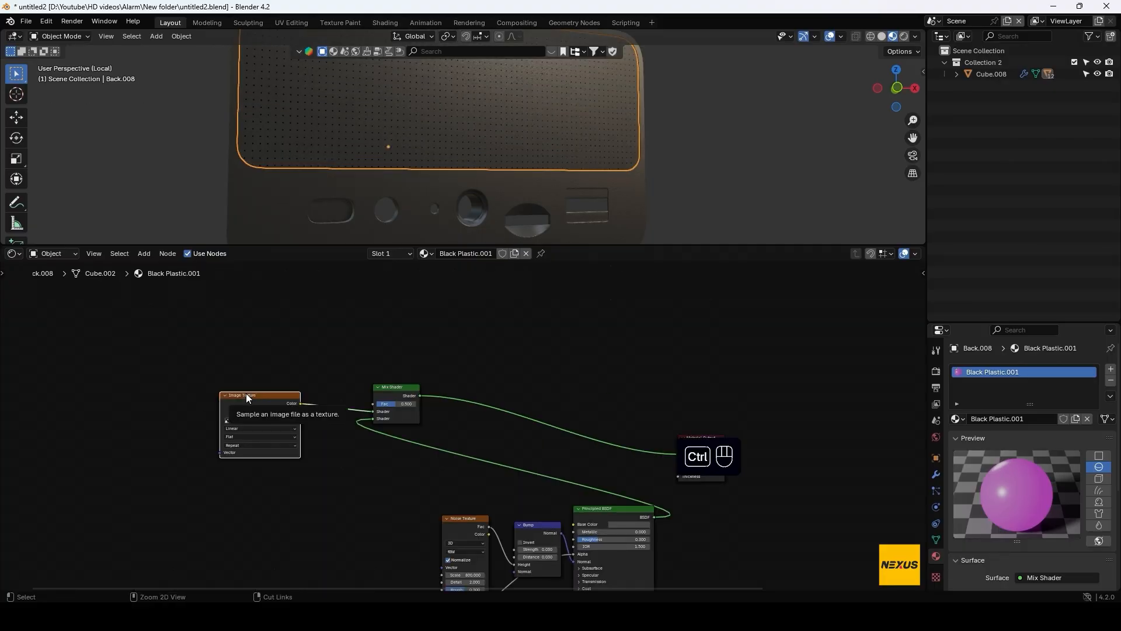
{"action": "key", "text": "ctrl+t"}
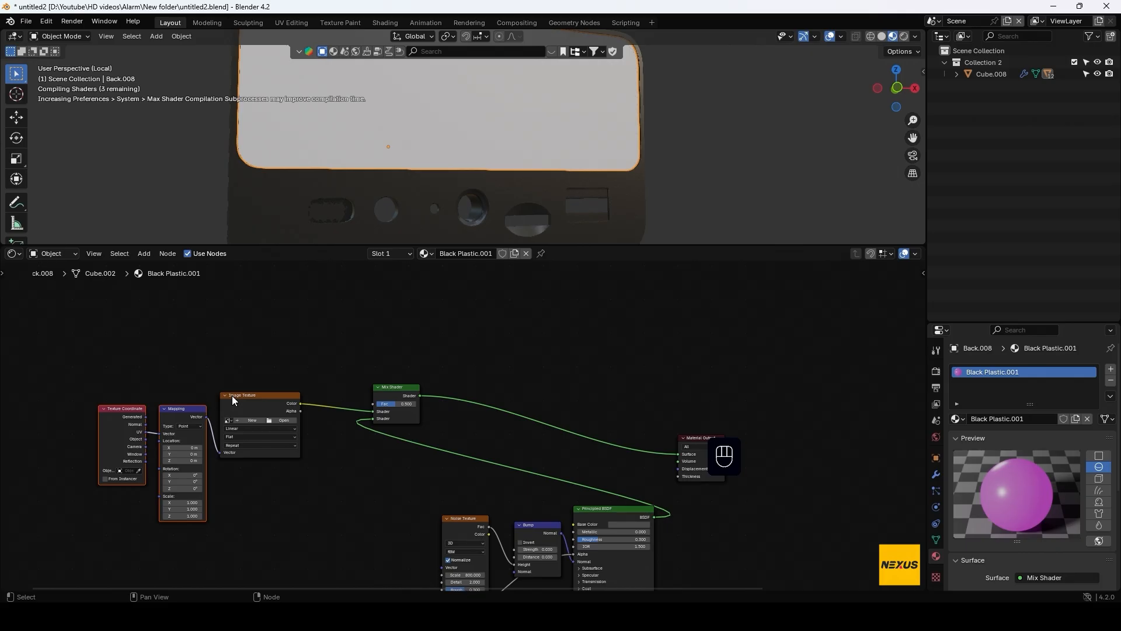
{"action": "middle_click_drag", "start_coordinate": [330, 405], "coordinate": [444, 426]}
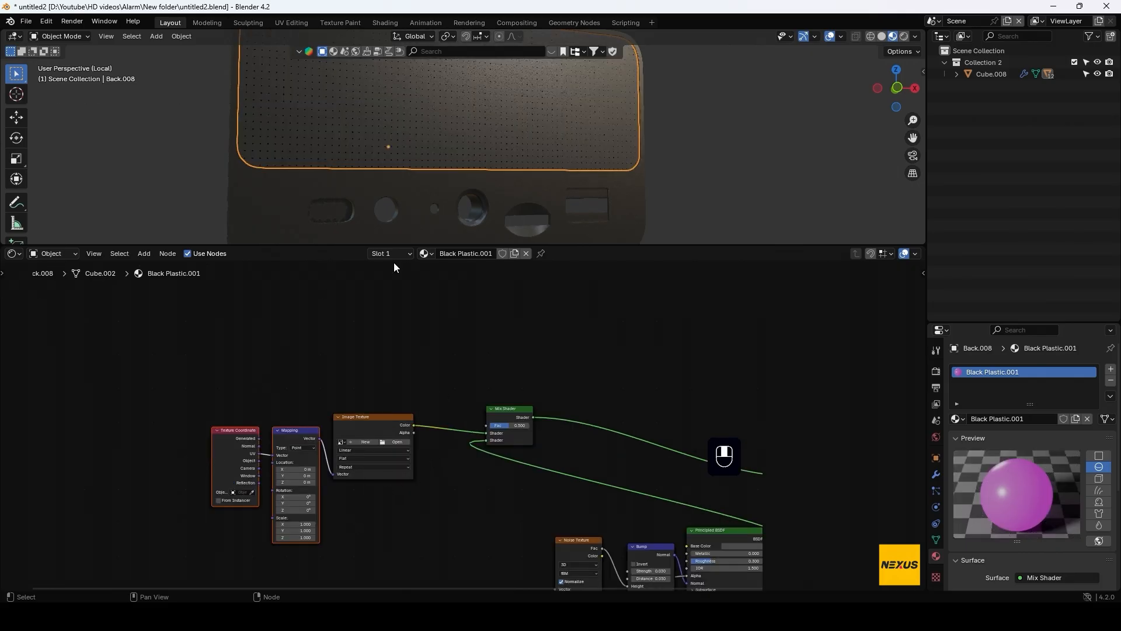
UV unwrap all faces of the recess panel with Cube Projection and return to Object Mode
{"action": "key", "text": "Tab"}
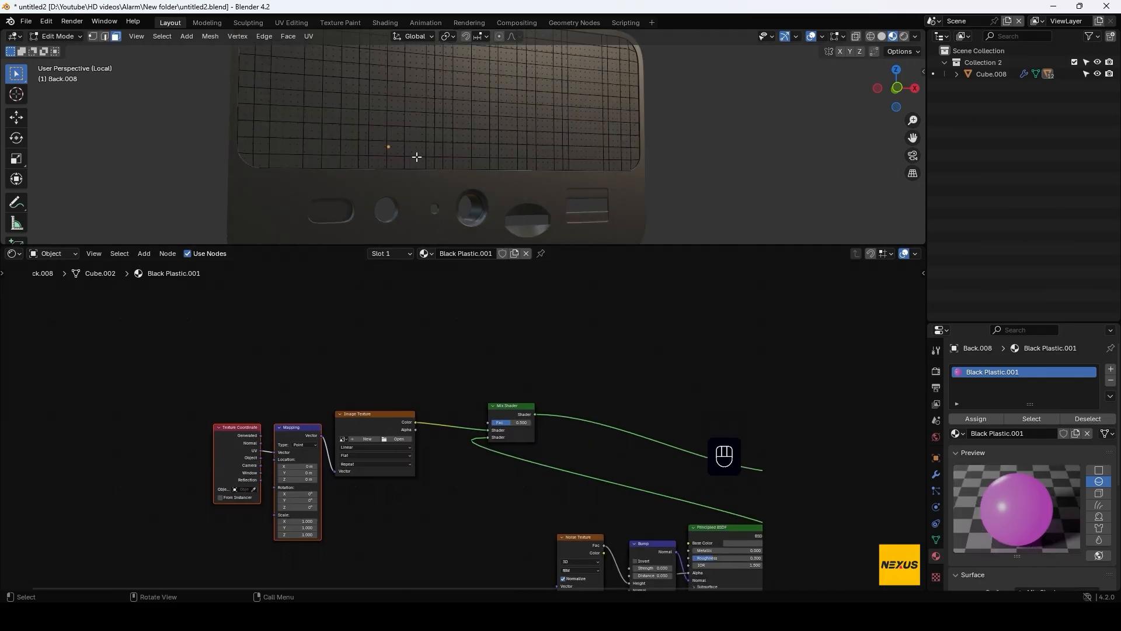
{"action": "key", "text": "a"}
{"action": "right_click", "coordinate": [448, 105]}
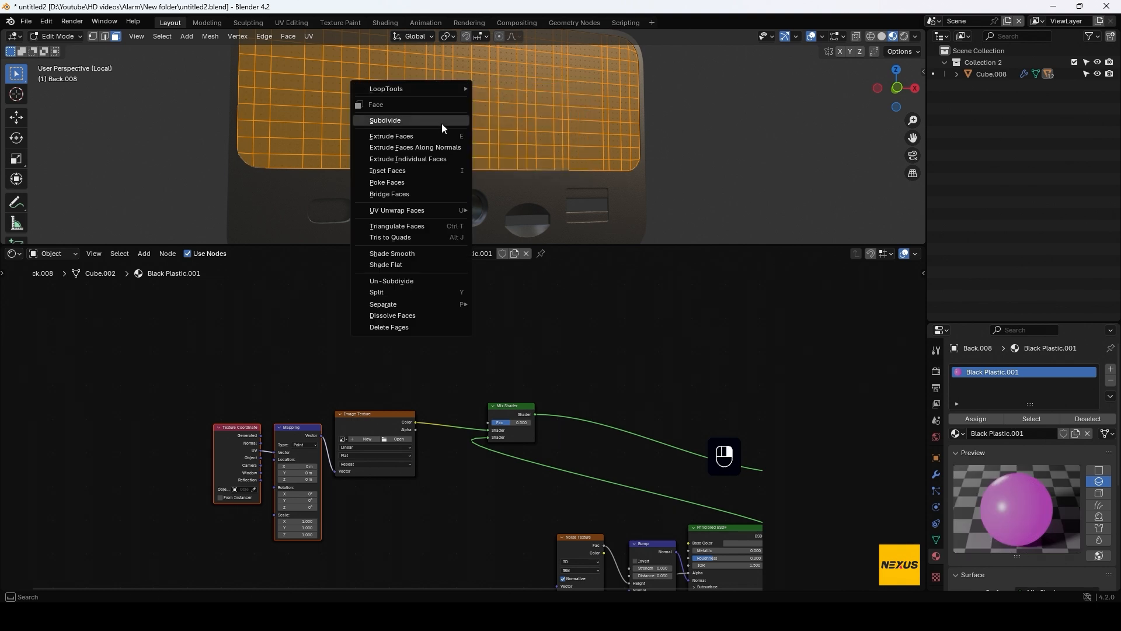
{"action": "mouse_move", "coordinate": [421, 212]}
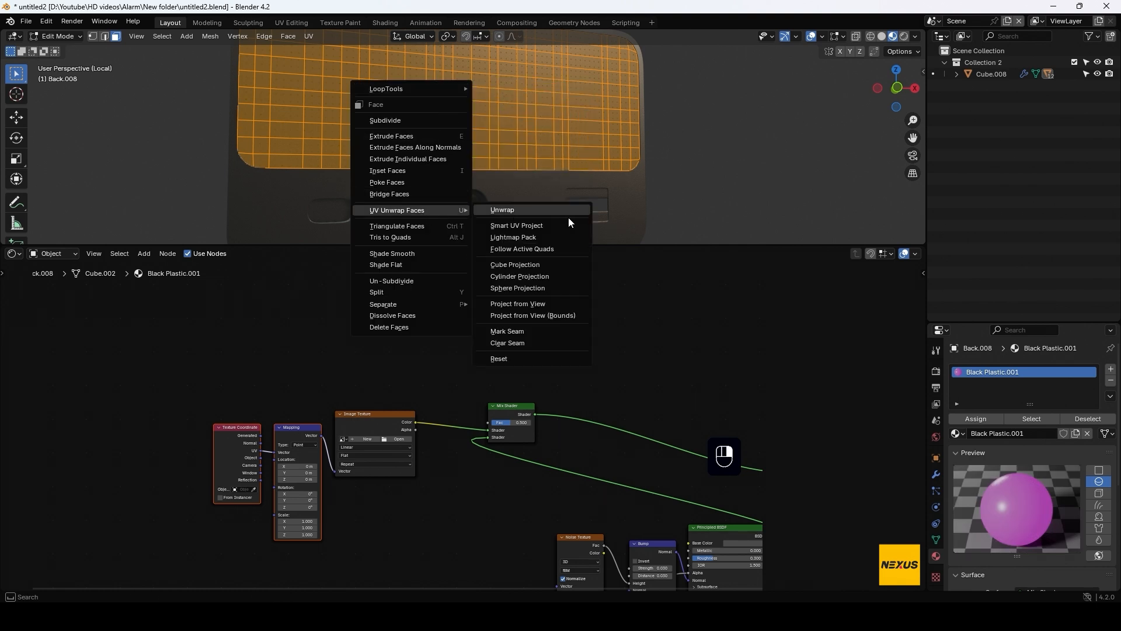
{"action": "left_click", "coordinate": [535, 265]}
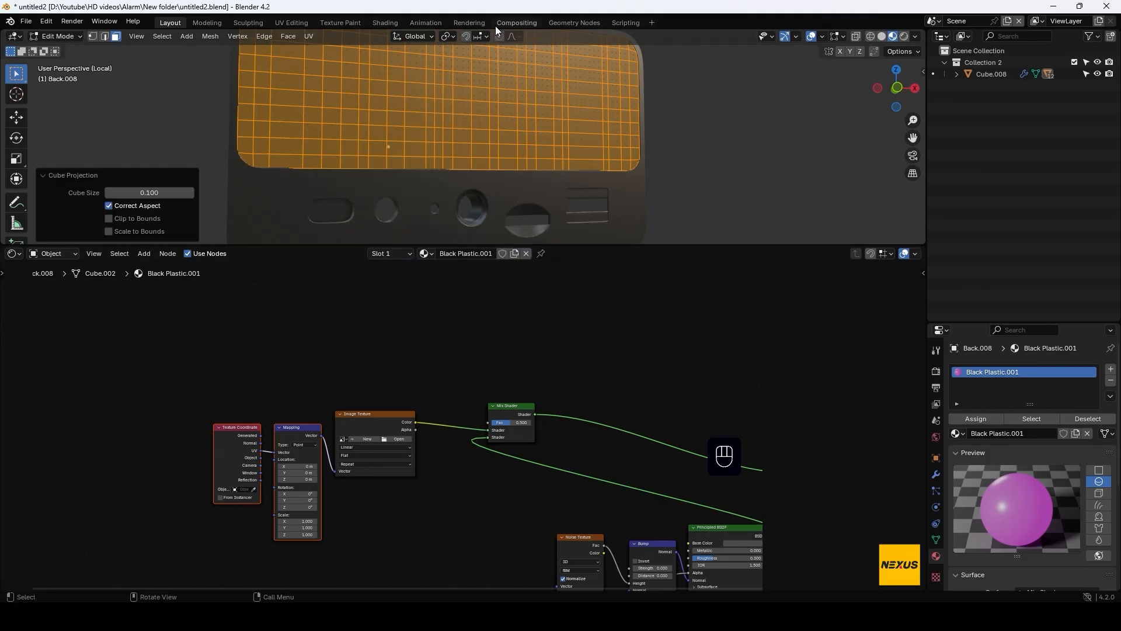
{"action": "key", "text": "Tab"}
Rearrange the nodes so the Noise, Bump and Principled BSDF group sits beneath the Image Texture and the Mix Shader sits beyond both
{"action": "middle_click_drag", "start_coordinate": [518, 143], "coordinate": [574, 201], "text": "shift"}
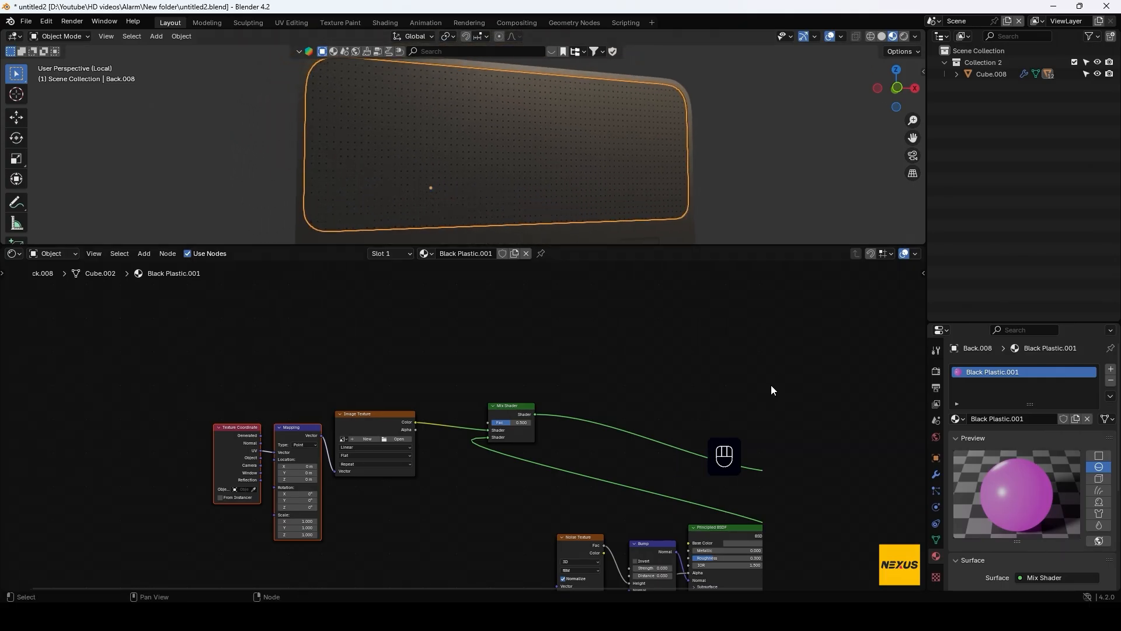
{"action": "scroll", "coordinate": [684, 395], "scroll_direction": "down", "scroll_amount": 4}
{"action": "middle_click_drag", "start_coordinate": [676, 394], "coordinate": [480, 359]}
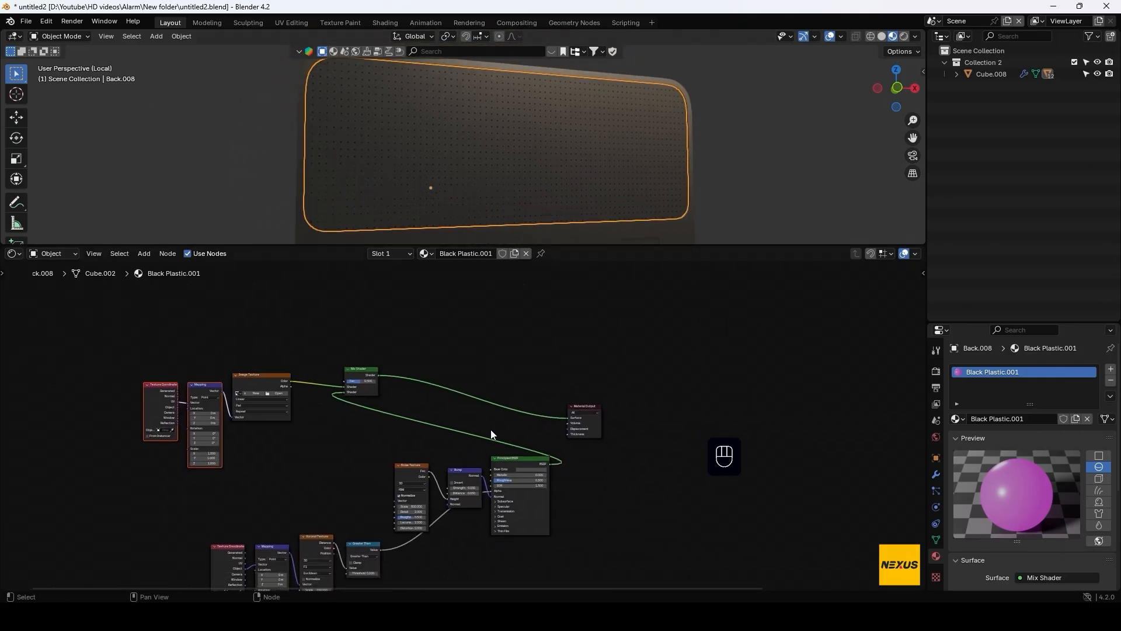
{"action": "left_click_drag", "start_coordinate": [518, 453], "coordinate": [260, 454]}
{"action": "left_click", "coordinate": [344, 373]}
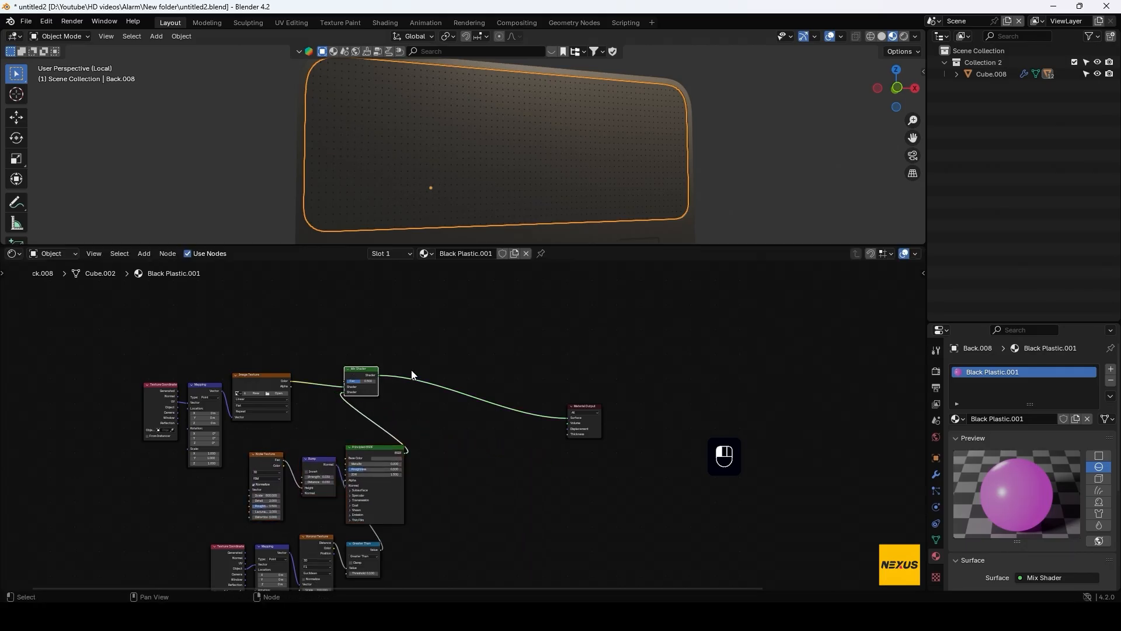
{"action": "left_click_drag", "start_coordinate": [358, 373], "coordinate": [466, 379]}
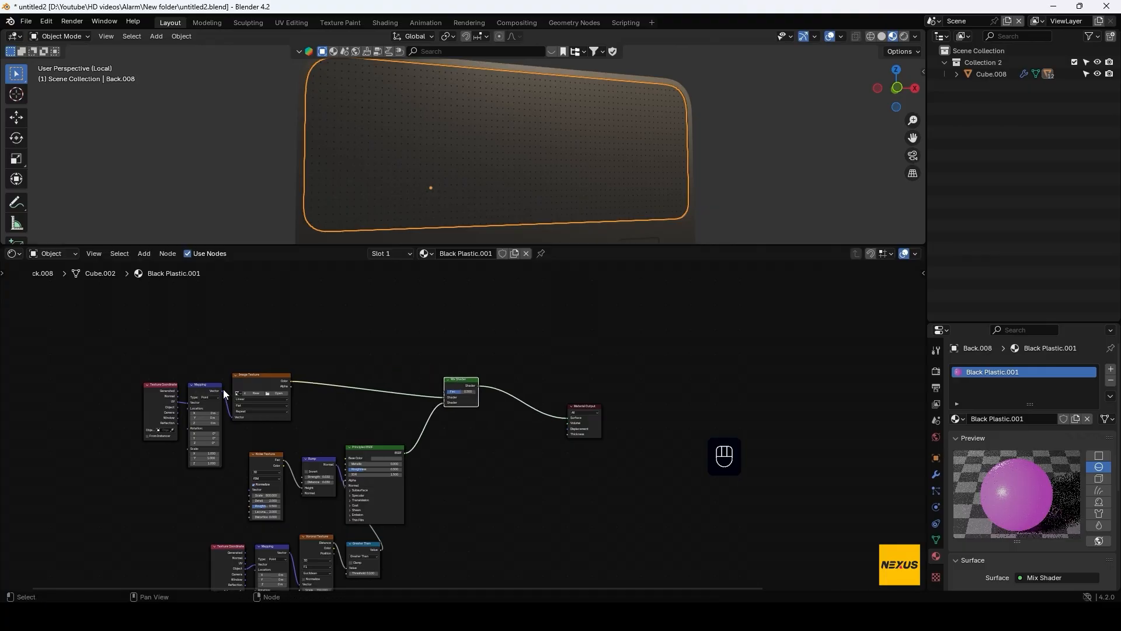
Load Logo png.png from the Alarm folder into the recess panel's Image Texture node
{"action": "left_click", "coordinate": [280, 392]}
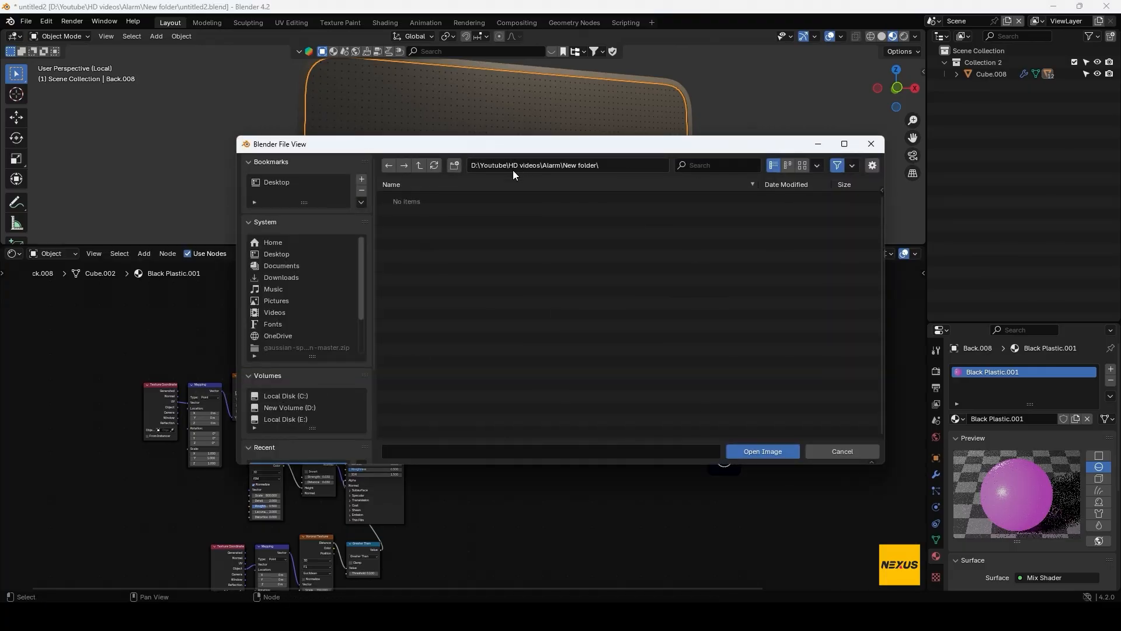
{"action": "left_click", "coordinate": [418, 167]}
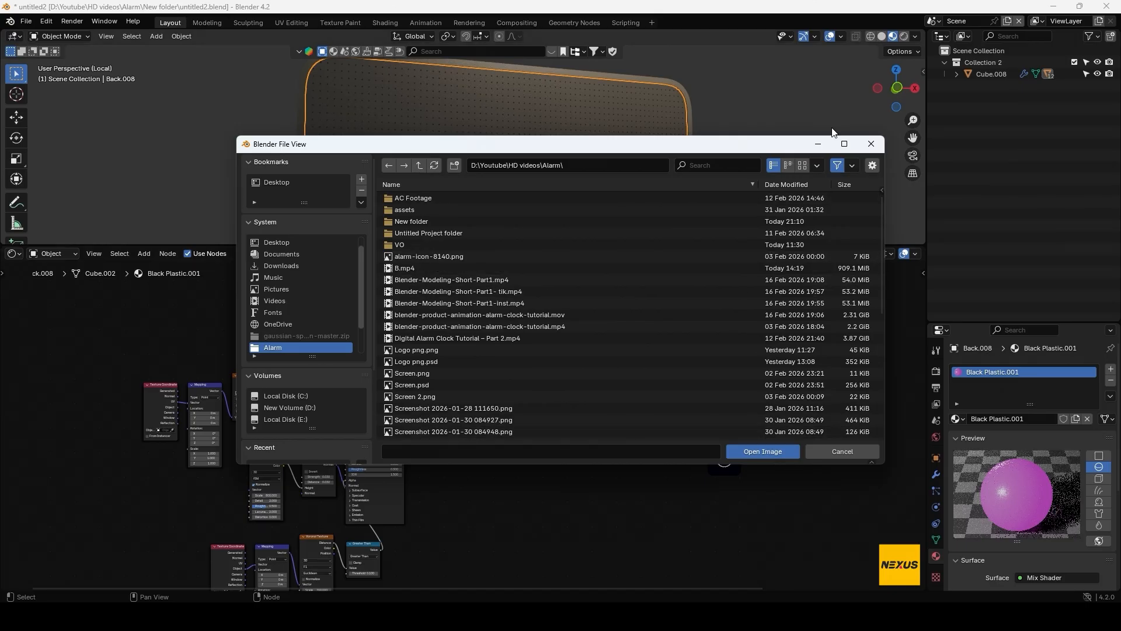
{"action": "left_click", "coordinate": [801, 167]}
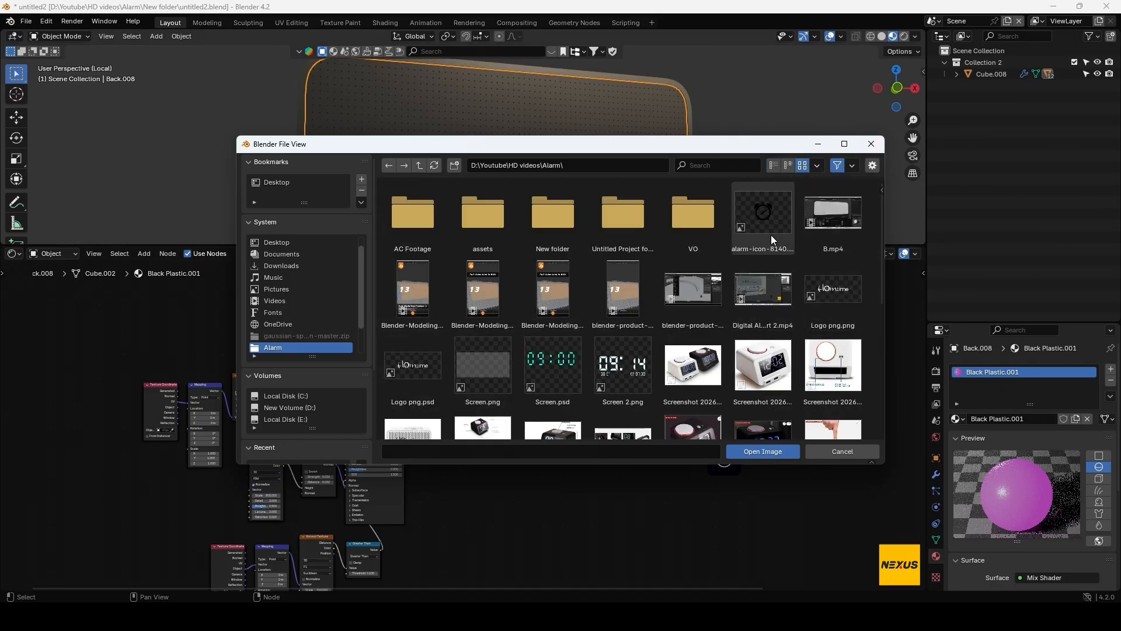
{"action": "double_click", "coordinate": [833, 292]}
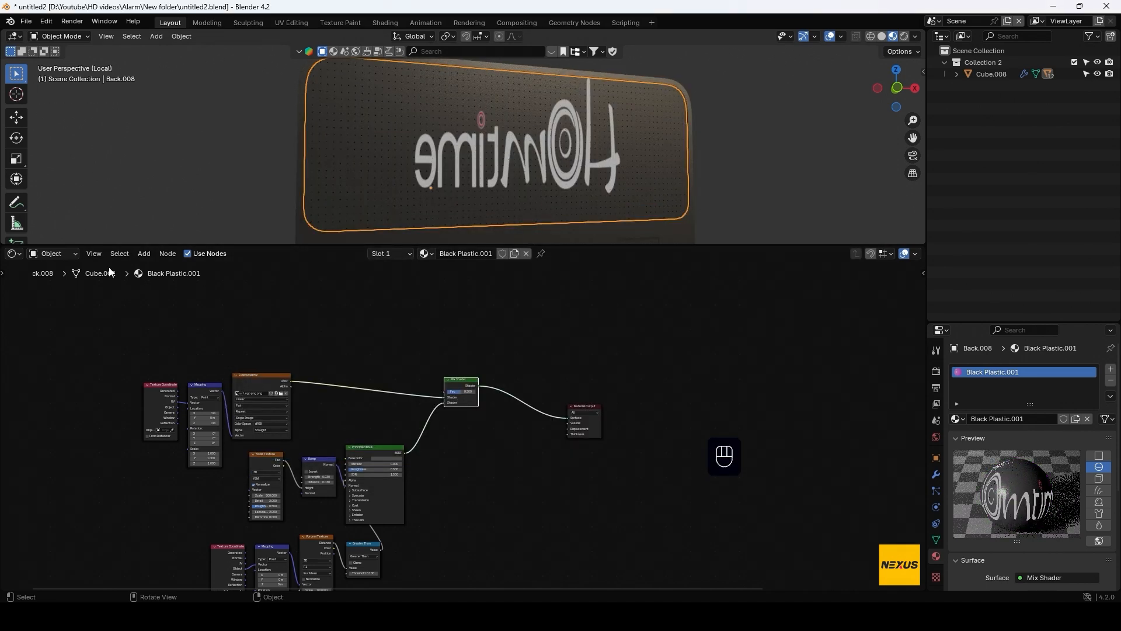
Change the Shader Editor area to the UV Editor and display Logo png.png in it
{"action": "left_click", "coordinate": [13, 253]}
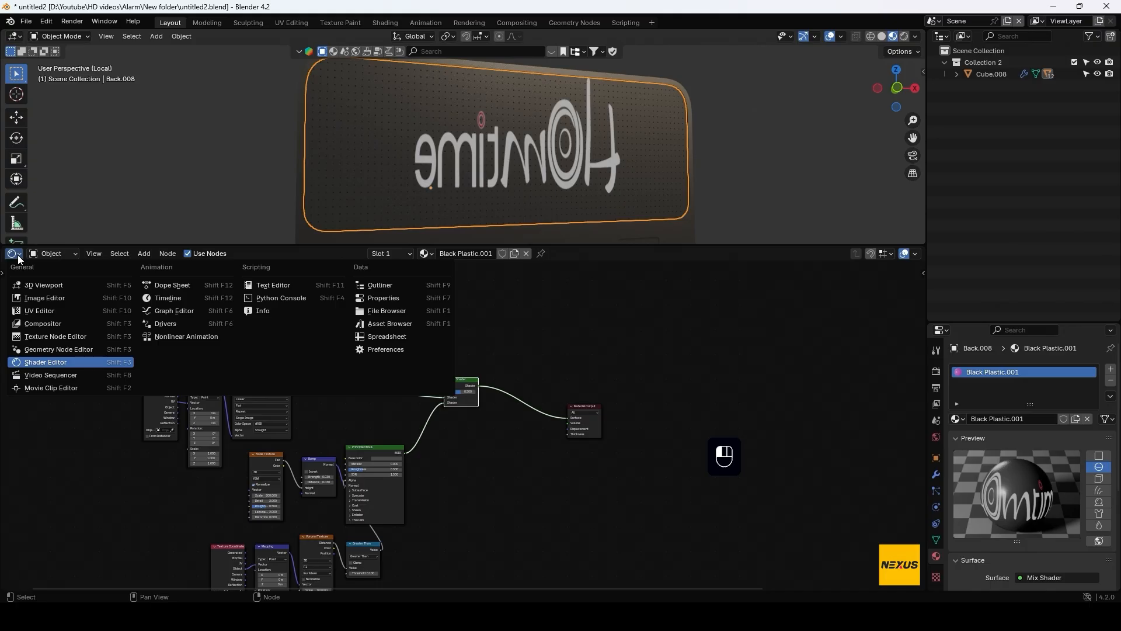
{"action": "left_click", "coordinate": [43, 310]}
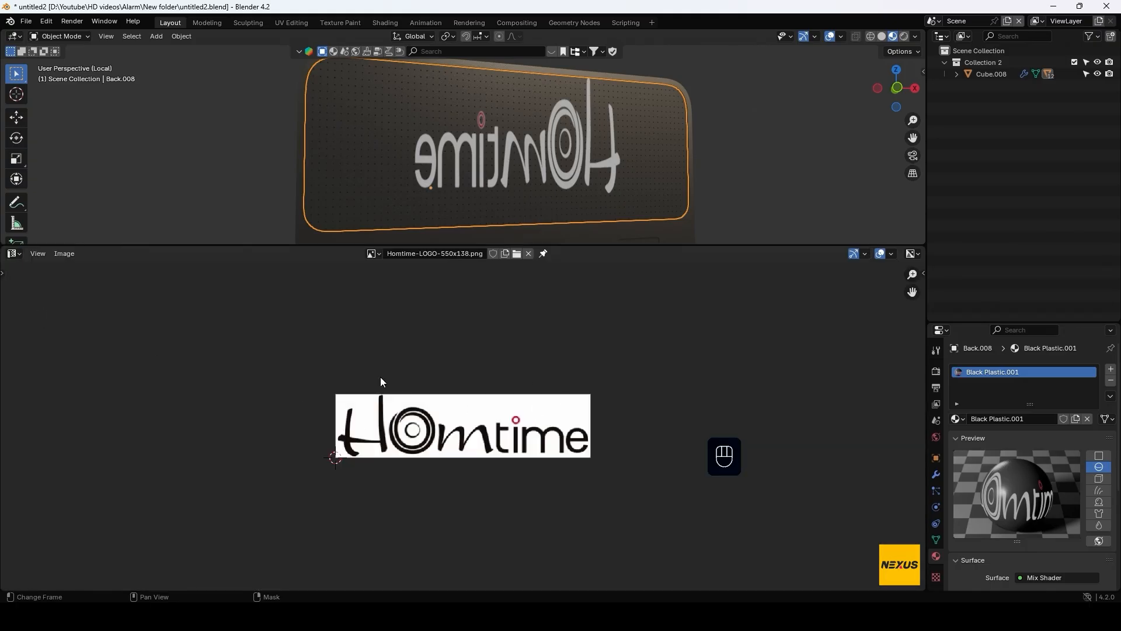
{"action": "left_click", "coordinate": [373, 254]}
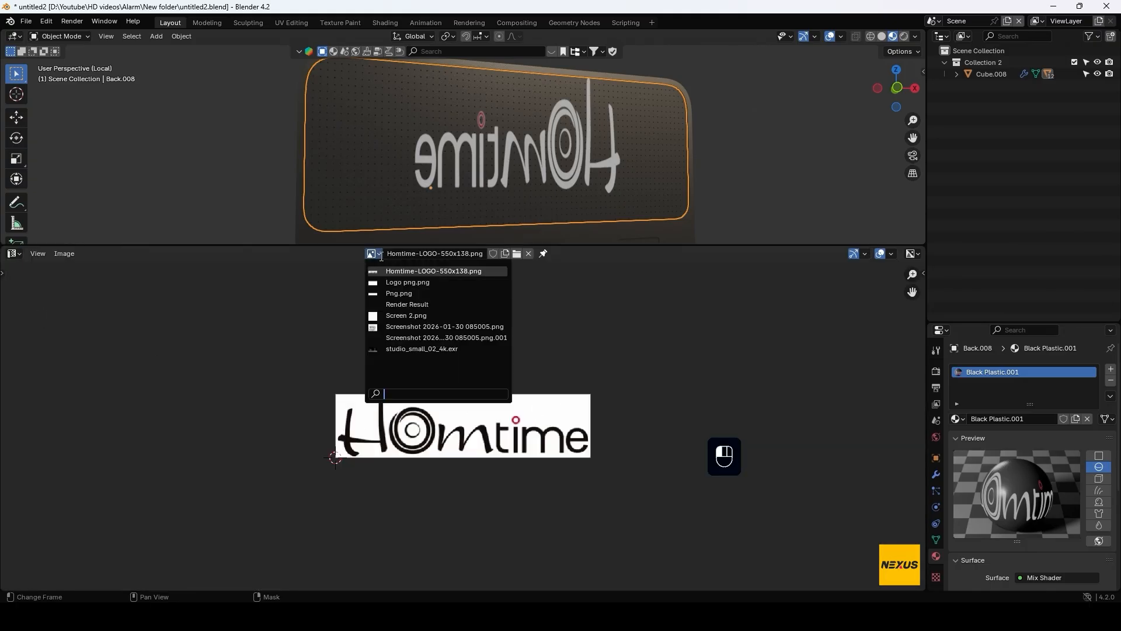
{"action": "left_click", "coordinate": [408, 282]}
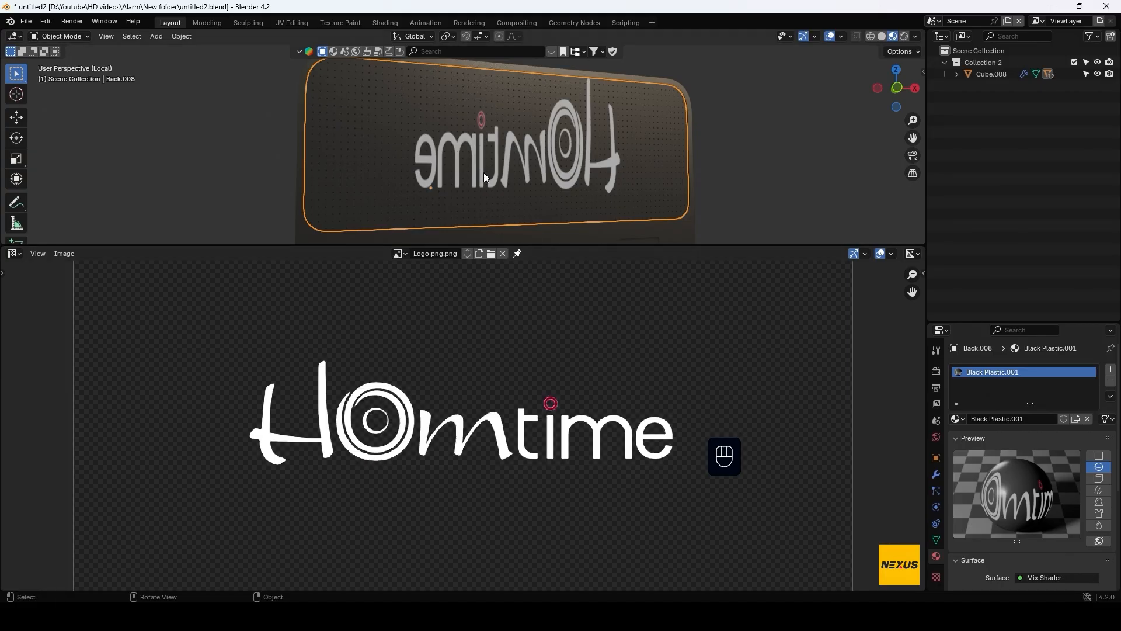
{"action": "scroll", "coordinate": [562, 358], "scroll_direction": "down", "scroll_amount": 5}
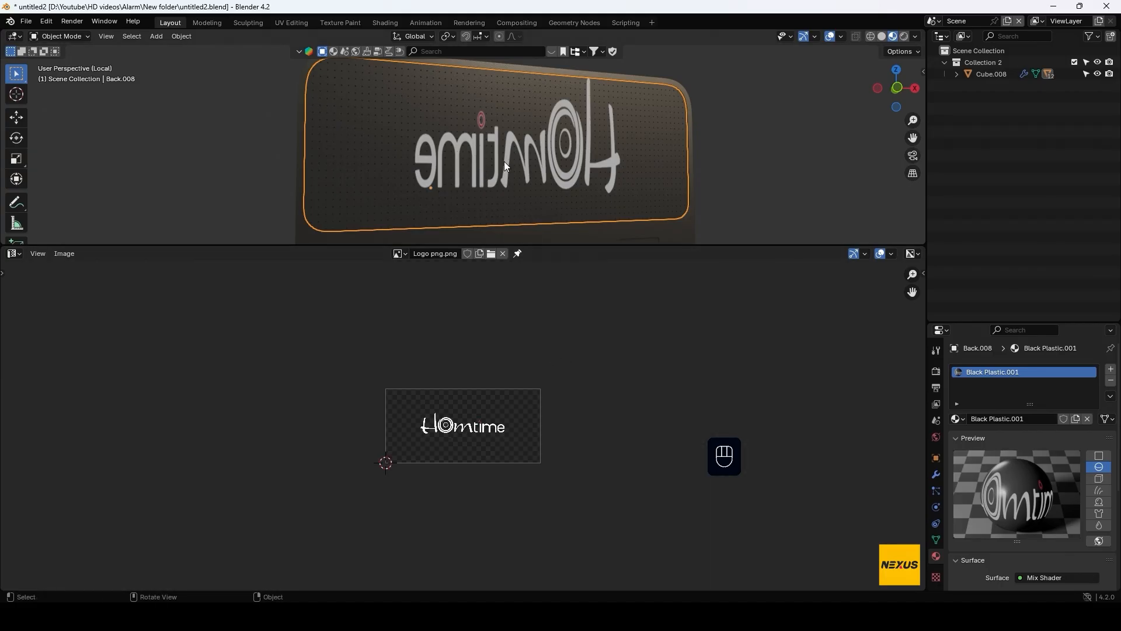
Enter Edit Mode on the recess panel, select all its UVs and unwrap the faces again with Cube Projection
{"action": "key", "text": "Tab"}
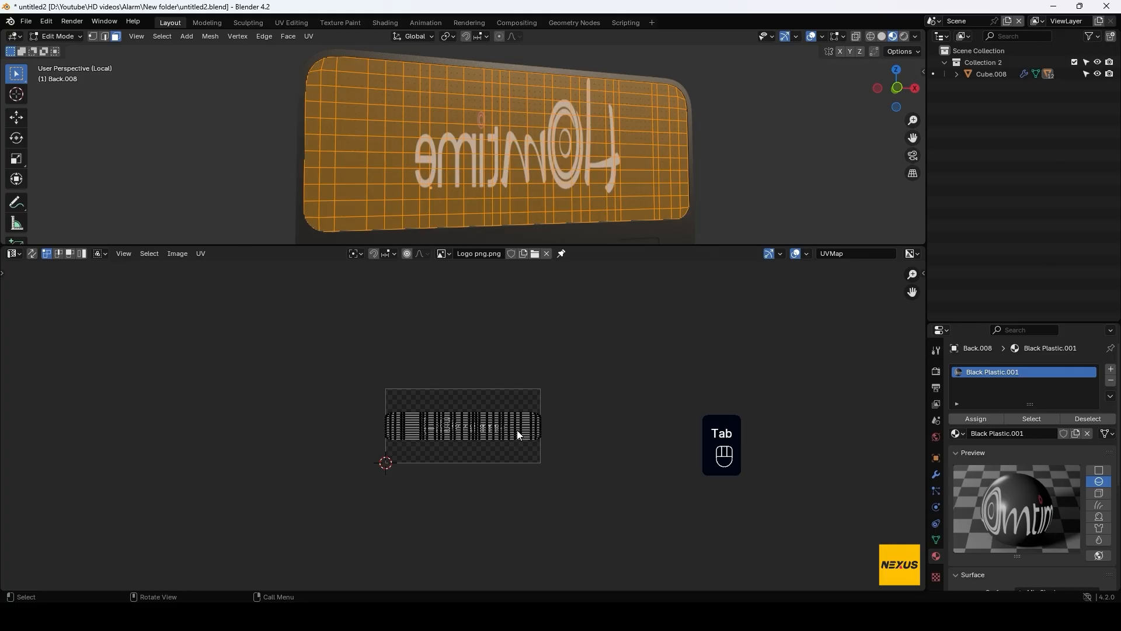
{"action": "key", "text": "Tab"}
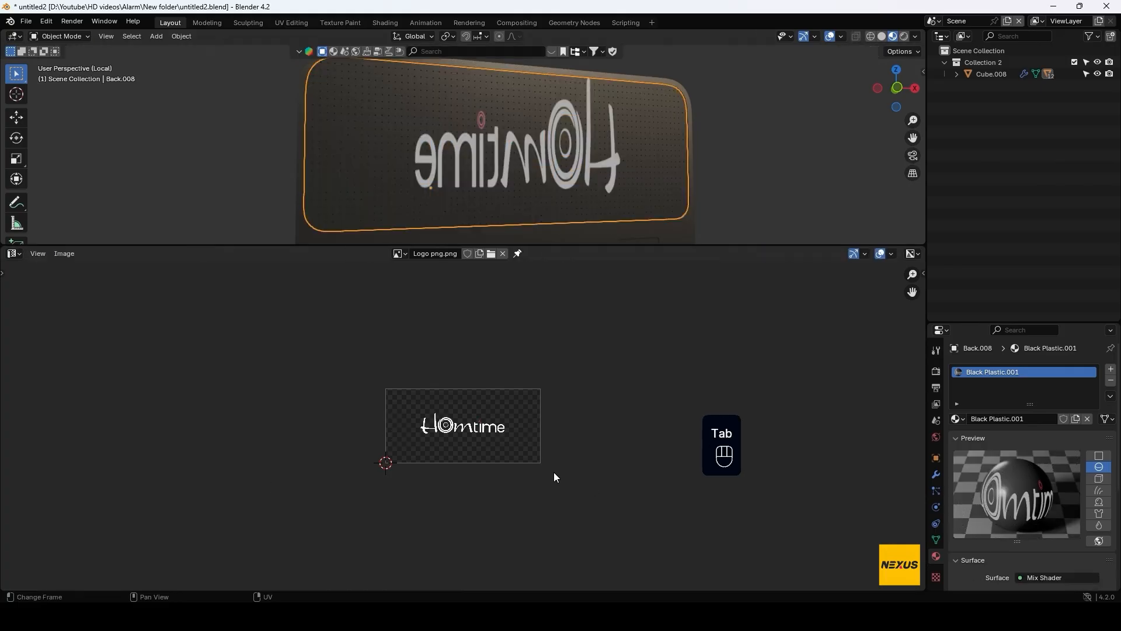
{"action": "key", "text": "Tab"}
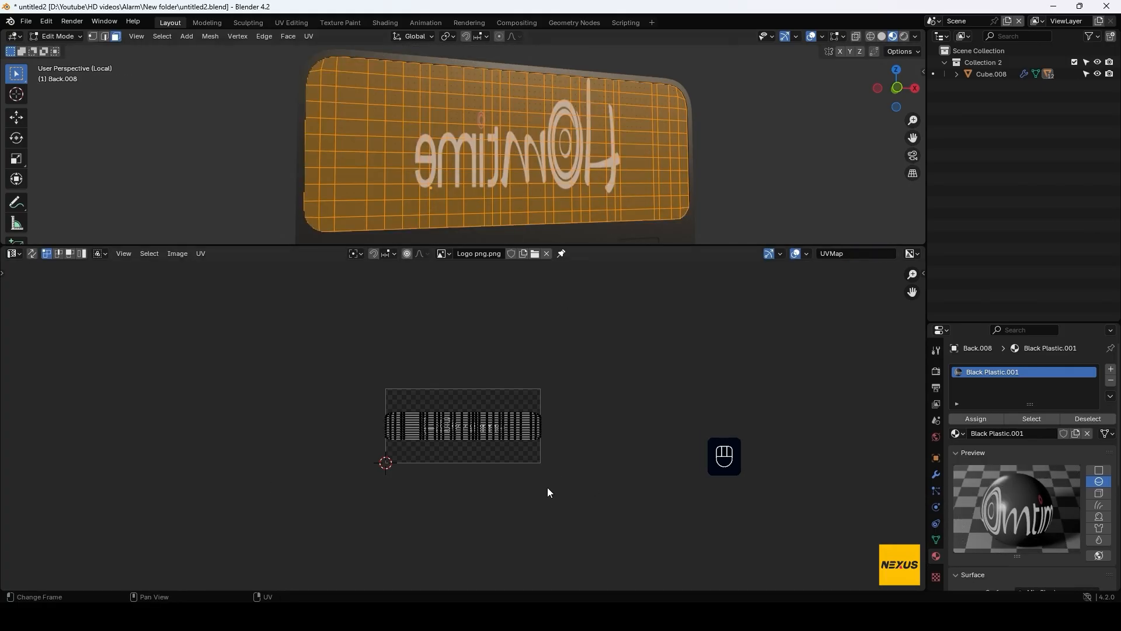
{"action": "key", "text": "a"}
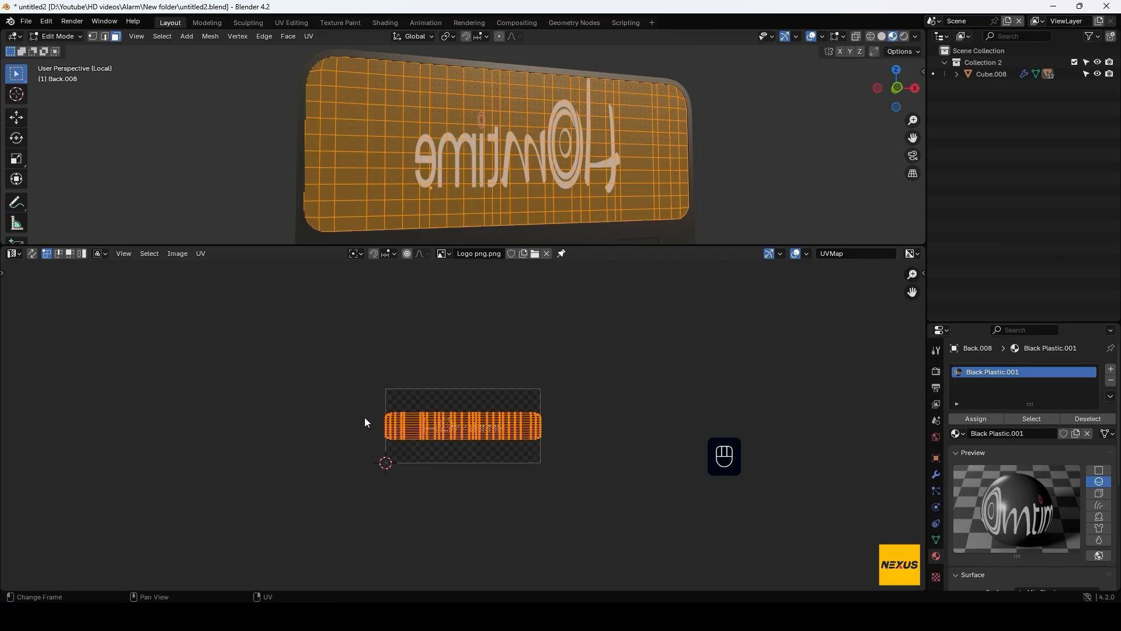
{"action": "scroll", "coordinate": [488, 495], "scroll_direction": "up", "scroll_amount": 5}
{"action": "right_click", "coordinate": [509, 135]}
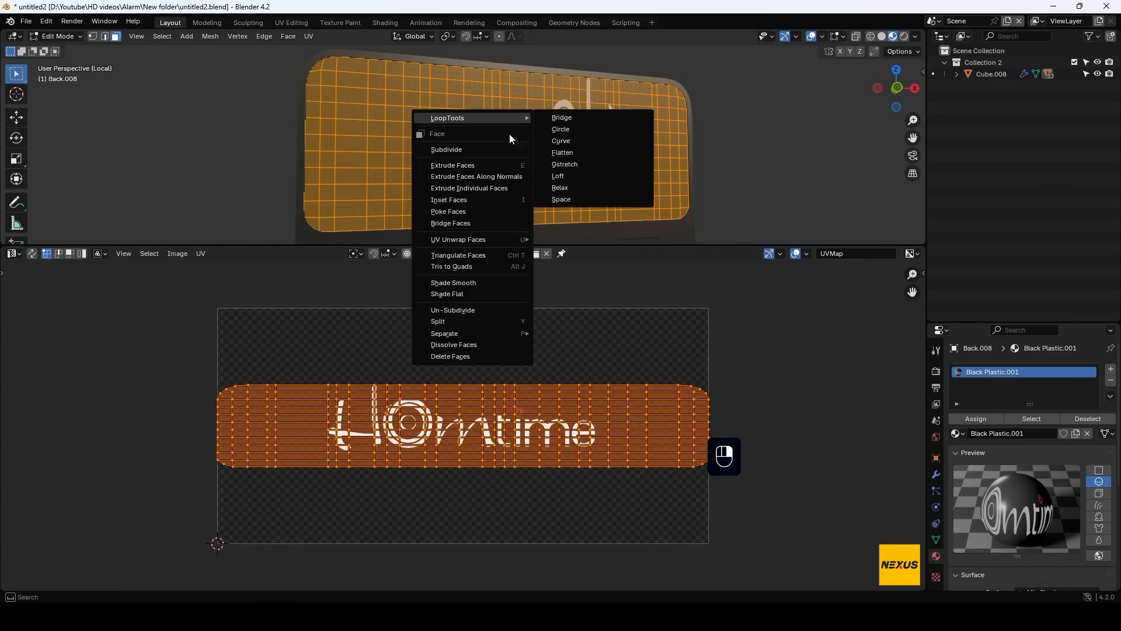
{"action": "mouse_move", "coordinate": [481, 242]}
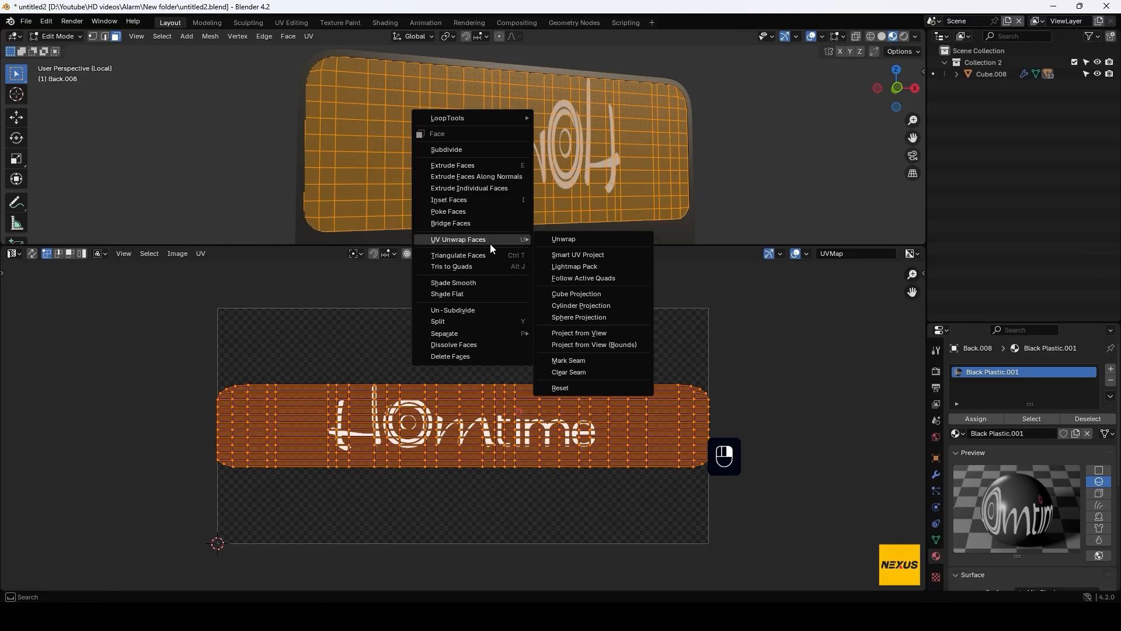
{"action": "left_click", "coordinate": [597, 296]}
Scale the panel's UVs up well beyond the logo image's bounds and mirror them along X
{"action": "key", "text": "s"}
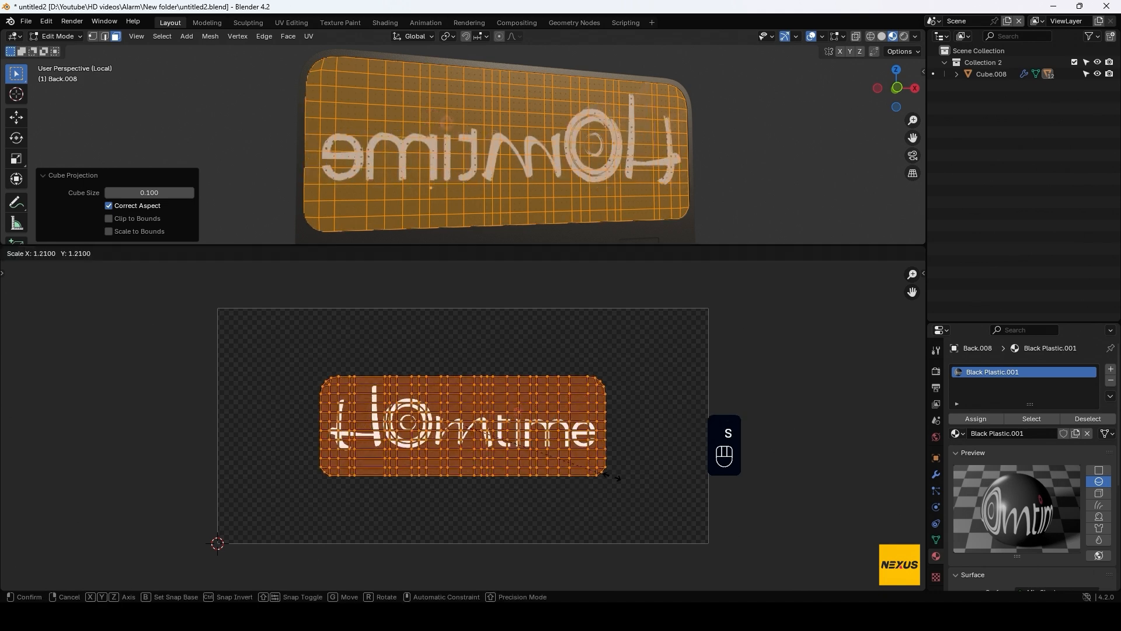
{"action": "left_click", "coordinate": [4, 405]}
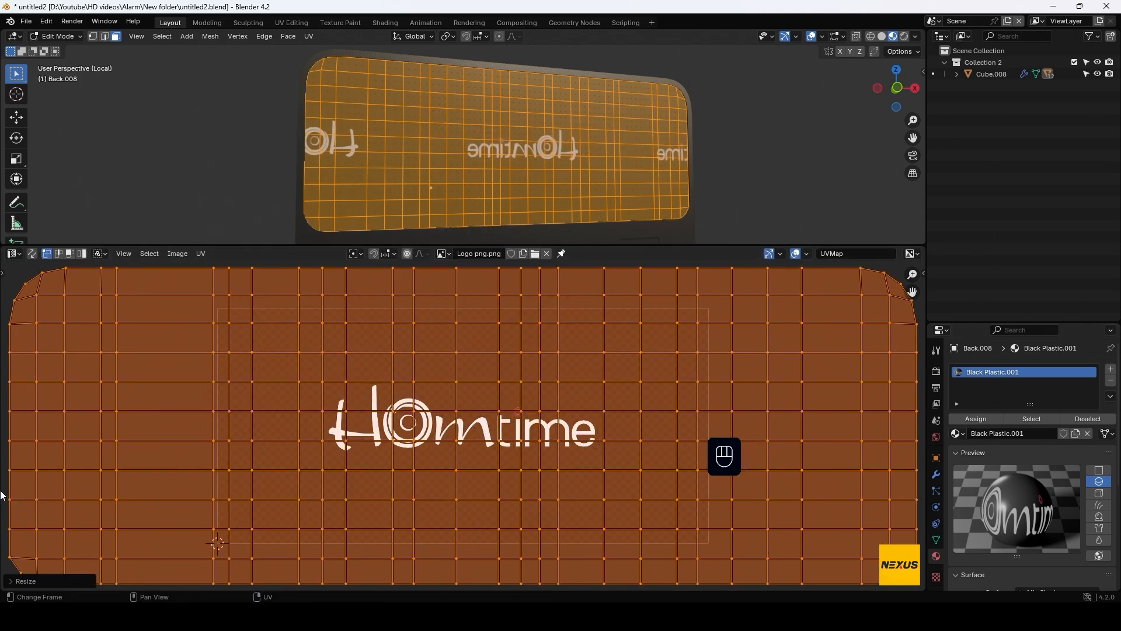
{"action": "key", "text": "u"}
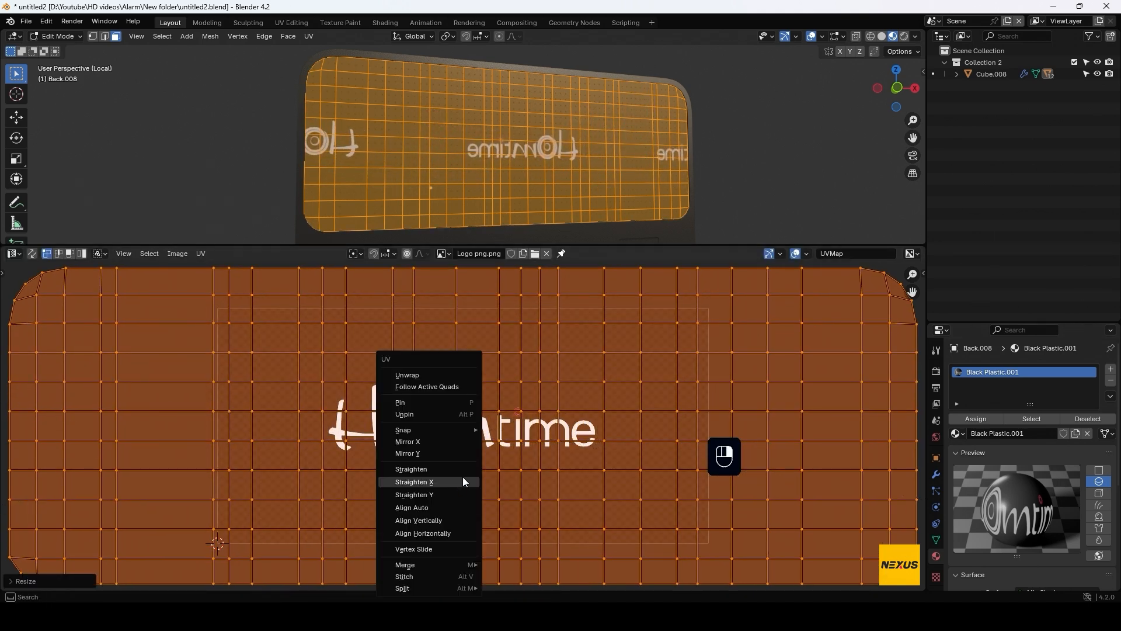
{"action": "left_click", "coordinate": [446, 441]}
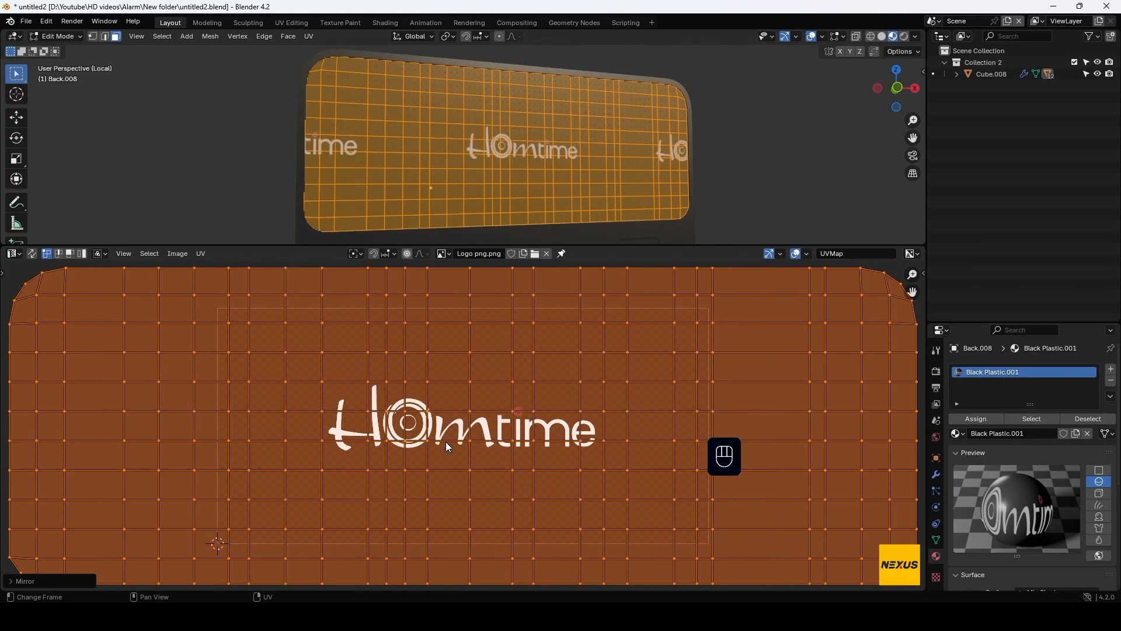
Return to the Shader Editor, set the logo texture's extension mode to Clip and go back to Object Mode
{"action": "left_click", "coordinate": [13, 253]}
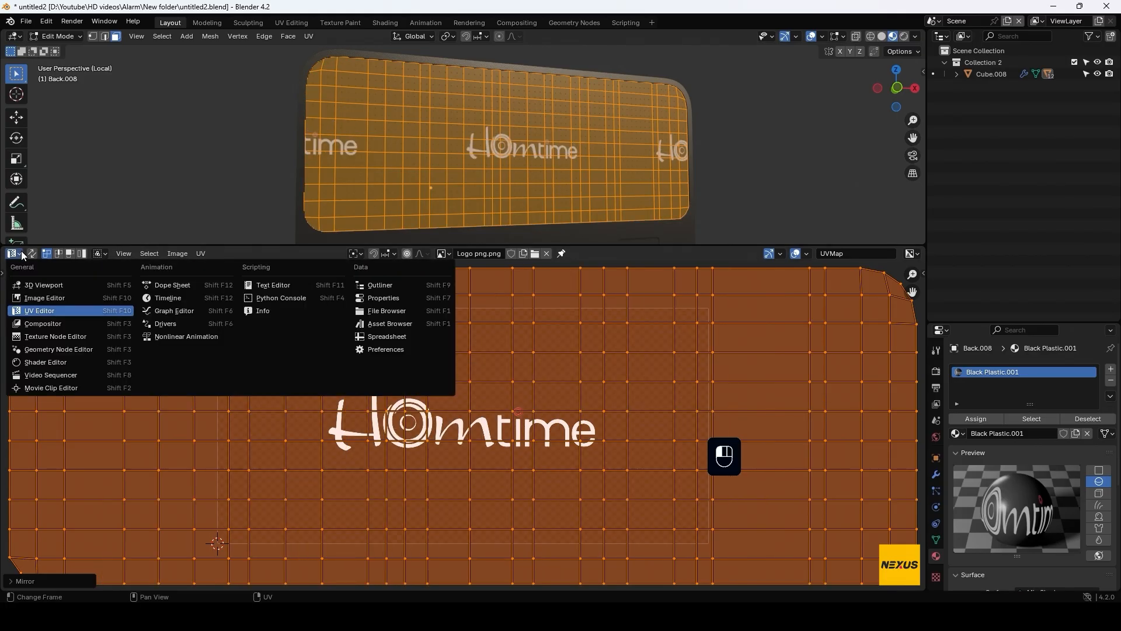
{"action": "left_click", "coordinate": [45, 362]}
{"action": "scroll", "coordinate": [276, 419], "scroll_direction": "up", "scroll_amount": 3}
{"action": "middle_click_drag", "start_coordinate": [227, 412], "coordinate": [412, 423]}
{"action": "scroll", "coordinate": [412, 423], "scroll_direction": "up", "scroll_amount": 3}
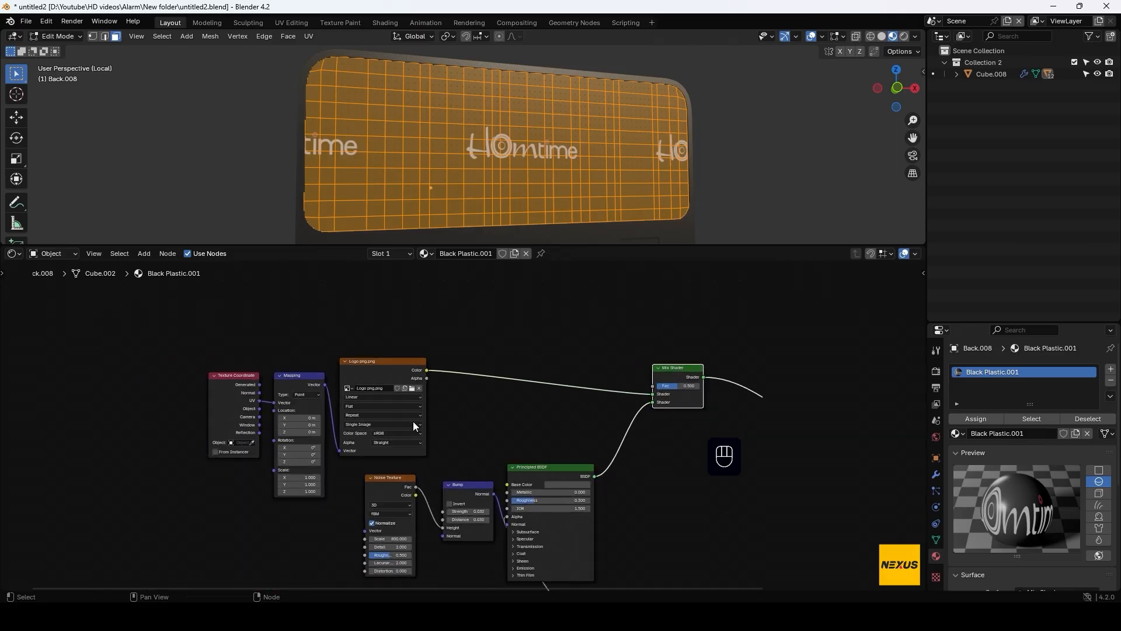
{"action": "left_click", "coordinate": [381, 415]}
{"action": "left_click", "coordinate": [357, 451]}
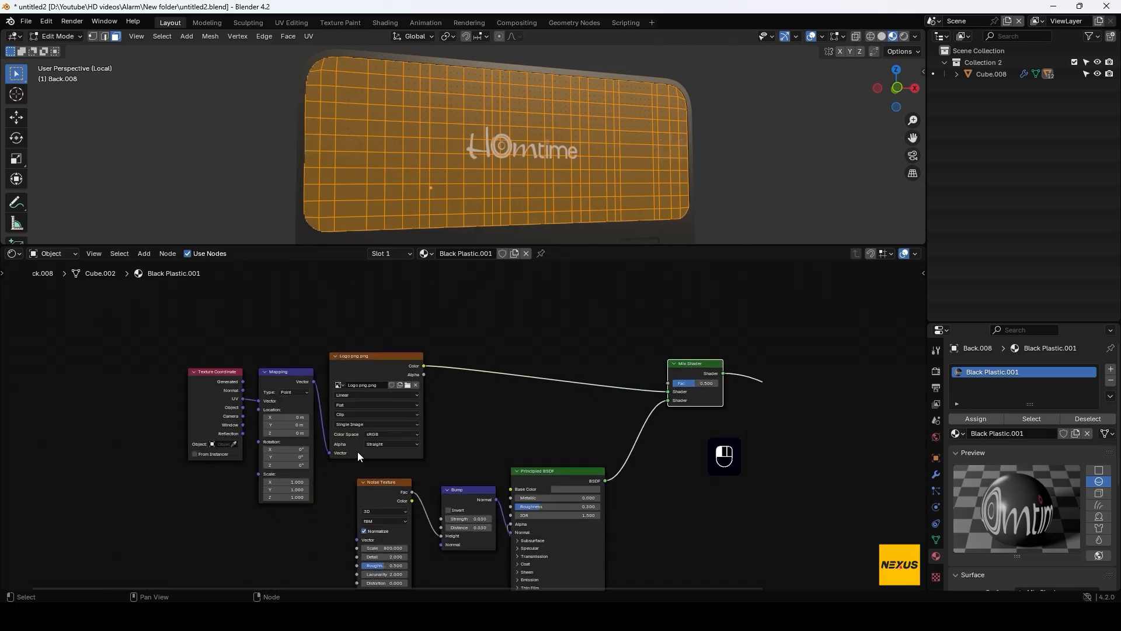
{"action": "middle_click_drag", "start_coordinate": [547, 176], "coordinate": [532, 176]}
{"action": "key", "text": "Tab"}
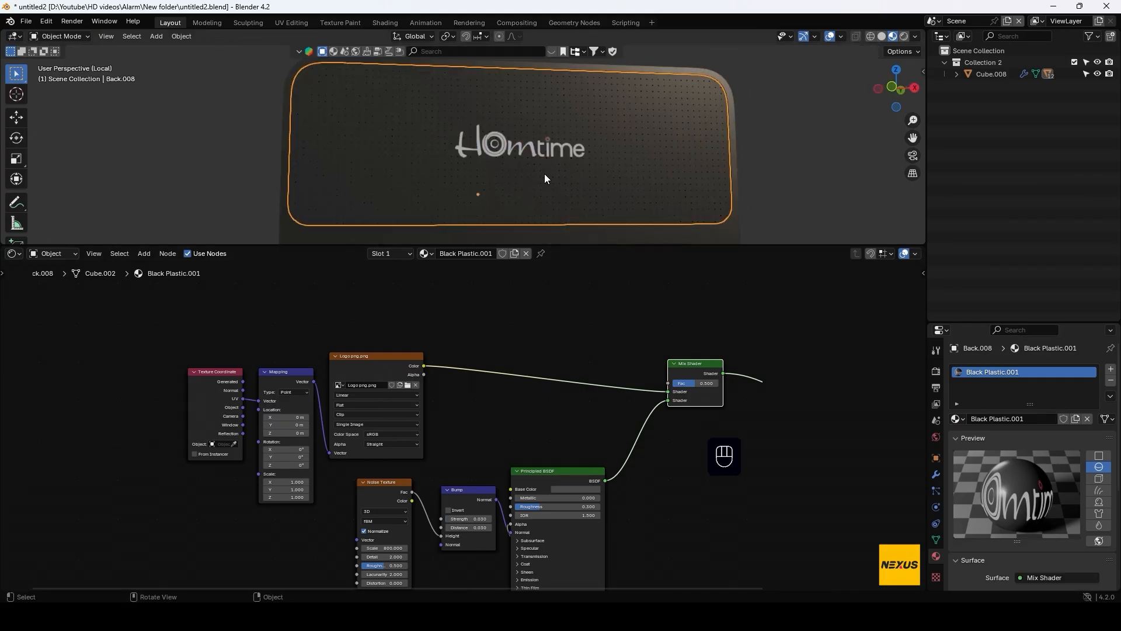
{"action": "scroll", "coordinate": [543, 174], "scroll_direction": "up", "scroll_amount": 5}
Duplicate the Principled BSDF onto the link between the logo texture and Mix Shader, and link Greater Than's Value to the copy's Alpha
{"action": "middle_click_drag", "start_coordinate": [552, 470], "coordinate": [298, 376]}
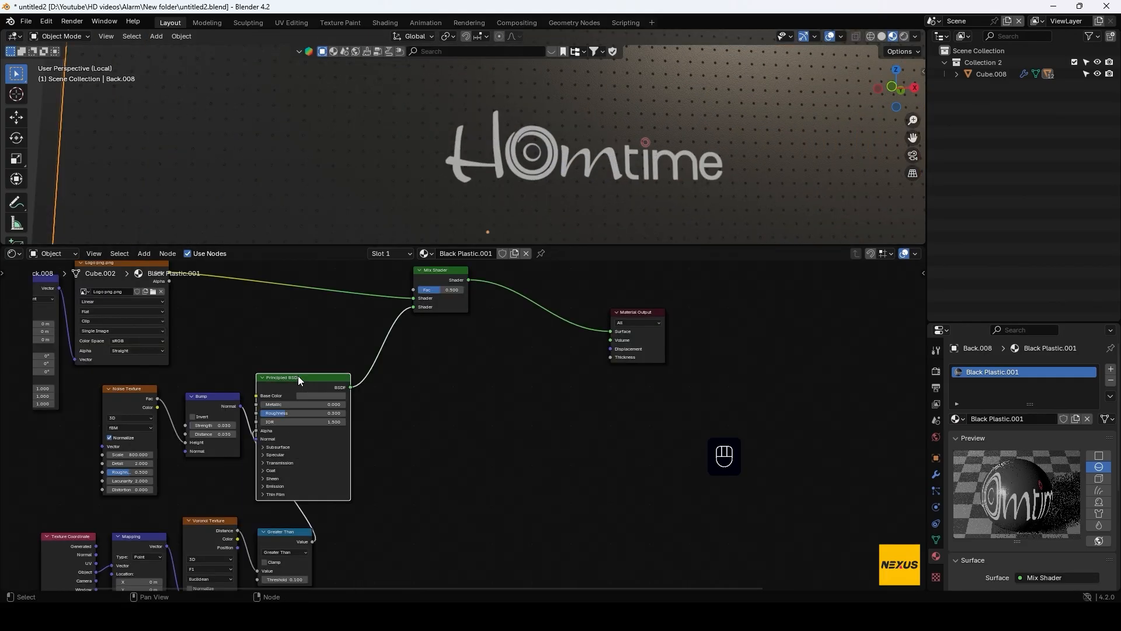
{"action": "key", "text": "shift+d"}
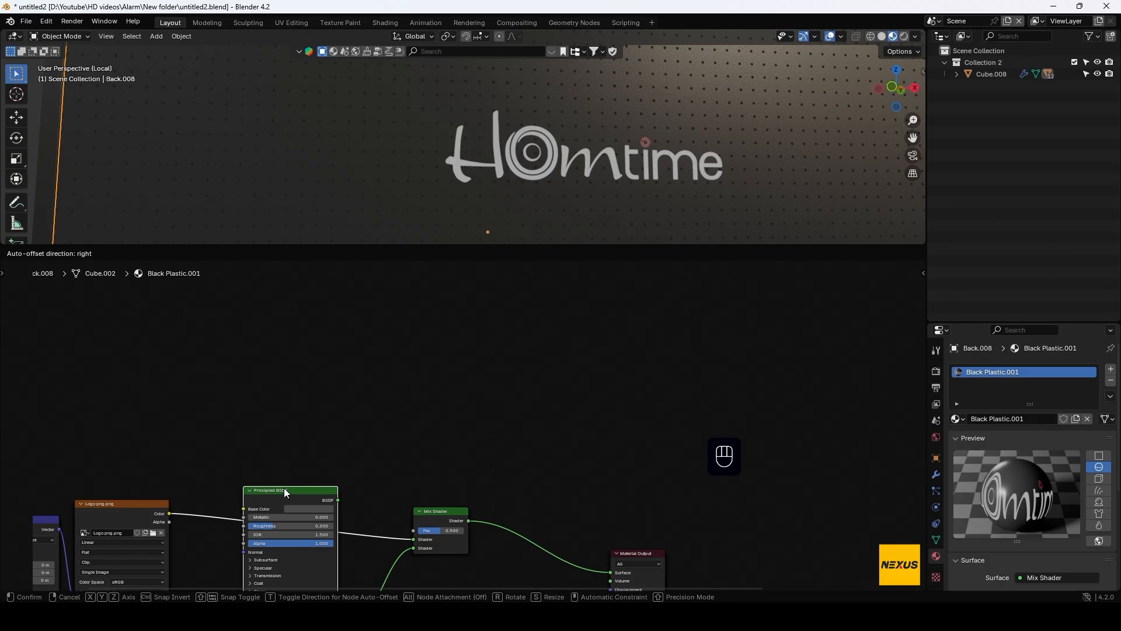
{"action": "left_click", "coordinate": [284, 488]}
{"action": "middle_click_drag", "start_coordinate": [283, 488], "coordinate": [372, 302]}
{"action": "scroll", "coordinate": [373, 301], "scroll_direction": "down", "scroll_amount": 3}
{"action": "middle_click_drag", "start_coordinate": [391, 566], "coordinate": [386, 541]}
{"action": "left_click", "coordinate": [346, 554]}
{"action": "left_click_drag", "start_coordinate": [345, 554], "coordinate": [286, 365]}
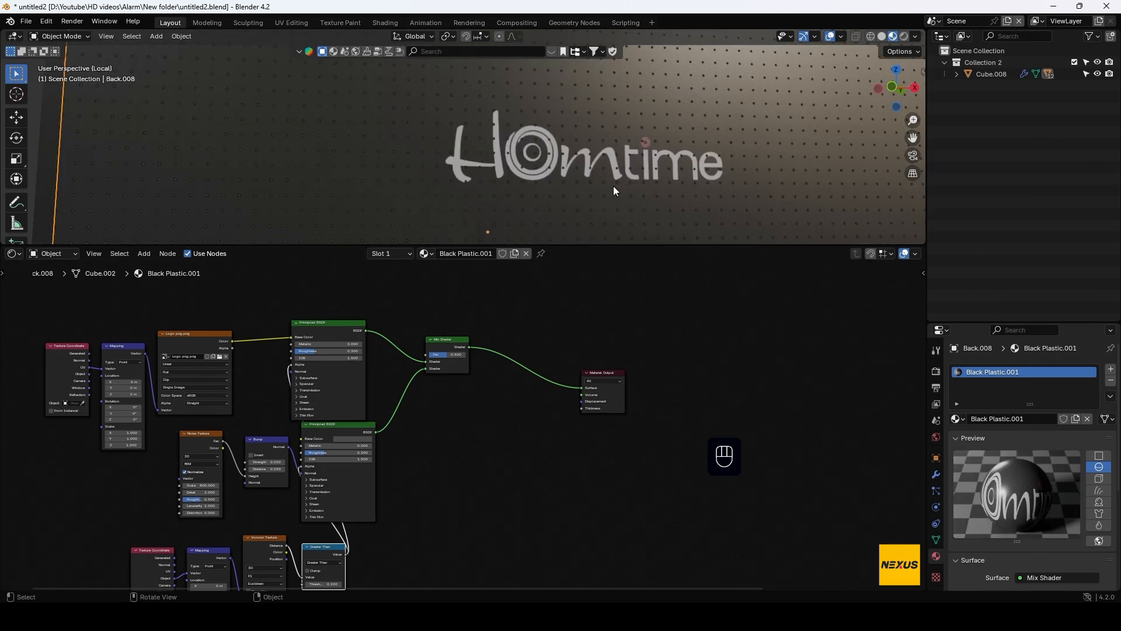
Exit local view and enlarge the 3D Viewport so the whole back of the clock is in view
{"action": "scroll", "coordinate": [613, 186], "scroll_direction": "up", "scroll_amount": 3}
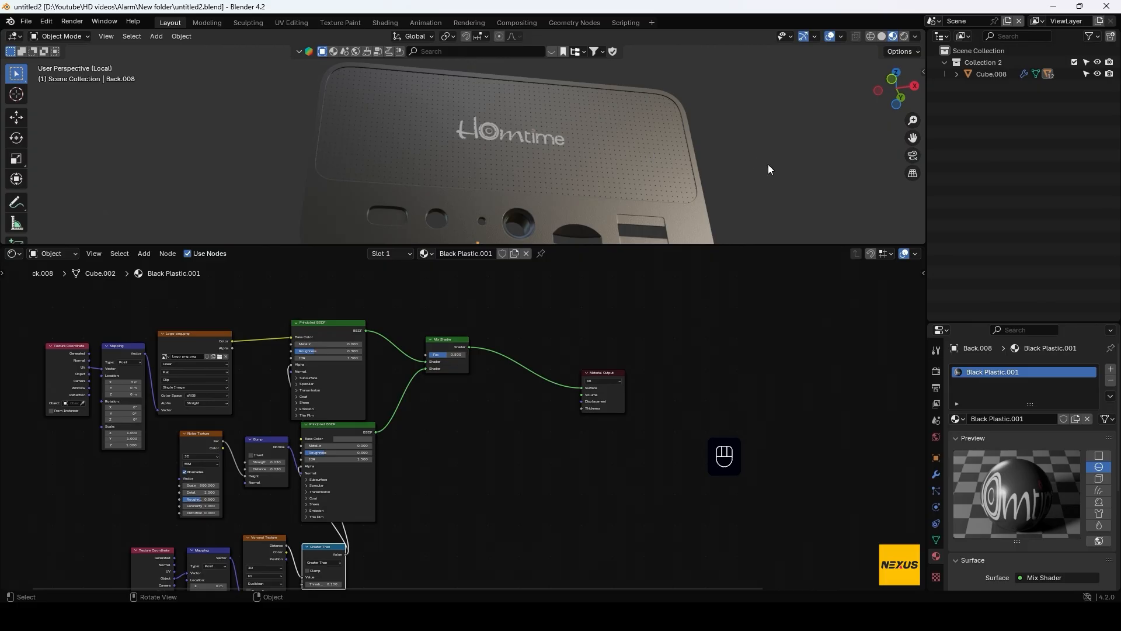
{"action": "key", "text": "KP_Divide"}
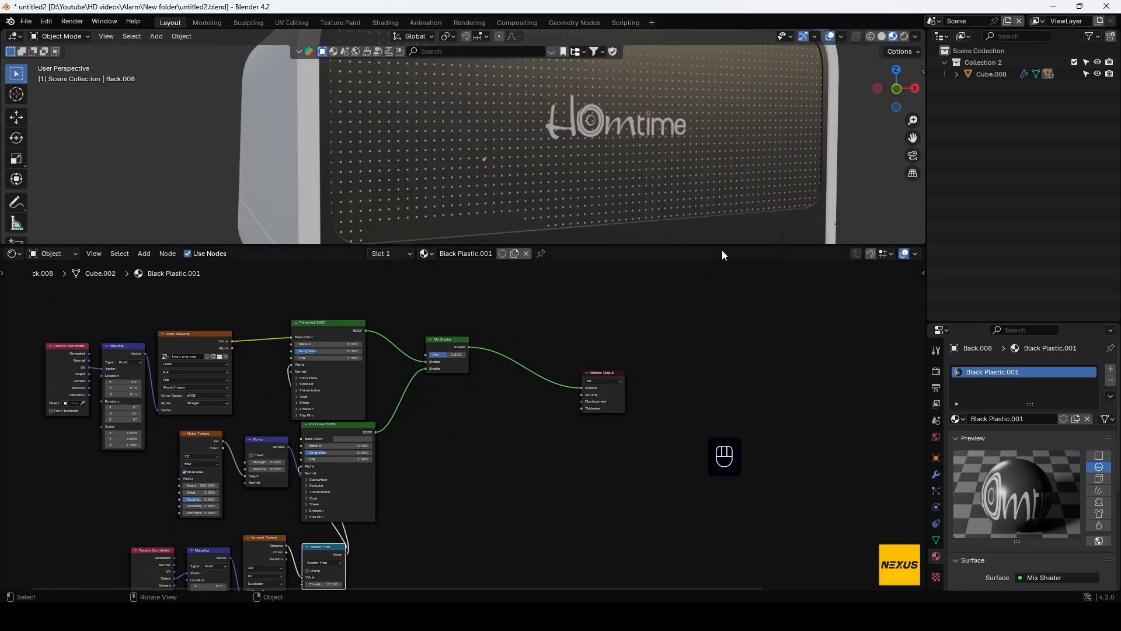
{"action": "left_click_drag", "start_coordinate": [722, 246], "coordinate": [725, 517]}
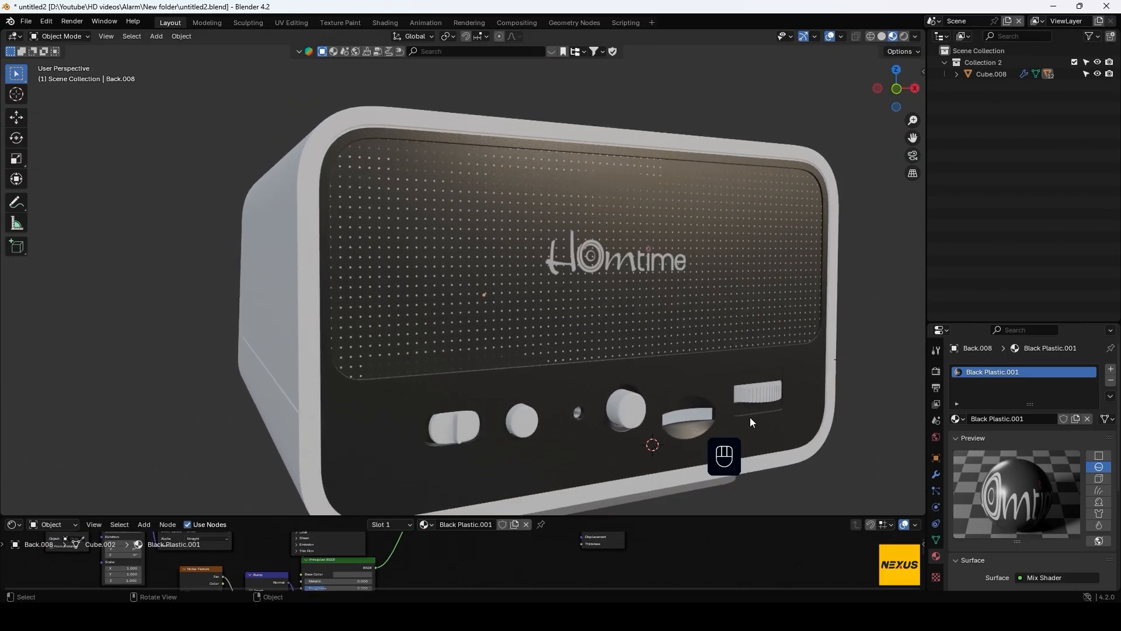
{"action": "middle_click_drag", "start_coordinate": [750, 407], "coordinate": [619, 296], "text": "shift"}
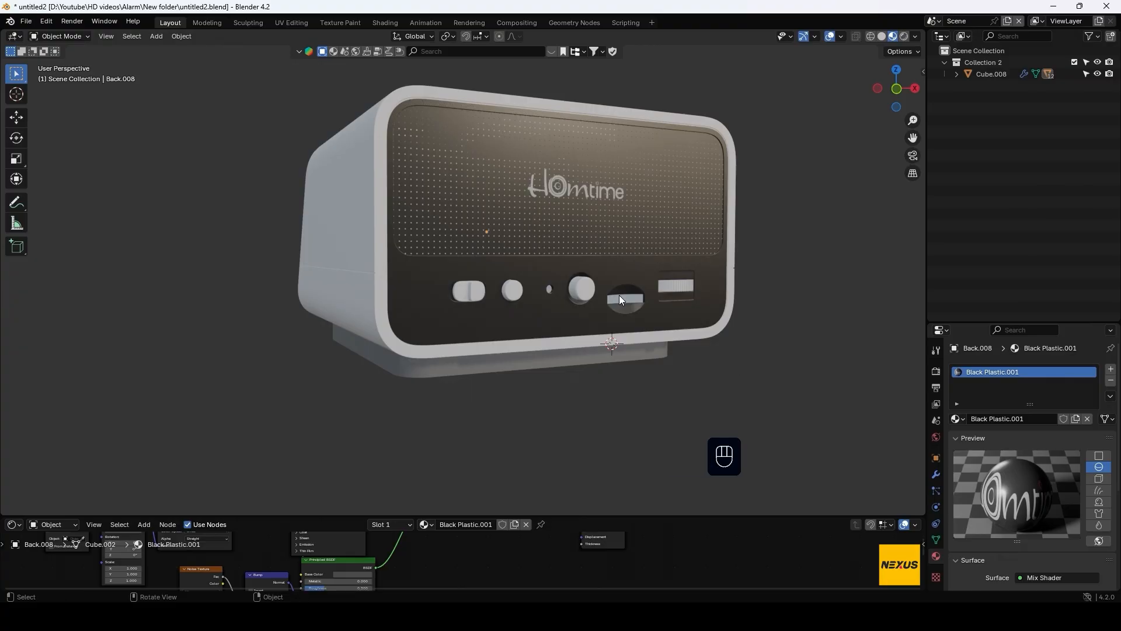
Assign the existing Black Plastic material to the ridged wheel and the large round knob on the clock's back
{"action": "left_click", "coordinate": [661, 281]}
{"action": "left_click", "coordinate": [957, 419]}
{"action": "left_click", "coordinate": [993, 431]}
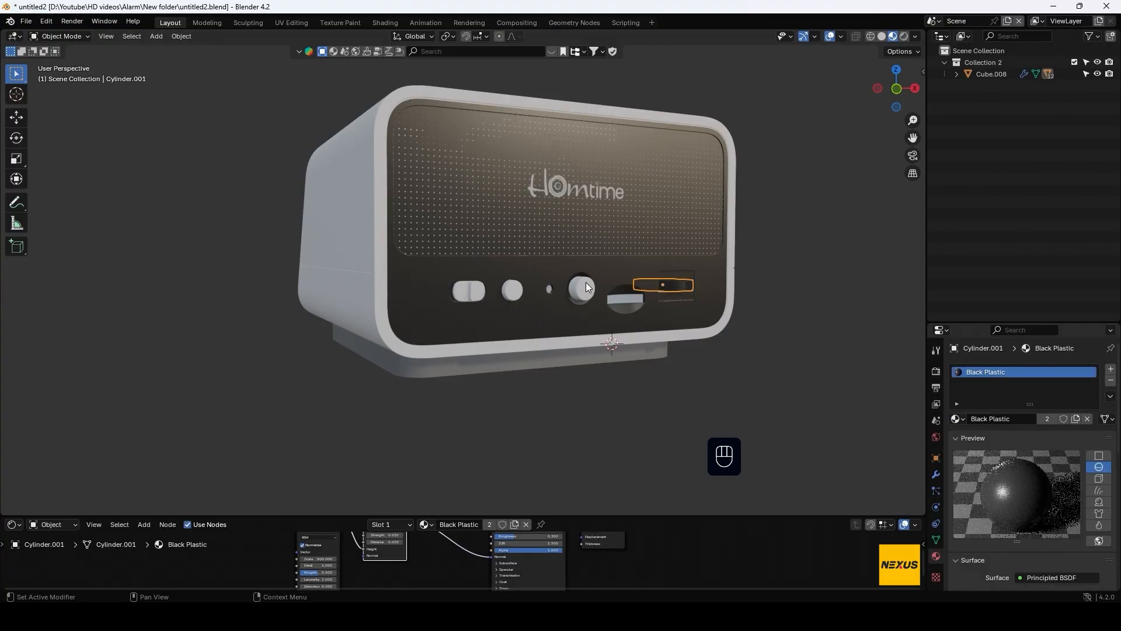
{"action": "left_click", "coordinate": [587, 282]}
{"action": "left_click", "coordinate": [957, 419]}
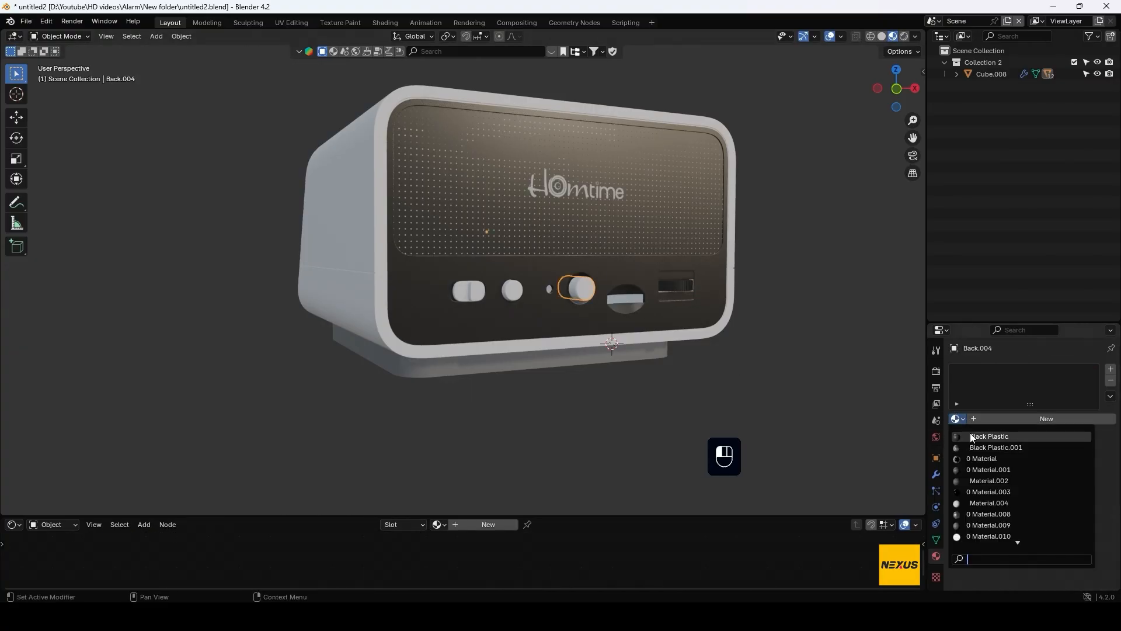
{"action": "left_click", "coordinate": [972, 437]}
Assign the Black Plastic material to the smaller round button and the slide switch beside it
{"action": "left_click", "coordinate": [512, 290]}
{"action": "left_click", "coordinate": [956, 419]}
{"action": "left_click", "coordinate": [963, 438]}
{"action": "left_click", "coordinate": [469, 291]}
{"action": "left_click", "coordinate": [958, 419]}
{"action": "left_click", "coordinate": [970, 438]}
Replace the clock base's material with Black Plastic
{"action": "left_click", "coordinate": [596, 356]}
{"action": "left_click", "coordinate": [957, 418]}
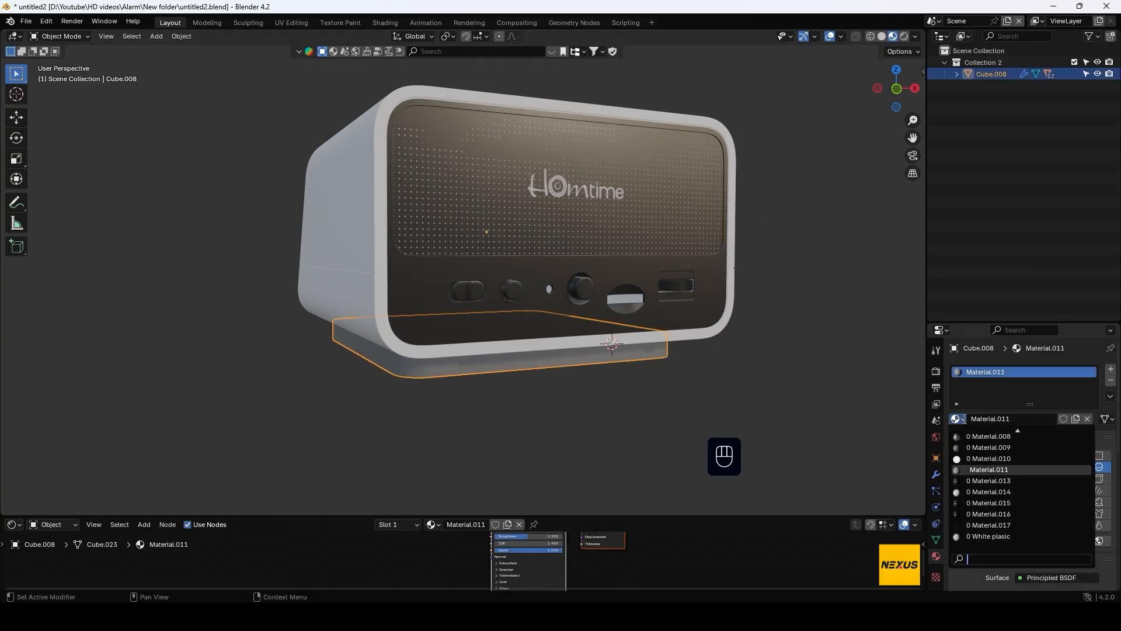
{"action": "type", "text": "b"}
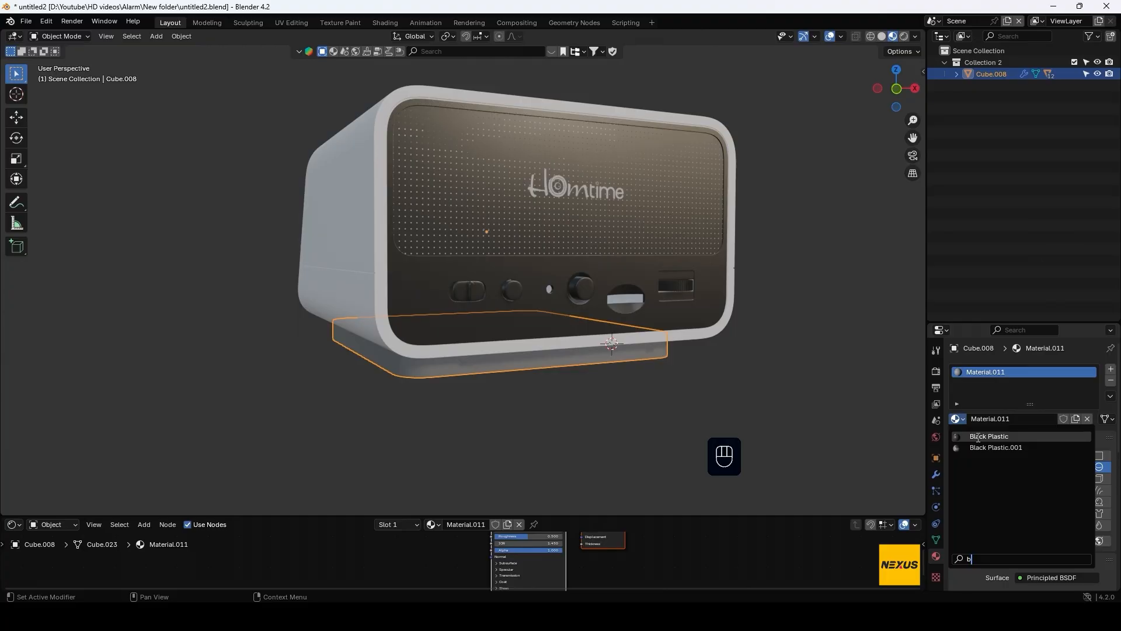
{"action": "left_click", "coordinate": [979, 437]}
Assign the existing Black Plastic material to the clock's outer shell
{"action": "left_click", "coordinate": [958, 419]}
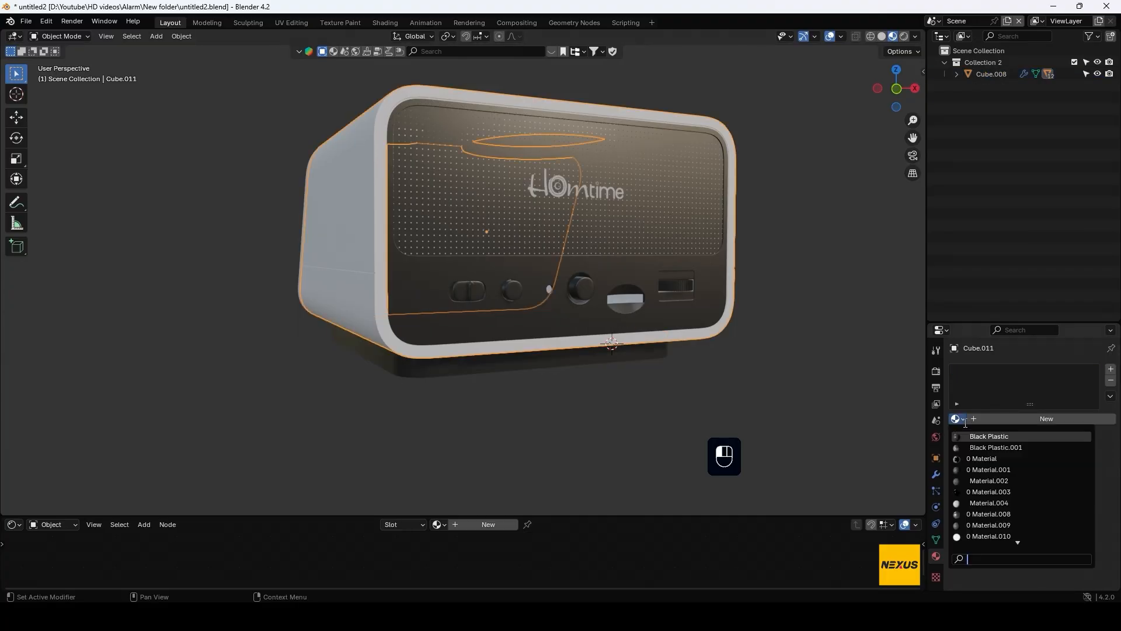
{"action": "left_click", "coordinate": [976, 437]}
{"action": "middle_click_drag", "start_coordinate": [619, 351], "coordinate": [532, 314]}
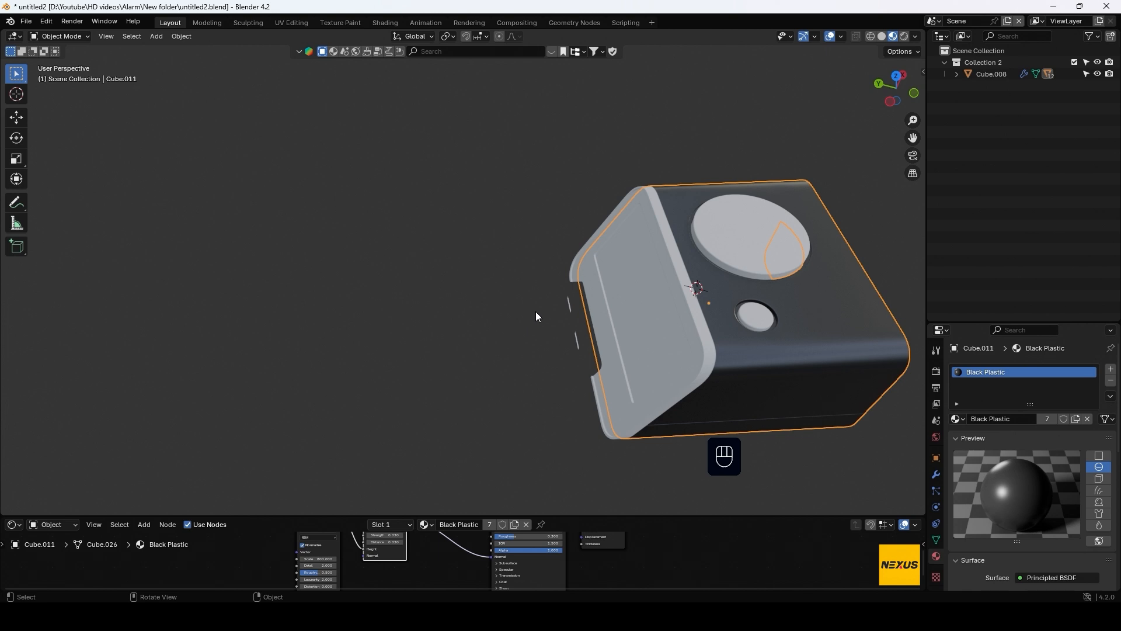
Isolate the outer shell in local view and open its mesh for edge selection in solid shading
{"action": "key", "text": "KP_Divide"}
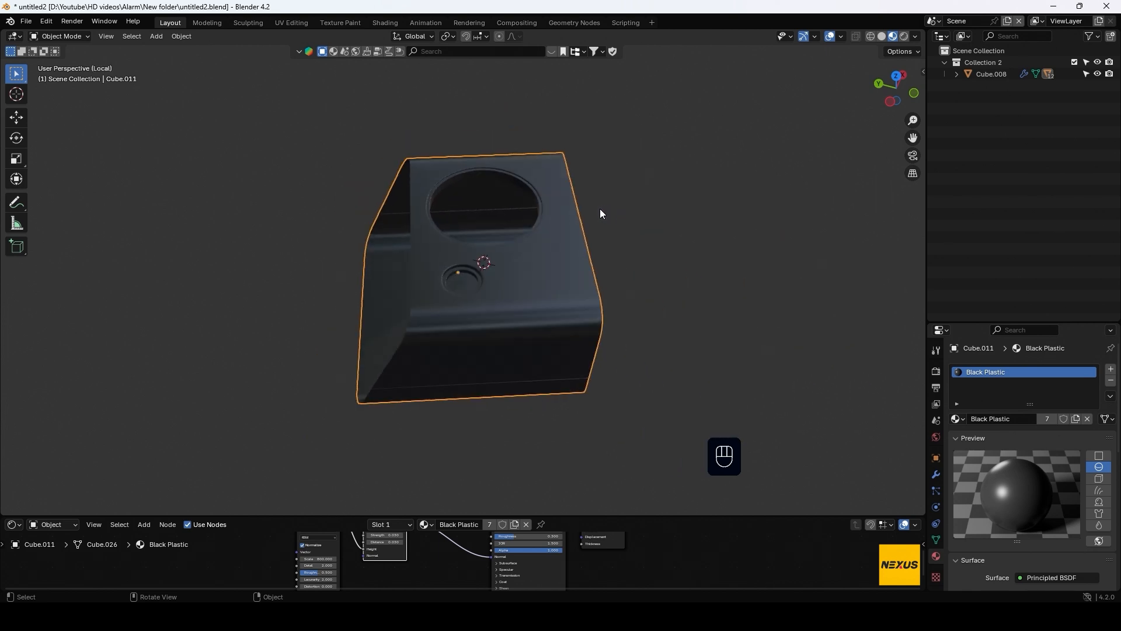
{"action": "middle_click_drag", "start_coordinate": [602, 208], "coordinate": [646, 212]}
{"action": "scroll", "coordinate": [519, 192], "scroll_direction": "up", "scroll_amount": 5}
{"action": "middle_click_drag", "start_coordinate": [520, 193], "coordinate": [531, 217], "text": "shift"}
{"action": "key", "text": "Tab"}
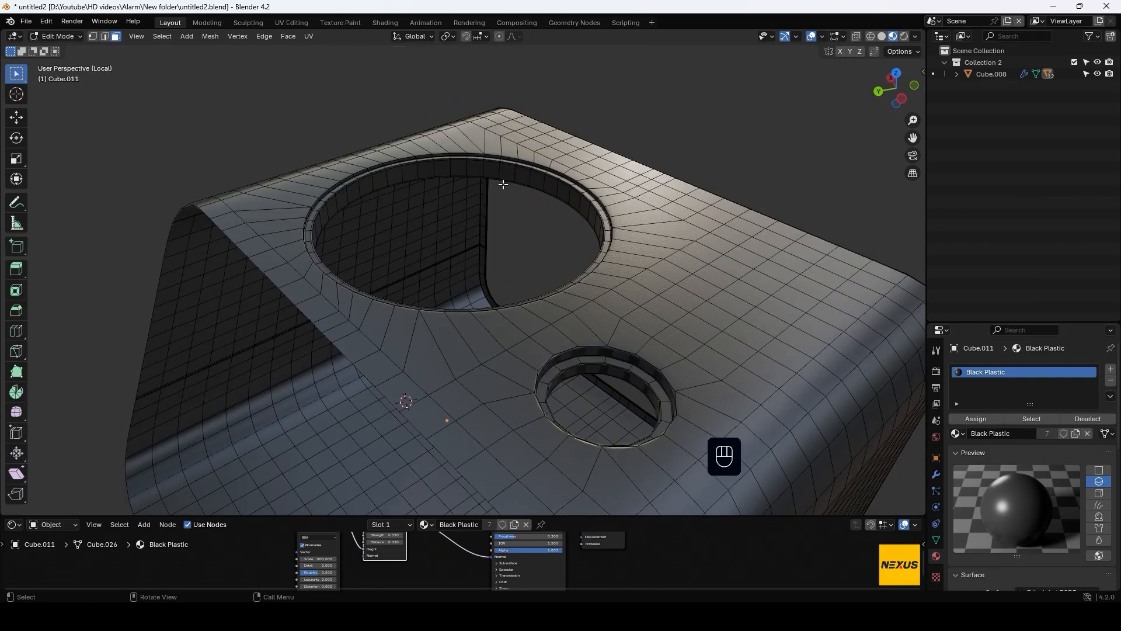
{"action": "key", "text": "2"}
{"action": "left_click", "coordinate": [882, 36]}
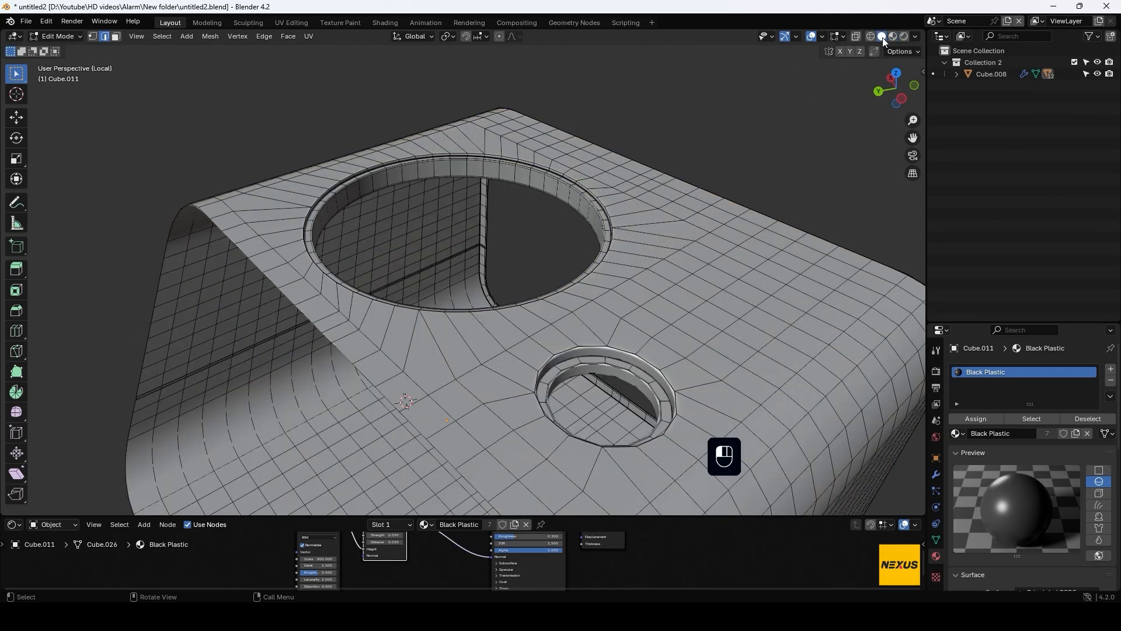
Separate the inner rim faces of the shell's large round opening into their own object and return to Object Mode
{"action": "left_click", "coordinate": [540, 191], "text": "alt"}
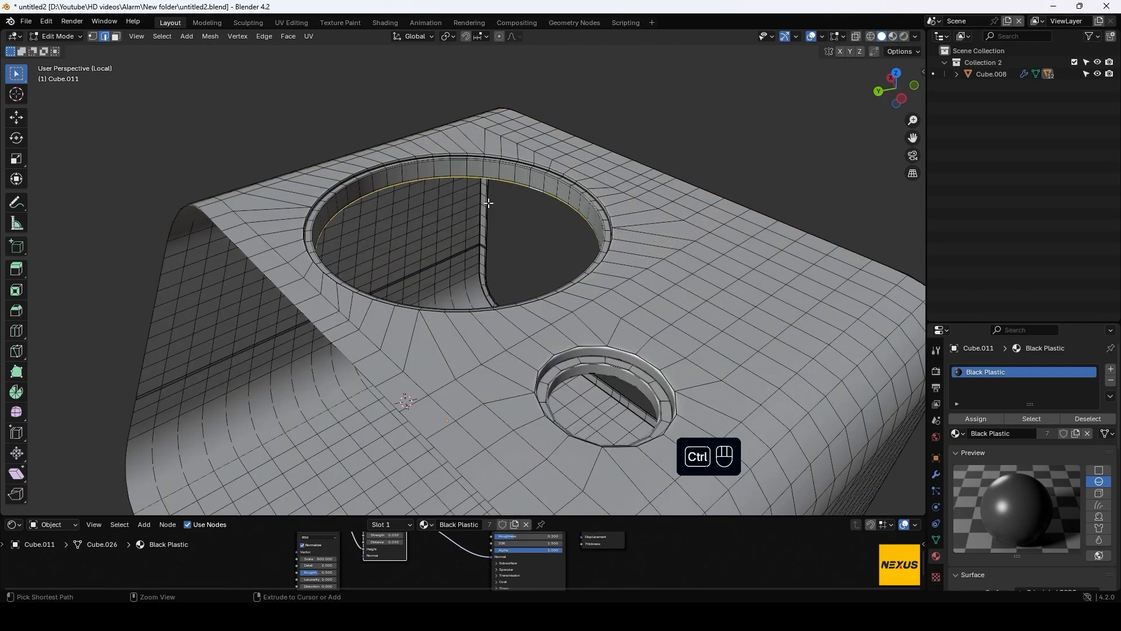
{"action": "key", "text": "ctrl+KP_Add"}
{"action": "key", "text": "ctrl+KP_Add"}
{"action": "key", "text": "ctrl+KP_Add"}
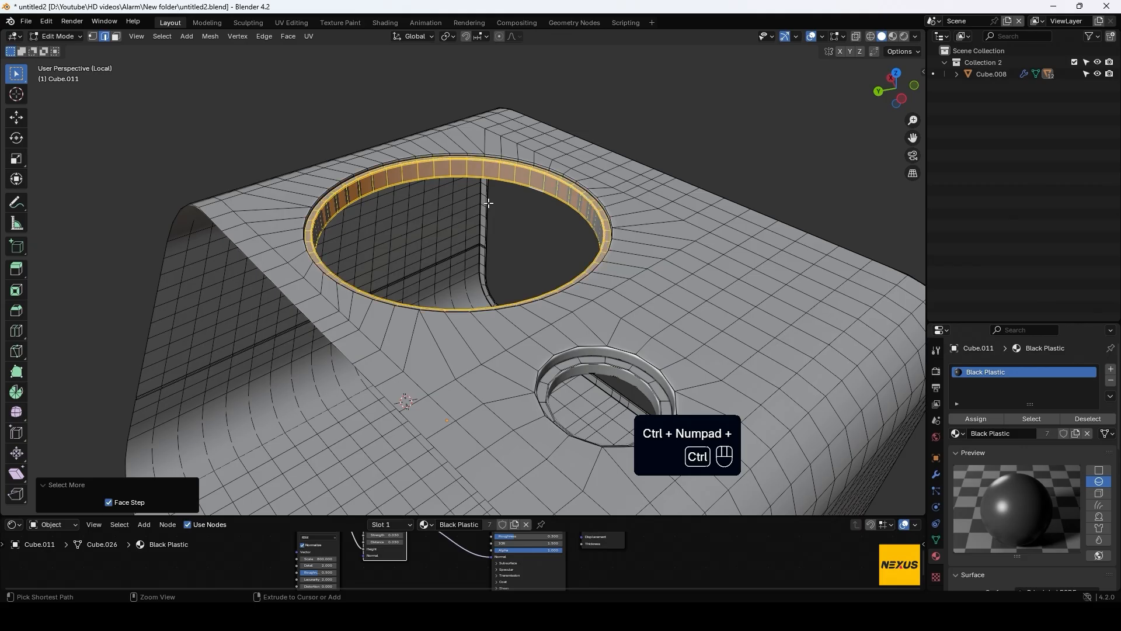
{"action": "key", "text": "ctrl+KP_Add"}
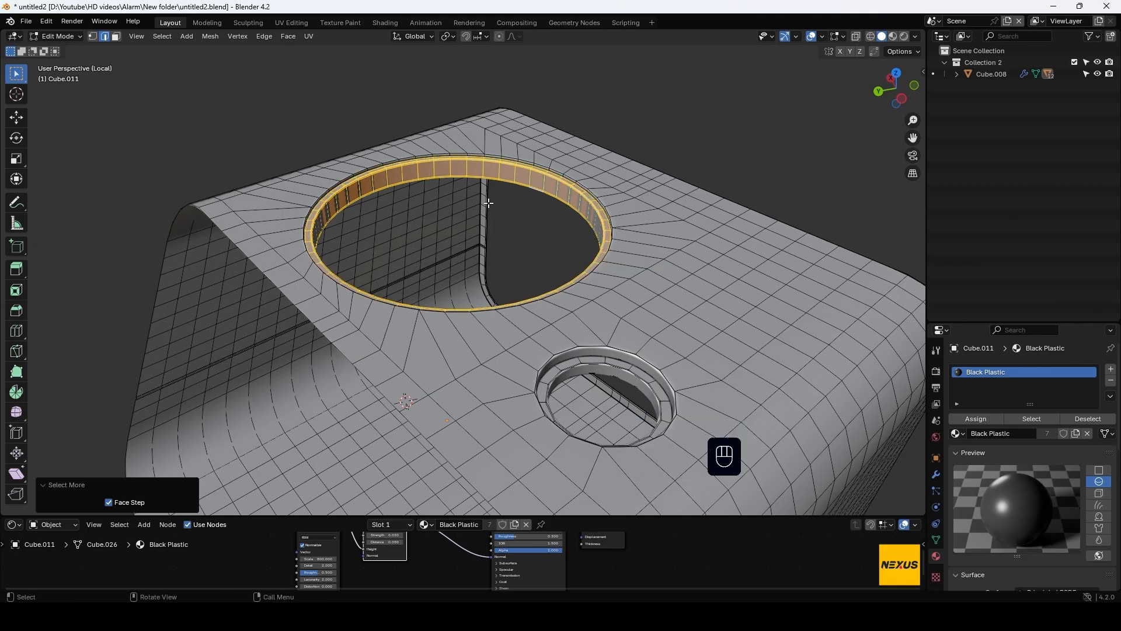
{"action": "key", "text": "p"}
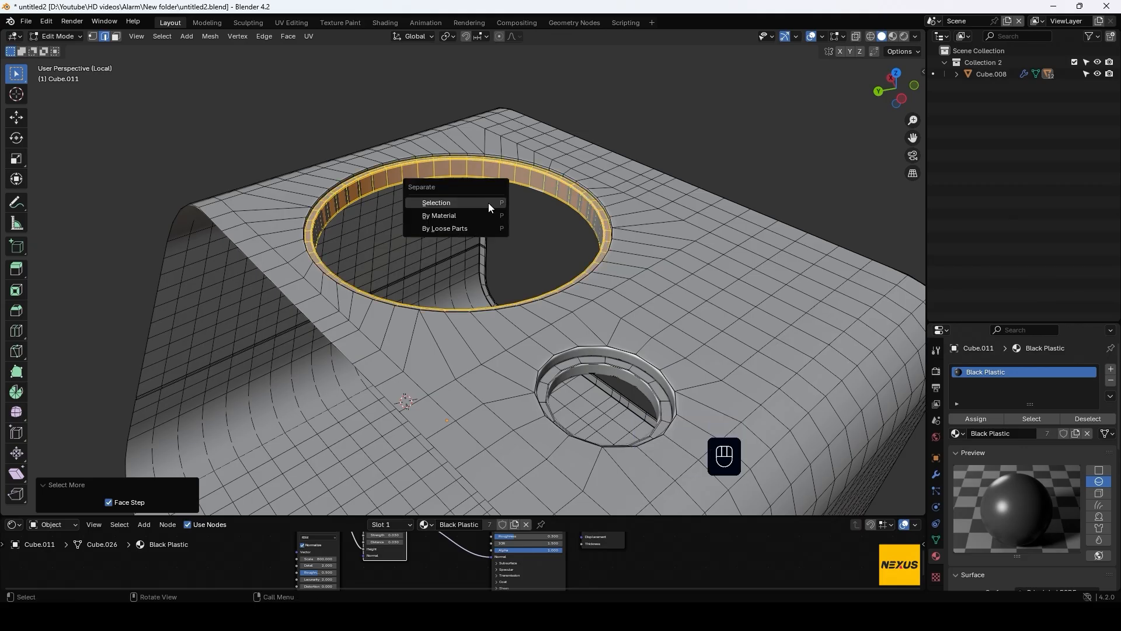
{"action": "left_click", "coordinate": [488, 202]}
{"action": "key", "text": "Tab"}
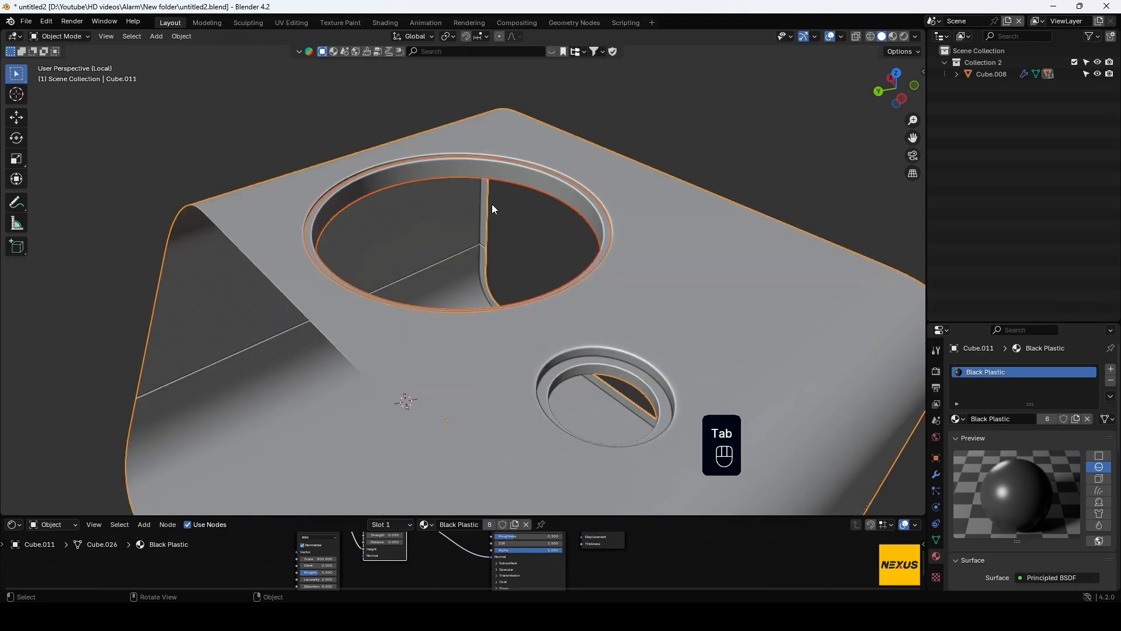
Give the separated rim ring its own single-user copy of the Black Plastic material
{"action": "left_click", "coordinate": [488, 167]}
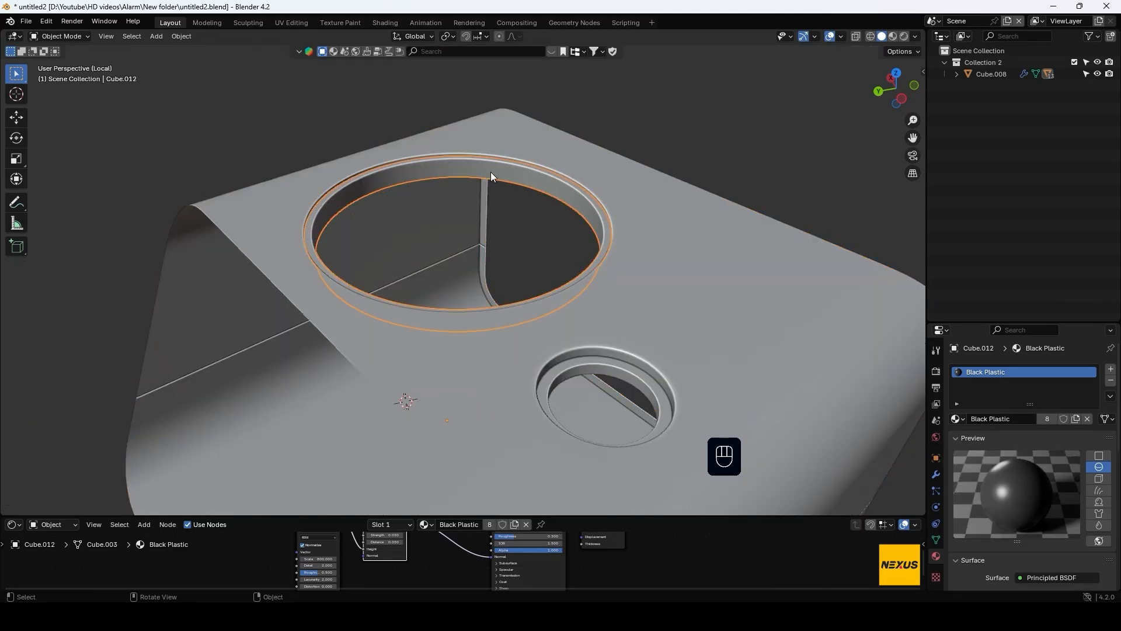
{"action": "mouse_move", "coordinate": [475, 227]}
{"action": "middle_mouse_down"}
{"action": "mouse_move", "coordinate": [507, 240]}
{"action": "mouse_move", "coordinate": [478, 225]}
{"action": "middle_mouse_up"}
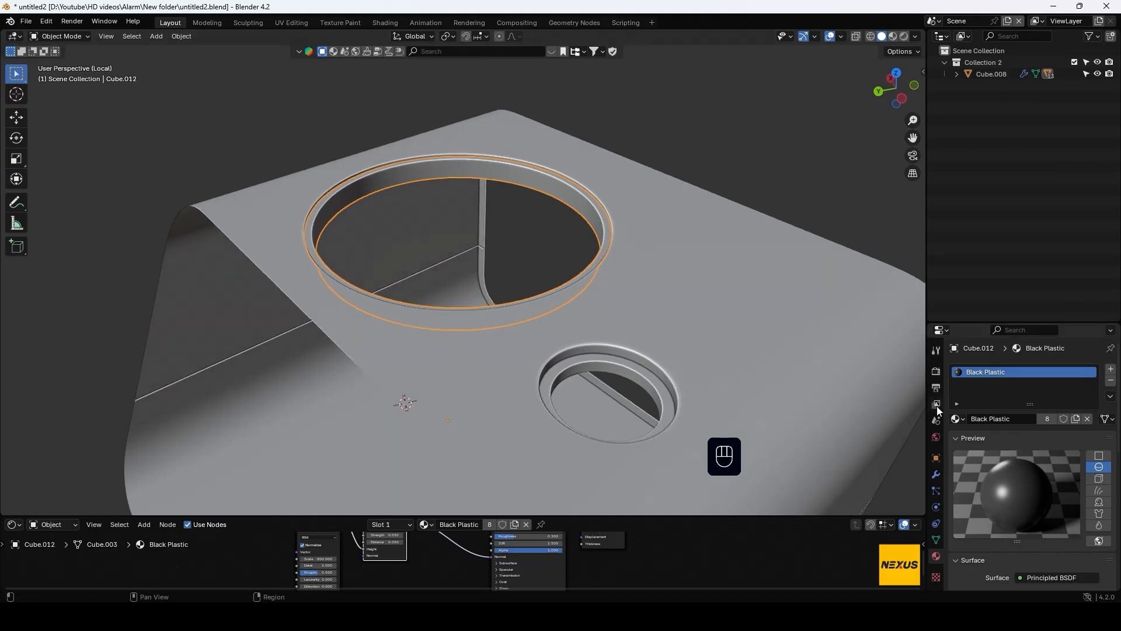
{"action": "left_click", "coordinate": [1074, 418]}
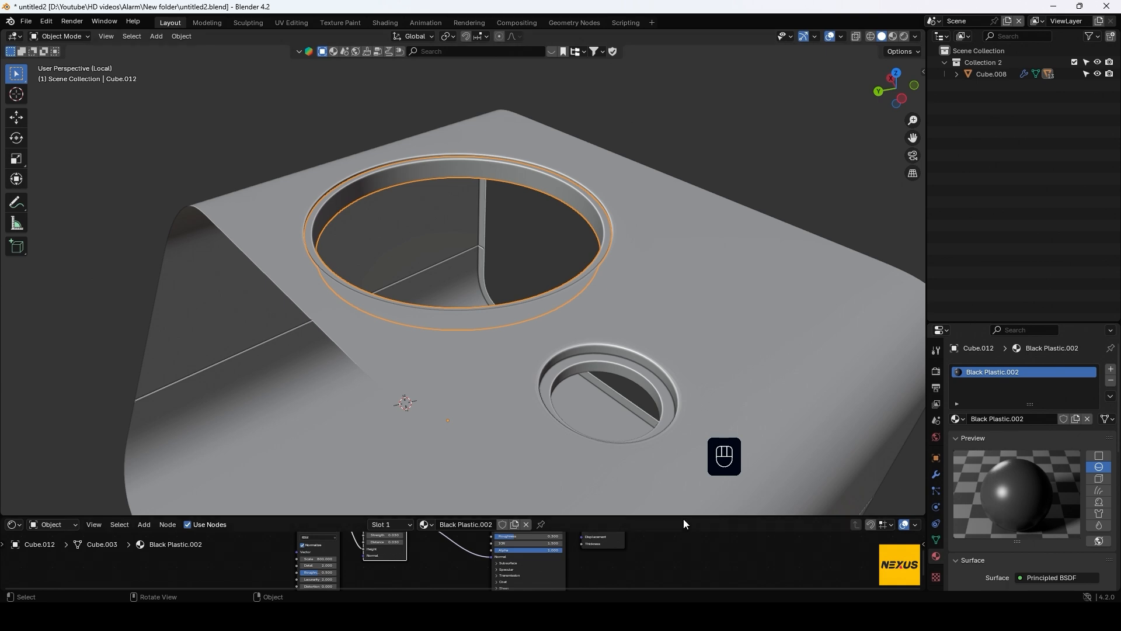
Enlarge the Shader Editor and change the rim material's Principled BSDF base color to orange
{"action": "left_click_drag", "start_coordinate": [684, 518], "coordinate": [684, 240]}
{"action": "middle_click_drag", "start_coordinate": [630, 373], "coordinate": [673, 451]}
{"action": "left_click", "coordinate": [601, 456]}
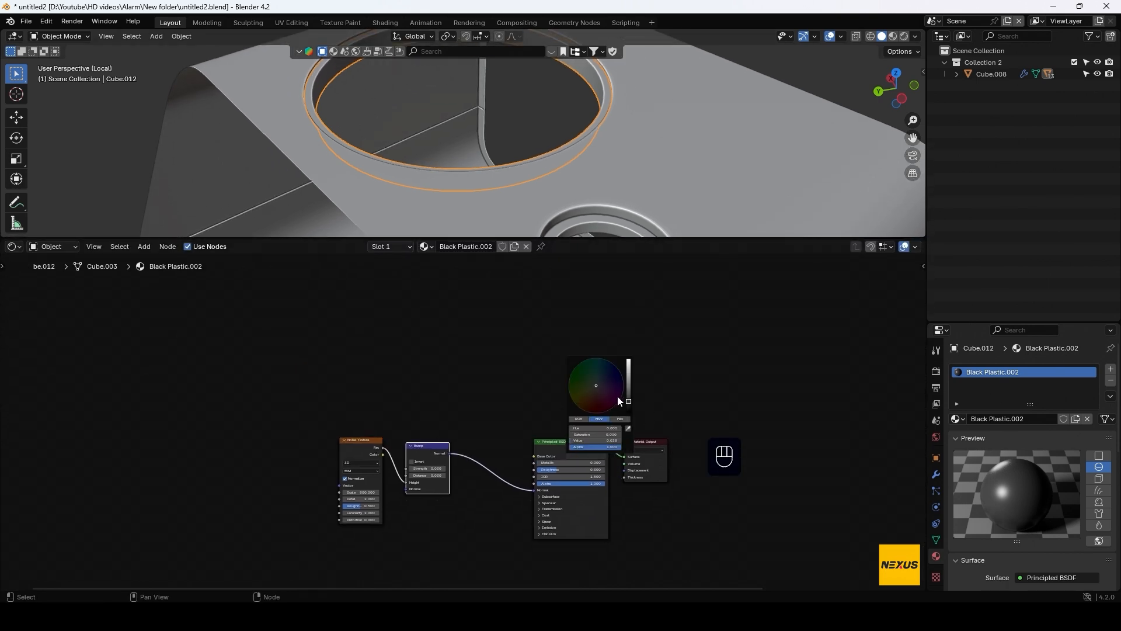
{"action": "left_click_drag", "start_coordinate": [630, 396], "coordinate": [629, 360]}
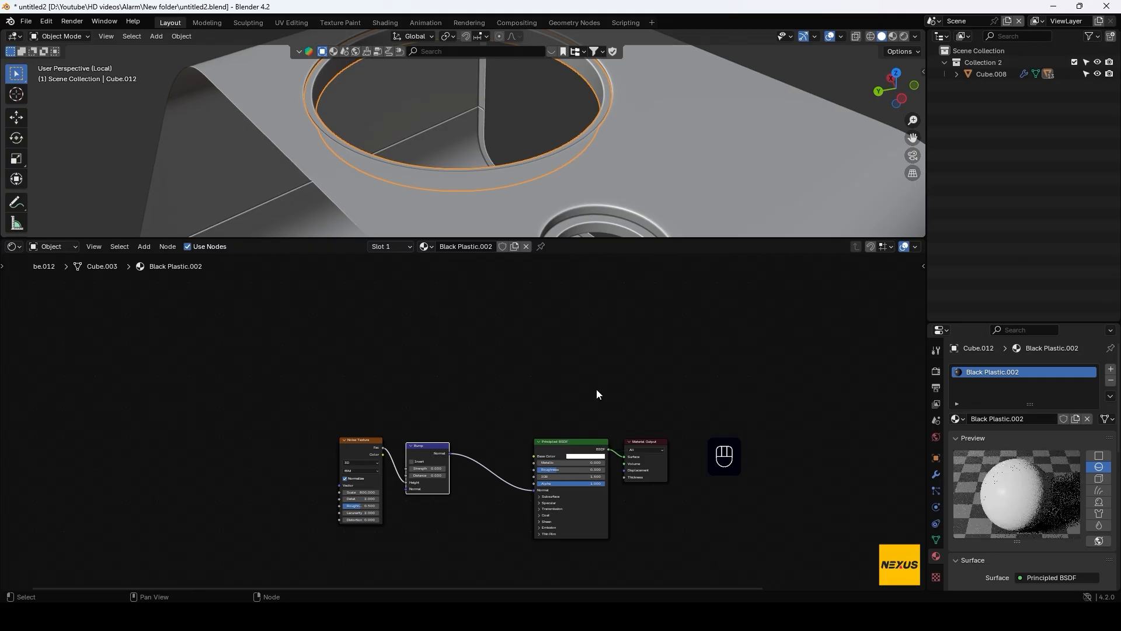
{"action": "left_click", "coordinate": [582, 455]}
{"action": "mouse_move", "coordinate": [597, 386]}
{"action": "left_mouse_down"}
{"action": "mouse_move", "coordinate": [598, 404]}
{"action": "mouse_move", "coordinate": [584, 407]}
{"action": "left_mouse_up"}
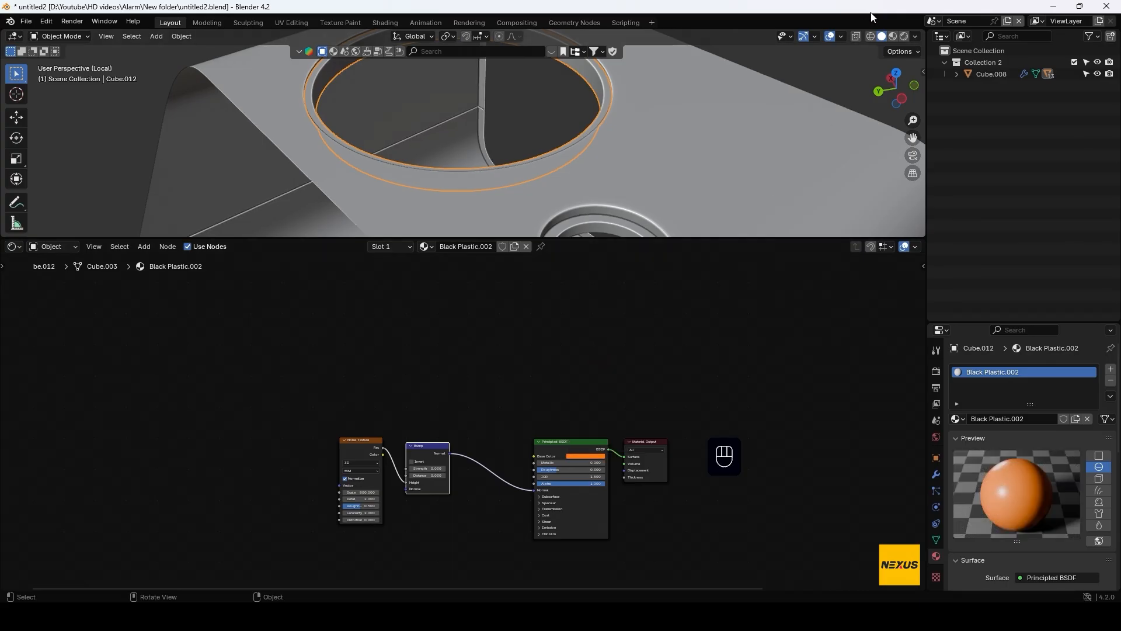
Switch the viewport to Material Preview shading and exit local view to show the whole clock
{"action": "left_click", "coordinate": [892, 36]}
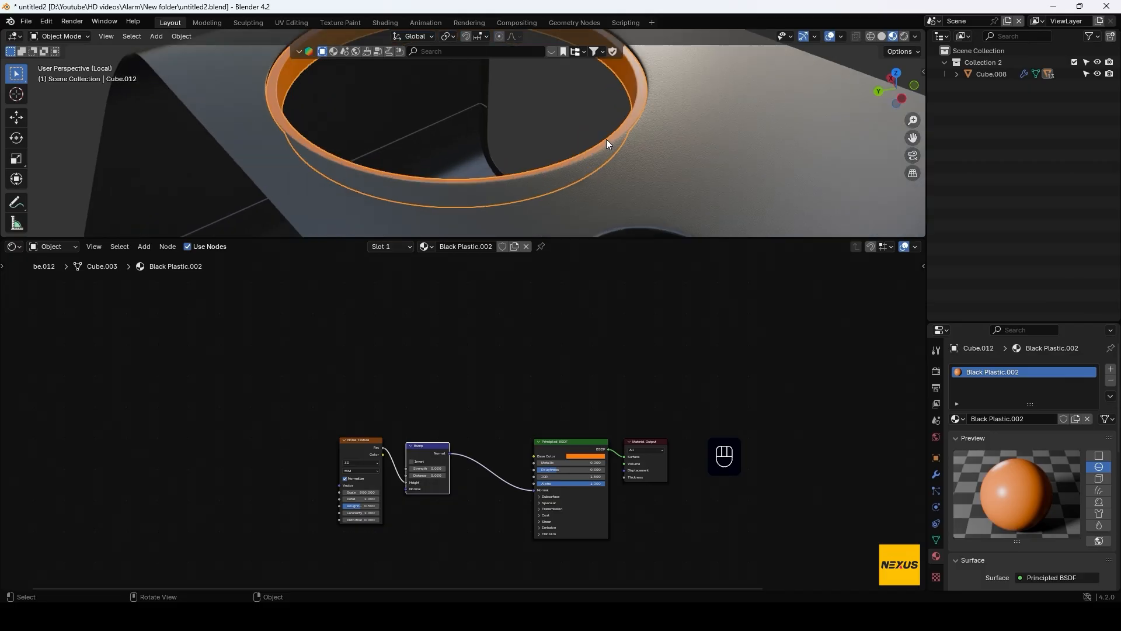
{"action": "scroll", "coordinate": [608, 138], "scroll_direction": "down", "scroll_amount": 3}
{"action": "middle_click_drag", "start_coordinate": [625, 91], "coordinate": [656, 84]}
{"action": "key", "text": "KP_Divide"}
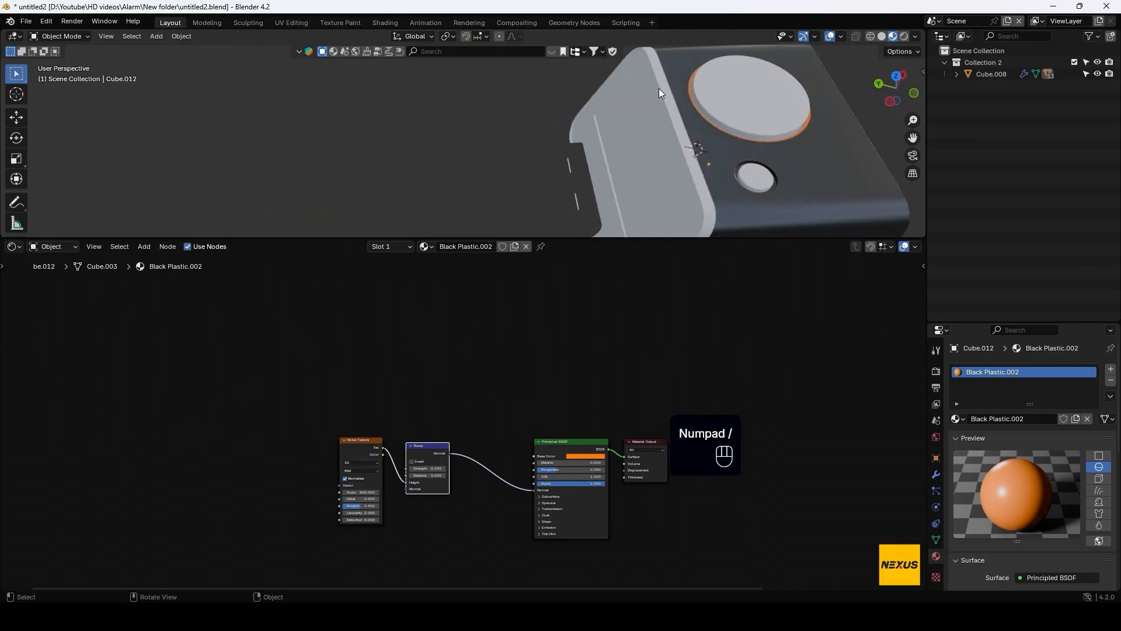
Turn off the Holdout visibility option for the USB port block on the clock's front
{"action": "scroll", "coordinate": [783, 103], "scroll_direction": "down", "scroll_amount": 4}
{"action": "middle_click_drag", "start_coordinate": [769, 163], "coordinate": [821, 131]}
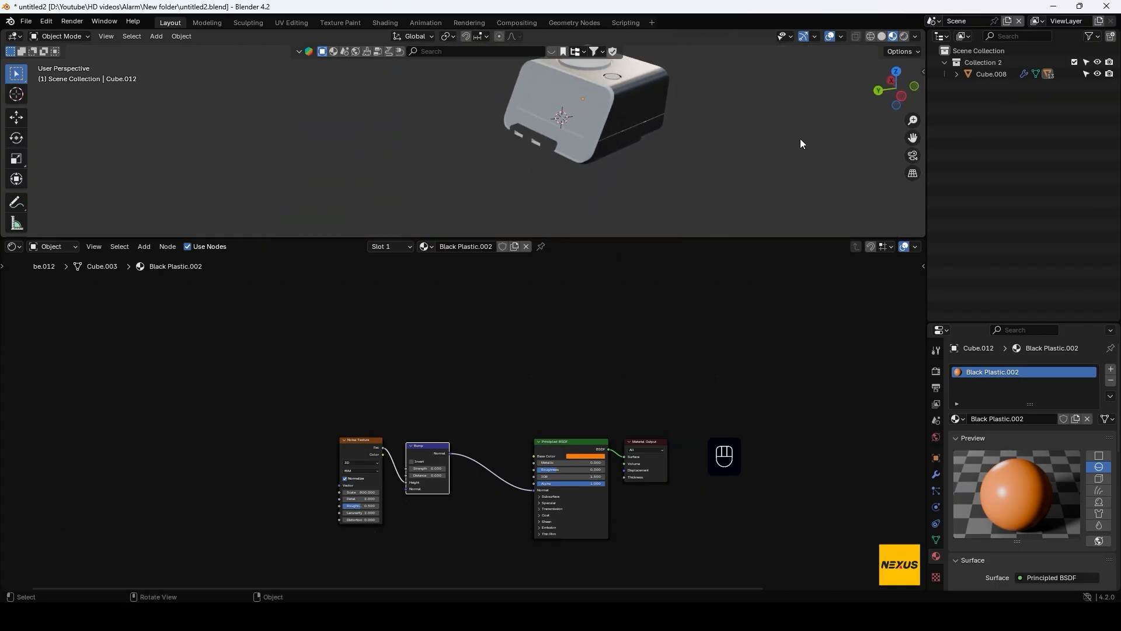
{"action": "scroll", "coordinate": [696, 156], "scroll_direction": "up", "scroll_amount": 2}
{"action": "middle_click_drag", "start_coordinate": [696, 156], "coordinate": [630, 177], "text": "shift"}
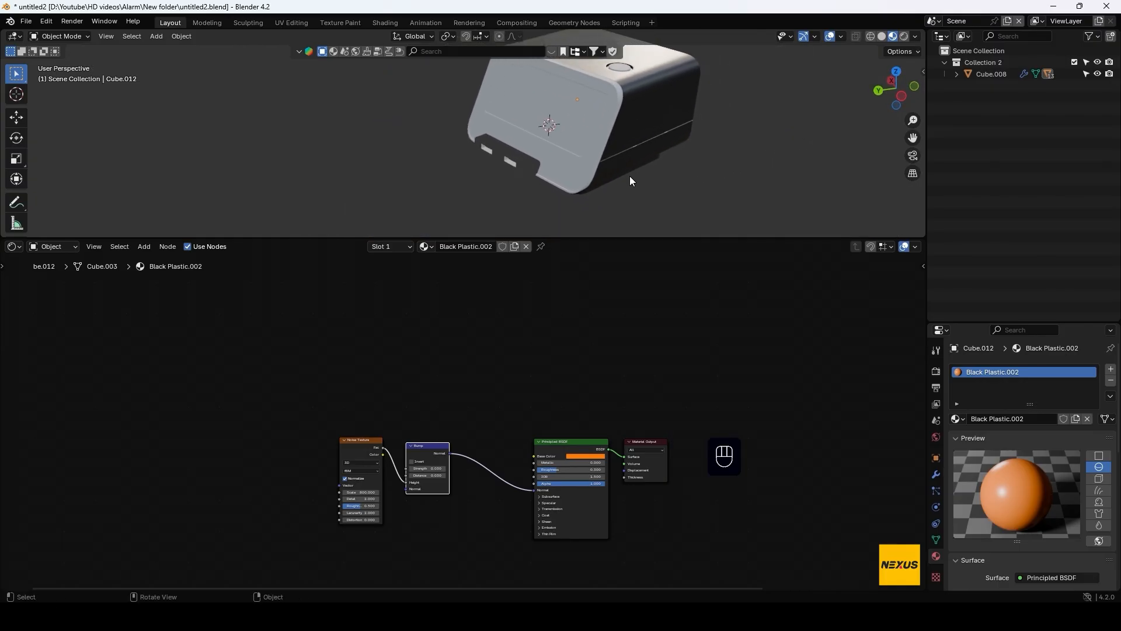
{"action": "left_click", "coordinate": [536, 170]}
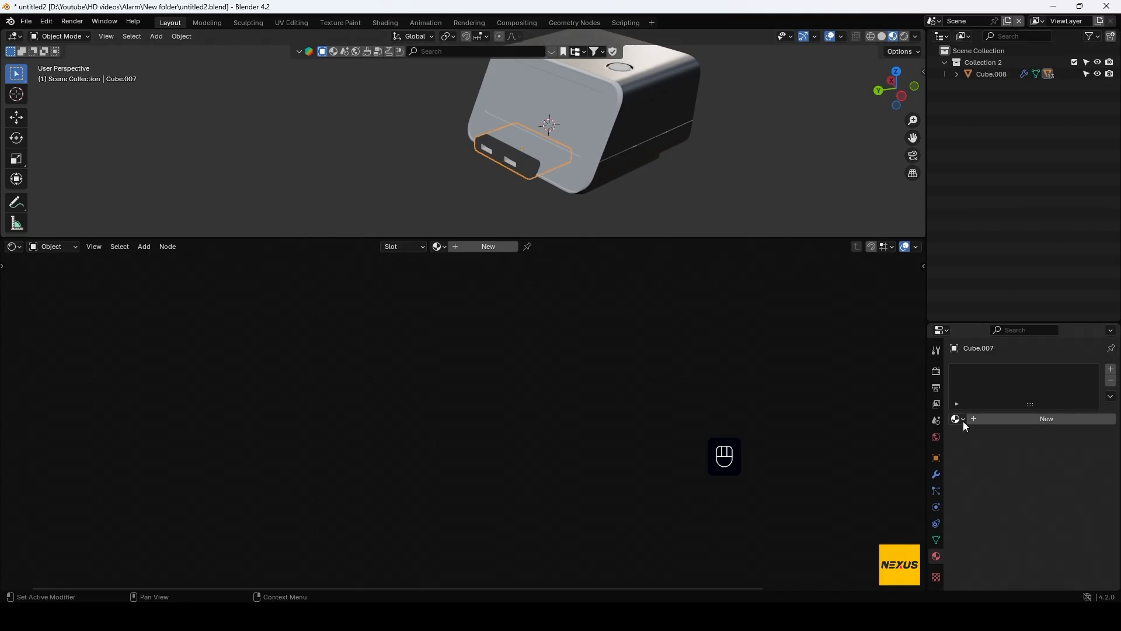
{"action": "left_click", "coordinate": [935, 459]}
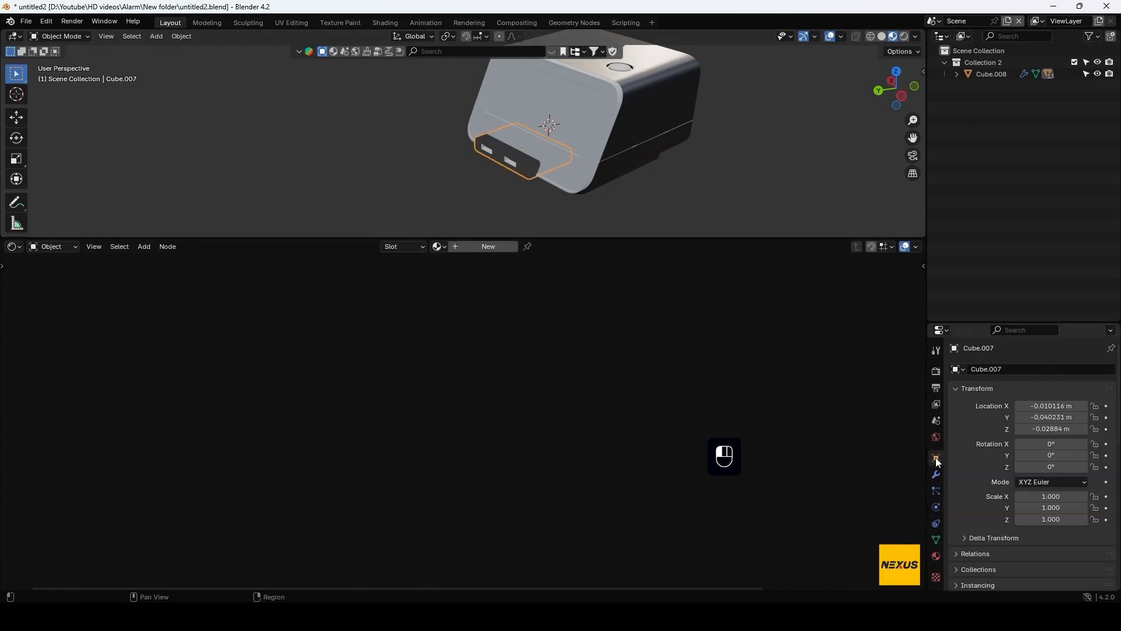
{"action": "scroll", "coordinate": [984, 499], "scroll_direction": "down", "scroll_amount": 6}
{"action": "scroll", "coordinate": [988, 513], "scroll_direction": "down", "scroll_amount": 5}
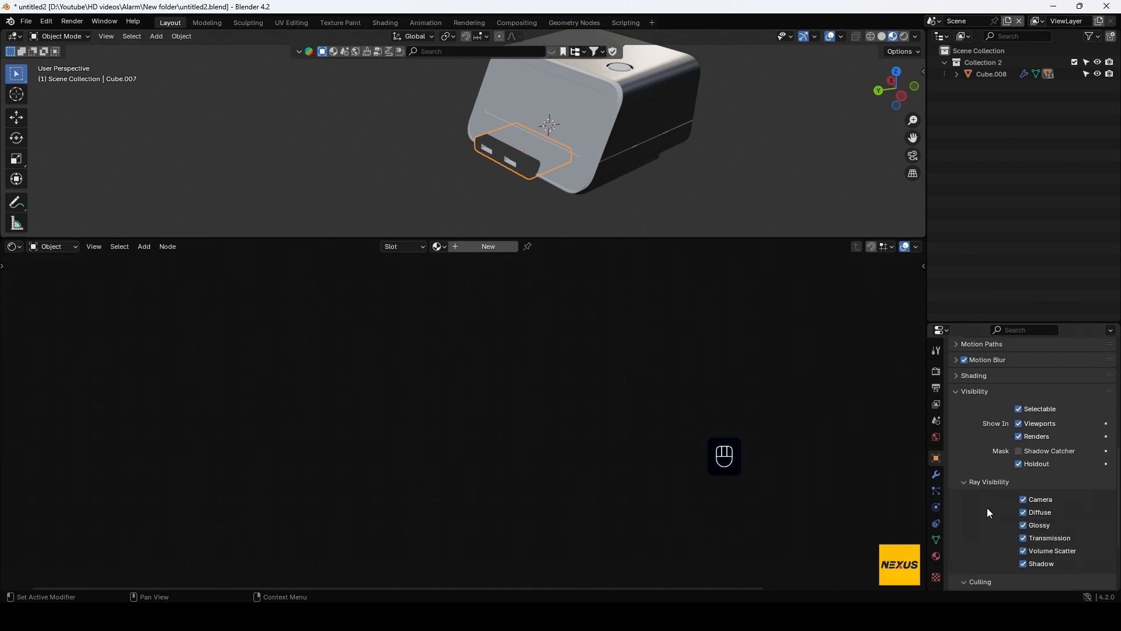
{"action": "left_click", "coordinate": [1019, 464]}
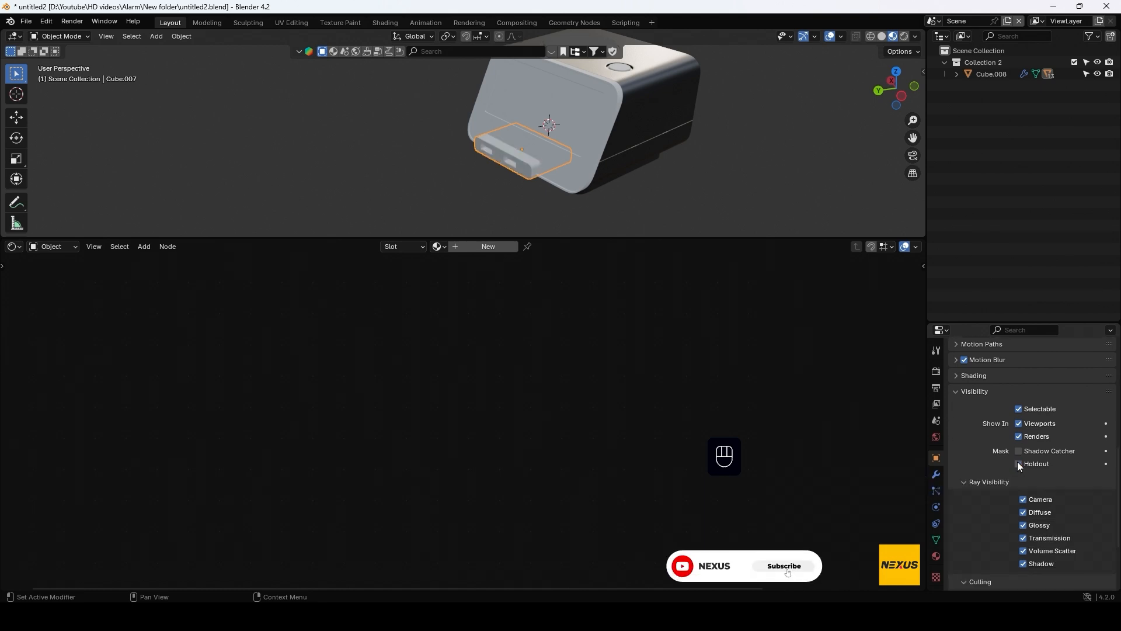
{"action": "scroll", "coordinate": [949, 375], "scroll_direction": "up", "scroll_amount": 8}
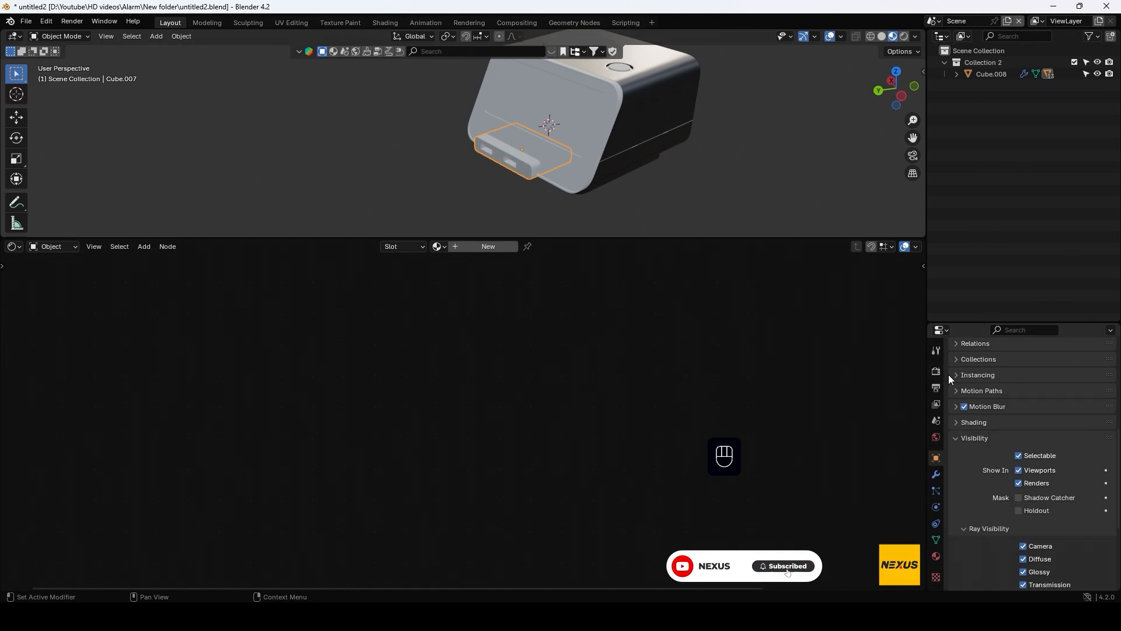
{"action": "scroll", "coordinate": [952, 380], "scroll_direction": "up", "scroll_amount": 3}
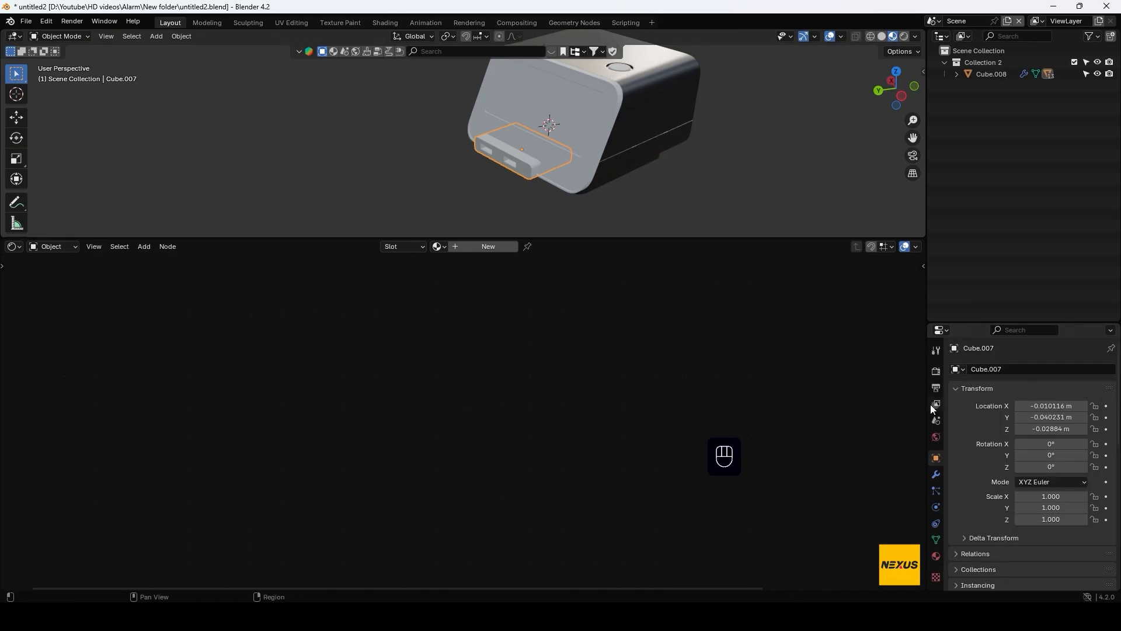
Assign the existing Black Plastic material to the USB port block
{"action": "left_click", "coordinate": [936, 555]}
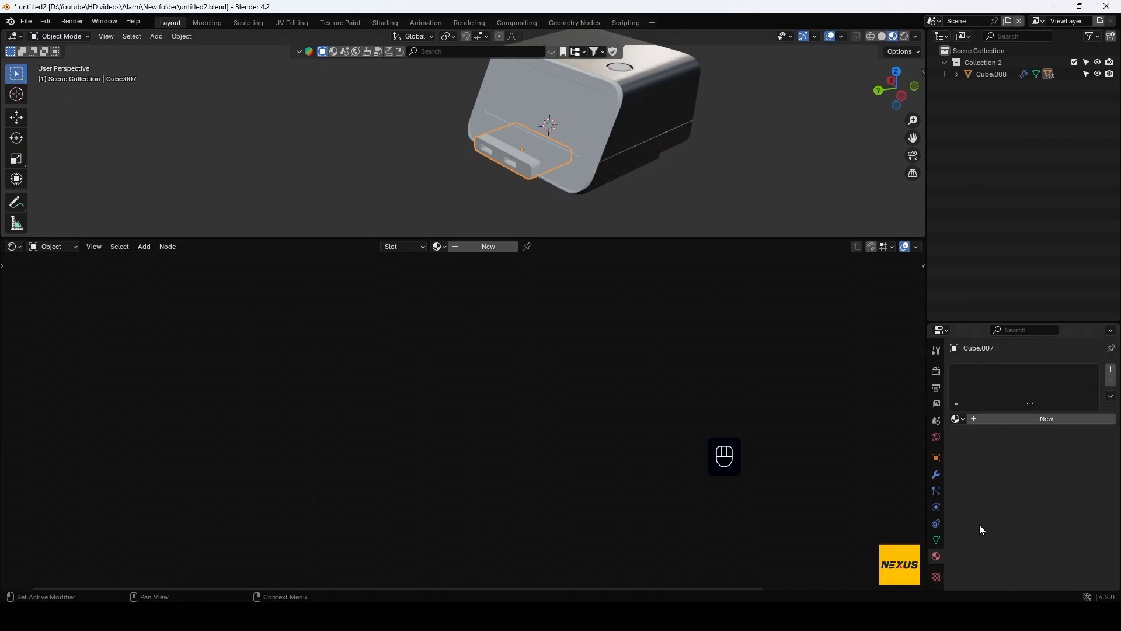
{"action": "left_click", "coordinate": [956, 420]}
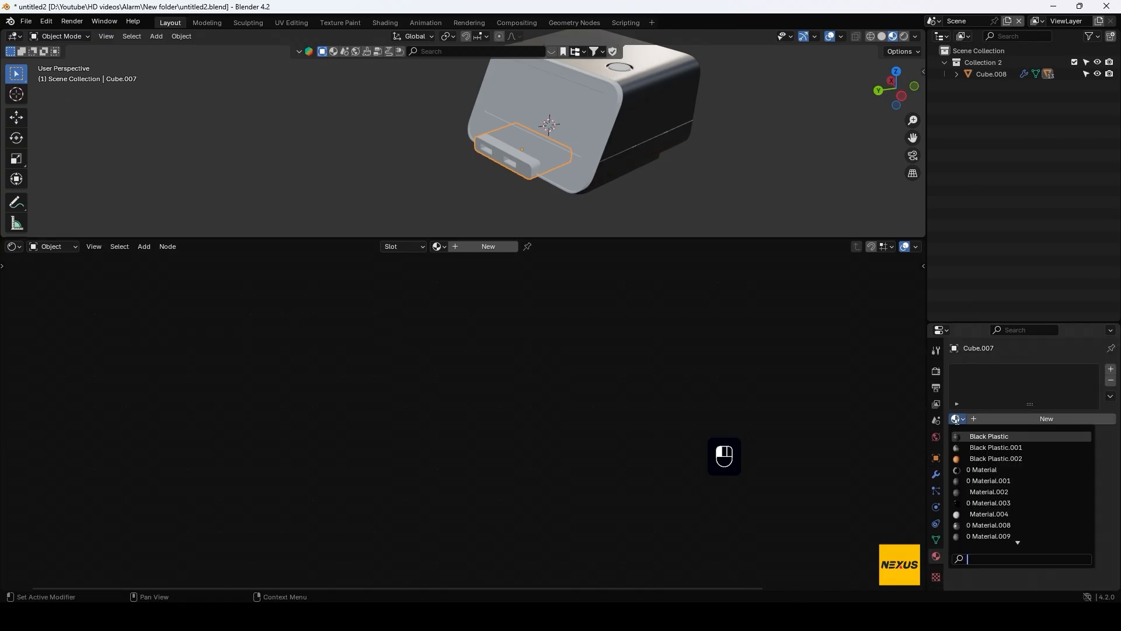
{"action": "left_click", "coordinate": [982, 438]}
{"action": "middle_click_drag", "start_coordinate": [660, 166], "coordinate": [725, 195]}
{"action": "scroll", "coordinate": [625, 155], "scroll_direction": "up", "scroll_amount": 2}
{"action": "middle_click_drag", "start_coordinate": [650, 166], "coordinate": [605, 201]}
Save the file and enlarge the 3D Viewport
{"action": "left_click", "coordinate": [25, 21]}
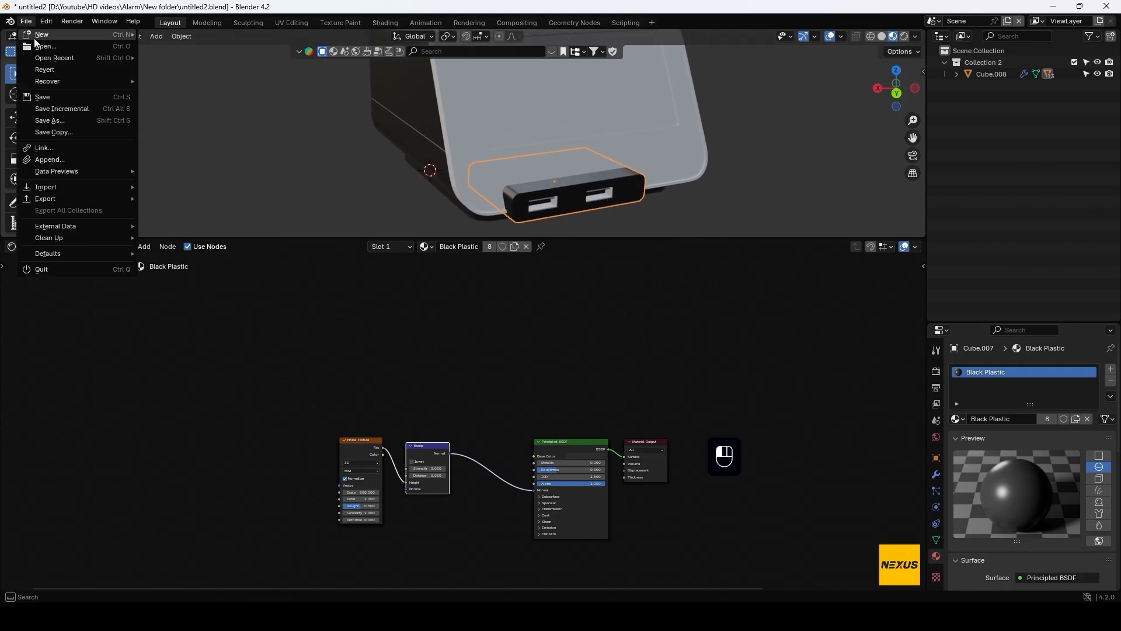
{"action": "left_click", "coordinate": [53, 97]}
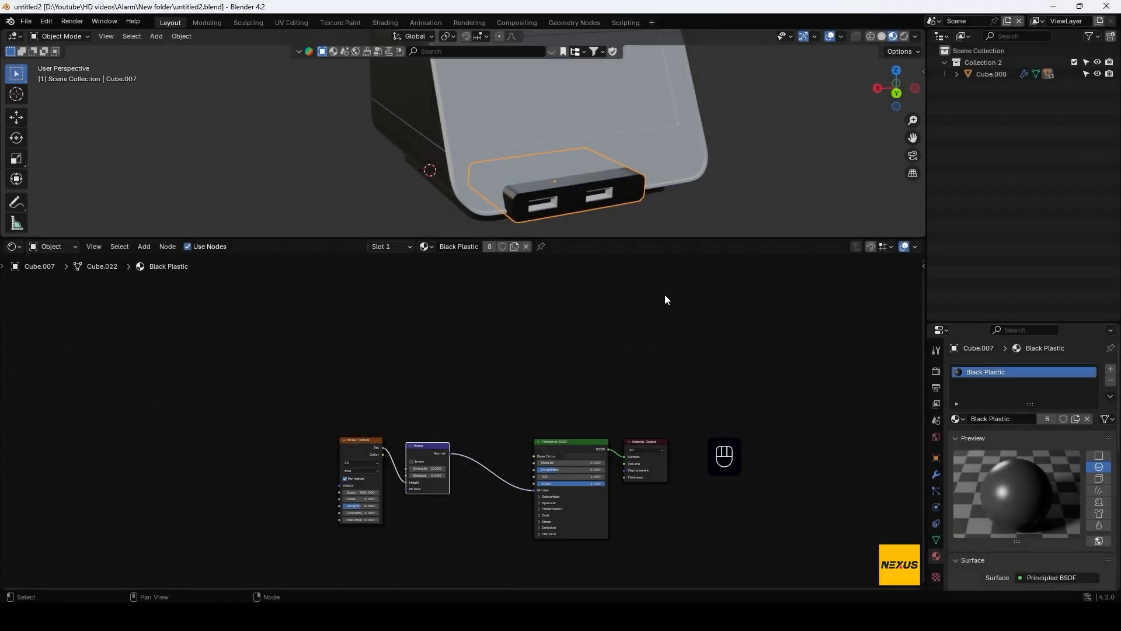
{"action": "left_click_drag", "start_coordinate": [653, 236], "coordinate": [636, 448]}
Assign the Black Plastic material to the large round button on top of the clock
{"action": "middle_click_drag", "start_coordinate": [745, 285], "coordinate": [749, 300]}
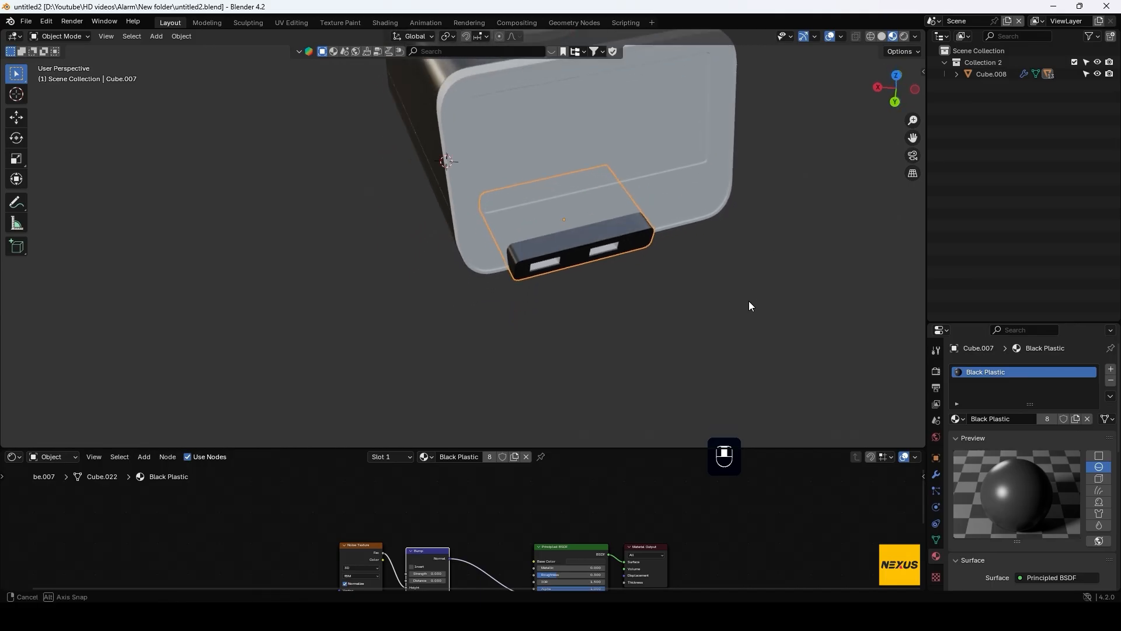
{"action": "middle_click_drag", "start_coordinate": [762, 262], "coordinate": [751, 423], "text": "shift"}
{"action": "scroll", "coordinate": [704, 203], "scroll_direction": "up", "scroll_amount": 3}
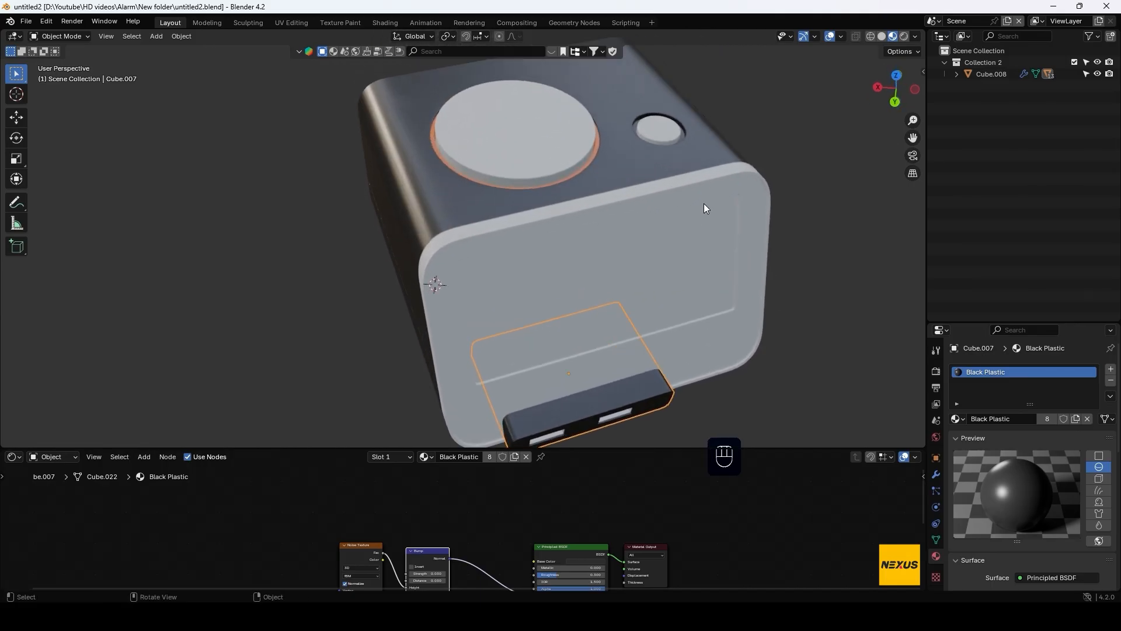
{"action": "middle_click_drag", "start_coordinate": [703, 203], "coordinate": [605, 307], "text": "shift"}
{"action": "left_click", "coordinate": [486, 199]}
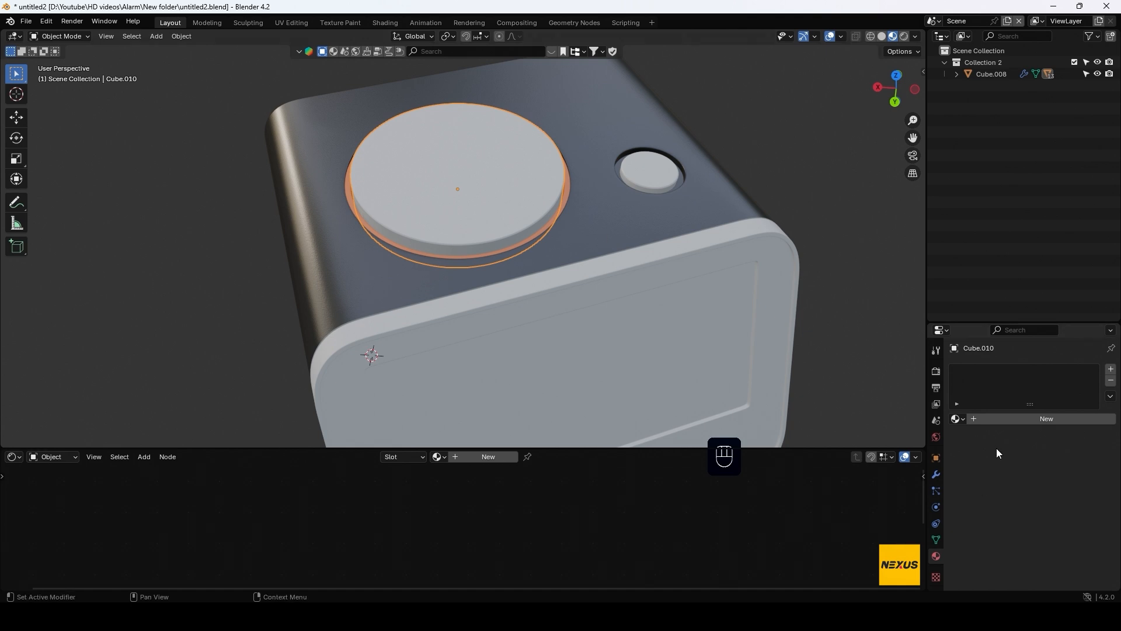
{"action": "left_click", "coordinate": [956, 419]}
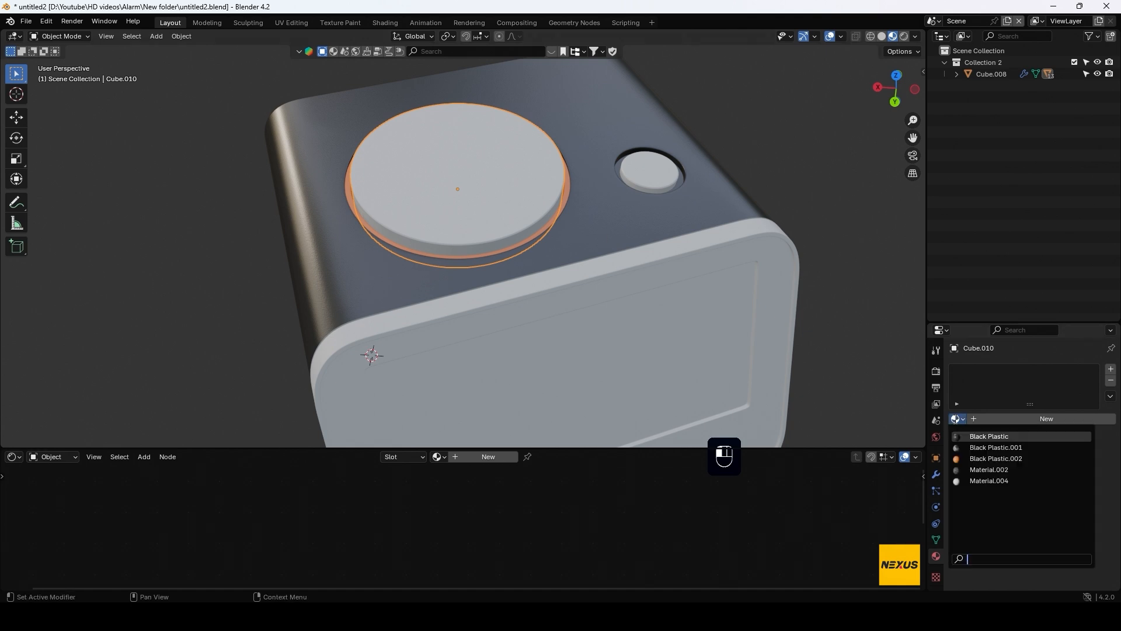
{"action": "left_click", "coordinate": [980, 436]}
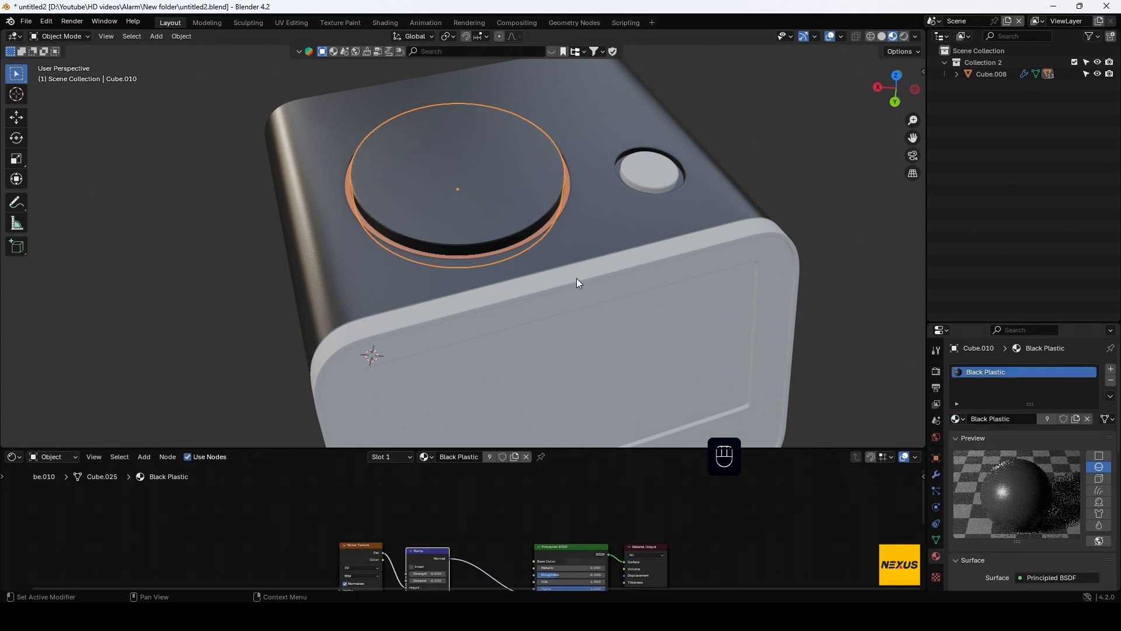
Make an independent copy of the large round button's Black Plastic material and name it "Grey plastic"
{"action": "left_click", "coordinate": [1075, 419]}
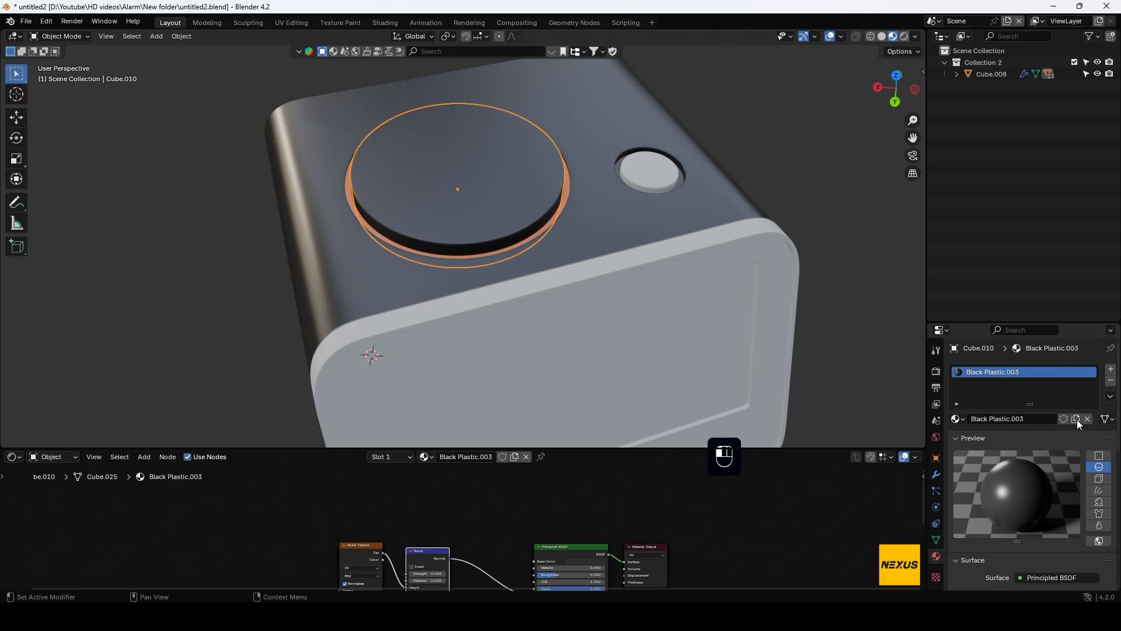
{"action": "scroll", "coordinate": [1037, 488], "scroll_direction": "down", "scroll_amount": 5}
{"action": "scroll", "coordinate": [1034, 475], "scroll_direction": "up", "scroll_amount": 5}
{"action": "left_click", "coordinate": [1035, 418]}
{"action": "key", "text": "ctrl+a"}
{"action": "type", "text": "Grey plastic"}
{"action": "key", "text": "Return"}
Set the Grey plastic material's base color to a neutral grey with value 0.384 and its roughness to 0.15
{"action": "scroll", "coordinate": [1036, 419], "scroll_direction": "down", "scroll_amount": 7}
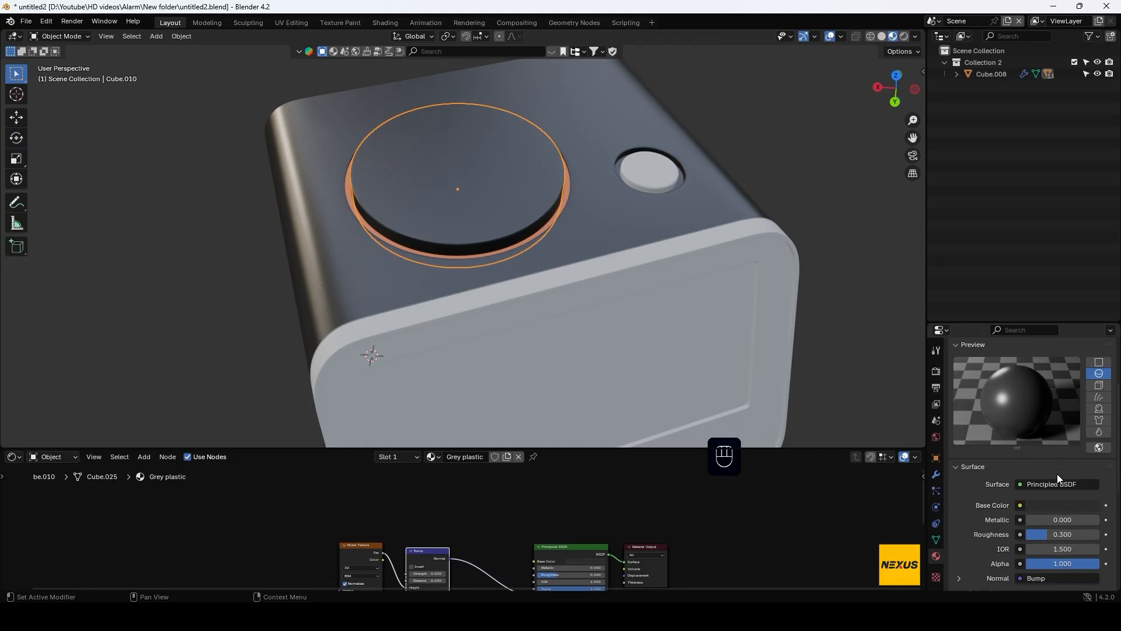
{"action": "left_click", "coordinate": [1072, 436]}
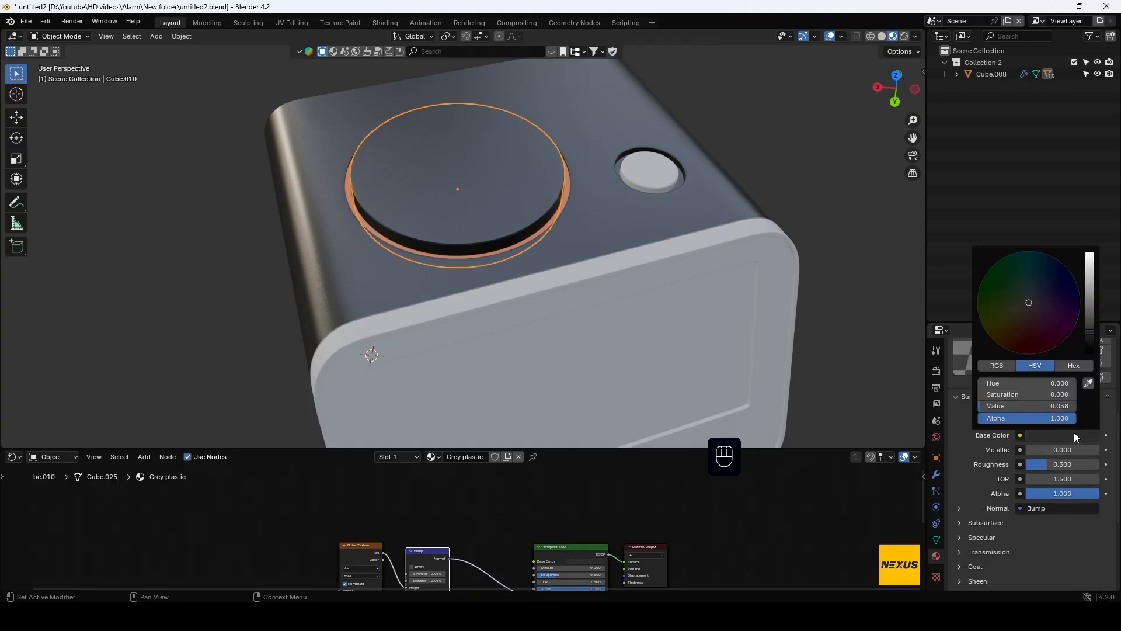
{"action": "left_click_drag", "start_coordinate": [1028, 406], "coordinate": [1066, 406]}
{"action": "left_click", "coordinate": [1090, 287]}
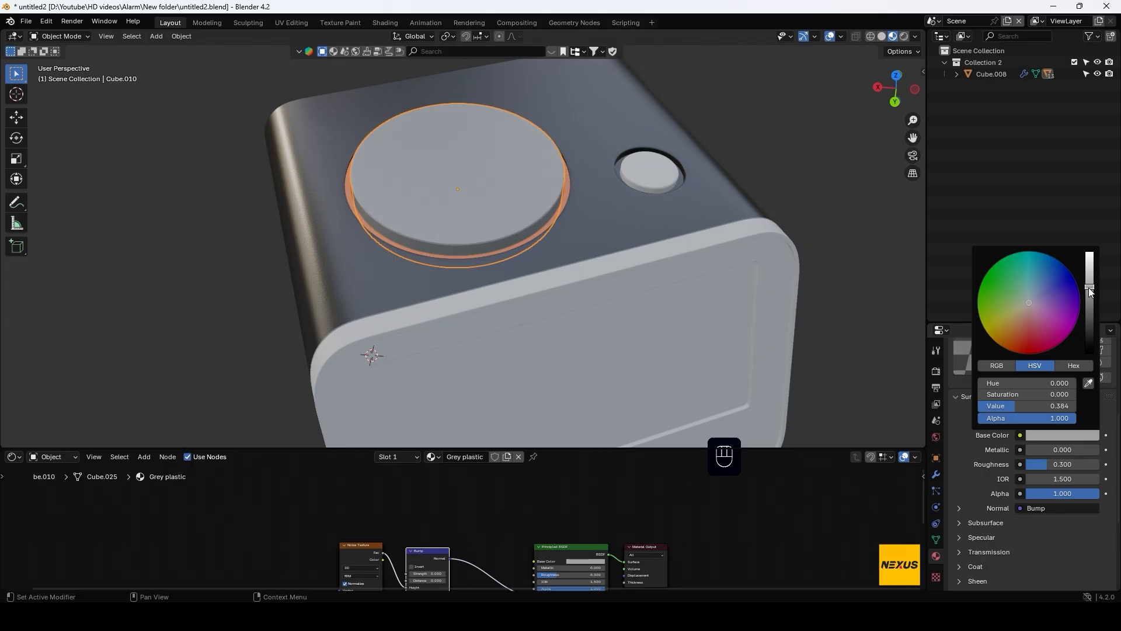
{"action": "left_click", "coordinate": [1054, 464]}
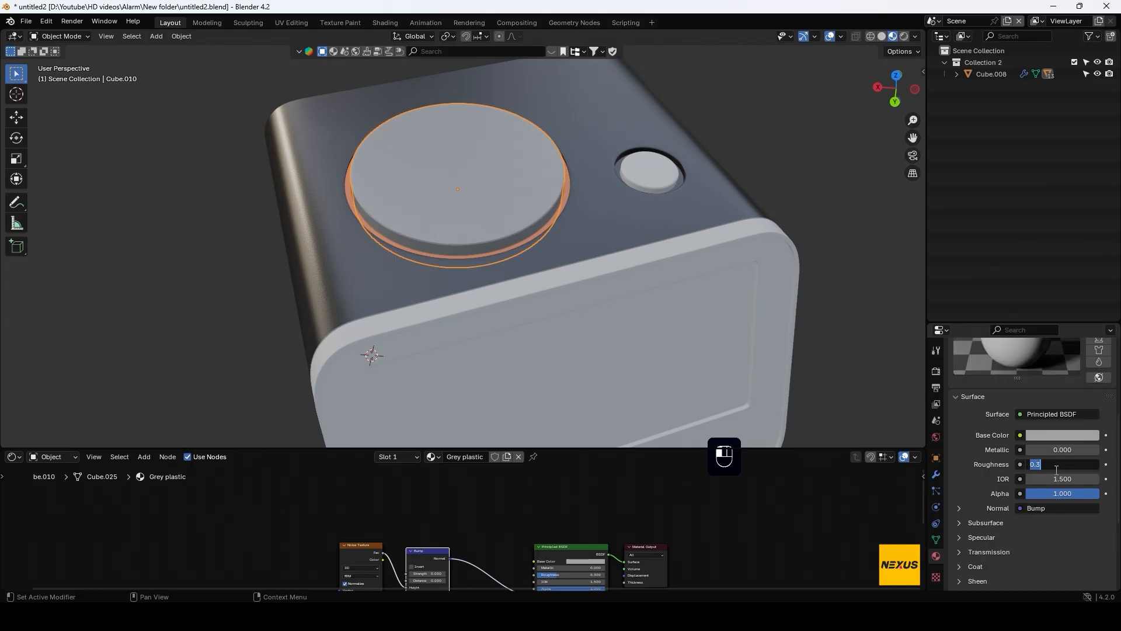
{"action": "key", "text": "BackSpace"}
{"action": "type", "text": ".15"}
{"action": "key", "text": "Return"}
Set the Grey plastic material's metallic value to 0.2
{"action": "left_click", "coordinate": [1060, 450]}
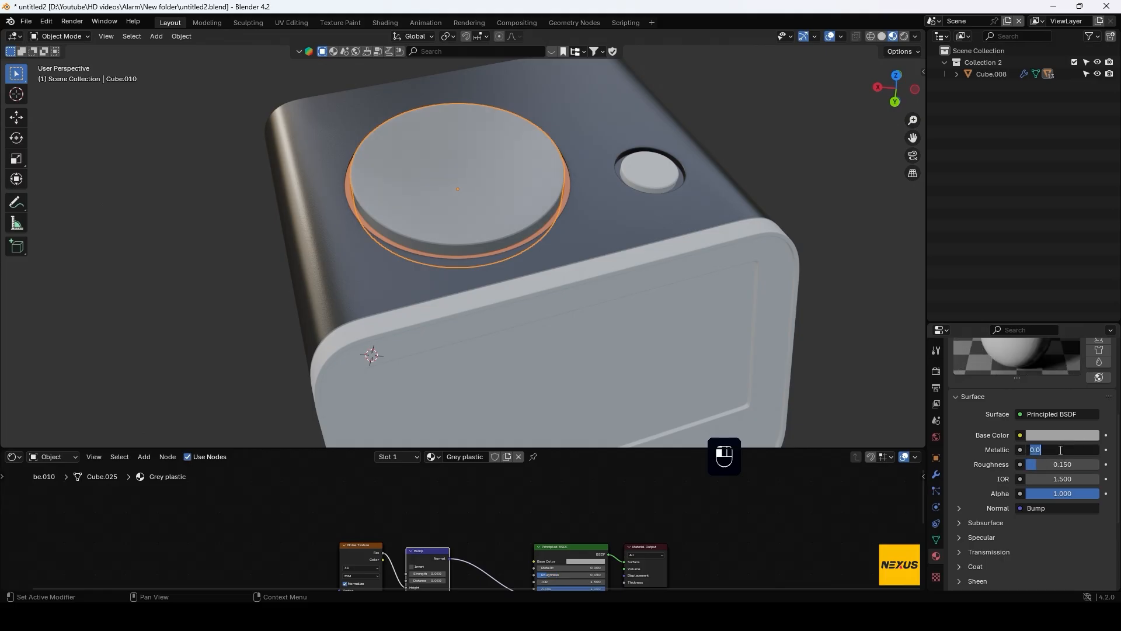
{"action": "type", "text": ".2"}
{"action": "key", "text": "Return"}
{"action": "middle_click_drag", "start_coordinate": [663, 281], "coordinate": [648, 244]}
Lighten the Grey plastic base color to value 0.665 and set its metallic value to 0.4
{"action": "left_click", "coordinate": [1059, 436]}
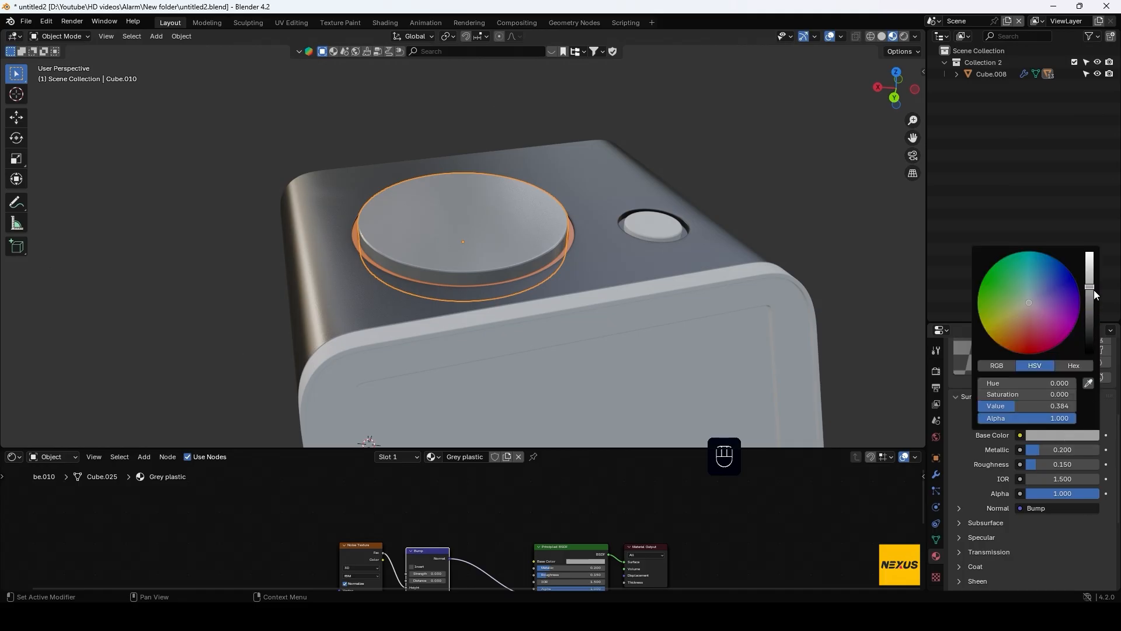
{"action": "left_click_drag", "start_coordinate": [1094, 281], "coordinate": [1094, 272]}
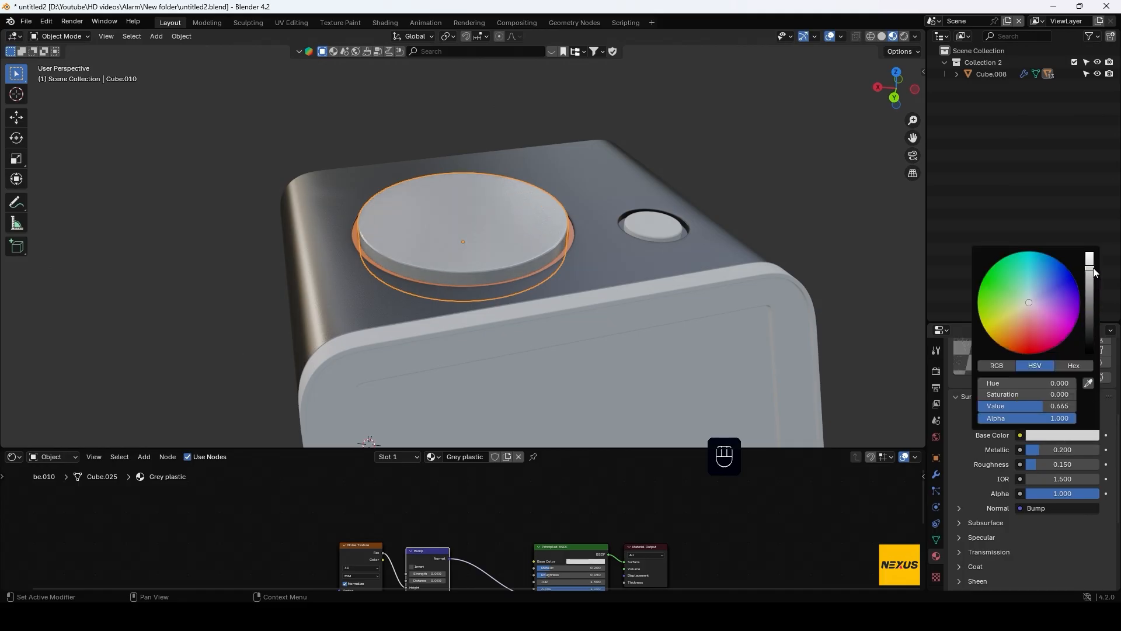
{"action": "left_click", "coordinate": [1057, 449]}
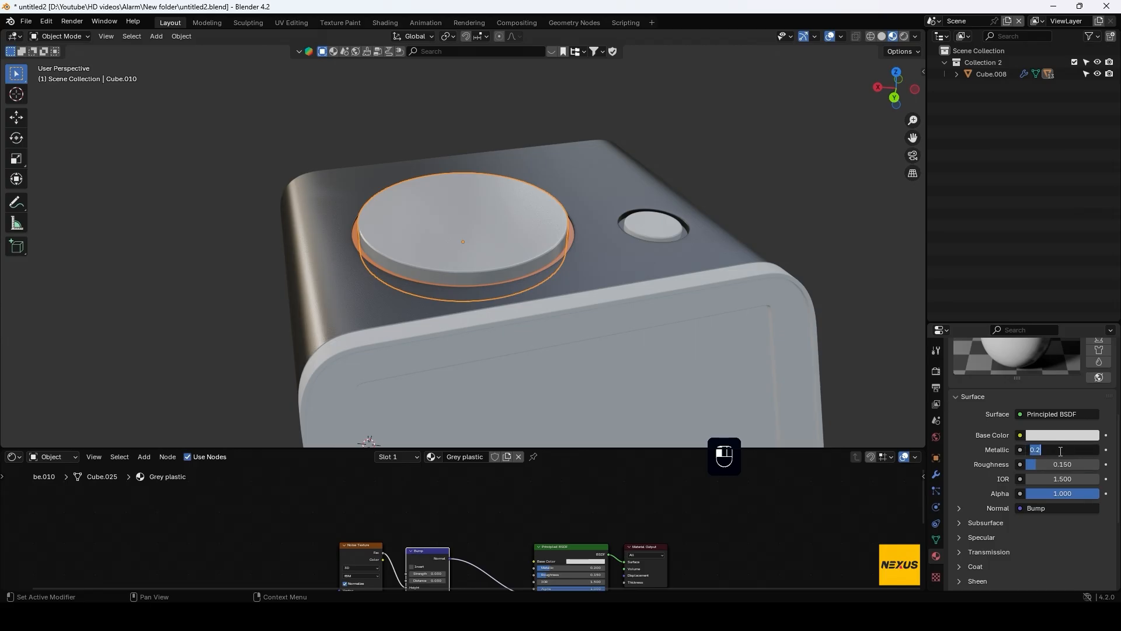
{"action": "type", "text": "."}
{"action": "key", "text": "Return"}
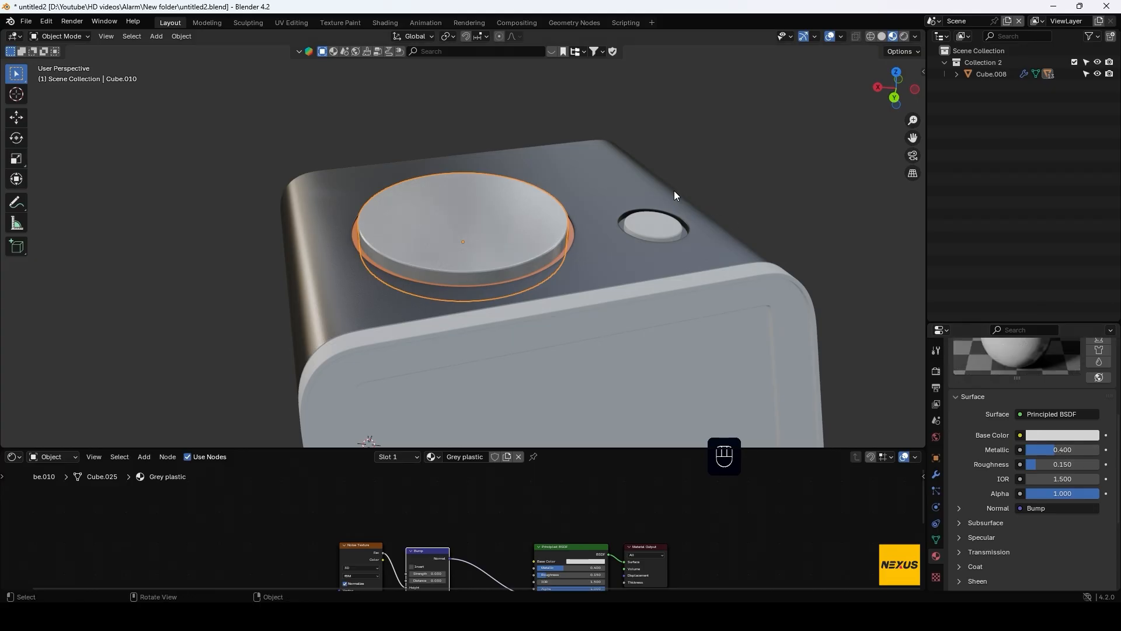
Assign the existing Grey plastic material to the small round button on top of the clock
{"action": "left_click", "coordinate": [656, 223], "text": "shift"}
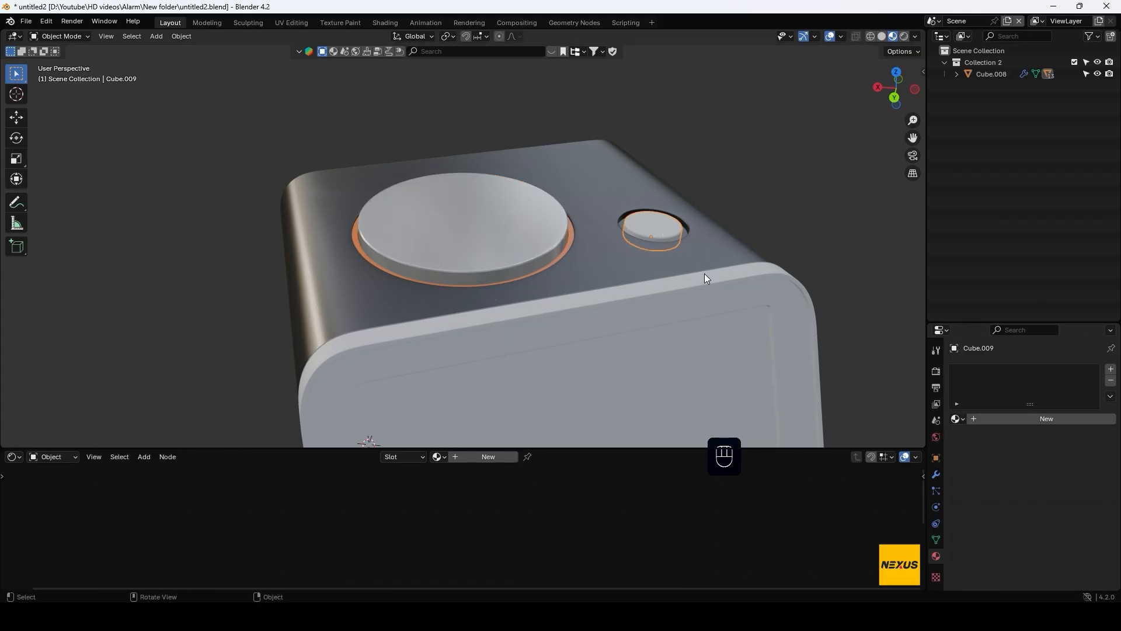
{"action": "left_click", "coordinate": [957, 419]}
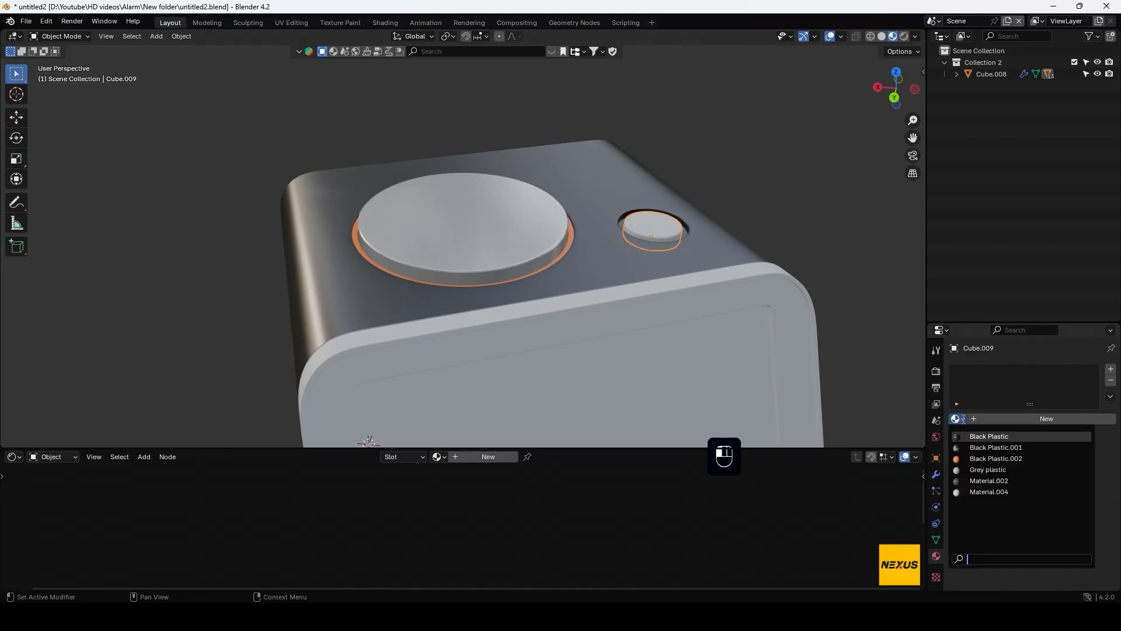
{"action": "left_click", "coordinate": [988, 469]}
{"action": "scroll", "coordinate": [780, 220], "scroll_direction": "down", "scroll_amount": 3}
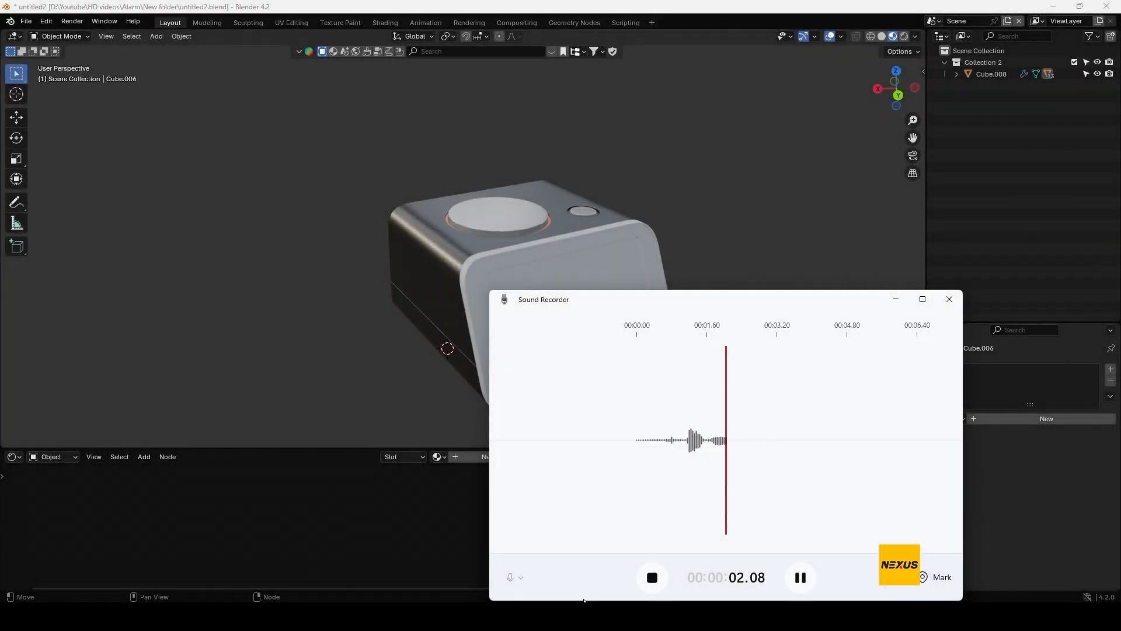
Assign the existing Grey plastic material to the two port inserts in the USB block
{"action": "left_click", "coordinate": [564, 616]}
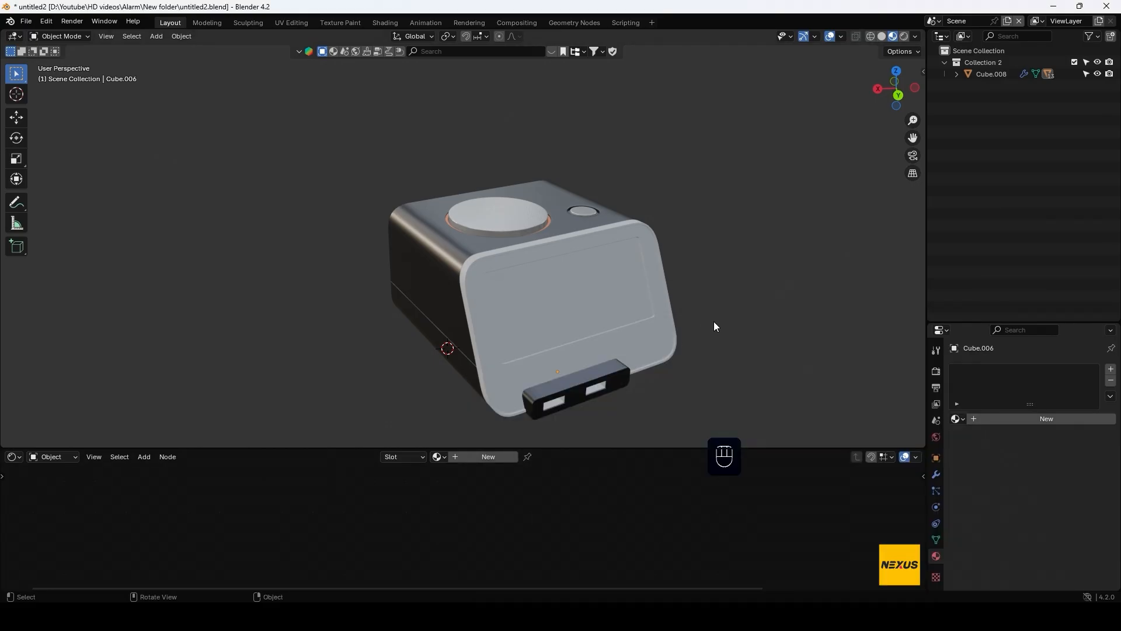
{"action": "left_click", "coordinate": [591, 388]}
{"action": "left_click", "coordinate": [590, 388]}
{"action": "left_click", "coordinate": [590, 388]}
{"action": "left_click", "coordinate": [591, 388]}
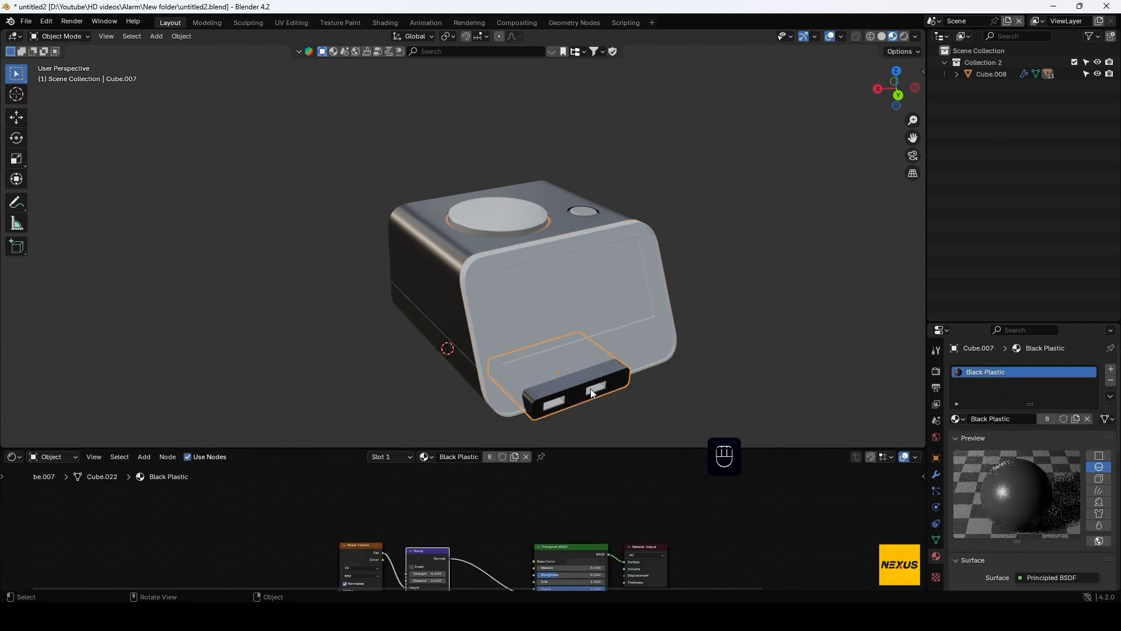
{"action": "left_click", "coordinate": [591, 388]}
{"action": "left_click", "coordinate": [956, 419]}
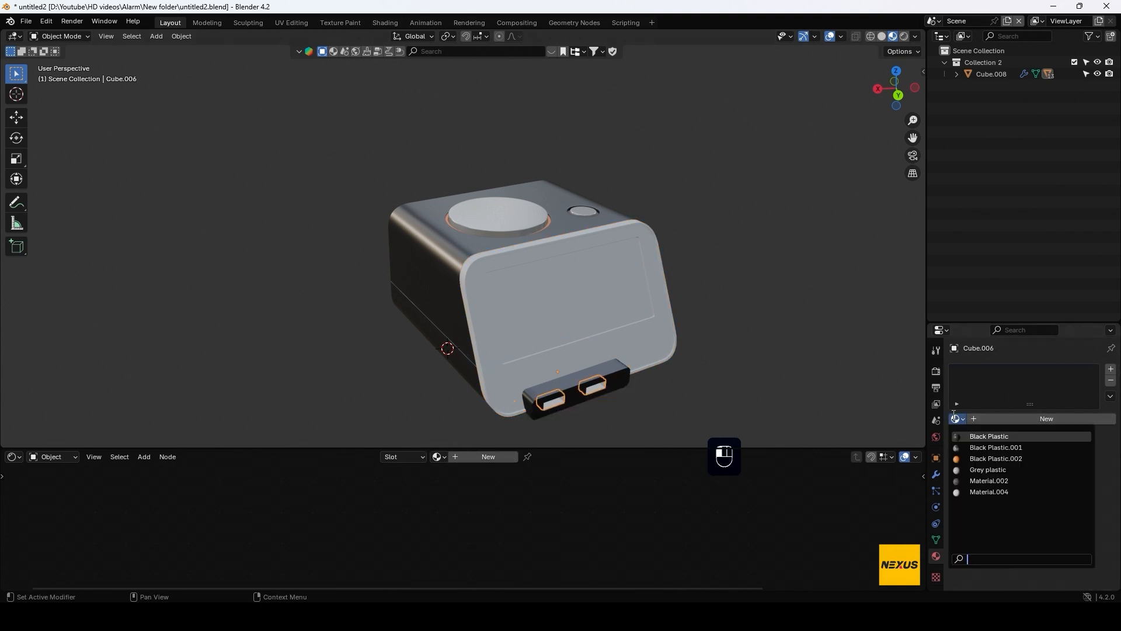
{"action": "left_click", "coordinate": [1018, 468]}
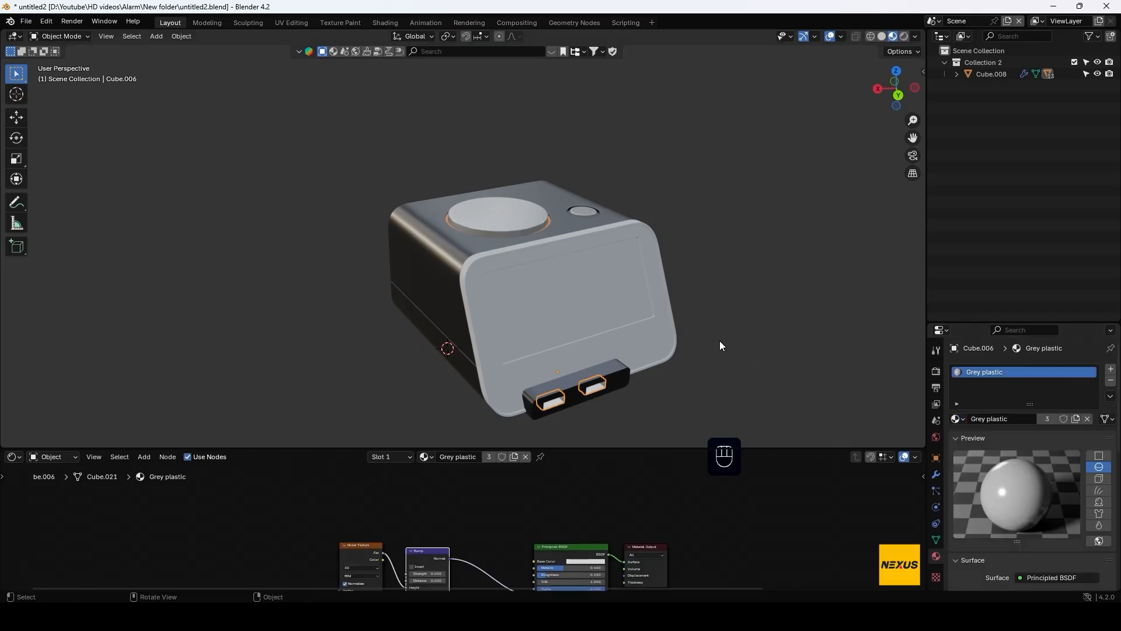
Isolate the clock's front screen panel in local view and open it in Edit Mode
{"action": "mouse_move", "coordinate": [699, 347]}
{"action": "middle_mouse_down"}
{"action": "mouse_move", "coordinate": [713, 339]}
{"action": "mouse_move", "coordinate": [696, 341]}
{"action": "middle_mouse_up"}
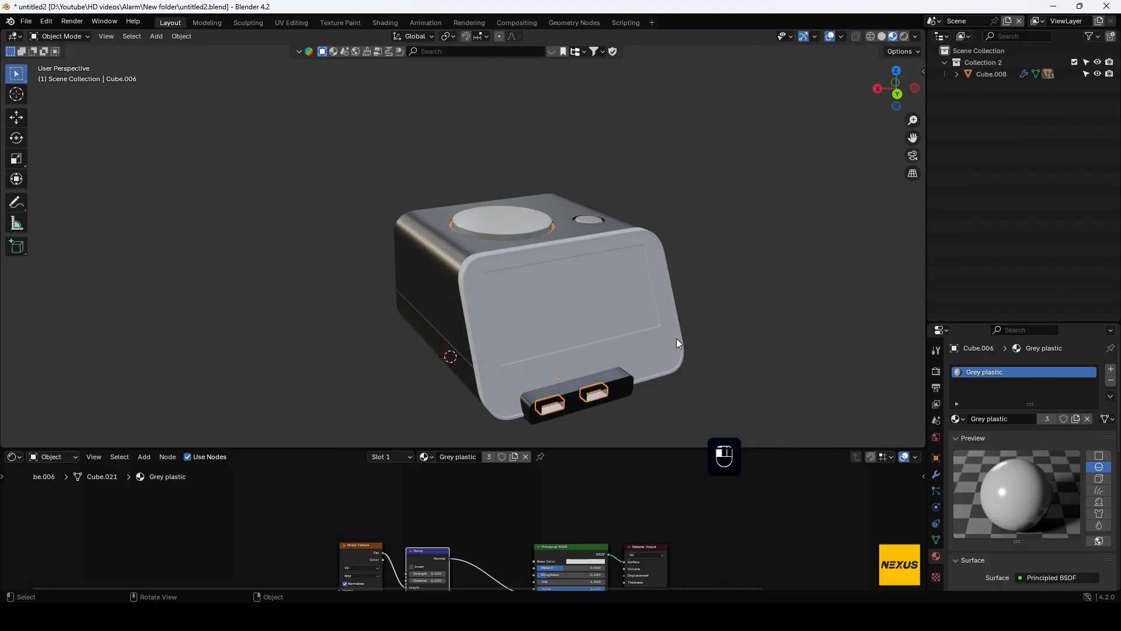
{"action": "left_click", "coordinate": [676, 339]}
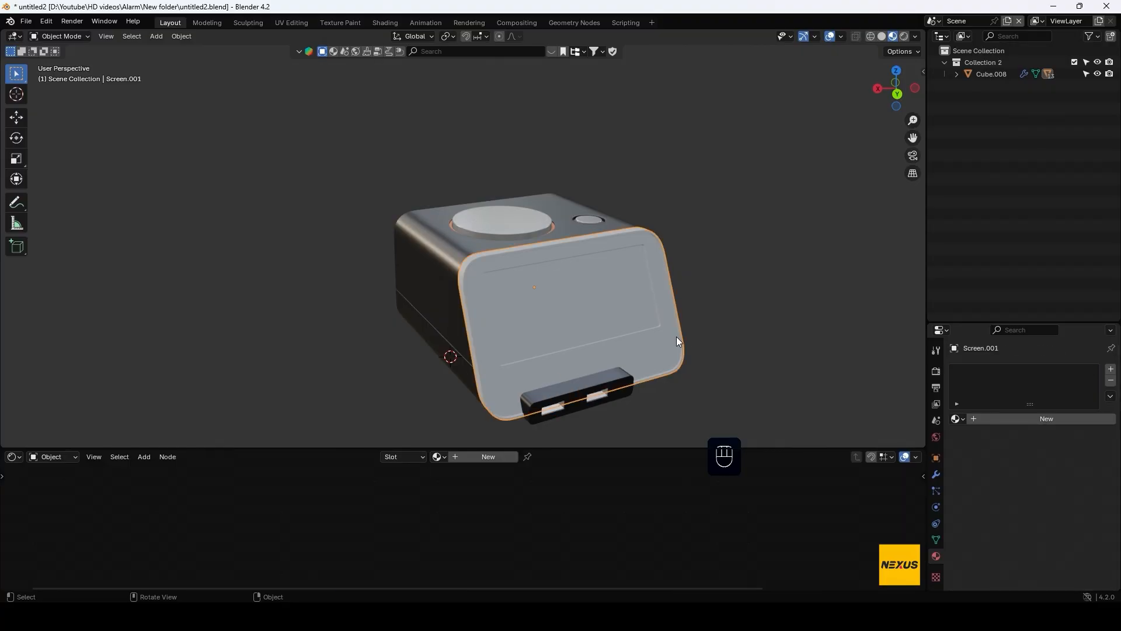
{"action": "key", "text": "KP_Divide"}
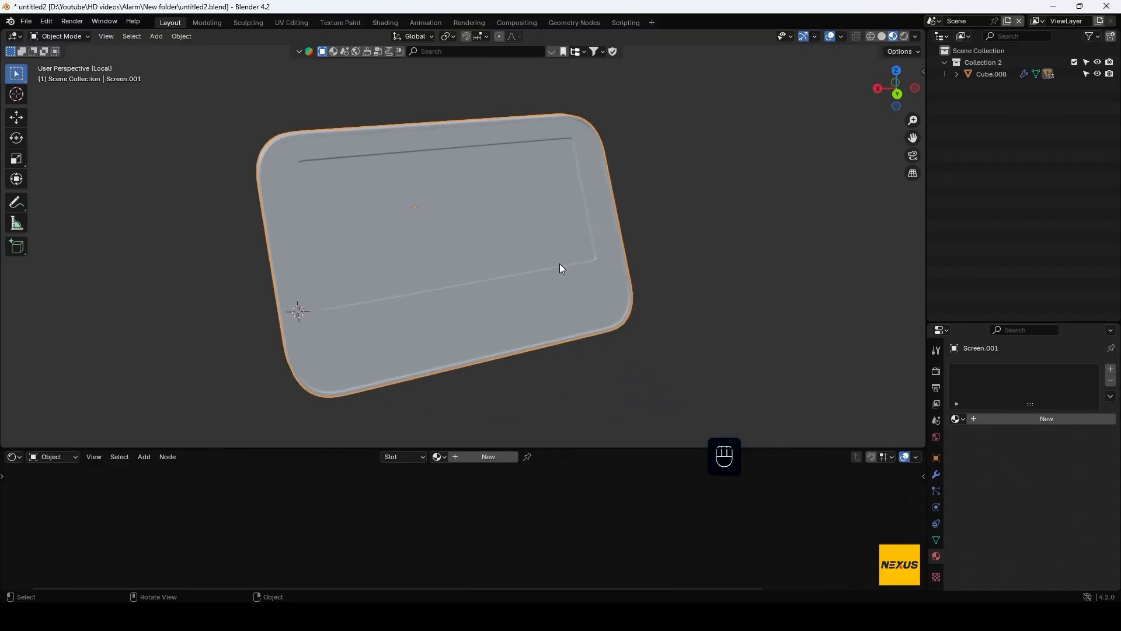
{"action": "key", "text": "Tab"}
{"action": "middle_click_drag", "start_coordinate": [612, 232], "coordinate": [753, 231], "text": "shift"}
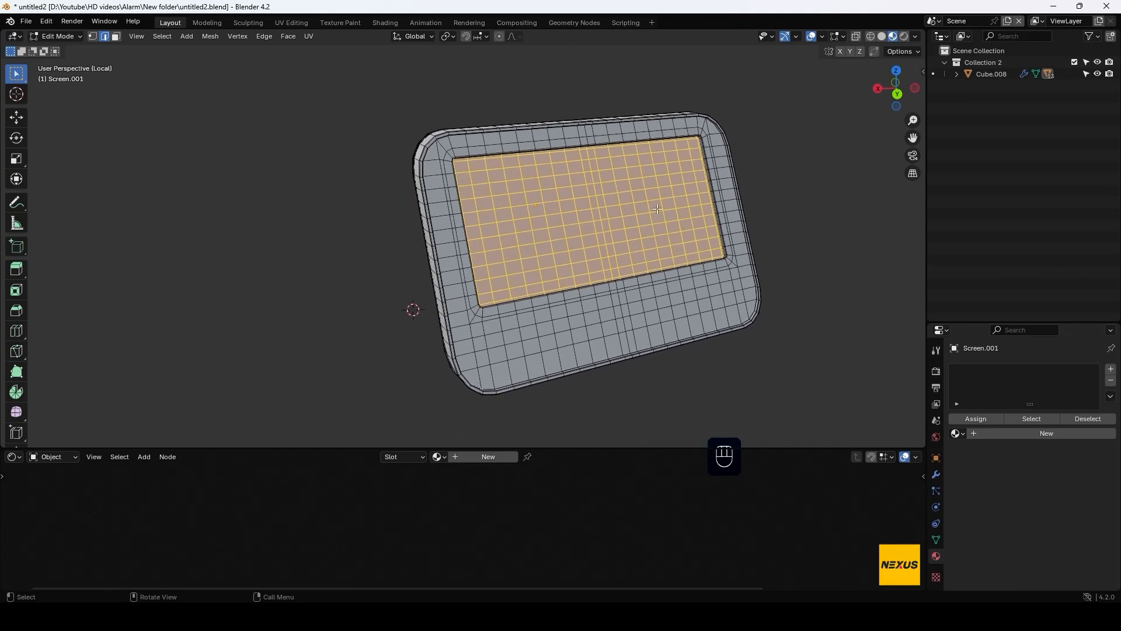
Grow the recessed display face selection by two steps, separate it into its own object and return to Object Mode
{"action": "scroll", "coordinate": [792, 199], "scroll_direction": "up", "scroll_amount": 2}
{"action": "key", "text": "ctrl+KP_Add"}
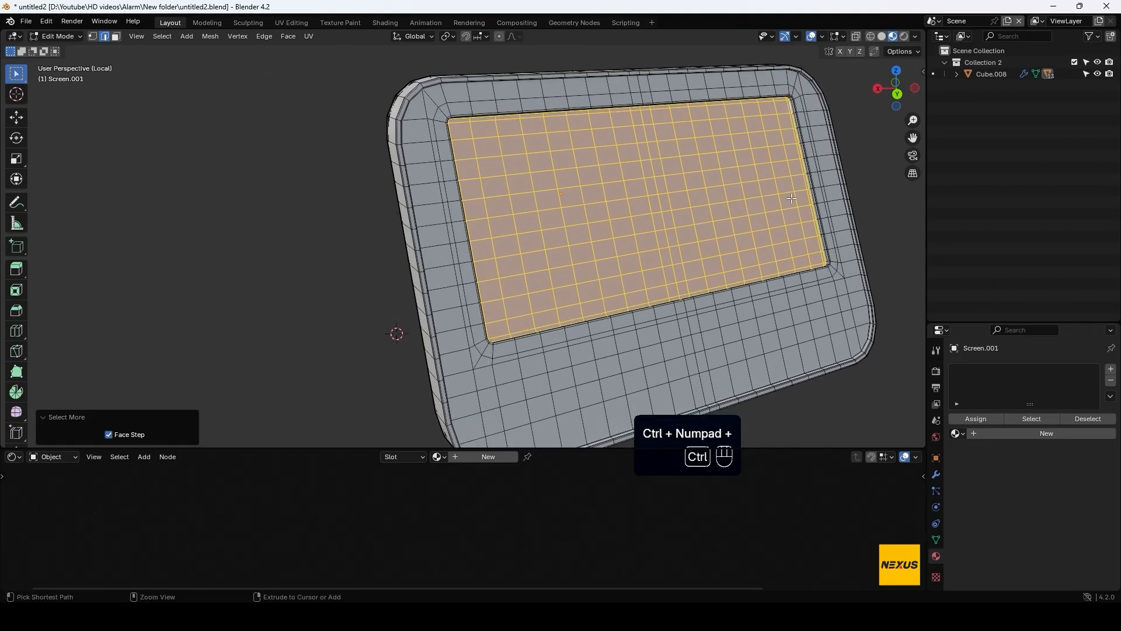
{"action": "key", "text": "ctrl+KP_Add"}
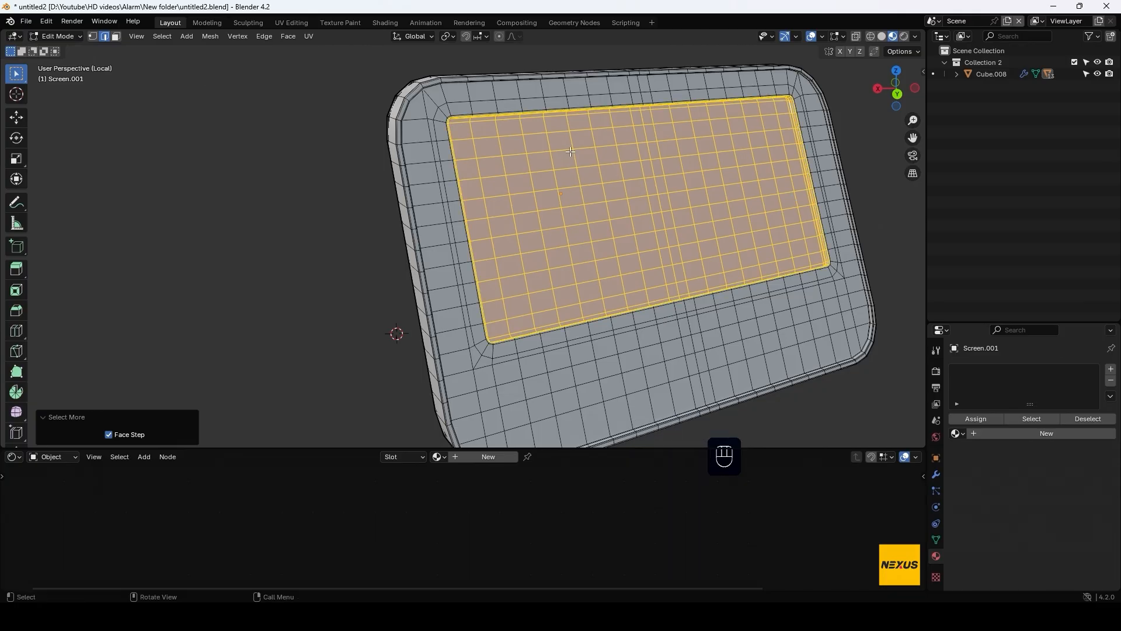
{"action": "middle_click_drag", "start_coordinate": [570, 152], "coordinate": [617, 160]}
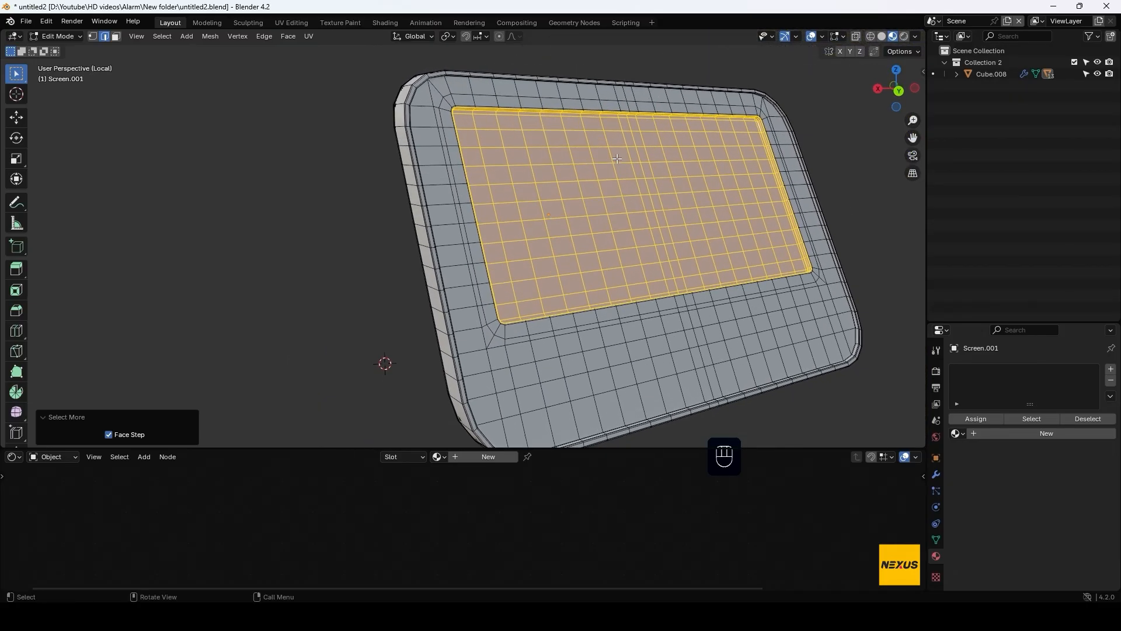
{"action": "key", "text": "p"}
{"action": "left_click", "coordinate": [615, 156]}
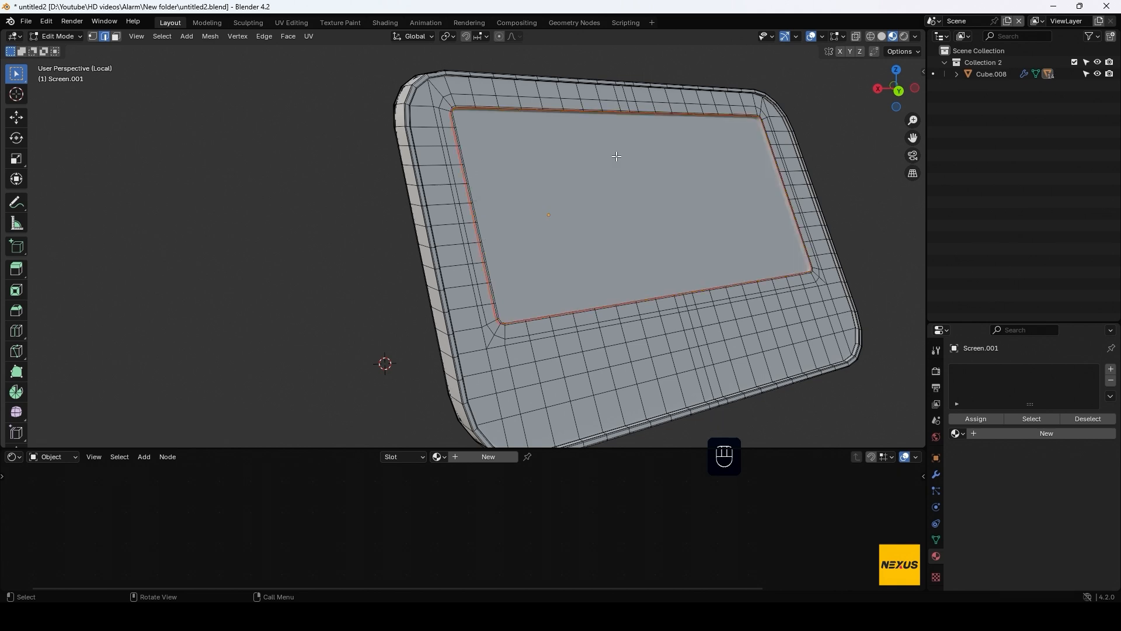
{"action": "key", "text": "Tab"}
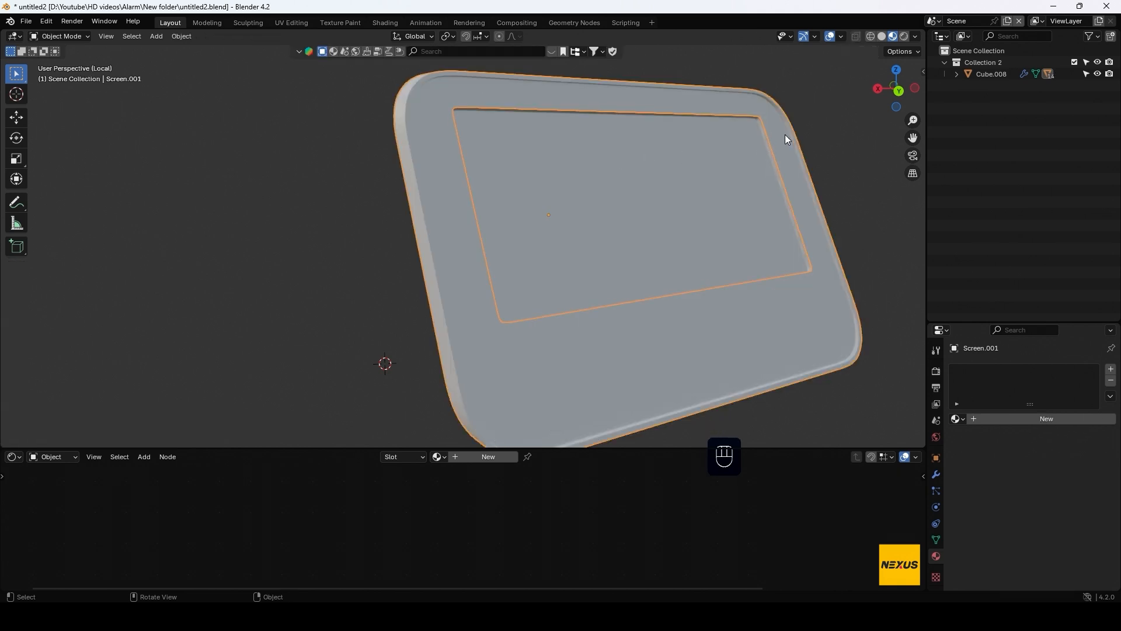
Open the front panel in Edit Mode and turn off the viewport display of its Subdivision modifier
{"action": "key", "text": "Tab"}
{"action": "middle_click_drag", "start_coordinate": [807, 201], "coordinate": [660, 144], "text": "shift"}
{"action": "scroll", "coordinate": [776, 256], "scroll_direction": "up", "scroll_amount": 4}
{"action": "middle_click_drag", "start_coordinate": [809, 303], "coordinate": [506, 274], "text": "shift"}
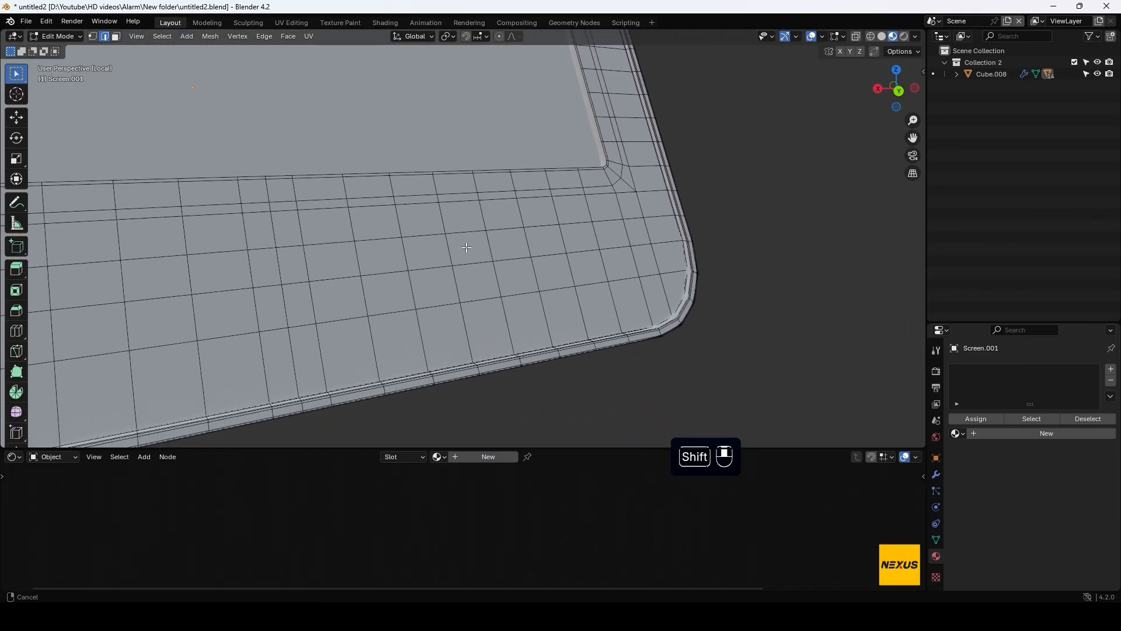
{"action": "scroll", "coordinate": [747, 241], "scroll_direction": "up", "scroll_amount": 5}
{"action": "scroll", "coordinate": [747, 240], "scroll_direction": "down", "scroll_amount": 3}
{"action": "middle_click_drag", "start_coordinate": [747, 241], "coordinate": [753, 251], "text": "shift"}
{"action": "scroll", "coordinate": [741, 189], "scroll_direction": "up", "scroll_amount": 4}
{"action": "scroll", "coordinate": [741, 189], "scroll_direction": "up", "scroll_amount": 1}
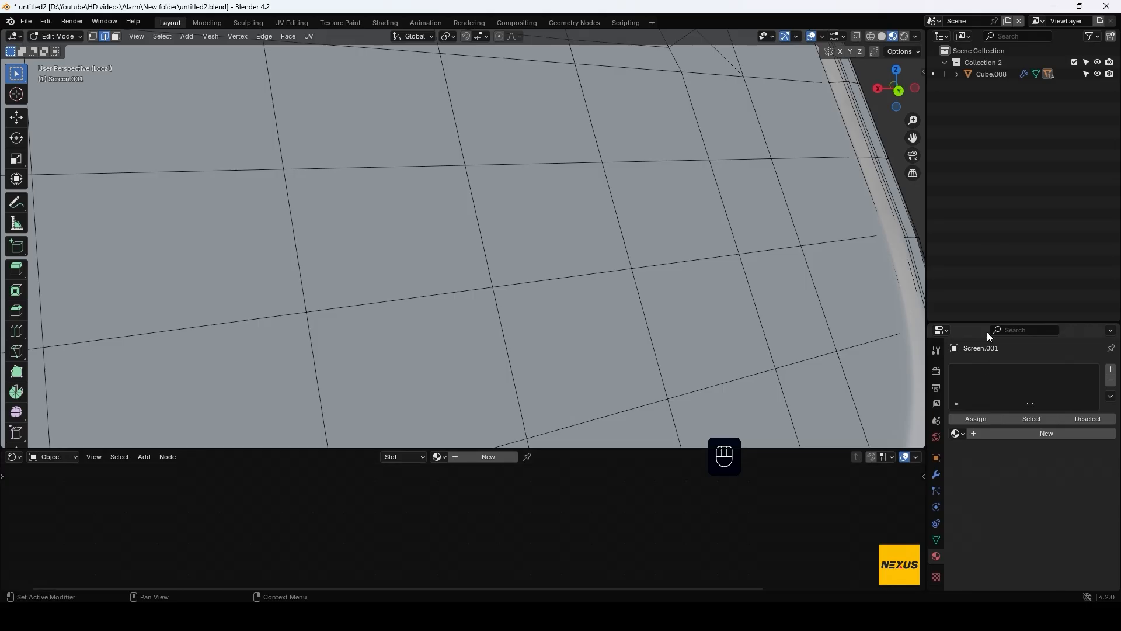
{"action": "left_click_drag", "start_coordinate": [992, 322], "coordinate": [993, 252]}
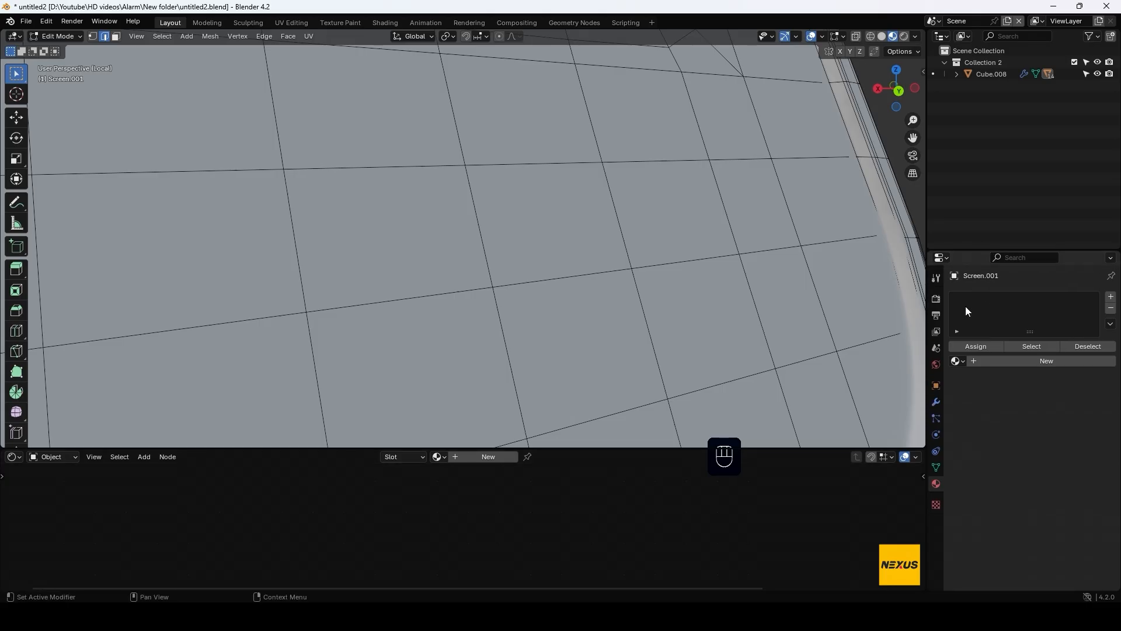
{"action": "left_click", "coordinate": [936, 402]}
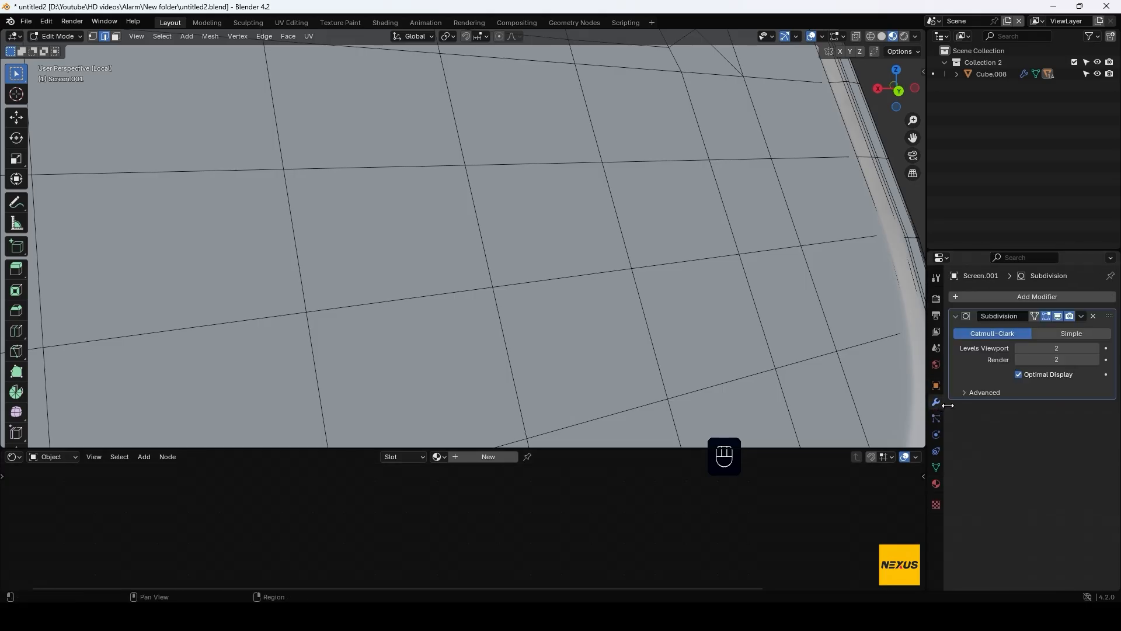
{"action": "left_click", "coordinate": [1058, 319]}
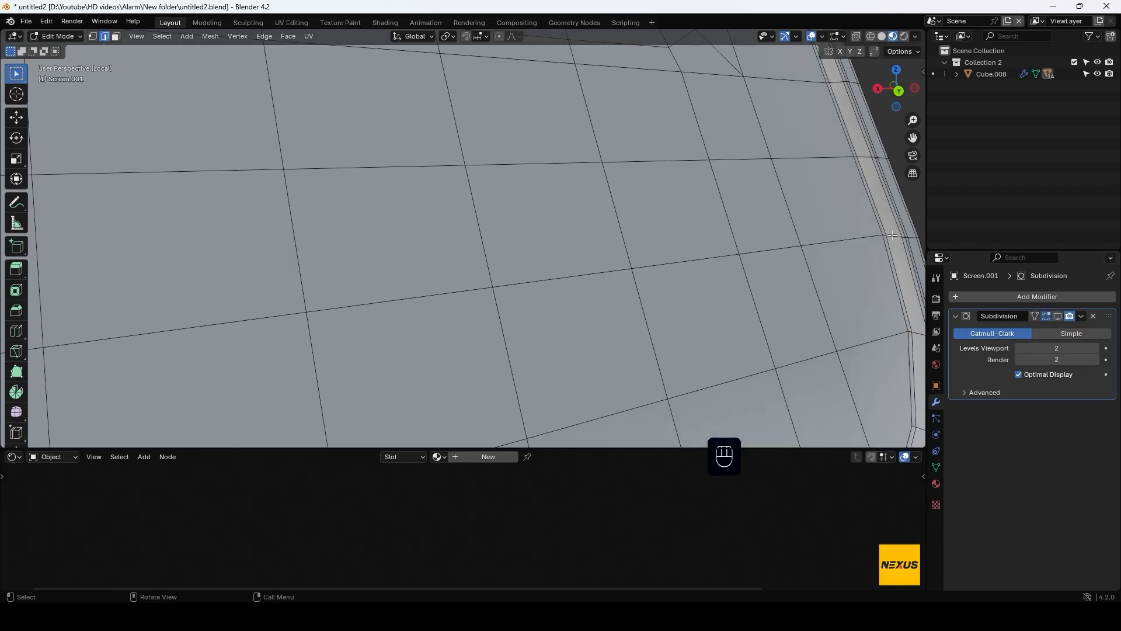
Select the narrow face loop bordering the panel's front surface in face mode and hide it
{"action": "middle_click_drag", "start_coordinate": [892, 235], "coordinate": [872, 237], "text": "shift"}
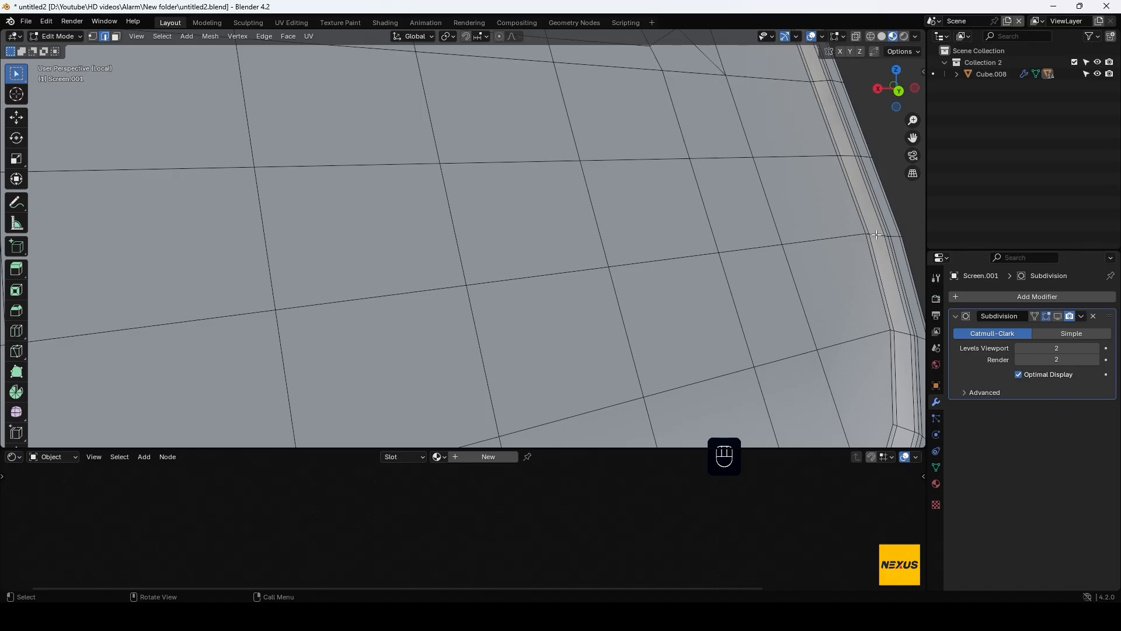
{"action": "key", "text": "3"}
{"action": "left_click", "coordinate": [878, 236], "text": "alt"}
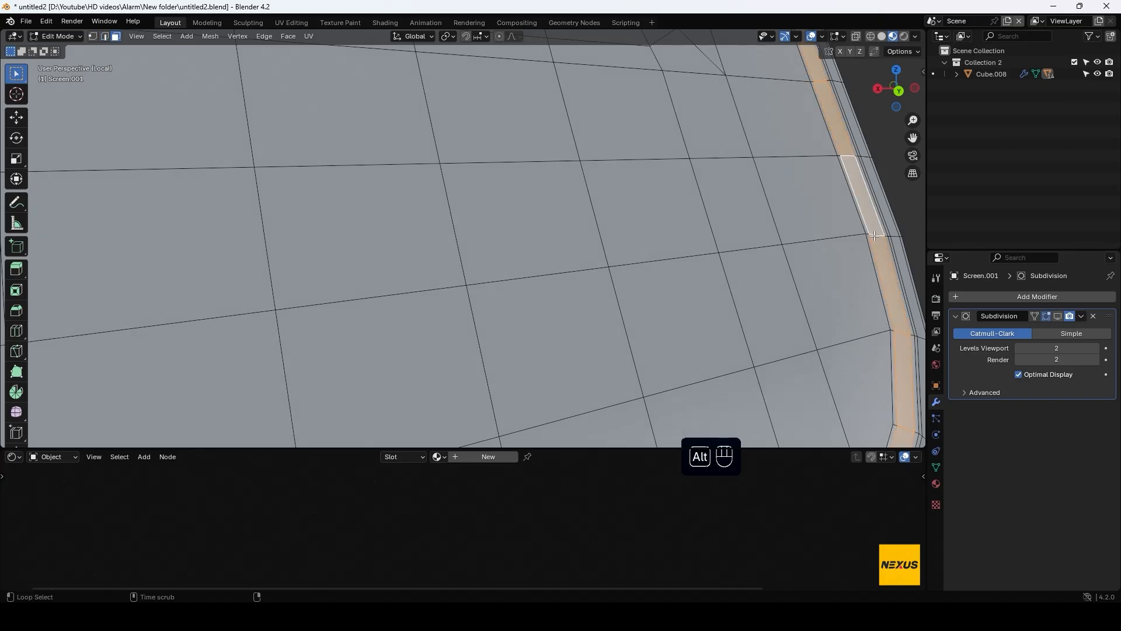
{"action": "key", "text": "h"}
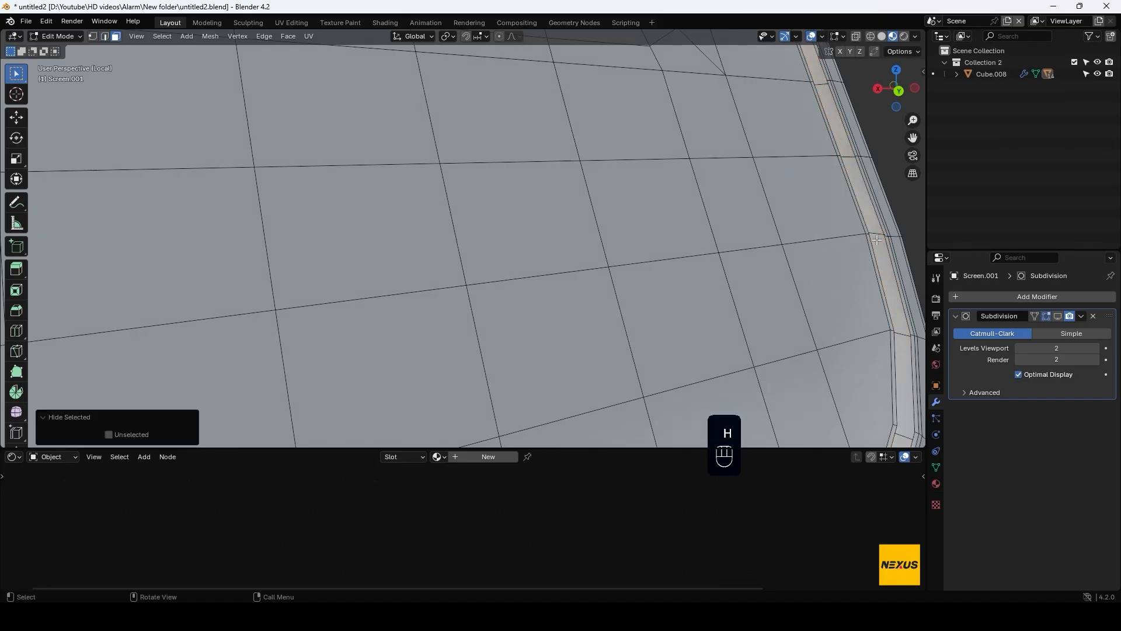
Select the linked faces of the panel's front surface, separate them into their own object, reveal the hidden loop and return to Object Mode
{"action": "left_click", "coordinate": [823, 236]}
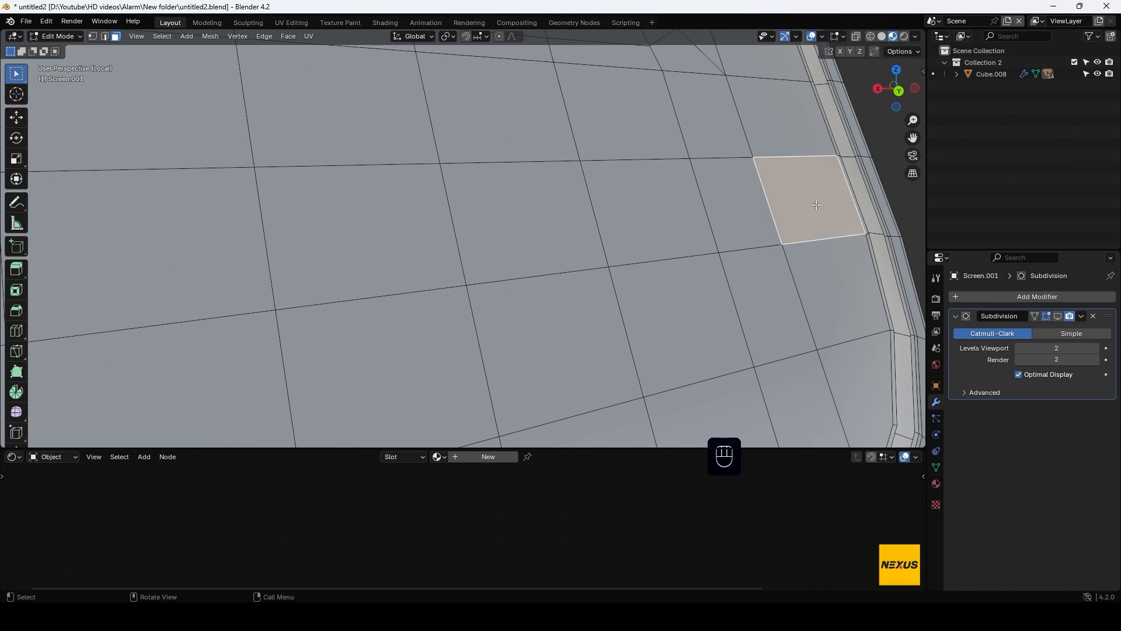
{"action": "key", "text": "l"}
{"action": "scroll", "coordinate": [815, 234], "scroll_direction": "down", "scroll_amount": 6}
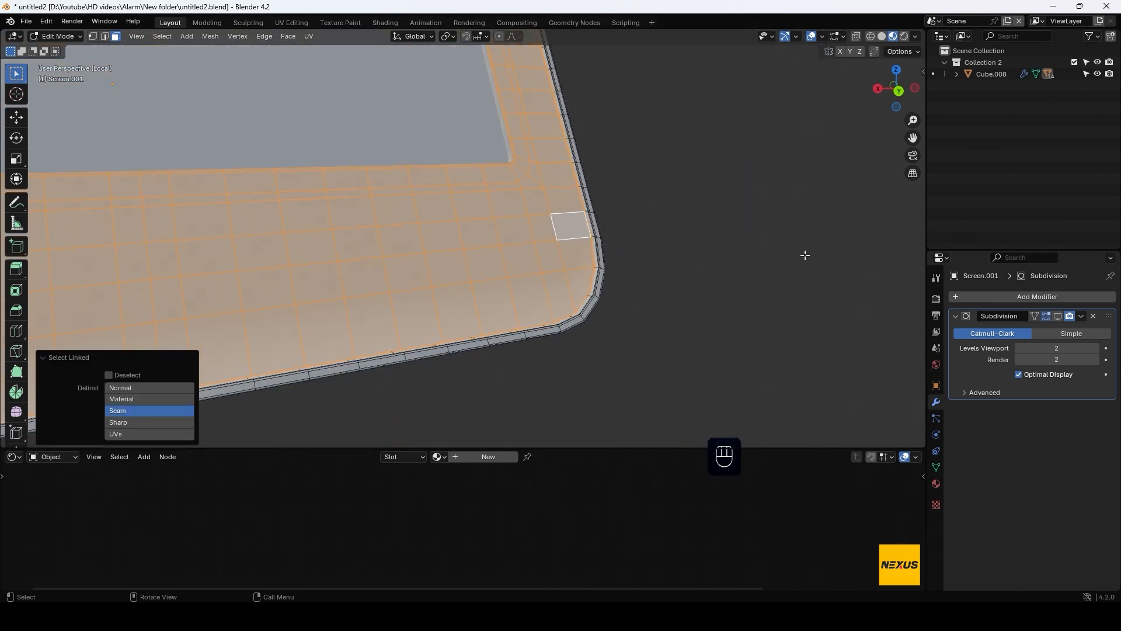
{"action": "scroll", "coordinate": [796, 265], "scroll_direction": "down", "scroll_amount": 2}
{"action": "middle_click_drag", "start_coordinate": [685, 269], "coordinate": [852, 285], "text": "shift"}
{"action": "scroll", "coordinate": [673, 259], "scroll_direction": "up", "scroll_amount": 1}
{"action": "scroll", "coordinate": [673, 258], "scroll_direction": "up", "scroll_amount": 2}
{"action": "key", "text": "p"}
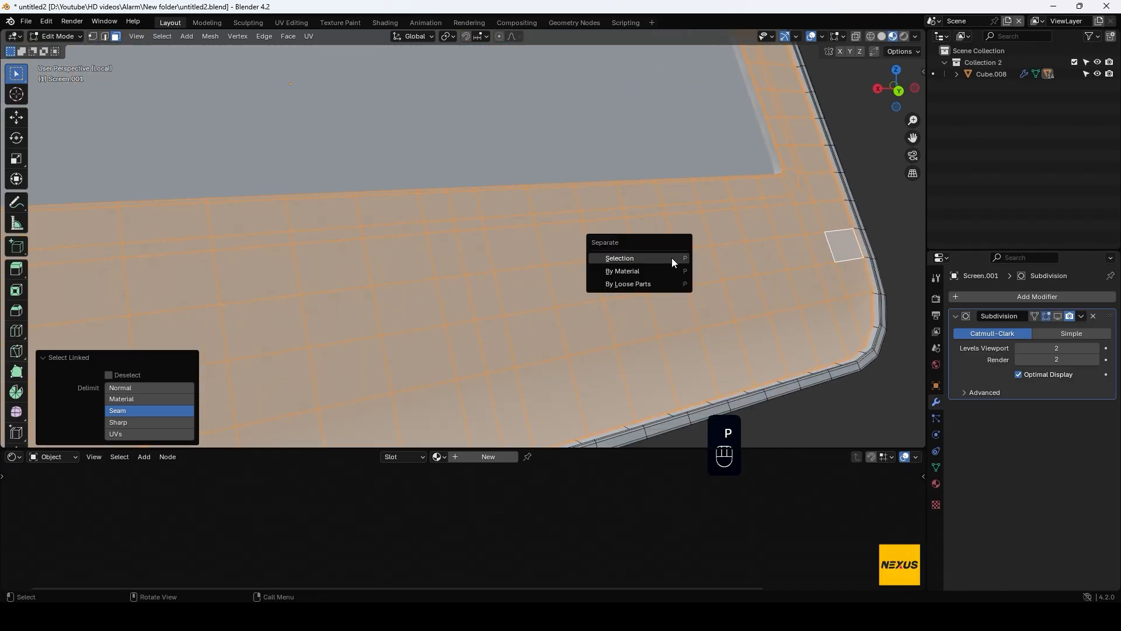
{"action": "left_click", "coordinate": [672, 257]}
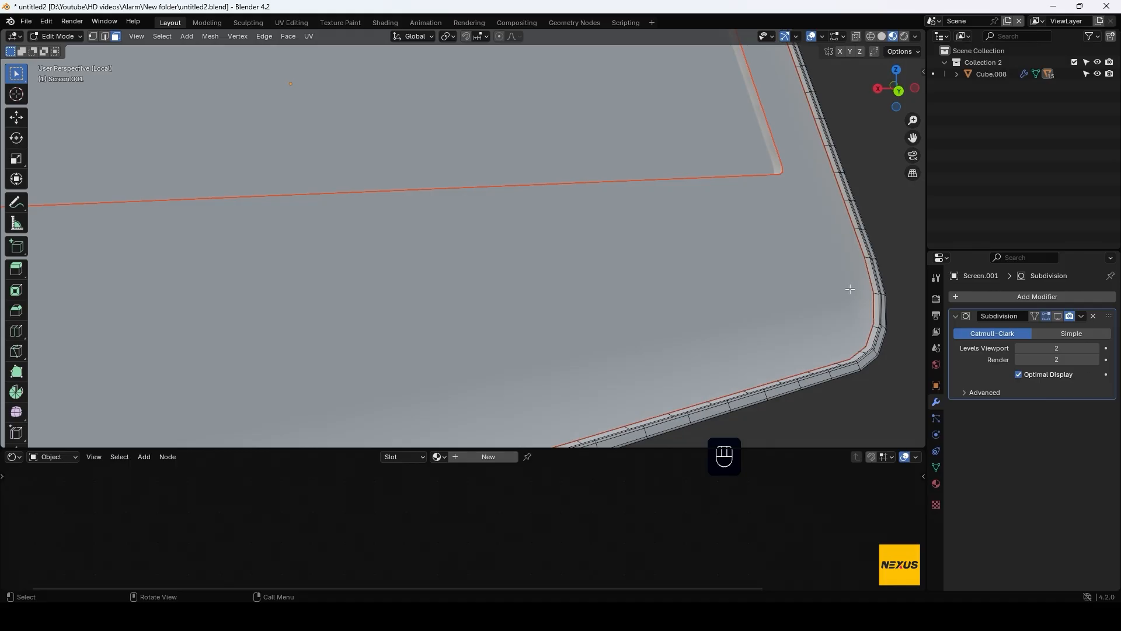
{"action": "key", "text": "alt+h"}
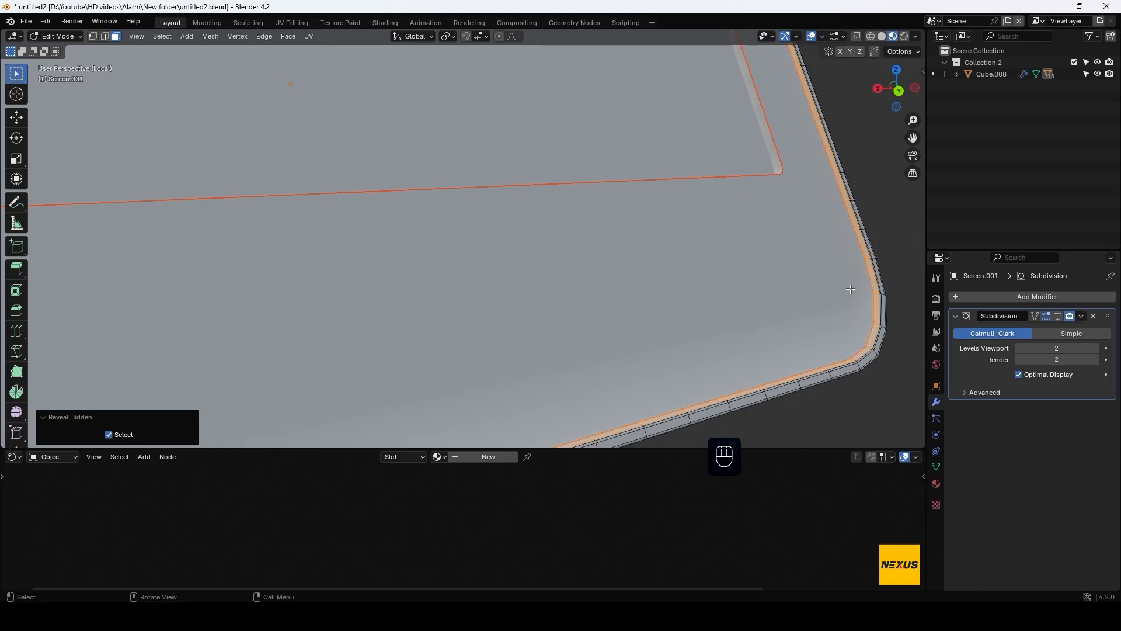
{"action": "key", "text": "Tab"}
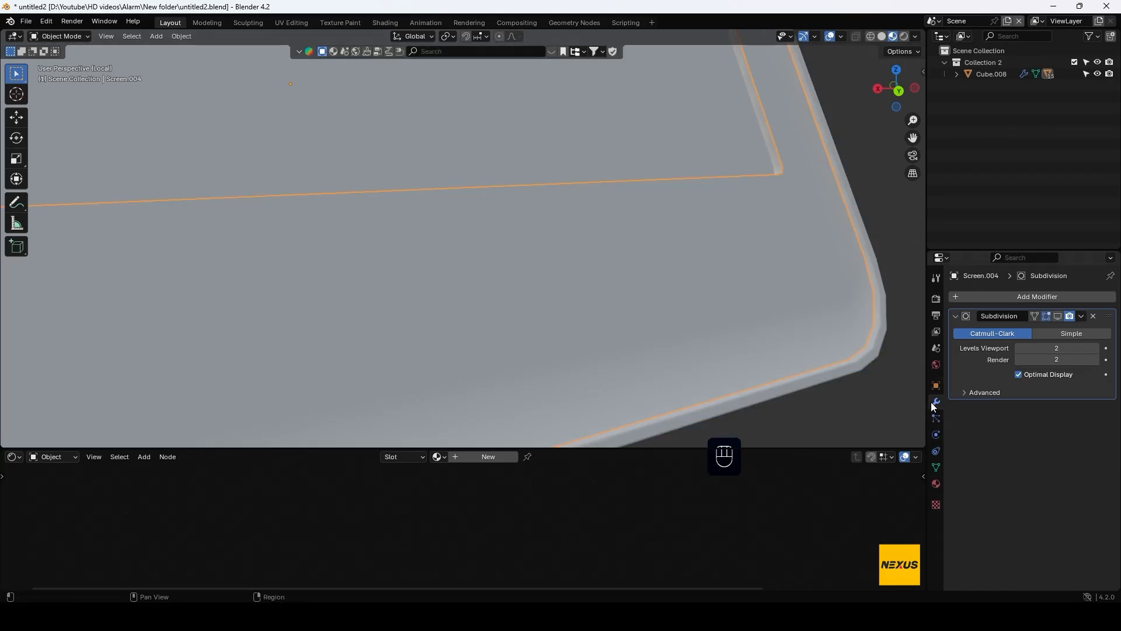
Assign a single-user copy of the Black Plastic material to the separated front surface around the display
{"action": "left_click", "coordinate": [936, 484]}
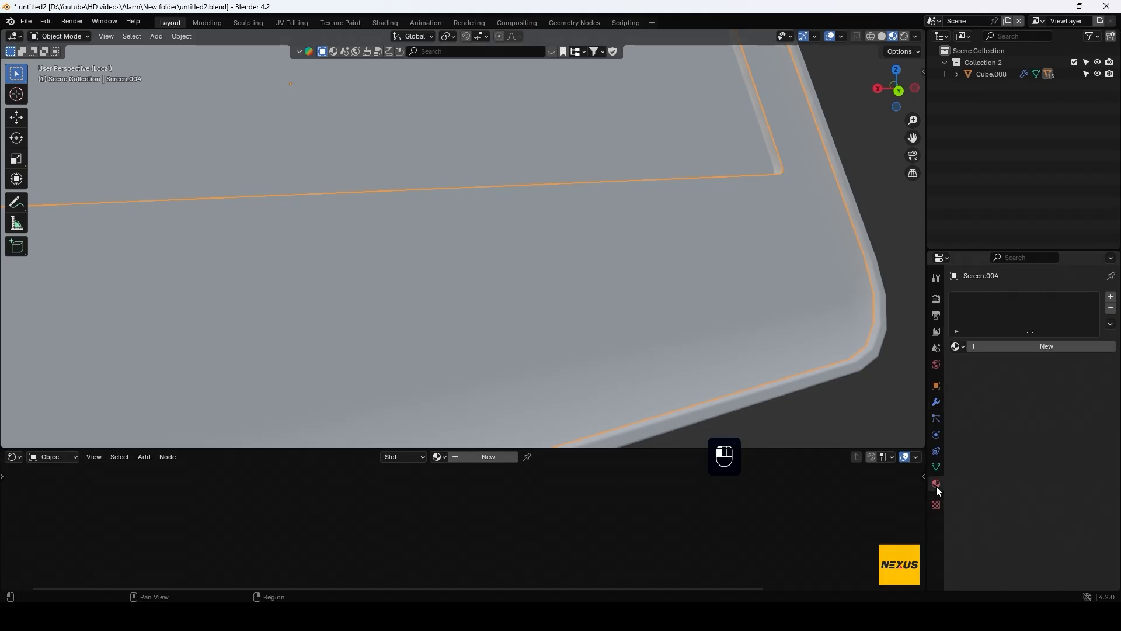
{"action": "left_click", "coordinate": [957, 347]}
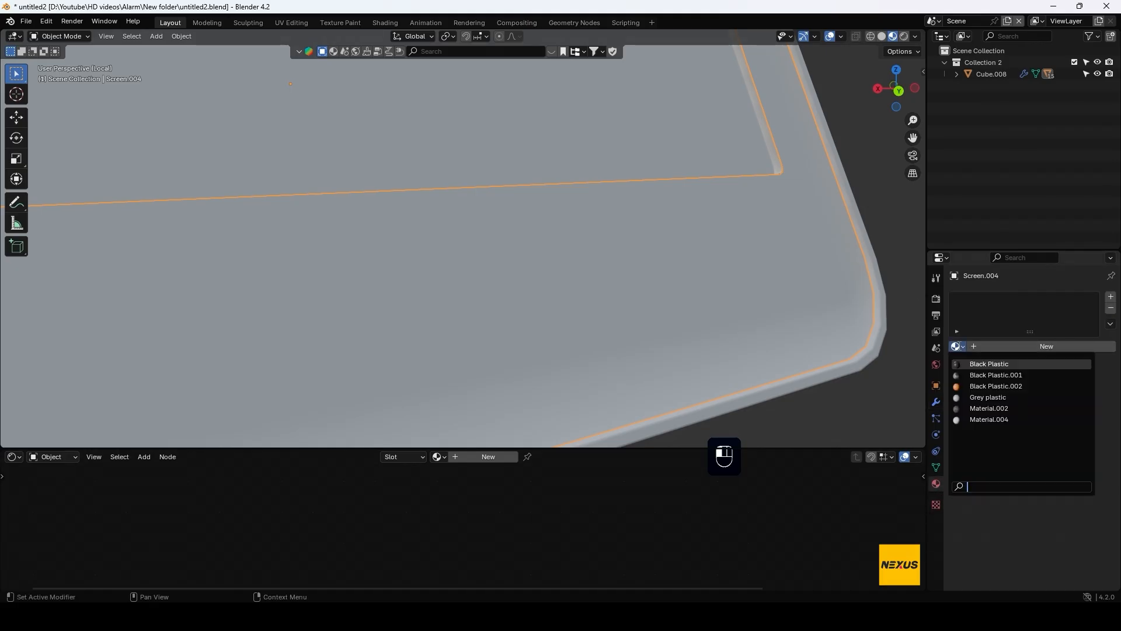
{"action": "left_click", "coordinate": [973, 364]}
{"action": "scroll", "coordinate": [1042, 457], "scroll_direction": "down", "scroll_amount": 3}
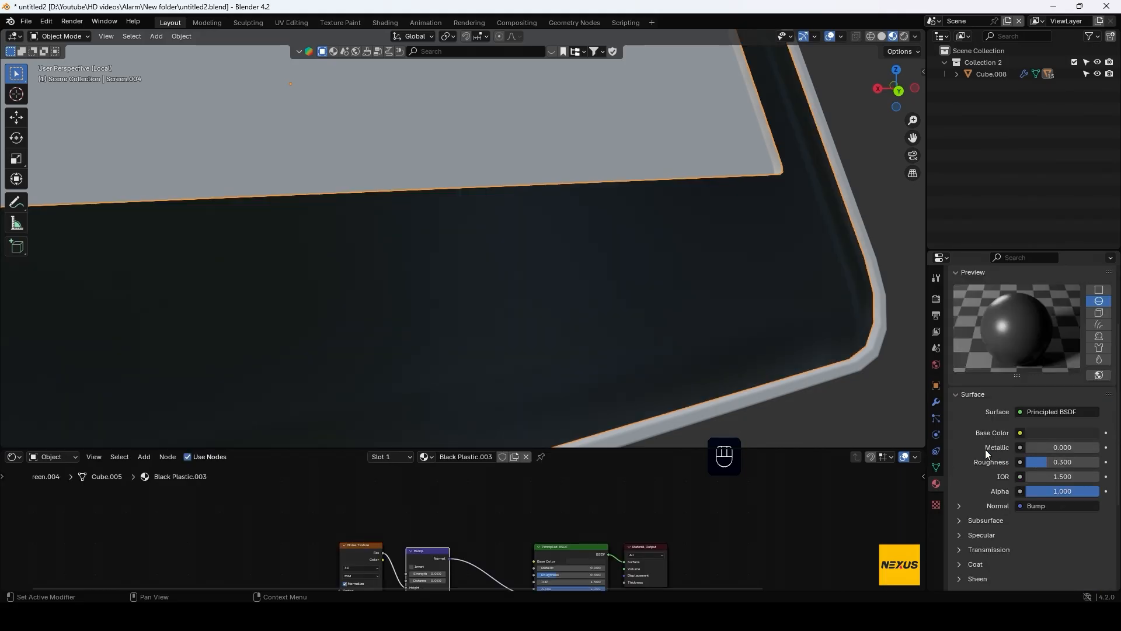
Set the copied black material's roughness to 0.15 and turn on viewport display of the front surface's Subdivision modifier
{"action": "left_click", "coordinate": [1040, 462]}
{"action": "type", "text": "."}
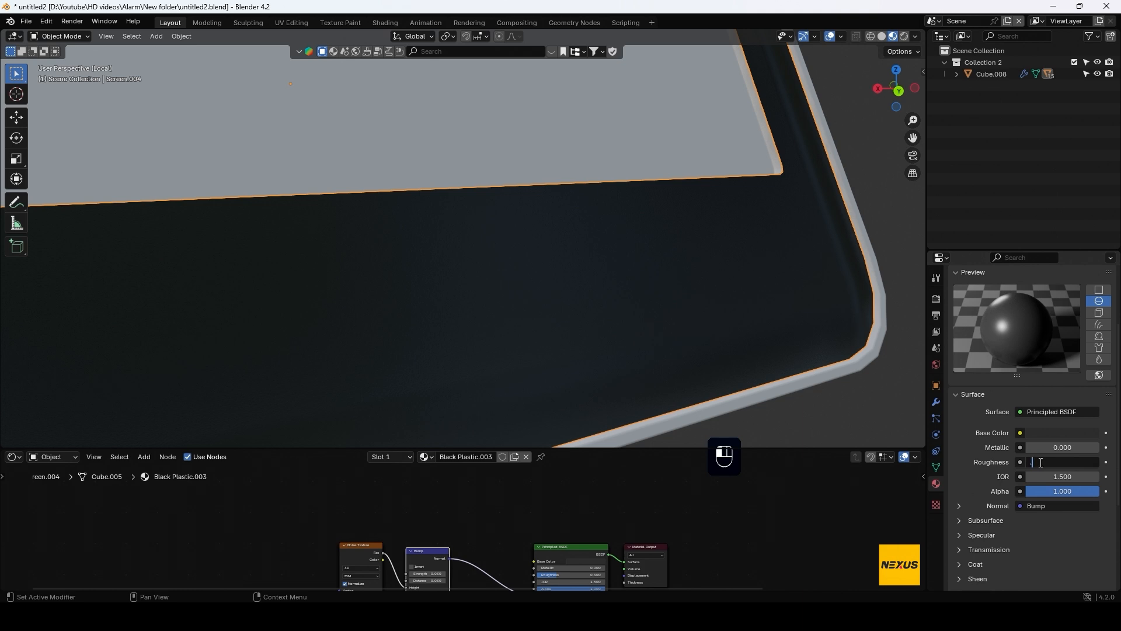
{"action": "type", "text": "15"}
{"action": "key", "text": "Return"}
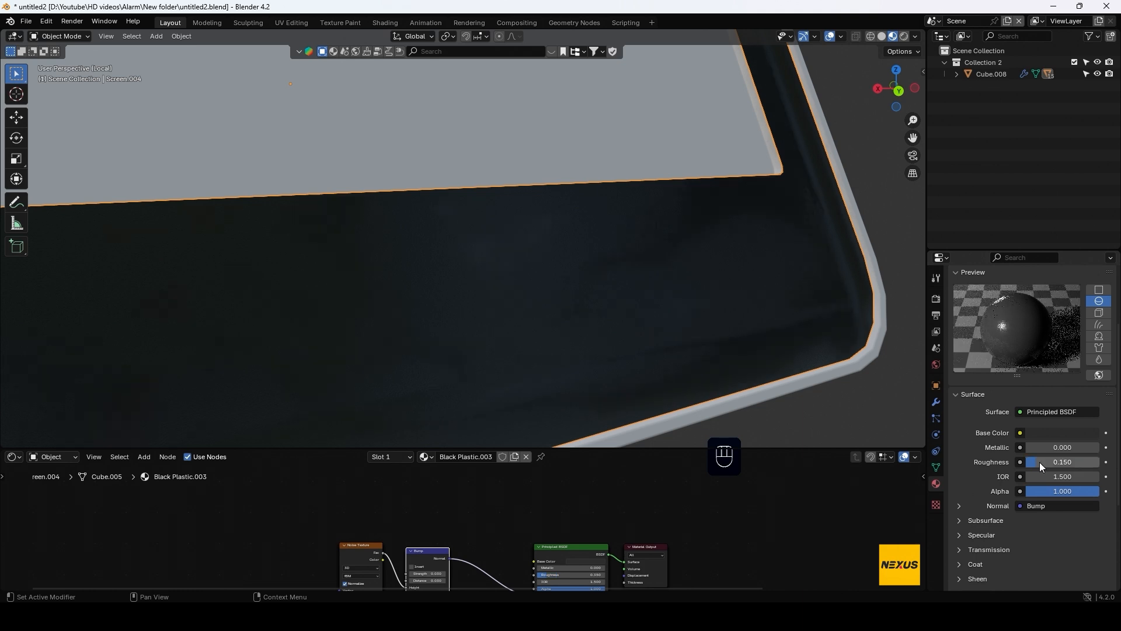
{"action": "left_click", "coordinate": [1062, 435]}
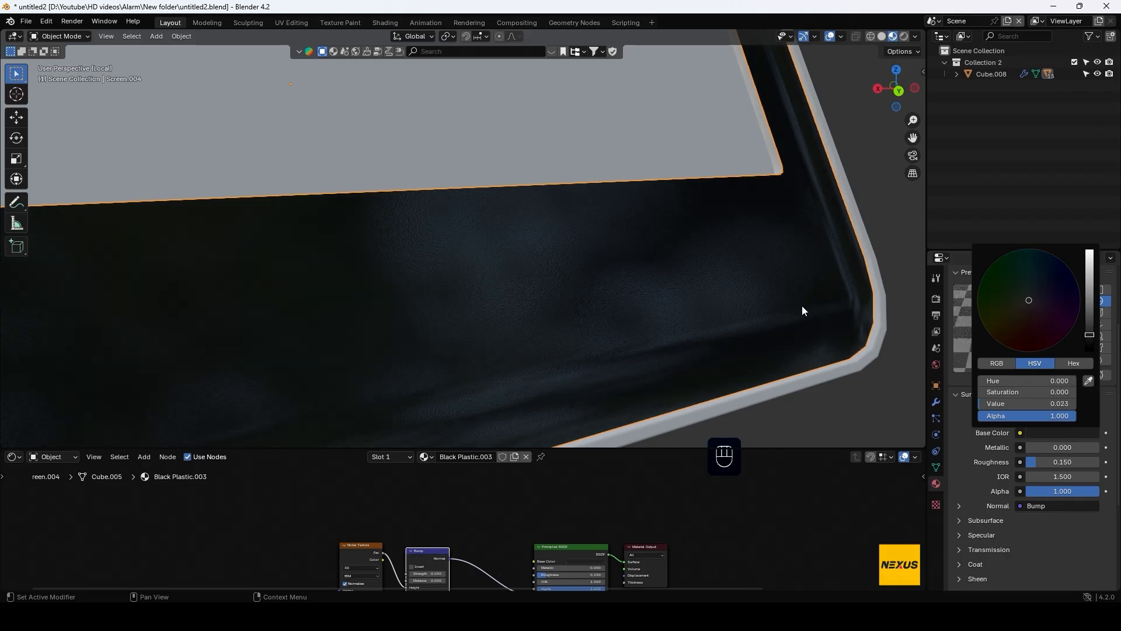
{"action": "left_click", "coordinate": [935, 403]}
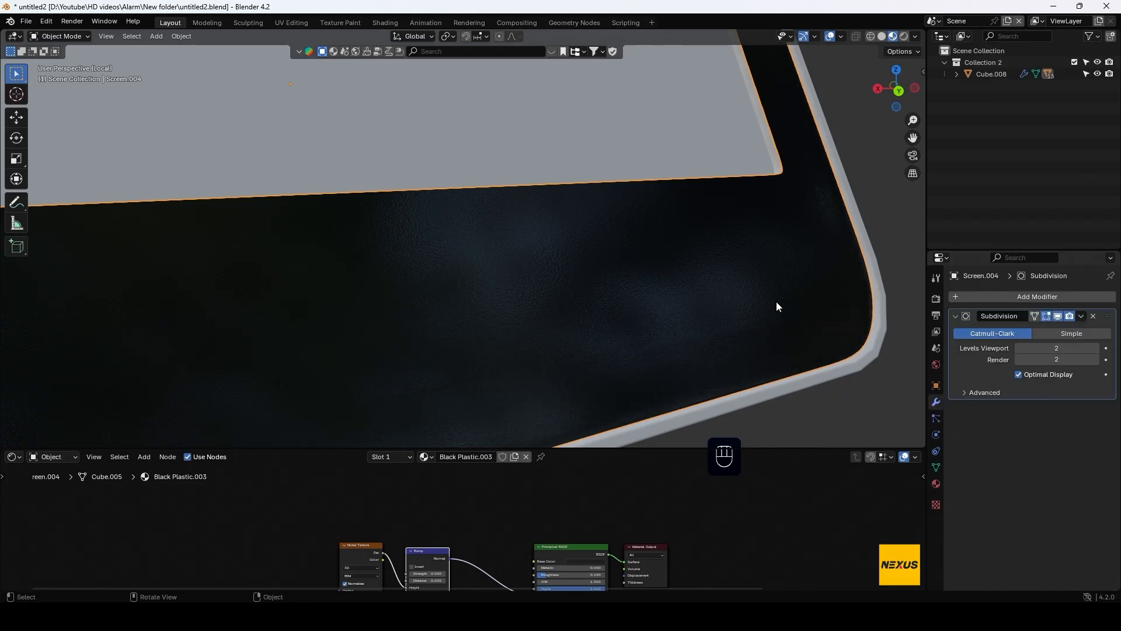
Assign the Black Plastic material to the panel's outer rim and turn on viewport display of its Subdivision modifier
{"action": "scroll", "coordinate": [783, 309], "scroll_direction": "down", "scroll_amount": 6}
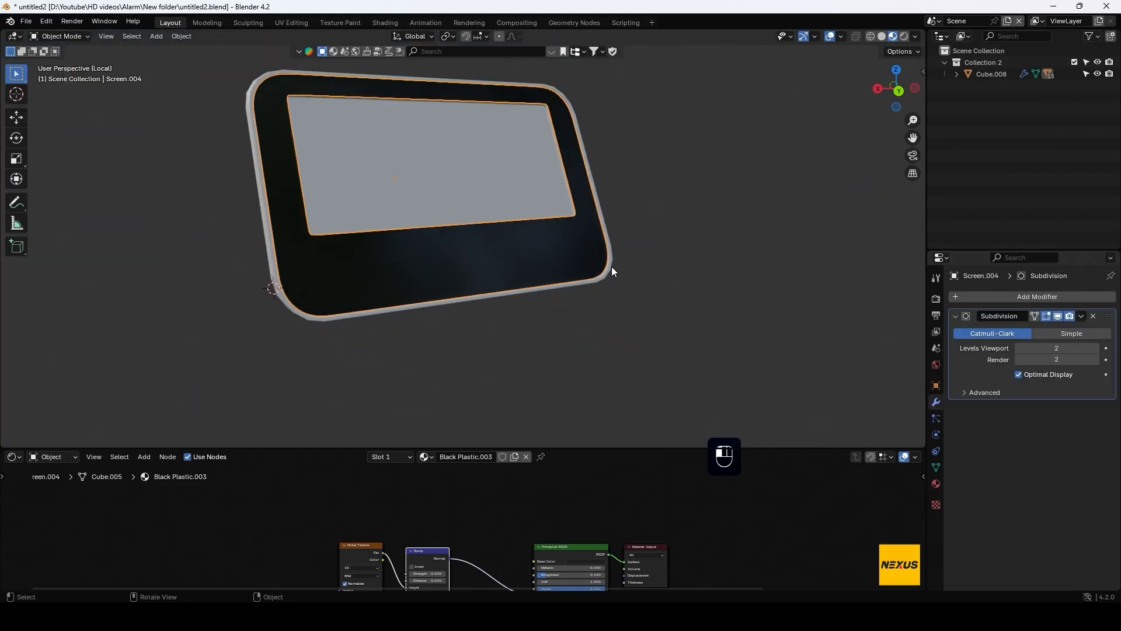
{"action": "left_click", "coordinate": [611, 266]}
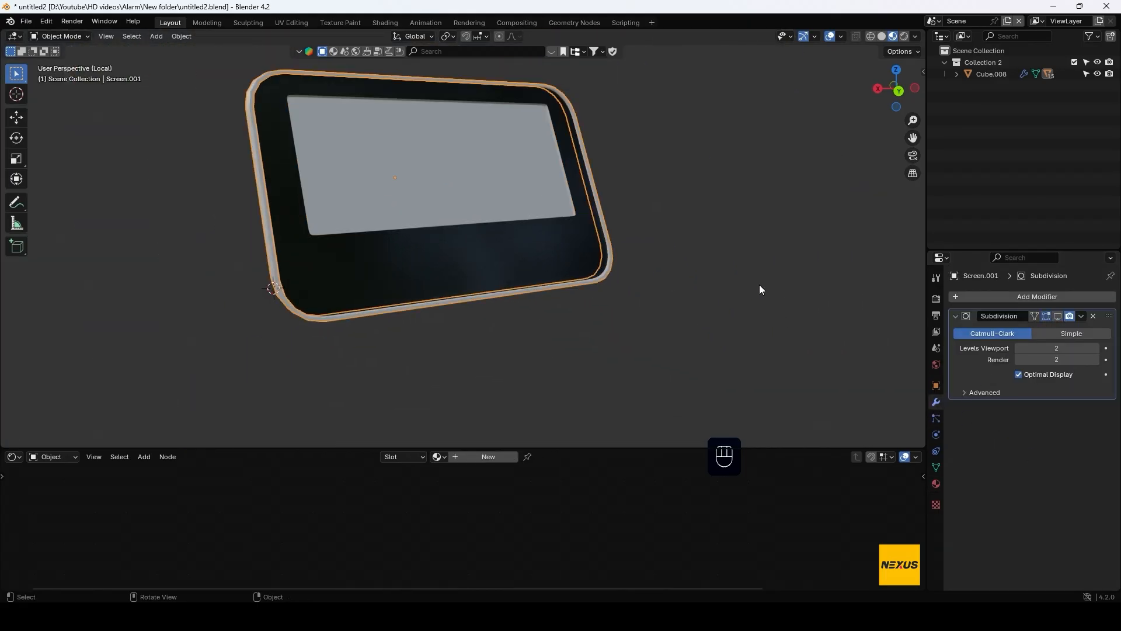
{"action": "left_click", "coordinate": [936, 484]}
{"action": "left_click", "coordinate": [958, 347]}
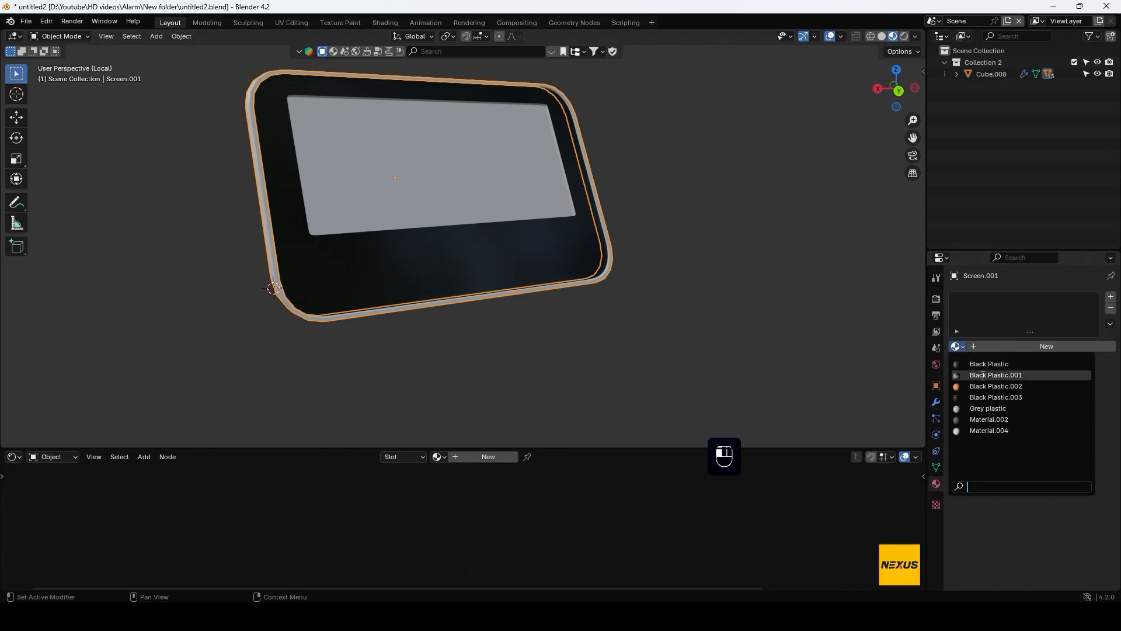
{"action": "left_click", "coordinate": [987, 361]}
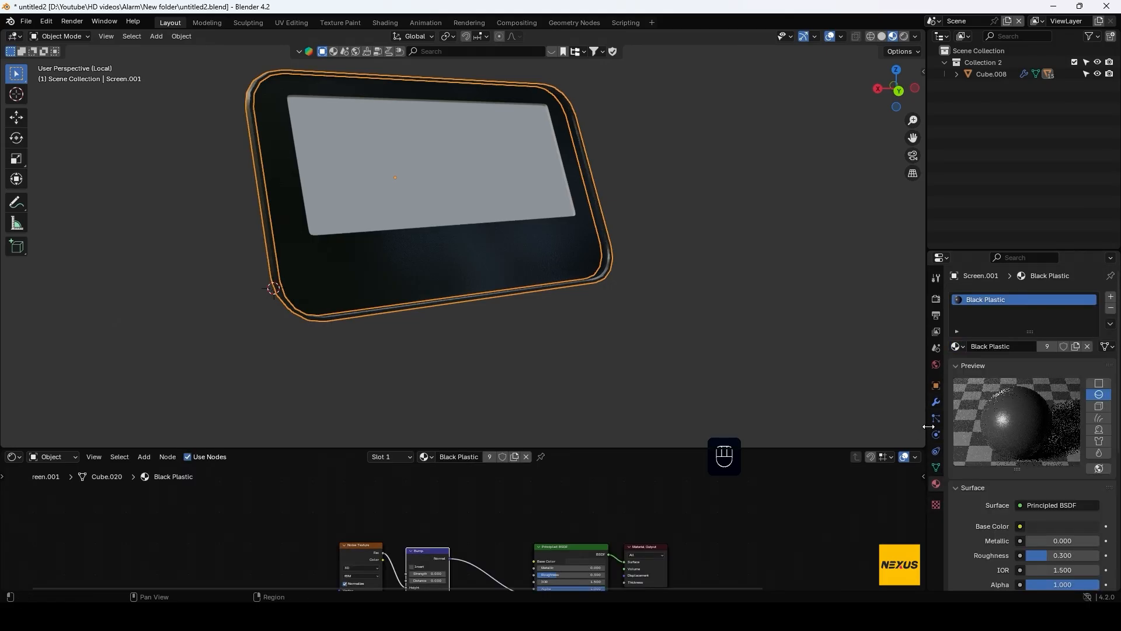
{"action": "left_click", "coordinate": [936, 402]}
{"action": "left_click", "coordinate": [1058, 316]}
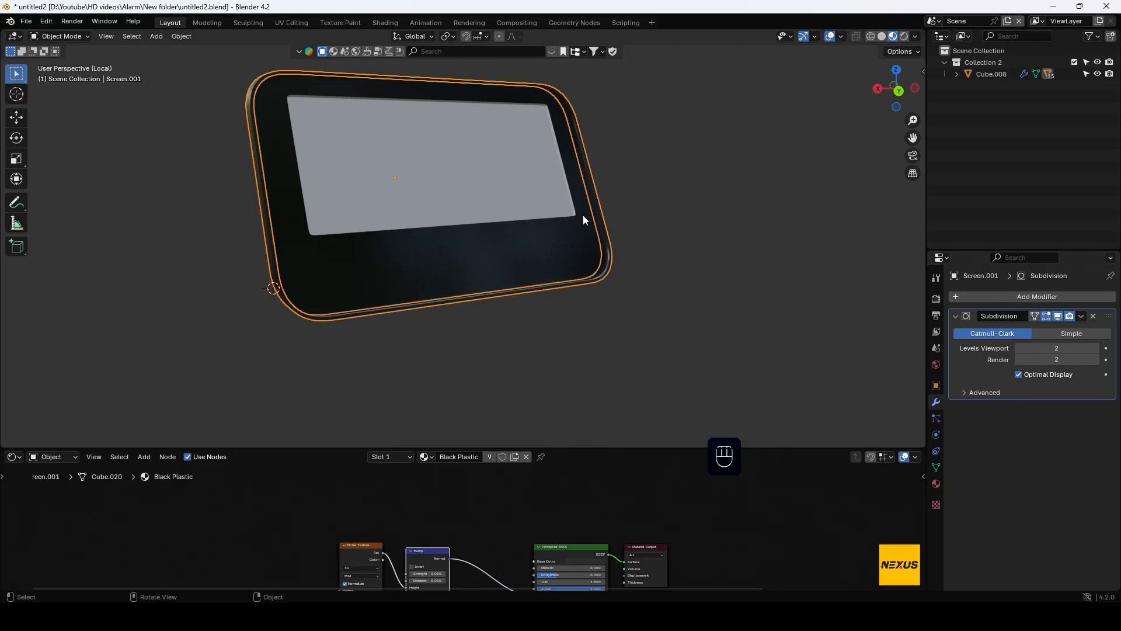
Isolate the recessed display face in local view and open it in Edit Mode
{"action": "middle_click_drag", "start_coordinate": [589, 209], "coordinate": [845, 241], "text": "shift"}
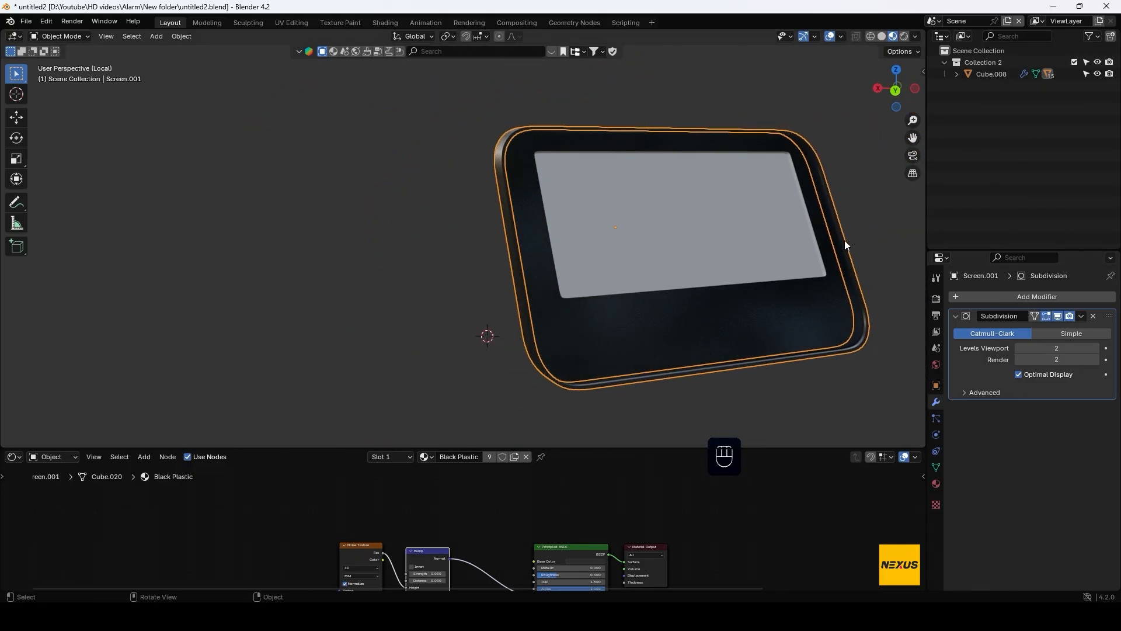
{"action": "left_click", "coordinate": [658, 208]}
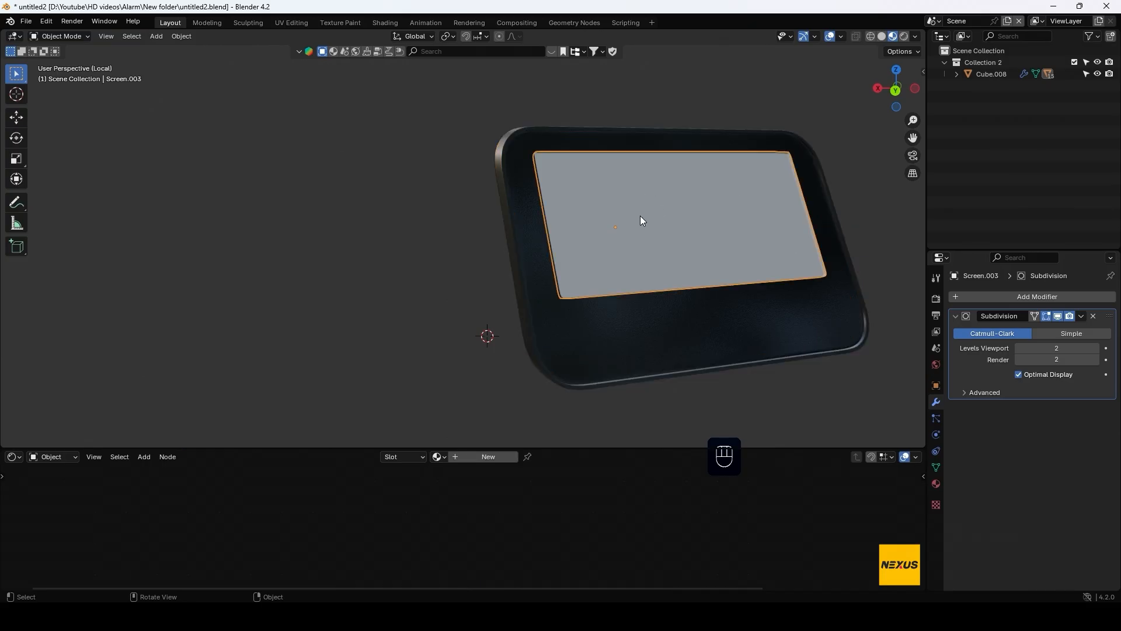
{"action": "key", "text": "KP_Divide"}
{"action": "key", "text": "KP_Divide"}
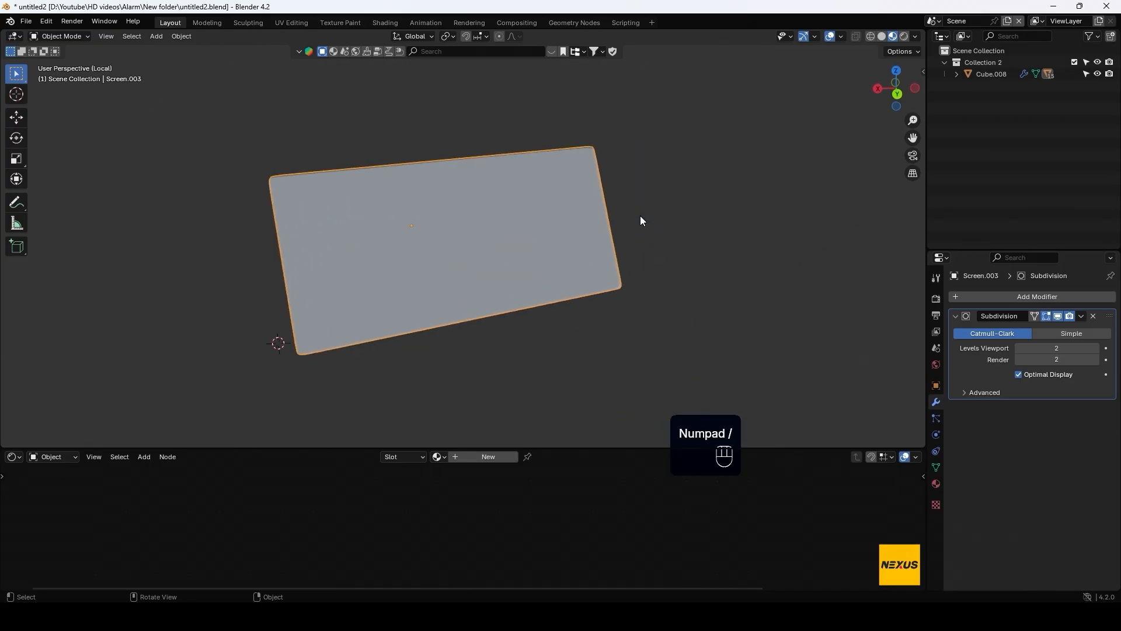
{"action": "middle_click_drag", "start_coordinate": [692, 282], "coordinate": [802, 271], "text": "shift"}
{"action": "key", "text": "Tab"}
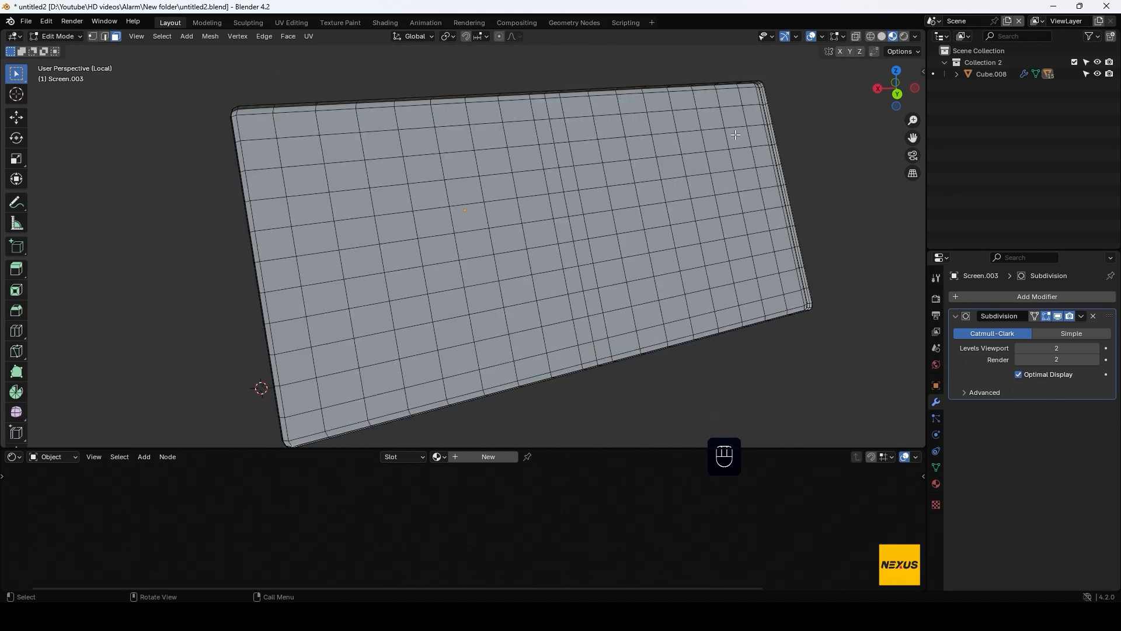
Select the edge loop along the display's border, grow the selection, separate it into its own object and return to Object Mode
{"action": "middle_click_drag", "start_coordinate": [760, 97], "coordinate": [599, 164], "text": "shift"}
{"action": "scroll", "coordinate": [643, 164], "scroll_direction": "up", "scroll_amount": 5}
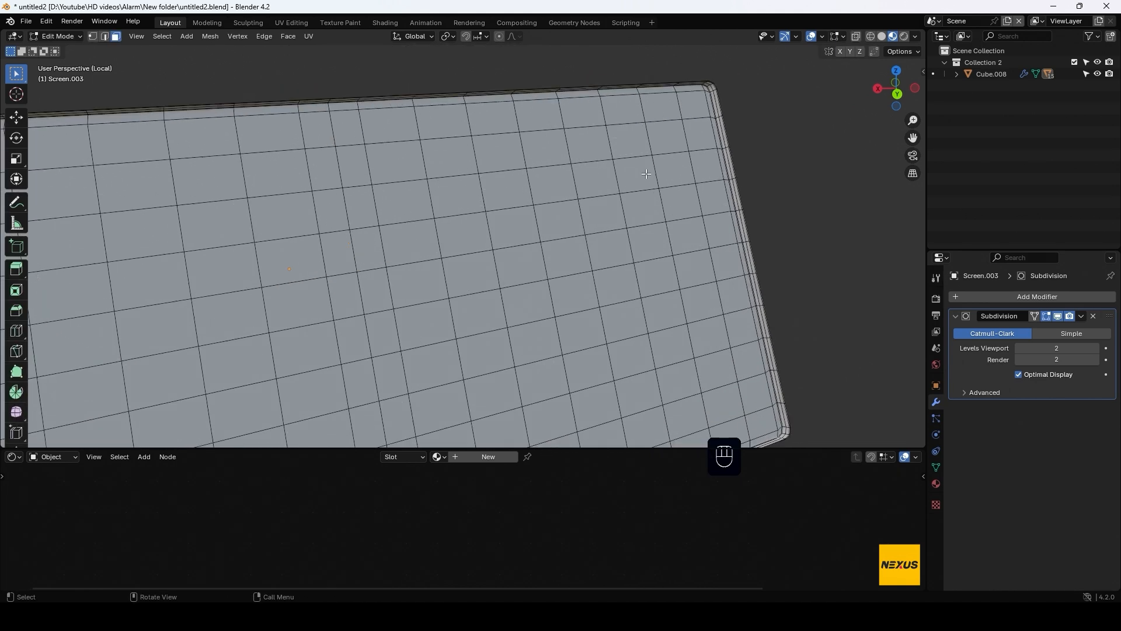
{"action": "middle_click_drag", "start_coordinate": [689, 163], "coordinate": [568, 230], "text": "shift"}
{"action": "scroll", "coordinate": [568, 230], "scroll_direction": "up", "scroll_amount": 2}
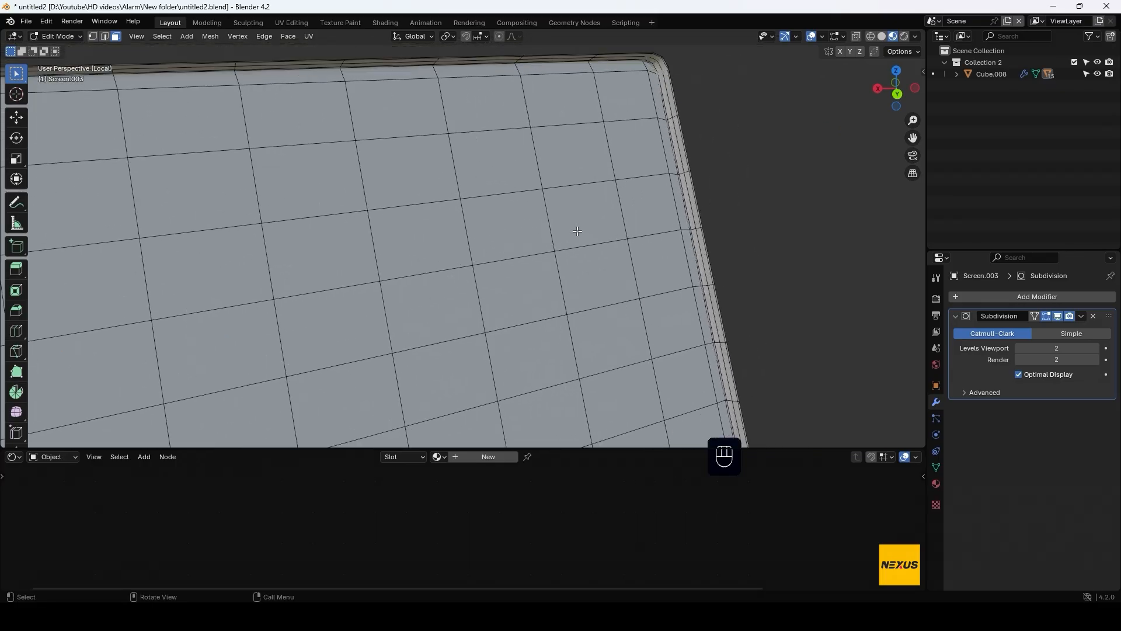
{"action": "key", "text": "2"}
{"action": "left_click", "coordinate": [680, 144], "text": "alt"}
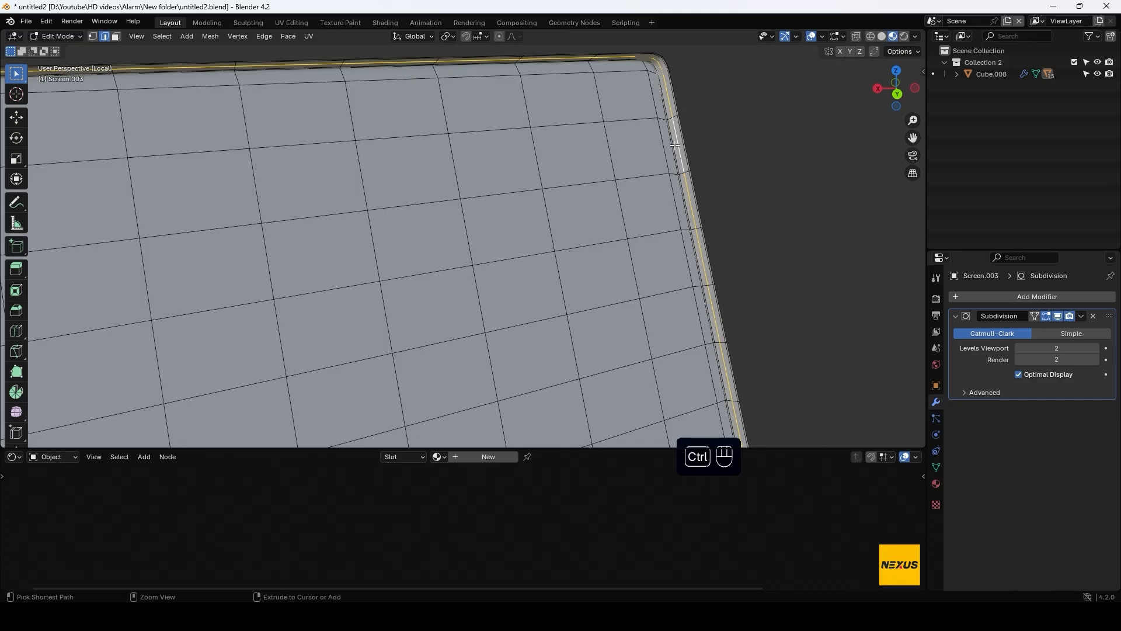
{"action": "key", "text": "ctrl+KP_Add"}
{"action": "key", "text": "ctrl+KP_Add"}
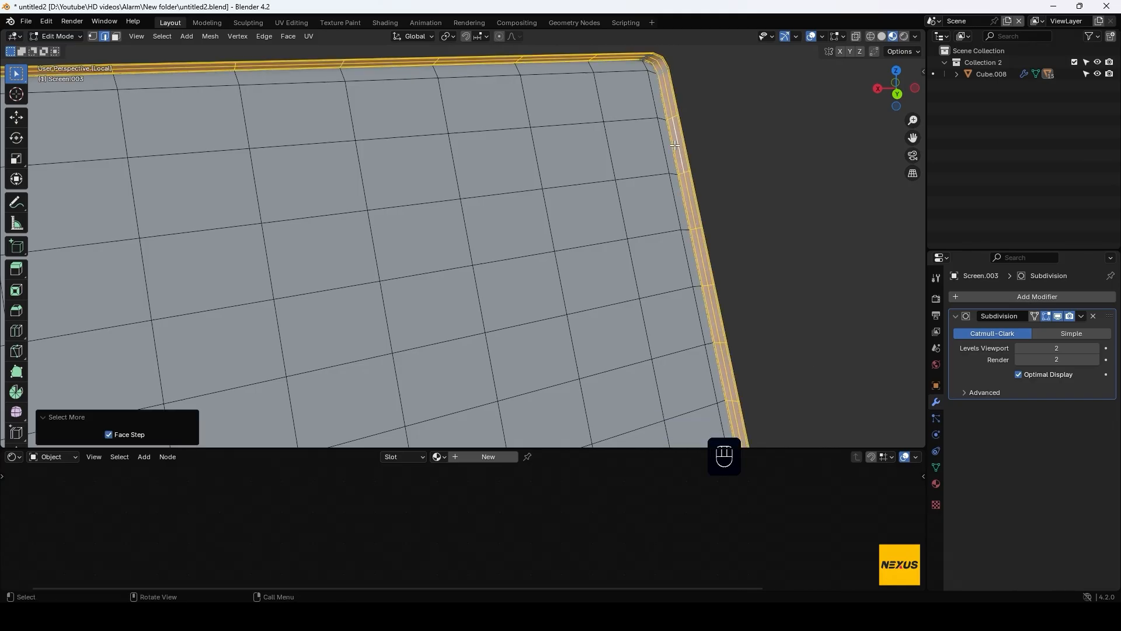
{"action": "key", "text": "p"}
{"action": "left_click", "coordinate": [675, 145]}
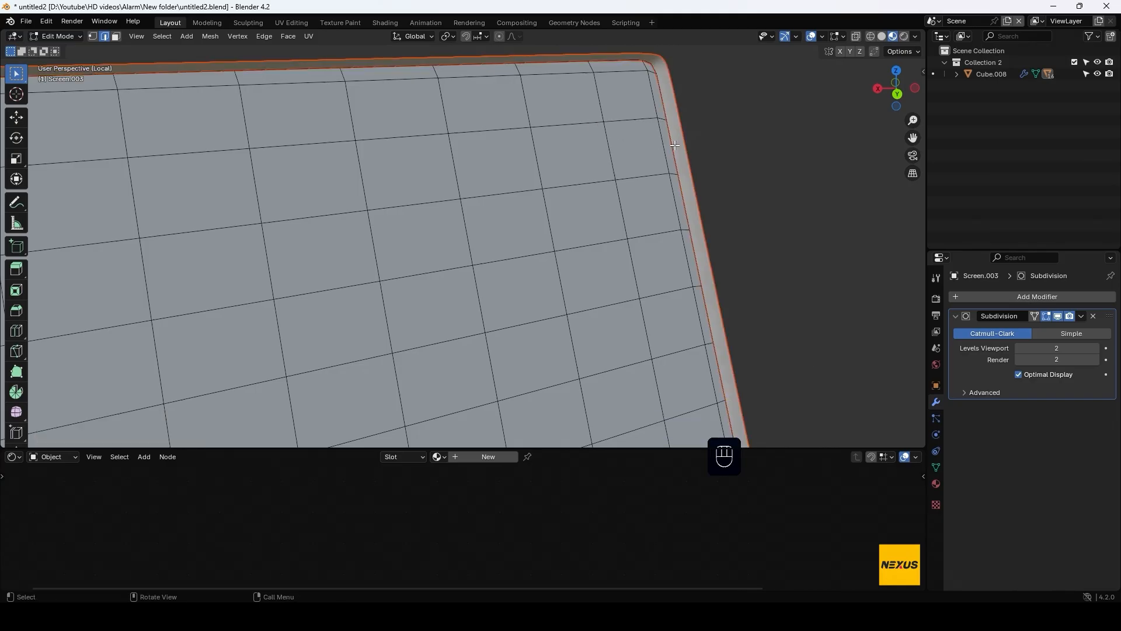
{"action": "key", "text": "Tab"}
Open the separated display border in Edit Mode and select its outer edge loop
{"action": "left_click", "coordinate": [684, 163]}
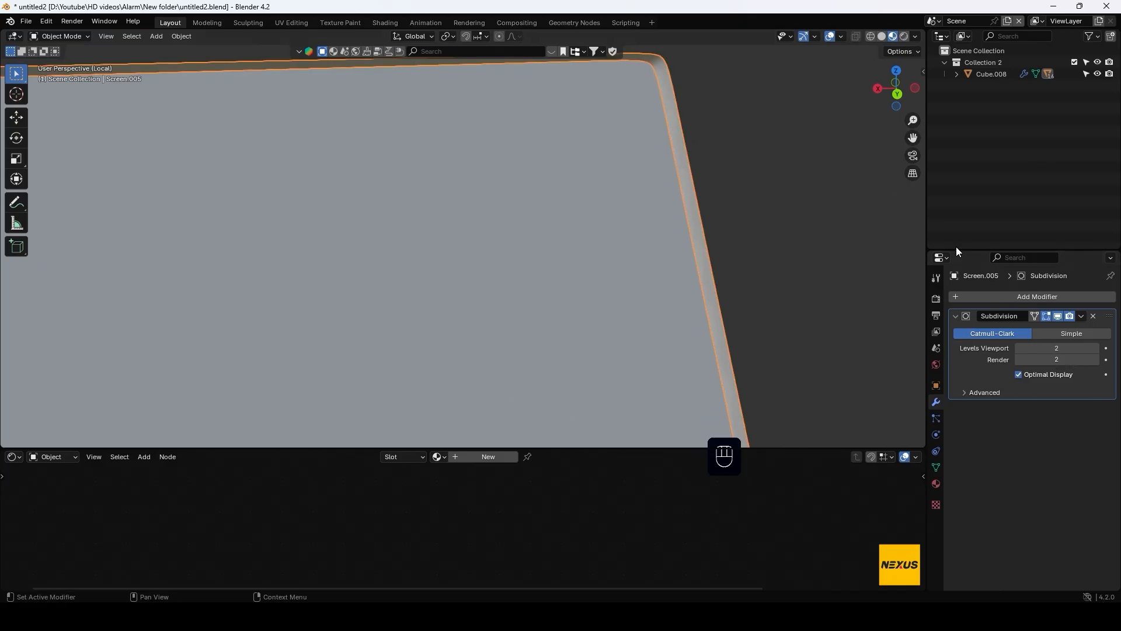
{"action": "left_click", "coordinate": [936, 484]}
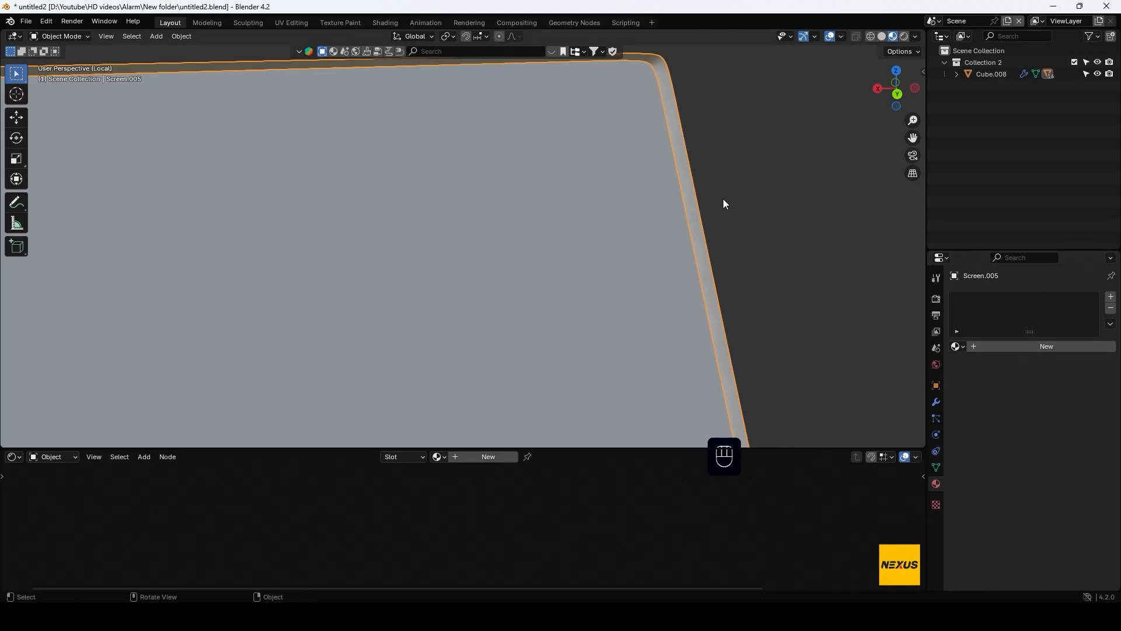
{"action": "scroll", "coordinate": [681, 149], "scroll_direction": "down", "scroll_amount": 3}
{"action": "scroll", "coordinate": [683, 153], "scroll_direction": "up", "scroll_amount": 1}
{"action": "key", "text": "Tab"}
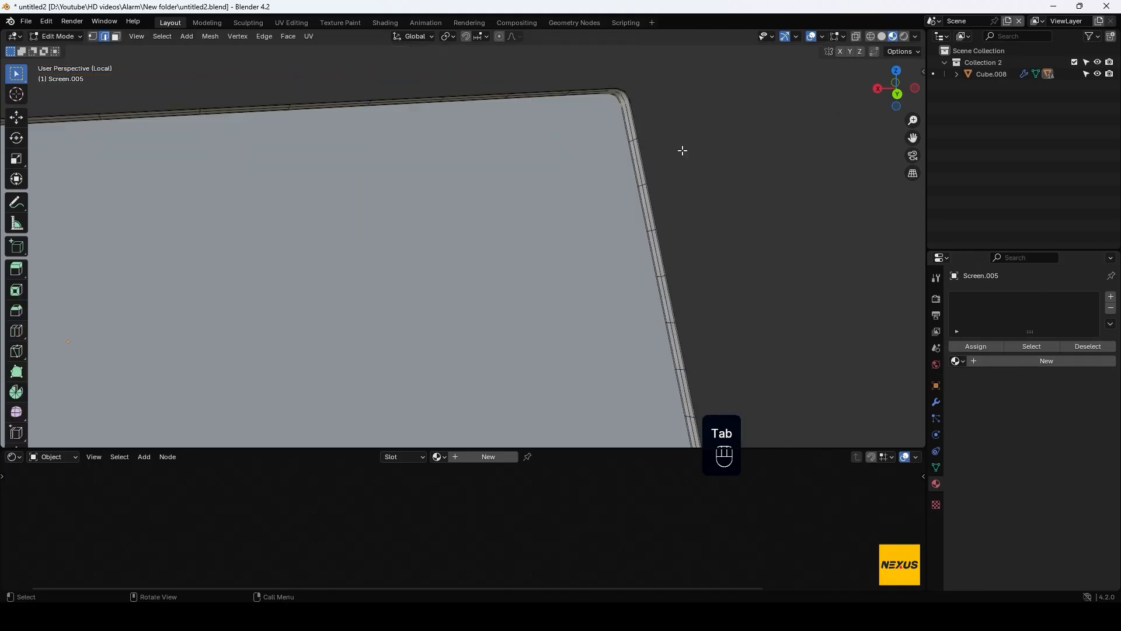
{"action": "left_click", "coordinate": [637, 102], "text": "alt"}
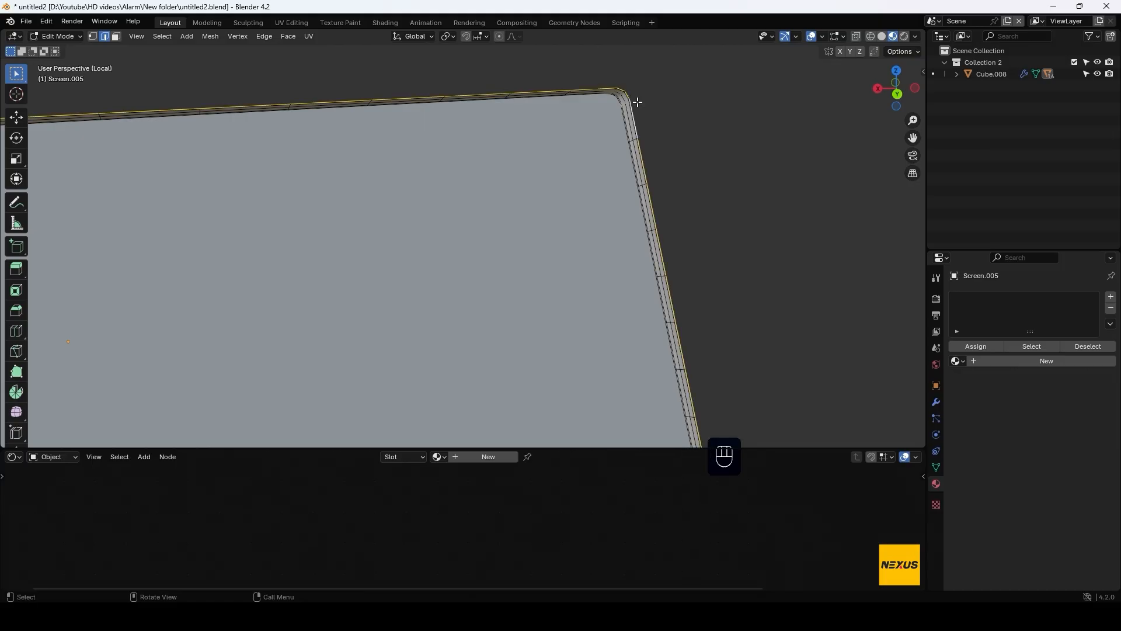
Try to close the border's outer edge loop with Grid Fill and inset the new faces
{"action": "key", "text": "ctrl+f"}
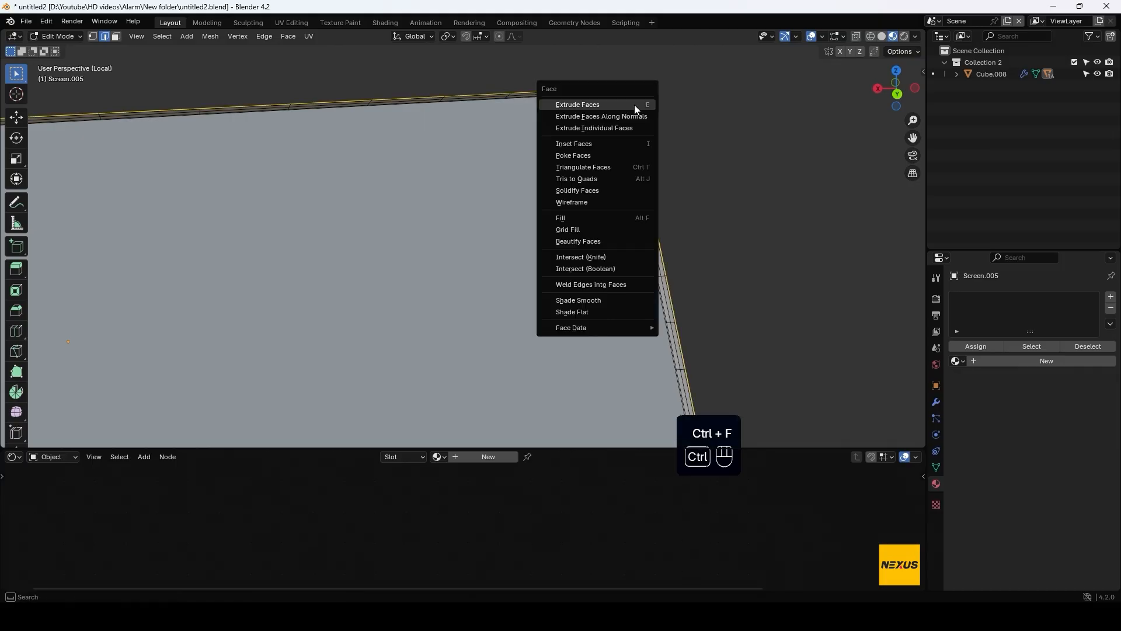
{"action": "left_click", "coordinate": [601, 228]}
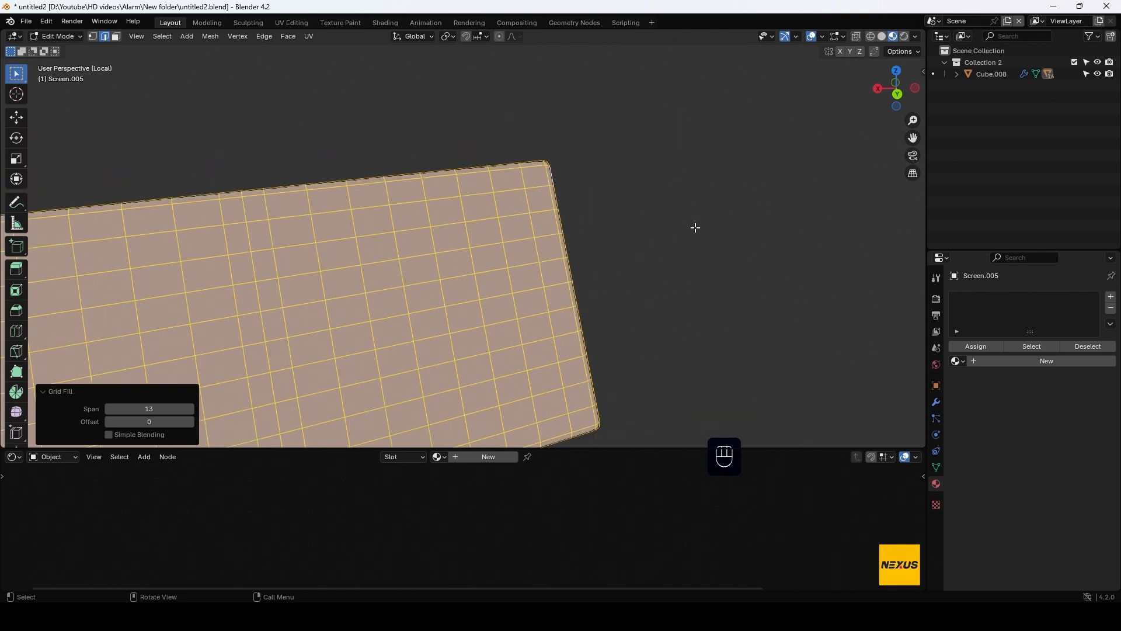
{"action": "left_click", "coordinate": [696, 228]}
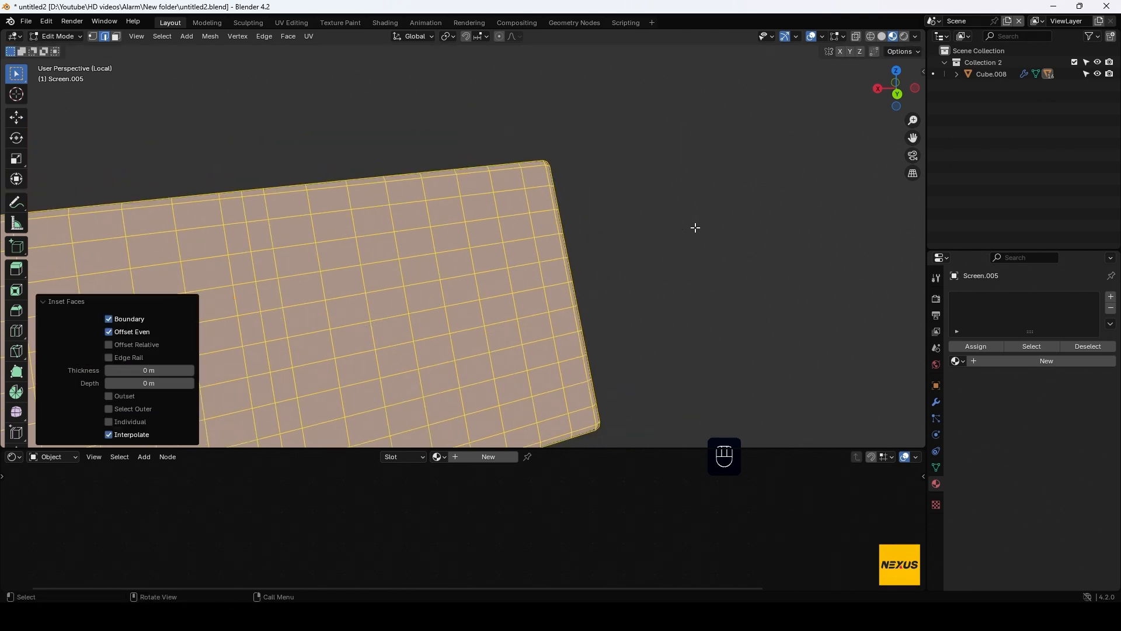
{"action": "middle_click_drag", "start_coordinate": [696, 227], "coordinate": [543, 237]}
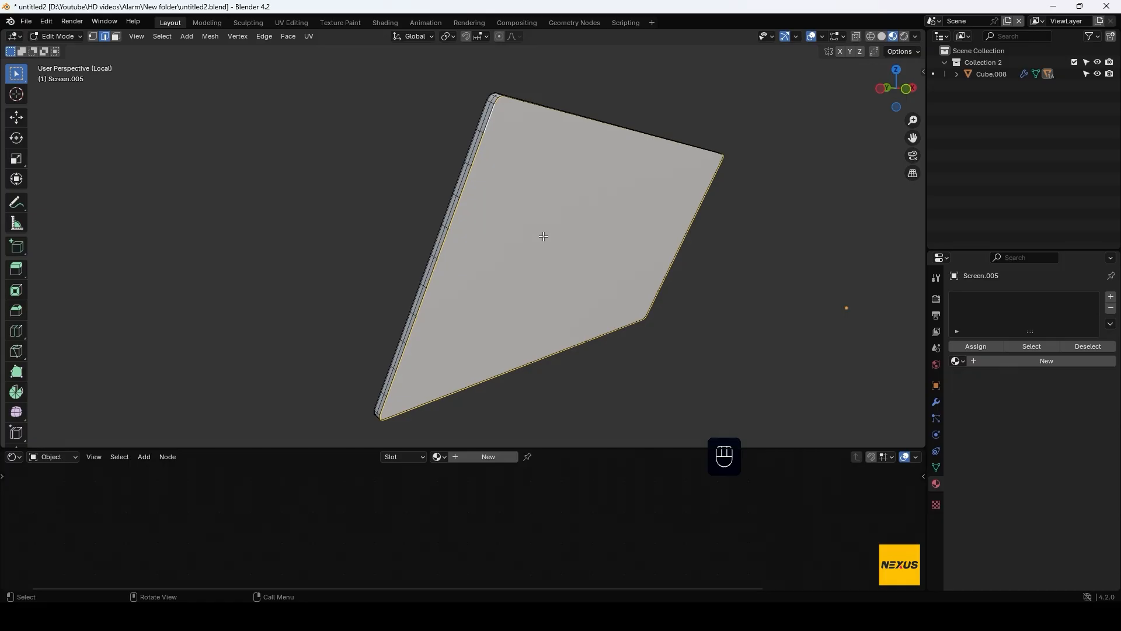
Grid Fill the border's outer edge loop with a span of 13, inset the faces at zero thickness, and return to the full clock in Object Mode
{"action": "middle_click_drag", "start_coordinate": [543, 236], "coordinate": [543, 186]}
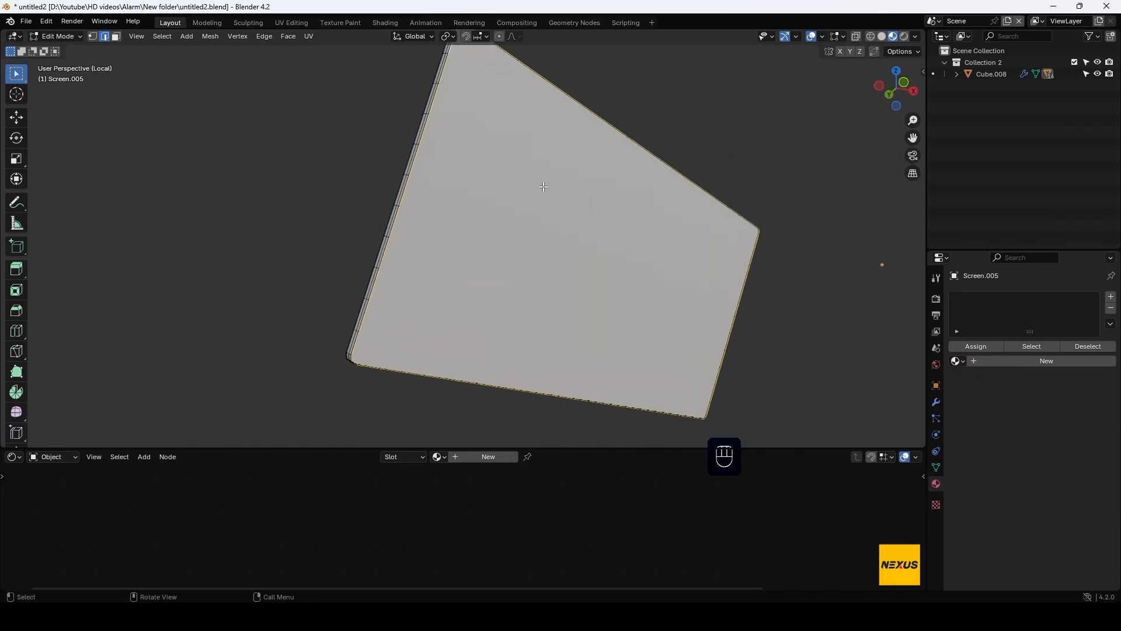
{"action": "key", "text": "ctrl+f"}
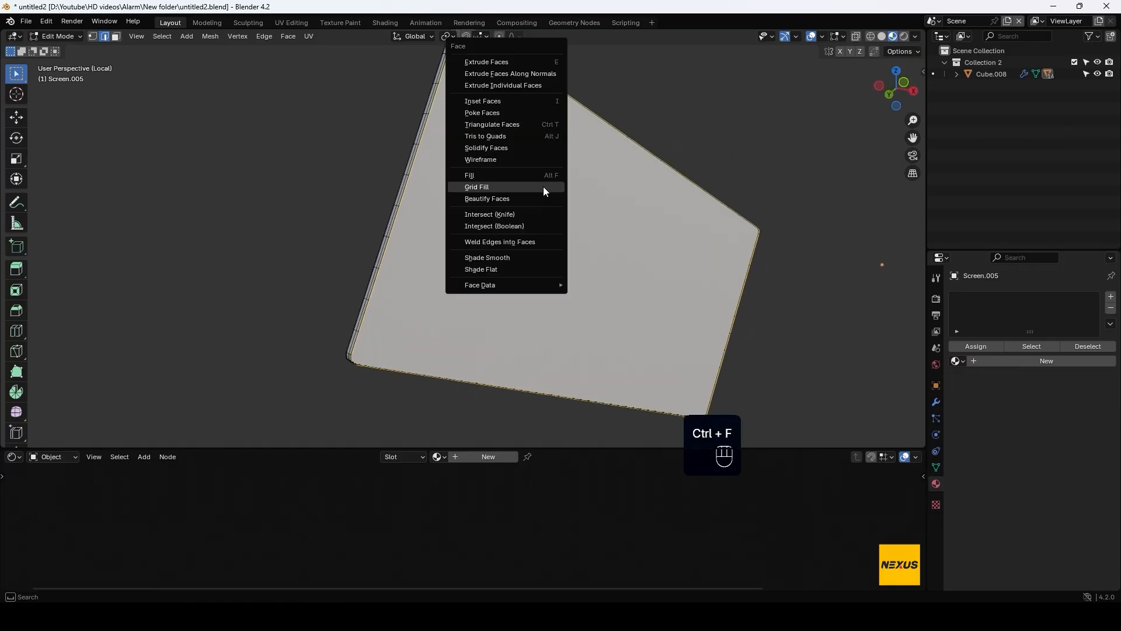
{"action": "left_click", "coordinate": [544, 186]}
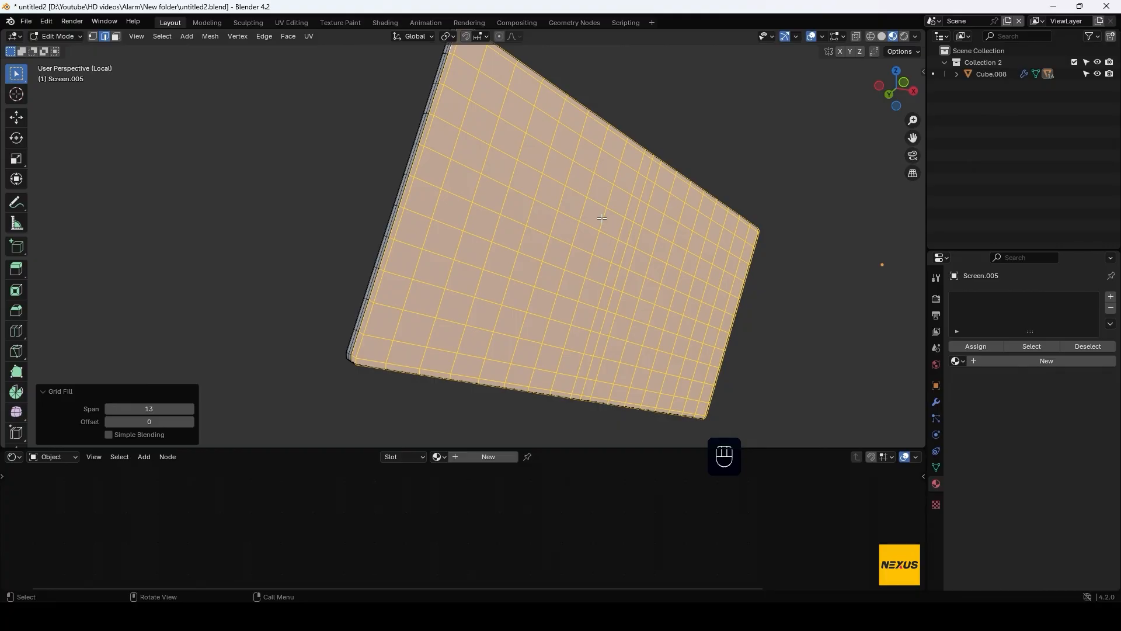
{"action": "key", "text": "i"}
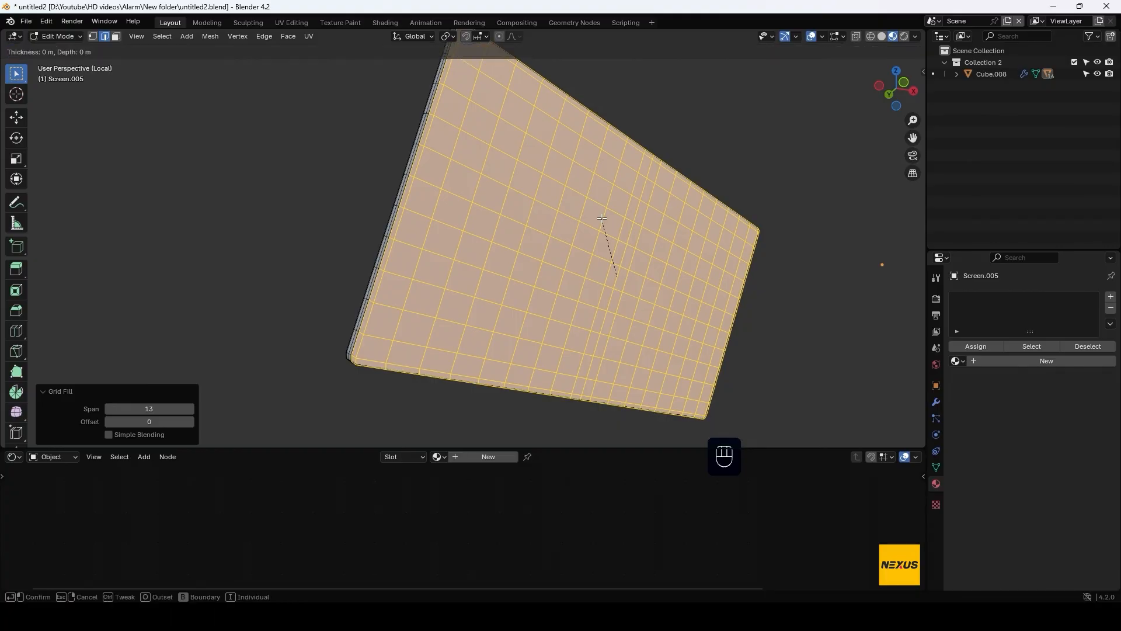
{"action": "left_click", "coordinate": [602, 218]}
{"action": "middle_click_drag", "start_coordinate": [602, 219], "coordinate": [735, 261]}
{"action": "key", "text": "KP_Divide"}
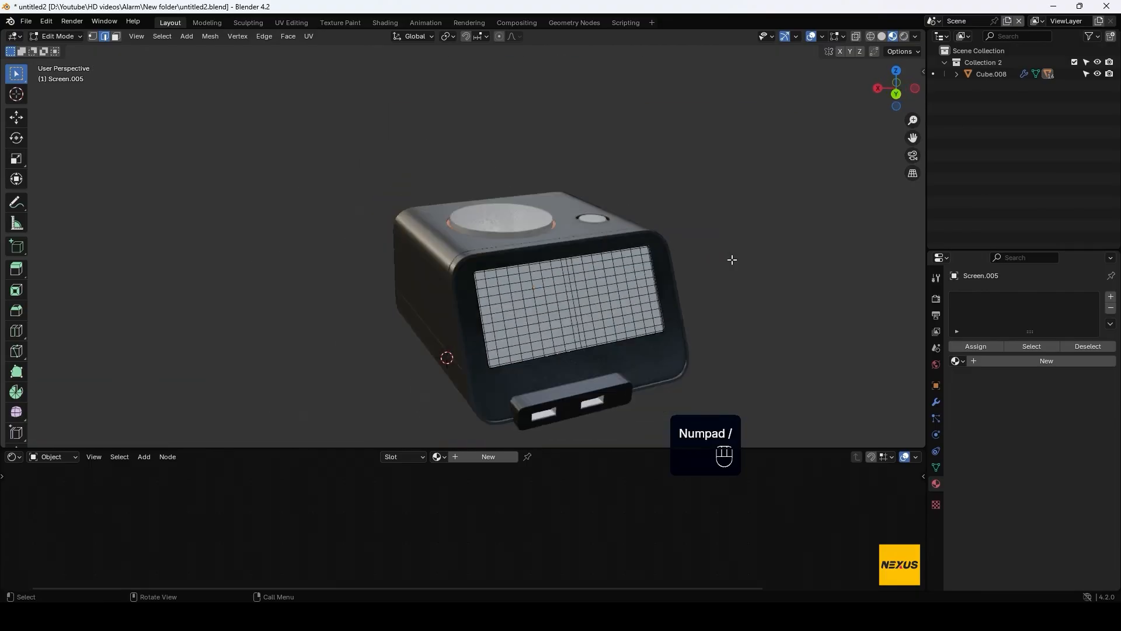
{"action": "key", "text": "Tab"}
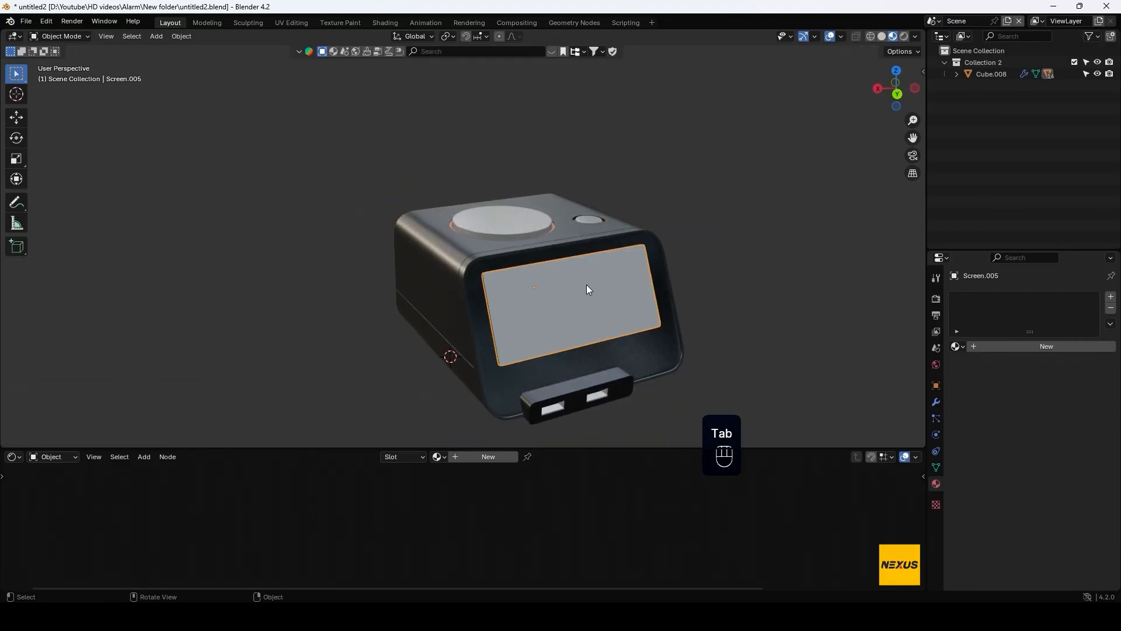
Open the front display face Screen.003 in Edit Mode and inset all its faces with zero thickness
{"action": "left_click", "coordinate": [957, 74]}
{"action": "left_click", "coordinate": [542, 309]}
{"action": "middle_click_drag", "start_coordinate": [558, 306], "coordinate": [531, 191]}
{"action": "scroll", "coordinate": [602, 287], "scroll_direction": "up", "scroll_amount": 5}
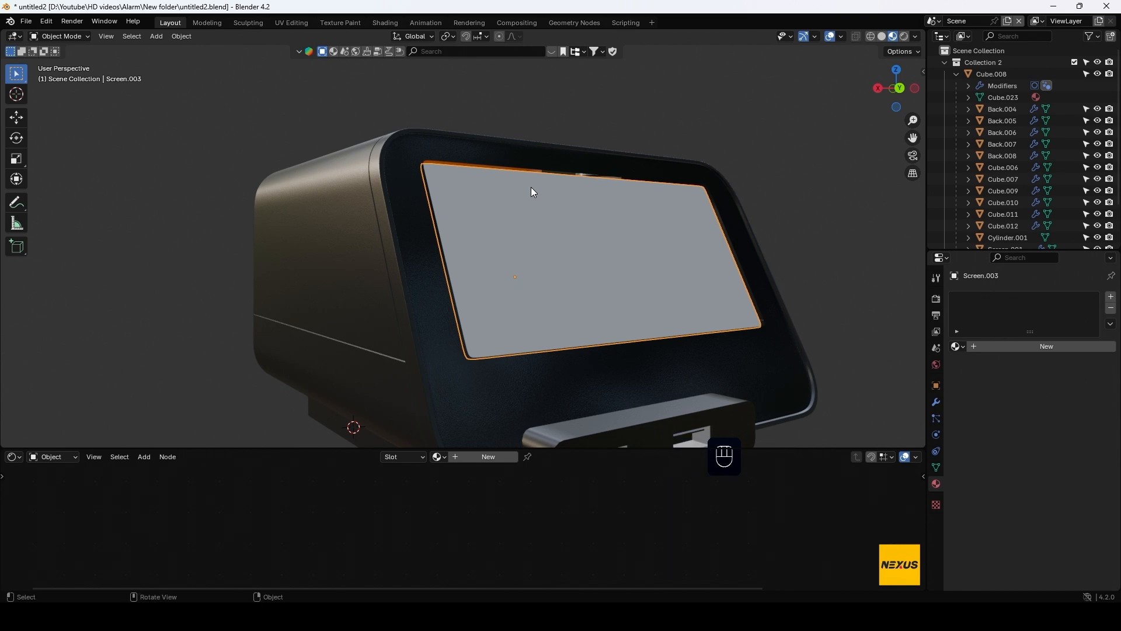
{"action": "key", "text": "Tab"}
{"action": "key", "text": "a"}
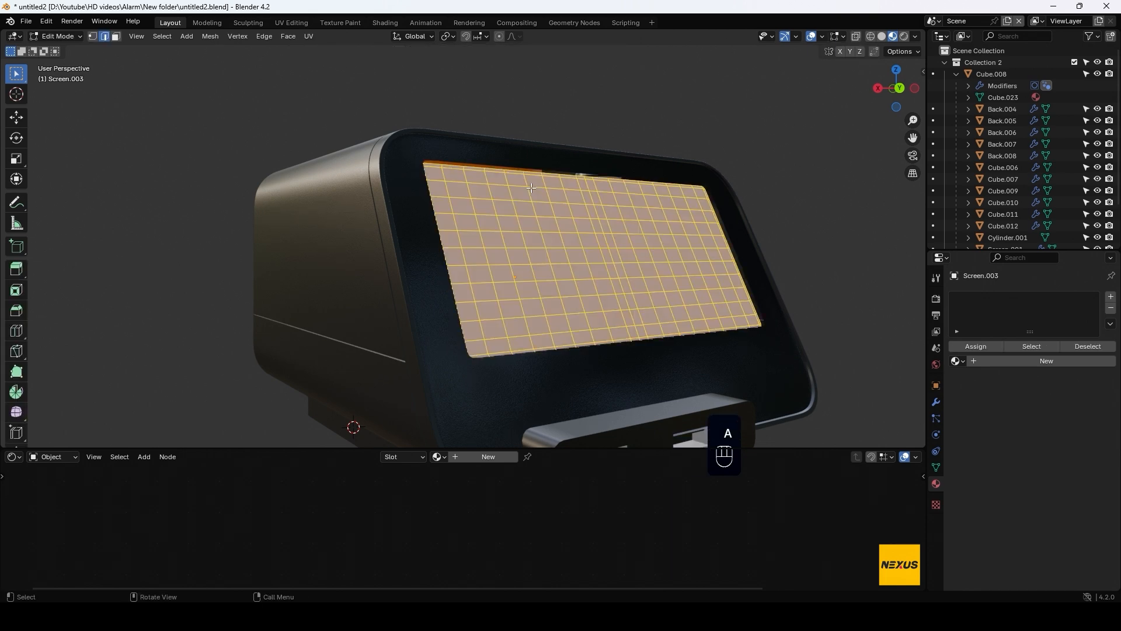
{"action": "key", "text": "i"}
{"action": "left_click", "coordinate": [531, 189]}
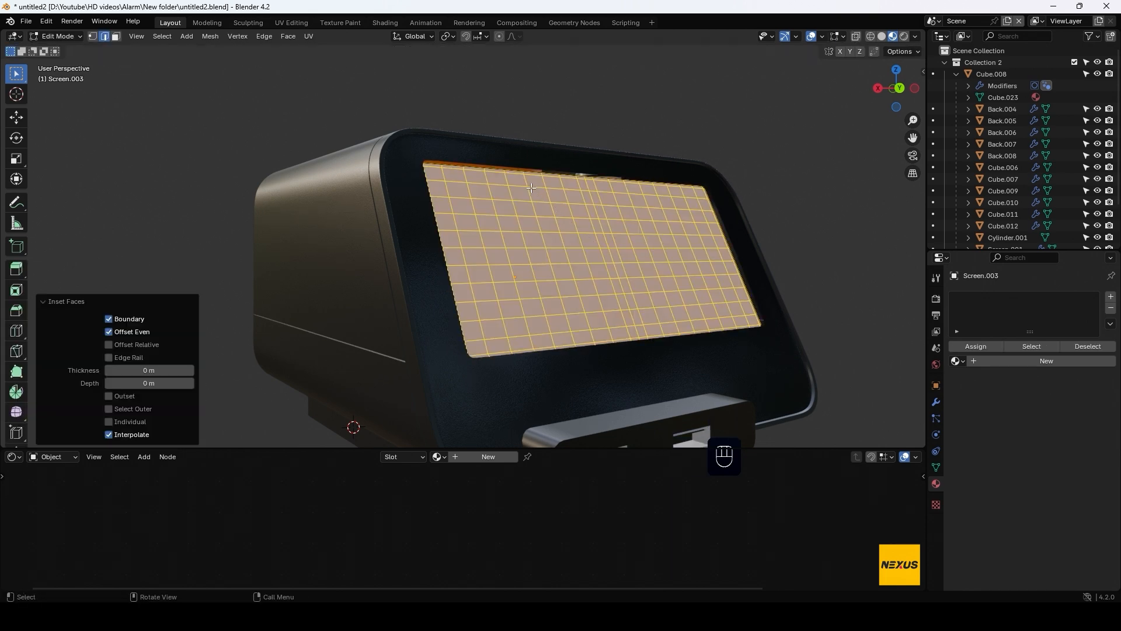
{"action": "middle_click_drag", "start_coordinate": [641, 243], "coordinate": [509, 220]}
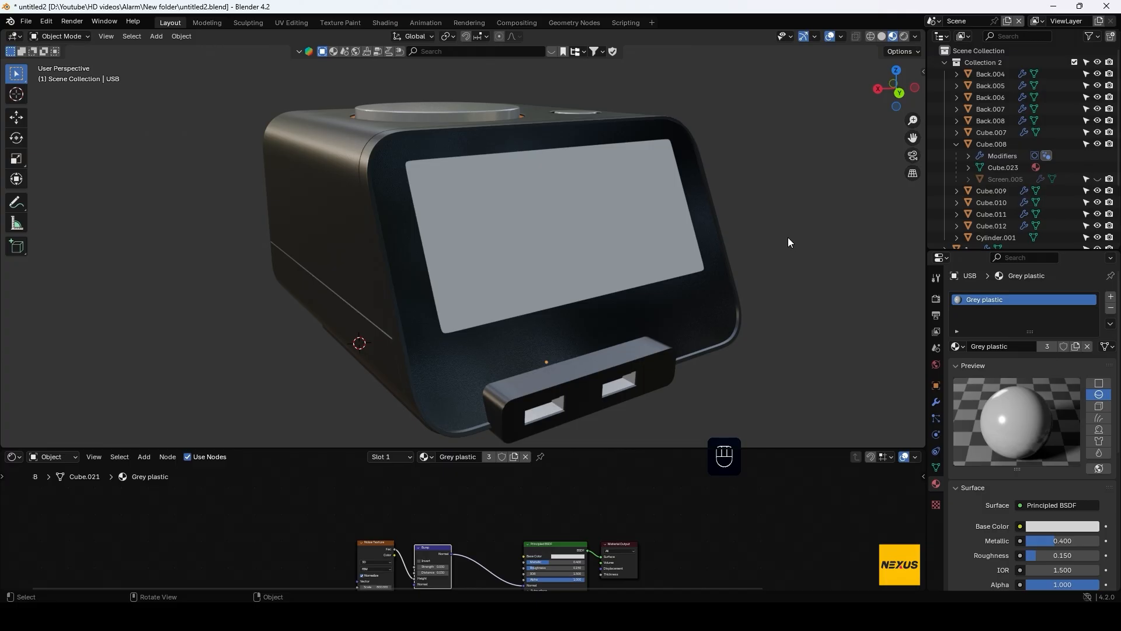
Give the front display pane a new material named Glass
{"action": "left_click", "coordinate": [603, 229]}
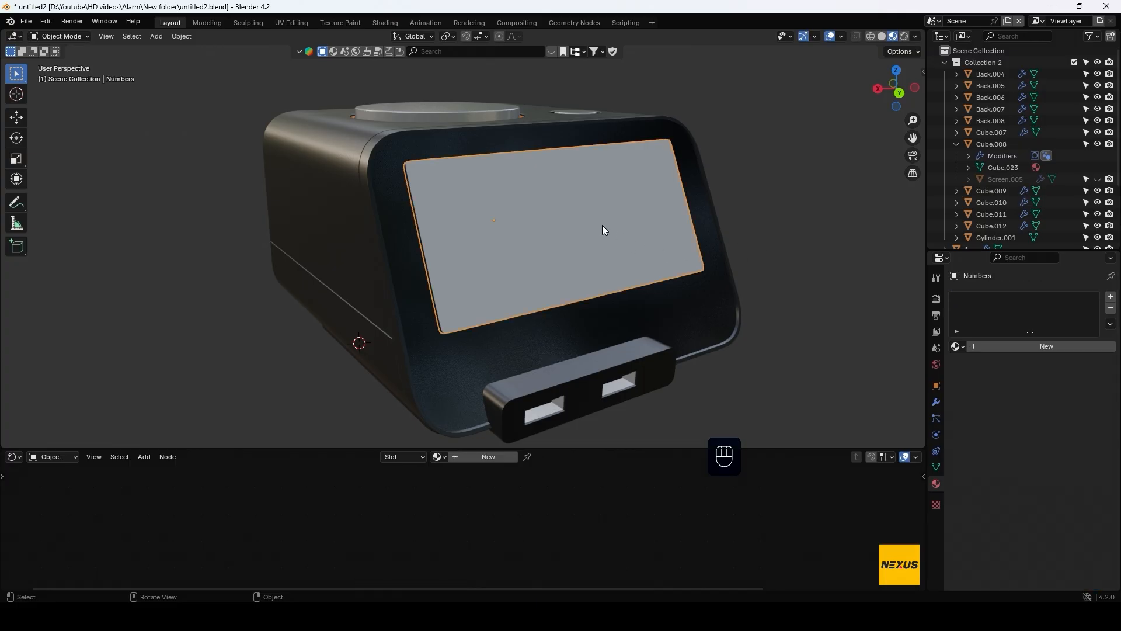
{"action": "left_click", "coordinate": [1011, 347]}
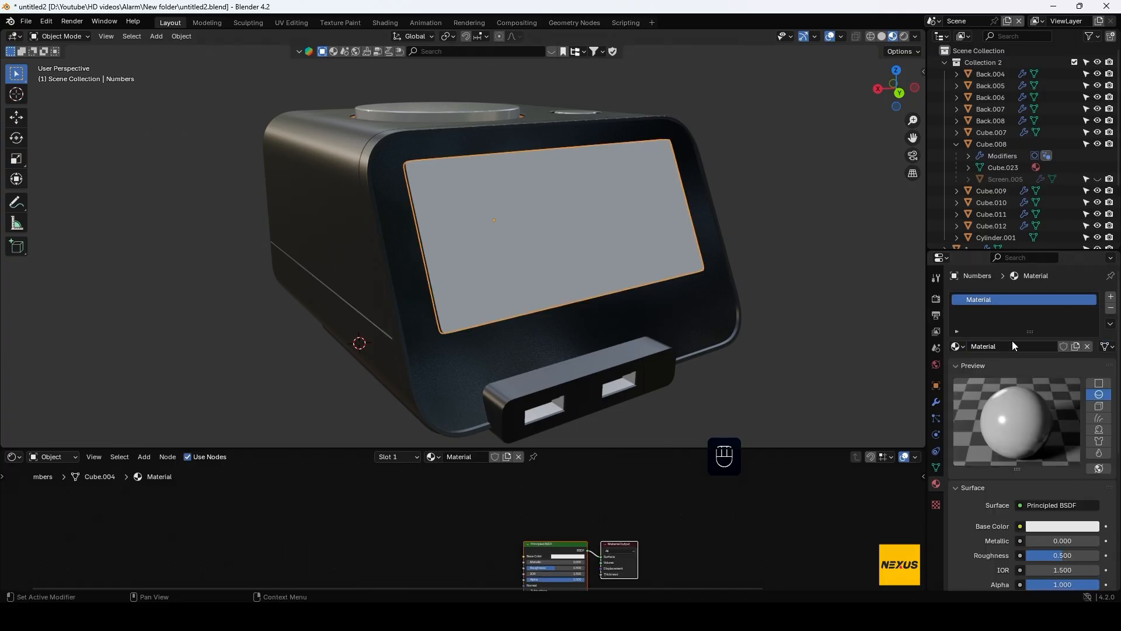
{"action": "double_click", "coordinate": [991, 300]}
{"action": "type", "text": "Glass"}
{"action": "key", "text": "Return"}
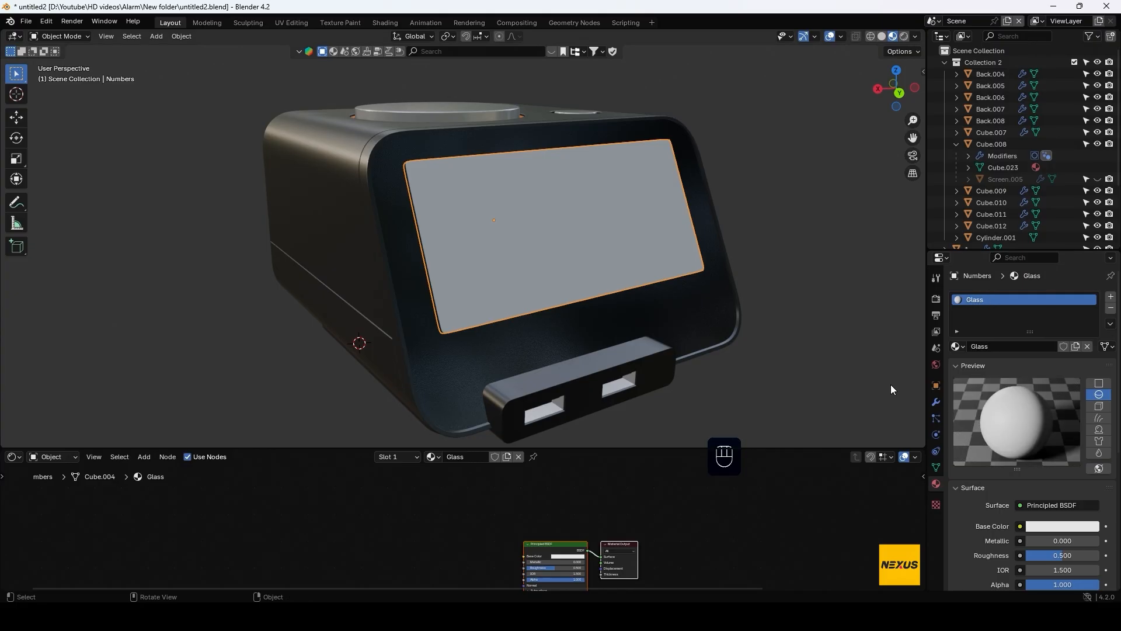
Enlarge the shader editor and set the Glass material's roughness to 0.02 and IOR to 1
{"action": "middle_click_drag", "start_coordinate": [449, 532], "coordinate": [454, 478]}
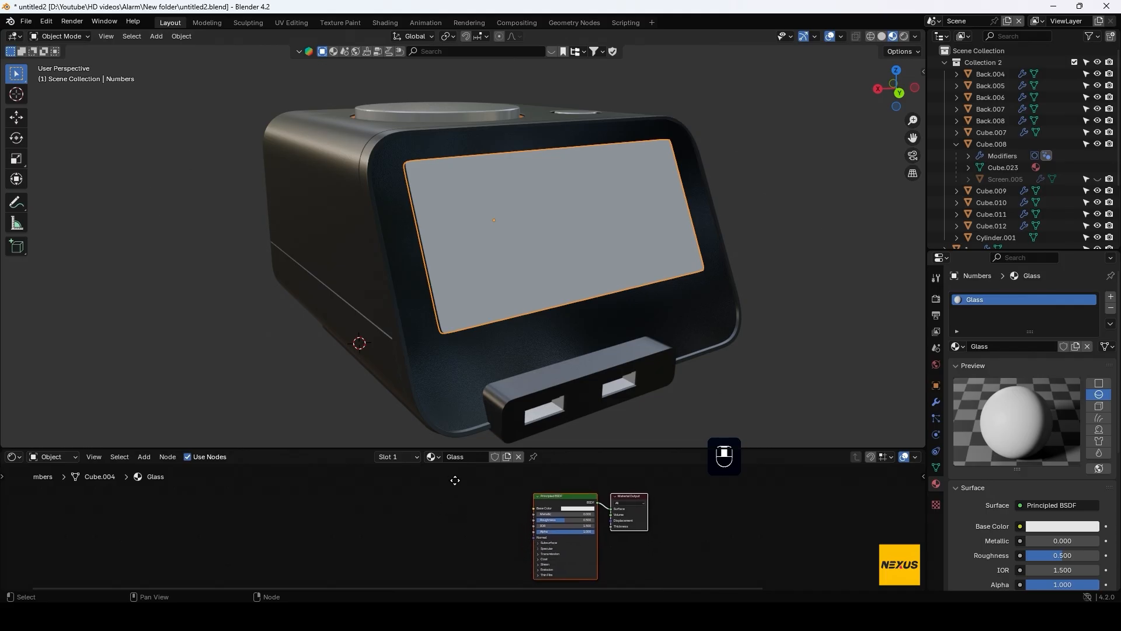
{"action": "left_click_drag", "start_coordinate": [608, 450], "coordinate": [620, 350]}
{"action": "scroll", "coordinate": [707, 485], "scroll_direction": "up", "scroll_amount": 3}
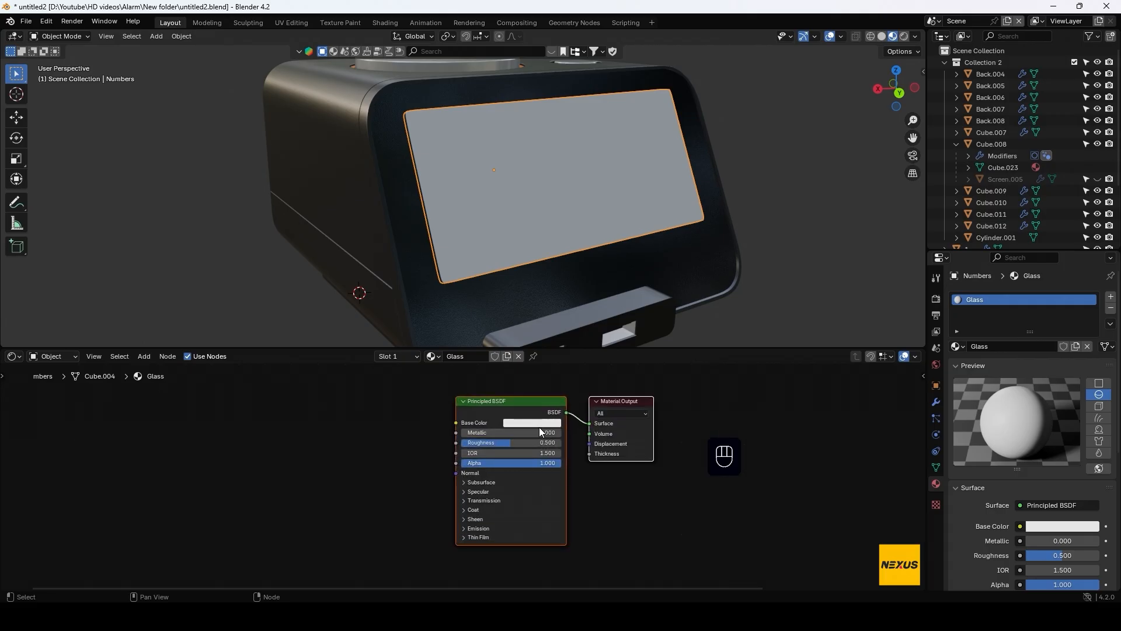
{"action": "left_click", "coordinate": [545, 444]}
{"action": "type", "text": "0.02"}
{"action": "key", "text": "Return"}
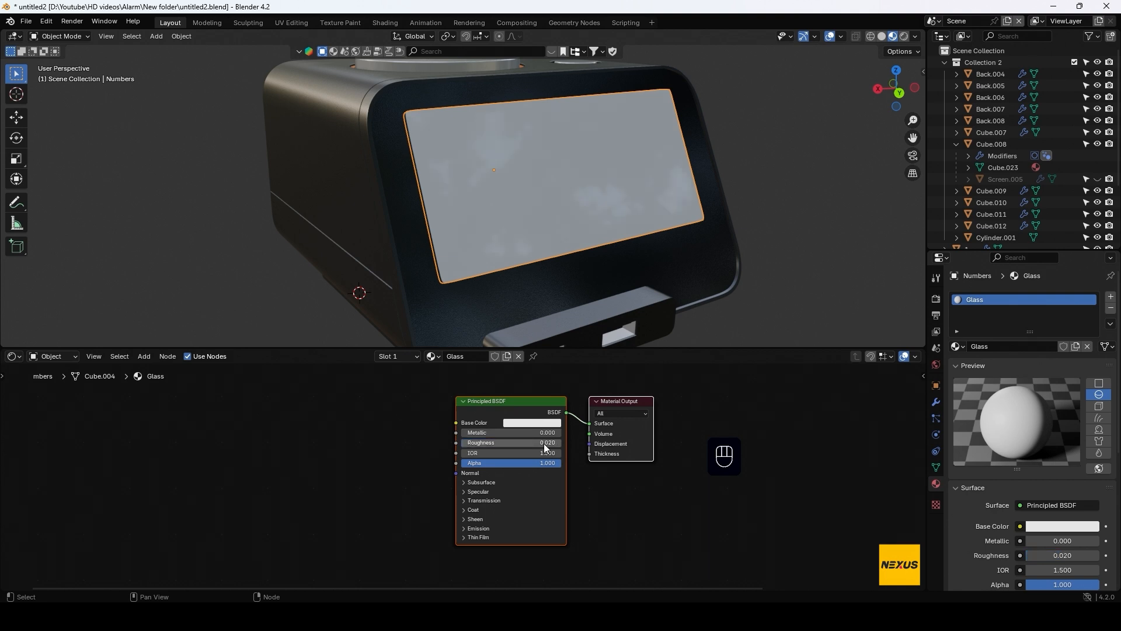
{"action": "left_click", "coordinate": [521, 454]}
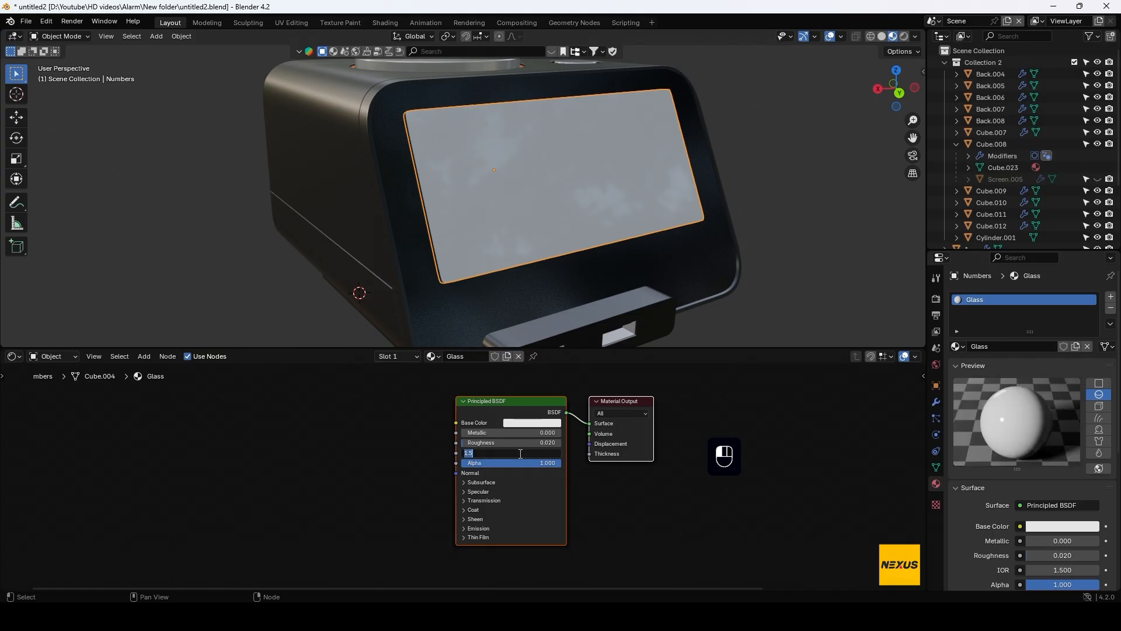
{"action": "type", "text": "1"}
{"action": "key", "text": "Return"}
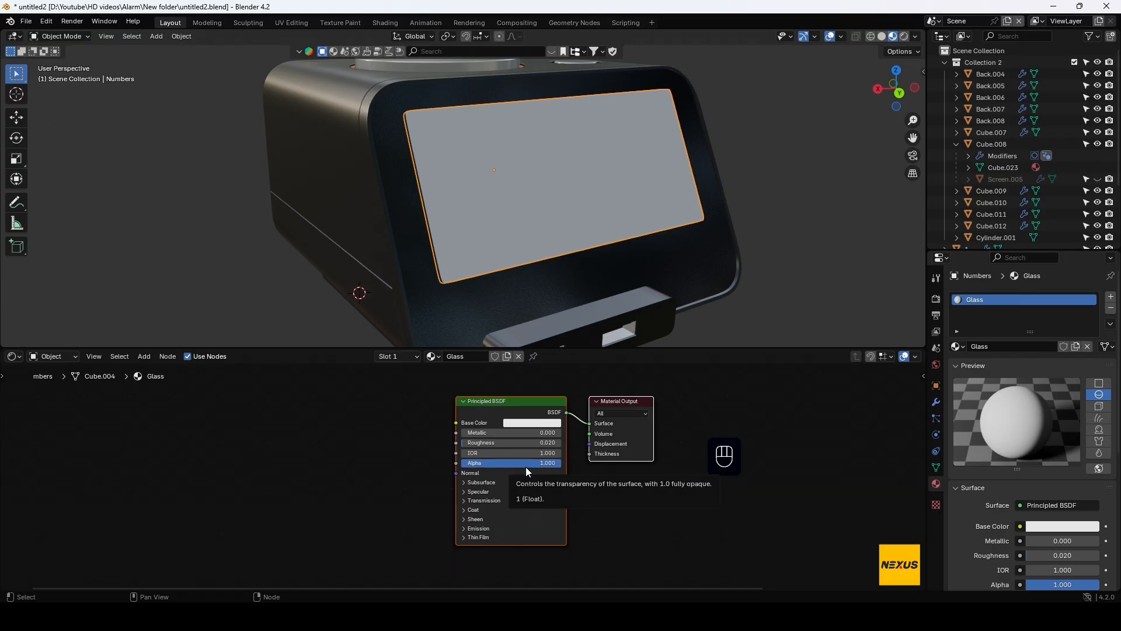
Set the Glass material's transmission weight to 1 and hide the front display pane
{"action": "left_click", "coordinate": [463, 500]}
{"action": "left_click", "coordinate": [537, 511]}
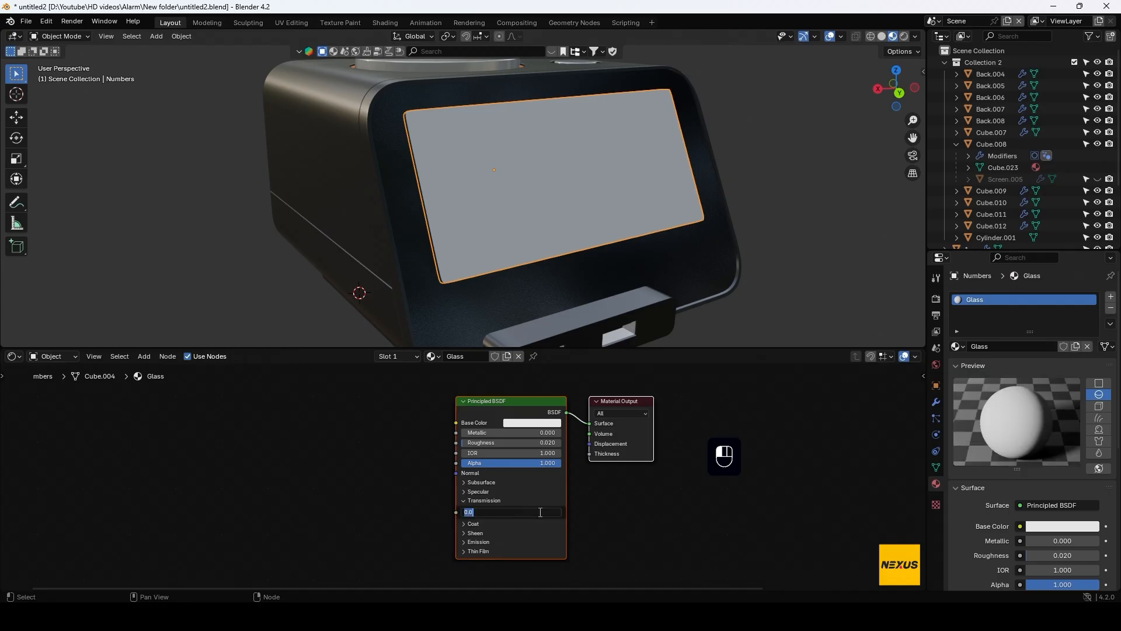
{"action": "type", "text": "1"}
{"action": "key", "text": "Return"}
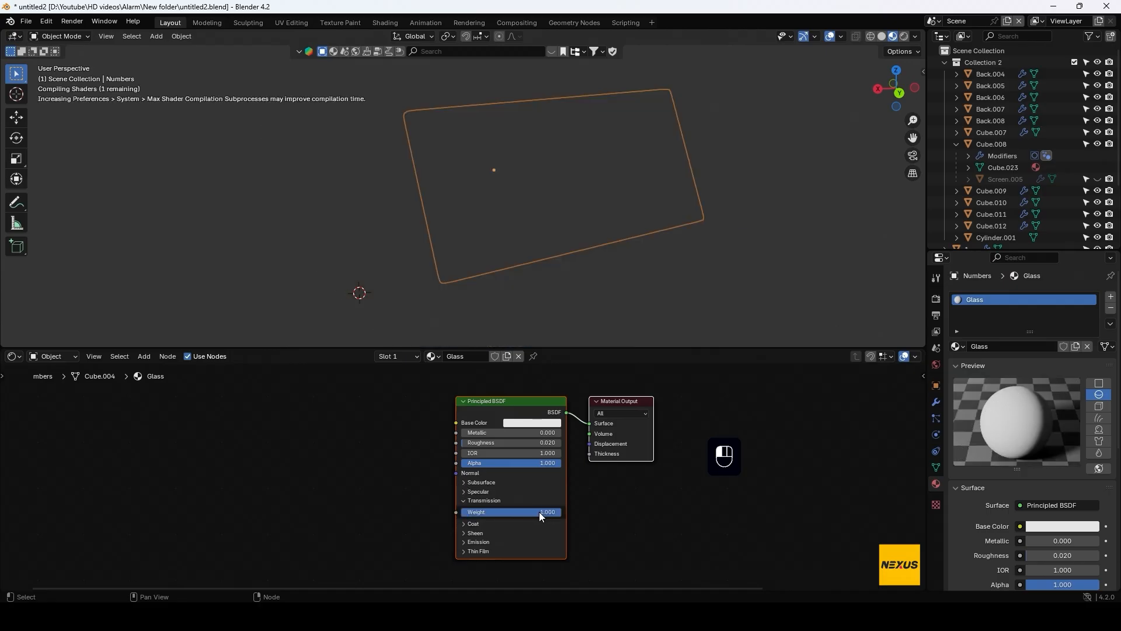
{"action": "key", "text": "h"}
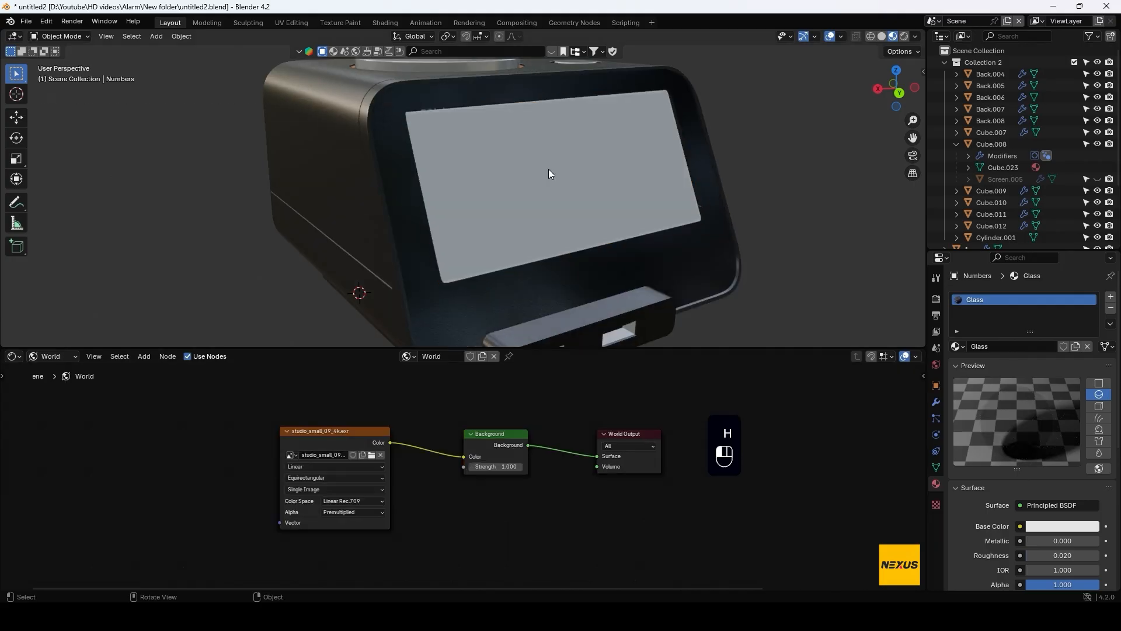
Add a new material to the Numbers 2 panel with a near-black base color and a roughness of 0.2
{"action": "left_click", "coordinate": [549, 173]}
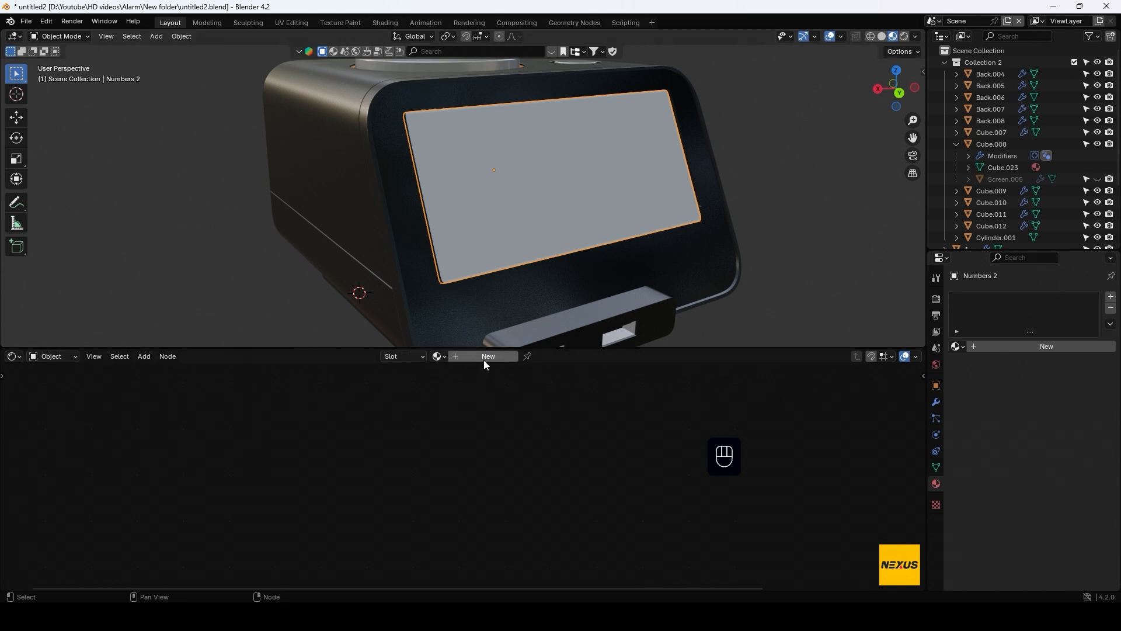
{"action": "left_click", "coordinate": [485, 357]}
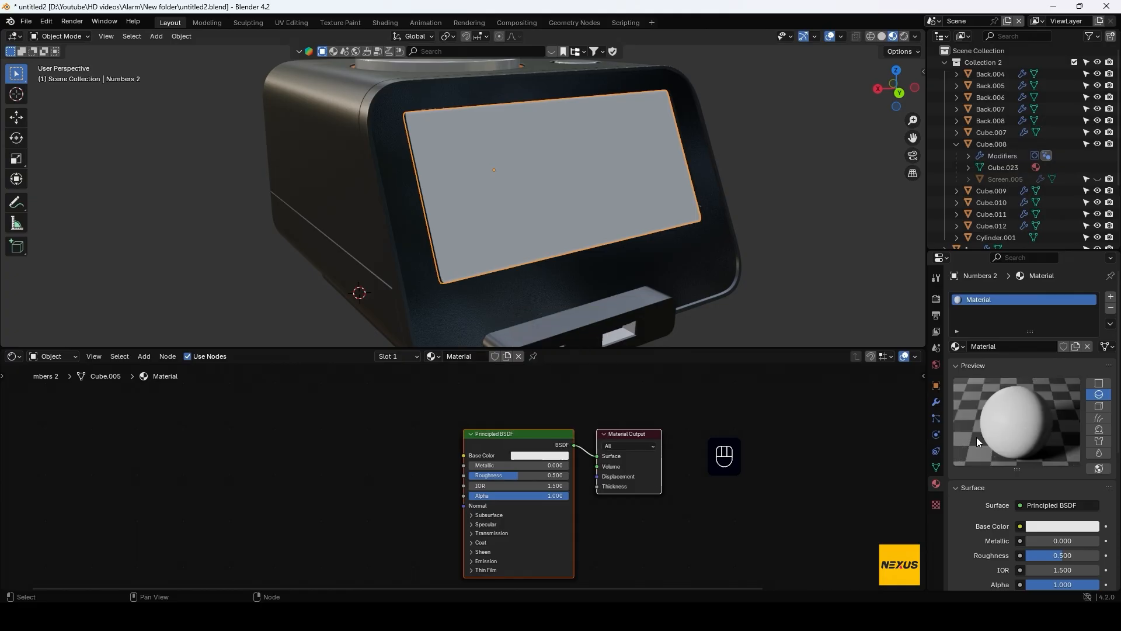
{"action": "left_click", "coordinate": [562, 455]}
{"action": "left_click_drag", "start_coordinate": [603, 345], "coordinate": [604, 383]}
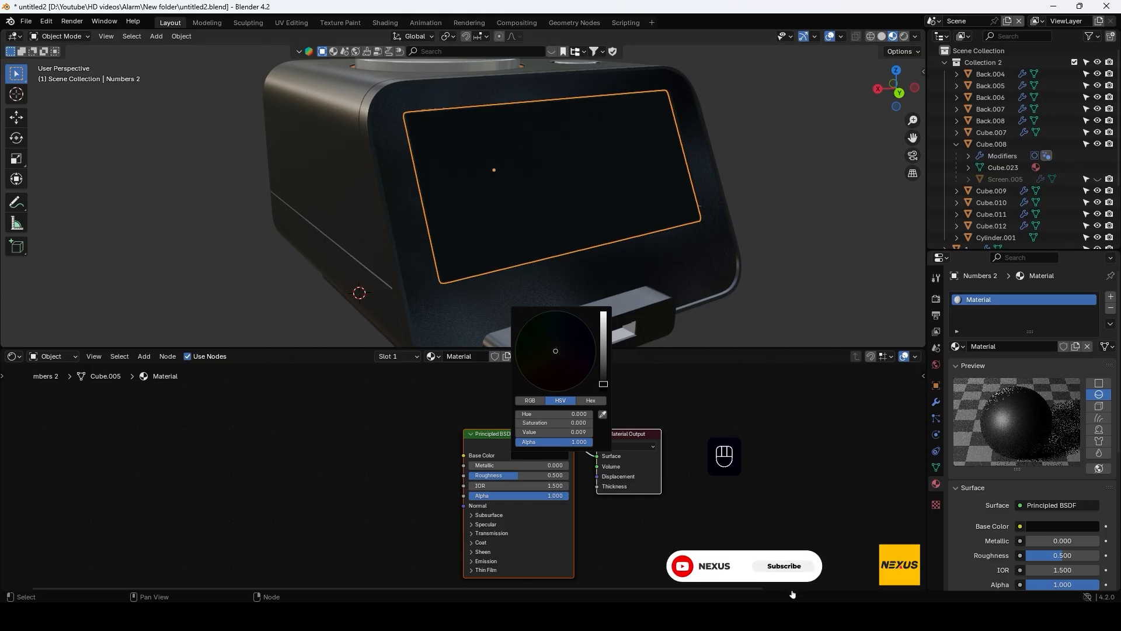
{"action": "left_click", "coordinate": [541, 474]}
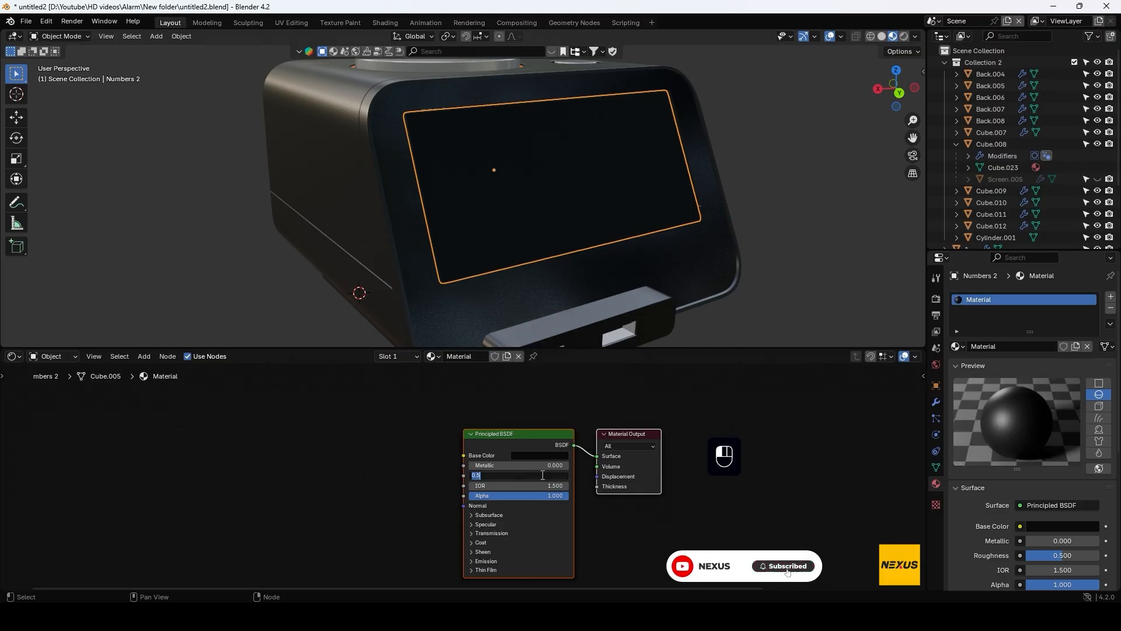
{"action": "type", "text": "0.2"}
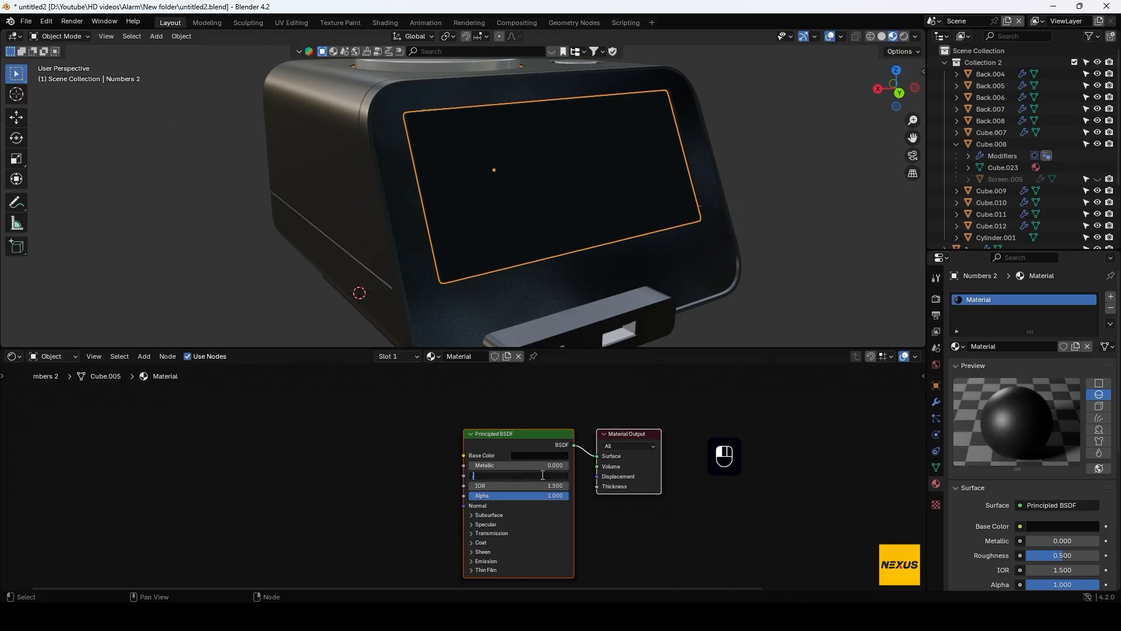
{"action": "key", "text": "Return"}
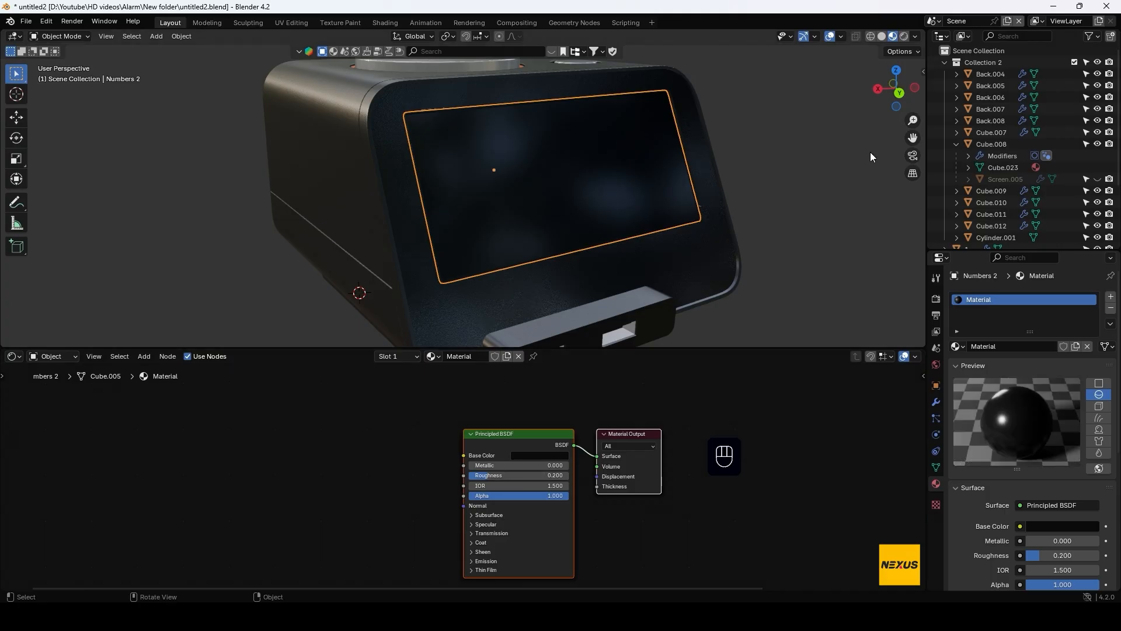
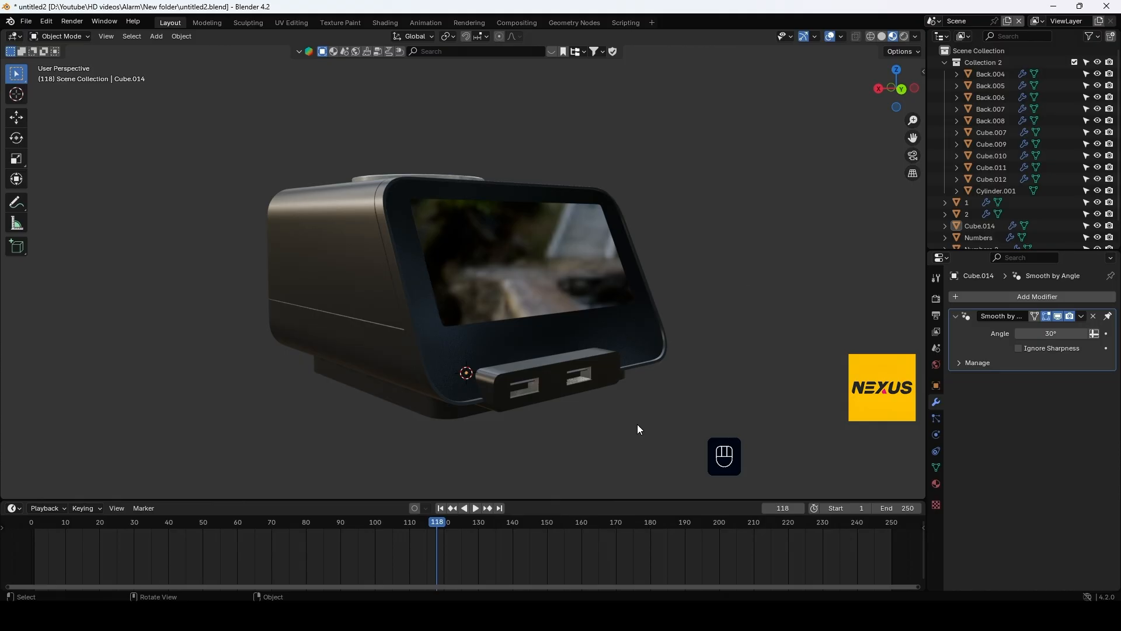
Parent all the clock parts to the base Cube.014 as object with Keep Transform
{"action": "key", "text": "a"}
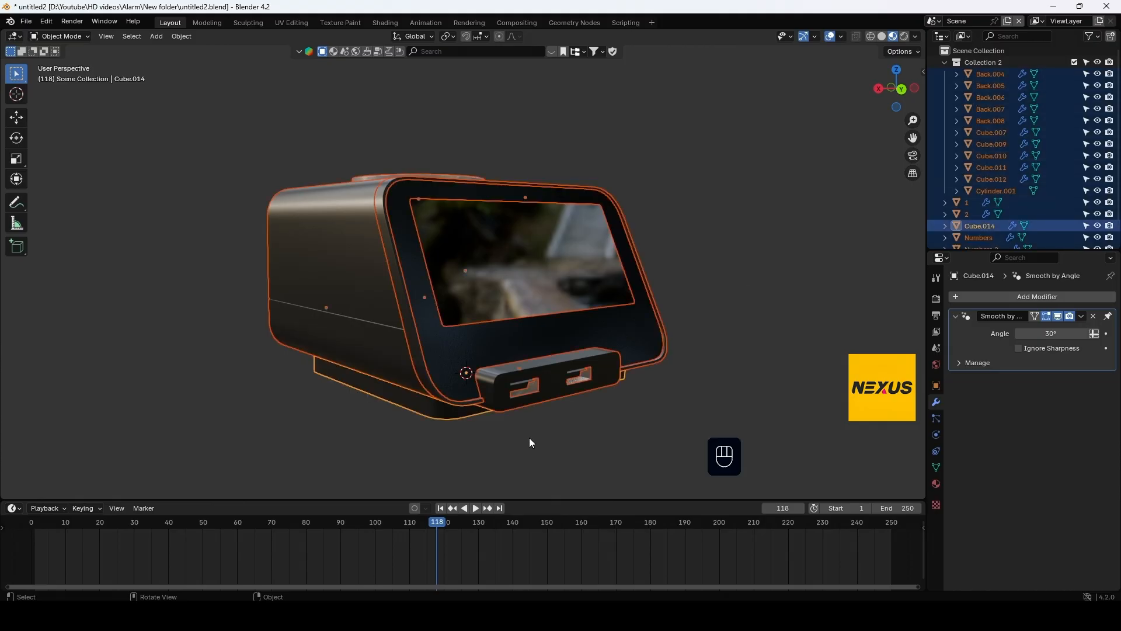
{"action": "left_click", "coordinate": [436, 410], "text": "shift"}
{"action": "left_click", "coordinate": [436, 410], "text": "shift"}
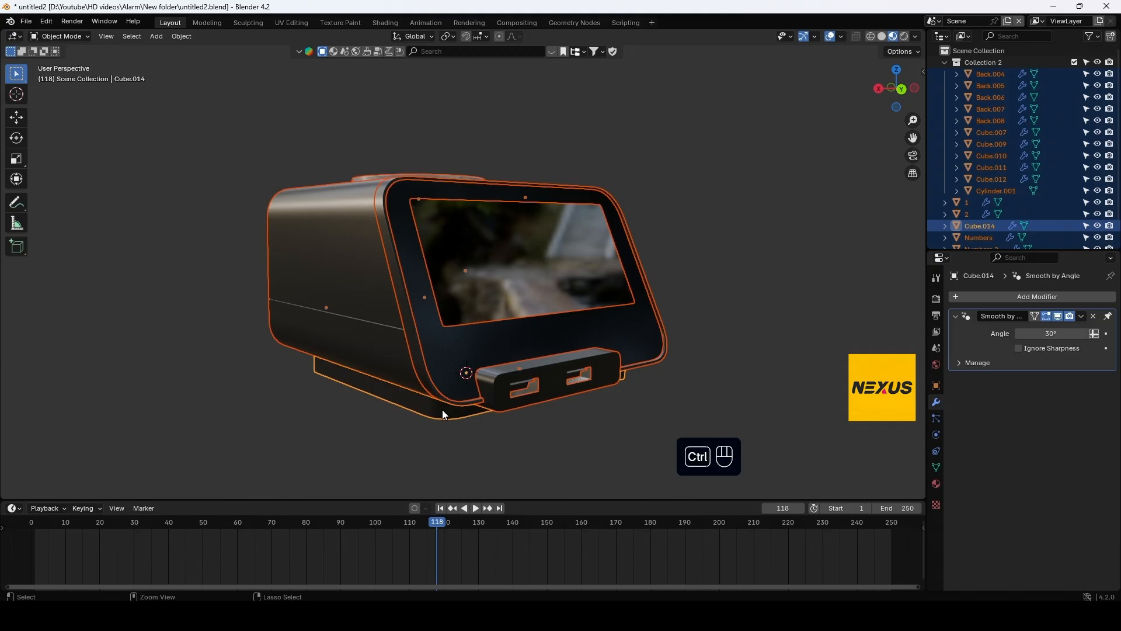
{"action": "key", "text": "ctrl+p"}
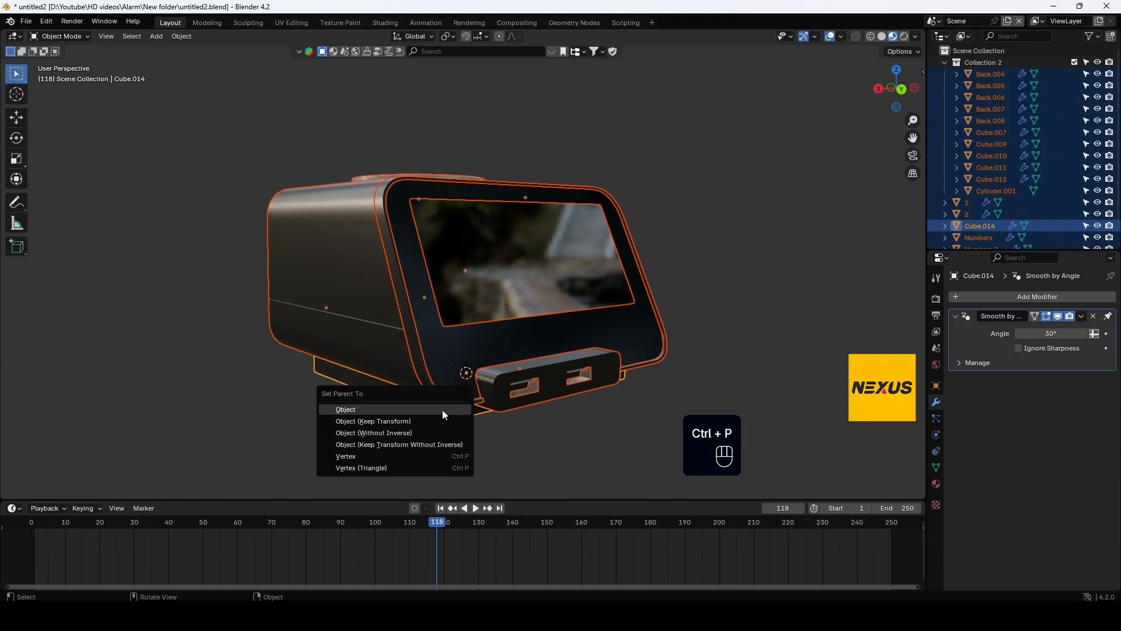
{"action": "left_click", "coordinate": [396, 421]}
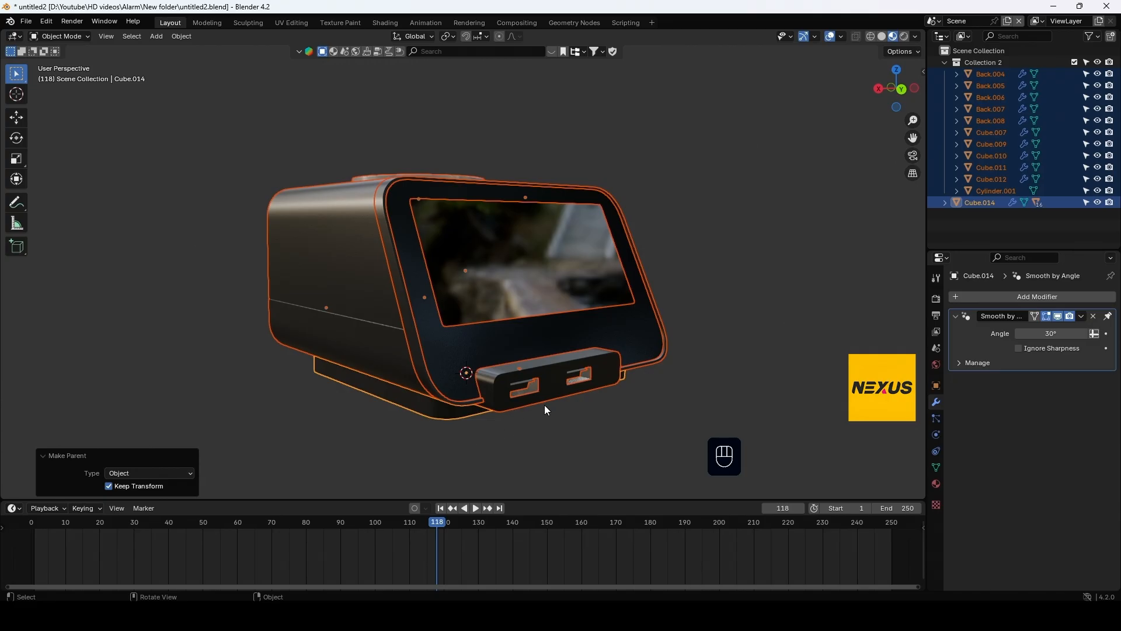
Select only the base and test-move it to check that the parented parts follow, cancelling the move
{"action": "left_click", "coordinate": [564, 435]}
{"action": "left_click", "coordinate": [430, 414]}
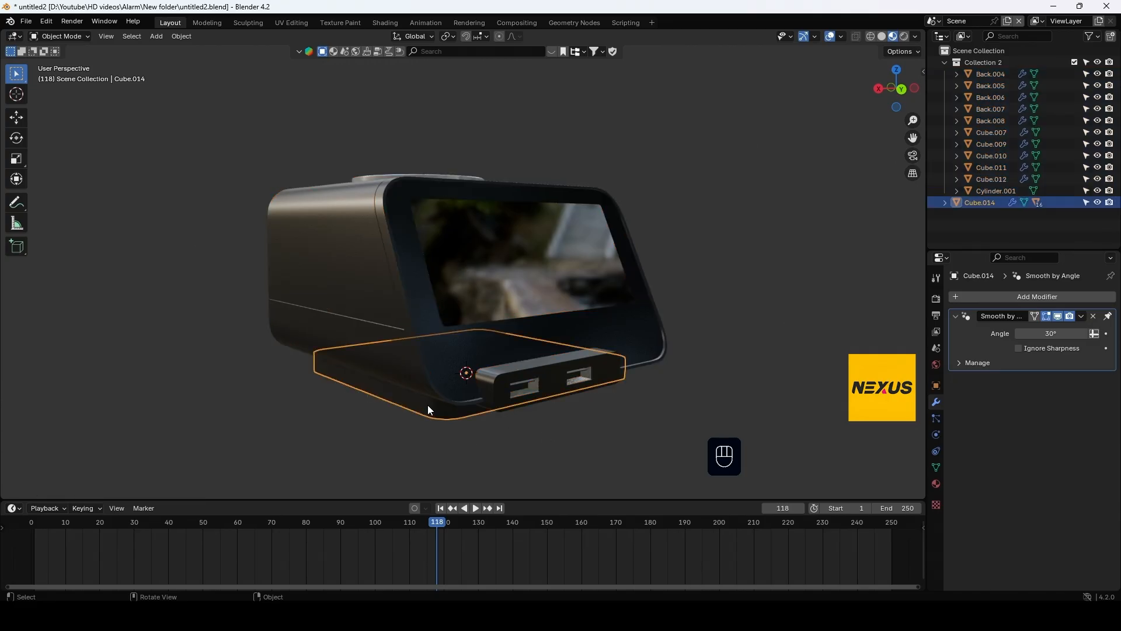
{"action": "key", "text": "g"}
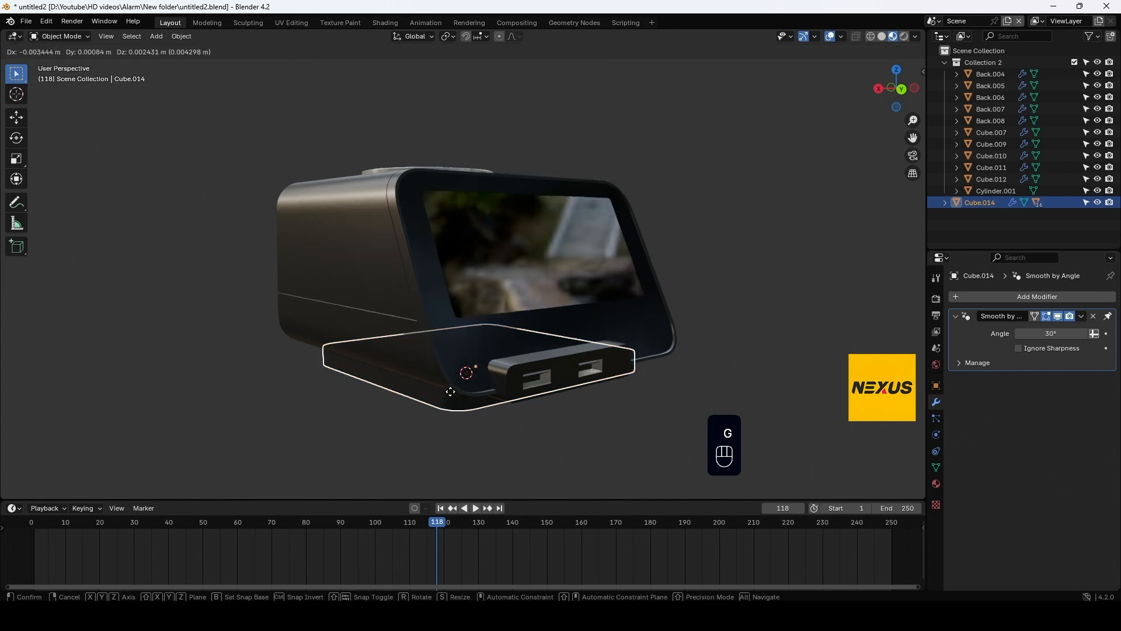
{"action": "key", "text": "Escape"}
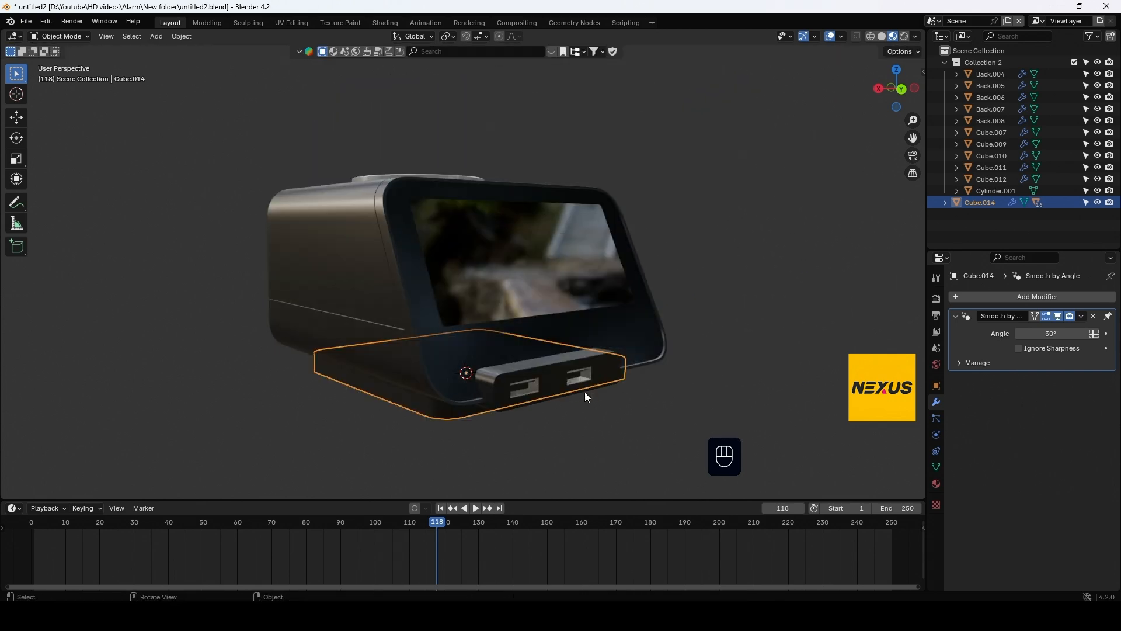
Snap the 3D cursor to the world origin
{"action": "key", "text": "shift+s"}
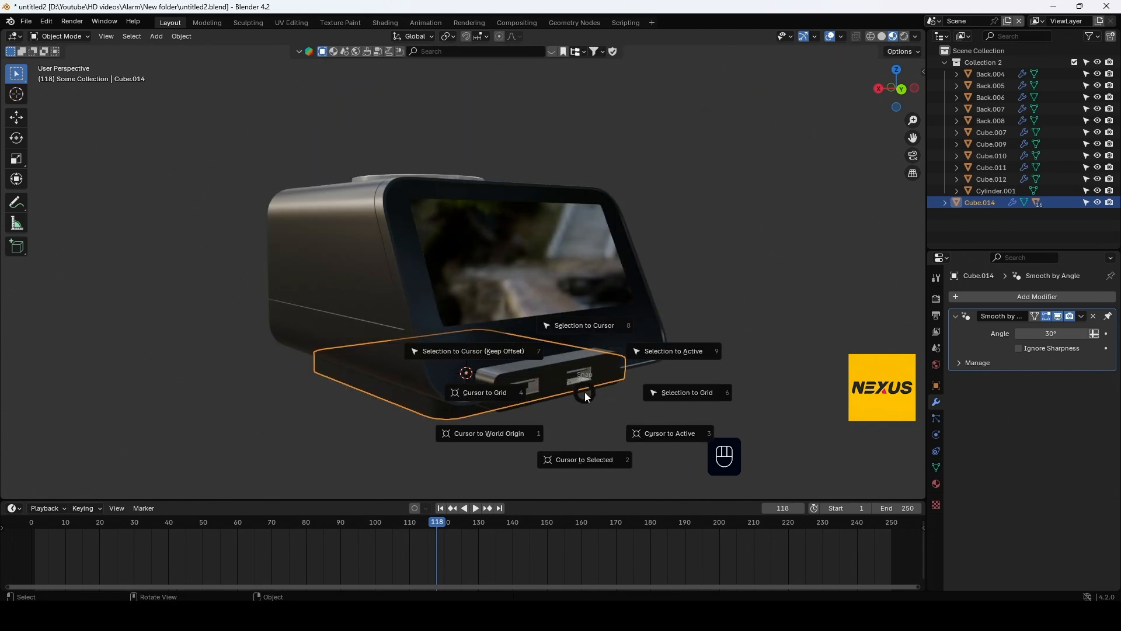
{"action": "left_click", "coordinate": [498, 434]}
{"action": "mouse_move", "coordinate": [582, 423]}
{"action": "middle_mouse_down"}
{"action": "mouse_move", "coordinate": [606, 331]}
{"action": "mouse_move", "coordinate": [567, 416]}
{"action": "mouse_move", "coordinate": [482, 442]}
{"action": "mouse_move", "coordinate": [583, 426]}
{"action": "middle_mouse_up"}
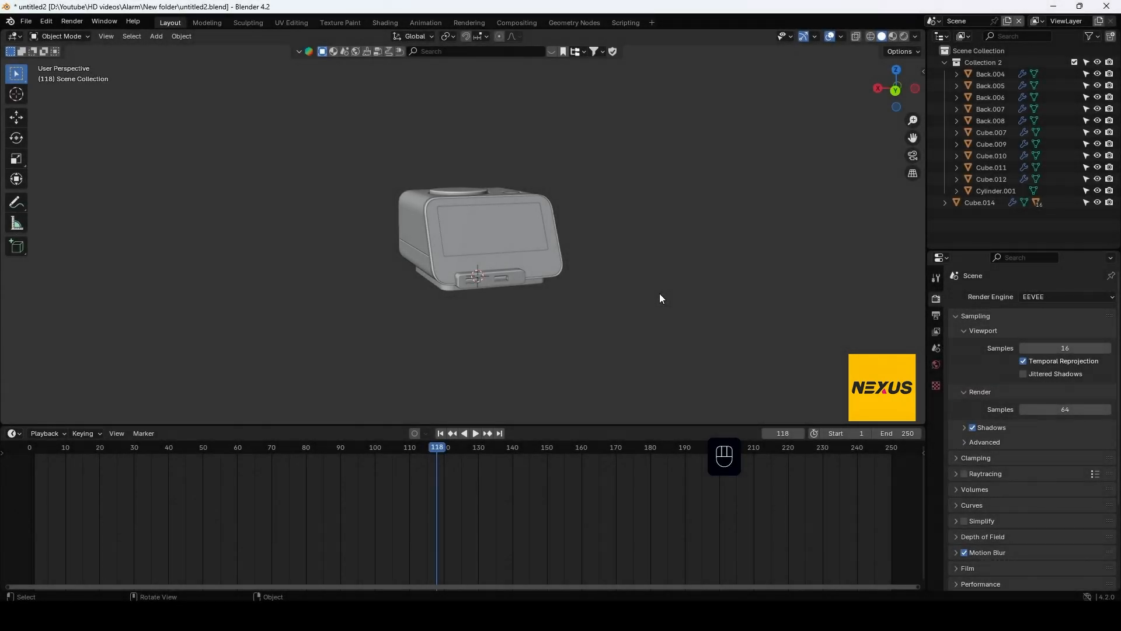
Set the render engine to Cycles
{"action": "left_click", "coordinate": [1057, 296]}
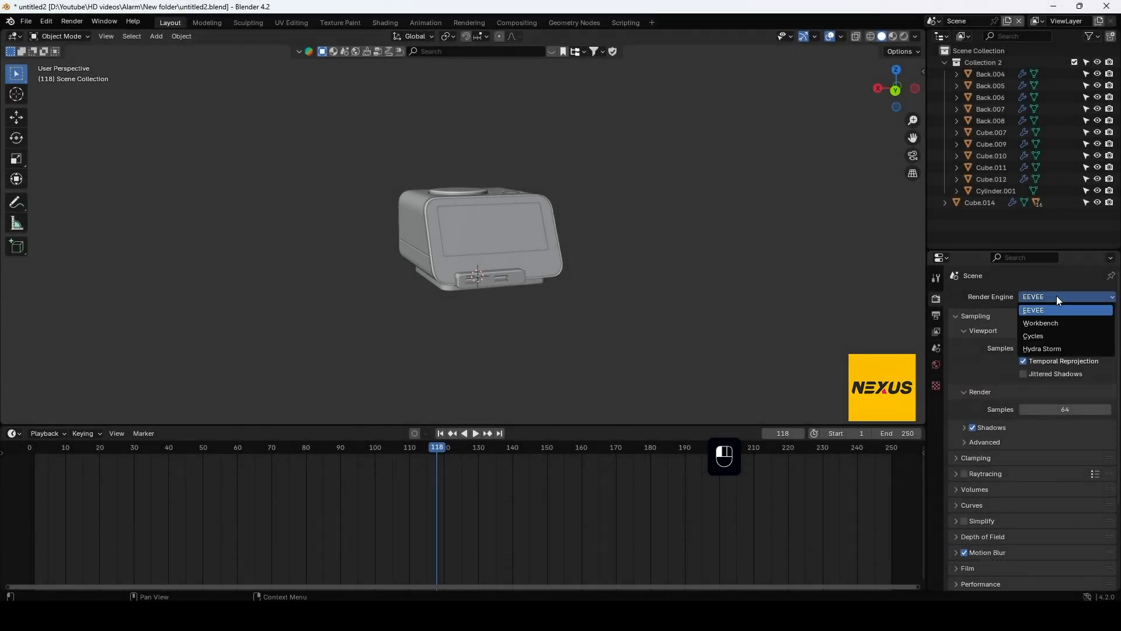
{"action": "left_click", "coordinate": [1055, 338]}
{"action": "scroll", "coordinate": [560, 318], "scroll_direction": "up", "scroll_amount": 1}
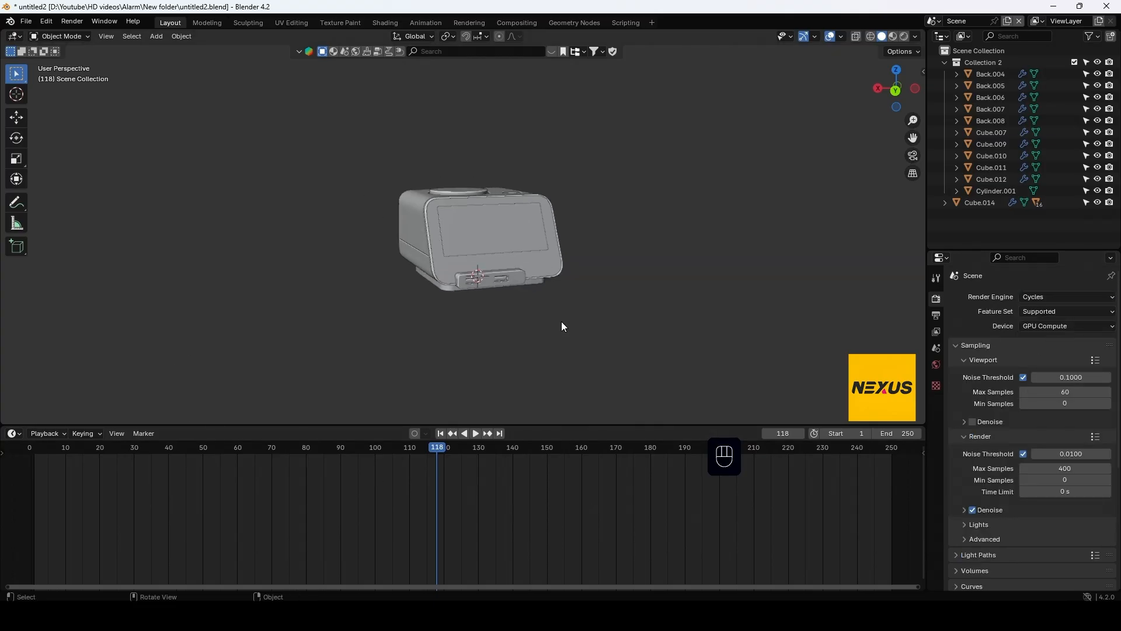
Add a mesh plane as the floor beneath the alarm clock
{"action": "scroll", "coordinate": [562, 322], "scroll_direction": "down", "scroll_amount": 1}
{"action": "key", "text": "shift+a"}
{"action": "mouse_move", "coordinate": [562, 321]}
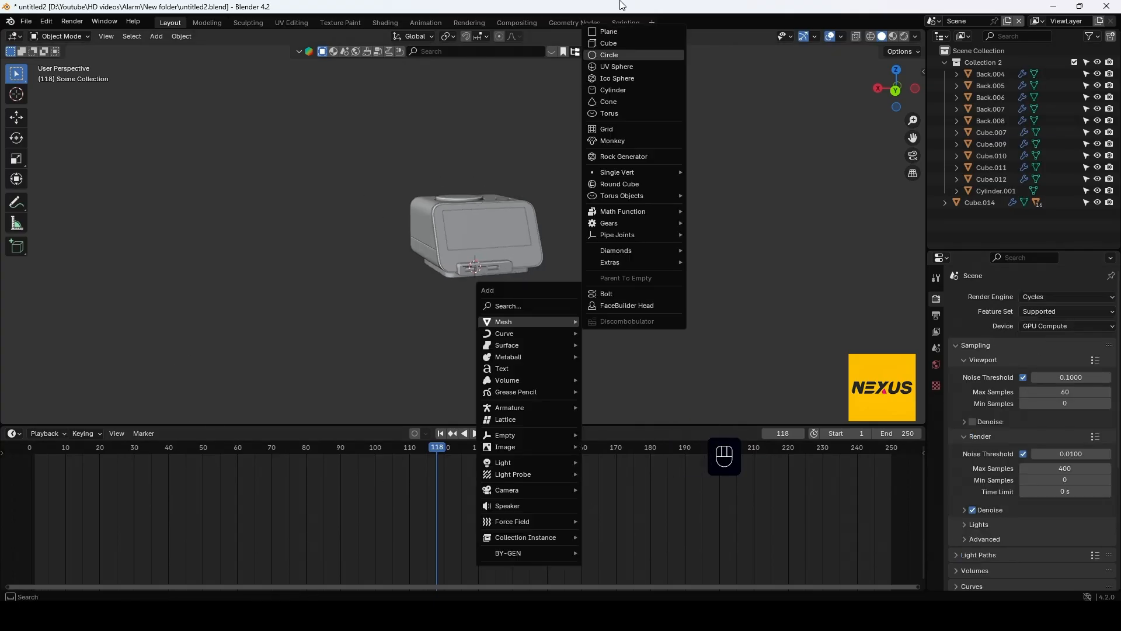
{"action": "left_click", "coordinate": [615, 33]}
{"action": "middle_click_drag", "start_coordinate": [631, 228], "coordinate": [620, 313]}
Extrude the plane's rear edge about 0.57 m upward along Z to form a back wall
{"action": "key", "text": "Tab"}
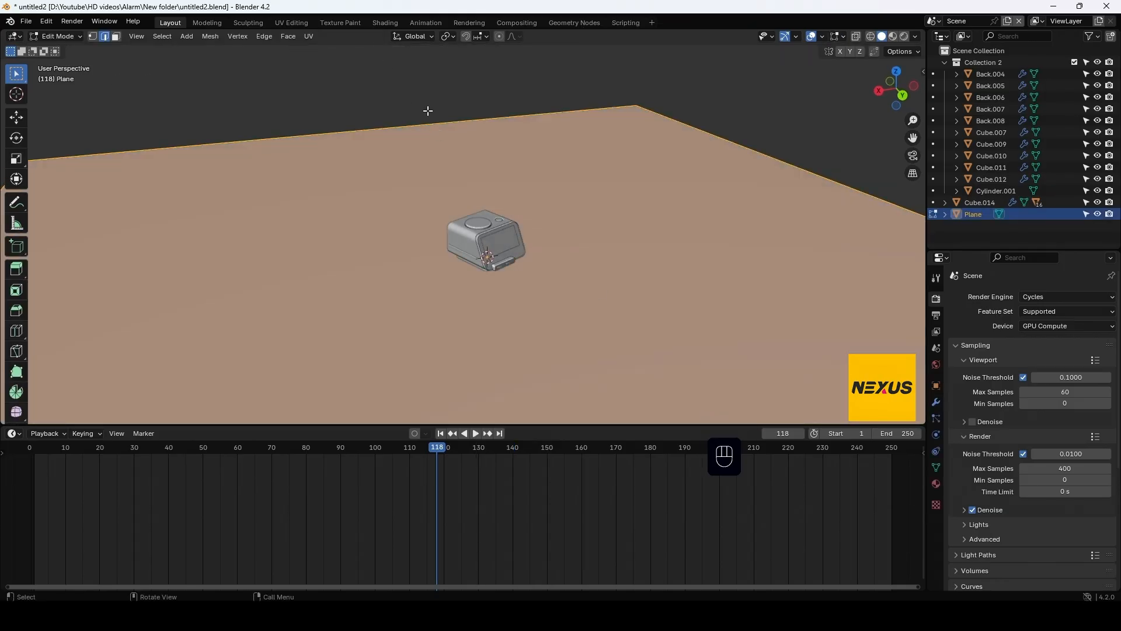
{"action": "key", "text": "2"}
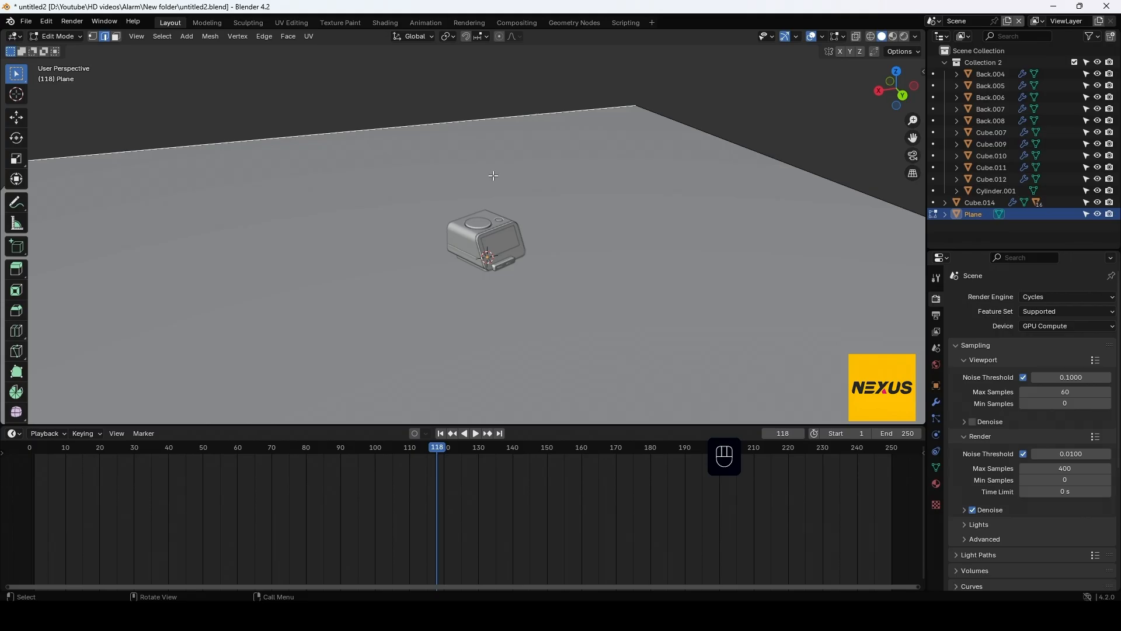
{"action": "key", "text": "e"}
{"action": "key", "text": "z"}
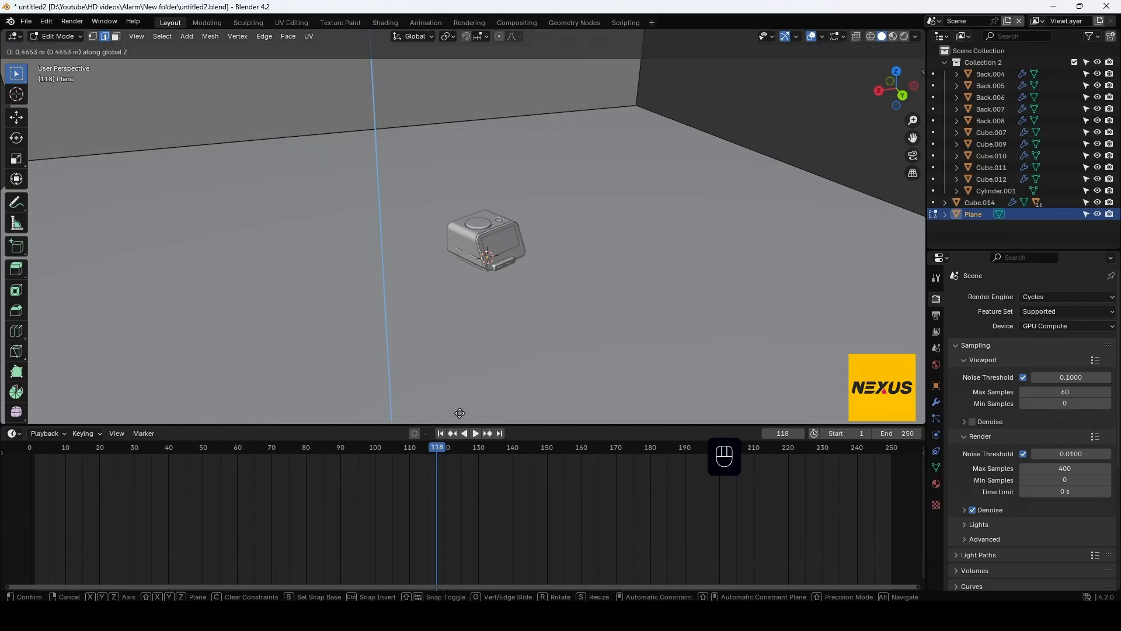
{"action": "left_click", "coordinate": [454, 379]}
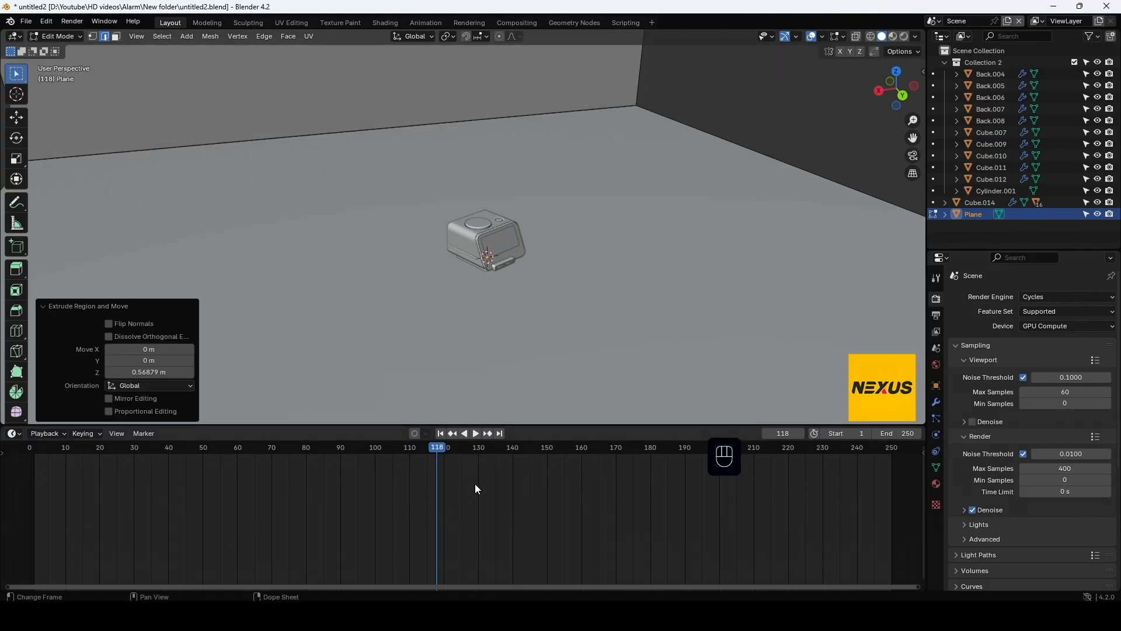
Bevel the edge between floor and back wall by about 0.41 m with 6 segments, and shade the backdrop smooth
{"action": "left_click", "coordinate": [423, 133]}
{"action": "key", "text": "ctrl+b"}
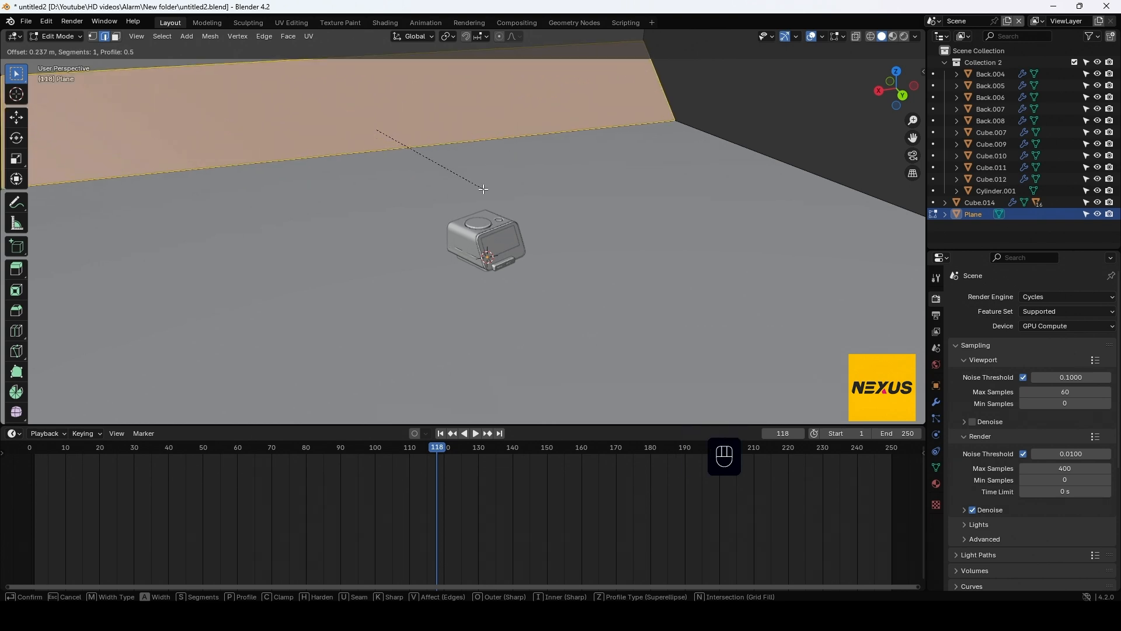
{"action": "scroll", "coordinate": [514, 214], "scroll_direction": "up", "scroll_amount": 5}
{"action": "left_click", "coordinate": [564, 215]}
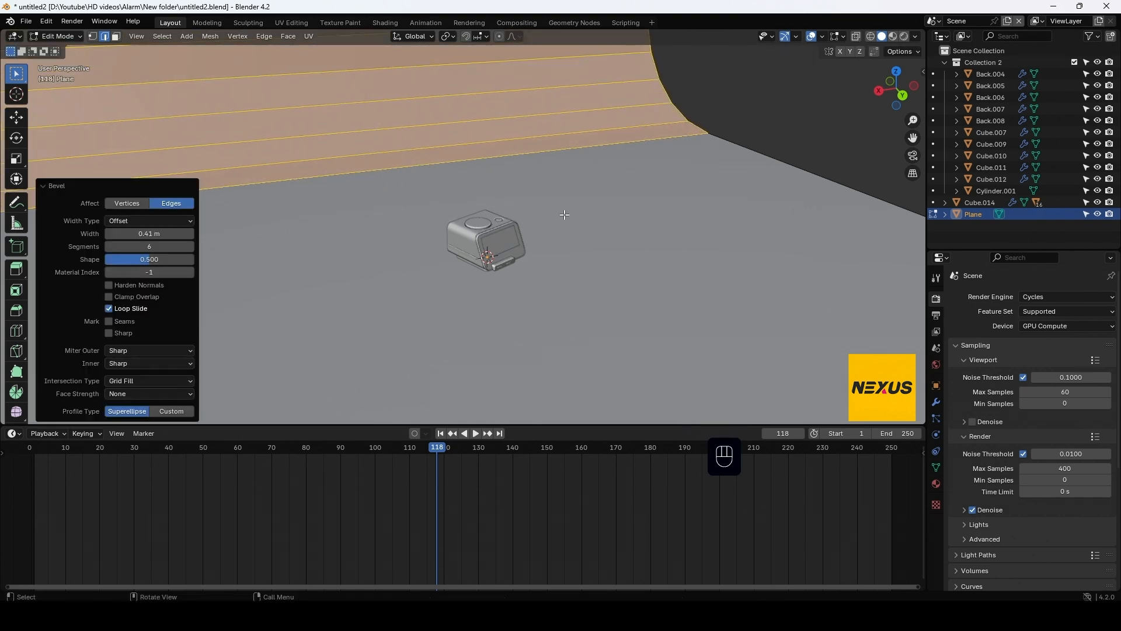
{"action": "key", "text": "Tab"}
{"action": "right_click", "coordinate": [564, 215]}
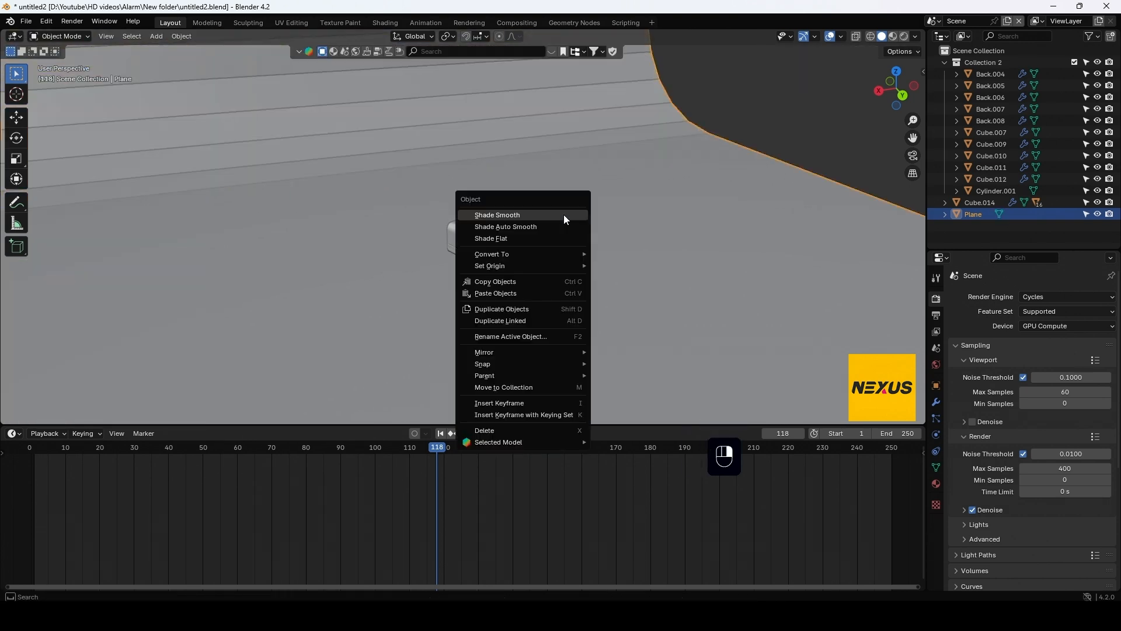
{"action": "left_click", "coordinate": [563, 215]}
Open the Shader Editor below the viewport, create a new material for the backdrop plane and delete its Principled BSDF node
{"action": "scroll", "coordinate": [590, 257], "scroll_direction": "down", "scroll_amount": 4}
{"action": "mouse_move", "coordinate": [582, 274]}
{"action": "middle_mouse_down"}
{"action": "mouse_move", "coordinate": [560, 280]}
{"action": "mouse_move", "coordinate": [569, 280]}
{"action": "middle_mouse_up"}
{"action": "scroll", "coordinate": [571, 277], "scroll_direction": "up", "scroll_amount": 6}
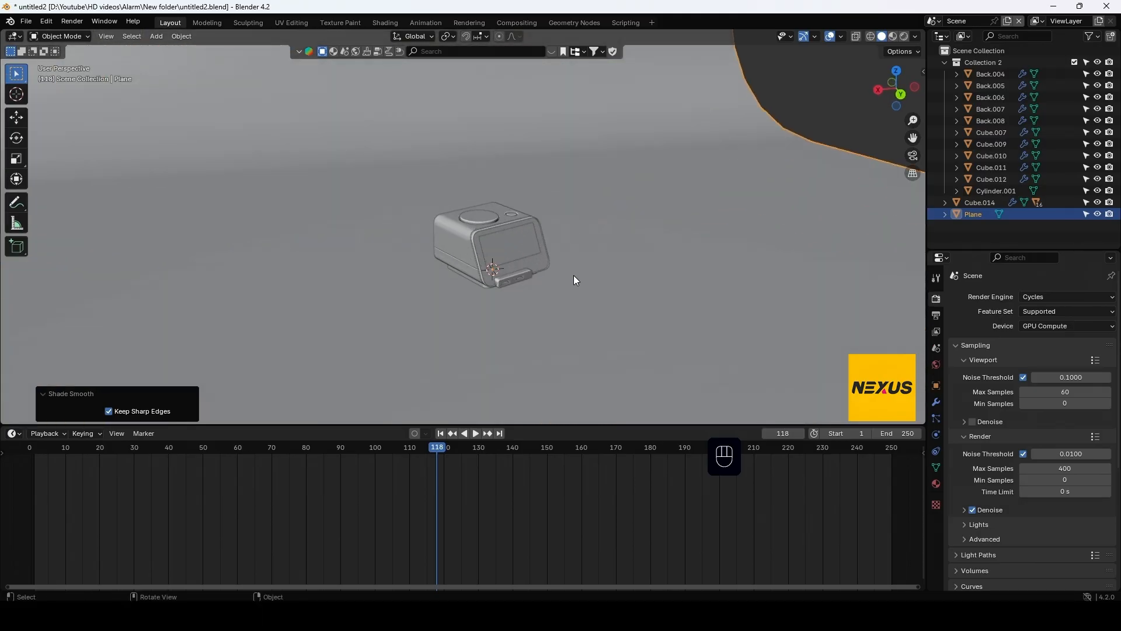
{"action": "scroll", "coordinate": [567, 277], "scroll_direction": "up", "scroll_amount": 4}
{"action": "middle_click_drag", "start_coordinate": [647, 320], "coordinate": [661, 313]}
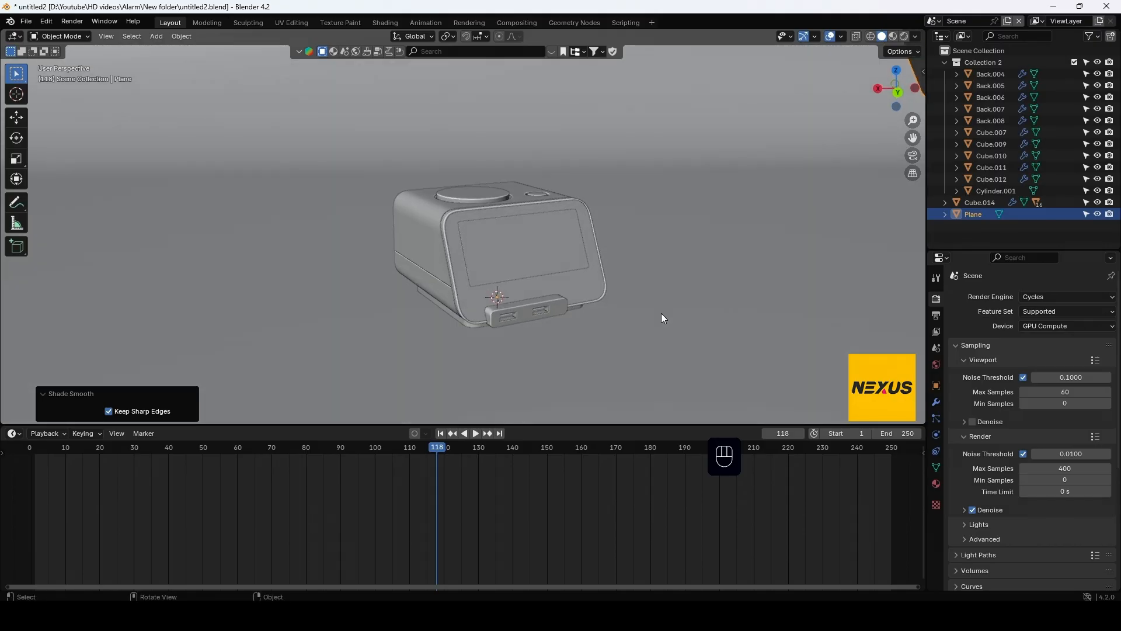
{"action": "left_click", "coordinate": [19, 433]}
{"action": "left_click", "coordinate": [45, 539]}
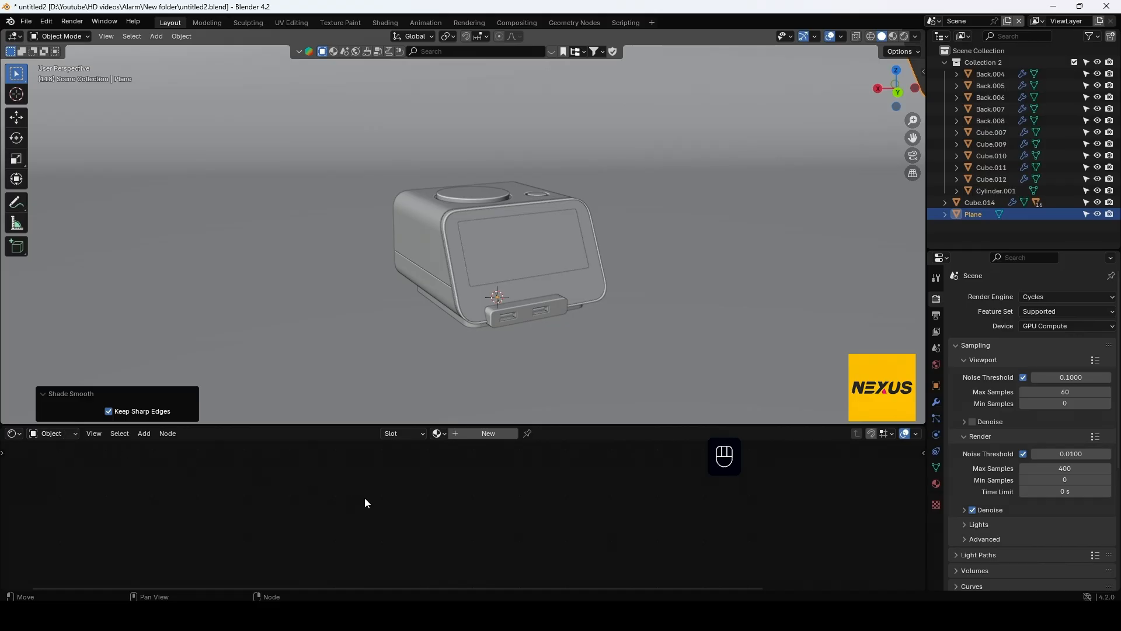
{"action": "left_click", "coordinate": [468, 434]}
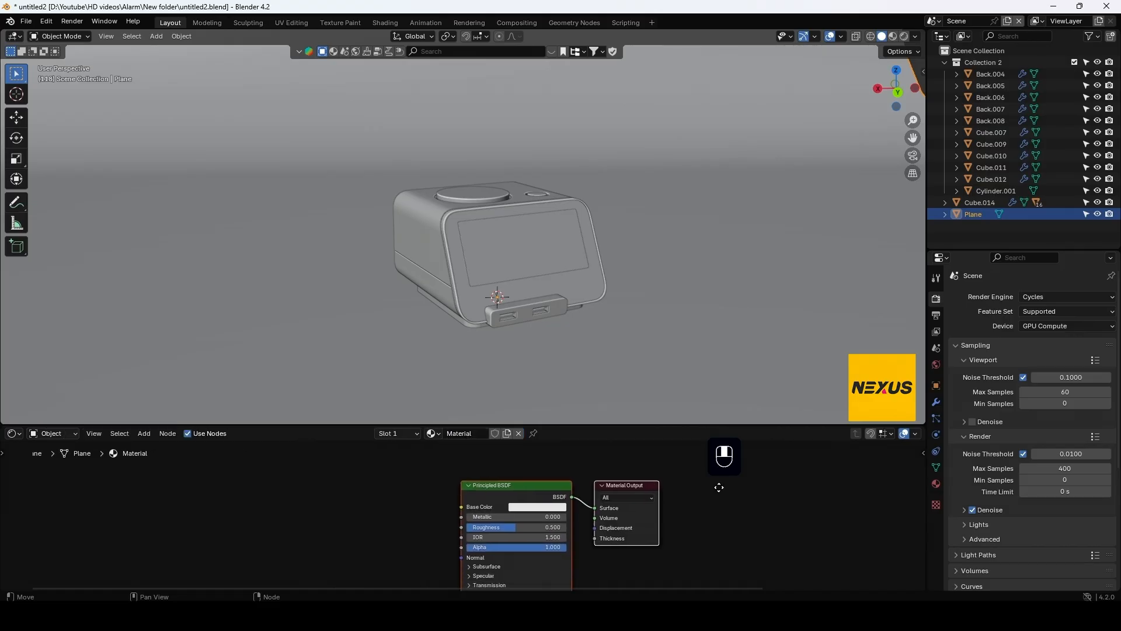
{"action": "left_click", "coordinate": [518, 484]}
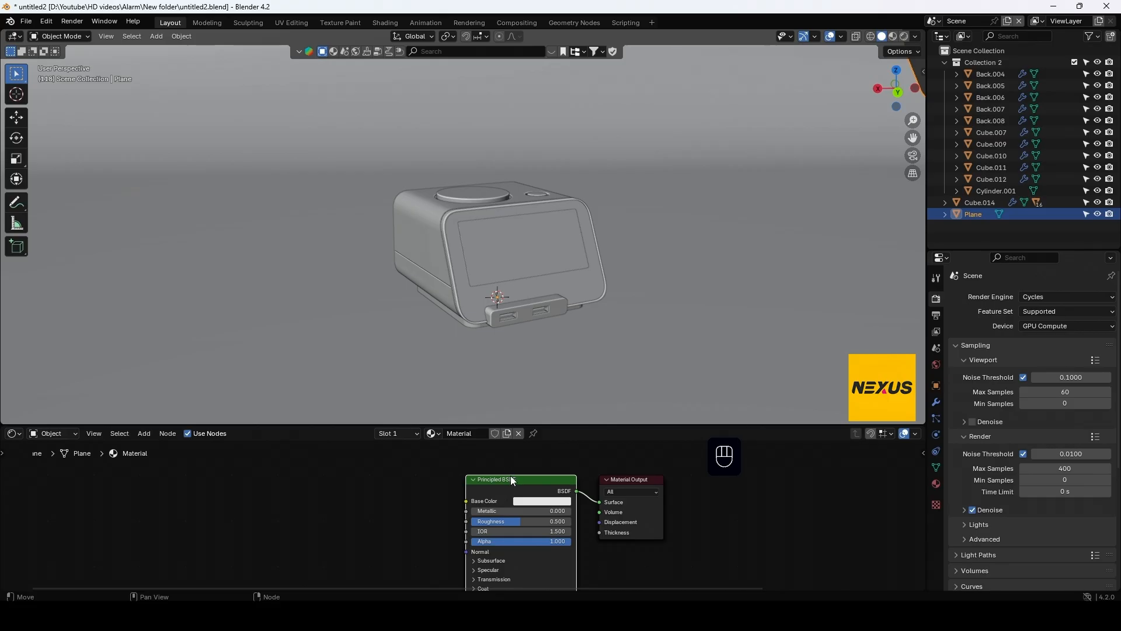
{"action": "key", "text": "Delete"}
Add an Ambient Occlusion node to the backdrop material, well before the Material Output node
{"action": "key", "text": "shift+a"}
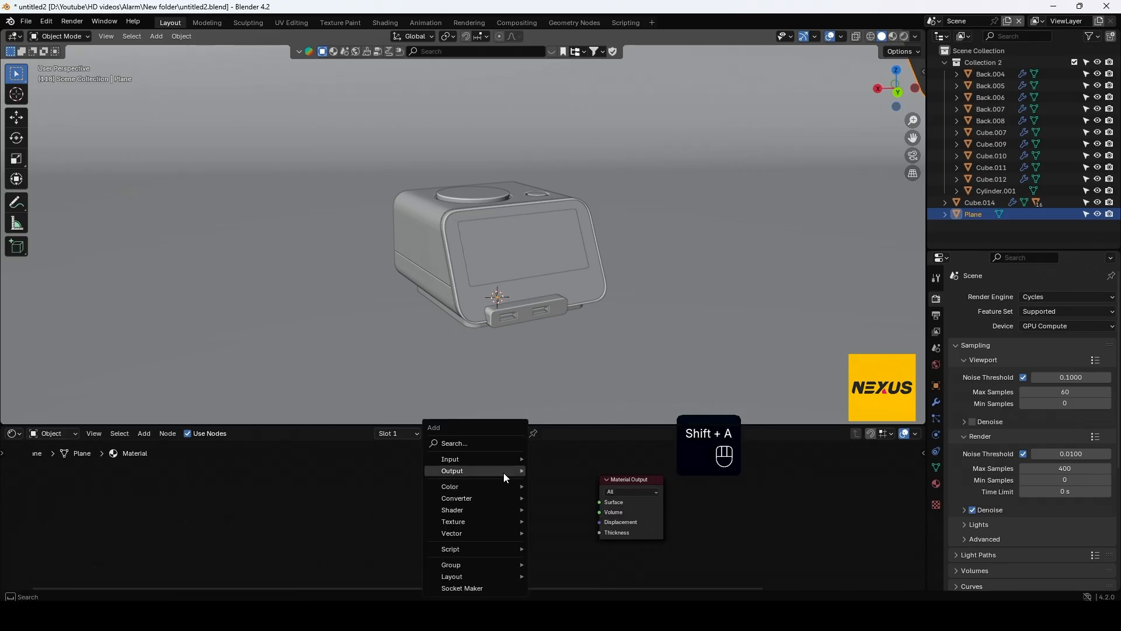
{"action": "left_click", "coordinate": [495, 441]}
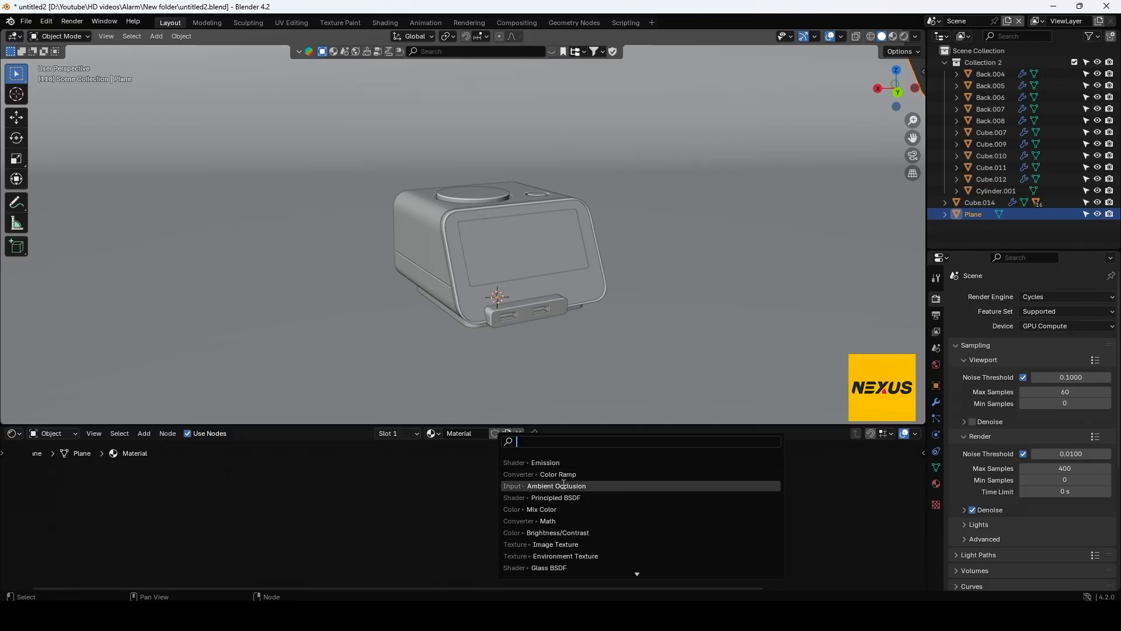
{"action": "left_click", "coordinate": [555, 486]}
{"action": "left_click", "coordinate": [315, 473]}
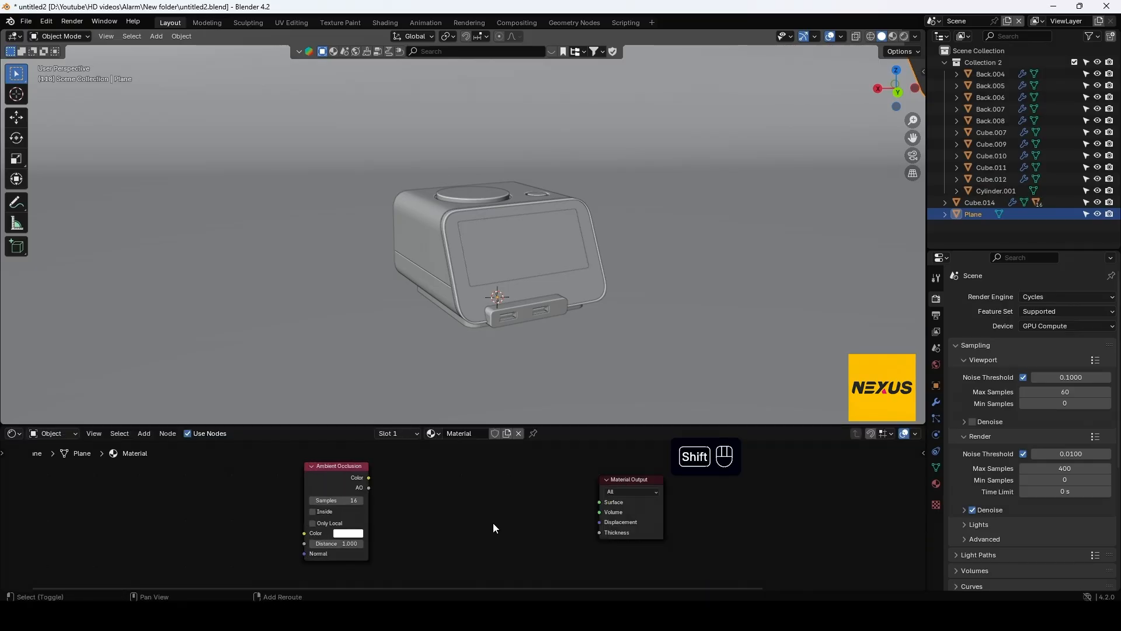
Add a Color Ramp node, linking the Ambient Occlusion AO output to its Fac and its Color to the Material Output's Surface
{"action": "key", "text": "shift+a"}
{"action": "left_click", "coordinate": [469, 443]}
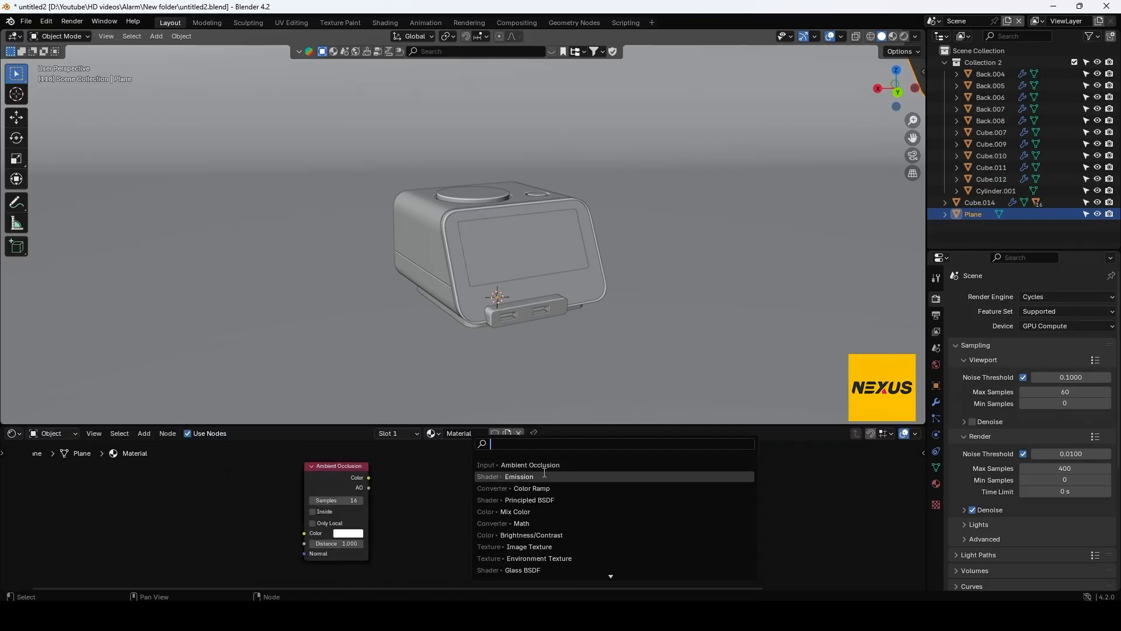
{"action": "left_click", "coordinate": [531, 489]}
{"action": "left_click", "coordinate": [418, 470]}
{"action": "left_click_drag", "start_coordinate": [374, 490], "coordinate": [392, 498]}
{"action": "left_click_drag", "start_coordinate": [408, 552], "coordinate": [416, 552]}
{"action": "left_click_drag", "start_coordinate": [528, 480], "coordinate": [774, 492]}
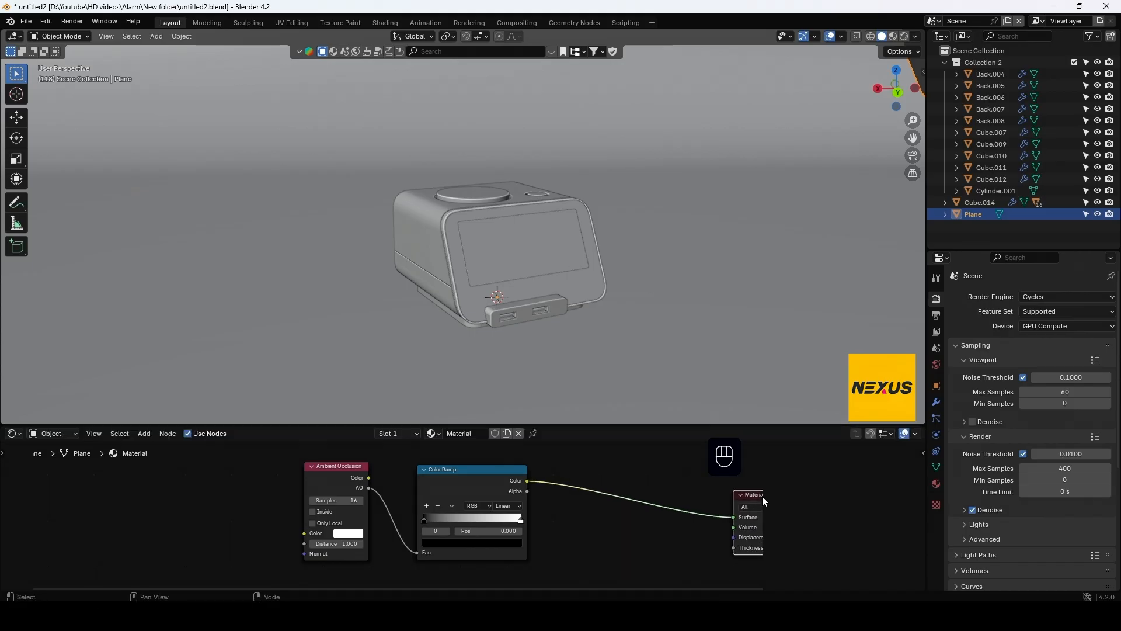
Insert an Emission node into the link between the Color Ramp and the Material Output
{"action": "key", "text": "shift+a"}
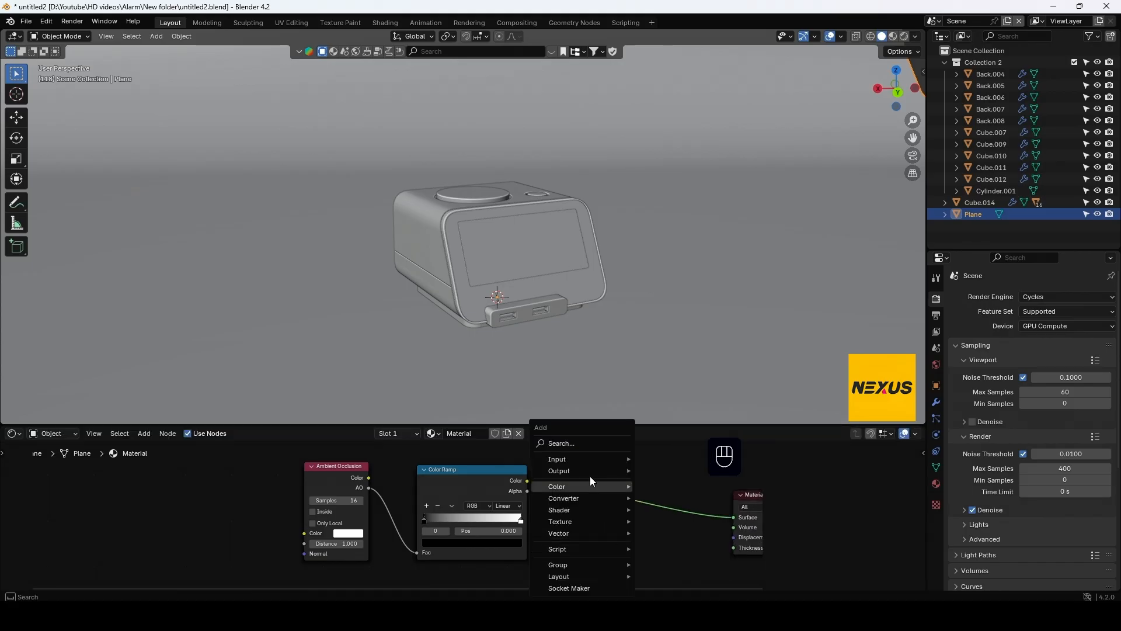
{"action": "left_click", "coordinate": [584, 446]}
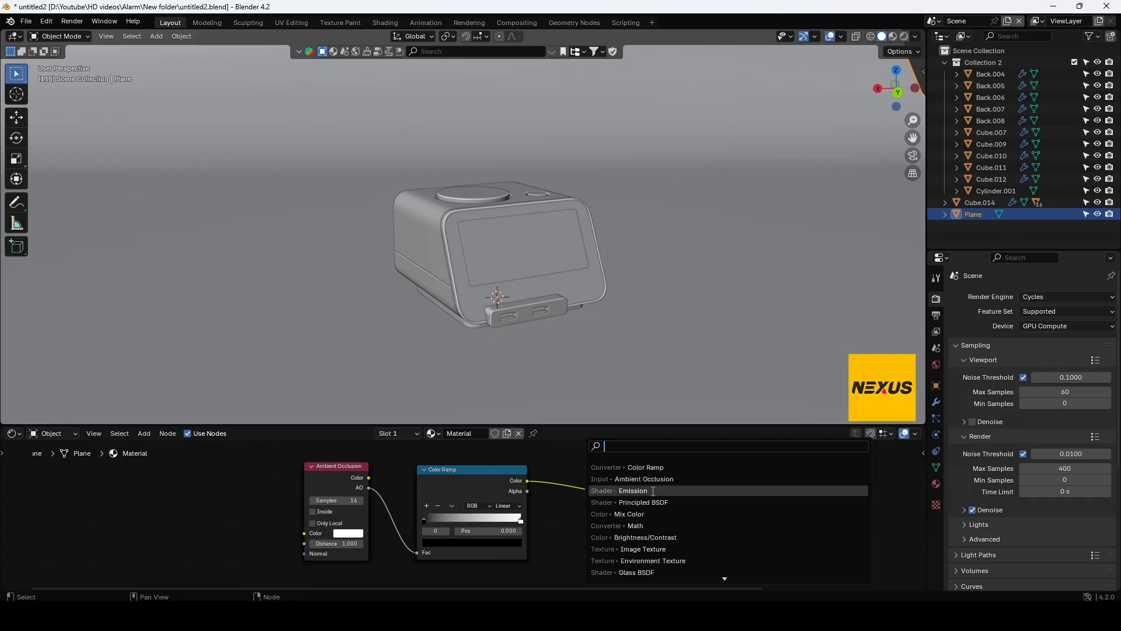
{"action": "left_click", "coordinate": [634, 491]}
{"action": "left_click", "coordinate": [597, 480]}
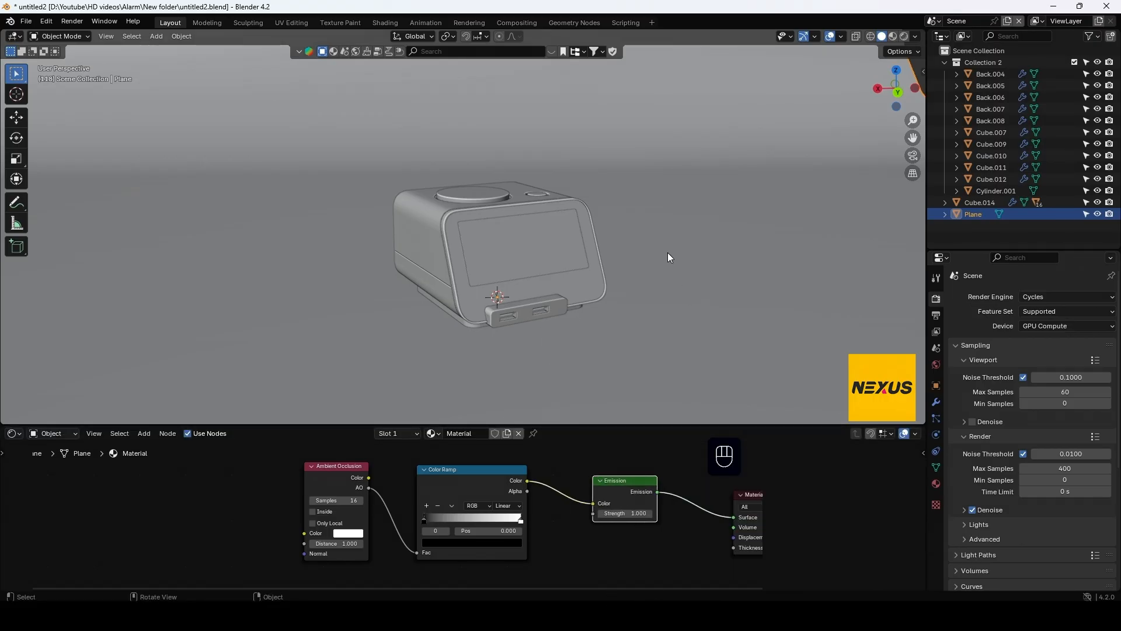
Preview the scene in rendered shading and move the Color Ramp's white stop to about 0.382
{"action": "left_click", "coordinate": [905, 37]}
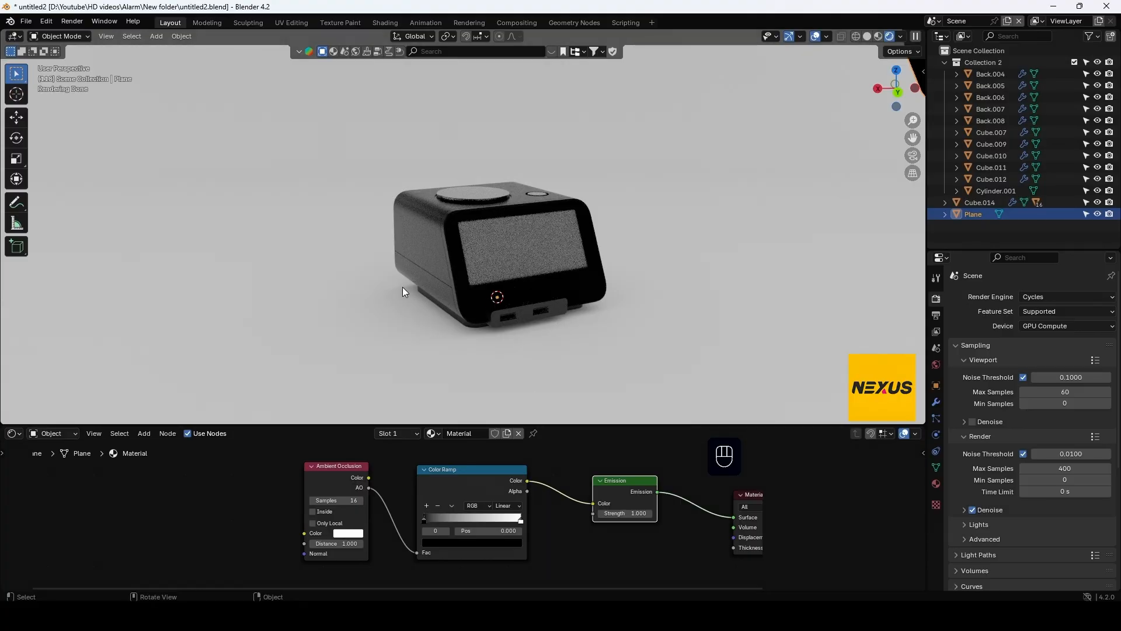
{"action": "left_click_drag", "start_coordinate": [519, 522], "coordinate": [466, 521]}
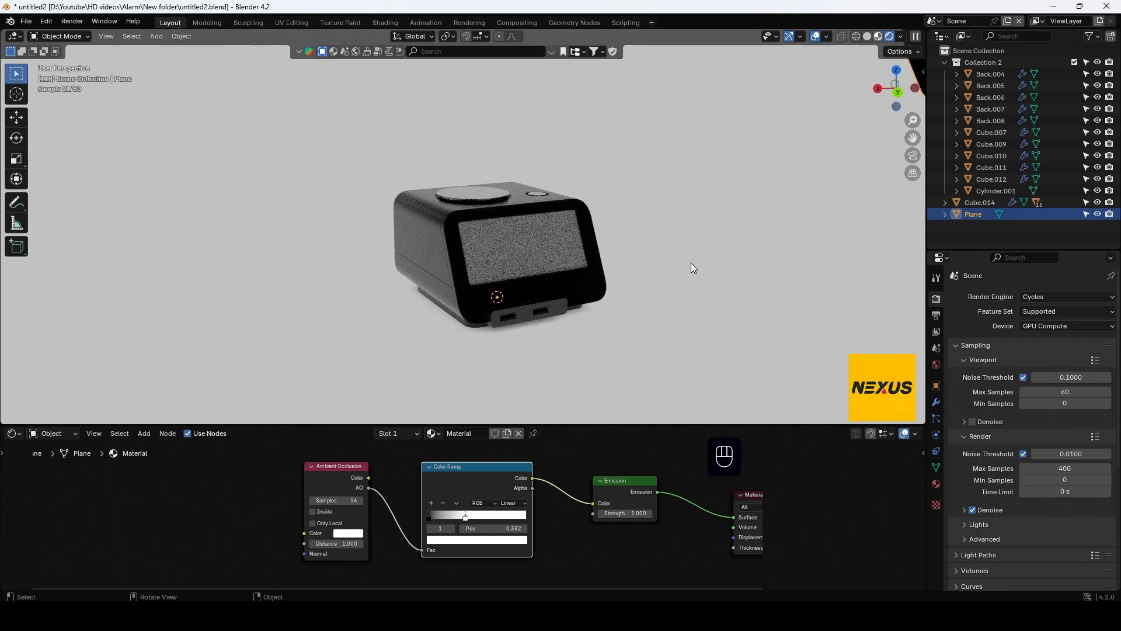
Switch to material preview, scale the backdrop plane about 2.155 times along X, and apply its scale
{"action": "left_click", "coordinate": [878, 37]}
{"action": "scroll", "coordinate": [706, 285], "scroll_direction": "down", "scroll_amount": 4}
{"action": "scroll", "coordinate": [704, 285], "scroll_direction": "down", "scroll_amount": 3}
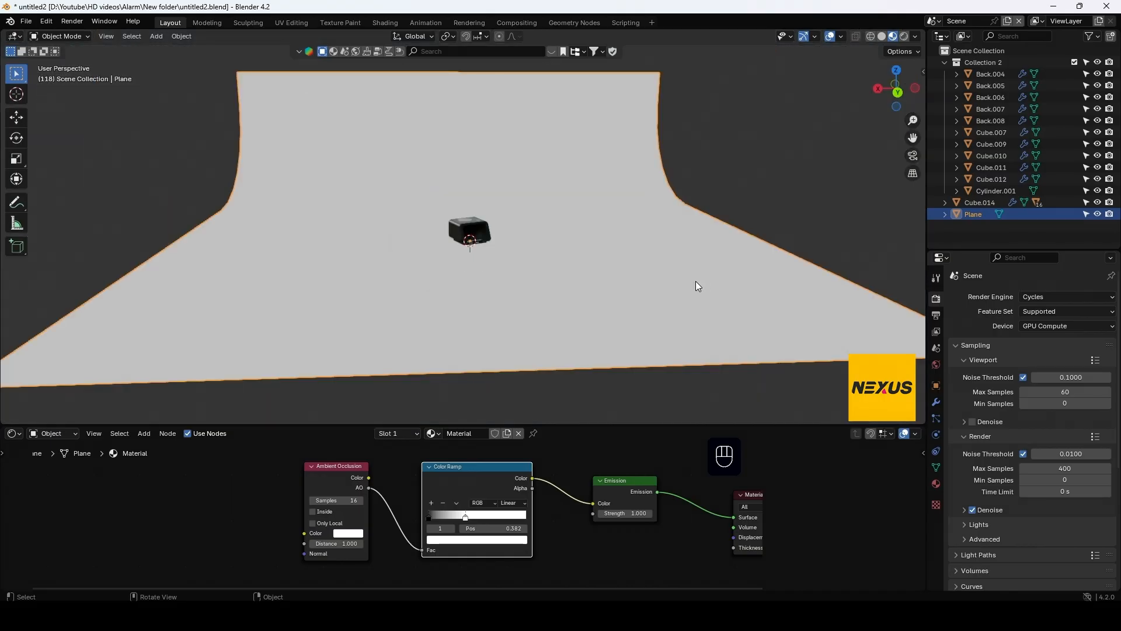
{"action": "key", "text": "s"}
{"action": "key", "text": "x"}
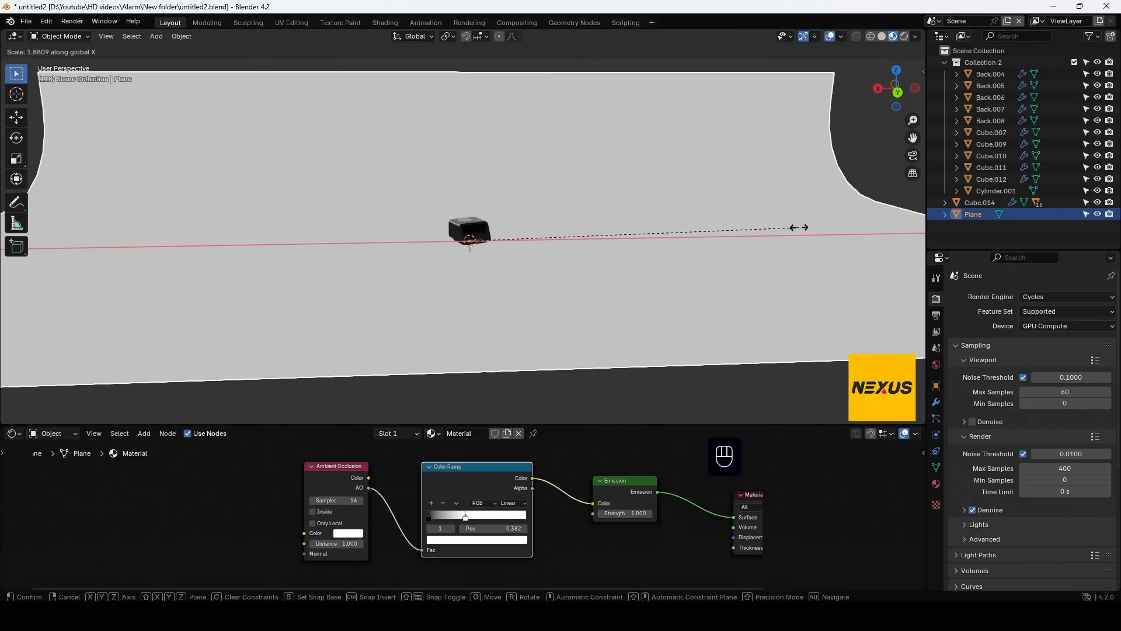
{"action": "left_click", "coordinate": [850, 229]}
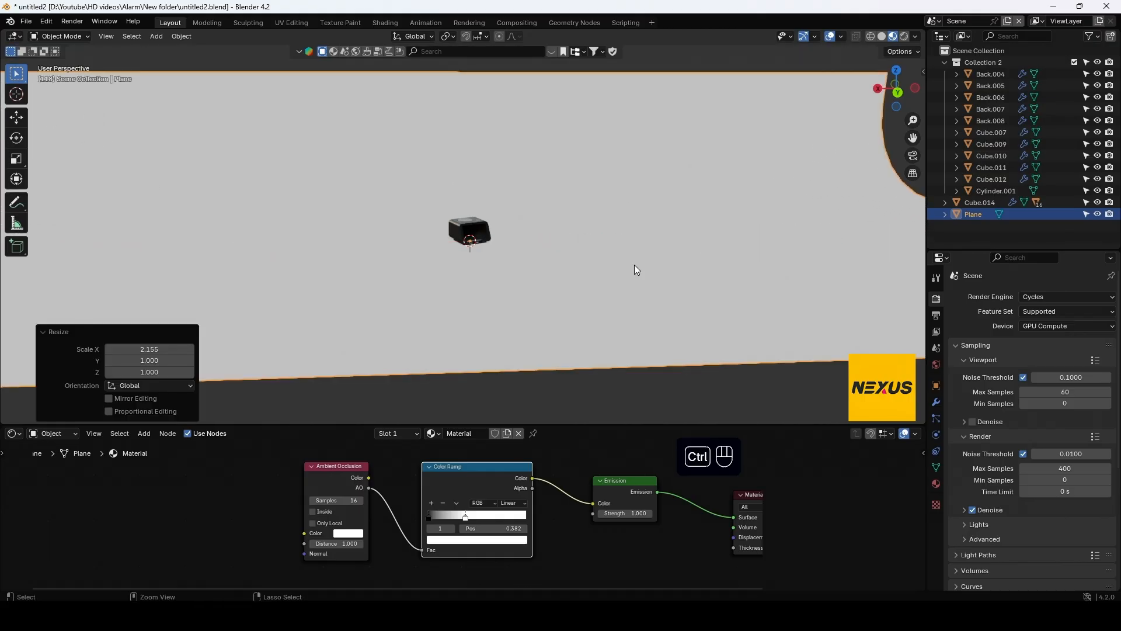
{"action": "key", "text": "ctrl+a"}
{"action": "left_click", "coordinate": [614, 290]}
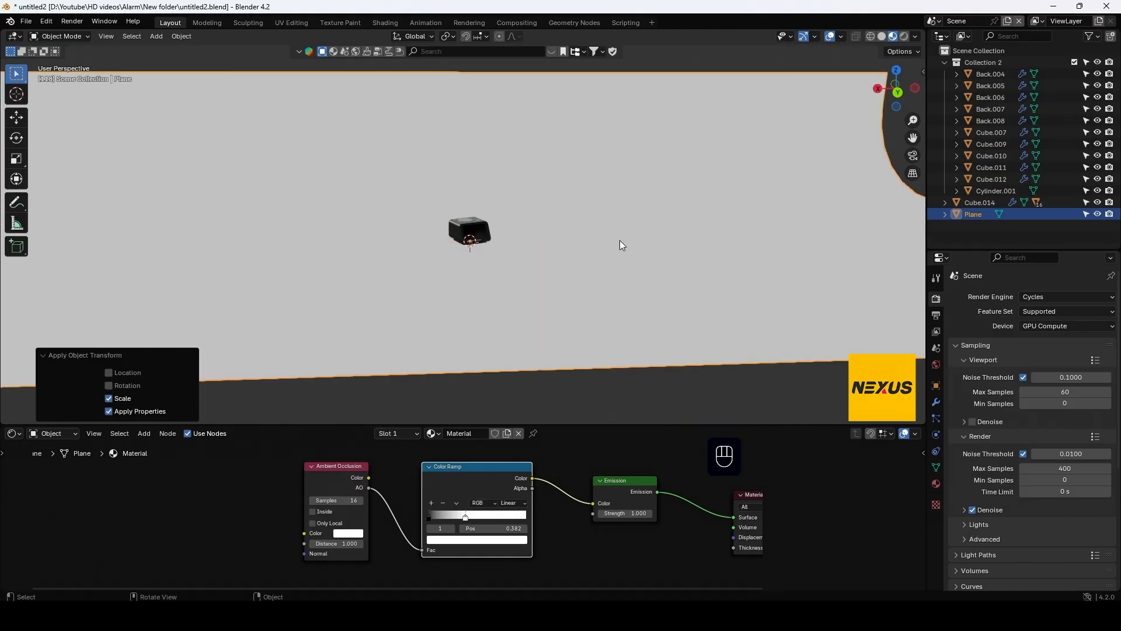
Add a UV sphere around the scene and scale it up about 2.43 times
{"action": "key", "text": "shift+a"}
{"action": "mouse_move", "coordinate": [627, 257]}
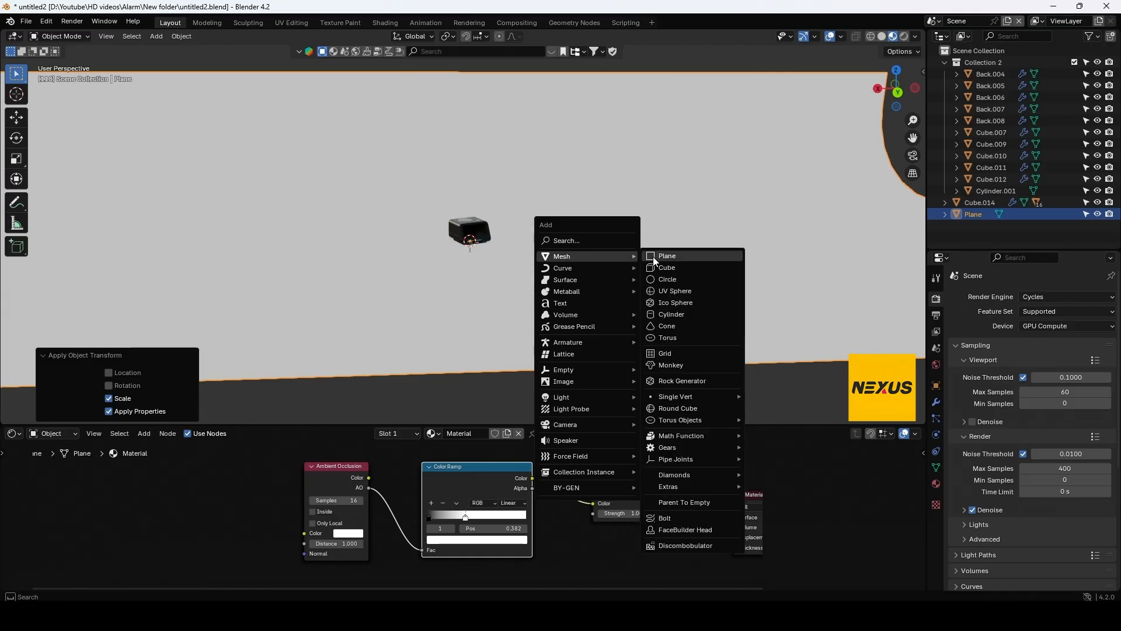
{"action": "left_click", "coordinate": [677, 292]}
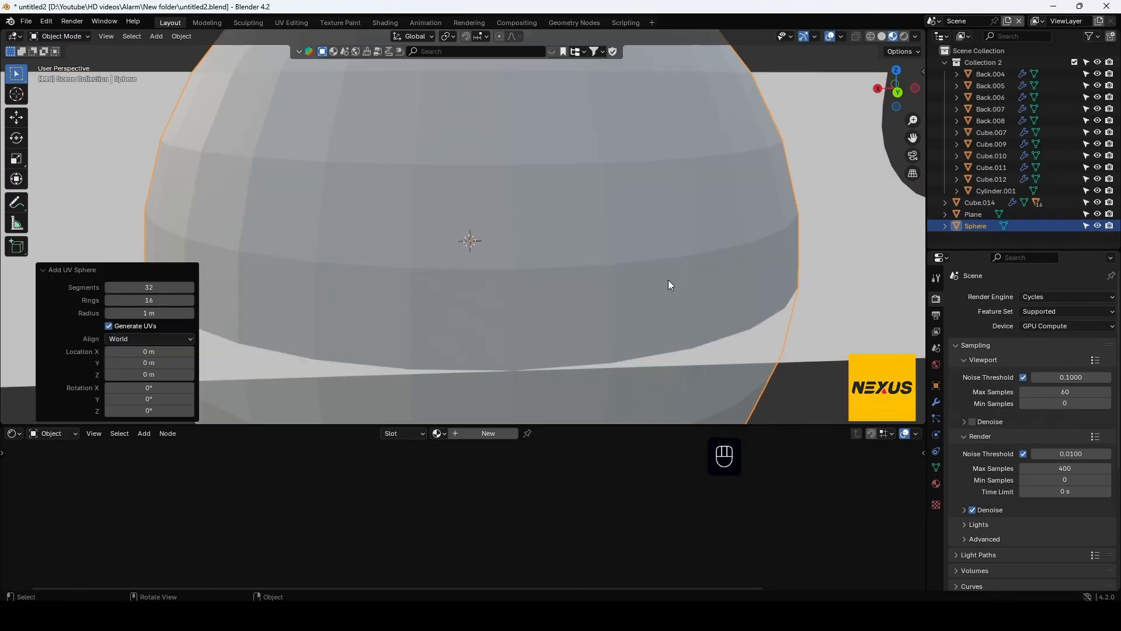
{"action": "key", "text": "s"}
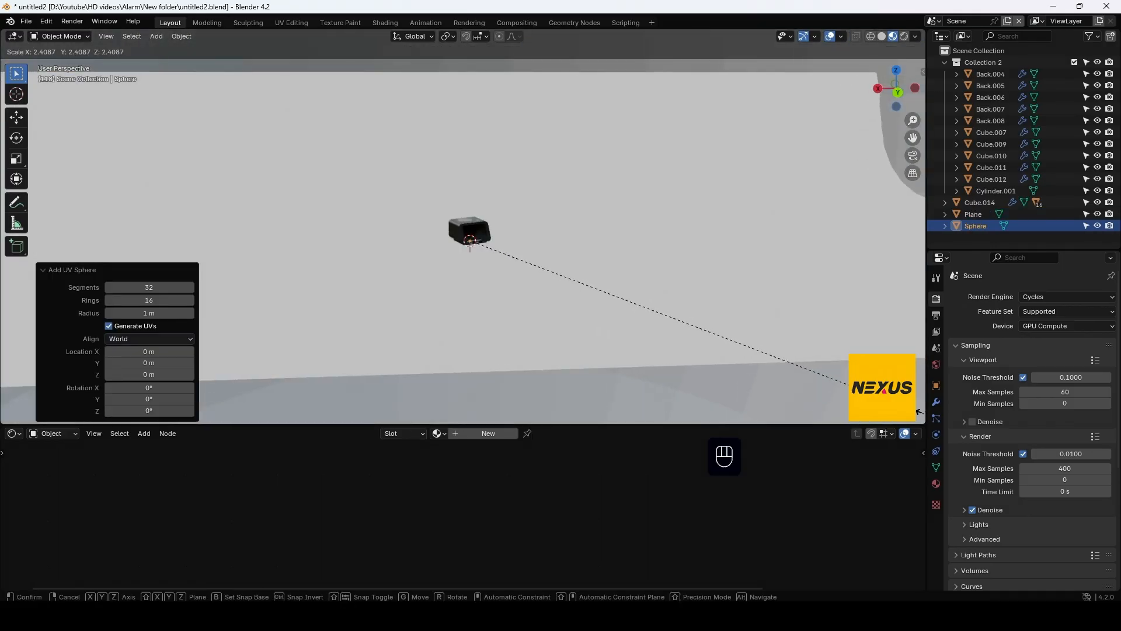
{"action": "left_click", "coordinate": [7, 419]}
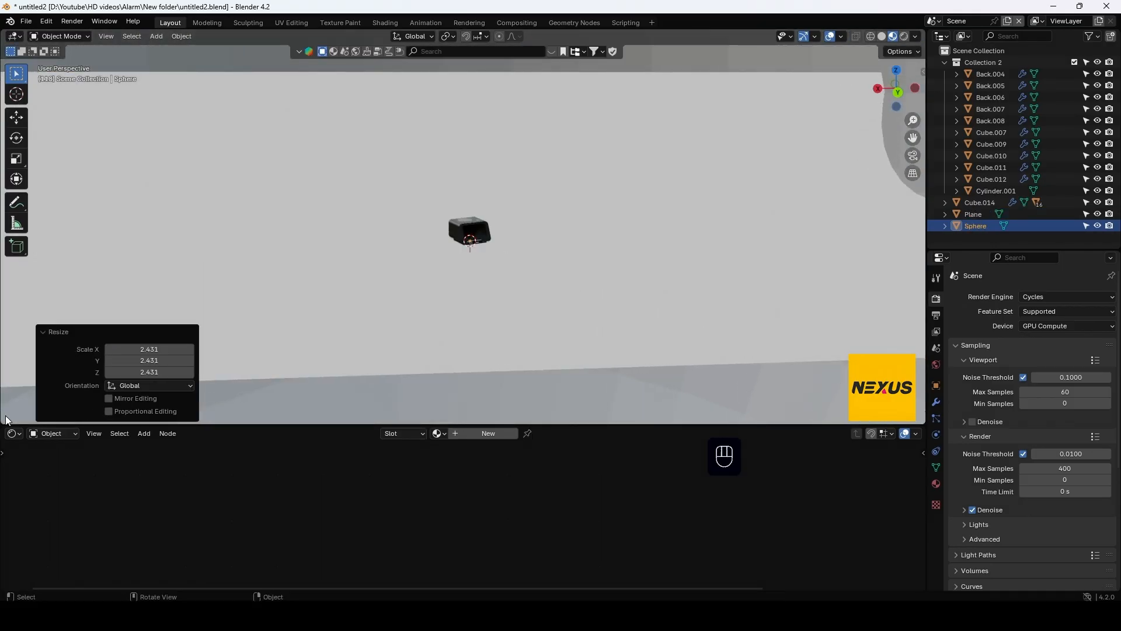
Disable the sphere's Diffuse, Glossy, Transmission, Volume Scatter and Shadow ray visibility, keeping only Camera
{"action": "left_click", "coordinate": [936, 386]}
{"action": "scroll", "coordinate": [992, 458], "scroll_direction": "down", "scroll_amount": 8}
{"action": "scroll", "coordinate": [965, 431], "scroll_direction": "down", "scroll_amount": 2}
{"action": "left_click_drag", "start_coordinate": [1028, 486], "coordinate": [1026, 541]}
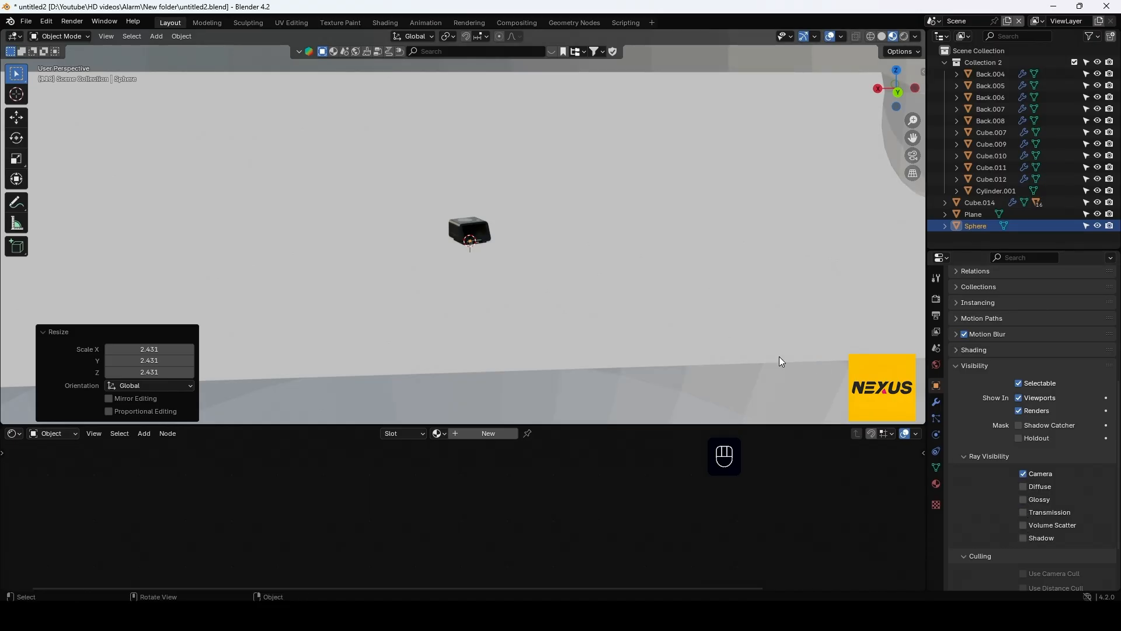
Create a new material for the sphere and delete its Principled BSDF node
{"action": "left_click", "coordinate": [474, 433]}
{"action": "left_click", "coordinate": [535, 481]}
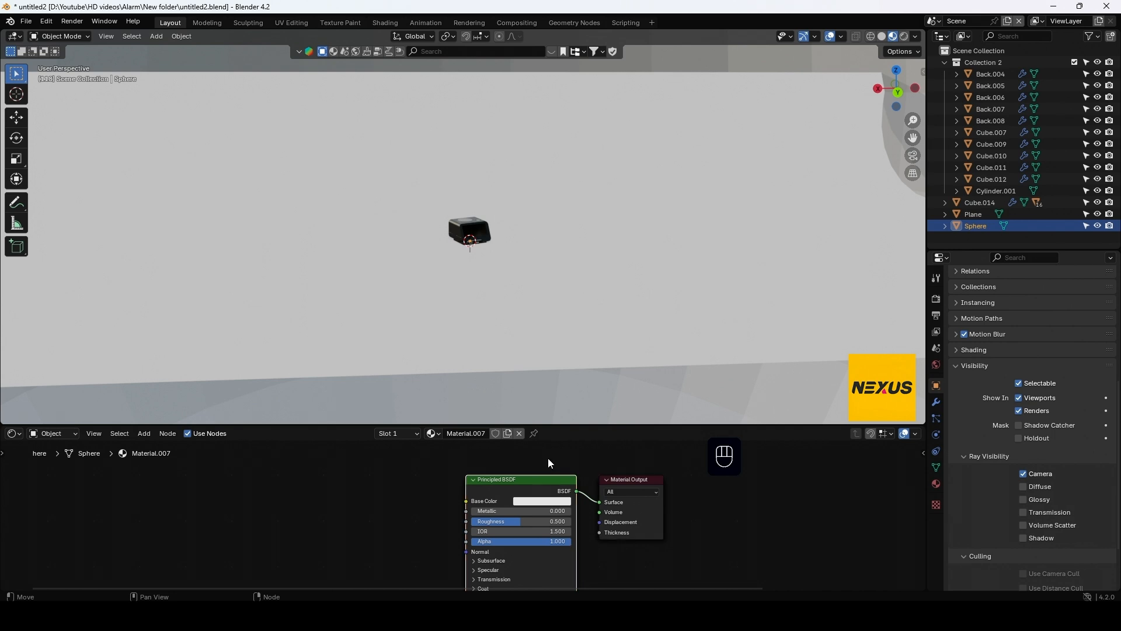
{"action": "key", "text": "Delete"}
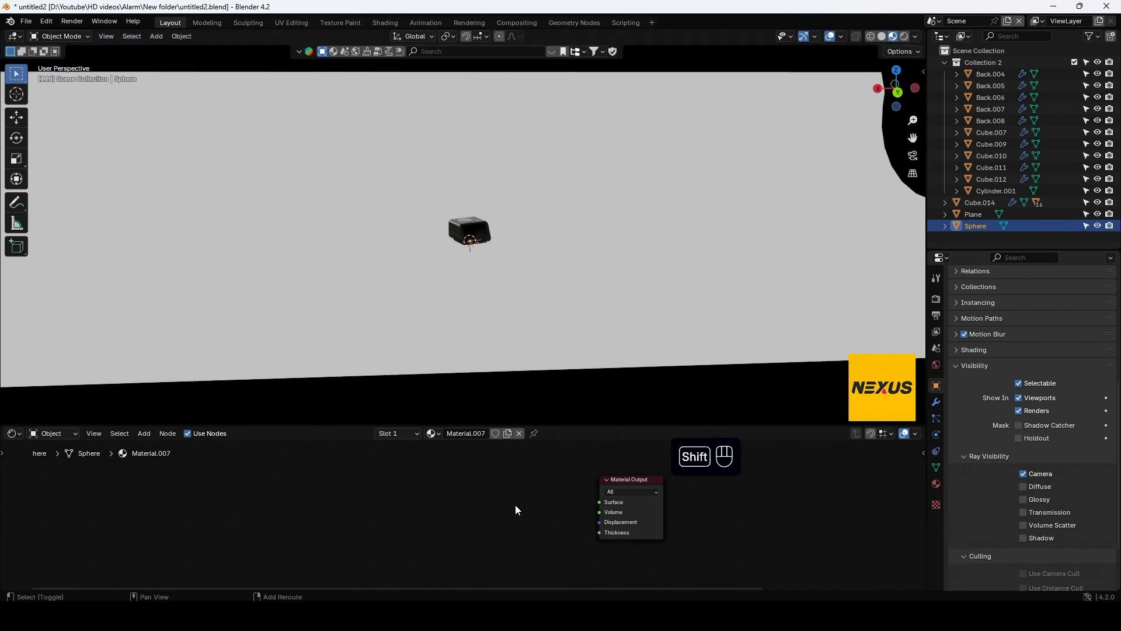
Add an Emission shader to the sphere's material, connect it to the Material Output's Surface, and set its strength to 2
{"action": "key", "text": "shift+a"}
{"action": "mouse_move", "coordinate": [516, 508]}
{"action": "left_click", "coordinate": [496, 442]}
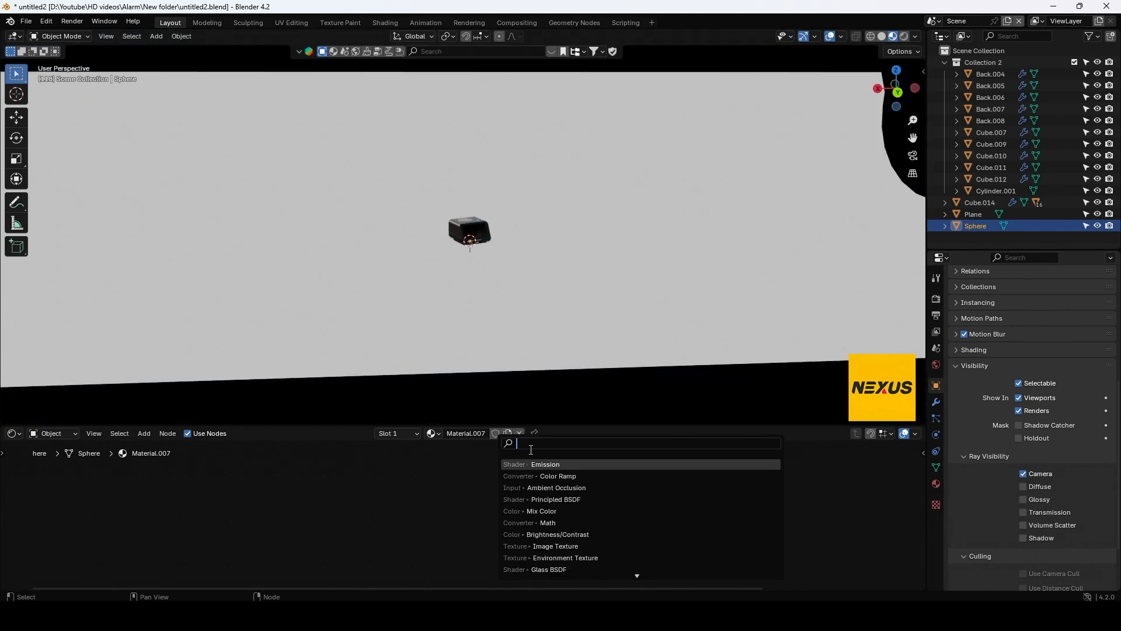
{"action": "left_click", "coordinate": [546, 464]}
{"action": "left_click", "coordinate": [437, 471]}
{"action": "left_click_drag", "start_coordinate": [500, 487], "coordinate": [597, 501]}
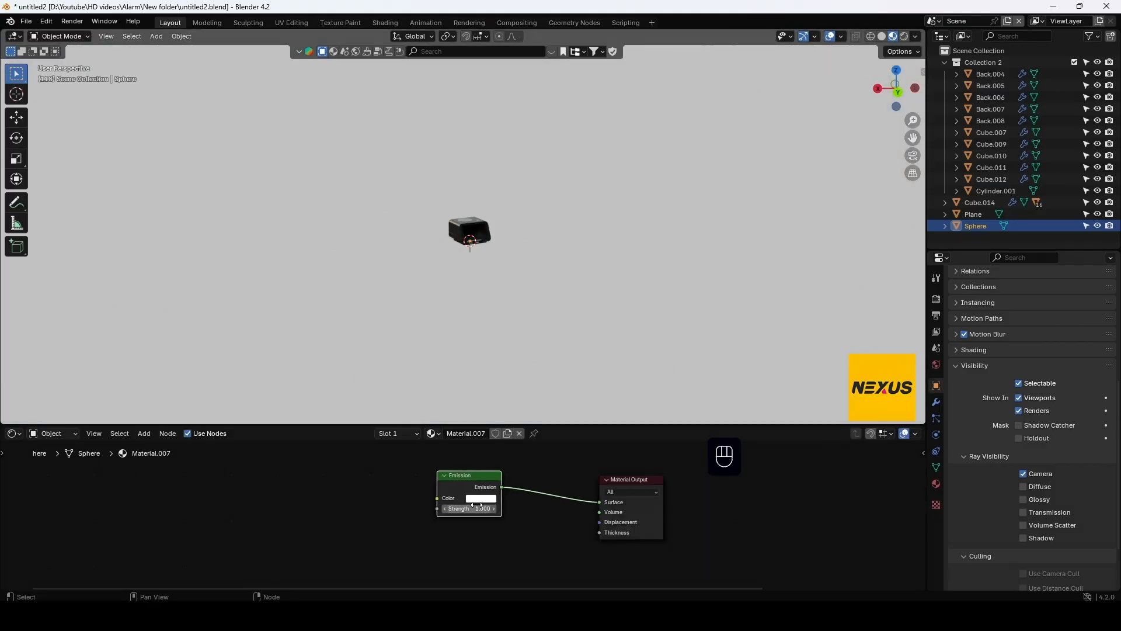
{"action": "left_click", "coordinate": [483, 507]}
{"action": "type", "text": "2"}
{"action": "key", "text": "Return"}
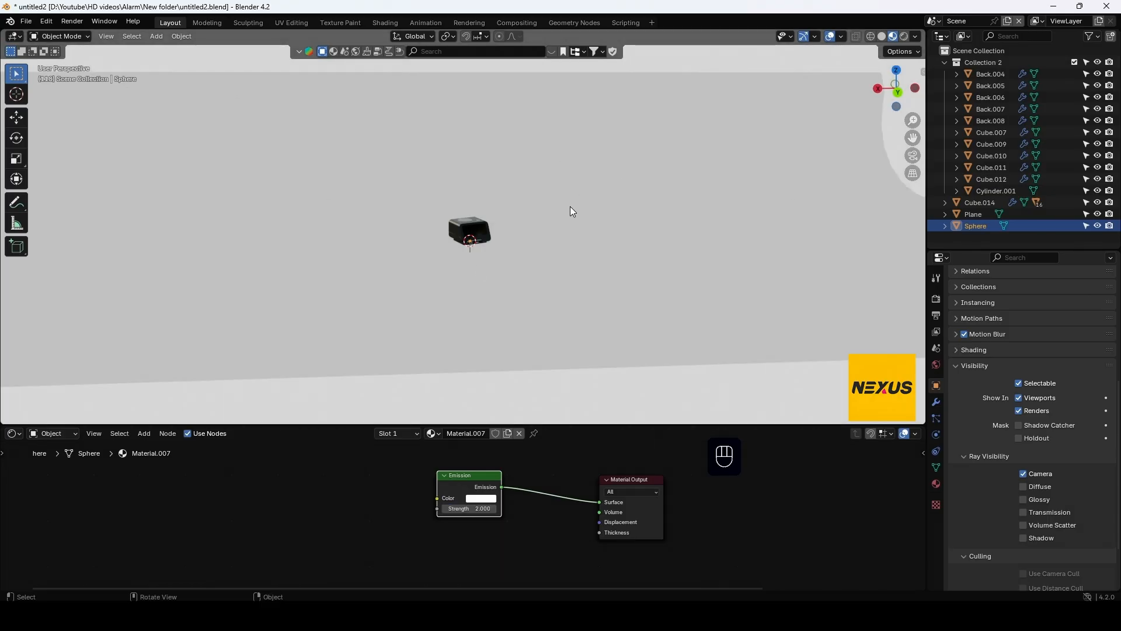
Preview the alarm clock up close in rendered shading
{"action": "scroll", "coordinate": [578, 214], "scroll_direction": "up", "scroll_amount": 3}
{"action": "scroll", "coordinate": [572, 252], "scroll_direction": "up", "scroll_amount": 2}
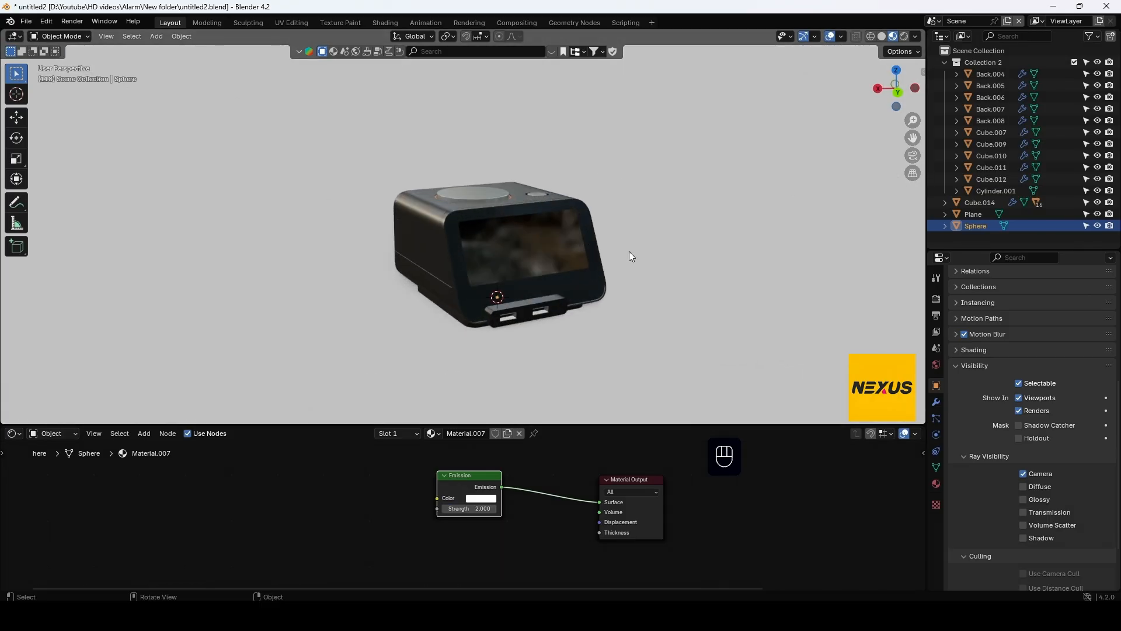
{"action": "scroll", "coordinate": [630, 249], "scroll_direction": "up", "scroll_amount": 2}
{"action": "left_click", "coordinate": [905, 37]}
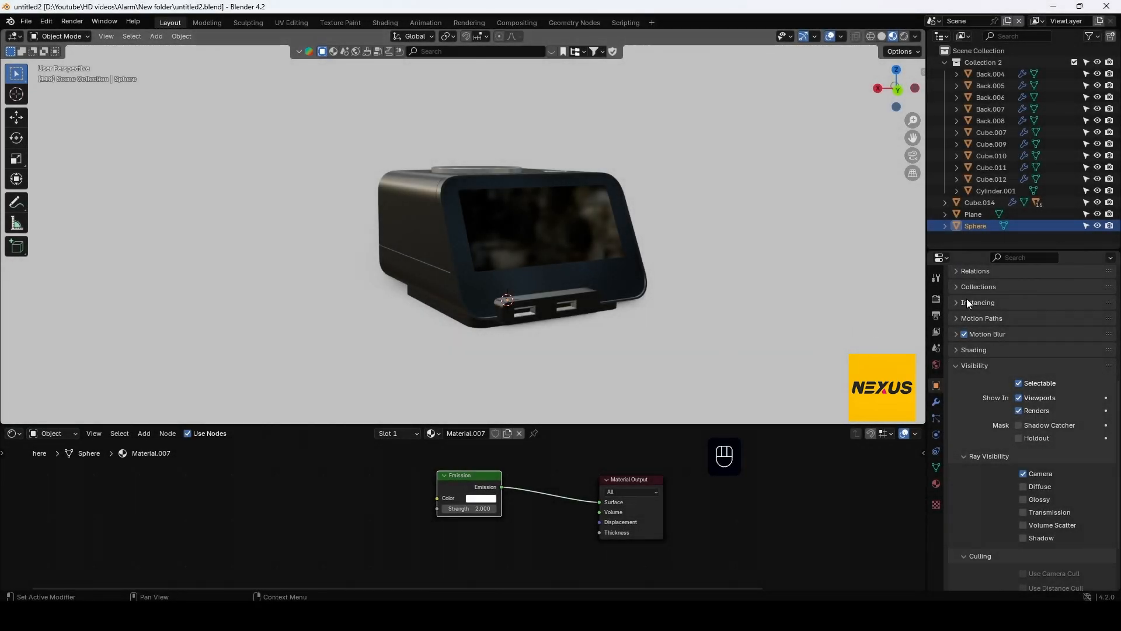
Set the render's color management view transform to Standard and preview the scene in rendered shading
{"action": "left_click", "coordinate": [936, 299]}
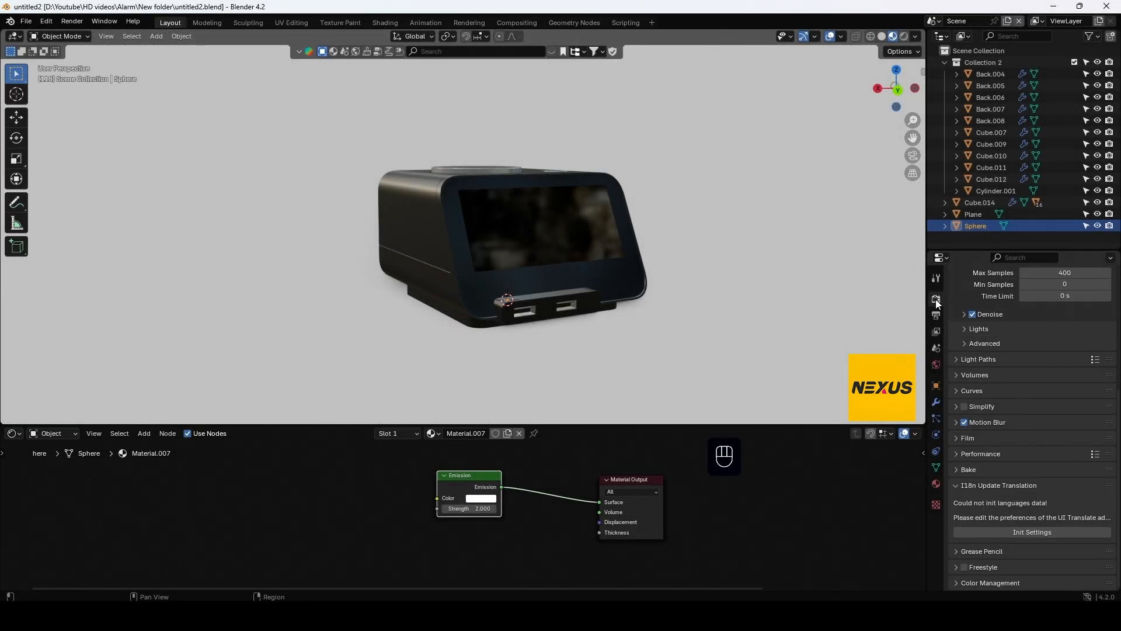
{"action": "left_click", "coordinate": [961, 583]}
{"action": "scroll", "coordinate": [1003, 523], "scroll_direction": "down", "scroll_amount": 5}
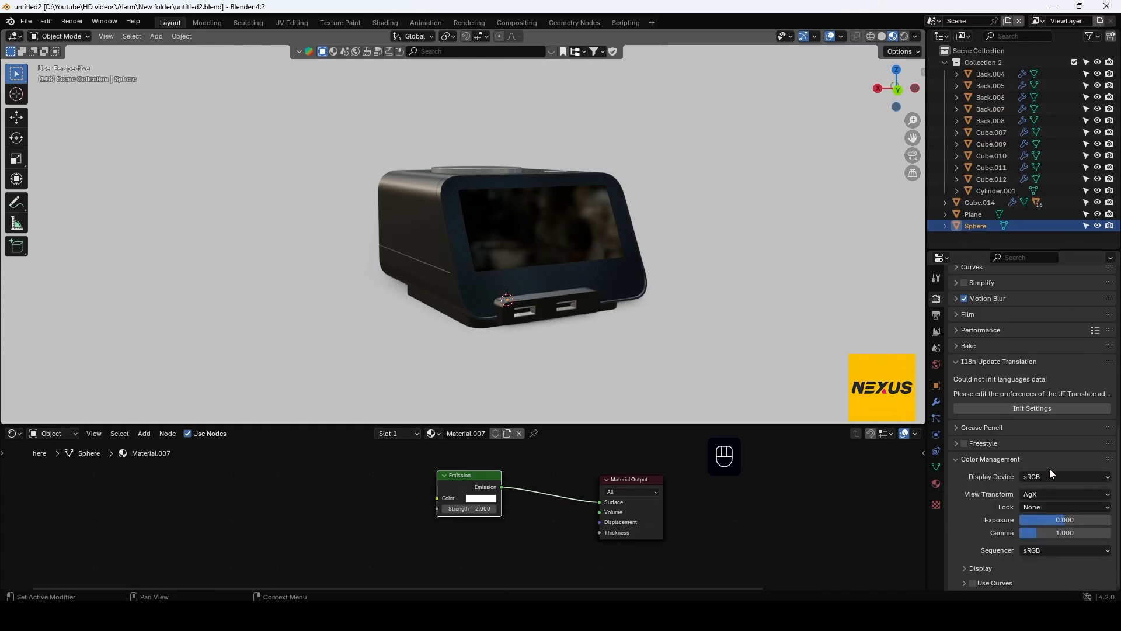
{"action": "left_click", "coordinate": [1043, 496]}
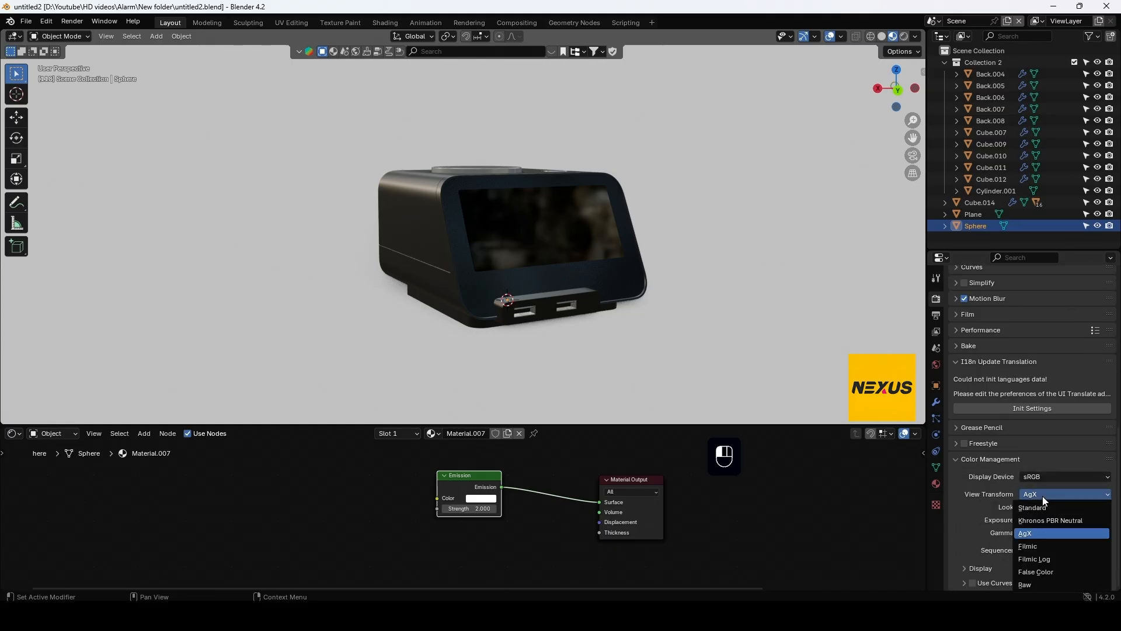
{"action": "left_click", "coordinate": [1043, 508]}
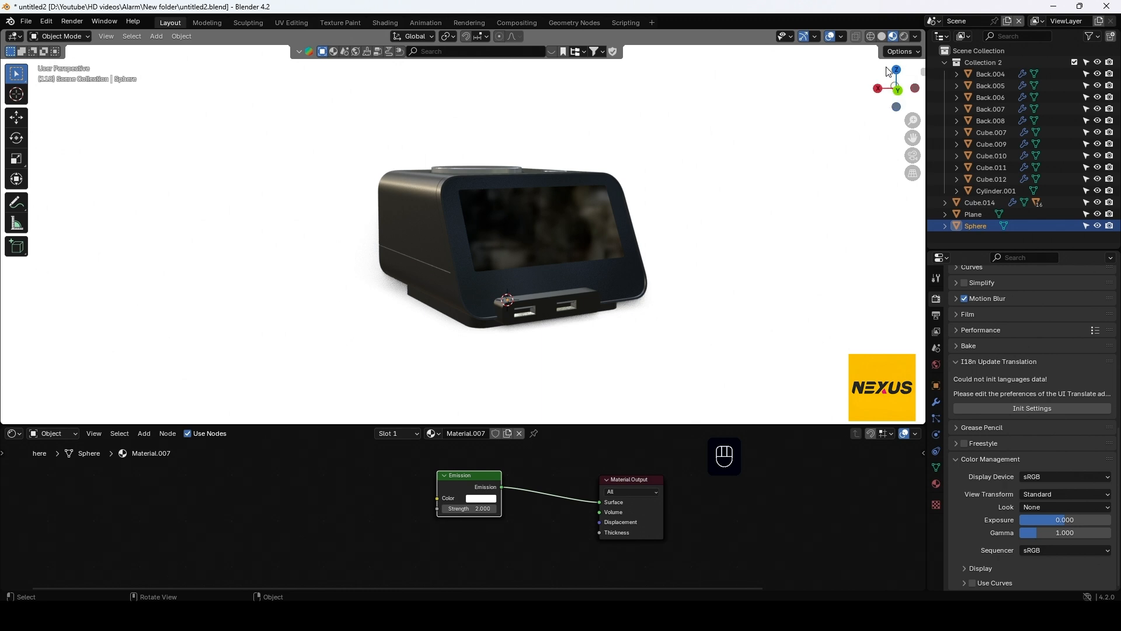
{"action": "left_click", "coordinate": [905, 36]}
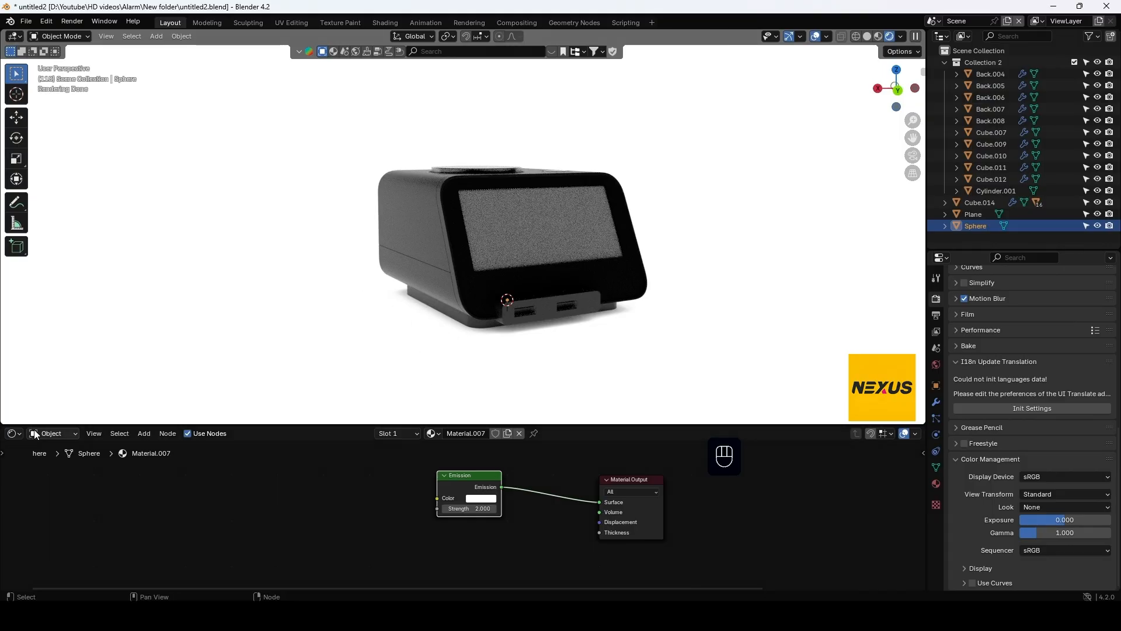
Select the backdrop plane and move its Color Ramp's white stop to about 0.786
{"action": "left_click", "coordinate": [529, 397]}
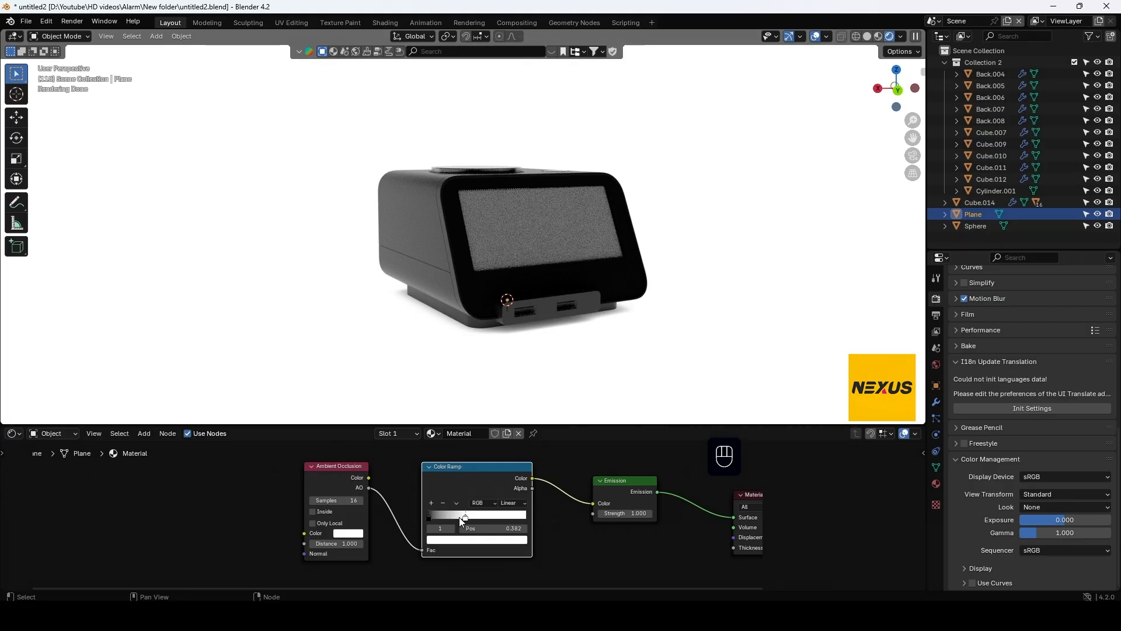
{"action": "left_click_drag", "start_coordinate": [466, 514], "coordinate": [507, 518]}
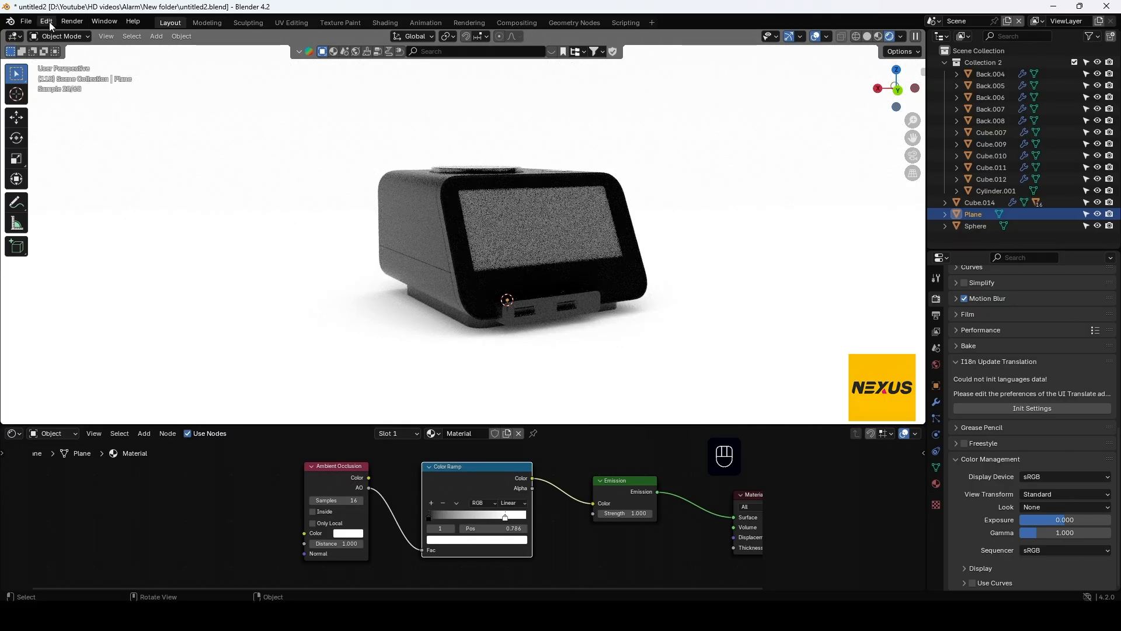
{"action": "left_click", "coordinate": [25, 21]}
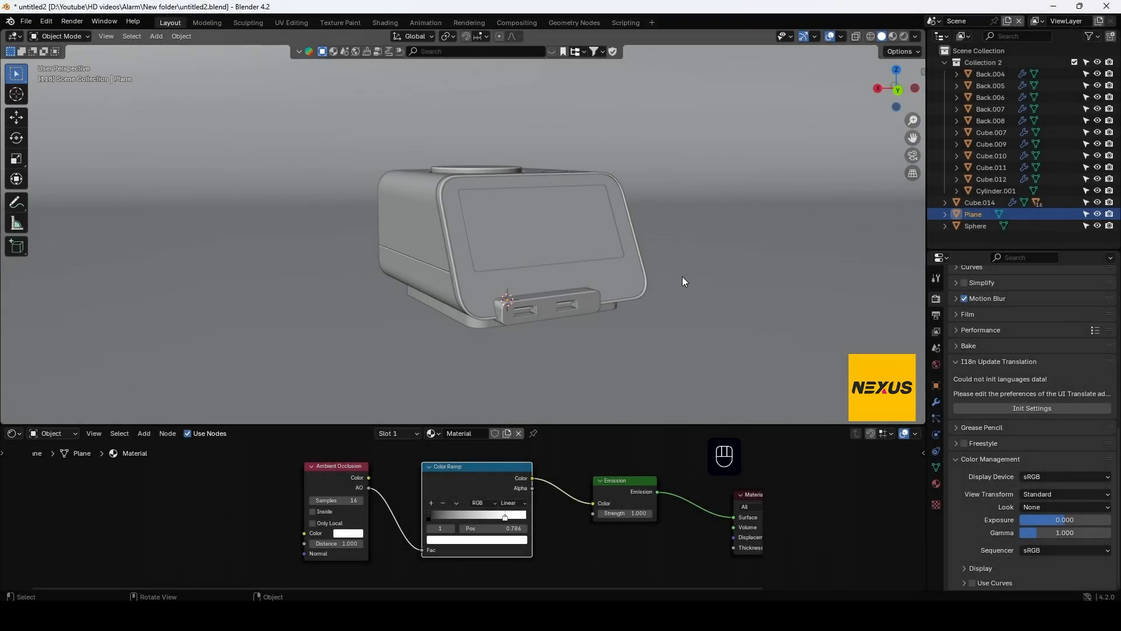
Isolate the clock's front display panel and UV unwrap all its faces with Cube Projection
{"action": "left_click", "coordinate": [577, 239]}
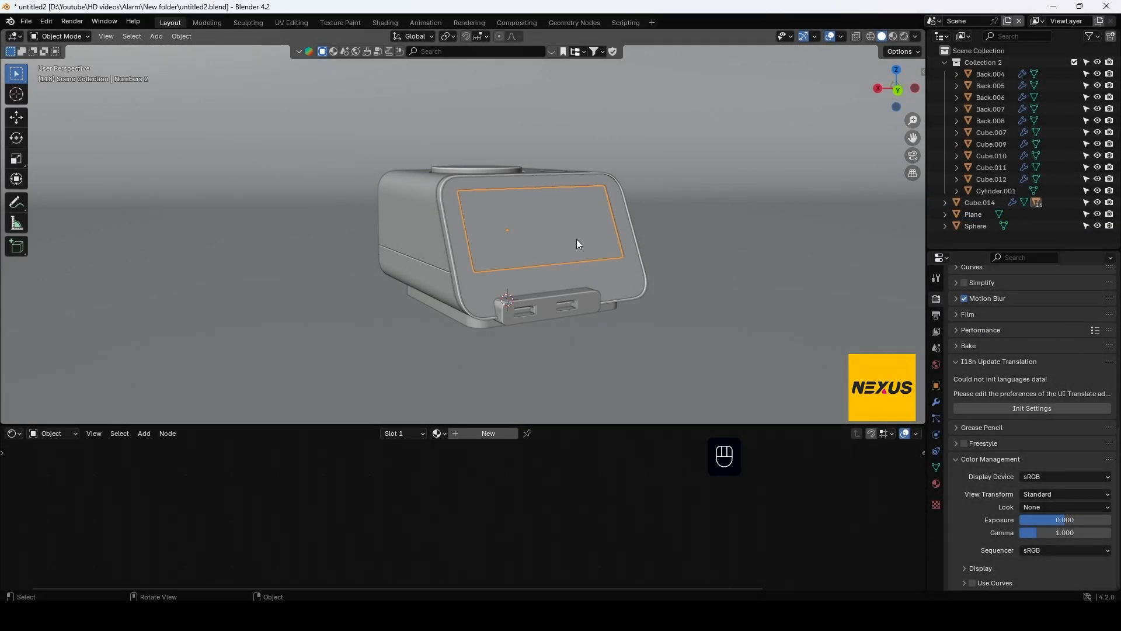
{"action": "key", "text": "KP_Divide"}
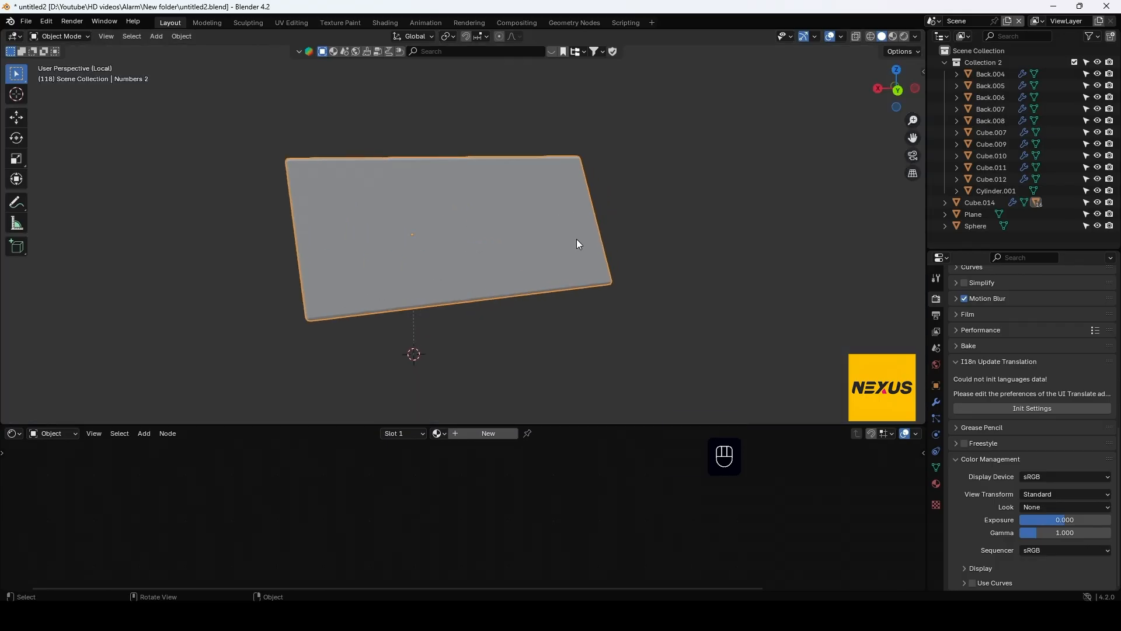
{"action": "key", "text": "Tab"}
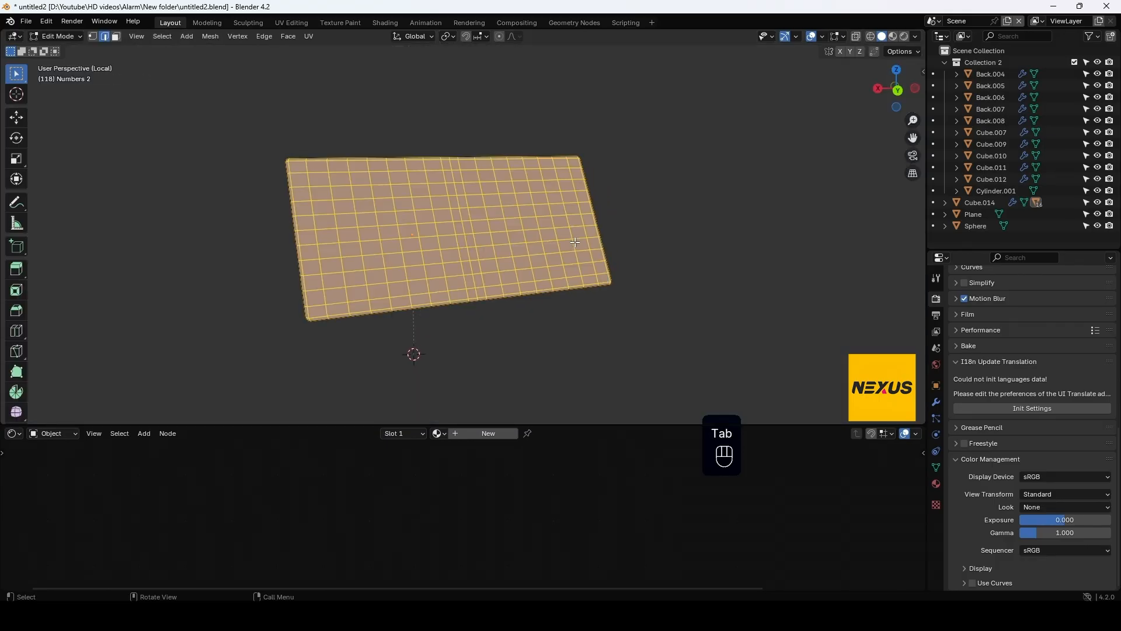
{"action": "key", "text": "a"}
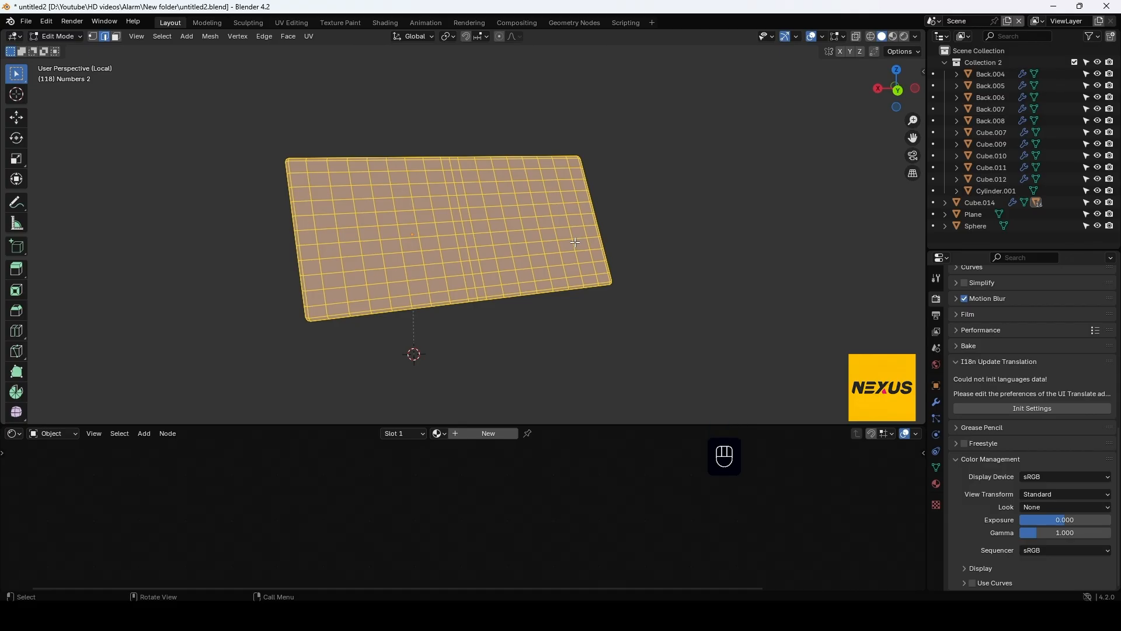
{"action": "right_click", "coordinate": [575, 242]}
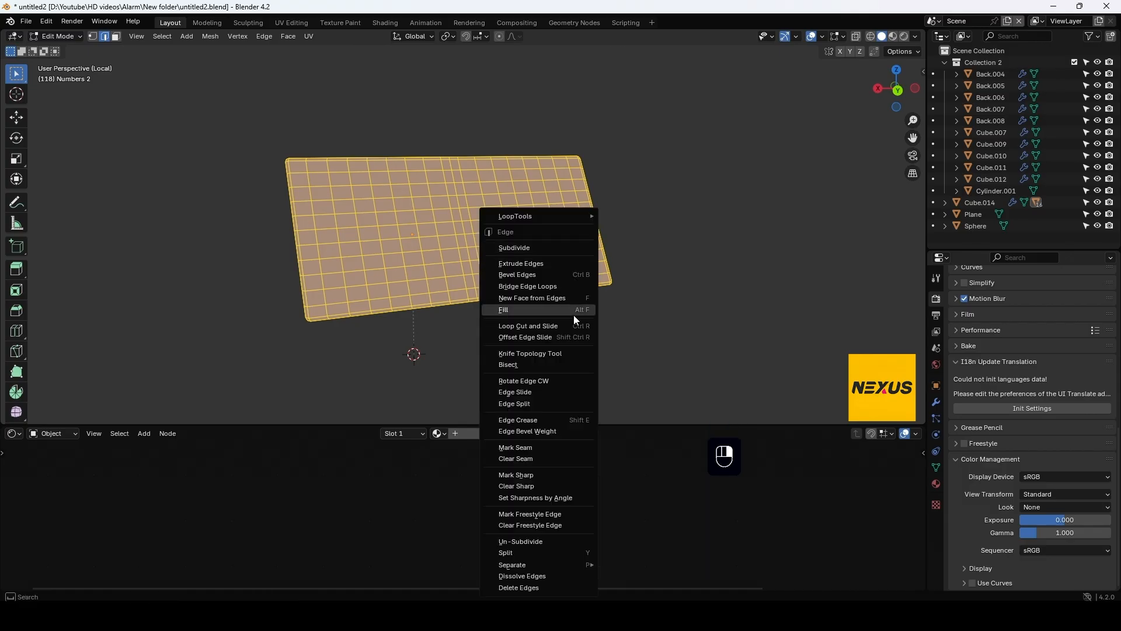
{"action": "left_click", "coordinate": [116, 37]}
{"action": "right_click", "coordinate": [469, 213]}
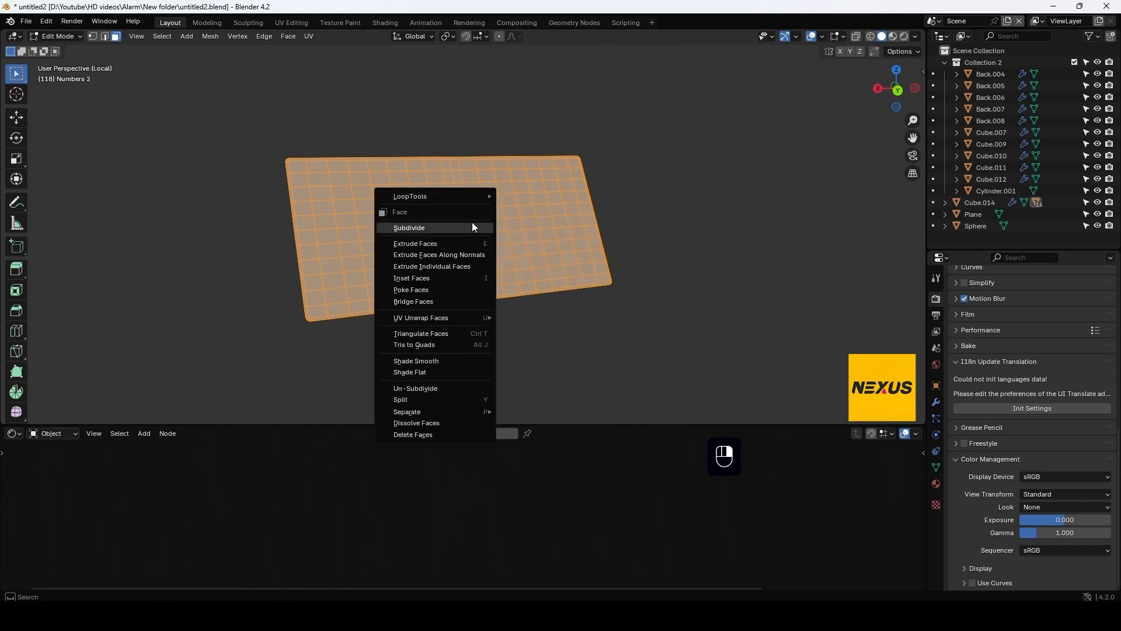
{"action": "mouse_move", "coordinate": [449, 317]}
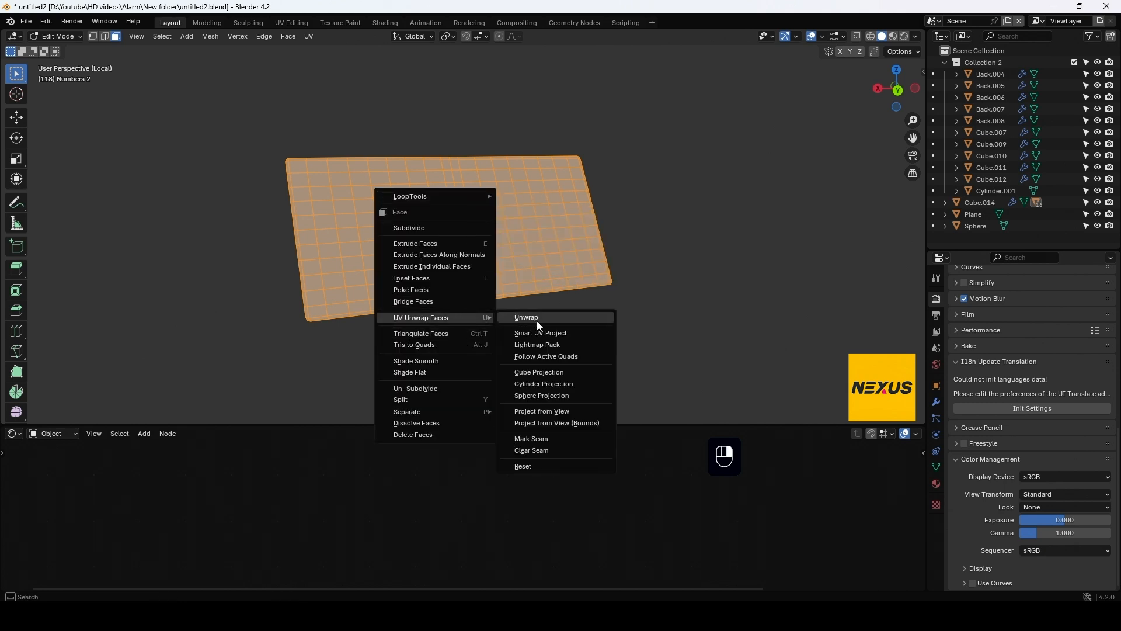
{"action": "left_click", "coordinate": [553, 375]}
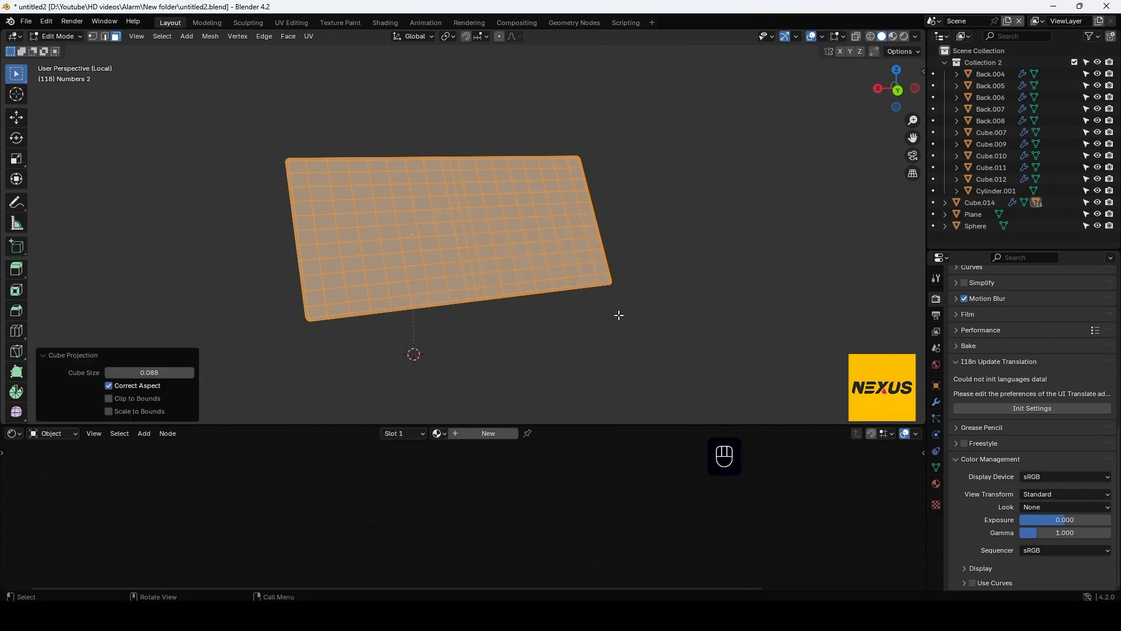
{"action": "key", "text": "Tab"}
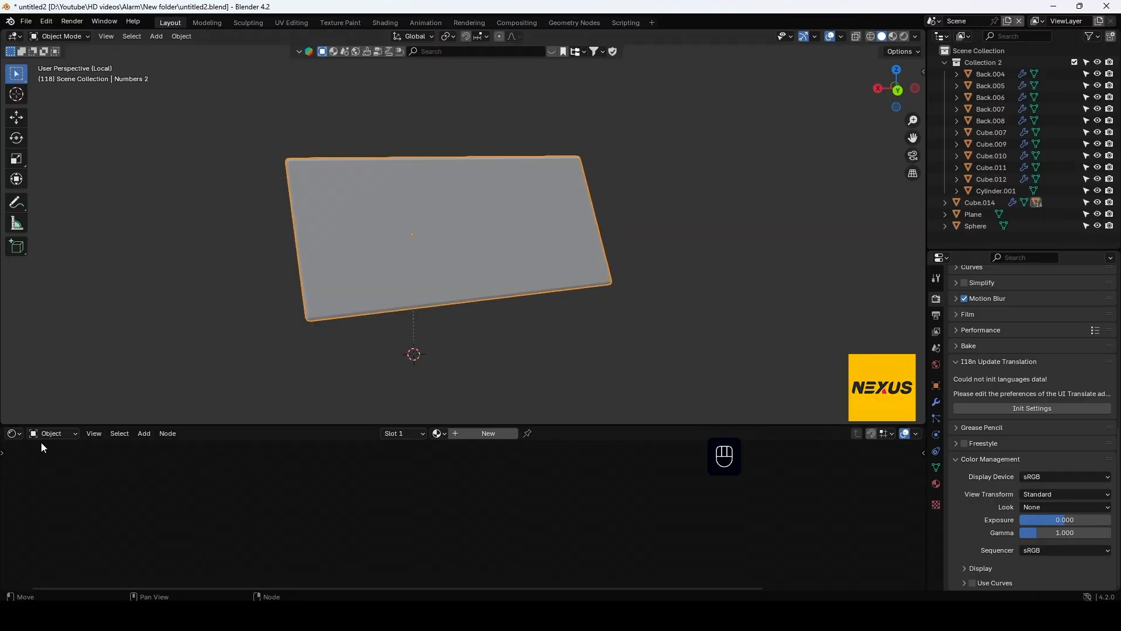
Create a new material for the display panel and add an Image Texture node beside the Principled BSDF
{"action": "left_click", "coordinate": [489, 434]}
{"action": "middle_click_drag", "start_coordinate": [615, 463], "coordinate": [604, 462]}
{"action": "left_click", "coordinate": [527, 479]}
{"action": "left_click", "coordinate": [259, 496]}
{"action": "key", "text": "shift+a"}
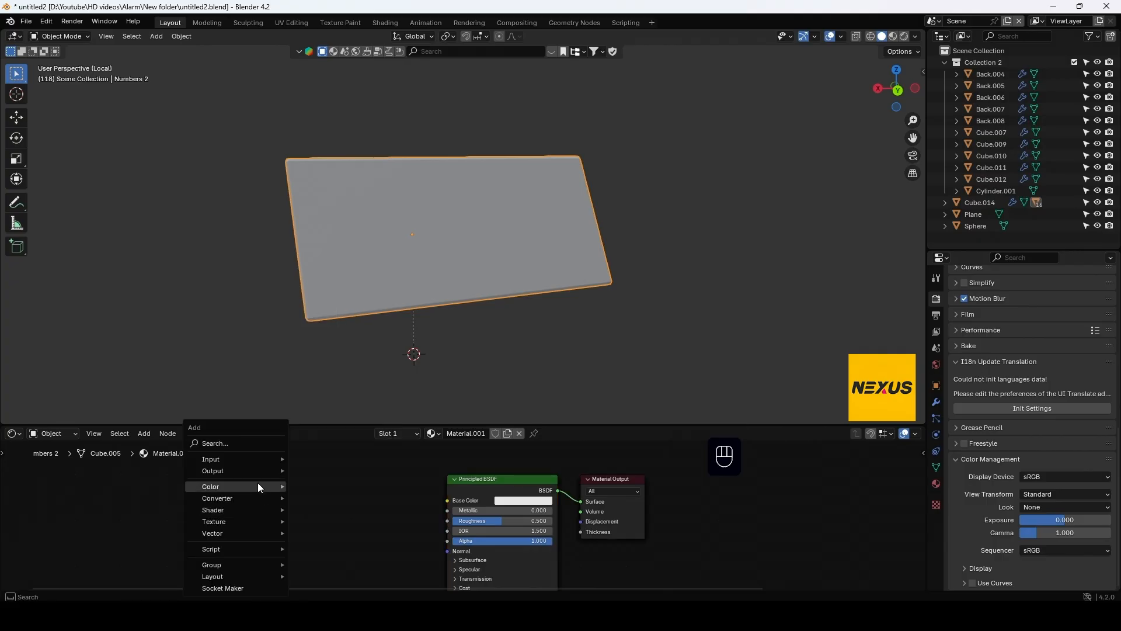
{"action": "left_click", "coordinate": [251, 440]}
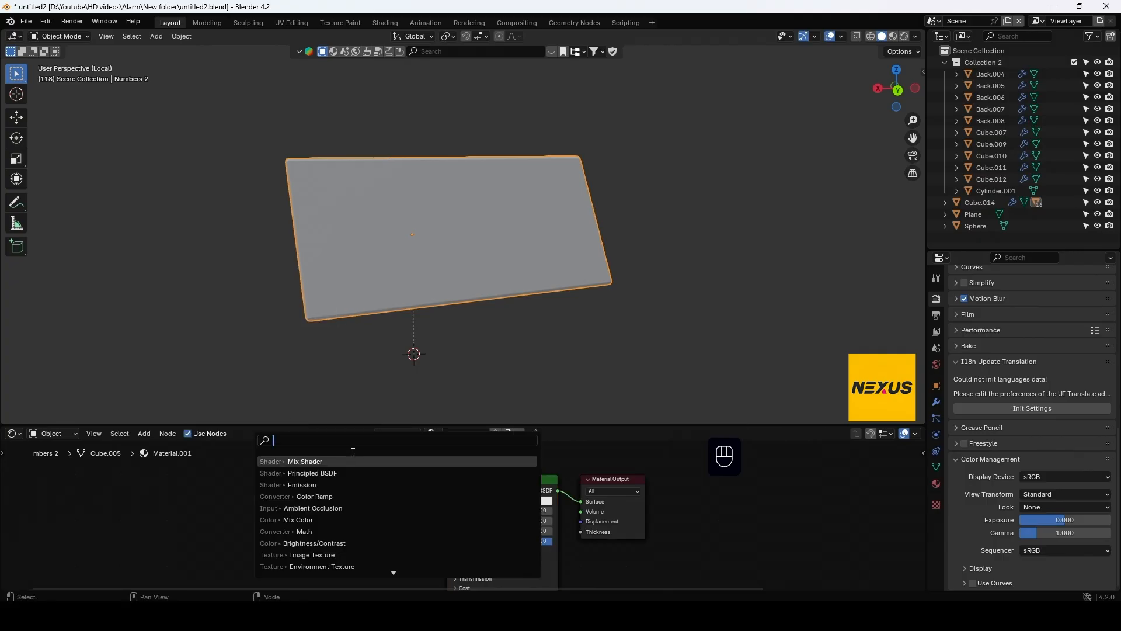
{"action": "type", "text": "im"}
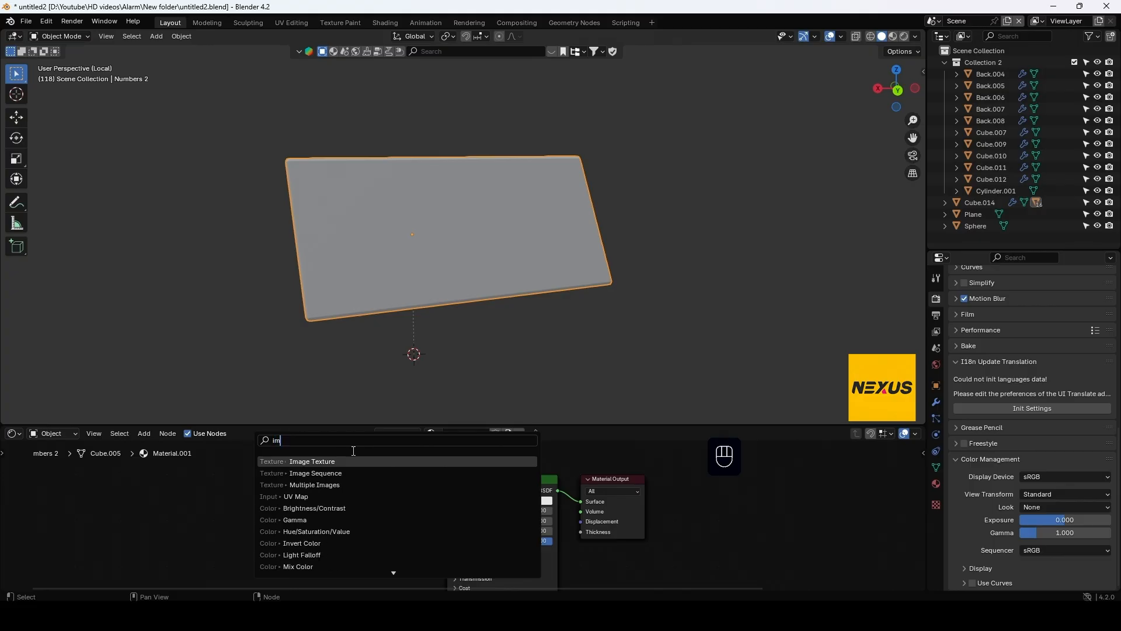
{"action": "left_click", "coordinate": [347, 460]}
{"action": "left_click", "coordinate": [313, 517]}
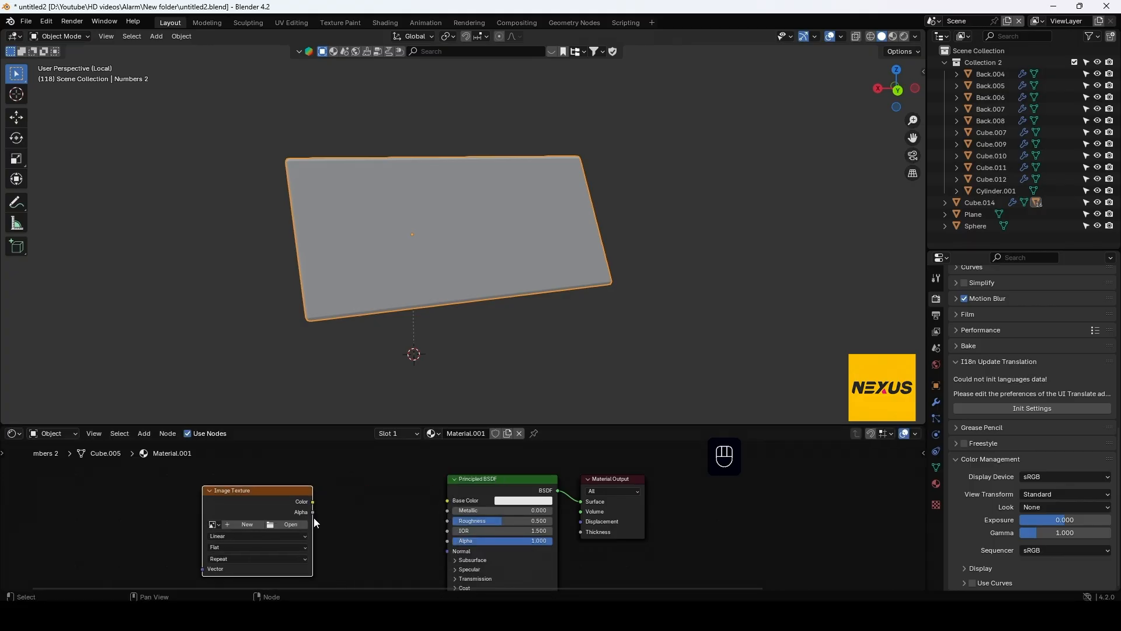
Connect the Image Texture's Color to the Principled BSDF's Base Color and load Screen.mp4 into it
{"action": "left_click_drag", "start_coordinate": [313, 501], "coordinate": [447, 500]}
{"action": "left_click", "coordinate": [290, 525]}
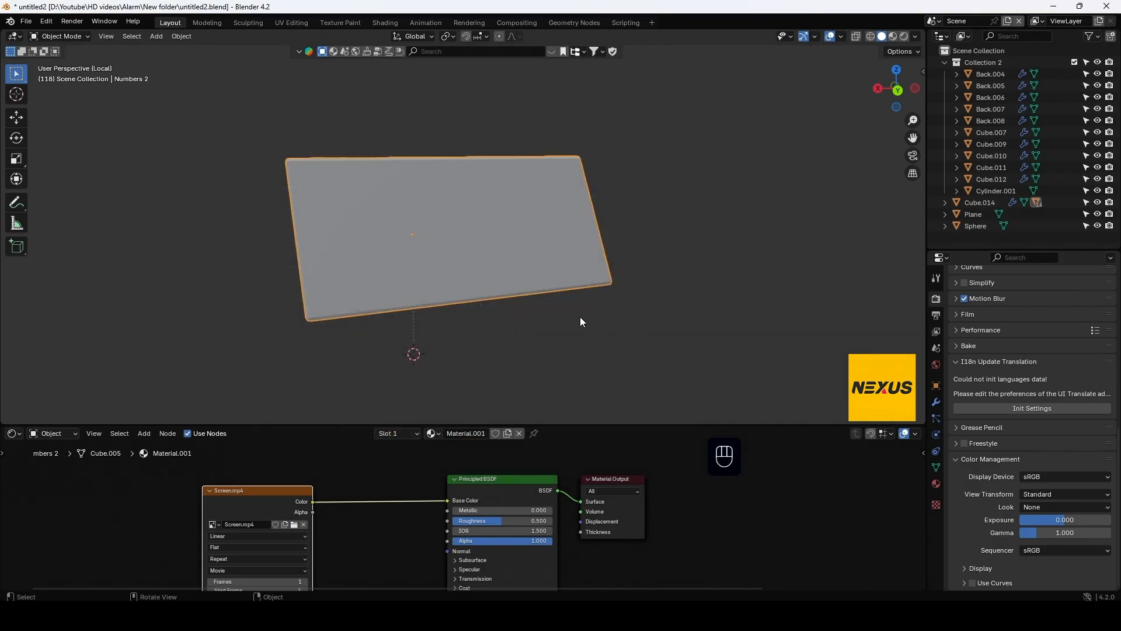
{"action": "left_click", "coordinate": [903, 39]}
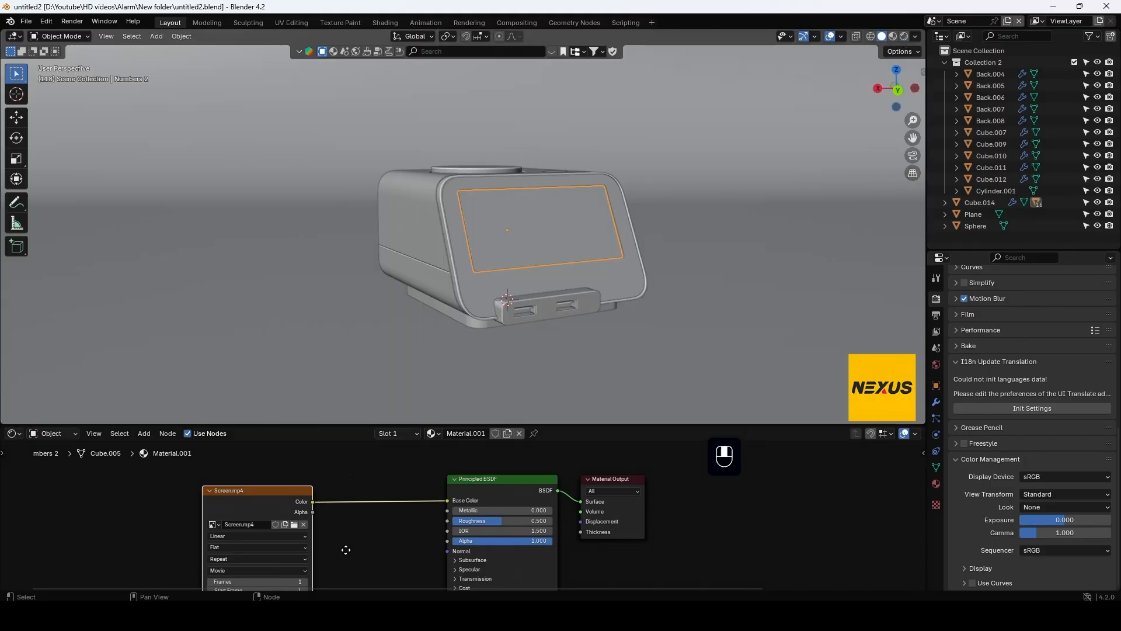
Set the Screen.mp4 movie texture's frame count to 250 and enable Auto Refresh
{"action": "middle_click_drag", "start_coordinate": [345, 550], "coordinate": [368, 508]}
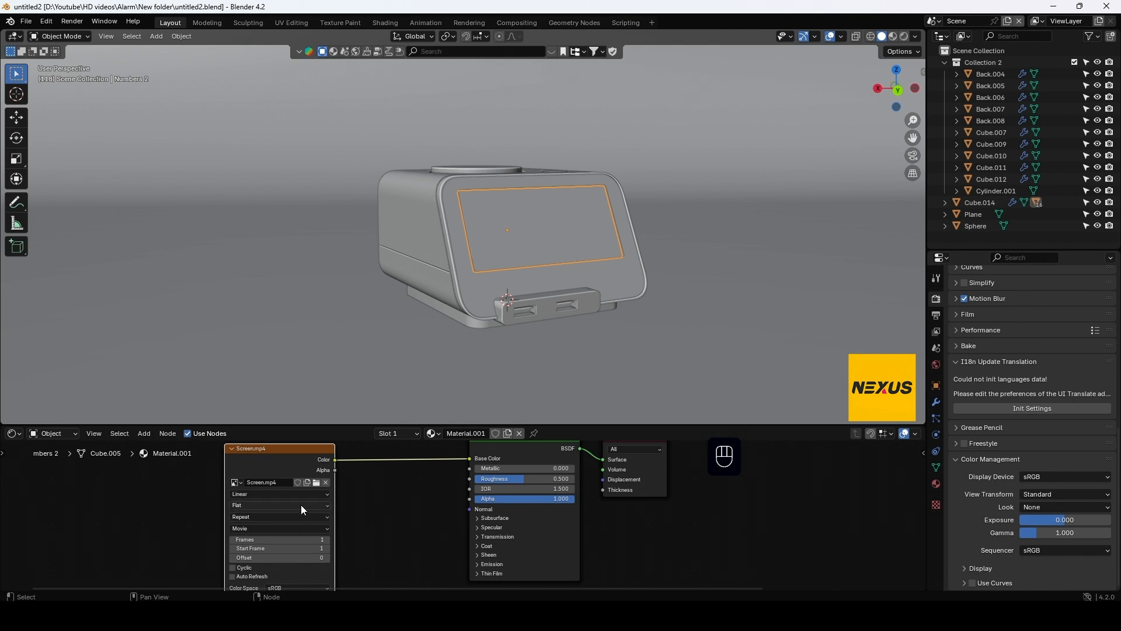
{"action": "left_click", "coordinate": [316, 539]}
{"action": "mouse_move", "coordinate": [382, 616]}
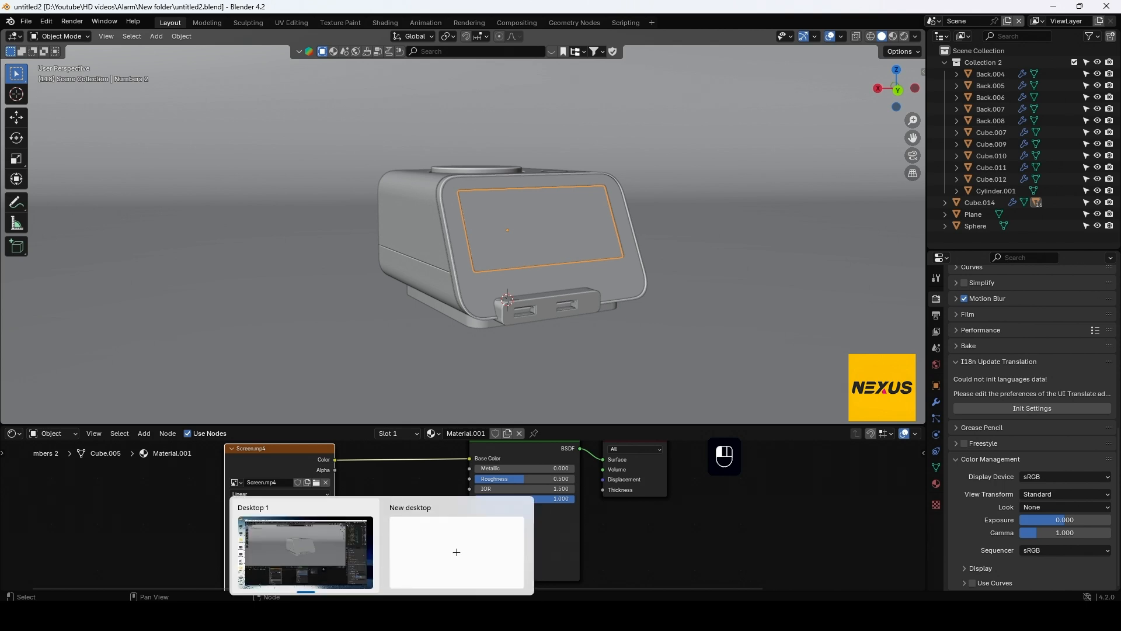
{"action": "type", "text": "250"}
{"action": "key", "text": "Return"}
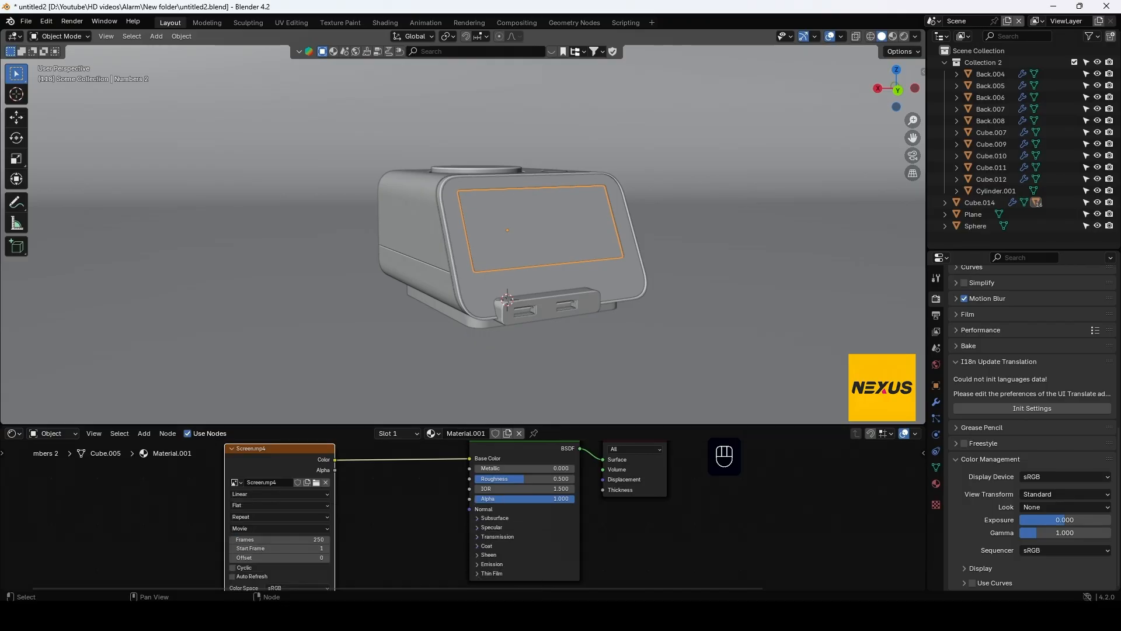
{"action": "left_click", "coordinate": [233, 577]}
Preview the clock in rendered shading and play the animation to check the display video
{"action": "left_click", "coordinate": [905, 37]}
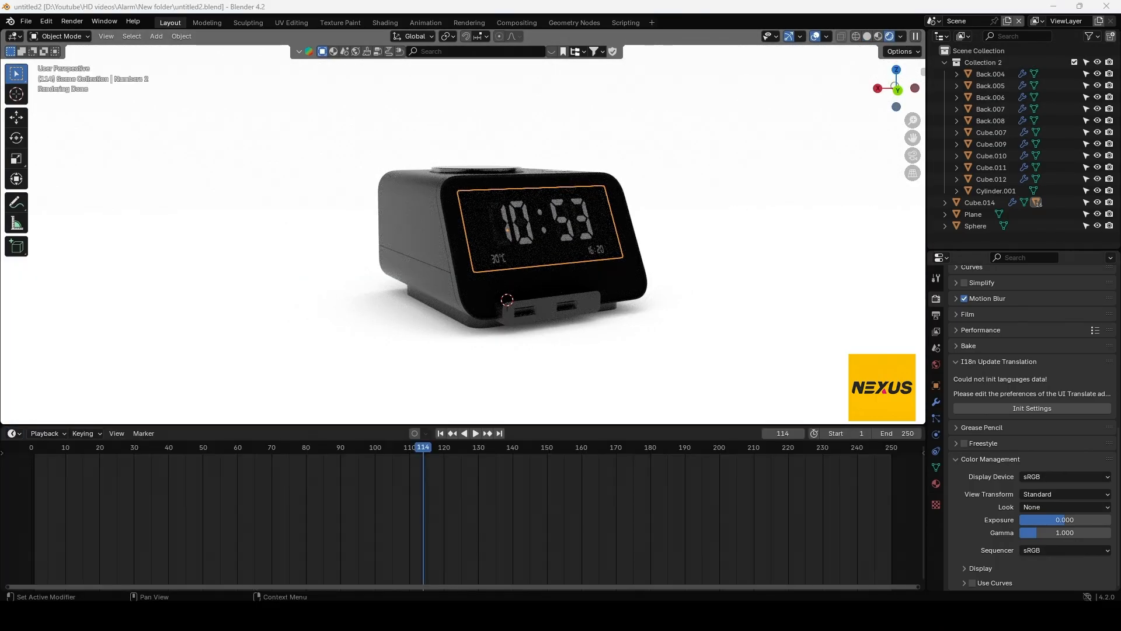
{"action": "key", "text": "space"}
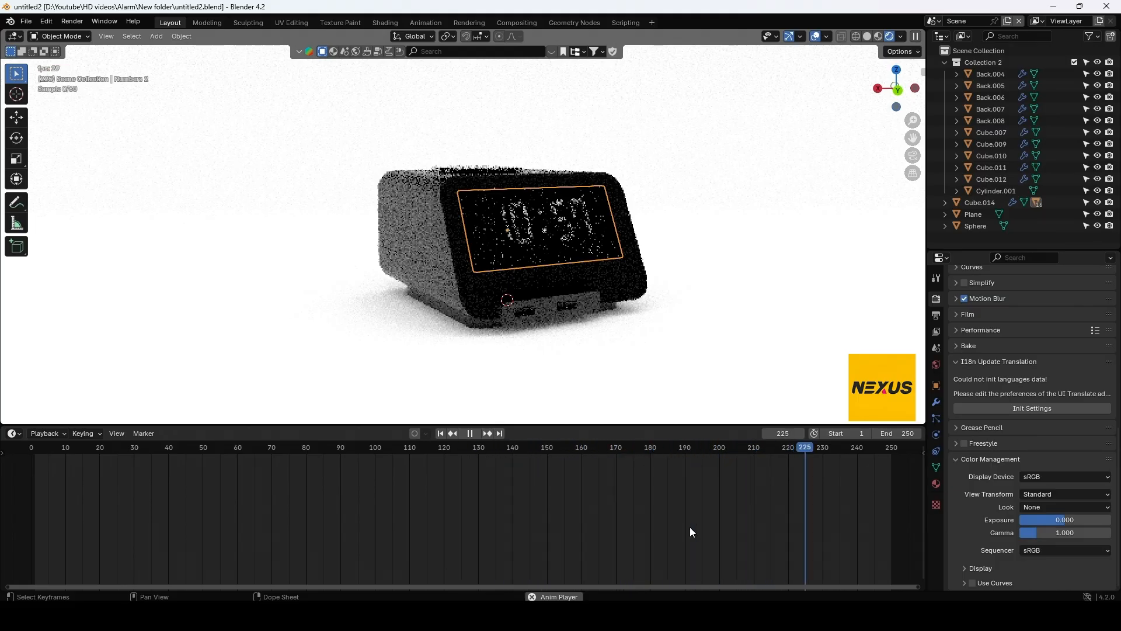
Pause the animation to inspect the rendered clock display, replay it, and stop the playback
{"action": "key", "text": "space"}
{"action": "mouse_move", "coordinate": [460, 620]}
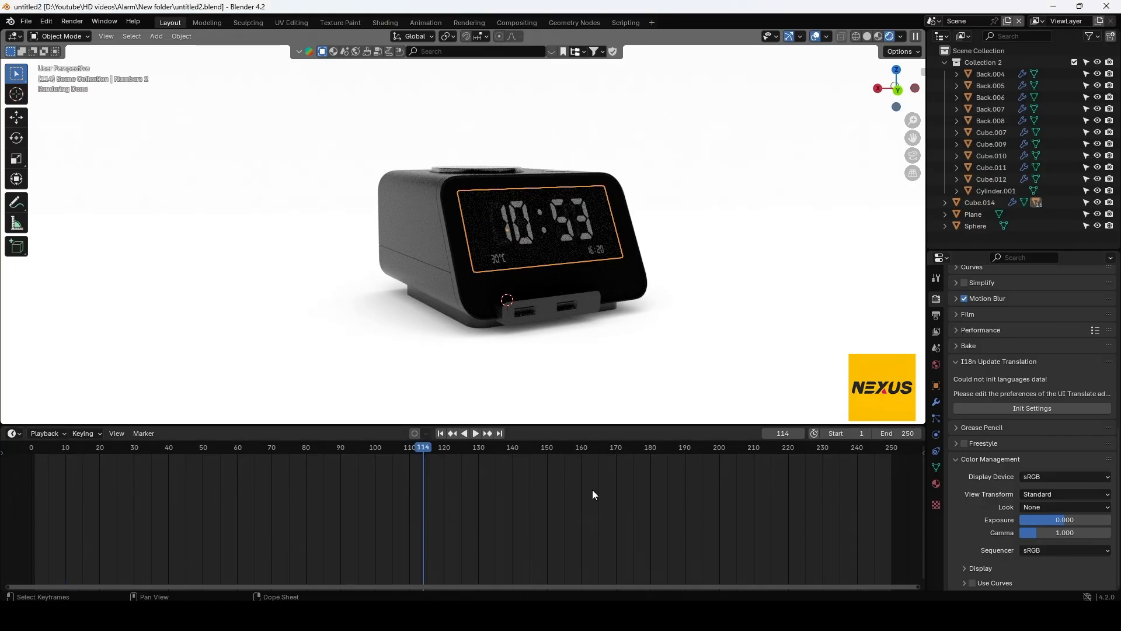
{"action": "key", "text": "space"}
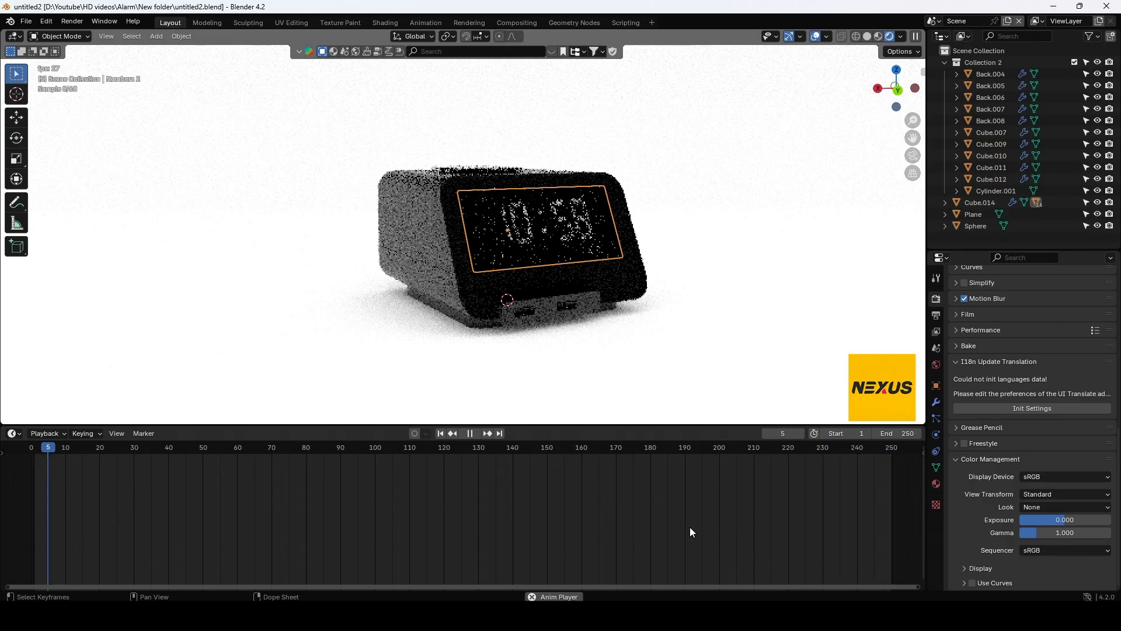
{"action": "key", "text": "space"}
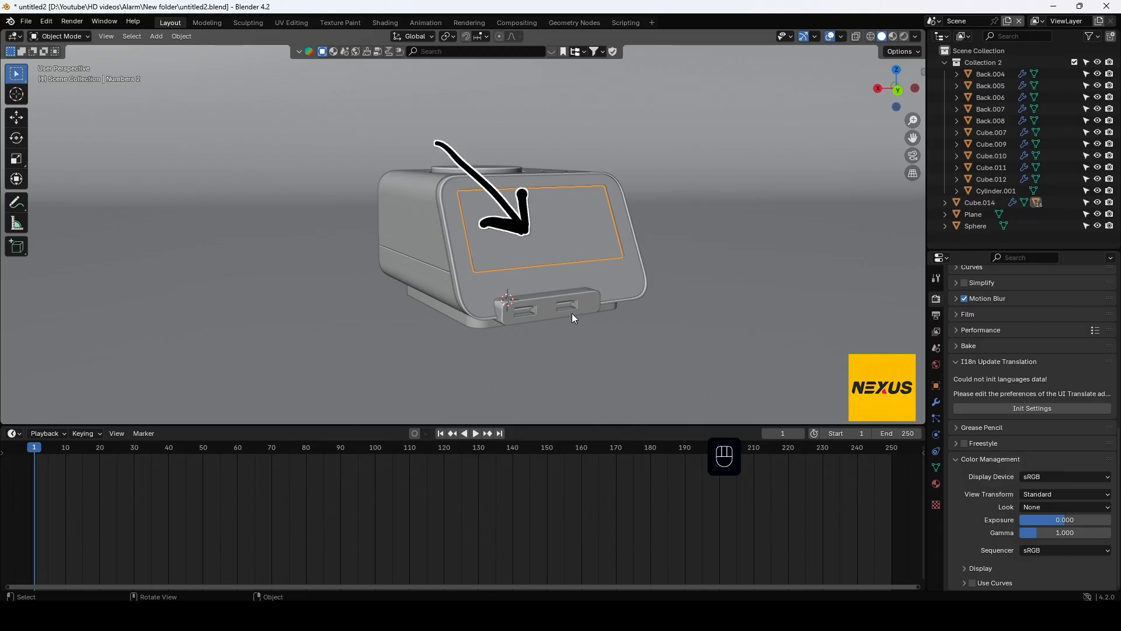
Place the 3D cursor on the clock's display panel and add a Plain Axes empty there
{"action": "key", "text": "shift"}
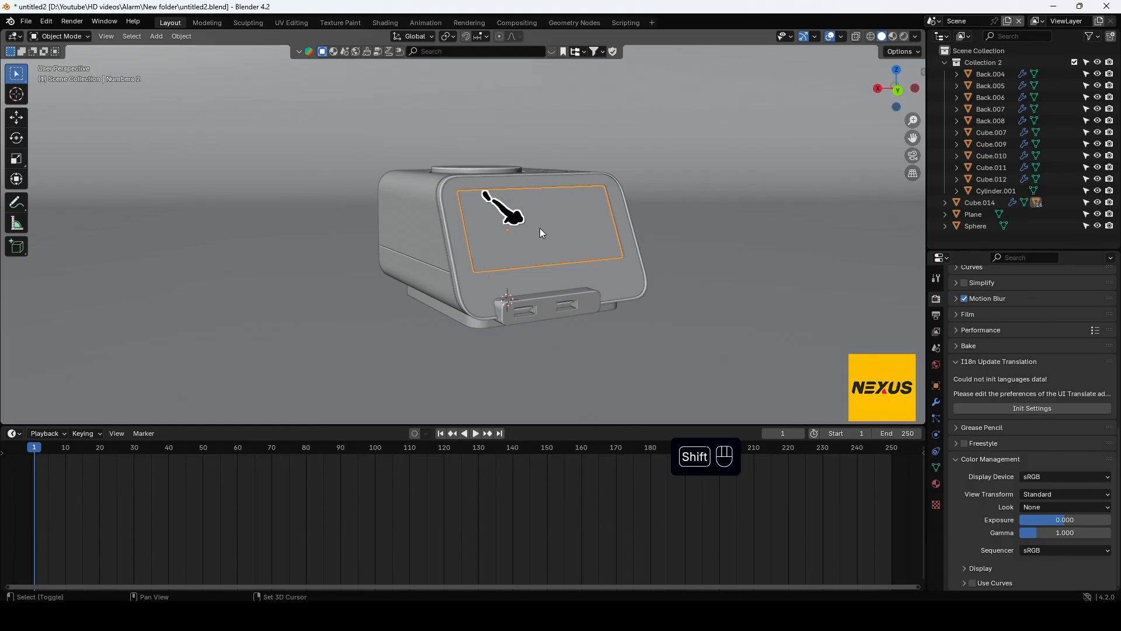
{"action": "right_click", "coordinate": [540, 228], "text": "shift"}
{"action": "middle_click_drag", "start_coordinate": [540, 228], "coordinate": [549, 267]}
{"action": "key", "text": "shift+a"}
{"action": "mouse_move", "coordinate": [549, 268]}
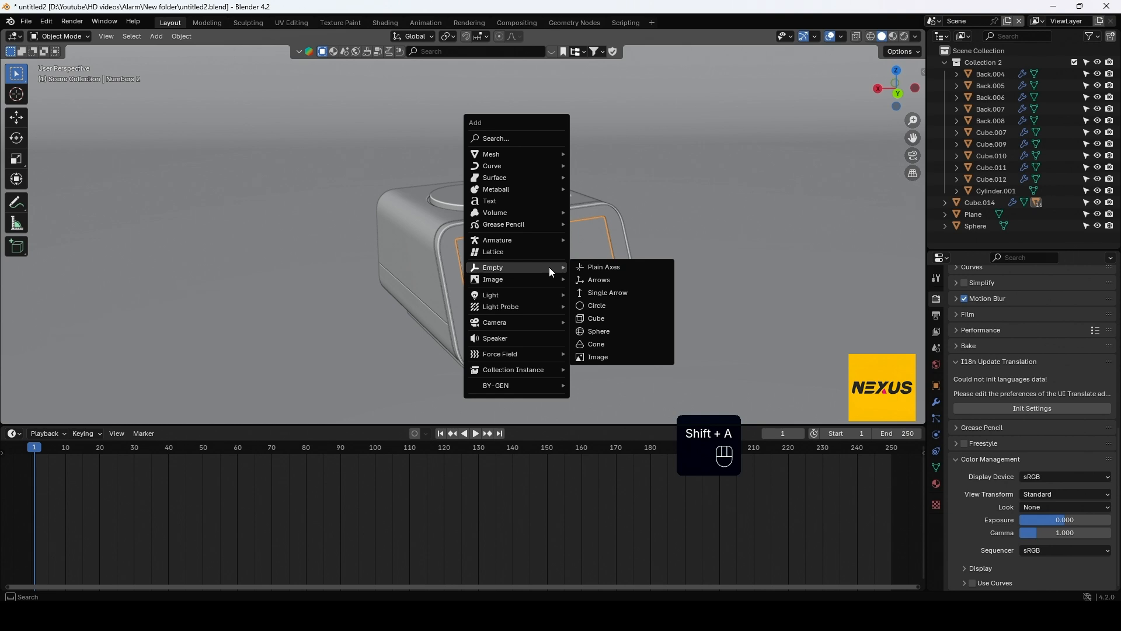
{"action": "left_click", "coordinate": [611, 268]}
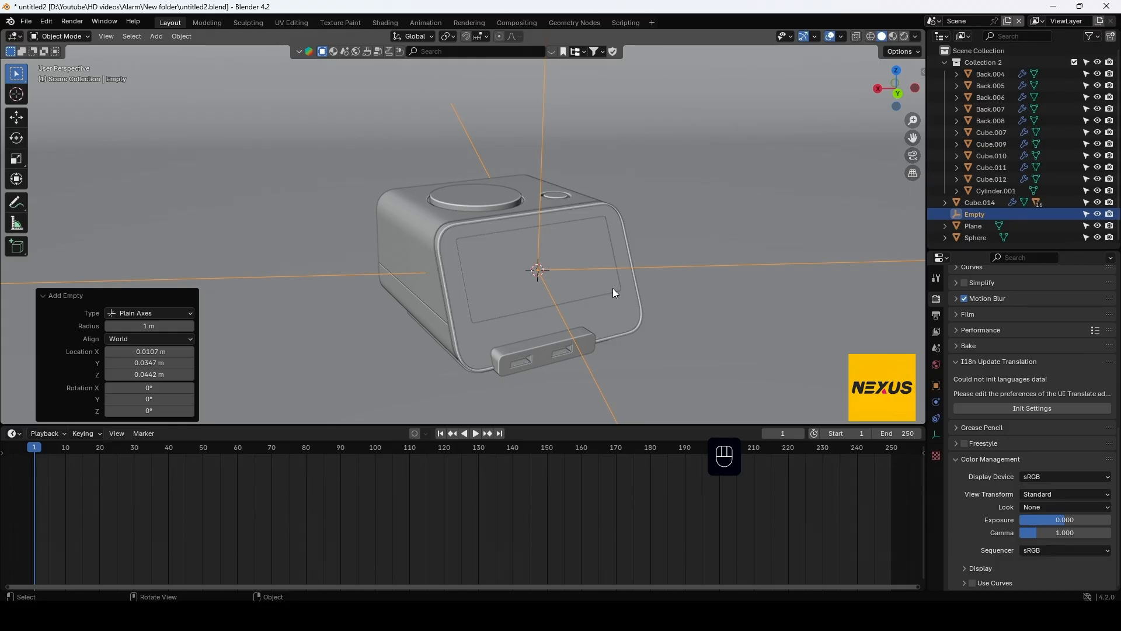
Rename the new empty to Focus
{"action": "key", "text": "F2"}
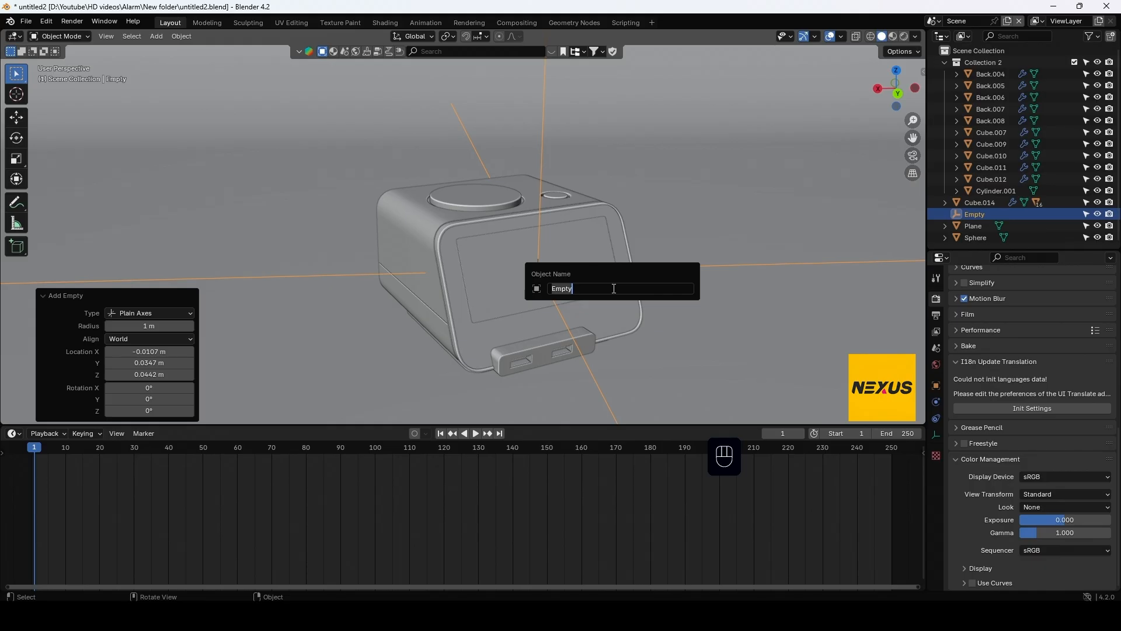
{"action": "type", "text": "Focus"}
{"action": "key", "text": "Return"}
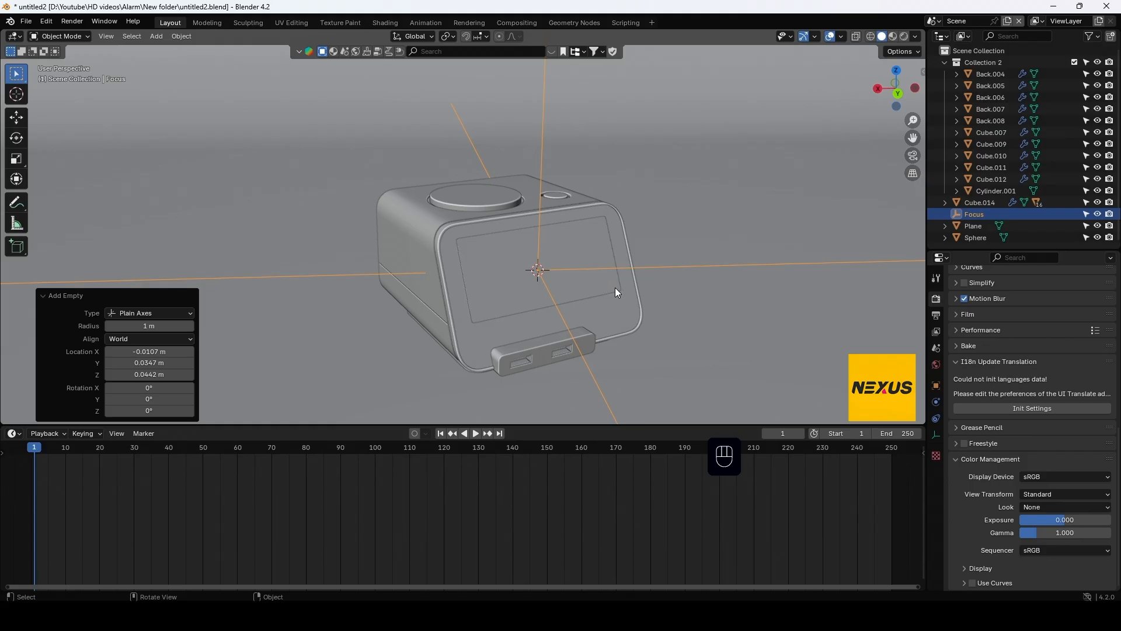
Add a camera at the 3D cursor on the clock's display
{"action": "scroll", "coordinate": [615, 288], "scroll_direction": "down", "scroll_amount": 5}
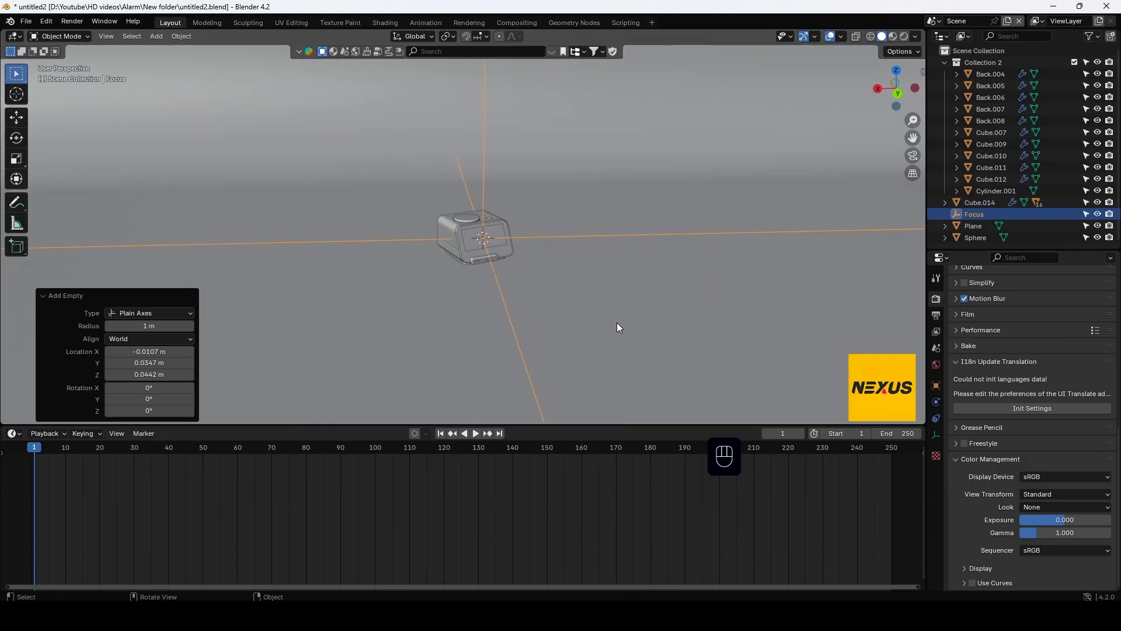
{"action": "key", "text": "shift+a"}
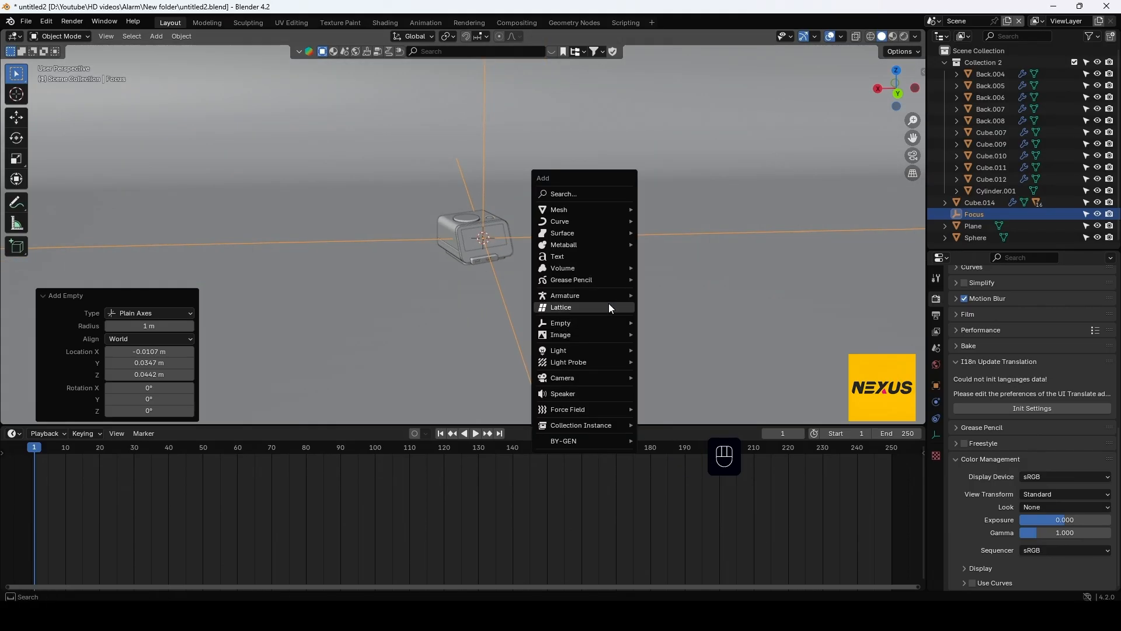
{"action": "mouse_move", "coordinate": [598, 377]}
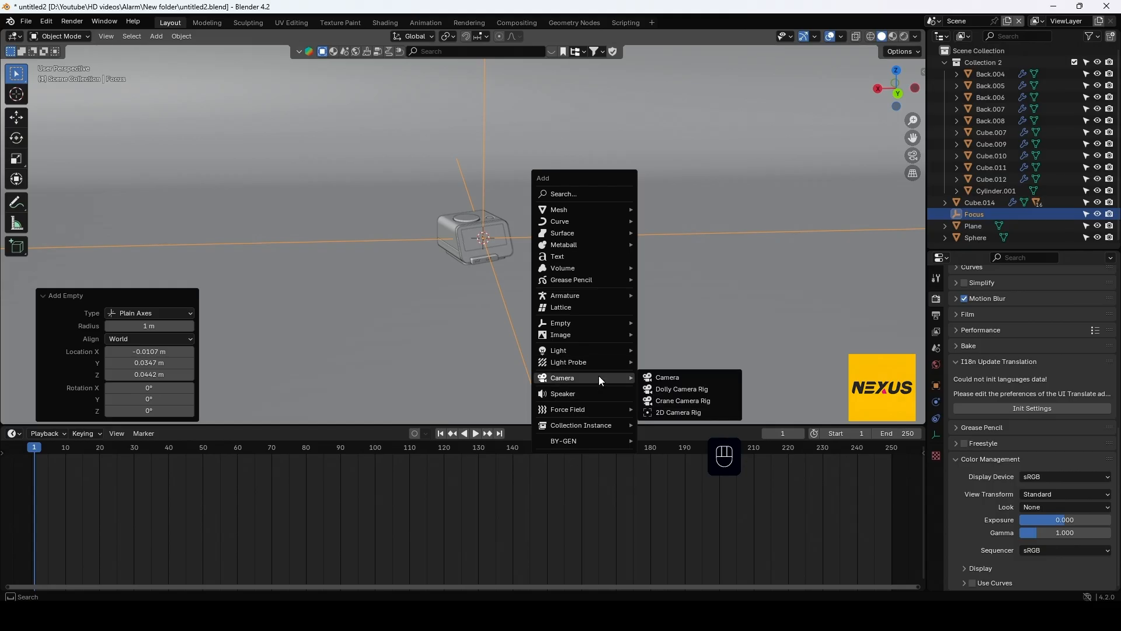
{"action": "left_click", "coordinate": [666, 378]}
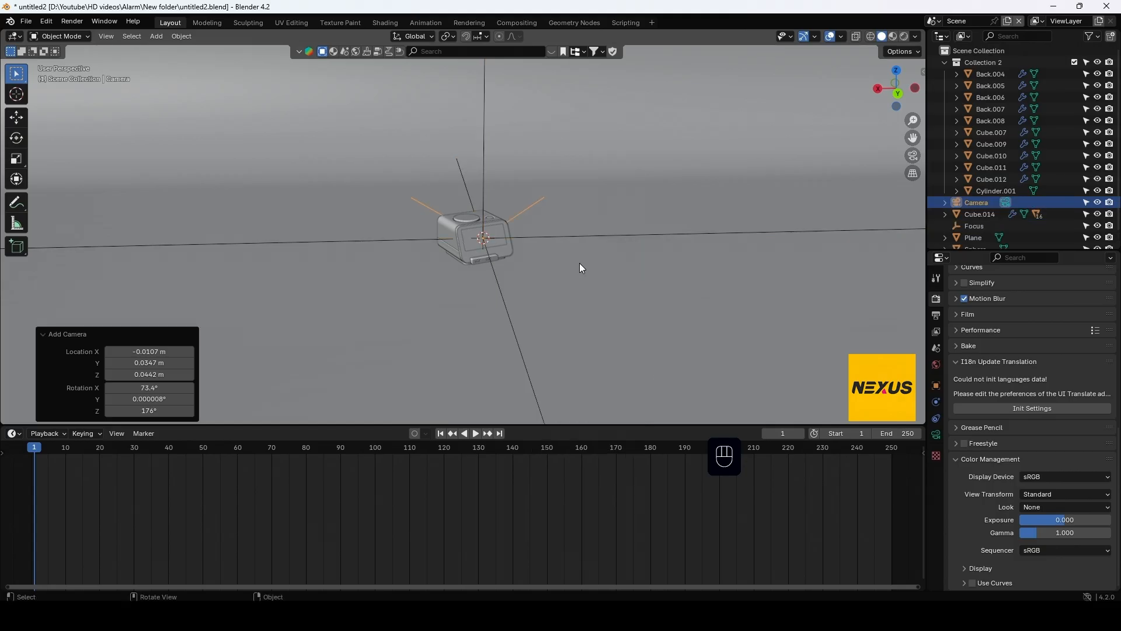
Enable Depth of Field on the camera and set its focus object to the Focus empty
{"action": "left_click", "coordinate": [937, 435]}
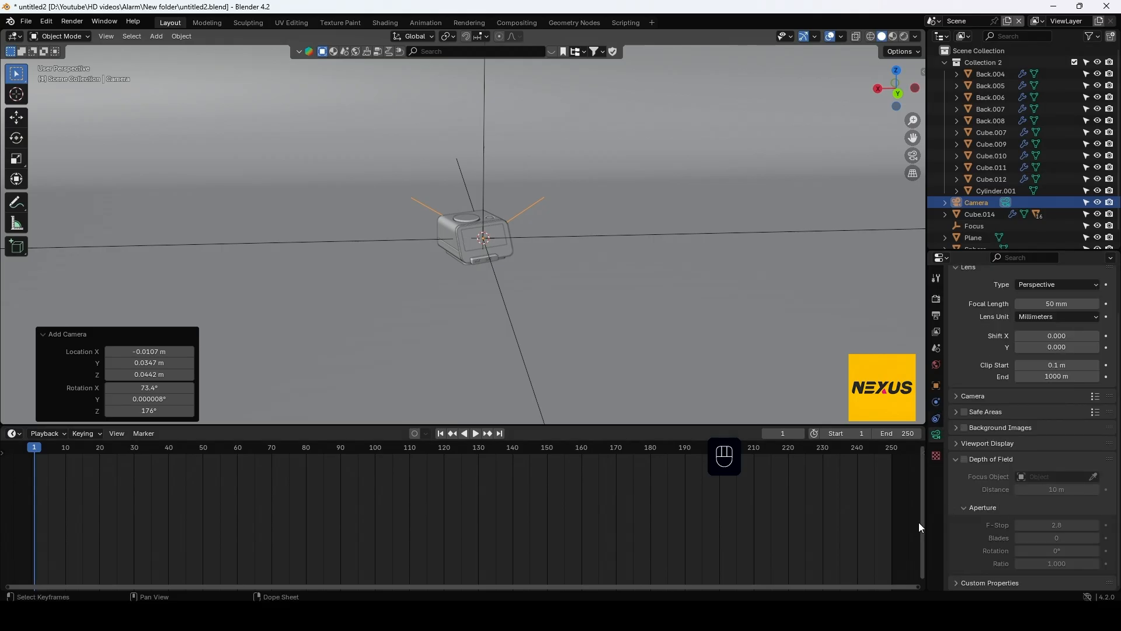
{"action": "left_click", "coordinate": [965, 460]}
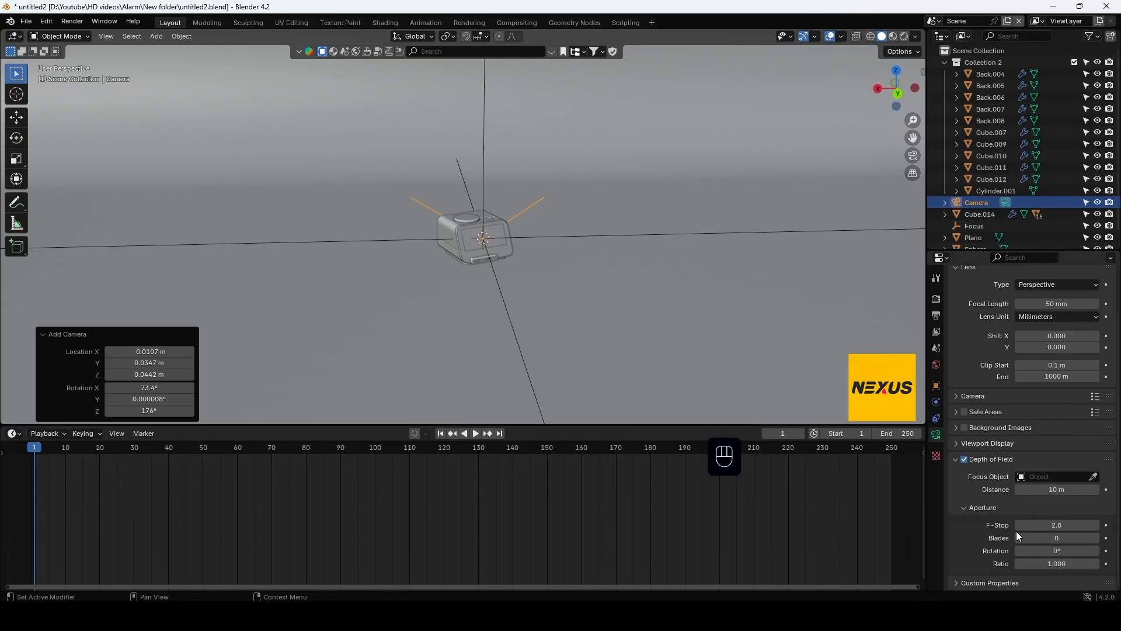
{"action": "left_click", "coordinate": [1044, 476]}
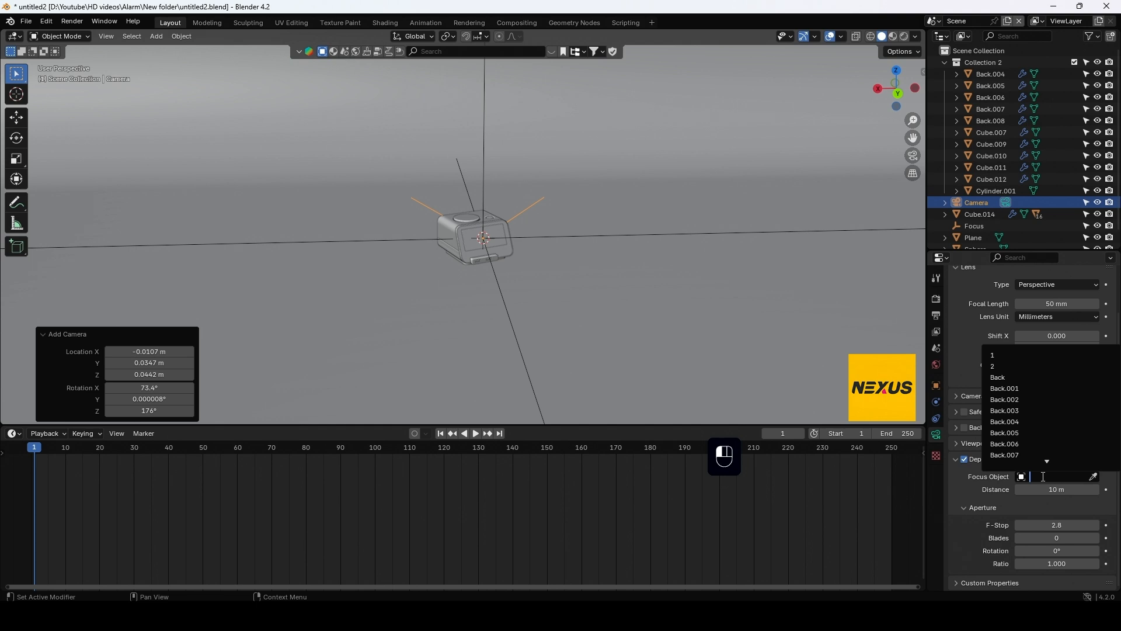
{"action": "type", "text": "focus"}
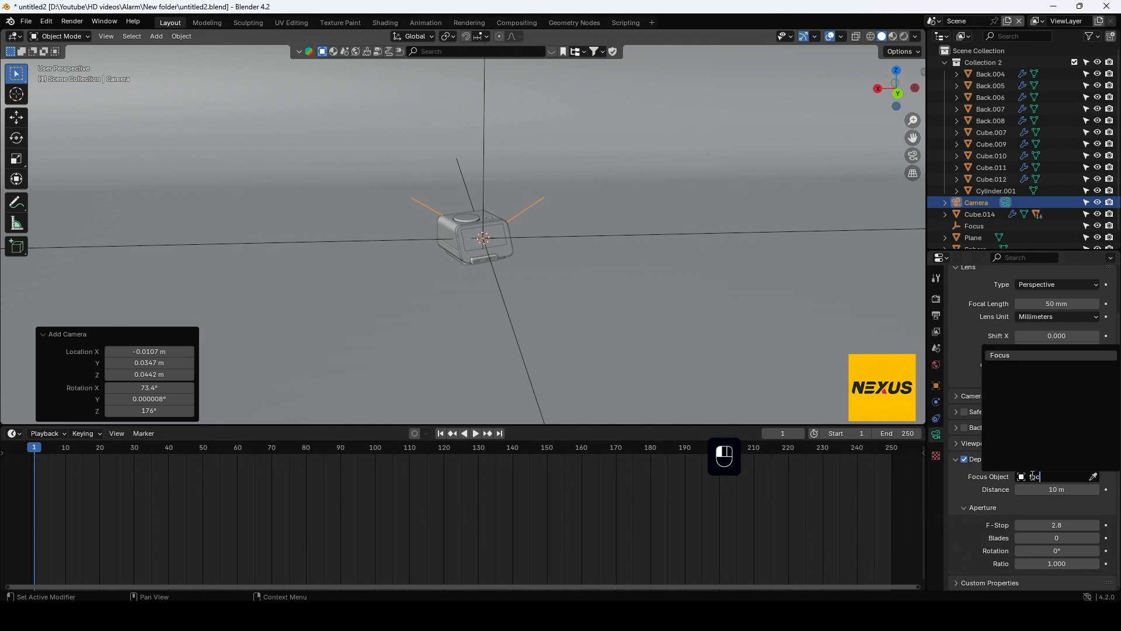
{"action": "left_click", "coordinate": [1013, 354]}
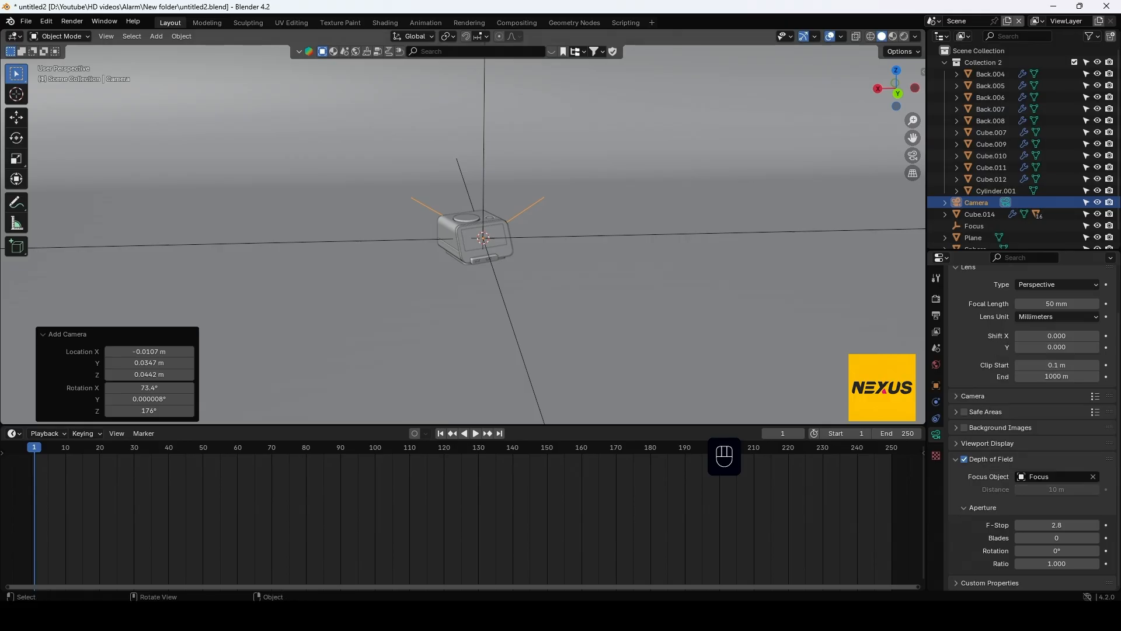
Give the camera a Track To constraint with the Focus empty as its target
{"action": "left_click", "coordinate": [936, 421]}
{"action": "left_click", "coordinate": [992, 296]}
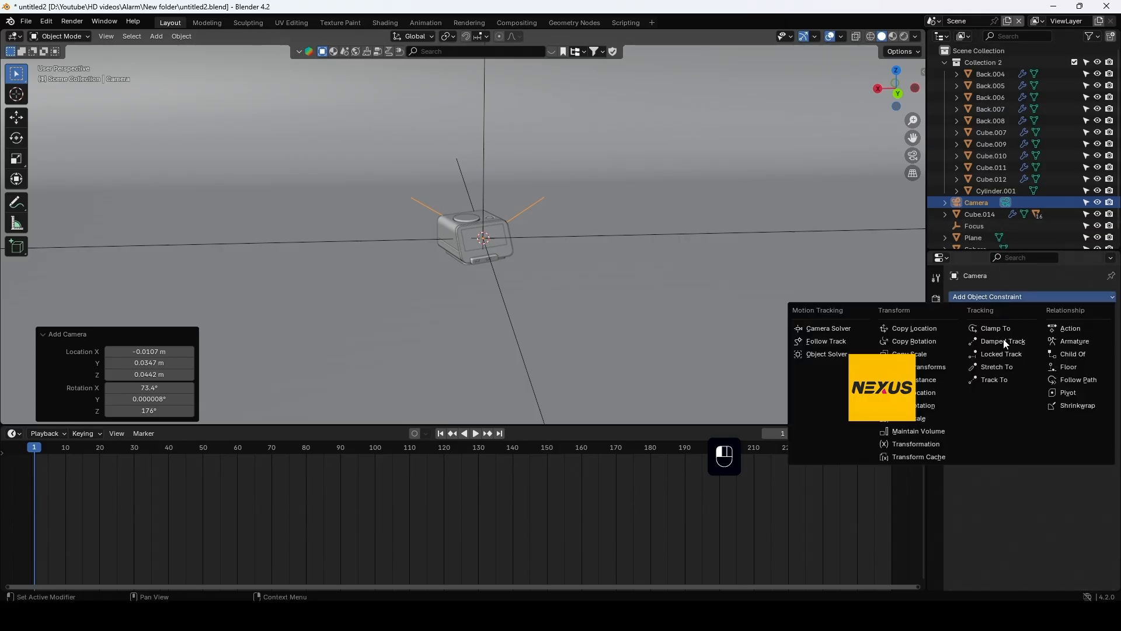
{"action": "left_click", "coordinate": [998, 380]}
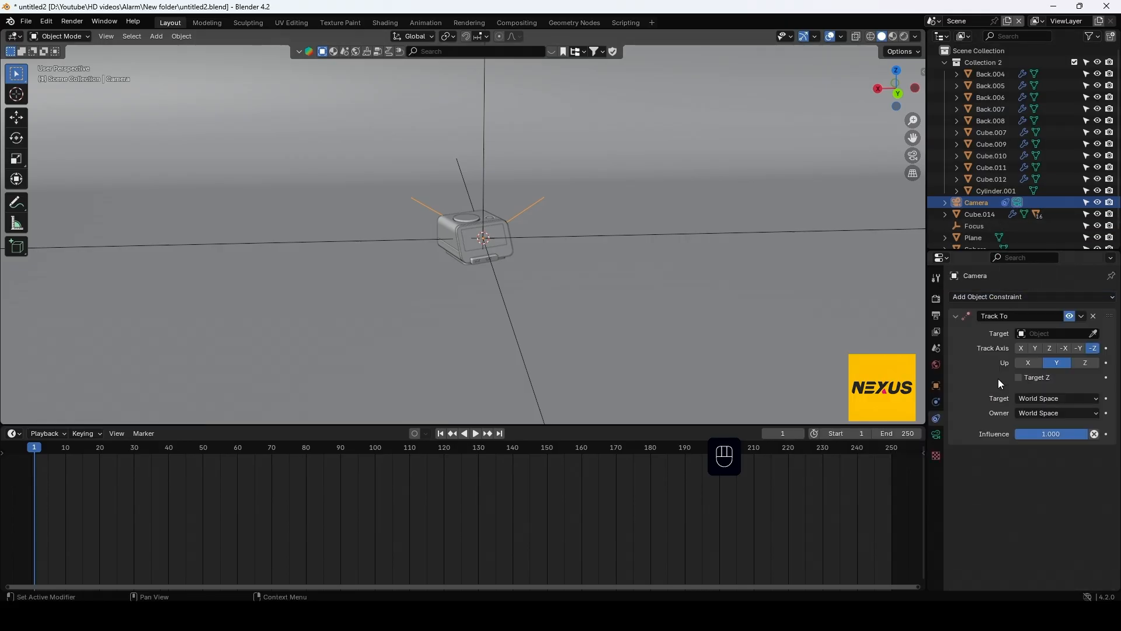
{"action": "left_click", "coordinate": [1039, 333]}
{"action": "type", "text": "f"}
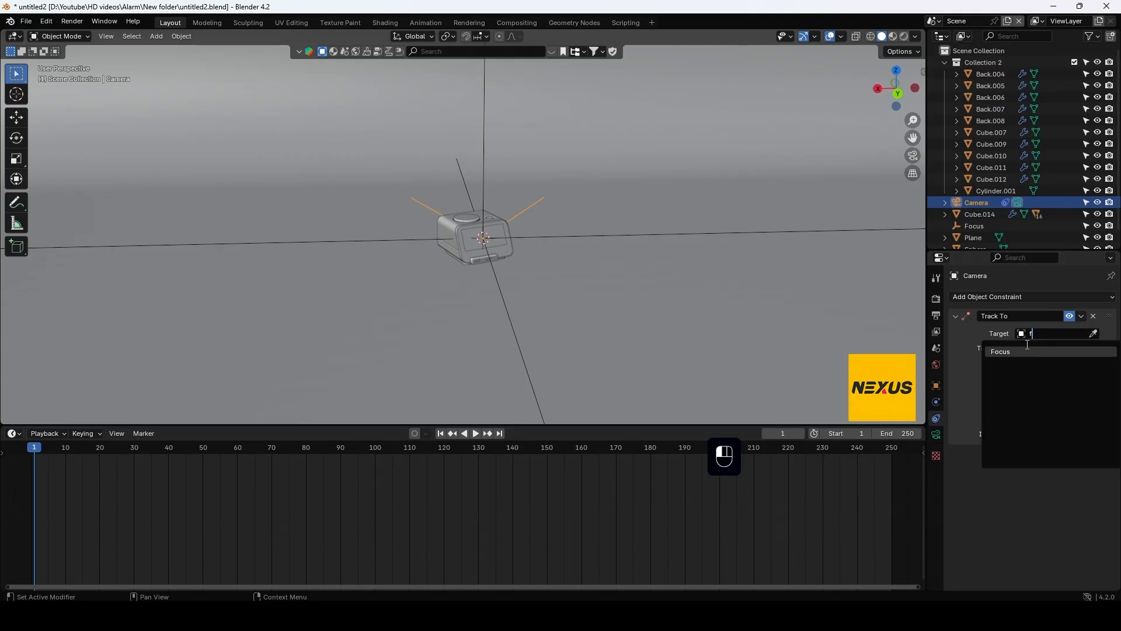
{"action": "left_click", "coordinate": [1023, 351]}
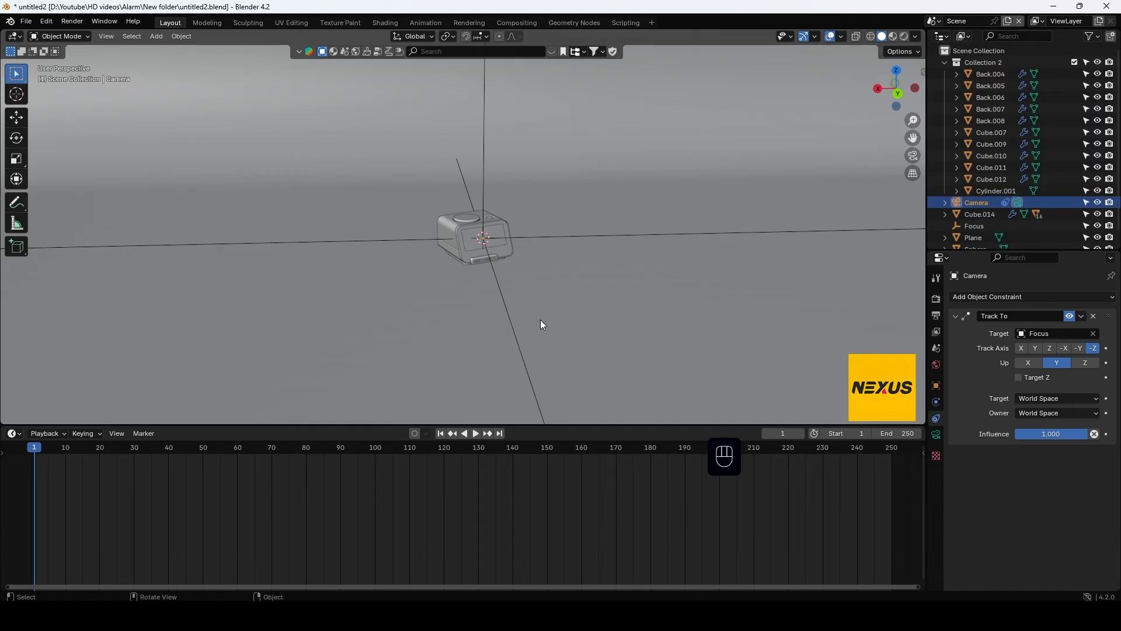
Move the camera horizontally in front of the clock, about -0.087 m in X and 0.516 m in Y, and look through it
{"action": "key", "text": "g"}
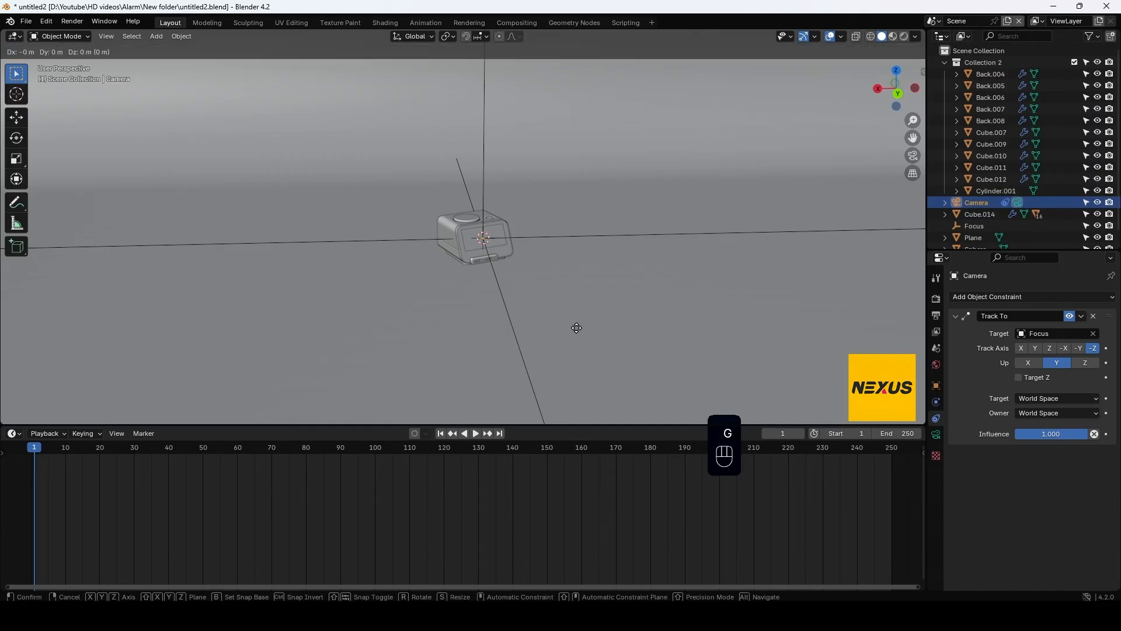
{"action": "key", "text": "shift+z"}
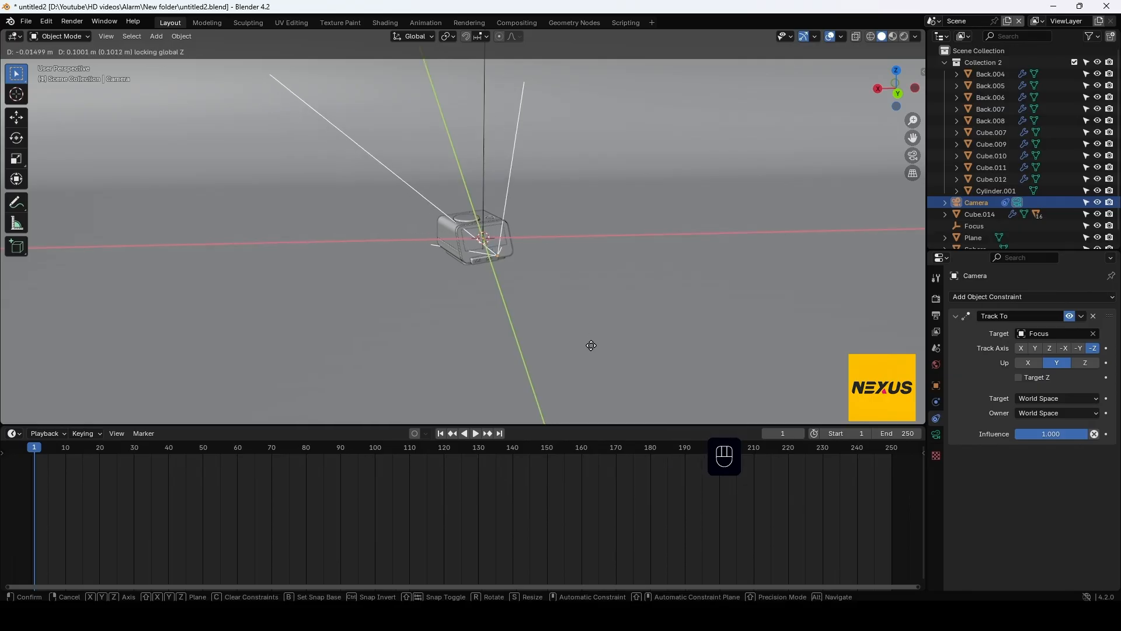
{"action": "left_click", "coordinate": [703, 74]}
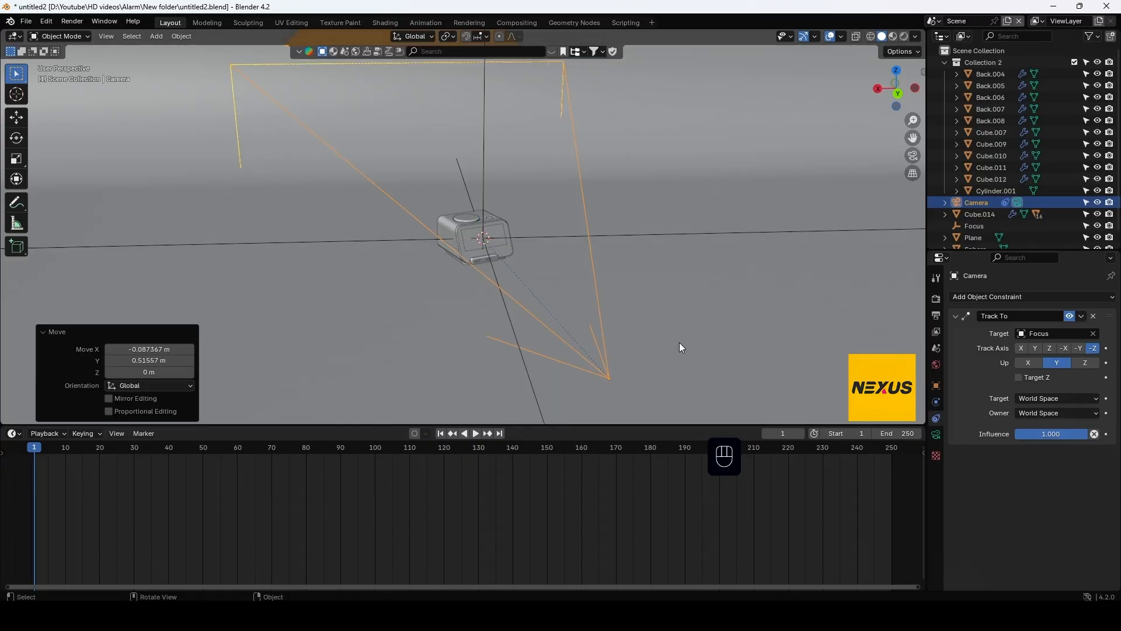
{"action": "key", "text": "KP_0"}
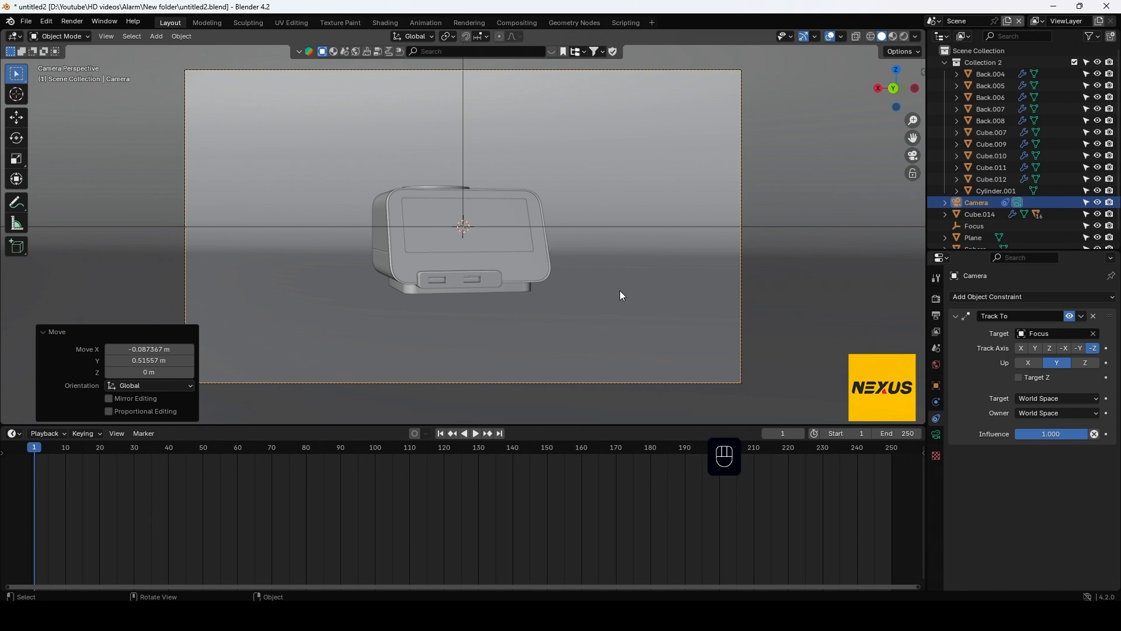
Insert a Location keyframe at frame 1 for both the camera and the Focus empty
{"action": "left_click", "coordinate": [936, 434]}
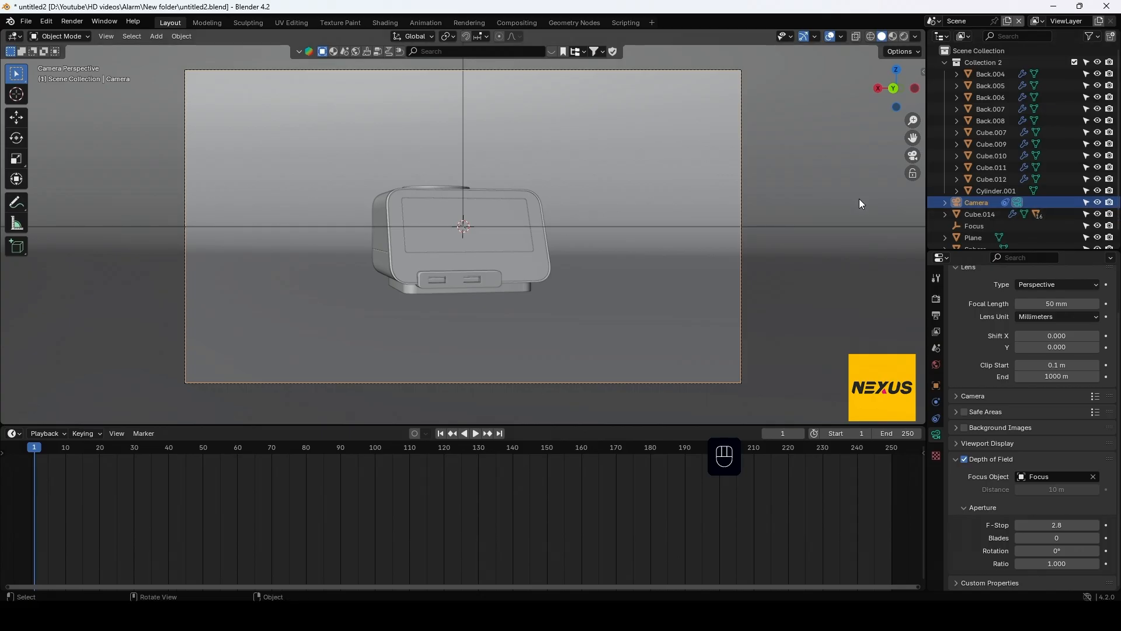
{"action": "left_click", "coordinate": [974, 226], "text": "ctrl"}
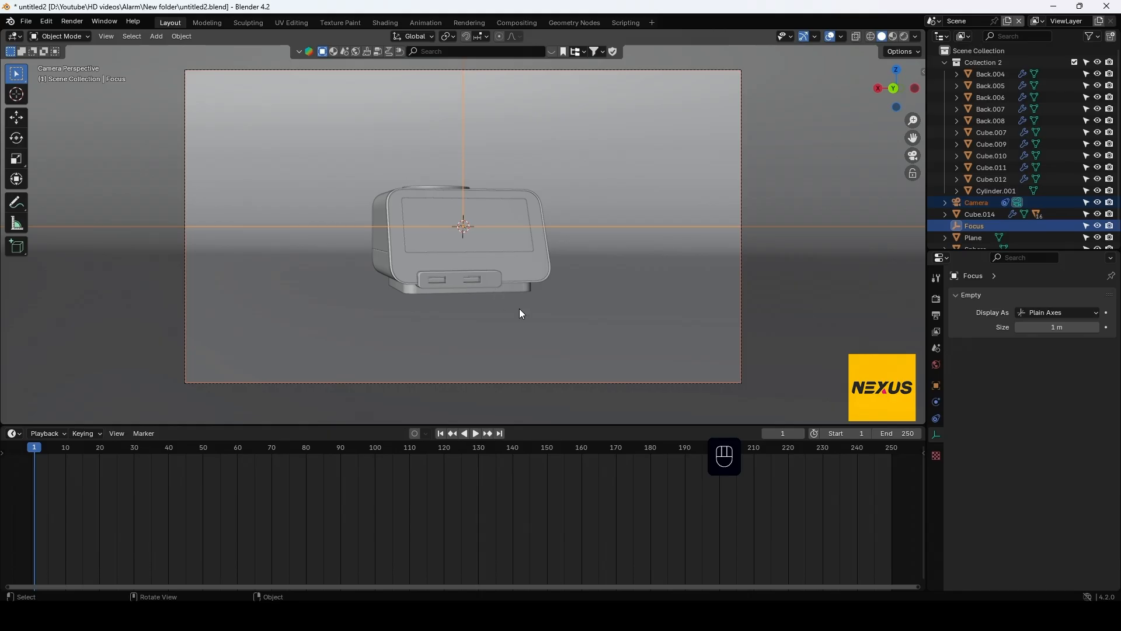
{"action": "key", "text": "k"}
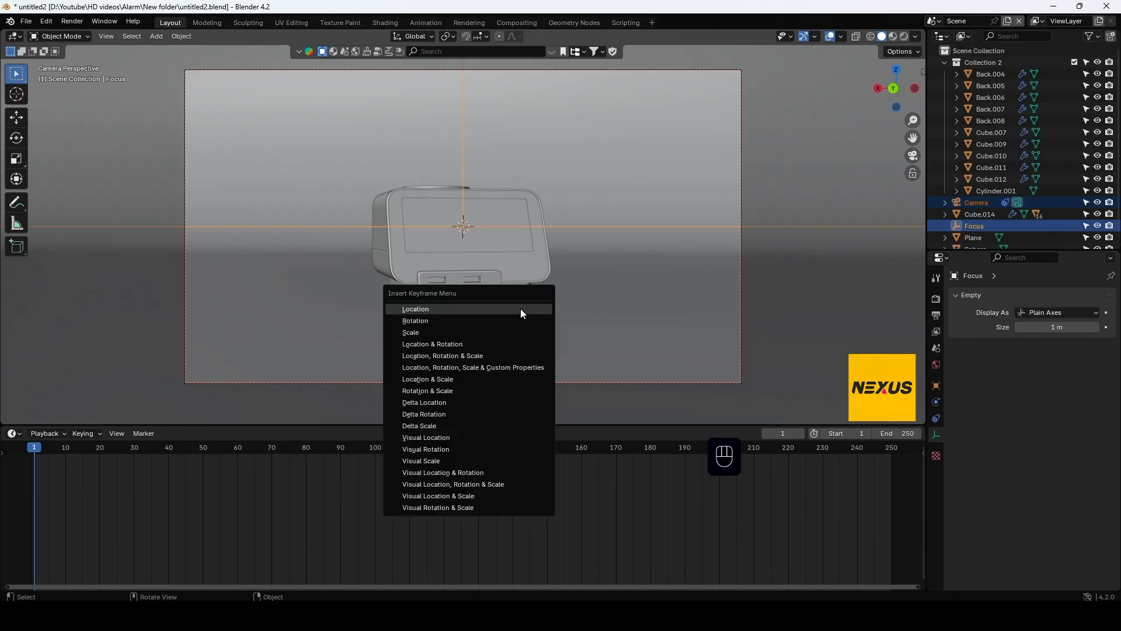
{"action": "left_click", "coordinate": [521, 309]}
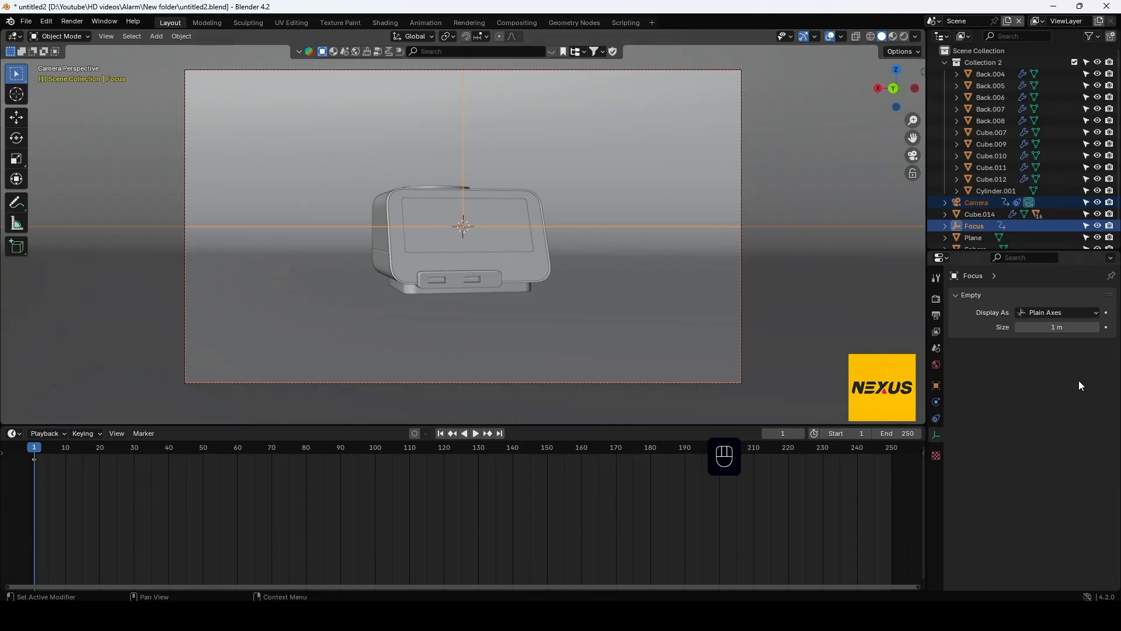
Set the current frame to 19 and place the 3D cursor on the lower corner of the clock's front face
{"action": "left_click", "coordinate": [985, 205]}
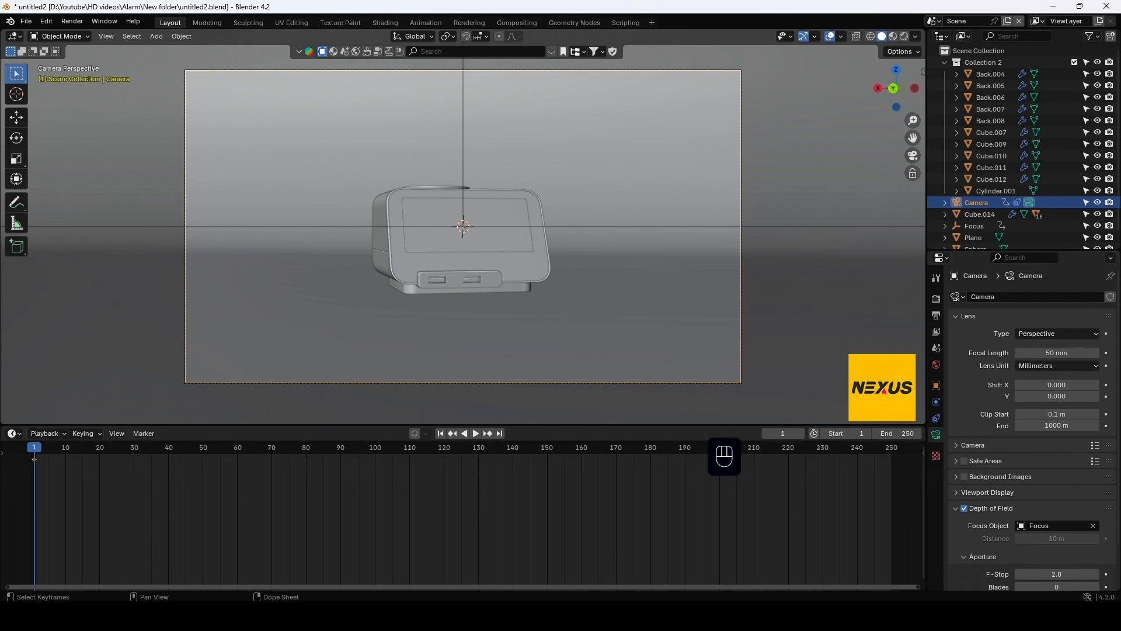
{"action": "left_click_drag", "start_coordinate": [35, 452], "coordinate": [98, 451]}
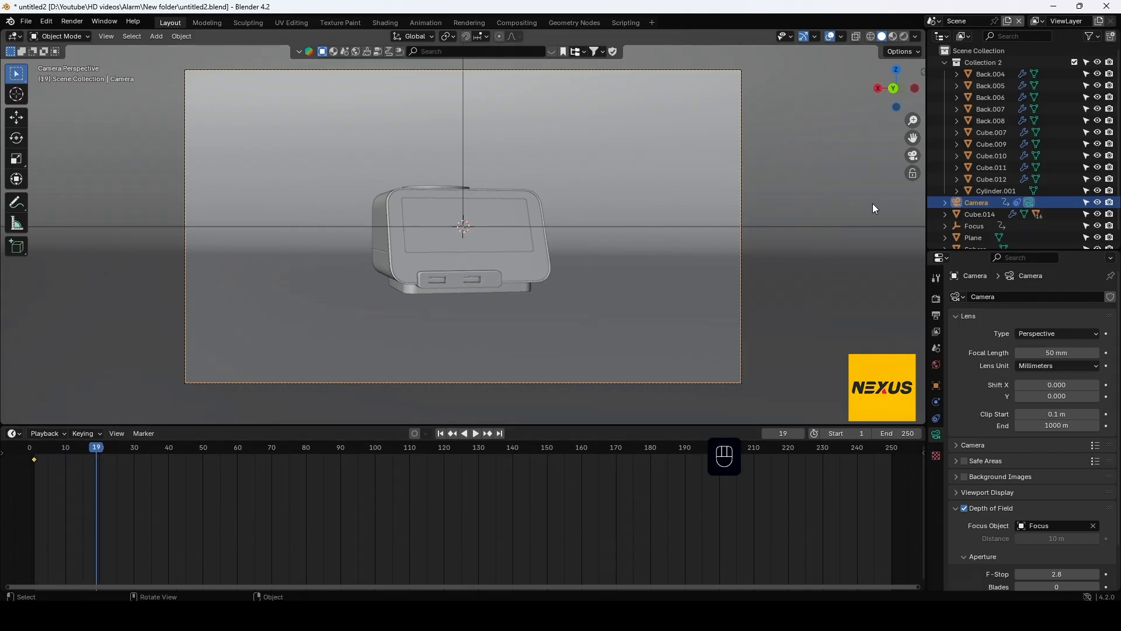
{"action": "left_click", "coordinate": [589, 227]}
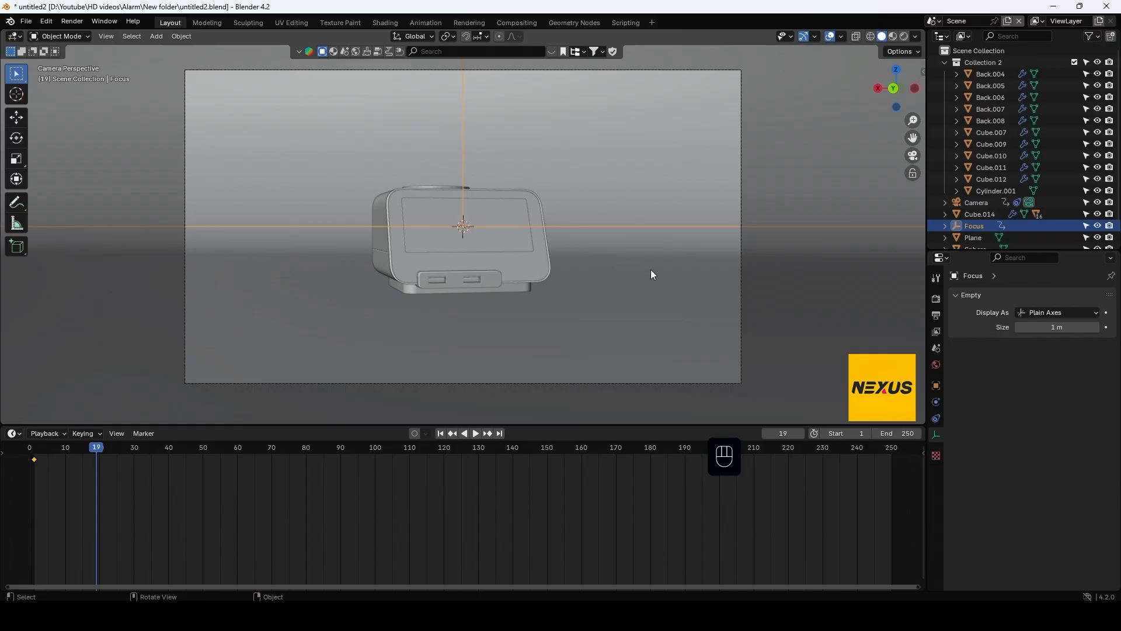
{"action": "middle_click_drag", "start_coordinate": [860, 304], "coordinate": [730, 327]}
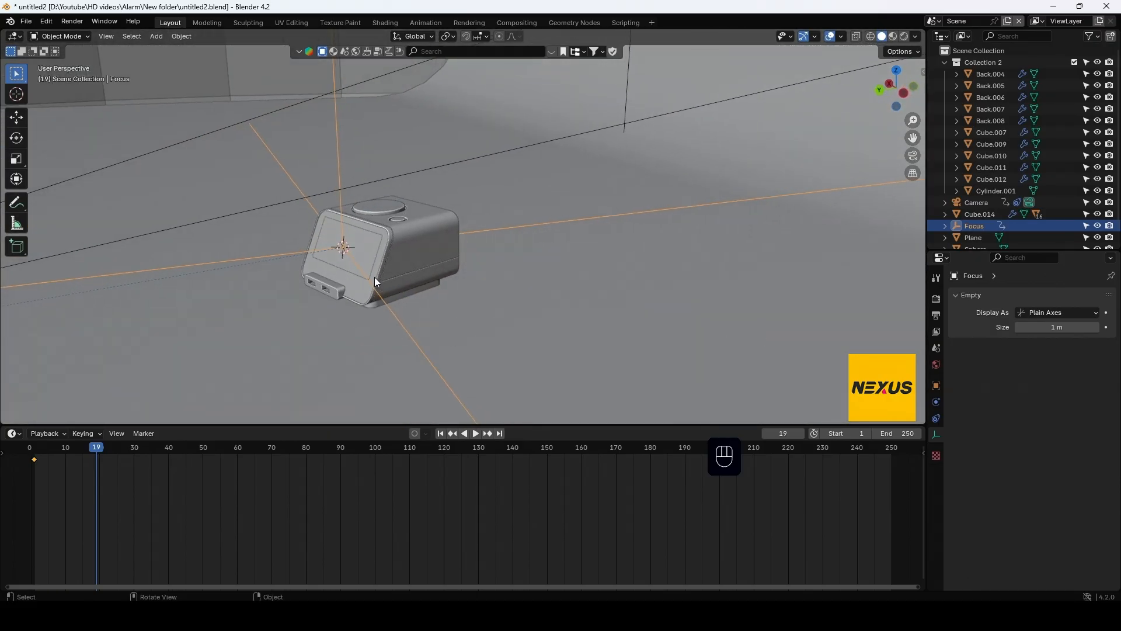
{"action": "key", "text": "shift"}
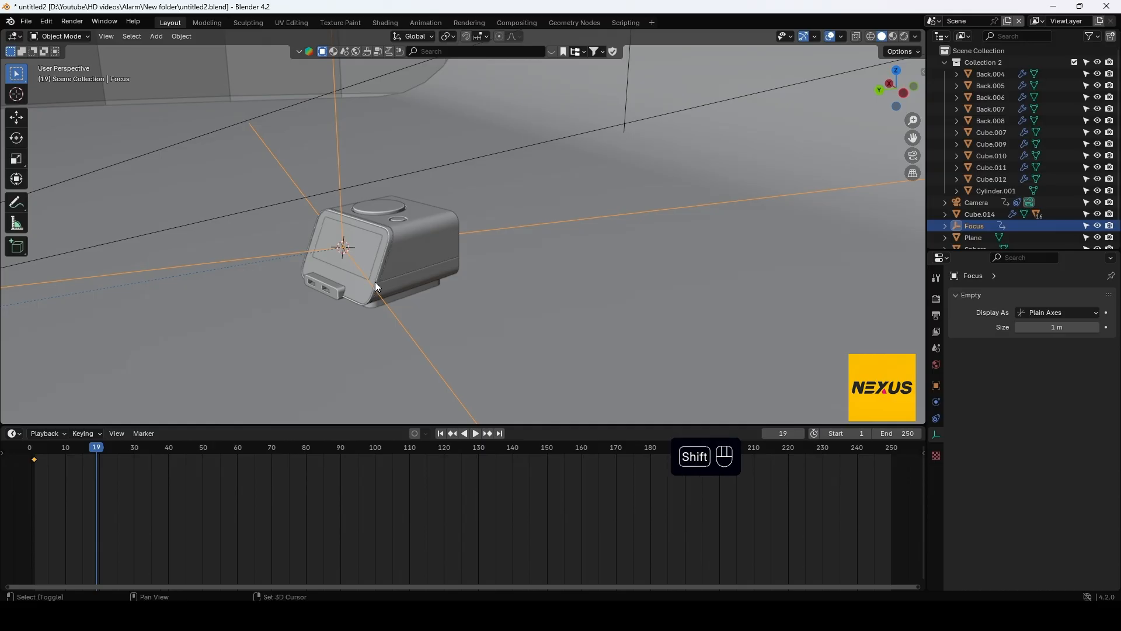
{"action": "right_click", "coordinate": [375, 281], "text": "shift"}
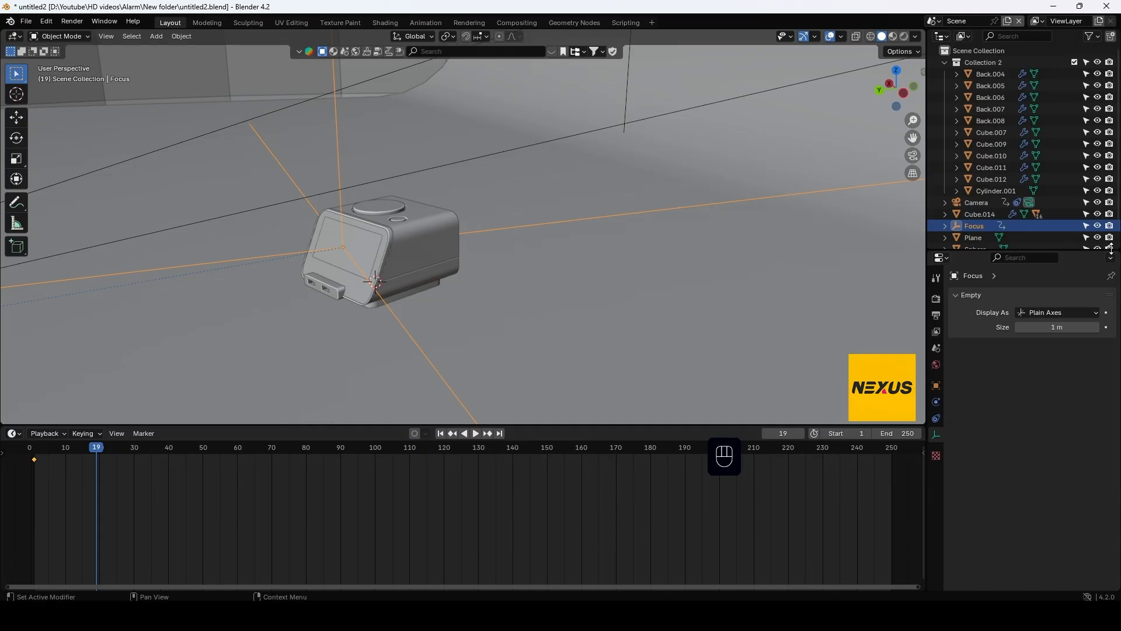
Snap the Focus empty to the 3D cursor and insert a Location keyframe for it at frame 19
{"action": "left_click", "coordinate": [972, 226]}
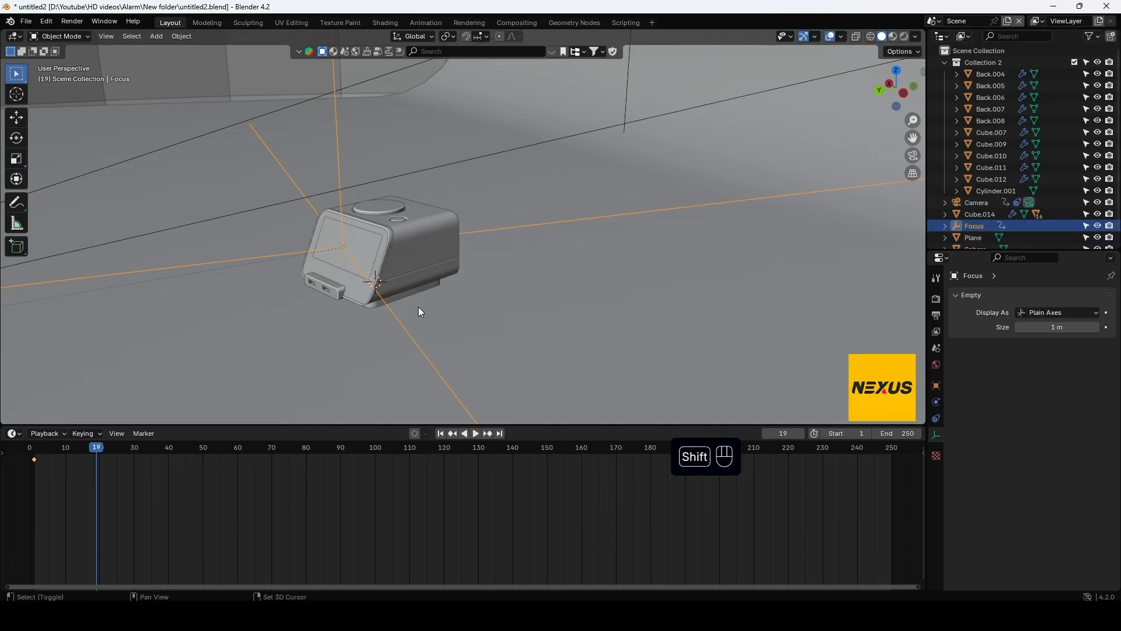
{"action": "key", "text": "shift+s"}
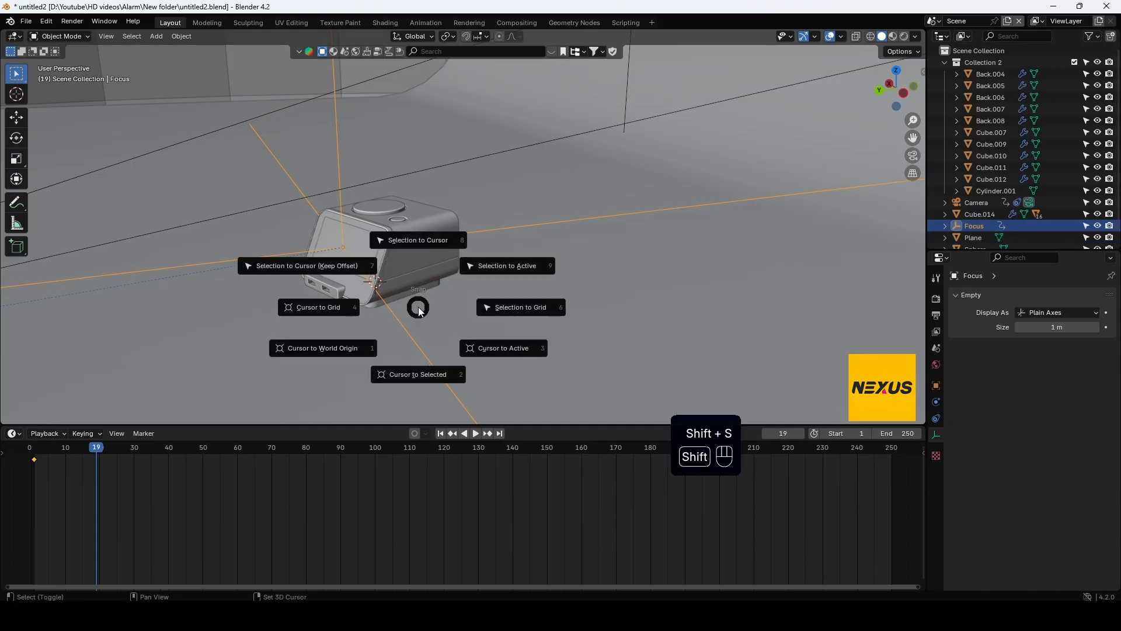
{"action": "left_click", "coordinate": [428, 243]}
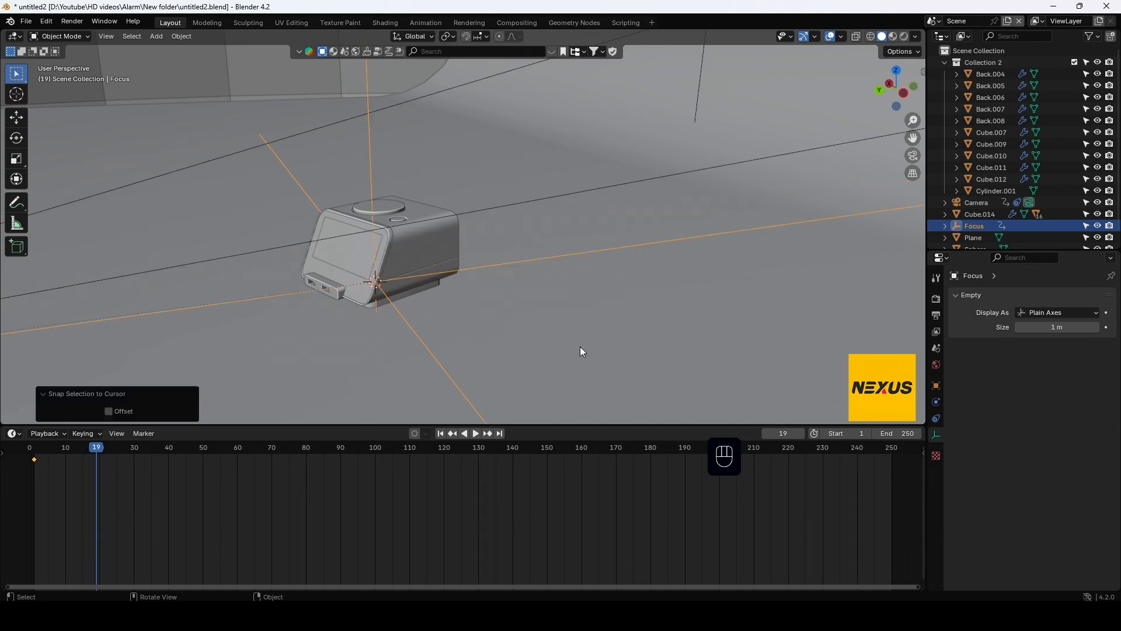
{"action": "key", "text": "k"}
{"action": "left_click", "coordinate": [472, 376]}
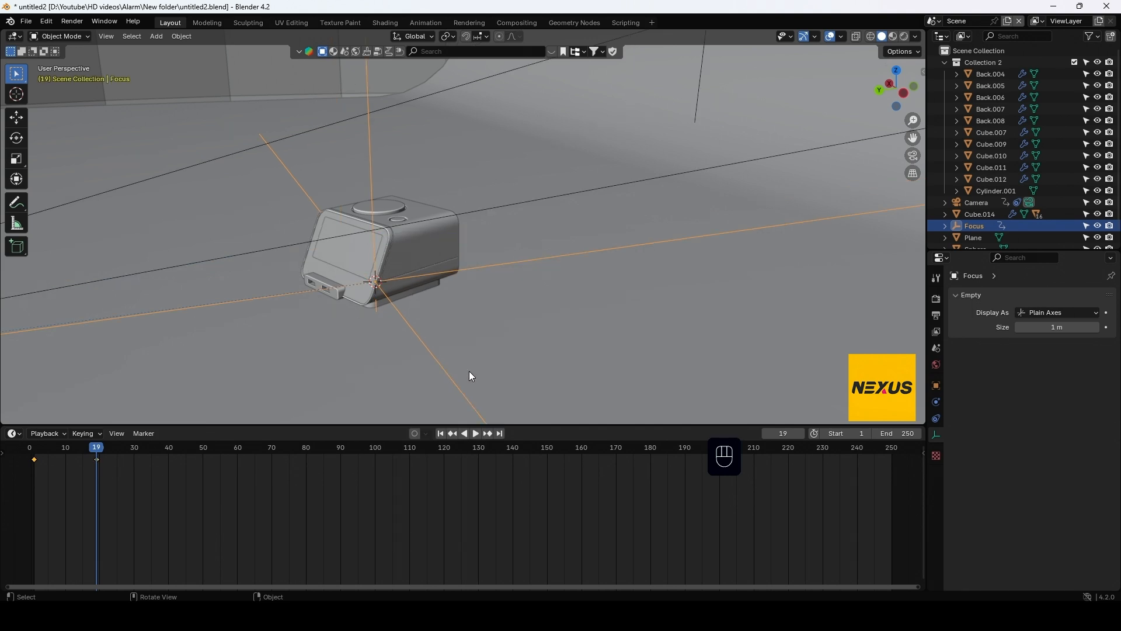
Move the camera horizontally about -0.325 m in X and -0.347 m in Y, and insert its Location keyframe at frame 19
{"action": "middle_click_drag", "start_coordinate": [251, 281], "coordinate": [298, 308]}
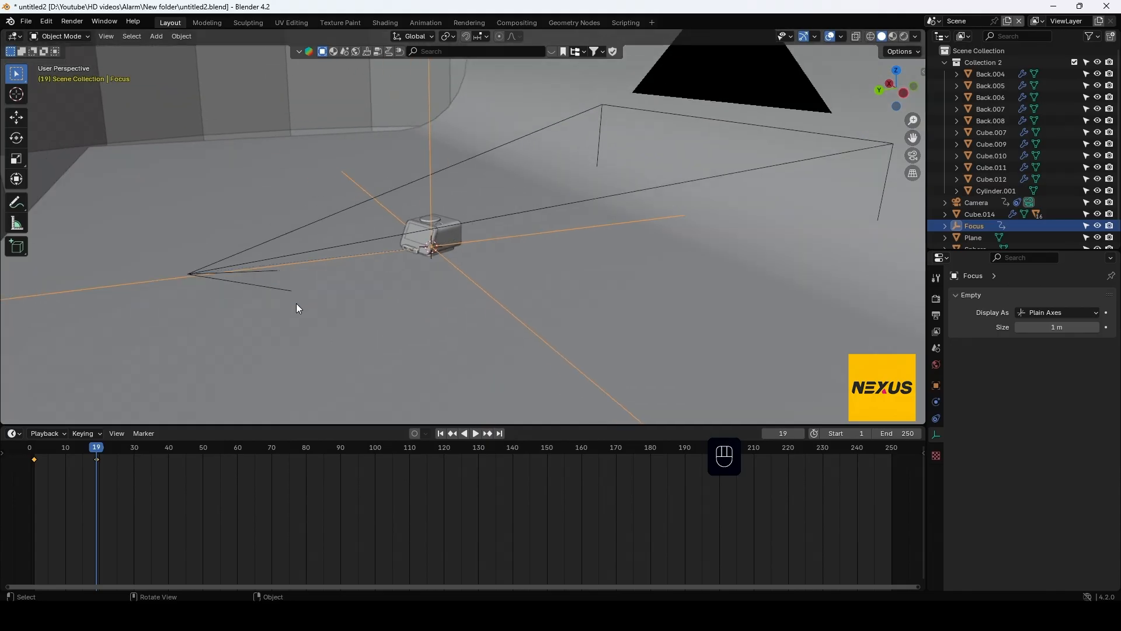
{"action": "left_click", "coordinate": [226, 272]}
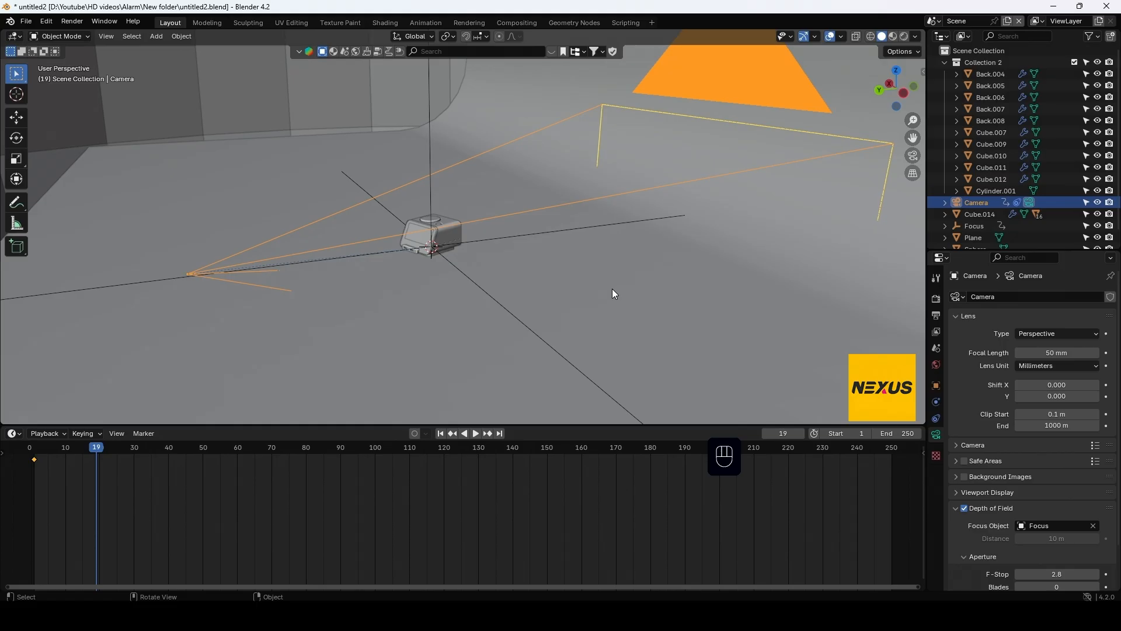
{"action": "key", "text": "g"}
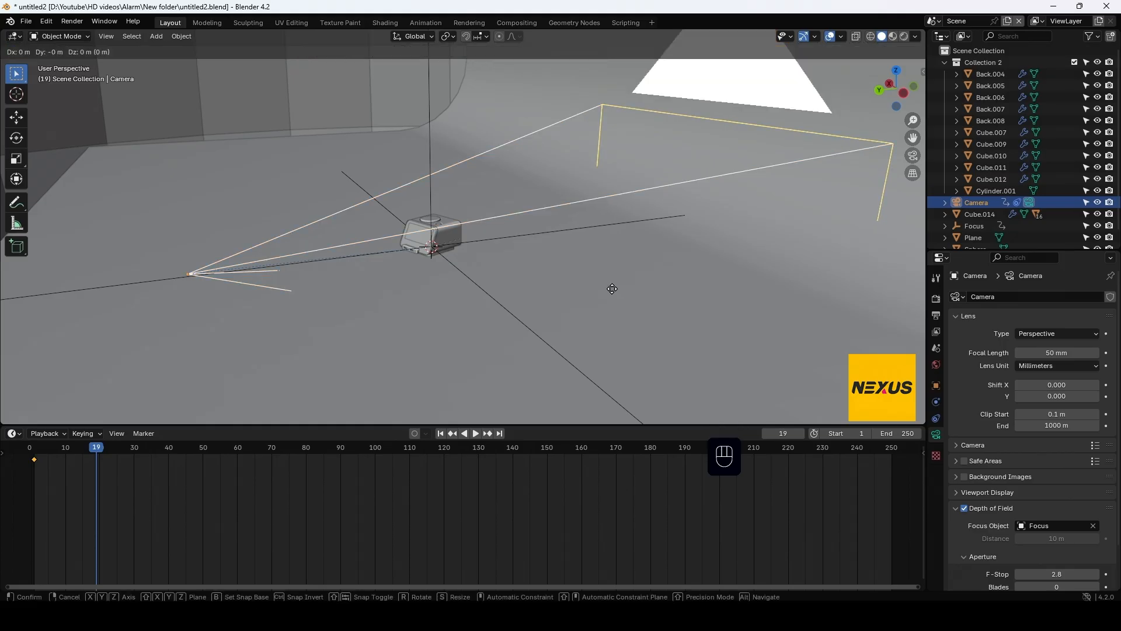
{"action": "key", "text": "shift+z"}
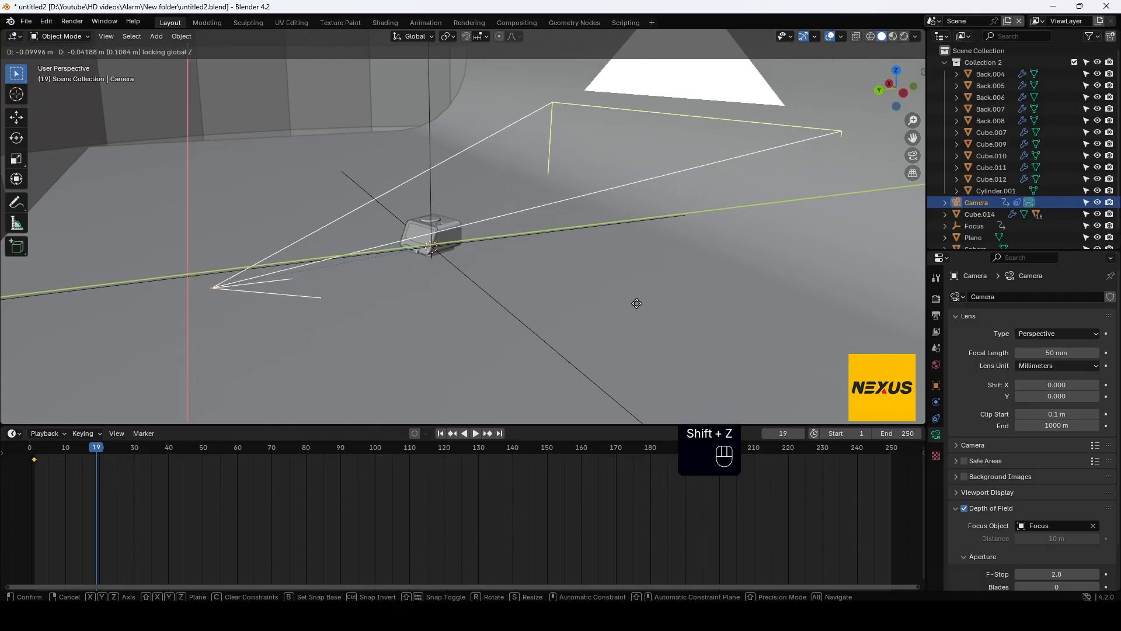
{"action": "left_click", "coordinate": [828, 320]}
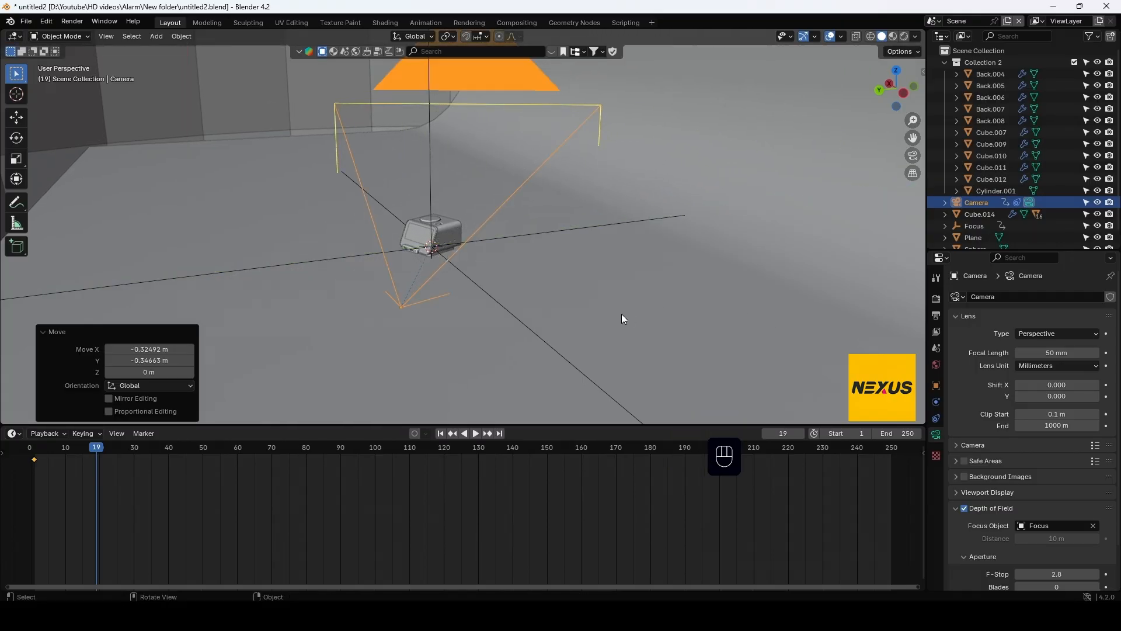
{"action": "key", "text": "KP_0"}
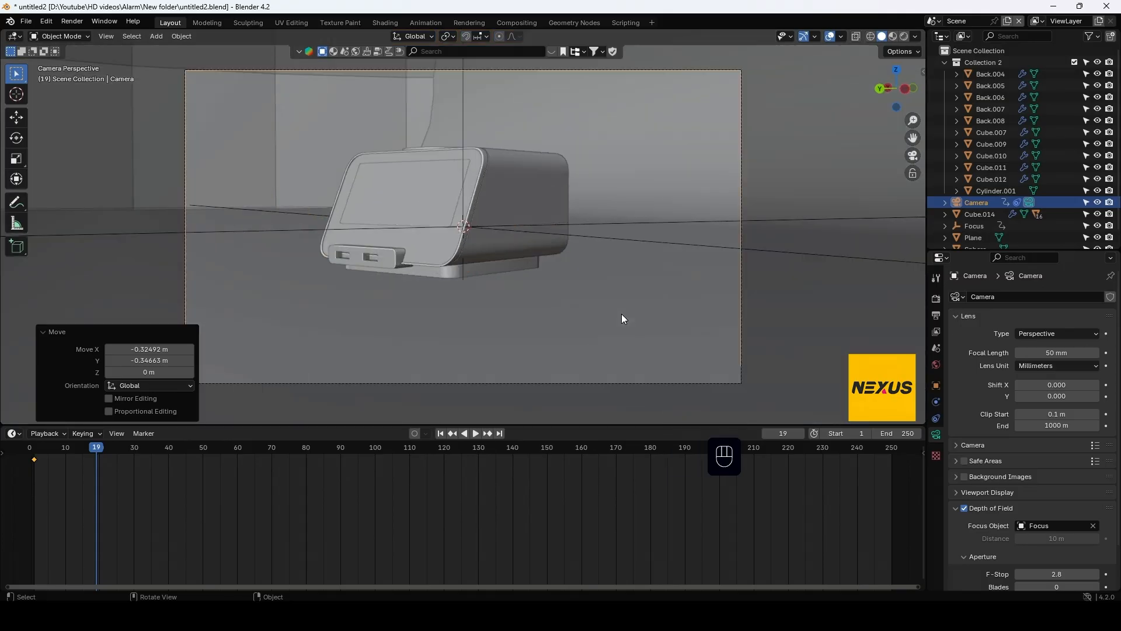
{"action": "key", "text": "k"}
{"action": "left_click", "coordinate": [622, 314]}
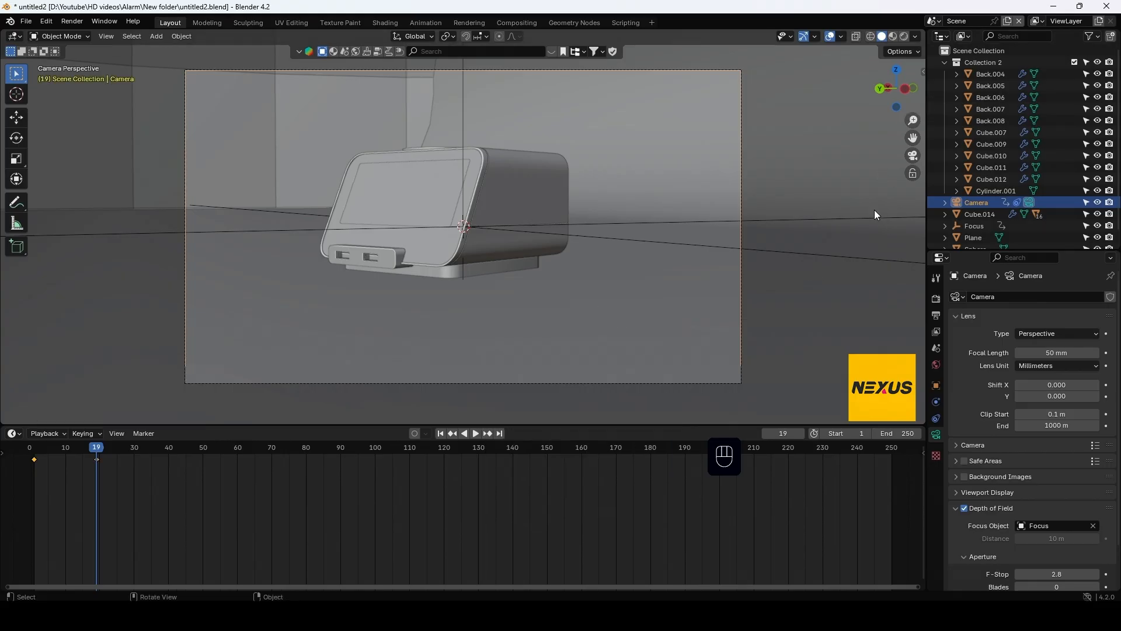
Lock the camera to the view and bring it closer to the clock at frame 19
{"action": "key", "text": "n"}
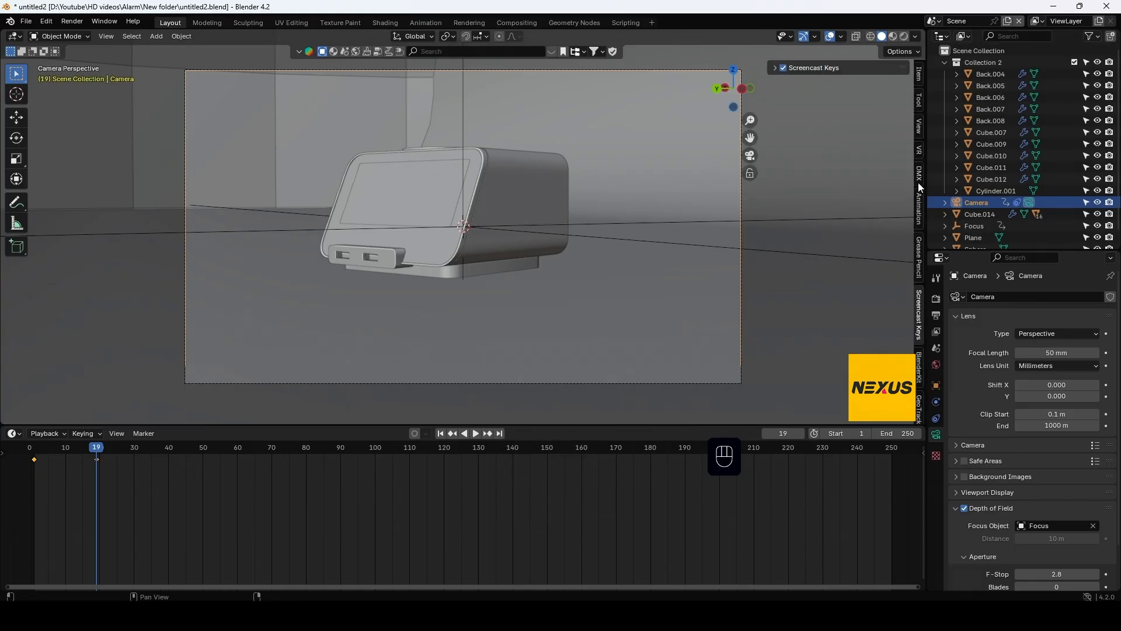
{"action": "left_click", "coordinate": [920, 126]}
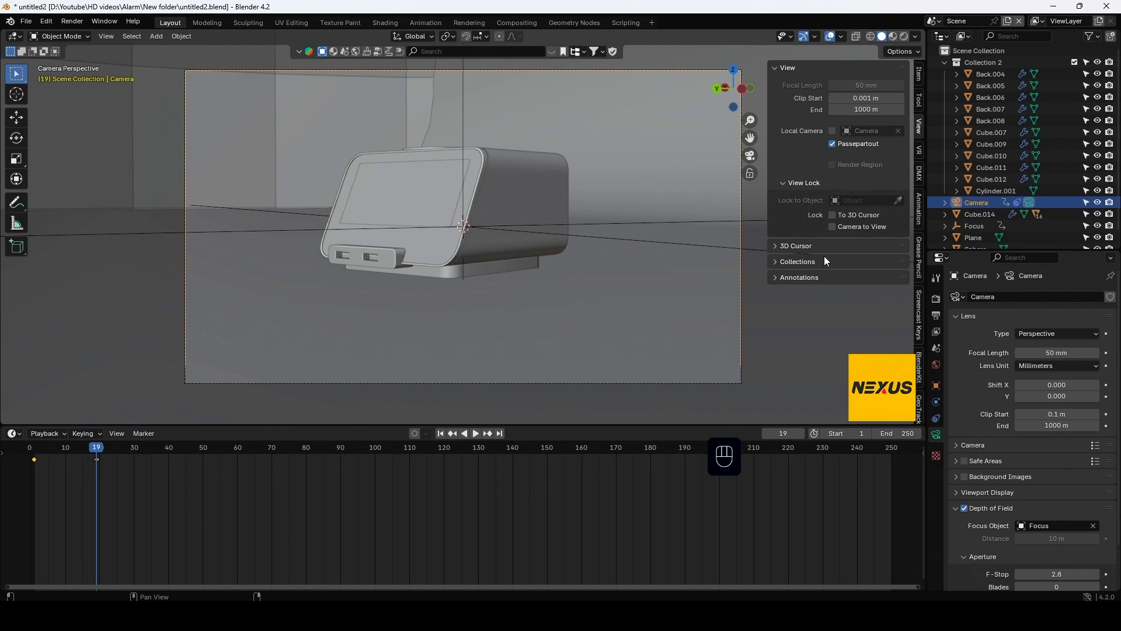
{"action": "left_click", "coordinate": [853, 227]}
{"action": "mouse_move", "coordinate": [752, 118]}
{"action": "left_mouse_down"}
{"action": "mouse_move", "coordinate": [752, 101]}
{"action": "mouse_move", "coordinate": [738, 124]}
{"action": "left_mouse_up"}
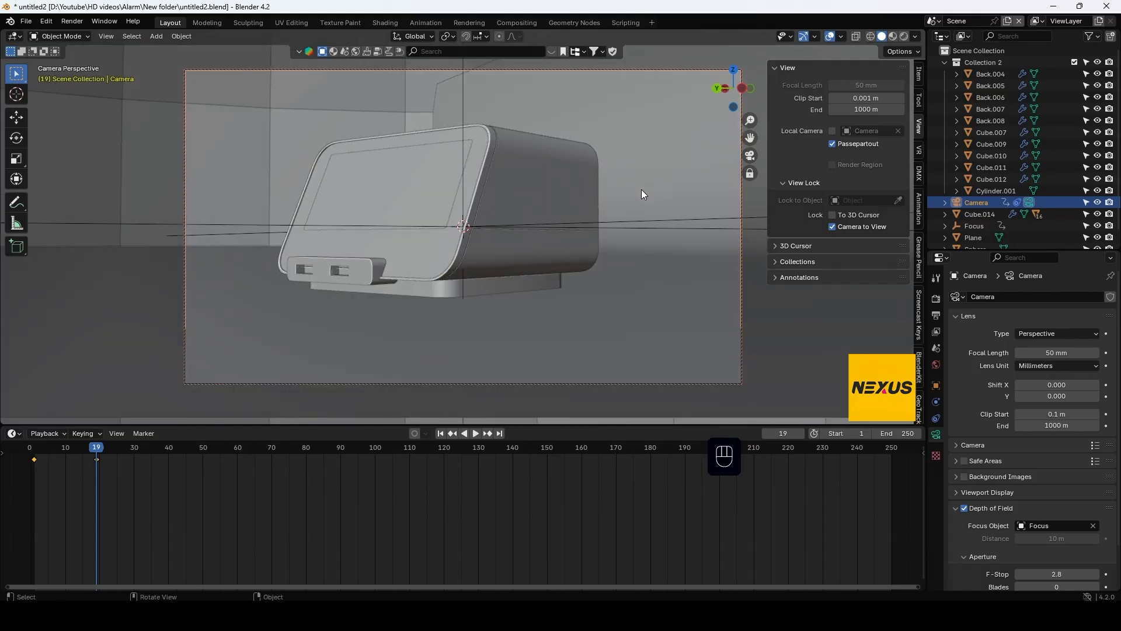
Test-render frame 19 to check the clock's framing and focus, and close the render window
{"action": "key", "text": "F12"}
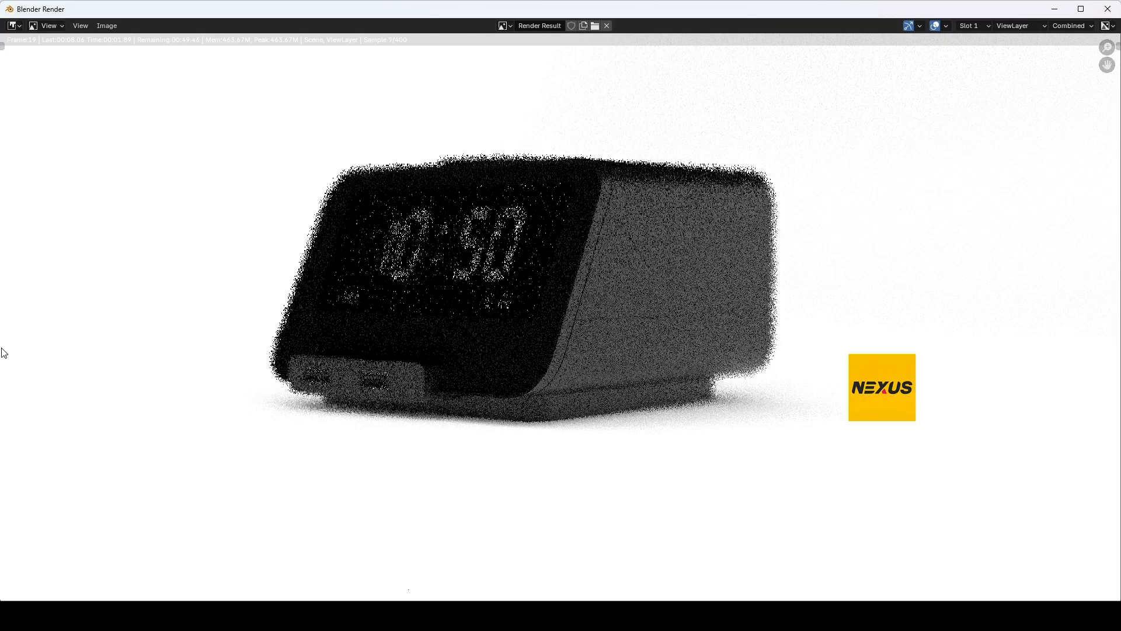
{"action": "key", "text": "Escape"}
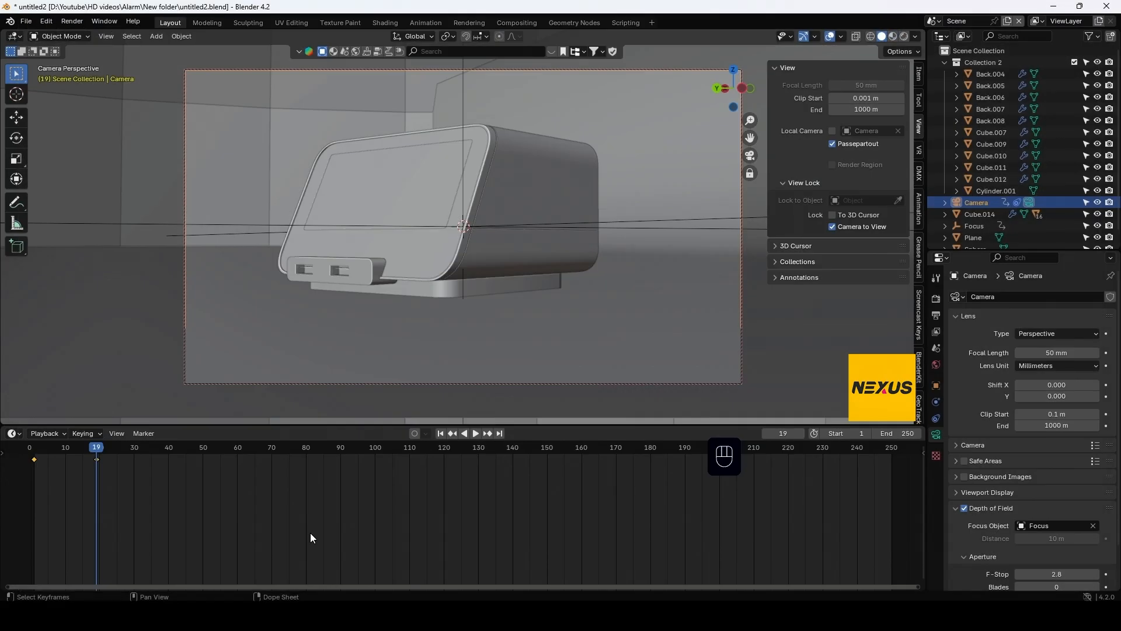
Insert a Location keyframe for both the camera and the Focus empty at frame 5
{"action": "left_click_drag", "start_coordinate": [92, 454], "coordinate": [48, 454]}
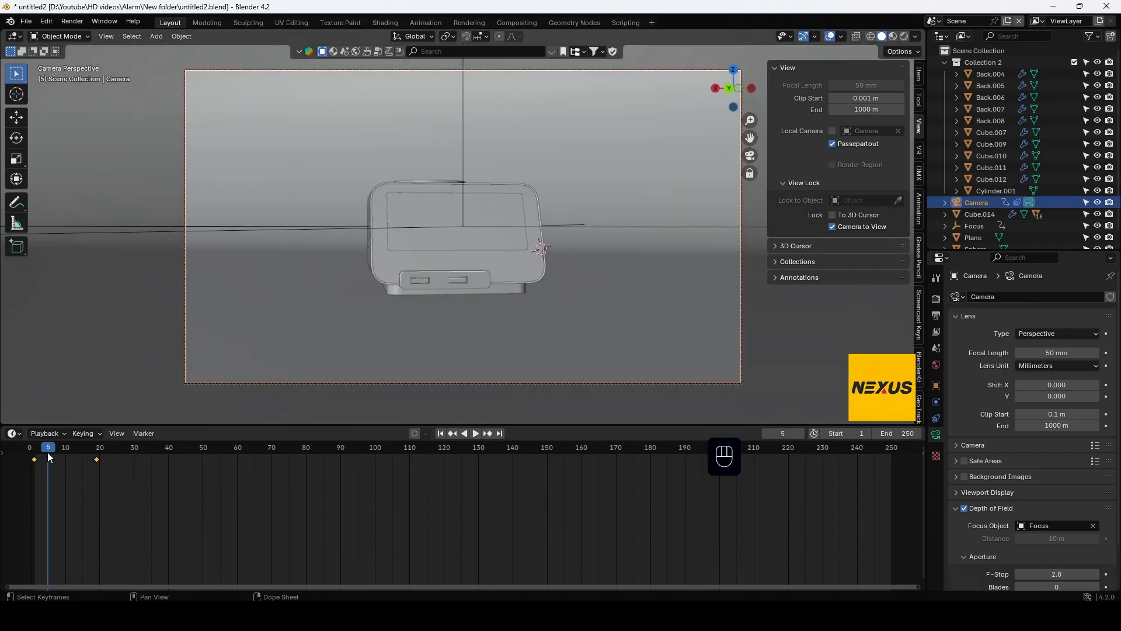
{"action": "left_click", "coordinate": [974, 227], "text": "ctrl"}
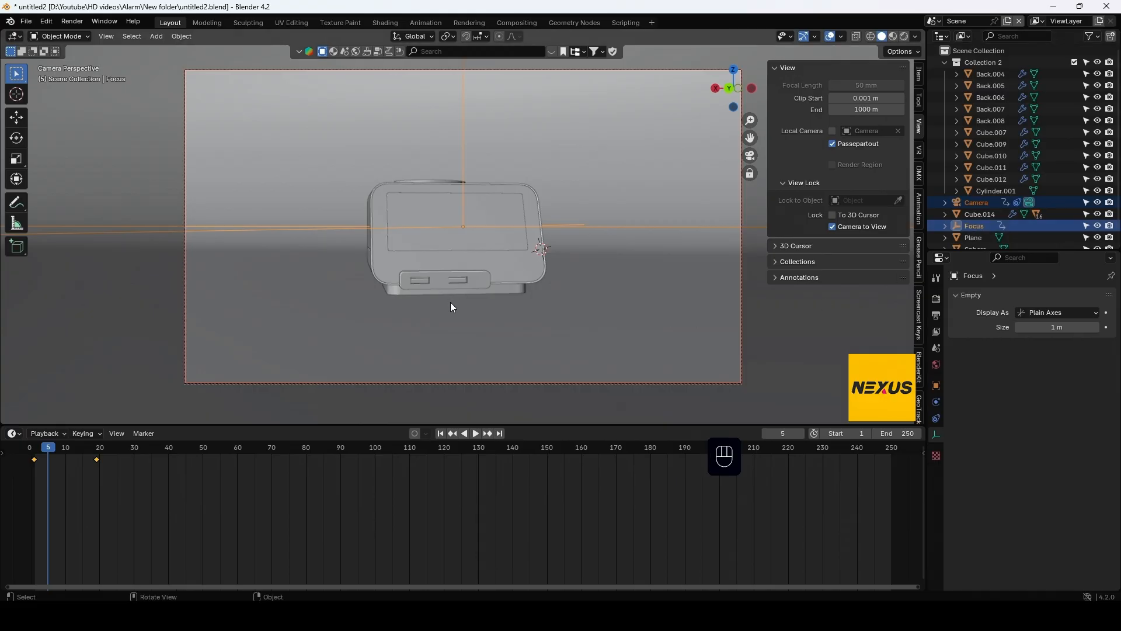
{"action": "key", "text": "k"}
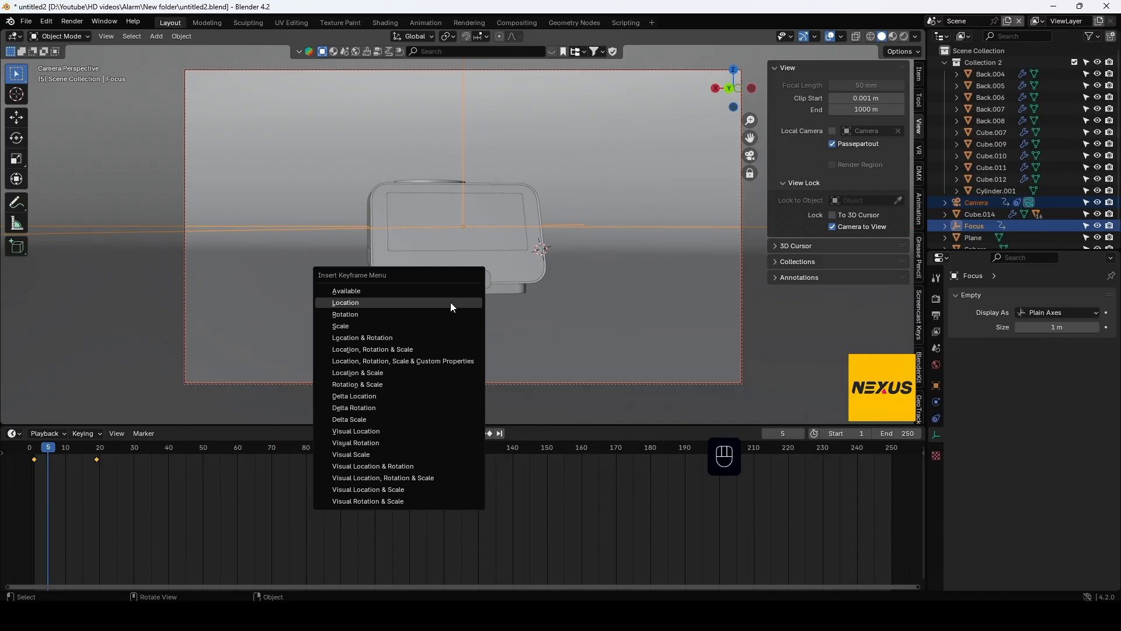
{"action": "left_click", "coordinate": [450, 302]}
Preview the motion up to frame 11 and insert a Location keyframe there for the camera and the Focus empty
{"action": "key", "text": "space"}
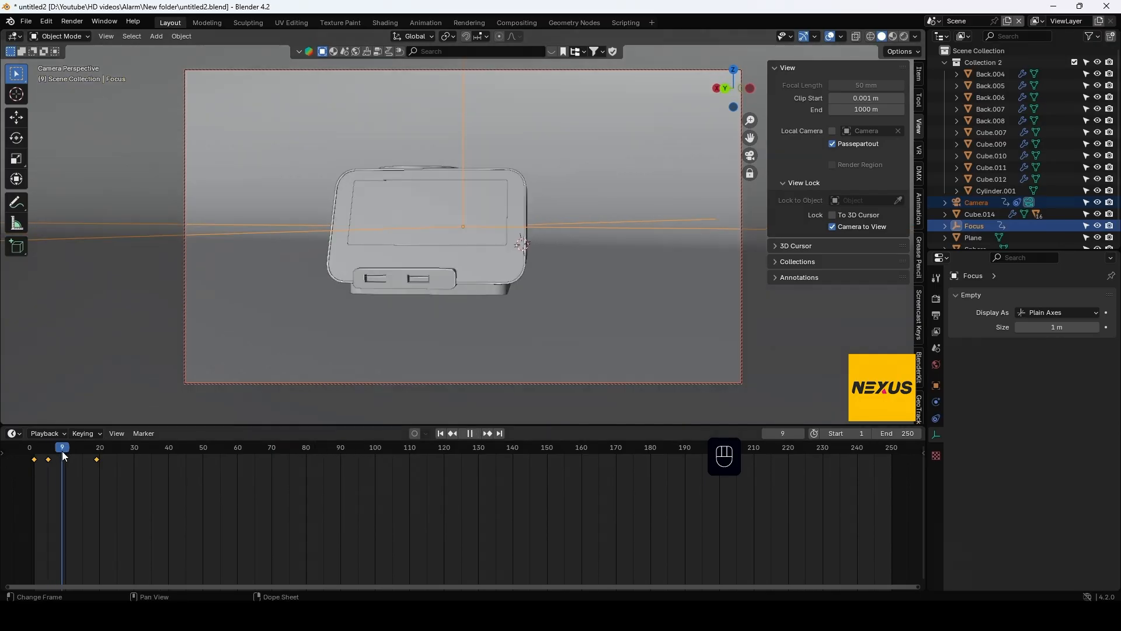
{"action": "key", "text": "space"}
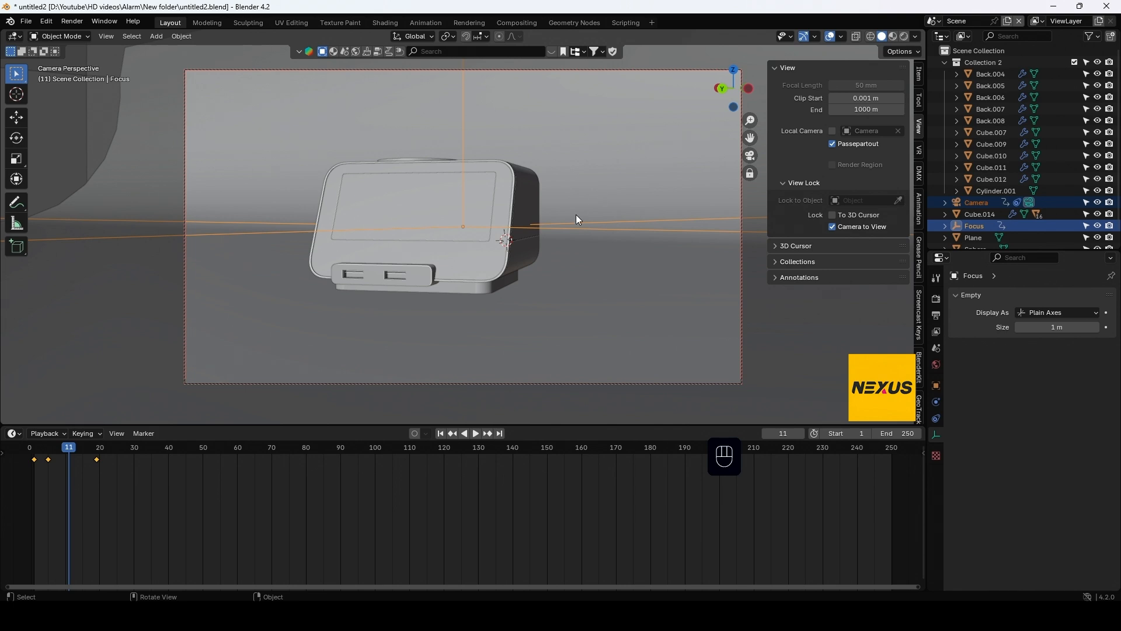
{"action": "key", "text": "k"}
{"action": "left_click", "coordinate": [542, 255]}
Retime the two keyframes at frames 5 and 11 to frames 9 and 13, and play the animation from frame 1
{"action": "left_click", "coordinate": [49, 467]}
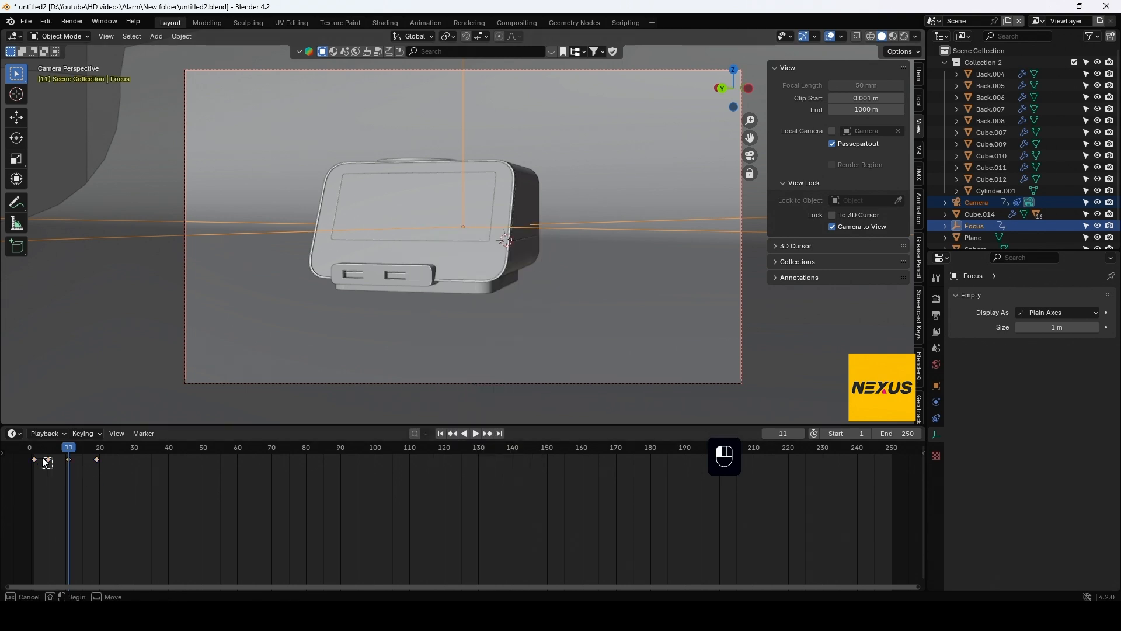
{"action": "left_click_drag", "start_coordinate": [49, 460], "coordinate": [65, 461]}
{"action": "key", "text": "b"}
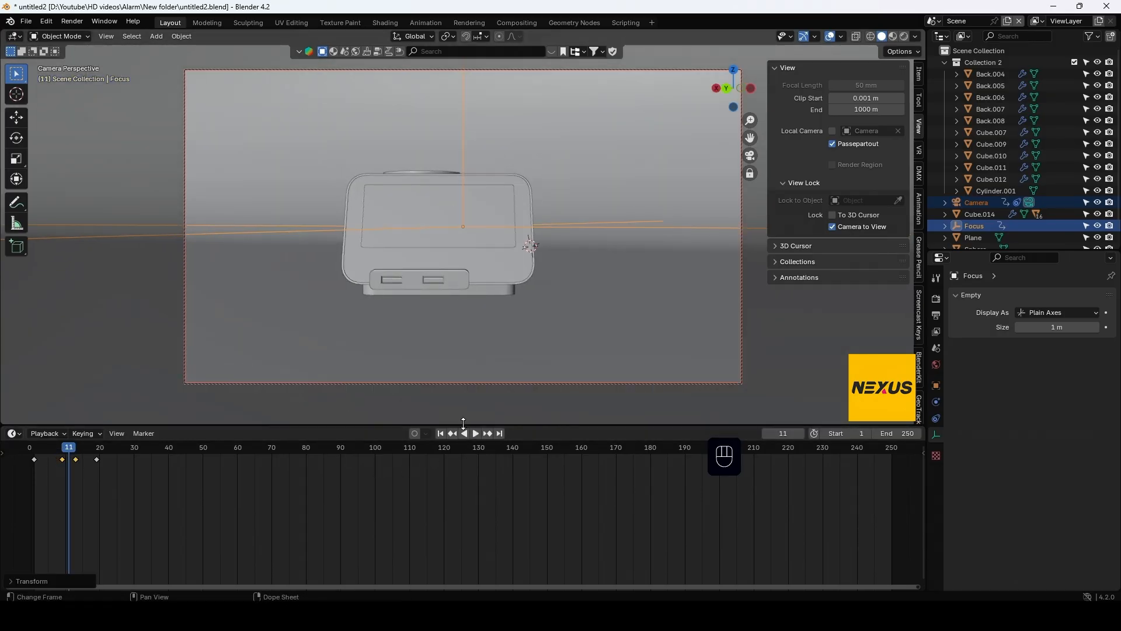
{"action": "left_click", "coordinate": [441, 433]}
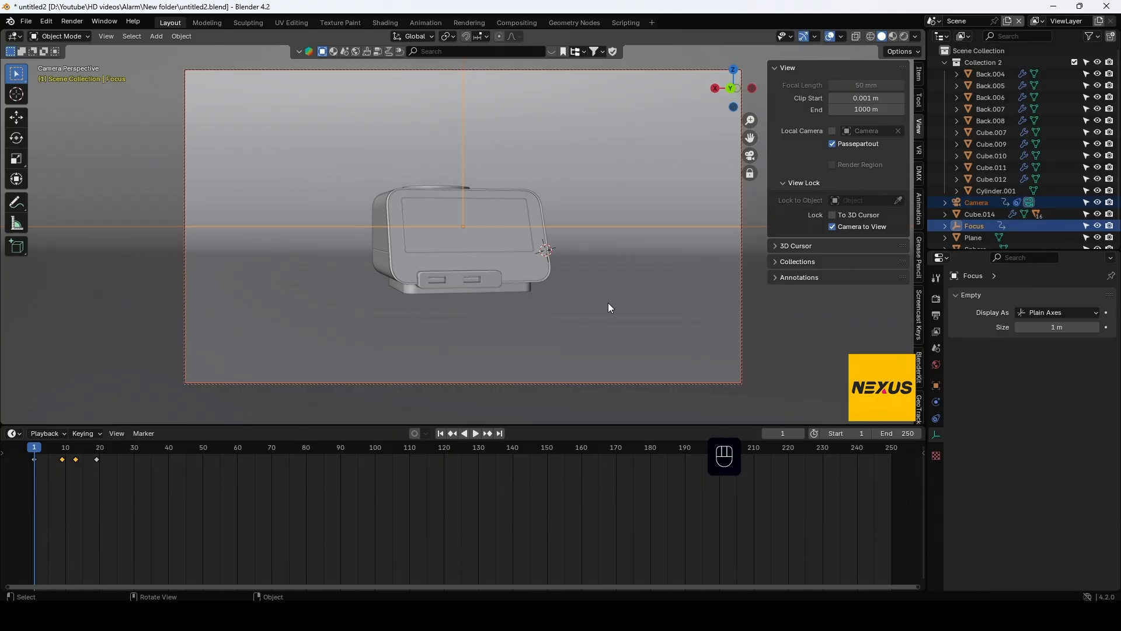
{"action": "key", "text": "space"}
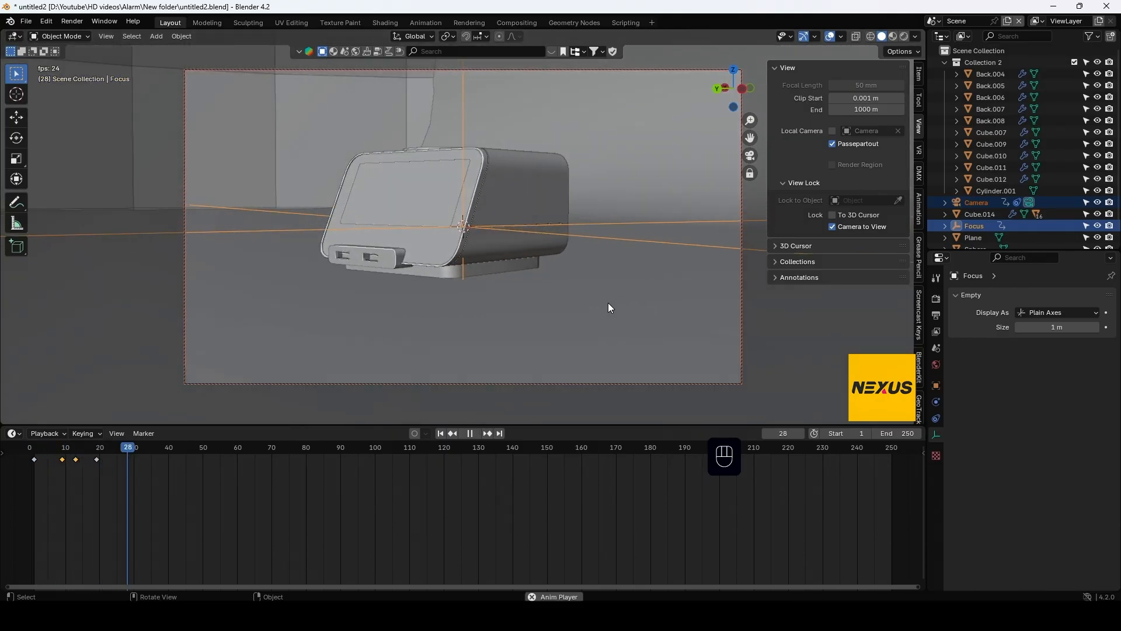
{"action": "key", "text": "space"}
Go to frame 39 and raise the Focus empty about 0.042 m along global Z
{"action": "left_click_drag", "start_coordinate": [130, 449], "coordinate": [166, 448]}
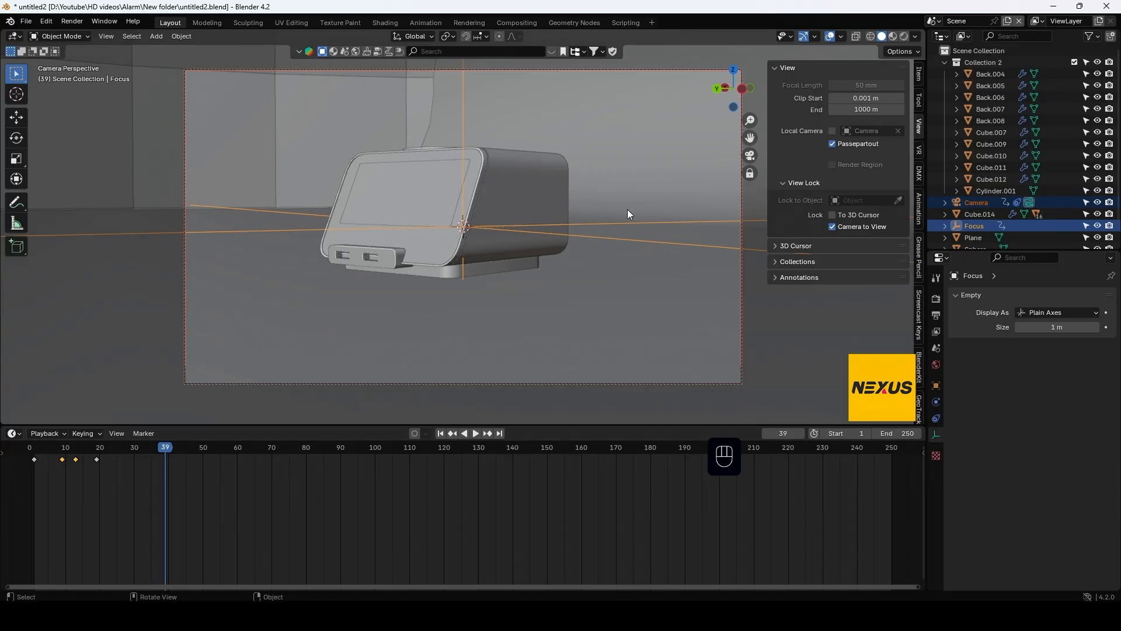
{"action": "left_click", "coordinate": [625, 185]}
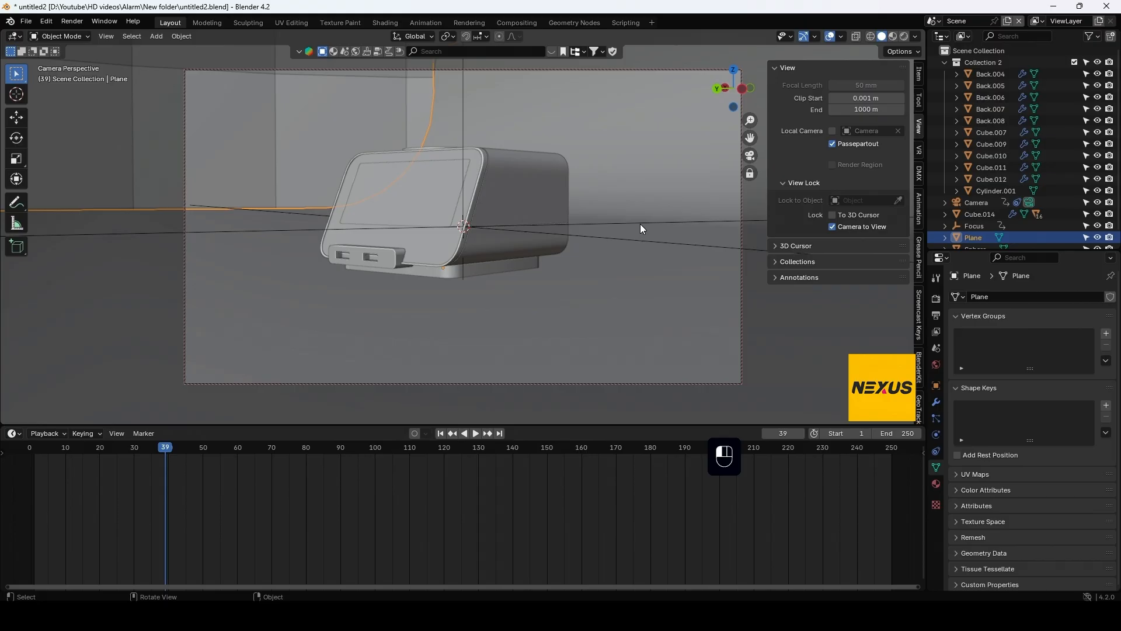
{"action": "left_click", "coordinate": [666, 223]}
{"action": "key", "text": "g"}
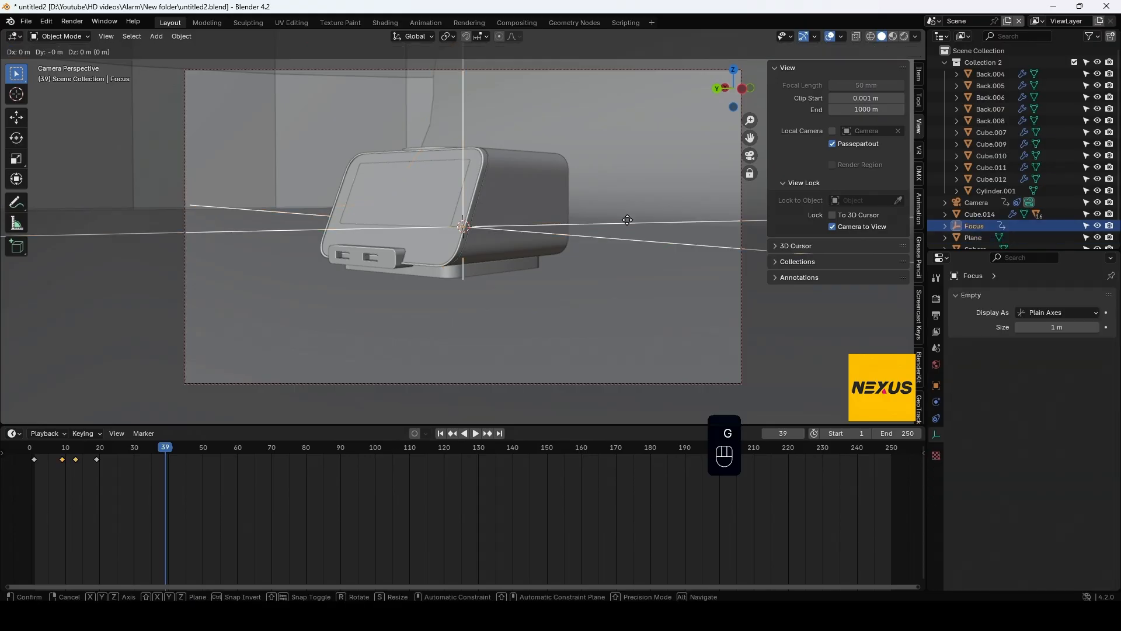
{"action": "key", "text": "z"}
{"action": "key", "text": "shift"}
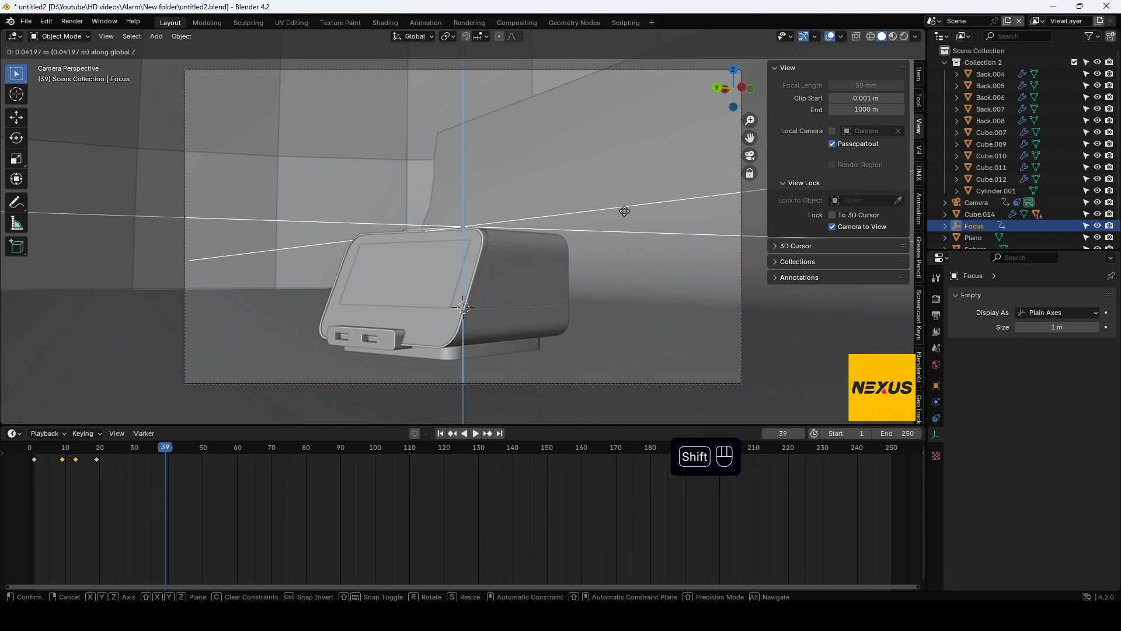
{"action": "left_click", "coordinate": [625, 211]}
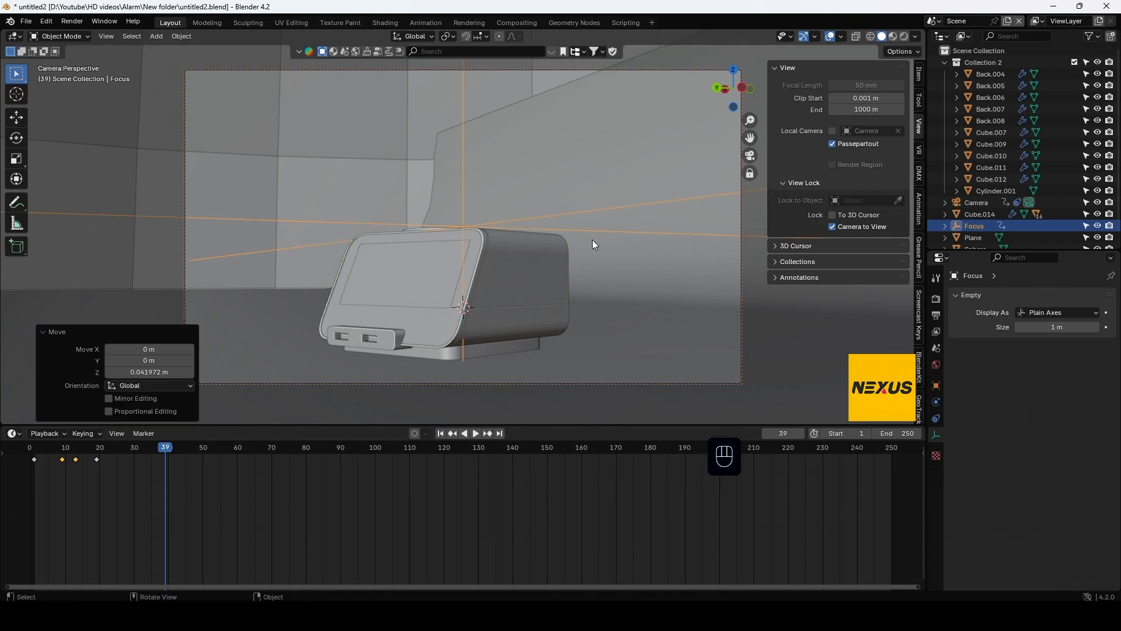
Move the Focus empty about 0.082 m in X and -0.023 m in Y onto the clock, and insert a Location keyframe
{"action": "key", "text": "KP_7"}
{"action": "scroll", "coordinate": [589, 240], "scroll_direction": "down", "scroll_amount": 5}
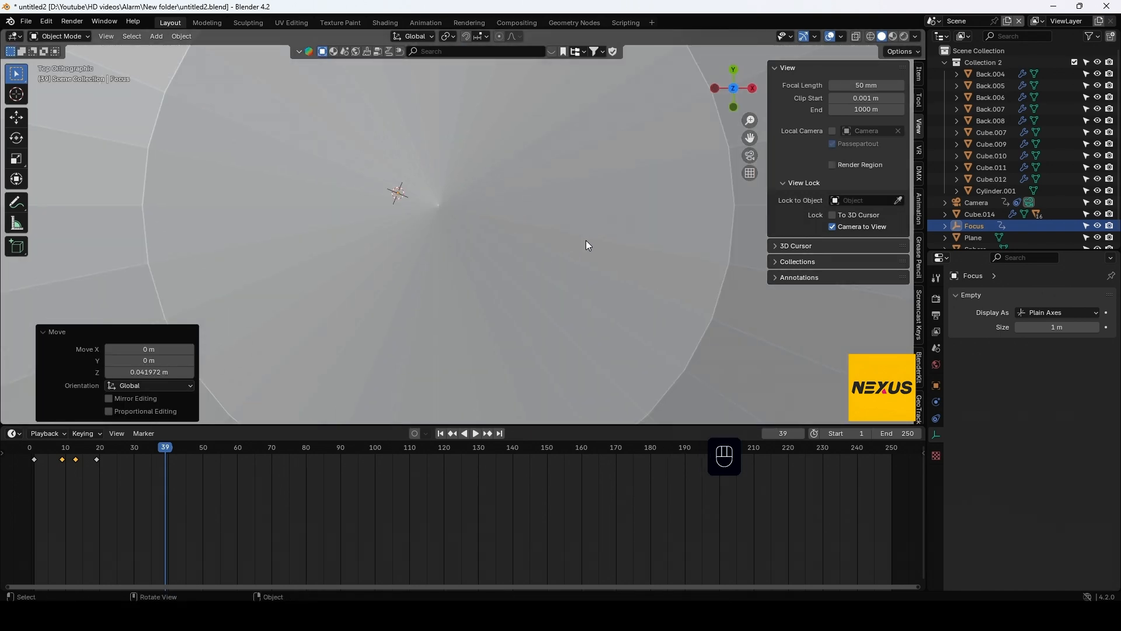
{"action": "left_click", "coordinate": [857, 36]}
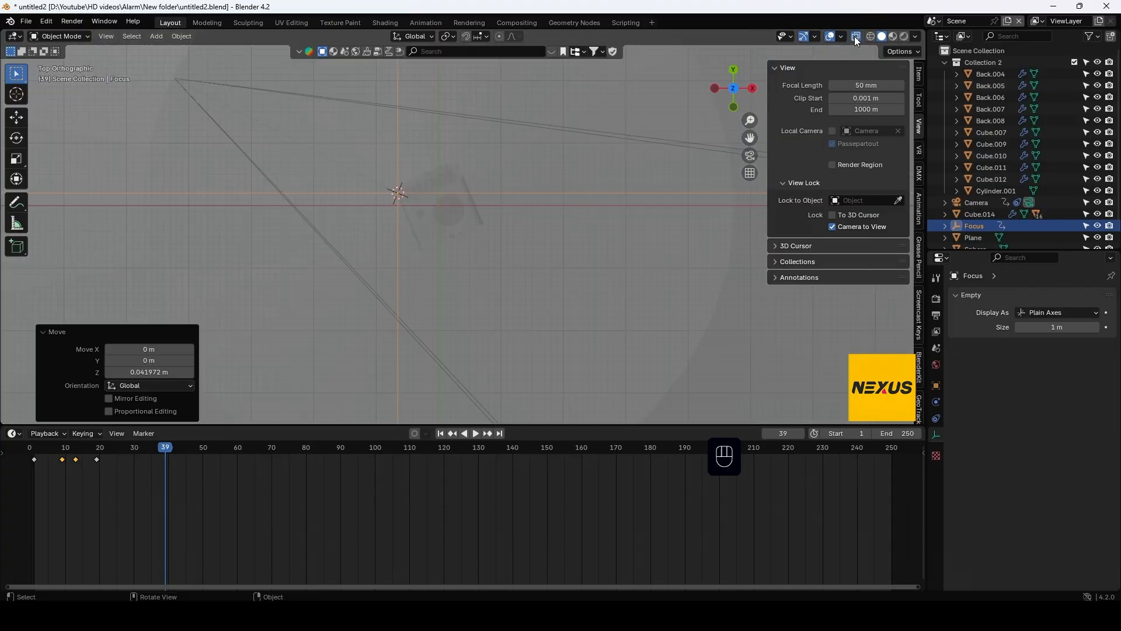
{"action": "scroll", "coordinate": [433, 238], "scroll_direction": "up", "scroll_amount": 2}
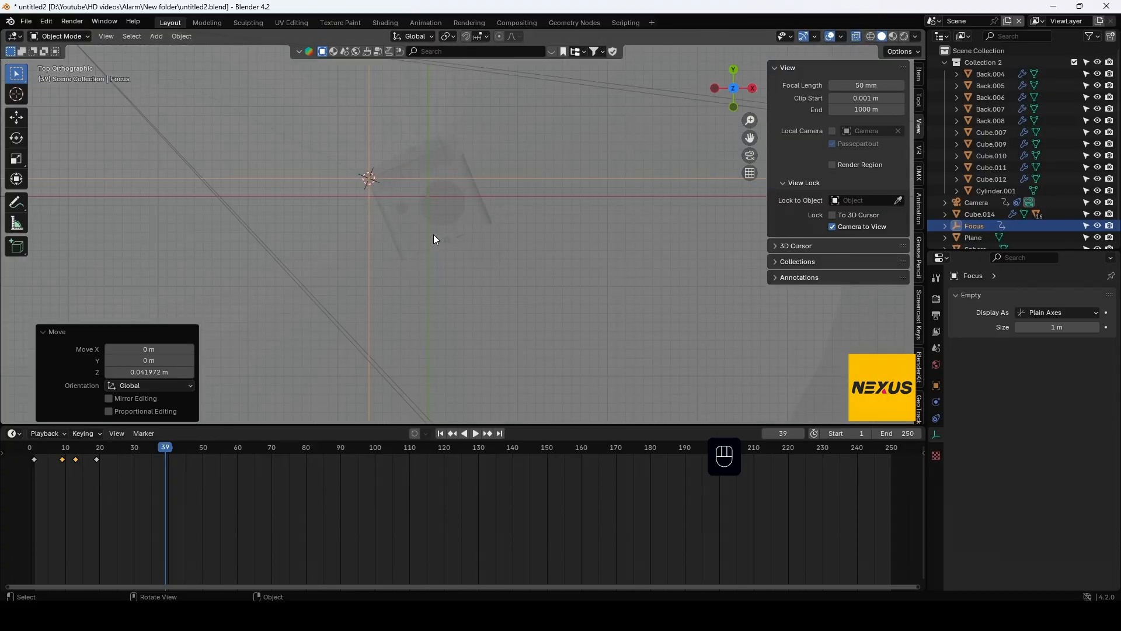
{"action": "key", "text": "g"}
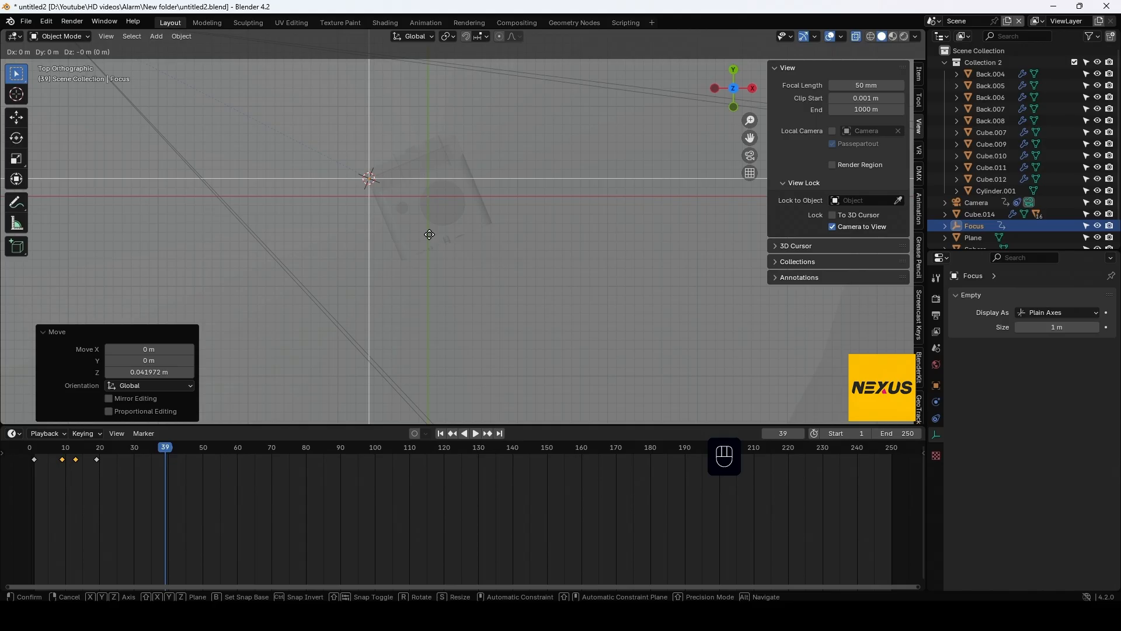
{"action": "key", "text": "shift+z"}
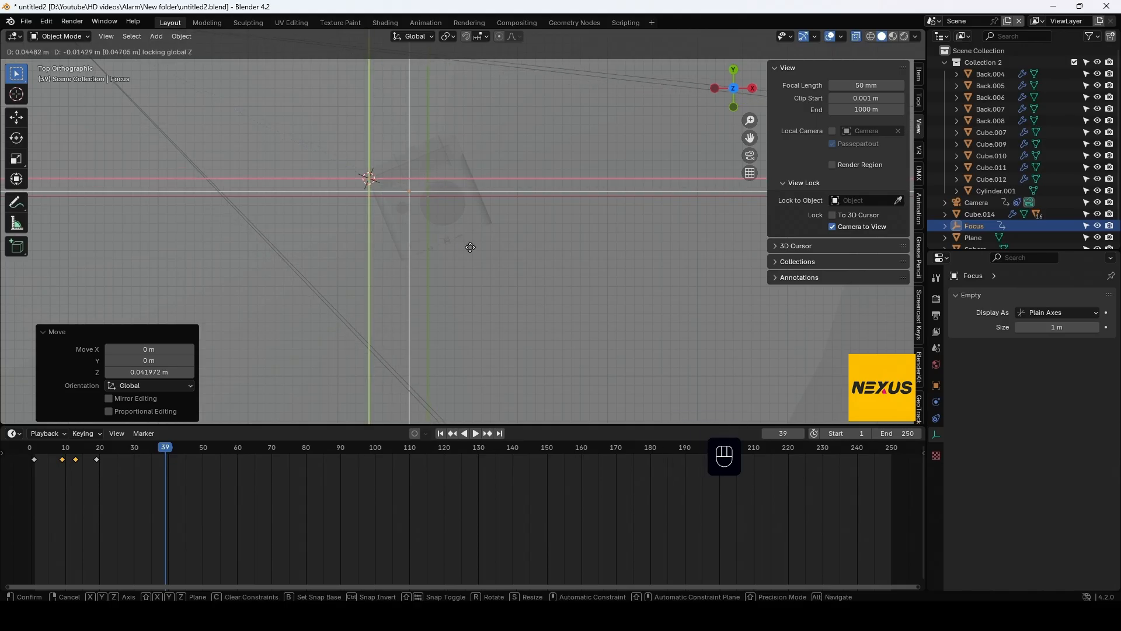
{"action": "left_click", "coordinate": [503, 253]}
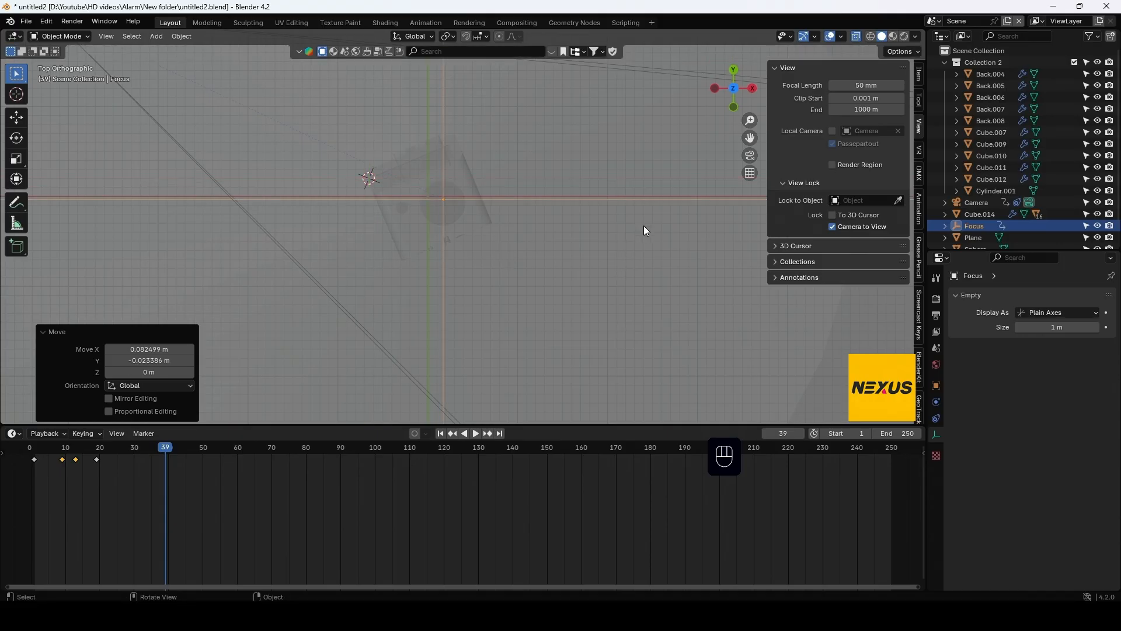
{"action": "key", "text": "k"}
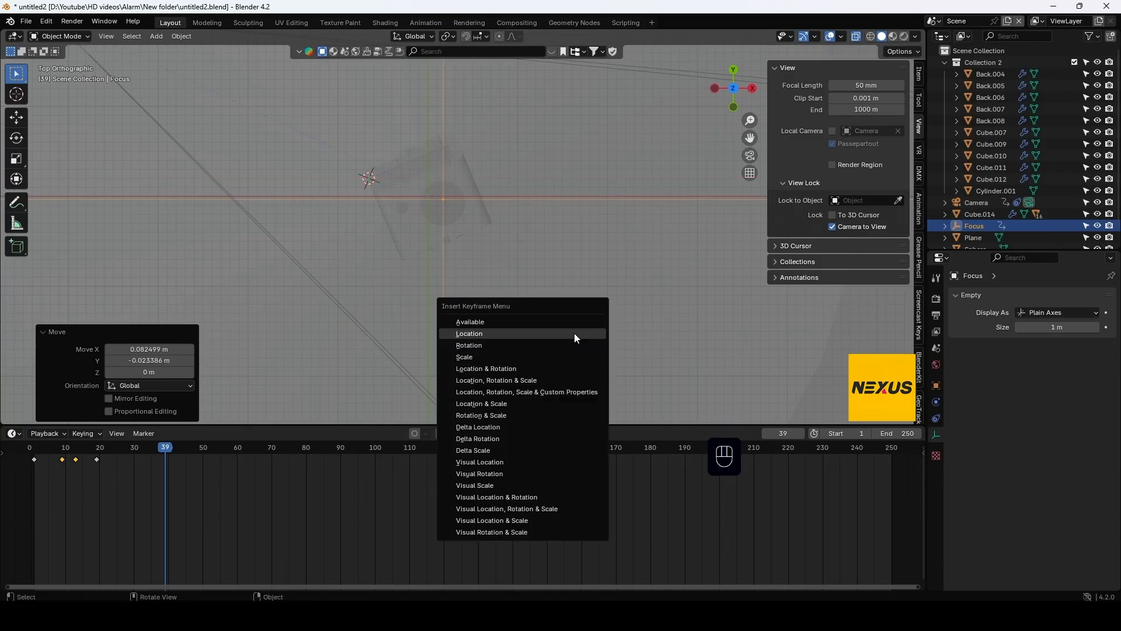
{"action": "left_click", "coordinate": [573, 333]}
{"action": "middle_click_drag", "start_coordinate": [471, 293], "coordinate": [580, 255]}
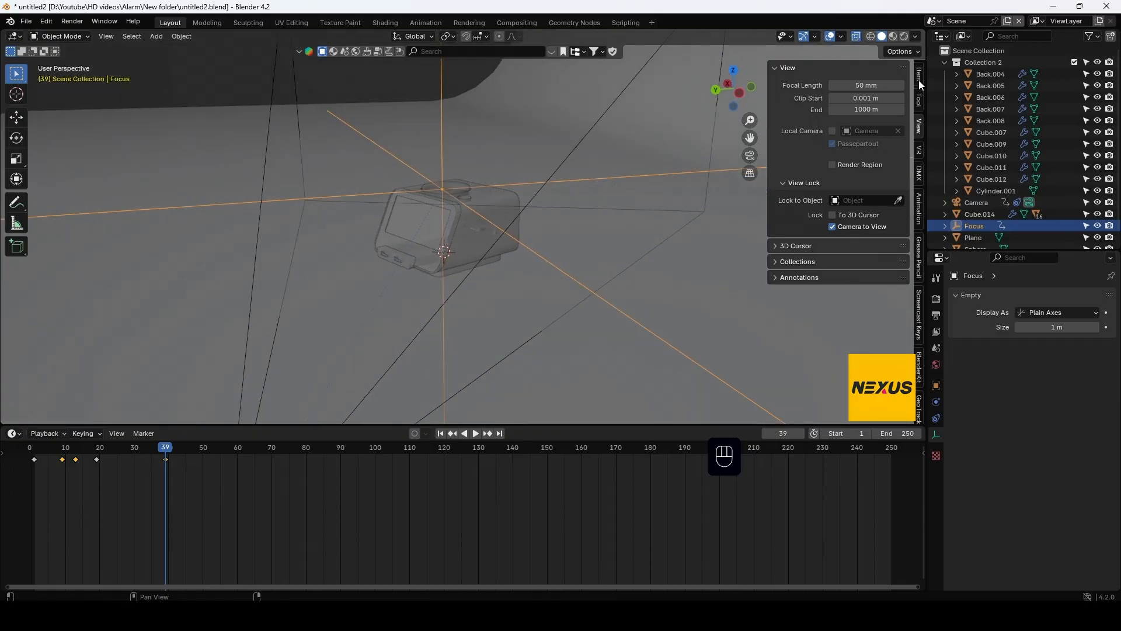
{"action": "left_click", "coordinate": [856, 36]}
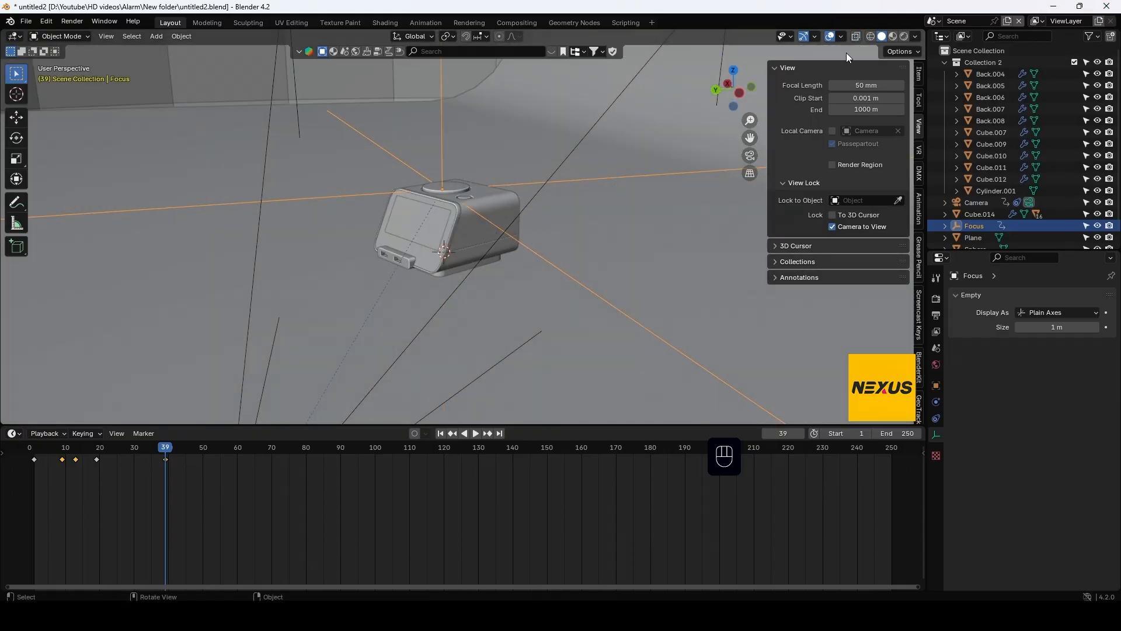
Raise the camera about 0.165 m in Z and shift it about -0.189 m in X and -0.020 m in Y
{"action": "left_click", "coordinate": [388, 374]}
{"action": "key", "text": "g"}
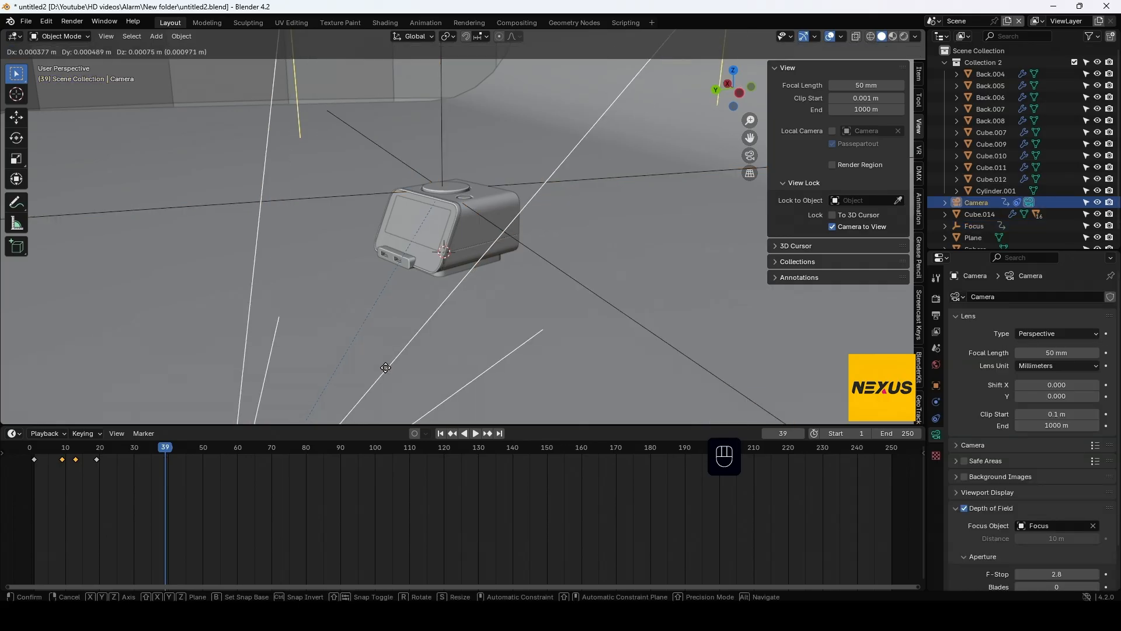
{"action": "key", "text": "z"}
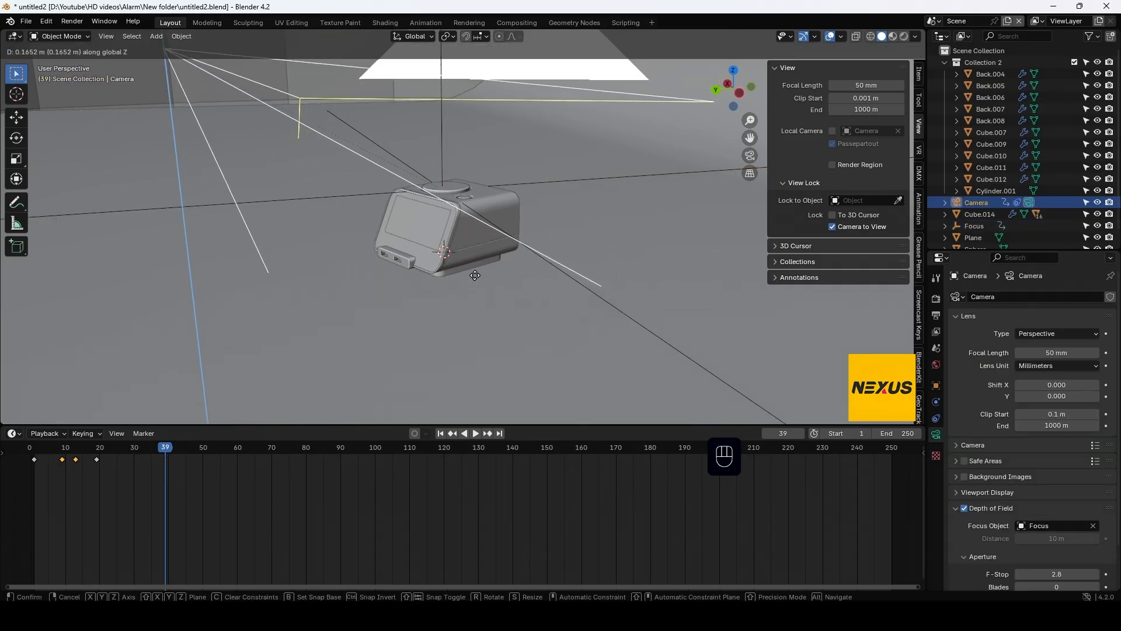
{"action": "left_click", "coordinate": [354, 306]}
{"action": "key", "text": "g"}
{"action": "key", "text": "shift+z"}
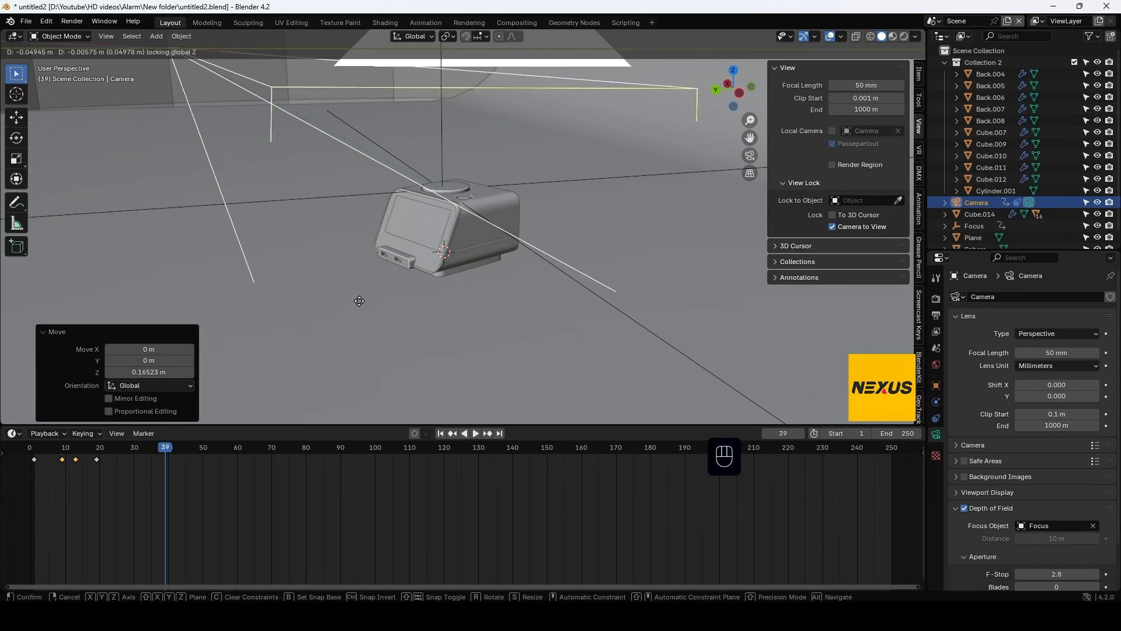
{"action": "left_click", "coordinate": [514, 284]}
{"action": "key", "text": "KP_0"}
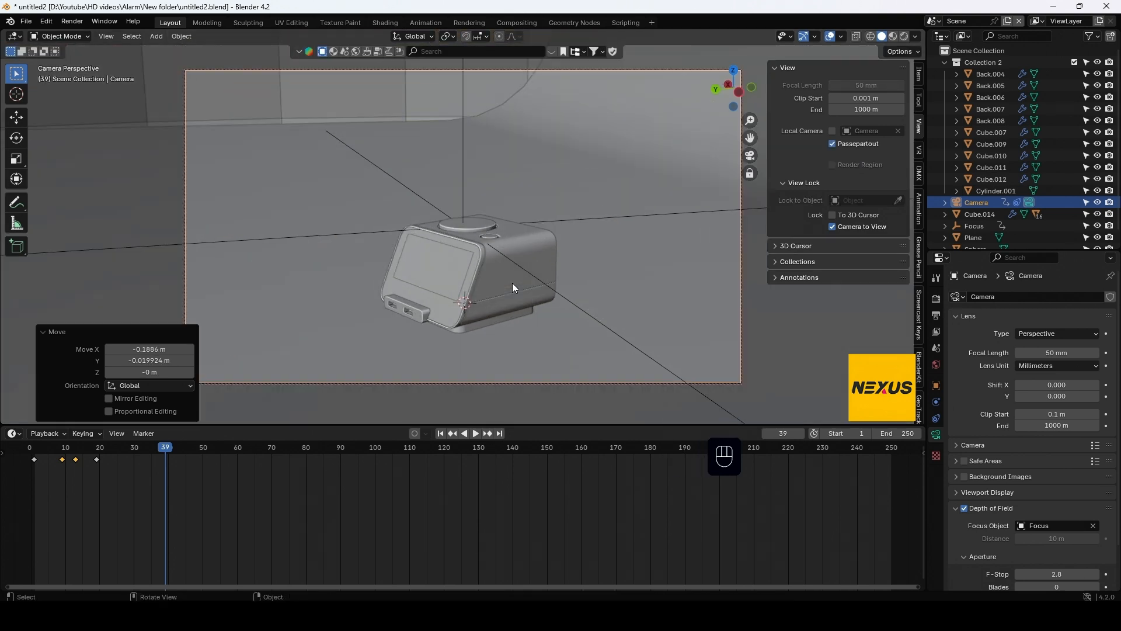
Split off a second 3D viewport and disable Camera to View in it to see the camera from outside
{"action": "left_click_drag", "start_coordinate": [921, 422], "coordinate": [560, 414]}
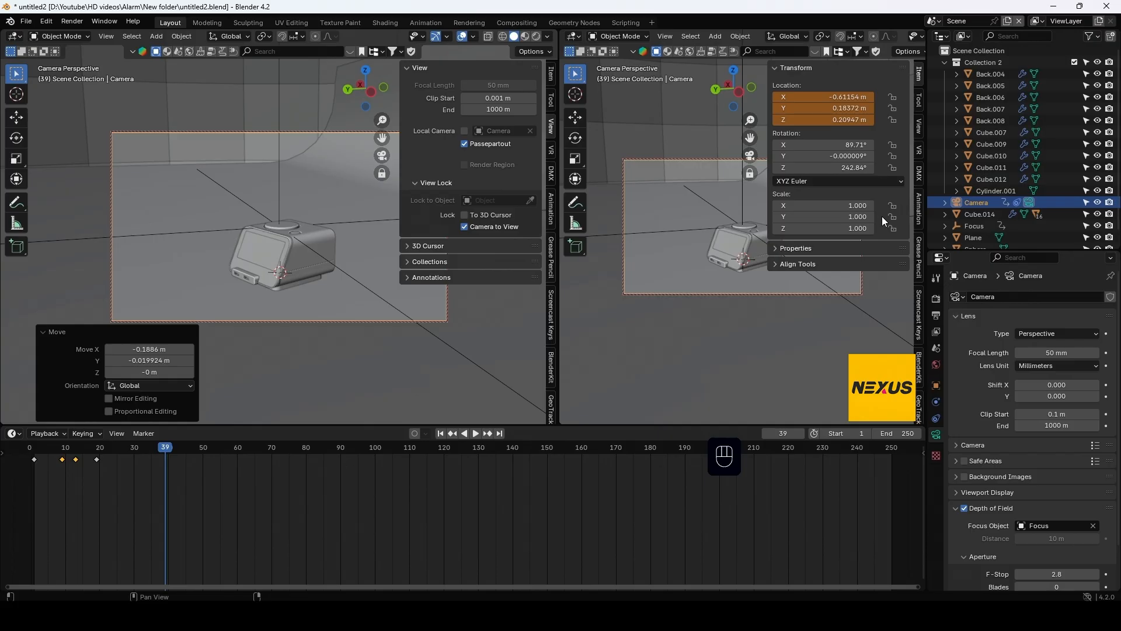
{"action": "left_click", "coordinate": [919, 126]}
{"action": "left_click", "coordinate": [855, 230]}
{"action": "middle_click_drag", "start_coordinate": [831, 321], "coordinate": [700, 296]}
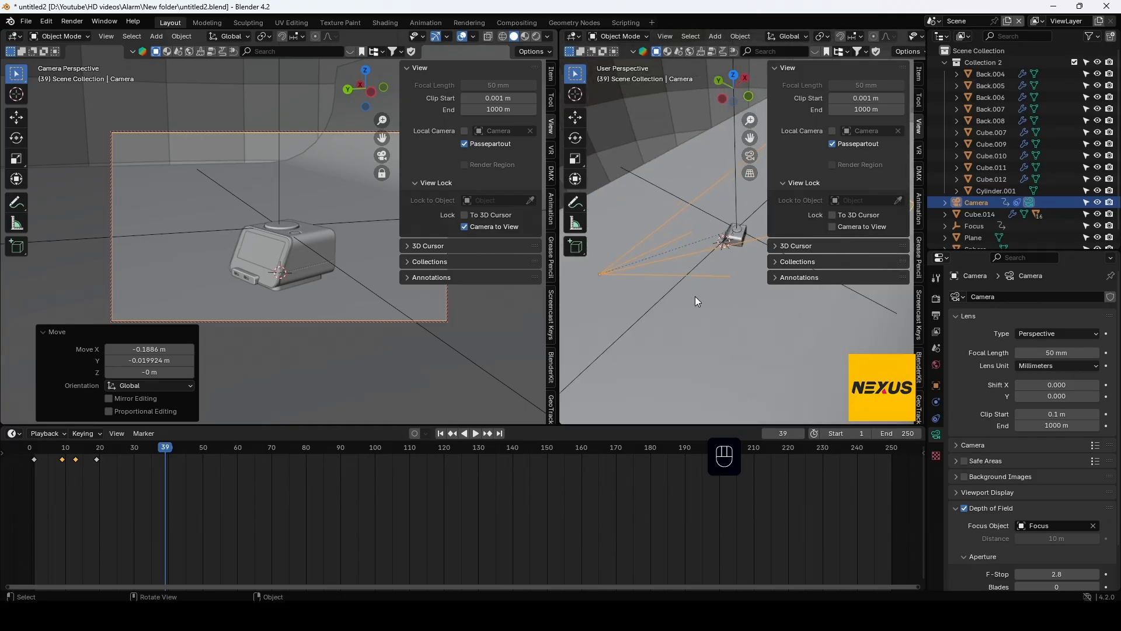
Move the camera above the clock by about 0.475, -0.313 and 0.198 m in X, Y and Z, and insert a Location keyframe
{"action": "key", "text": "g"}
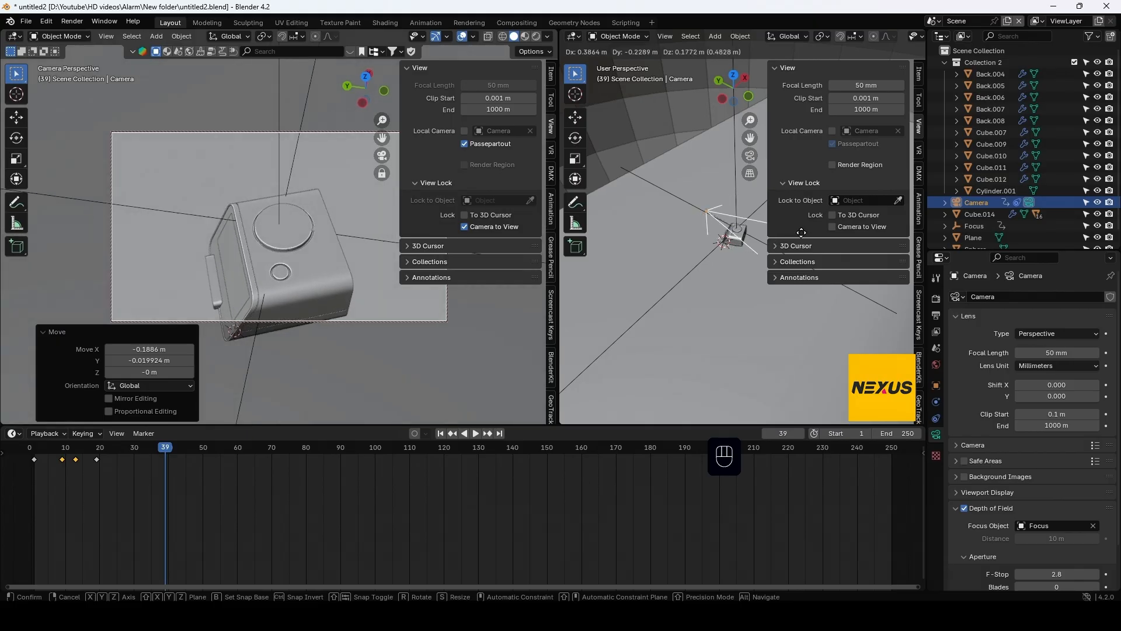
{"action": "left_click", "coordinate": [833, 226]}
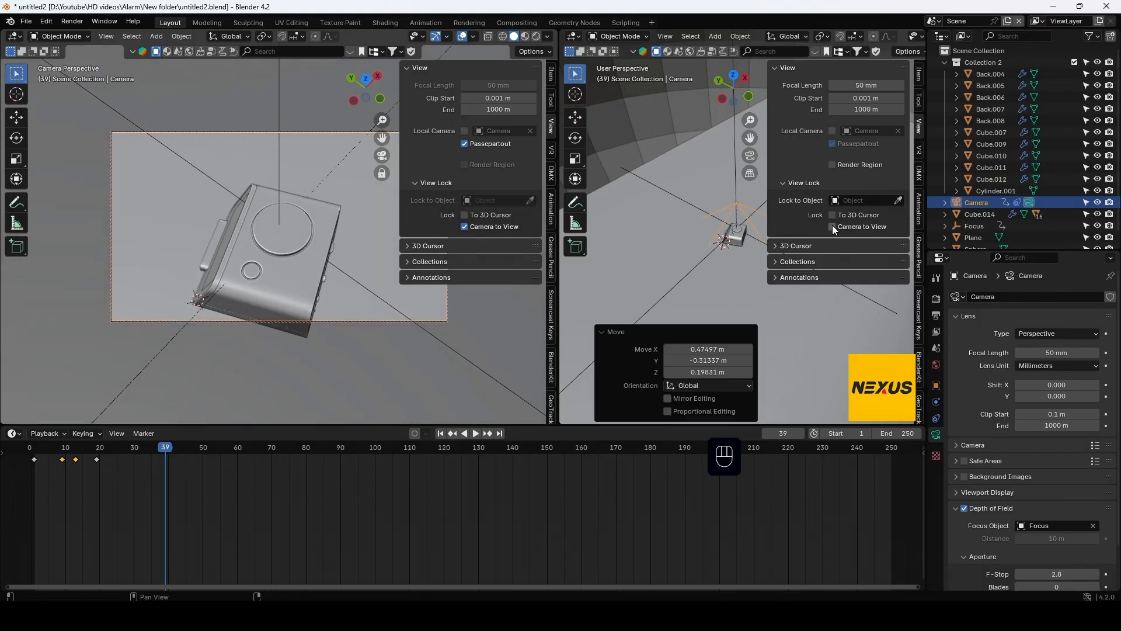
{"action": "key", "text": "k"}
{"action": "left_click", "coordinate": [289, 349]}
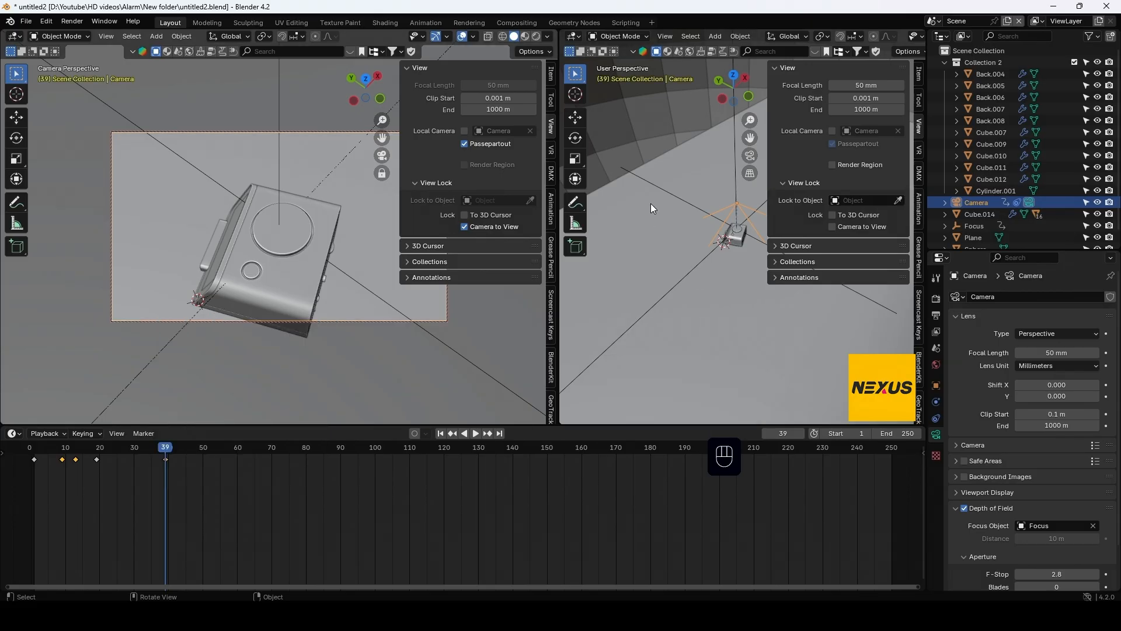
Move the Focus empty about -0.035 m along global X and insert its Location keyframe at frame 39 again
{"action": "left_click", "coordinate": [279, 170]}
{"action": "key", "text": "g"}
{"action": "key", "text": "x"}
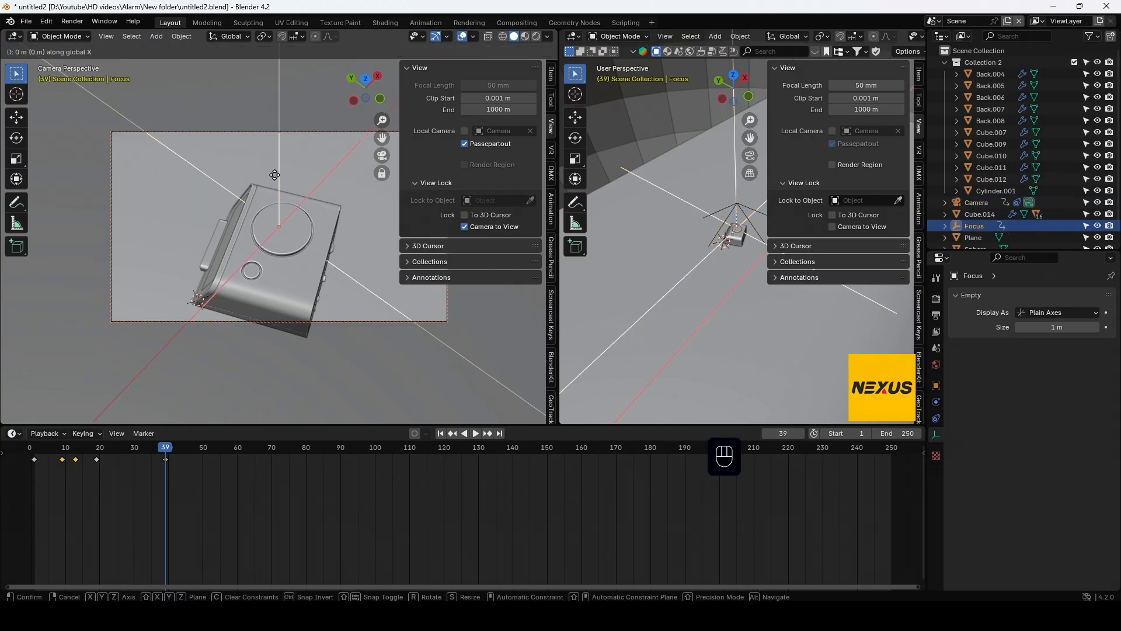
{"action": "key", "text": "shift"}
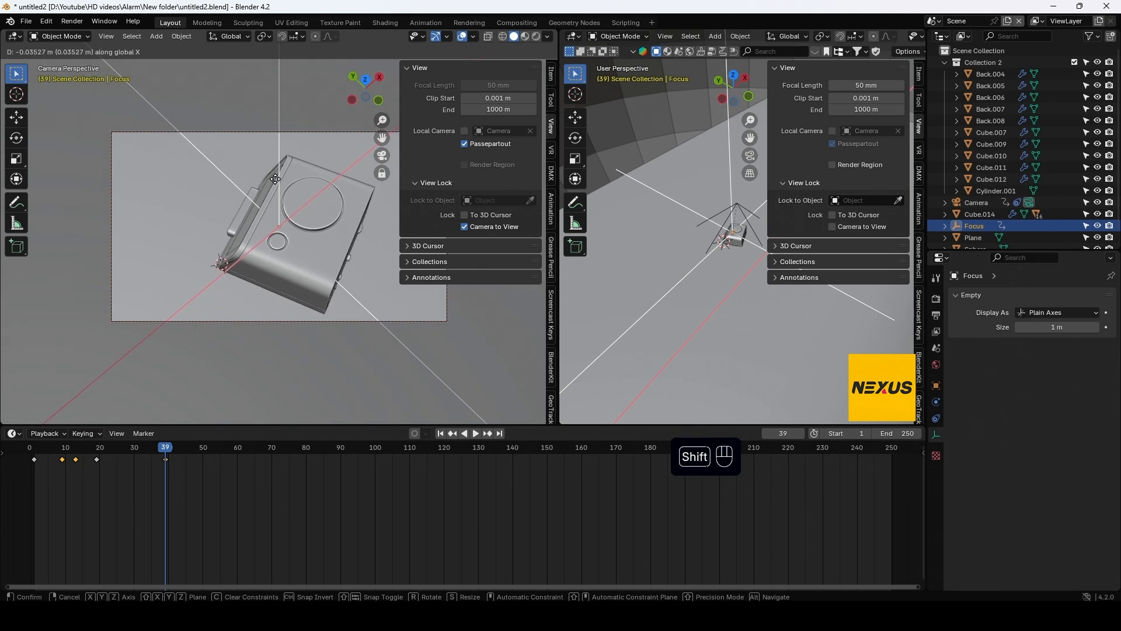
{"action": "left_click", "coordinate": [291, 195]}
{"action": "key", "text": "k"}
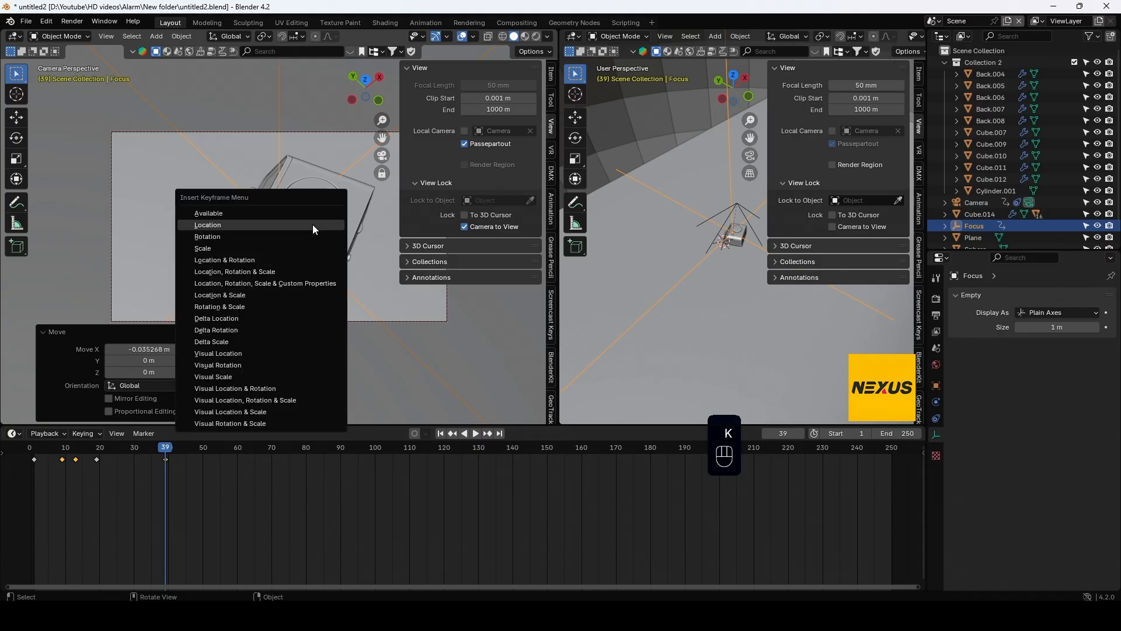
{"action": "left_click", "coordinate": [313, 250]}
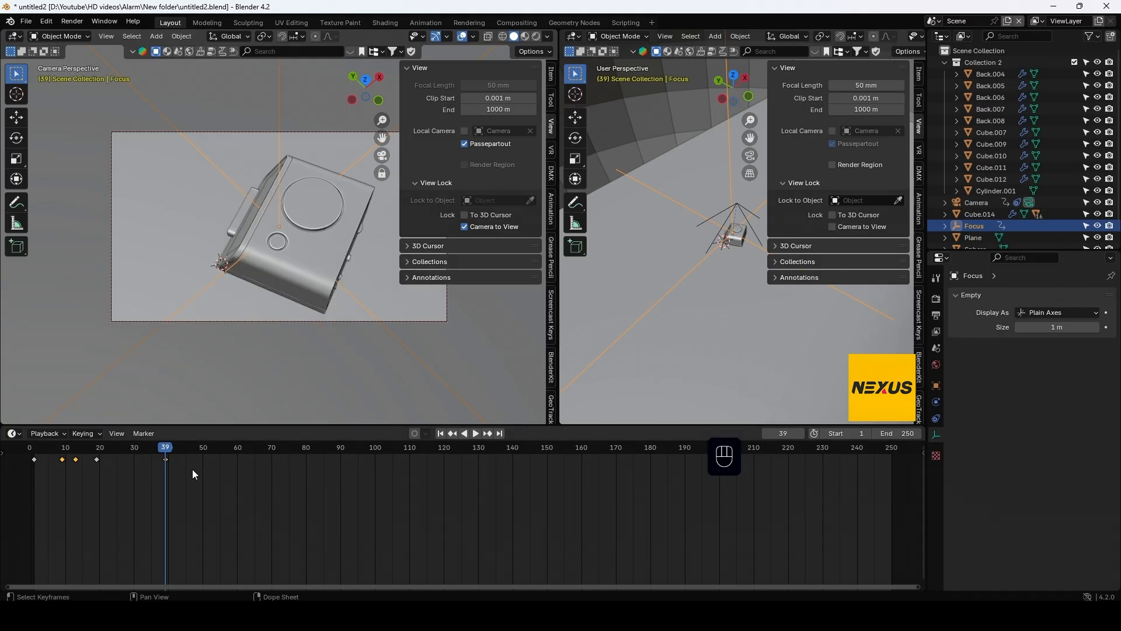
Insert Location keyframes for both the camera and the Focus empty at frames 24 and 31
{"action": "left_click_drag", "start_coordinate": [165, 449], "coordinate": [115, 454]}
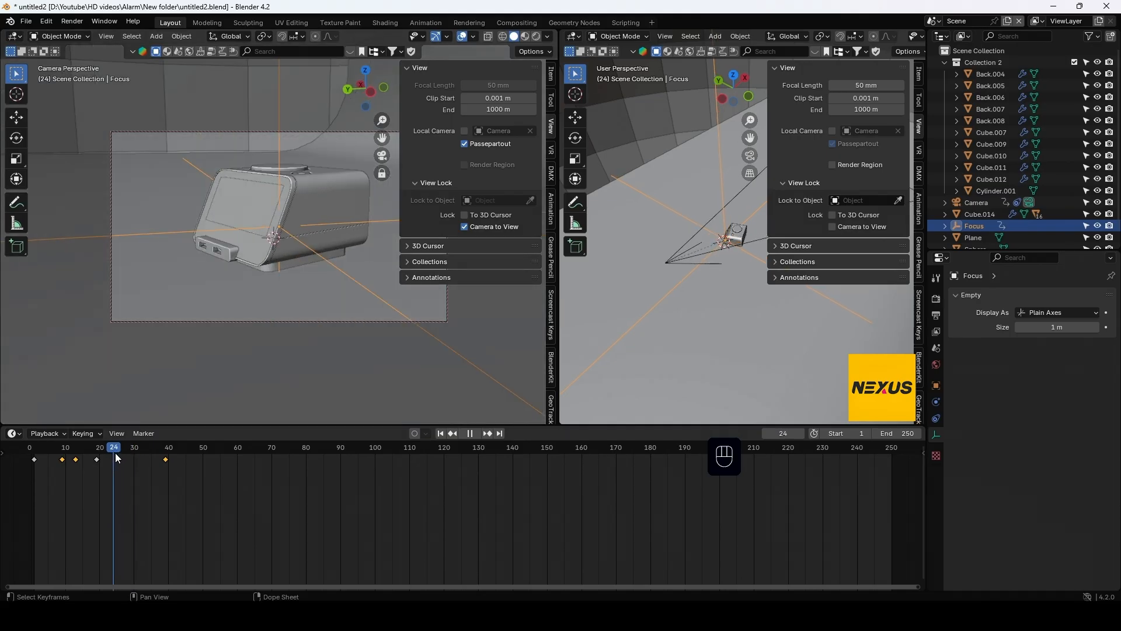
{"action": "left_click", "coordinate": [980, 202], "text": "ctrl"}
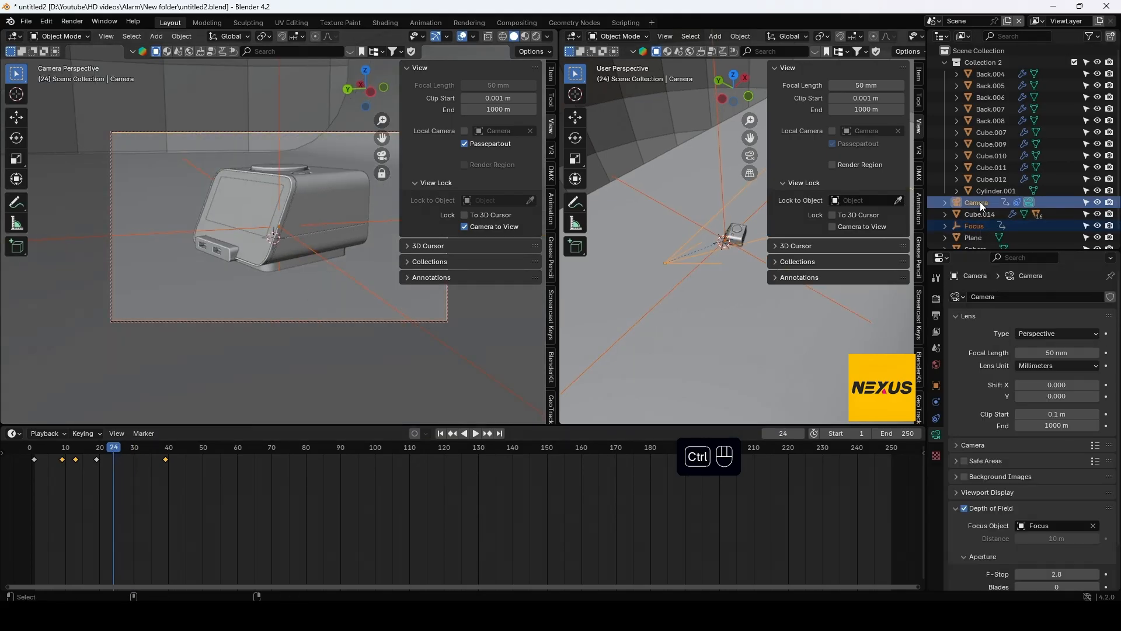
{"action": "key", "text": "k"}
{"action": "left_click", "coordinate": [288, 199]}
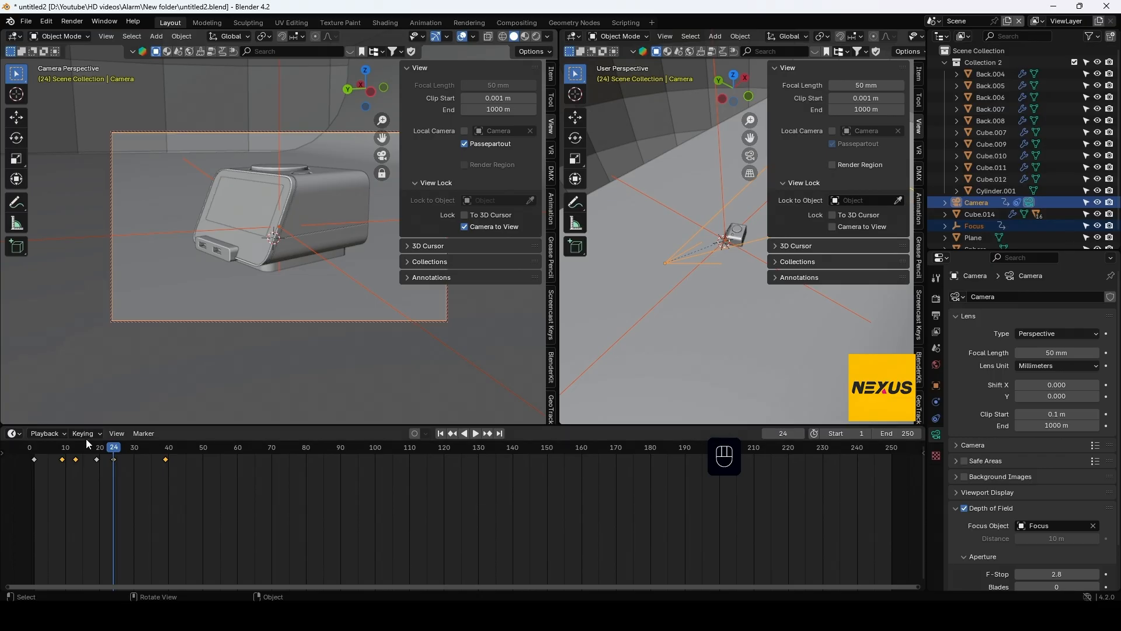
{"action": "left_click", "coordinate": [138, 450]}
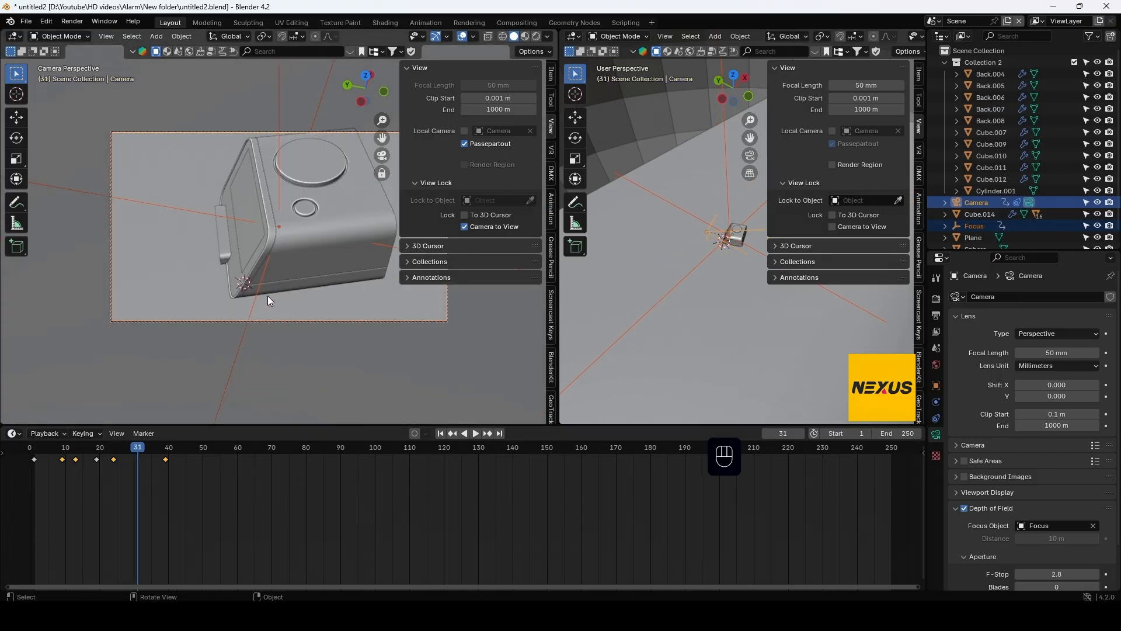
{"action": "key", "text": "k"}
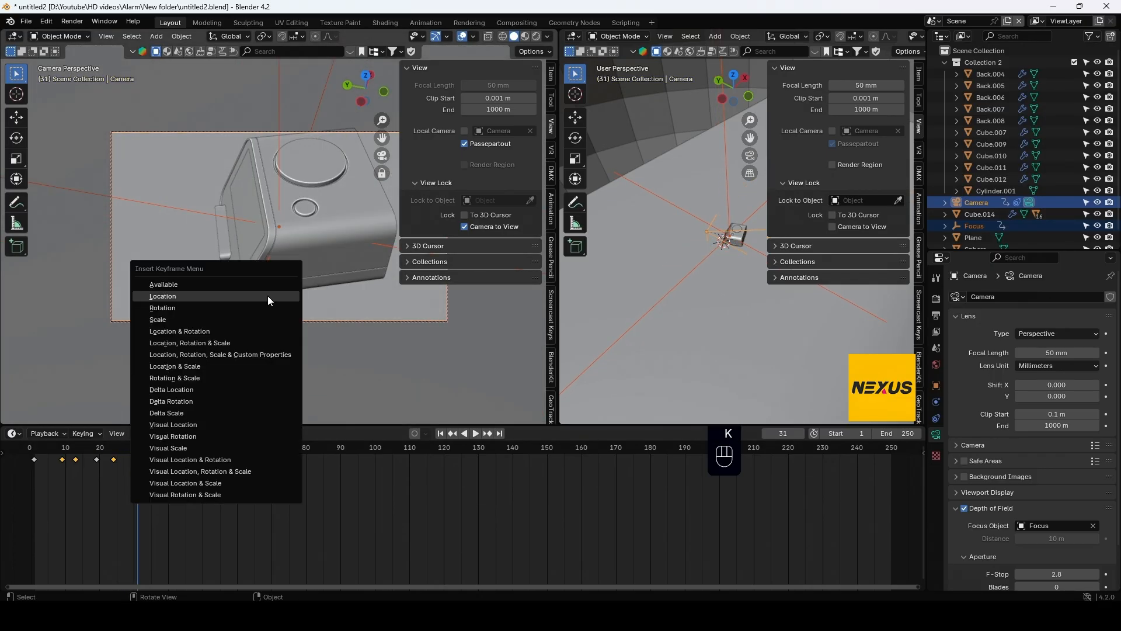
{"action": "left_click", "coordinate": [267, 295]}
Play the animation, shift the three keyframes after frame 19 to frames 40, 45 and 54, and scrub the slower motion
{"action": "key", "text": "space"}
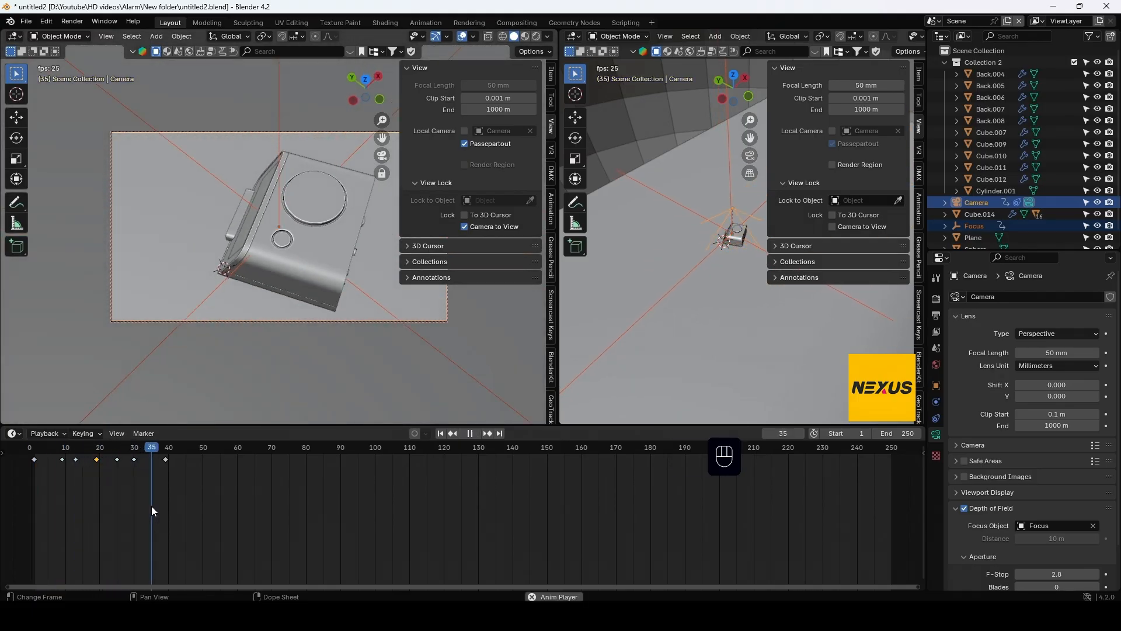
{"action": "key", "text": "space"}
{"action": "left_click_drag", "start_coordinate": [166, 453], "coordinate": [98, 457]}
{"action": "left_click_drag", "start_coordinate": [200, 479], "coordinate": [170, 463]}
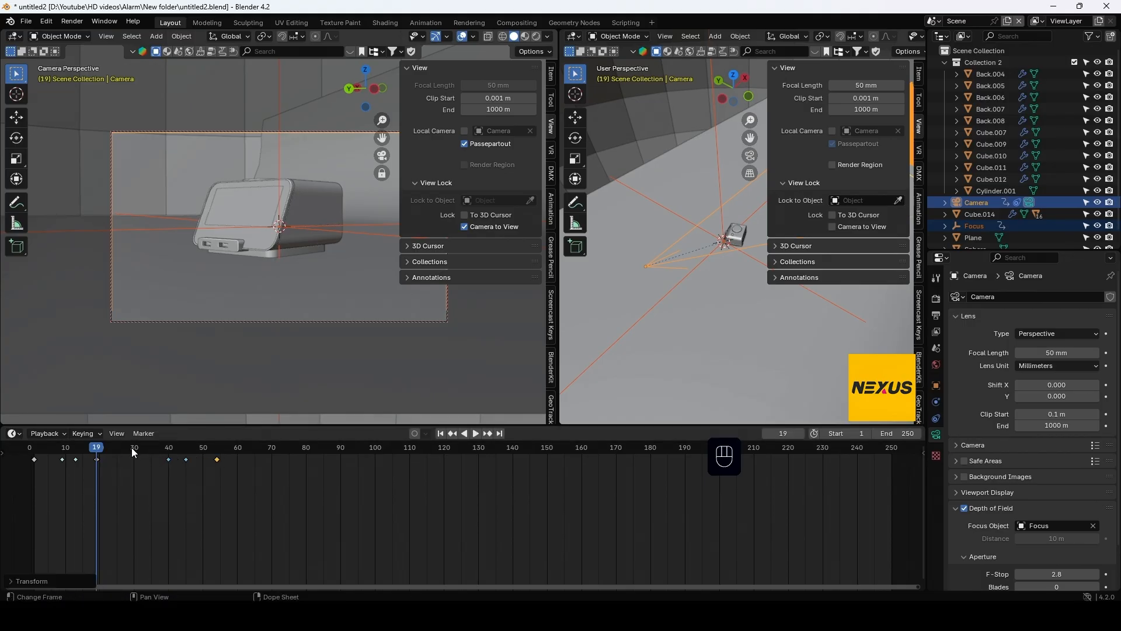
{"action": "left_click_drag", "start_coordinate": [105, 451], "coordinate": [131, 453]}
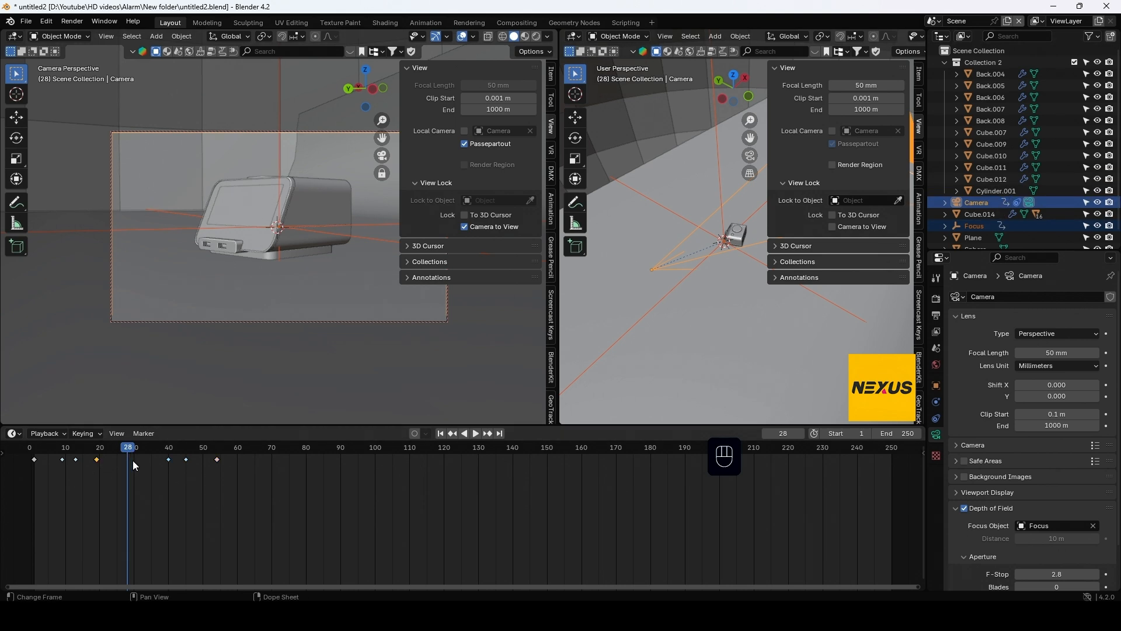
Insert a Location keyframe for the camera and the Focus empty at frame 28 and play the animation from frame 1
{"action": "key", "text": "k"}
{"action": "left_click", "coordinate": [300, 303]}
{"action": "left_click_drag", "start_coordinate": [127, 448], "coordinate": [33, 455]}
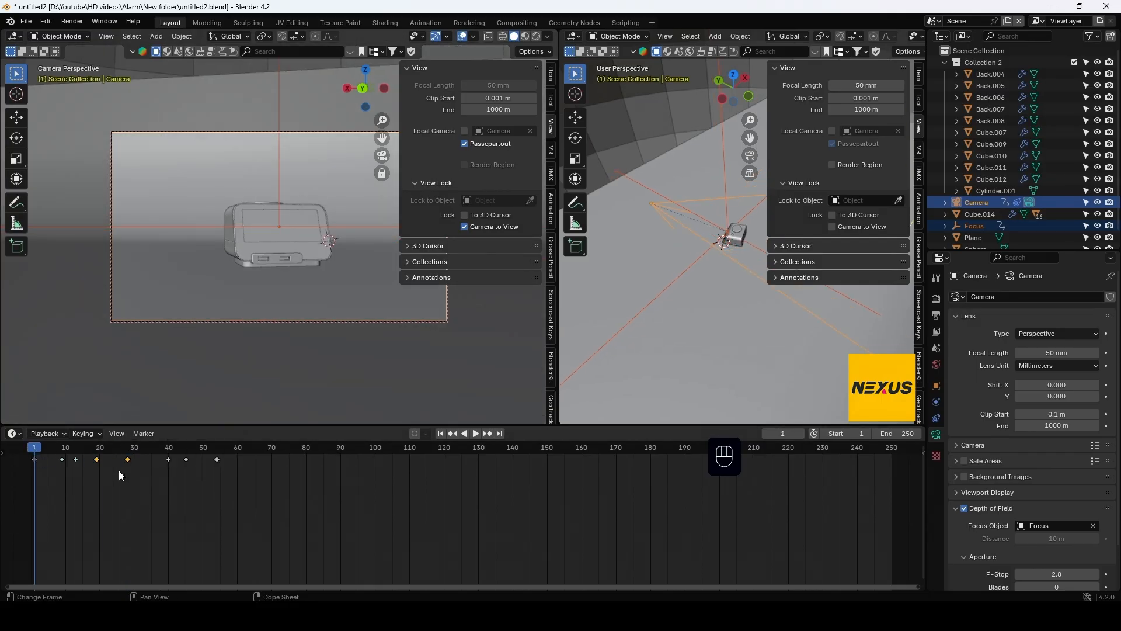
{"action": "key", "text": "space"}
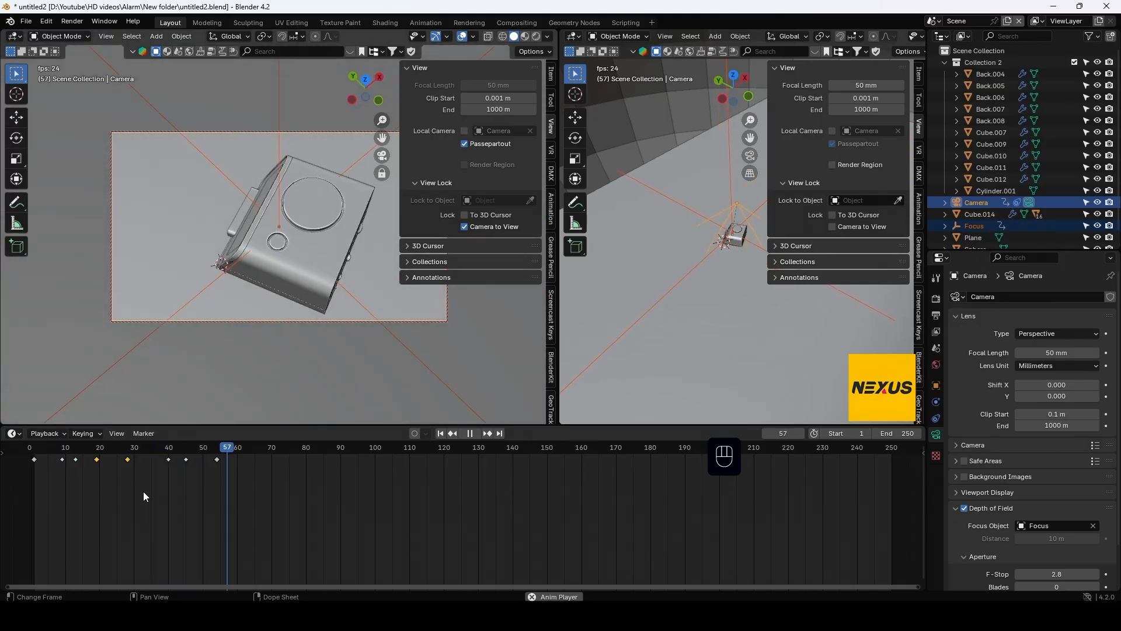
Go to frame 80 and snap the 3D cursor to the small Back.006 part on the clock's rear panel
{"action": "left_click_drag", "start_coordinate": [244, 451], "coordinate": [306, 455]}
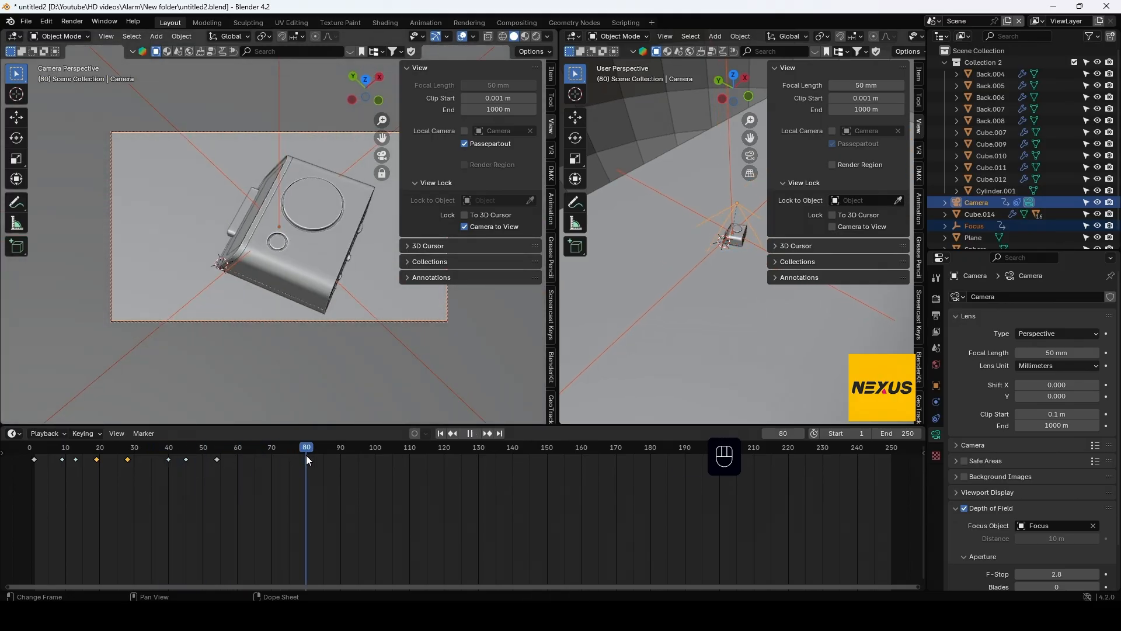
{"action": "left_click", "coordinate": [975, 226]}
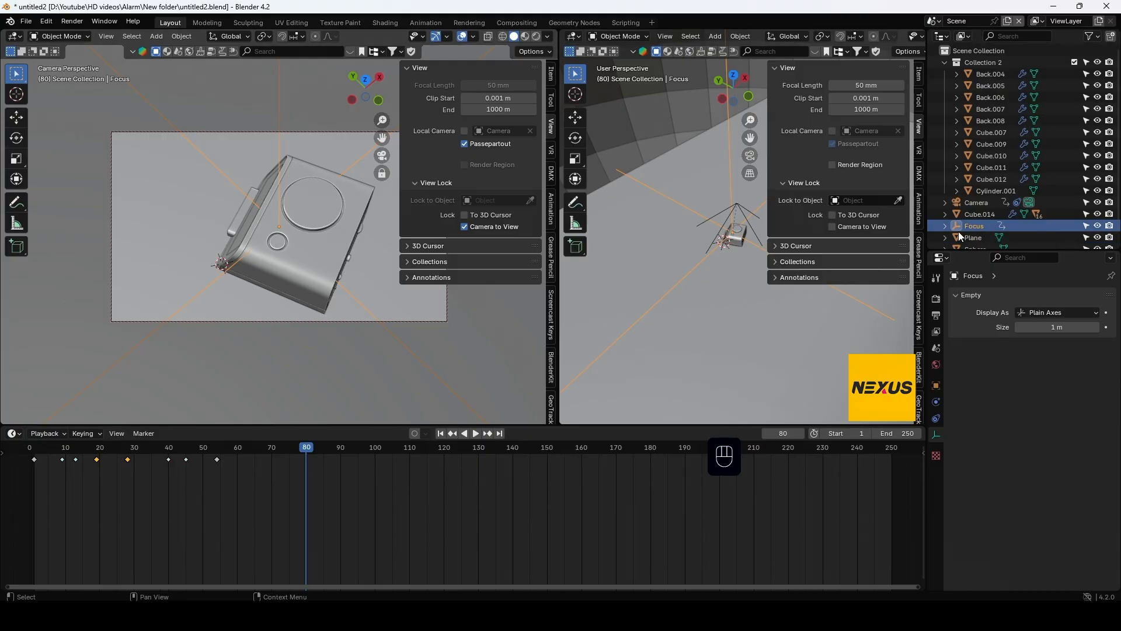
{"action": "middle_click_drag", "start_coordinate": [734, 277], "coordinate": [688, 277]}
{"action": "scroll", "coordinate": [759, 260], "scroll_direction": "up", "scroll_amount": 6}
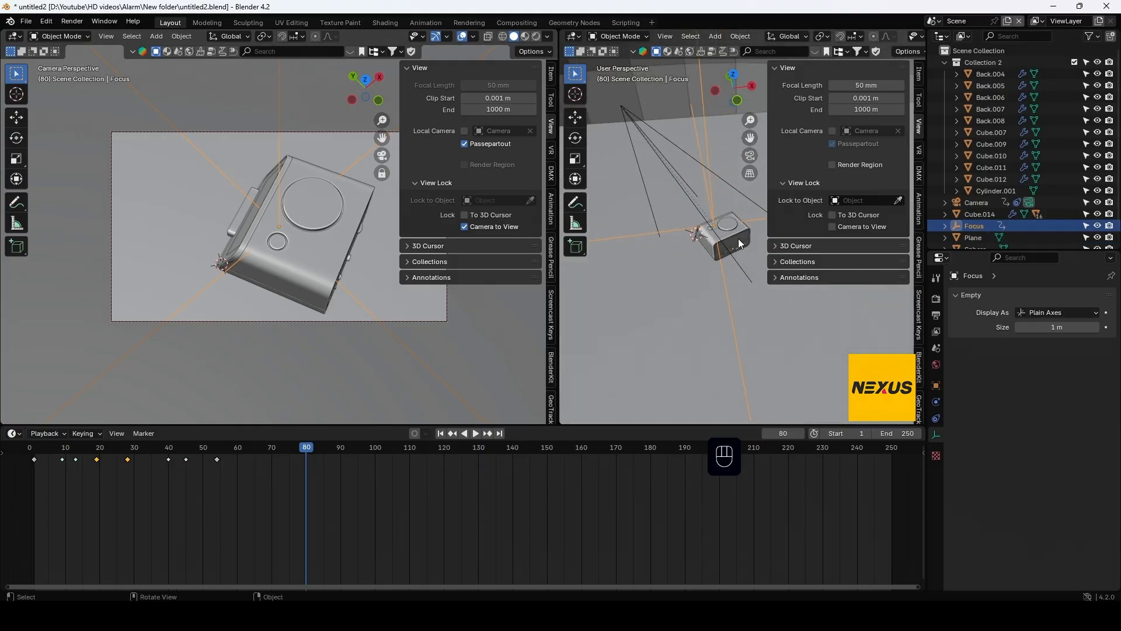
{"action": "left_click", "coordinate": [698, 283]}
{"action": "left_click", "coordinate": [701, 285]}
{"action": "left_click", "coordinate": [697, 285]}
{"action": "left_click", "coordinate": [699, 285]}
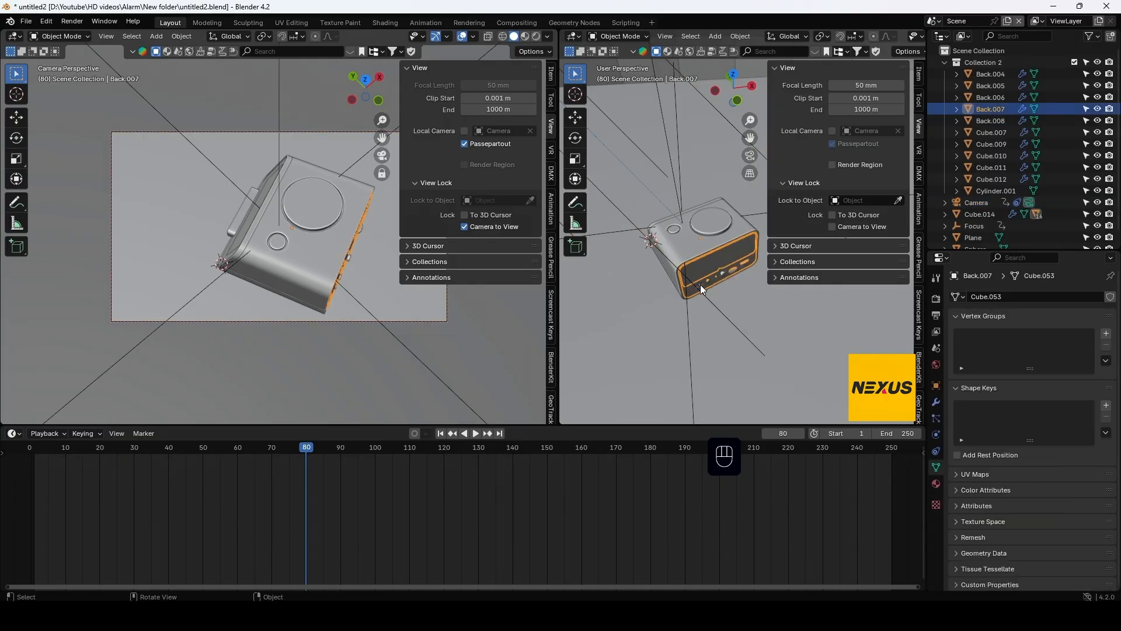
{"action": "left_click", "coordinate": [700, 285]}
{"action": "key", "text": "shift+s"}
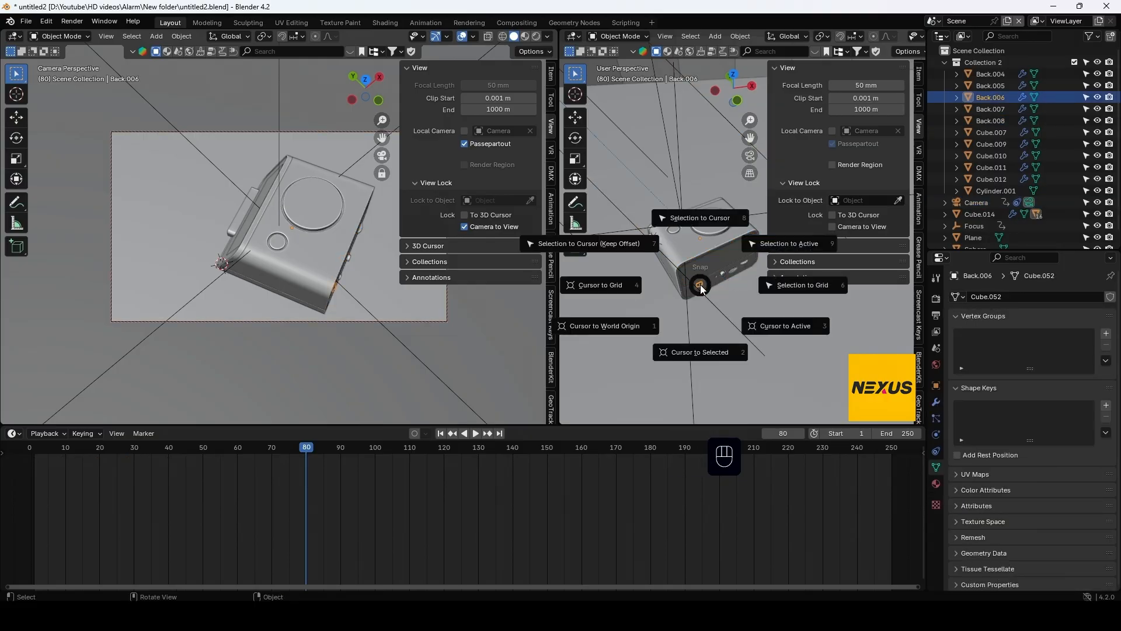
{"action": "left_click", "coordinate": [708, 354]}
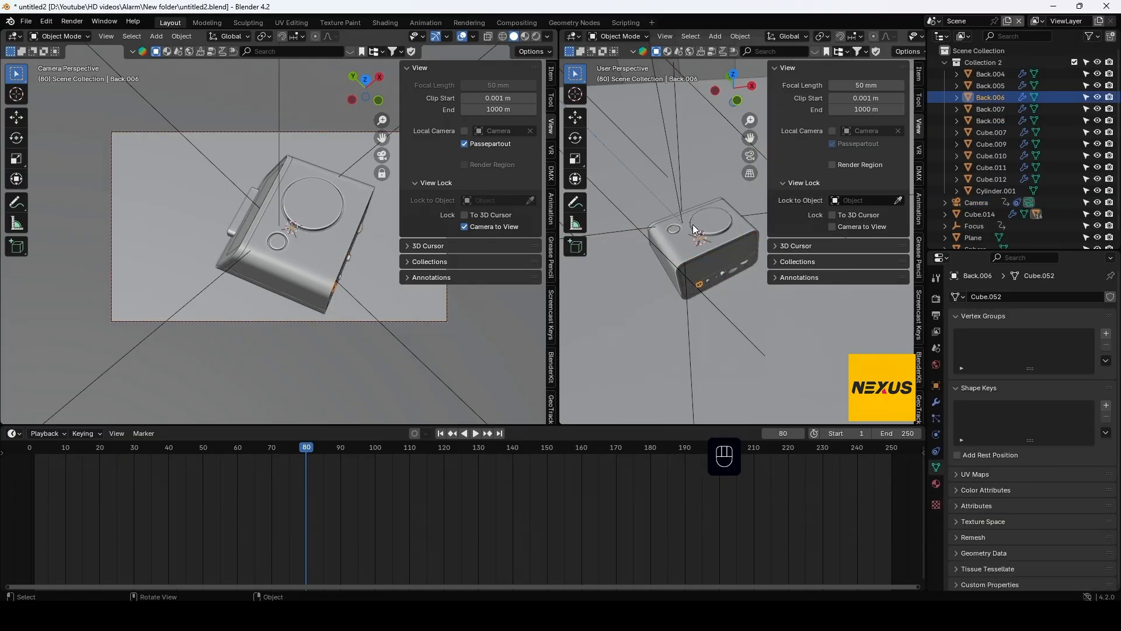
Snap the Focus empty to the 3D cursor
{"action": "left_click", "coordinate": [976, 226]}
{"action": "key", "text": "shift+s"}
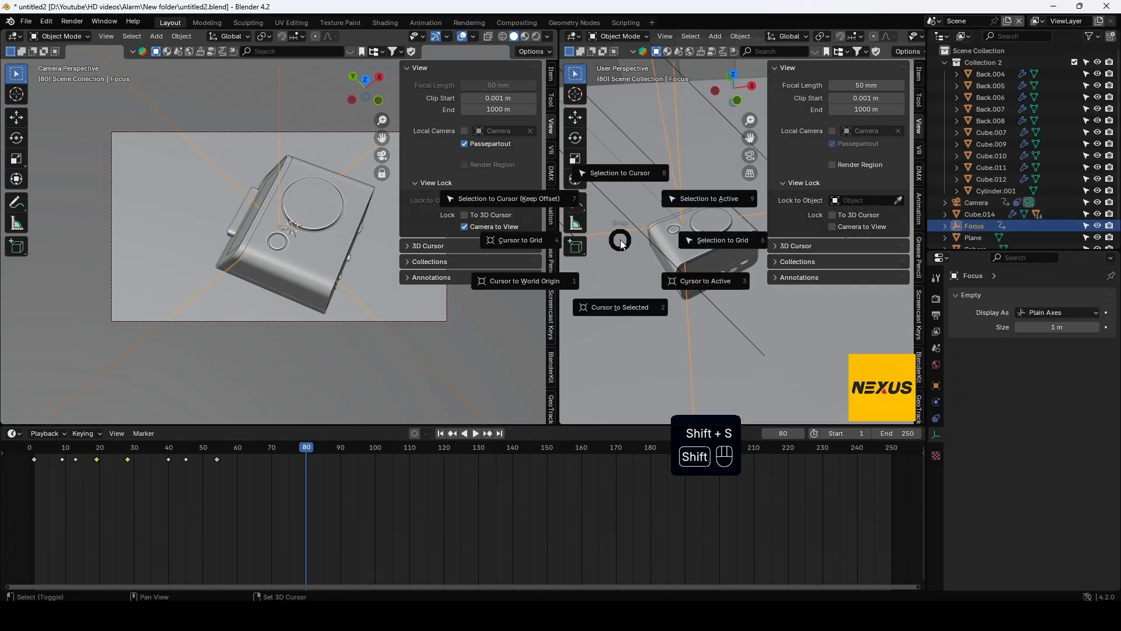
{"action": "left_click", "coordinate": [617, 173]}
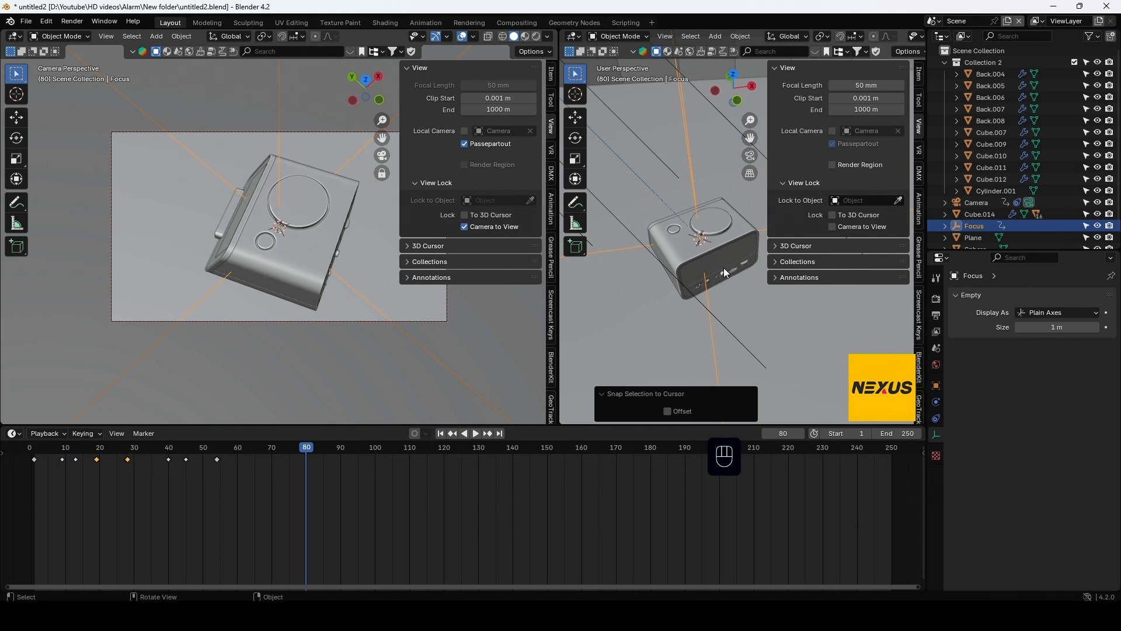
Move the Focus empty about -0.078 m along global Y and insert its Location keyframe at frame 80
{"action": "key", "text": "g"}
{"action": "key", "text": "y"}
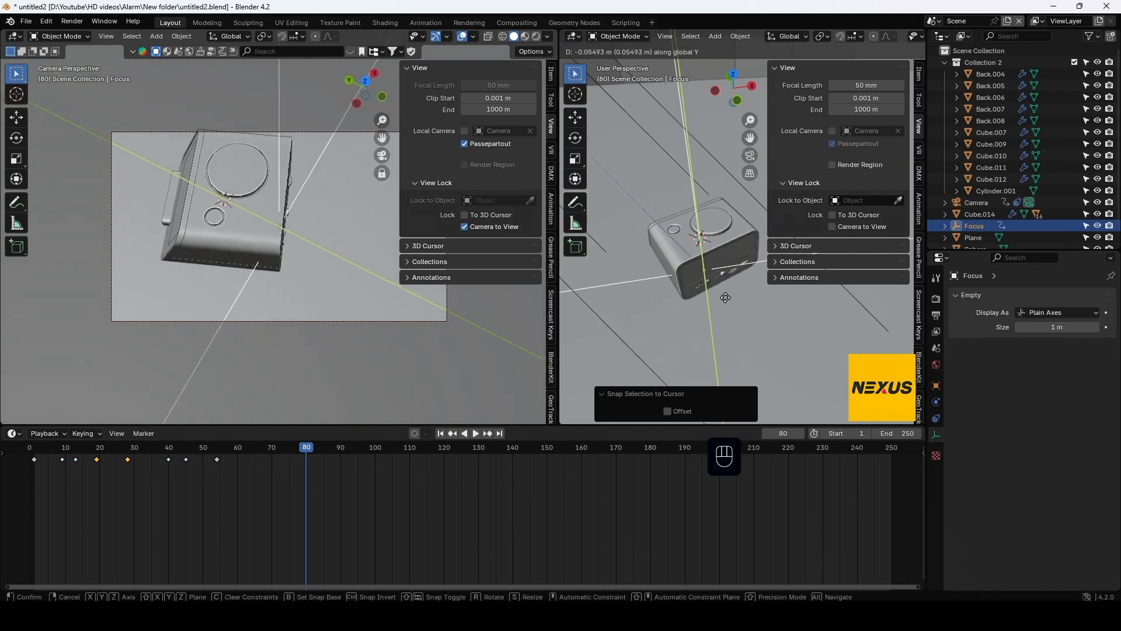
{"action": "left_click", "coordinate": [729, 315]}
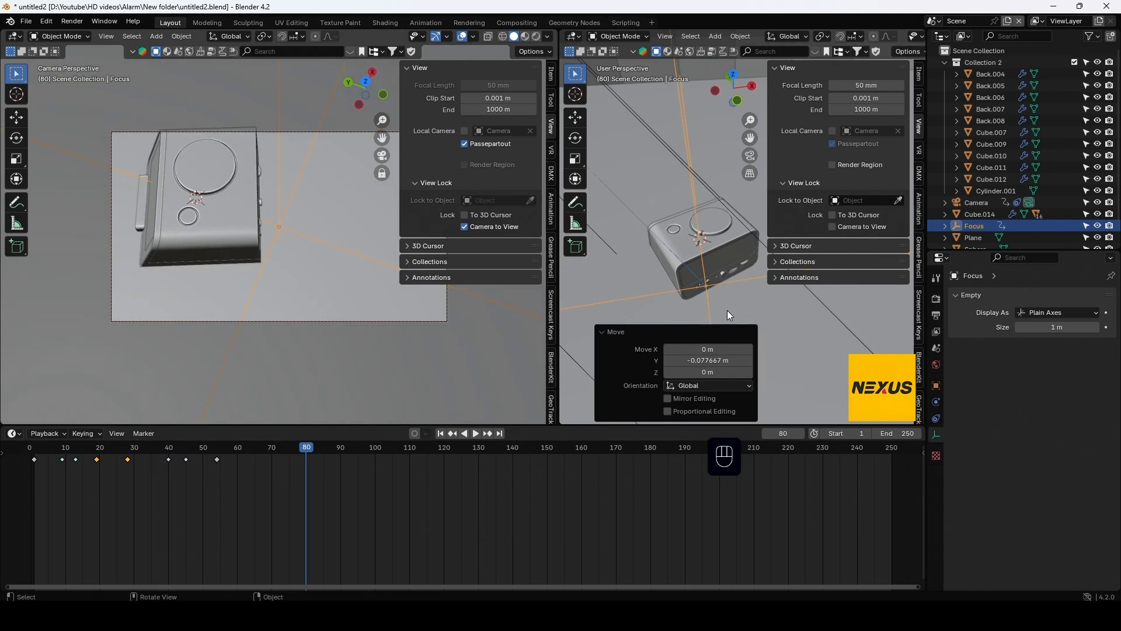
{"action": "key", "text": "k"}
{"action": "left_click", "coordinate": [727, 306]}
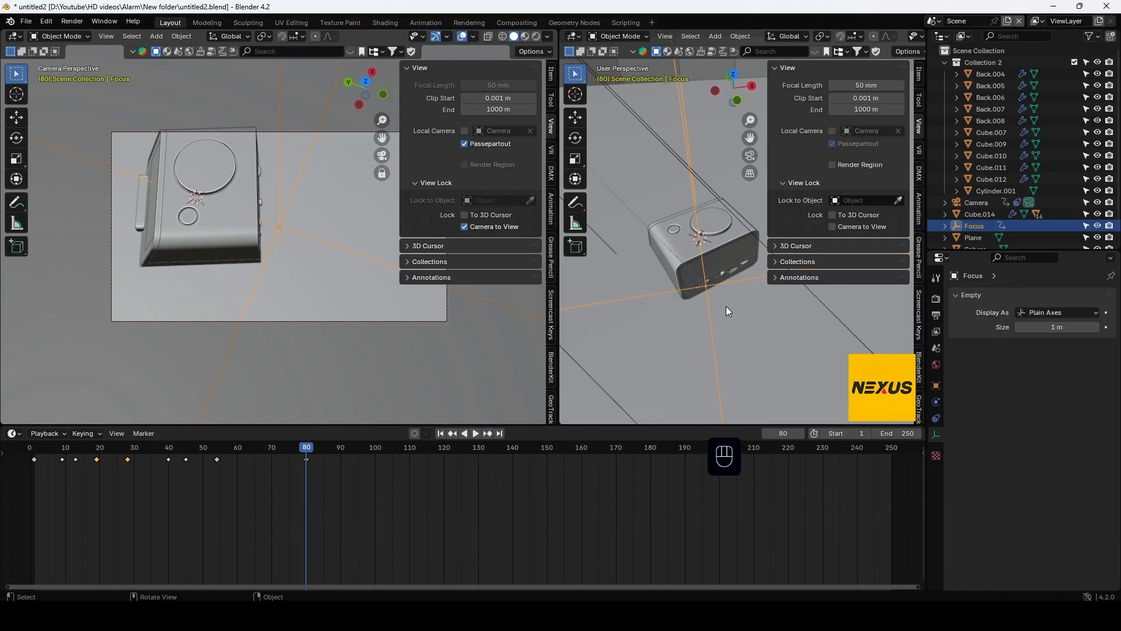
Move the camera about 0.394 m along its local X axis to view the clock's rear
{"action": "left_click", "coordinate": [980, 202]}
{"action": "key", "text": "KP_Decimal"}
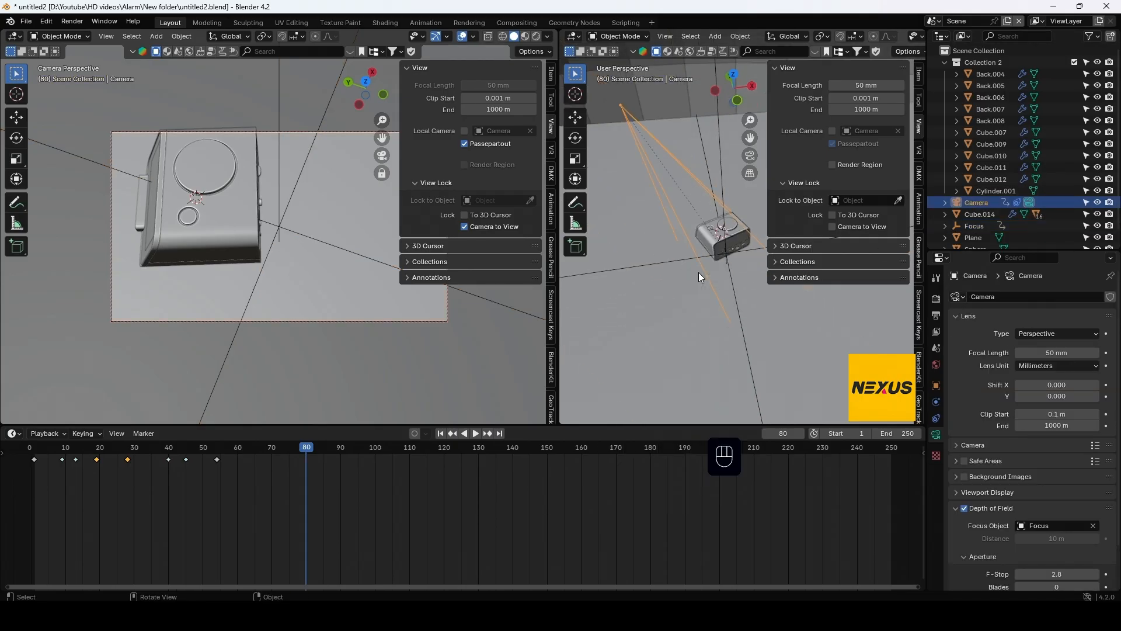
{"action": "key", "text": "g"}
{"action": "key", "text": "x"}
{"action": "key", "text": "x"}
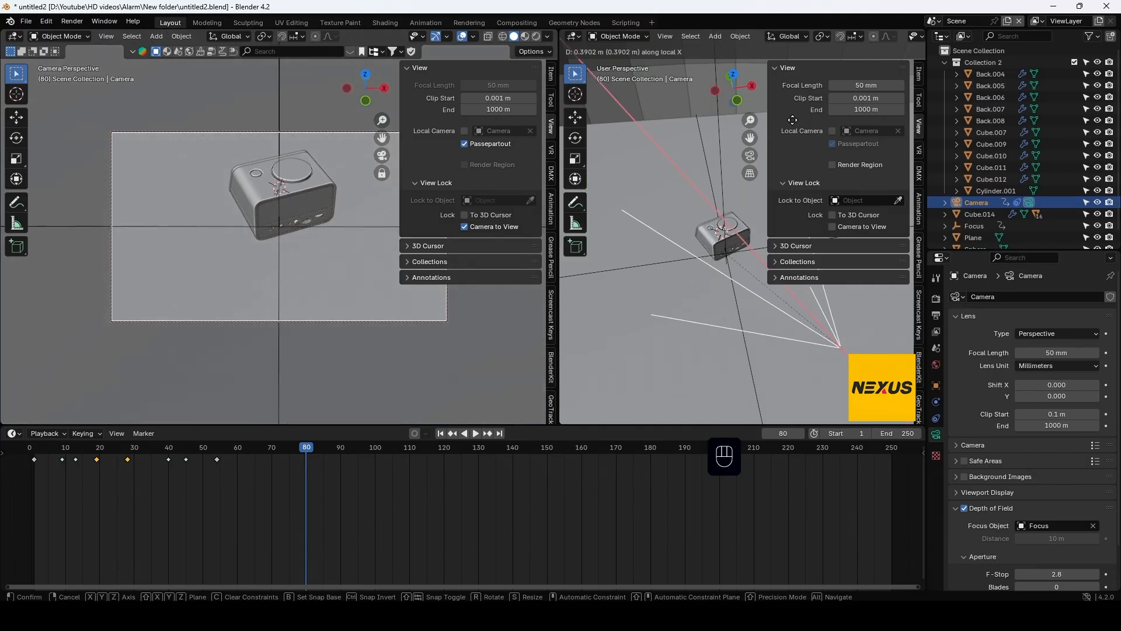
{"action": "left_click", "coordinate": [792, 119]}
{"action": "middle_click_drag", "start_coordinate": [793, 119], "coordinate": [800, 122]}
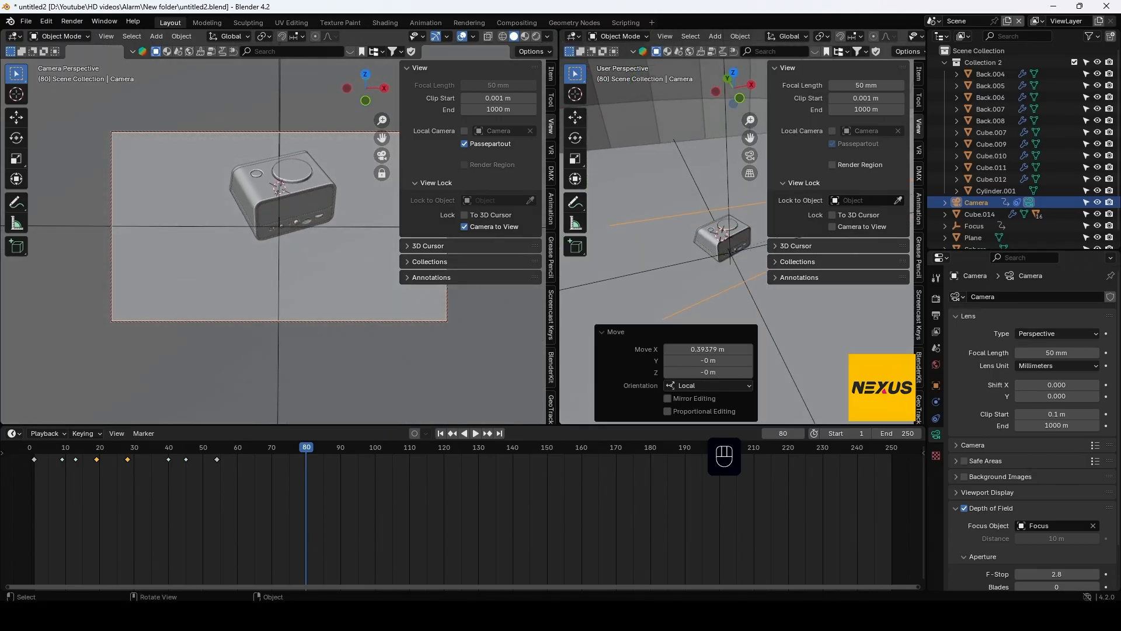
Lower the camera about 0.211 m along global Z and move it about 0.099 m along global Y
{"action": "key", "text": "g"}
{"action": "key", "text": "z"}
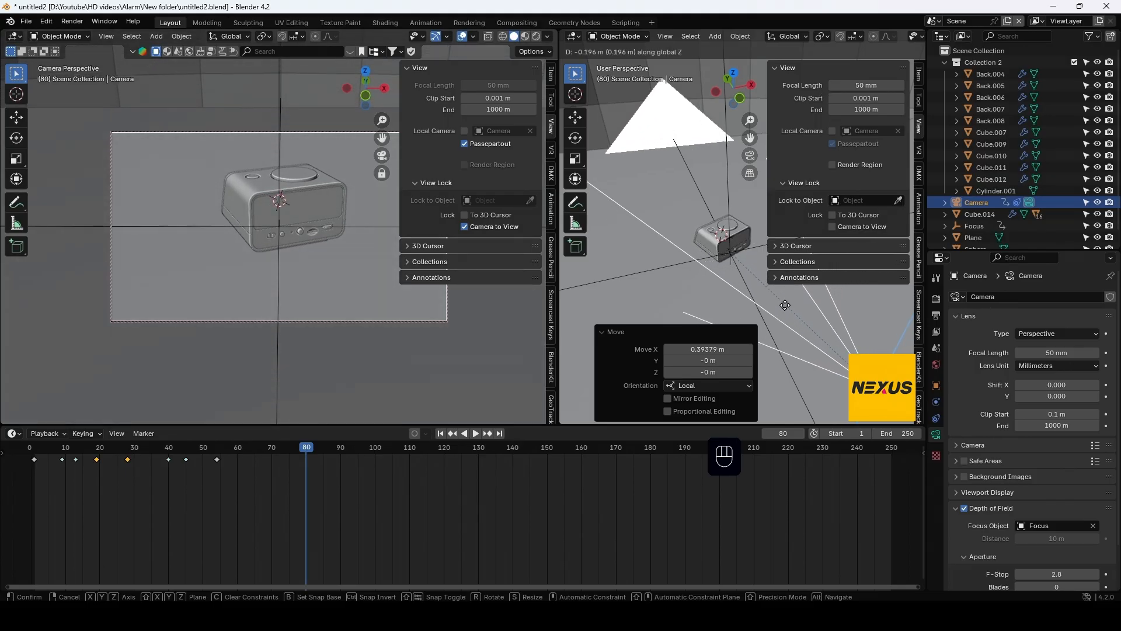
{"action": "left_click", "coordinate": [798, 379]}
{"action": "key", "text": "g"}
{"action": "key", "text": "y"}
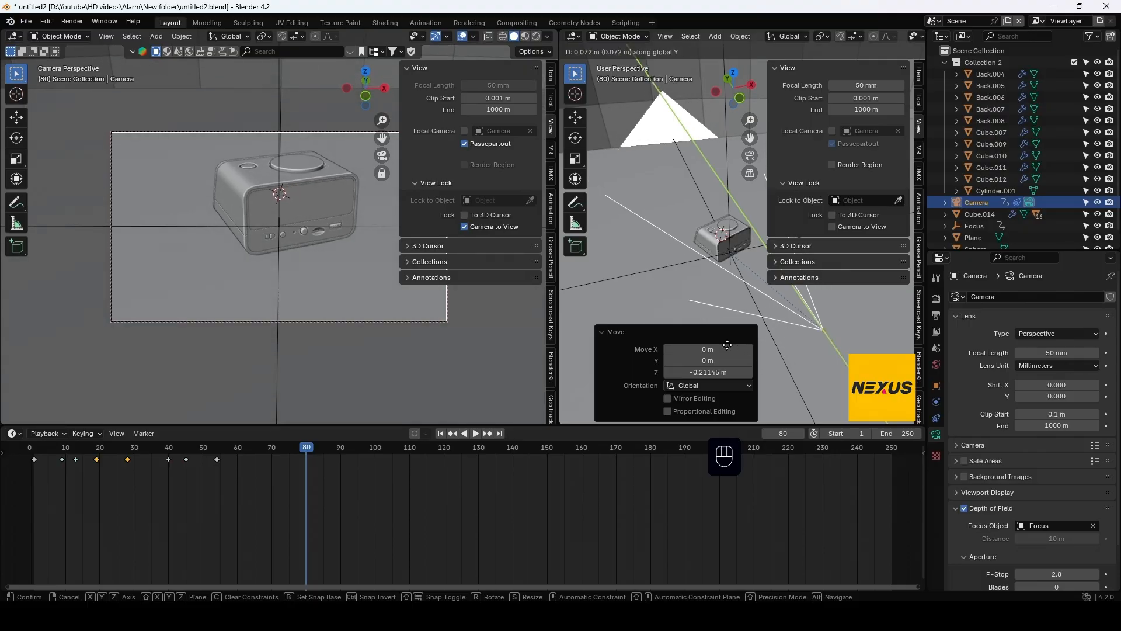
{"action": "left_click", "coordinate": [812, 331]}
{"action": "key", "text": "n"}
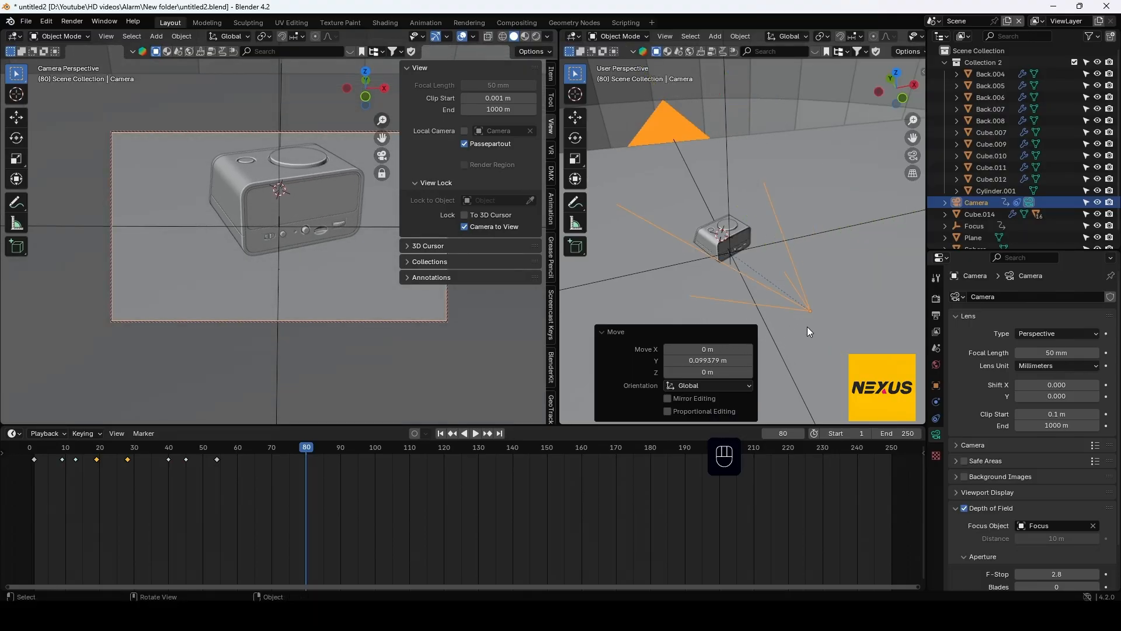
Lower the camera another 0.128 m or so along global Z and insert its Location keyframe at frame 80
{"action": "middle_click_drag", "start_coordinate": [807, 327], "coordinate": [856, 300]}
{"action": "key", "text": "g"}
{"action": "key", "text": "z"}
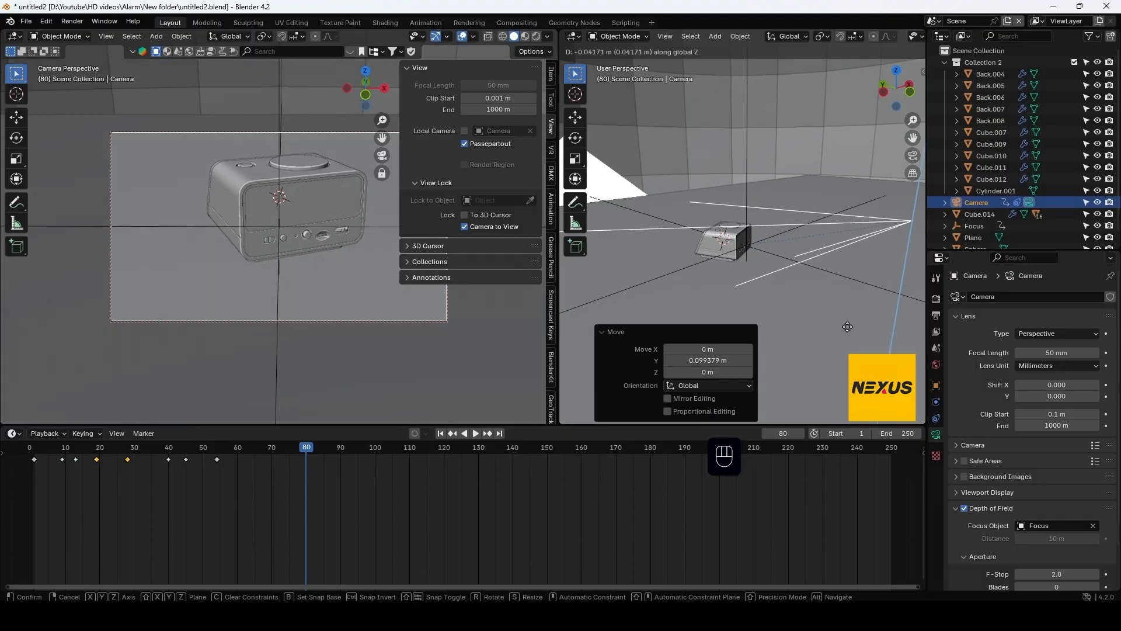
{"action": "left_click", "coordinate": [855, 382]}
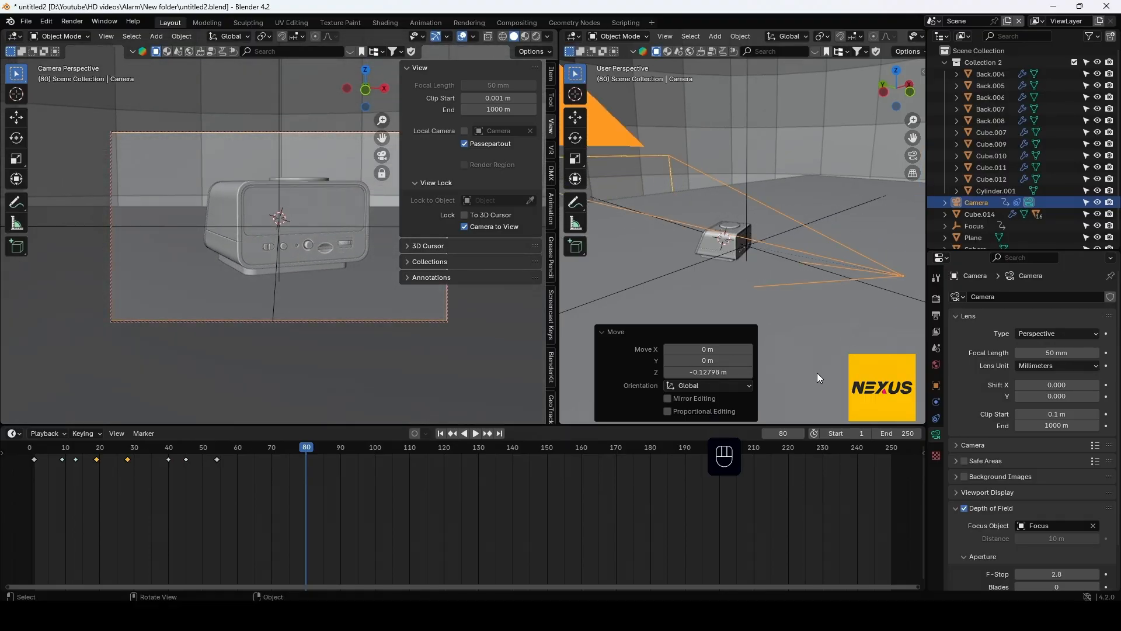
{"action": "key", "text": "k"}
{"action": "left_click", "coordinate": [769, 247]}
Insert a Location keyframe for both the camera and the Focus empty at frame 59
{"action": "left_click_drag", "start_coordinate": [299, 447], "coordinate": [234, 449]}
{"action": "left_click", "coordinate": [980, 228]}
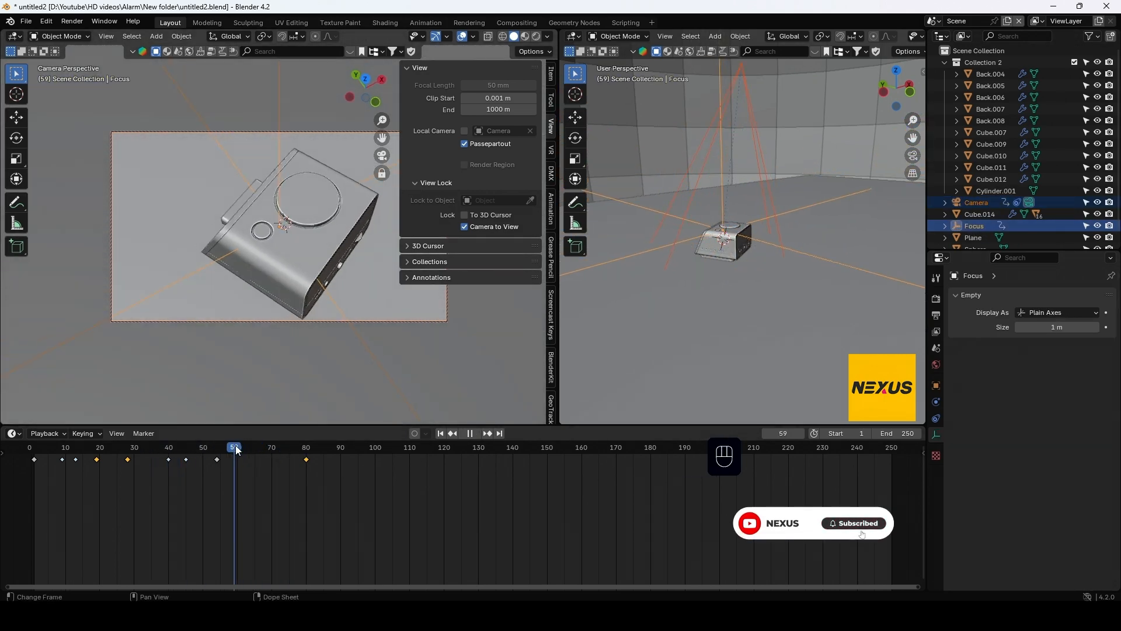
{"action": "key", "text": "i"}
{"action": "left_click", "coordinate": [335, 285]}
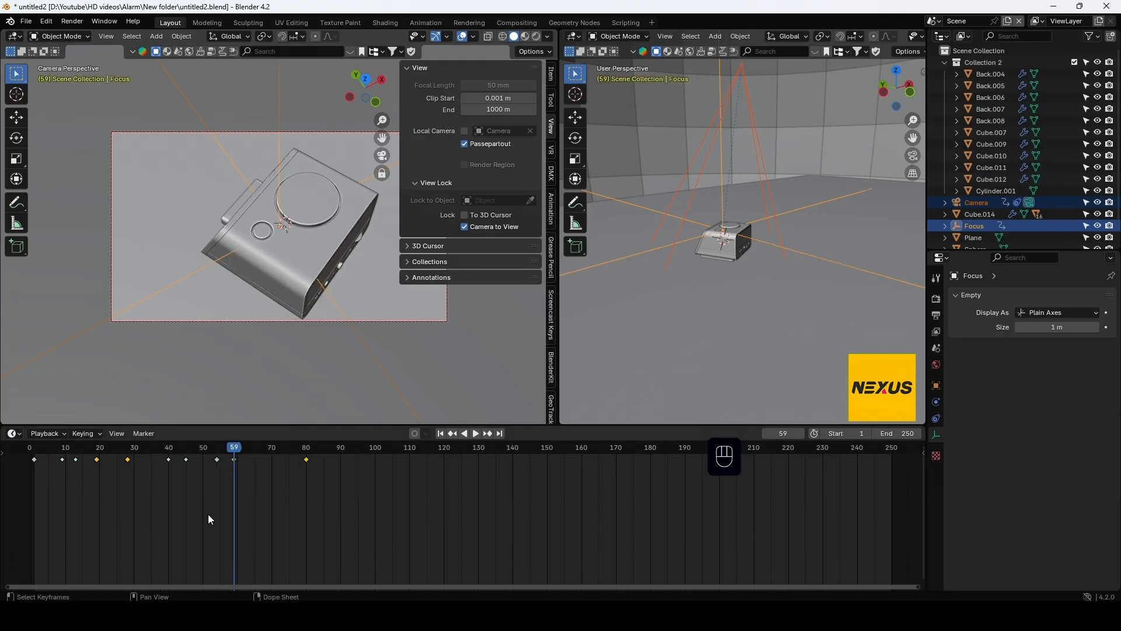
Insert another keyframe for both objects a few frames after frame 59 and shift the pair to frames 62 and 68
{"action": "left_click_drag", "start_coordinate": [234, 461], "coordinate": [278, 454]}
{"action": "key", "text": "i"}
{"action": "left_click", "coordinate": [255, 398]}
{"action": "left_click_drag", "start_coordinate": [235, 461], "coordinate": [34, 457]}
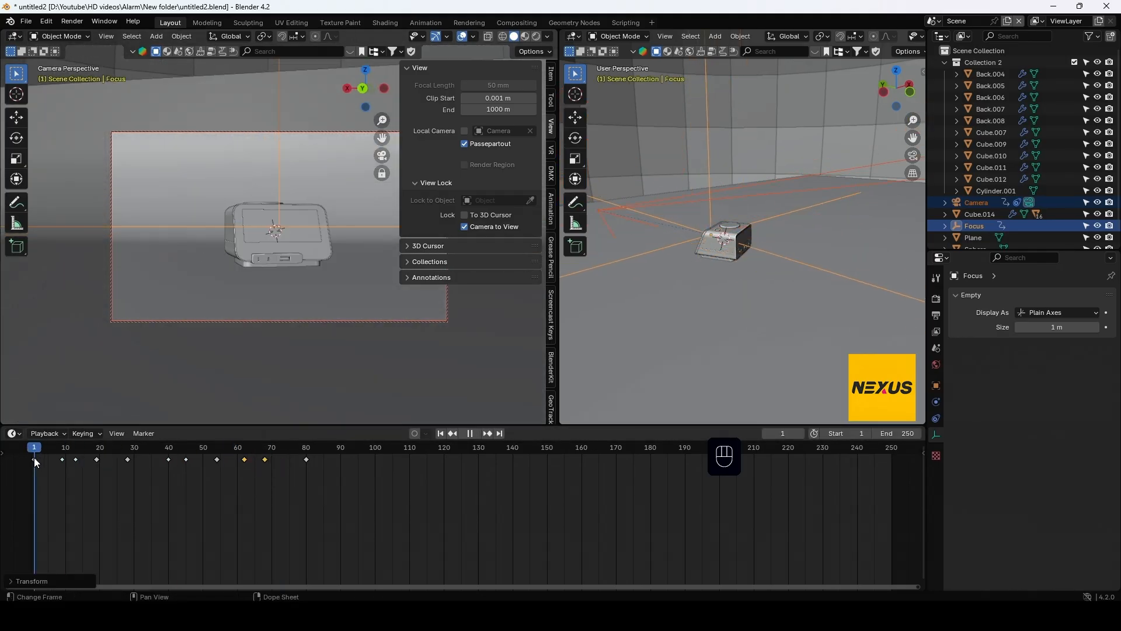
Play the animation and shift the last three keyframes to frames 71, 77 and 89
{"action": "key", "text": "space"}
{"action": "key", "text": "space"}
{"action": "left_click_drag", "start_coordinate": [357, 486], "coordinate": [279, 458]}
Insert a Location keyframe for the camera and the Focus empty at frame 62 and replay the animation from the beginning
{"action": "left_click", "coordinate": [245, 449]}
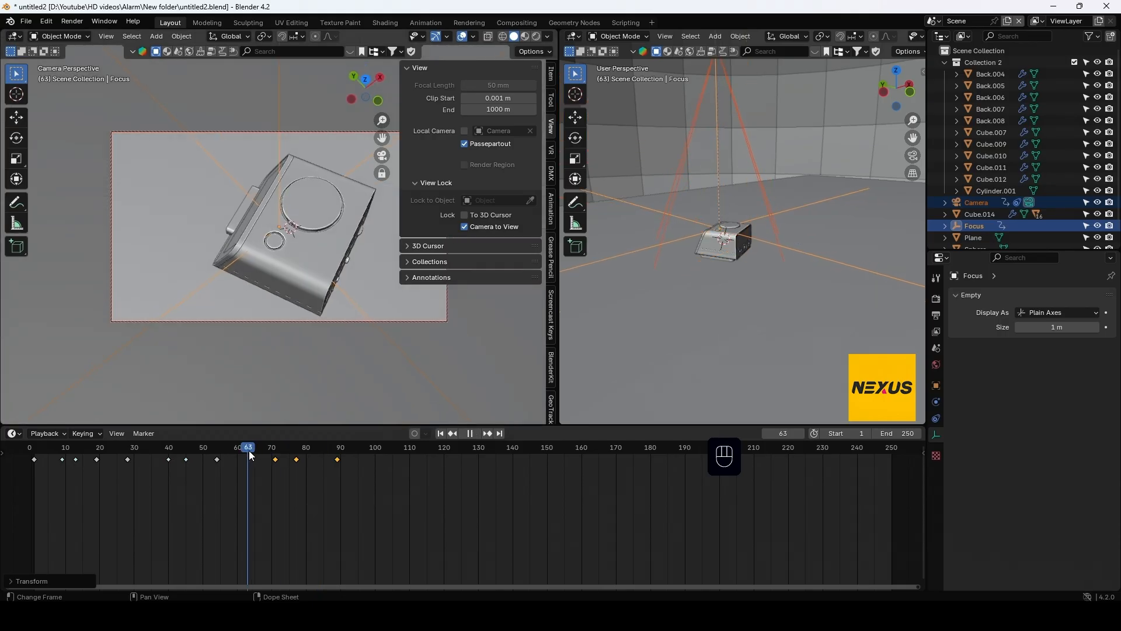
{"action": "key", "text": "k"}
{"action": "left_click", "coordinate": [340, 258]}
{"action": "left_click_drag", "start_coordinate": [210, 449], "coordinate": [38, 461]}
{"action": "key", "text": "space"}
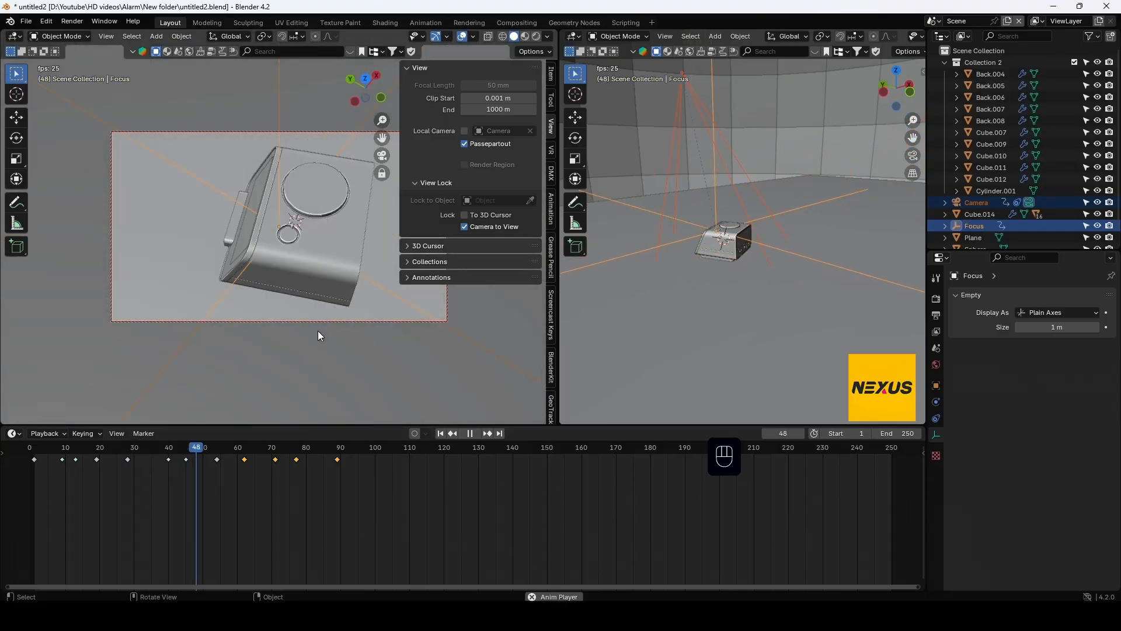
{"action": "key", "text": "space"}
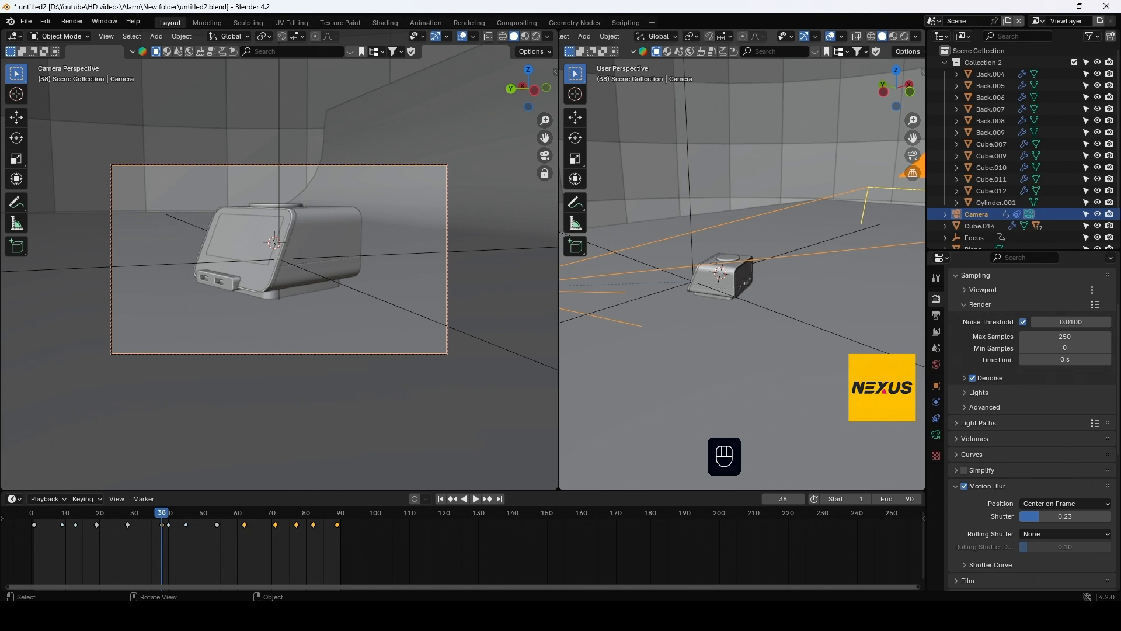
Enlarge the scene properties area and set the PNG output's compression to 0%
{"action": "left_click_drag", "start_coordinate": [1050, 250], "coordinate": [1050, 47]}
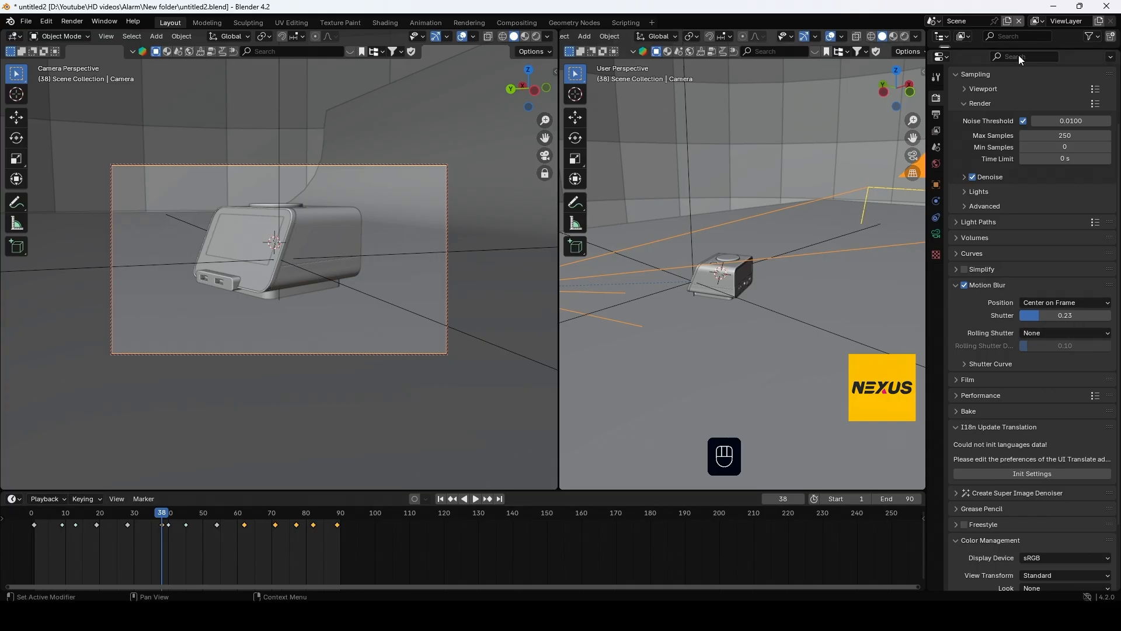
{"action": "left_click_drag", "start_coordinate": [1021, 46], "coordinate": [1021, 183]}
{"action": "left_click", "coordinate": [937, 247]}
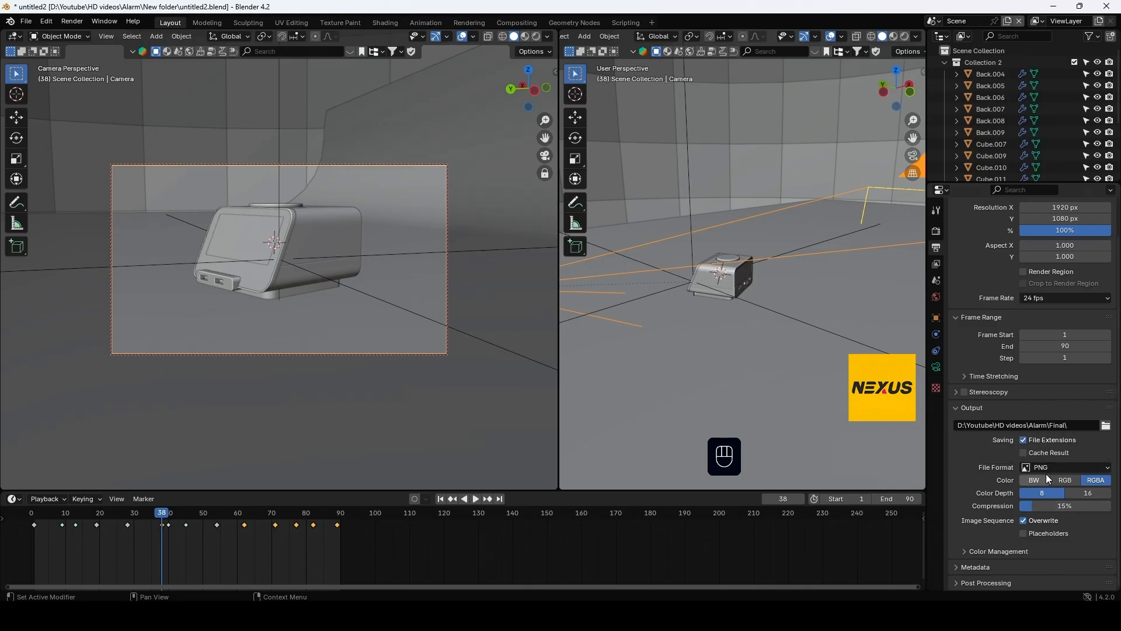
{"action": "left_click_drag", "start_coordinate": [1037, 507], "coordinate": [1014, 507]}
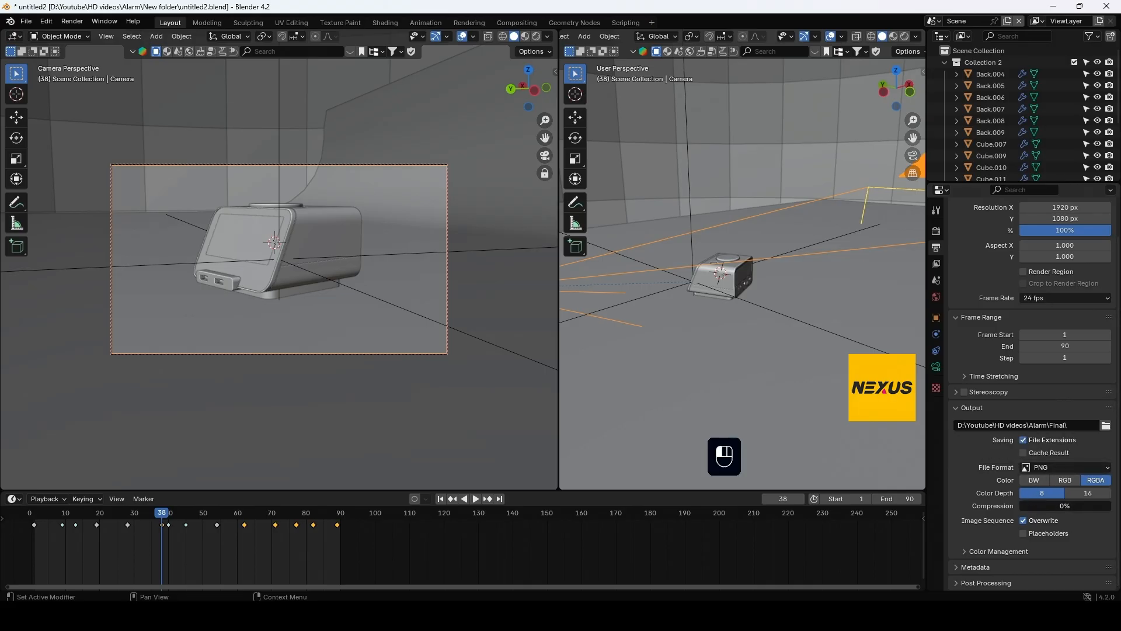
{"action": "left_click", "coordinate": [72, 23]}
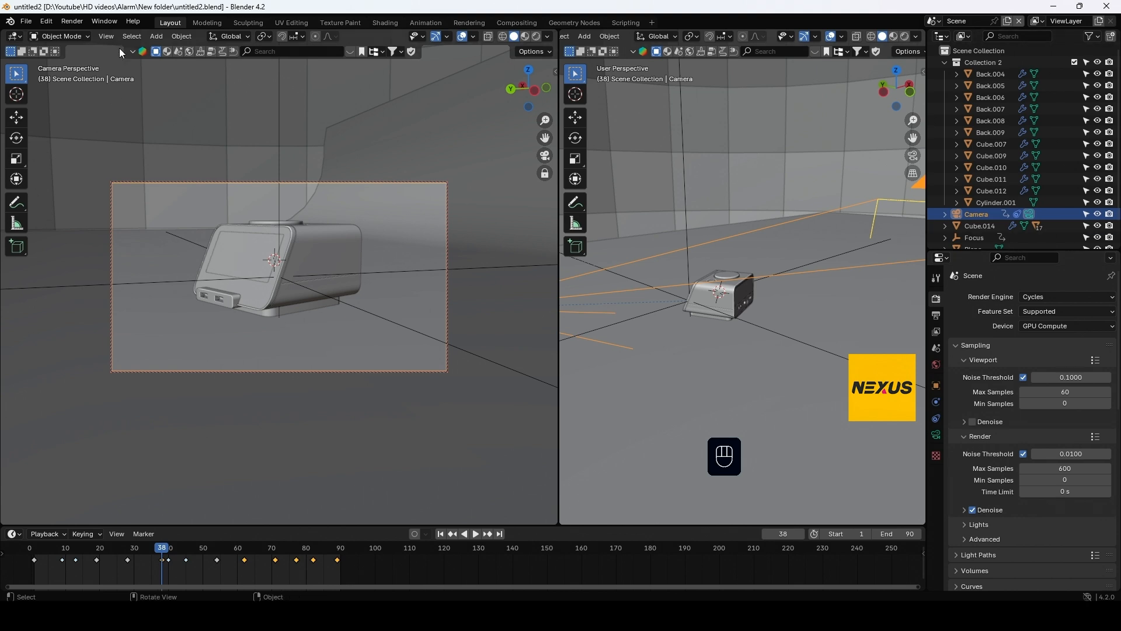
Bake the camera's action over frames 1 to 90 with Visual Keying, Clear Constraints, Clear Parents and Clean Curves enabled
{"action": "left_click", "coordinate": [186, 37]}
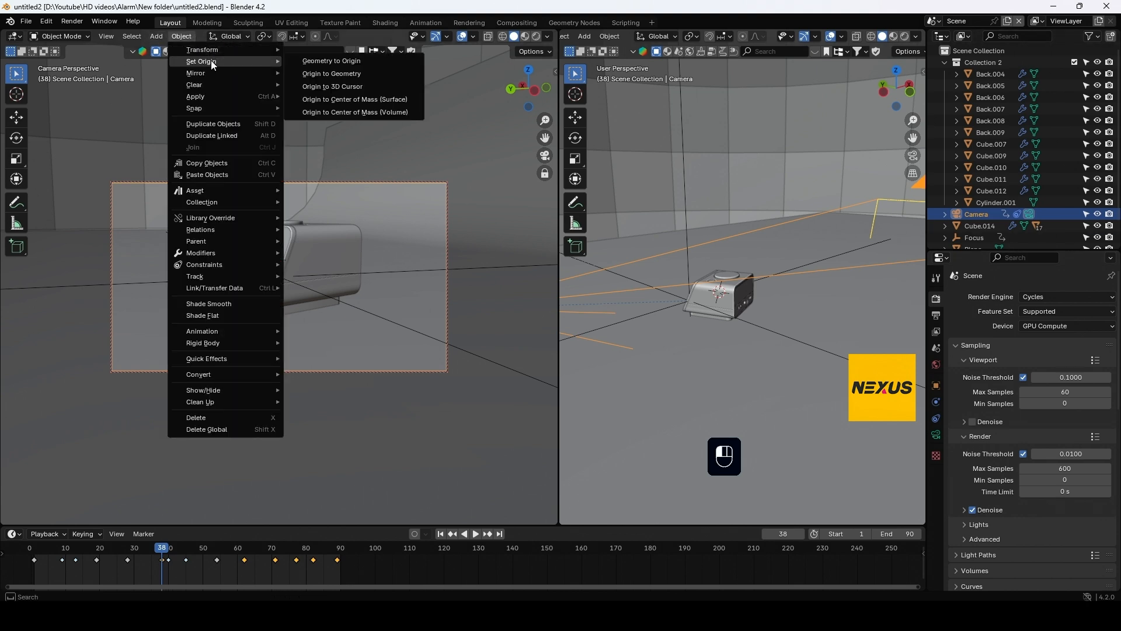
{"action": "mouse_move", "coordinate": [223, 333]}
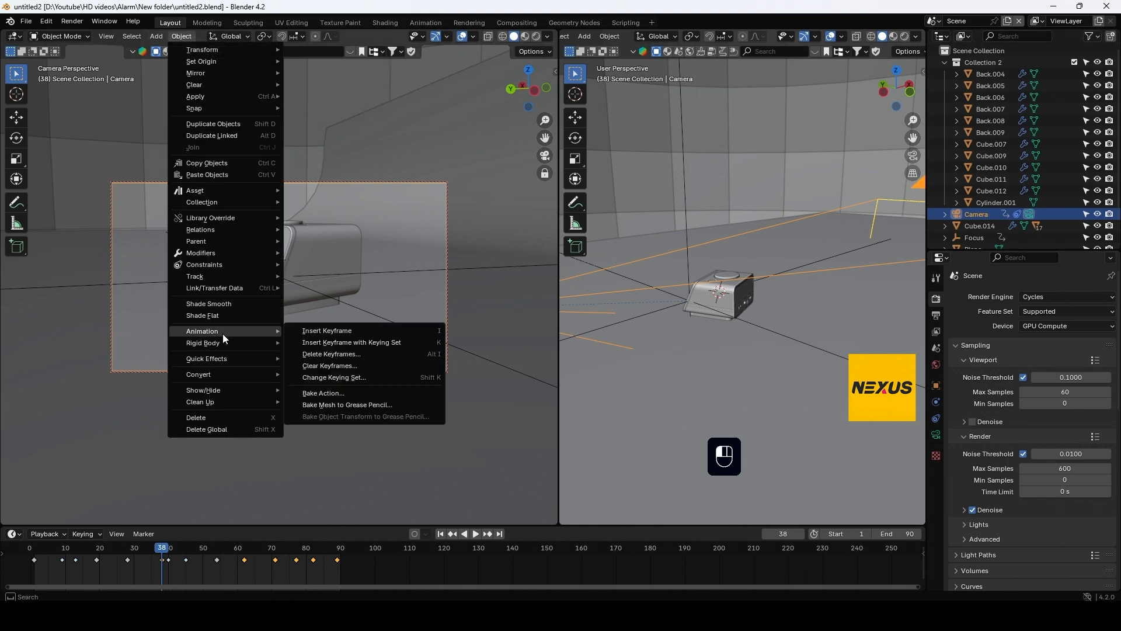
{"action": "left_click", "coordinate": [354, 393]}
{"action": "left_click_drag", "start_coordinate": [388, 338], "coordinate": [594, 311]}
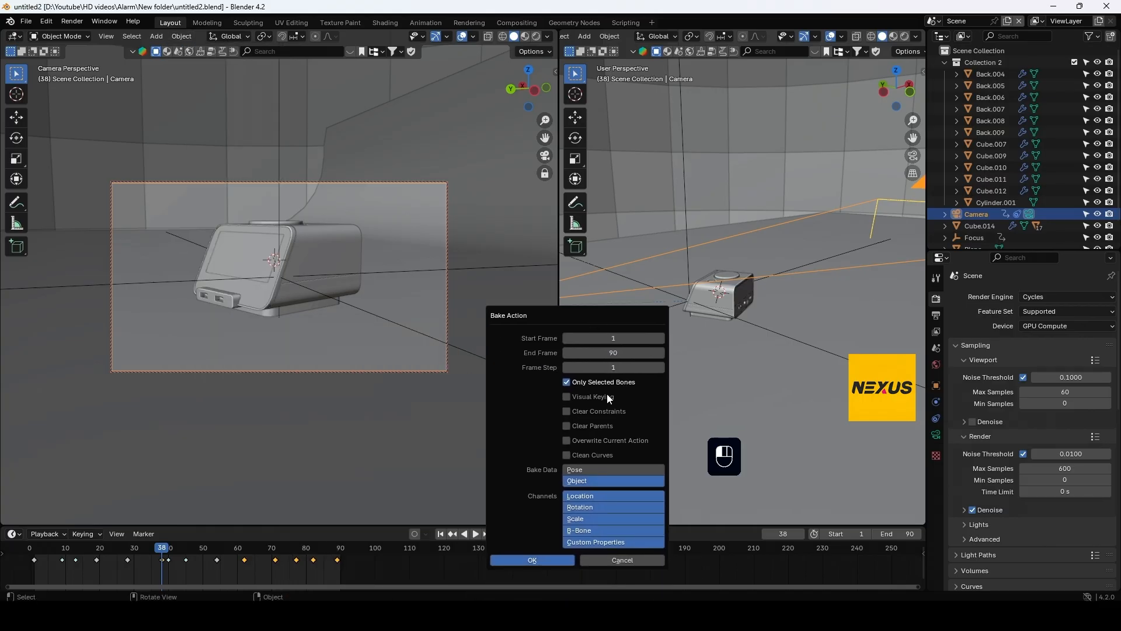
{"action": "left_click", "coordinate": [578, 426]}
{"action": "left_click", "coordinate": [529, 560]}
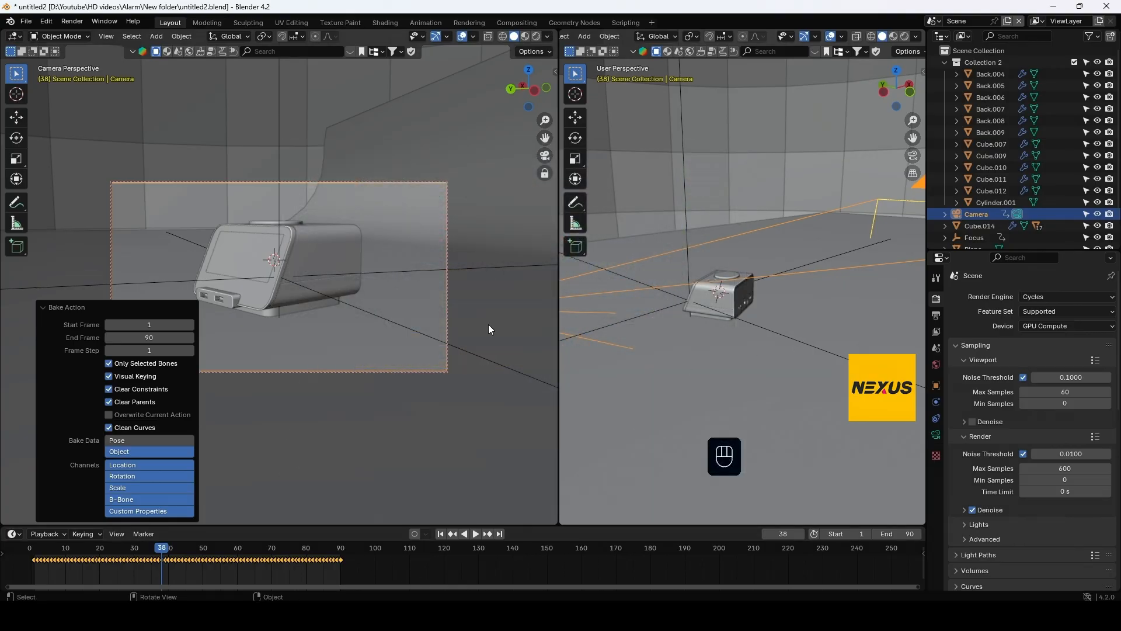
Orbit the camera view to the clock's front USB block and turn off Camera to View locking
{"action": "left_click", "coordinate": [230, 294]}
{"action": "middle_click_drag", "start_coordinate": [241, 316], "coordinate": [388, 335]}
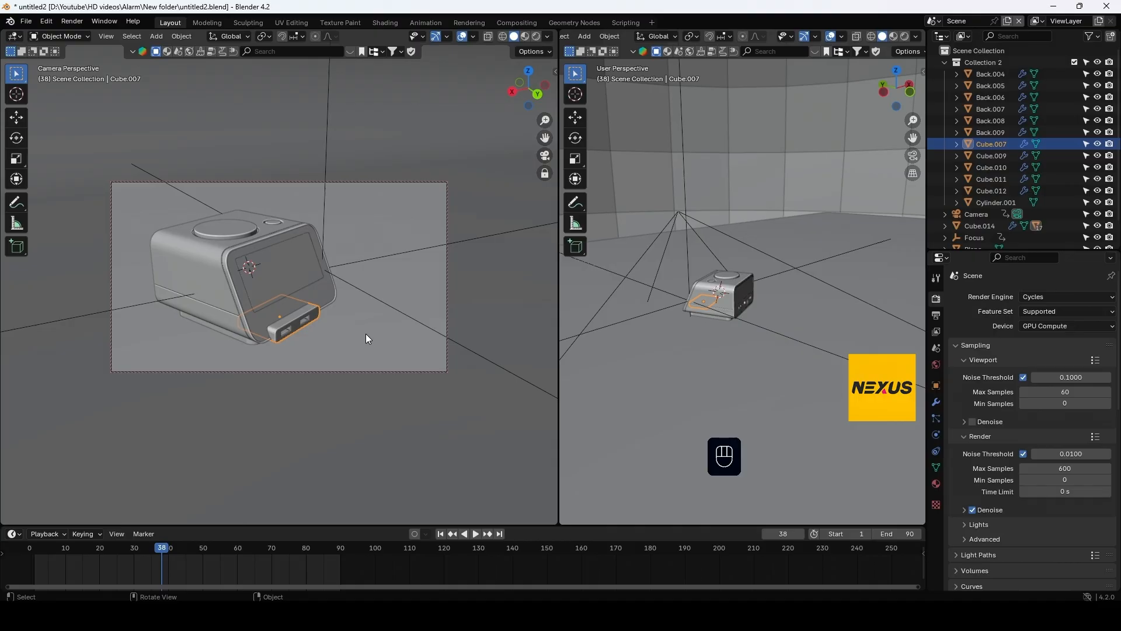
{"action": "scroll", "coordinate": [366, 333], "scroll_direction": "up", "scroll_amount": 3}
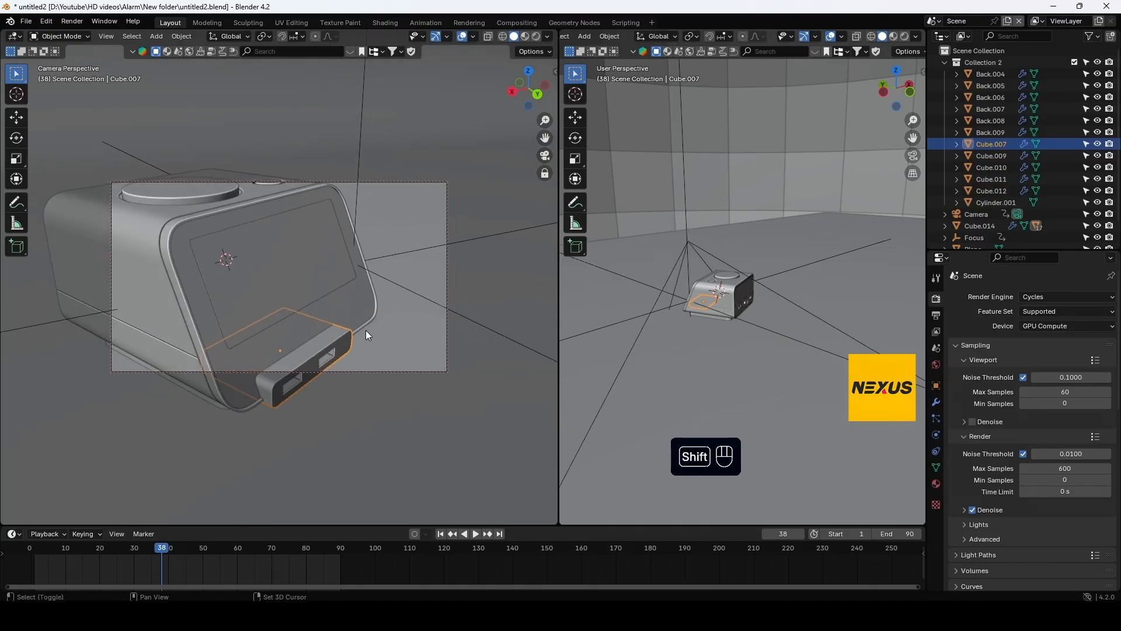
{"action": "scroll", "coordinate": [496, 329], "scroll_direction": "down", "scroll_amount": 3}
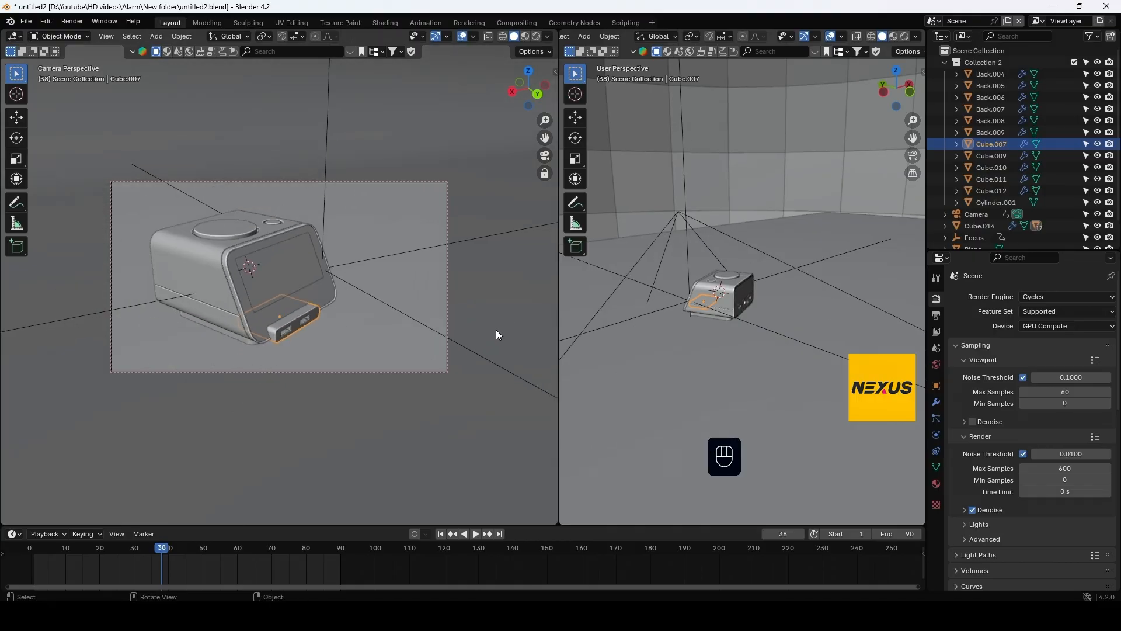
{"action": "key", "text": "n"}
{"action": "left_click", "coordinate": [487, 226]}
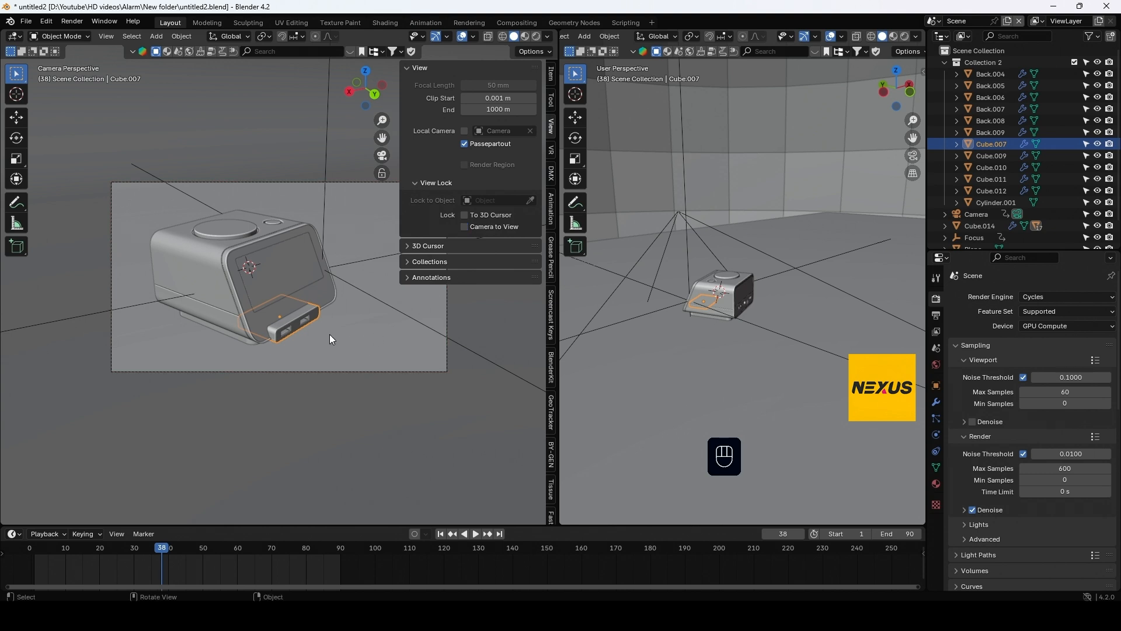
Snap the 3D cursor to a selected vertex on the upper face of the clock's front USB block
{"action": "left_click", "coordinate": [350, 333]}
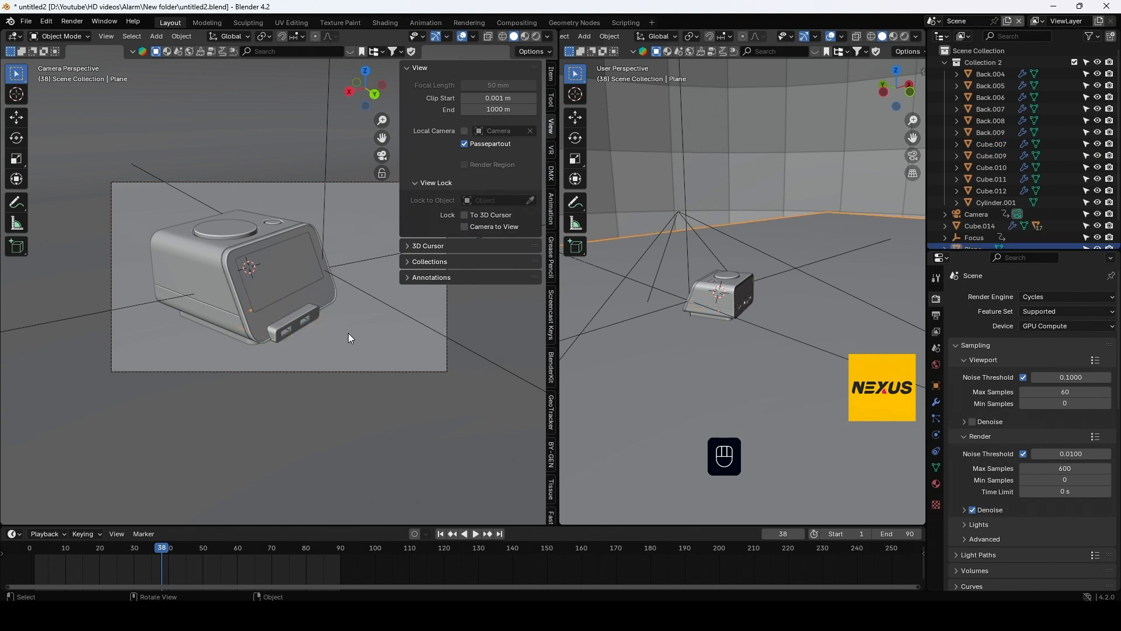
{"action": "left_click", "coordinate": [313, 309]}
{"action": "key", "text": "Tab"}
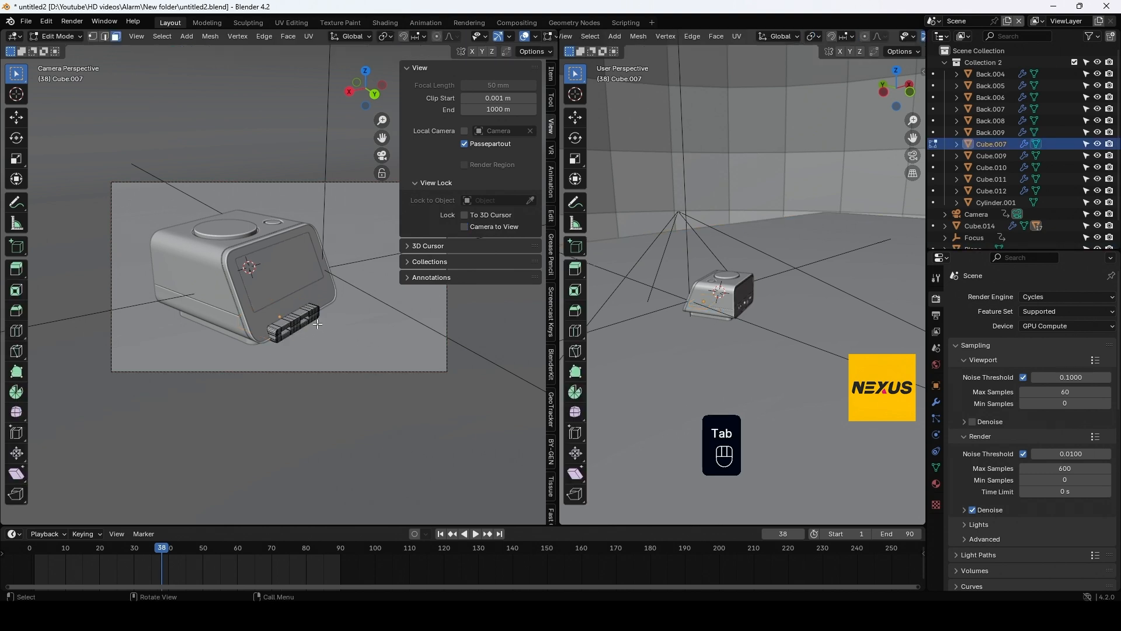
{"action": "scroll", "coordinate": [317, 324], "scroll_direction": "up", "scroll_amount": 4}
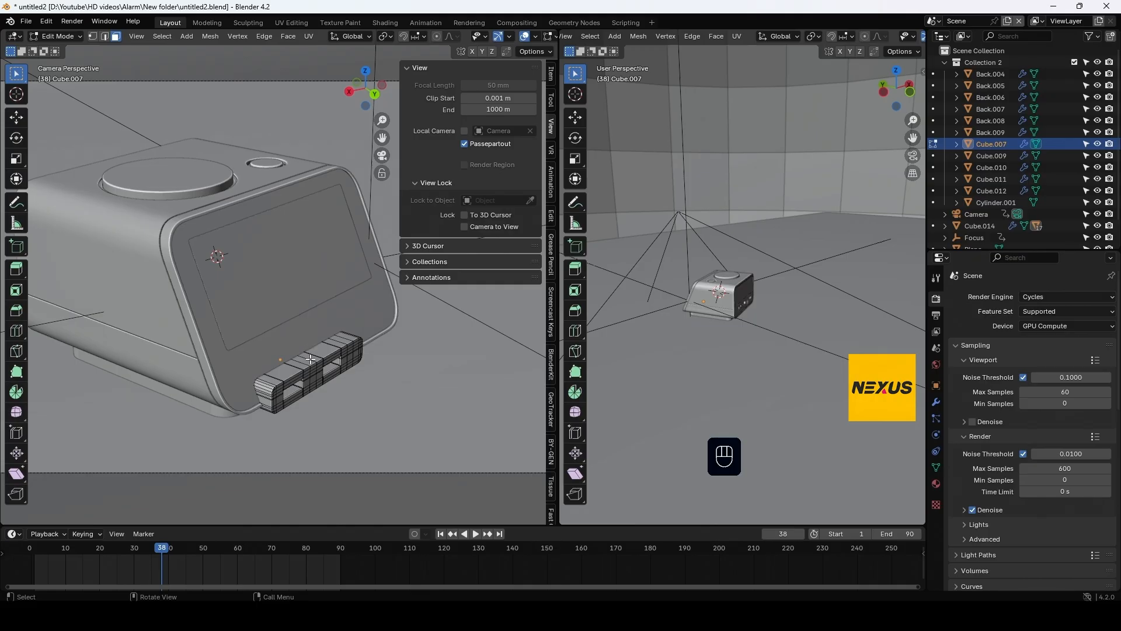
{"action": "key", "text": "1"}
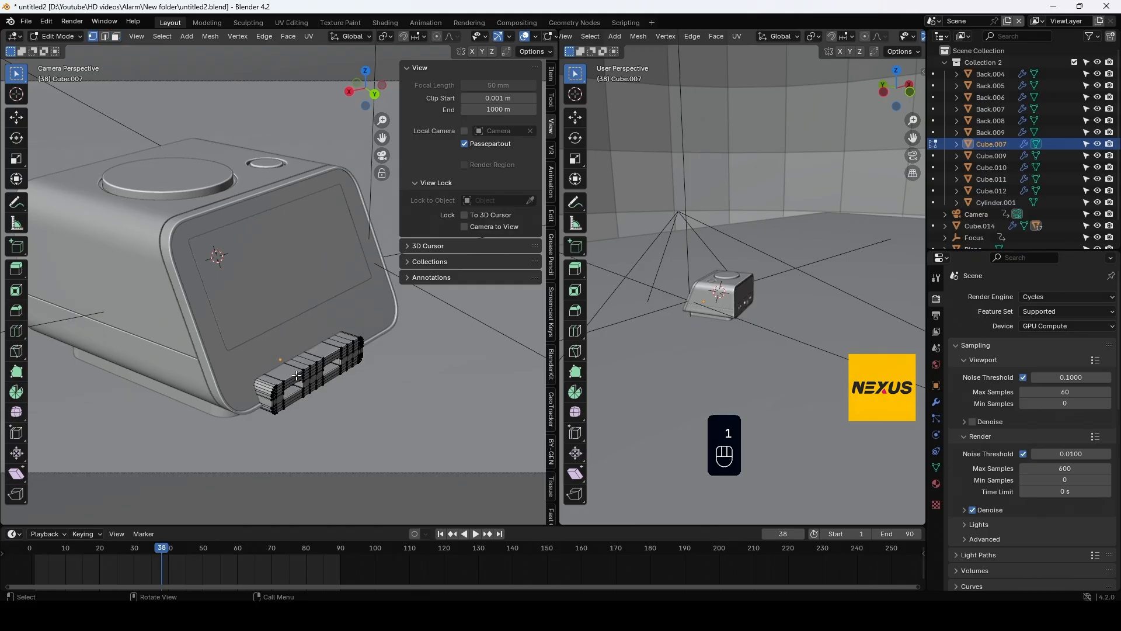
{"action": "left_click", "coordinate": [309, 364]}
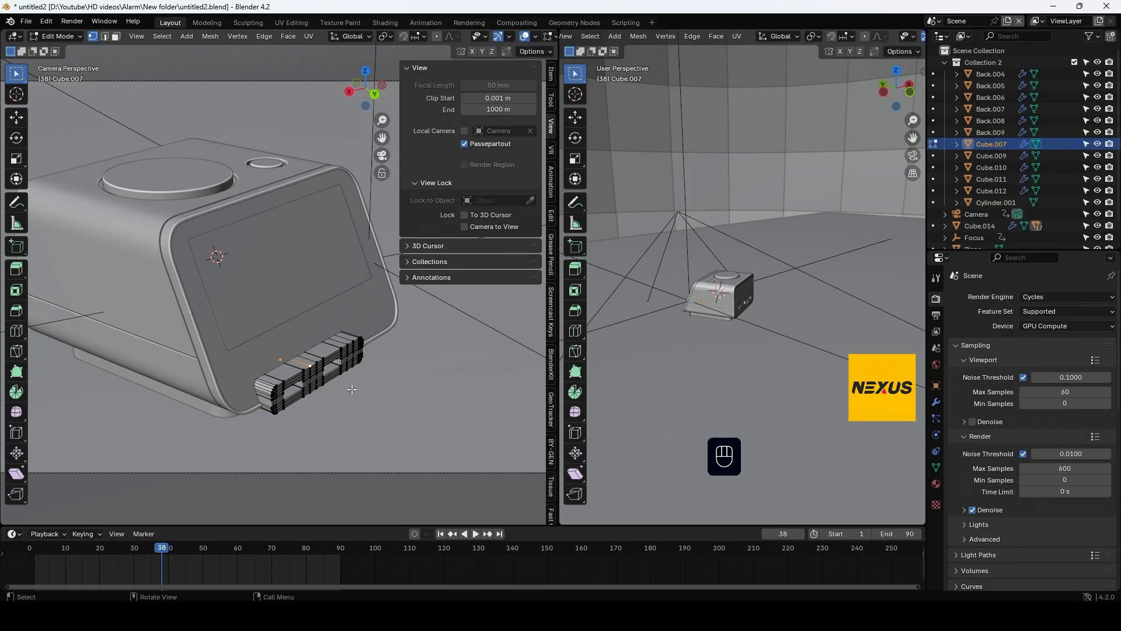
{"action": "key", "text": "shift+s"}
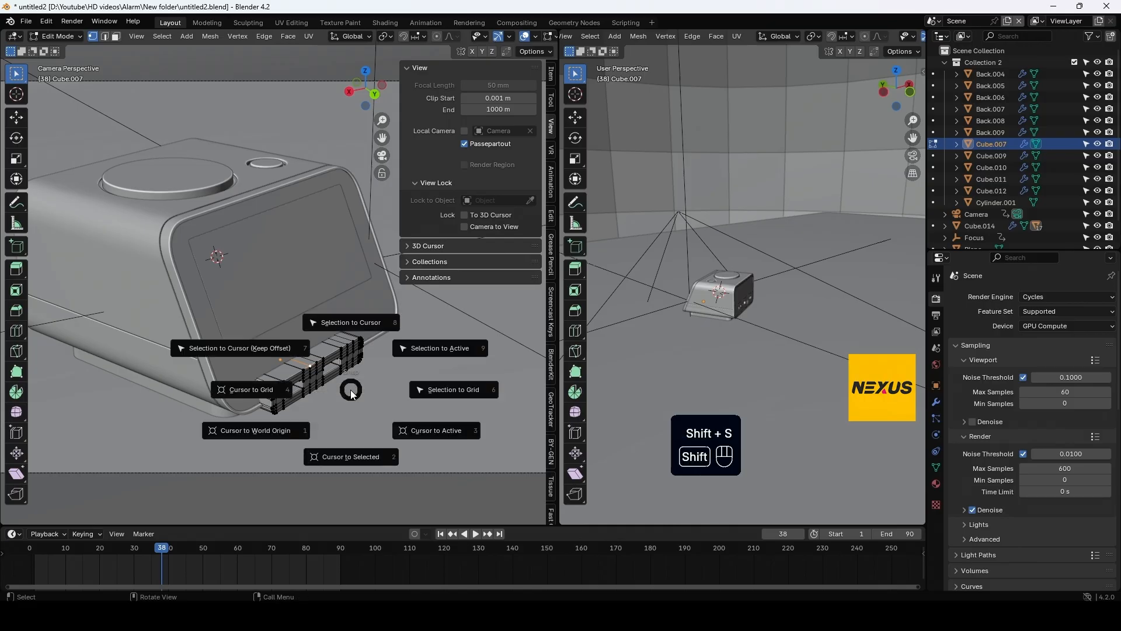
{"action": "left_click", "coordinate": [335, 459]}
{"action": "key", "text": "Tab"}
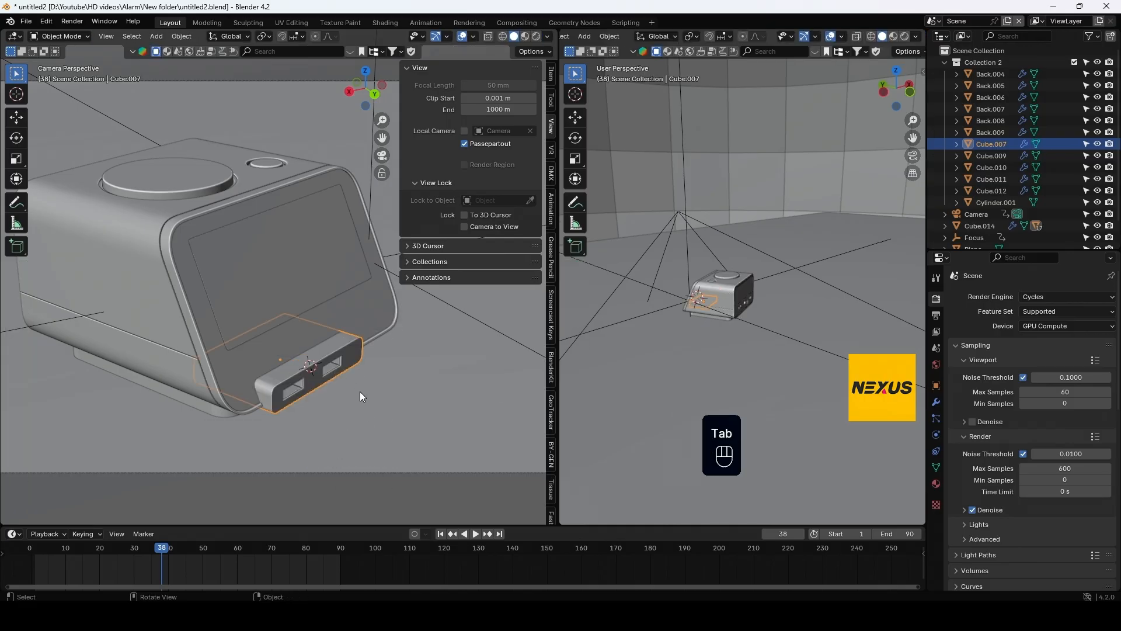
Add a Plain Axes empty at the USB block, scale it to about 0.025 and apply its scale
{"action": "key", "text": "shift+a"}
{"action": "mouse_move", "coordinate": [357, 391]}
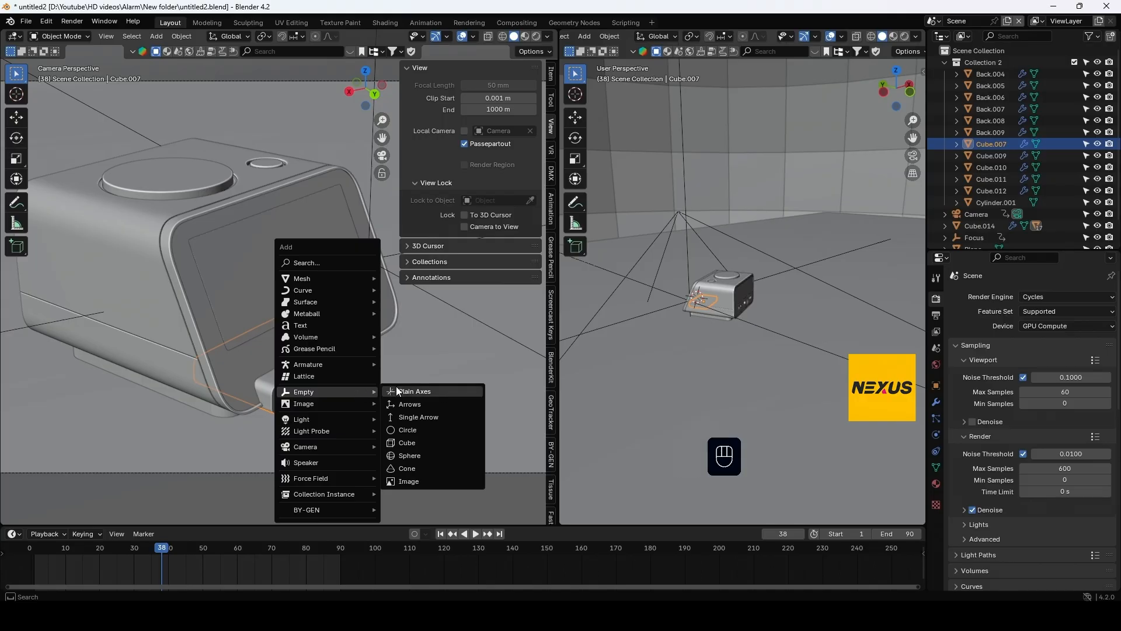
{"action": "left_click", "coordinate": [425, 391]}
{"action": "key", "text": "s"}
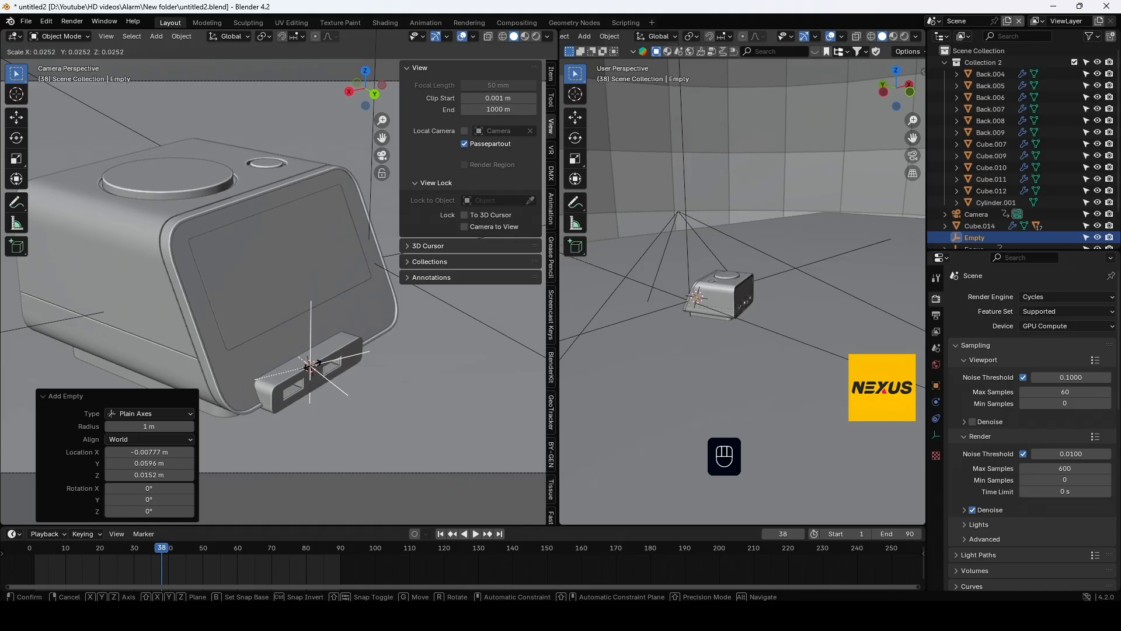
{"action": "left_click", "coordinate": [313, 363]}
{"action": "key", "text": "ctrl+a"}
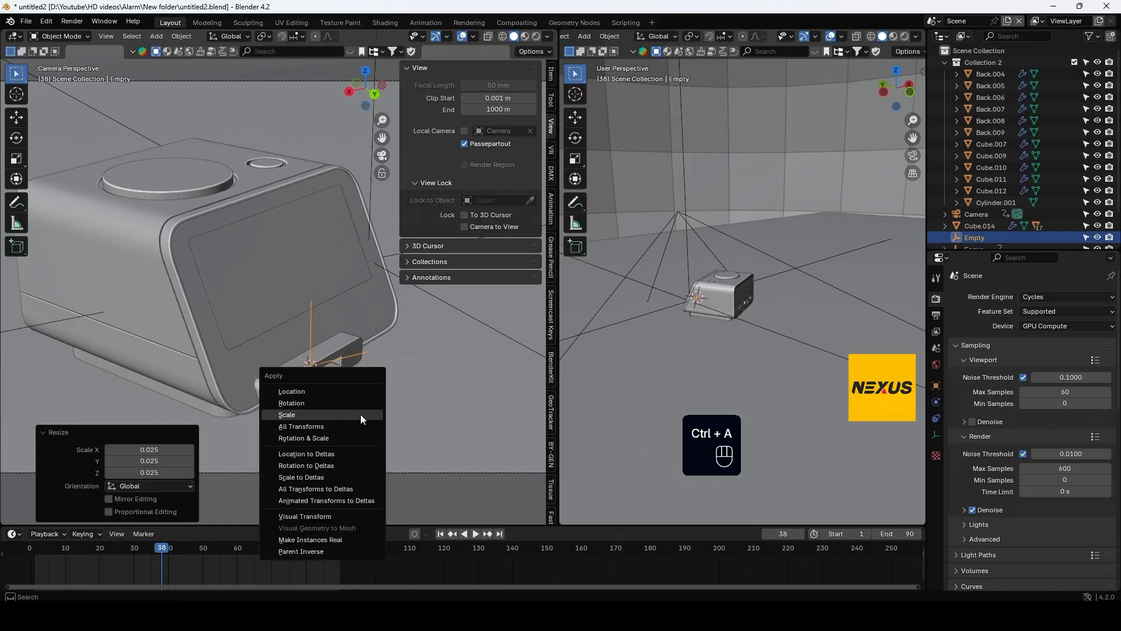
{"action": "left_click", "coordinate": [359, 415]}
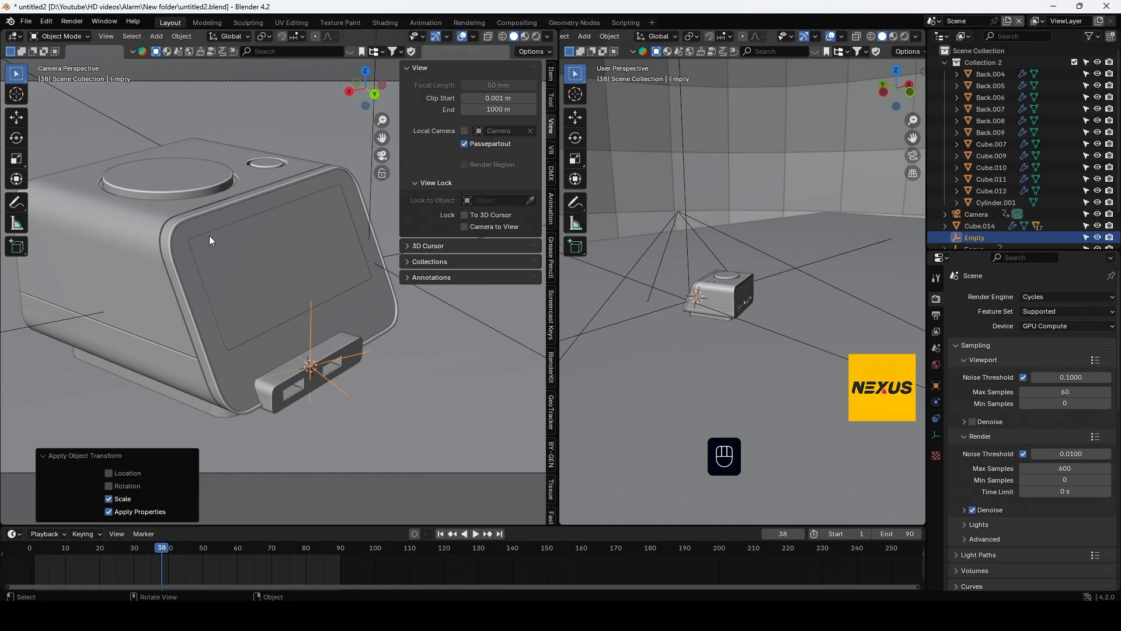
Enlarge the timeline area slightly and snap the 3D cursor to the centre of the large round button on the clock's top
{"action": "left_click", "coordinate": [179, 170]}
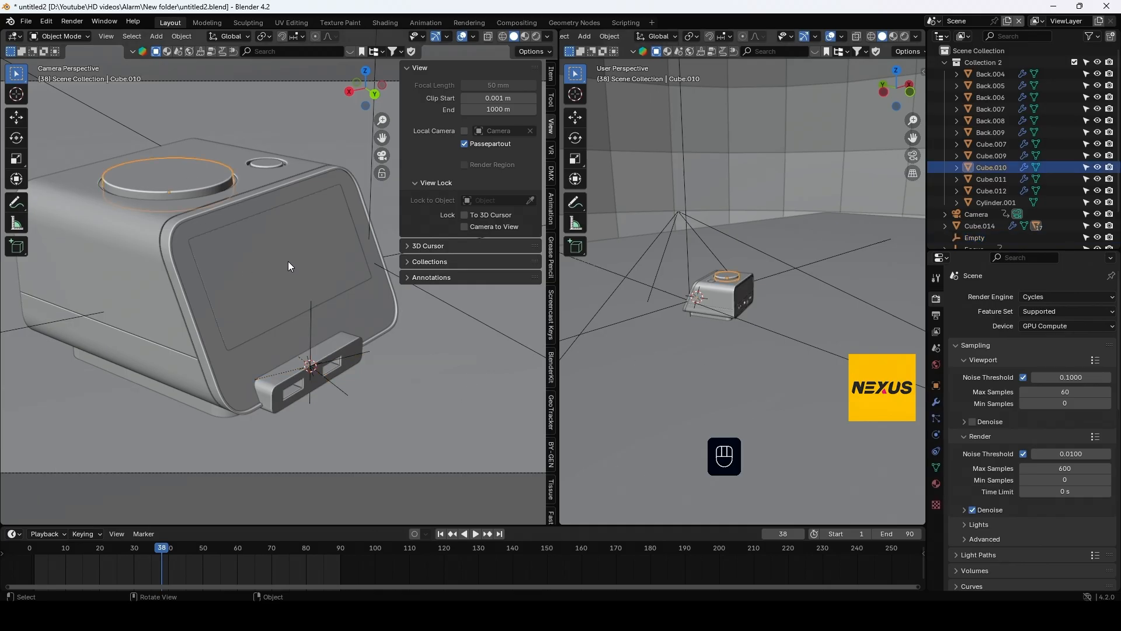
{"action": "left_click", "coordinate": [678, 520]}
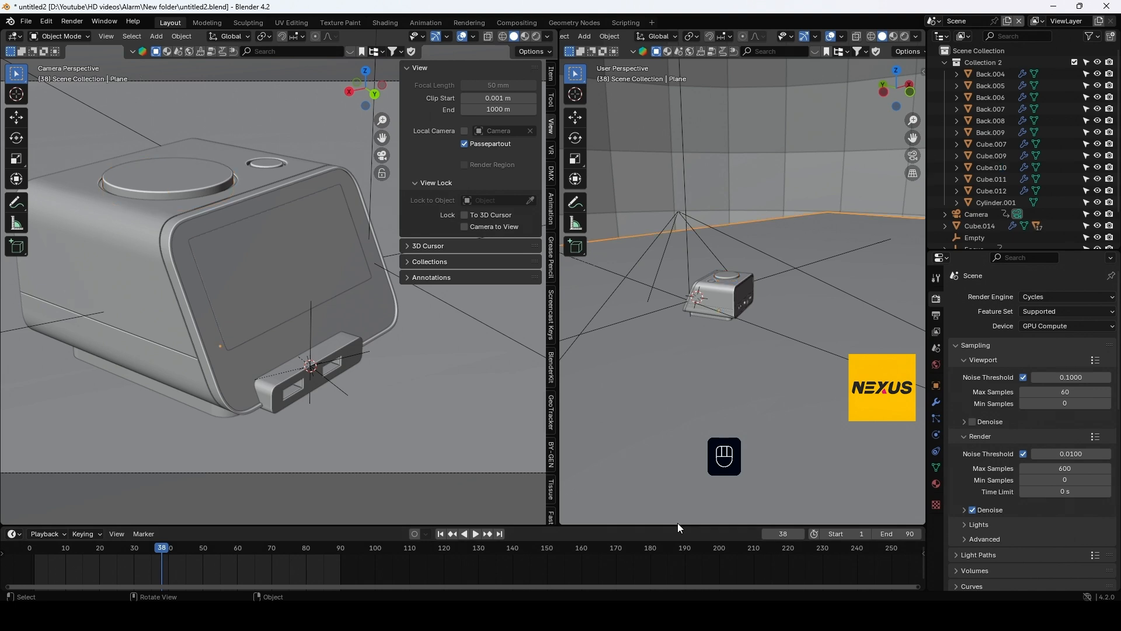
{"action": "left_click_drag", "start_coordinate": [678, 523], "coordinate": [688, 504]}
{"action": "middle_click_drag", "start_coordinate": [244, 196], "coordinate": [327, 244], "text": "shift"}
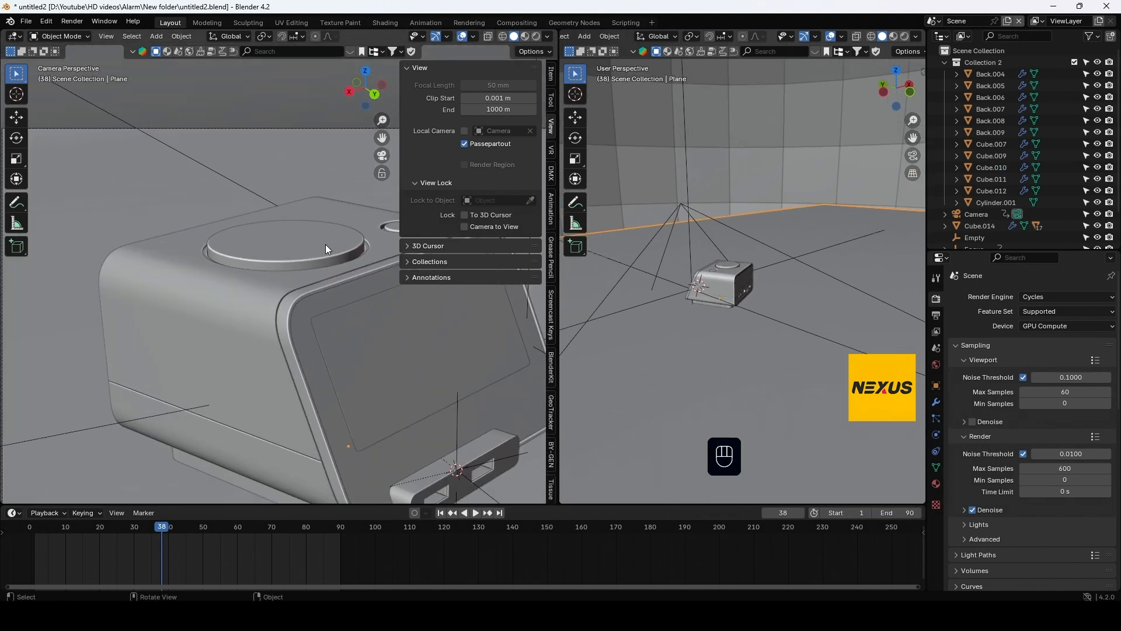
{"action": "key", "text": "Tab"}
{"action": "key", "text": "Tab"}
{"action": "left_click", "coordinate": [307, 246]}
{"action": "key", "text": "Tab"}
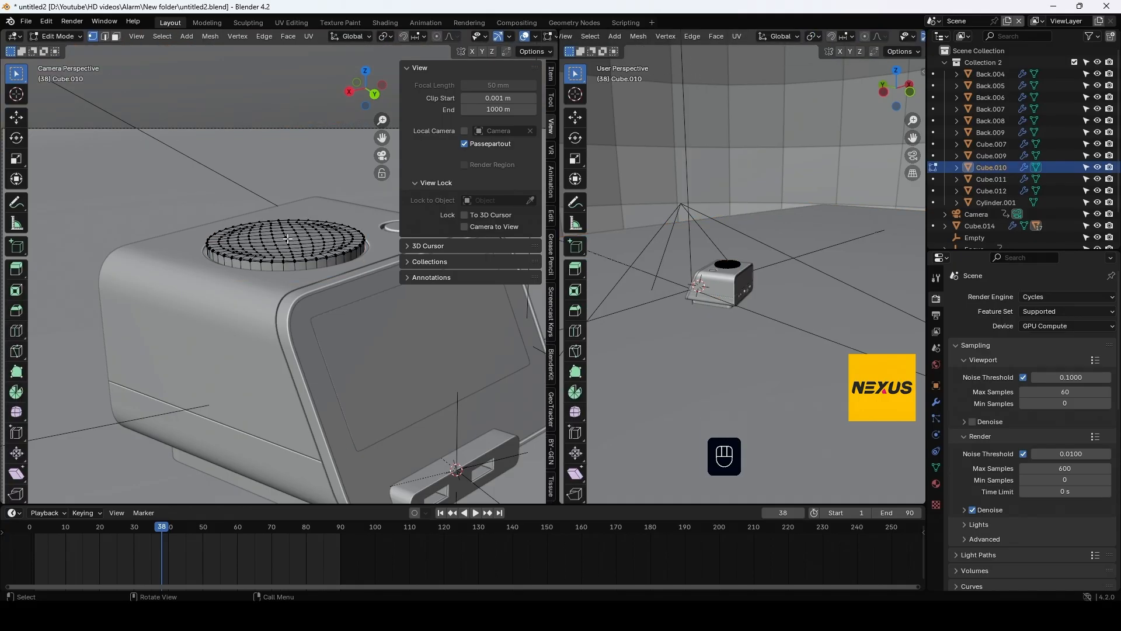
{"action": "key", "text": "shift+s"}
{"action": "left_click", "coordinate": [353, 334]}
{"action": "key", "text": "Tab"}
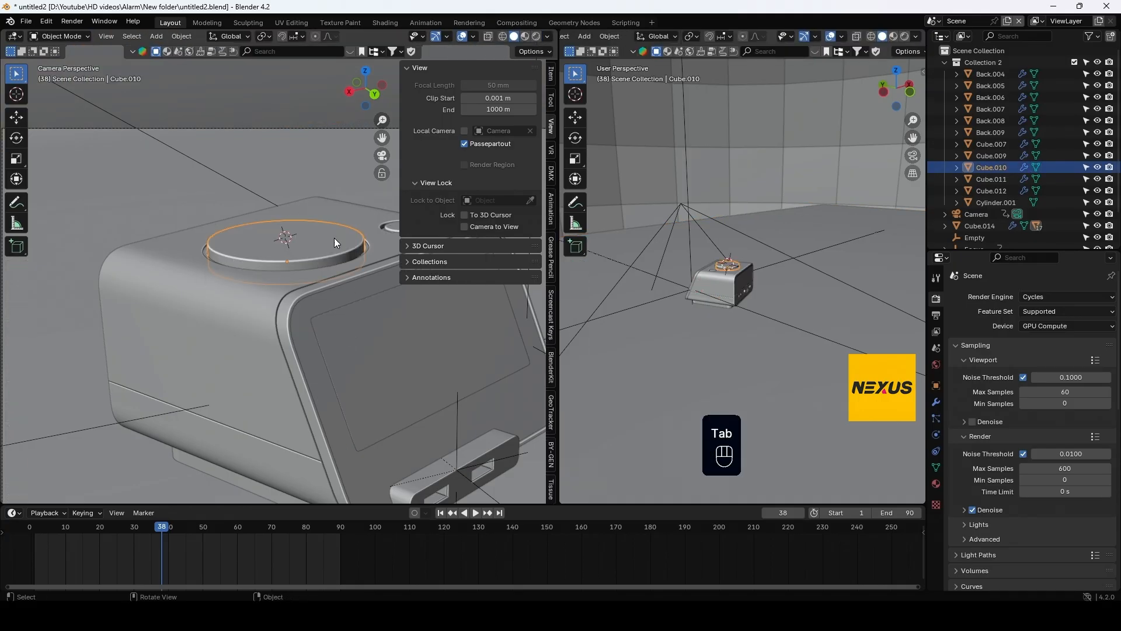
Add a Plain Axes empty at the top button, scale it to about 0.033 and apply its scale
{"action": "key", "text": "shift+a"}
{"action": "mouse_move", "coordinate": [342, 257]}
{"action": "left_click", "coordinate": [384, 254]}
{"action": "key", "text": "s"}
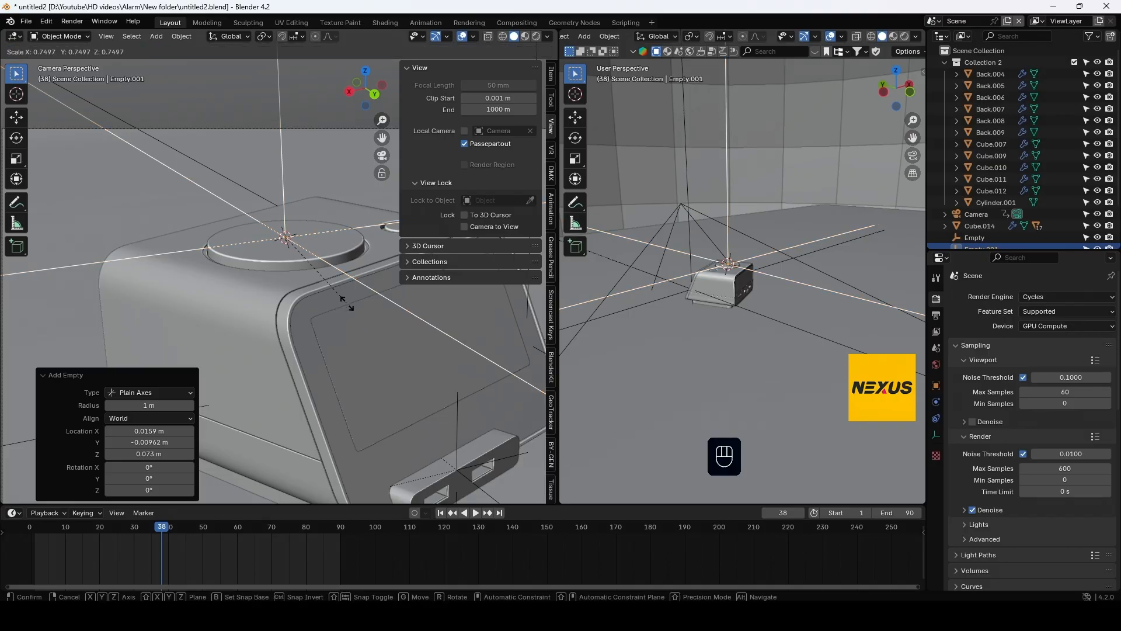
{"action": "left_click", "coordinate": [285, 239]}
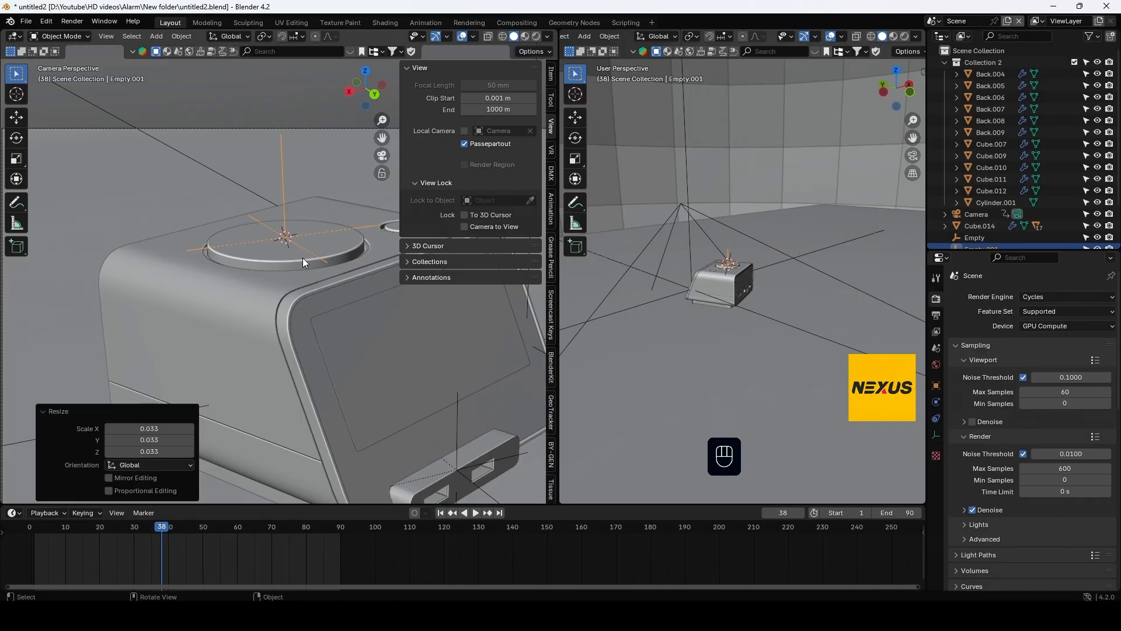
{"action": "key", "text": "ctrl+a"}
{"action": "left_click", "coordinate": [304, 264]}
Rename the empty on the clock's top as Top Empty and the one on the USB block as USB Empty
{"action": "key", "text": "F2"}
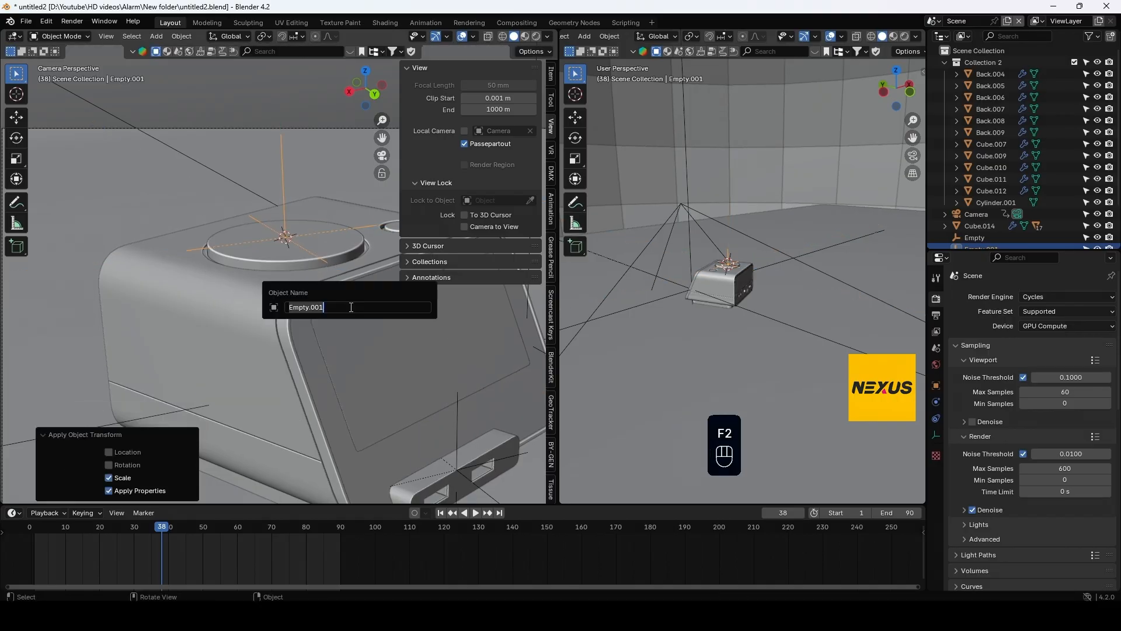
{"action": "type", "text": "Top Empty"}
{"action": "key", "text": "Return"}
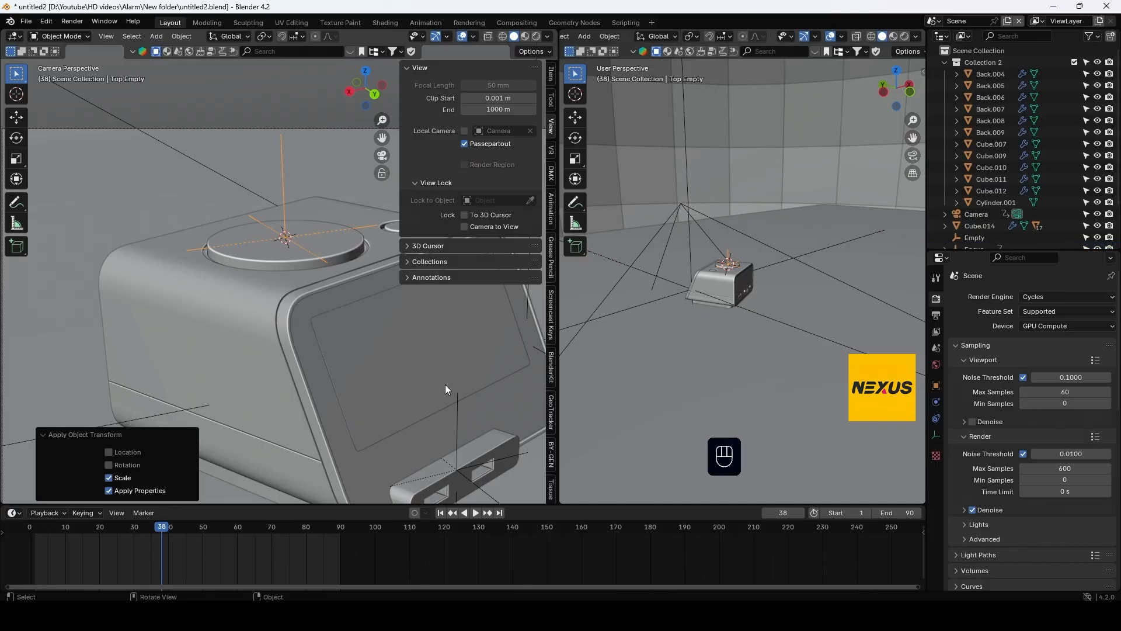
{"action": "left_click", "coordinate": [455, 411]}
{"action": "key", "text": "F2"}
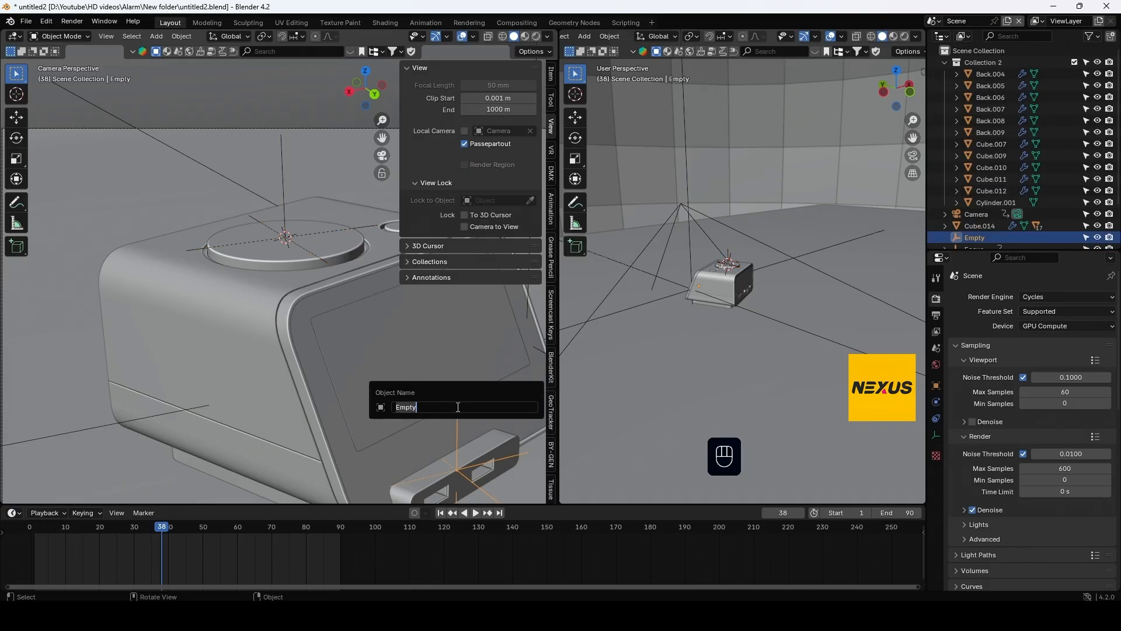
{"action": "type", "text": "USB E"}
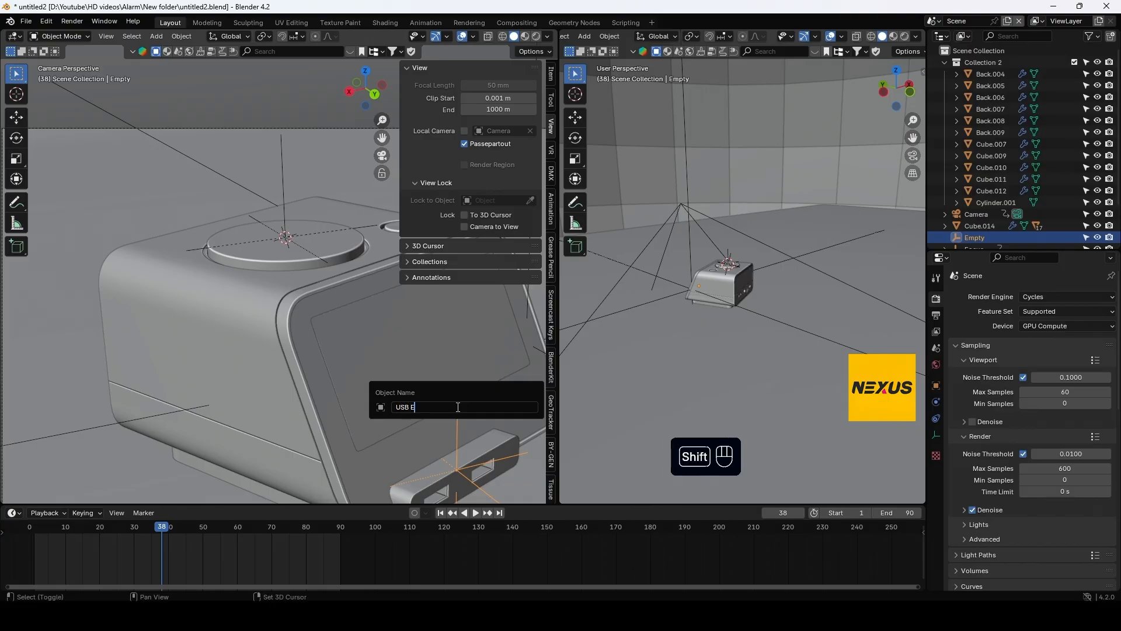
{"action": "type", "text": "mpty"}
{"action": "key", "text": "Return"}
Snap the 3D cursor to the selected geometry of the round knob Back.004 on the clock's rear
{"action": "middle_click_drag", "start_coordinate": [457, 407], "coordinate": [333, 317]}
{"action": "scroll", "coordinate": [349, 306], "scroll_direction": "up", "scroll_amount": 5}
{"action": "left_click", "coordinate": [296, 338]}
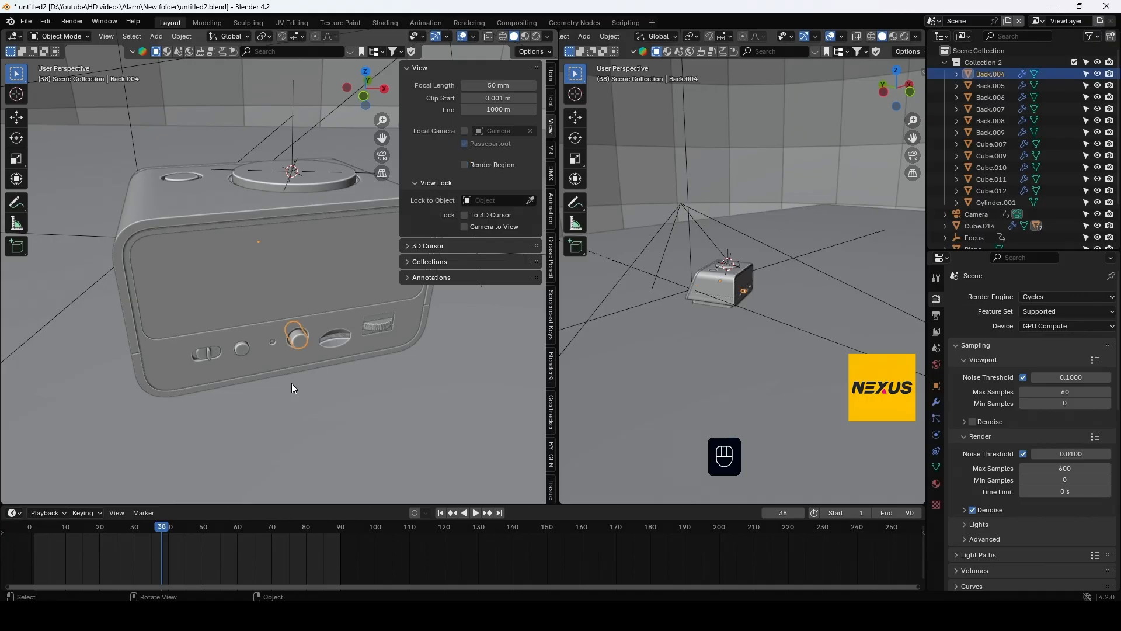
{"action": "key", "text": "Tab"}
{"action": "scroll", "coordinate": [304, 380], "scroll_direction": "up", "scroll_amount": 4}
{"action": "key", "text": "2"}
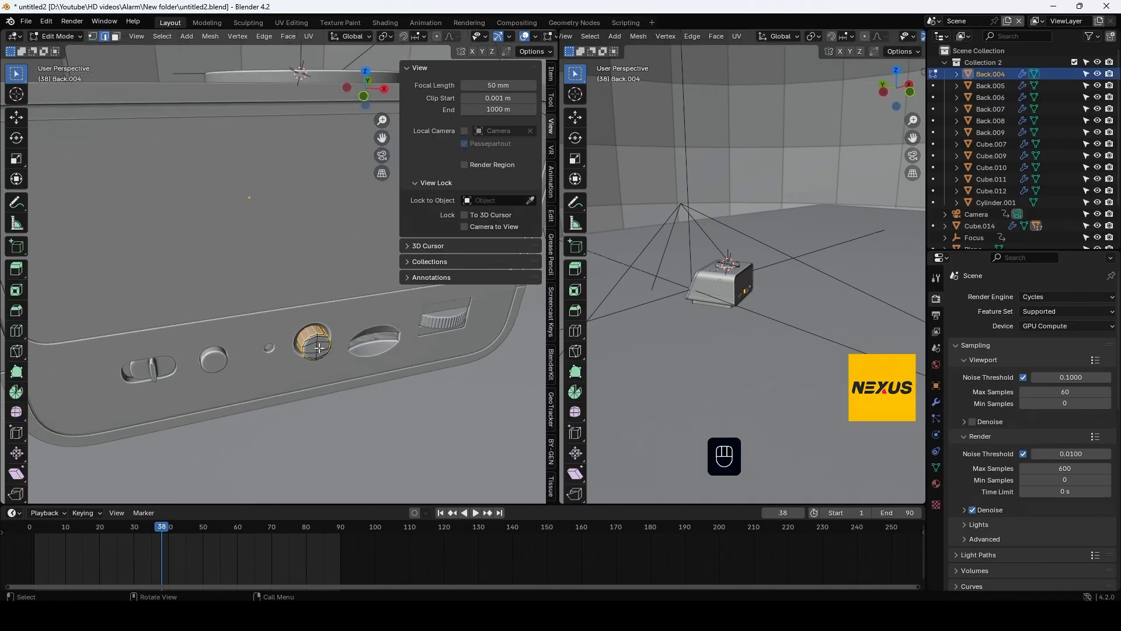
{"action": "key", "text": "shift+s"}
{"action": "left_click", "coordinate": [349, 493]}
{"action": "key", "text": "Tab"}
Add a Plain Axes empty at the rear knob, scale it down to roughly the knob's surroundings and apply its scale
{"action": "key", "text": "shift+a"}
{"action": "mouse_move", "coordinate": [327, 305]}
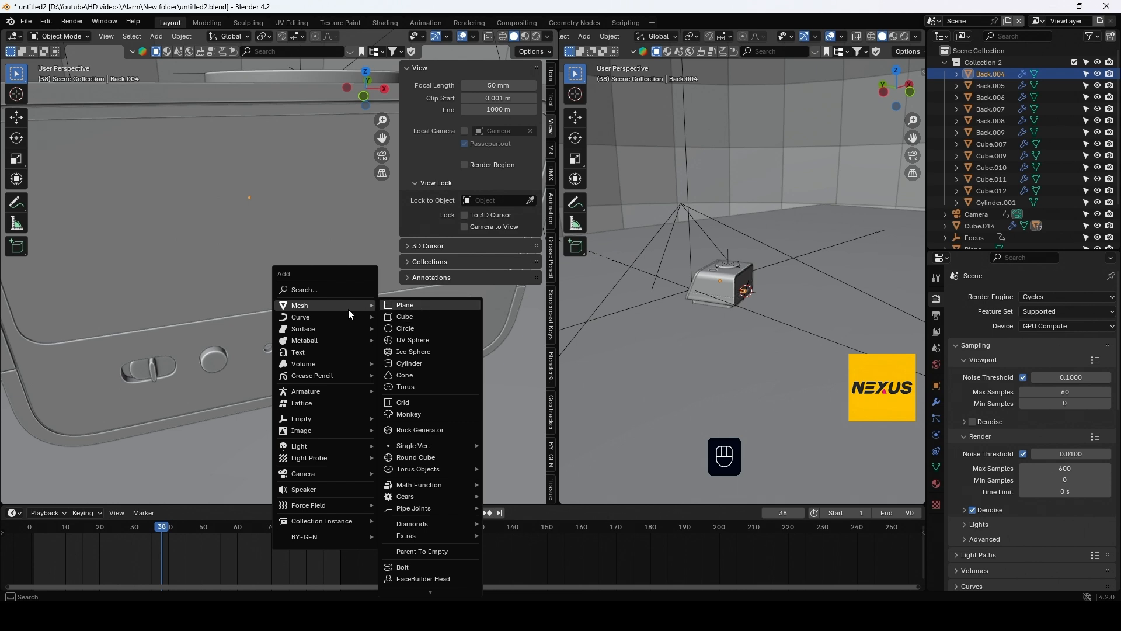
{"action": "mouse_move", "coordinate": [350, 419]}
{"action": "left_click", "coordinate": [420, 419]}
{"action": "key", "text": "s"}
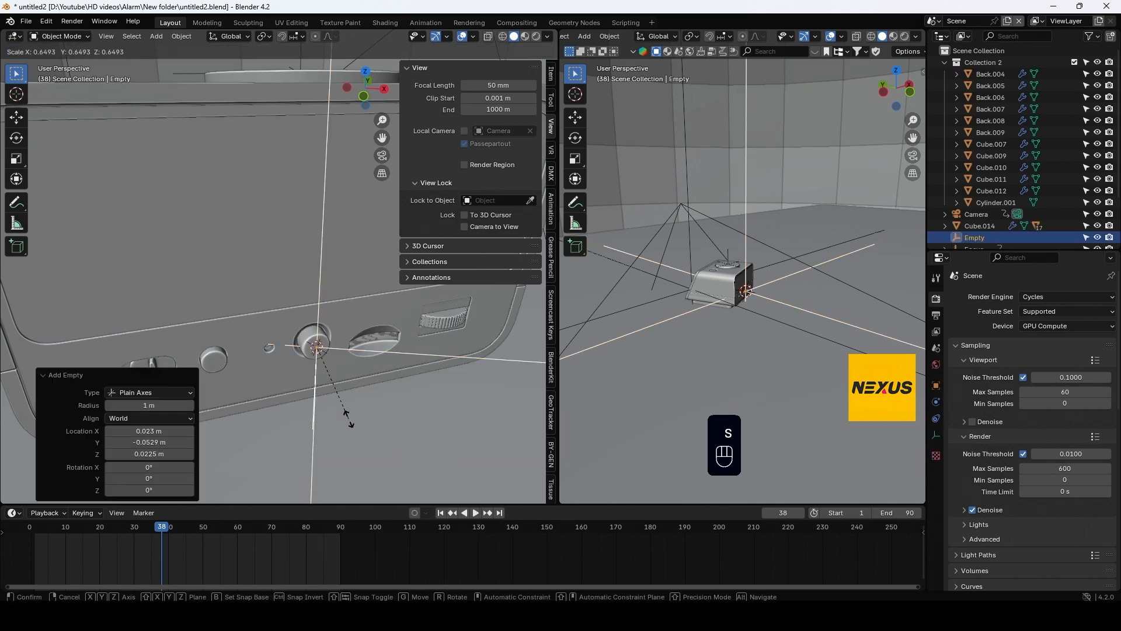
{"action": "left_click", "coordinate": [317, 348]}
{"action": "middle_click_drag", "start_coordinate": [356, 387], "coordinate": [342, 381]}
{"action": "key", "text": "ctrl+a"}
{"action": "left_click", "coordinate": [355, 402]}
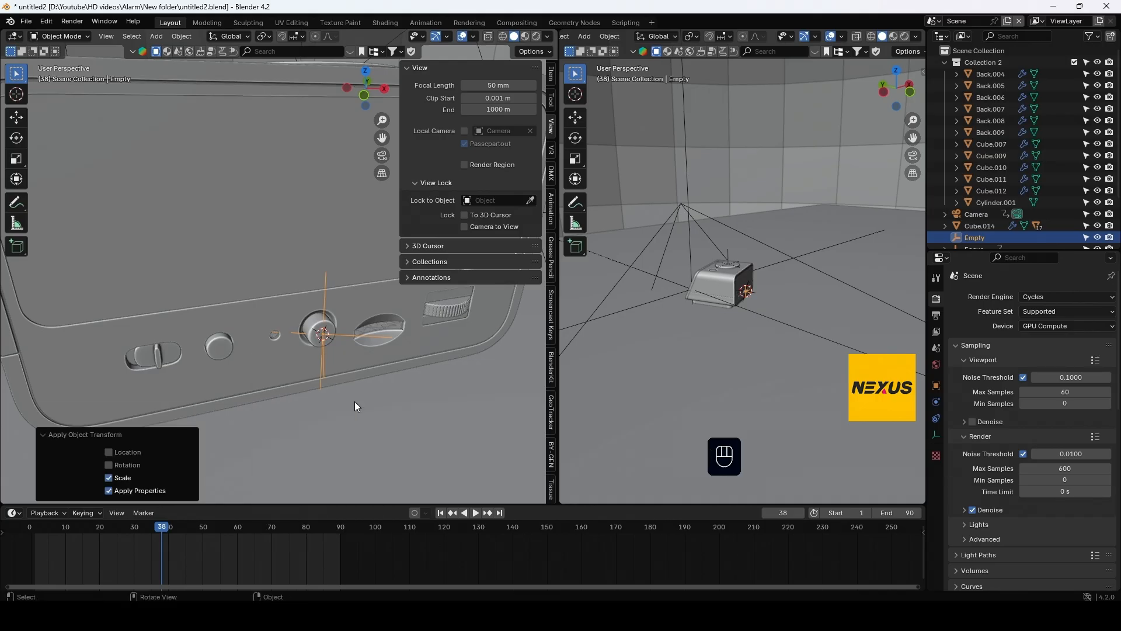
Rename the empty on the clock's rear as Back Empty
{"action": "key", "text": "F2"}
{"action": "type", "text": "Back"}
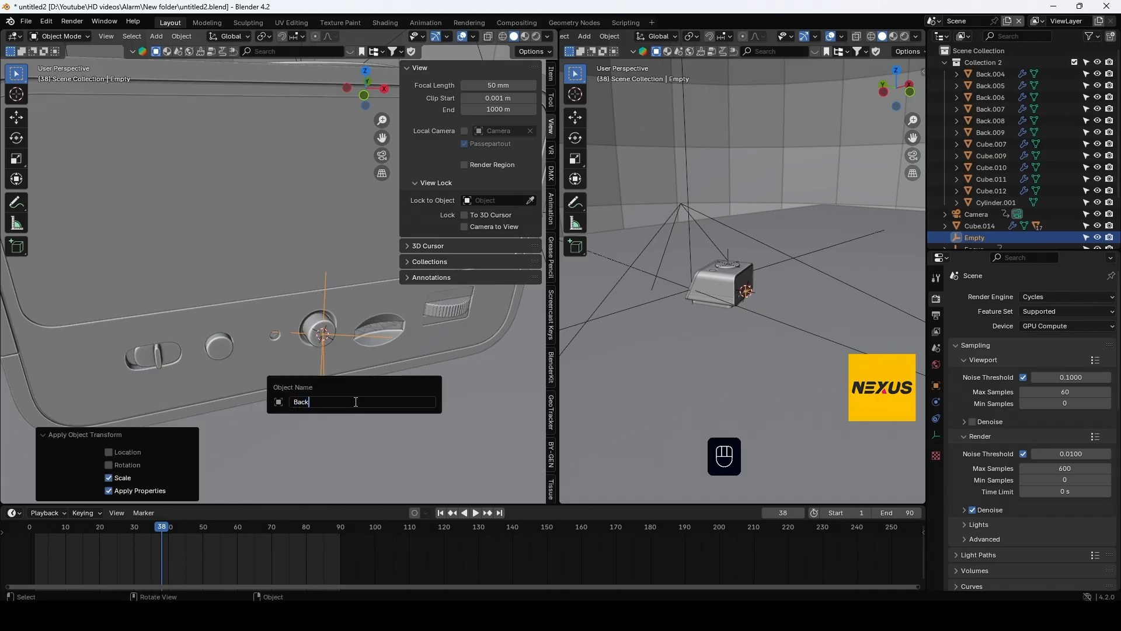
{"action": "type", "text": " Empty"}
{"action": "key", "text": "Return"}
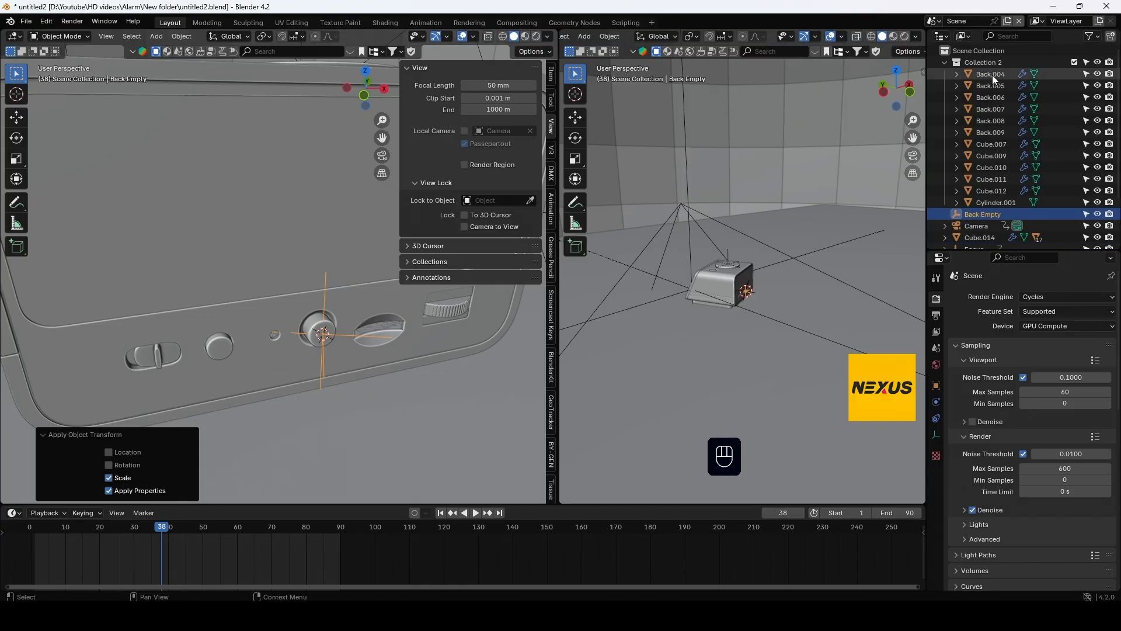
Select Back Empty, the Camera, Top Empty and USB Empty together
{"action": "scroll", "coordinate": [1017, 175], "scroll_direction": "down", "scroll_amount": 2}
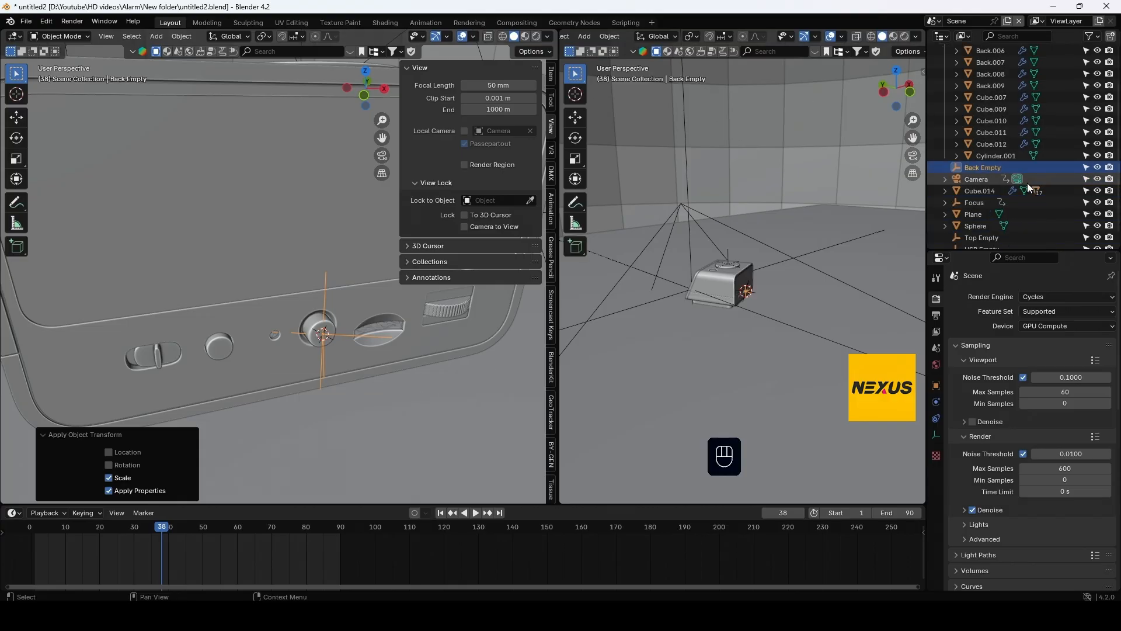
{"action": "left_click", "coordinate": [976, 170]}
{"action": "left_click", "coordinate": [979, 178], "text": "ctrl"}
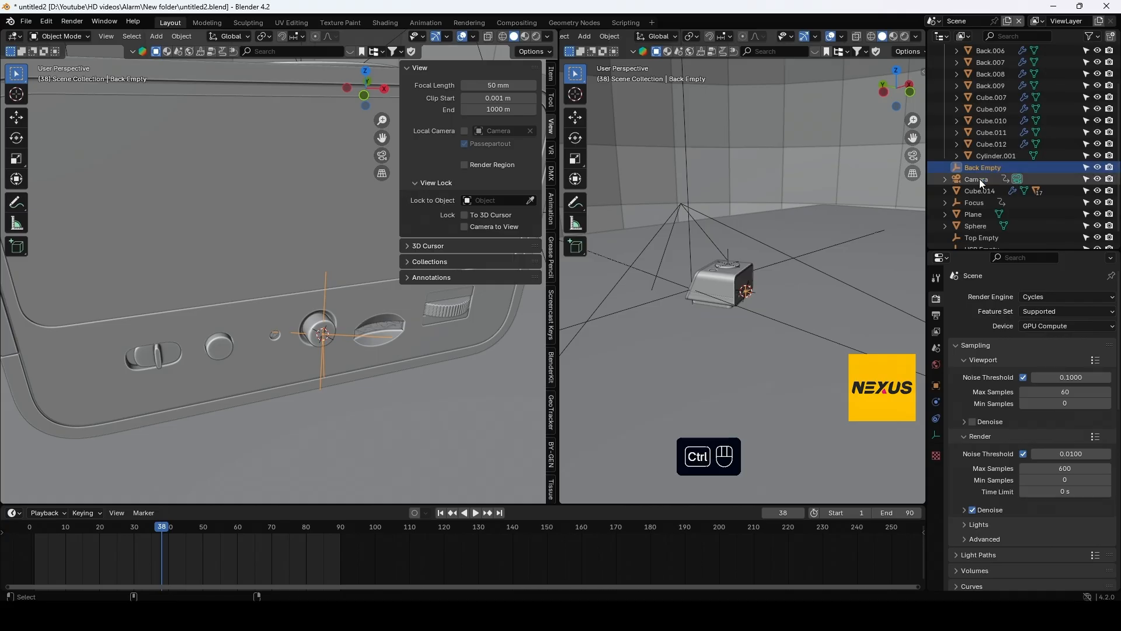
{"action": "left_click", "coordinate": [984, 237], "text": "ctrl"}
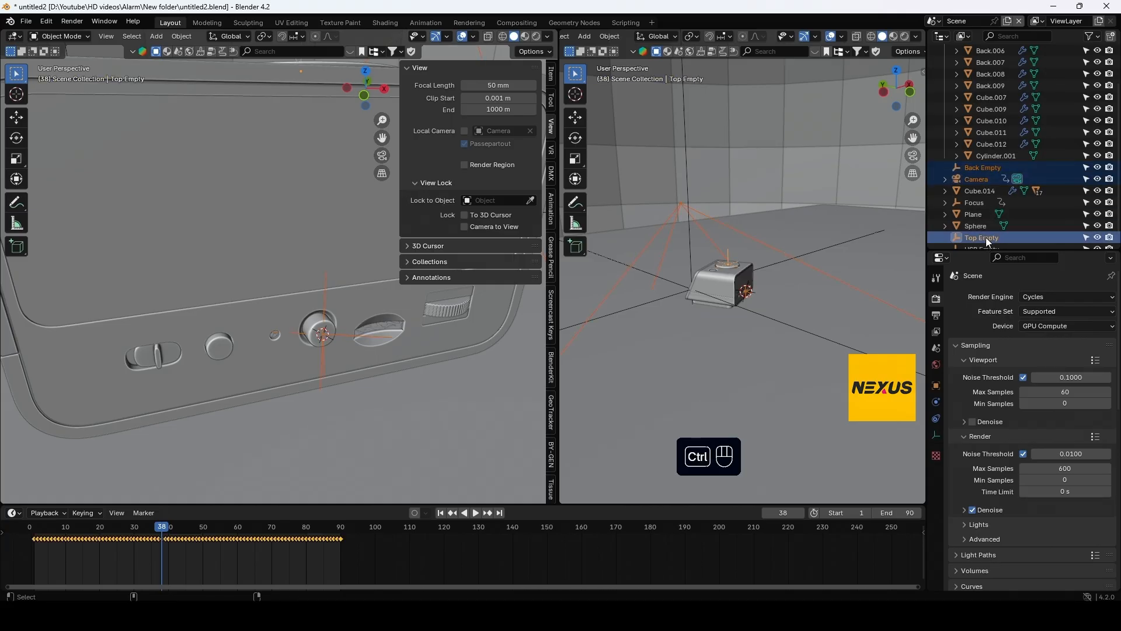
{"action": "scroll", "coordinate": [986, 233], "scroll_direction": "down", "scroll_amount": 1}
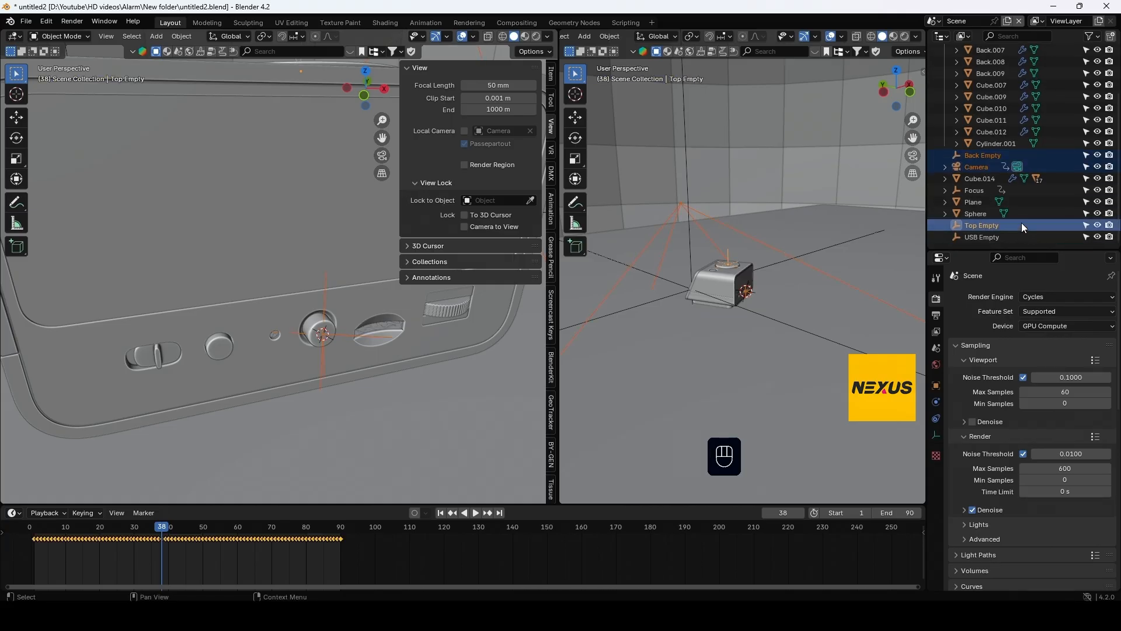
{"action": "left_click", "coordinate": [982, 235], "text": "ctrl"}
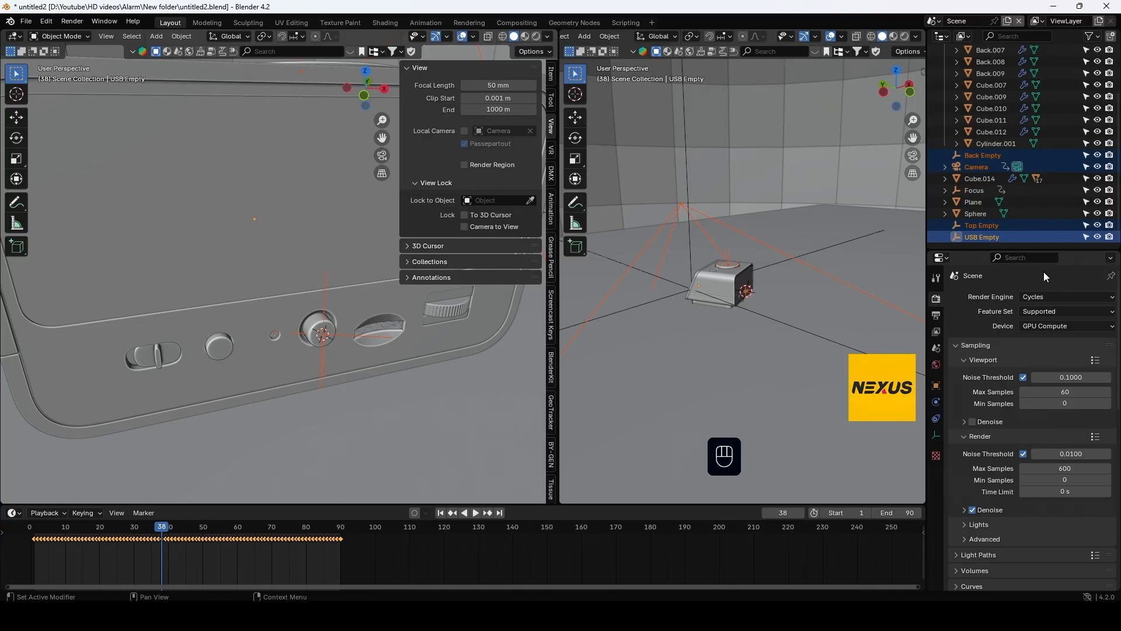
Export the selection to Adobe After Effects as Cam.jsx in the Alarm folder, with Selected Only on and Image Planes and Solids off
{"action": "left_click", "coordinate": [23, 26]}
{"action": "mouse_move", "coordinate": [50, 200]}
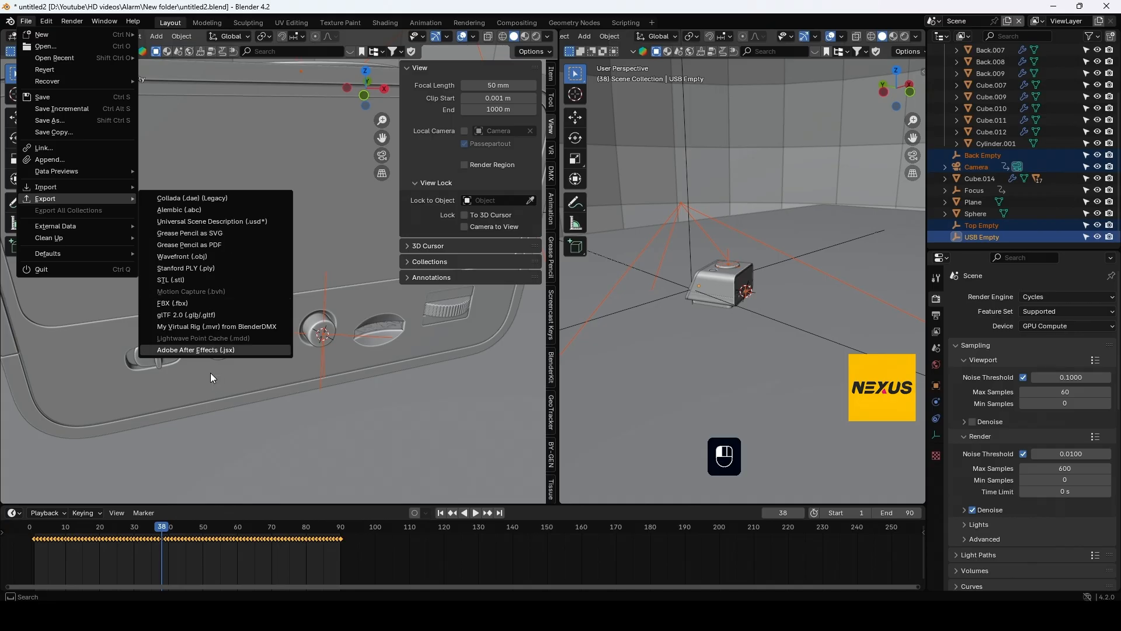
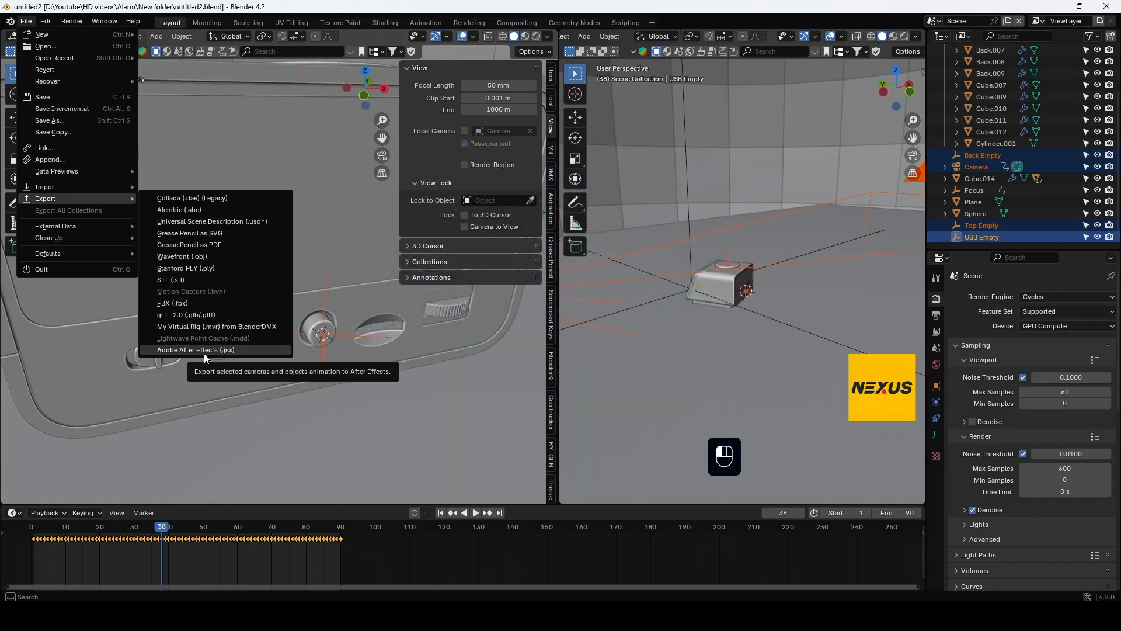
{"action": "left_click", "coordinate": [204, 350]}
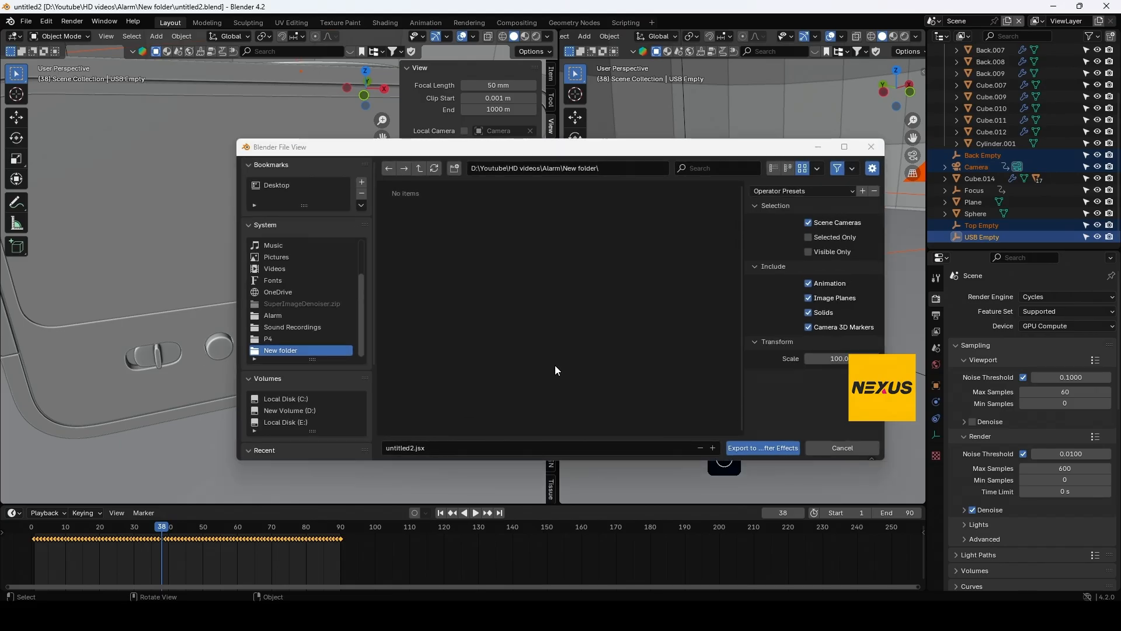
{"action": "left_click", "coordinate": [420, 168]}
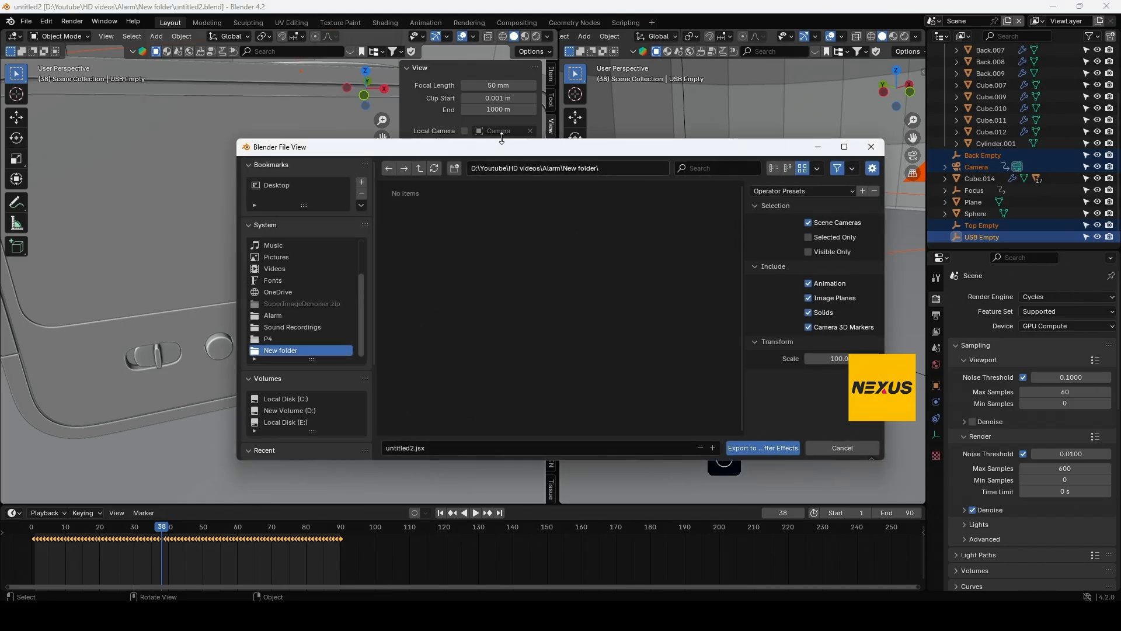
{"action": "left_click", "coordinate": [482, 286]}
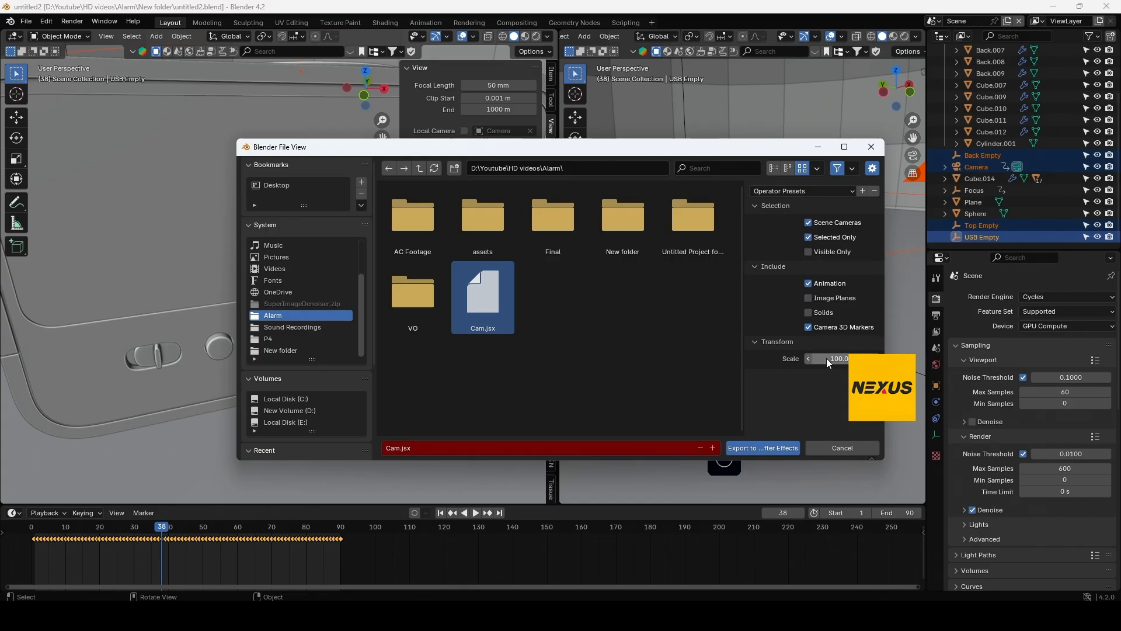
{"action": "left_click", "coordinate": [786, 448]}
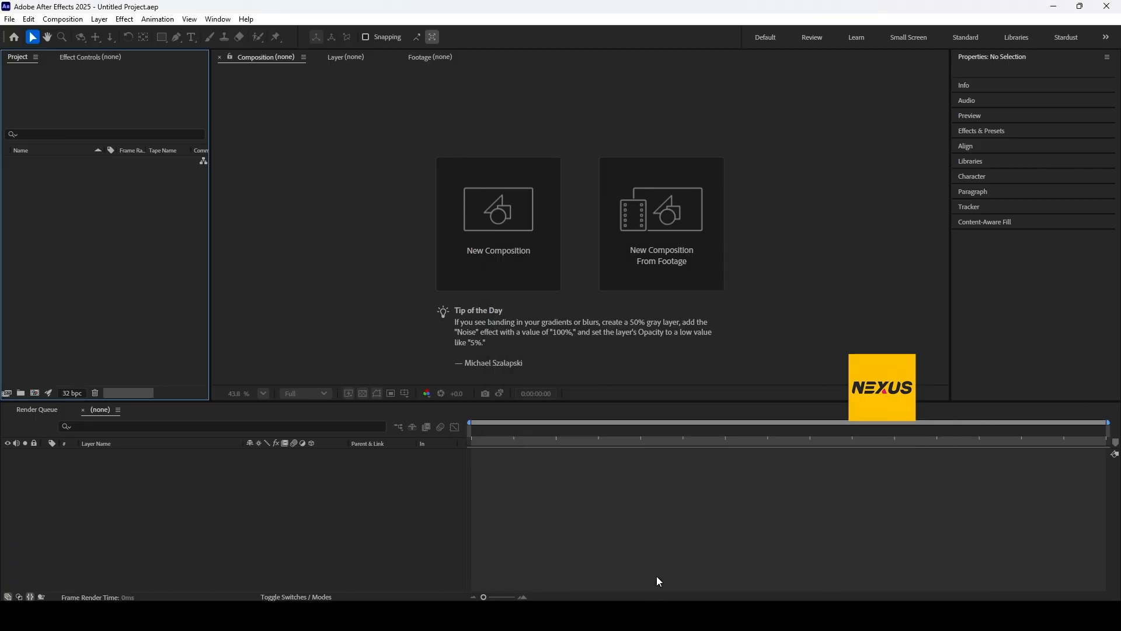
Switch to After Effects and import the rendered frames from the Final folder as a PNG sequence starting at 0001.png
{"action": "double_click", "coordinate": [103, 240]}
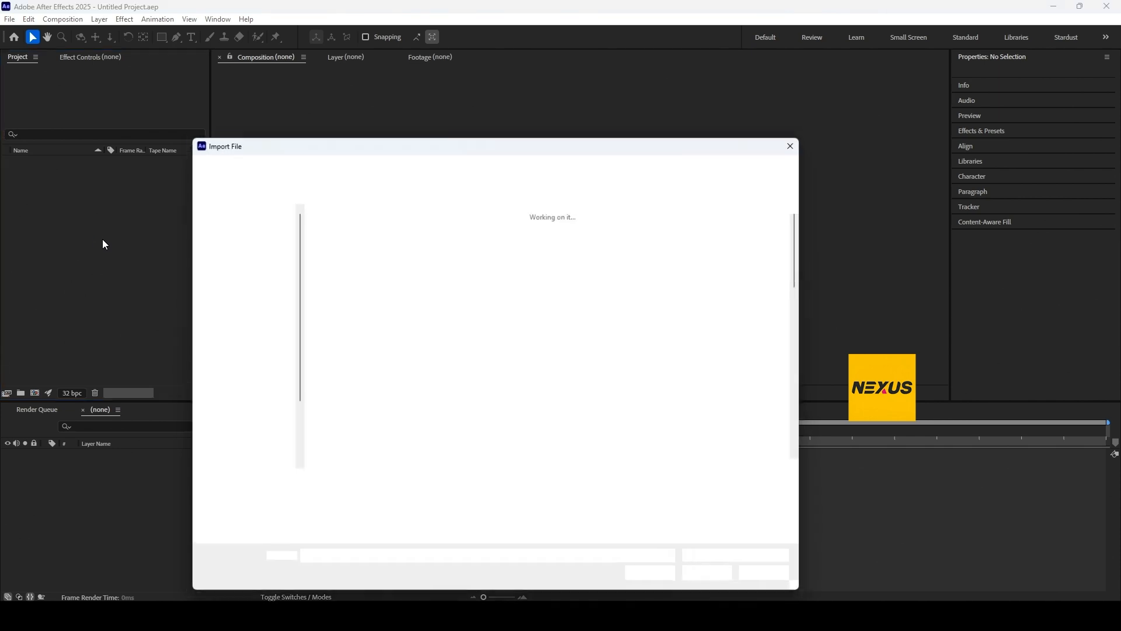
{"action": "left_click", "coordinate": [351, 246]}
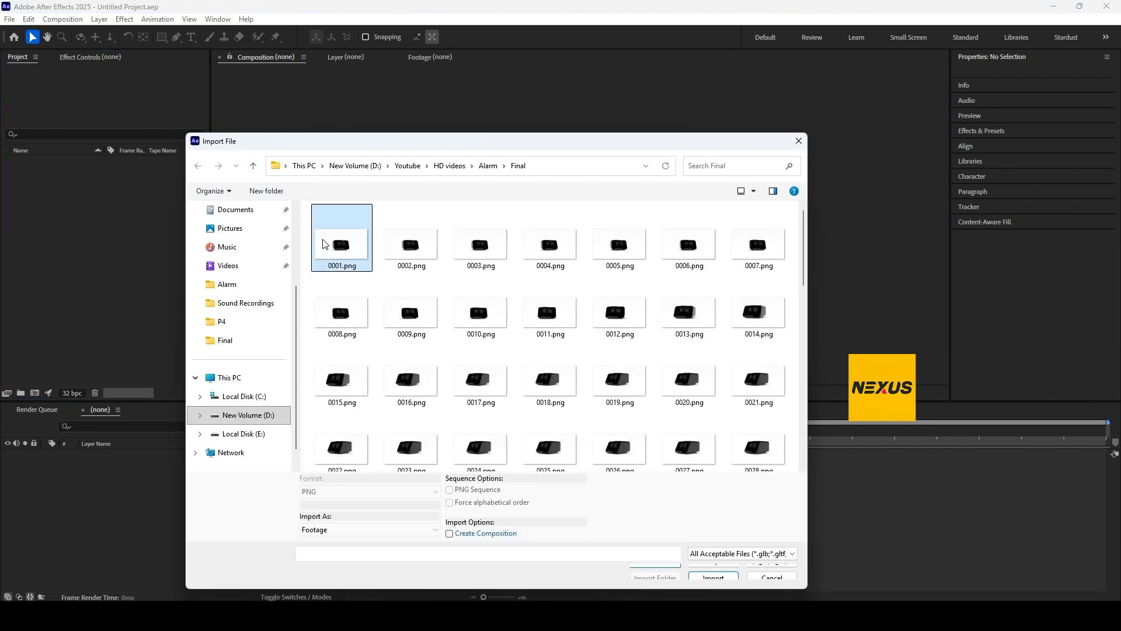
{"action": "left_click", "coordinate": [711, 570]}
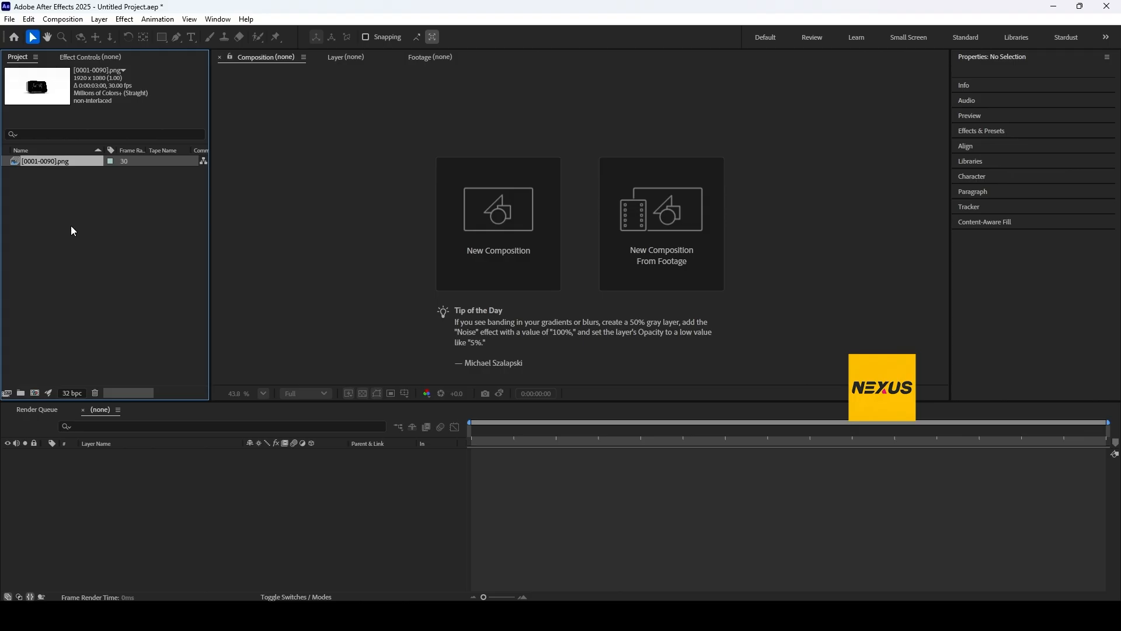
Run the script file Cam.jsx from the Alarm folder and name the composition it creates Main
{"action": "left_click", "coordinate": [9, 21]}
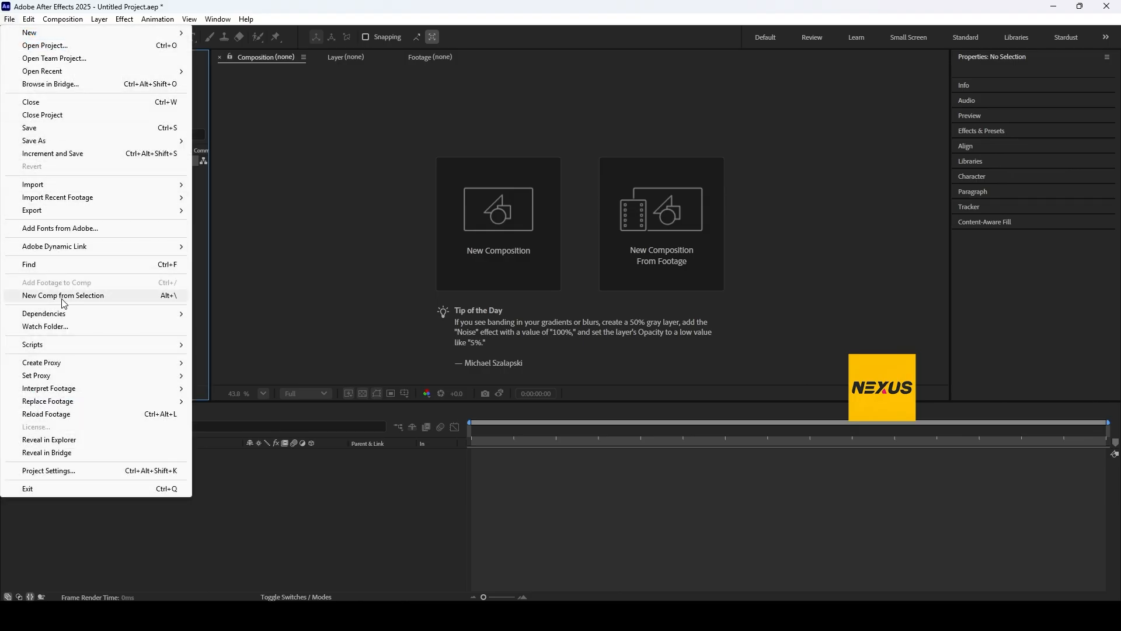
{"action": "mouse_move", "coordinate": [68, 350]}
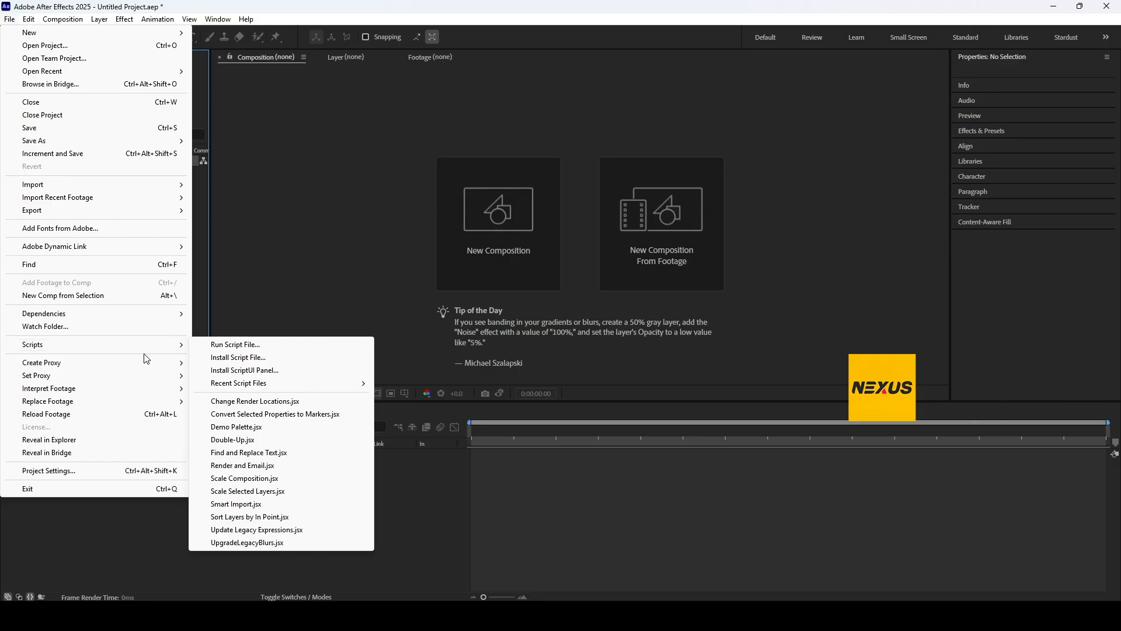
{"action": "left_click", "coordinate": [243, 345]}
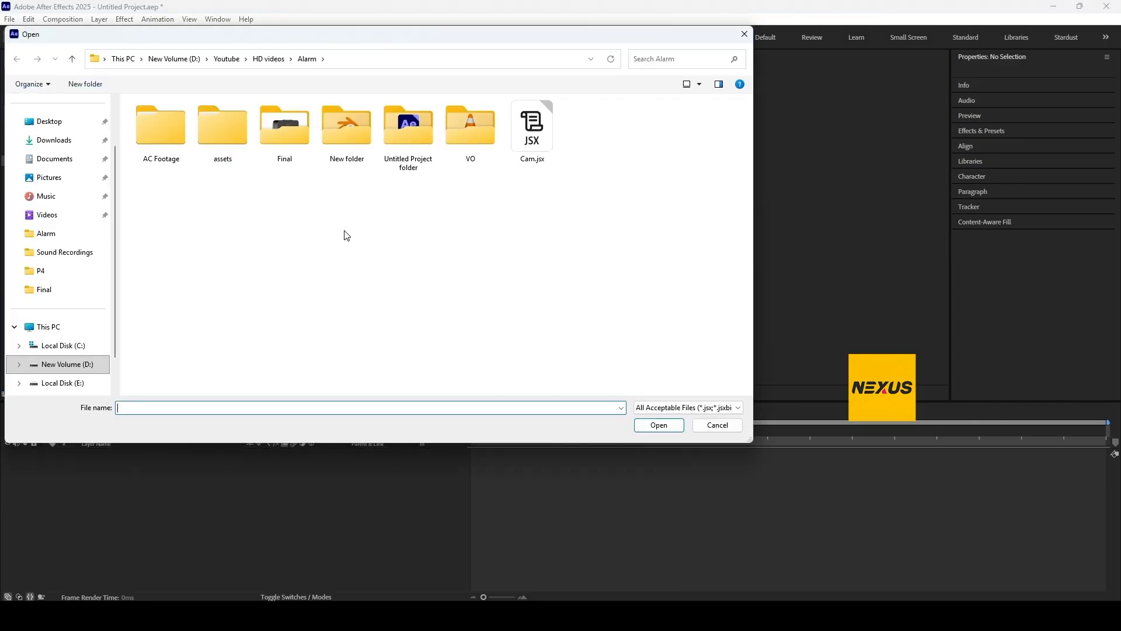
{"action": "left_click", "coordinate": [532, 129]}
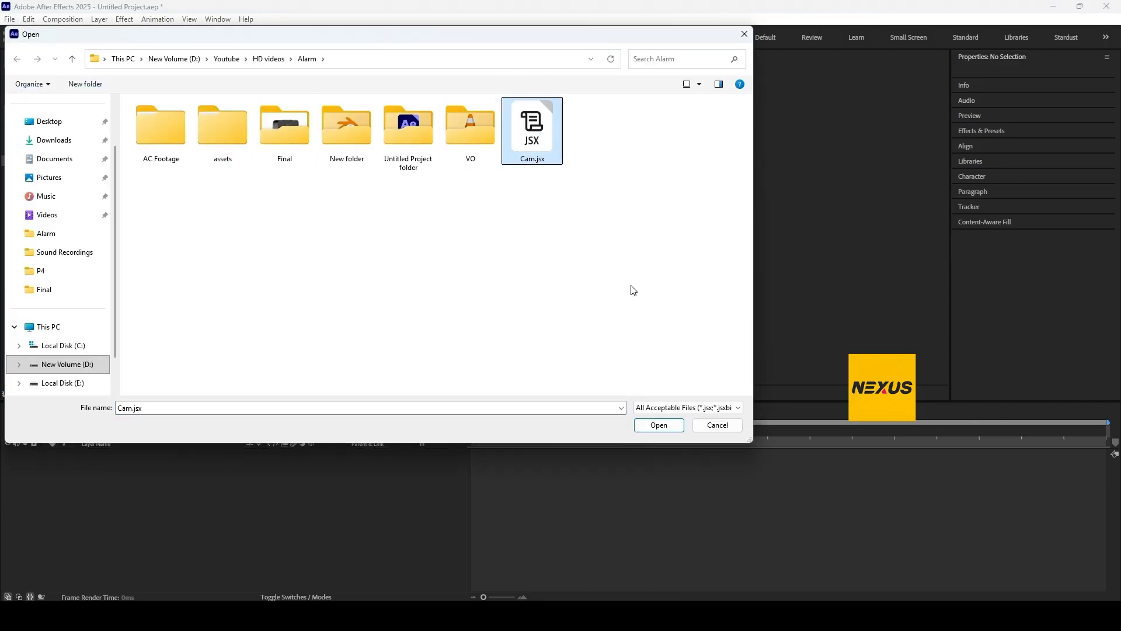
{"action": "left_click", "coordinate": [677, 429]}
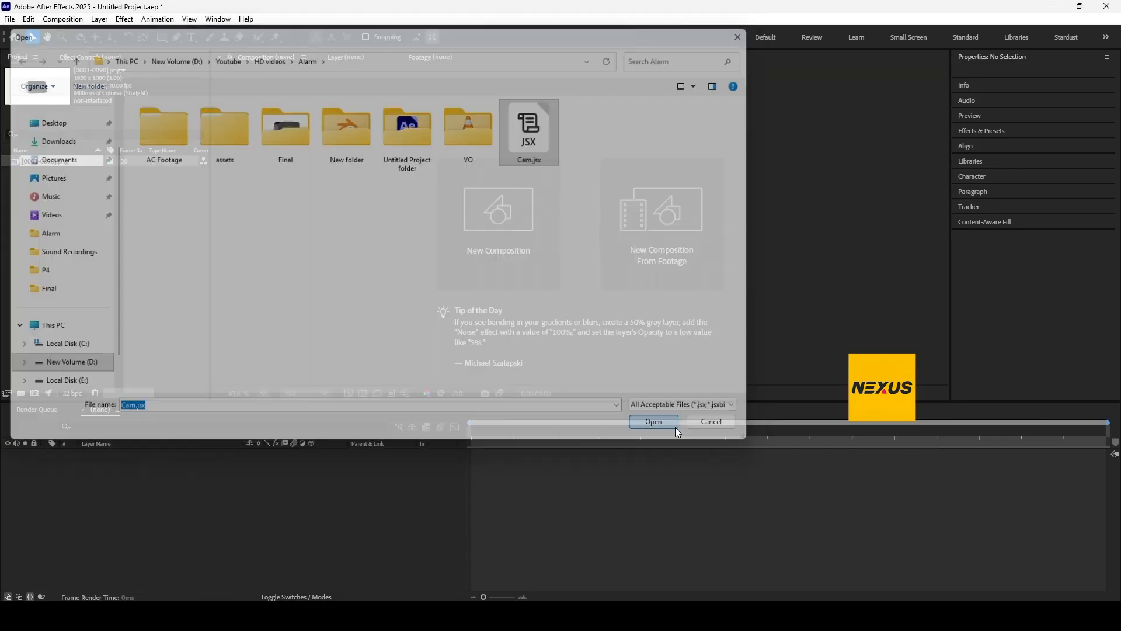
{"action": "type", "text": "Main"}
{"action": "key", "text": "Return"}
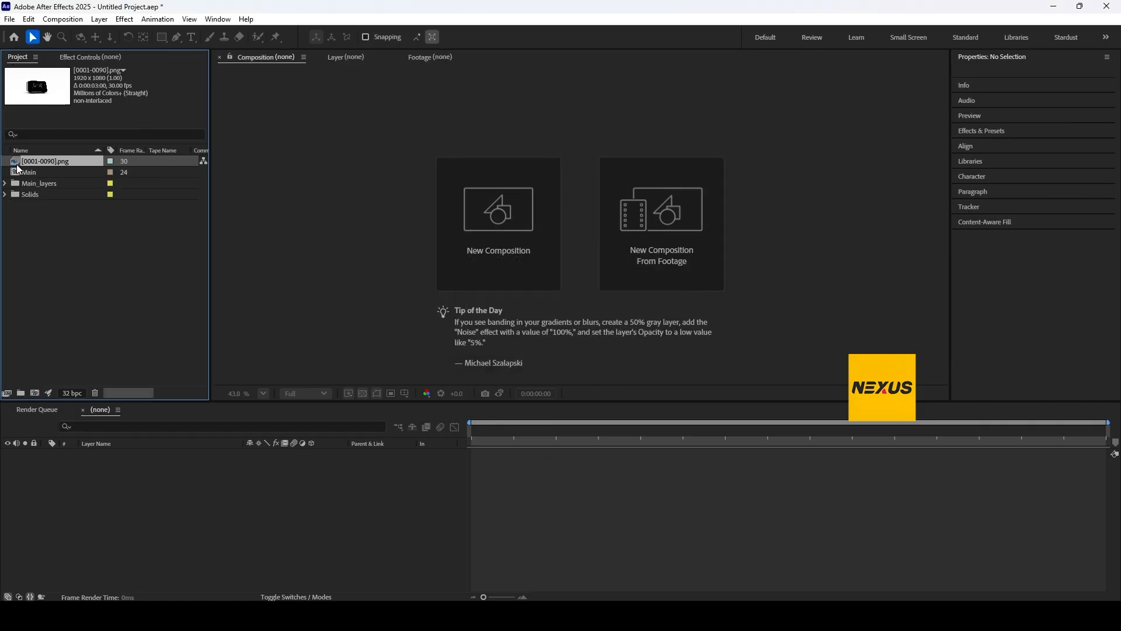
Open the Main composition and check the frame rate in its composition settings
{"action": "double_click", "coordinate": [18, 173]}
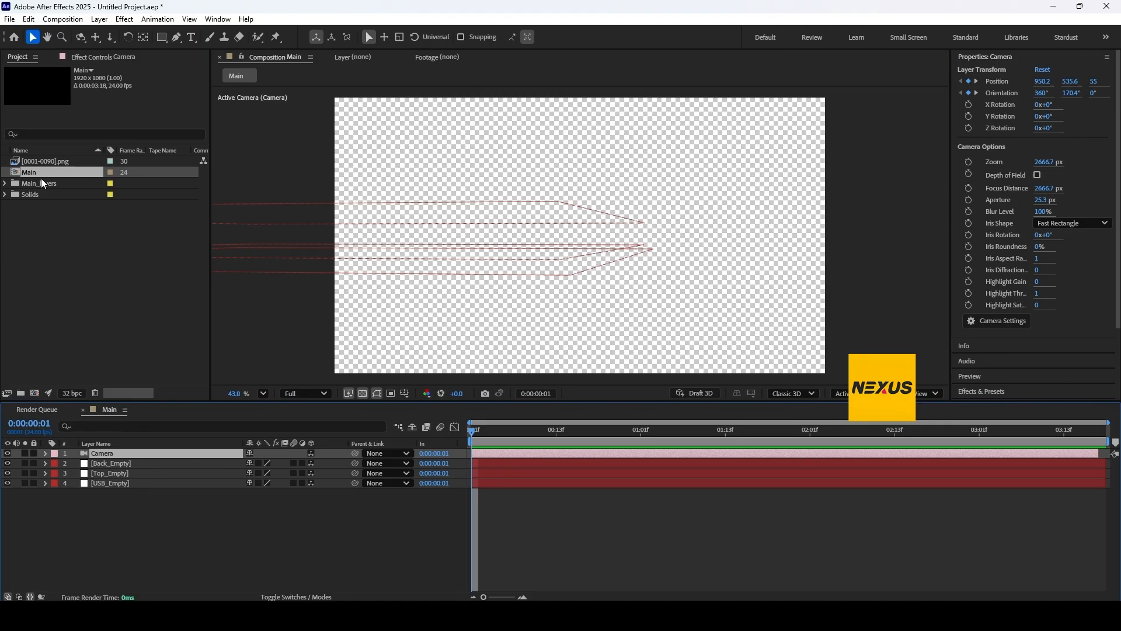
{"action": "key", "text": "ctrl+k"}
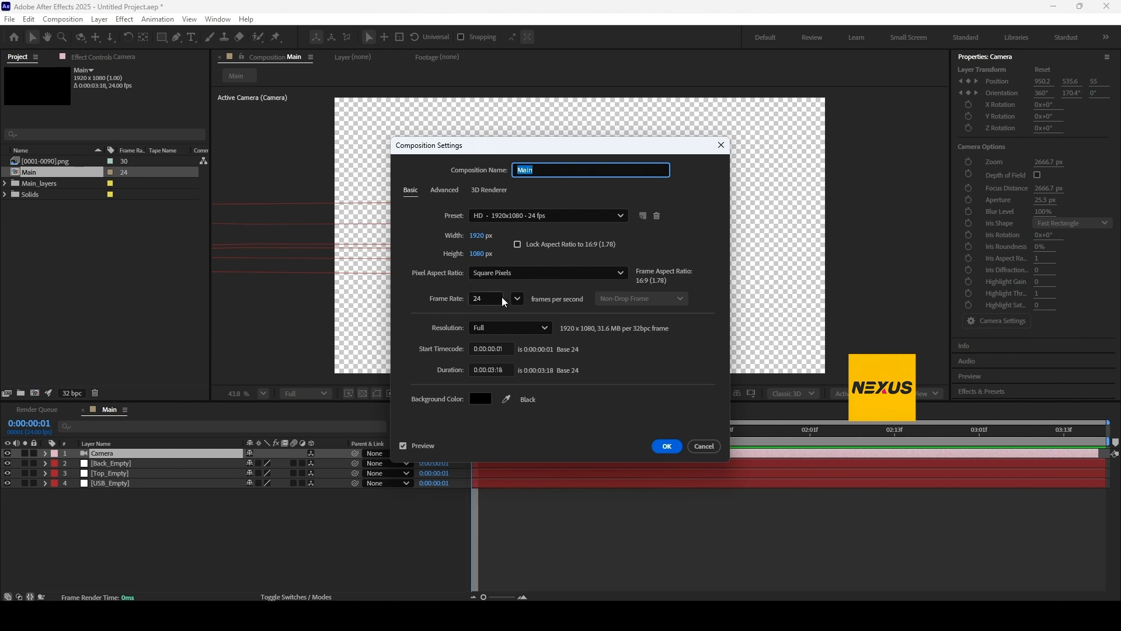
{"action": "left_click", "coordinate": [721, 144]}
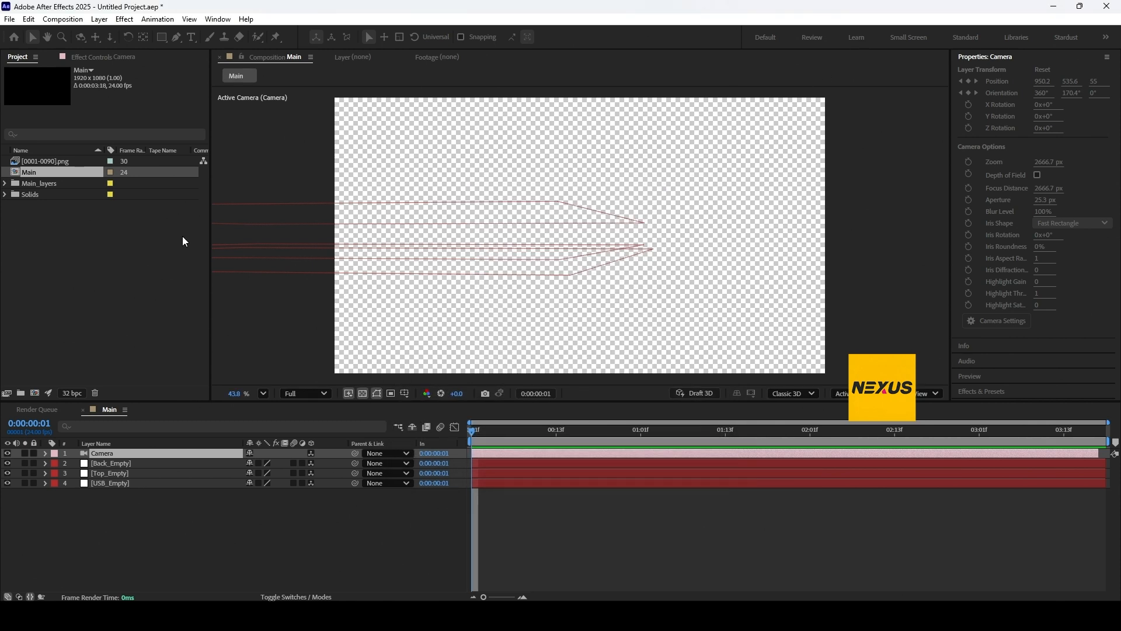
Interpret the imported PNG sequence at an assumed frame rate of 24 frames per second
{"action": "left_click", "coordinate": [49, 163]}
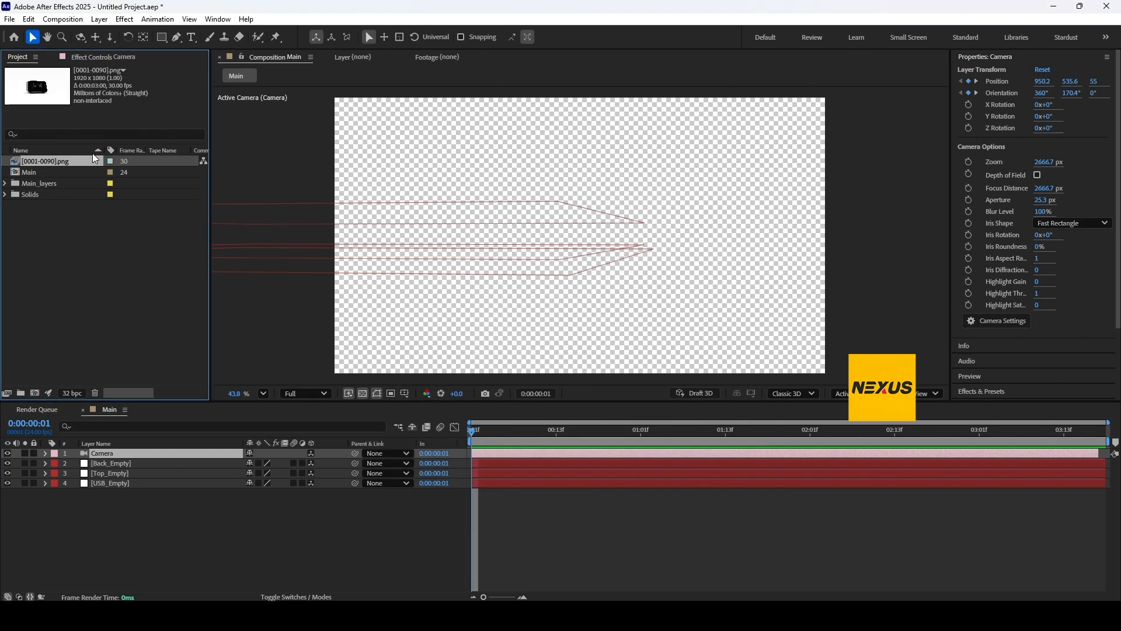
{"action": "right_click", "coordinate": [61, 164]}
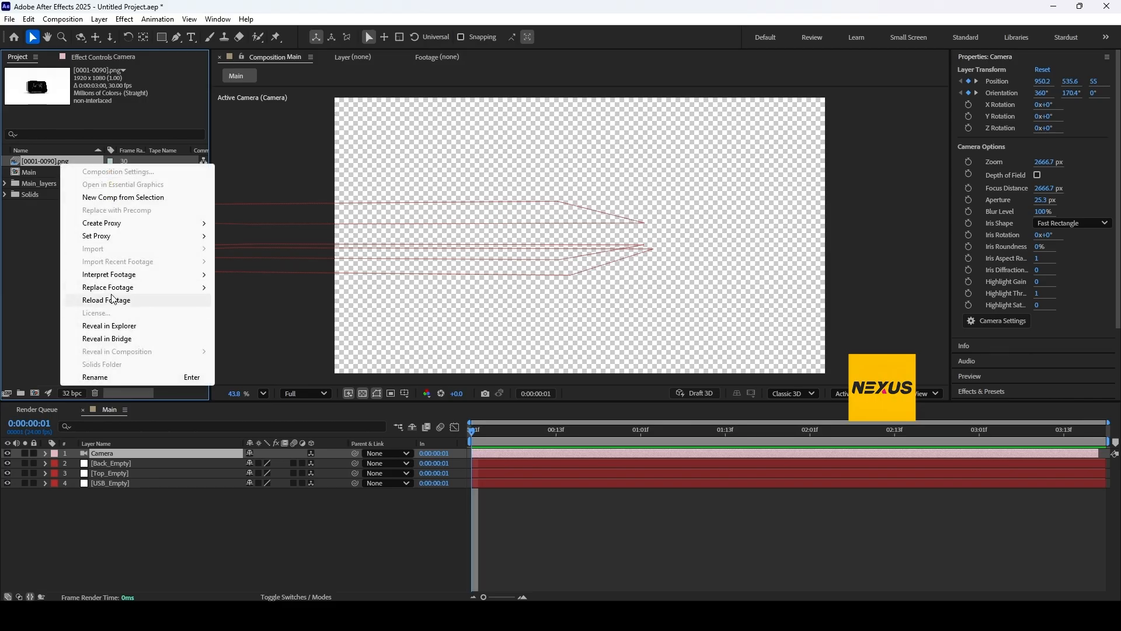
{"action": "mouse_move", "coordinate": [117, 274]}
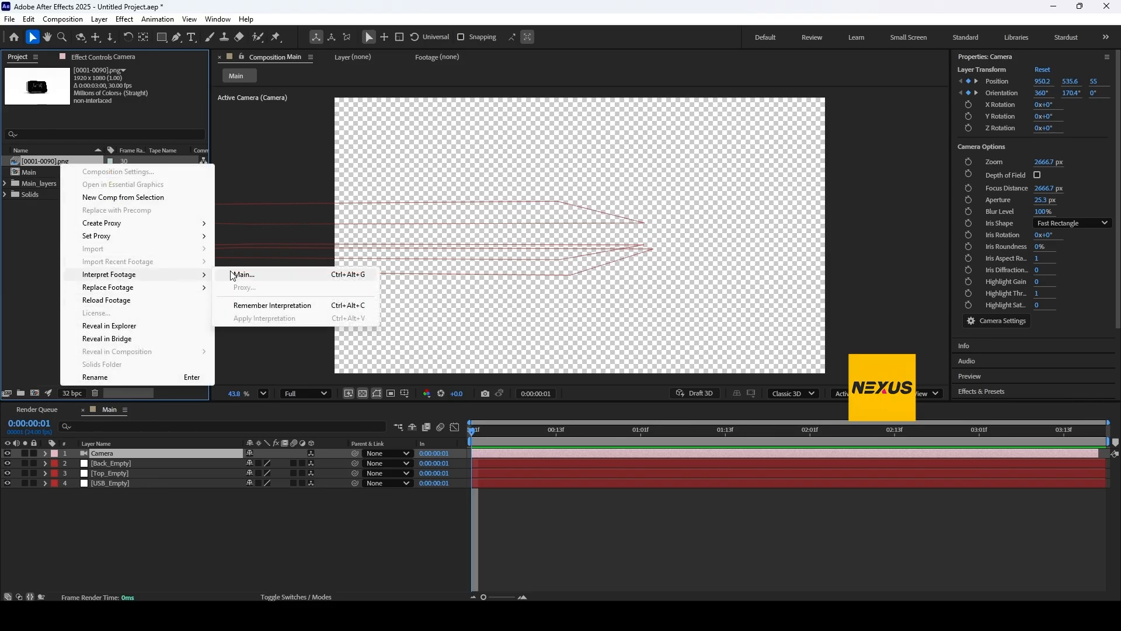
{"action": "left_click", "coordinate": [261, 271]}
{"action": "type", "text": "24"}
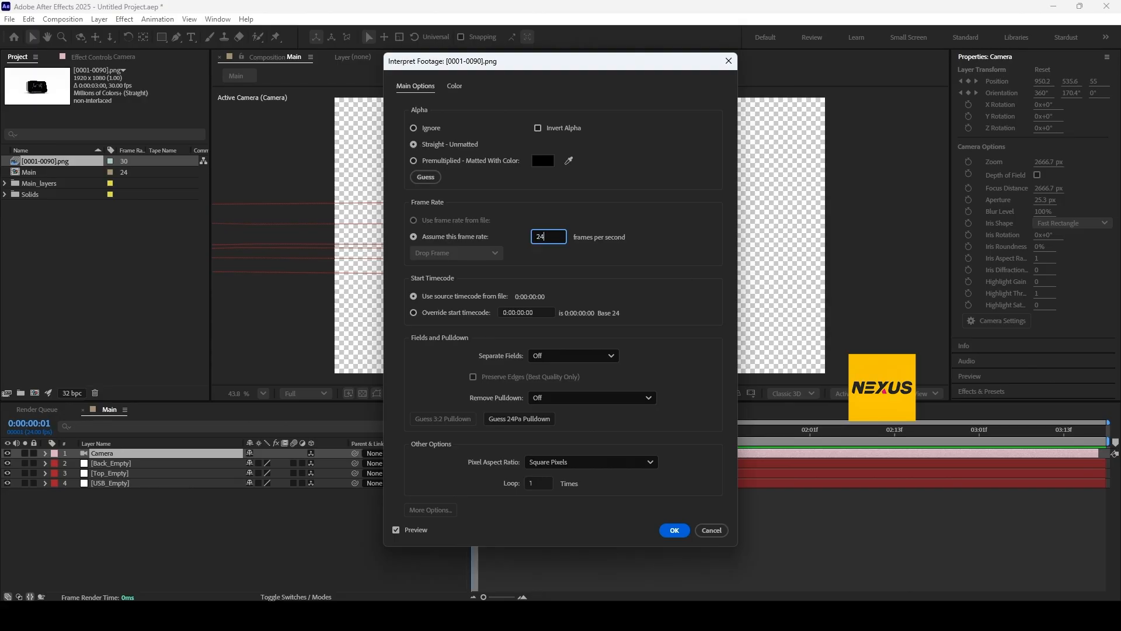
{"action": "key", "text": "Return"}
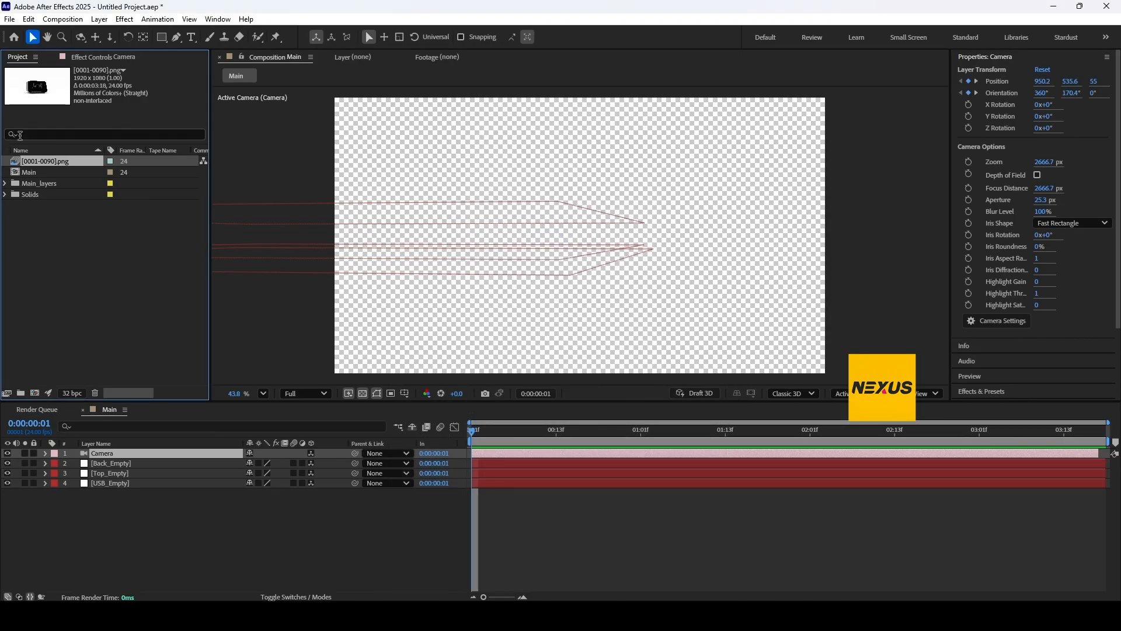
Place the PNG sequence as the lowest layer of Main and hide the Back, Top and USB empty layers
{"action": "left_click_drag", "start_coordinate": [37, 164], "coordinate": [122, 509]}
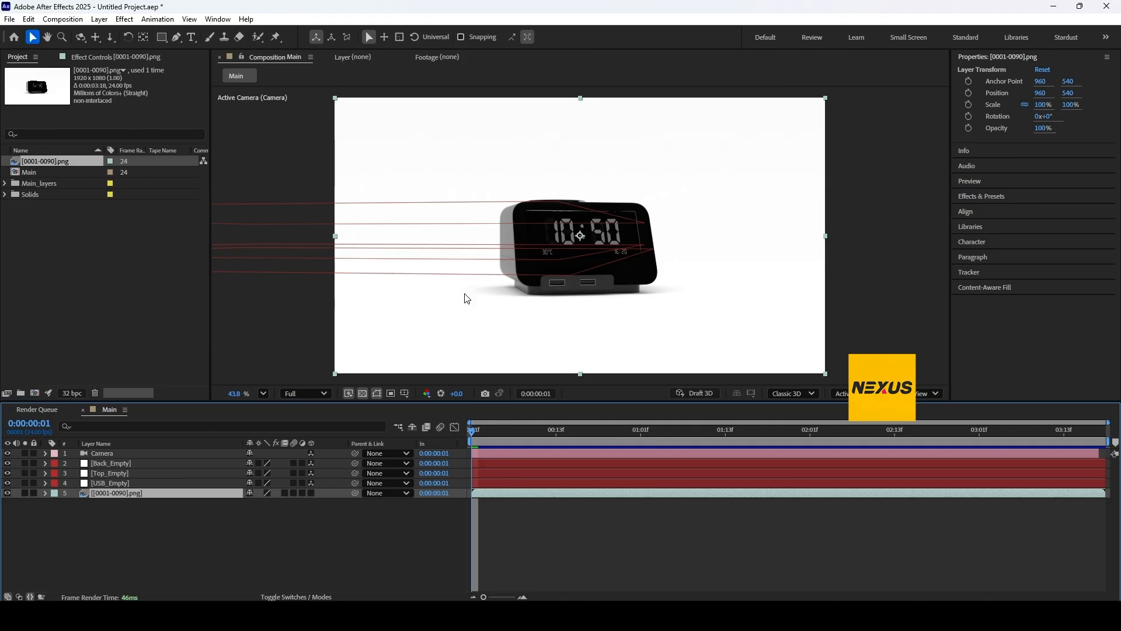
{"action": "left_click_drag", "start_coordinate": [7, 483], "coordinate": [7, 464]}
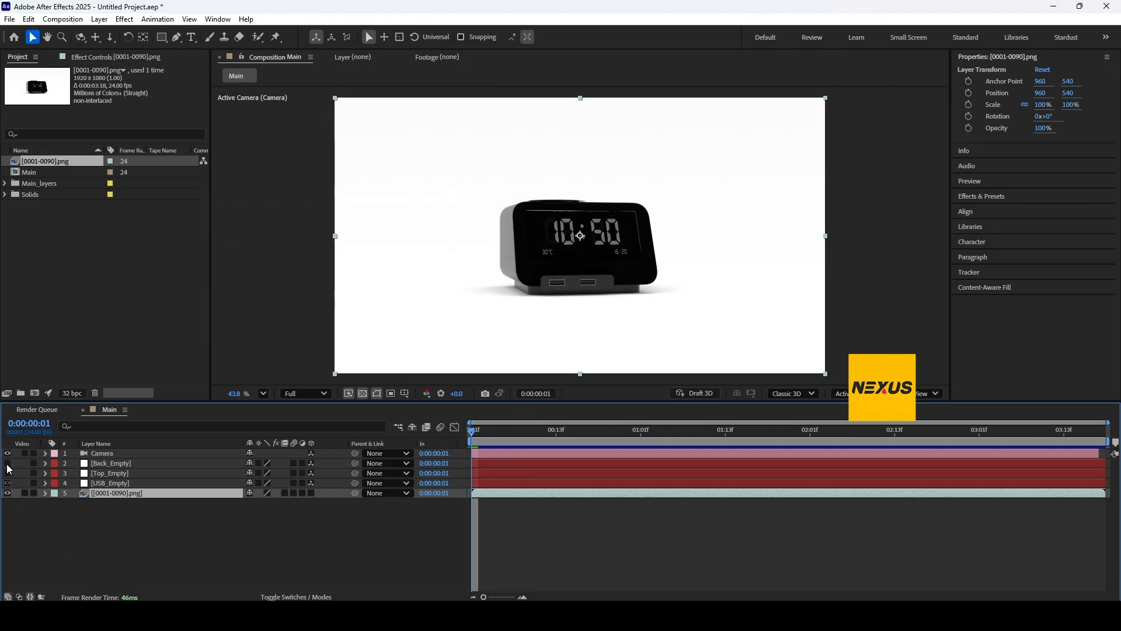
{"action": "left_click", "coordinate": [126, 483]}
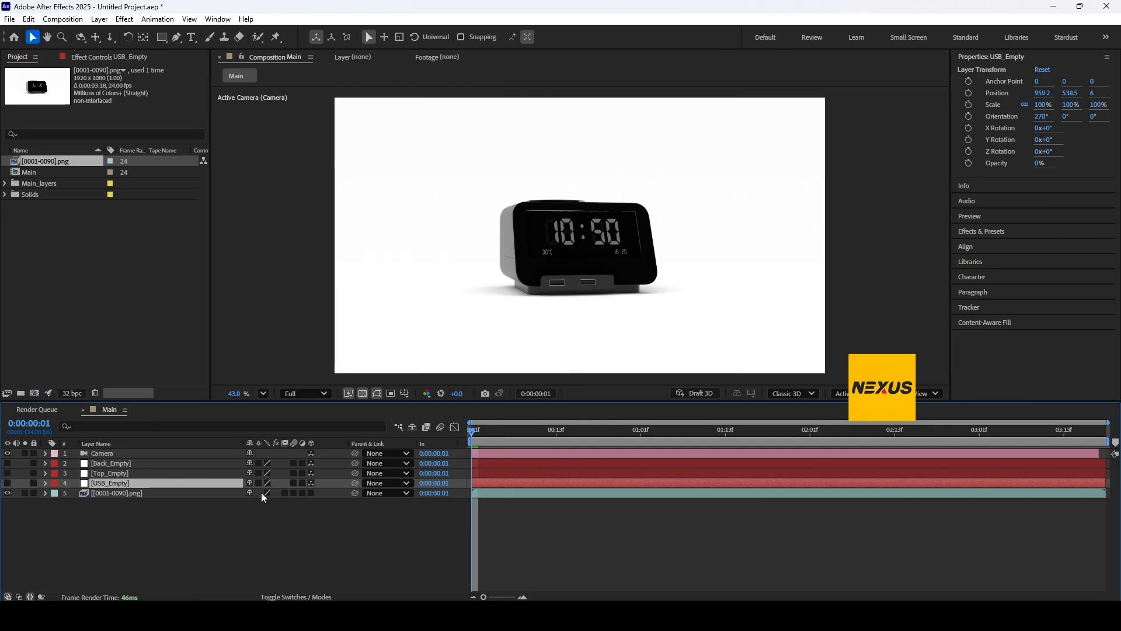
Create a new adjustment layer directly above the PNG sequence layer
{"action": "left_click", "coordinate": [119, 494]}
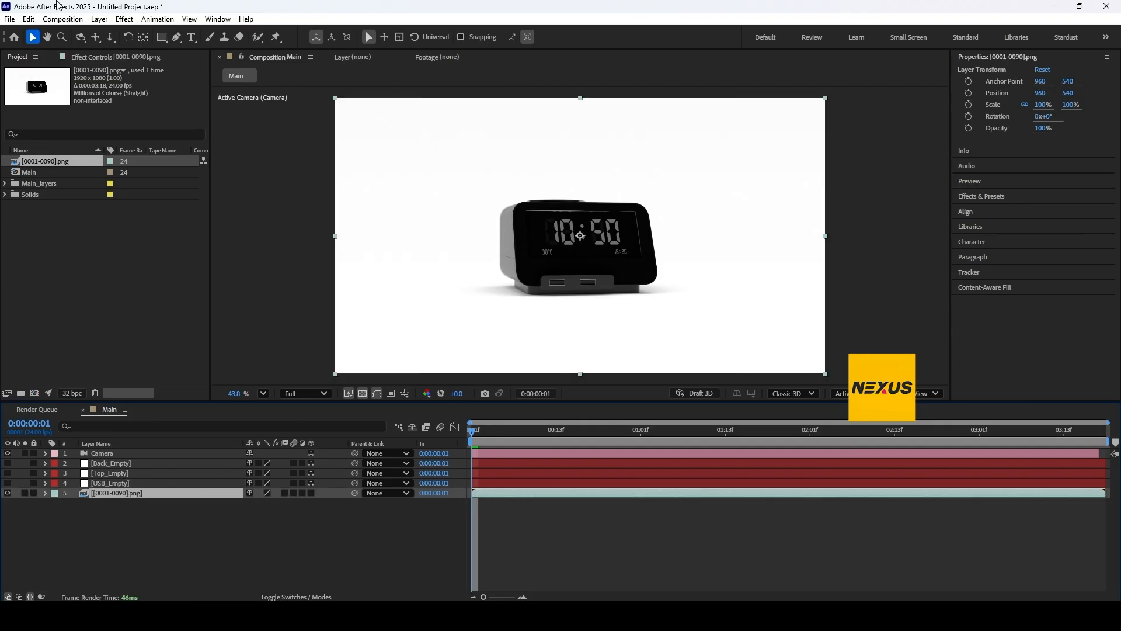
{"action": "left_click", "coordinate": [99, 19]}
{"action": "left_click", "coordinate": [218, 19]}
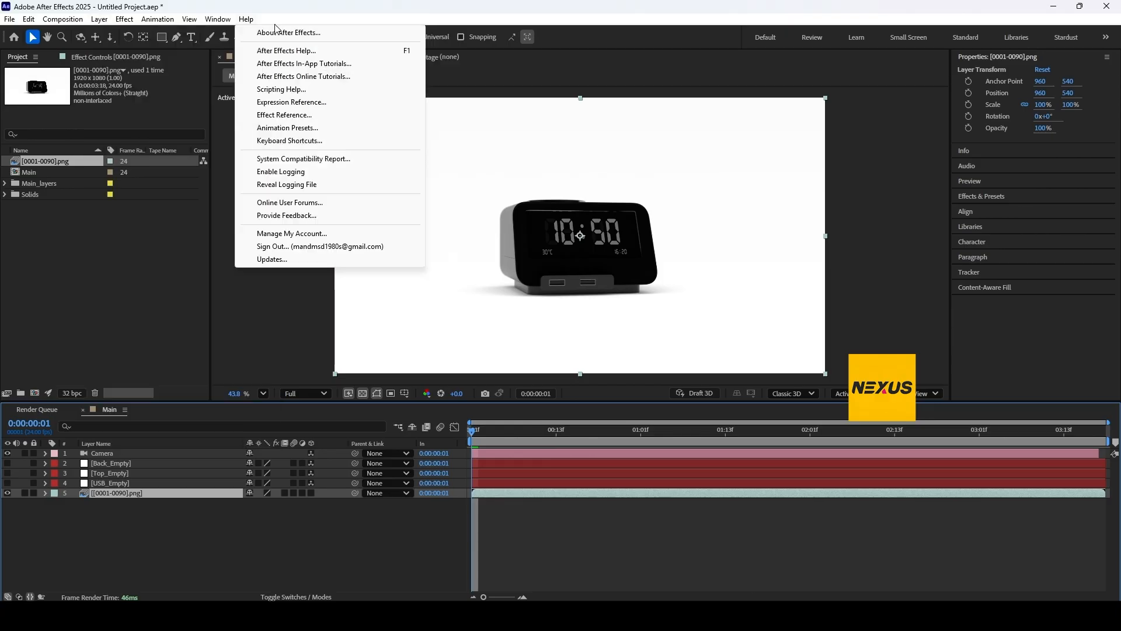
{"action": "mouse_move", "coordinate": [102, 19]}
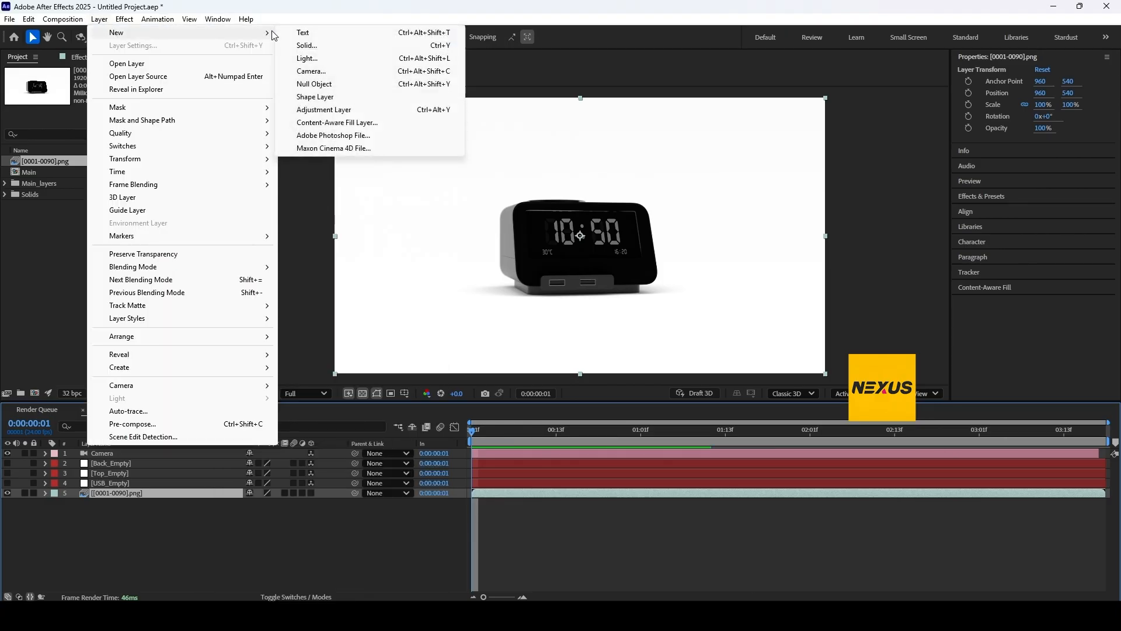
{"action": "left_click", "coordinate": [324, 109]}
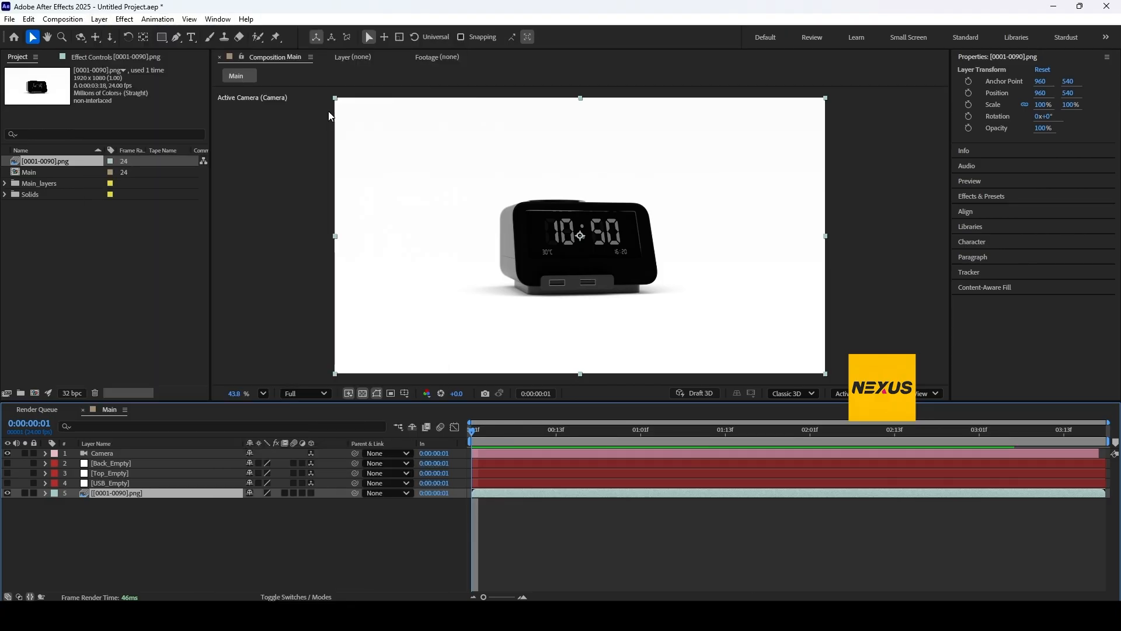
Apply the Lumetri Color effect to the adjustment layer
{"action": "left_click", "coordinate": [128, 20]}
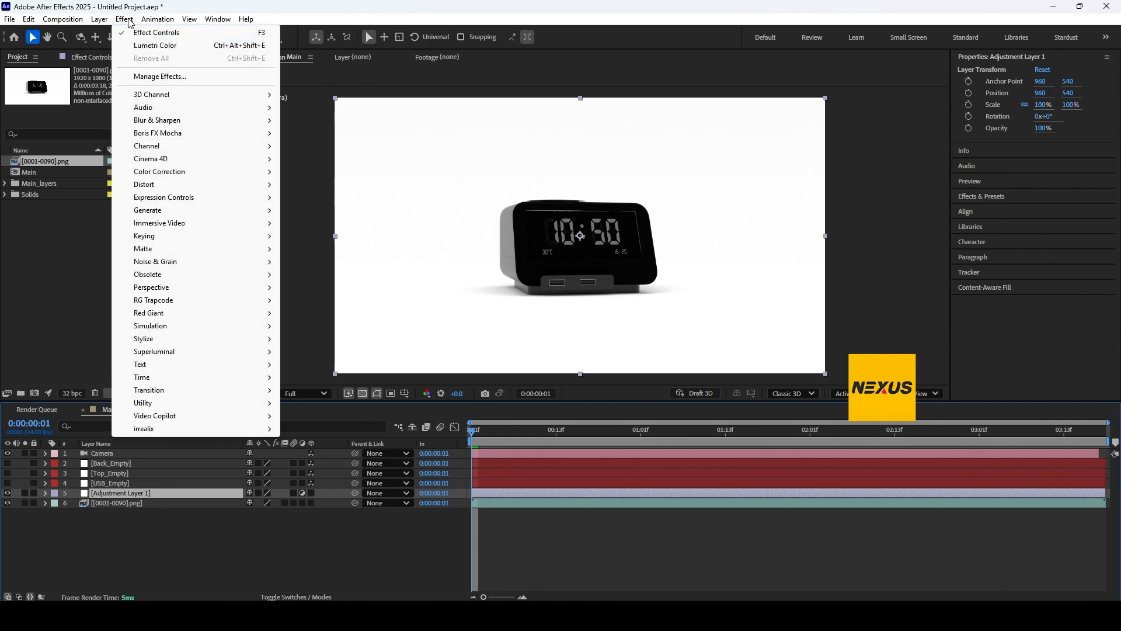
{"action": "mouse_move", "coordinate": [178, 174]}
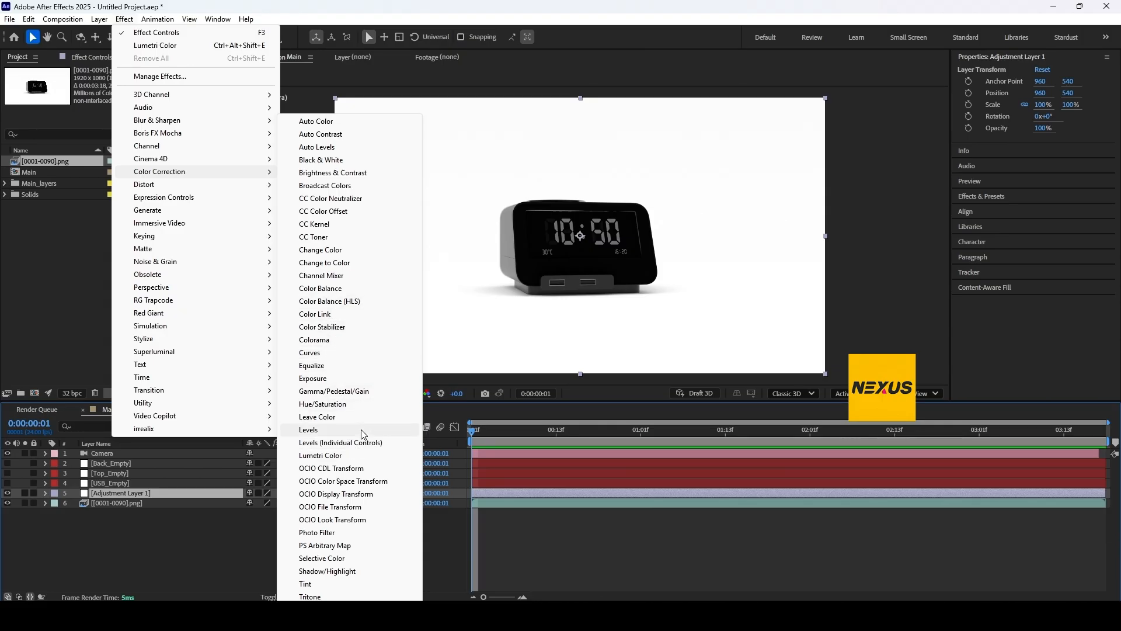
{"action": "left_click", "coordinate": [353, 459]}
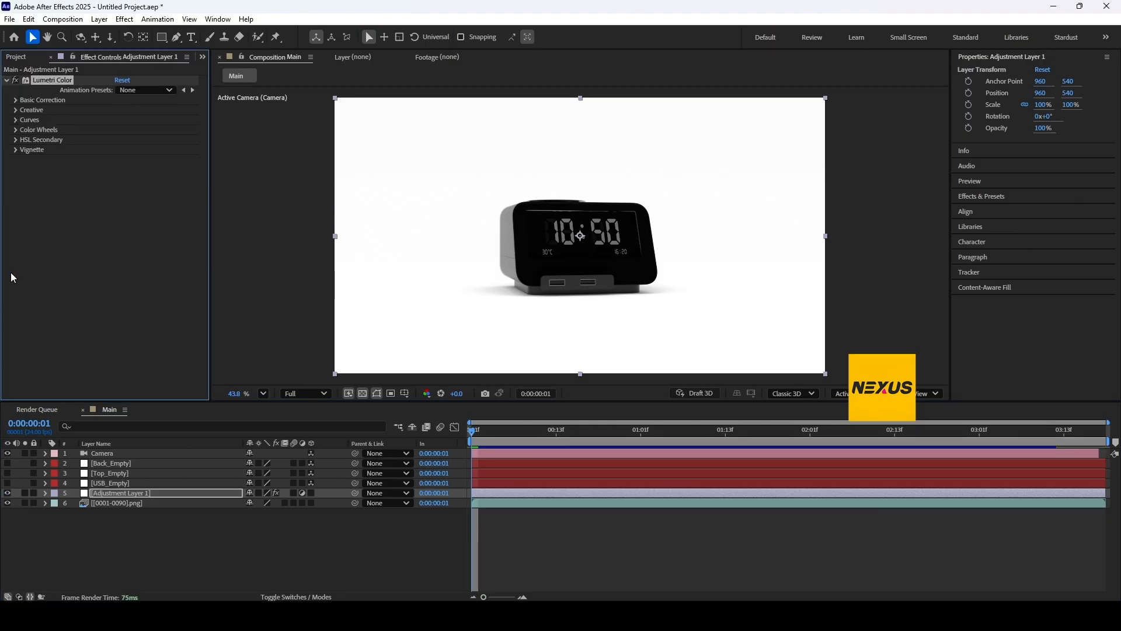
In Lumetri's Basic Correction, sample the white balance from the render's white background and set the temperature to -5
{"action": "left_click", "coordinate": [16, 101]}
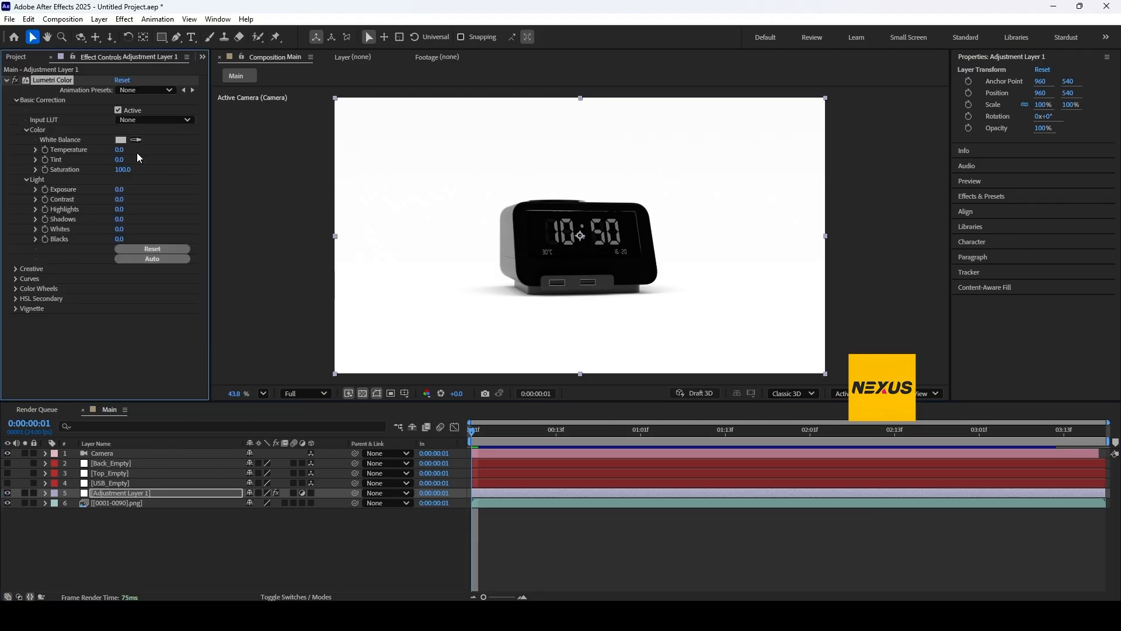
{"action": "left_click", "coordinate": [136, 140]}
{"action": "left_click", "coordinate": [401, 119]}
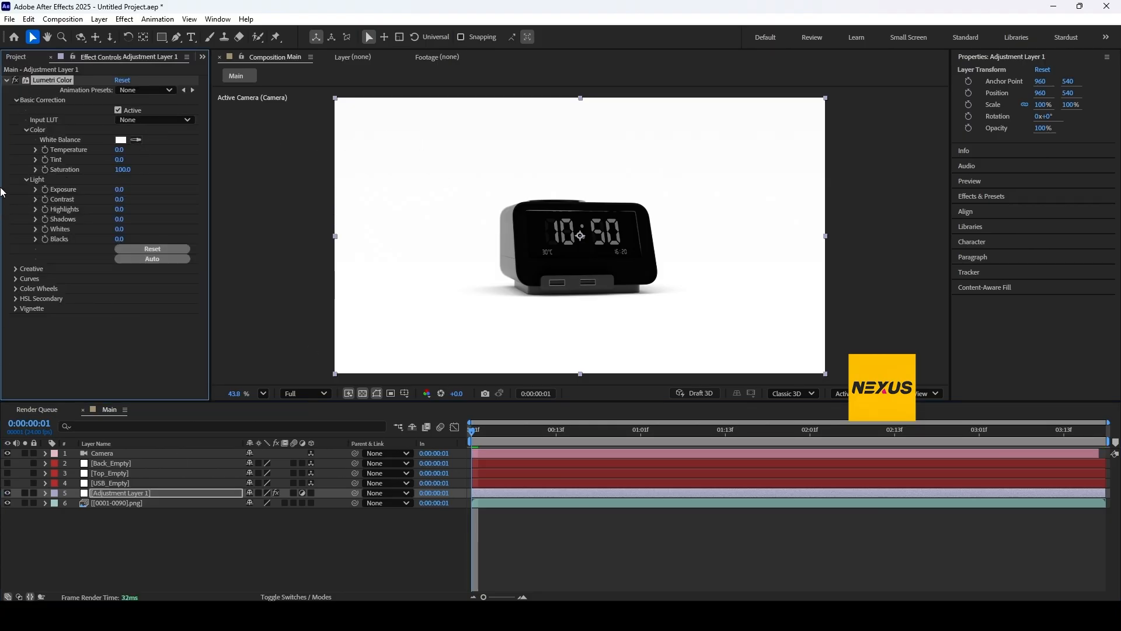
{"action": "left_click", "coordinate": [120, 151]}
{"action": "key", "text": "Return"}
In Lumetri's Creative split toning, shift the shadow and highlight tints very slightly off centre towards a cool blue
{"action": "left_click", "coordinate": [15, 269]}
{"action": "scroll", "coordinate": [148, 360], "scroll_direction": "down", "scroll_amount": 2}
{"action": "scroll", "coordinate": [147, 360], "scroll_direction": "up", "scroll_amount": 2}
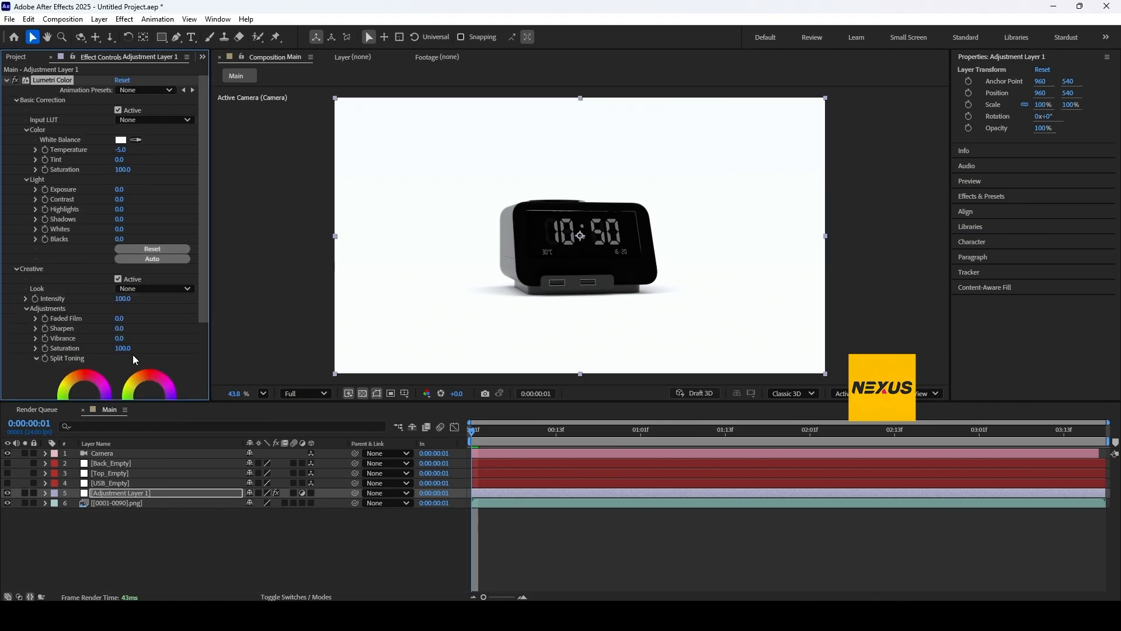
{"action": "scroll", "coordinate": [174, 347], "scroll_direction": "down", "scroll_amount": 2}
{"action": "left_click", "coordinate": [84, 344]}
{"action": "left_click_drag", "start_coordinate": [84, 343], "coordinate": [84, 344]}
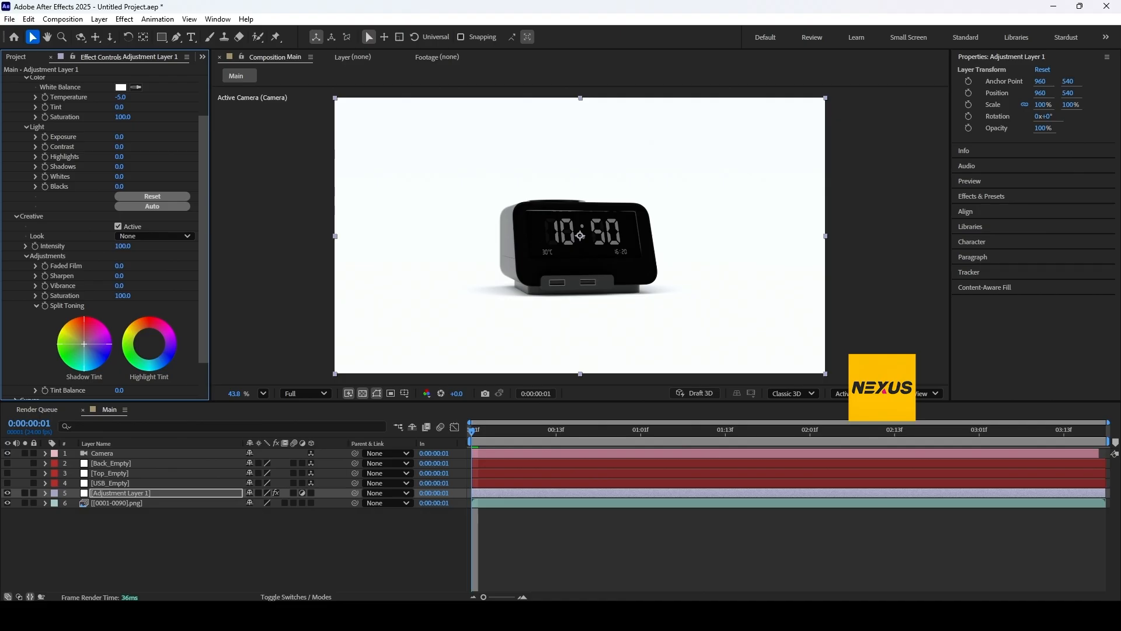
{"action": "left_click_drag", "start_coordinate": [85, 344], "coordinate": [85, 344]}
{"action": "left_click", "coordinate": [149, 344]}
{"action": "left_click_drag", "start_coordinate": [149, 343], "coordinate": [150, 344]}
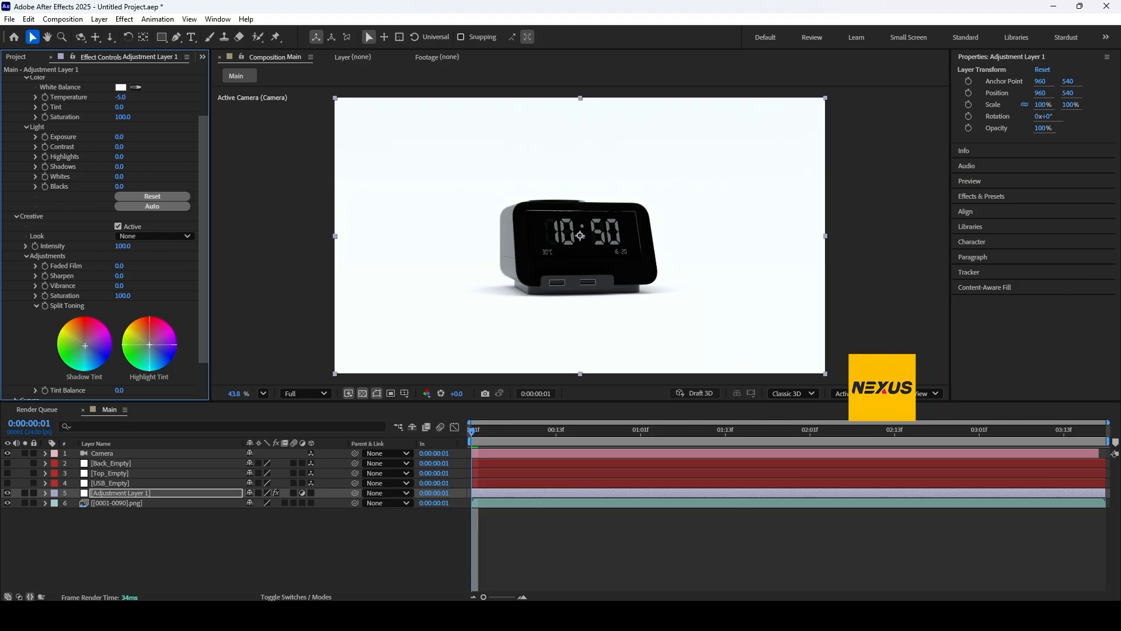
Add a Lumetri vignette with an amount of -2 and a feather of 100
{"action": "left_click", "coordinate": [16, 217]}
{"action": "left_click", "coordinate": [16, 309]}
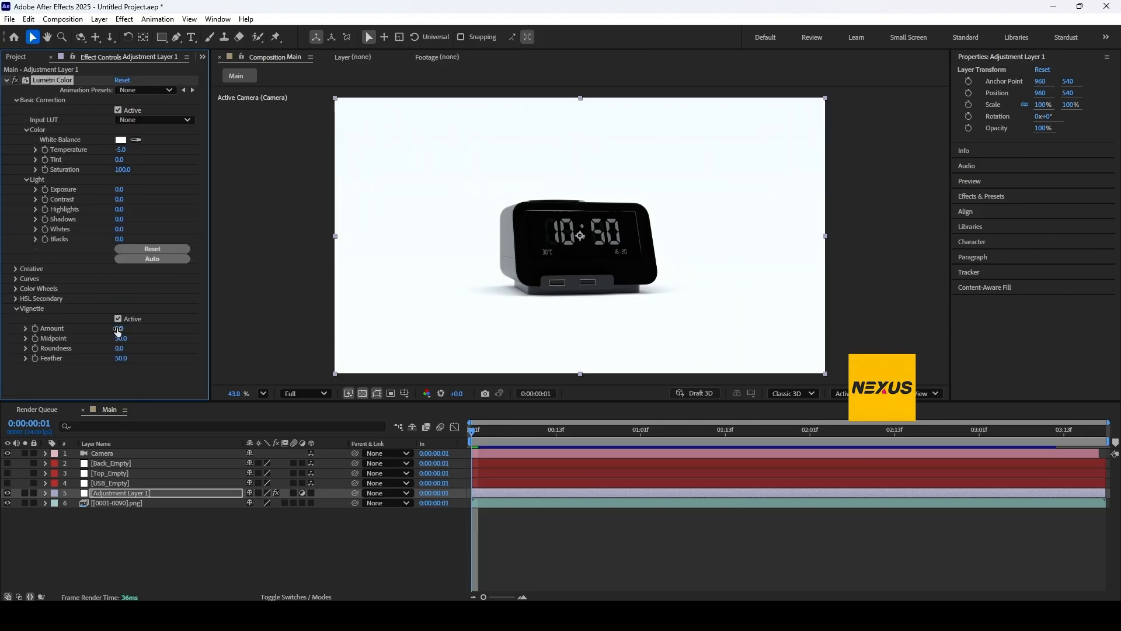
{"action": "left_click", "coordinate": [123, 329]}
{"action": "left_click", "coordinate": [142, 388]}
{"action": "left_click", "coordinate": [120, 330]}
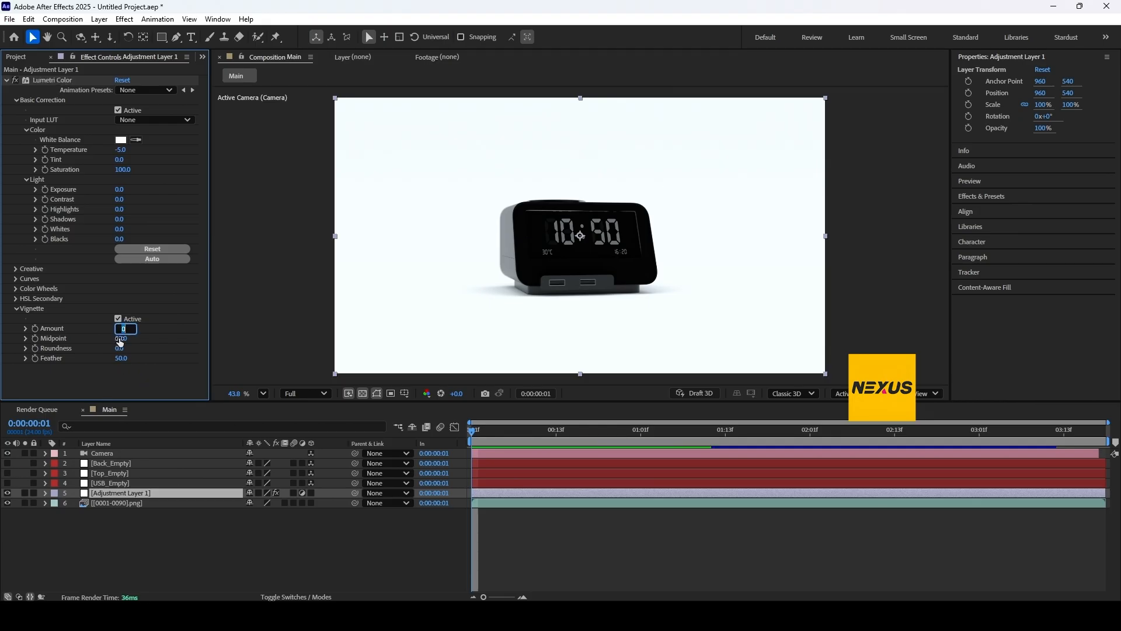
{"action": "type", "text": "-2"}
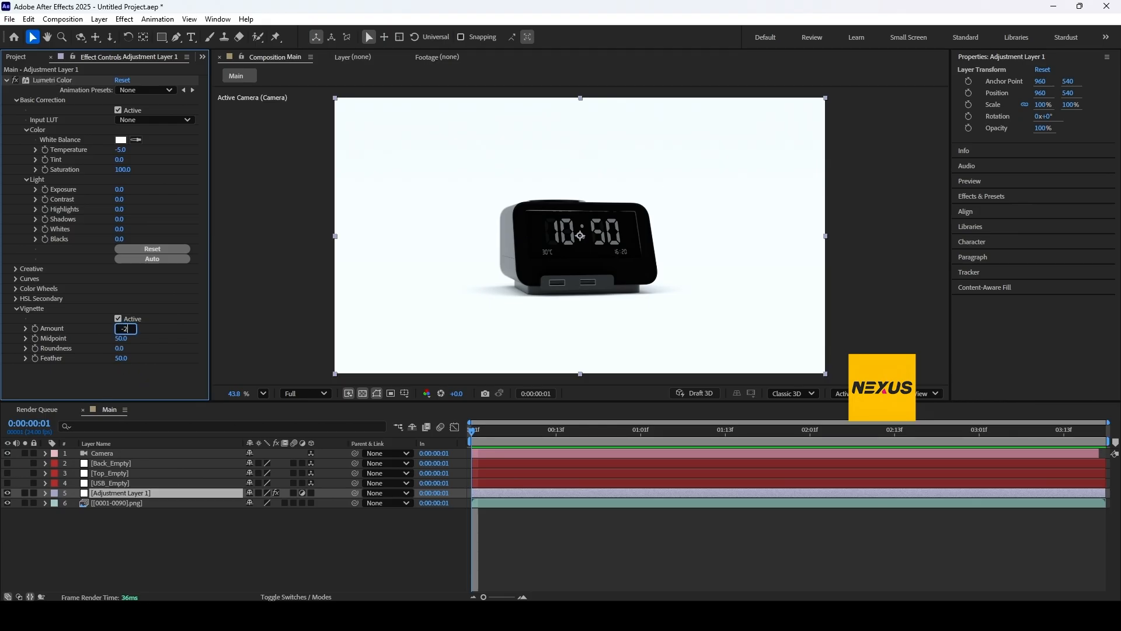
{"action": "key", "text": "Return"}
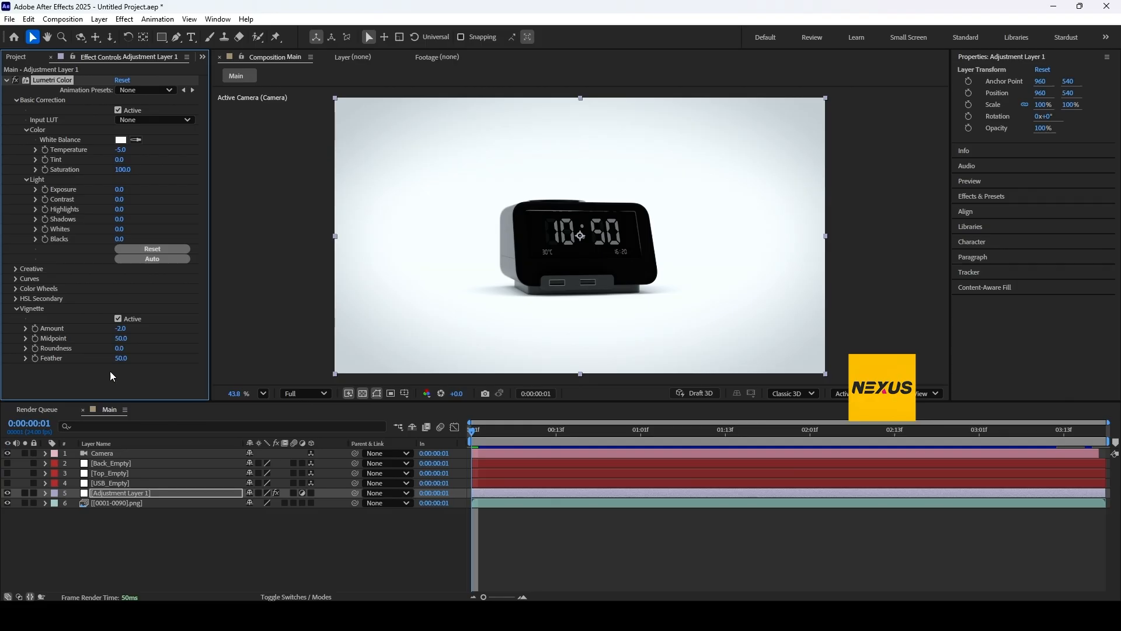
{"action": "left_click_drag", "start_coordinate": [120, 361], "coordinate": [396, 365]}
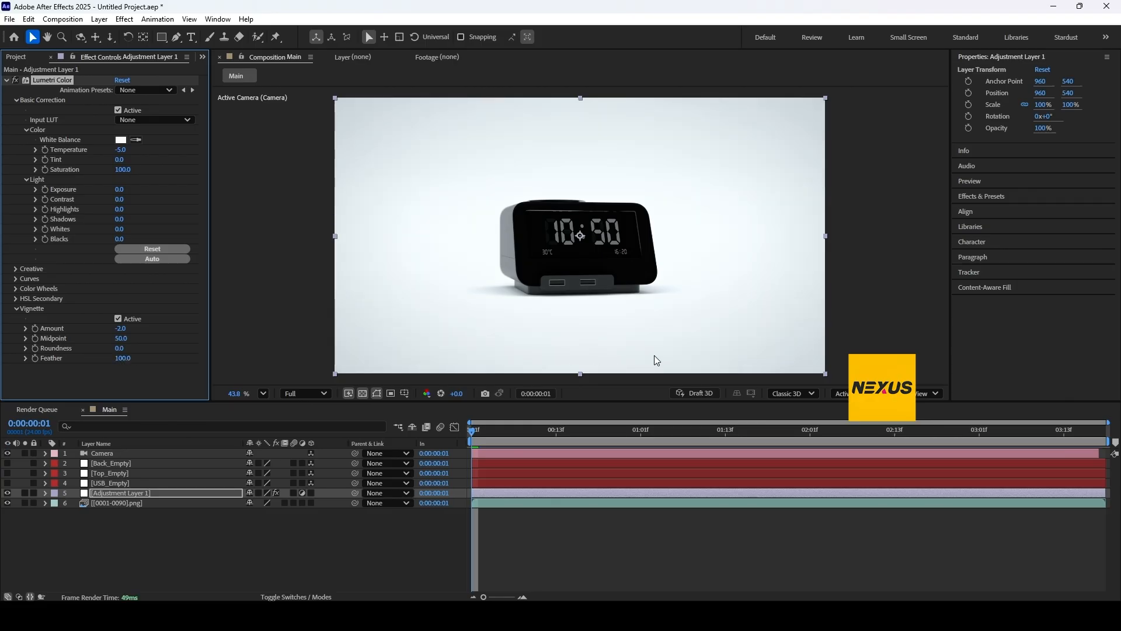
Move the current time to 0:00:00:23 and copy the line "Dual USB Charging Ports" from MAXFILES.TXT in Notepad
{"action": "left_click_drag", "start_coordinate": [488, 436], "coordinate": [629, 474]}
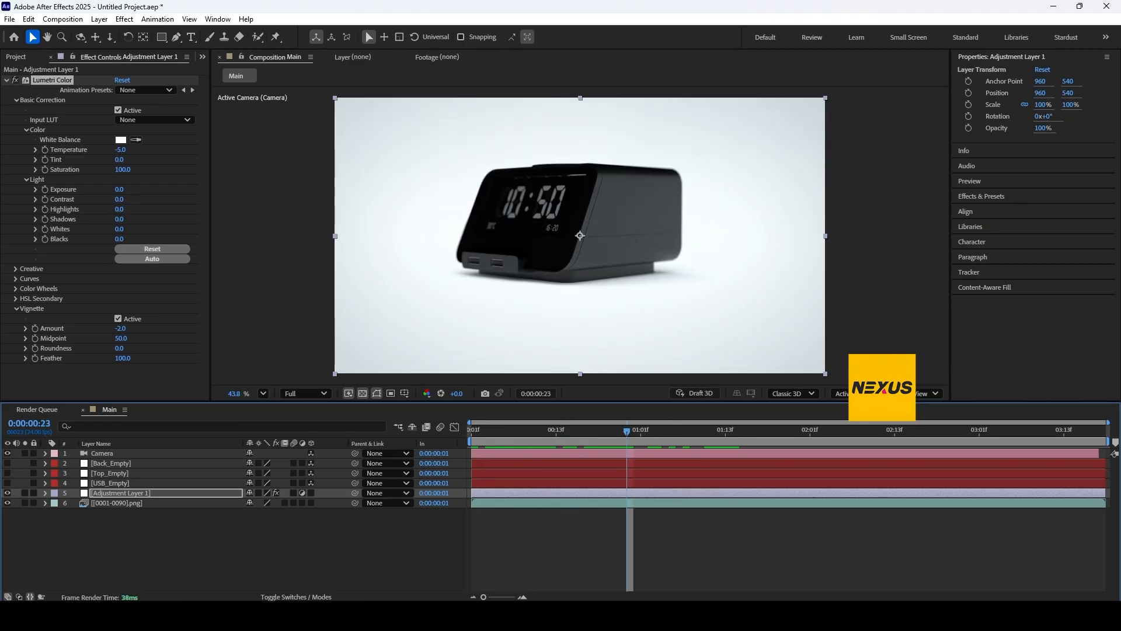
{"action": "key", "text": "alt+Tab"}
{"action": "triple_click", "coordinate": [71, 75]}
{"action": "key", "text": "ctrl+c"}
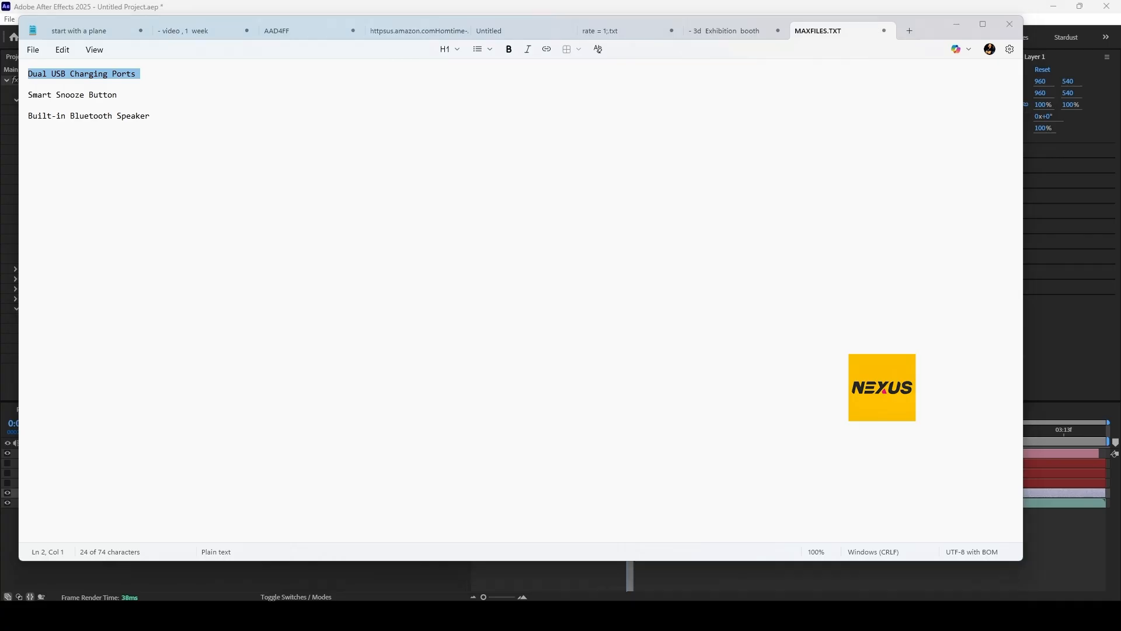
{"action": "key", "text": "alt+Tab"}
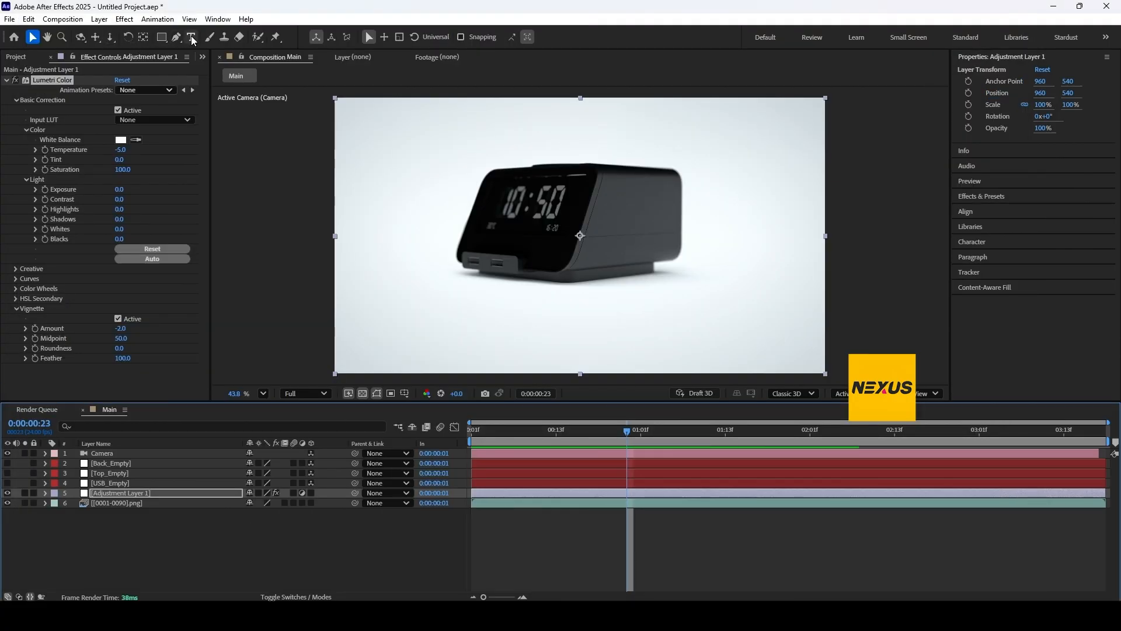
Create a text layer from the copied line "Dual USB Charging Ports" above the adjustment layer and make it 3D
{"action": "left_click", "coordinate": [188, 38]}
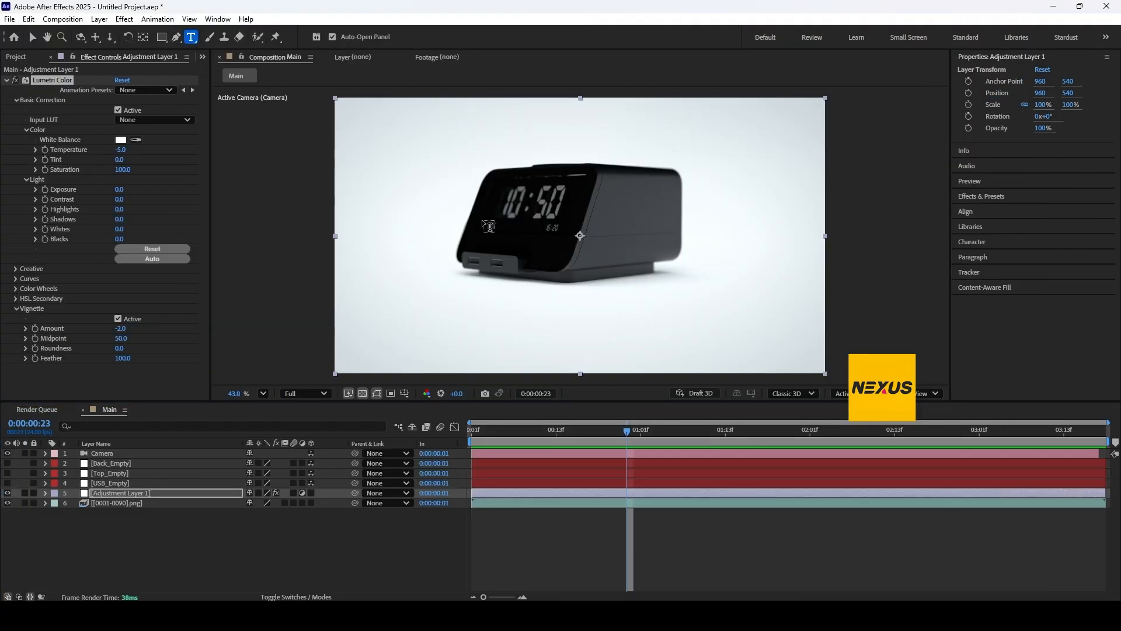
{"action": "left_click", "coordinate": [492, 228]}
{"action": "key", "text": "ctrl+v"}
{"action": "left_click", "coordinate": [113, 495]}
{"action": "left_click", "coordinate": [312, 493]}
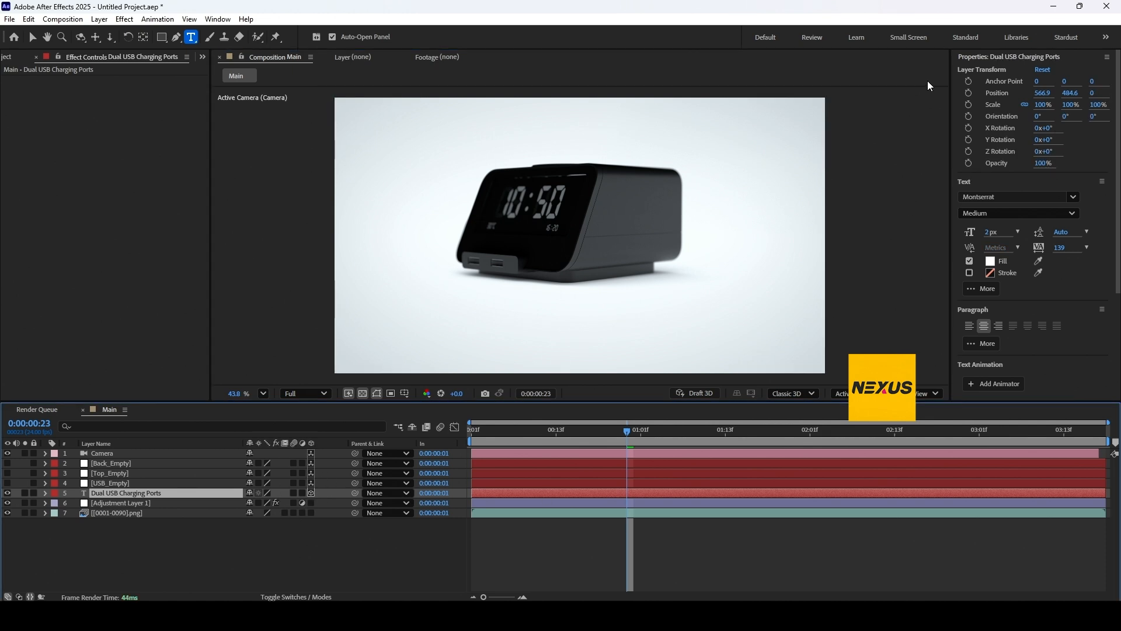
Copy the position of USB_Empty onto the Dual USB Charging Ports text layer
{"action": "left_click", "coordinate": [115, 484]}
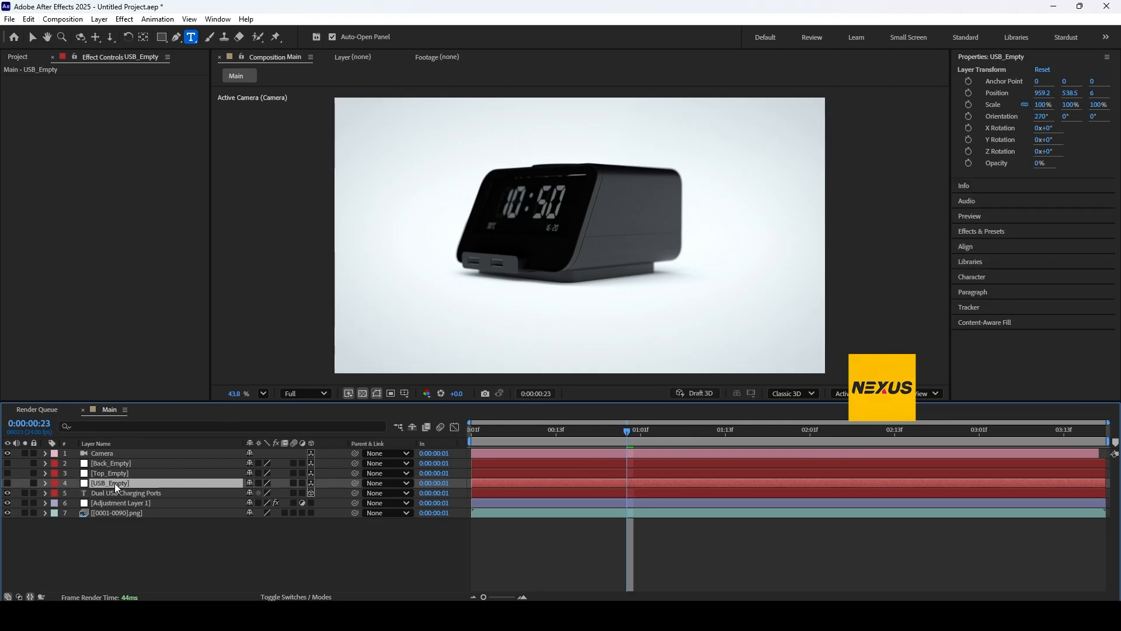
{"action": "key", "text": "p"}
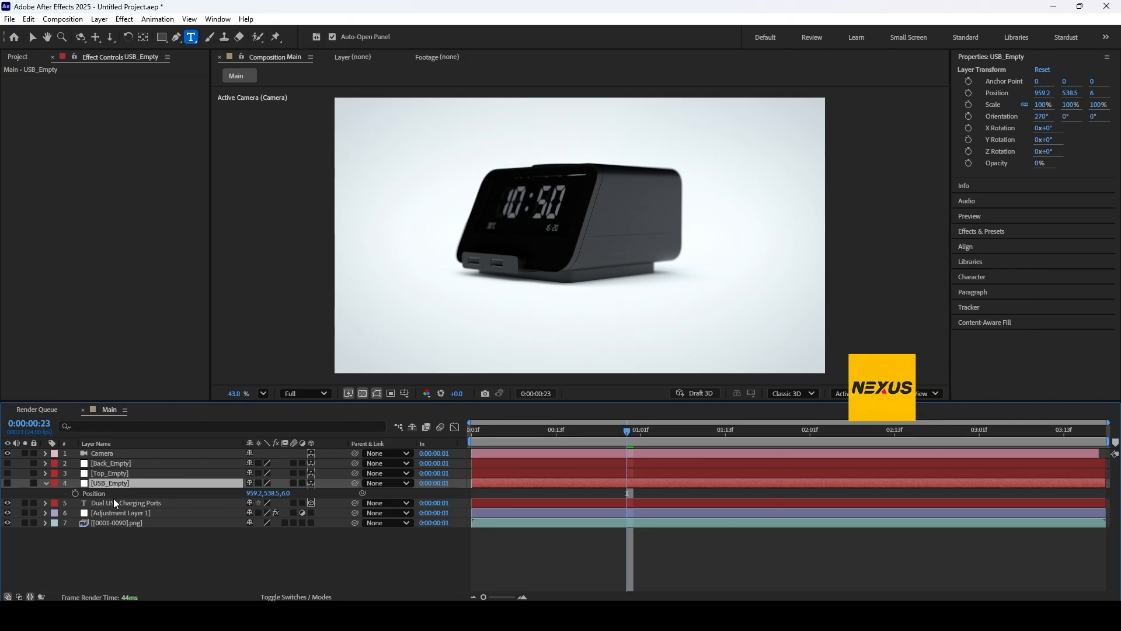
{"action": "key", "text": "Return"}
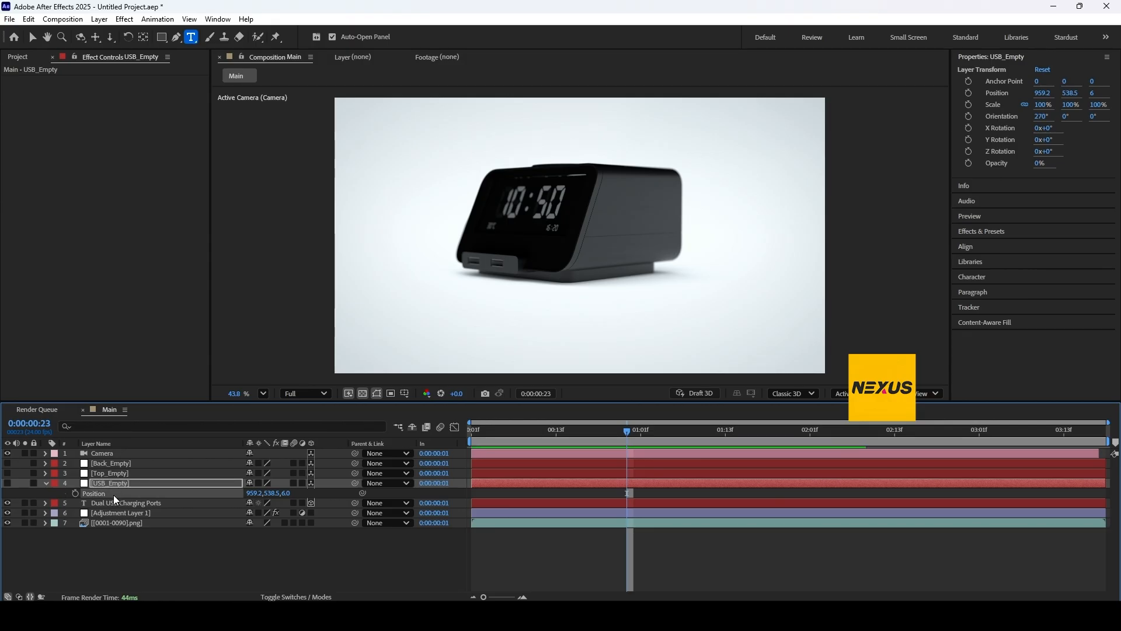
{"action": "left_click", "coordinate": [114, 503]}
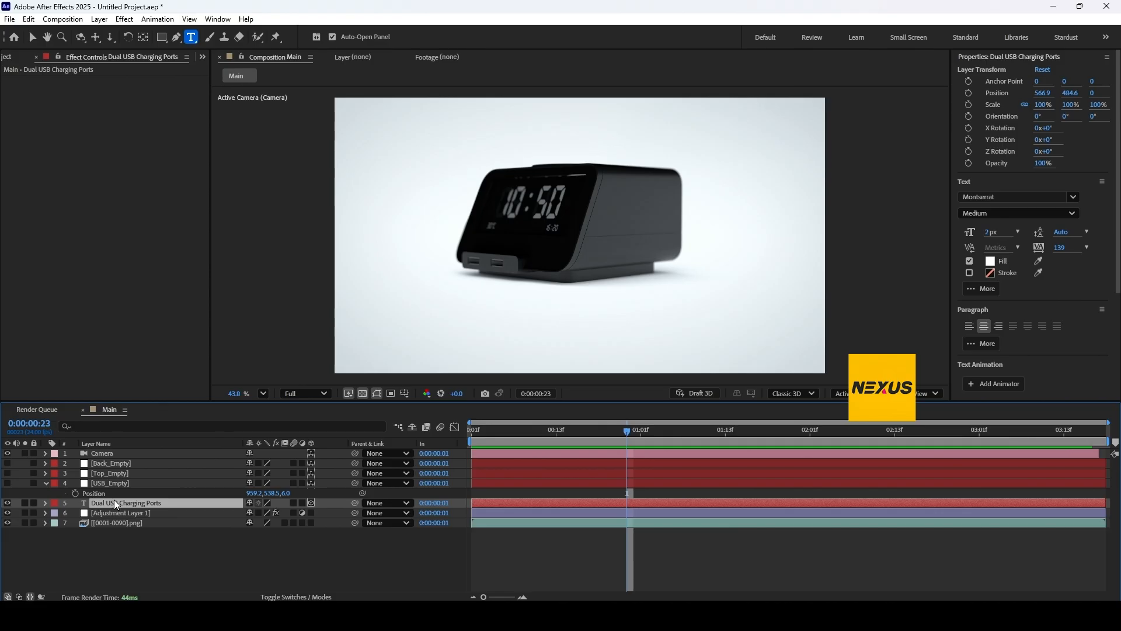
{"action": "key", "text": "p"}
{"action": "key", "text": "ctrl+v"}
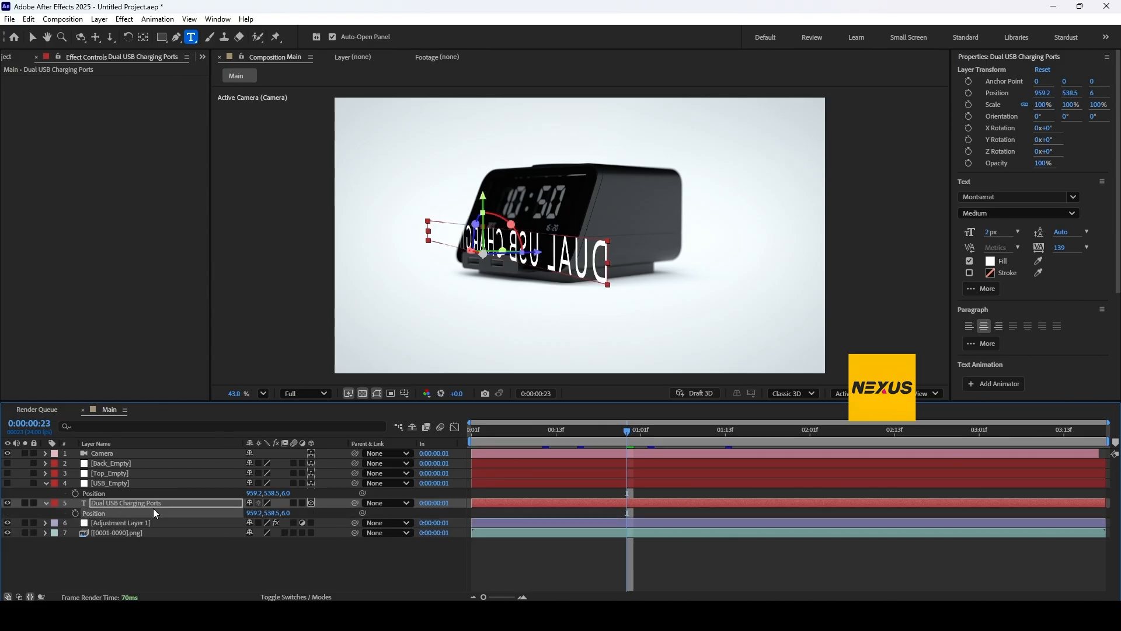
Set the text layer's Y rotation to 155° and its scale to 35%
{"action": "key", "text": "r"}
{"action": "left_click_drag", "start_coordinate": [249, 533], "coordinate": [359, 543]}
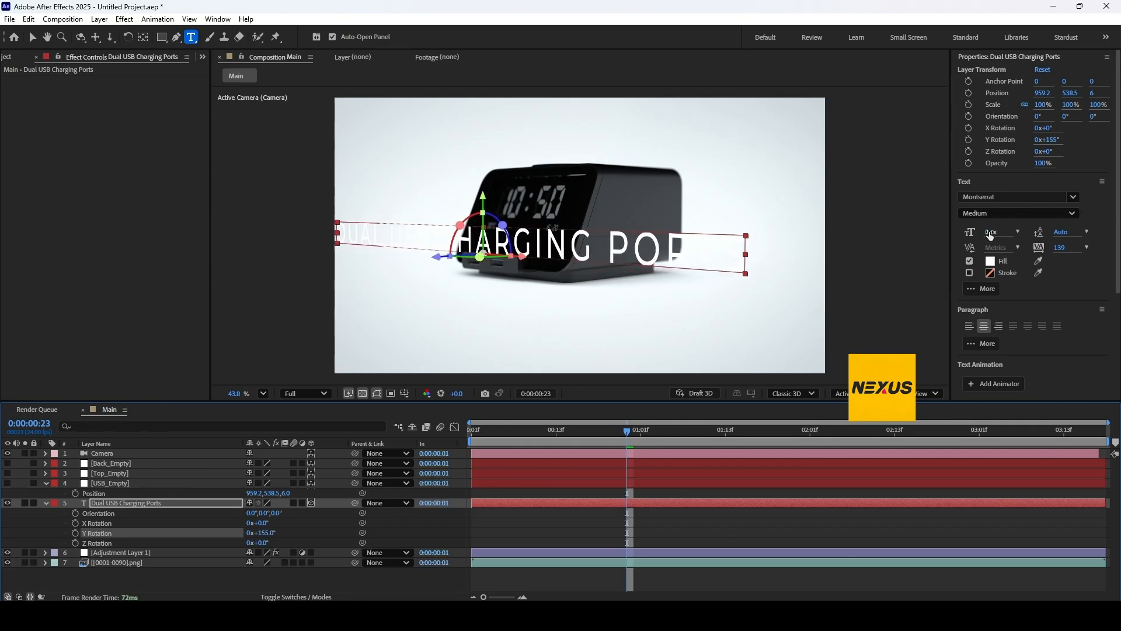
{"action": "left_click", "coordinate": [129, 502]}
{"action": "key", "text": "s"}
{"action": "left_click_drag", "start_coordinate": [262, 513], "coordinate": [224, 513]}
Break the label into two lines after "Dual USB" and raise it slightly above the clock's USB ports
{"action": "left_click", "coordinate": [468, 248]}
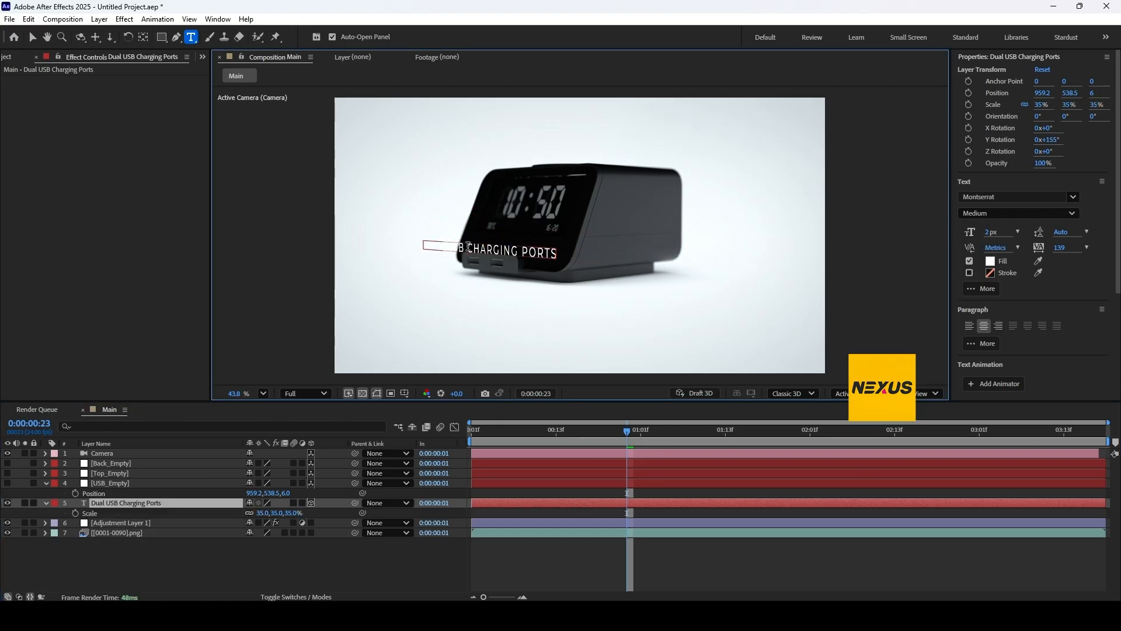
{"action": "key", "text": "Return"}
{"action": "left_click", "coordinate": [175, 503]}
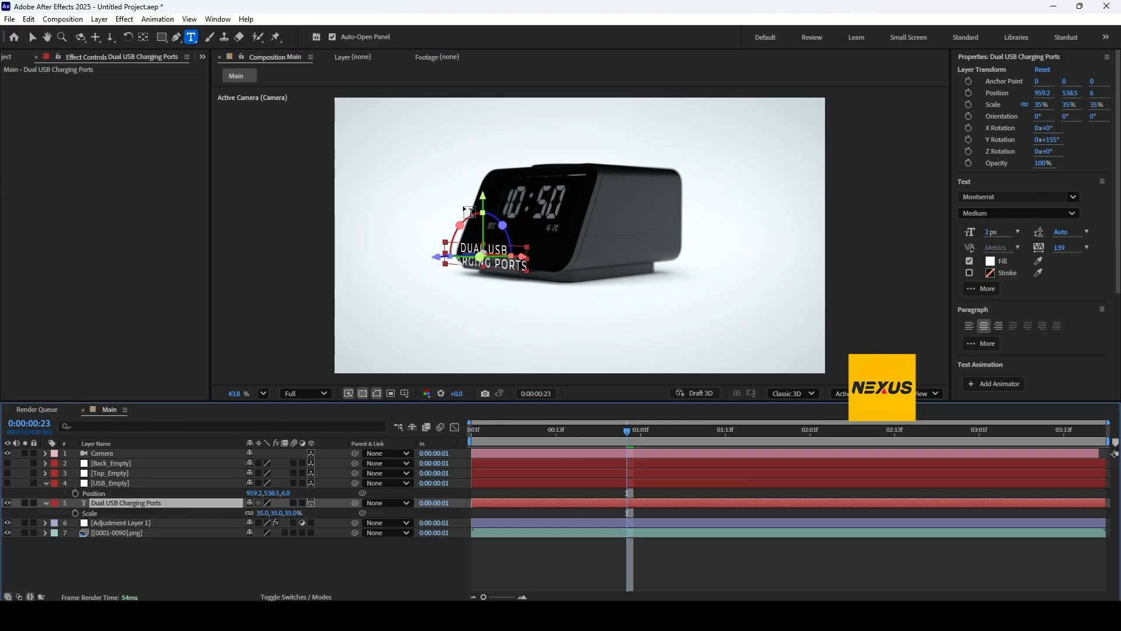
{"action": "key", "text": "v"}
{"action": "left_click_drag", "start_coordinate": [483, 197], "coordinate": [483, 181]}
Left-align the label's paragraph and shift it so both lines sit on the clock's front face above the USB ports
{"action": "scroll", "coordinate": [986, 322], "scroll_direction": "down", "scroll_amount": 2}
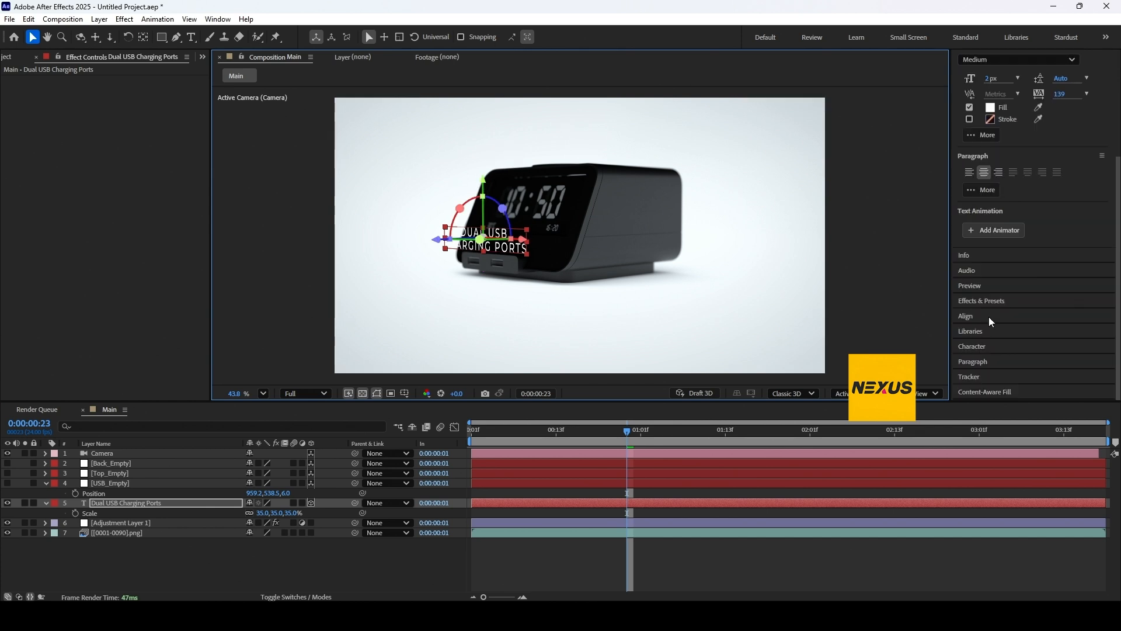
{"action": "left_click", "coordinate": [969, 173]}
{"action": "double_click", "coordinate": [489, 233]}
{"action": "left_click", "coordinate": [486, 232]}
{"action": "key", "text": "KP_Enter"}
{"action": "key", "text": "v"}
{"action": "left_click_drag", "start_coordinate": [530, 236], "coordinate": [512, 234]}
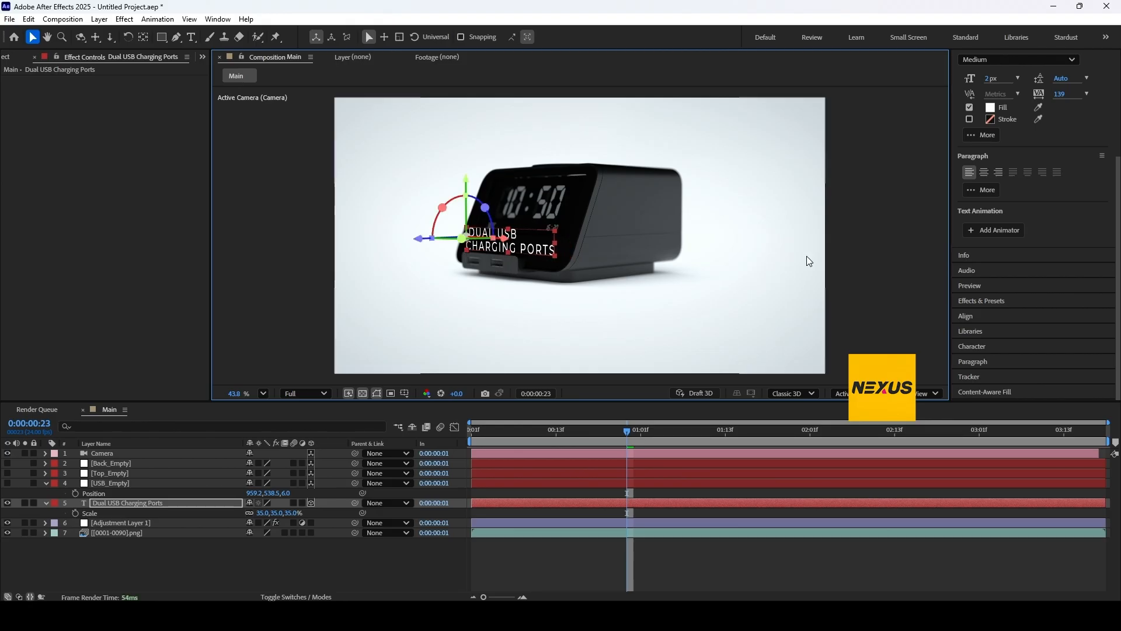
Change the label's Montserrat font style to Regular
{"action": "left_click", "coordinate": [980, 348]}
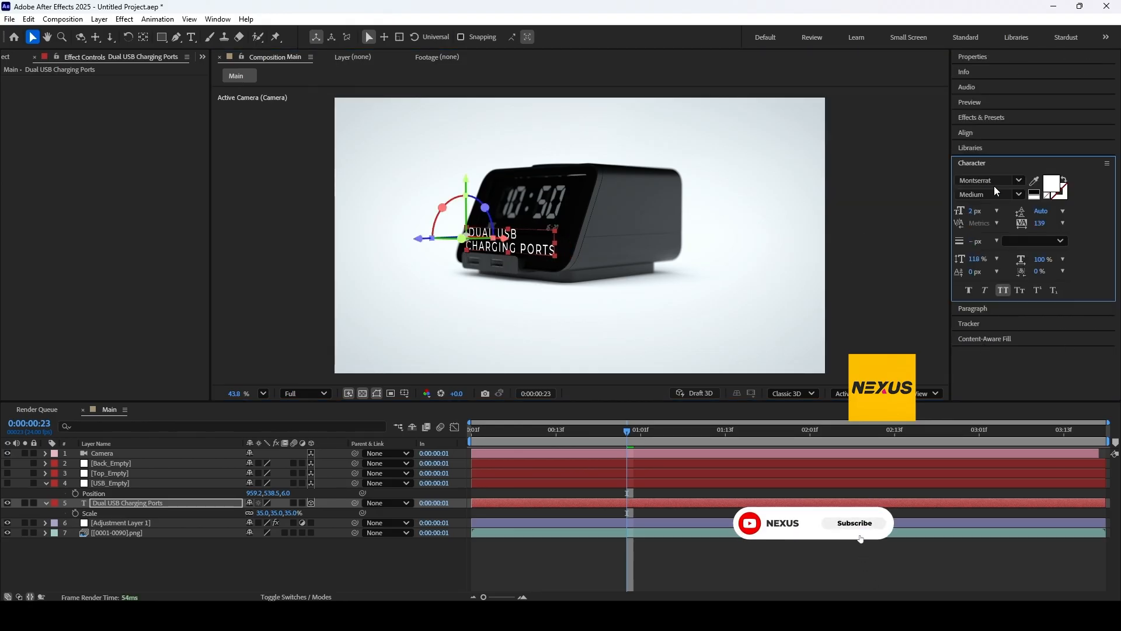
{"action": "left_click", "coordinate": [995, 195]}
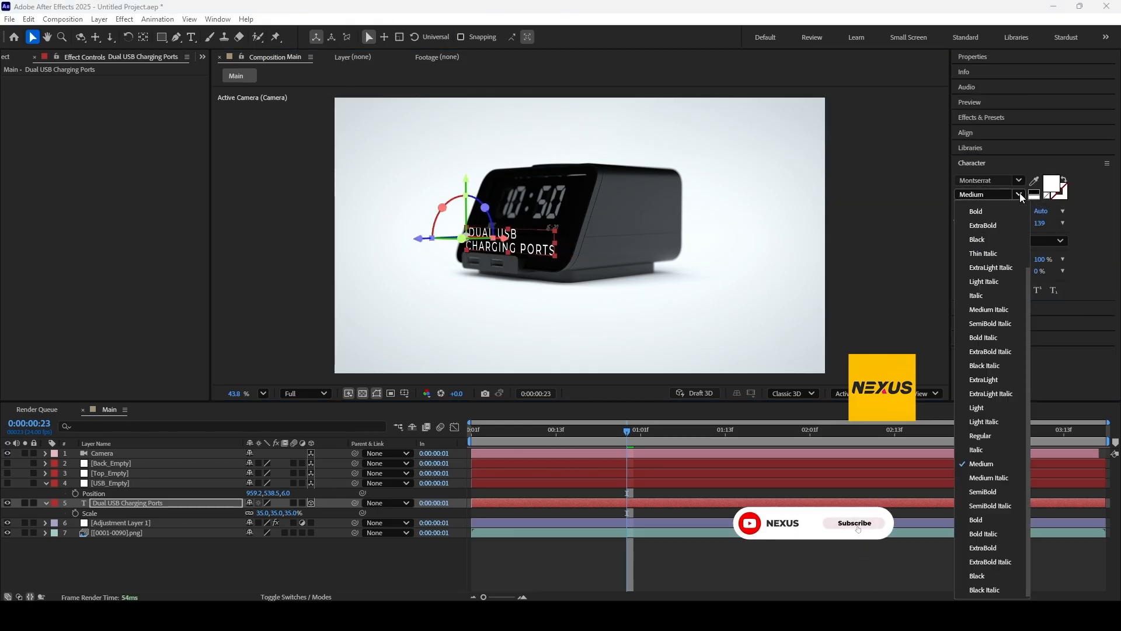
{"action": "left_click", "coordinate": [992, 436]}
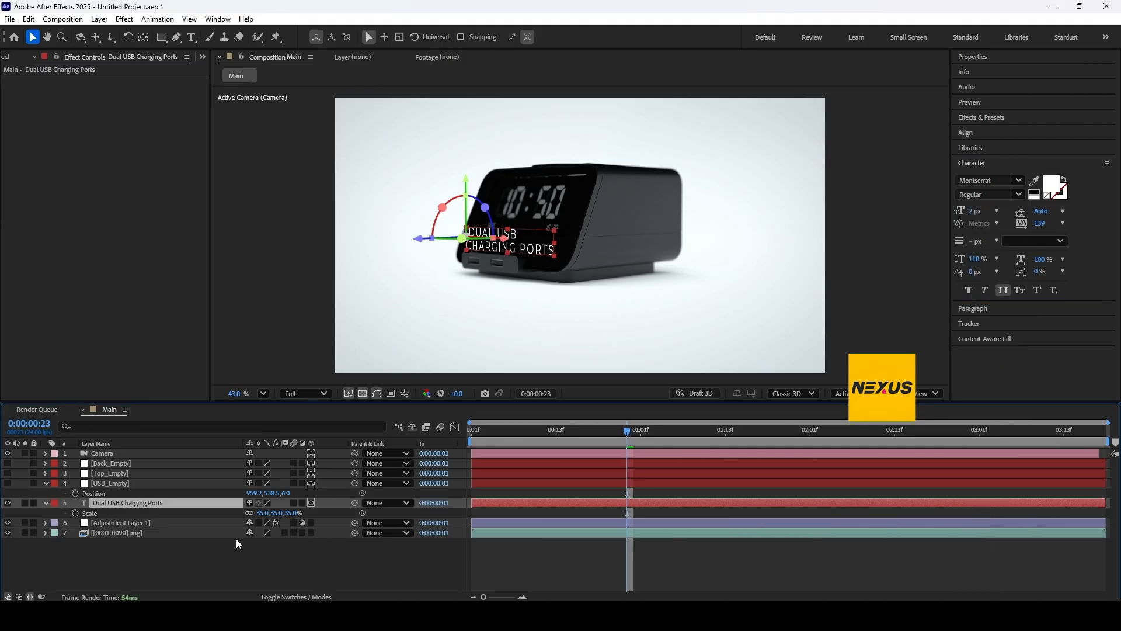
Add a Scale text animator to the Dual USB Charging Ports layer
{"action": "left_click", "coordinate": [47, 503]}
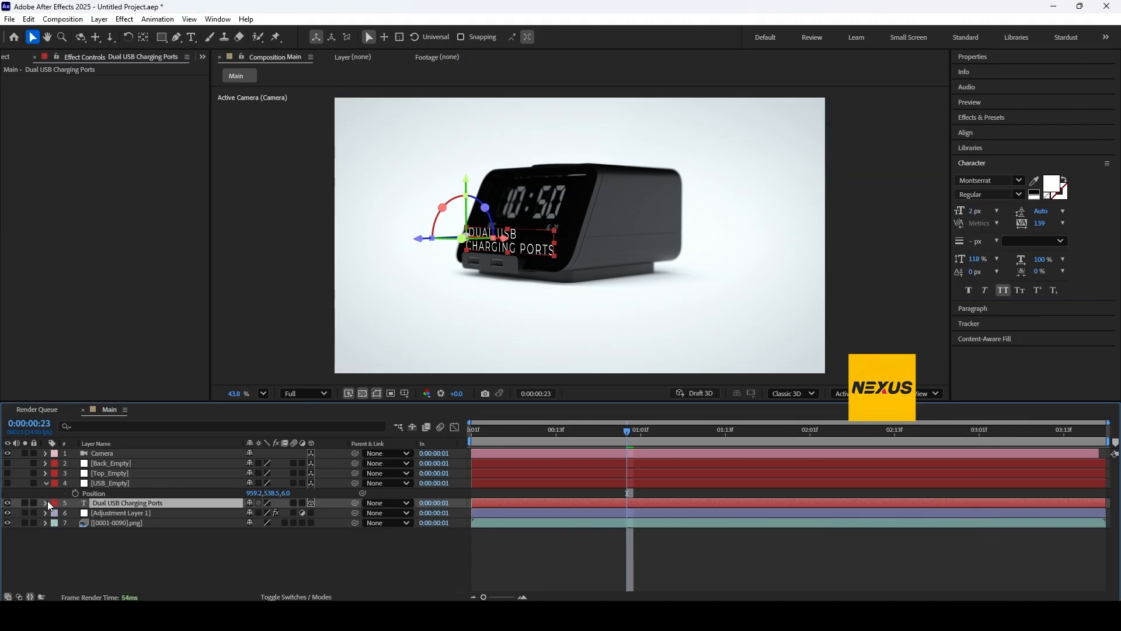
{"action": "left_click", "coordinate": [46, 502]}
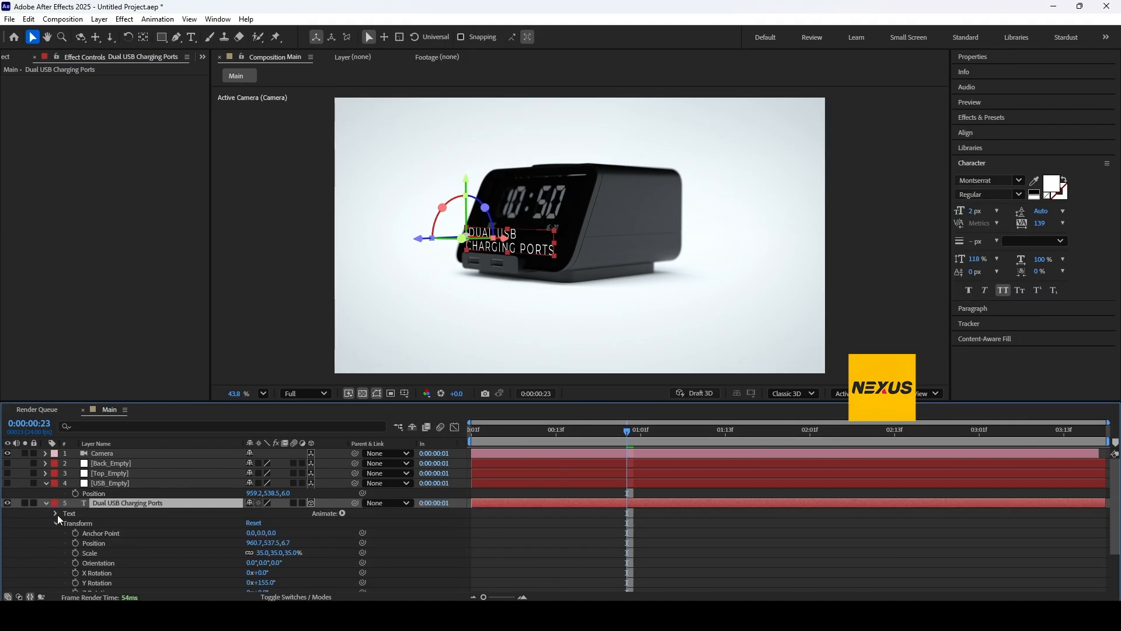
{"action": "left_click", "coordinate": [343, 514]}
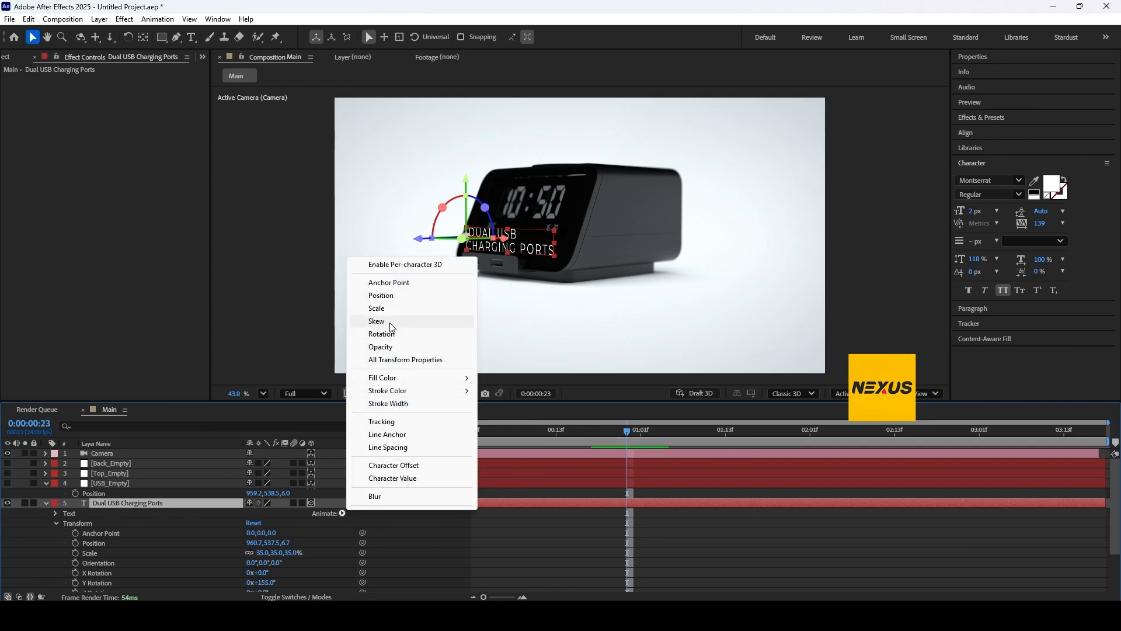
{"action": "left_click", "coordinate": [377, 308]}
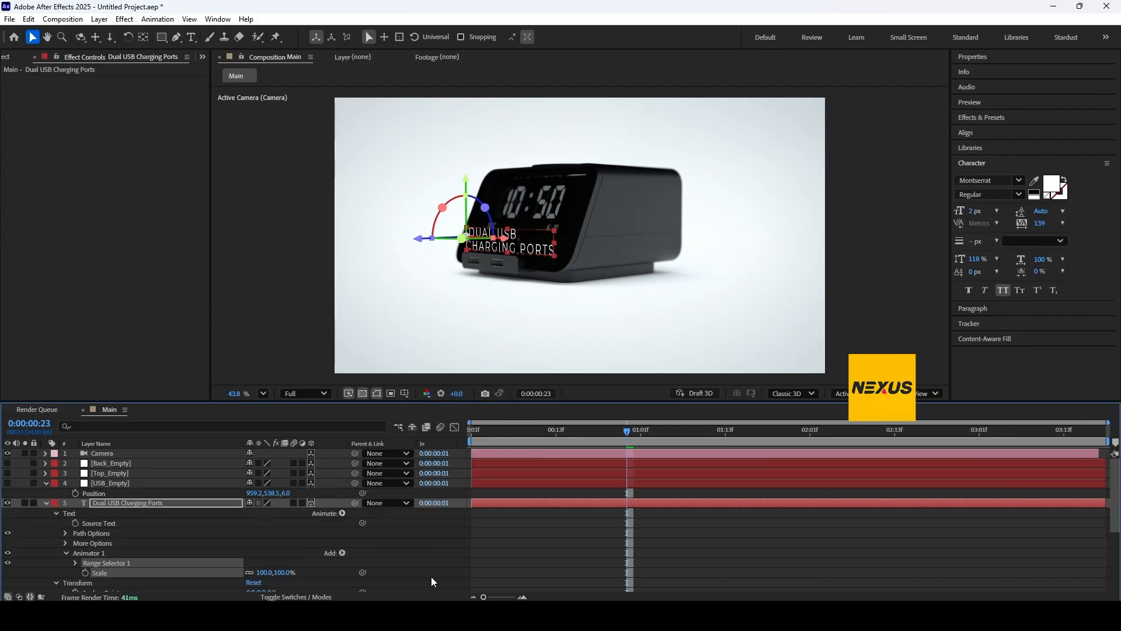
Add Blur and Opacity properties to the Dual USB Charging Ports layer's text animator
{"action": "left_click", "coordinate": [343, 514]}
{"action": "left_click", "coordinate": [394, 498]}
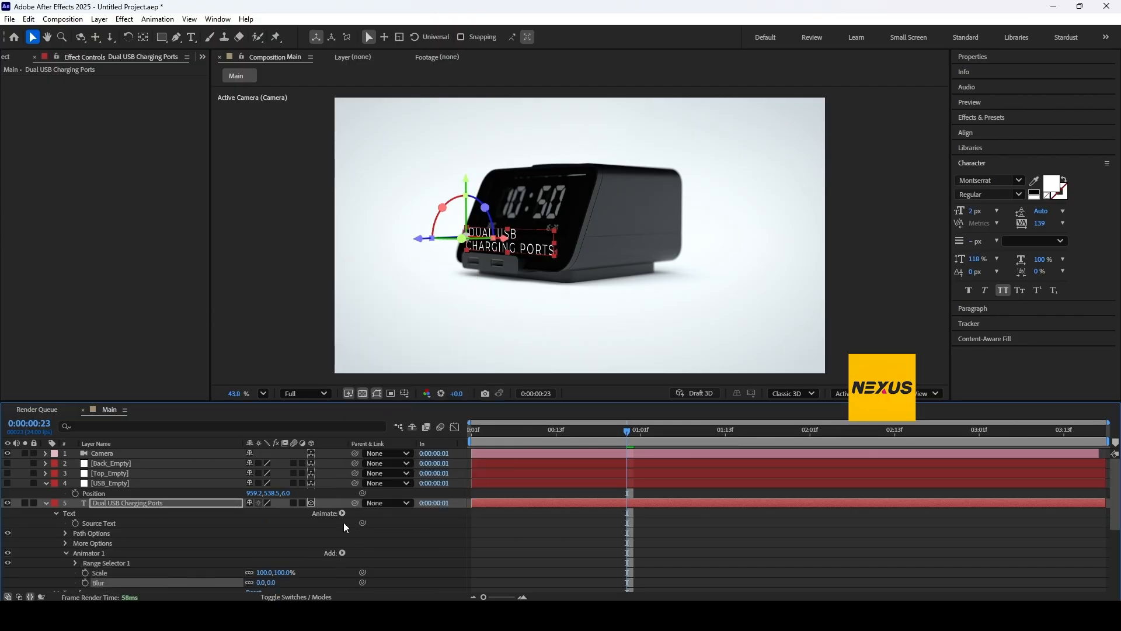
{"action": "left_click", "coordinate": [342, 514]}
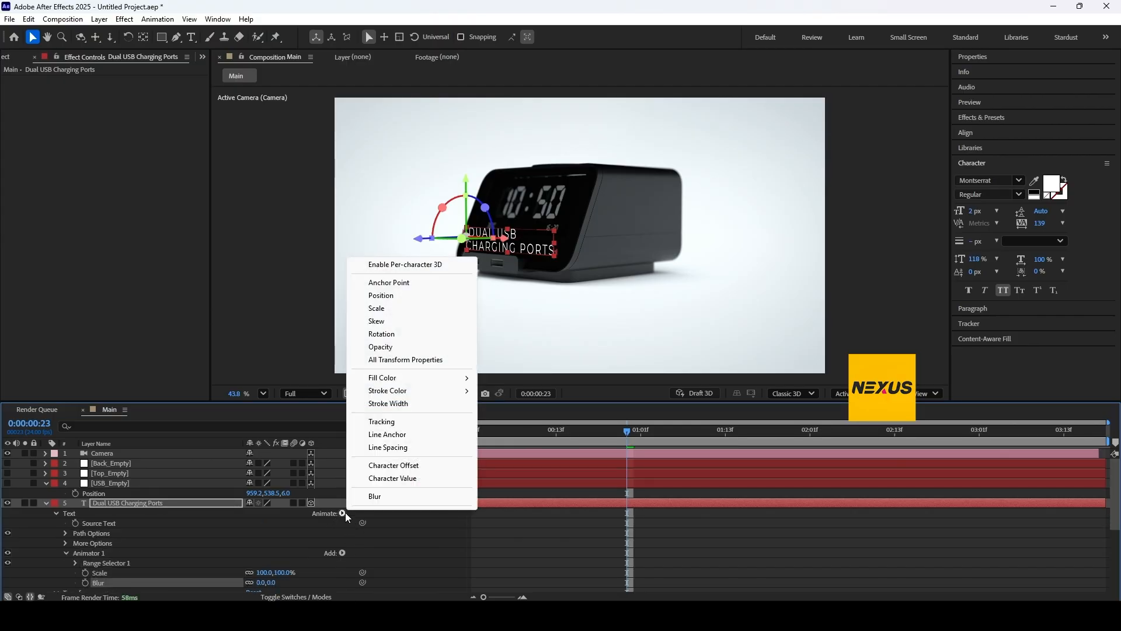
{"action": "left_click", "coordinate": [386, 347]}
{"action": "scroll", "coordinate": [215, 541], "scroll_direction": "down", "scroll_amount": 3}
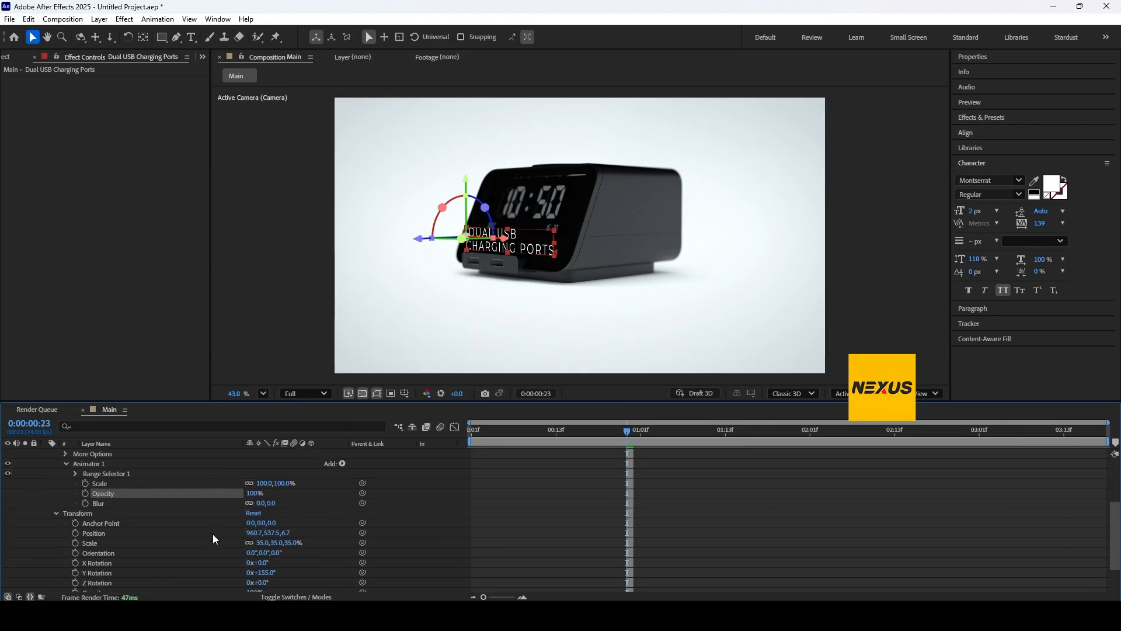
Set the text animator's Scale to 223%, Blur to 3 and Opacity to 0%
{"action": "left_click_drag", "start_coordinate": [265, 486], "coordinate": [340, 486]}
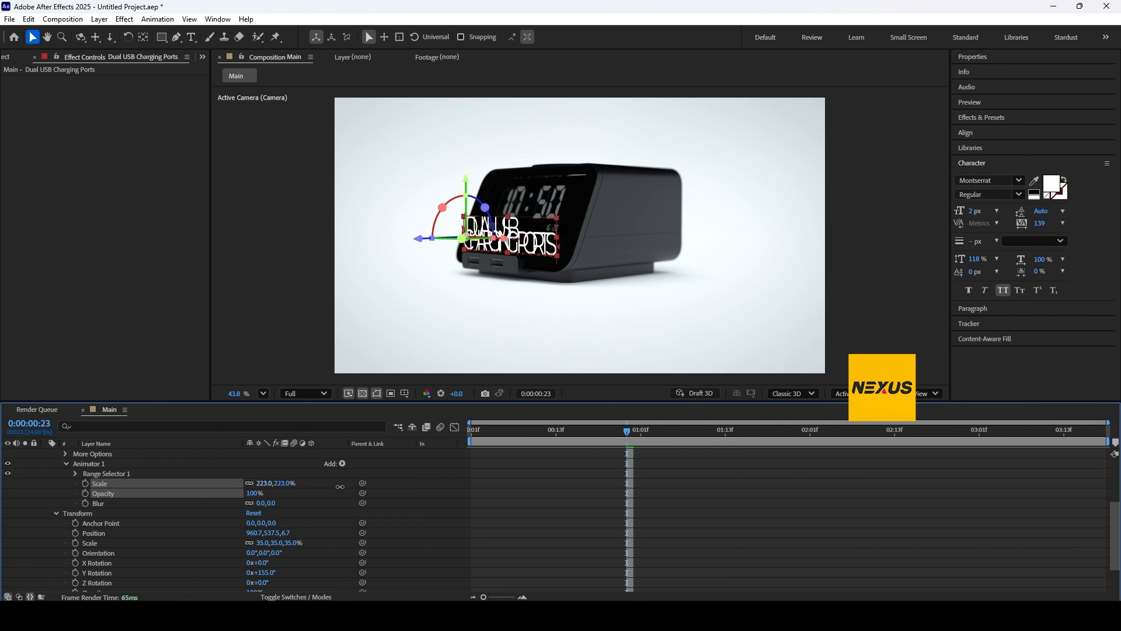
{"action": "left_click", "coordinate": [278, 510]}
{"action": "left_click", "coordinate": [271, 503]}
{"action": "key", "text": "Return"}
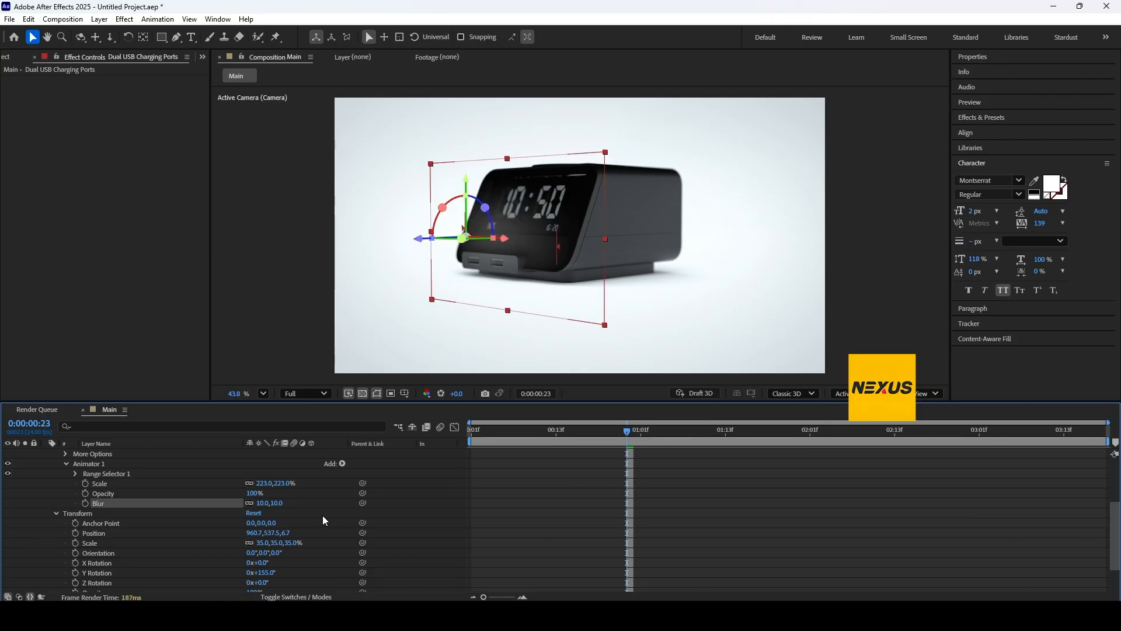
{"action": "left_click", "coordinate": [270, 503]}
{"action": "type", "text": "5"}
{"action": "key", "text": "Return"}
{"action": "left_click", "coordinate": [272, 506]}
{"action": "type", "text": "3"}
{"action": "key", "text": "Return"}
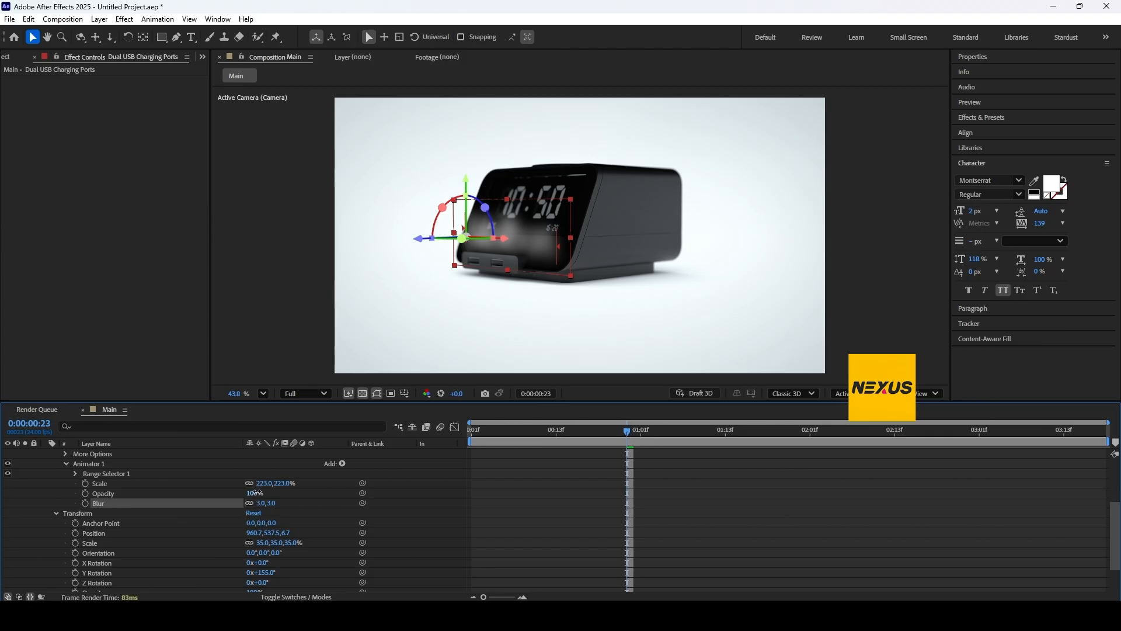
{"action": "left_click_drag", "start_coordinate": [258, 495], "coordinate": [199, 496]}
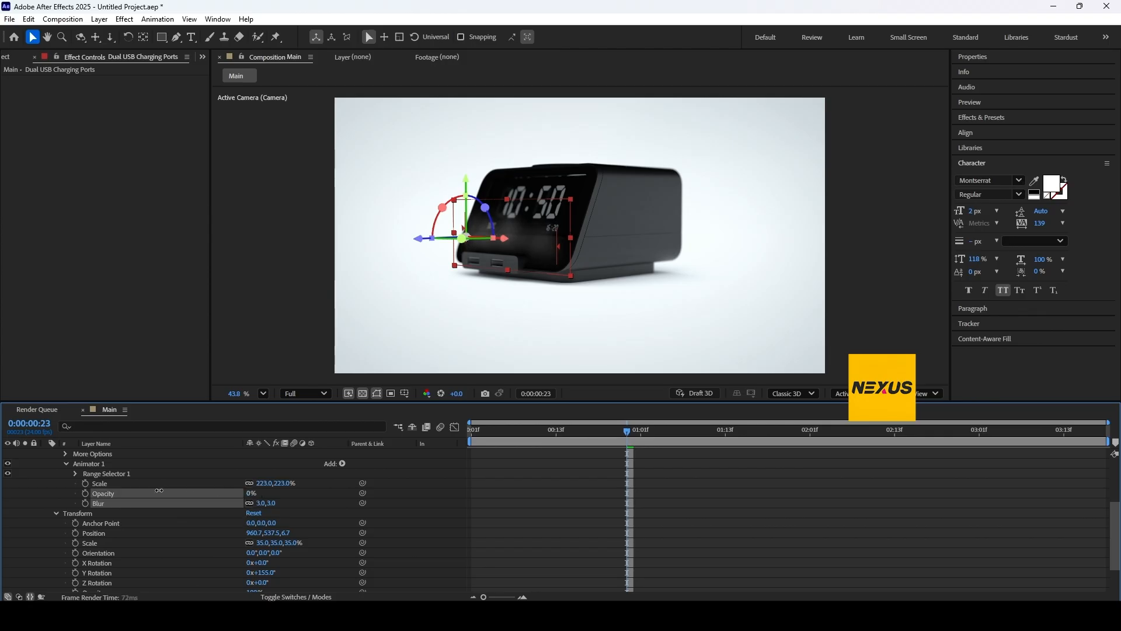
Scrub Range Selector 1's Start to 97% to test the letter reveal and reduce the animator's Blur to 1
{"action": "left_click", "coordinate": [76, 474]}
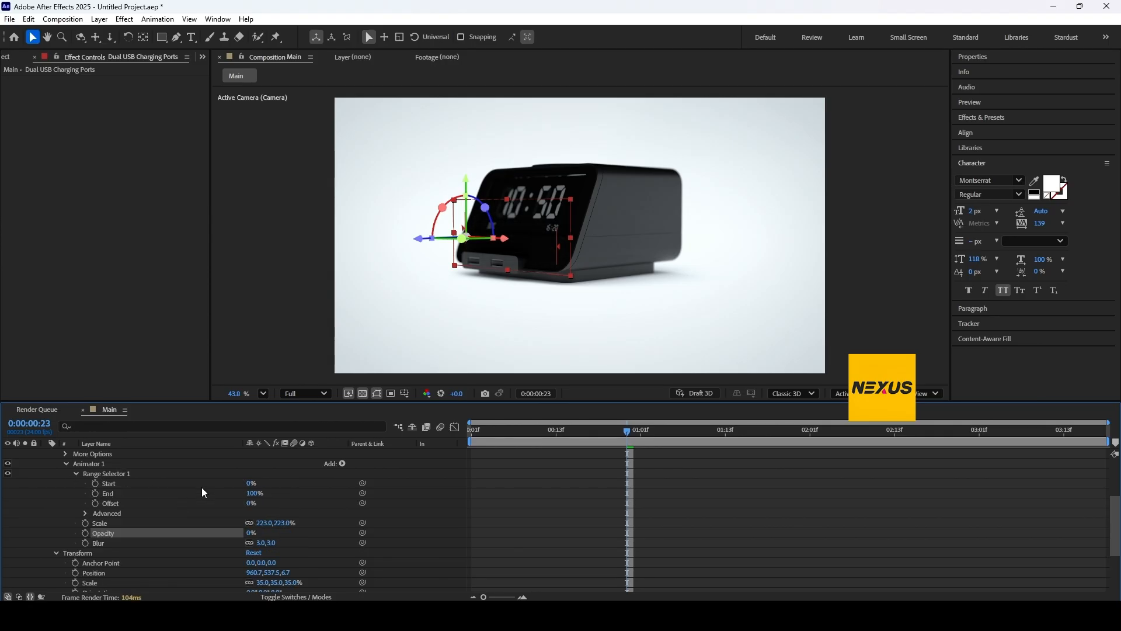
{"action": "left_click_drag", "start_coordinate": [248, 483], "coordinate": [330, 493]}
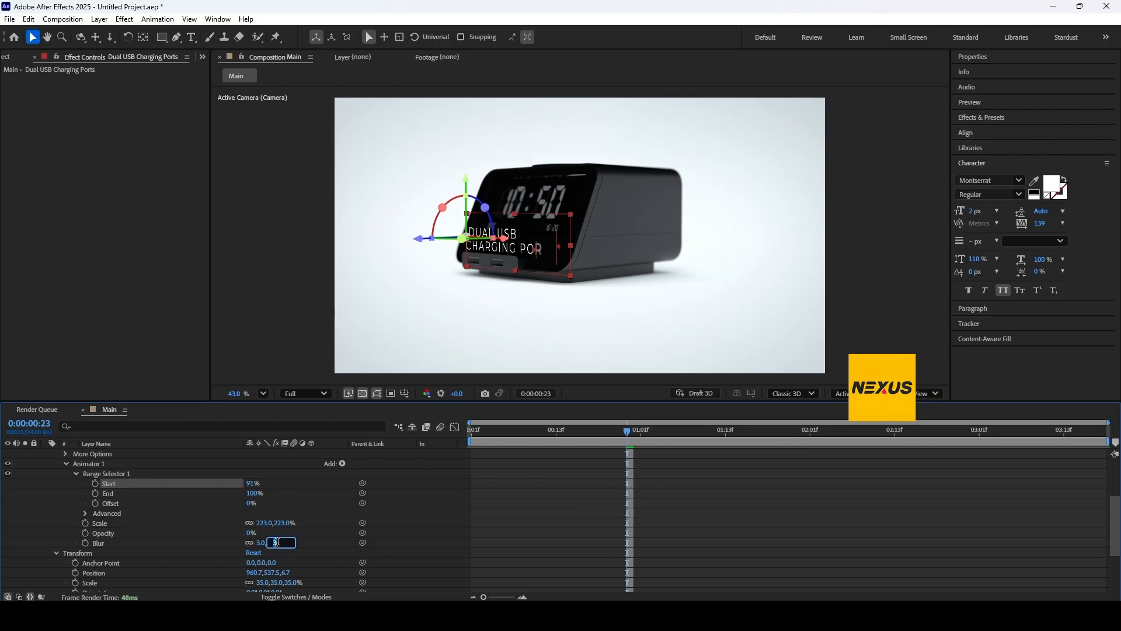
{"action": "type", "text": "1"}
{"action": "key", "text": "Return"}
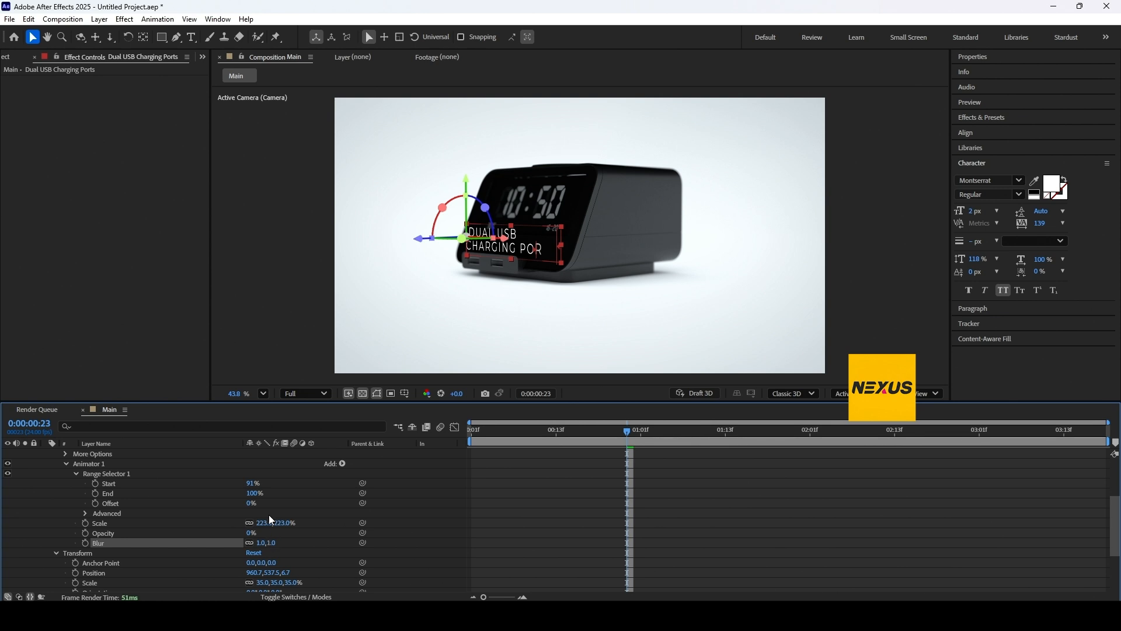
{"action": "mouse_move", "coordinate": [253, 484]}
{"action": "left_mouse_down"}
{"action": "mouse_move", "coordinate": [225, 479]}
{"action": "mouse_move", "coordinate": [257, 483]}
{"action": "left_mouse_up"}
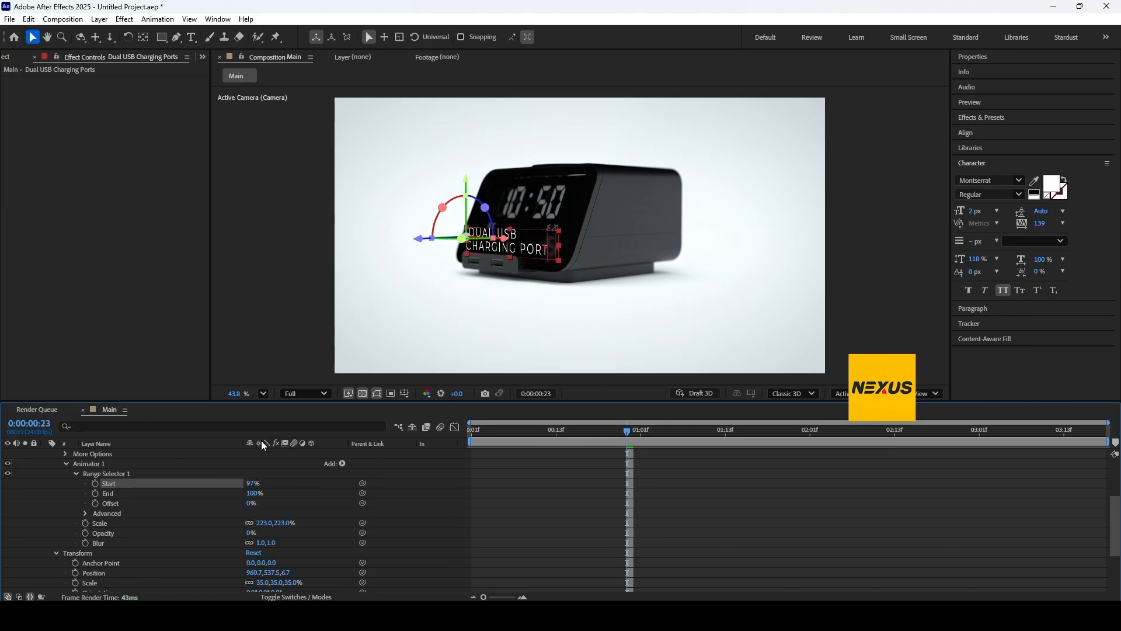
Keyframe the range selector's Start at 0% at 0:00:00:18, showing only the label's keyframed properties
{"action": "scroll", "coordinate": [119, 509], "scroll_direction": "up", "scroll_amount": 5}
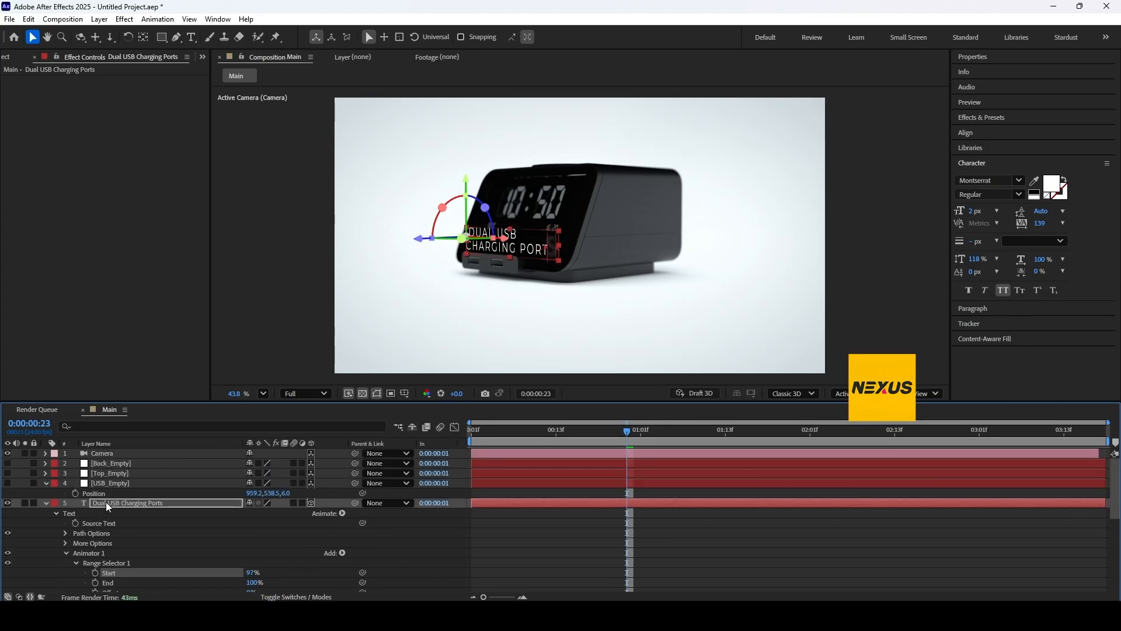
{"action": "left_click", "coordinate": [106, 502]}
{"action": "scroll", "coordinate": [175, 517], "scroll_direction": "down", "scroll_amount": 2}
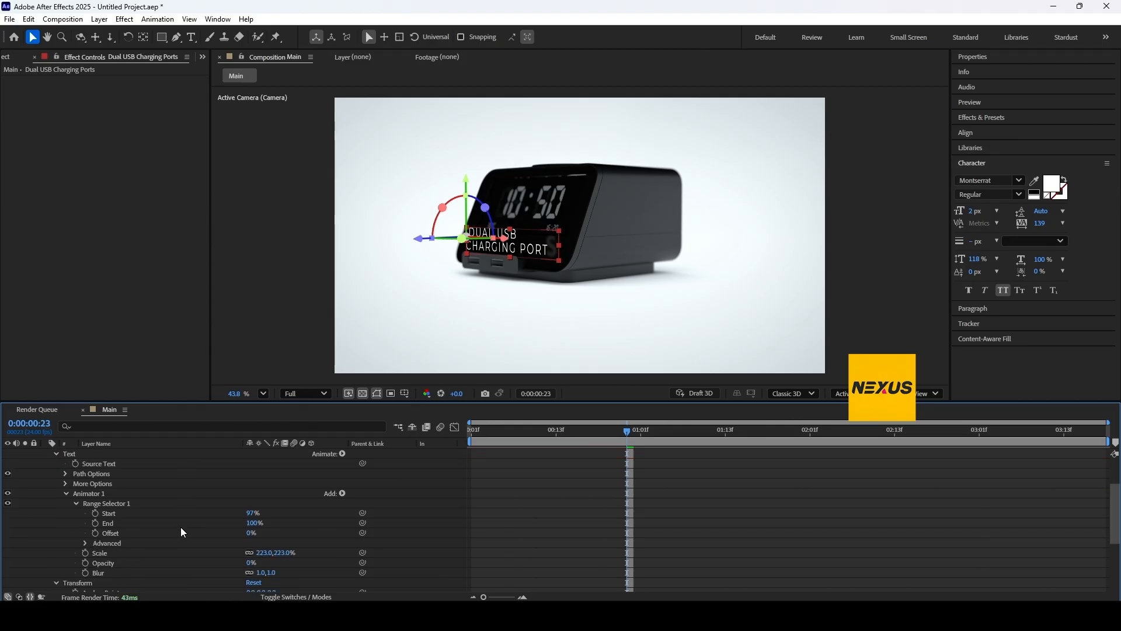
{"action": "left_click", "coordinate": [95, 513]}
{"action": "scroll", "coordinate": [155, 491], "scroll_direction": "up", "scroll_amount": 2}
{"action": "left_click", "coordinate": [138, 504]}
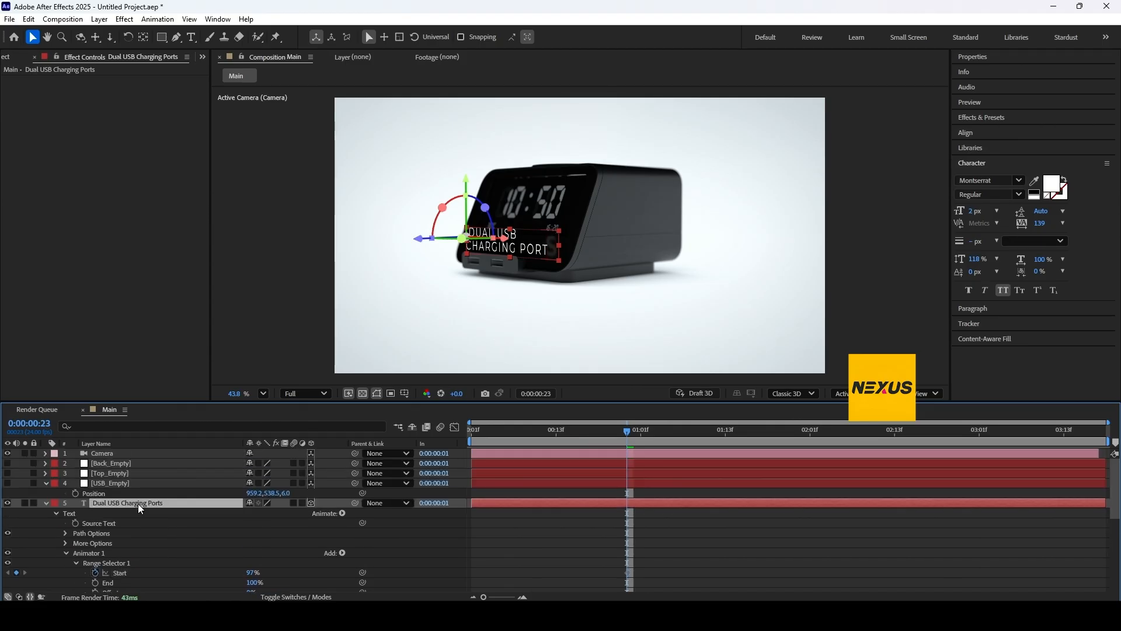
{"action": "key", "text": "u"}
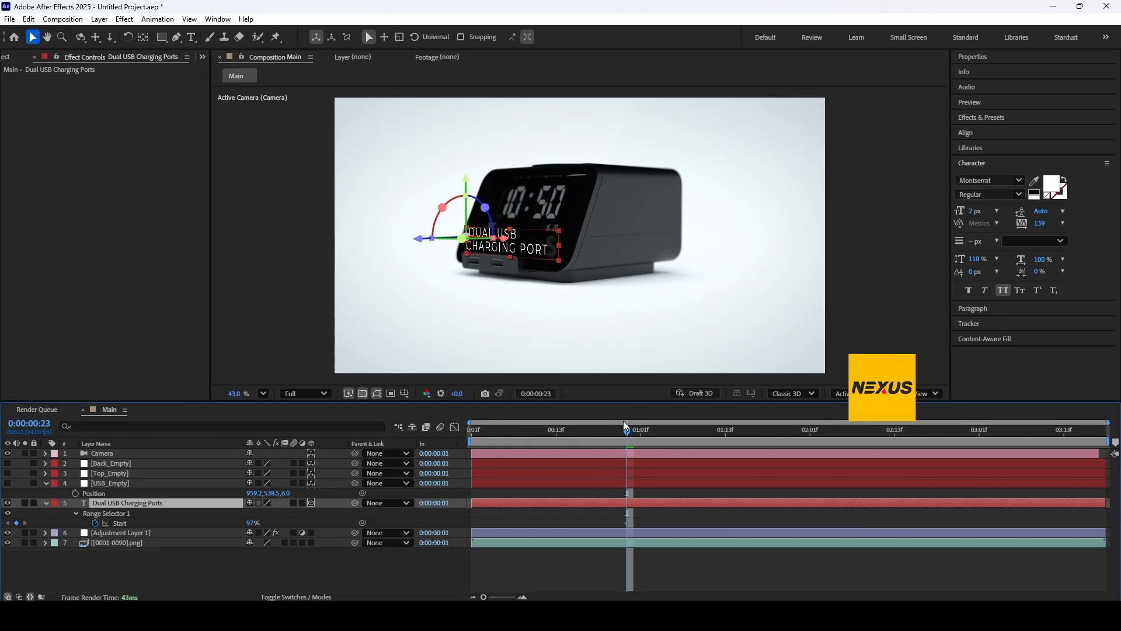
{"action": "left_click_drag", "start_coordinate": [623, 432], "coordinate": [591, 435]}
{"action": "left_click_drag", "start_coordinate": [627, 523], "coordinate": [590, 527]}
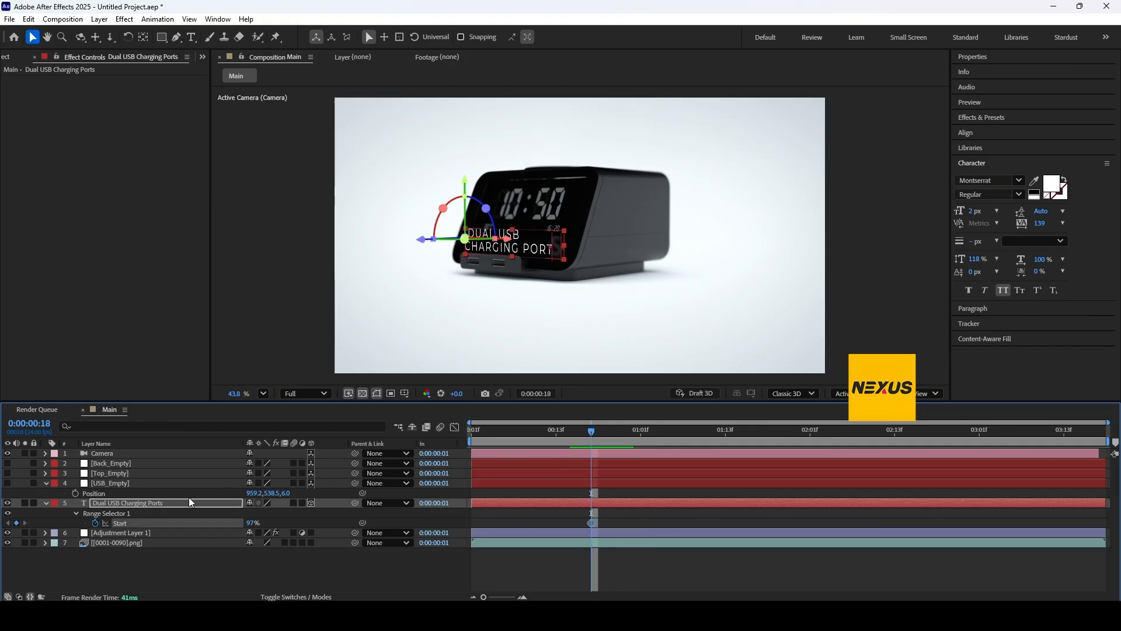
{"action": "left_click_drag", "start_coordinate": [252, 522], "coordinate": [88, 516]}
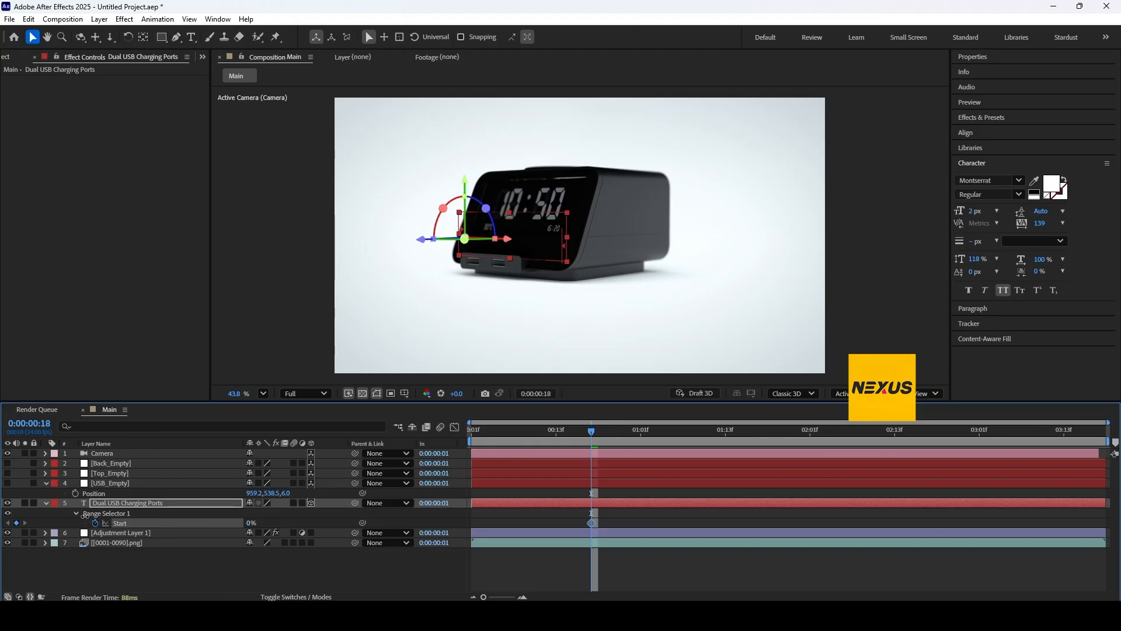
Add a Start keyframe of 100% at 0:00:01:13 and make the first keyframe at 0:00:00:18 exactly 0%
{"action": "left_click_drag", "start_coordinate": [595, 437], "coordinate": [730, 450]}
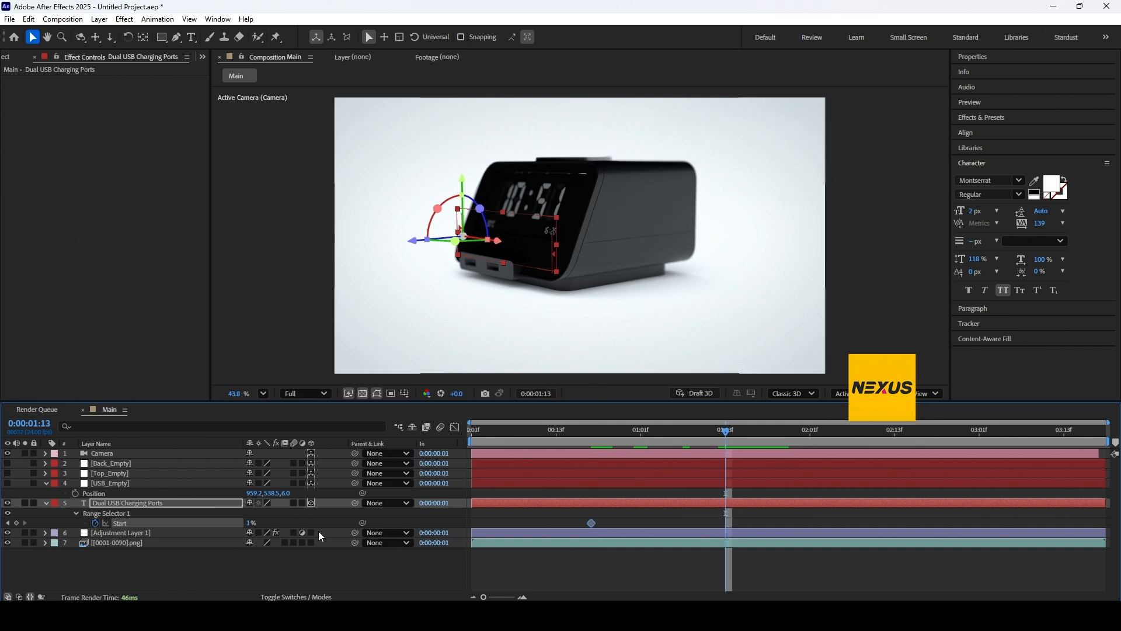
{"action": "left_click_drag", "start_coordinate": [248, 524], "coordinate": [461, 528]}
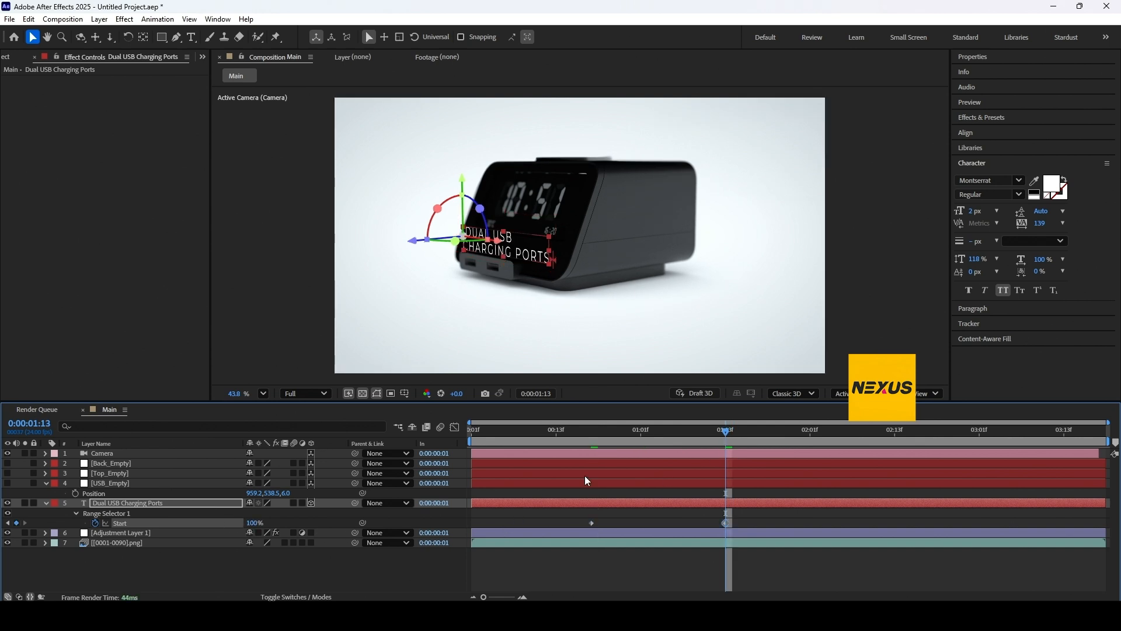
{"action": "left_click_drag", "start_coordinate": [682, 432], "coordinate": [591, 444]}
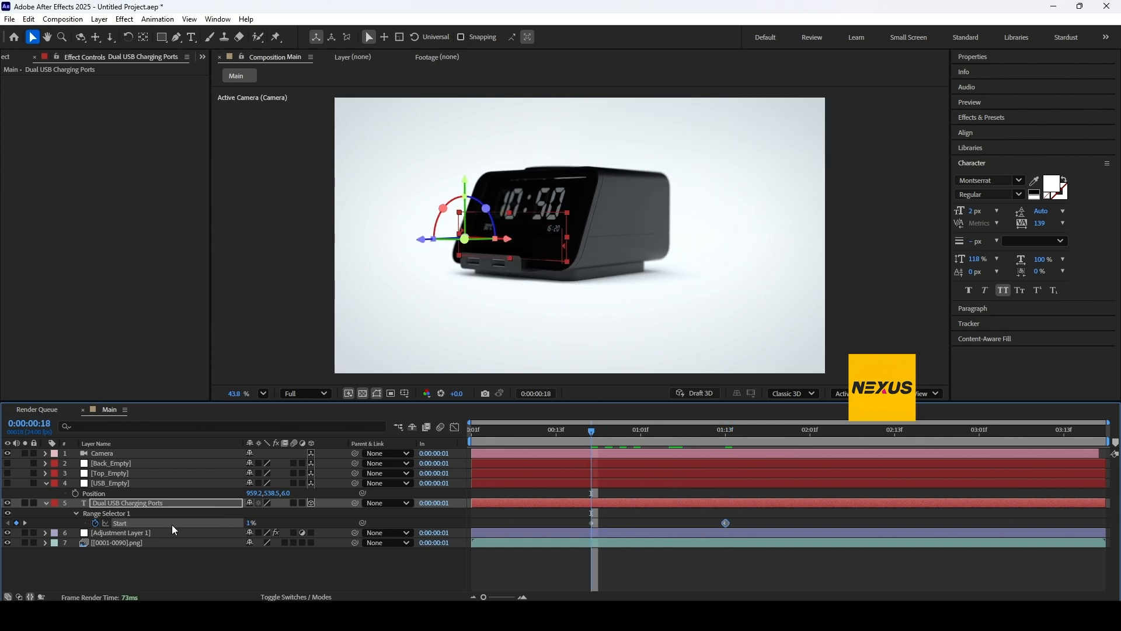
{"action": "left_click_drag", "start_coordinate": [248, 524], "coordinate": [131, 519]}
Easy-ease both Start keyframes and shape their speed curve to peak early and slow down gradually
{"action": "left_click_drag", "start_coordinate": [759, 515], "coordinate": [499, 530]}
{"action": "key", "text": "F9"}
{"action": "left_click", "coordinate": [455, 427]}
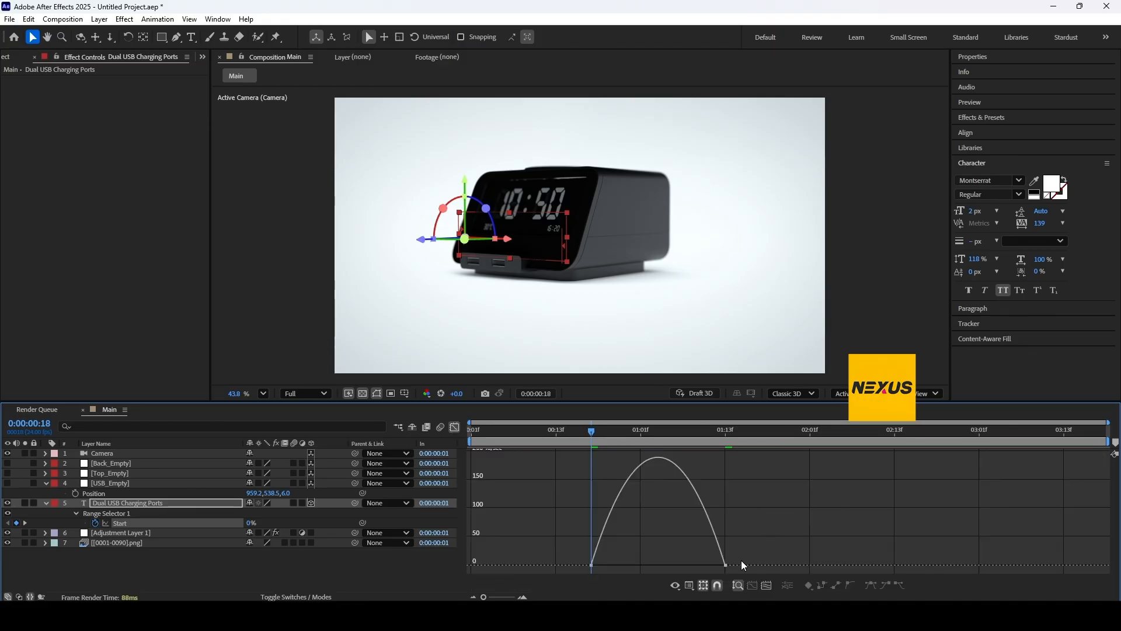
{"action": "left_click_drag", "start_coordinate": [779, 555], "coordinate": [646, 568]}
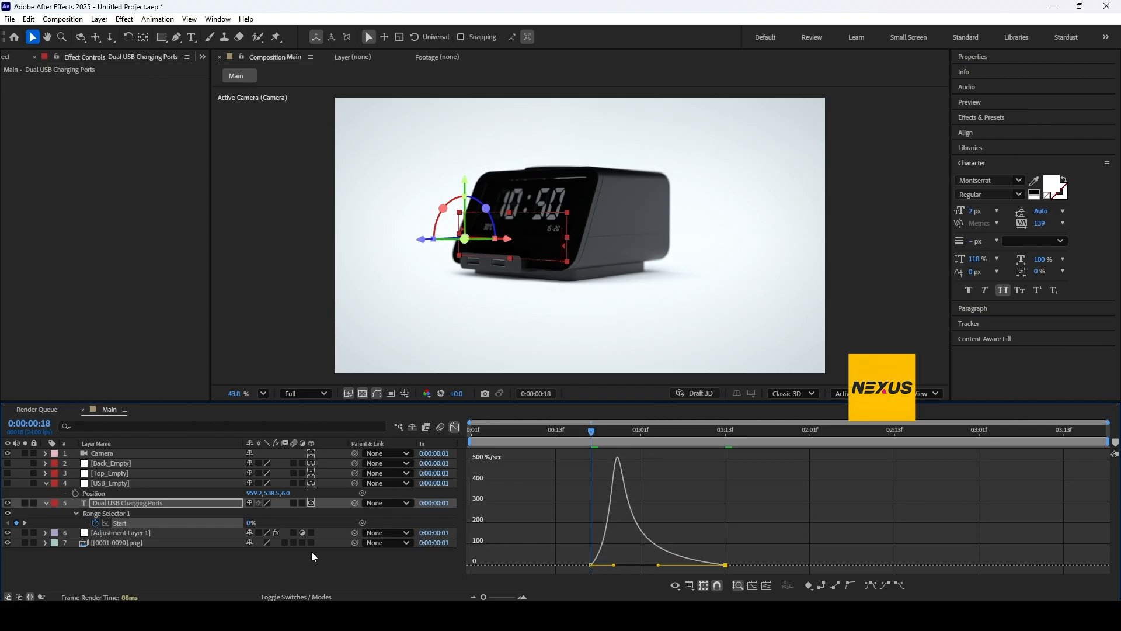
Enable motion blur on the Dual USB Charging Ports layer and preview the text reveal from the first frame
{"action": "left_click", "coordinate": [294, 503]}
{"action": "left_click_drag", "start_coordinate": [592, 431], "coordinate": [471, 430]}
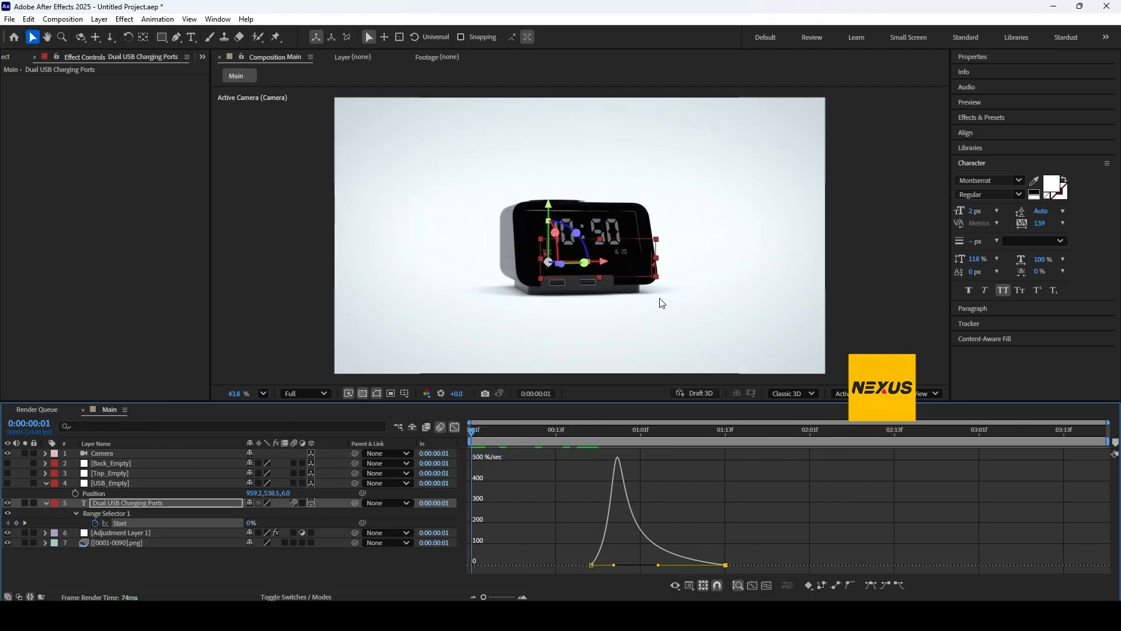
{"action": "key", "text": "space"}
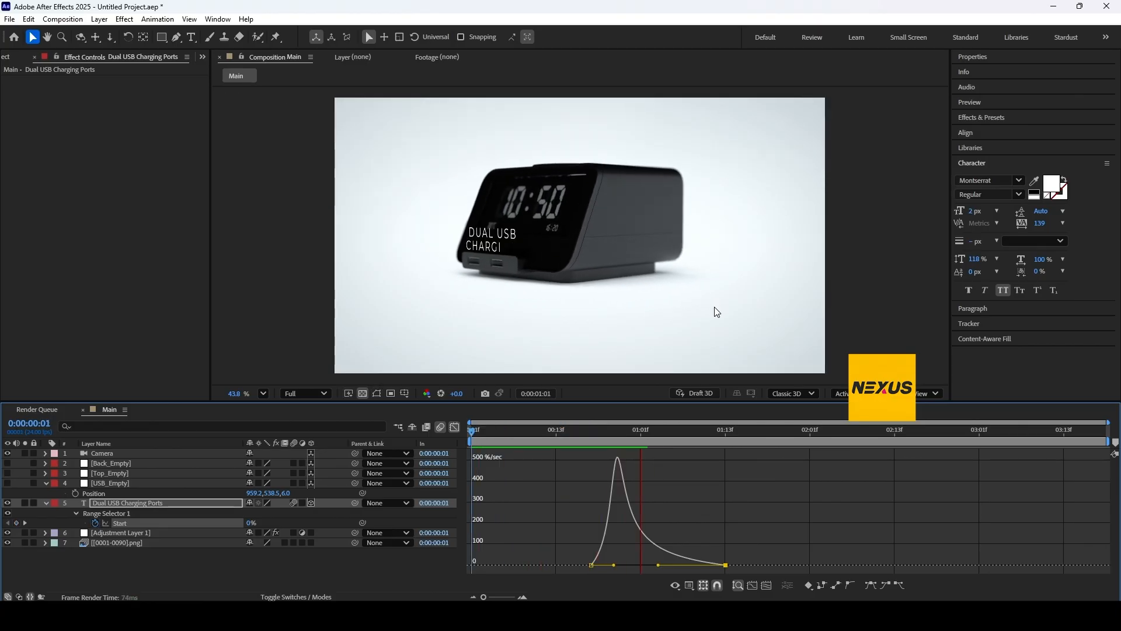
{"action": "key", "text": "space"}
Check the label's angle at 0:00:01:20 and set its Y Rotation to 157°
{"action": "left_click_drag", "start_coordinate": [710, 429], "coordinate": [772, 446]}
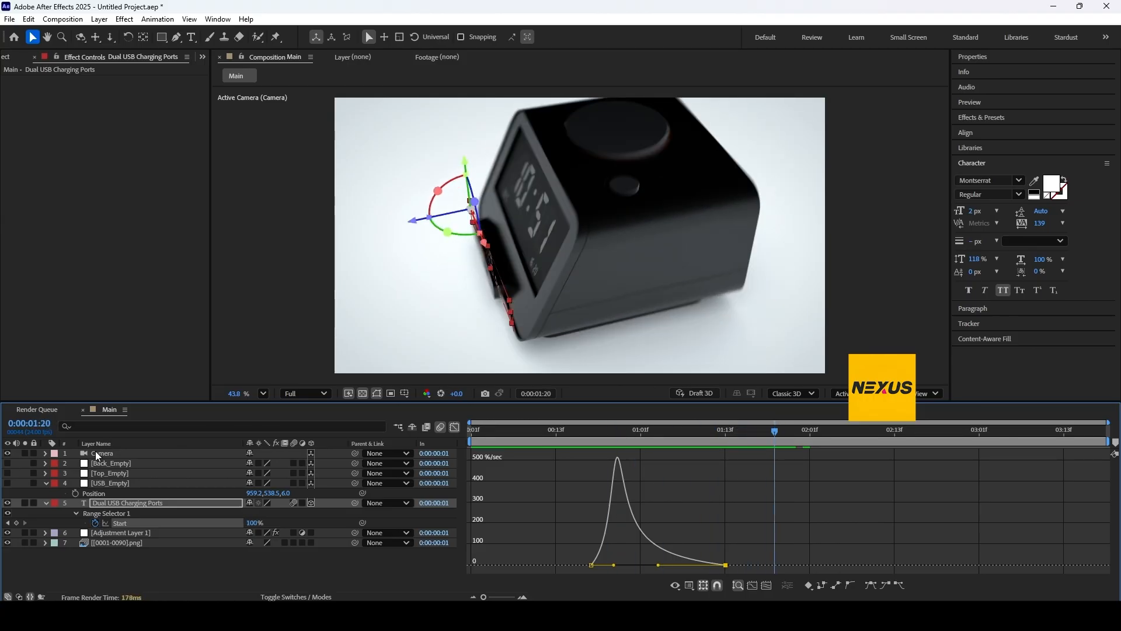
{"action": "left_click", "coordinate": [142, 502]}
{"action": "key", "text": "r"}
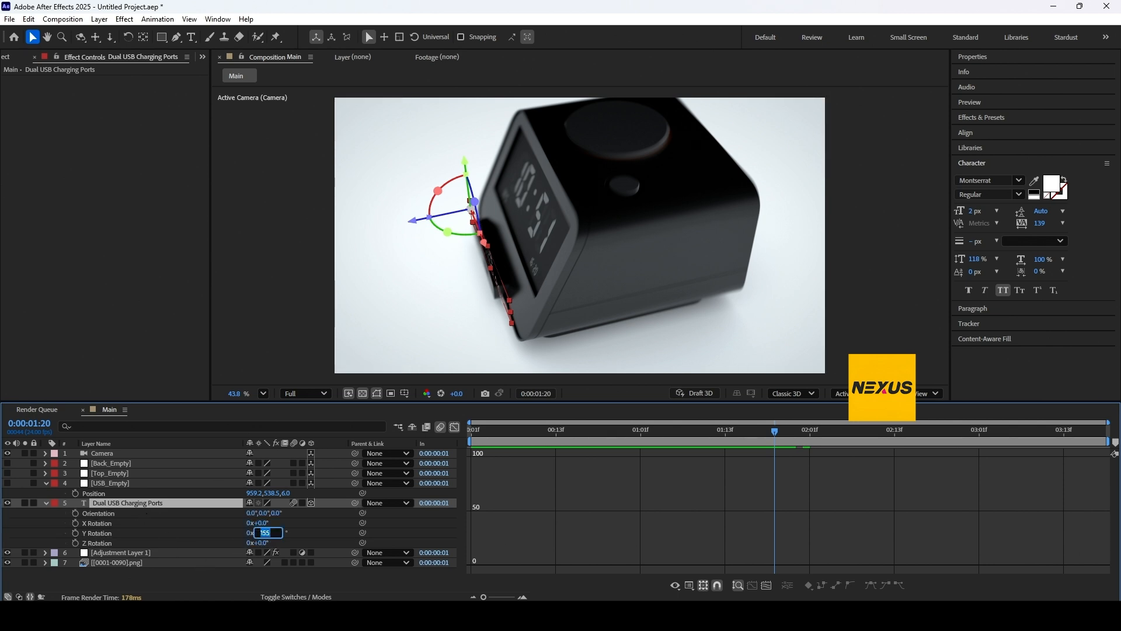
{"action": "key", "text": "Up"}
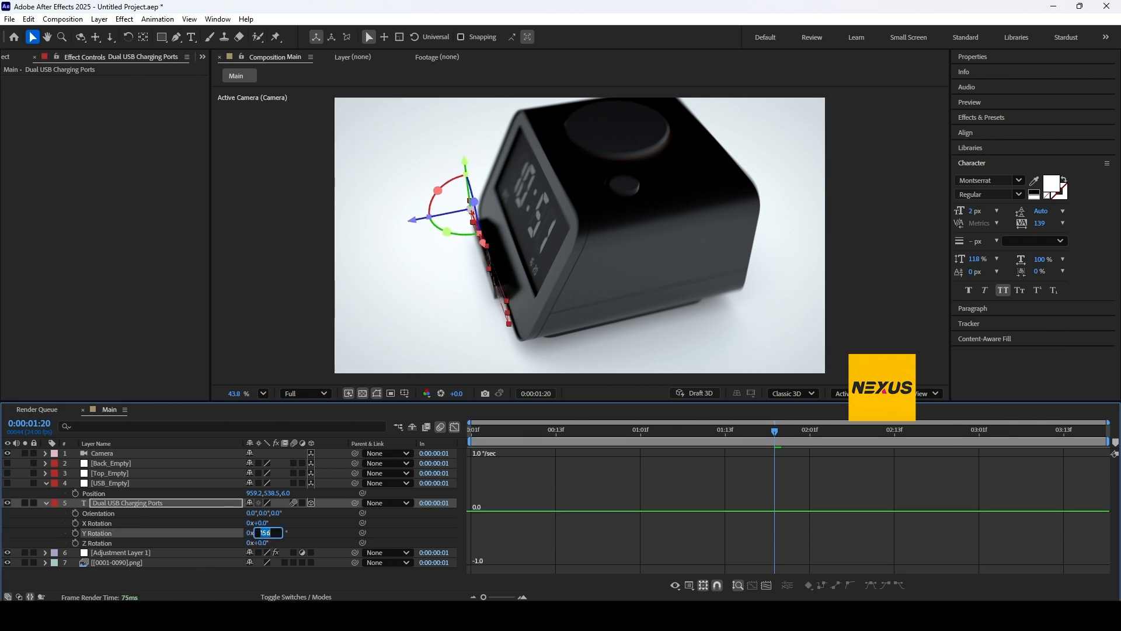
{"action": "key", "text": "Up"}
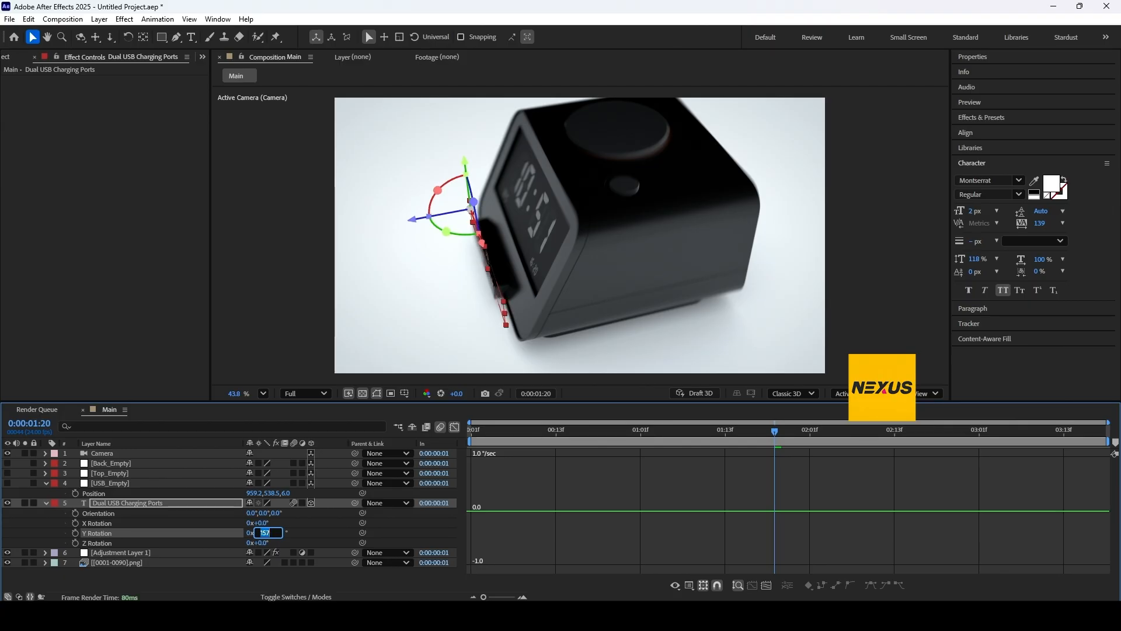
{"action": "left_click", "coordinate": [455, 427]}
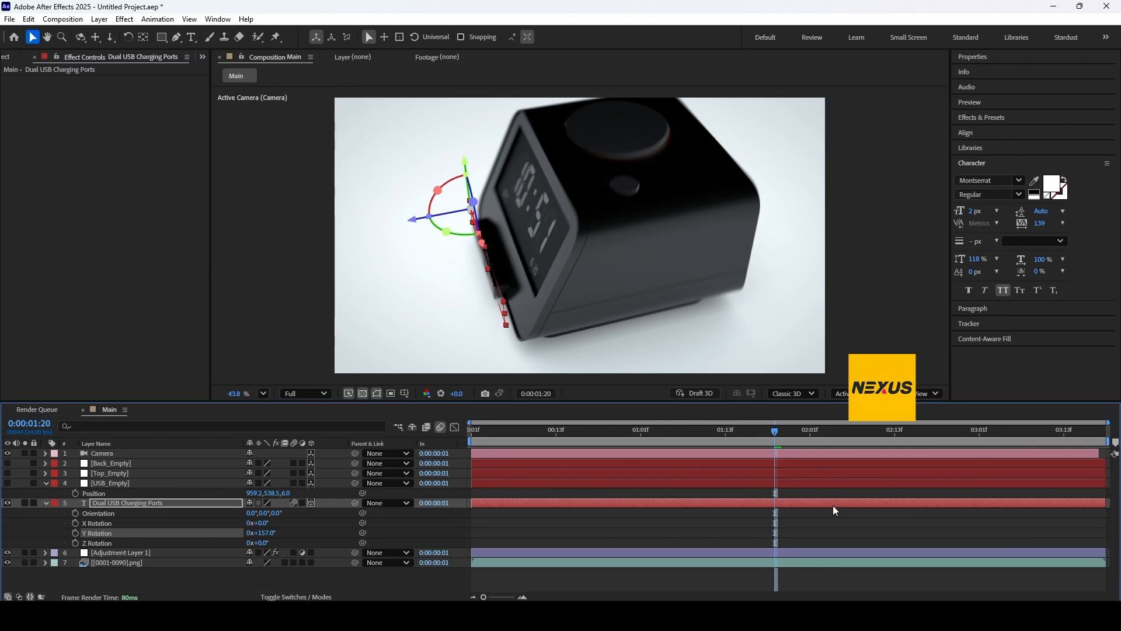
Fade out the label by keyframing its Opacity at 100% at 0:00:01:20 and 0% at 0:00:02:03
{"action": "left_click", "coordinate": [811, 505]}
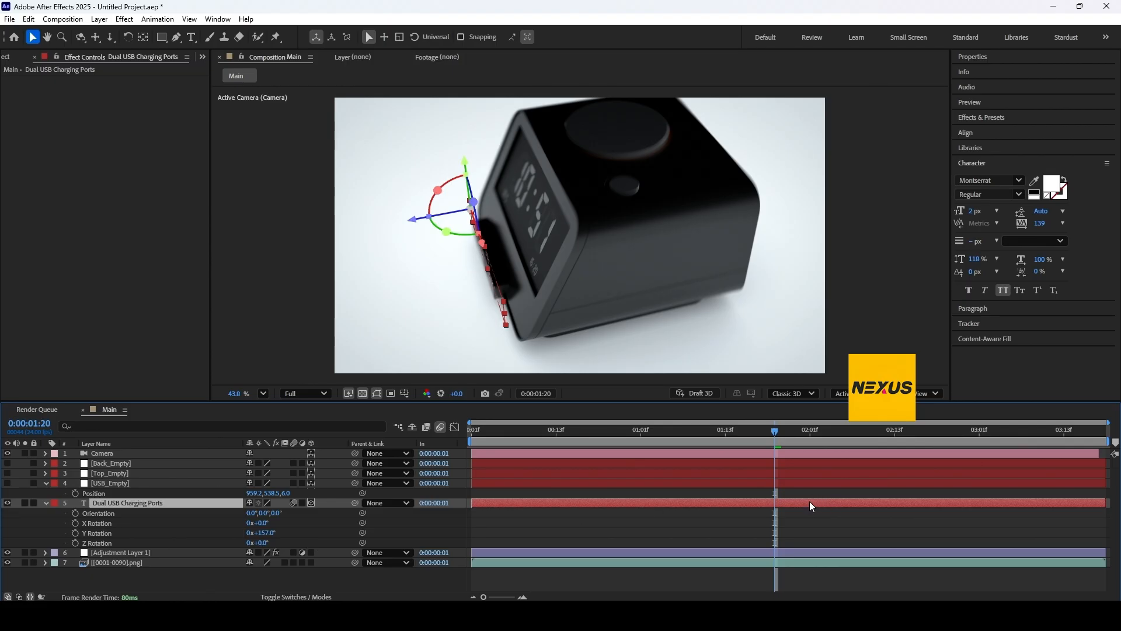
{"action": "key", "text": "t"}
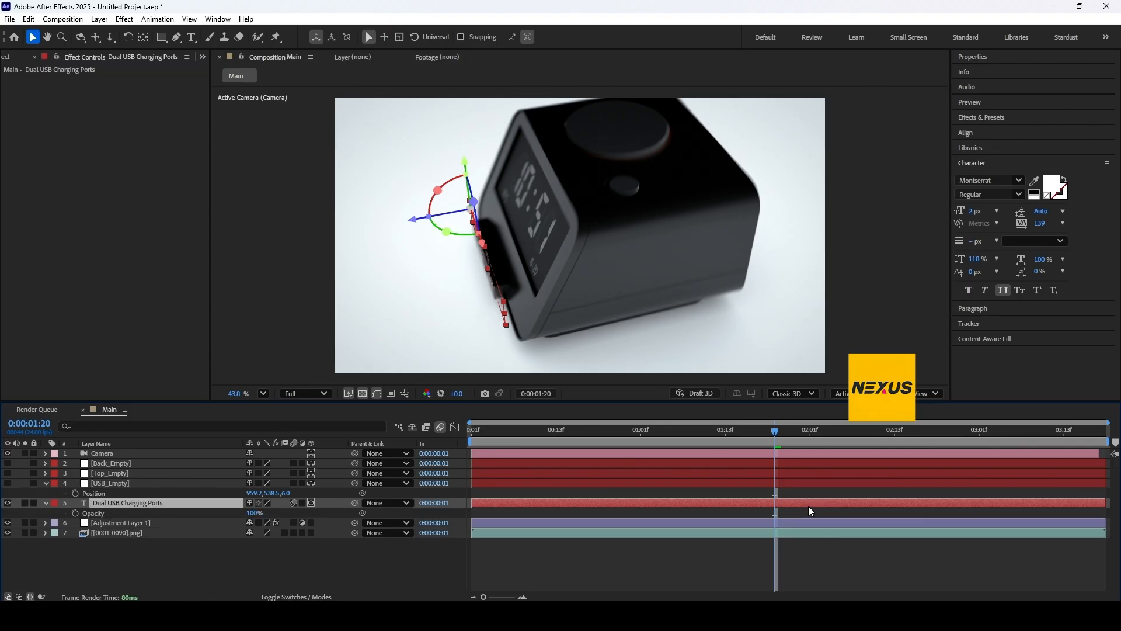
{"action": "left_click", "coordinate": [75, 513]}
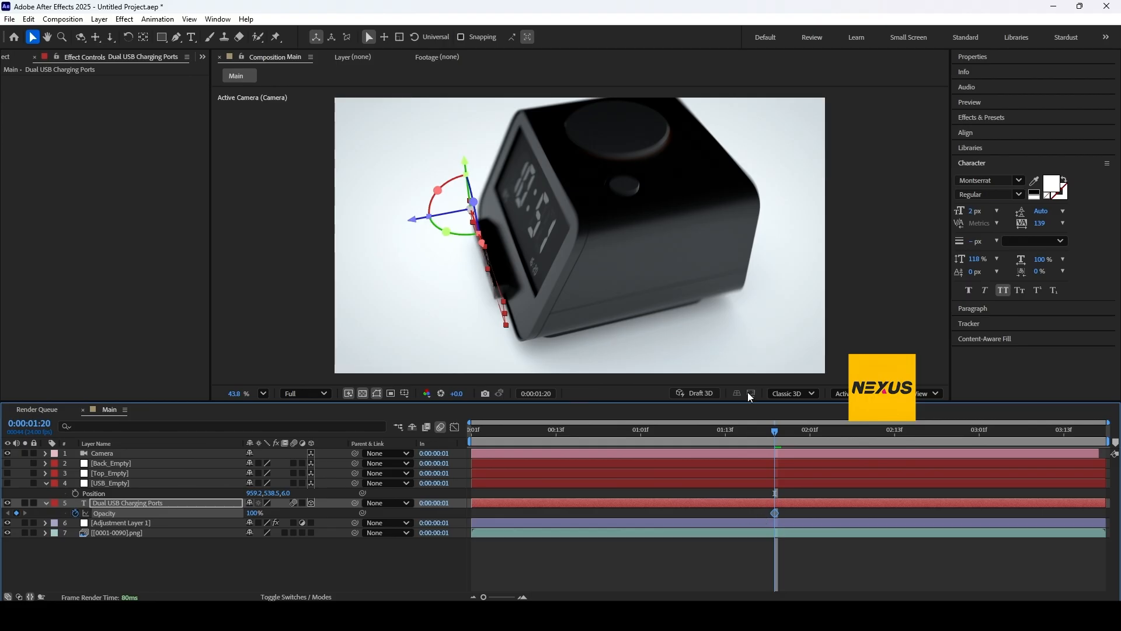
{"action": "left_click_drag", "start_coordinate": [784, 430], "coordinate": [826, 432]}
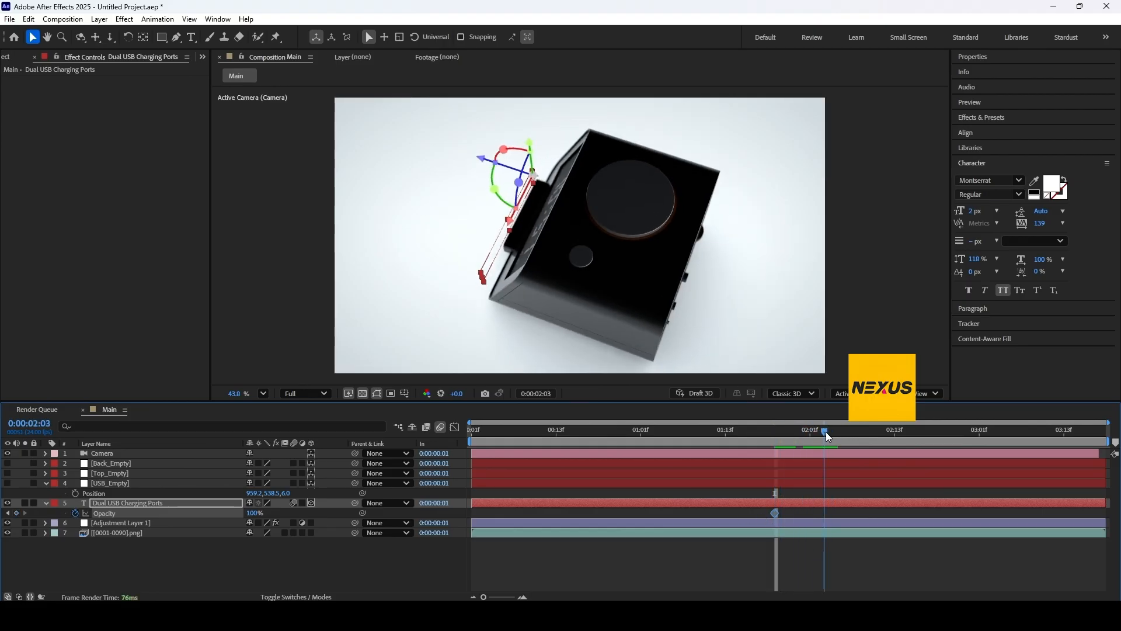
{"action": "left_click_drag", "start_coordinate": [252, 513], "coordinate": [154, 514]}
Play the composition from the start to check the label's reveal and fade-out
{"action": "left_click_drag", "start_coordinate": [799, 435], "coordinate": [384, 439]}
{"action": "left_click", "coordinate": [836, 243]}
{"action": "key", "text": "space"}
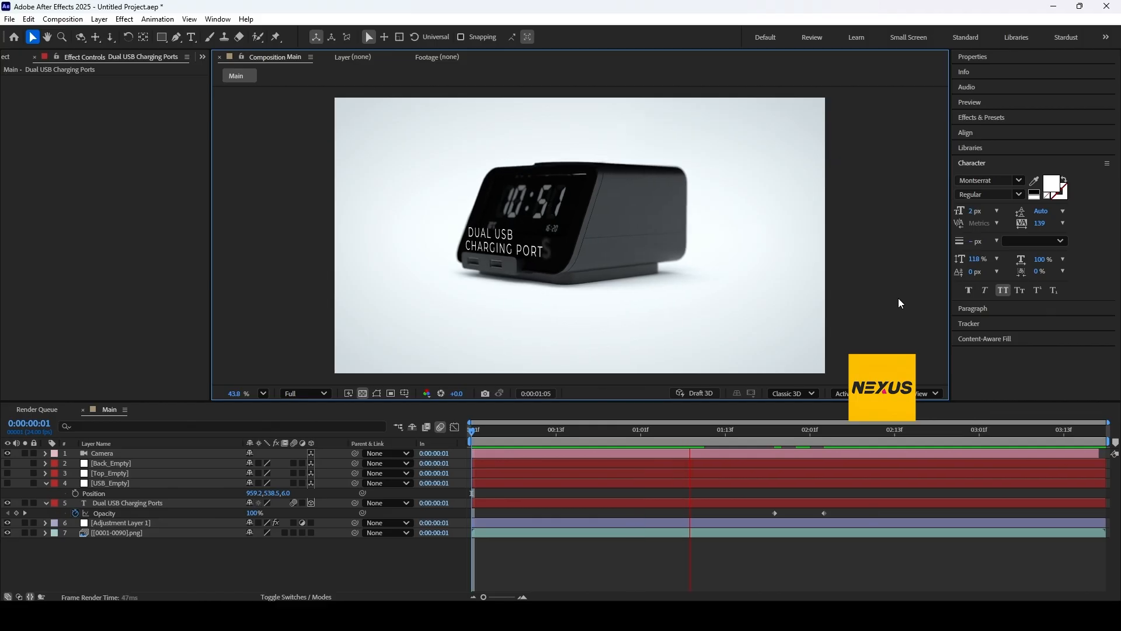
{"action": "key", "text": "space"}
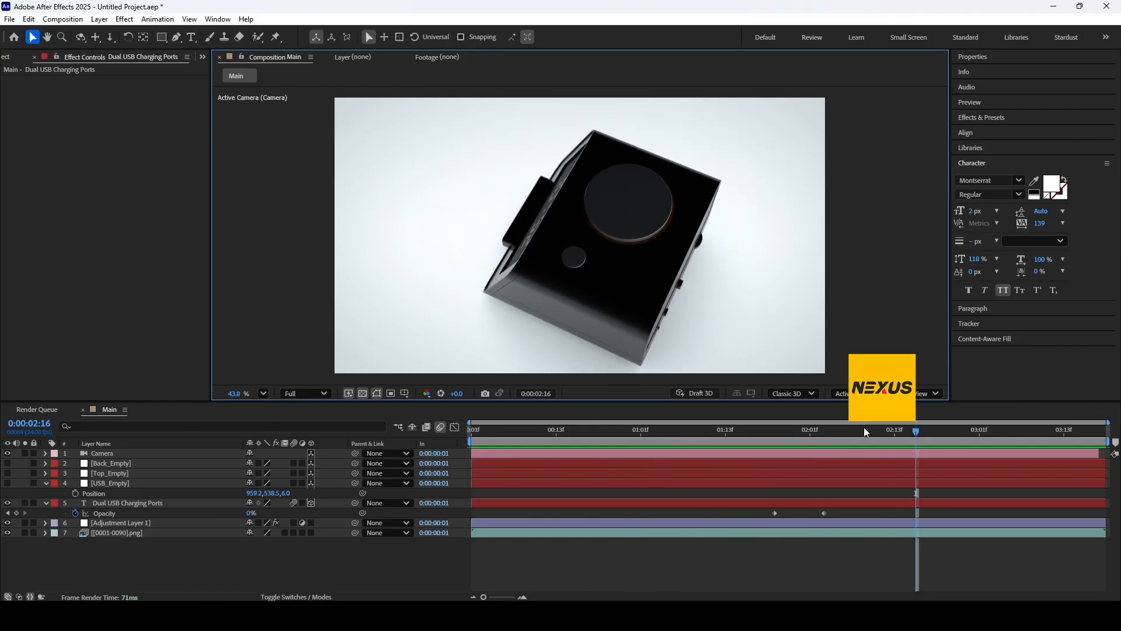
Set the Vignette Amount on Adjustment Layer 1 to -3 and save the project
{"action": "left_click_drag", "start_coordinate": [846, 432], "coordinate": [733, 471]}
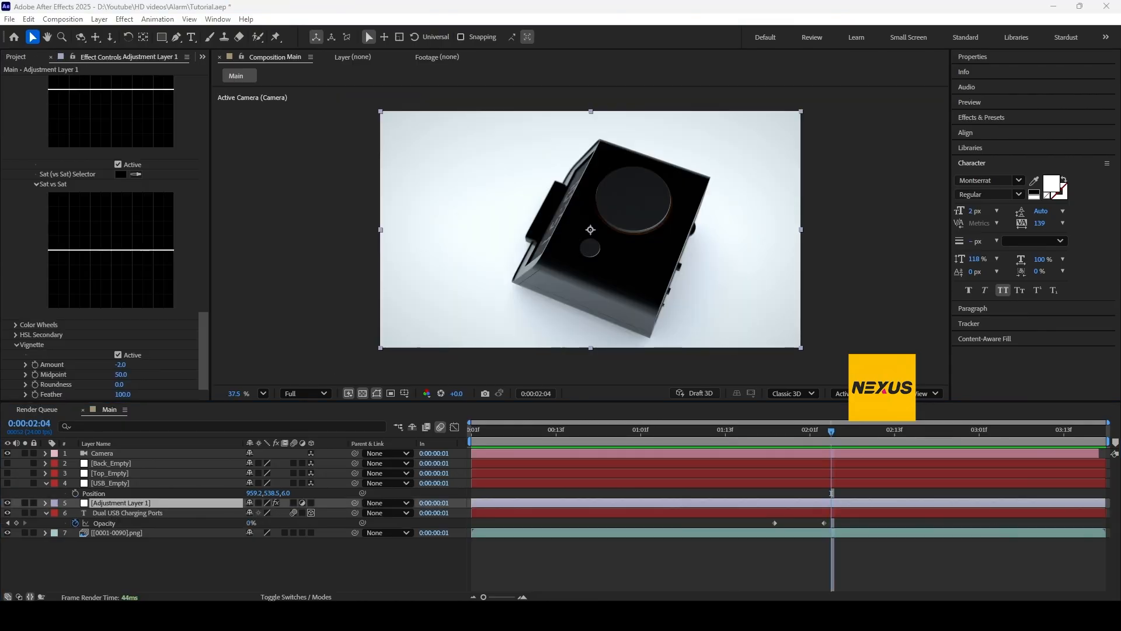
{"action": "left_click", "coordinate": [639, 615]}
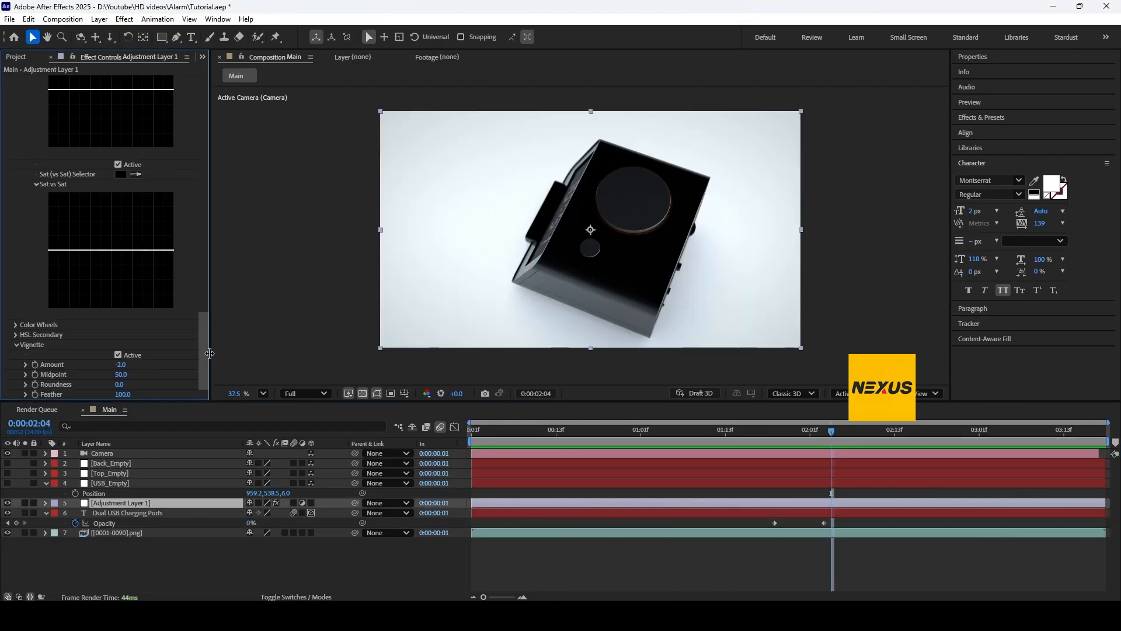
{"action": "left_click", "coordinate": [121, 364]}
{"action": "type", "text": "-3"}
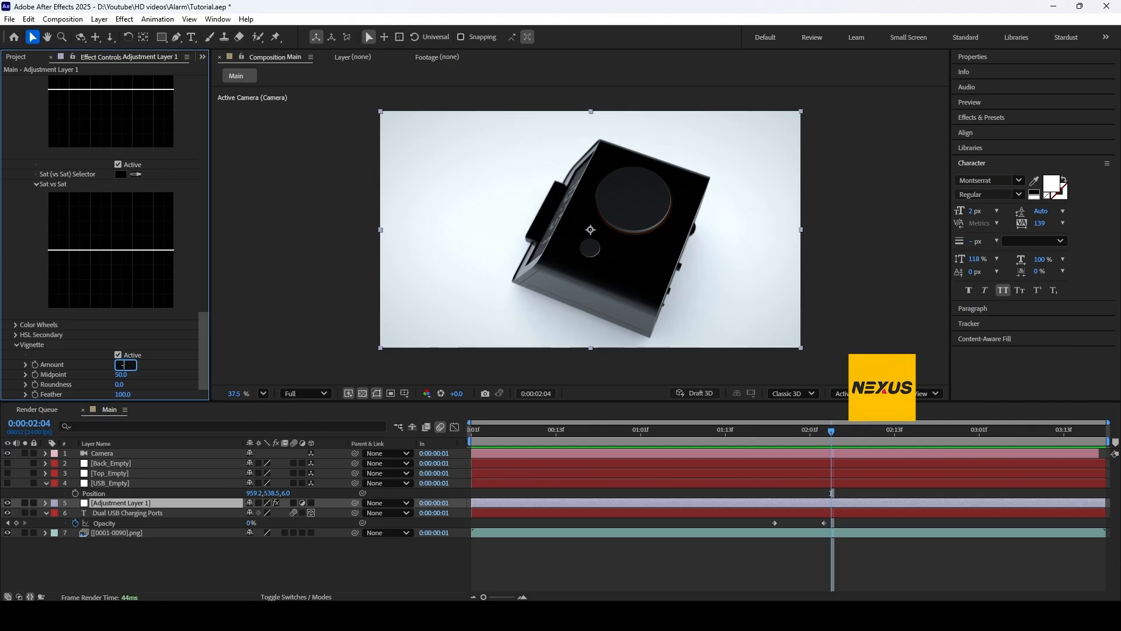
{"action": "key", "text": "Return"}
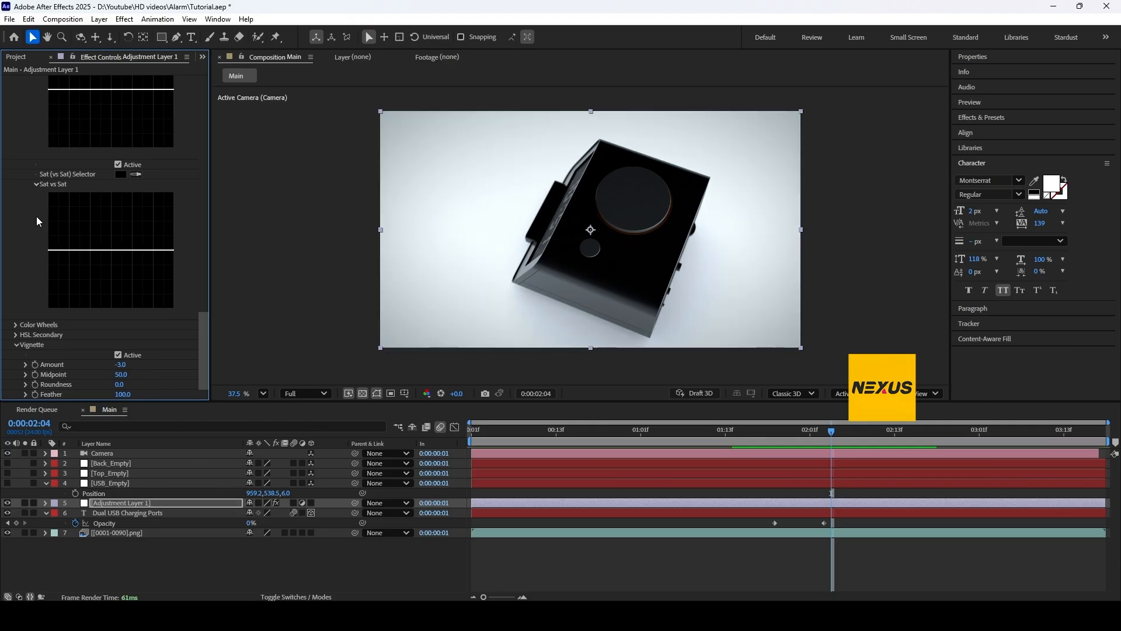
{"action": "left_click", "coordinate": [9, 20]}
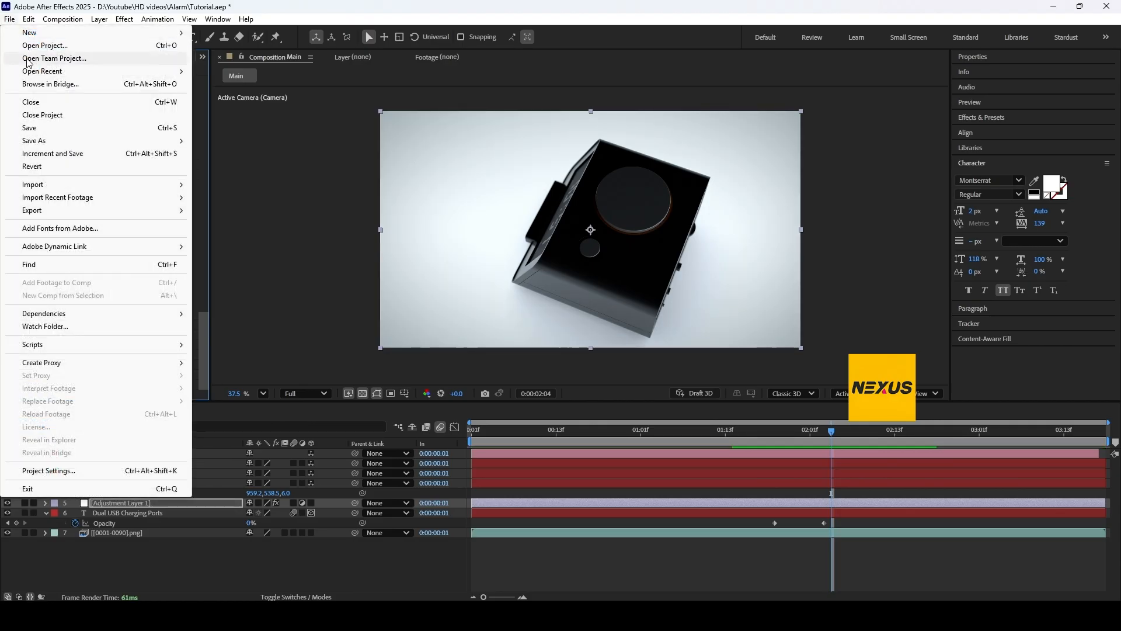
{"action": "left_click", "coordinate": [31, 130]}
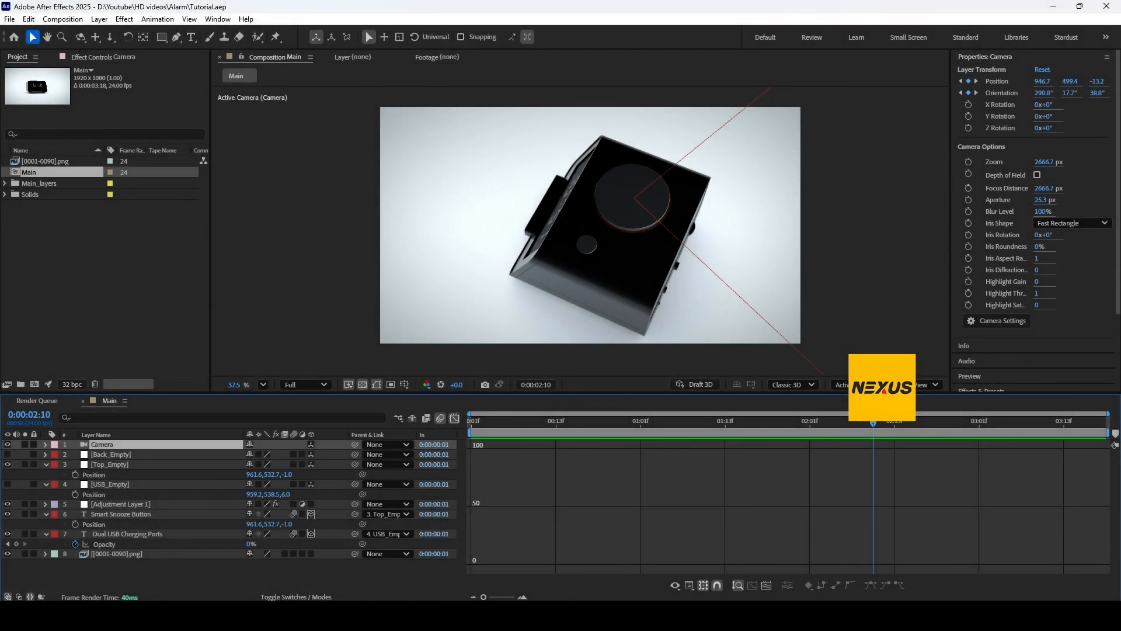
Copy "Smart Snooze Button" from the MAXFILES.TXT notes in Notepad and paste it as a new text layer in the After Effects composition
{"action": "key", "text": "alt+Tab"}
{"action": "right_click", "coordinate": [72, 97]}
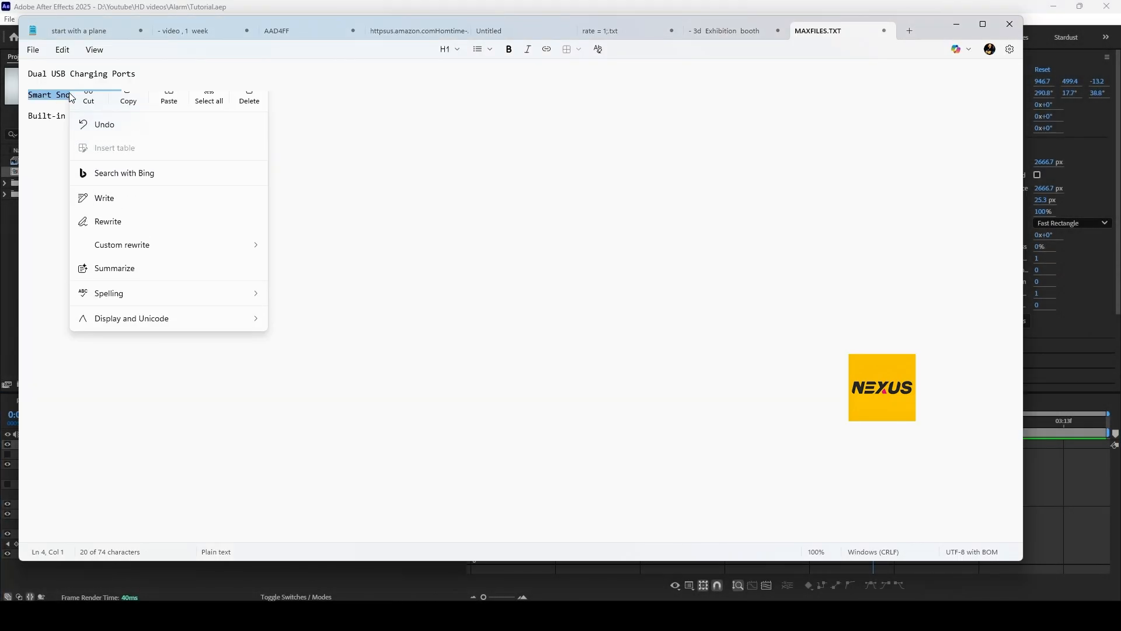
{"action": "left_click", "coordinate": [128, 108]}
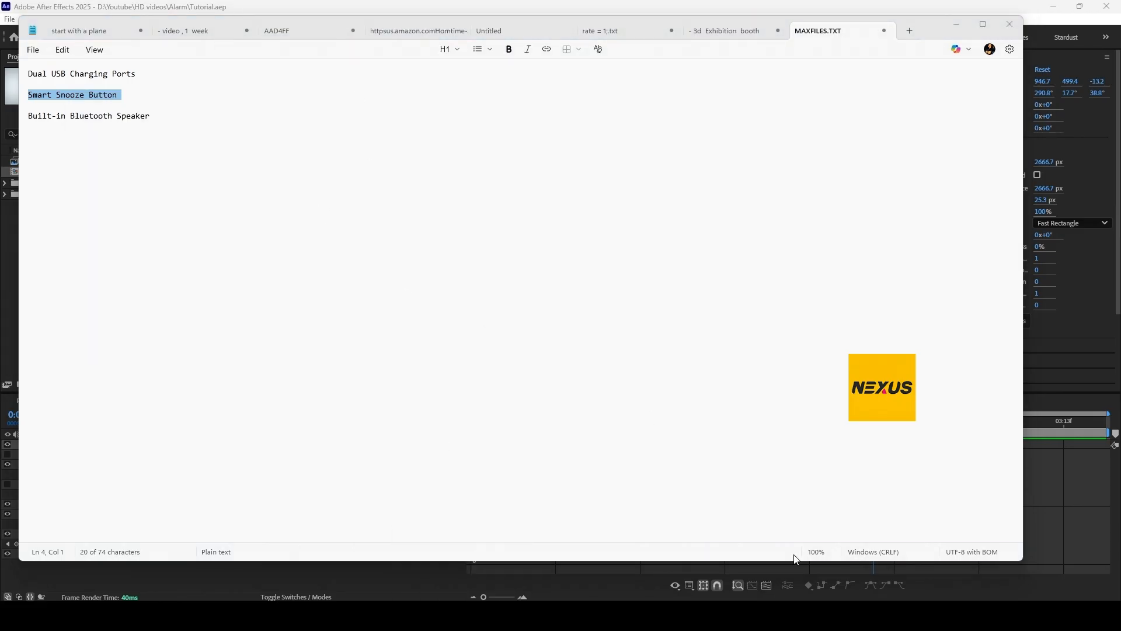
{"action": "left_click", "coordinate": [679, 595]}
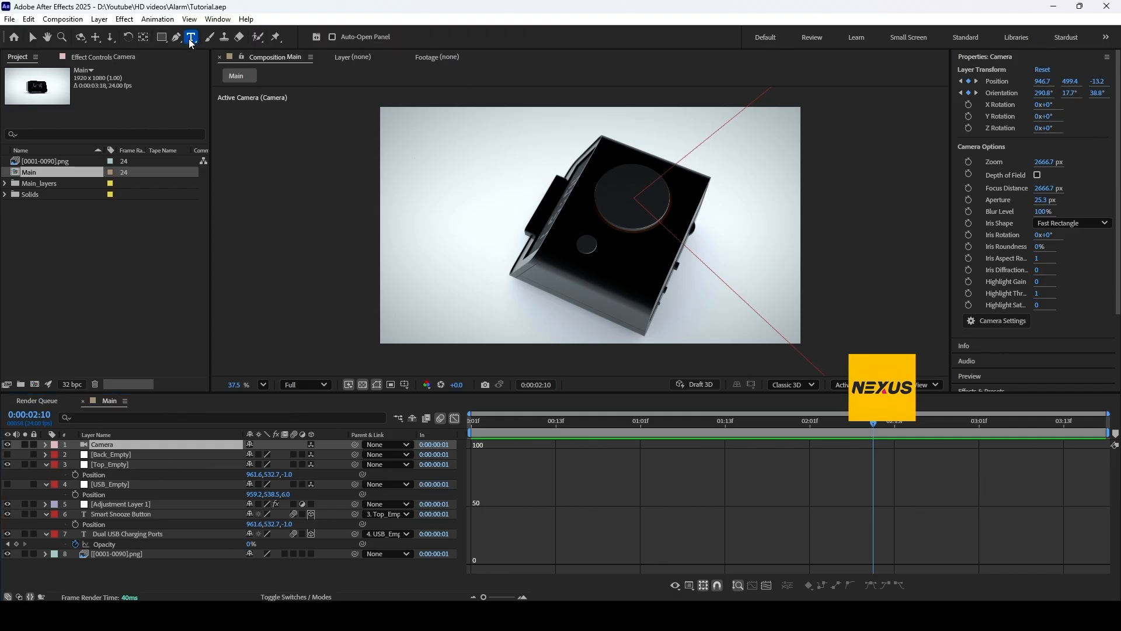
{"action": "key", "text": "ctrl+c"}
{"action": "key", "text": "ctrl+v"}
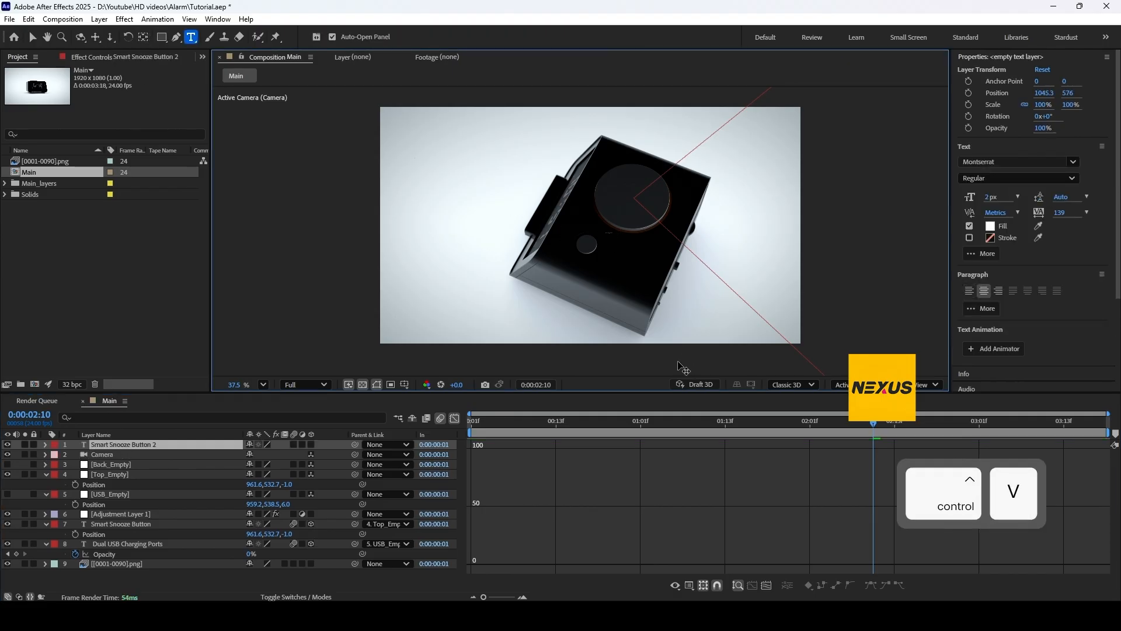
{"action": "key", "text": "Return"}
Make the new Smart Snooze Button text layer 3D and copy the Top_Empty position onto it
{"action": "left_click", "coordinate": [311, 445]}
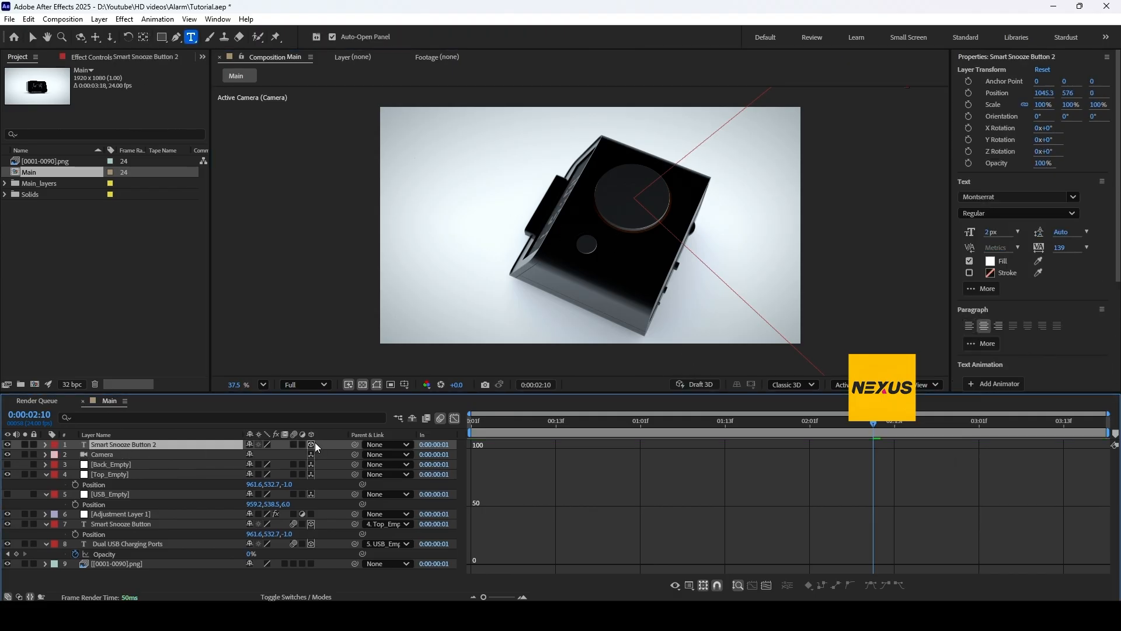
{"action": "left_click", "coordinate": [112, 486]}
{"action": "key", "text": "ctrl+c"}
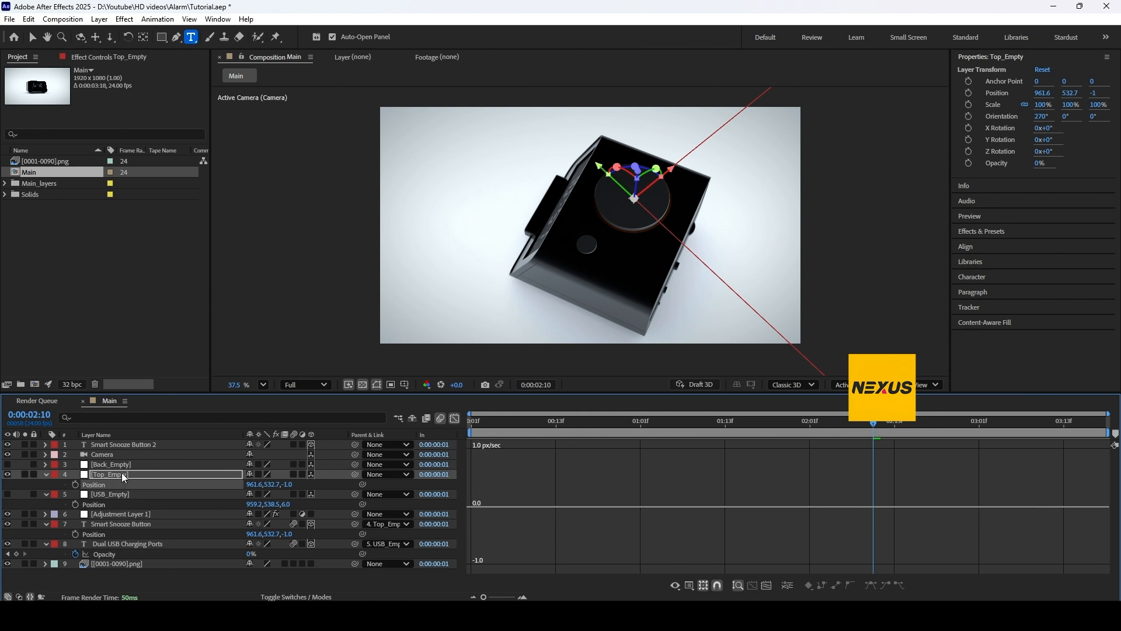
{"action": "left_click", "coordinate": [118, 446]}
{"action": "key", "text": "p"}
{"action": "key", "text": "ctrl+v"}
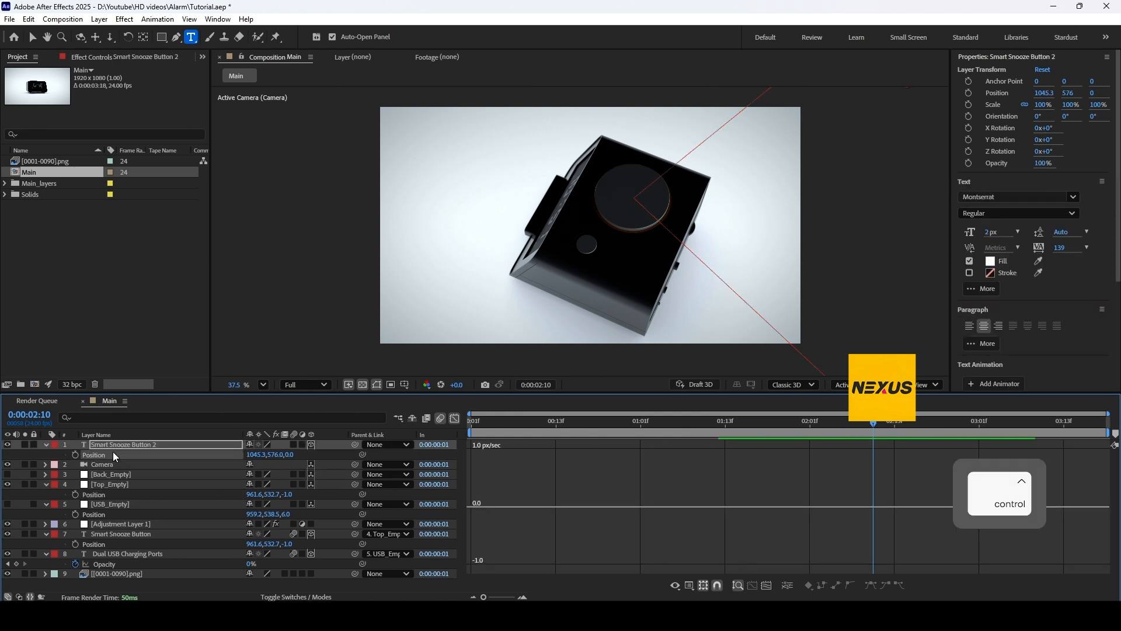
Scale the new snooze label to 40% and set its X Orientation to 270°
{"action": "key", "text": "s"}
{"action": "mouse_move", "coordinate": [261, 454]}
{"action": "left_mouse_down"}
{"action": "mouse_move", "coordinate": [225, 454]}
{"action": "mouse_move", "coordinate": [243, 455]}
{"action": "left_mouse_up"}
{"action": "key", "text": "r"}
{"action": "left_click", "coordinate": [252, 454]}
{"action": "type", "text": "180"}
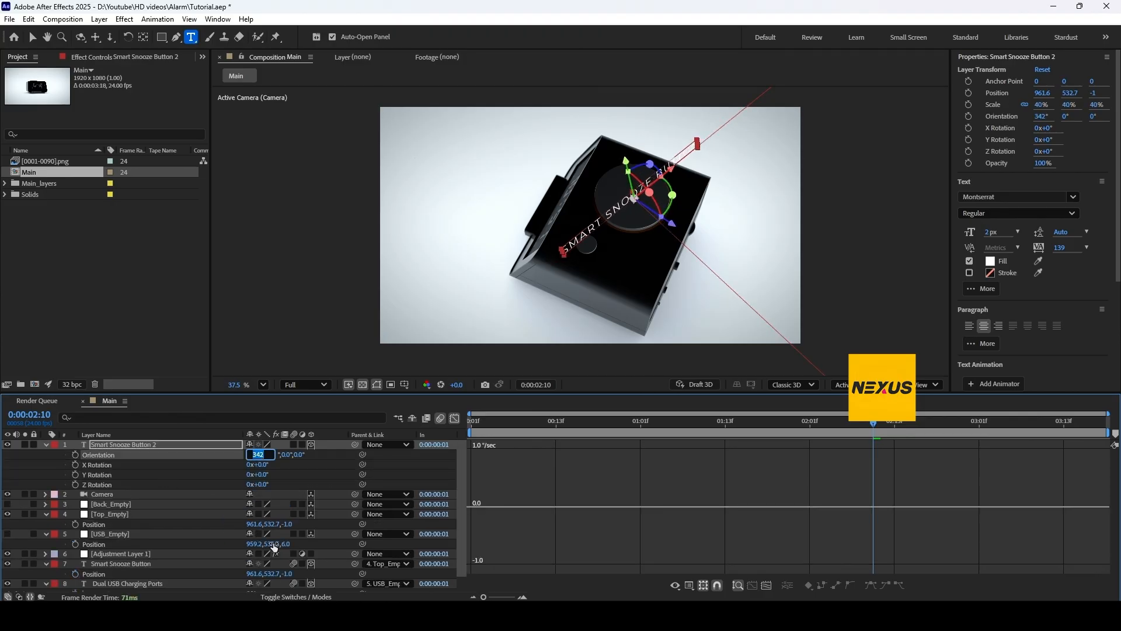
{"action": "key", "text": "Return"}
{"action": "key", "text": "ctrl+z"}
{"action": "key", "text": "ctrl+z"}
{"action": "left_click", "coordinate": [252, 455]}
{"action": "type", "text": "270"}
{"action": "key", "text": "Return"}
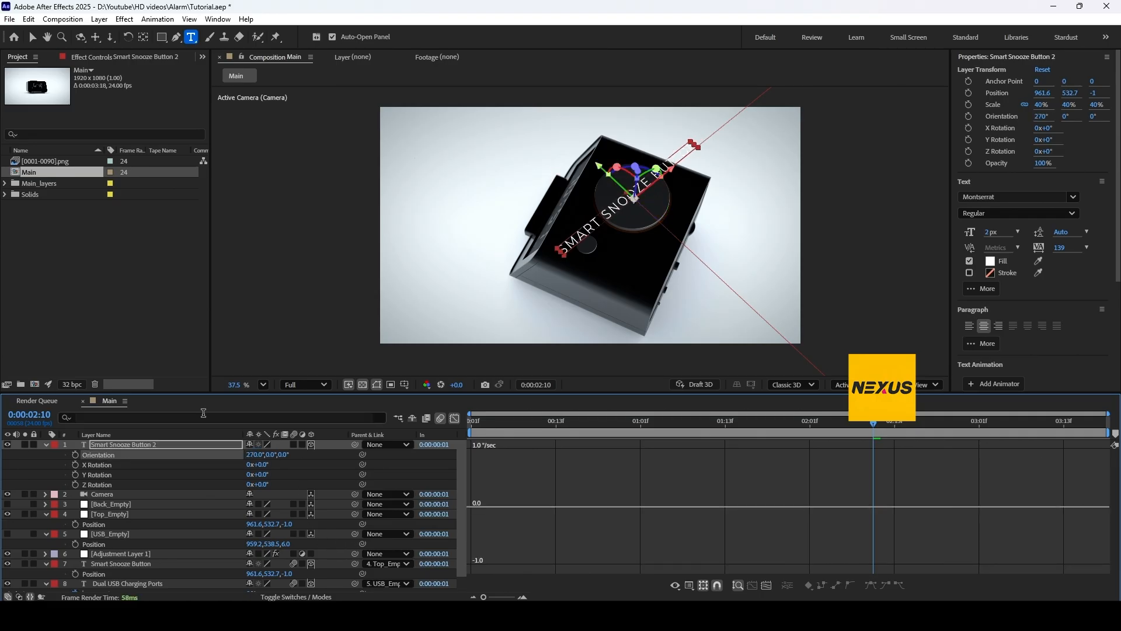
Rotate the snooze label to a Z Rotation of -21° so it follows the clock's top face
{"action": "mouse_move", "coordinate": [262, 475]}
{"action": "left_mouse_down"}
{"action": "mouse_move", "coordinate": [267, 485]}
{"action": "mouse_move", "coordinate": [251, 483]}
{"action": "left_mouse_up"}
{"action": "key", "text": "ctrl+z"}
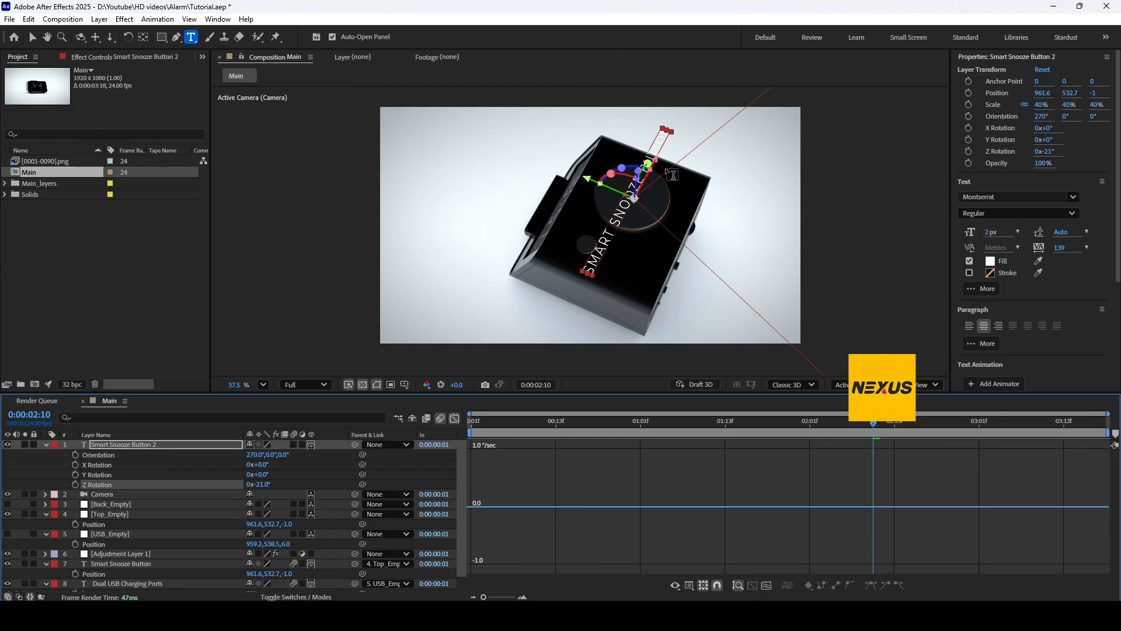
{"action": "key", "text": "v"}
{"action": "left_click_drag", "start_coordinate": [654, 160], "coordinate": [653, 166]}
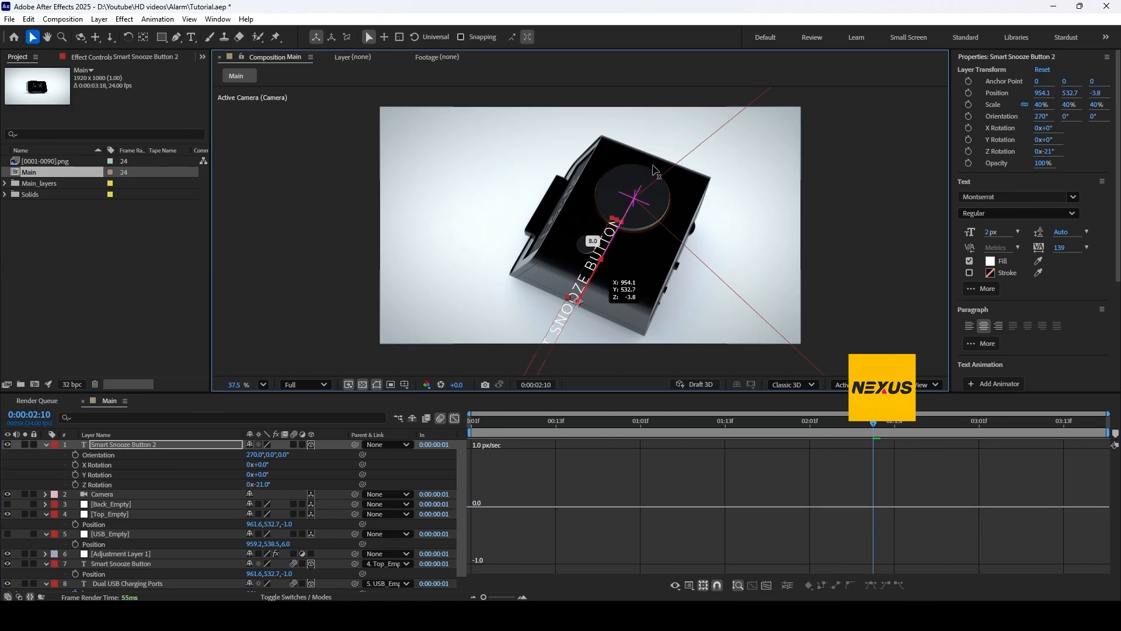
{"action": "key", "text": "ctrl+z"}
Break the snooze label's text into three lines: SMART, SNOOZE, BUTTON
{"action": "double_click", "coordinate": [612, 220]}
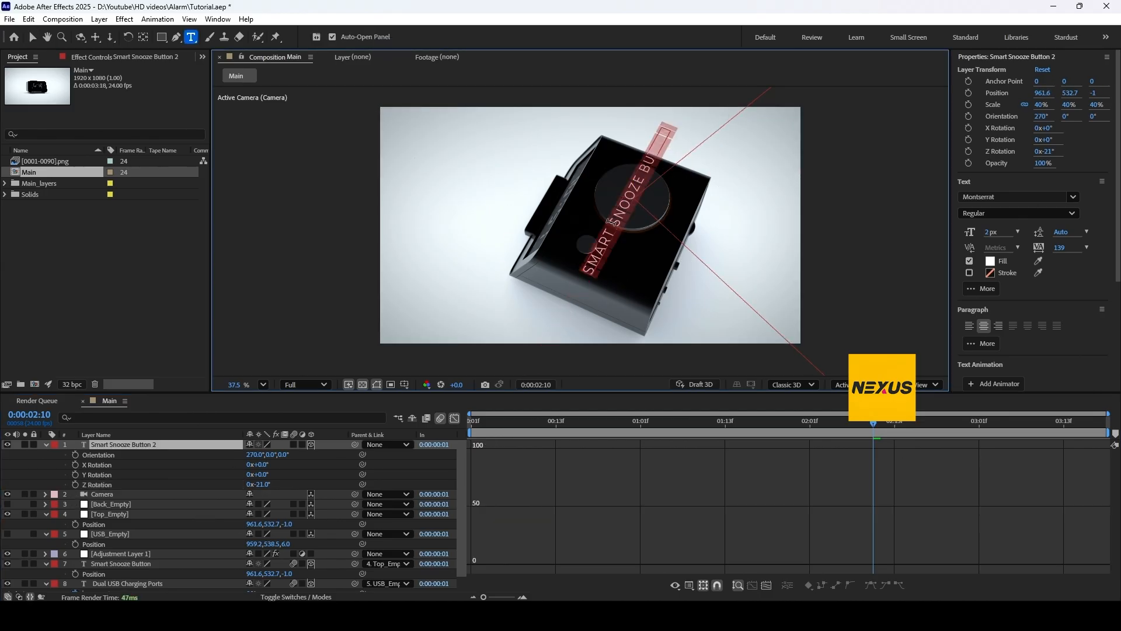
{"action": "left_click", "coordinate": [610, 225]}
{"action": "key", "text": "BackSpace"}
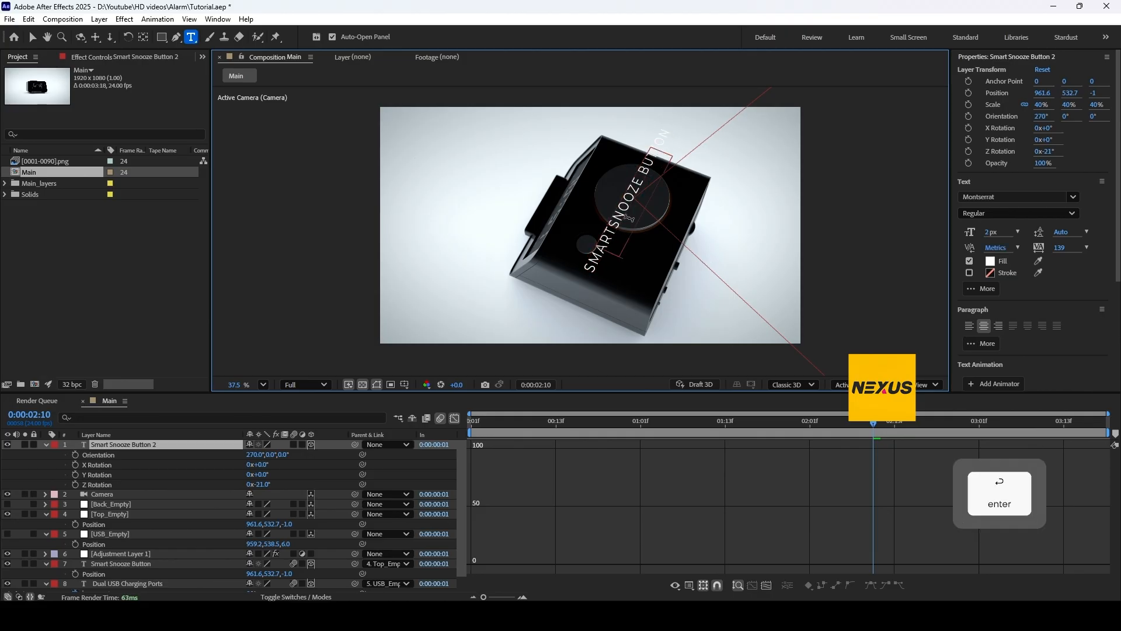
{"action": "key", "text": "Return"}
{"action": "key", "text": "Return"}
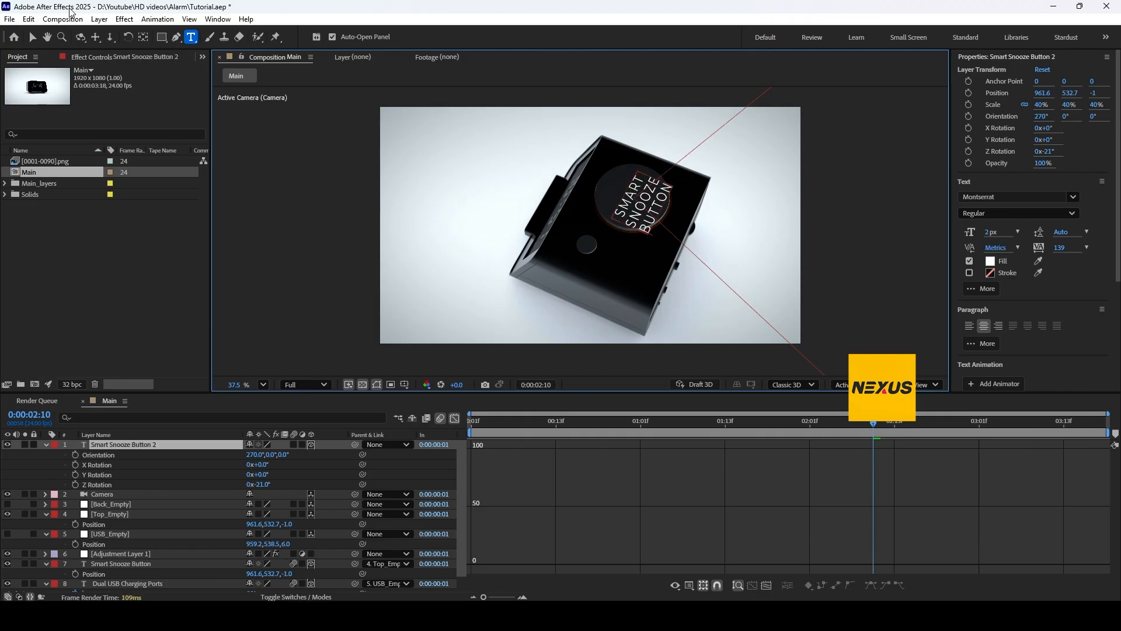
Move the three-line label onto the clock's round top button, at about 961.2, 532.7, 0.1
{"action": "left_click", "coordinate": [31, 37]}
{"action": "left_click_drag", "start_coordinate": [587, 179], "coordinate": [572, 173]}
{"action": "left_click_drag", "start_coordinate": [641, 153], "coordinate": [610, 215]}
{"action": "key", "text": "ctrl+z"}
Add a text animator with Blur, Opacity and Scale properties to the Smart Snooze Button 2 layer
{"action": "left_click", "coordinate": [46, 444]}
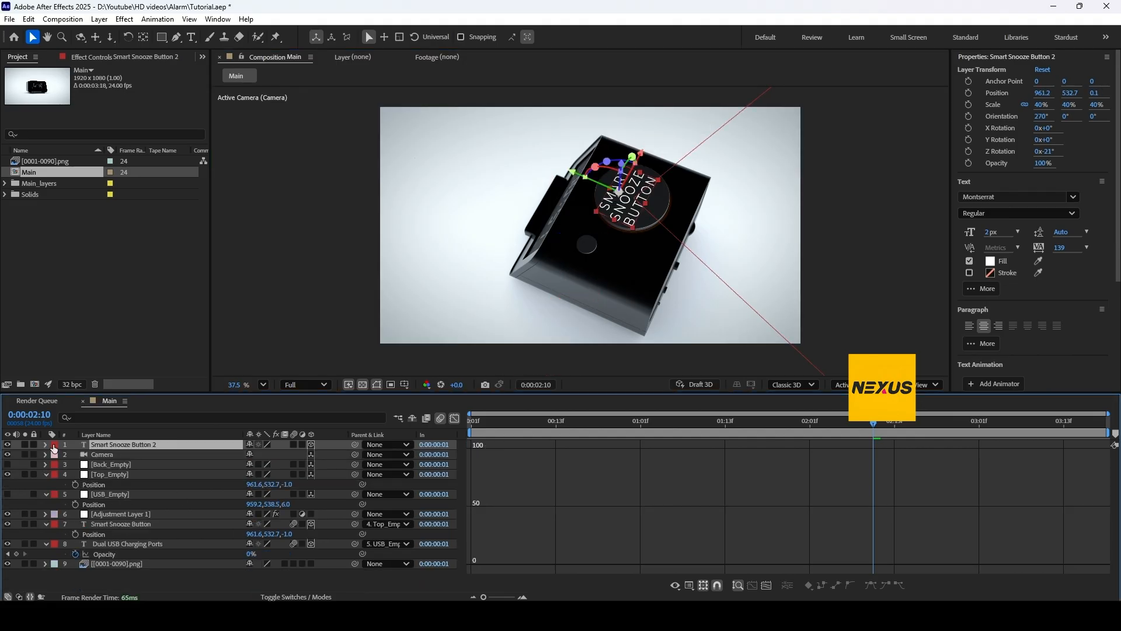
{"action": "left_click", "coordinate": [45, 445]}
{"action": "left_click", "coordinate": [343, 454]}
{"action": "left_click", "coordinate": [368, 439]}
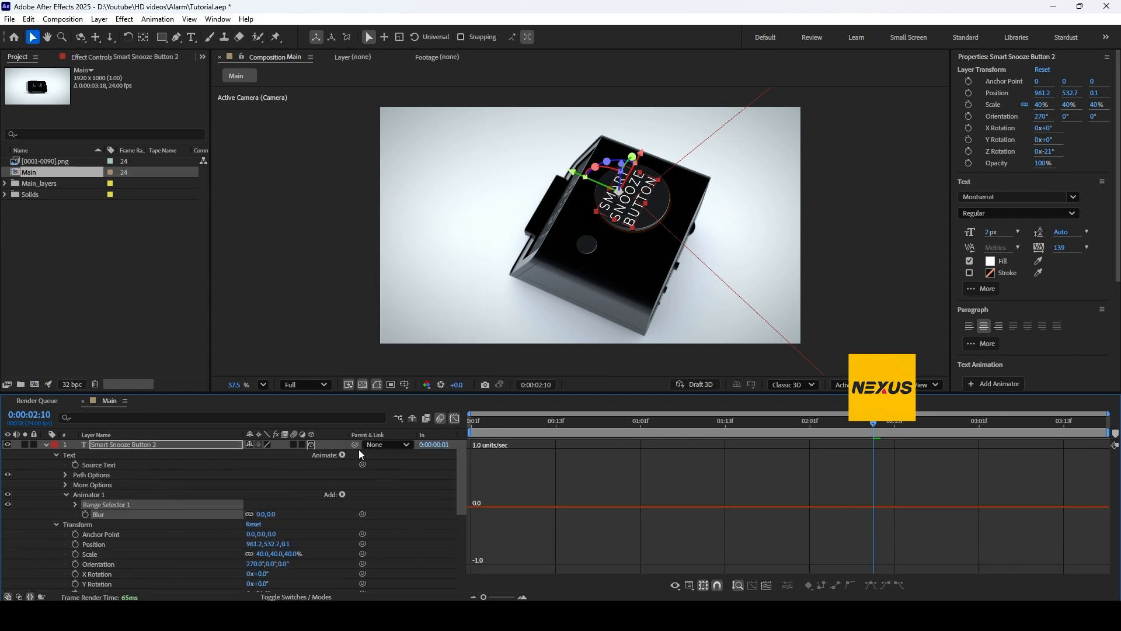
{"action": "left_click", "coordinate": [343, 455]}
{"action": "left_click", "coordinate": [391, 289]}
{"action": "left_click", "coordinate": [342, 454]}
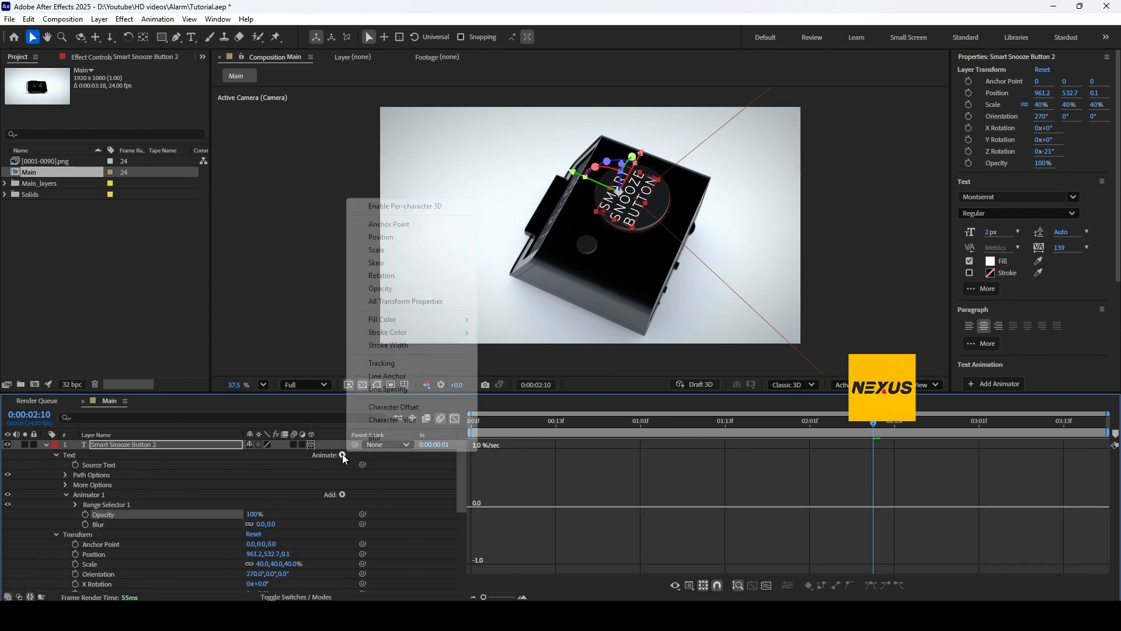
{"action": "left_click", "coordinate": [385, 249]}
Set the text animator's Scale to 233%, Blur to 2 and Opacity to 0%
{"action": "left_click_drag", "start_coordinate": [282, 514], "coordinate": [270, 534]}
{"action": "left_click", "coordinate": [270, 534]}
{"action": "type", "text": "2"}
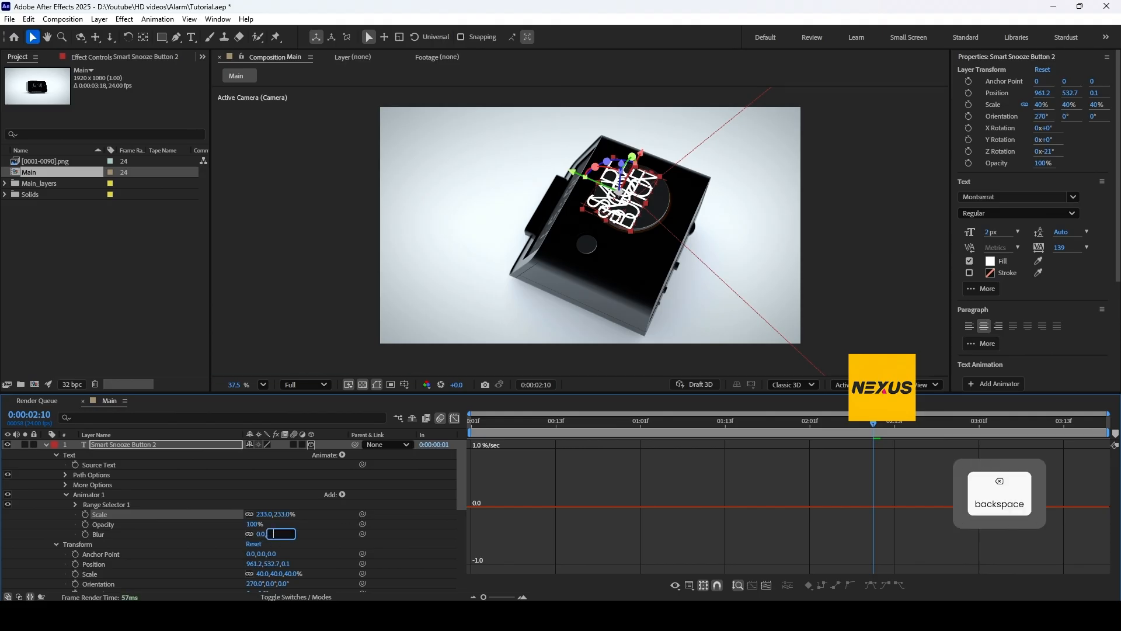
{"action": "key", "text": "Return"}
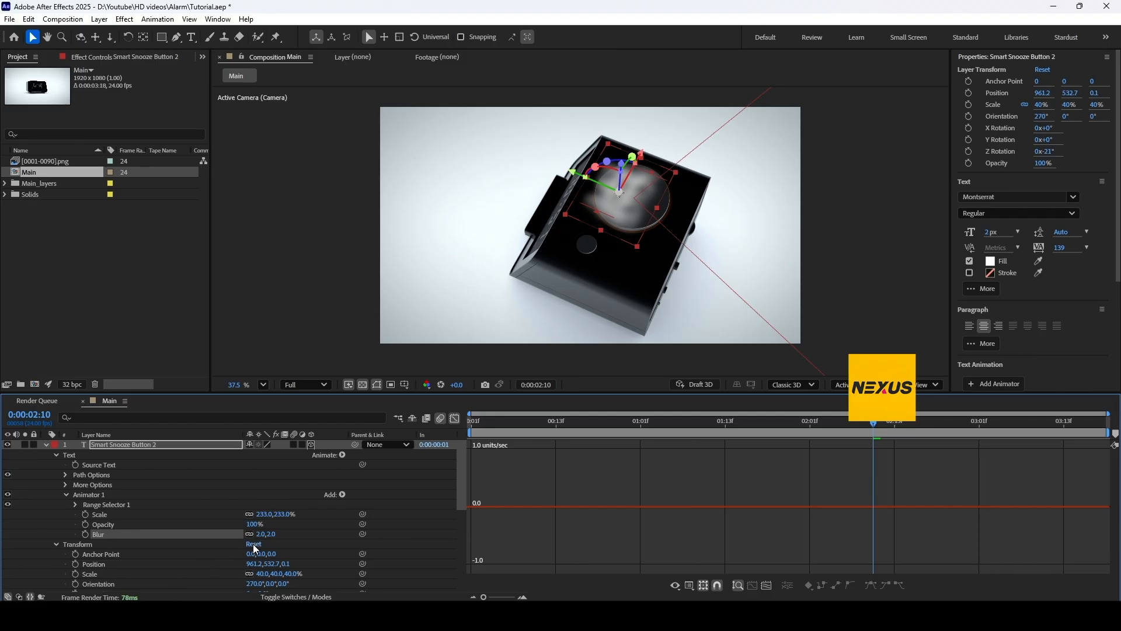
{"action": "left_click_drag", "start_coordinate": [253, 524], "coordinate": [117, 520]}
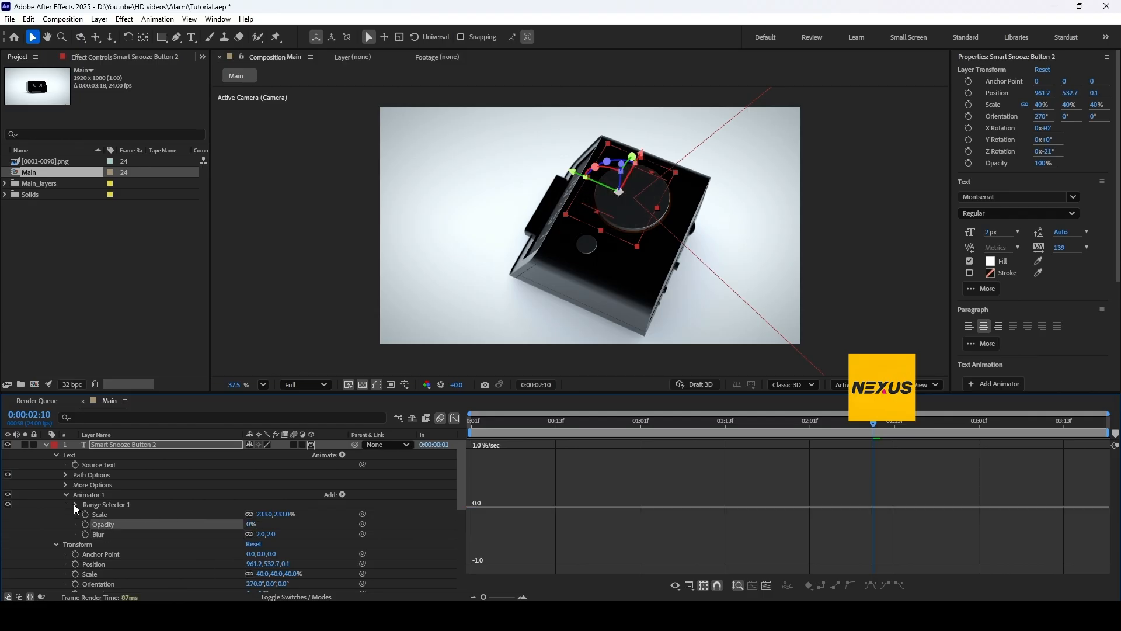
Keyframe the Range Selector Start at 0% at 0:00:01:20 and 100% at 0:00:02:13
{"action": "left_click", "coordinate": [75, 505]}
{"action": "left_click", "coordinate": [454, 419]}
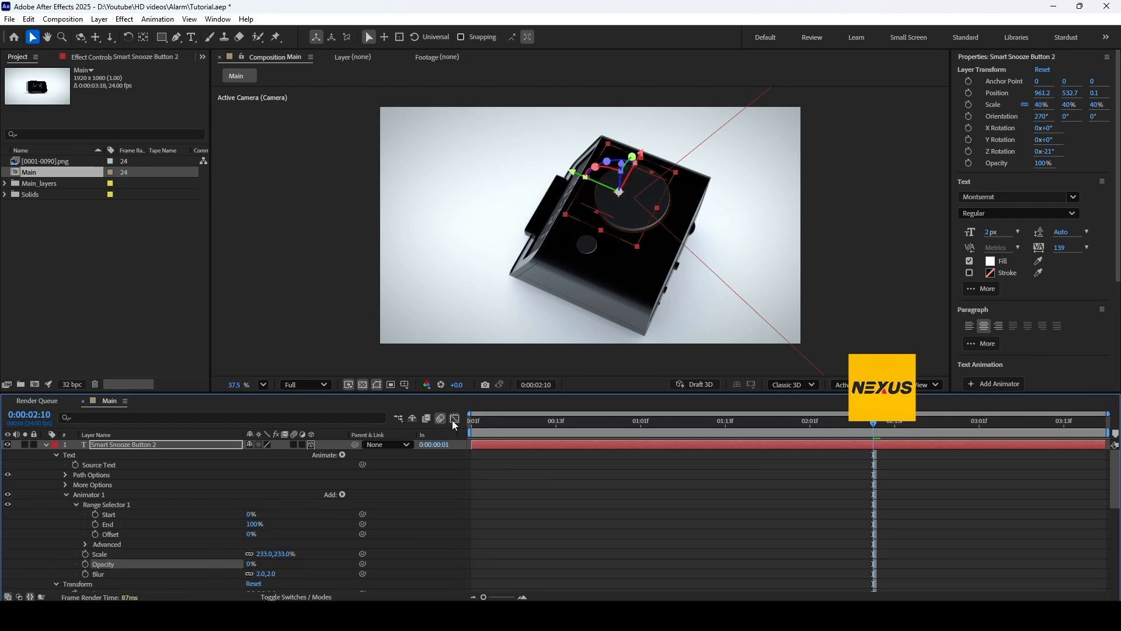
{"action": "mouse_move", "coordinate": [874, 423]}
{"action": "left_mouse_down"}
{"action": "mouse_move", "coordinate": [776, 434]}
{"action": "mouse_move", "coordinate": [896, 428]}
{"action": "left_mouse_up"}
{"action": "left_click", "coordinate": [95, 514]}
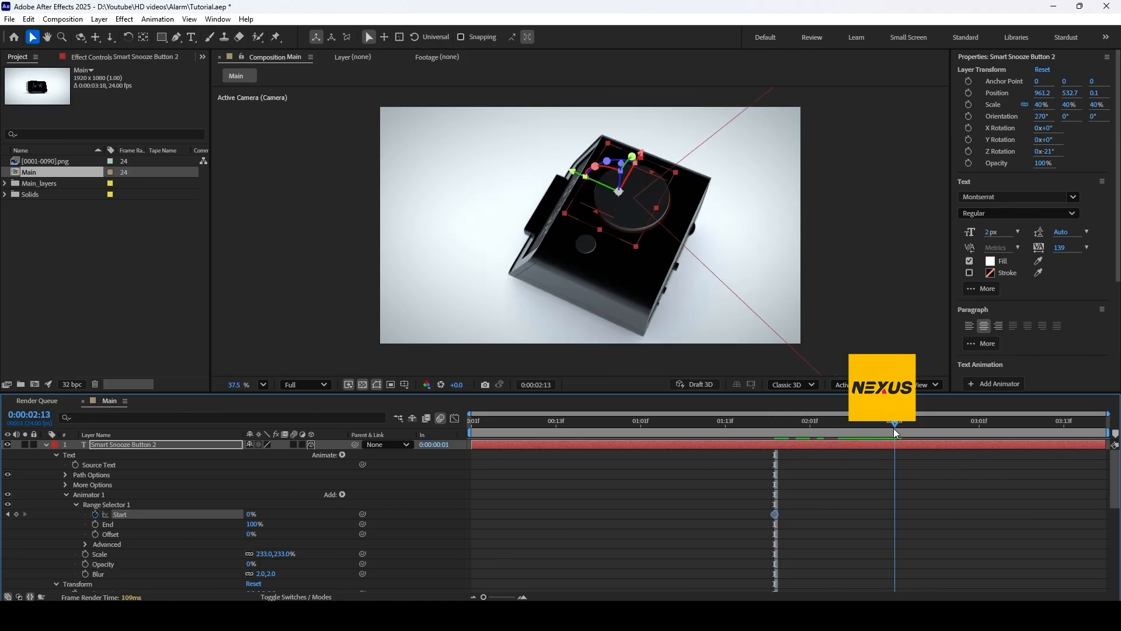
{"action": "left_click_drag", "start_coordinate": [252, 515], "coordinate": [349, 518]}
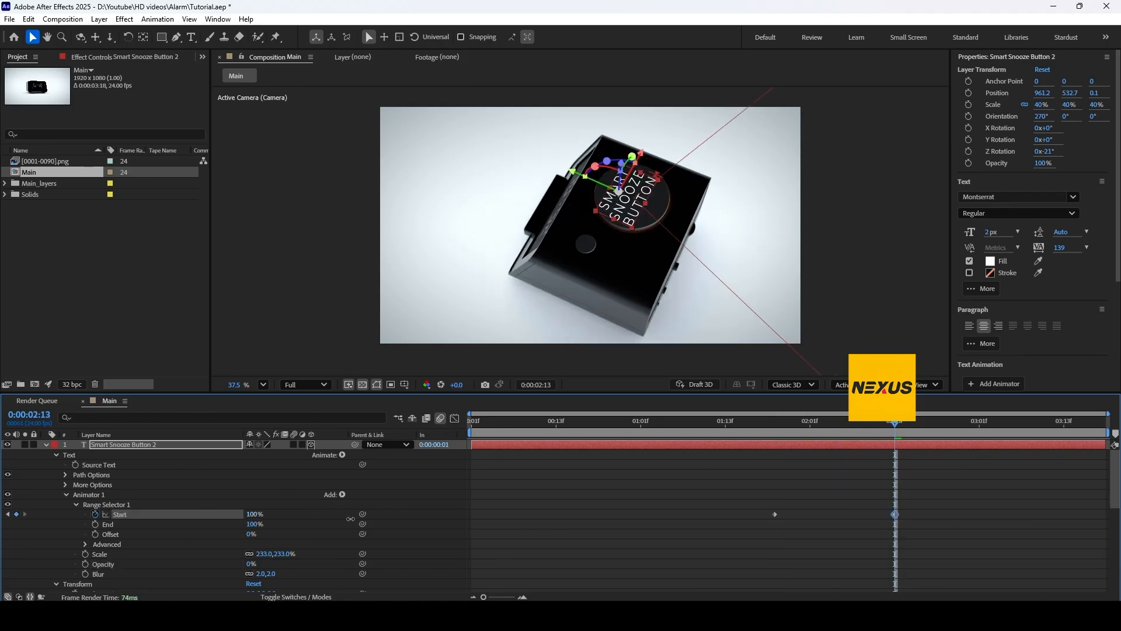
Easy-ease both Start keyframes and shape their speed graph to peak early with a long slow finish
{"action": "left_click_drag", "start_coordinate": [932, 504], "coordinate": [697, 527]}
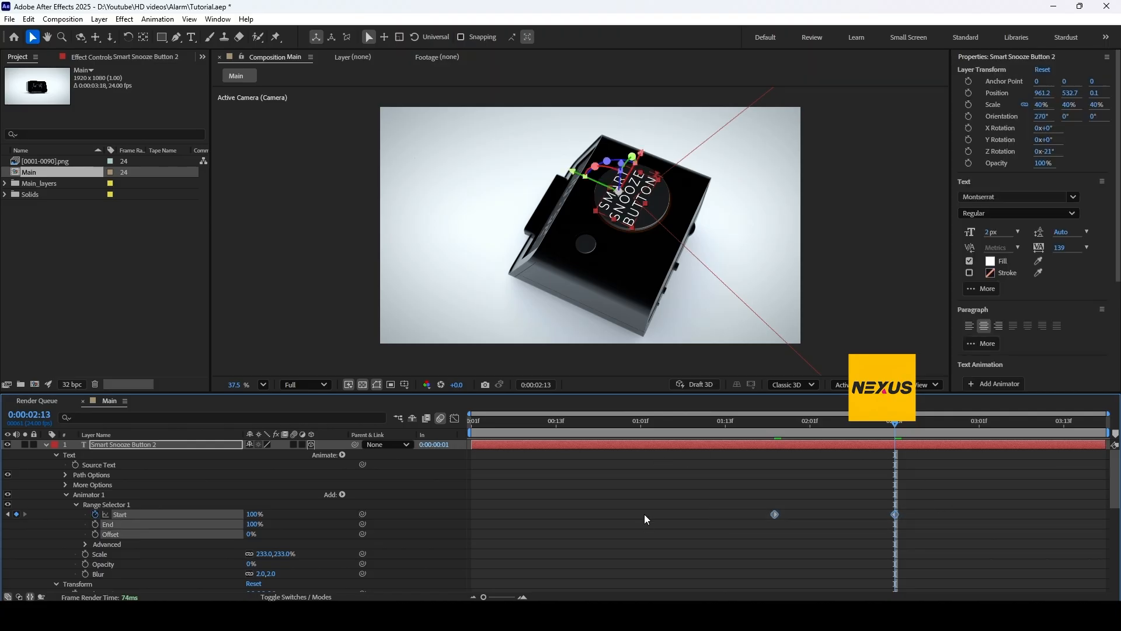
{"action": "key", "text": "F9"}
{"action": "left_click", "coordinate": [455, 418]}
{"action": "left_click_drag", "start_coordinate": [945, 527], "coordinate": [836, 565]}
Preview the snooze label's reveal from 0:00:01:19 and return to the layer bar view of the timeline
{"action": "left_click_drag", "start_coordinate": [847, 426], "coordinate": [764, 432]}
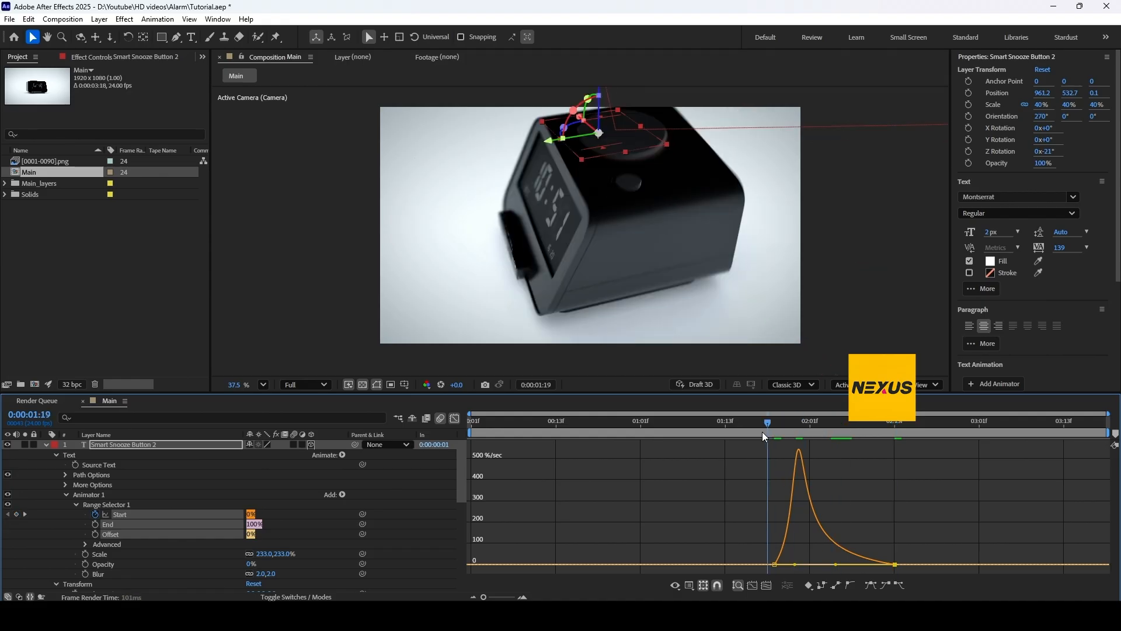
{"action": "key", "text": "space"}
{"action": "key", "text": "space"}
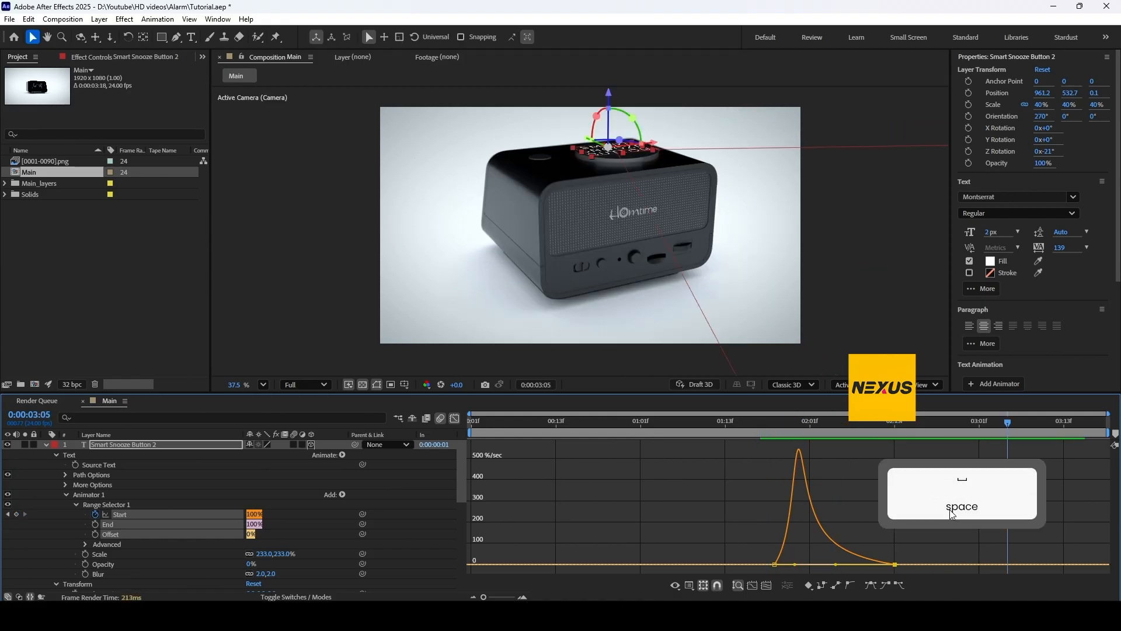
{"action": "key", "text": "shift+F3"}
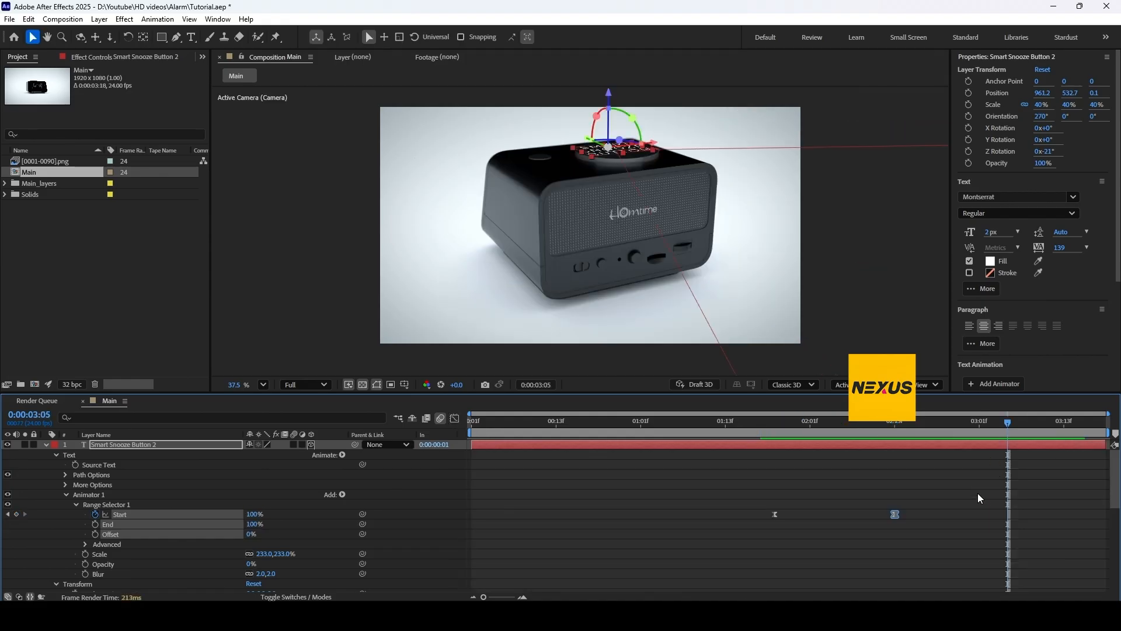
Fade out the snooze label by keyframing its Opacity at 100% at about 0:00:02:22 and 0% at 0:00:03:09
{"action": "left_click", "coordinate": [111, 448]}
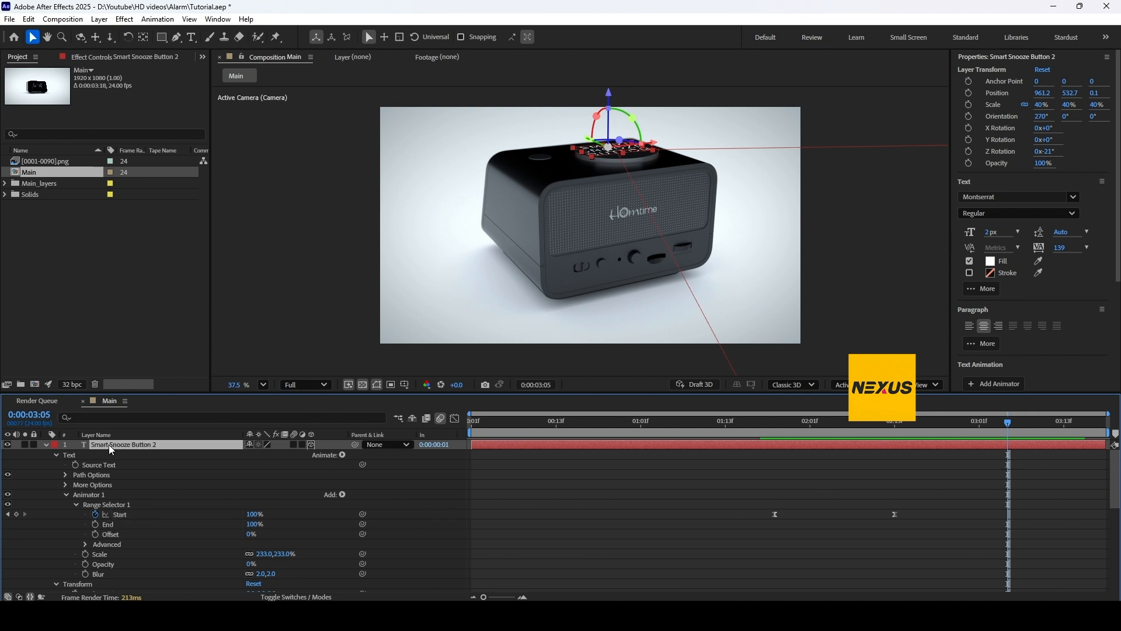
{"action": "key", "text": "t"}
{"action": "left_click_drag", "start_coordinate": [1007, 424], "coordinate": [875, 443]}
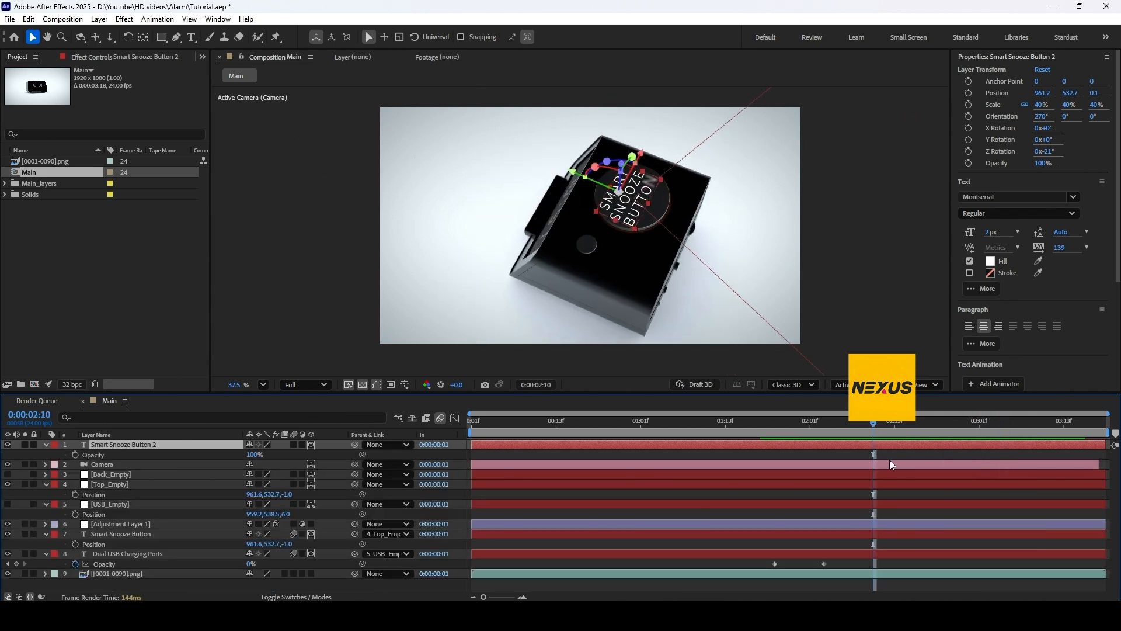
{"action": "left_click_drag", "start_coordinate": [894, 425], "coordinate": [1037, 428]}
{"action": "left_click", "coordinate": [75, 454]}
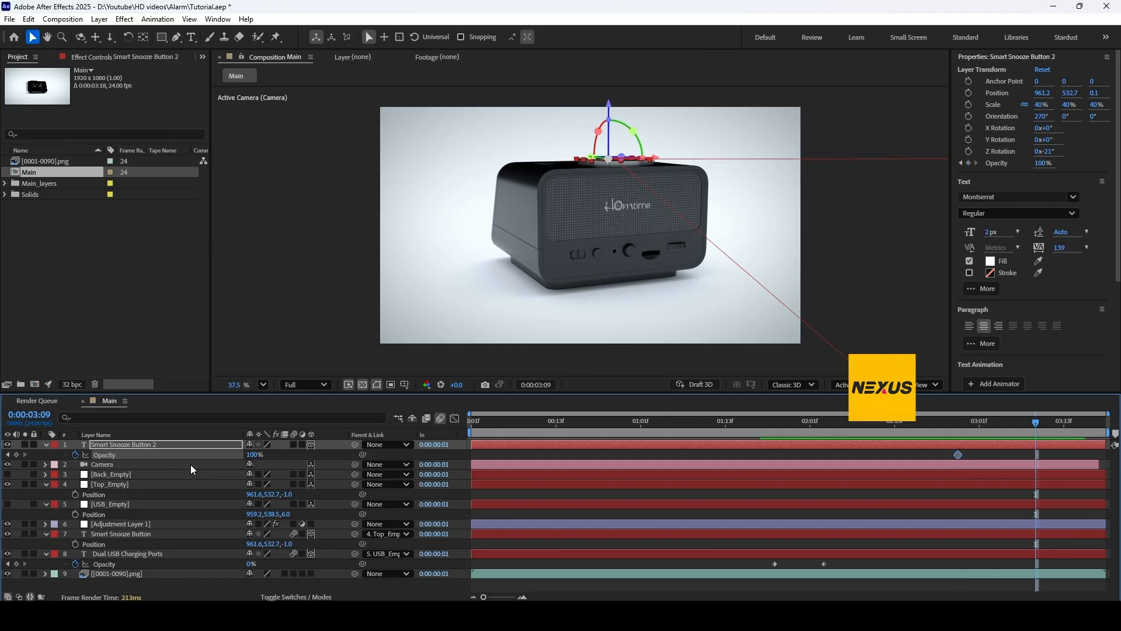
{"action": "left_click_drag", "start_coordinate": [250, 455], "coordinate": [167, 454]}
Apply Easy Ease to the Opacity keyframes of both the Smart Snooze Button 2 and Dual USB Charging Ports layers
{"action": "left_click_drag", "start_coordinate": [1060, 452], "coordinate": [914, 457]}
{"action": "key", "text": "F9"}
{"action": "left_click_drag", "start_coordinate": [830, 558], "coordinate": [741, 566]}
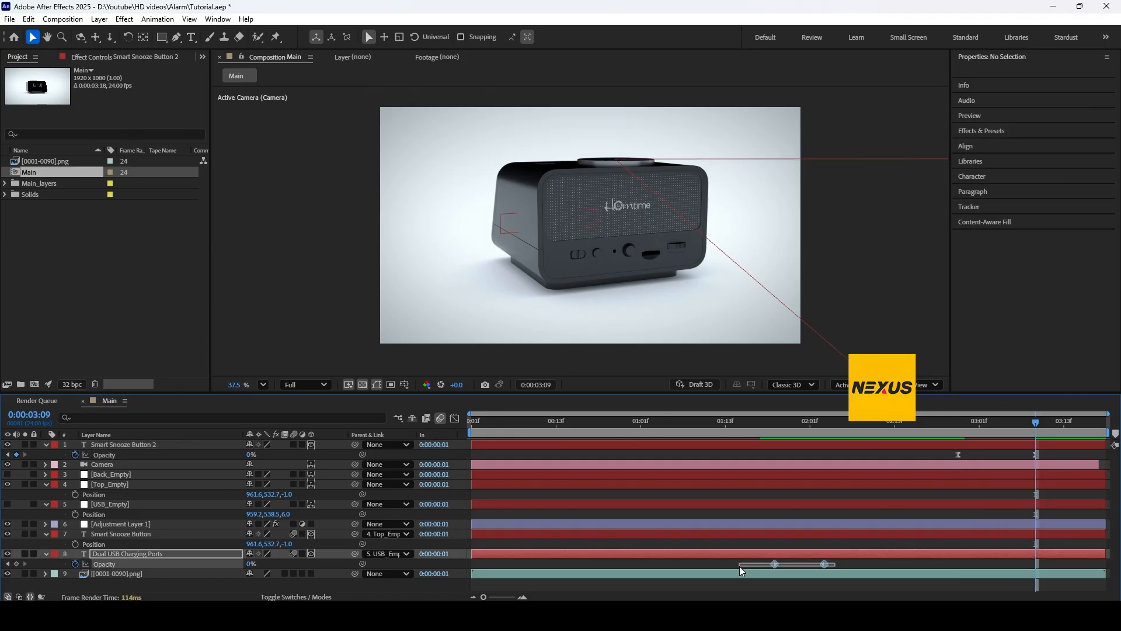
{"action": "key", "text": "F9"}
Play the composition from the start to check both labels, and save the project
{"action": "left_click_drag", "start_coordinate": [1033, 423], "coordinate": [465, 465]}
{"action": "left_click", "coordinate": [850, 257]}
{"action": "key", "text": "space"}
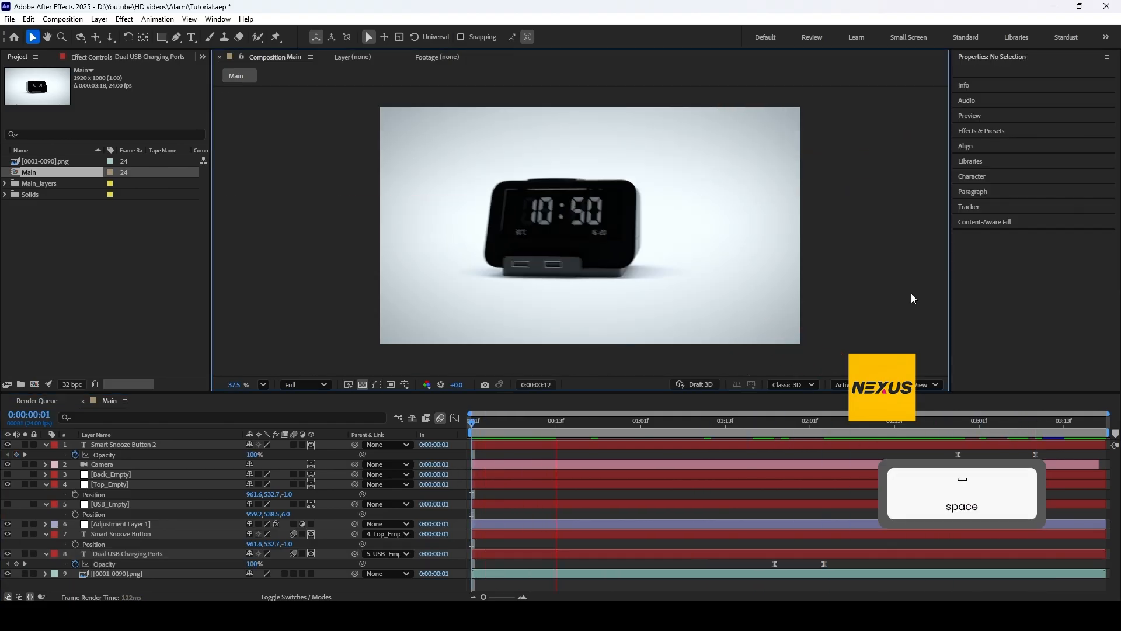
{"action": "key", "text": "space"}
{"action": "left_click", "coordinate": [9, 19]}
{"action": "left_click", "coordinate": [24, 128]}
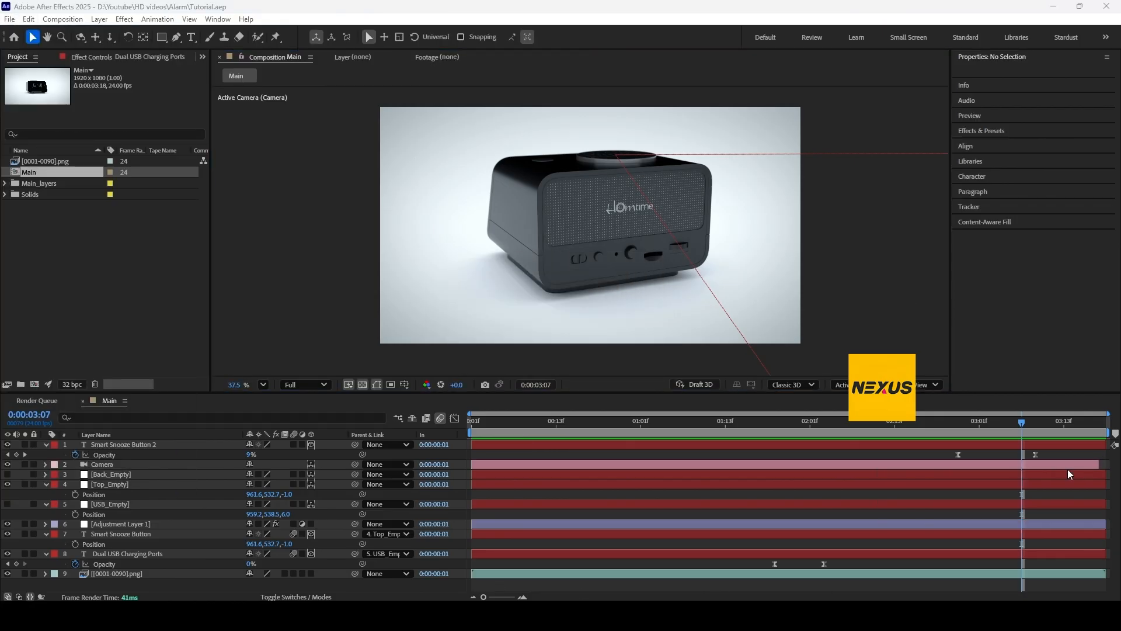